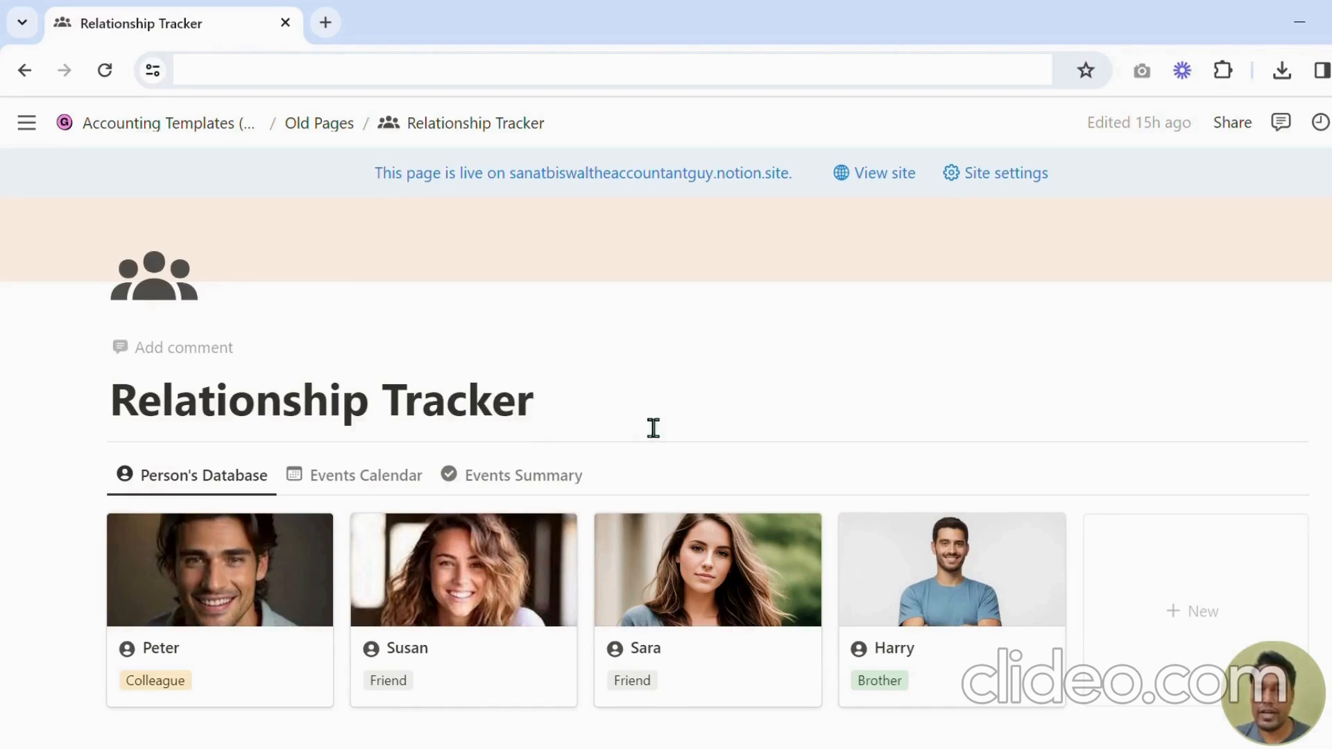
Scroll through the Relationship Tracker page to review the person cards and events section.
scroll(649, 424, "down", 3)
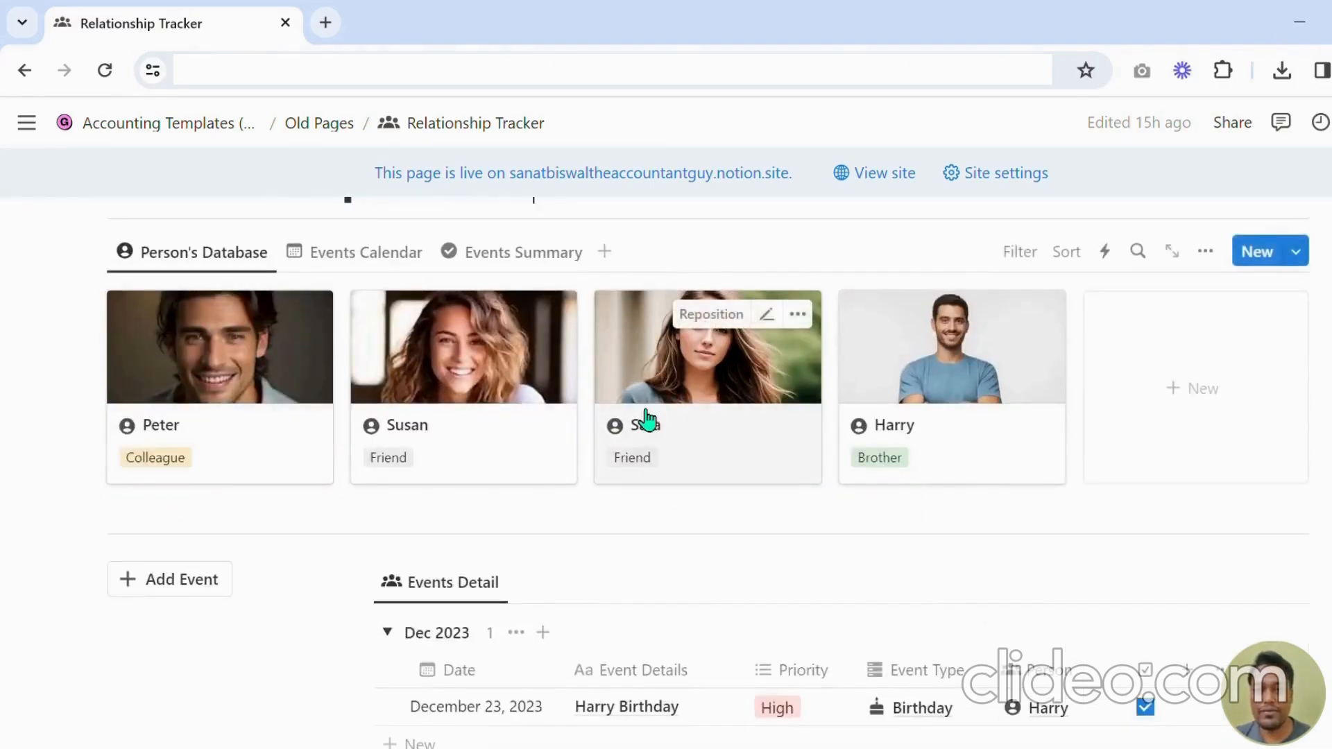
scroll(628, 427, "up", 2)
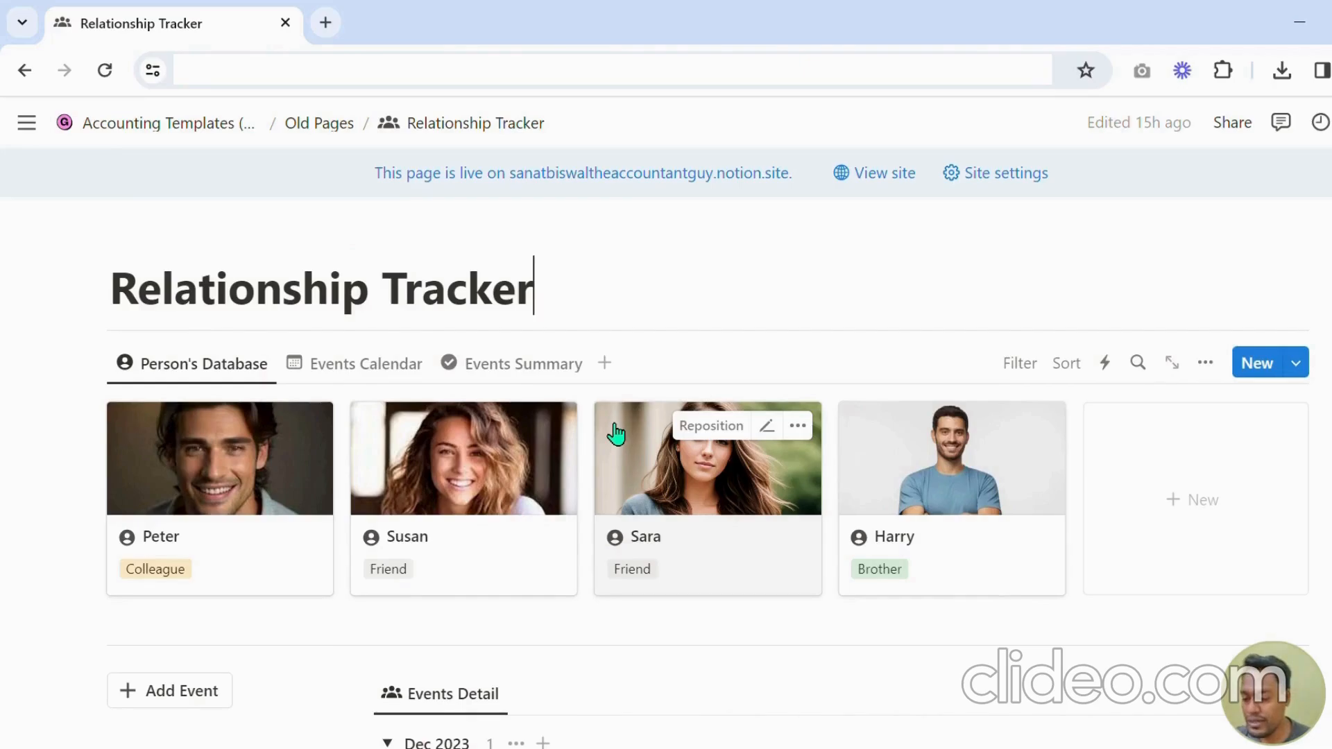
scroll(616, 433, "up", 3)
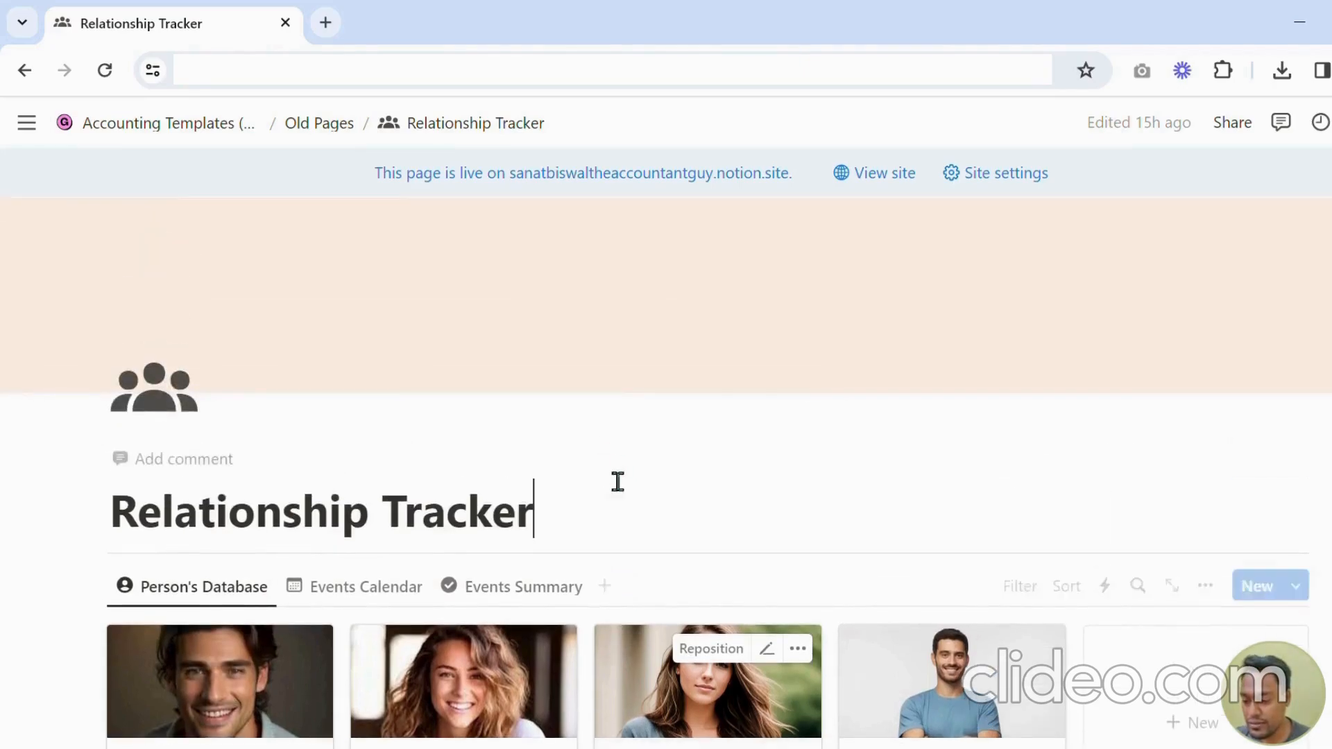
scroll(585, 497, "down", 3)
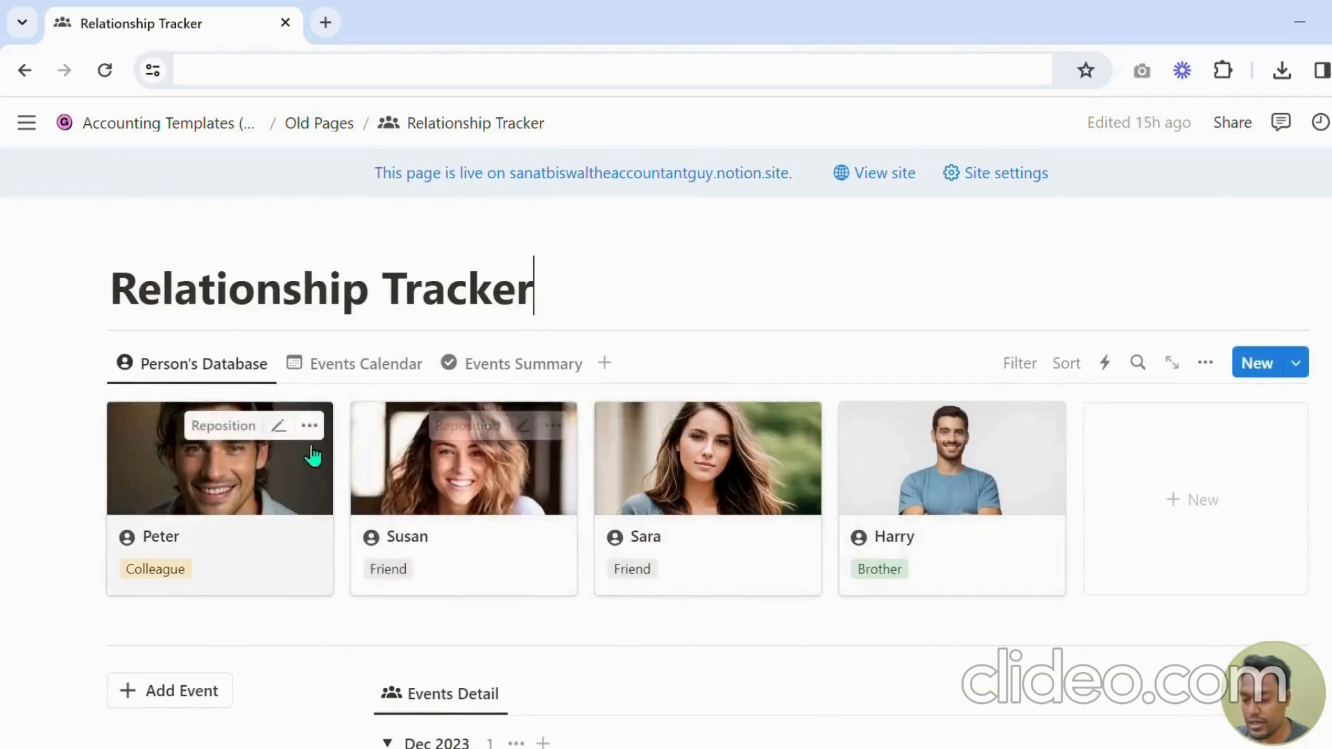
scroll(229, 534, "down", 2)
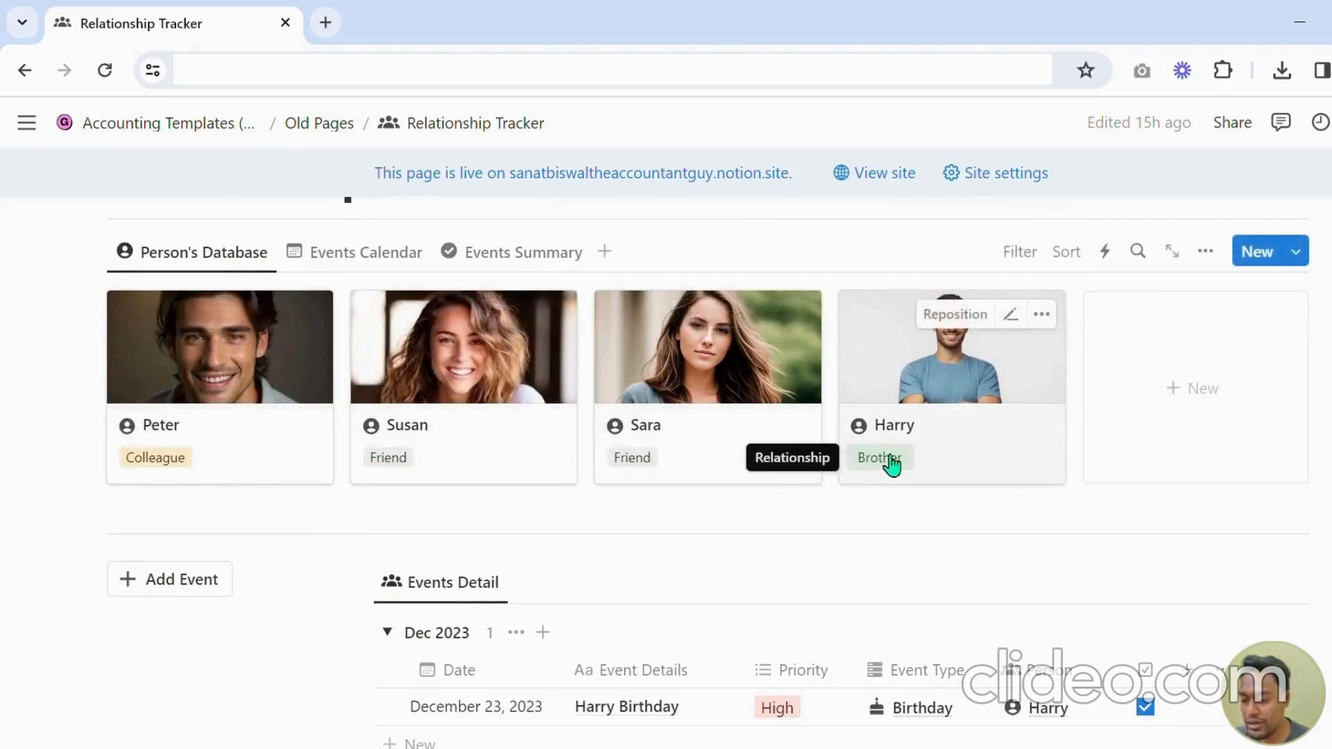
Switch to the Events Calendar view and scroll through the January 2024 calendar.
left_click(368, 268)
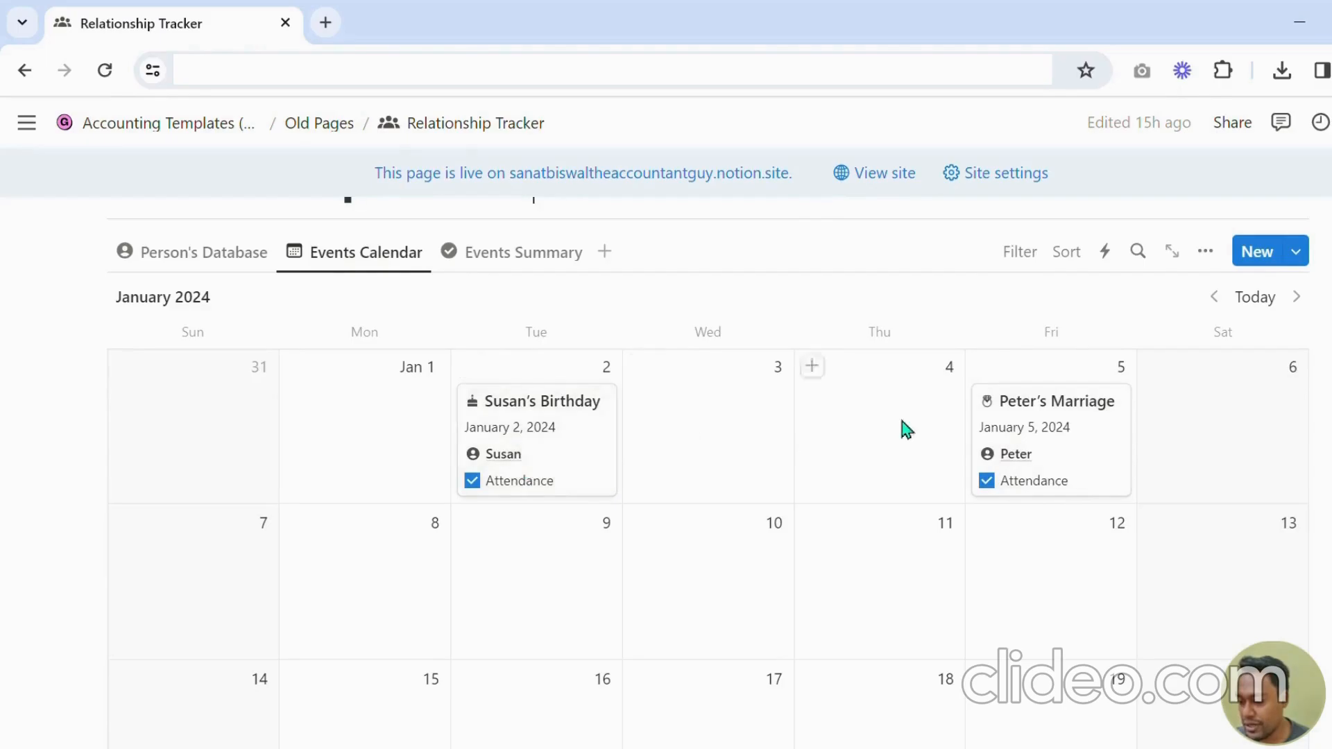
scroll(631, 443, "down", 8)
scroll(704, 449, "up", 10)
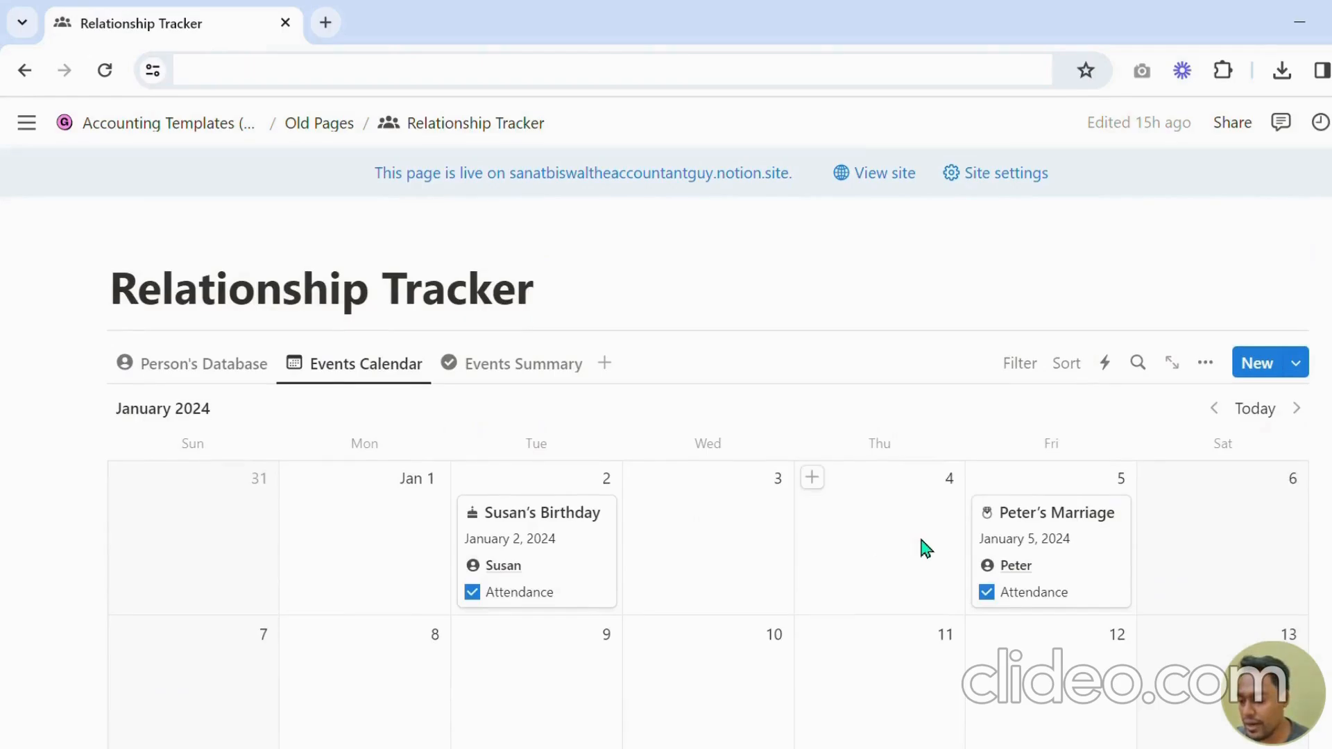
scroll(936, 541, "down", 2)
scroll(902, 624, "down", 3)
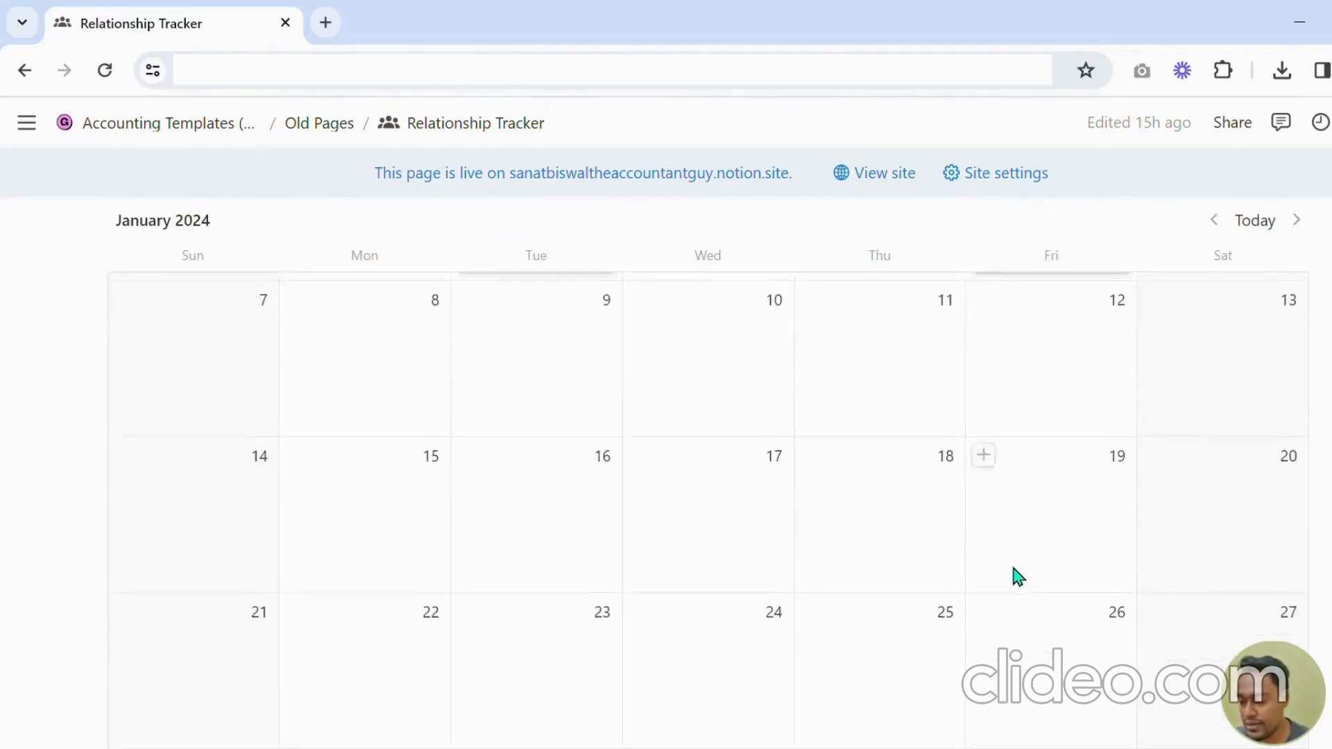
scroll(1016, 575, "up", 3)
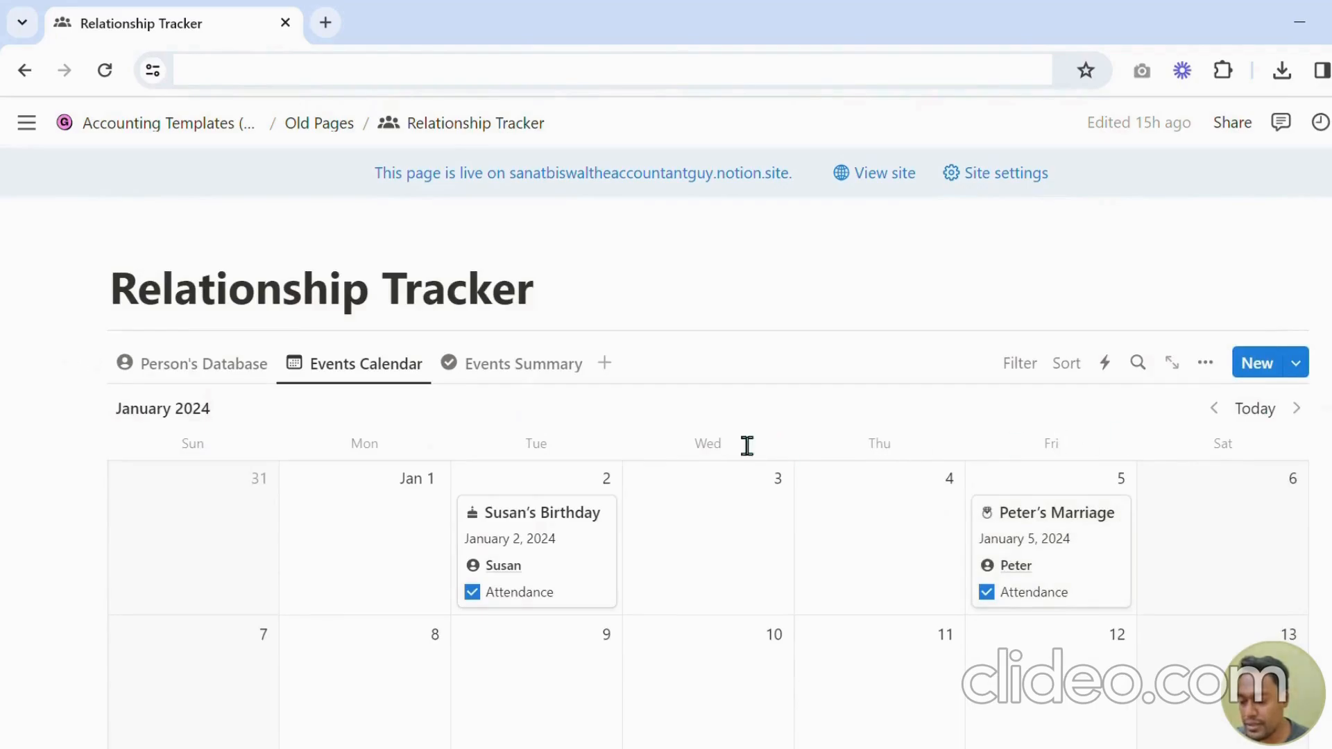
Switch to the Events Summary view and scroll through the grouped relationship cards.
left_click(498, 371)
scroll(698, 430, "down", 1)
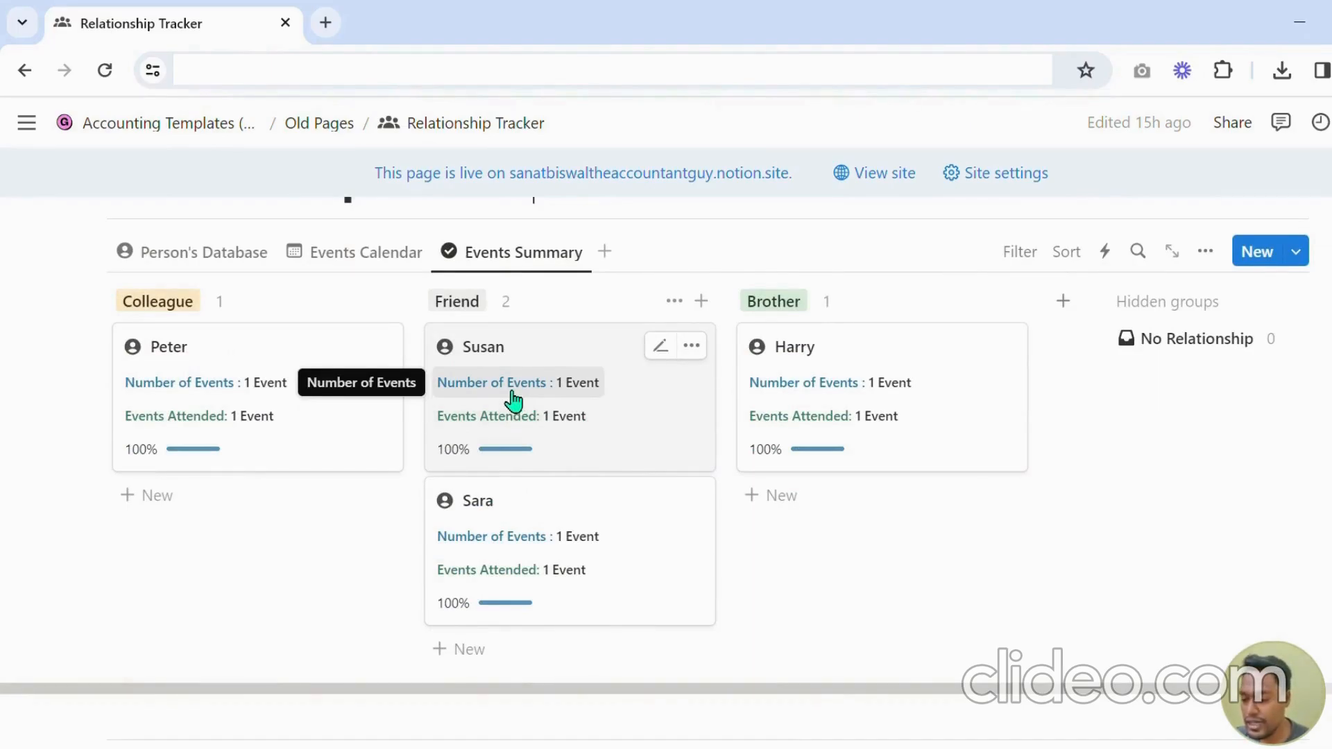
scroll(589, 458, "down", 5)
scroll(609, 481, "up", 3)
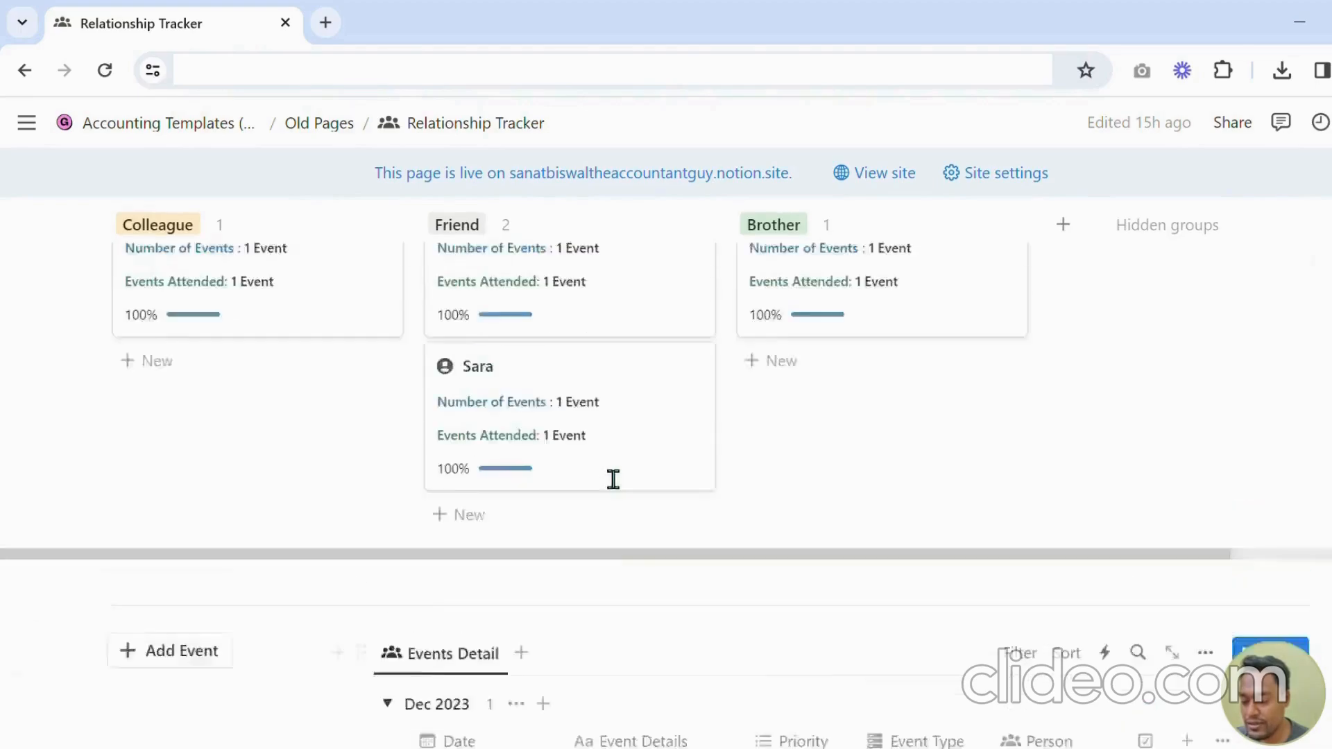
scroll(610, 469, "up", 3)
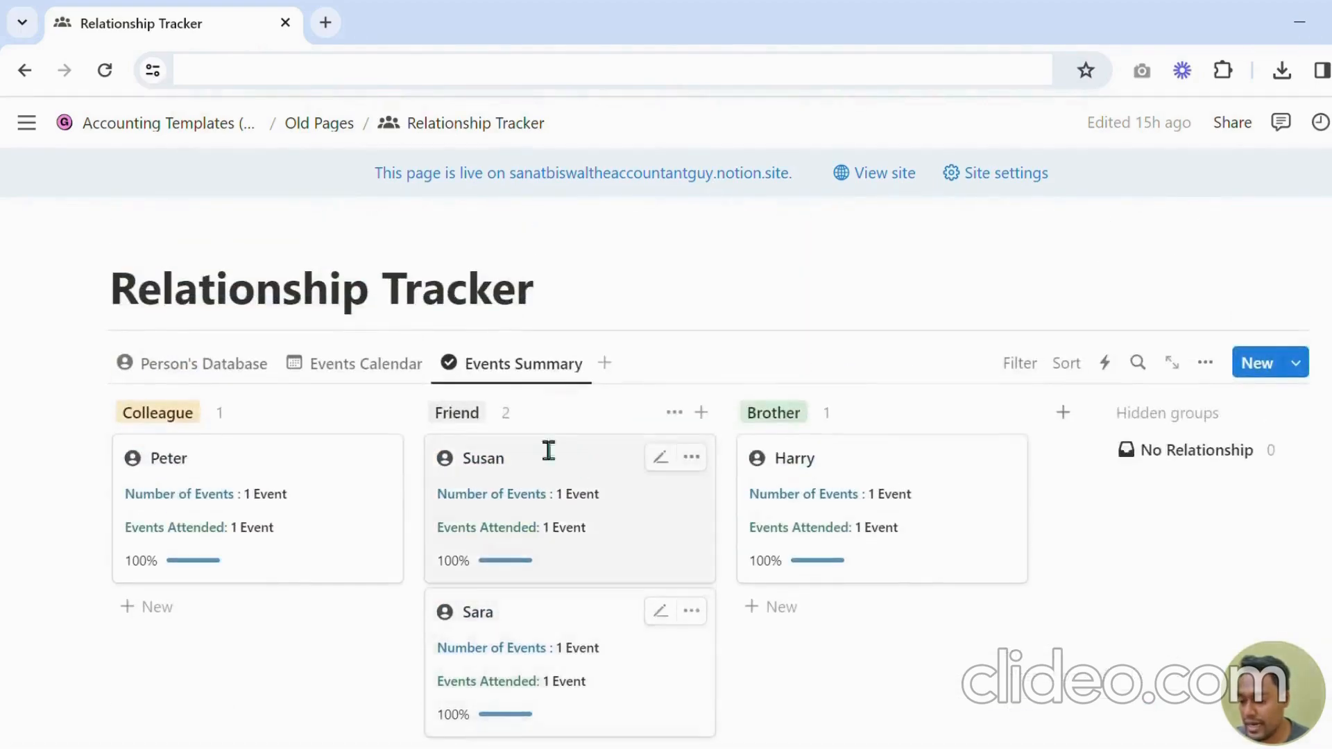
Return to the Person's Database view of the tracker.
left_click(415, 375)
left_click(261, 378)
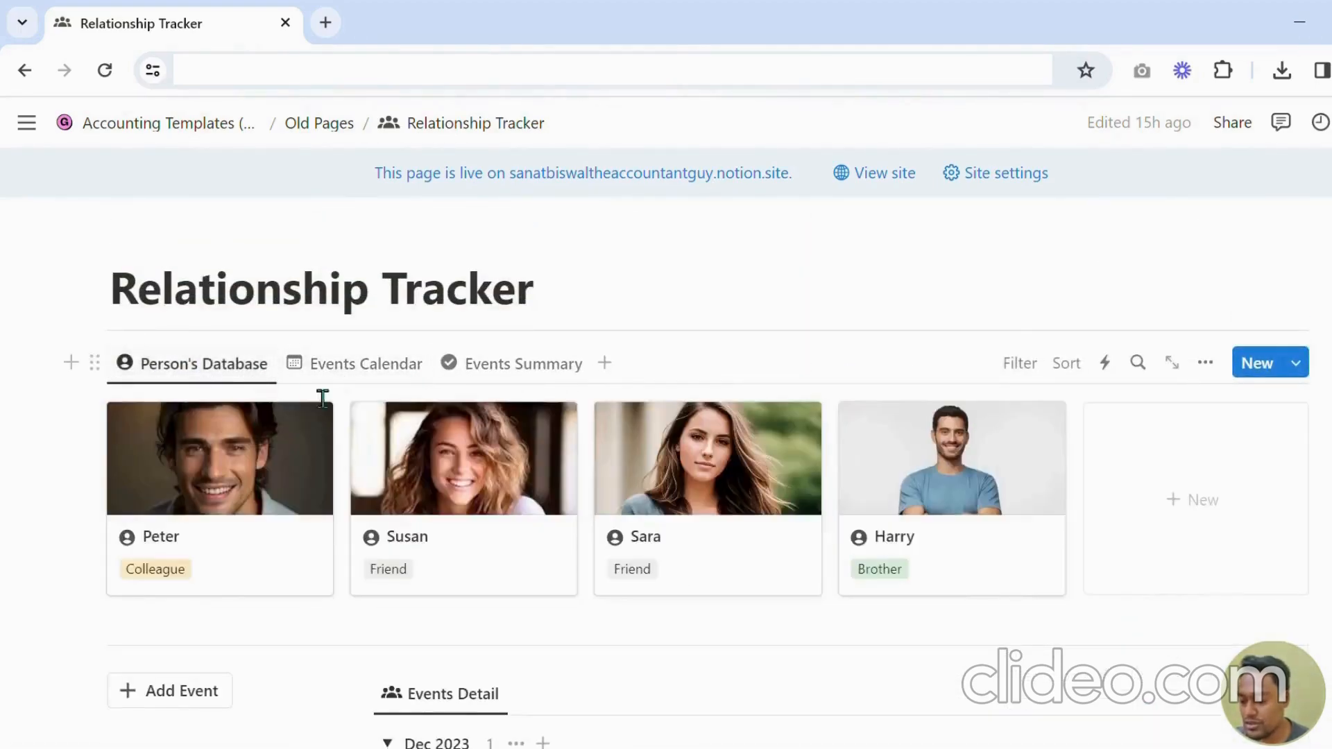
scroll(668, 437, "down", 5)
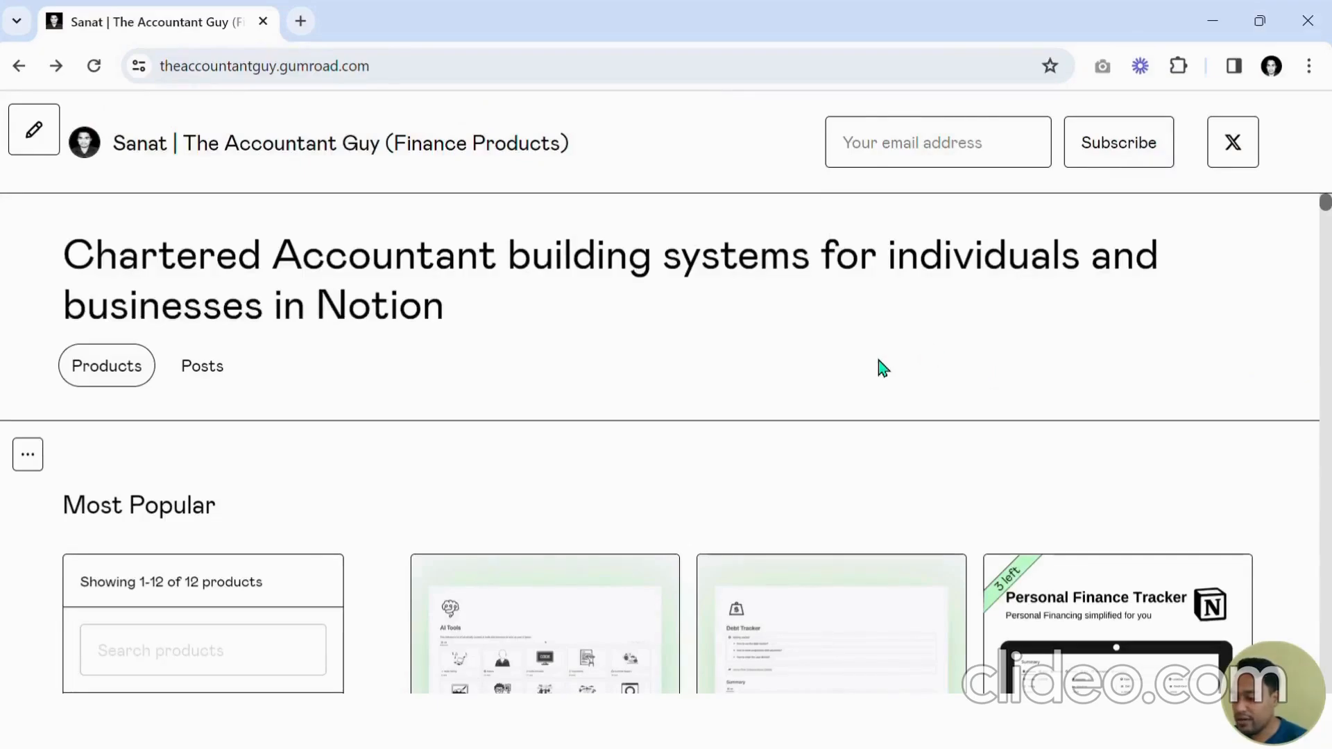
Scroll through the Gumroad store's product listing.
scroll(782, 323, "down", 10)
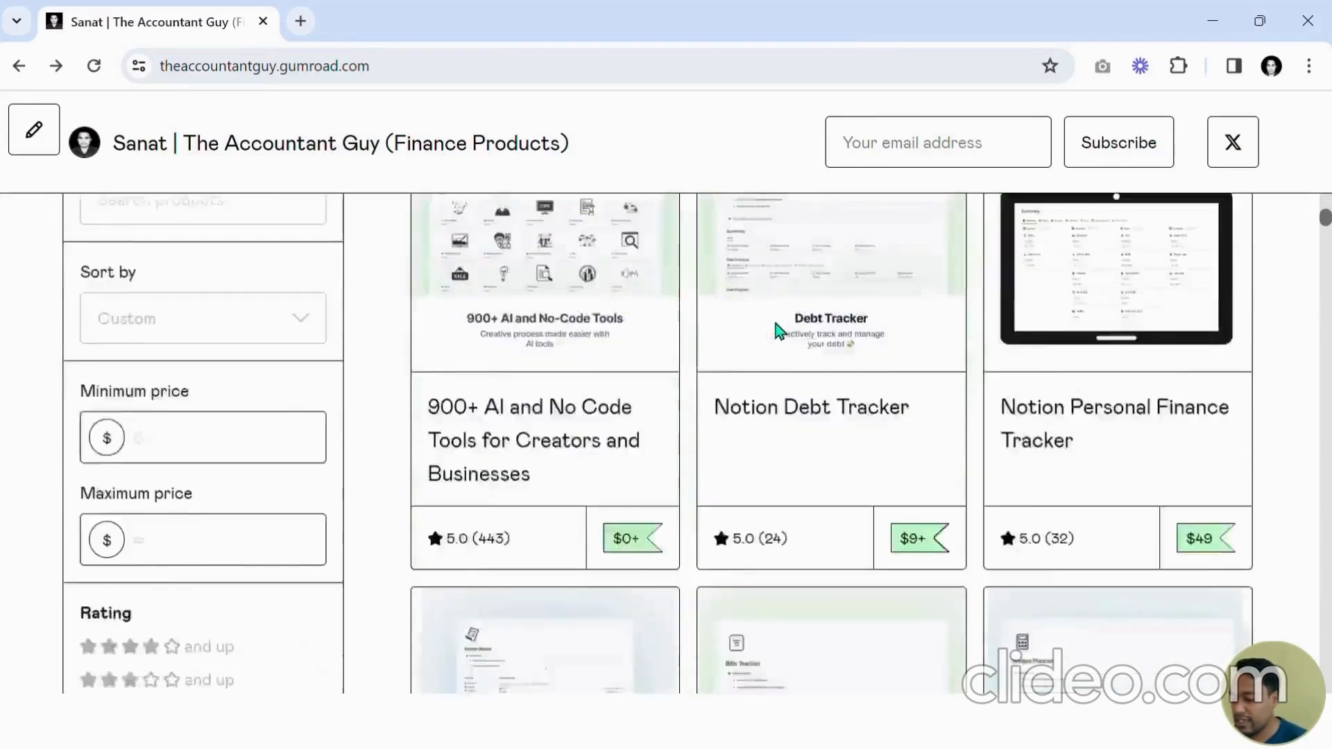
scroll(782, 324, "down", 6)
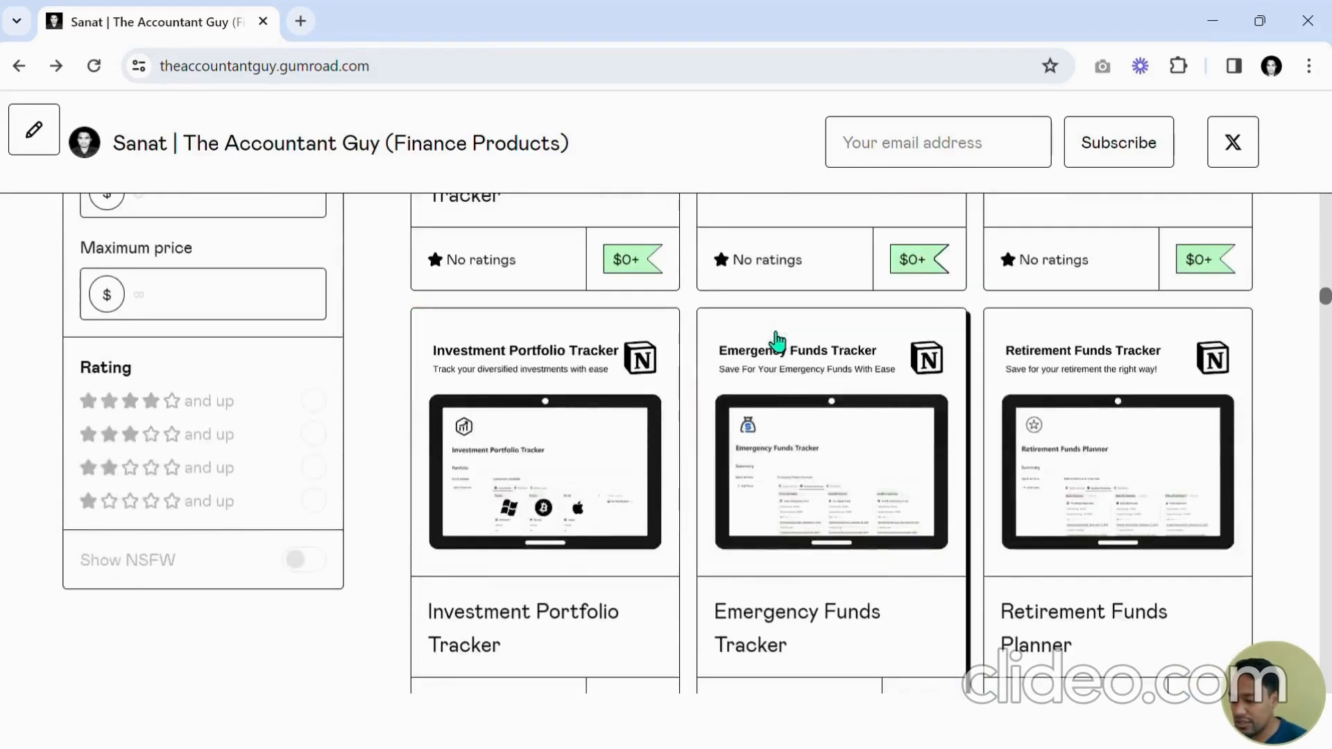
scroll(775, 339, "down", 5)
scroll(775, 339, "up", 20)
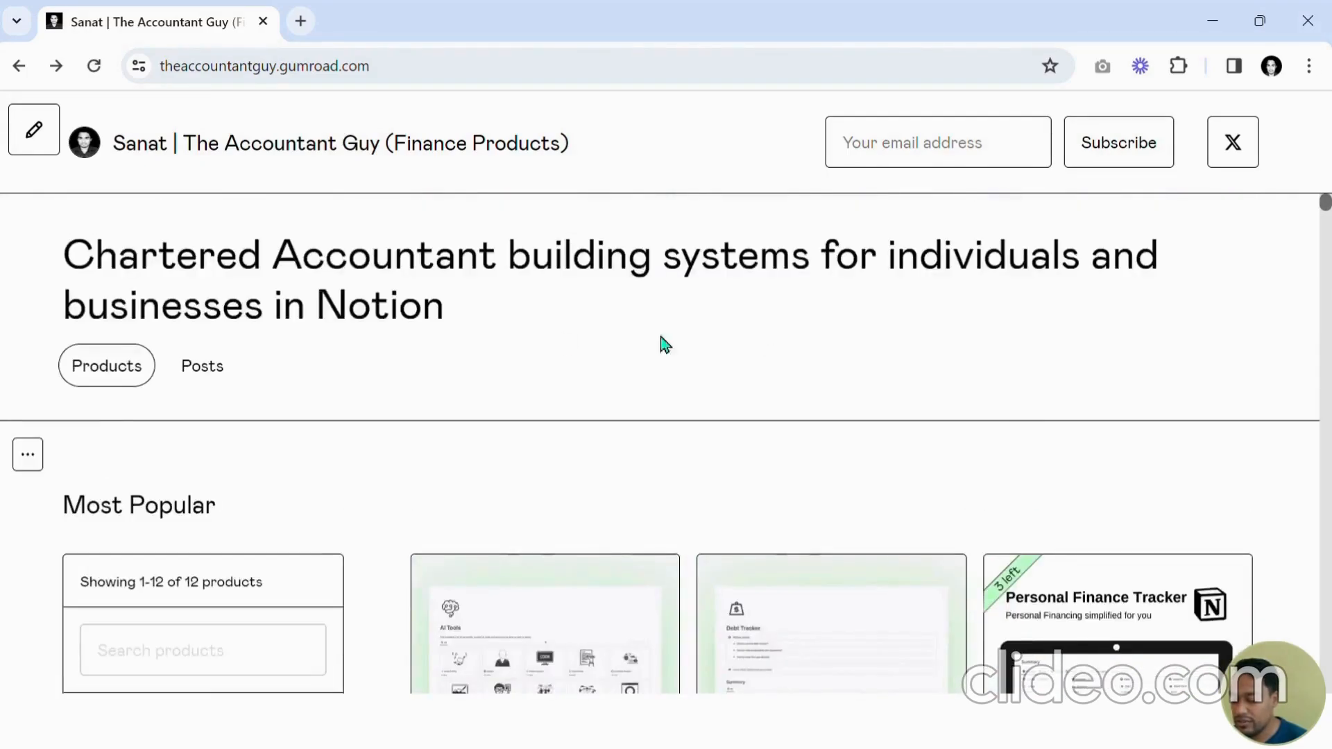
scroll(734, 335, "down", 10)
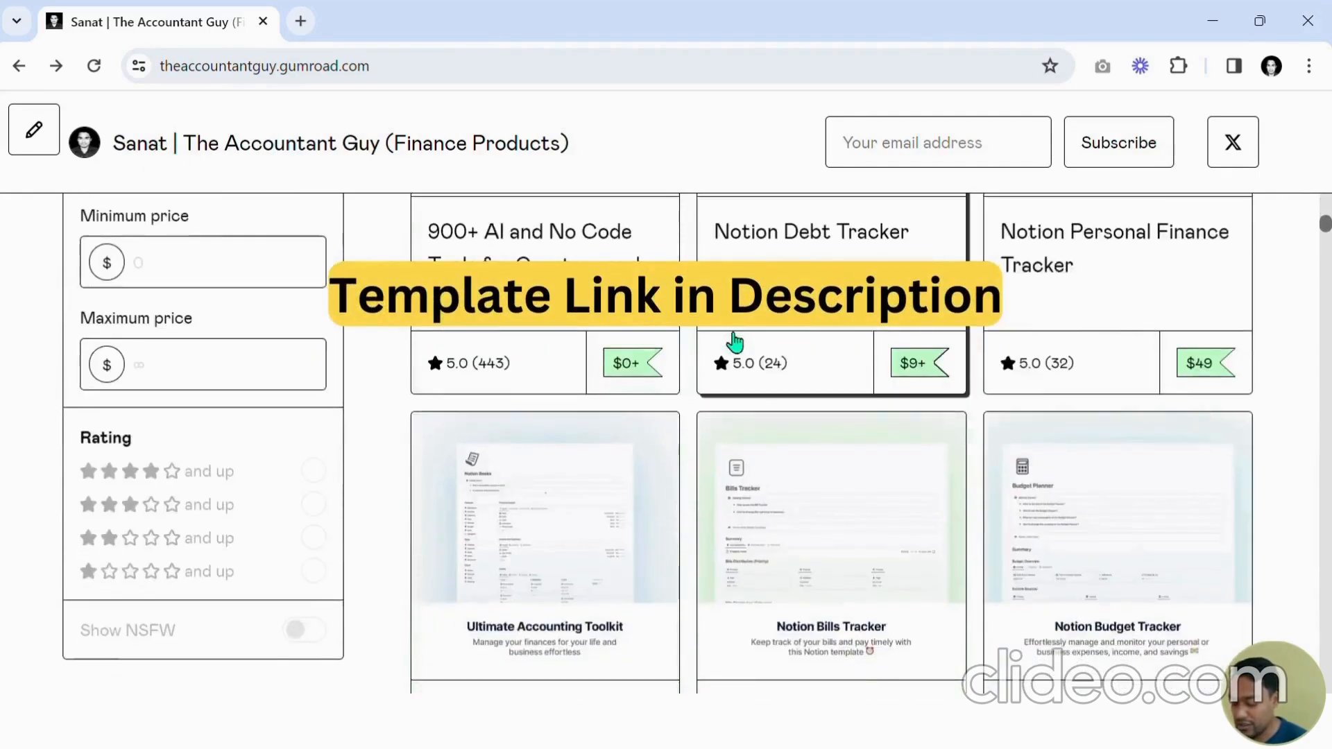
Find "relati" on the store page and open the Notion Relationship Tracker product.
key("ctrl+f")
type("relati")
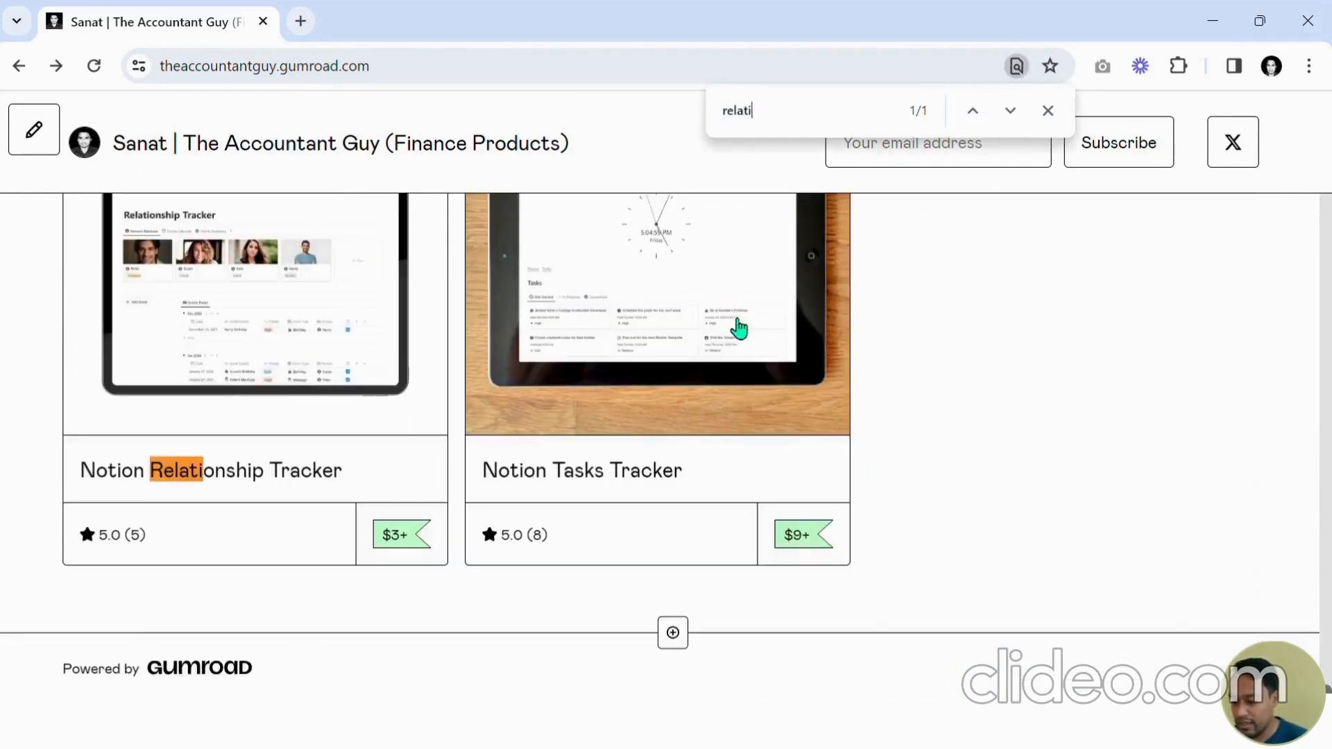
scroll(644, 403, "up", 3)
left_click(388, 420)
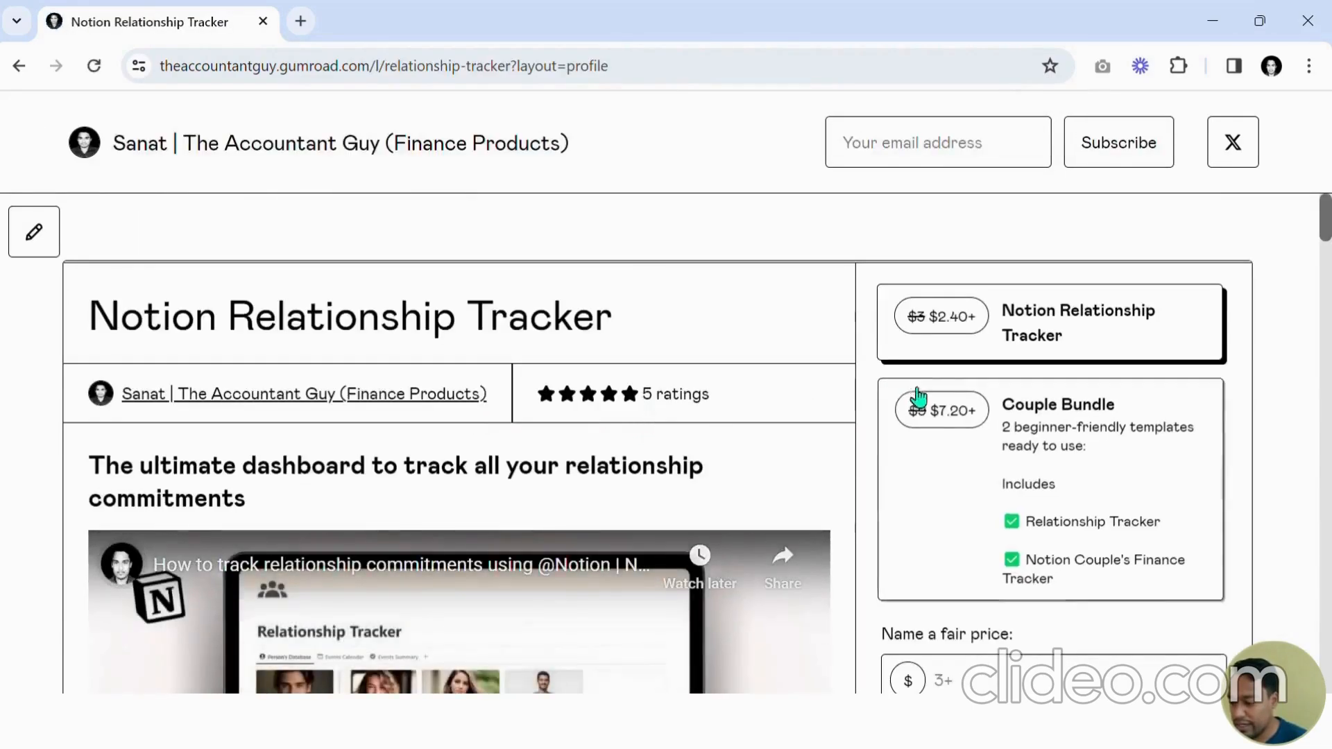
Scroll through the Notion Relationship Tracker product page.
scroll(999, 321, "down", 10)
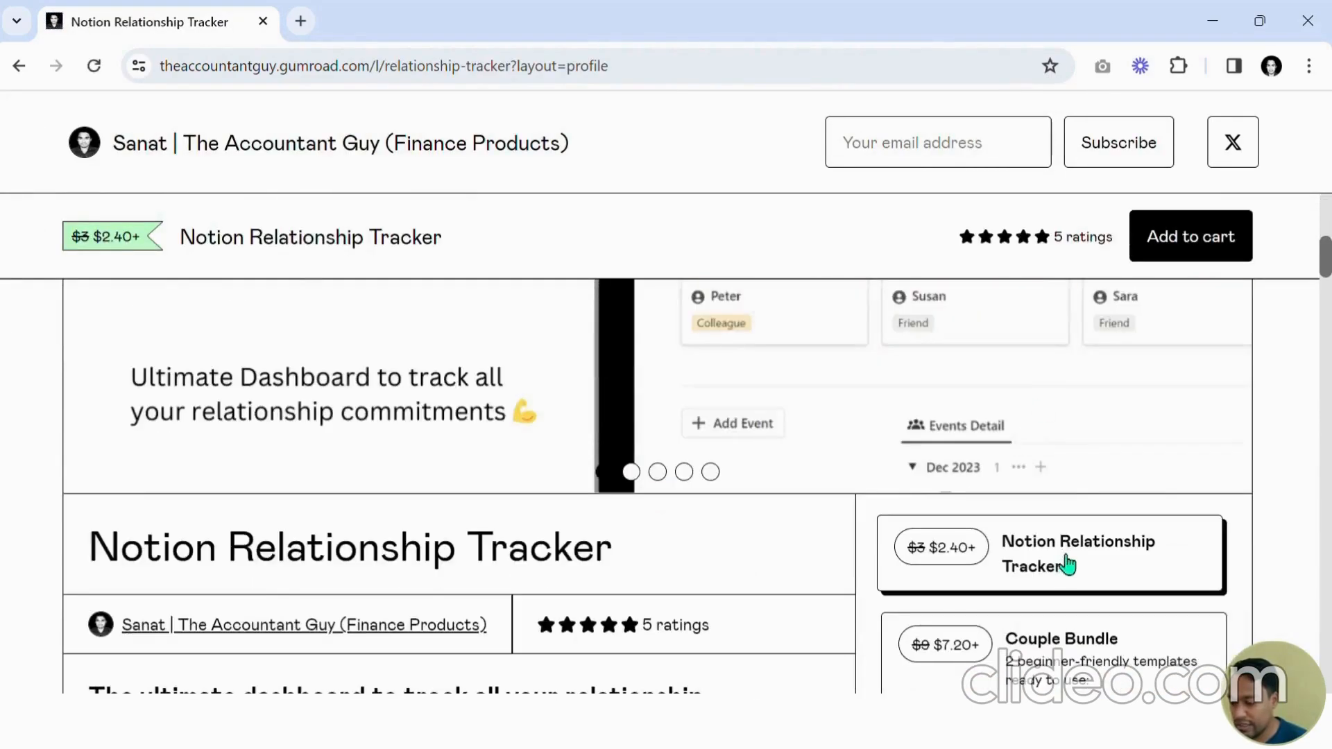
scroll(1071, 535, "down", 3)
scroll(1055, 497, "up", 10)
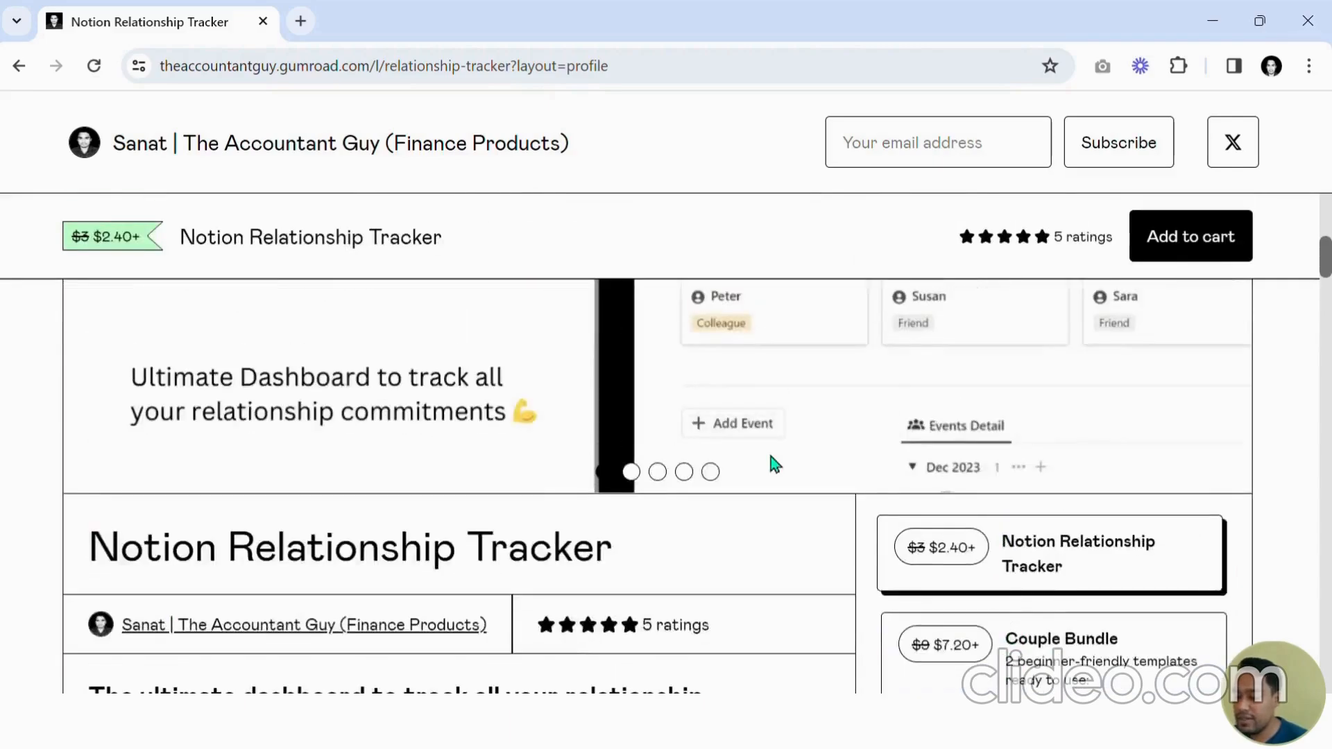
scroll(664, 479, "up", 4)
scroll(663, 454, "down", 3)
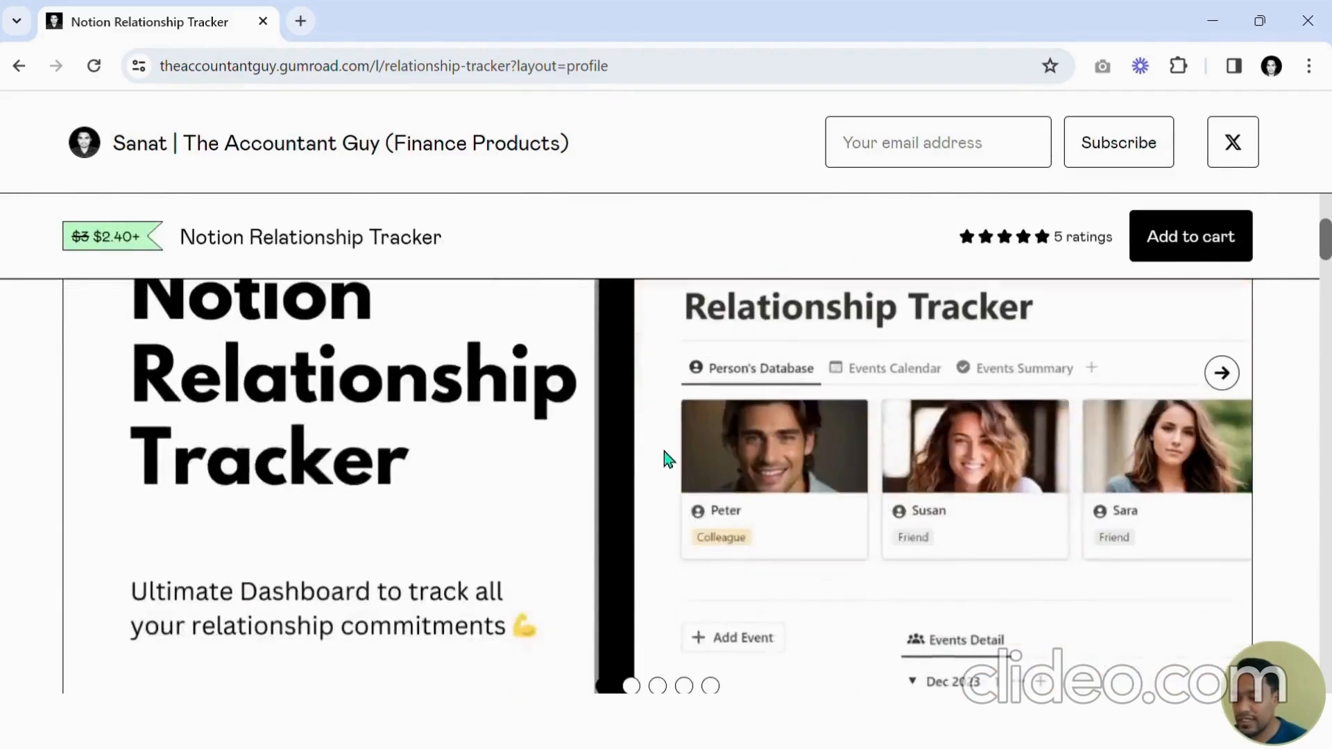
scroll(666, 450, "down", 5)
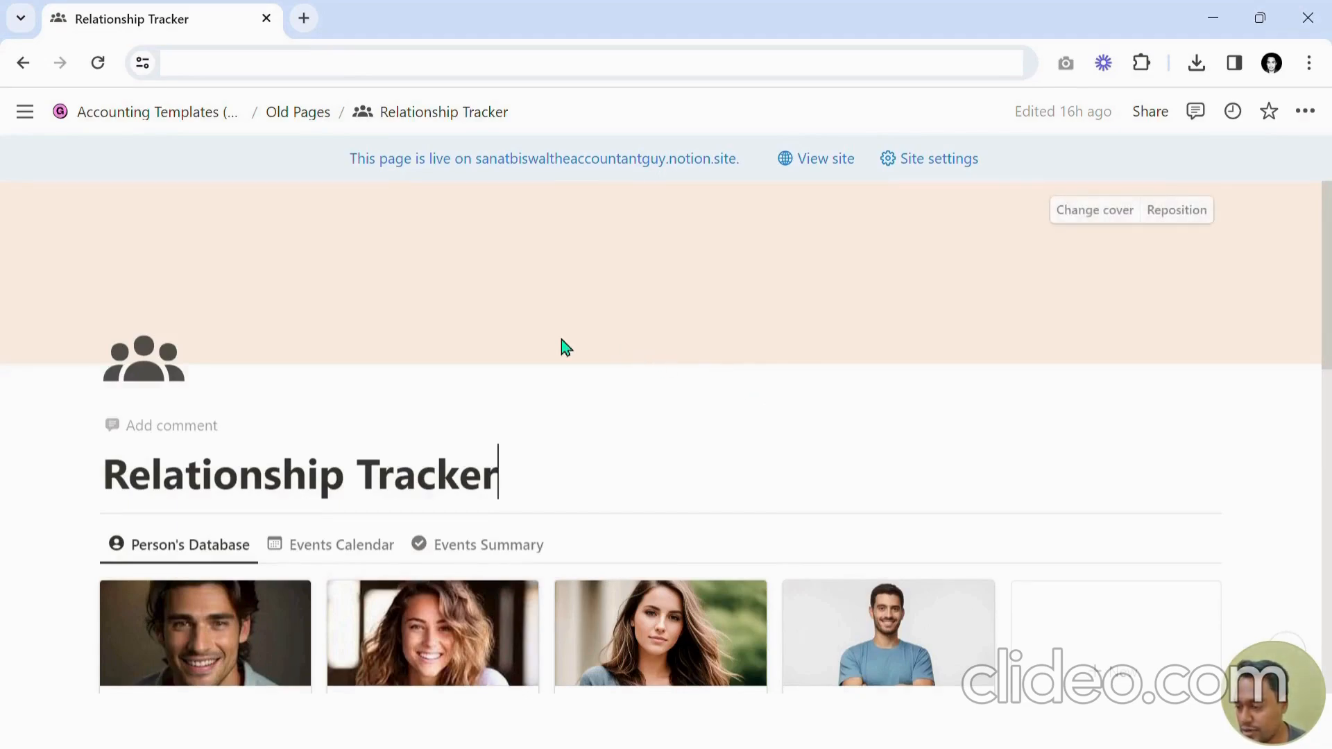
Switch the page's Small text option on and back off.
scroll(561, 339, "down", 1)
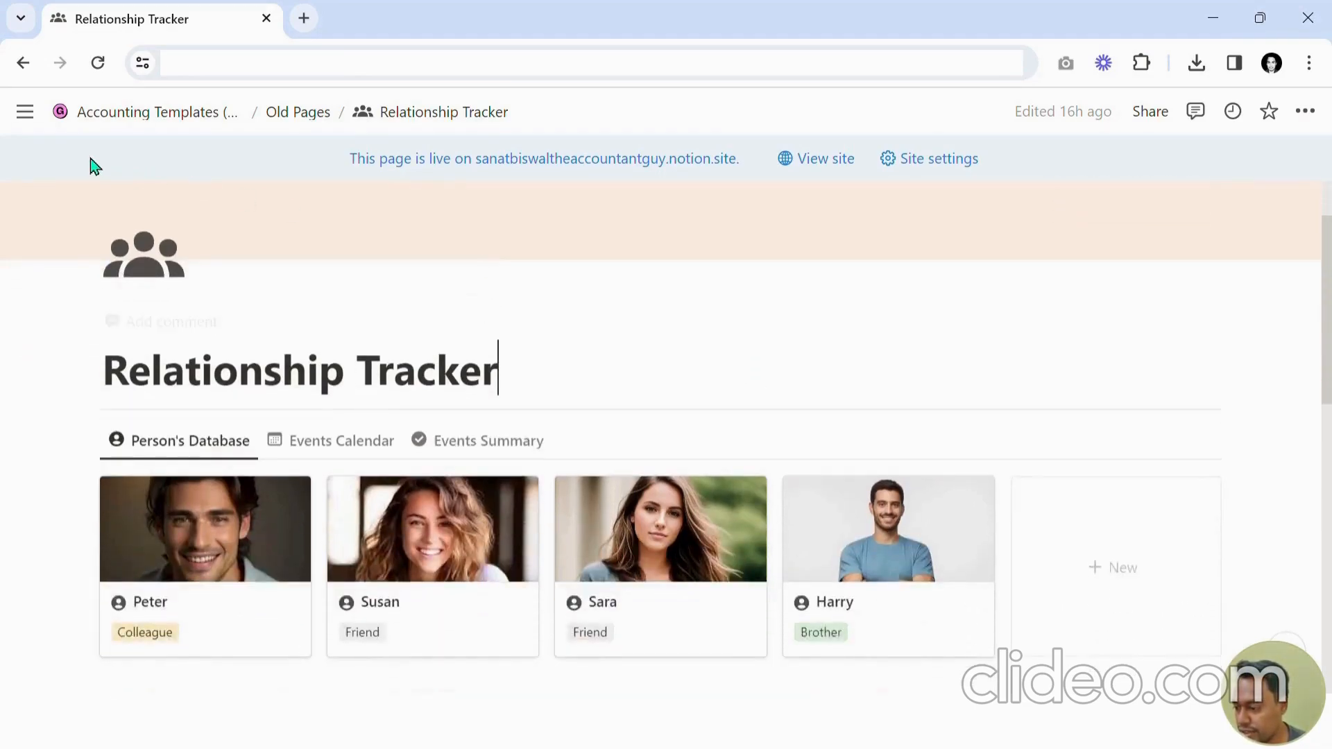
scroll(1296, 186, "up", 1)
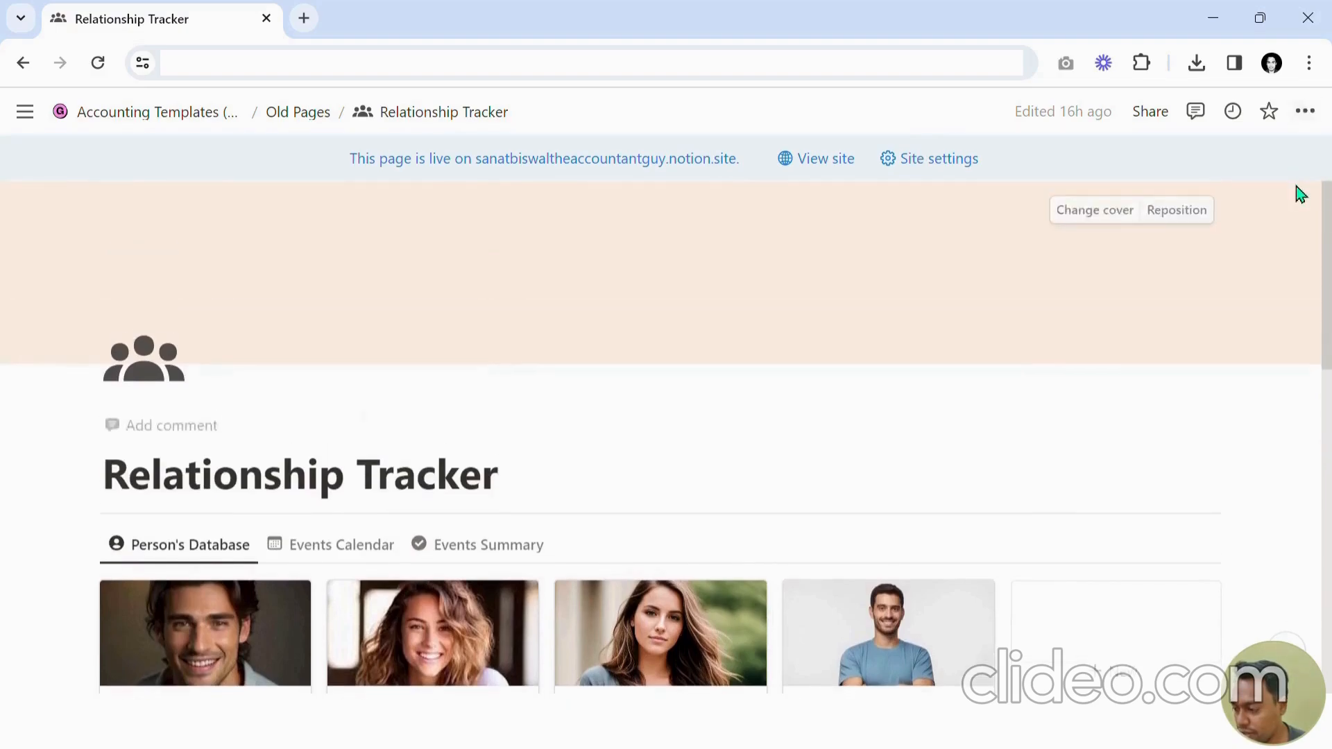
left_click(1321, 120)
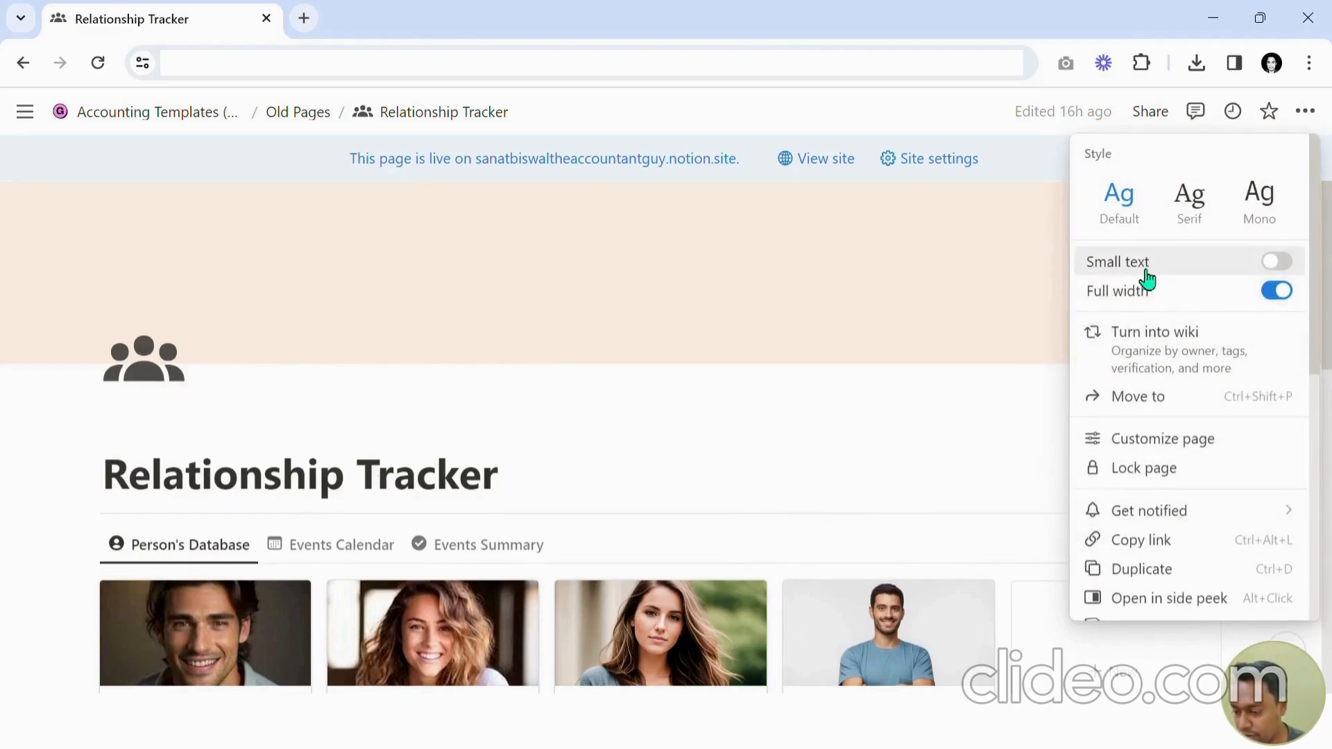
left_click(1274, 262)
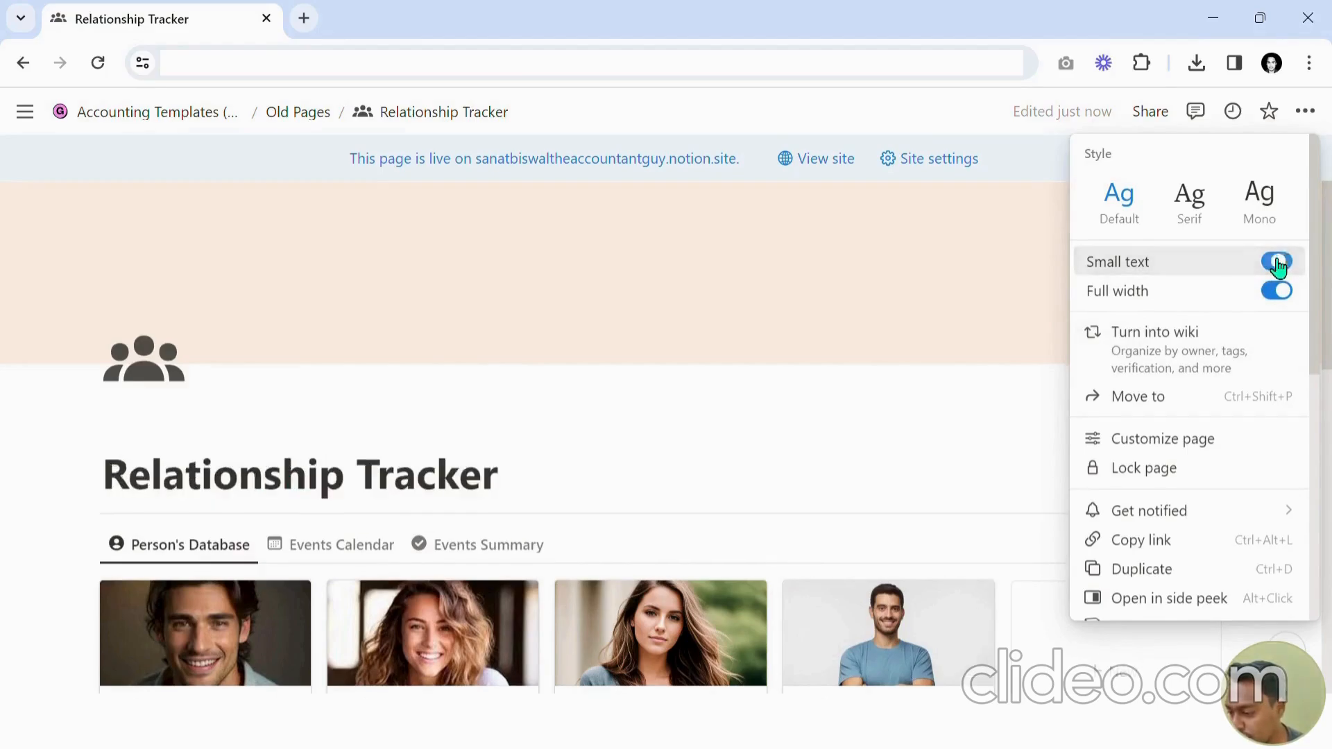
left_click(1277, 264)
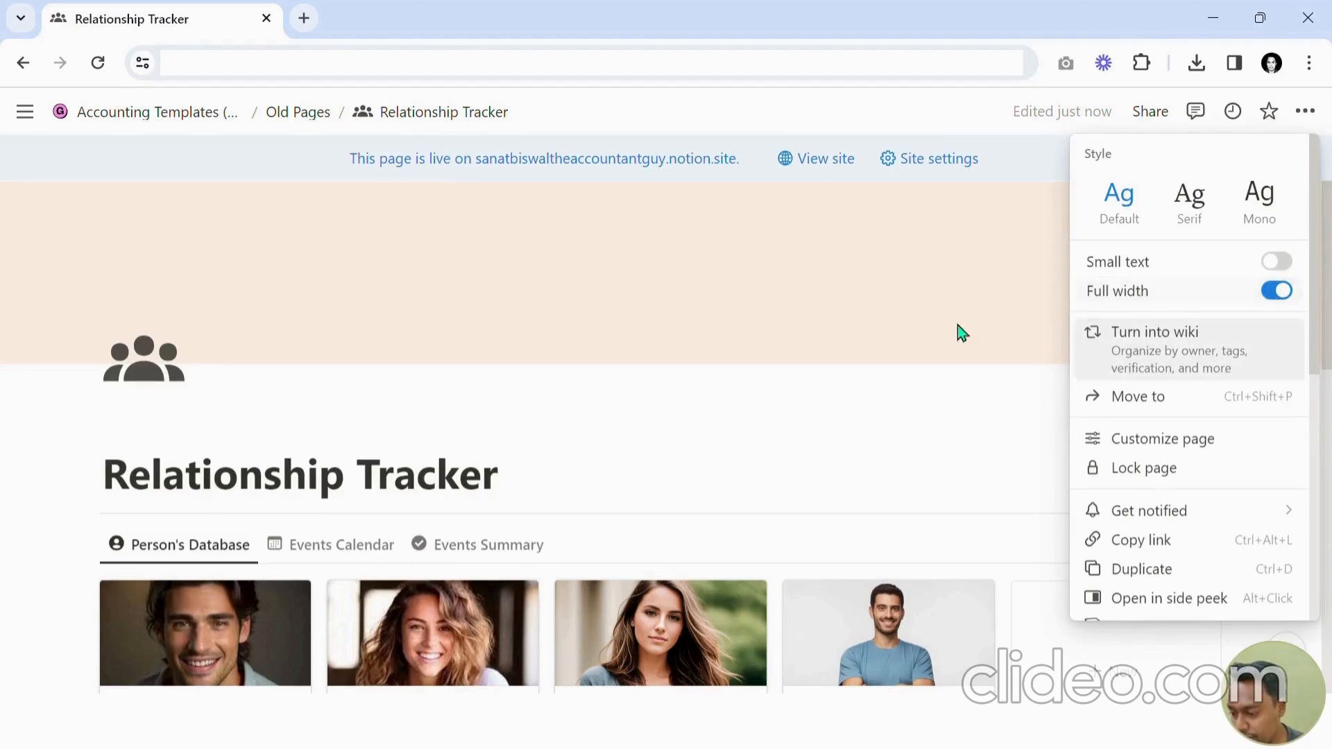
left_click(966, 434)
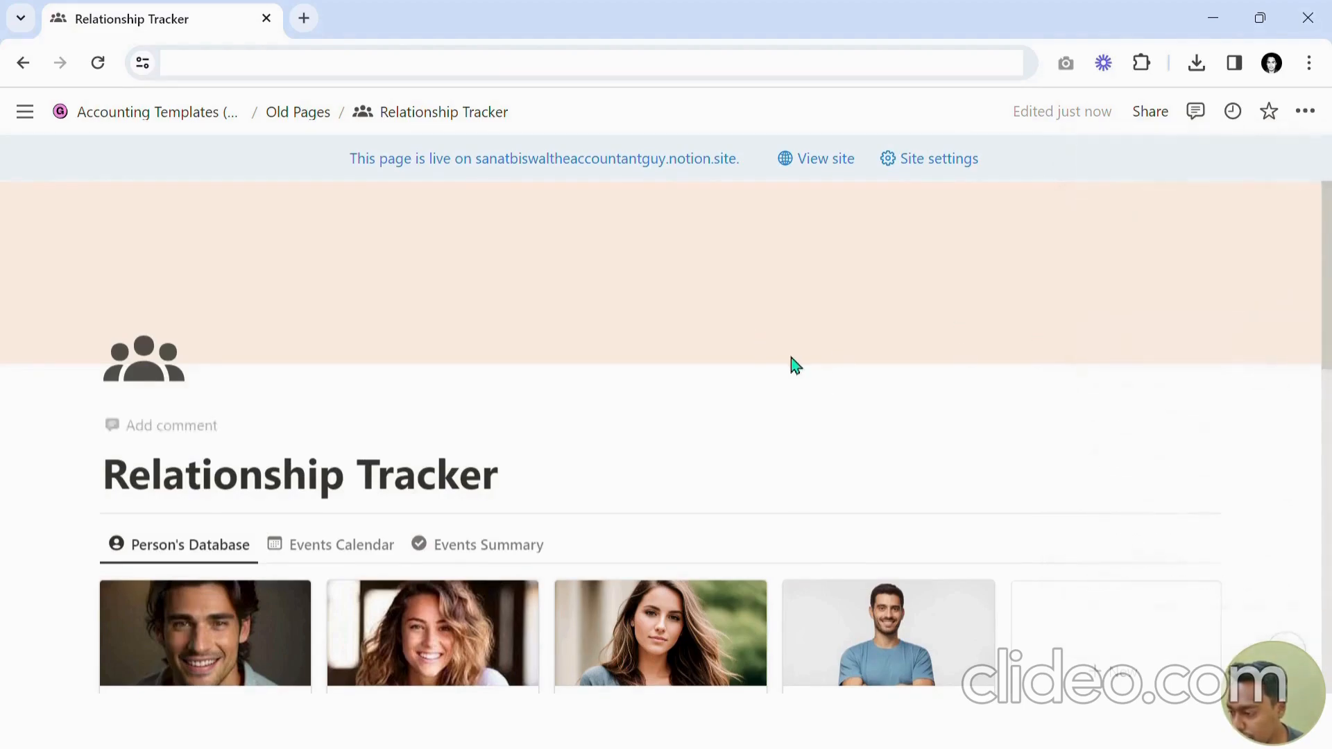
Turn off Full width for the Relationship Tracker page.
scroll(794, 355, "down", 4)
scroll(895, 397, "up", 1)
scroll(899, 404, "up", 3)
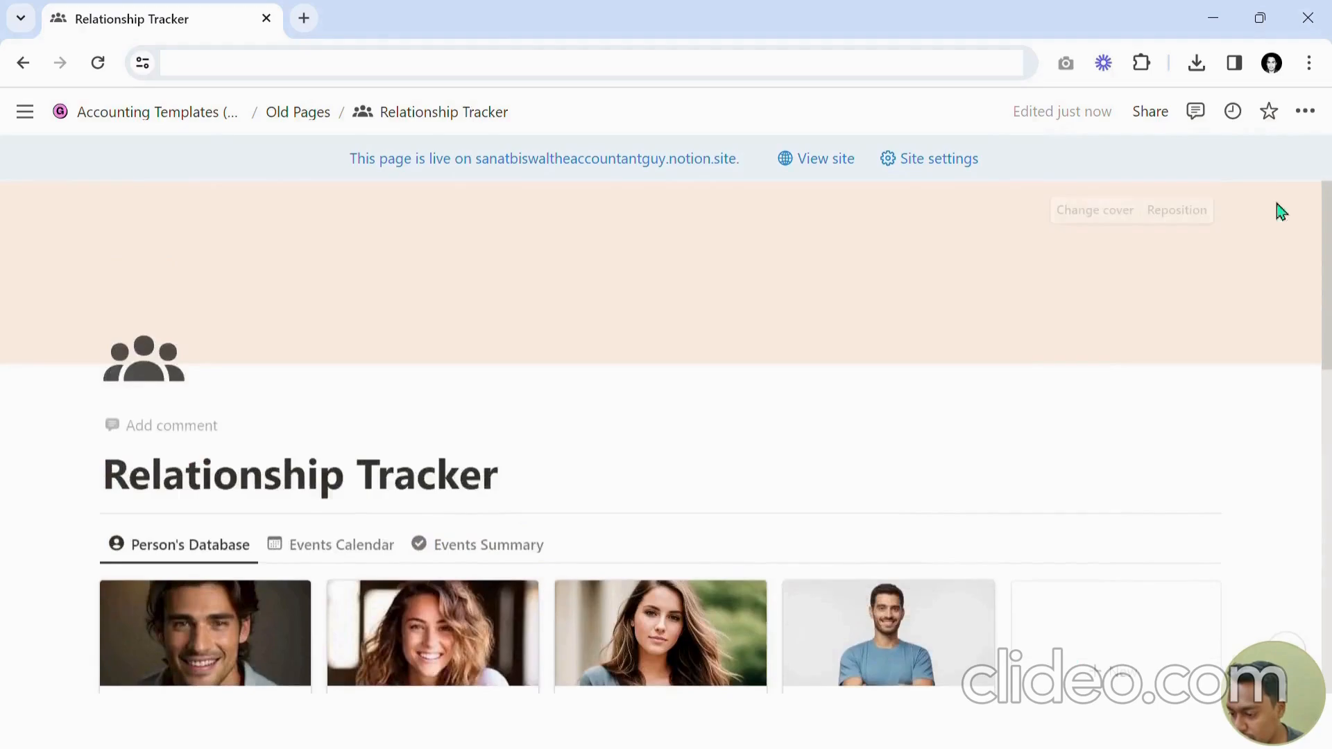
left_click(1305, 111)
left_click(1275, 292)
left_click(900, 416)
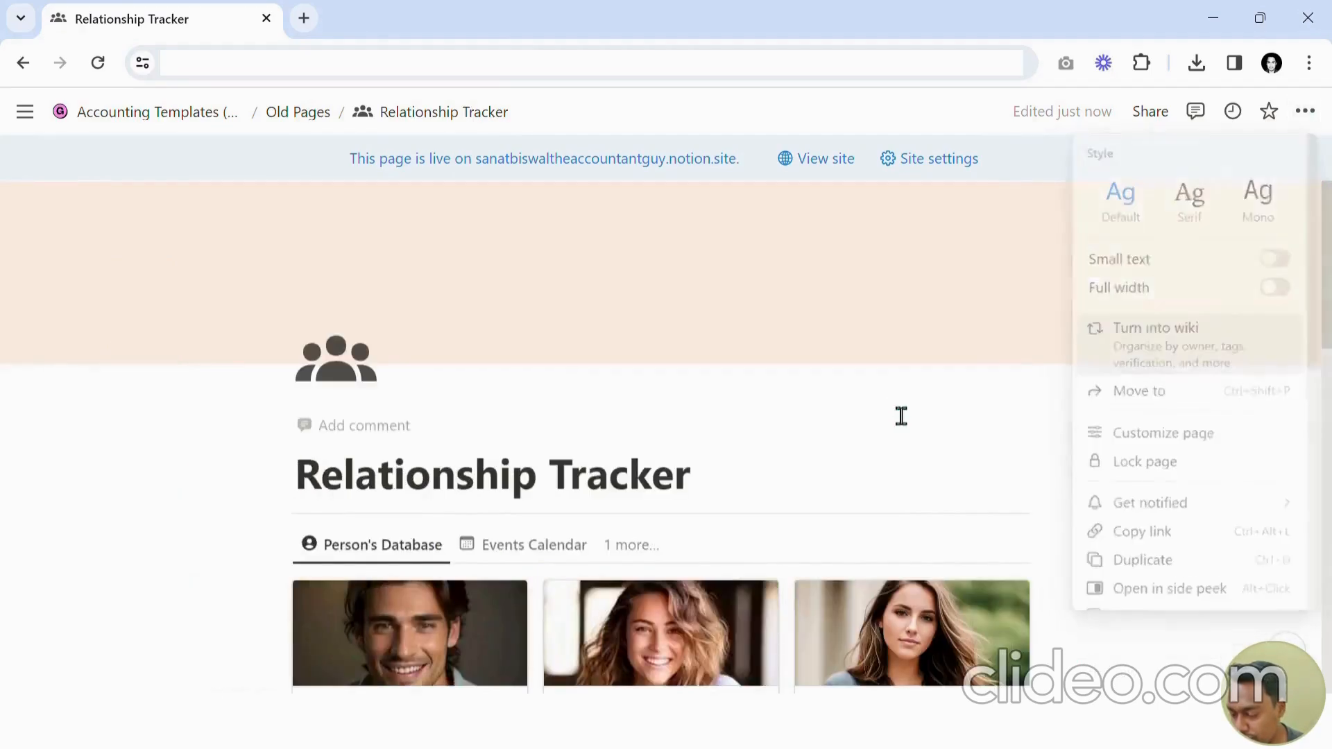
Turn Full width back on for the Relationship Tracker page.
scroll(908, 409, "down", 4)
scroll(442, 261, "down", 1)
scroll(520, 368, "up", 4)
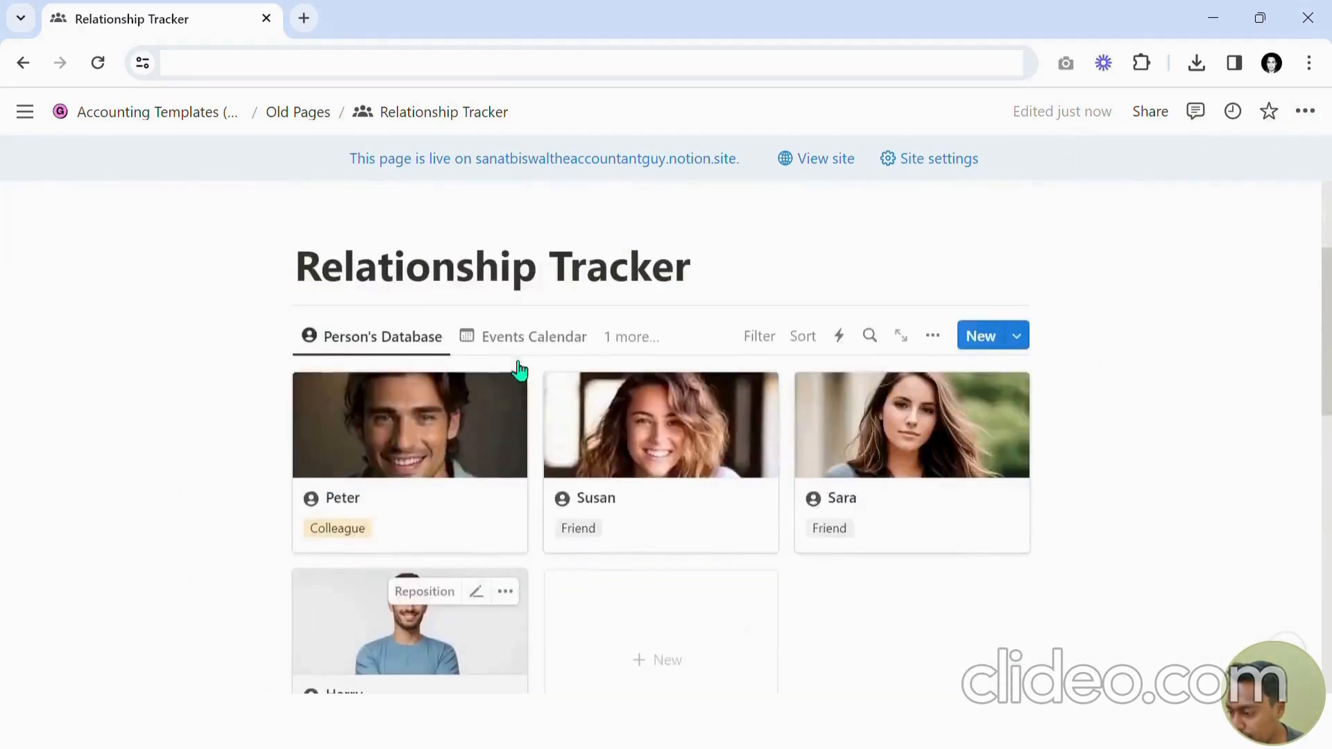
left_click(1304, 111)
left_click(1265, 292)
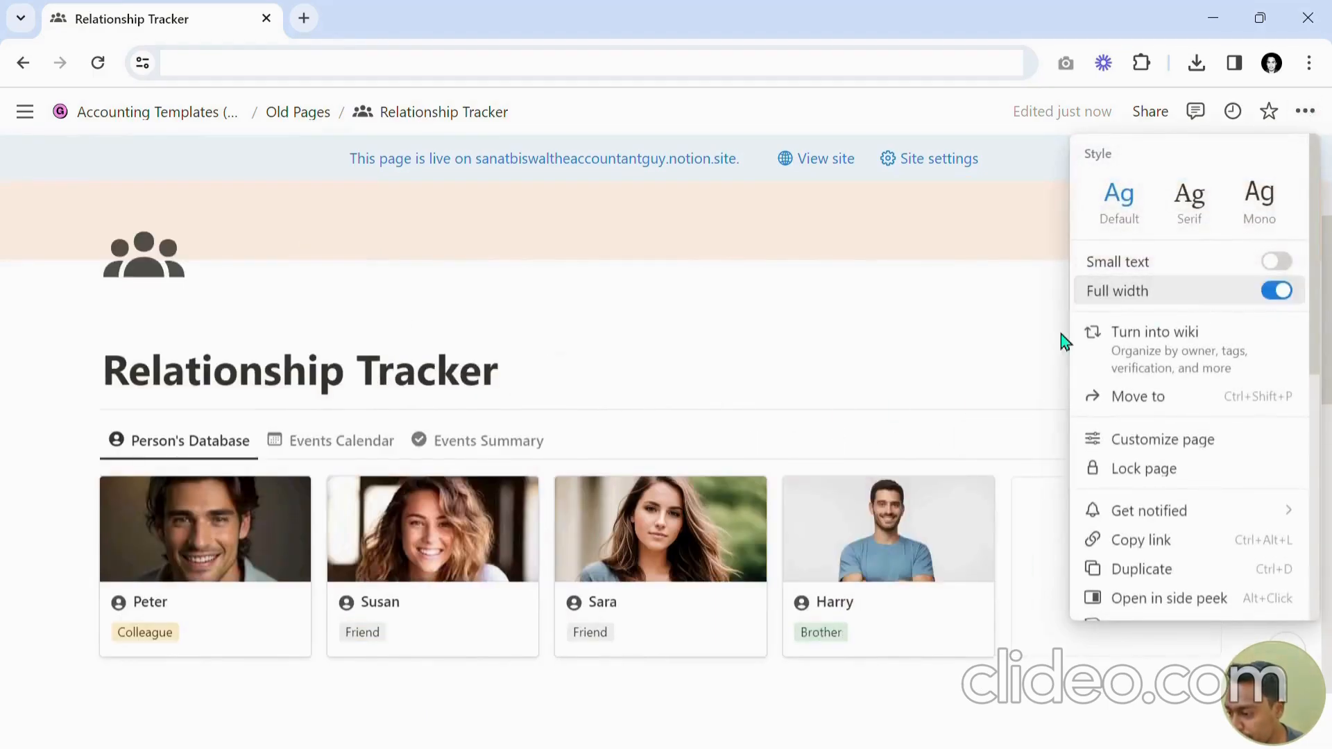
left_click(874, 360)
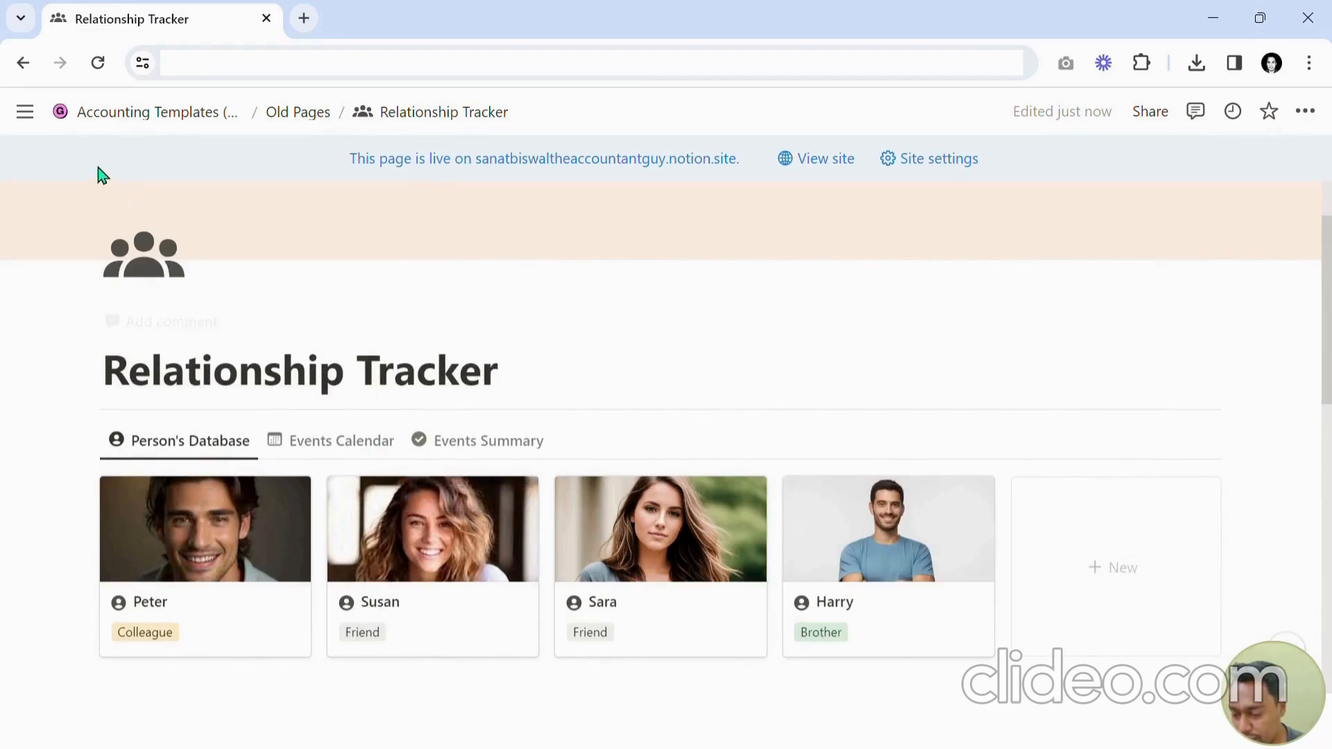
Create a new page from the sidebar and open it as a full page.
mouse_move(25, 112)
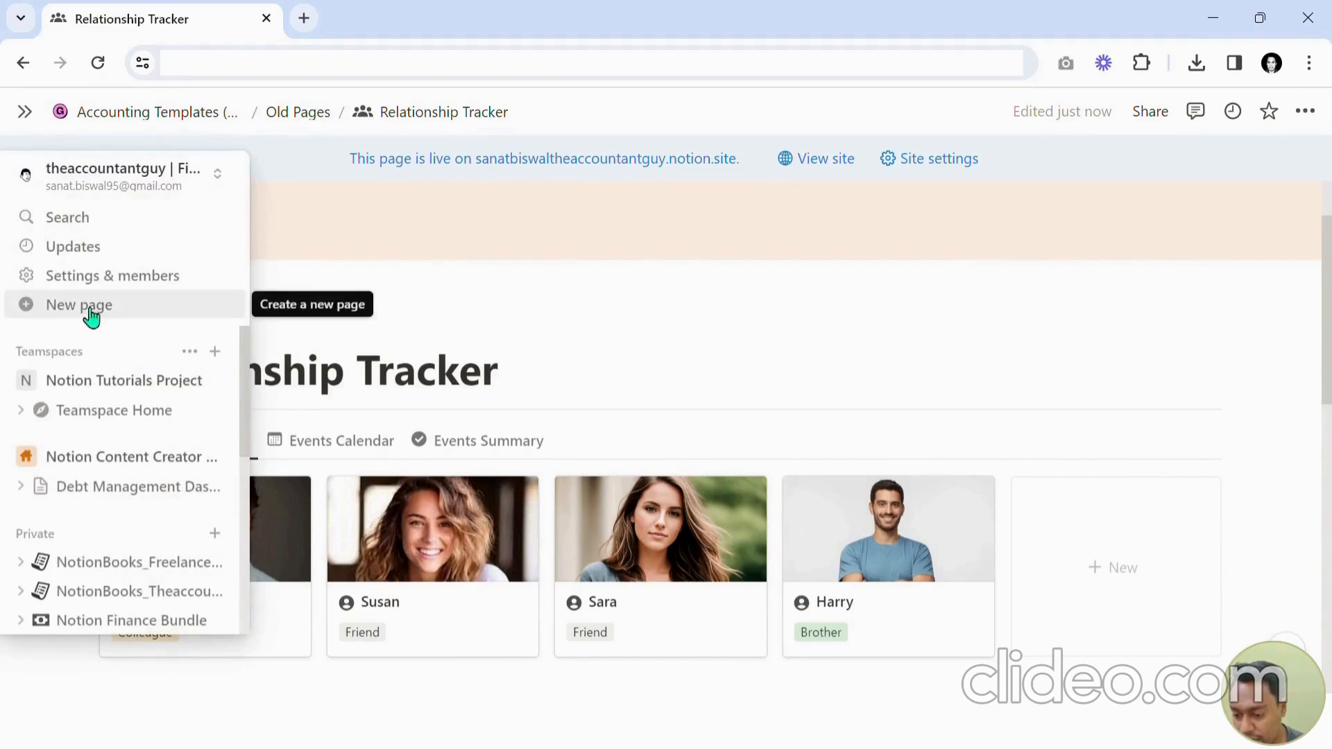
scroll(76, 388, "down", 3)
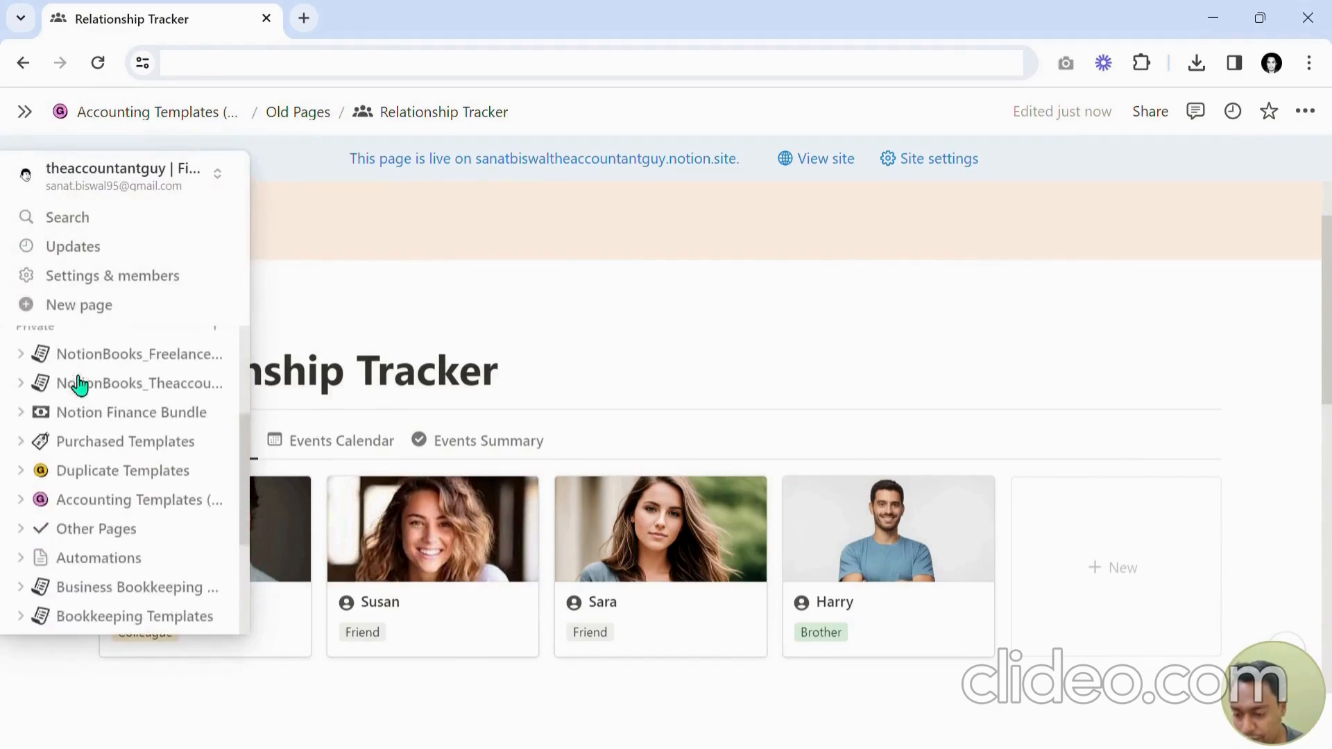
scroll(80, 399, "down", 3)
scroll(84, 452, "up", 3)
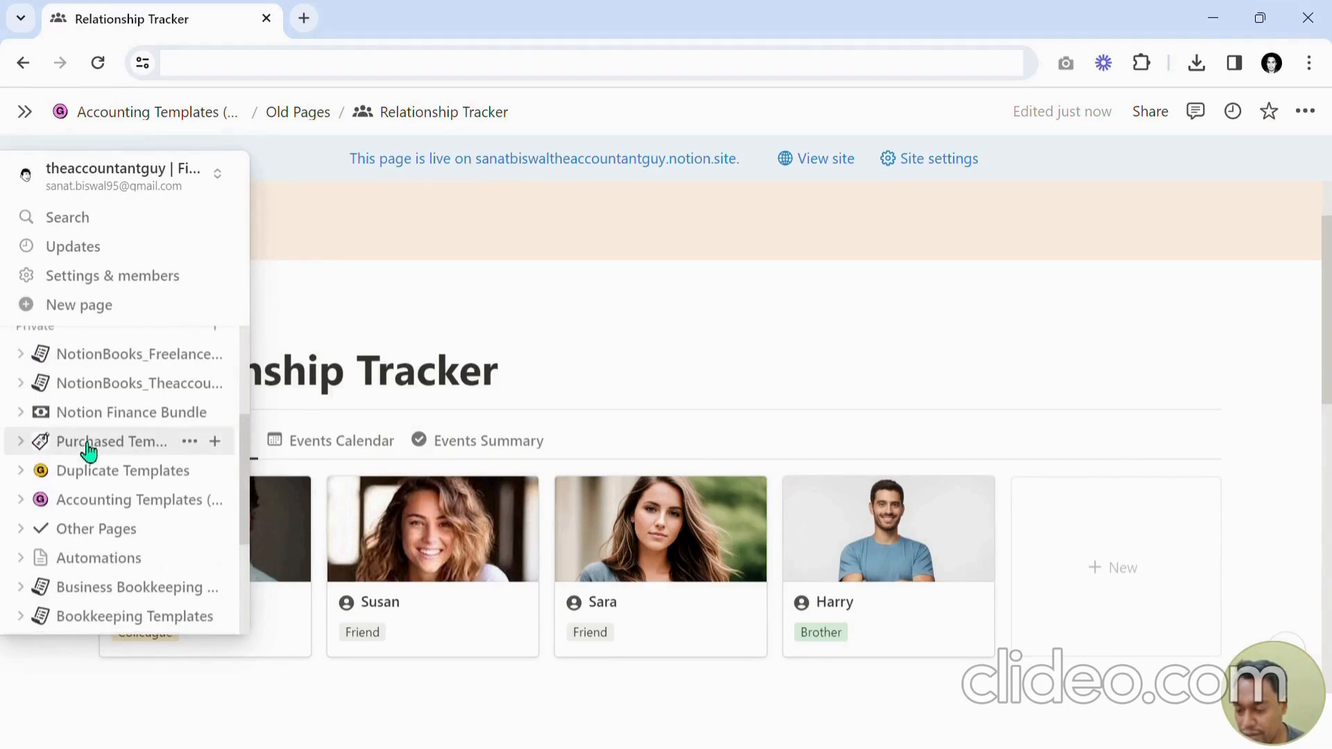
scroll(88, 450, "up", 3)
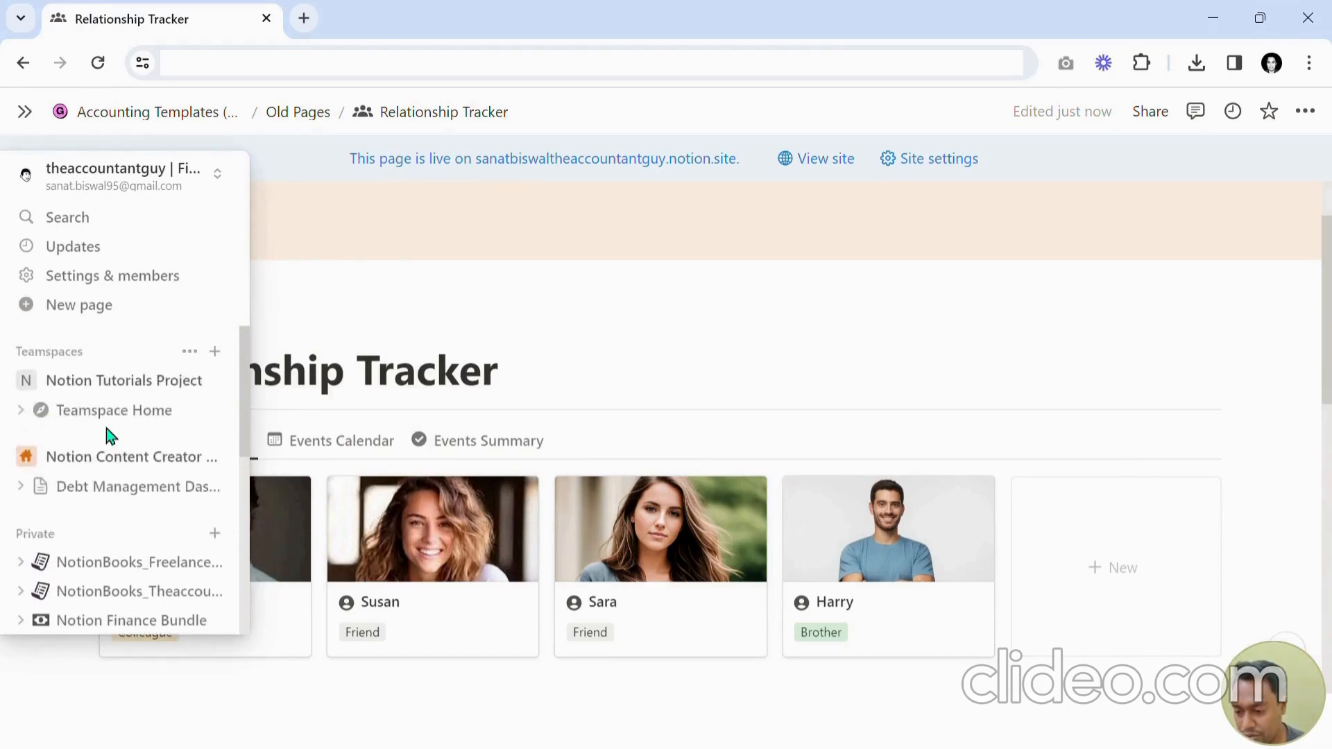
left_click(99, 317)
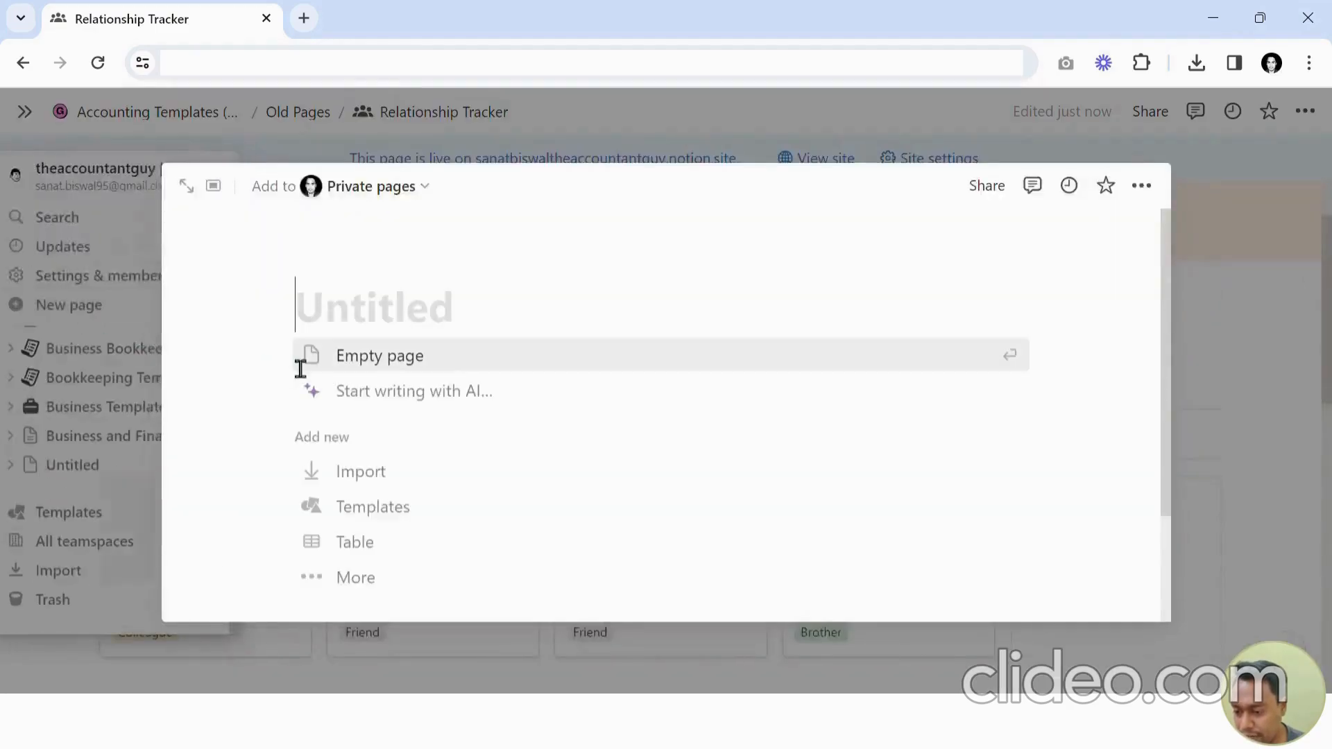
left_click(186, 188)
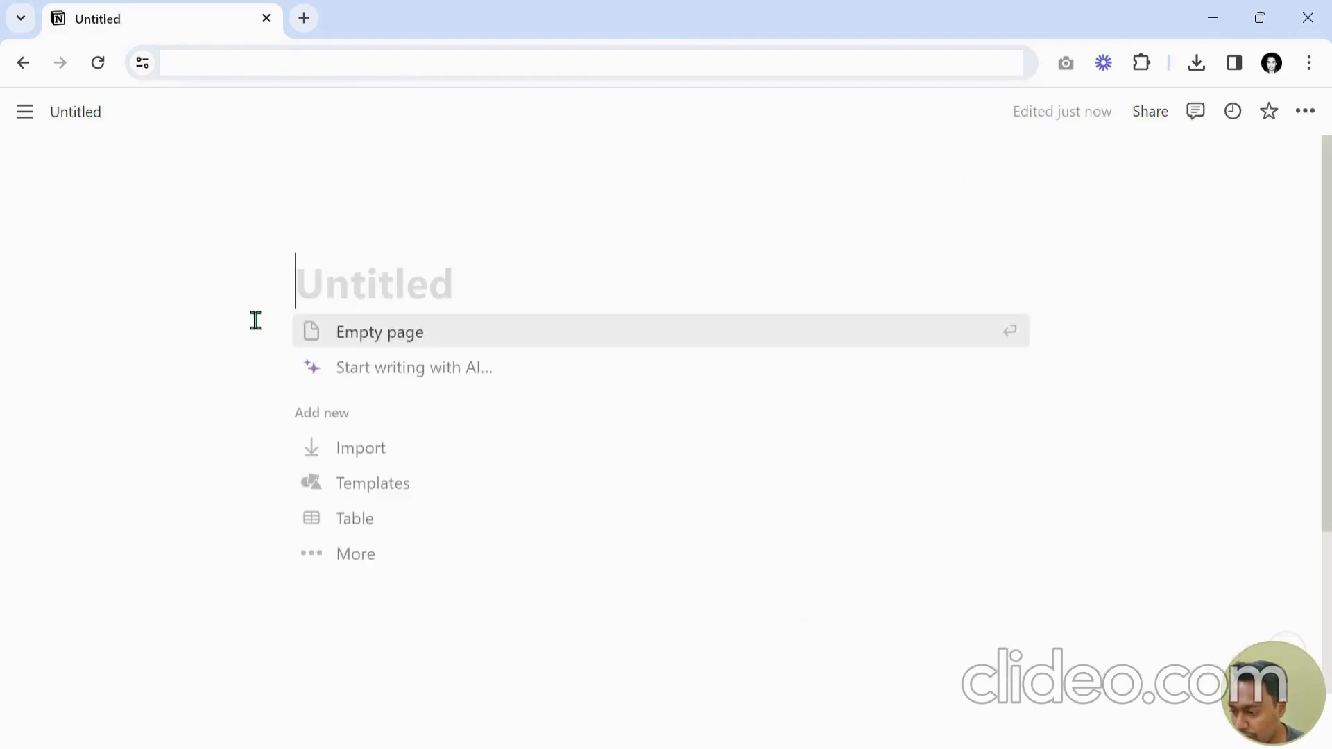
Turn on Full width for the new page.
left_click(1306, 112)
left_click(1272, 290)
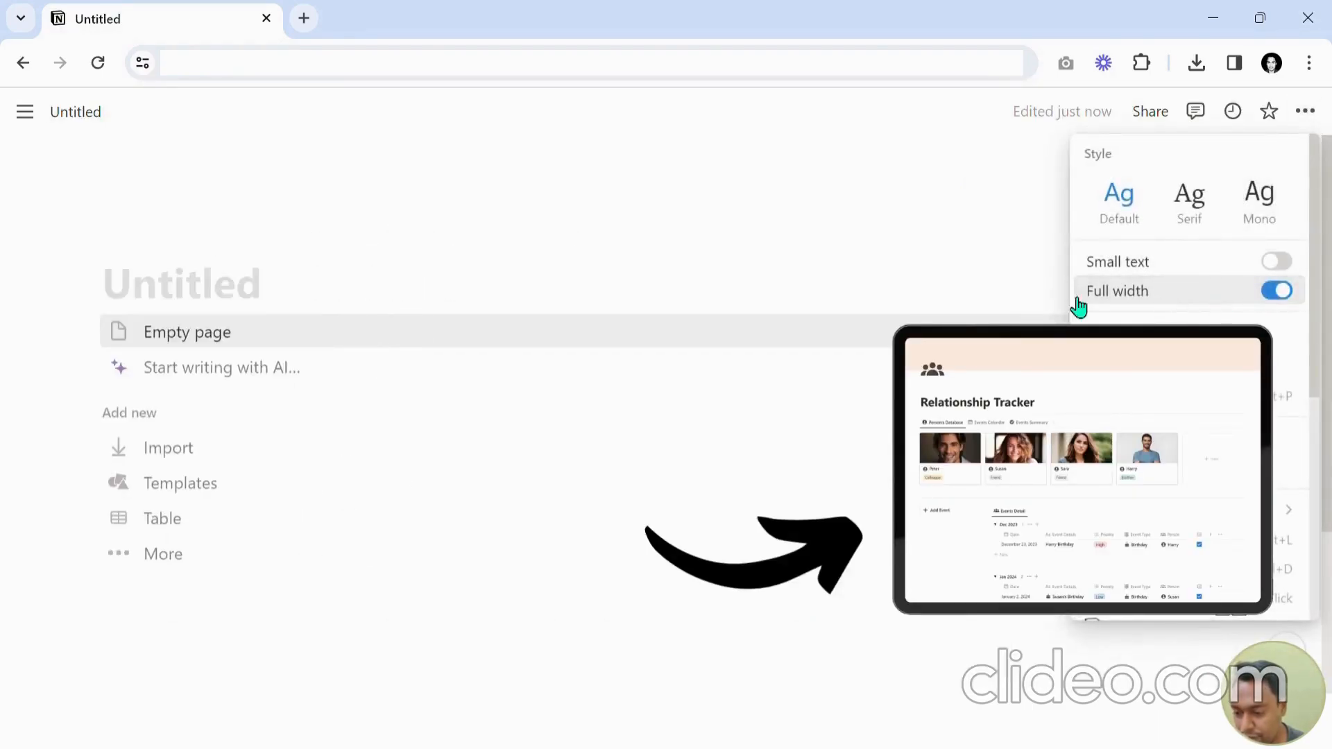
left_click(568, 304)
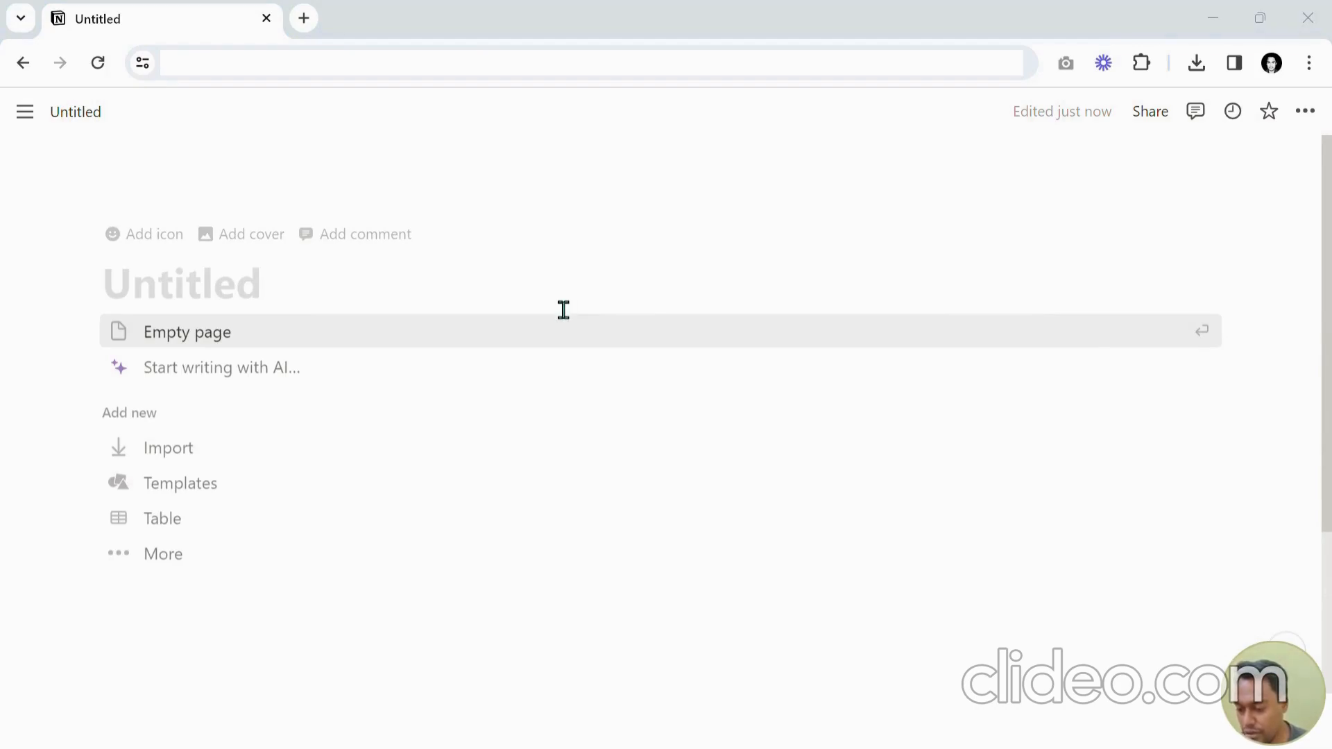
Title the new page "Relationship Tracker".
left_click(403, 305)
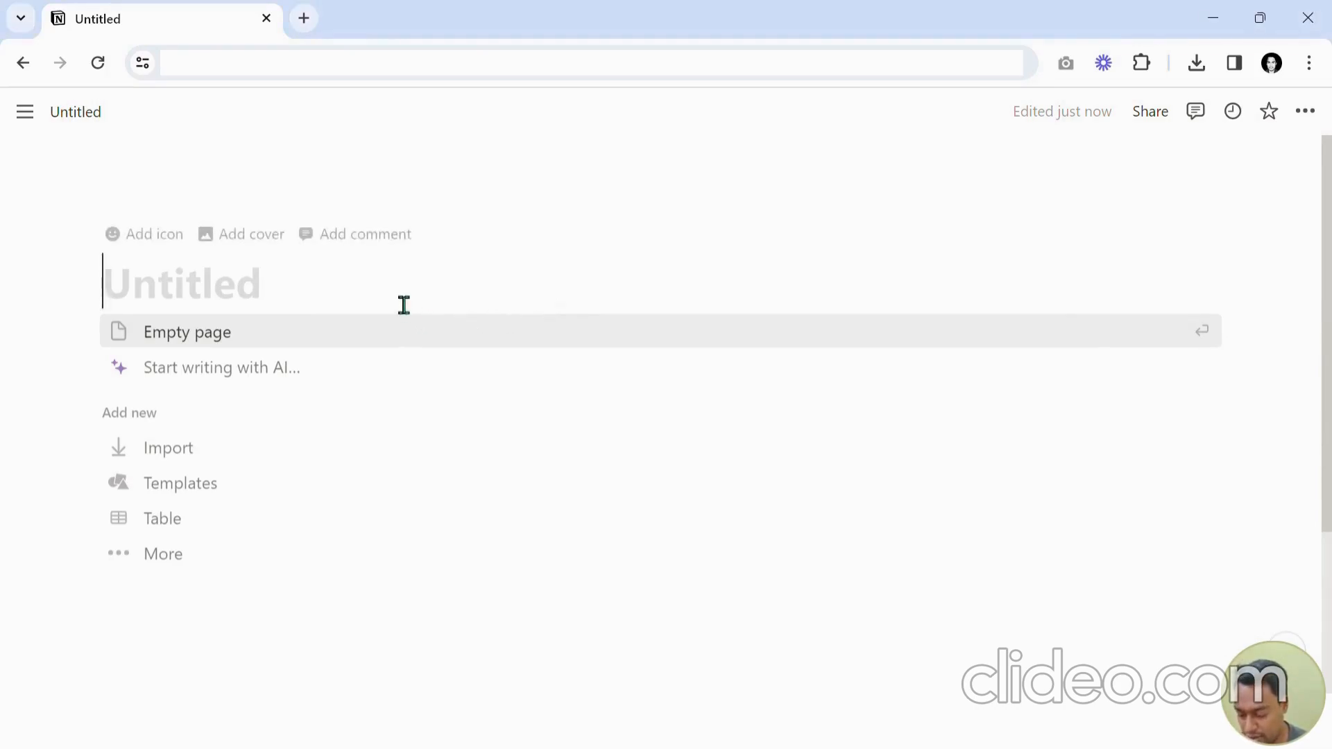
type("Relations")
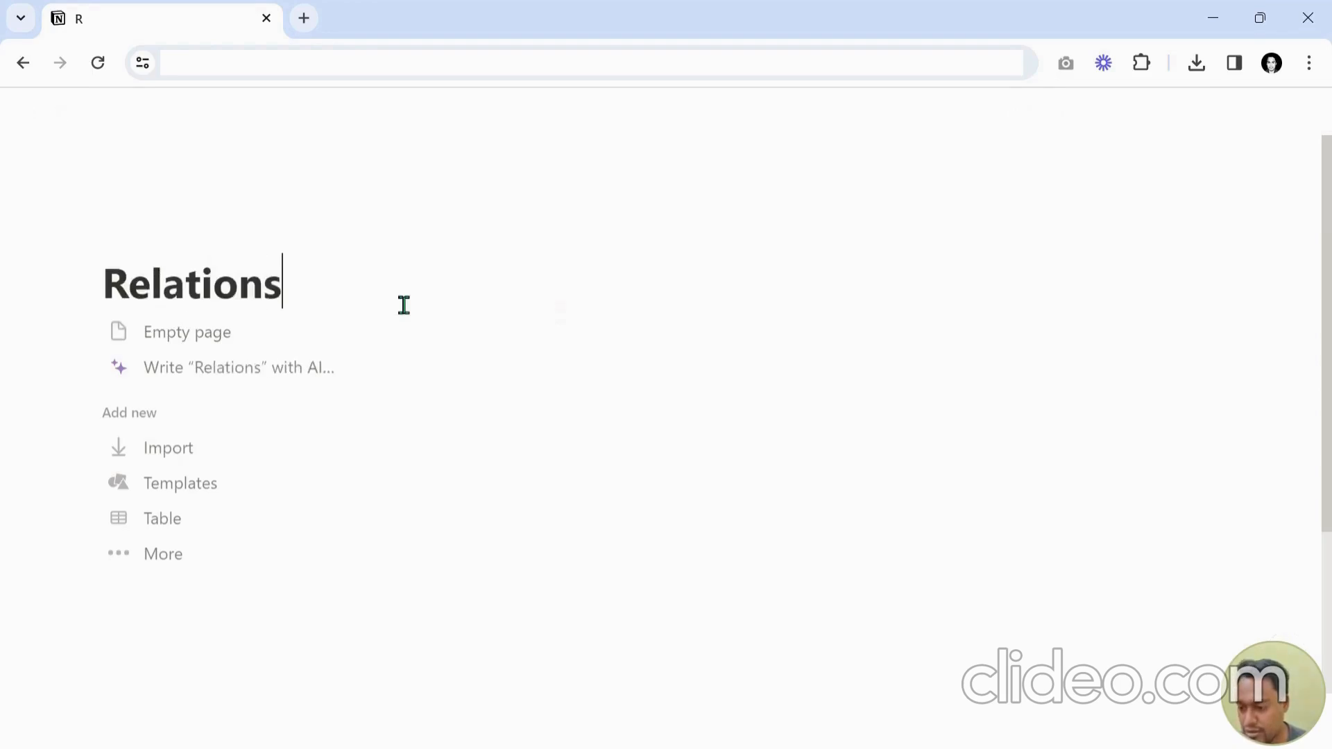
type("hip Tracker")
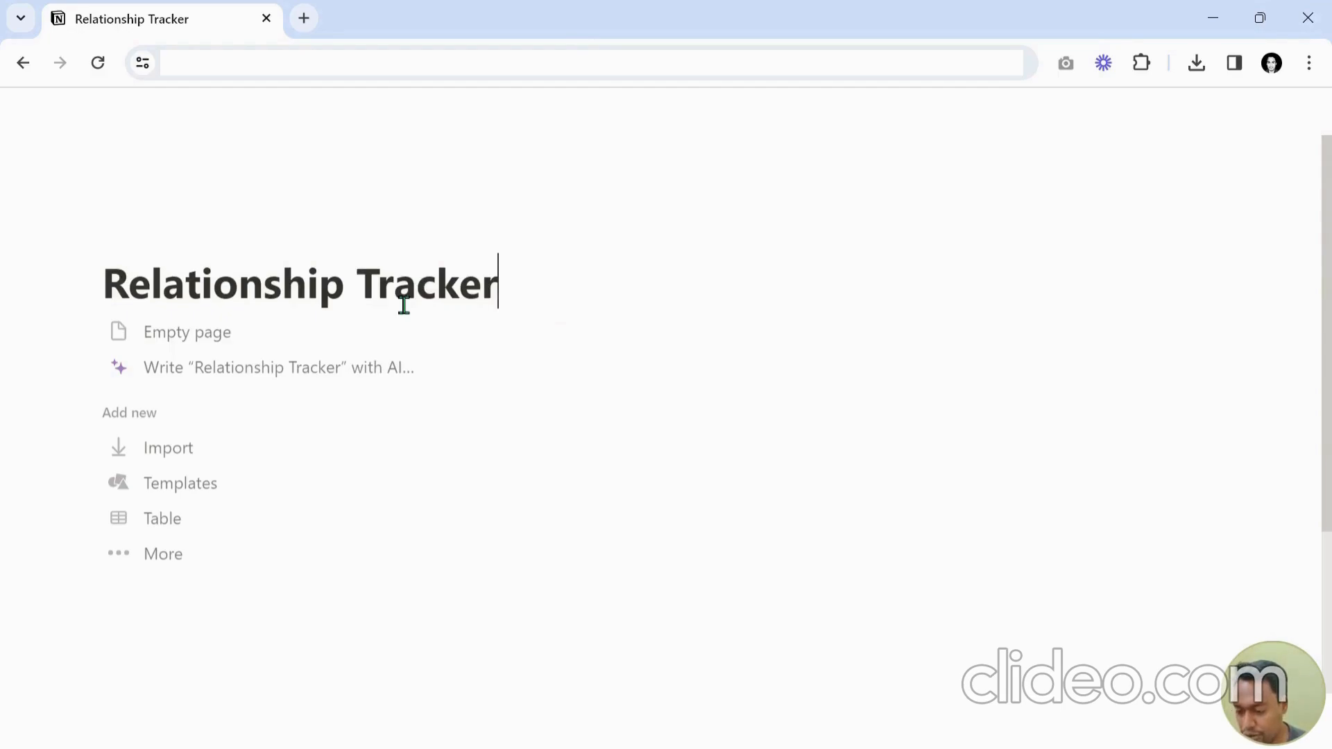
key("Return")
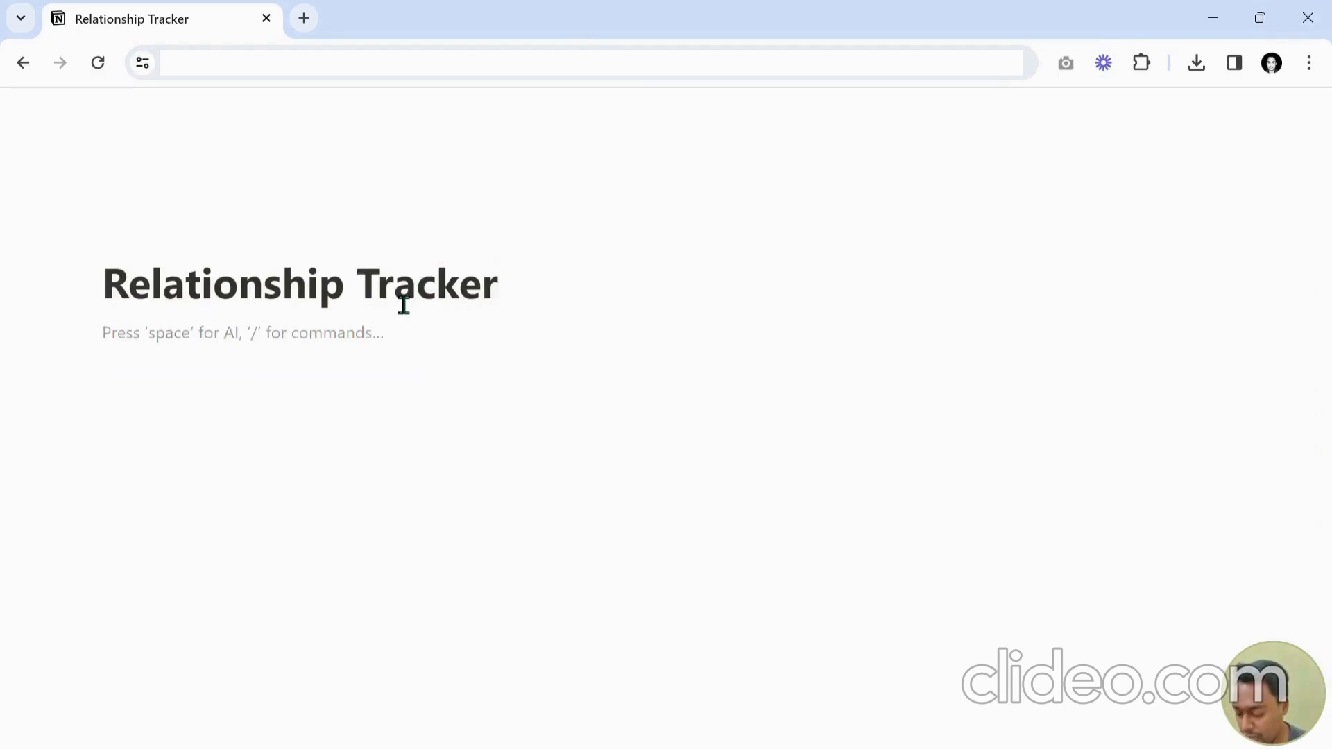
Insert a divider below the title.
type("/")
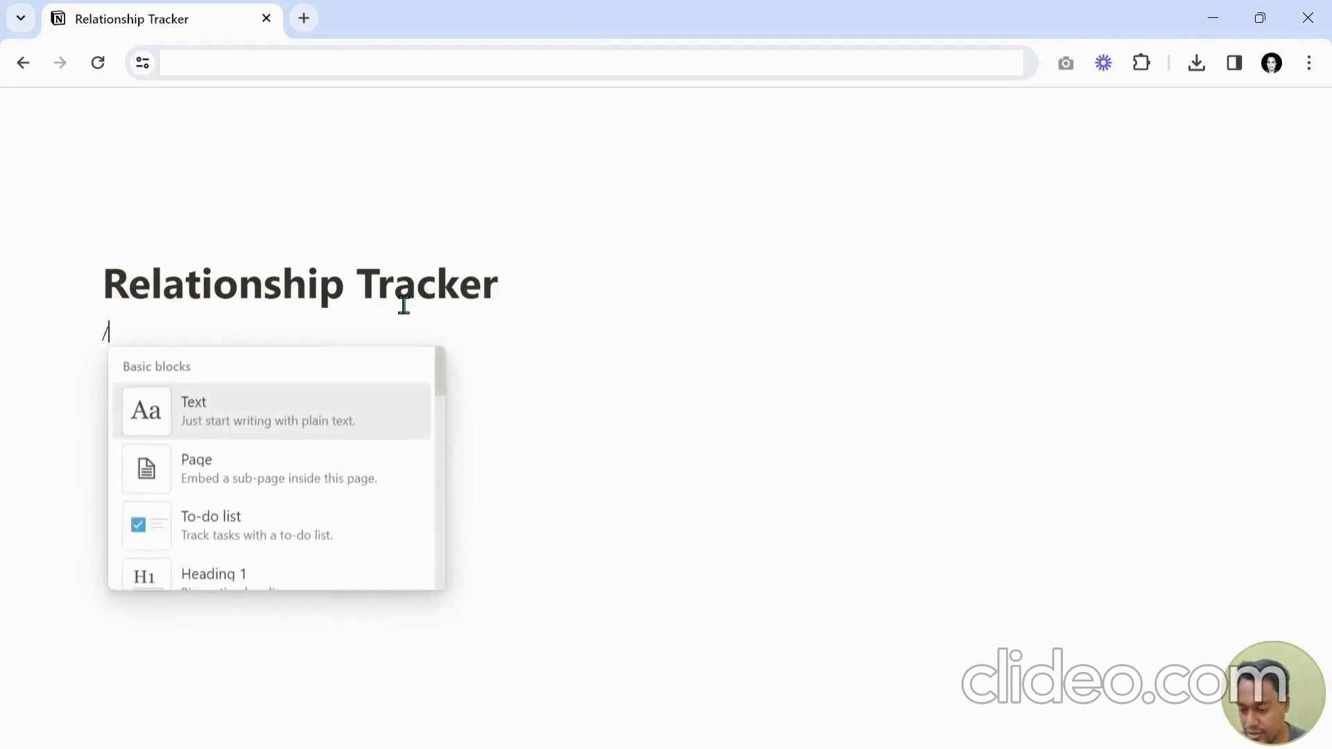
type("divi")
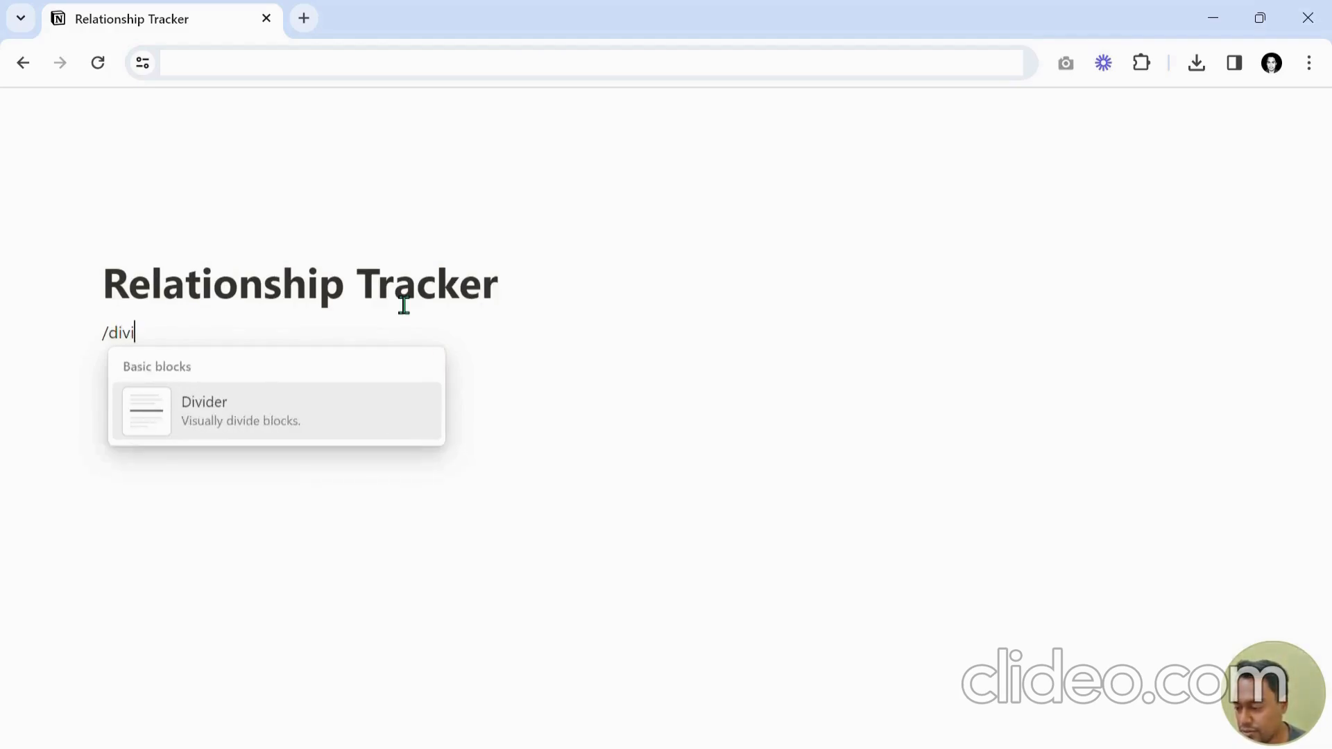
key("Return")
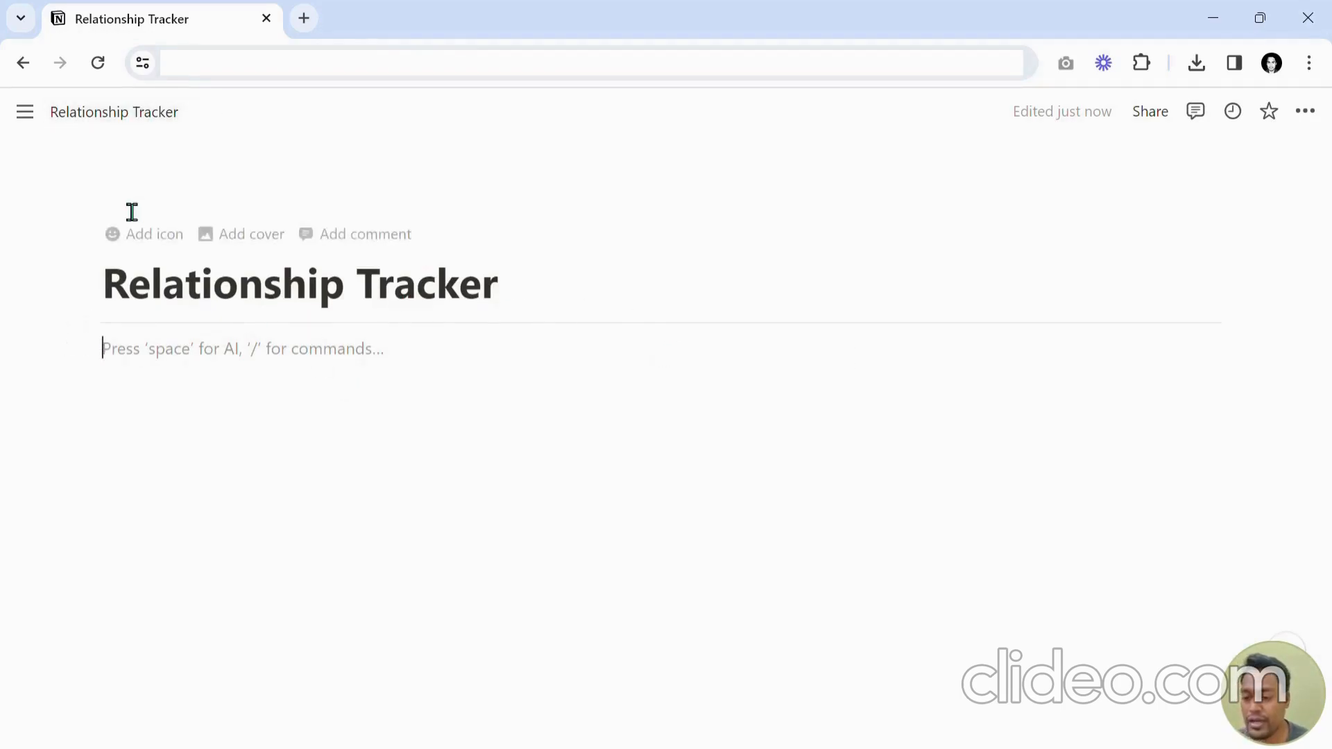
Add a page icon, replacing it with the people group icon found by searching icons for "user".
left_click(155, 248)
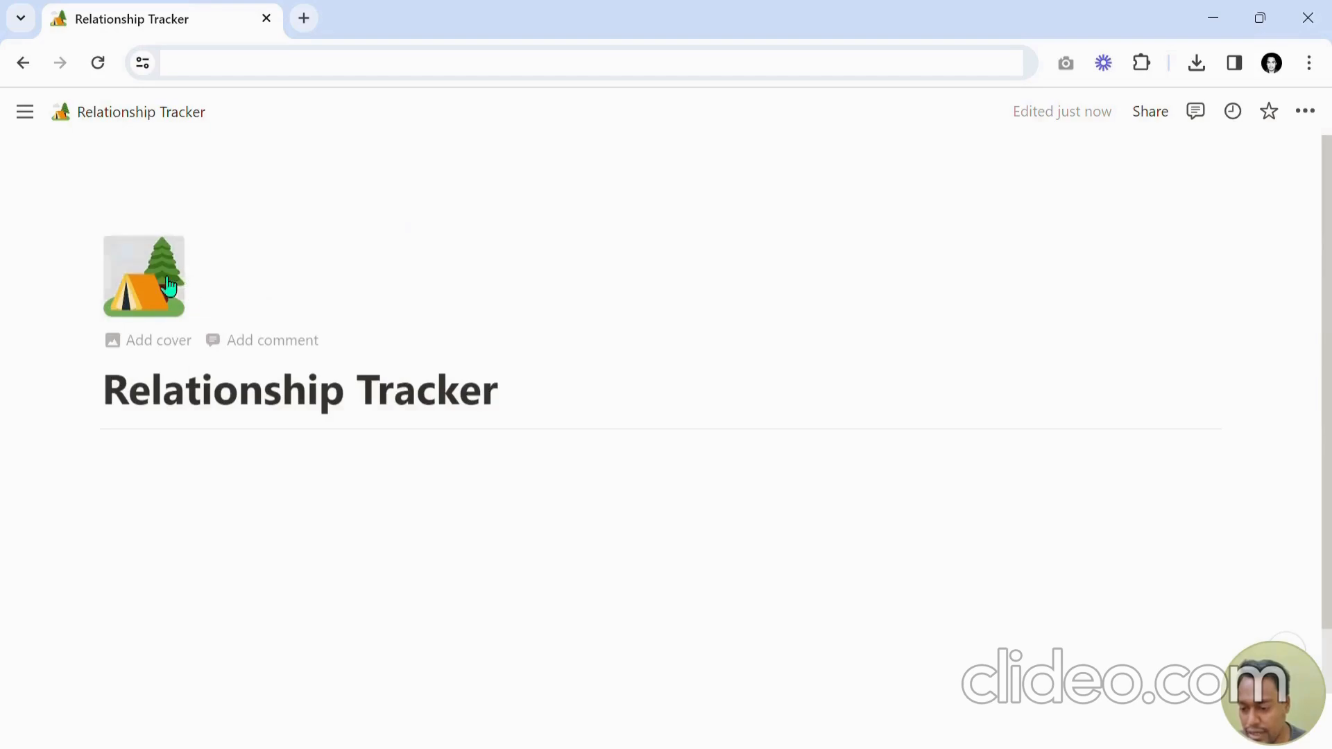
left_click(166, 278)
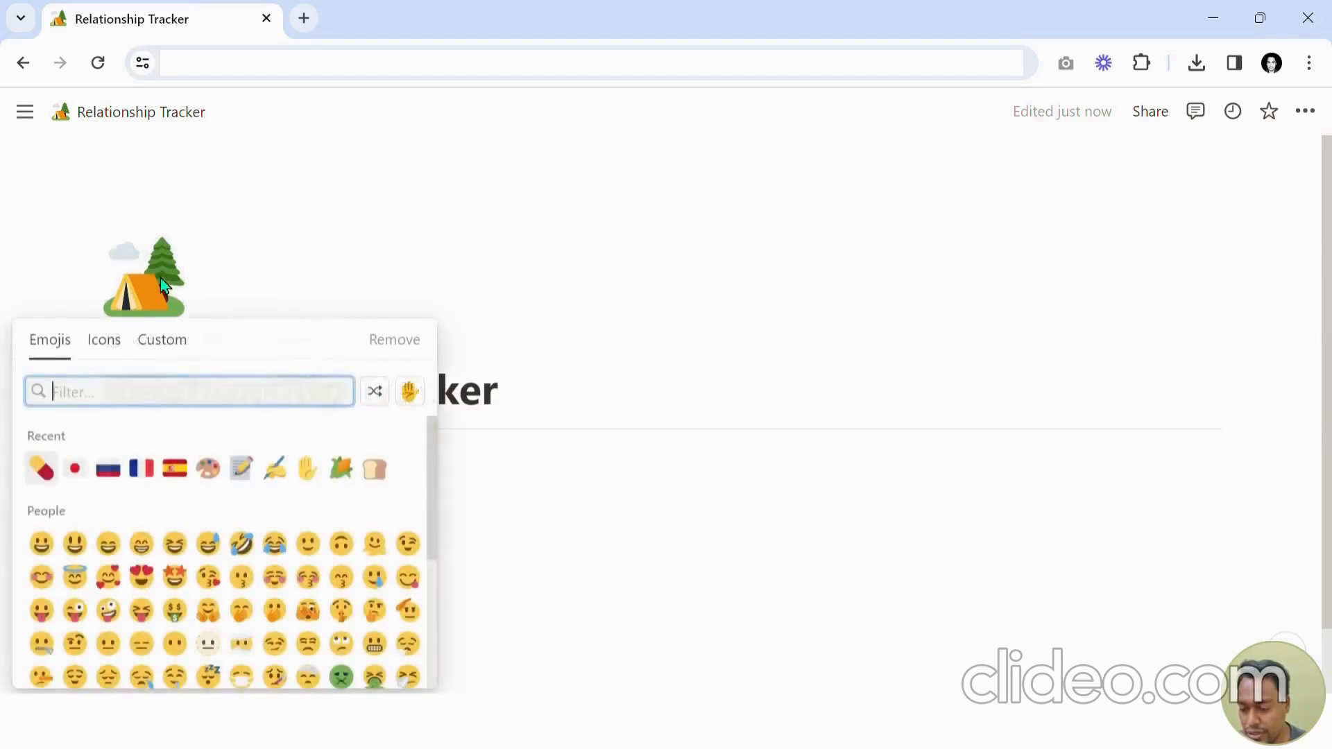
left_click(101, 351)
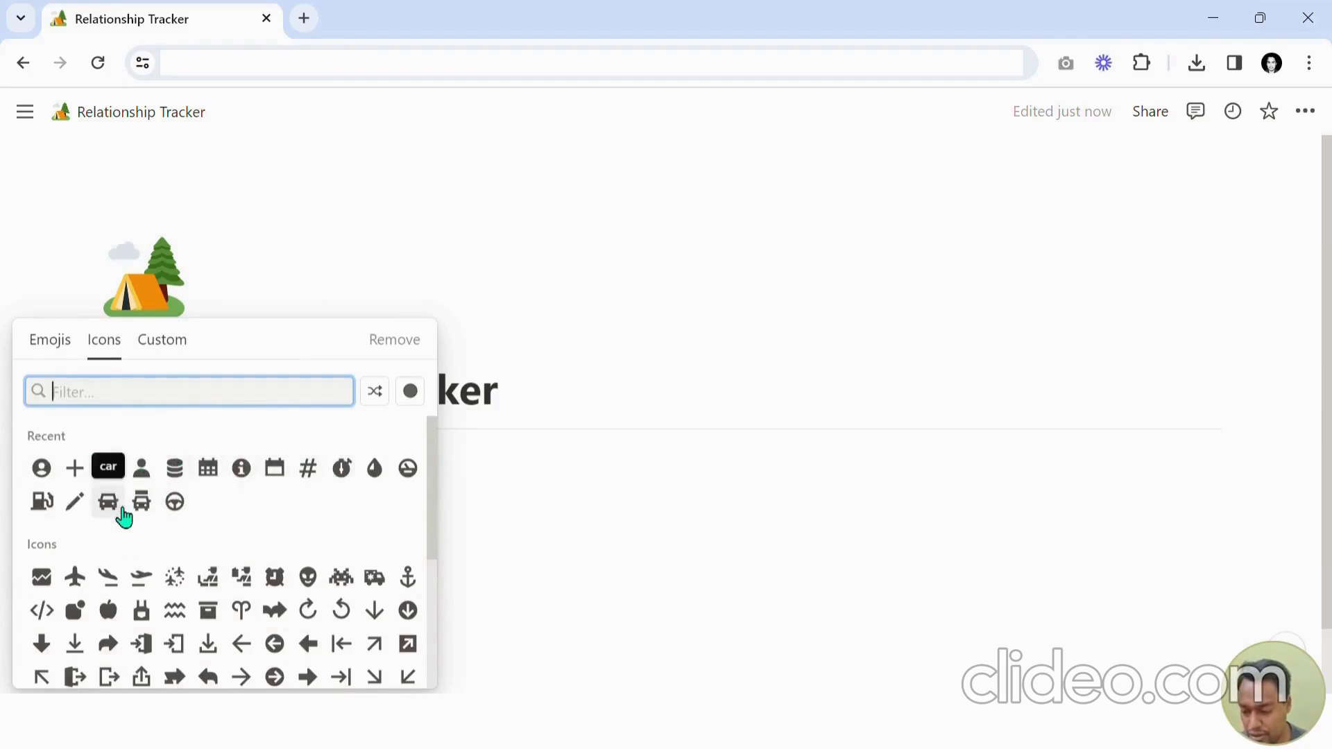
type("user")
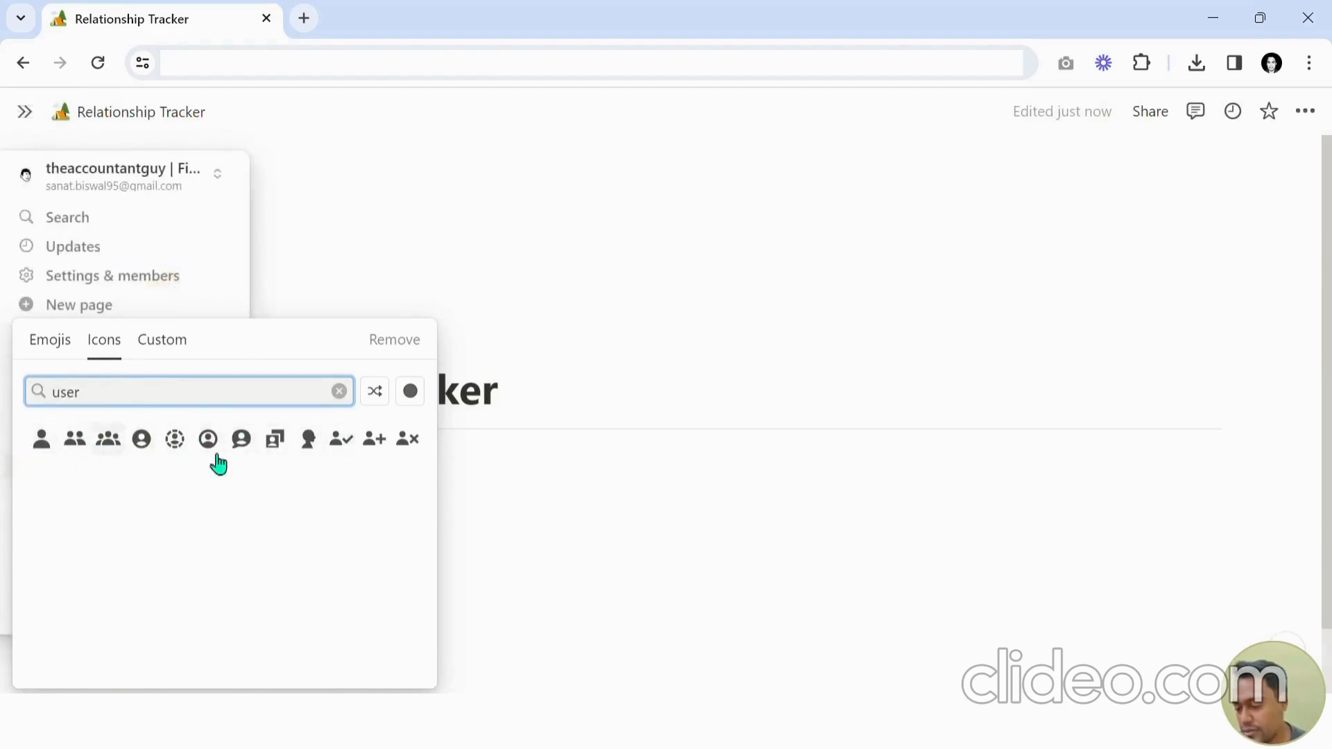
left_click(115, 448)
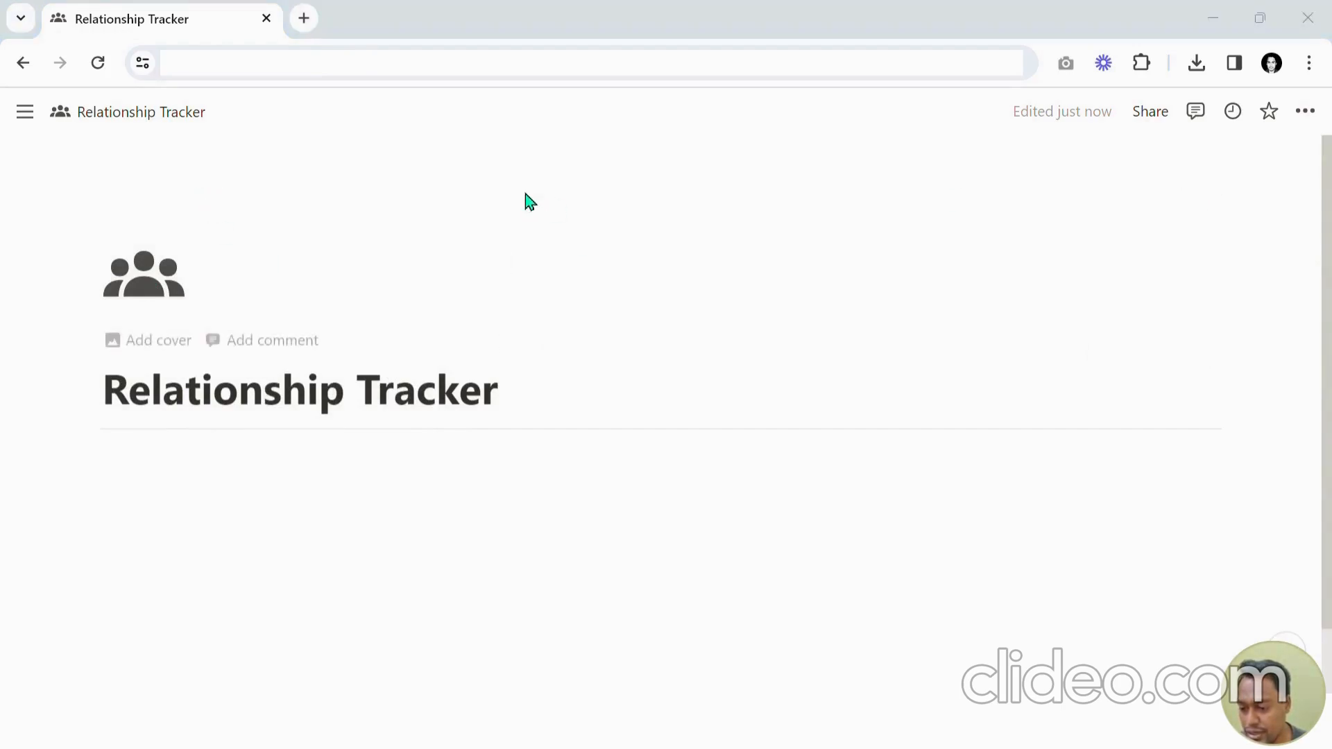
Add a page cover and change it to the light beige colour from the gallery.
left_click(690, 181)
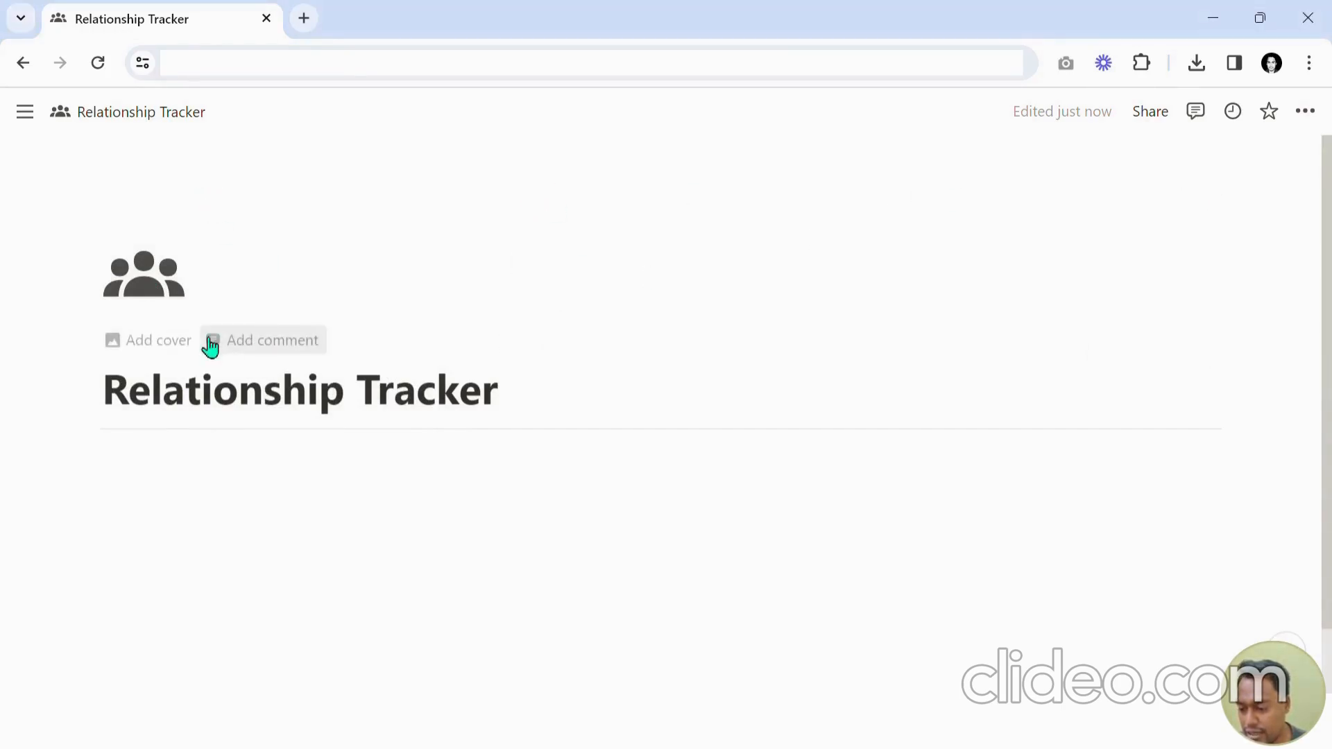
left_click(154, 341)
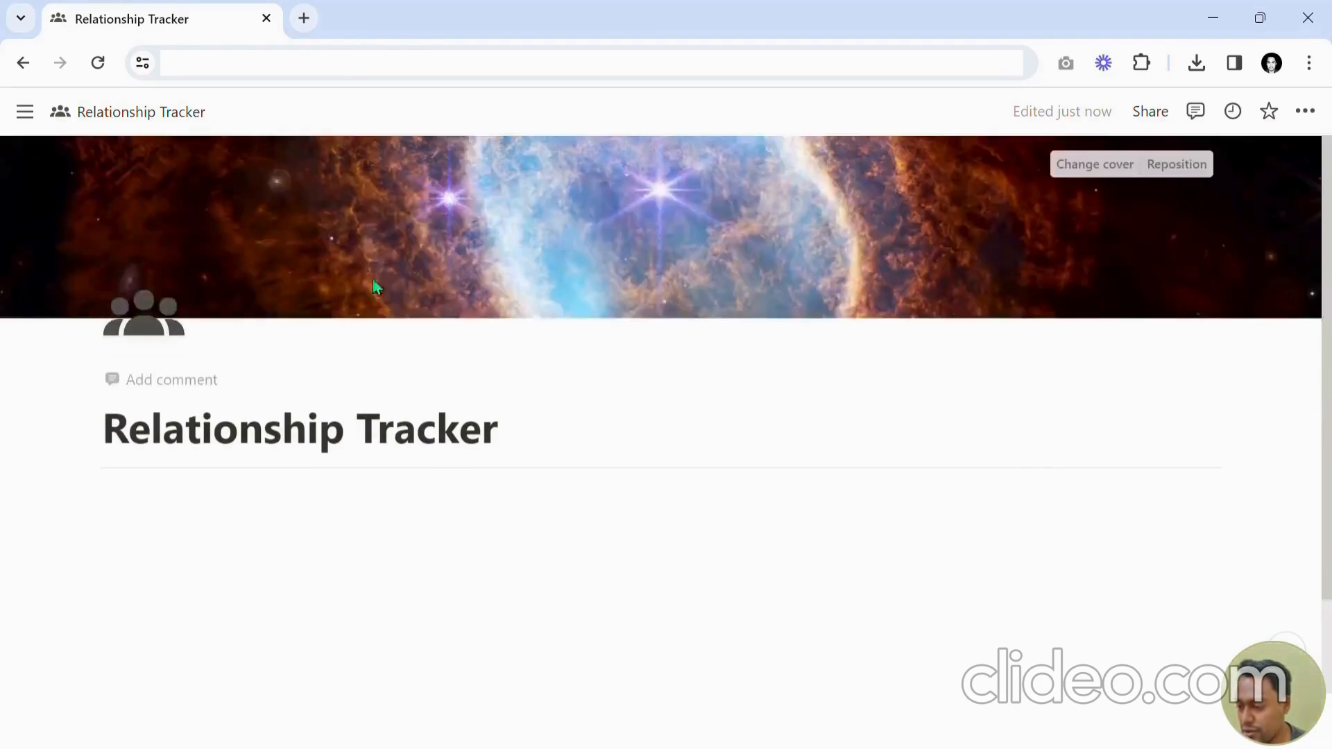
left_click(1103, 177)
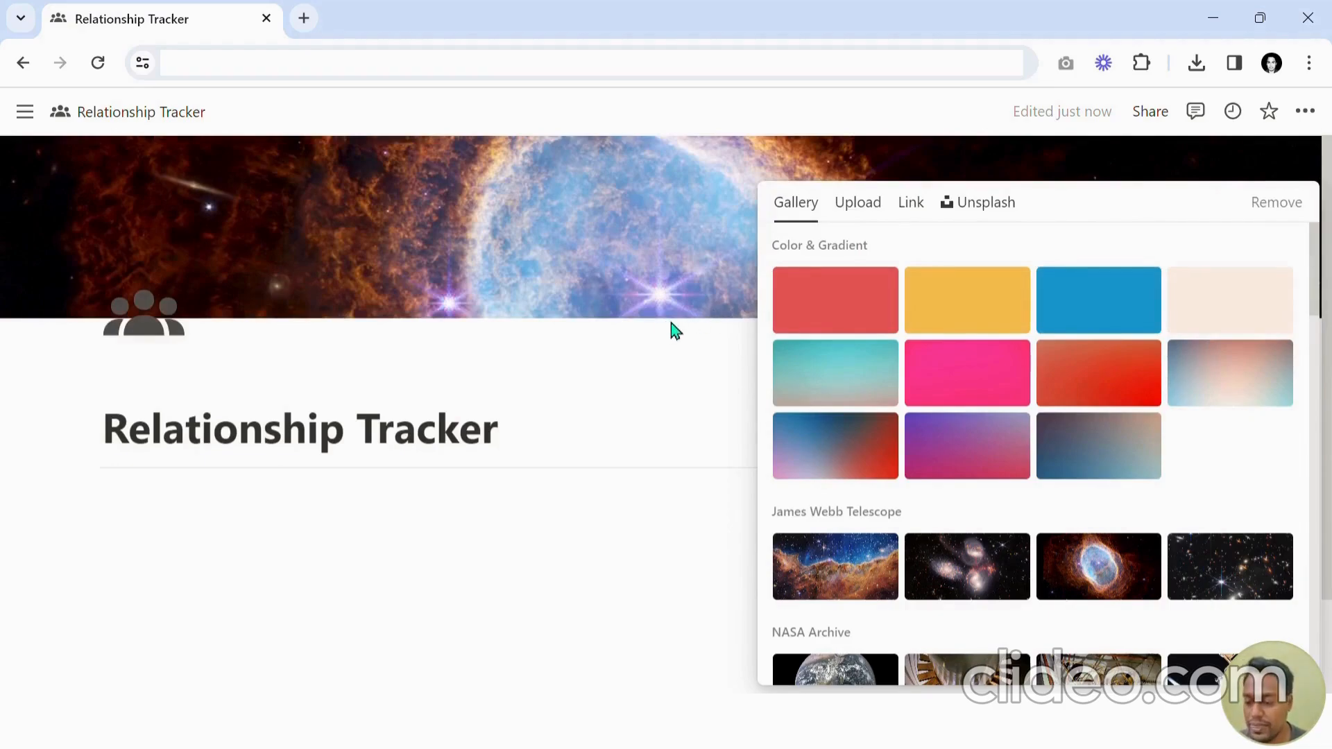
left_click(610, 520)
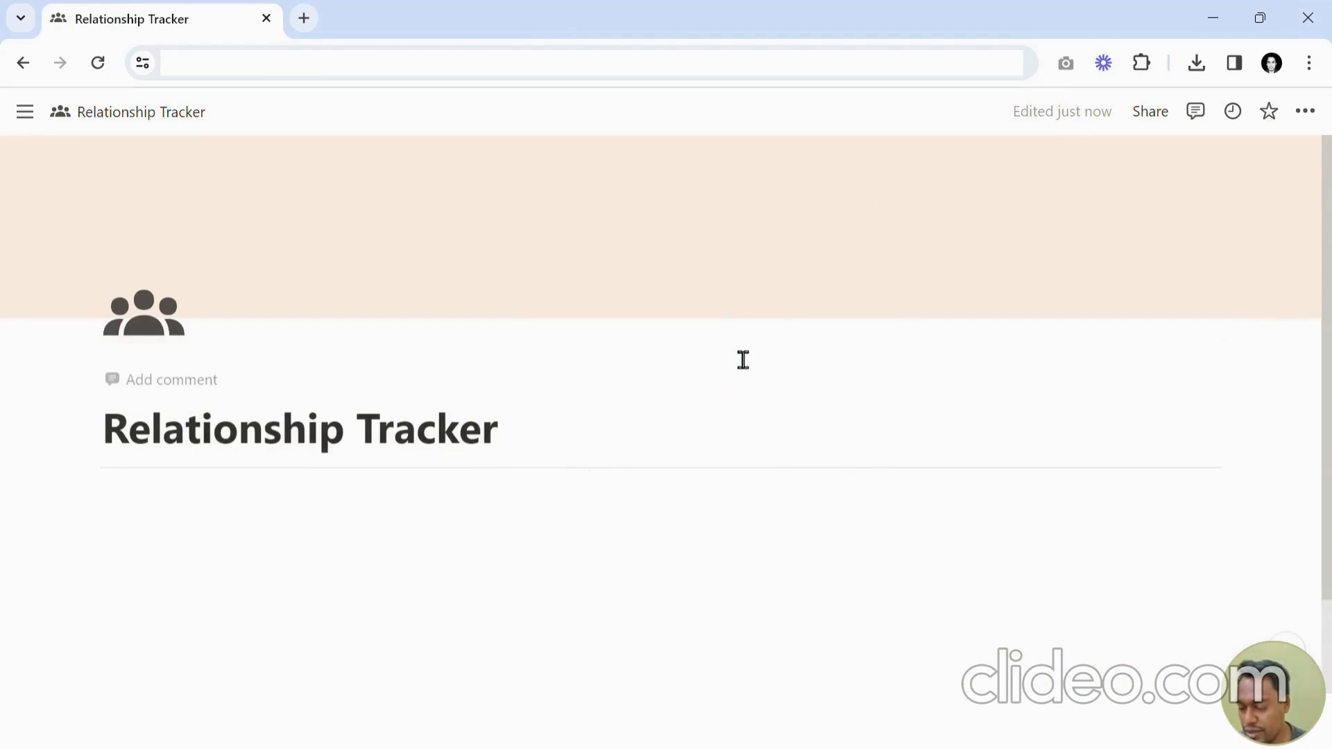
Review the original template's Person's Database, Events Calendar and Events Summary views for reference.
mouse_move(232, 472)
scroll(971, 464, "down", 2)
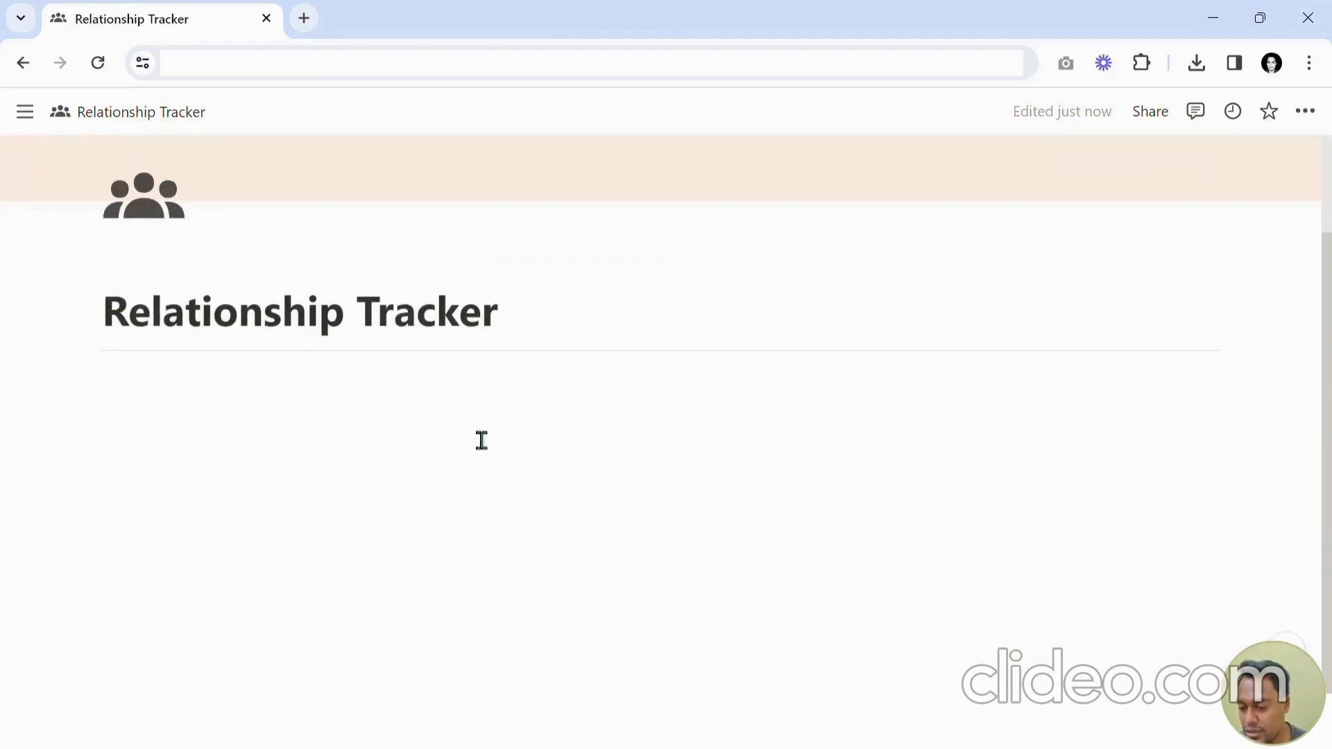
left_click(308, 403)
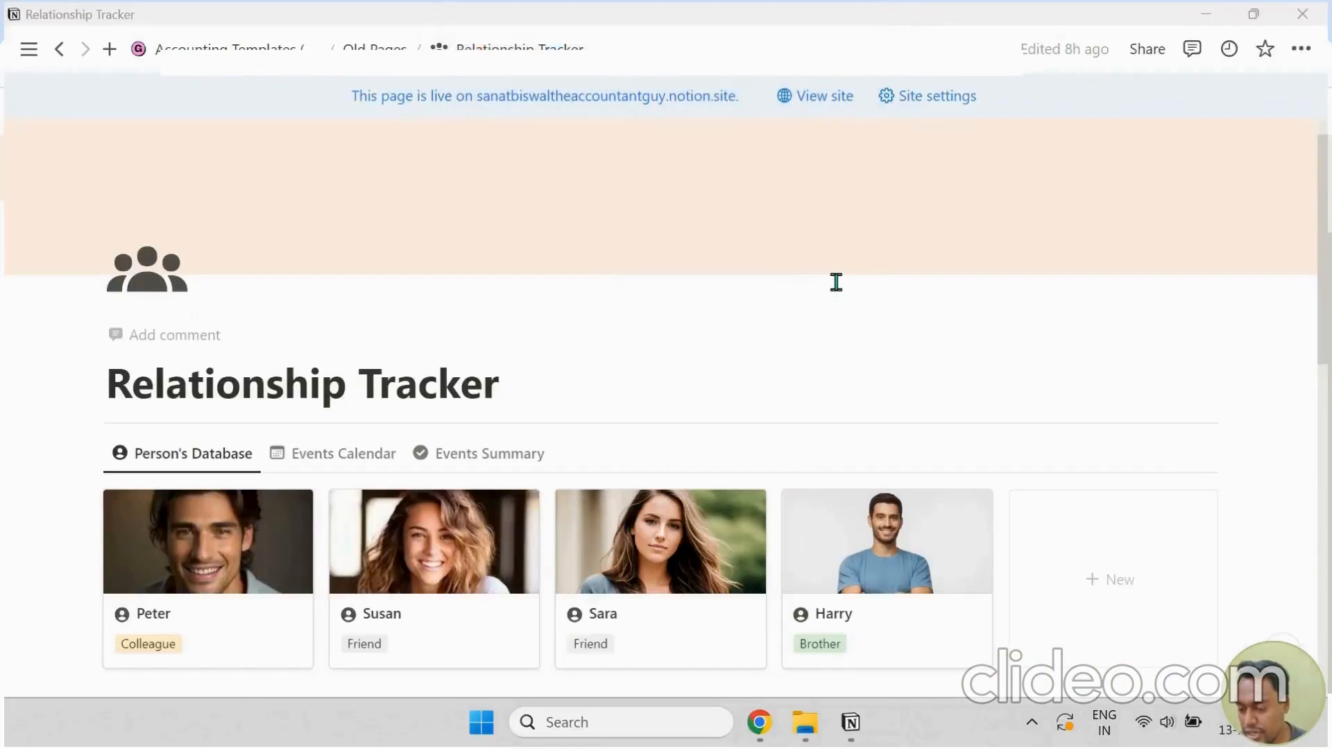
scroll(835, 281, "down", 3)
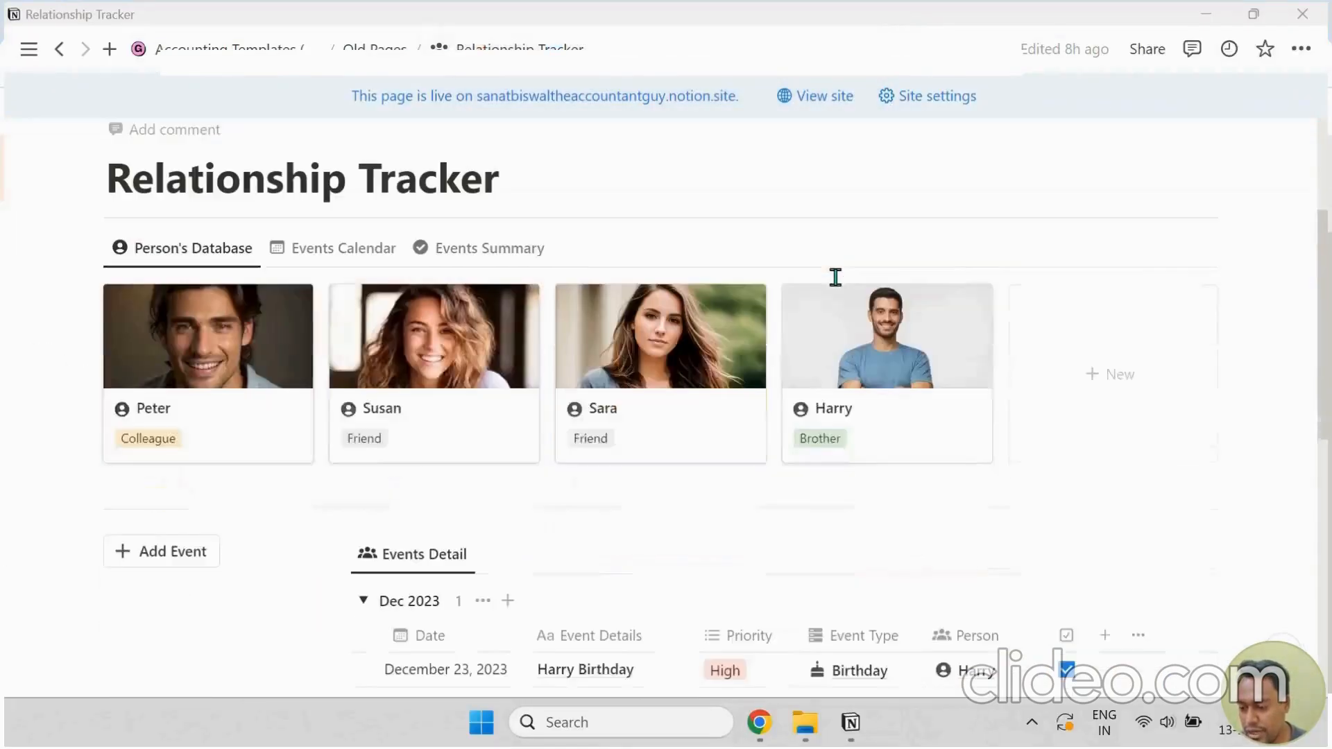
left_click(372, 253)
scroll(425, 268, "down", 10)
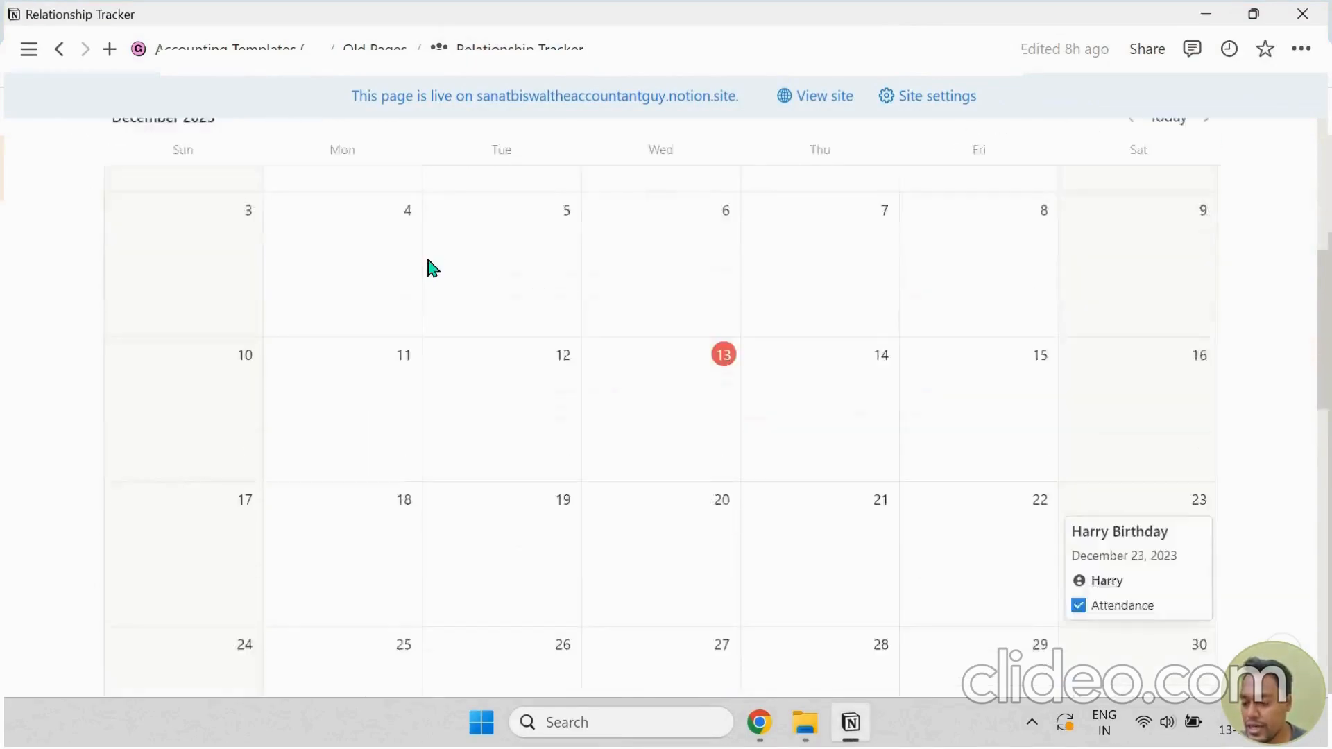
scroll(429, 268, "up", 10)
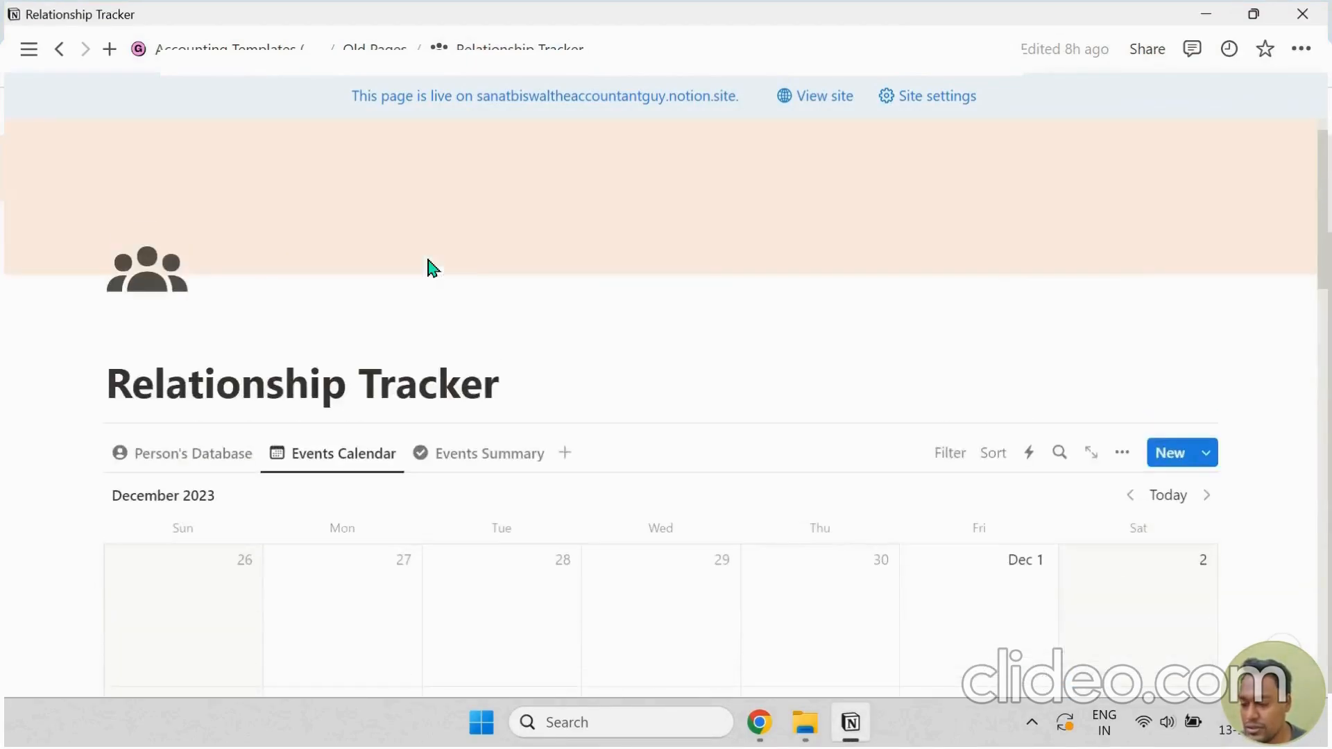
left_click(464, 454)
scroll(595, 355, "down", 10)
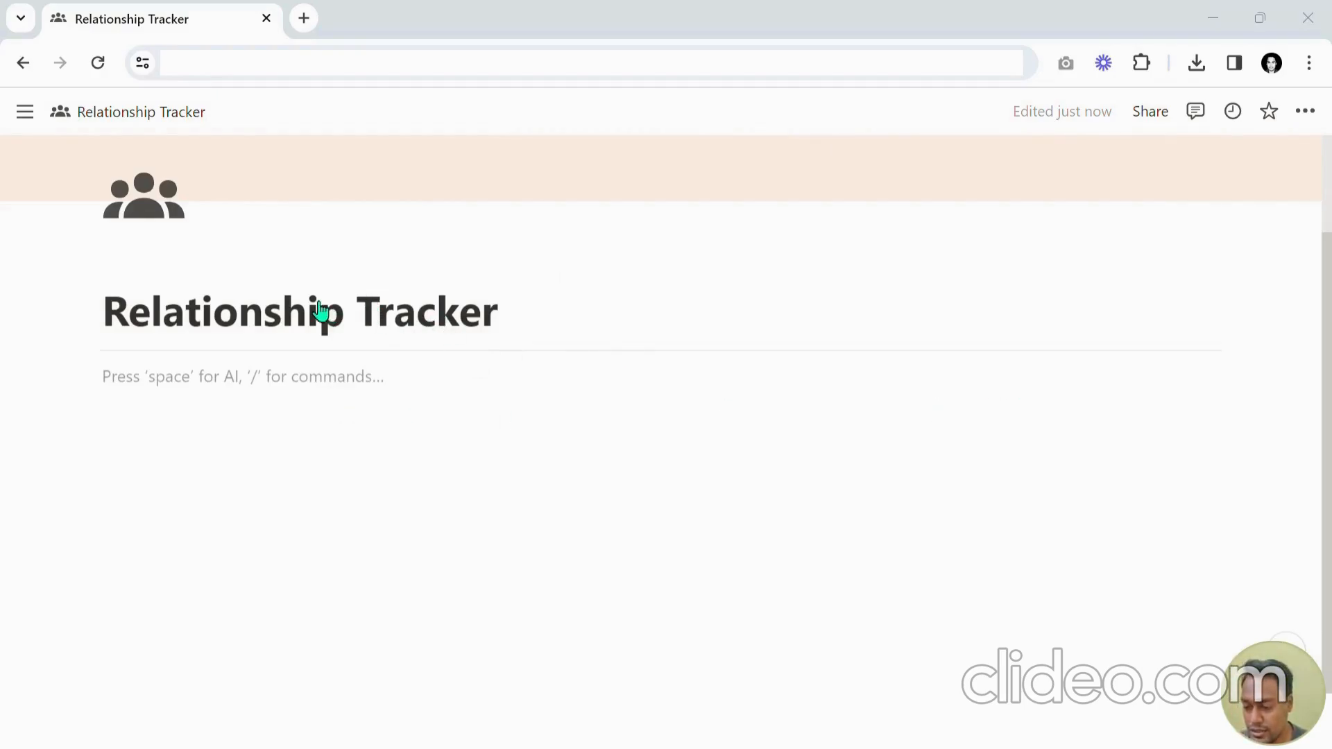
left_click(386, 381)
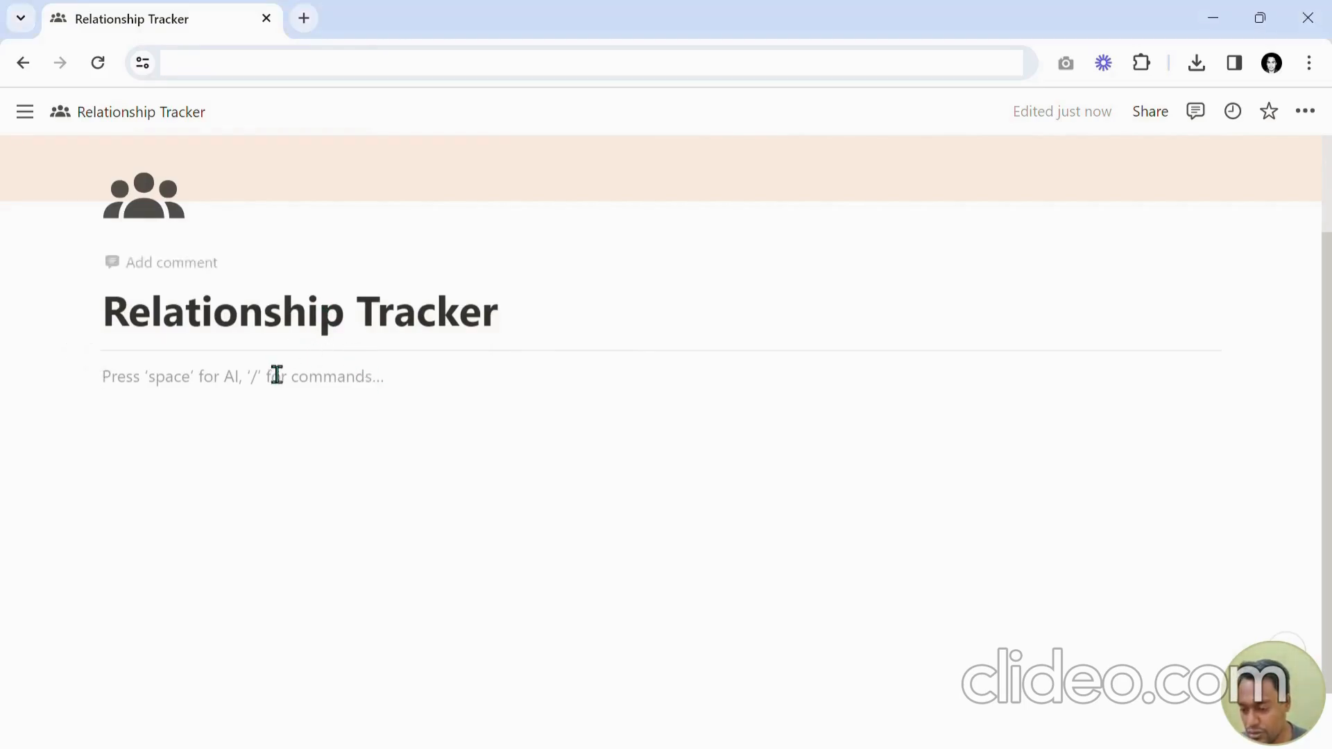
type("/")
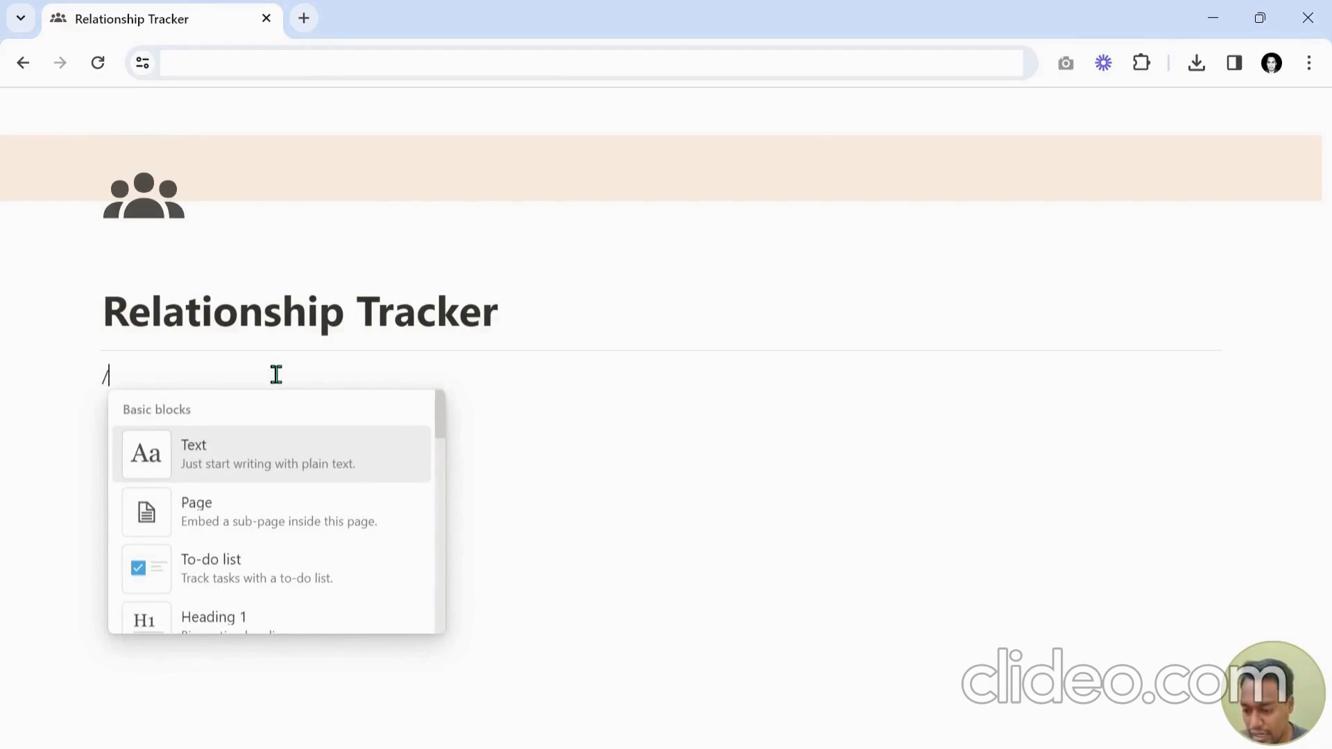
type("data")
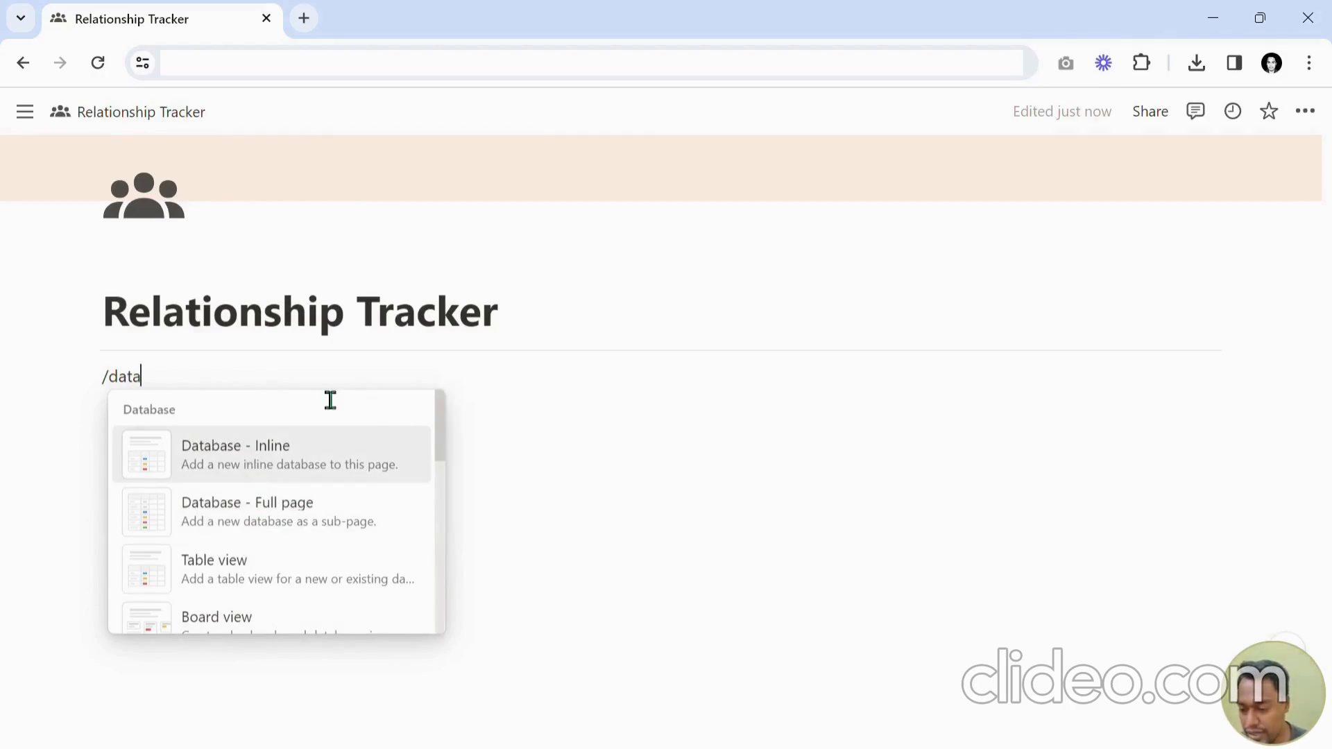
key("BackSpace")
key("BackSpace")
key("BackSpace")
key("BackSpace")
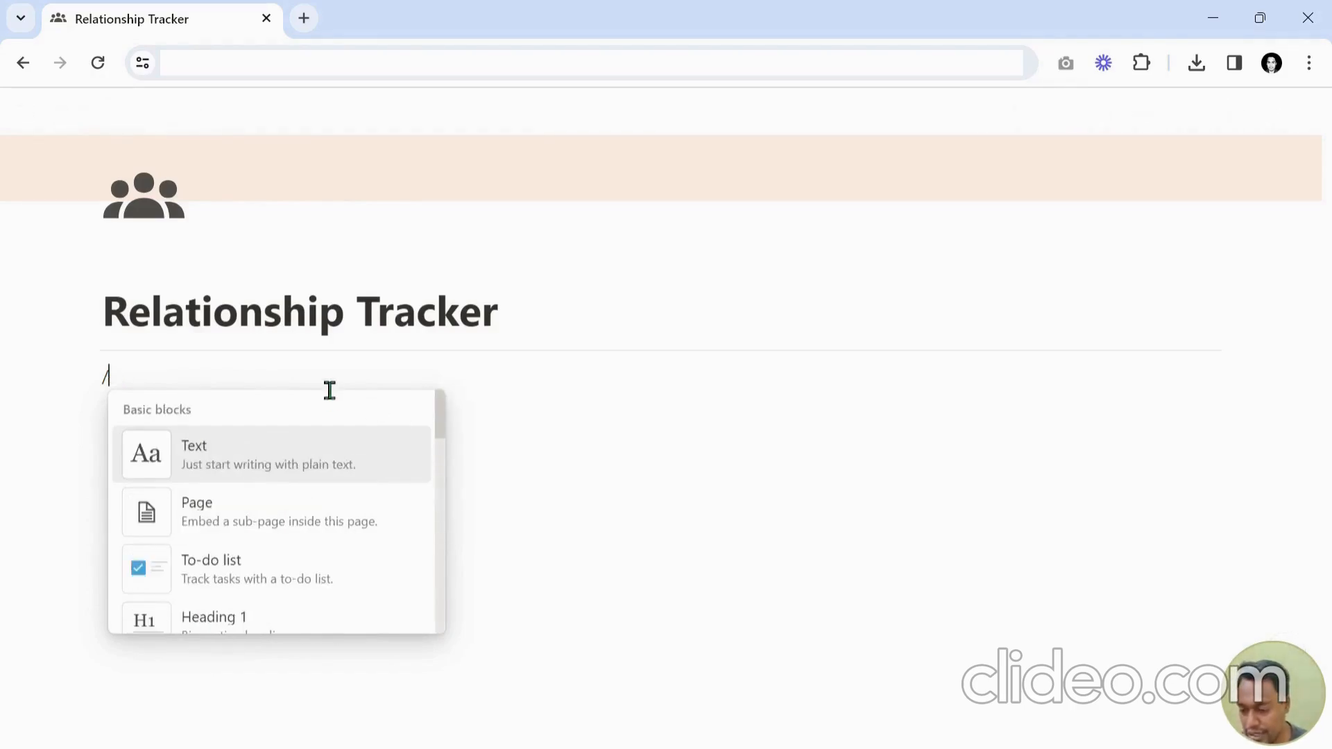
key("BackSpace")
Add blank lines beneath the divider.
key("Return")
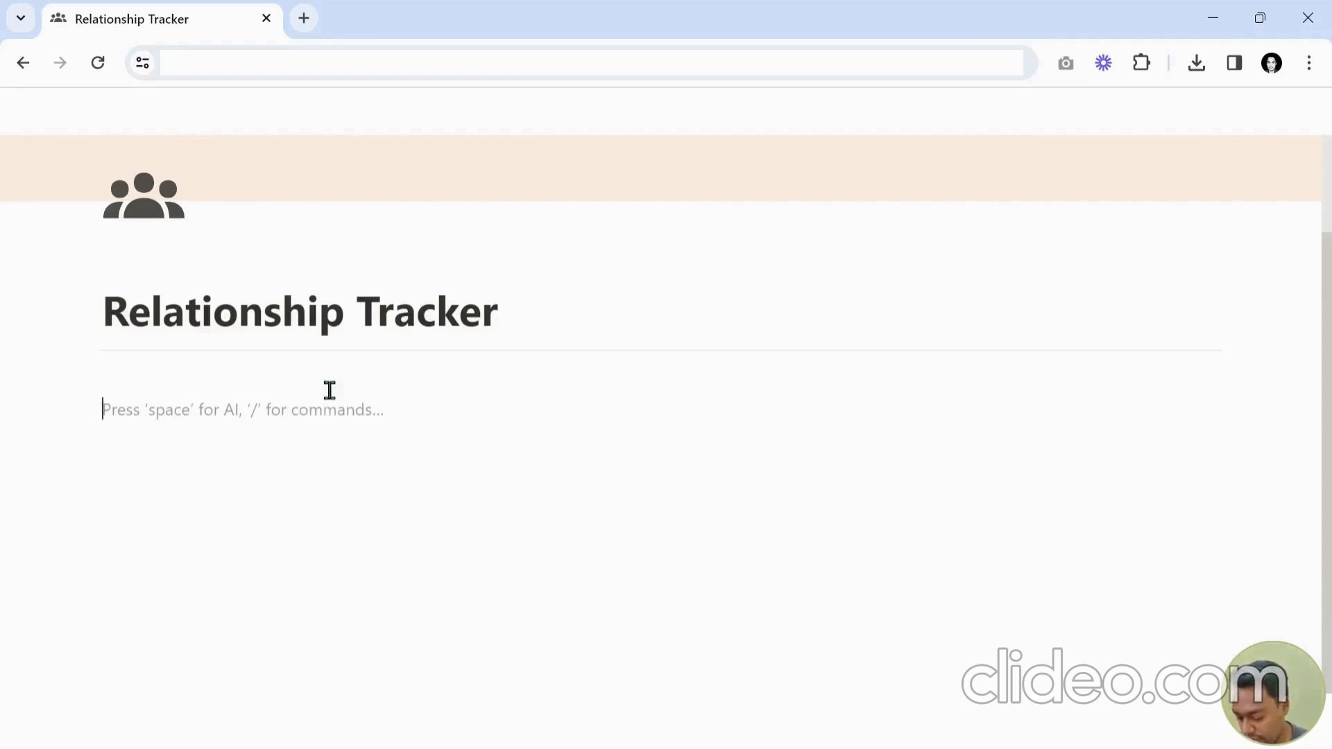
key("Return")
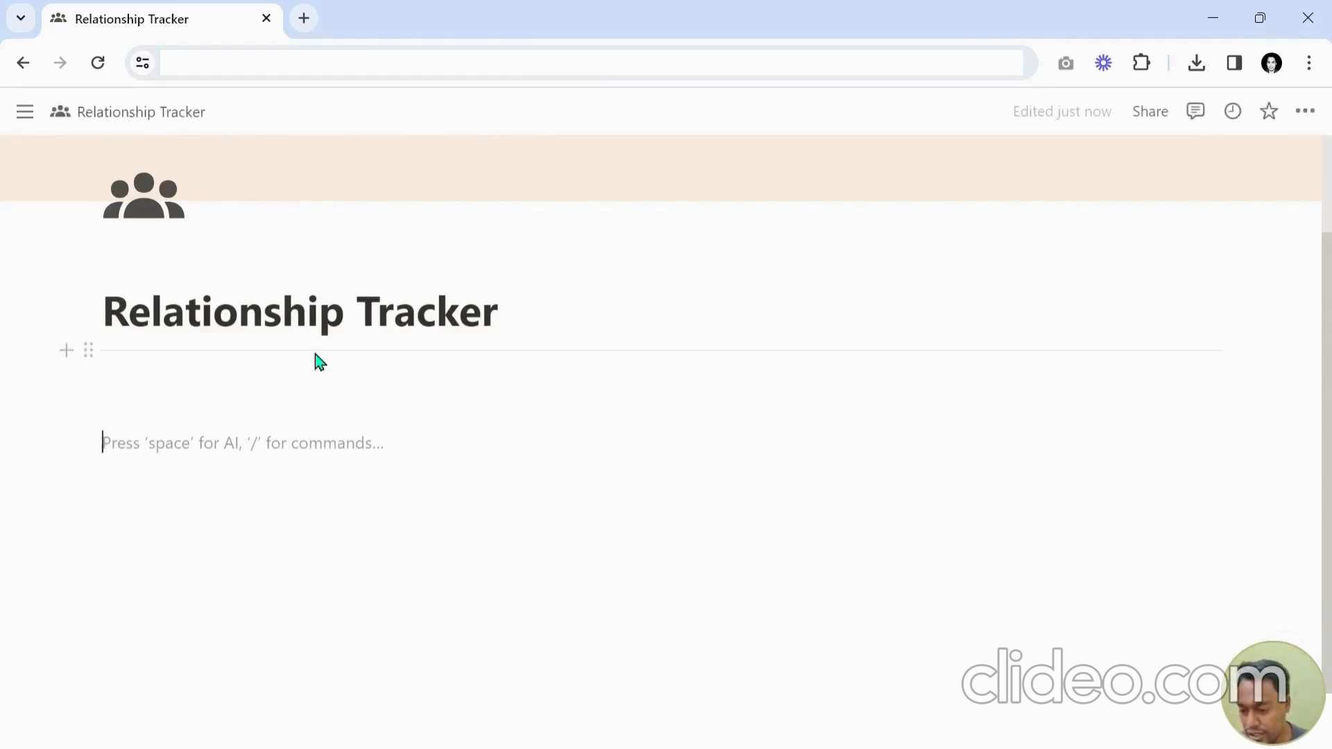
Insert a second divider beneath the blank lines.
type("/--")
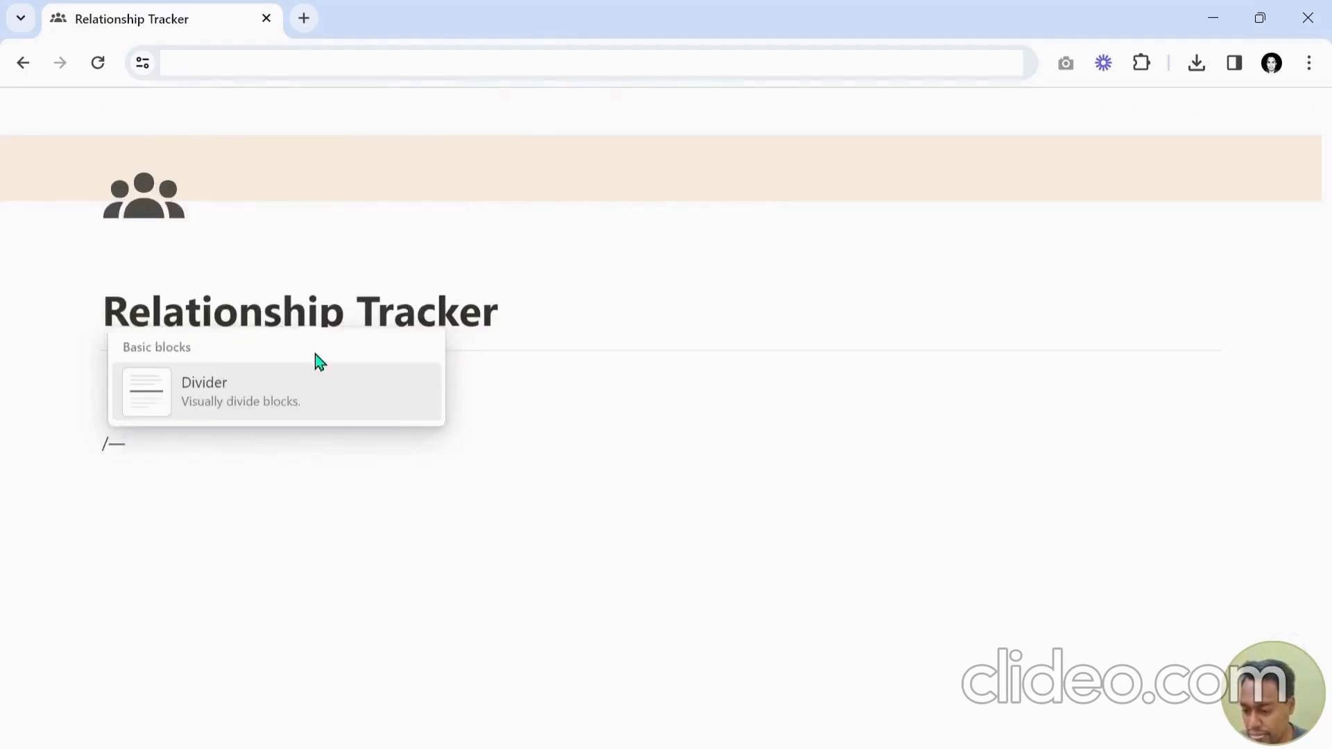
key("Return")
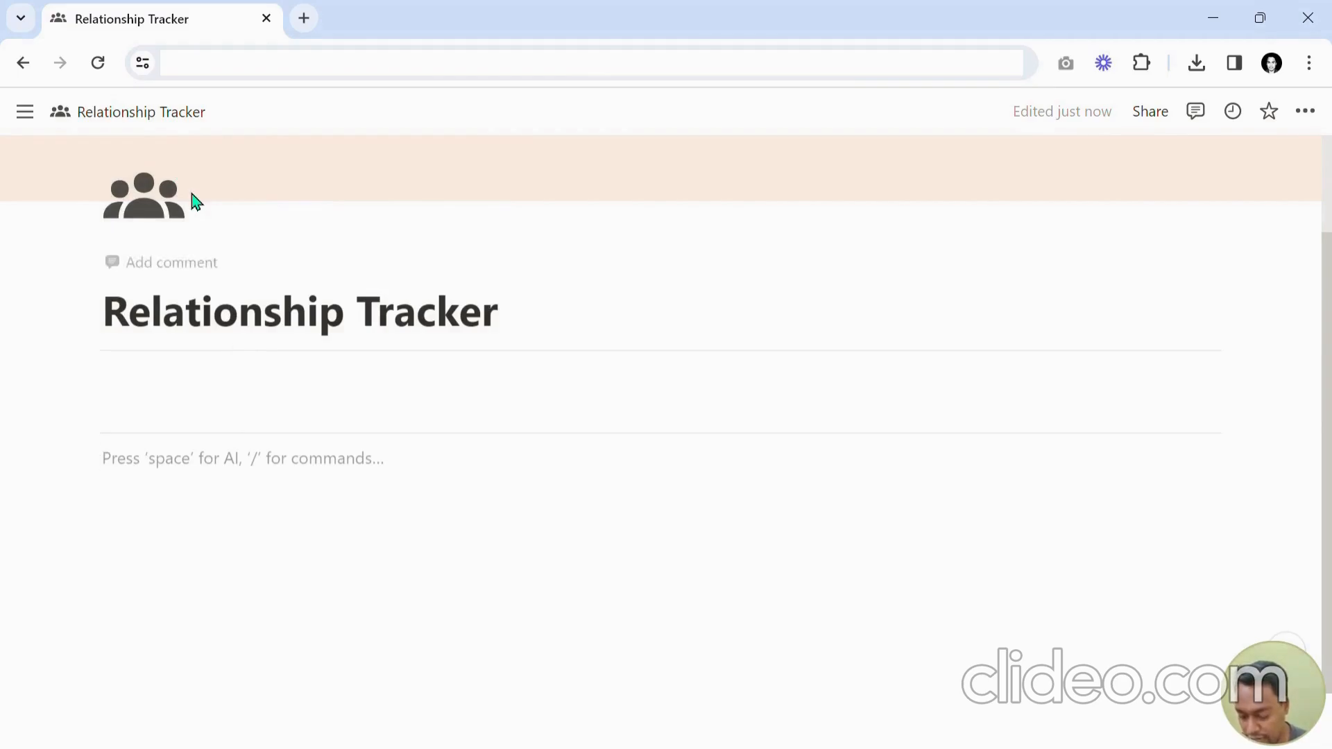
Create a new sub-page named DATABASE below the divider.
type("+")
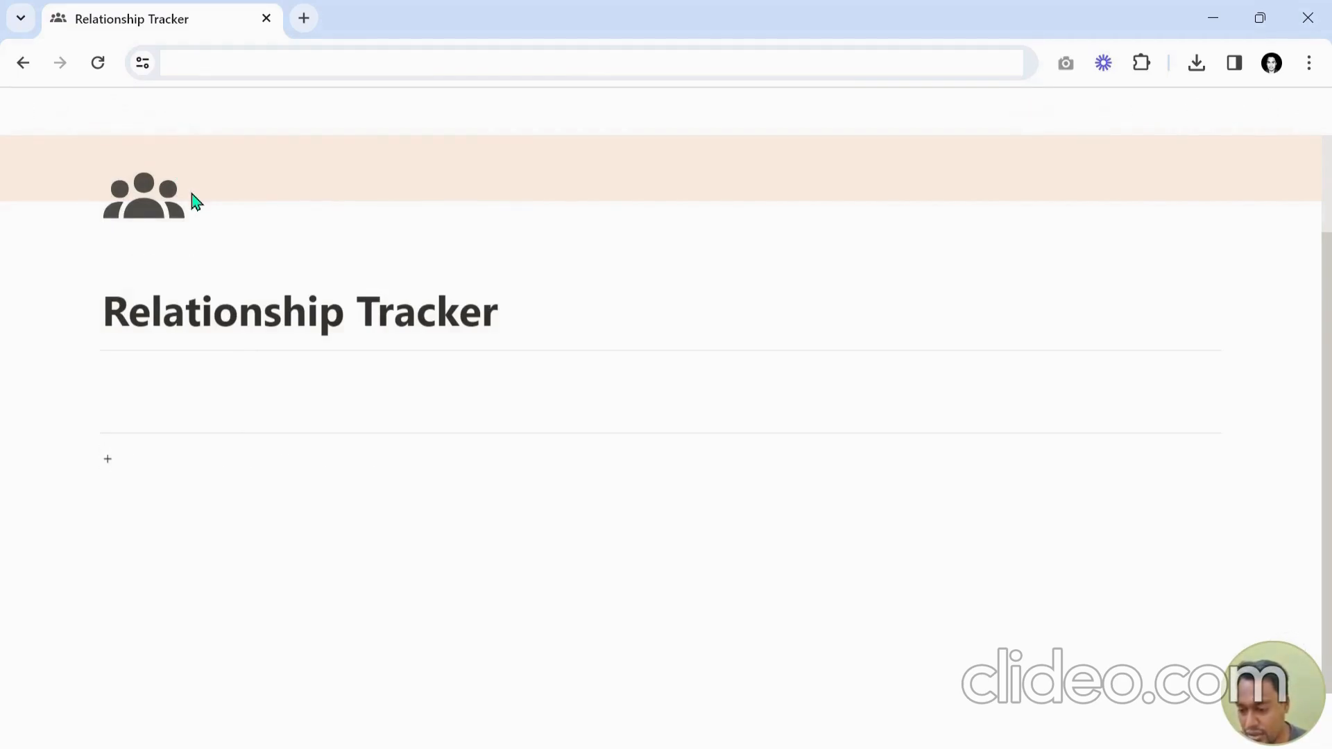
type("DATABASE")
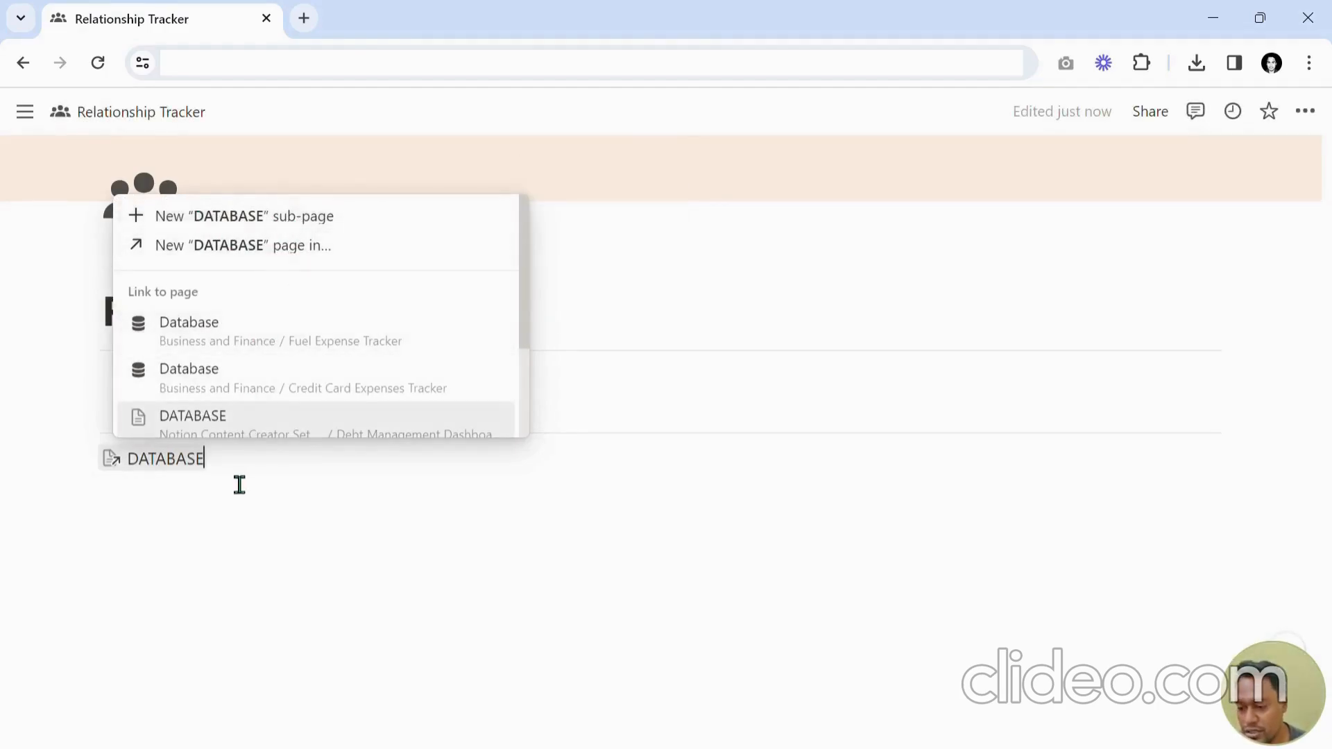
left_click(232, 217)
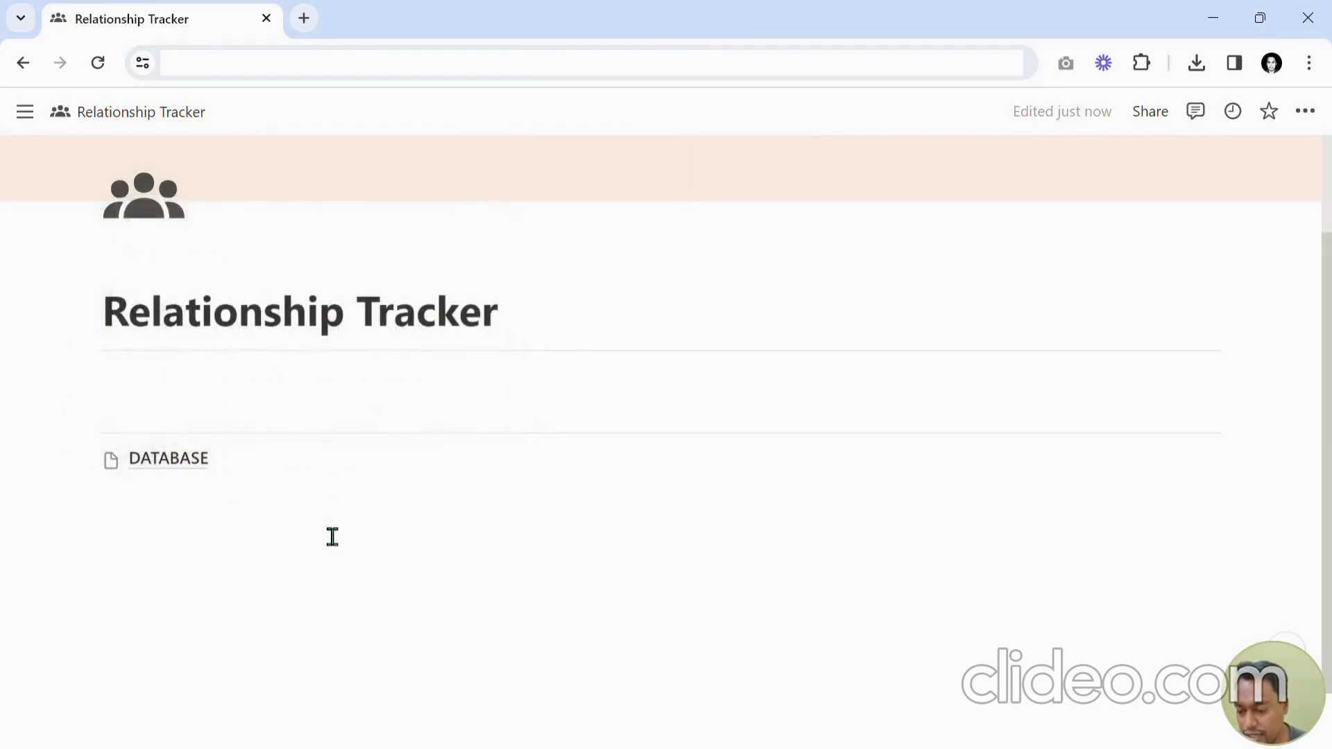
Open the DATABASE sub-page as an empty page and add a divider under its title.
mouse_move(175, 471)
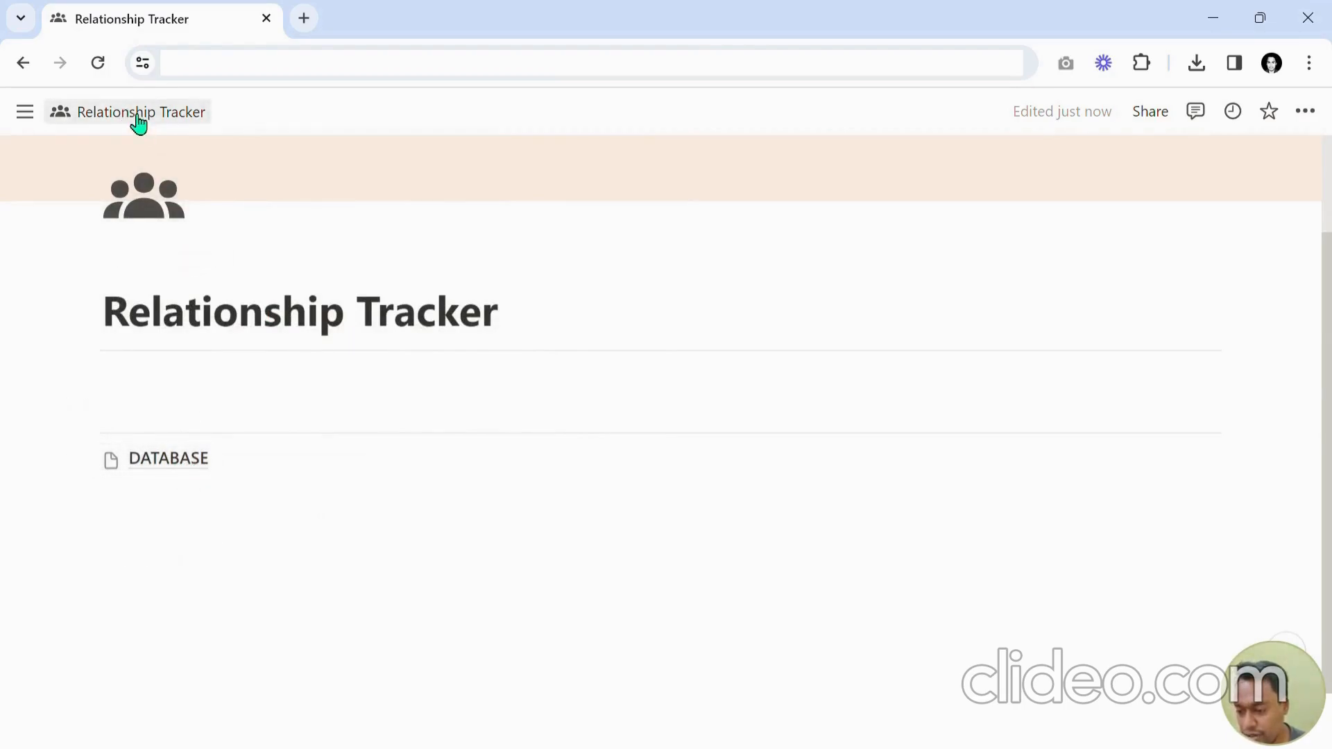
left_click(198, 462)
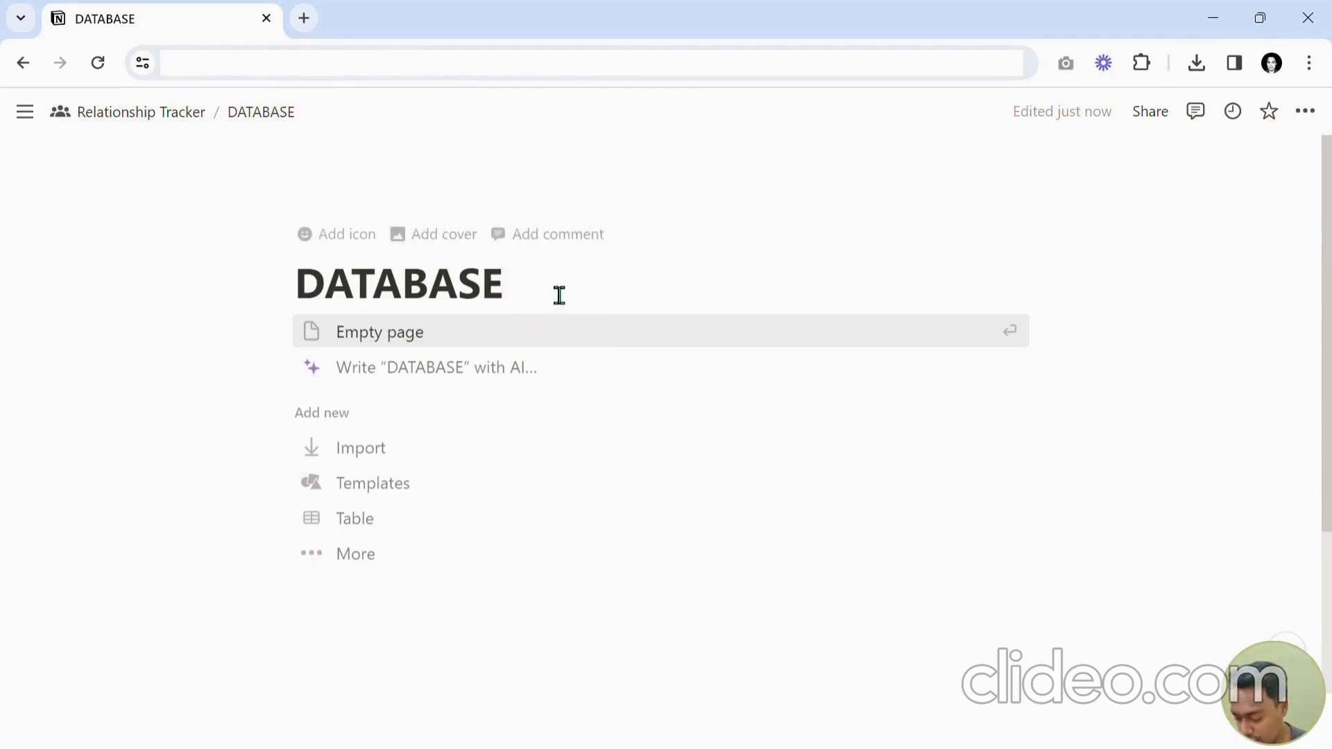
key("Return")
type("/")
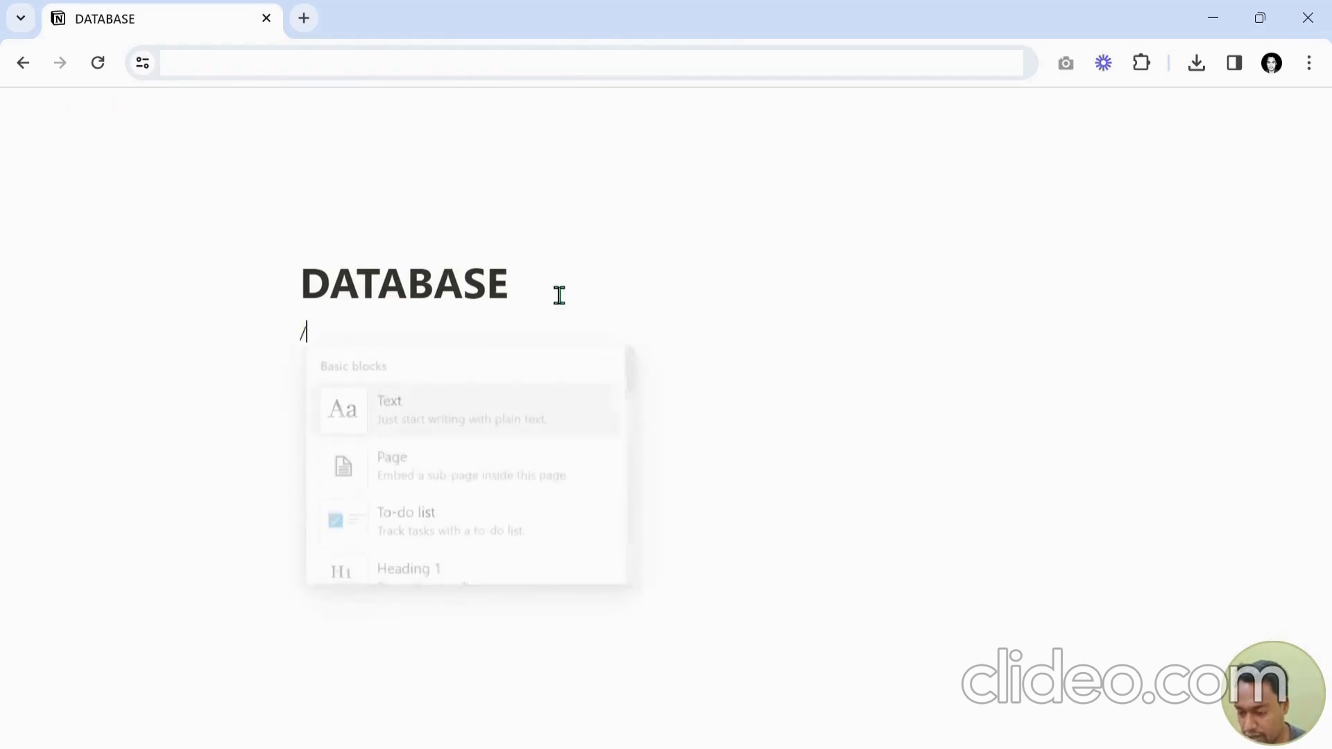
type("divi")
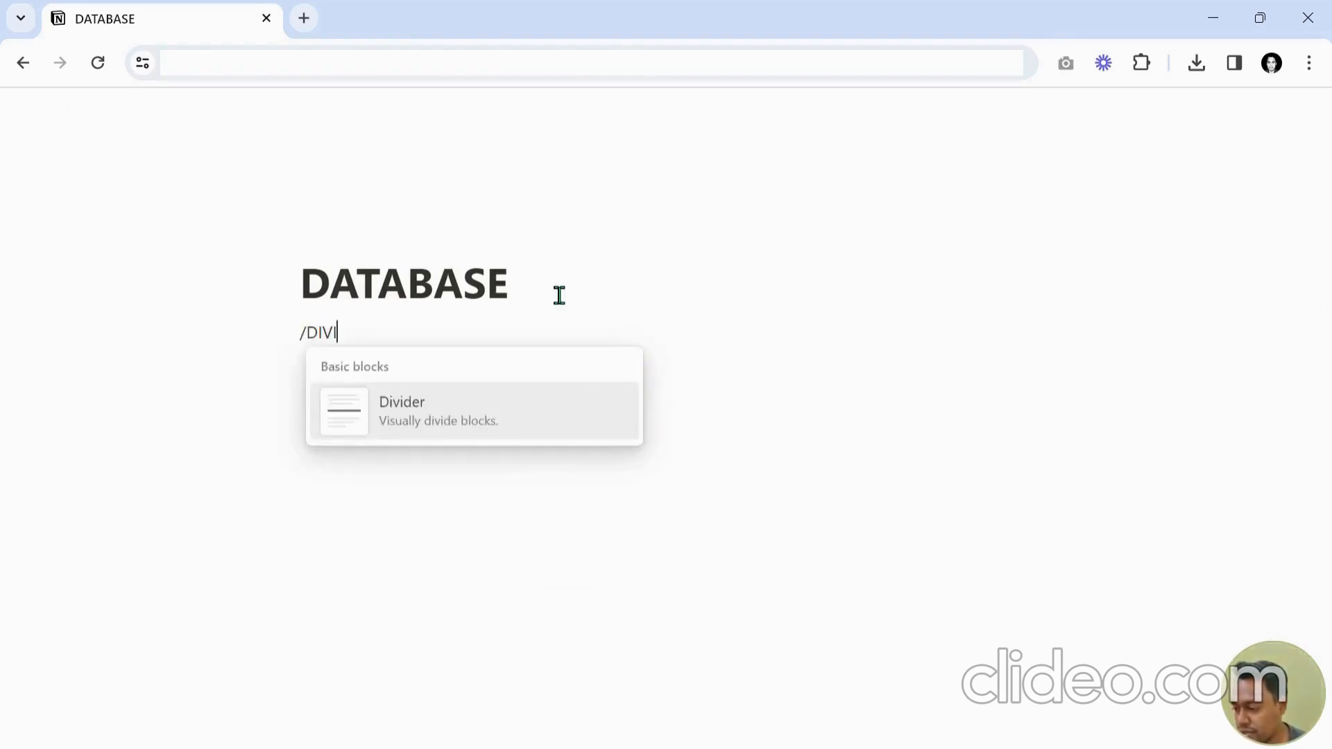
key("Return")
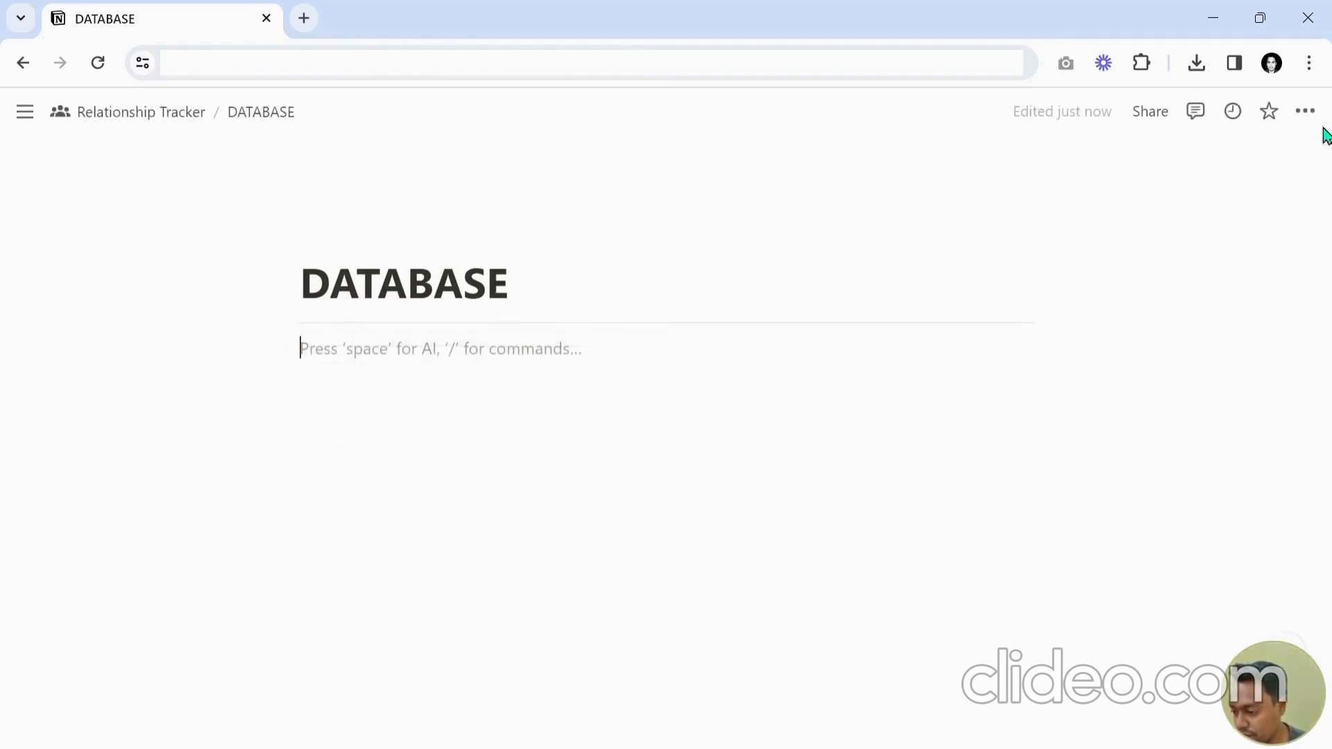
Turn on full width for the DATABASE page.
left_click(1304, 111)
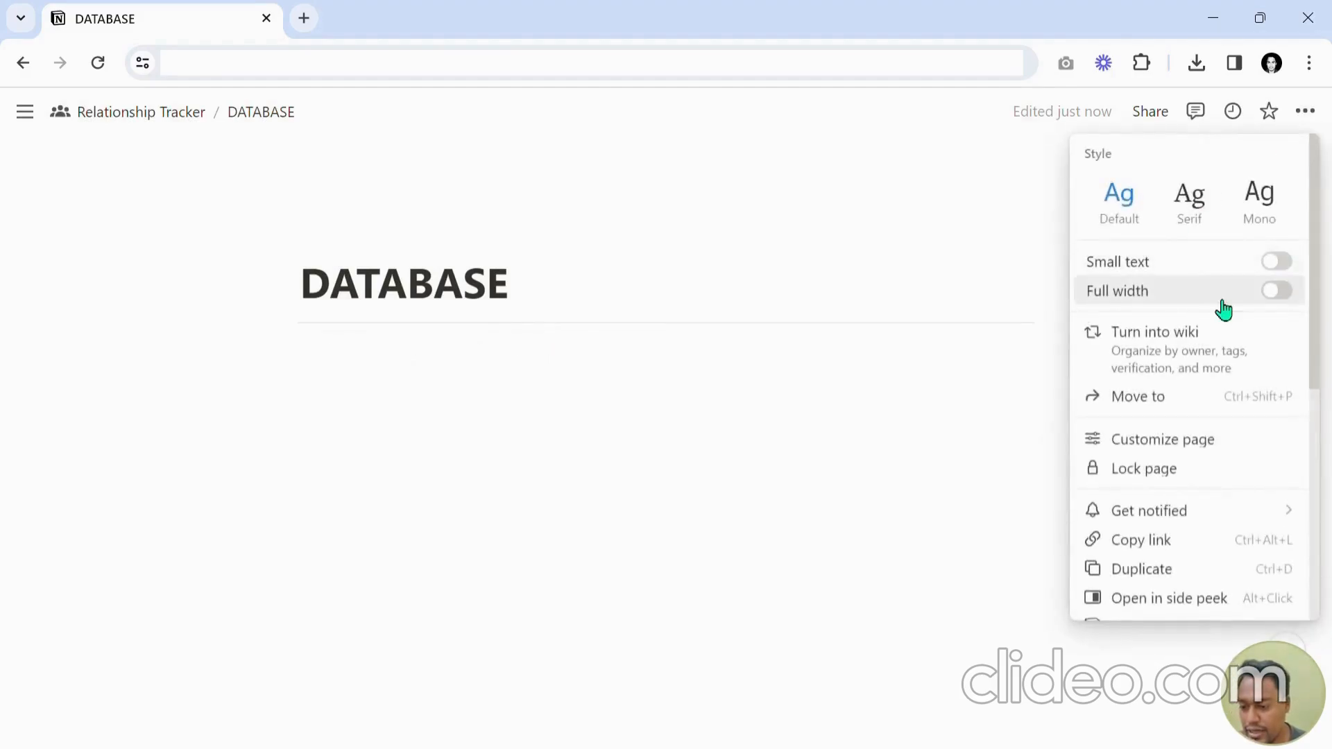
left_click(1277, 291)
left_click(544, 219)
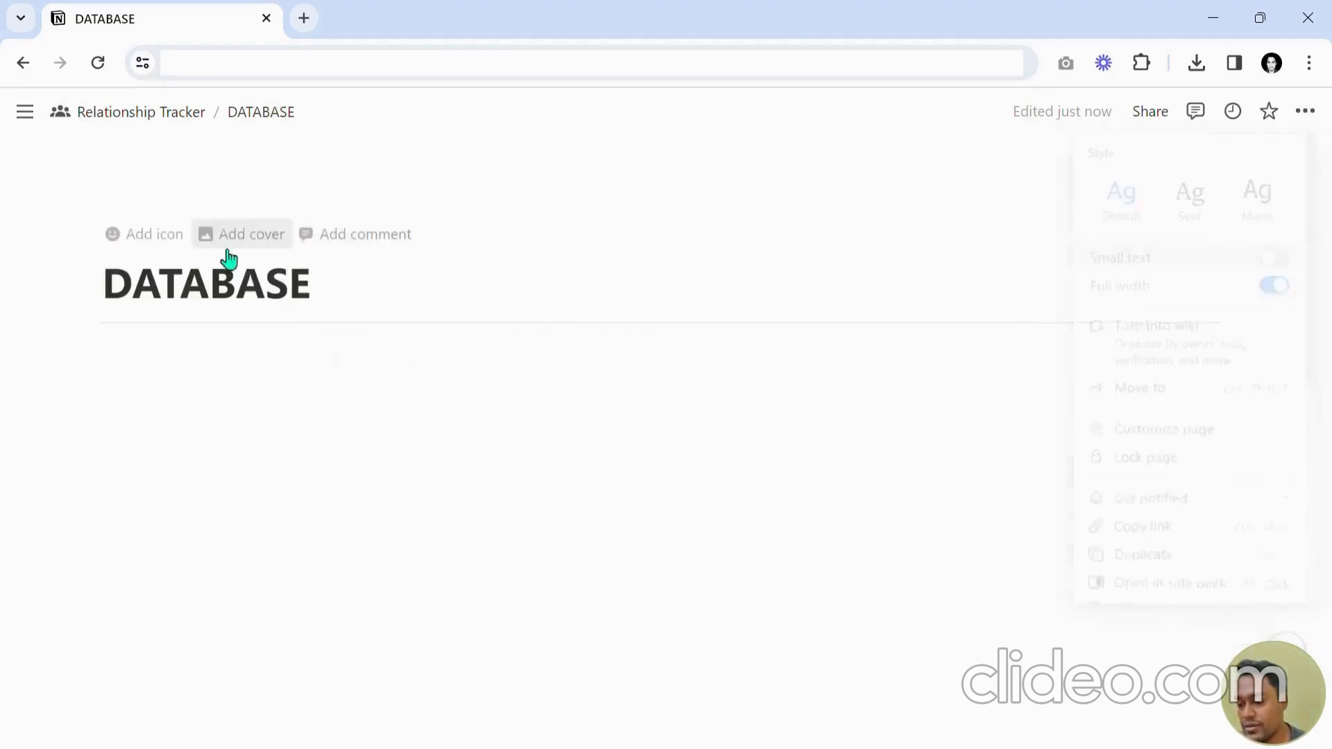
Add a page icon and replace it with the database icon.
left_click(152, 246)
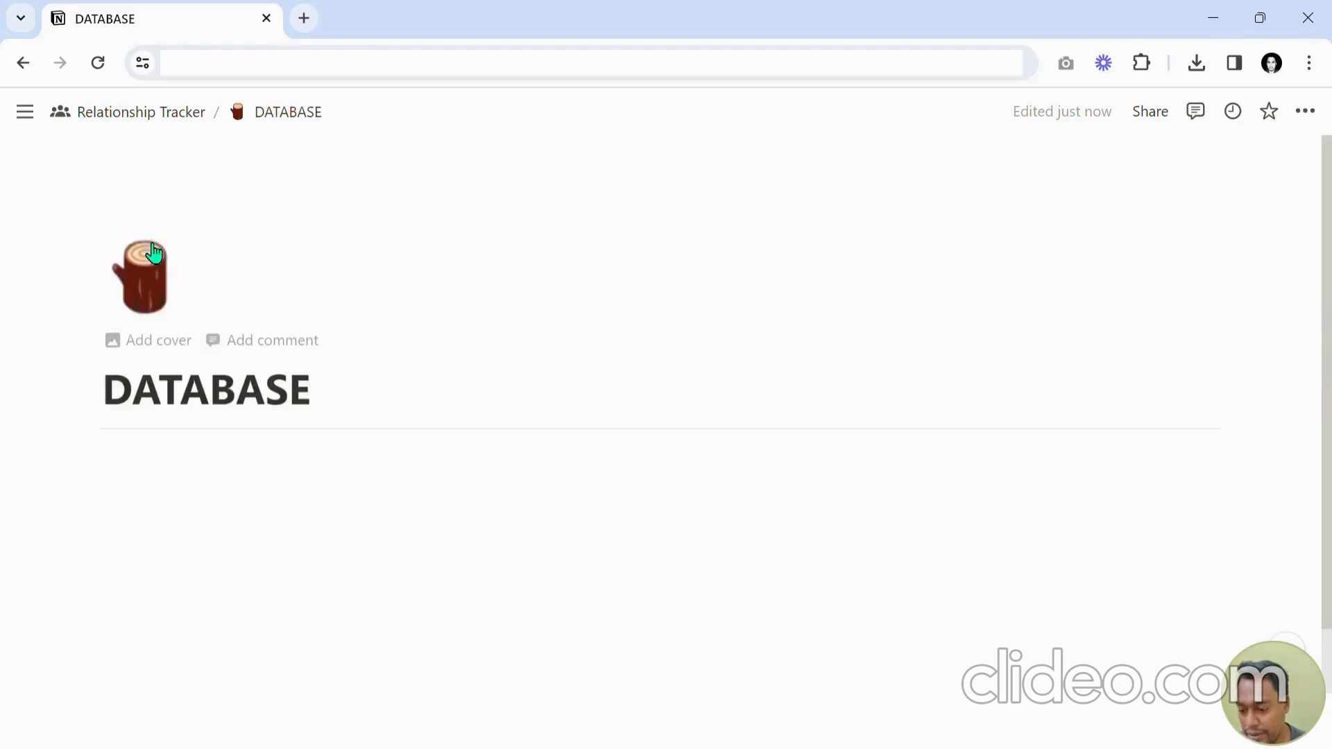
left_click(145, 298)
left_click(109, 341)
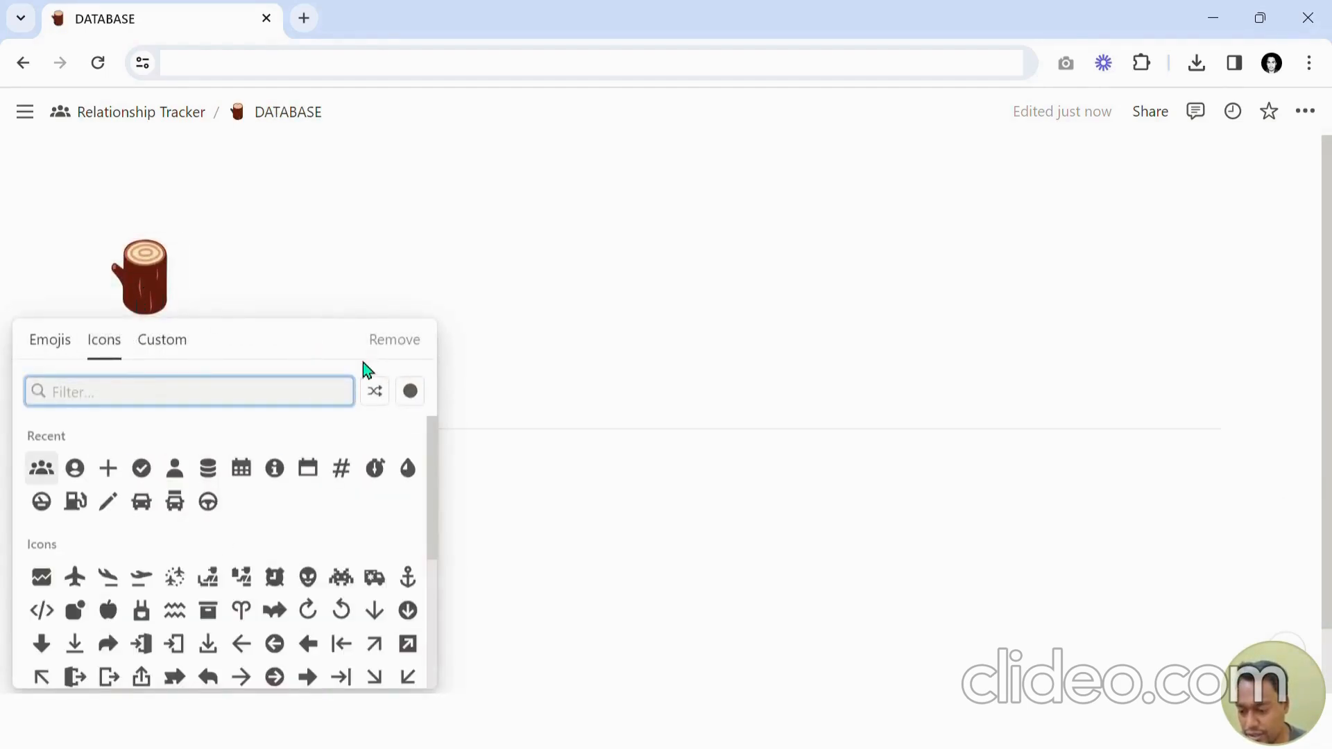
left_click(208, 473)
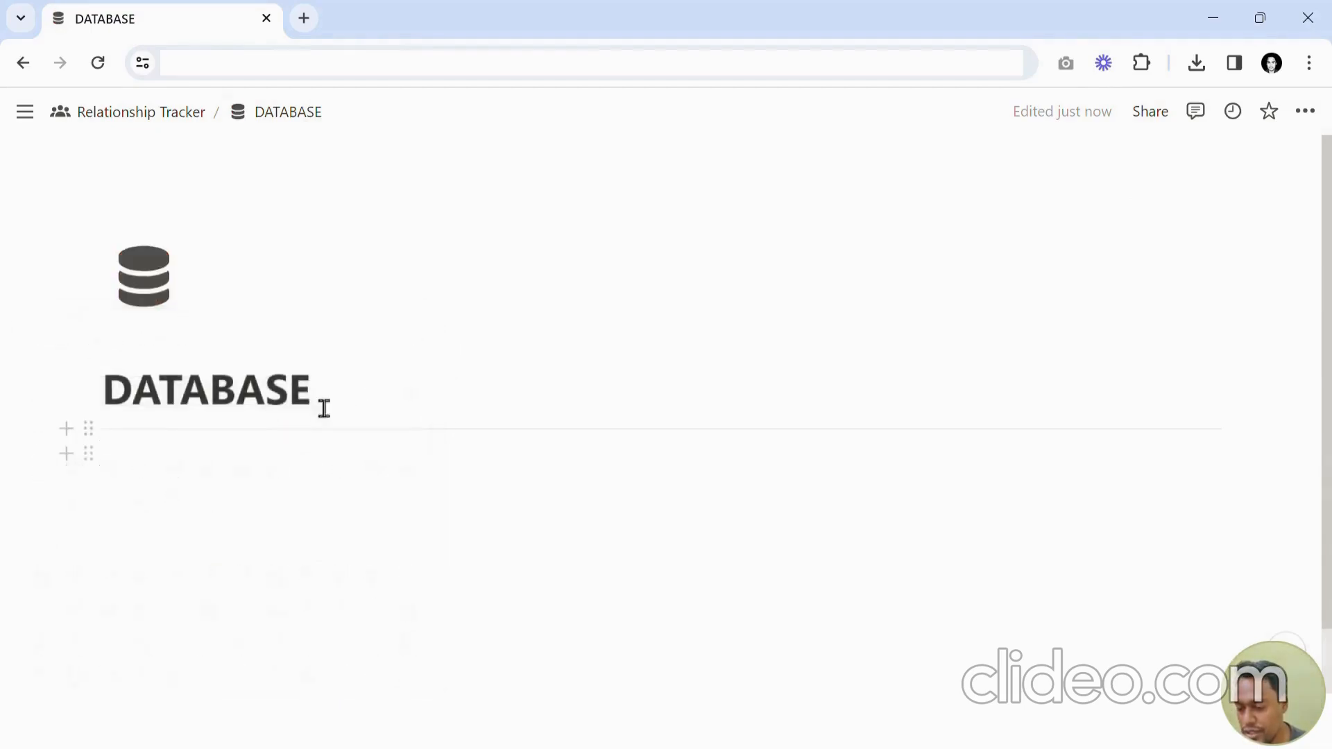
Insert an inline database below the divider.
left_click(304, 493)
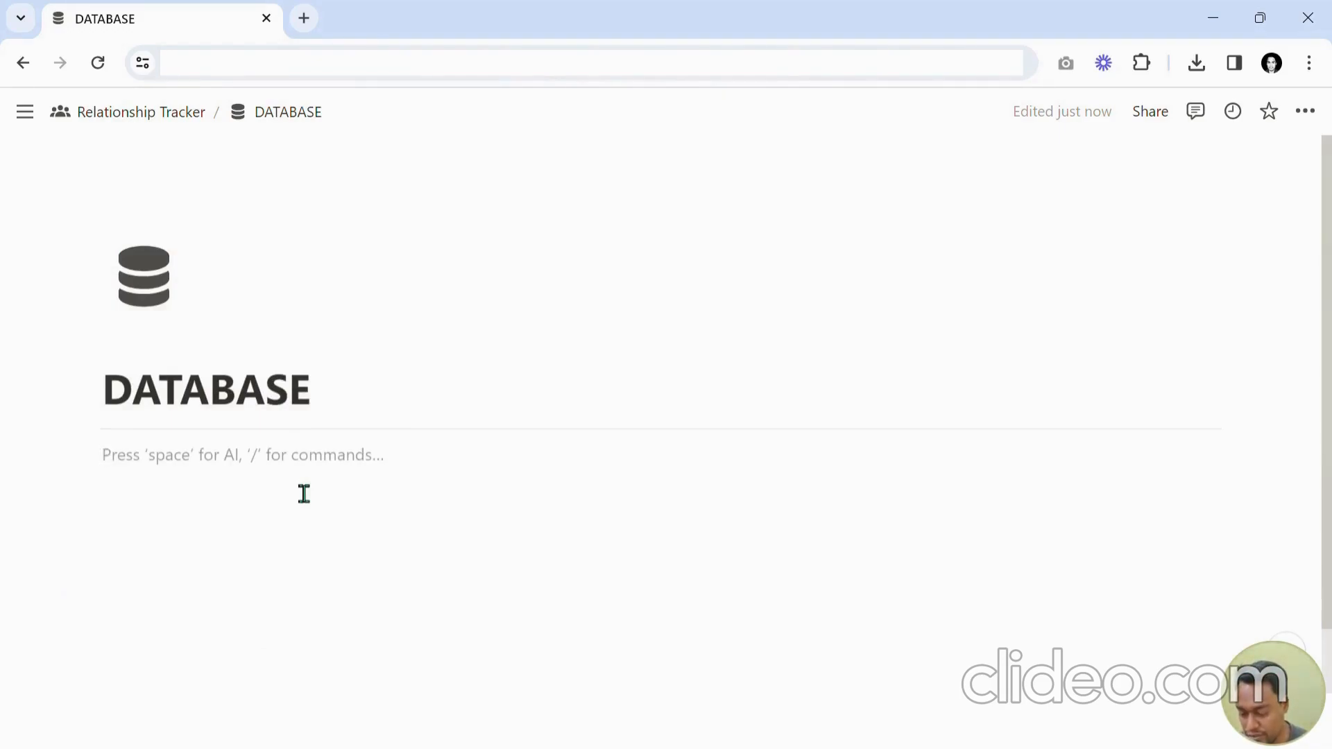
type("/DATABASE")
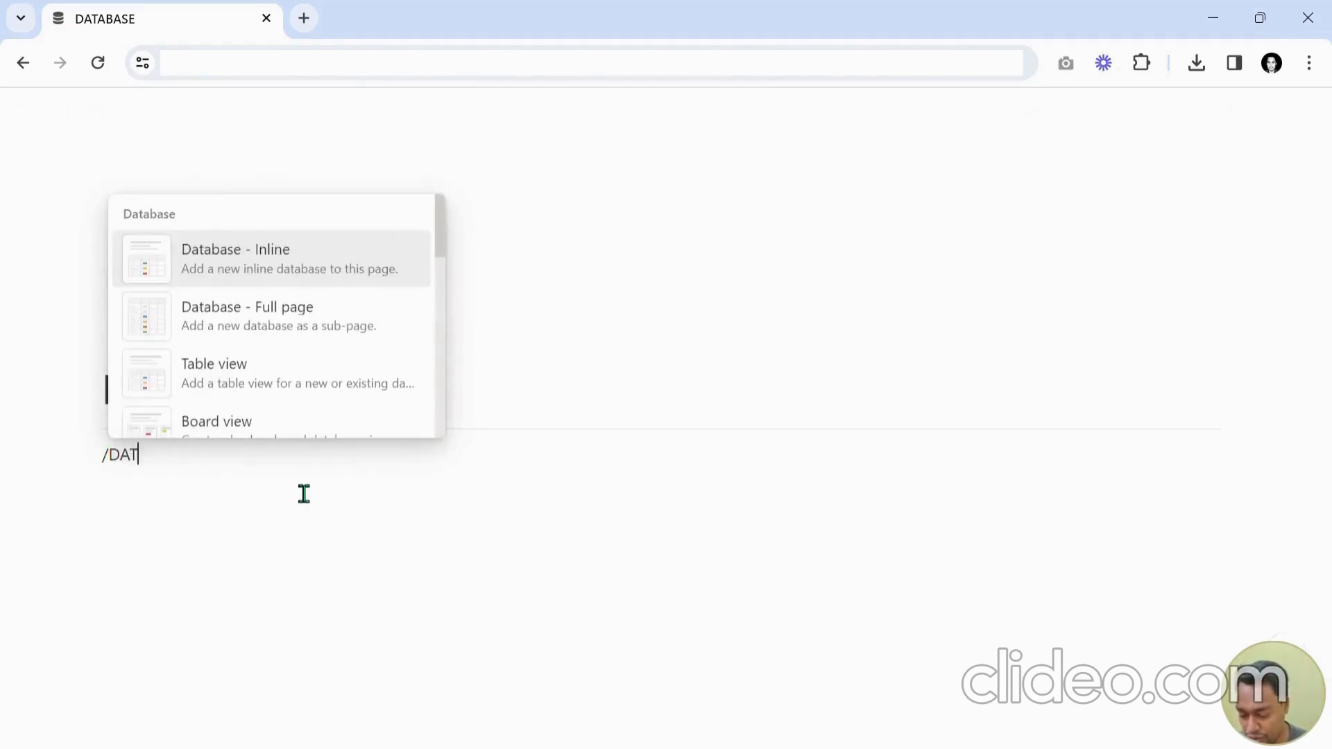
key("Return")
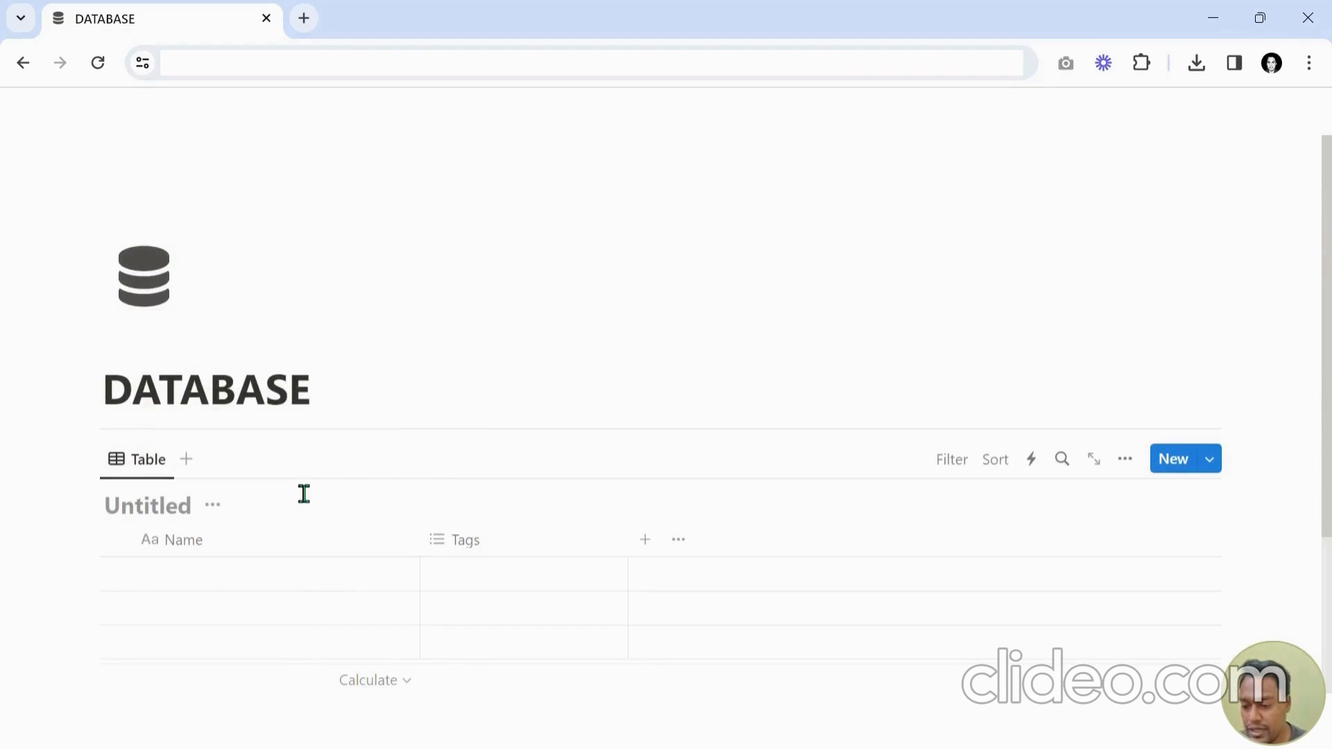
Title the inline database DB_PersonDatabase_New and hide the database title.
scroll(306, 472, "down", 3)
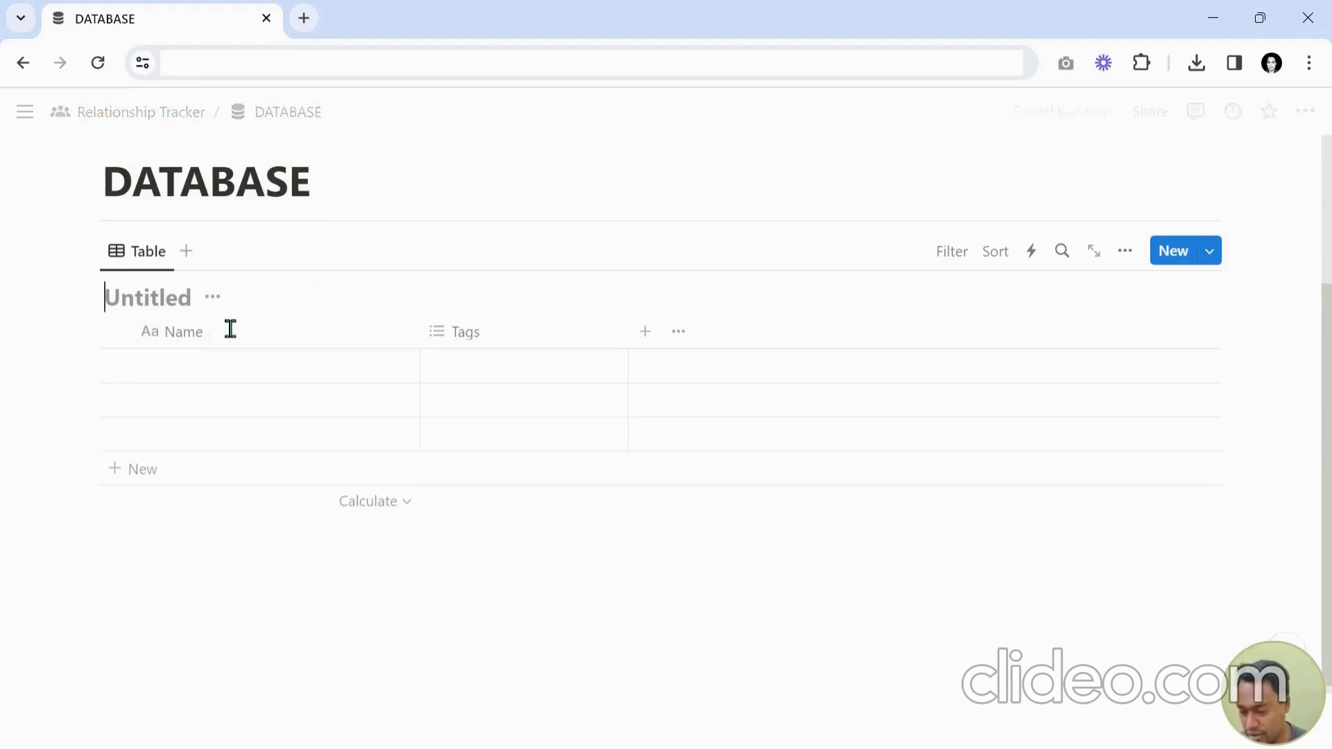
type("DB")
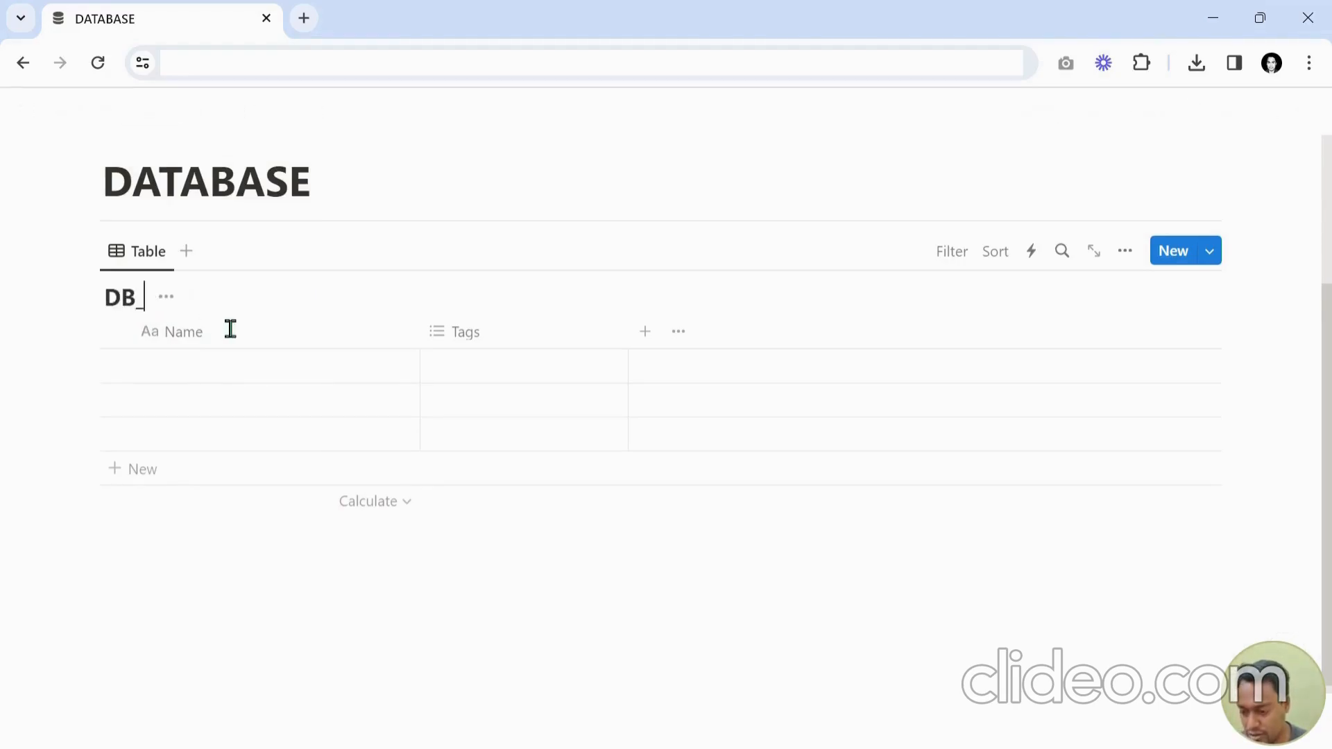
type("_Perso")
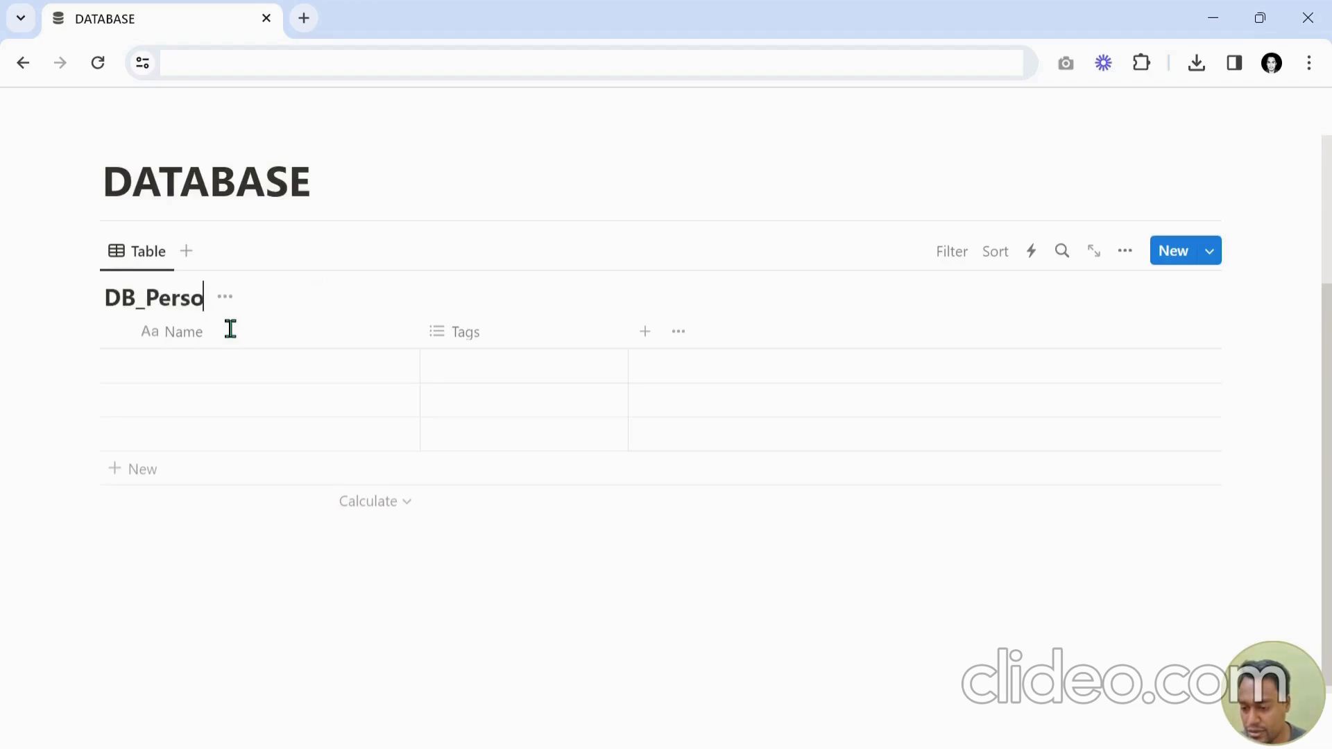
type("nDt")
type("aast")
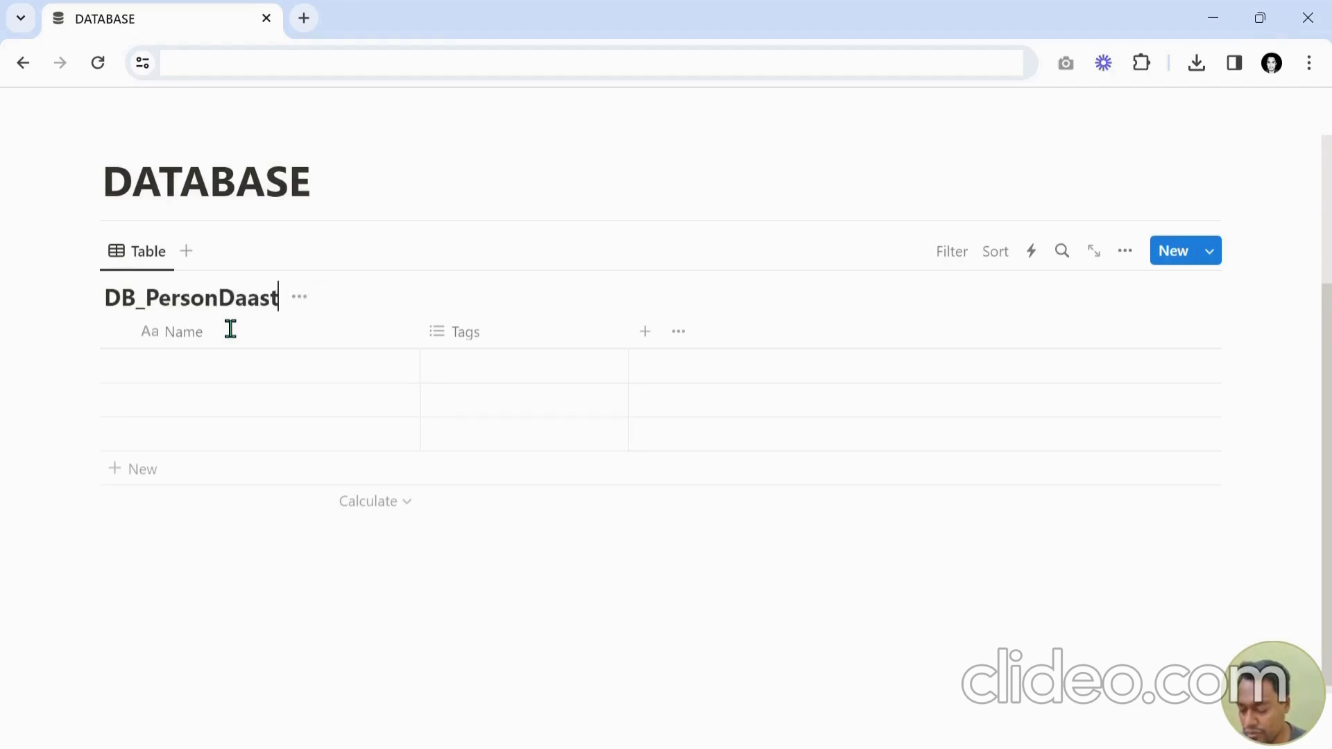
key("BackSpace")
key("BackSpace")
key("BackSpace")
type("tabase_")
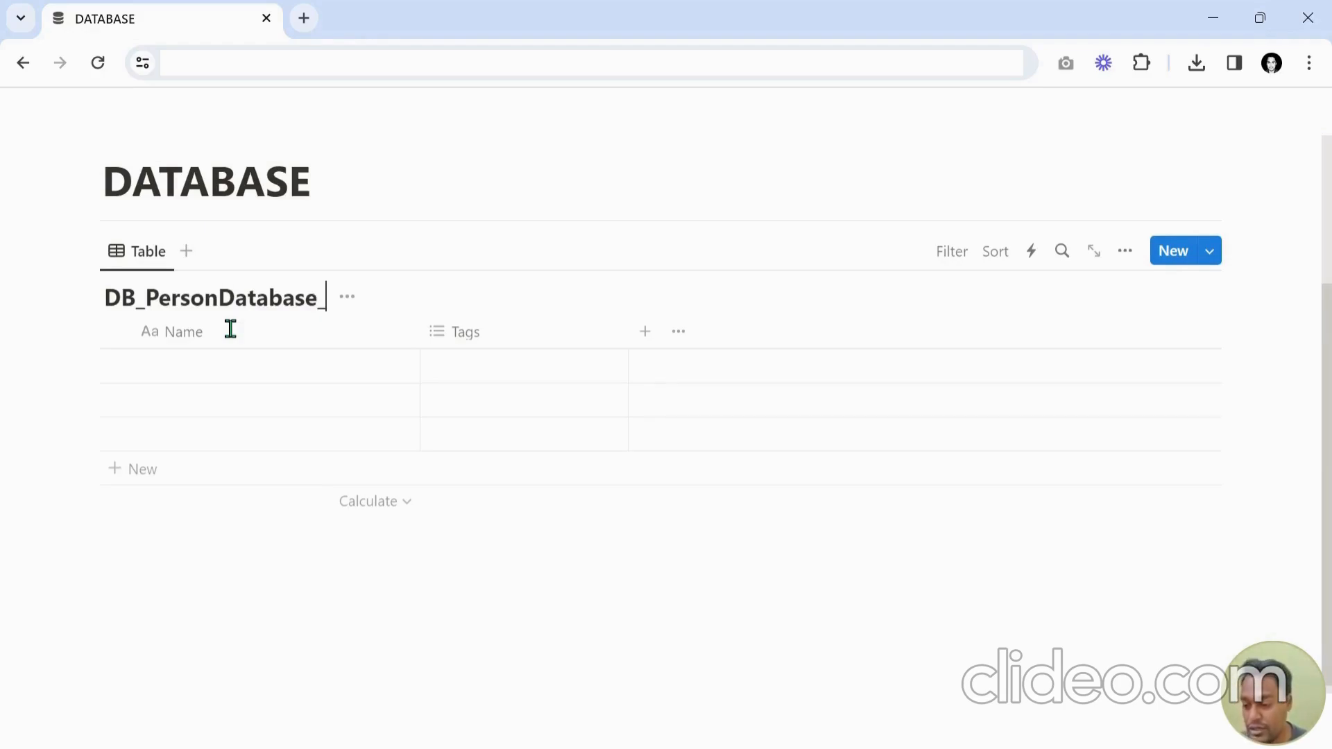
type("New")
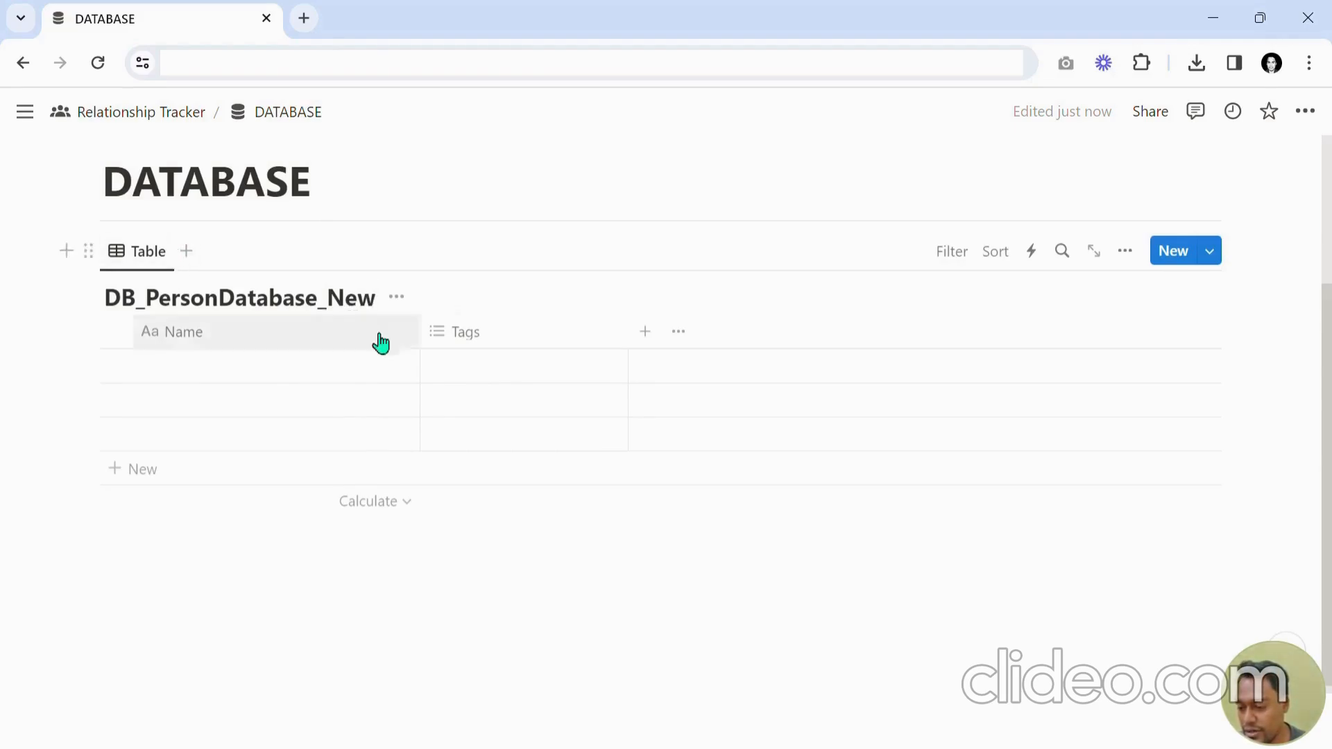
left_click(399, 301)
left_click(431, 414)
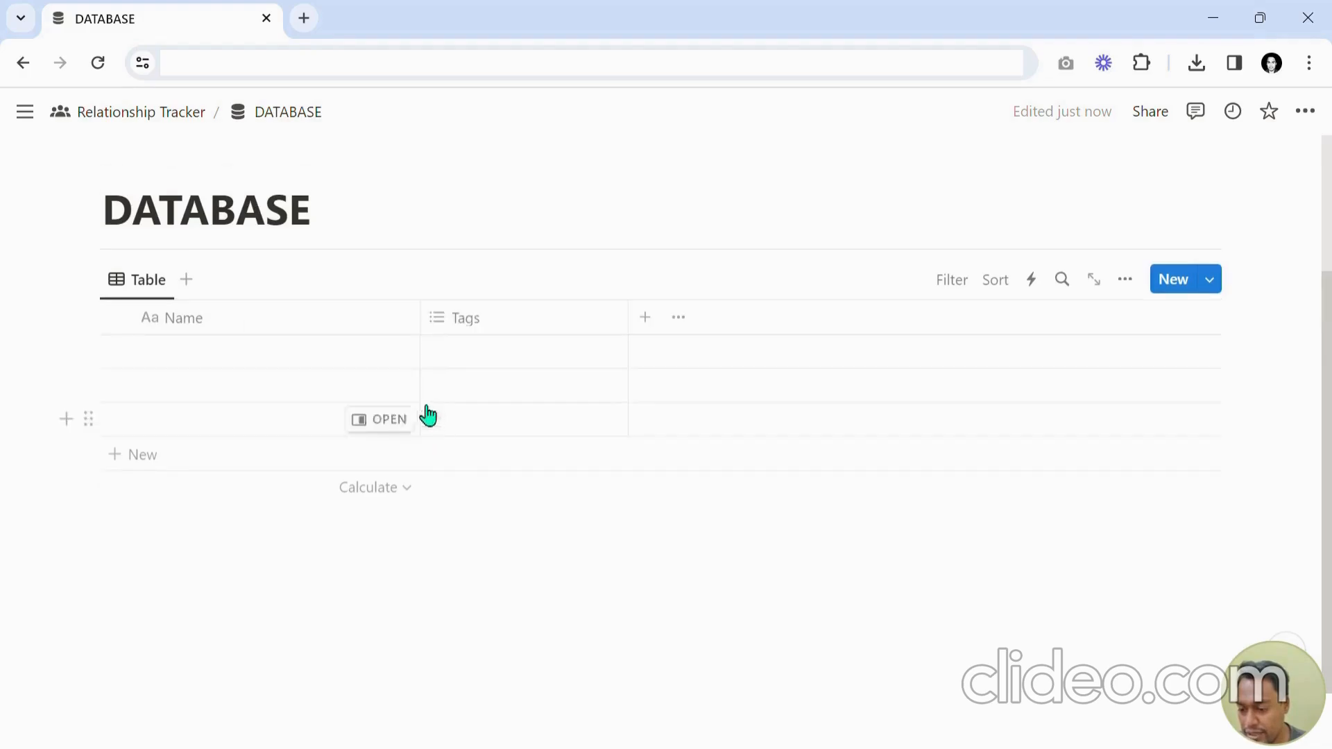
Rename the table view to Person Database and give it the person icon.
left_click(155, 286)
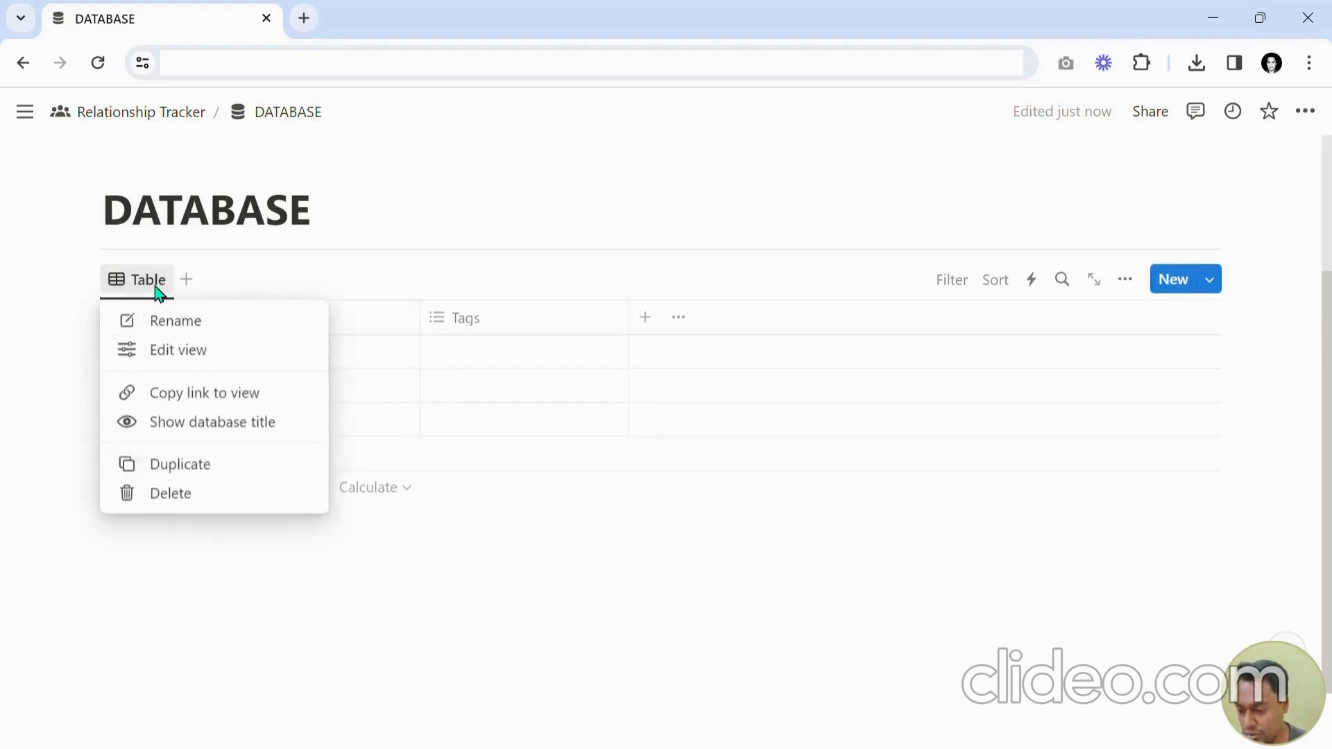
left_click(199, 323)
type("Person Database")
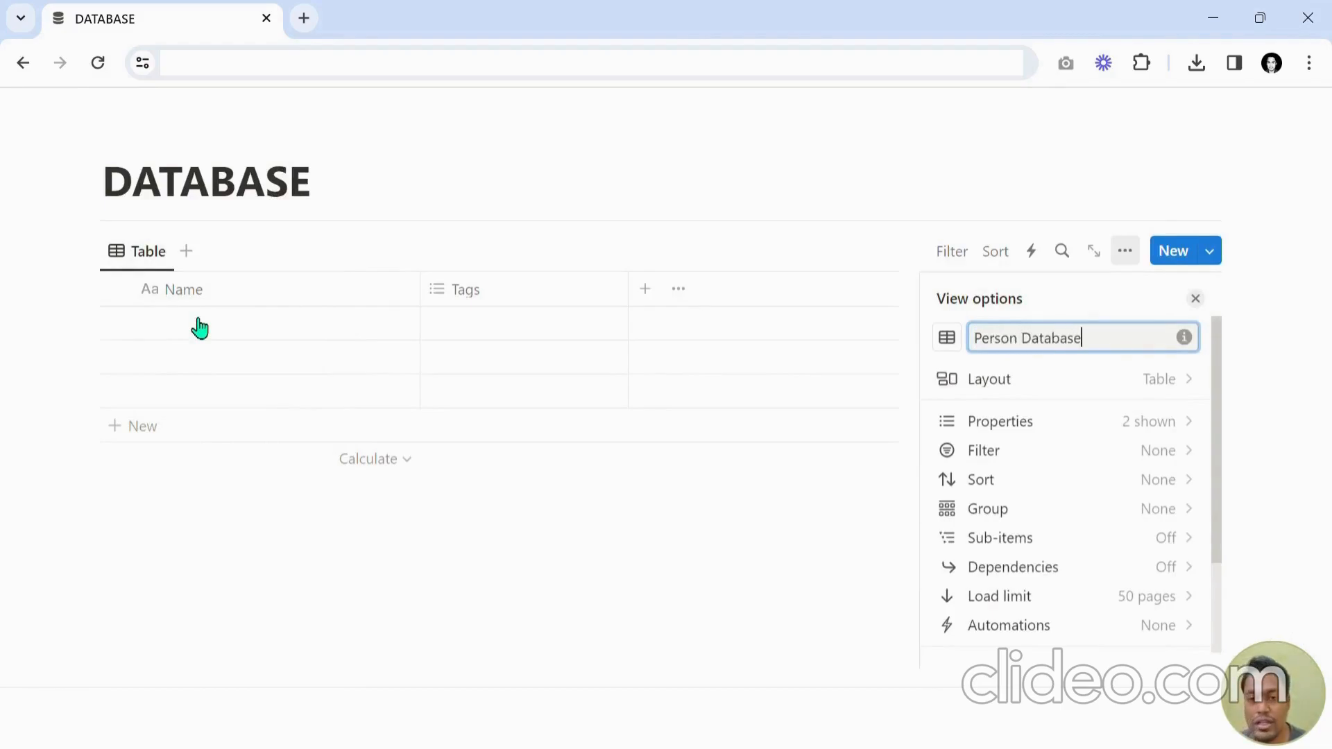
left_click(948, 340)
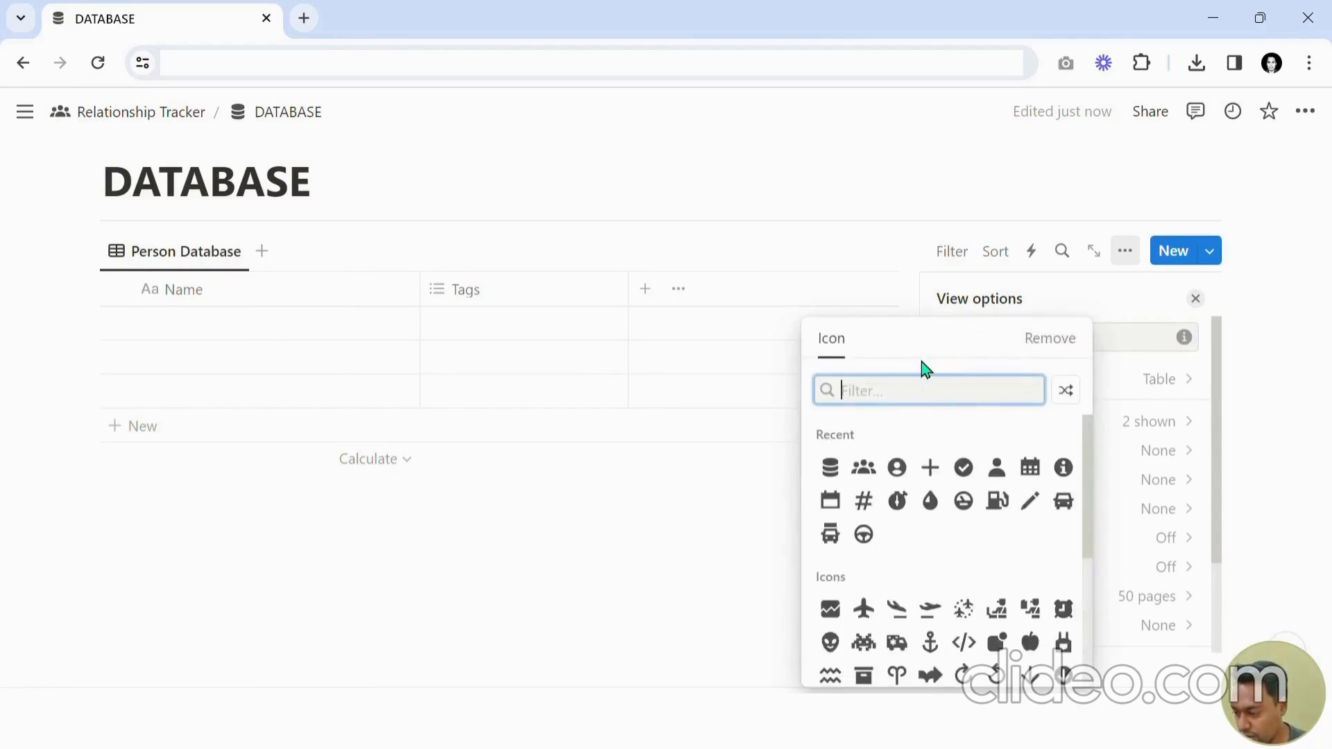
left_click(933, 469)
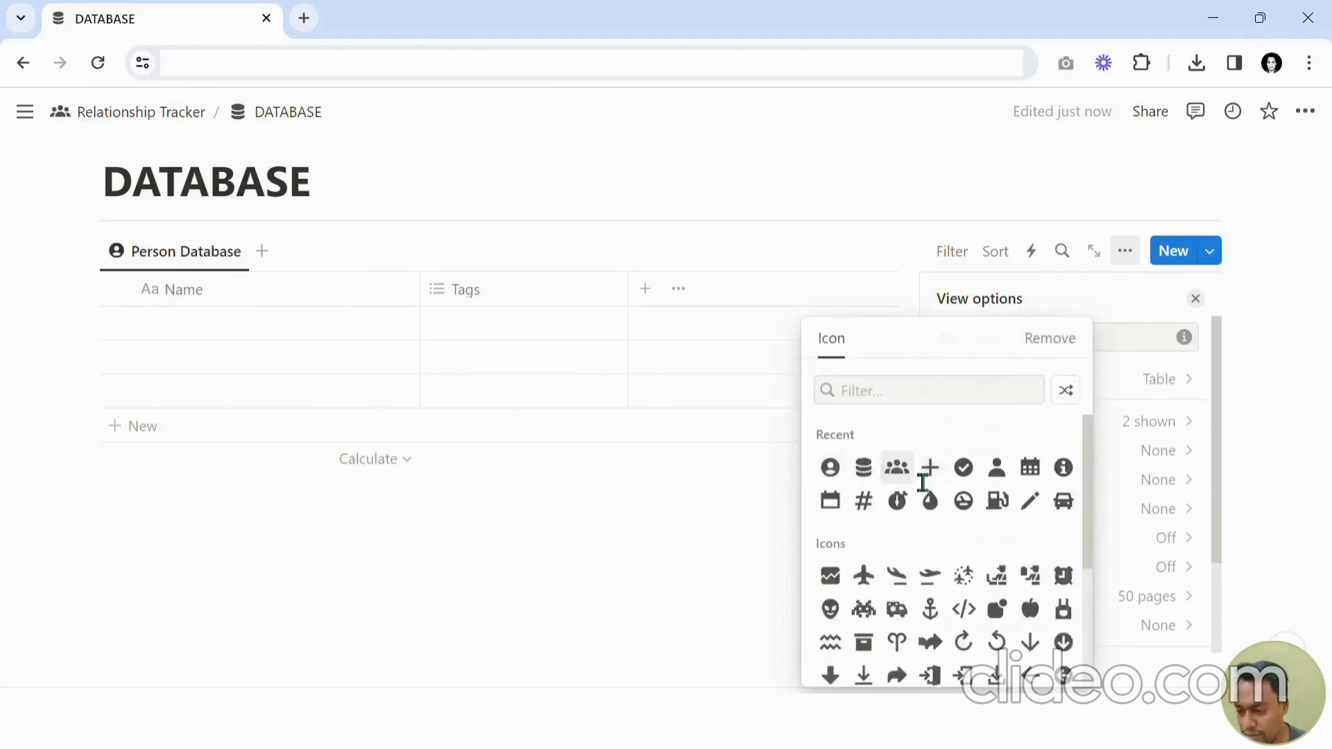
left_click(1195, 298)
Enter three people's names as rows of the Person Database and narrow the Name column.
left_click(245, 361)
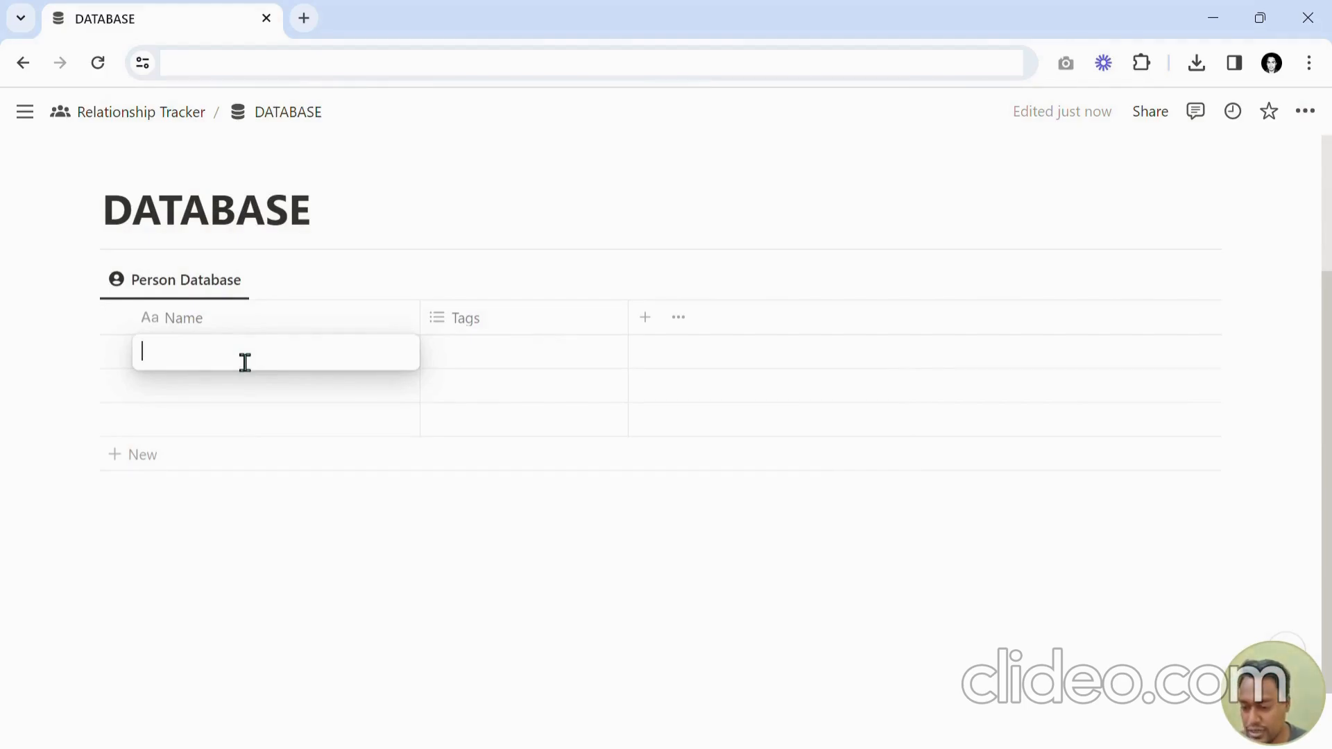
type("su")
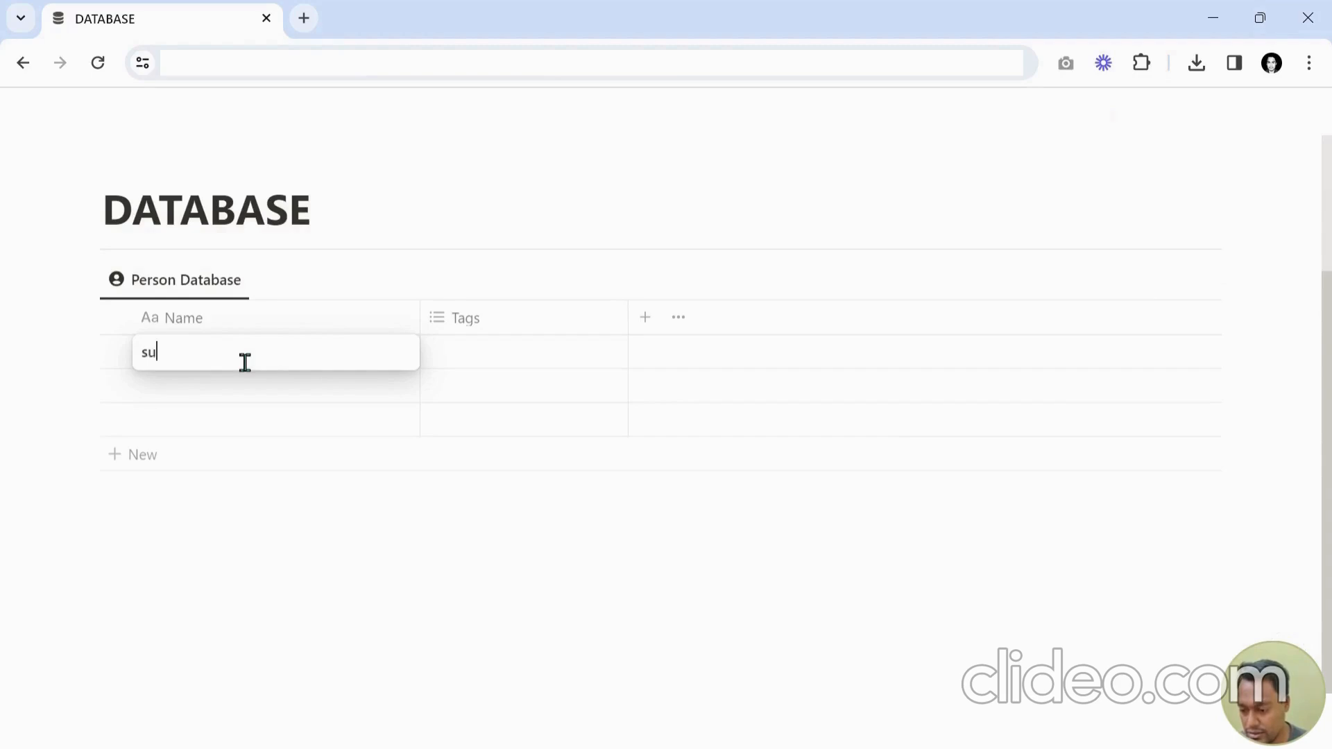
type("san")
key("Return")
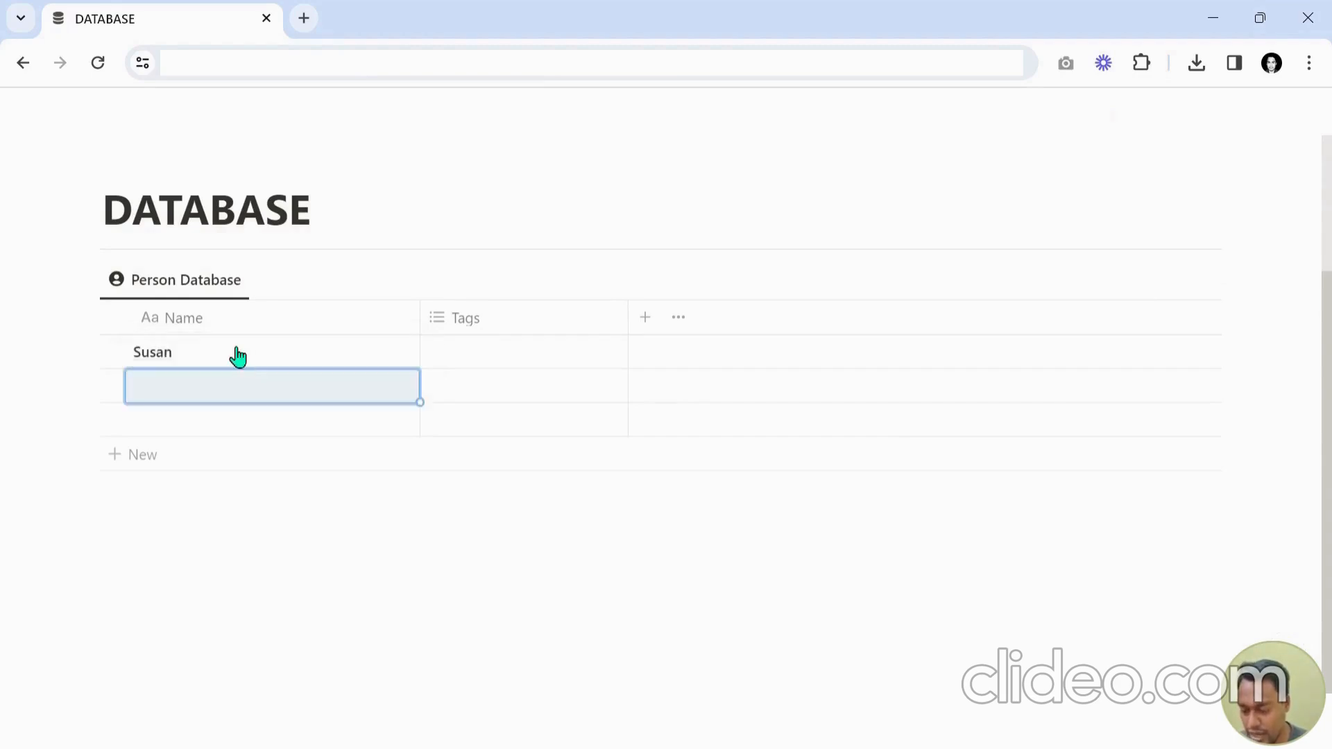
type("Harry")
key("Return")
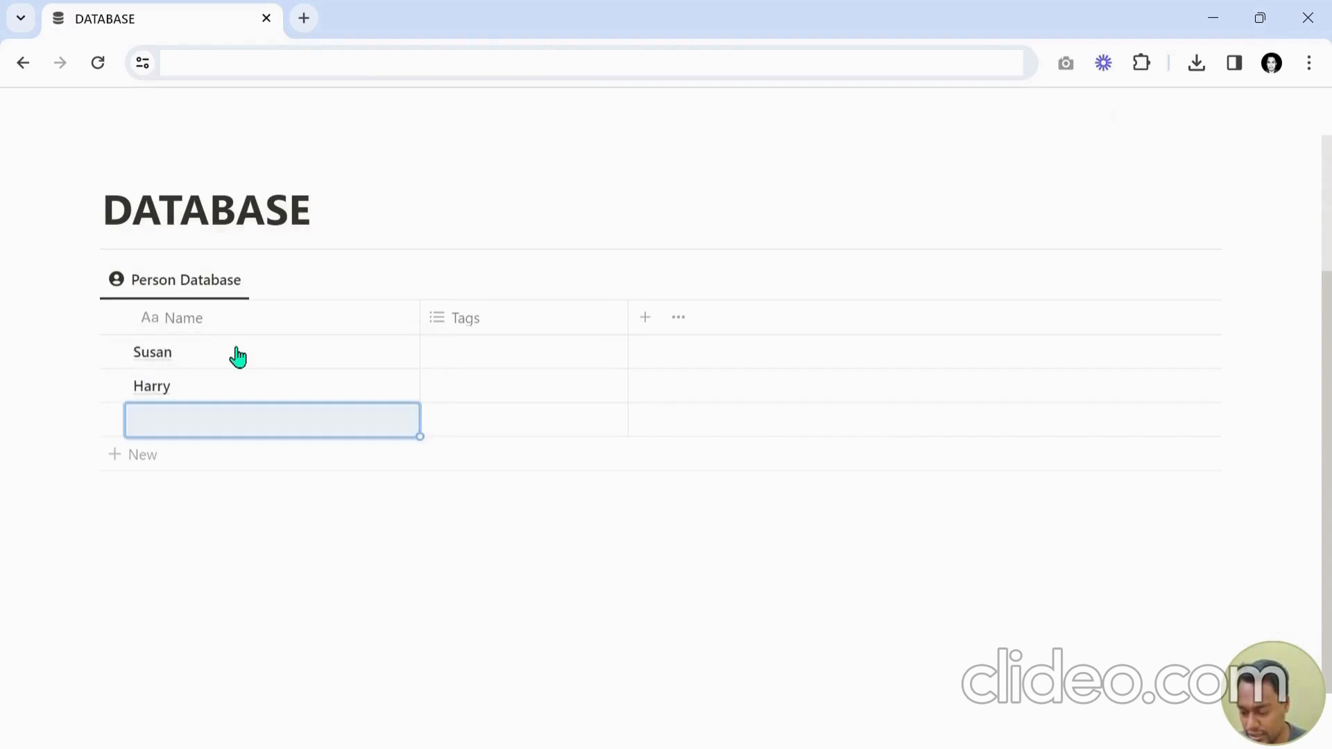
type("E")
key("BackSpace")
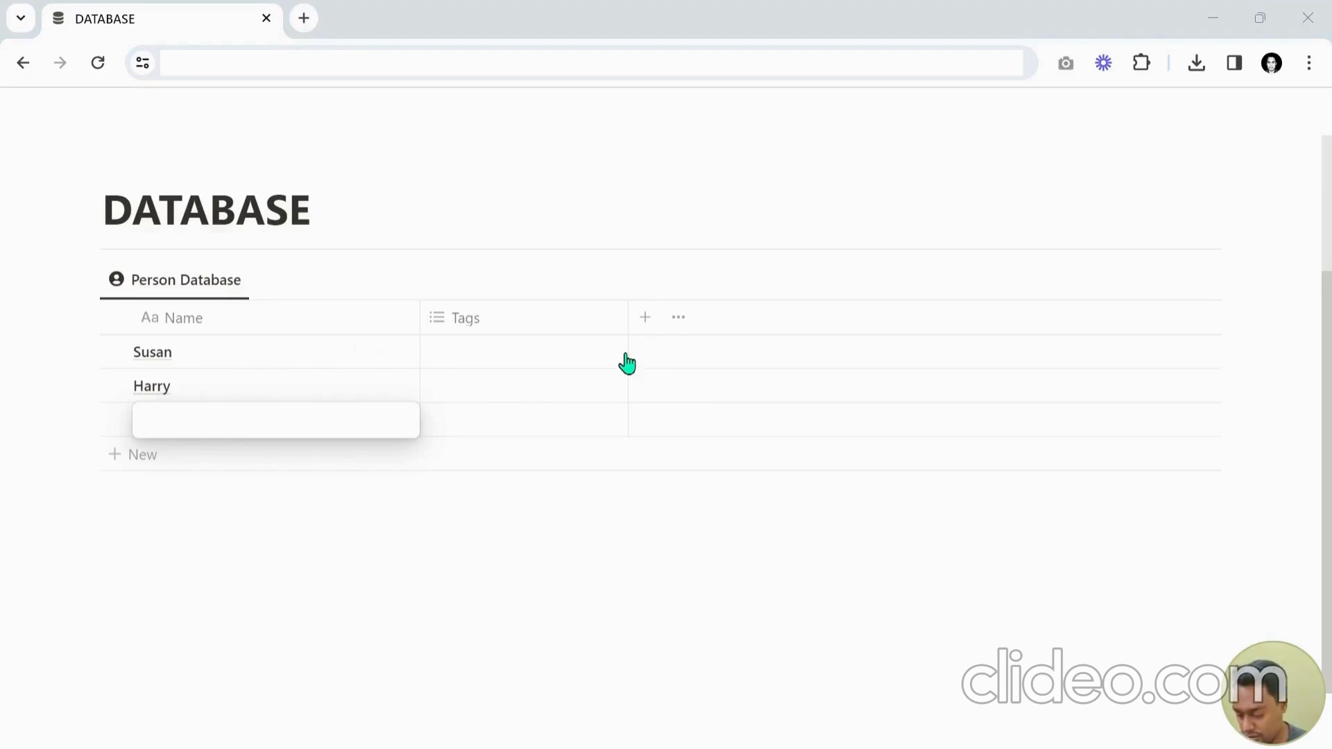
type("Sara")
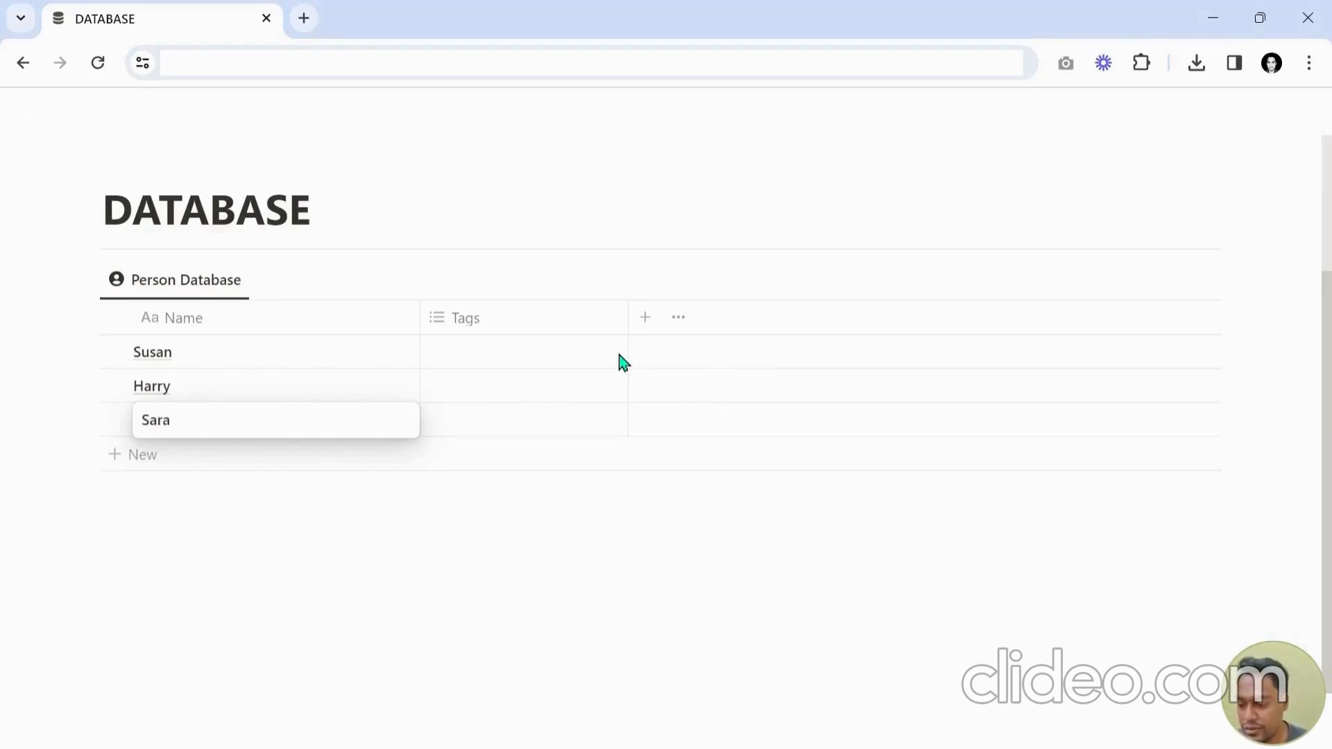
key("Escape")
left_click_drag(420, 321, 274, 323)
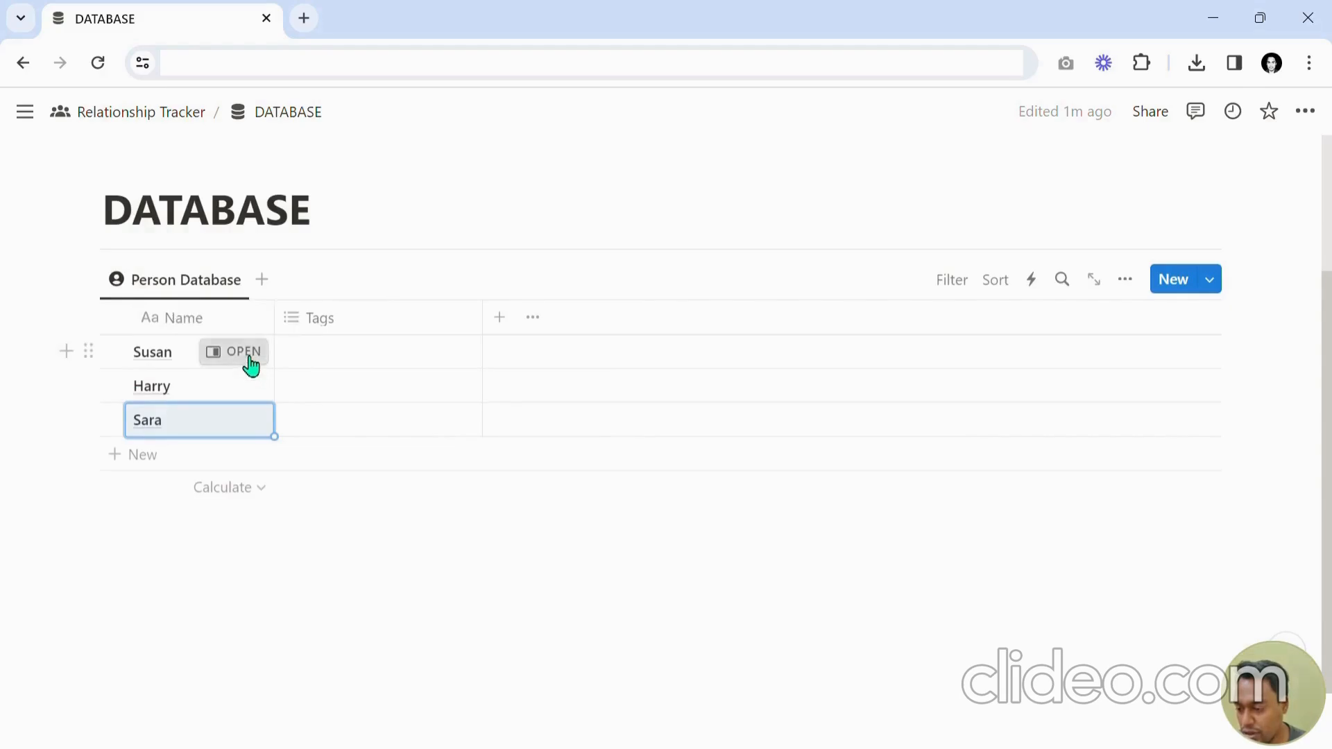
Open the first person's page and give it the person icon.
left_click(243, 353)
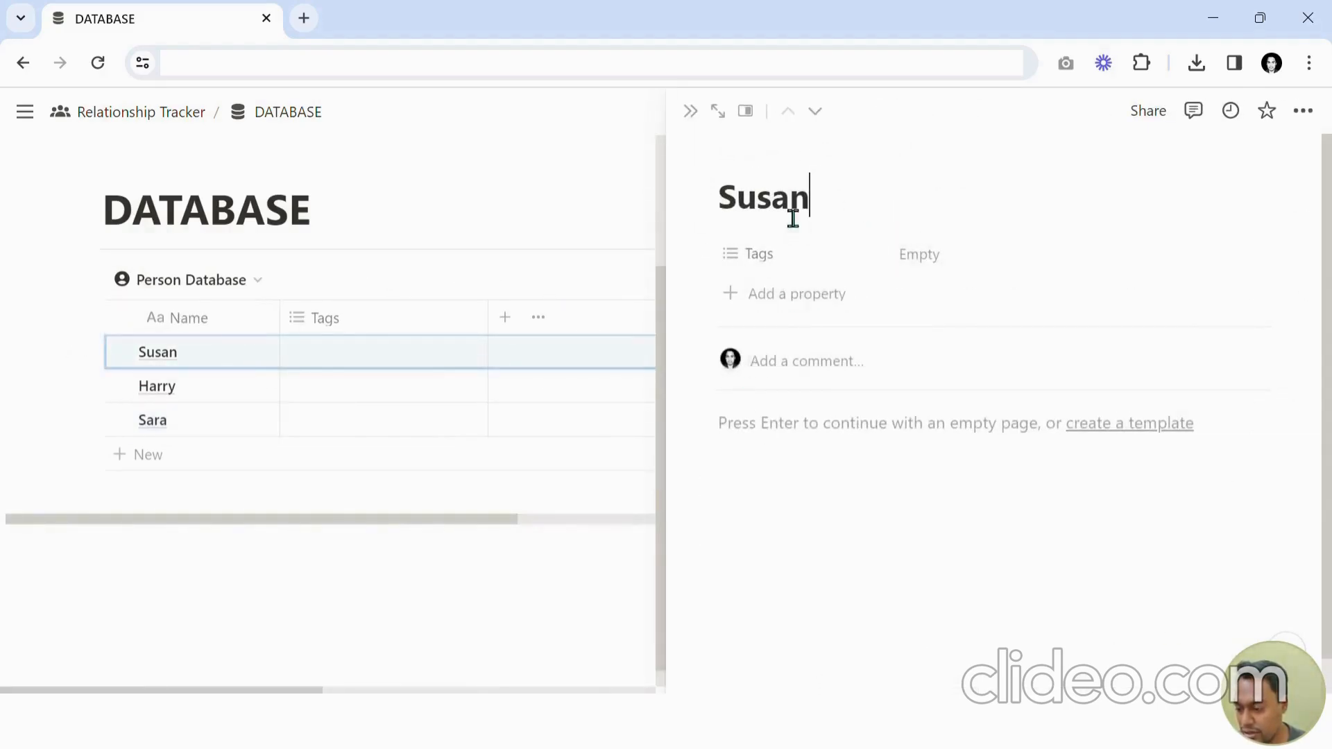
left_click(747, 175)
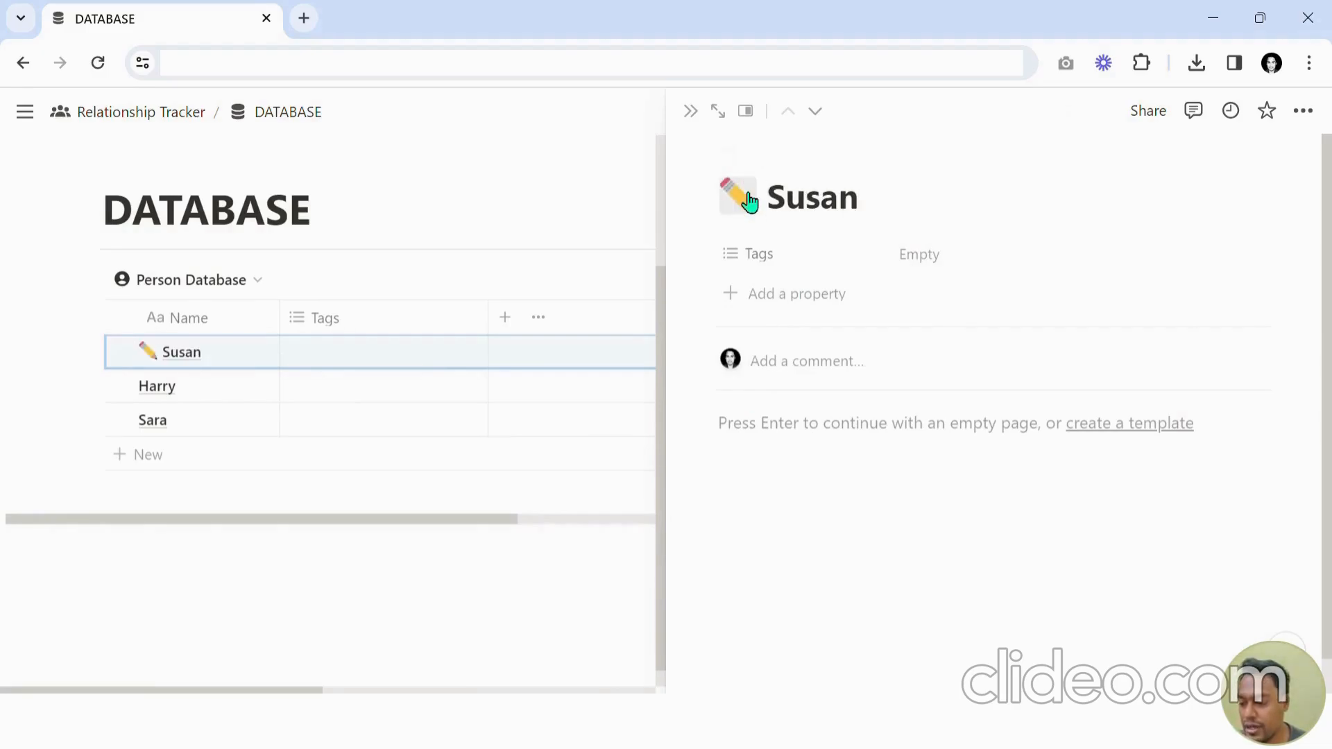
left_click(741, 194)
left_click(636, 242)
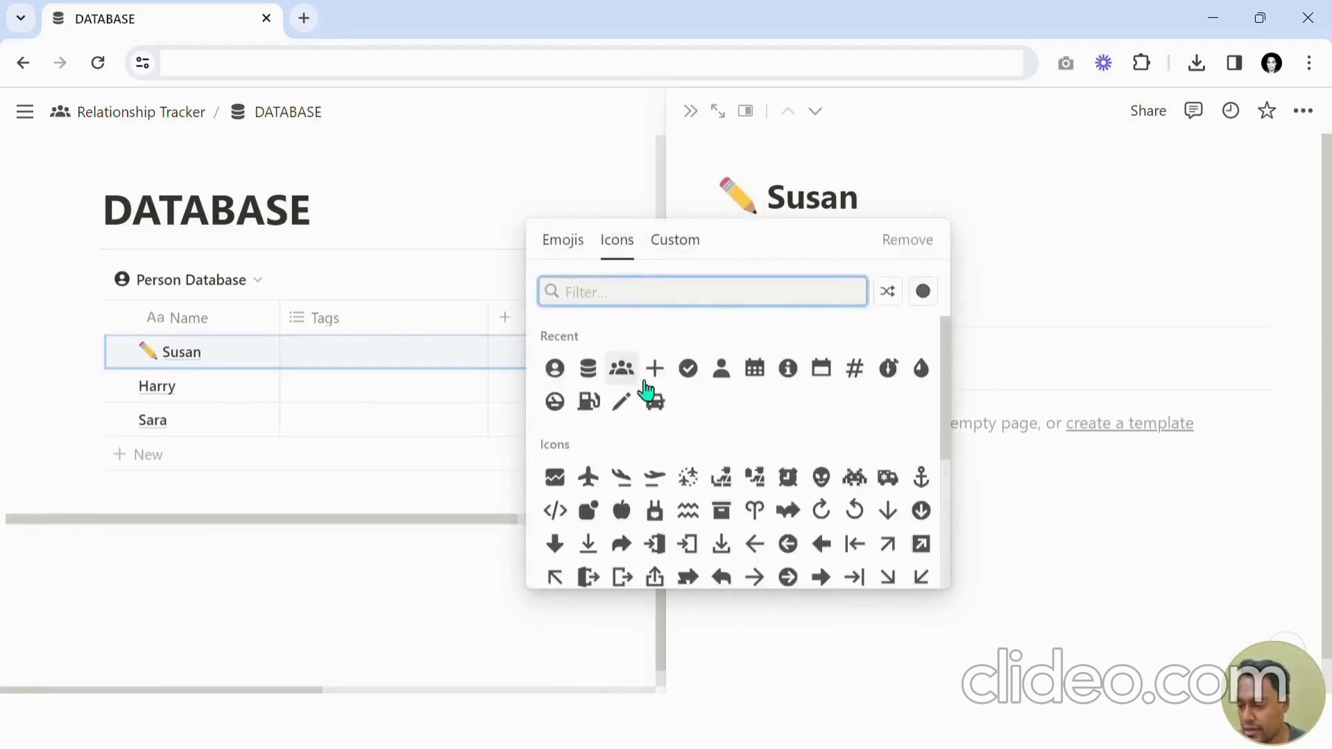
left_click(567, 374)
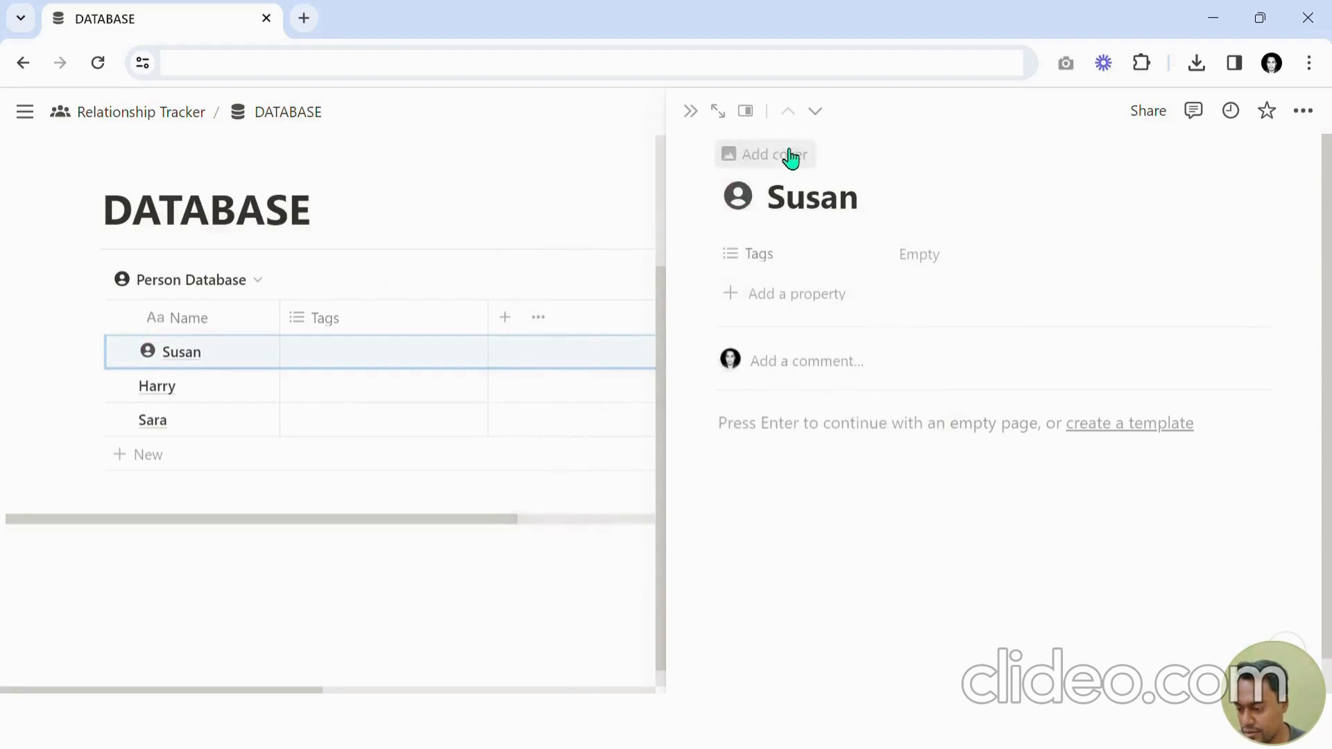
left_click(815, 112)
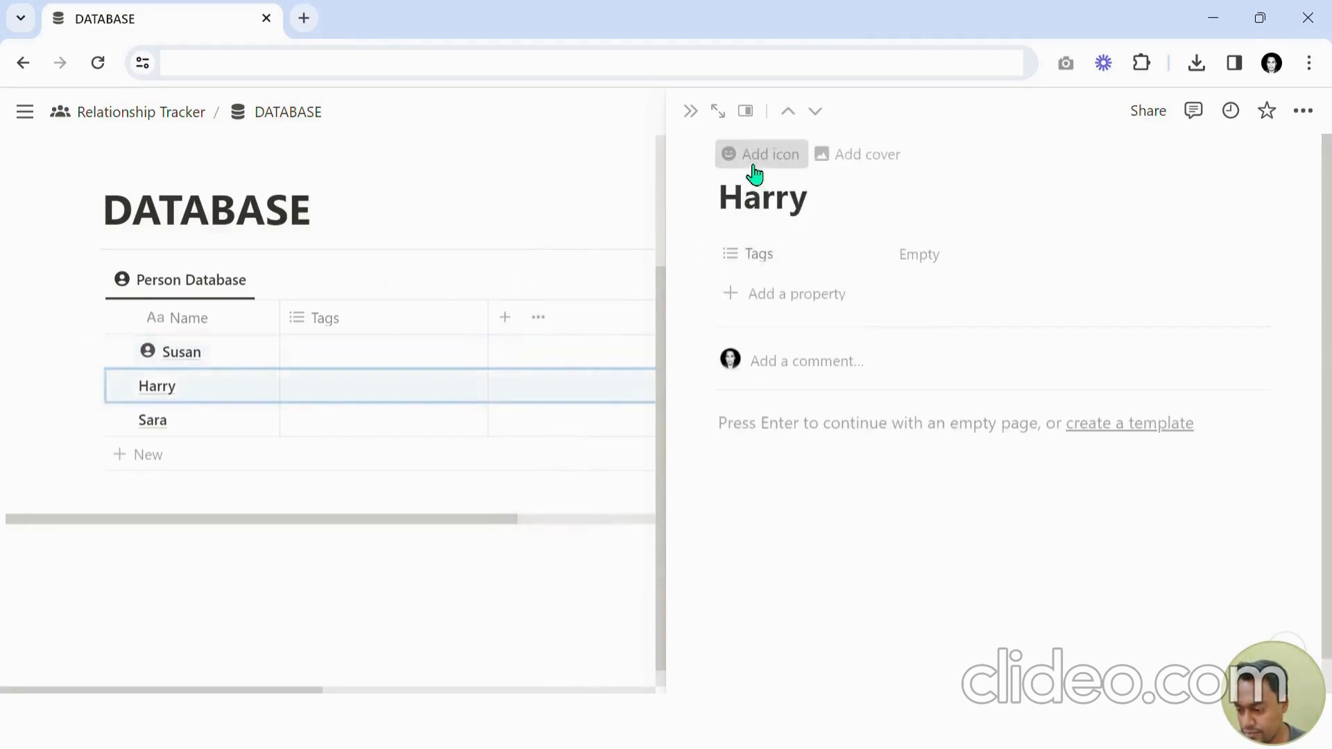
Give the second and third person pages the person icon and close the side peek.
left_click(752, 154)
left_click(739, 200)
left_click(617, 241)
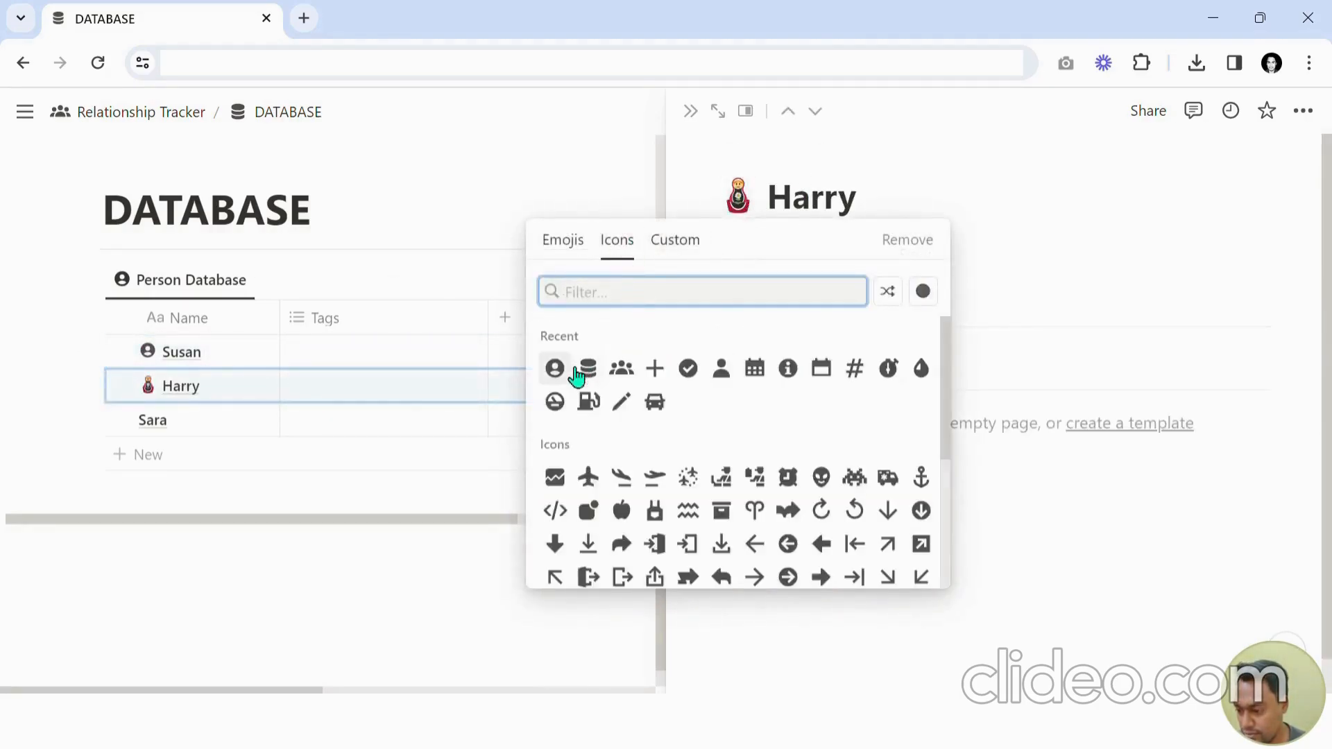
left_click(562, 372)
left_click(815, 113)
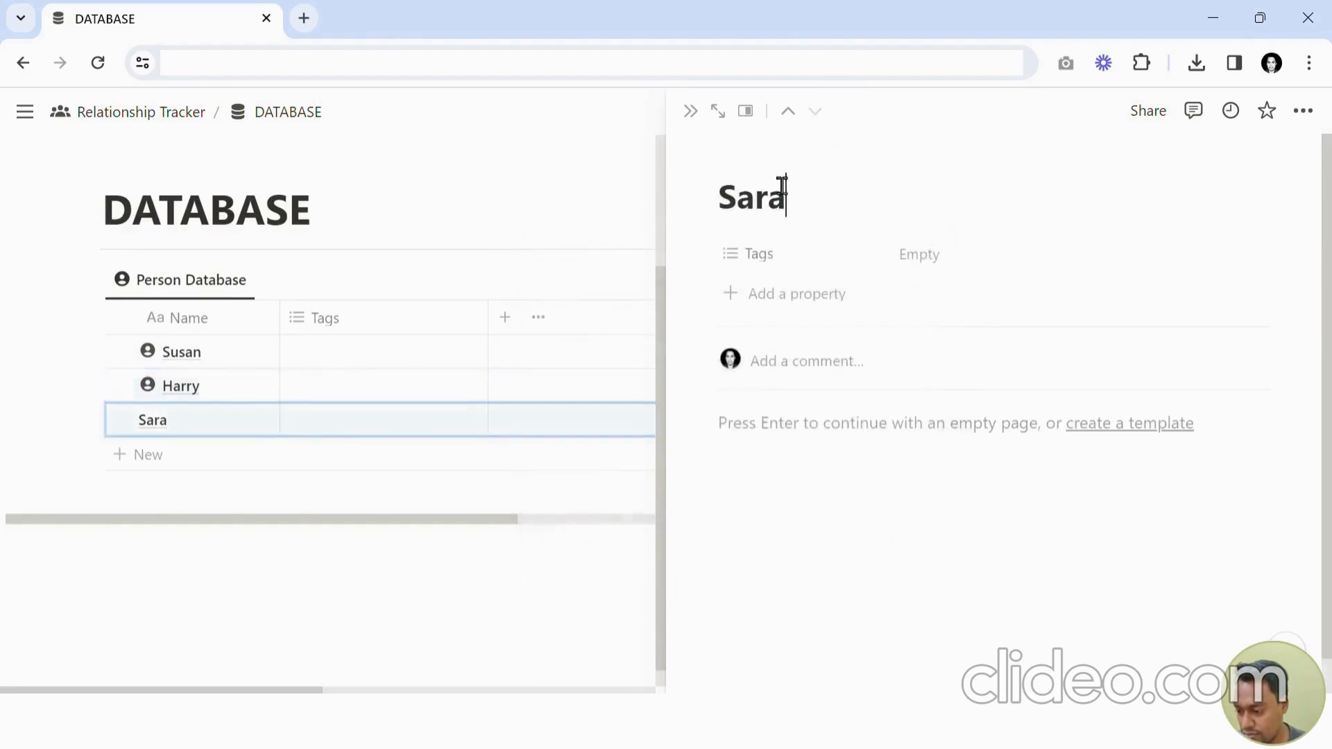
left_click(767, 153)
left_click(762, 203)
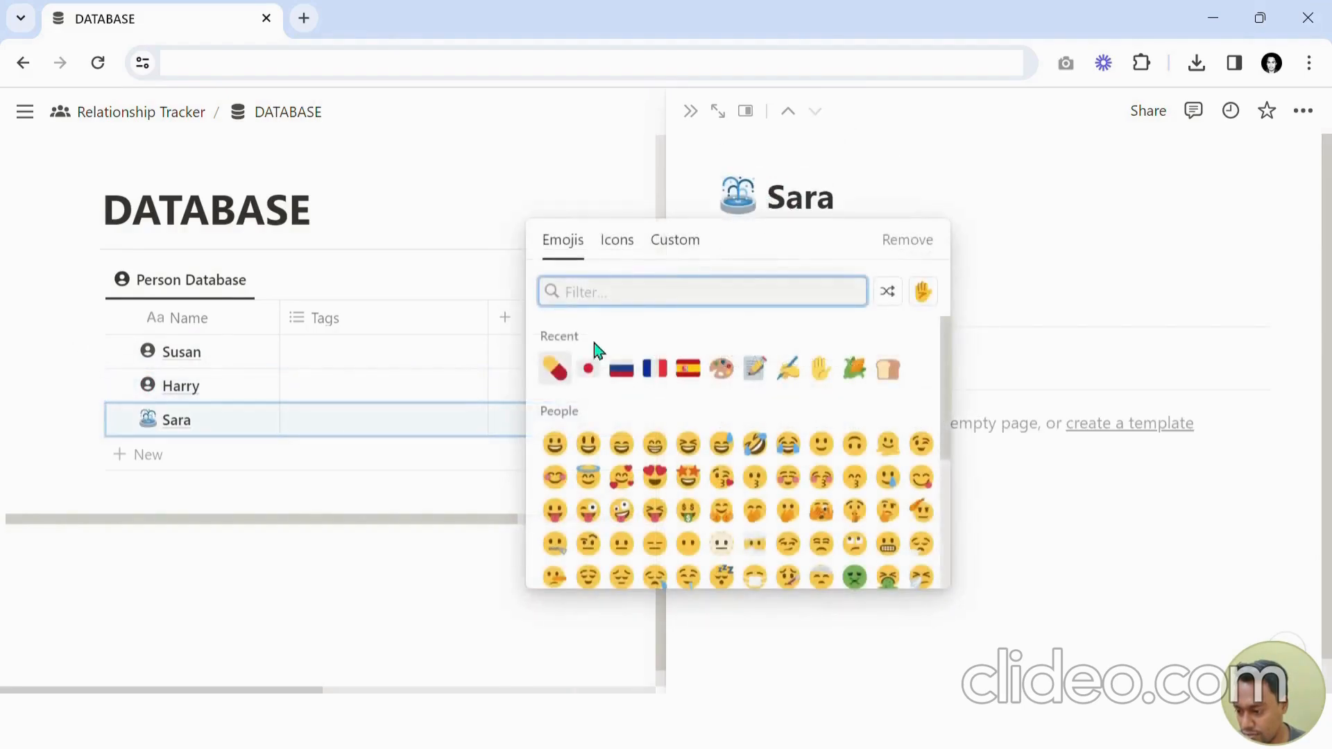
left_click(617, 240)
left_click(556, 369)
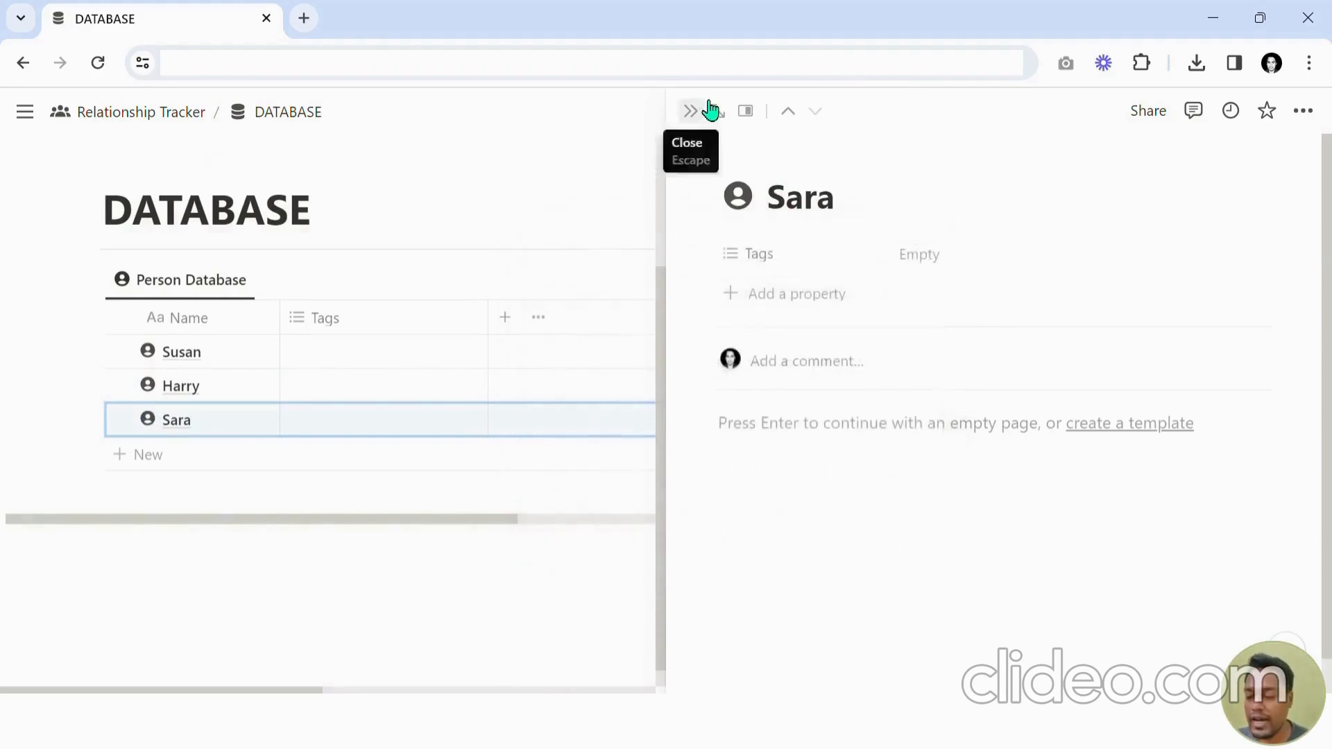
left_click(690, 111)
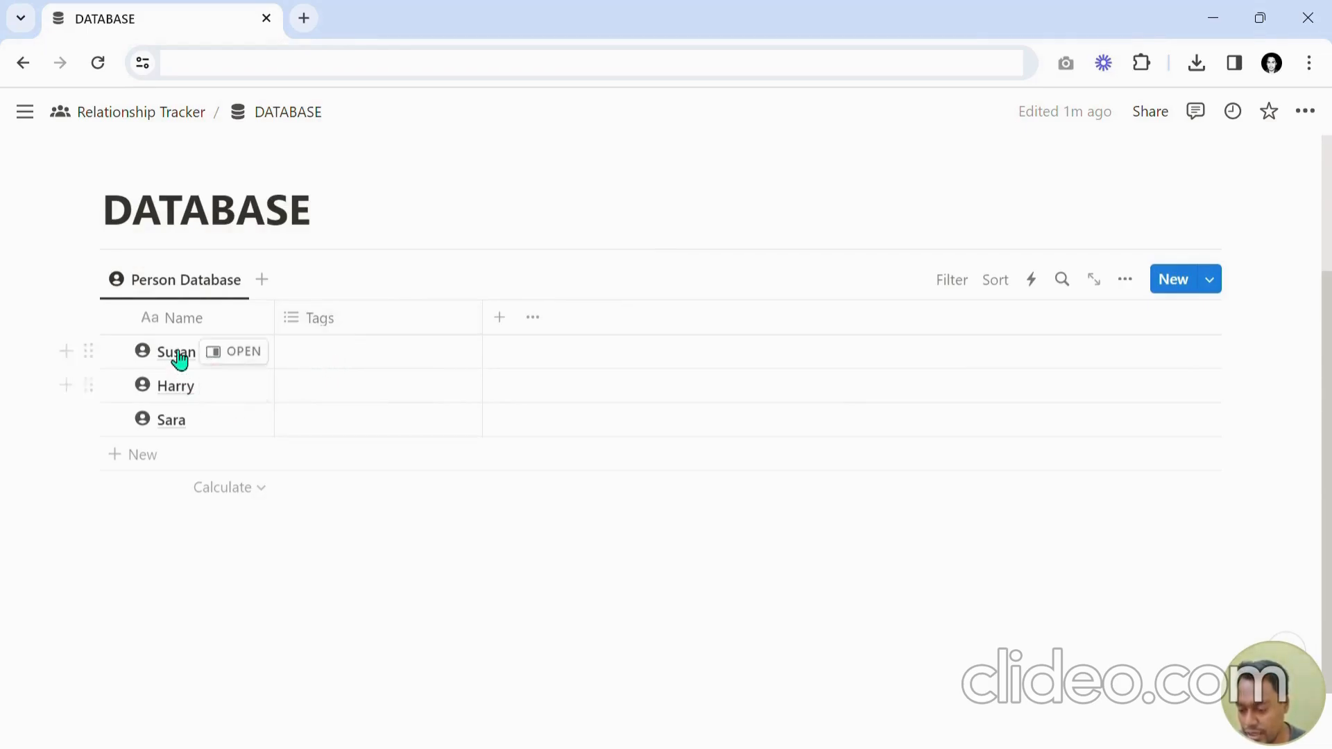
Rename the Tags property to Relation.
left_click(349, 326)
key("ctrl+a")
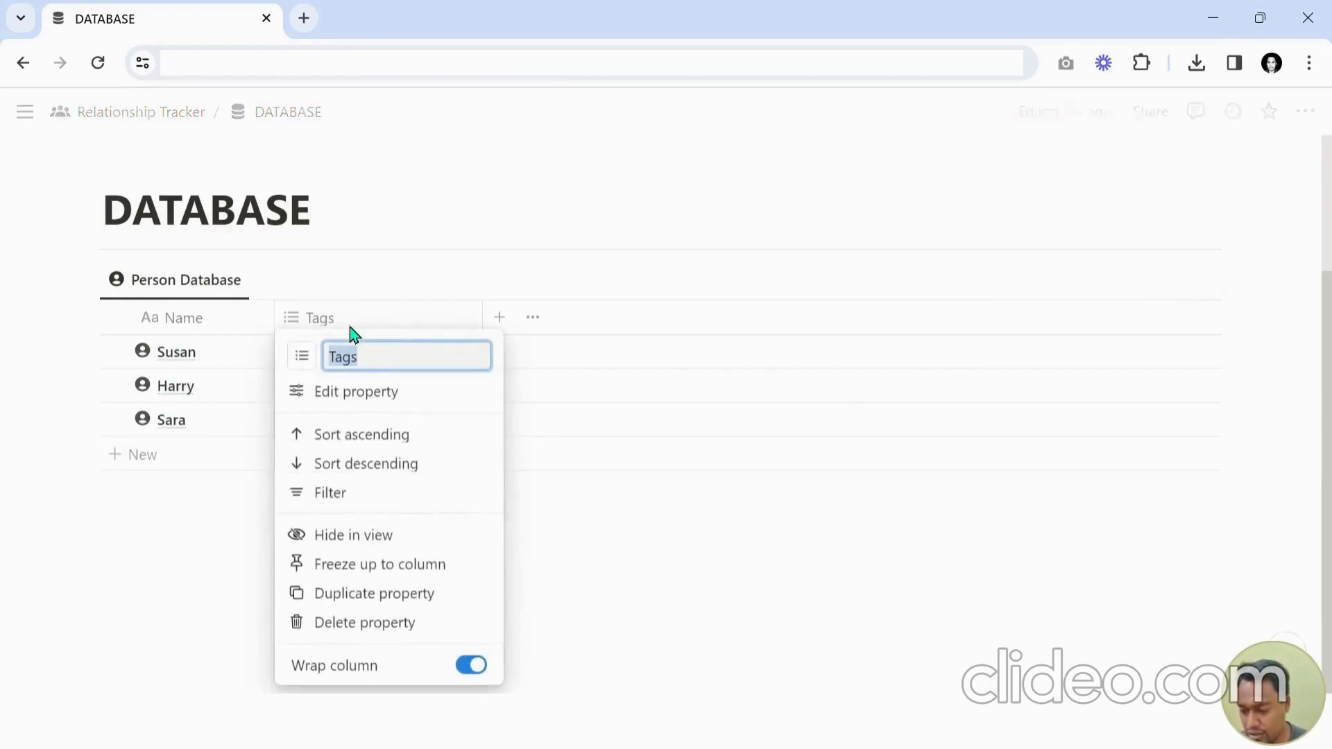
type("Relation")
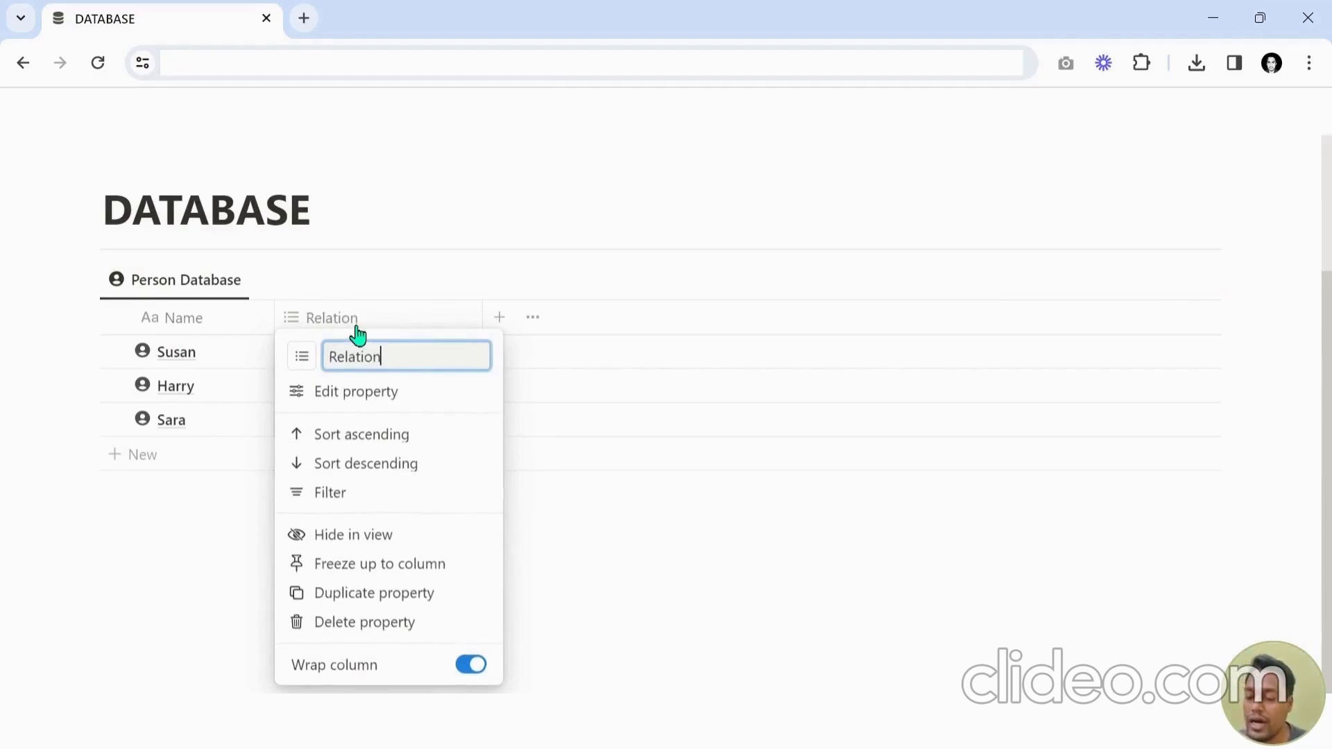
key("Return")
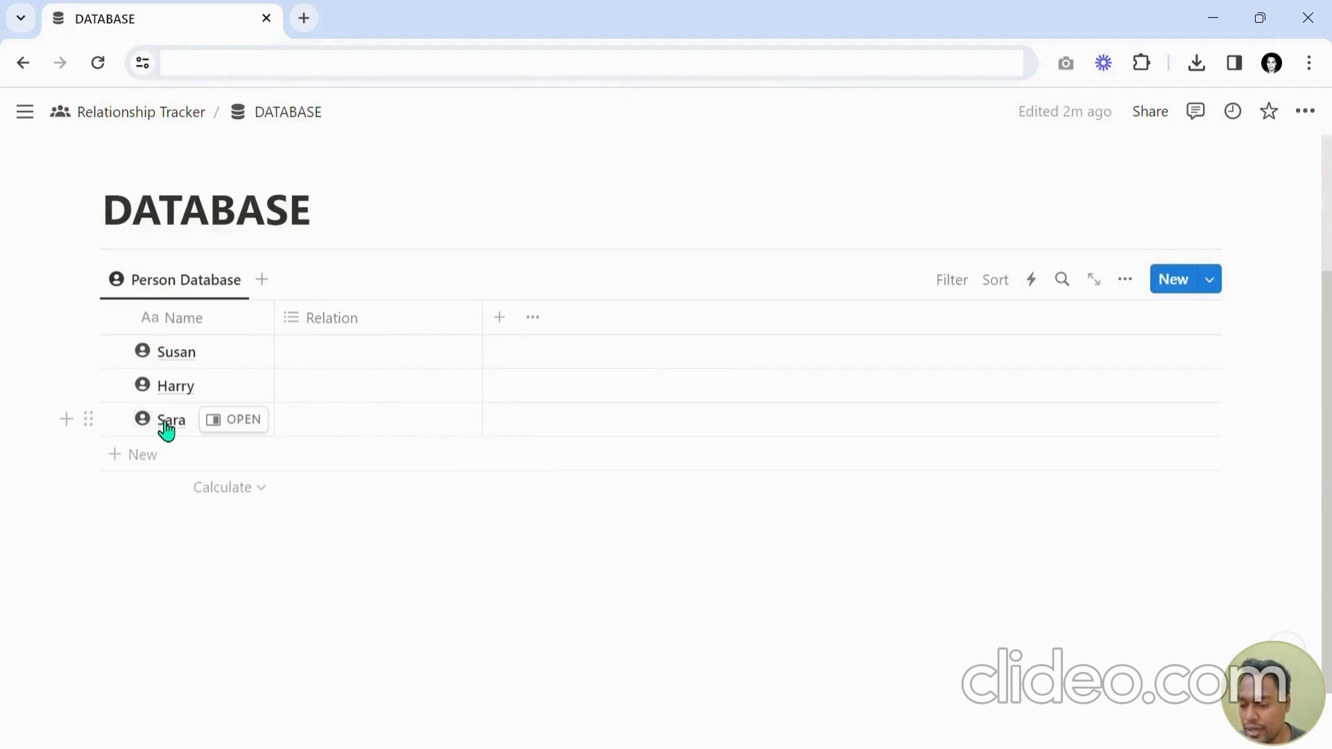
Set the Relation of the first person to a new Sister option and the second to a new Friend option.
left_click(338, 357)
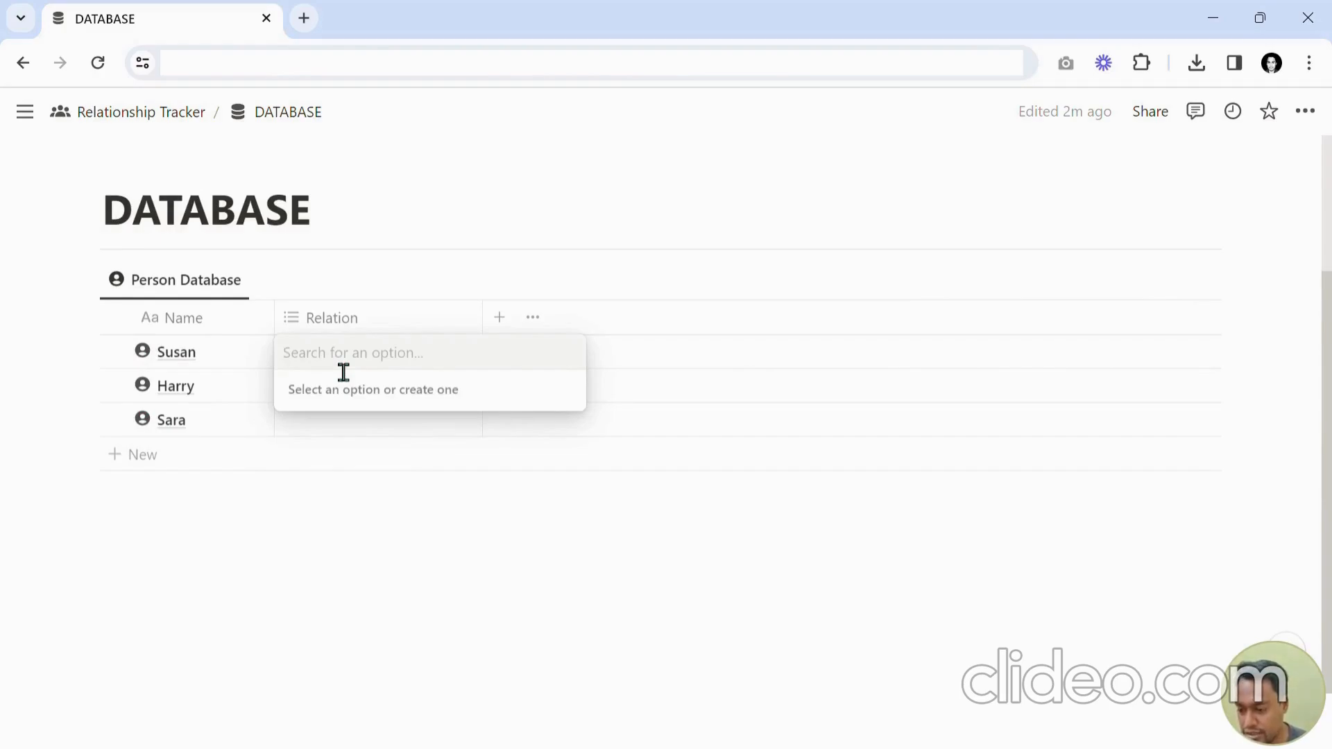
type("Sister")
key("Return")
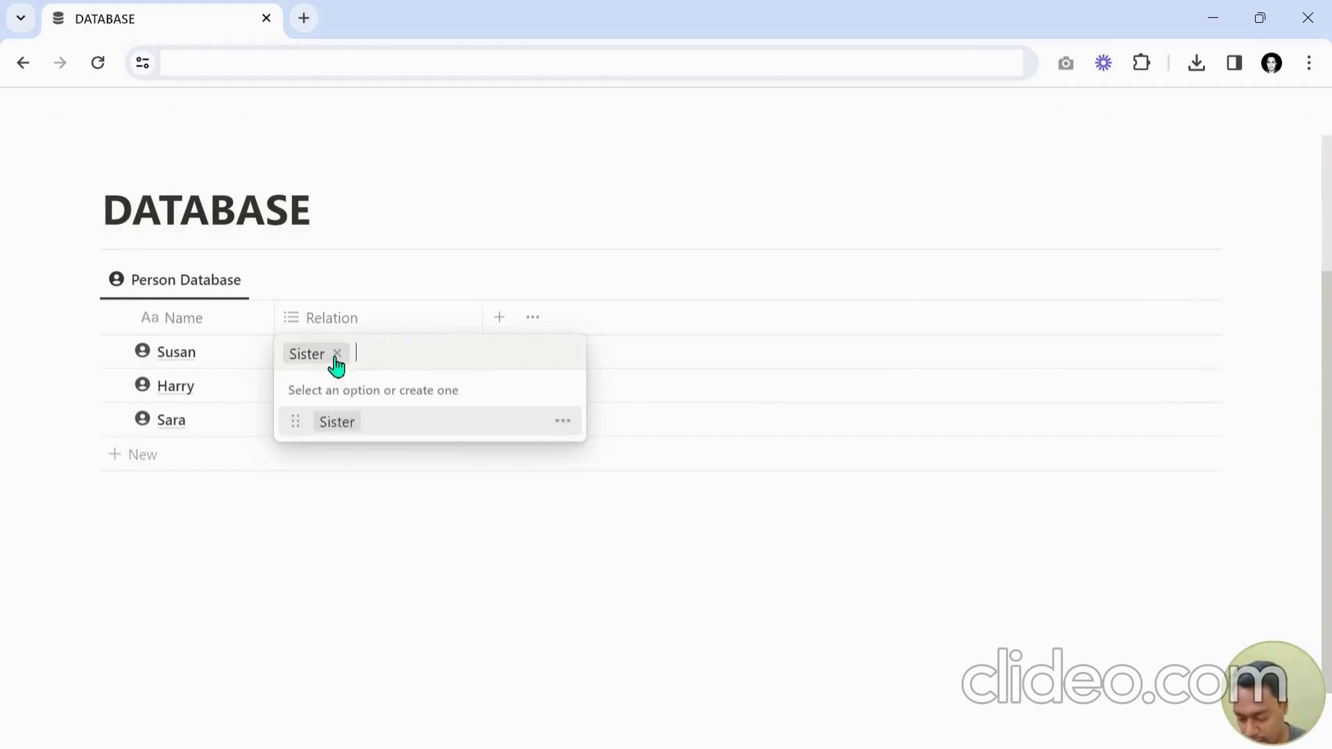
key("Escape")
left_click(330, 391)
type("F")
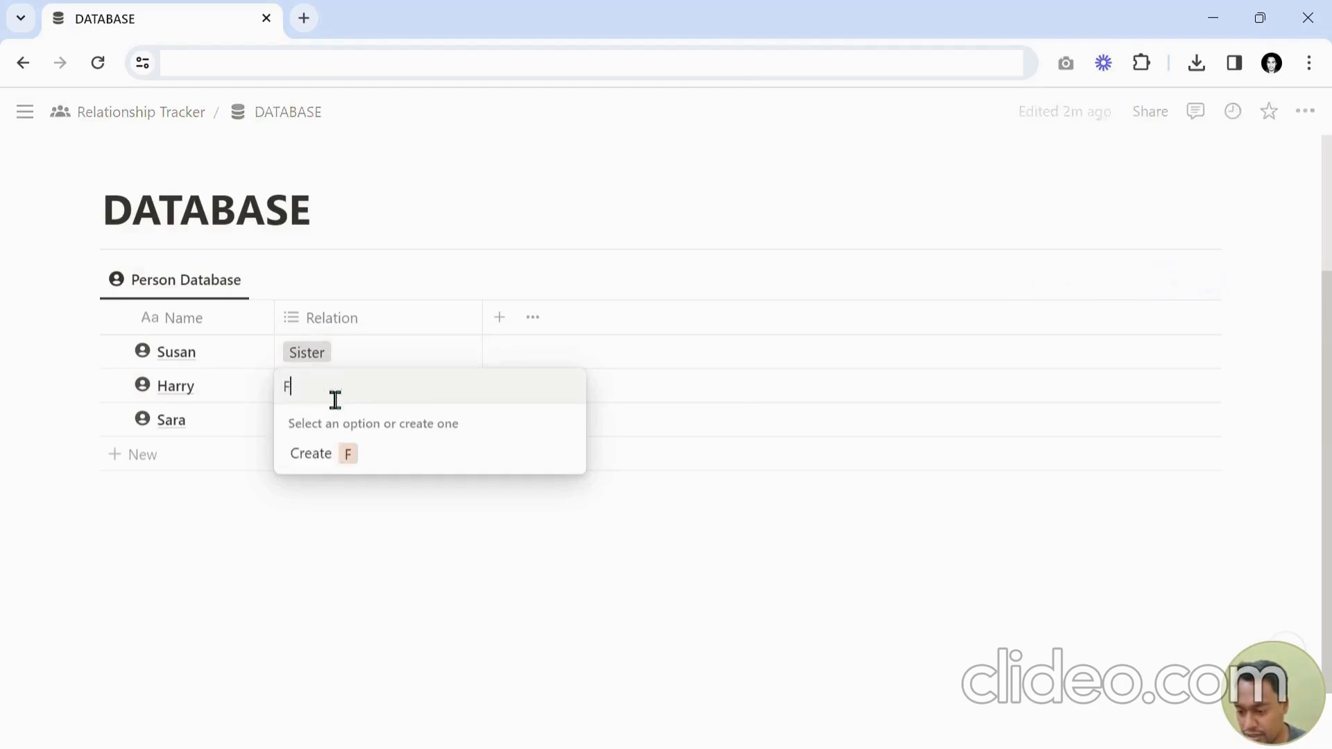
type("riend")
key("Return")
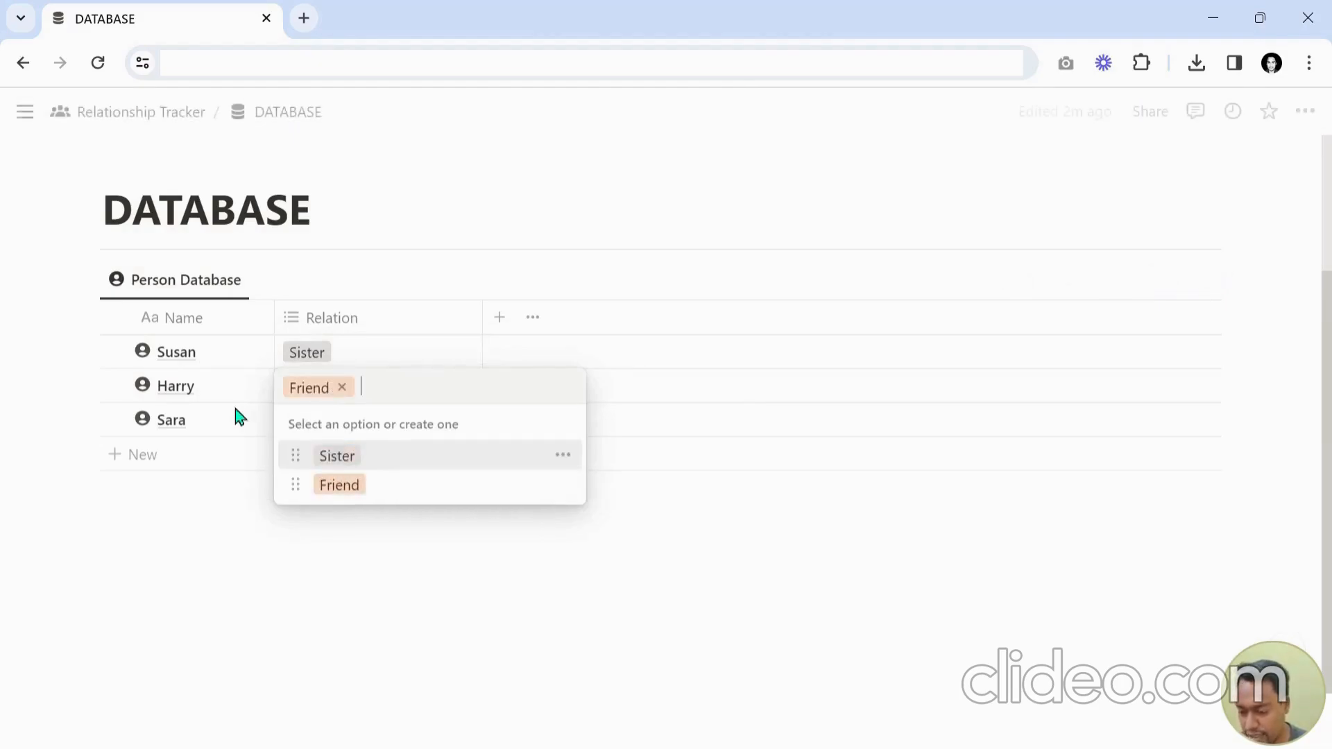
key("Escape")
Set the third person's Relation to a new Colleague option and narrow the Relation column.
left_click(340, 427)
type("Xoll")
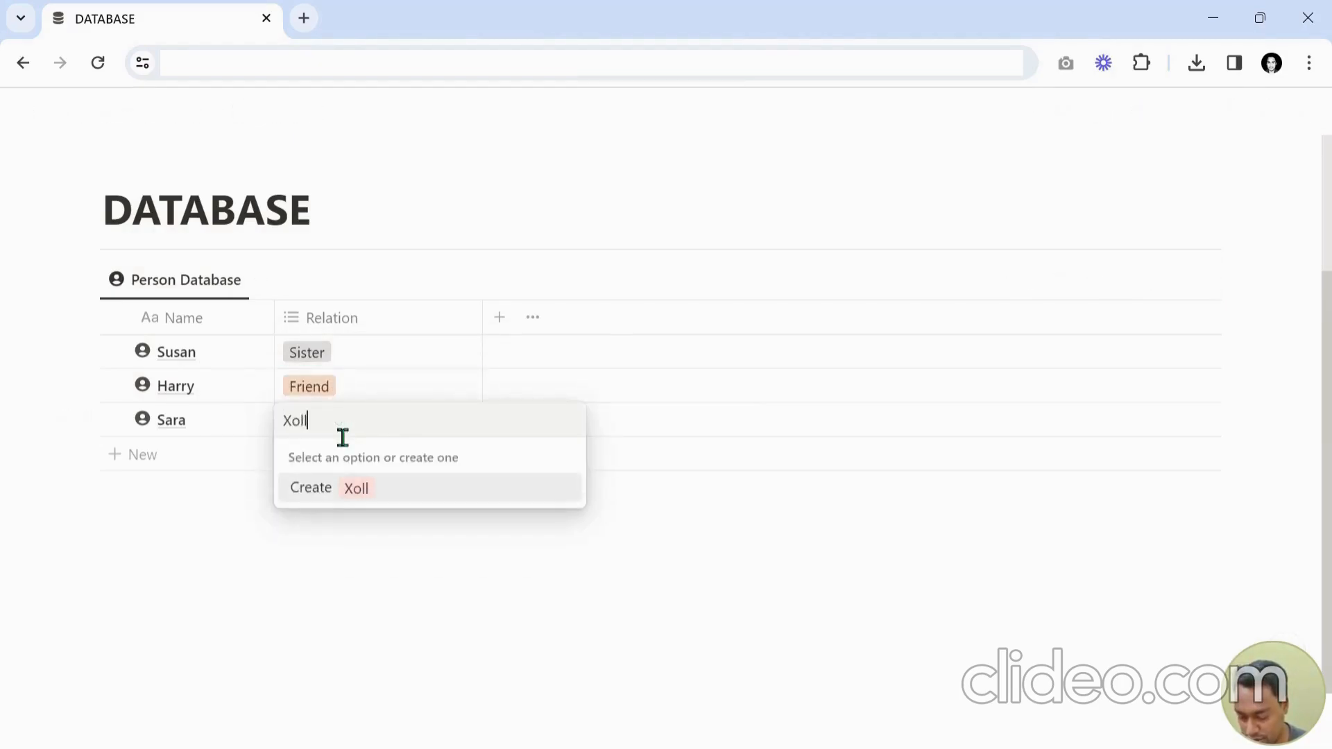
key("BackSpace")
key("BackSpace")
key("BackSpace")
type("X")
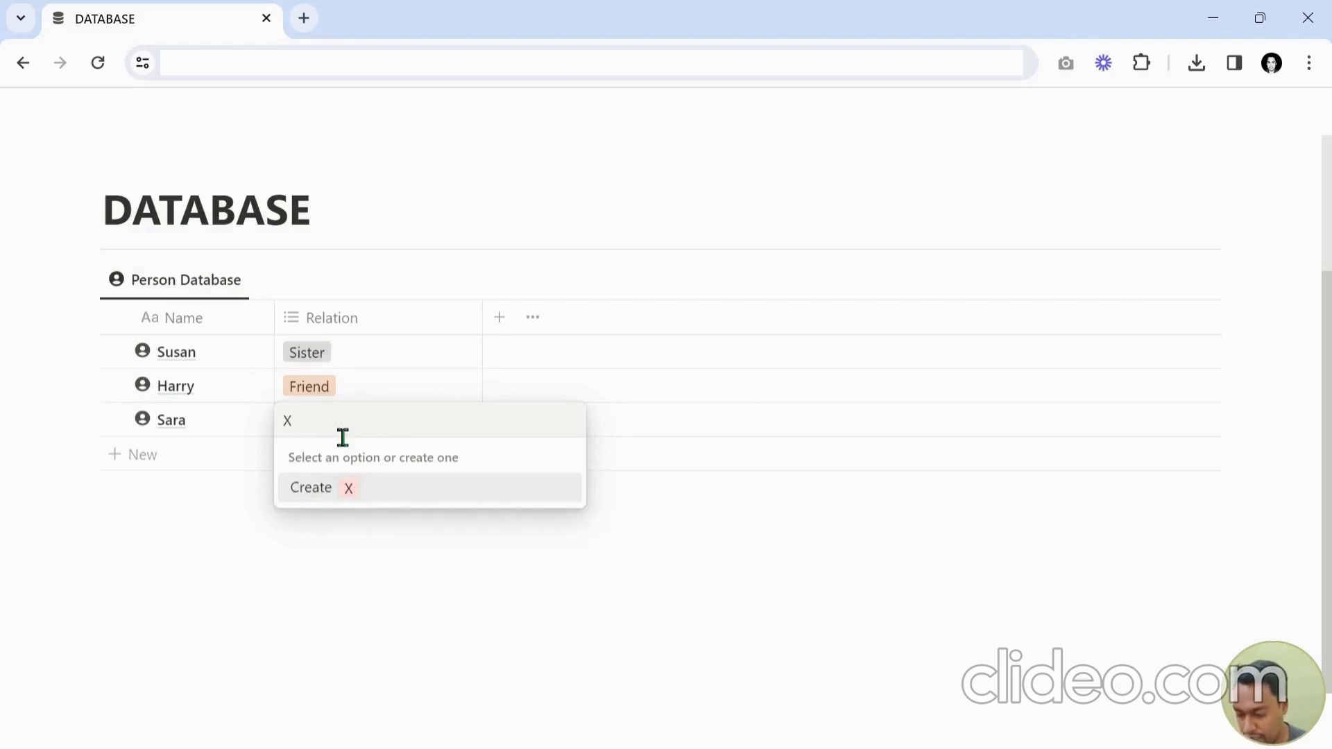
key("BackSpace")
type("X")
key("BackSpace")
type("Colleague")
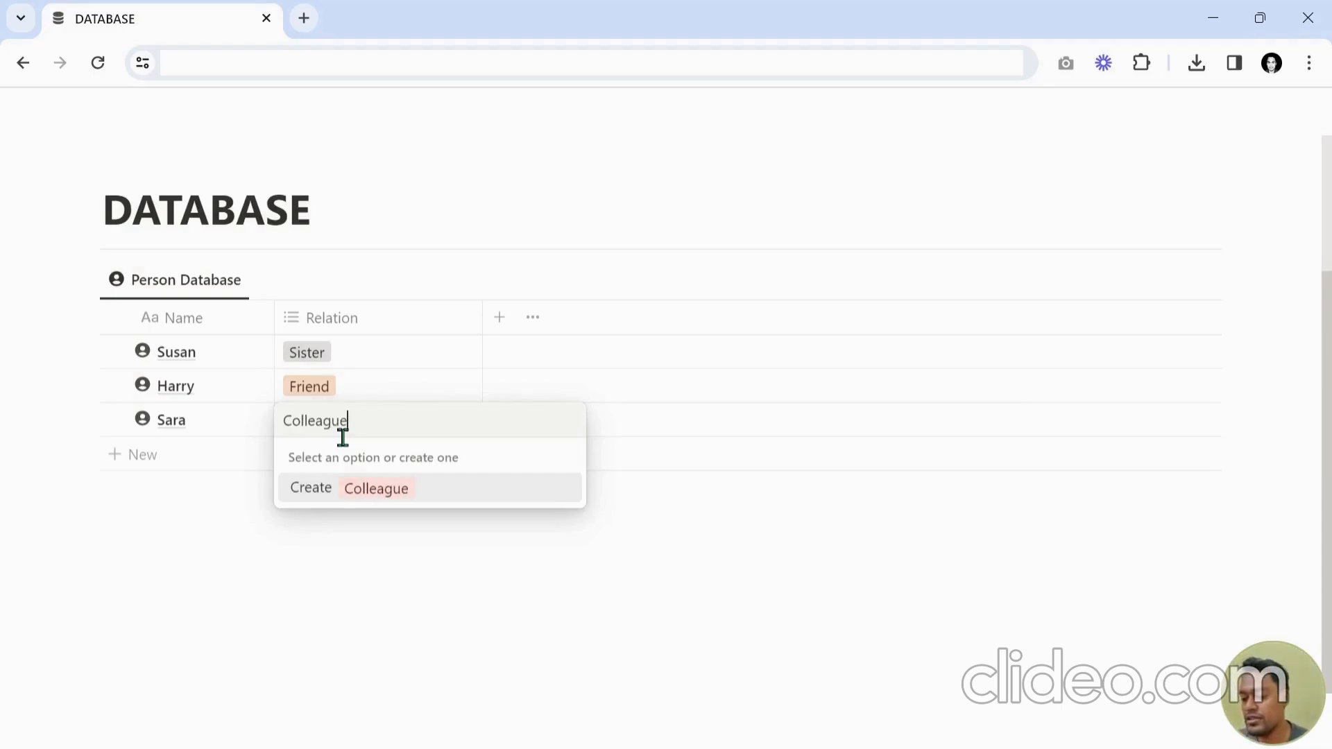
key("Return")
key("Escape")
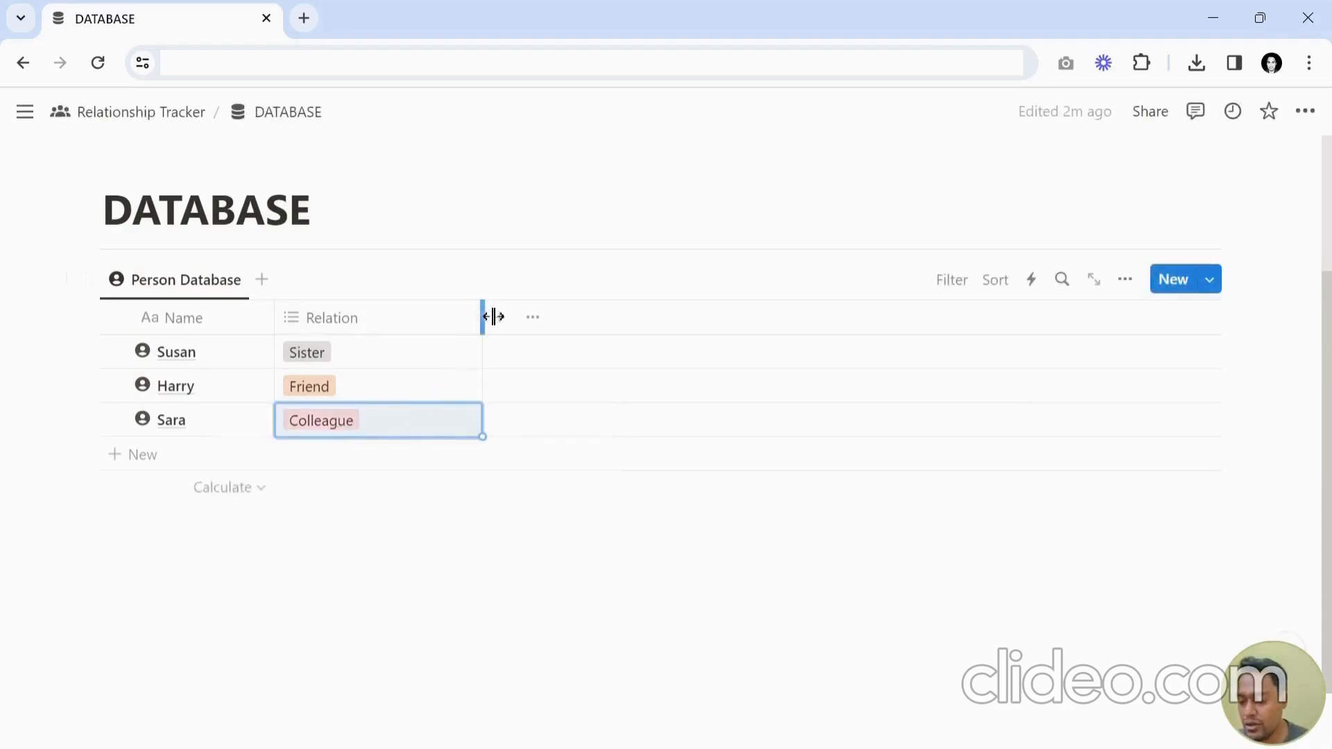
left_click_drag(493, 316, 416, 316)
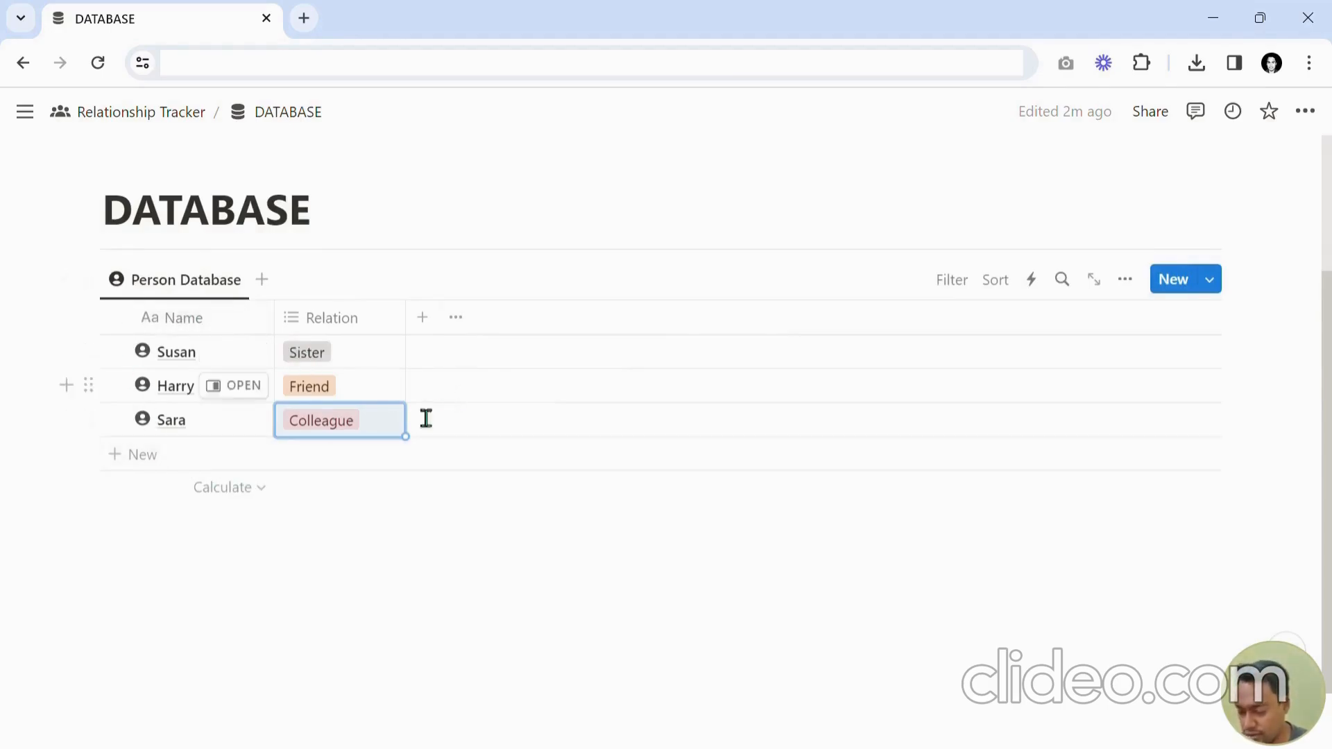
Insert a second inline database below the Person Database.
left_click(235, 554)
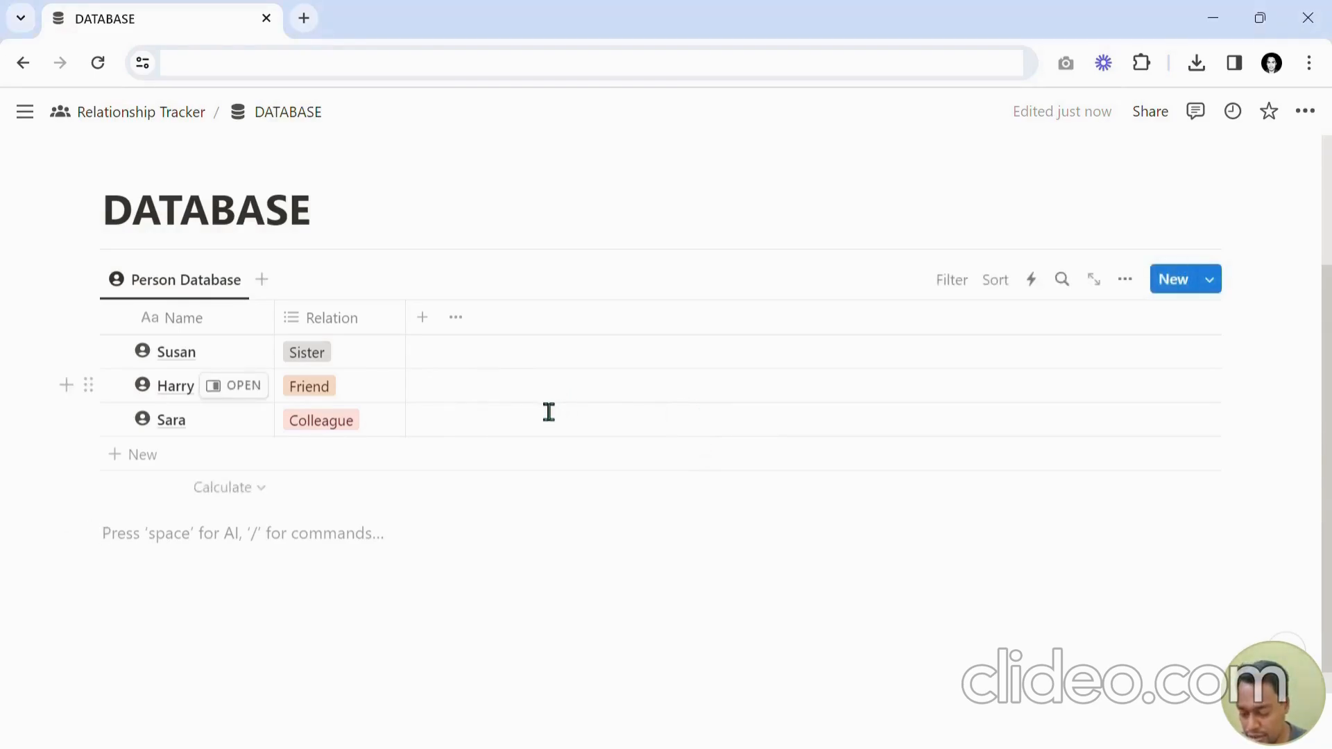
type("/database")
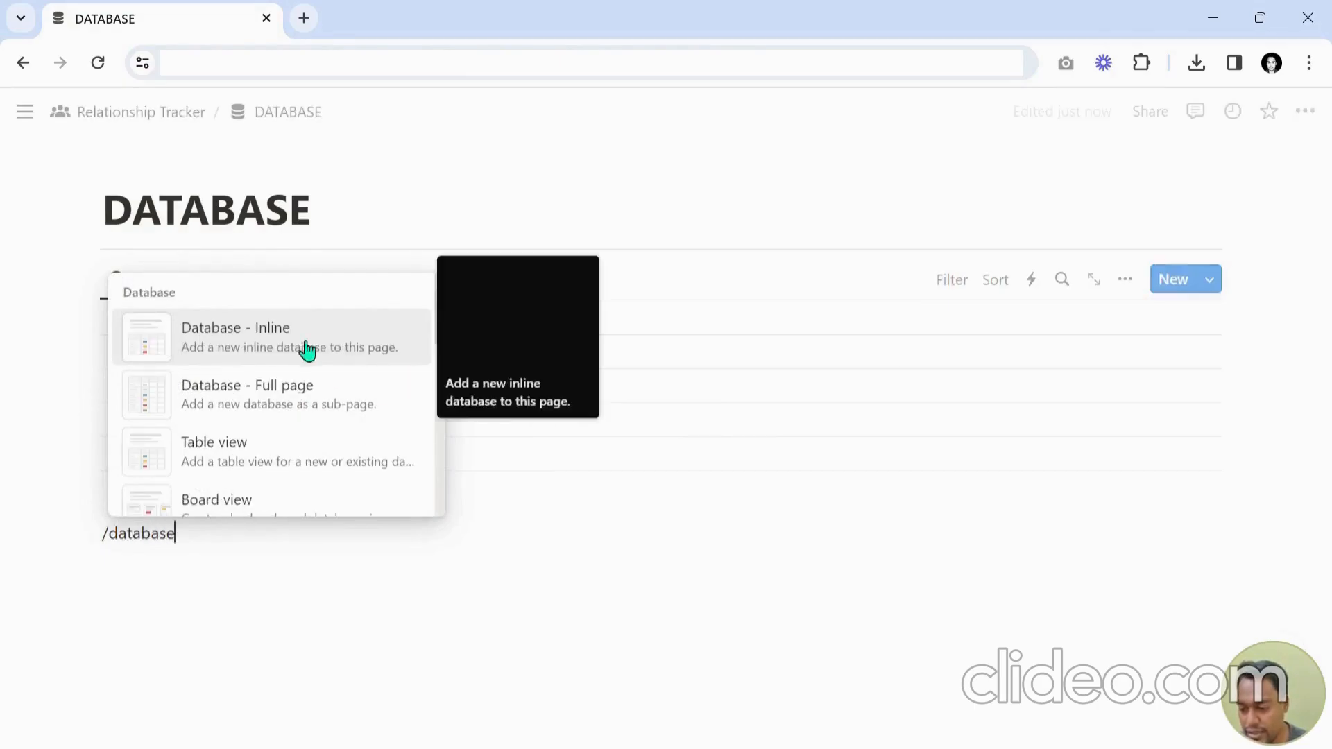
left_click(256, 342)
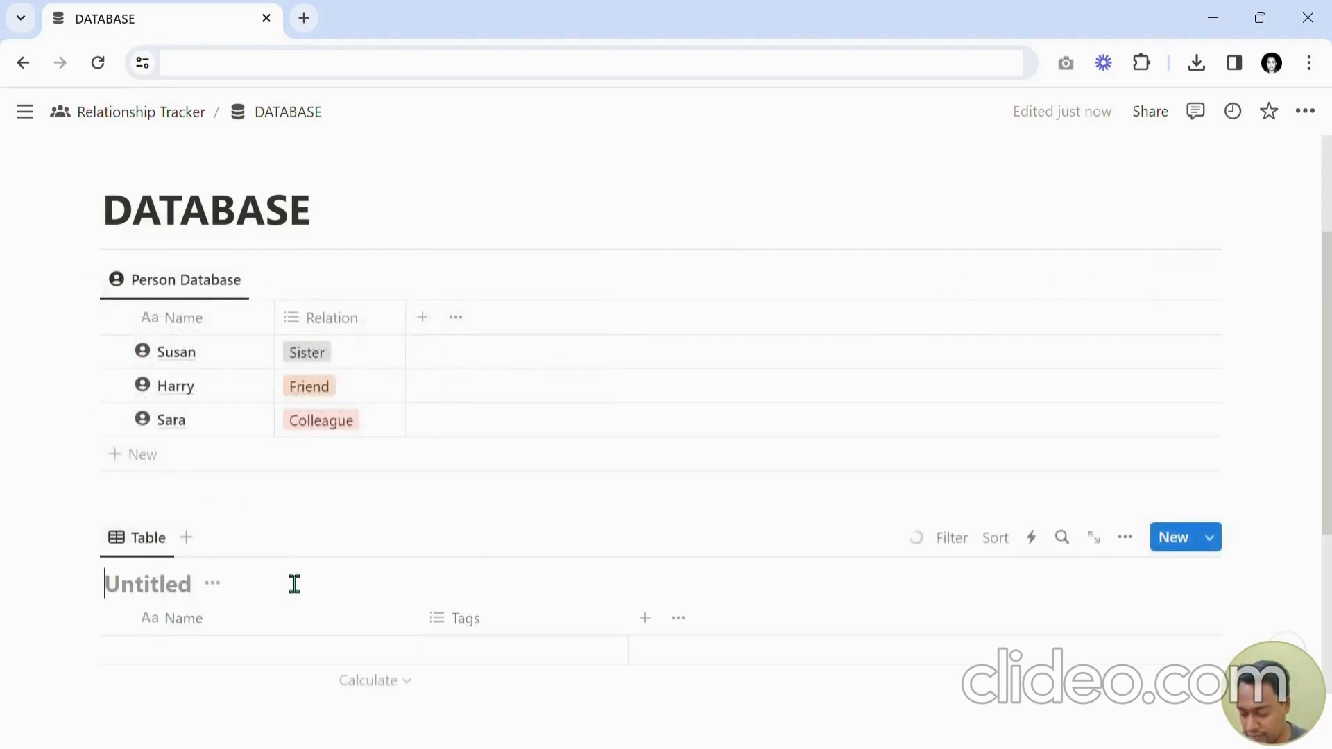
Title the new inline database DB_EventsDatabase_New.
type("DB")
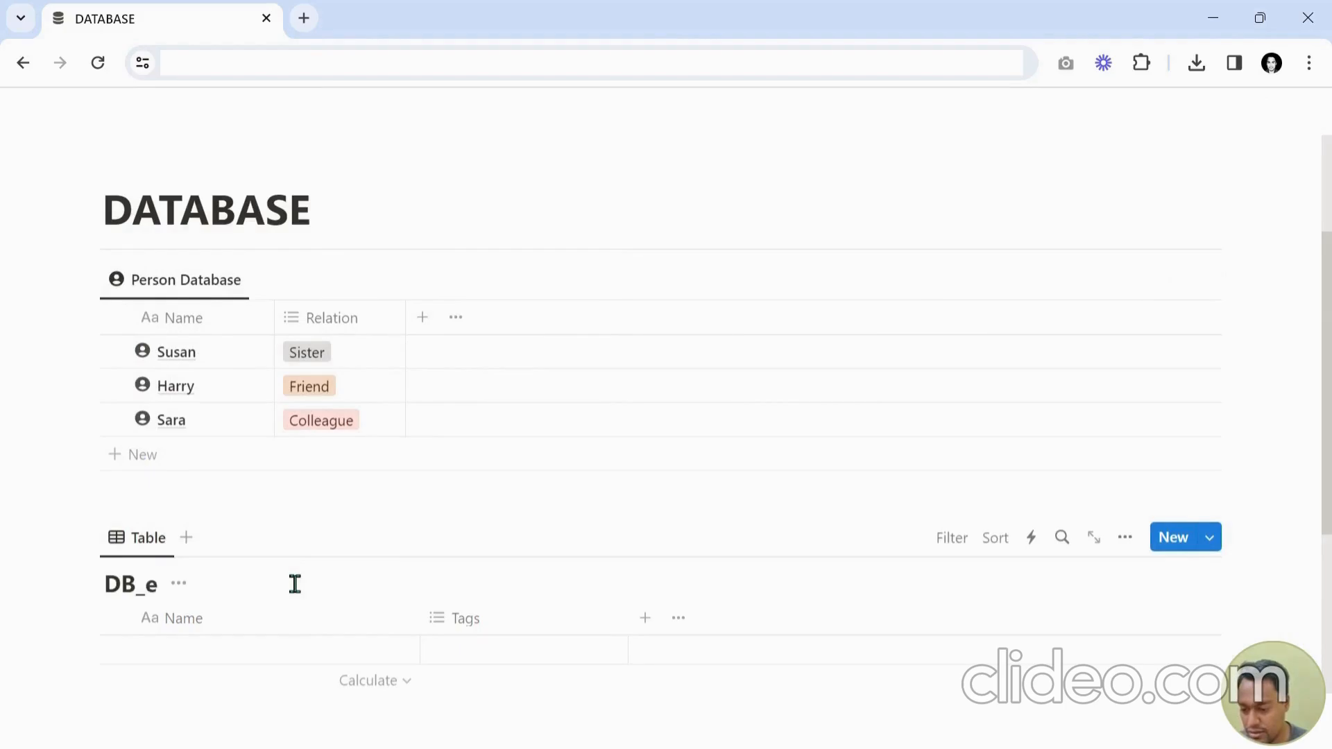
type("_Events")
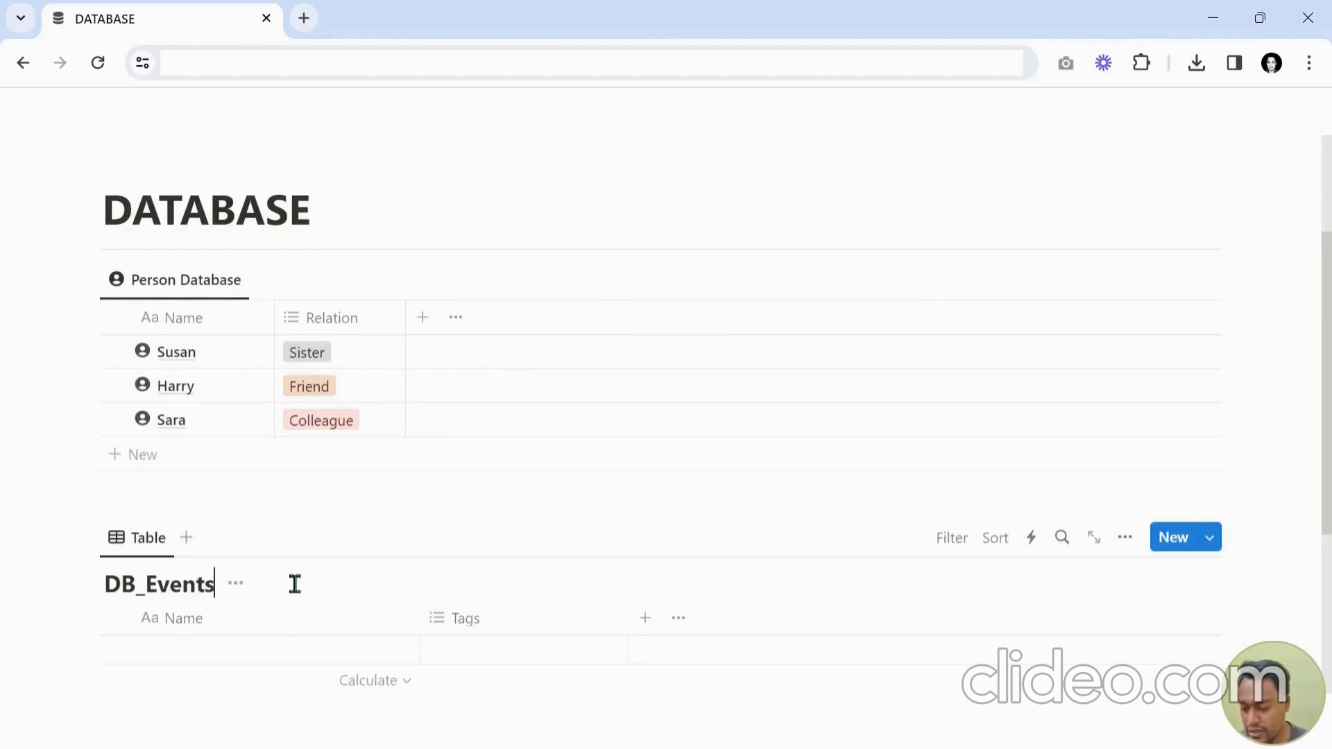
type("Database_New")
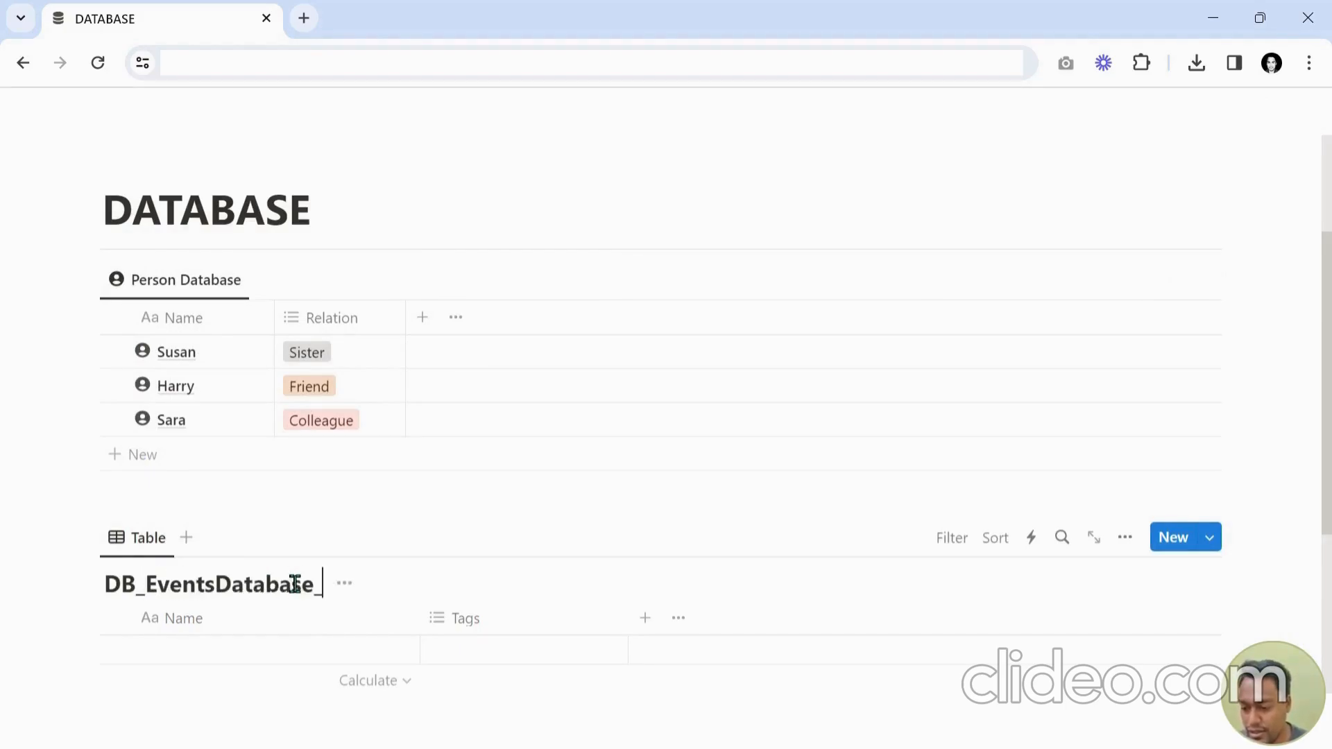
Rename the new database's table view to Events Details.
left_click(149, 539)
left_click(184, 360)
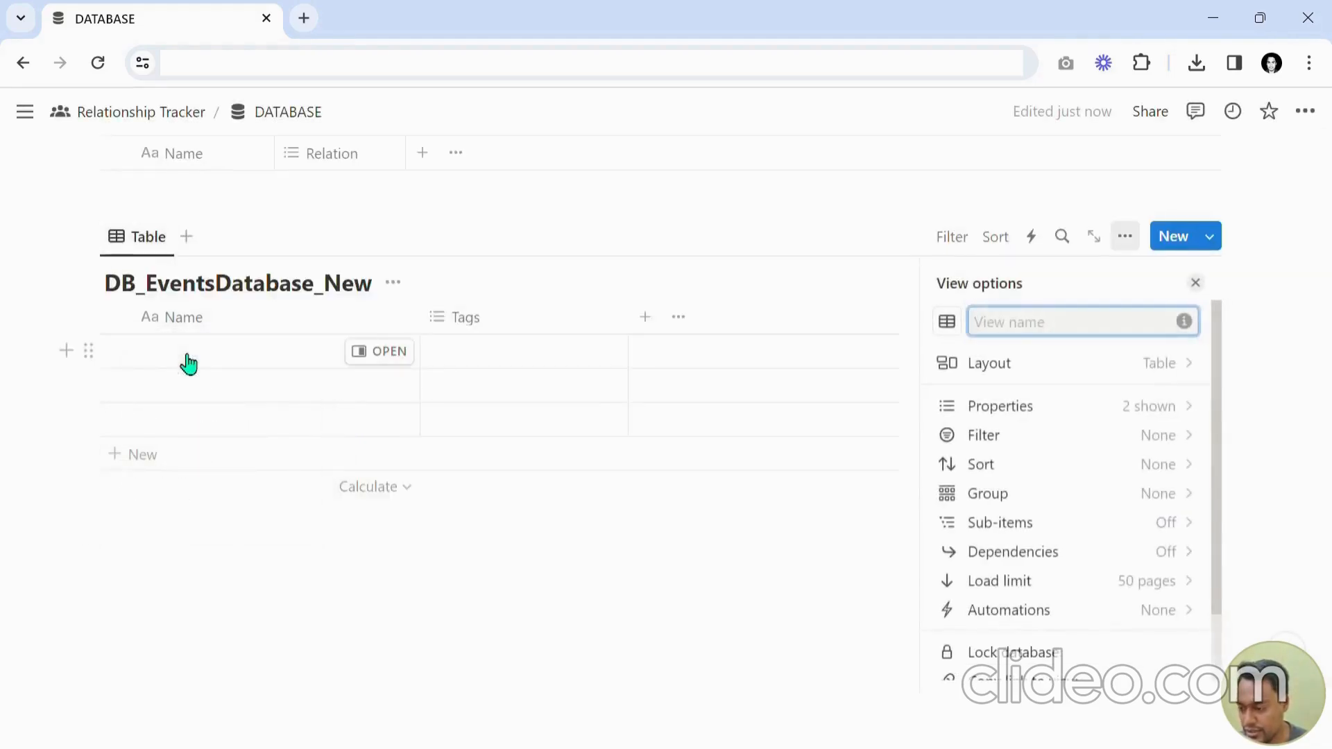
type("Events D")
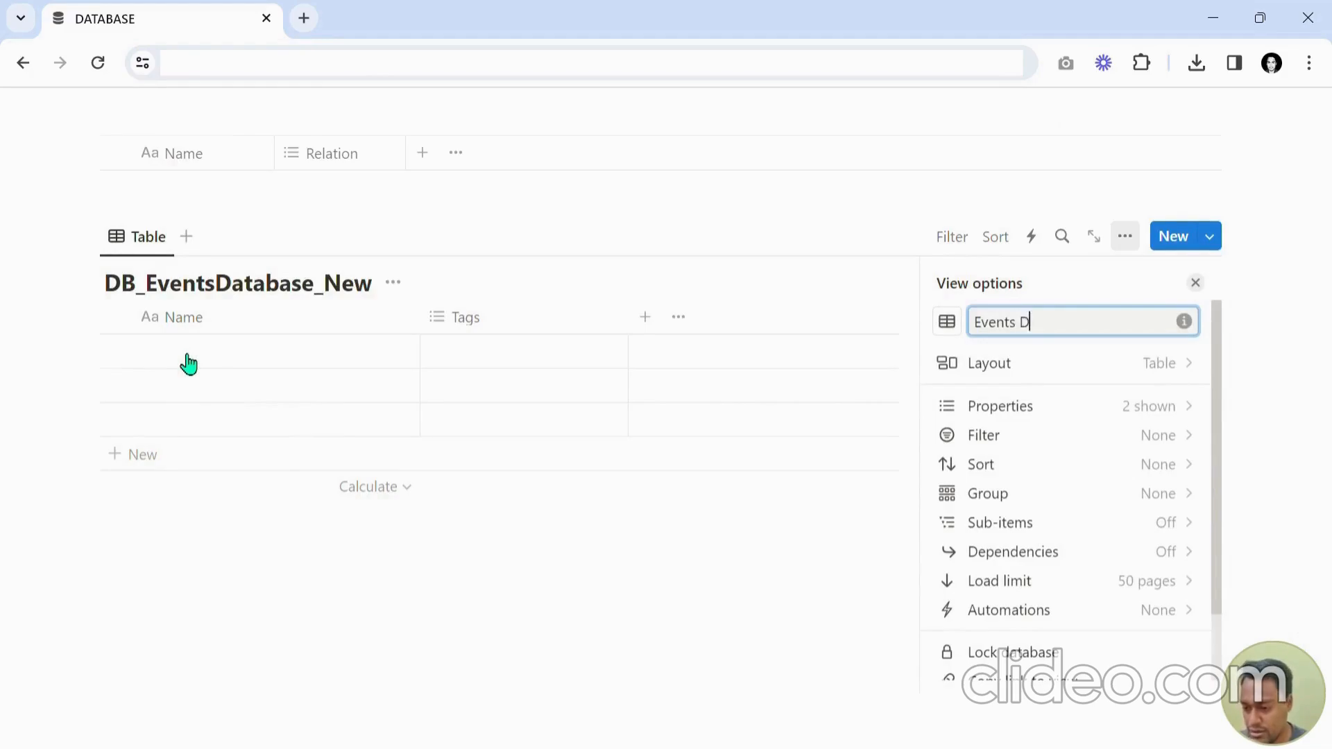
type("etails")
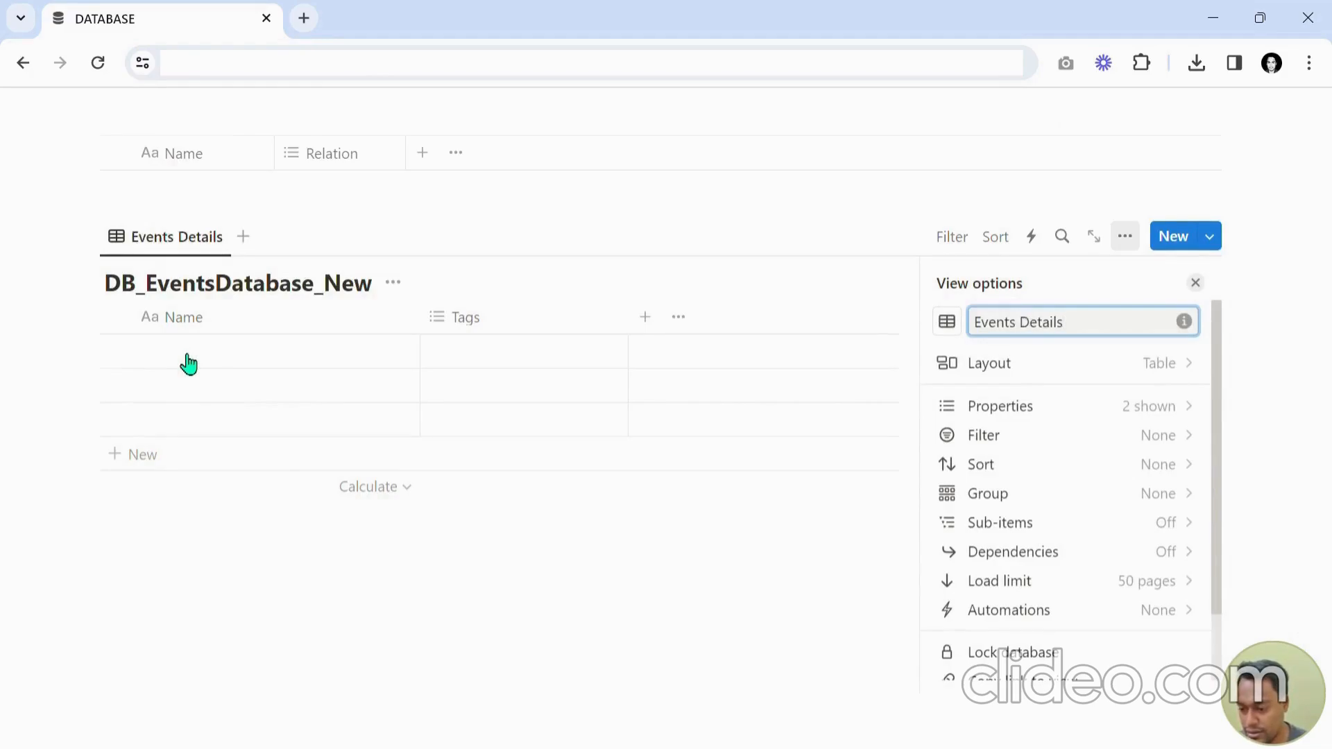
left_click(394, 284)
left_click(392, 389)
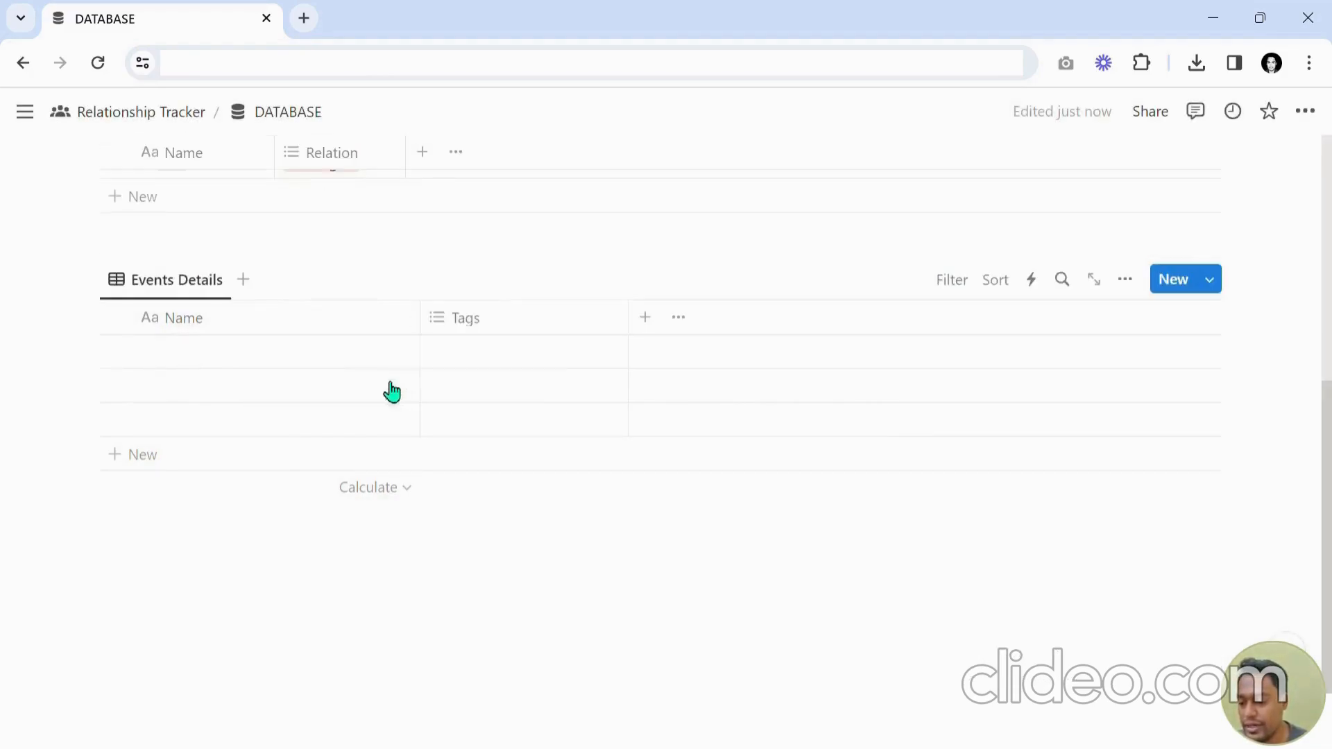
Rename the events table's Name property to Event Name.
scroll(343, 318, "up", 3)
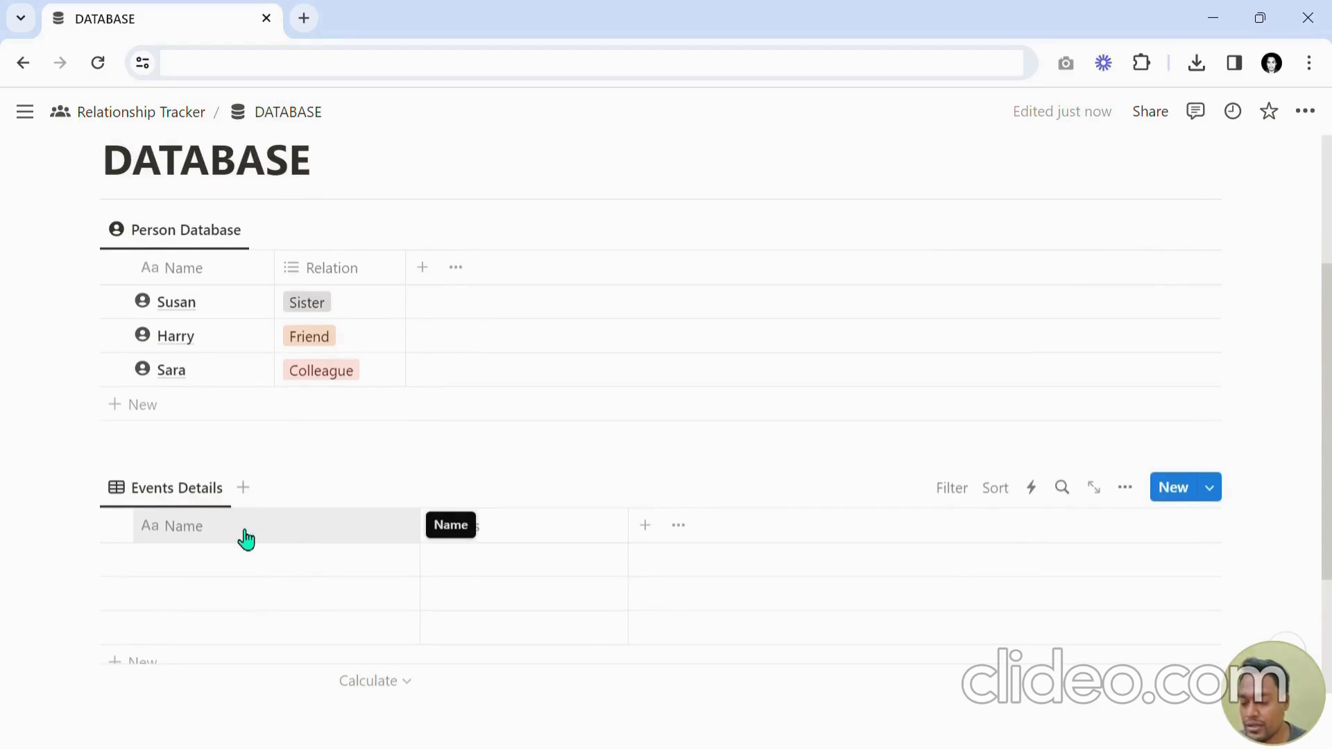
scroll(243, 540, "down", 2)
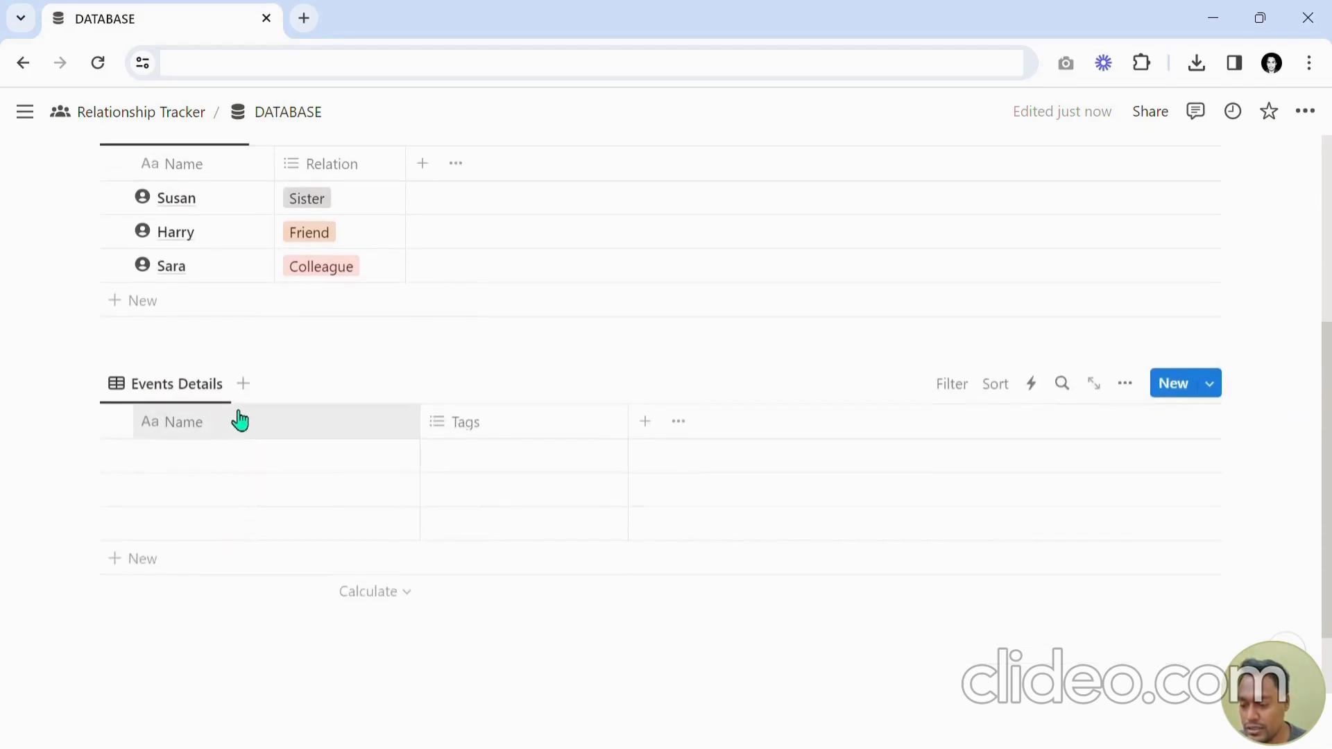
left_click(215, 425)
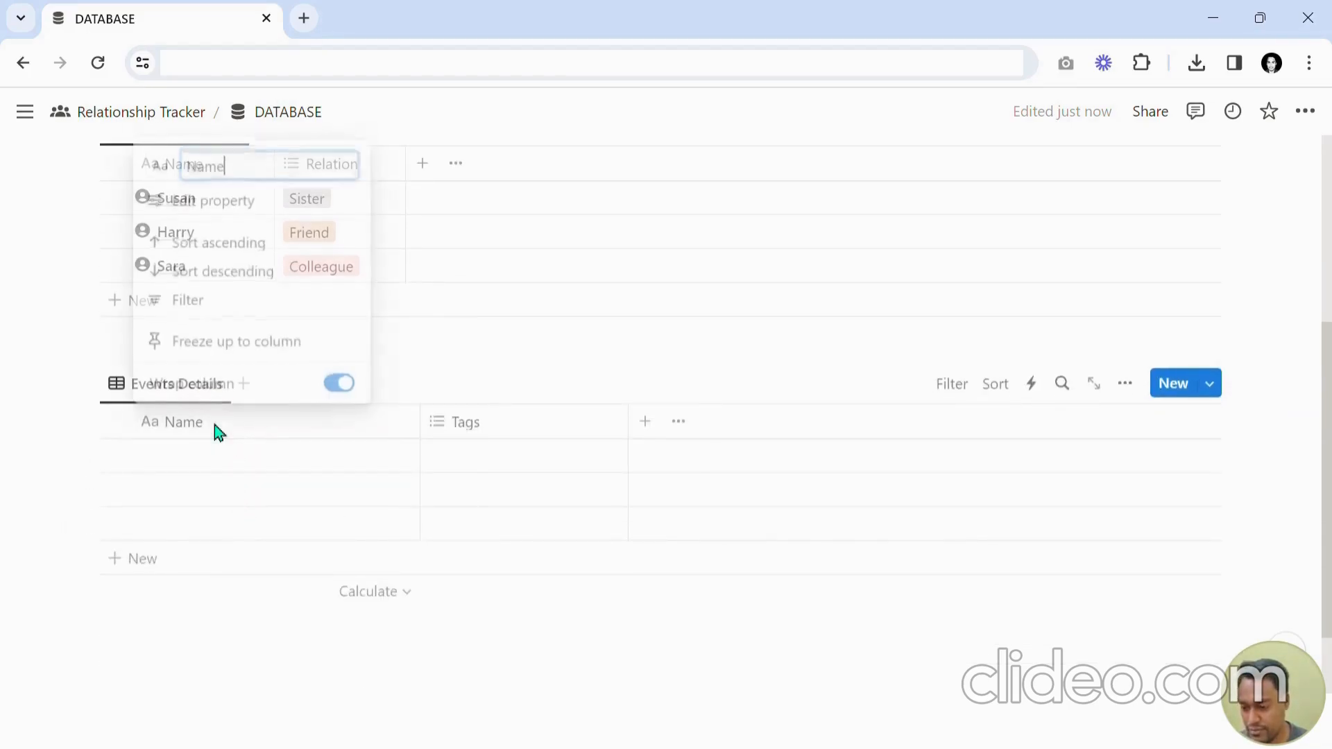
type("Wv")
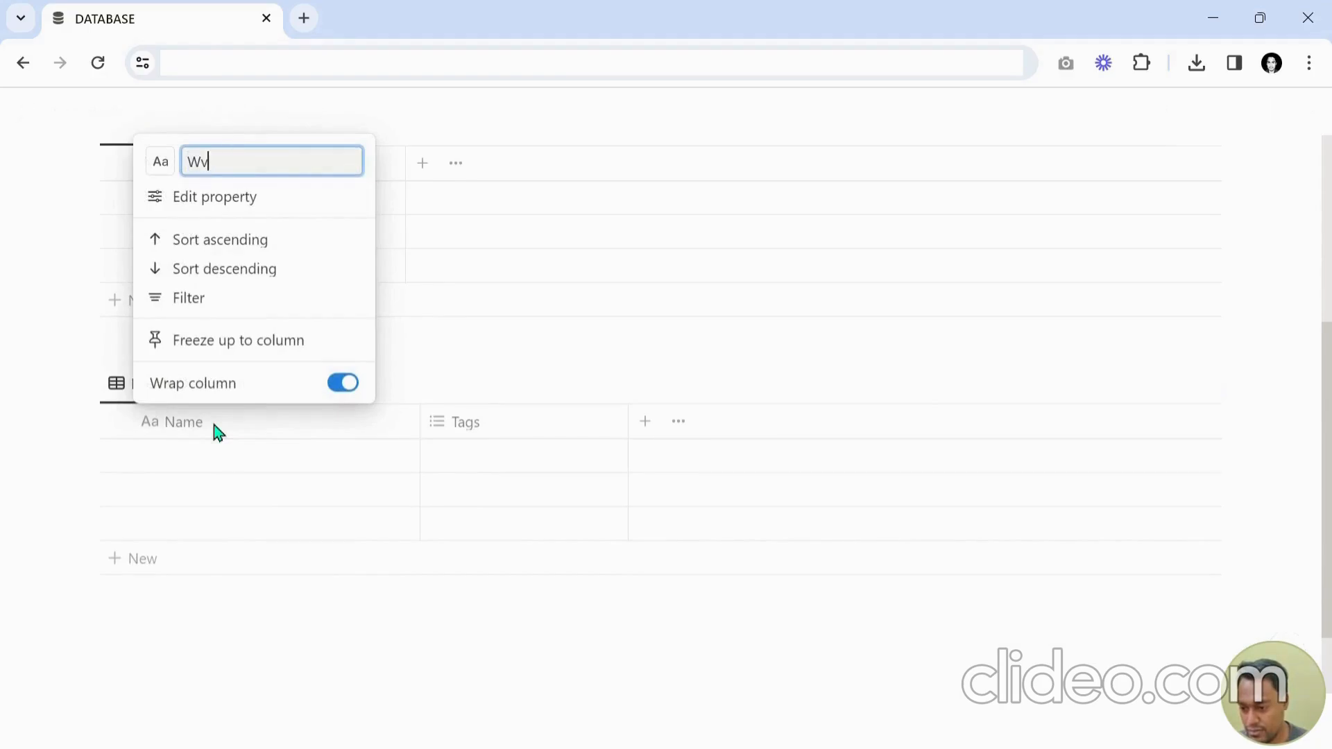
key("BackSpace")
key("BackSpace")
type("Event Name")
key("Return")
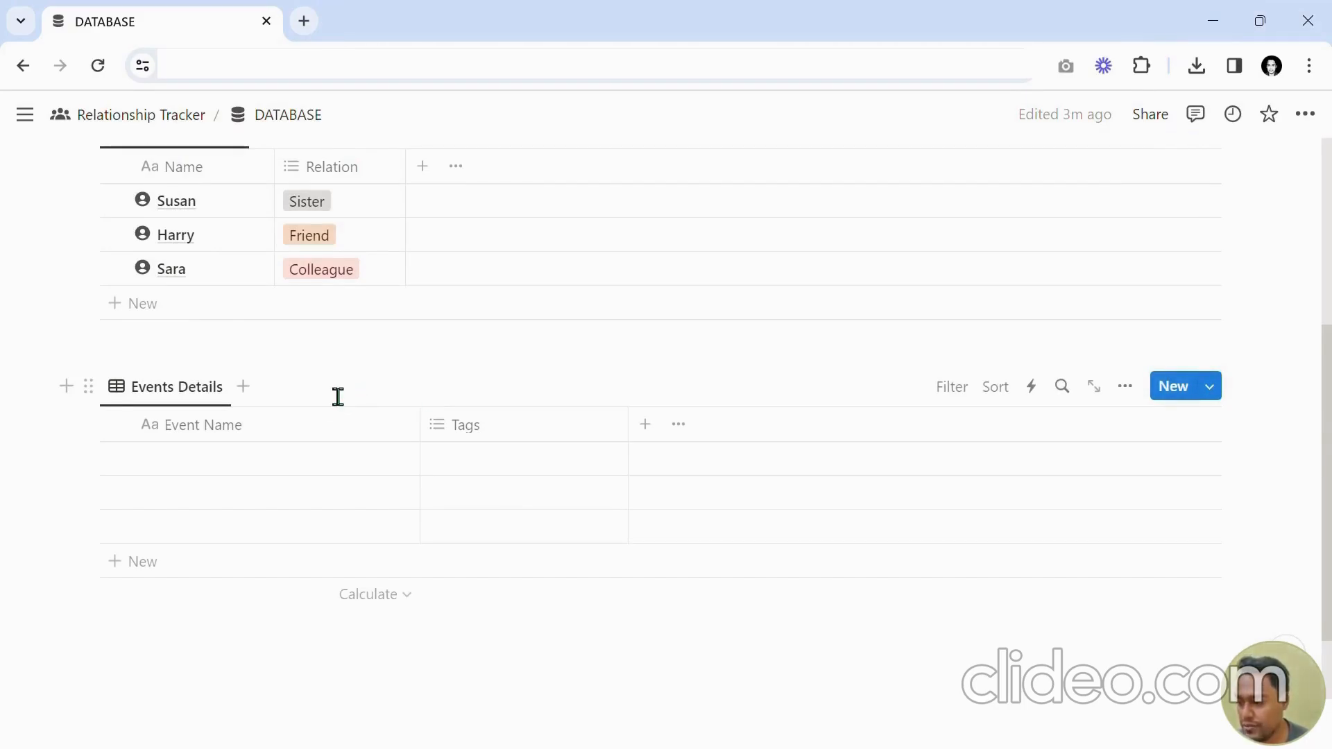
Enter three events: Susan' Birthday, Harry's Marriage and Sara's Graduation.
scroll(338, 396, "up", 2)
scroll(213, 437, "down", 2)
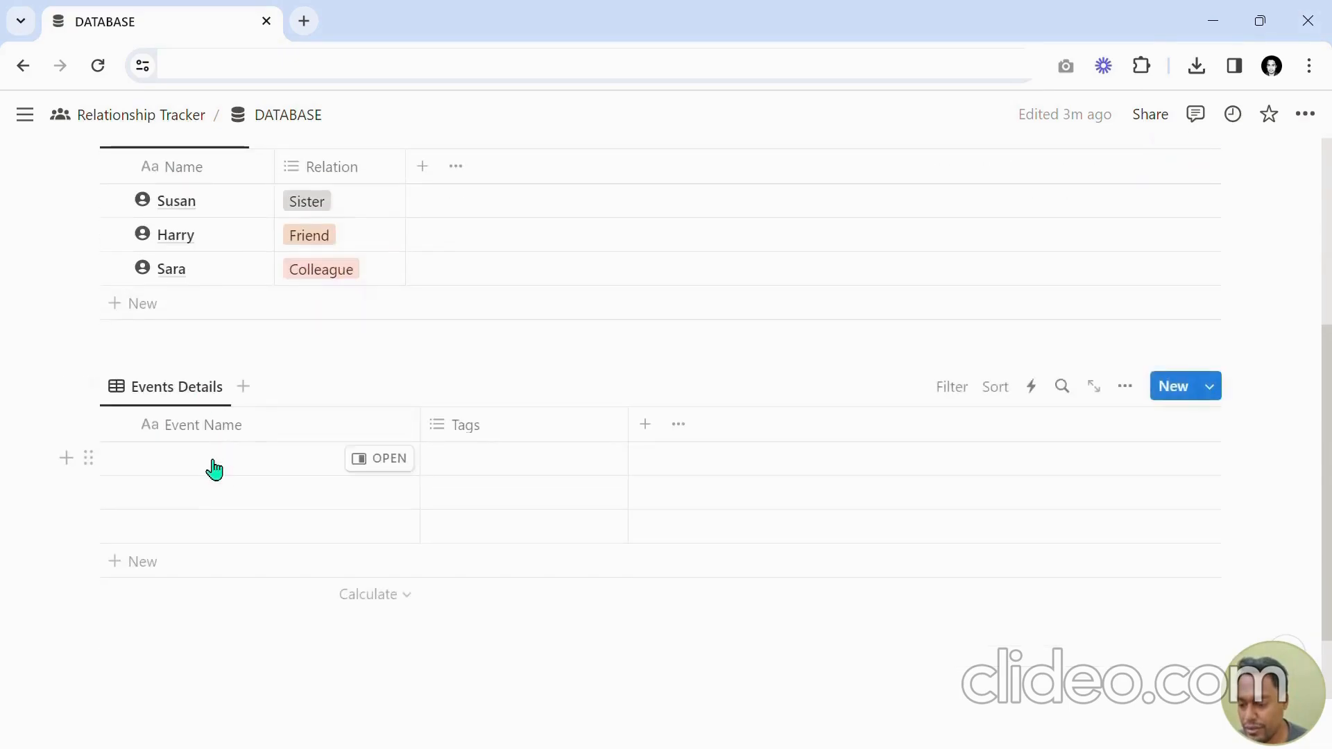
left_click(213, 466)
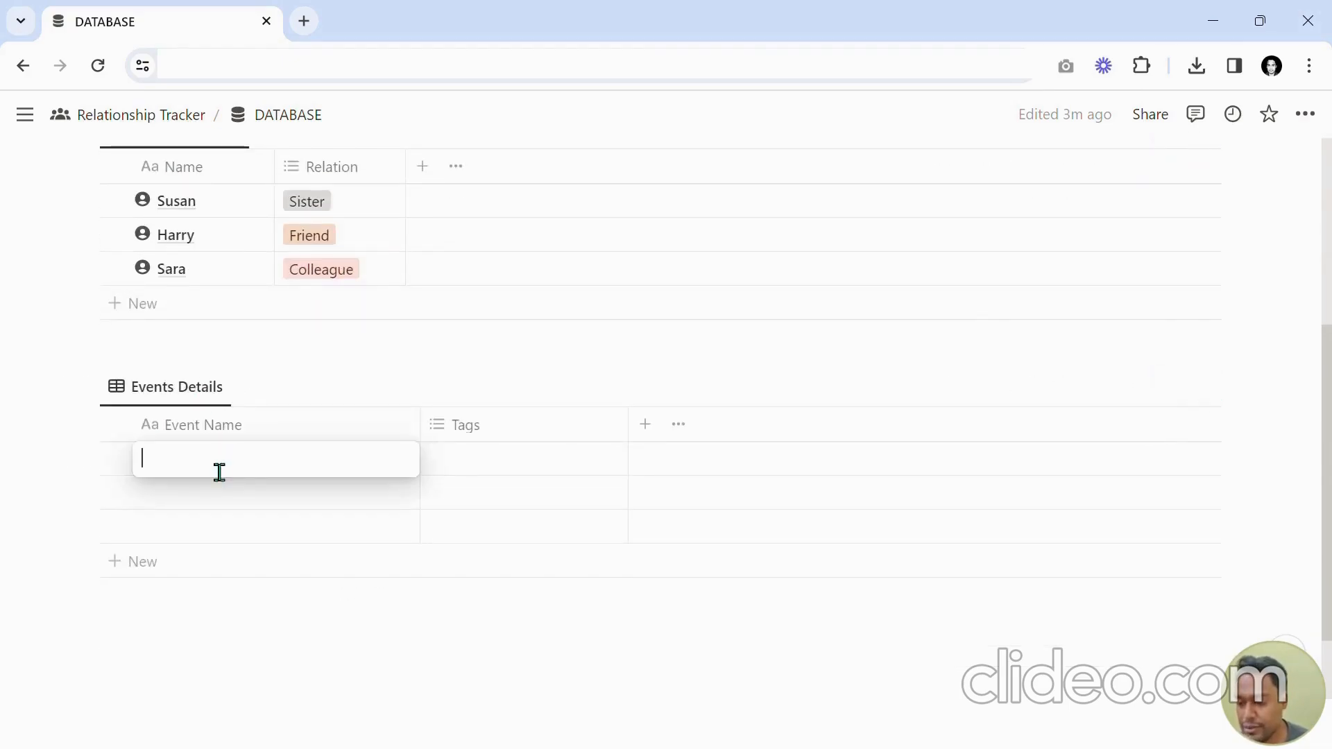
type("Susan' Birtday")
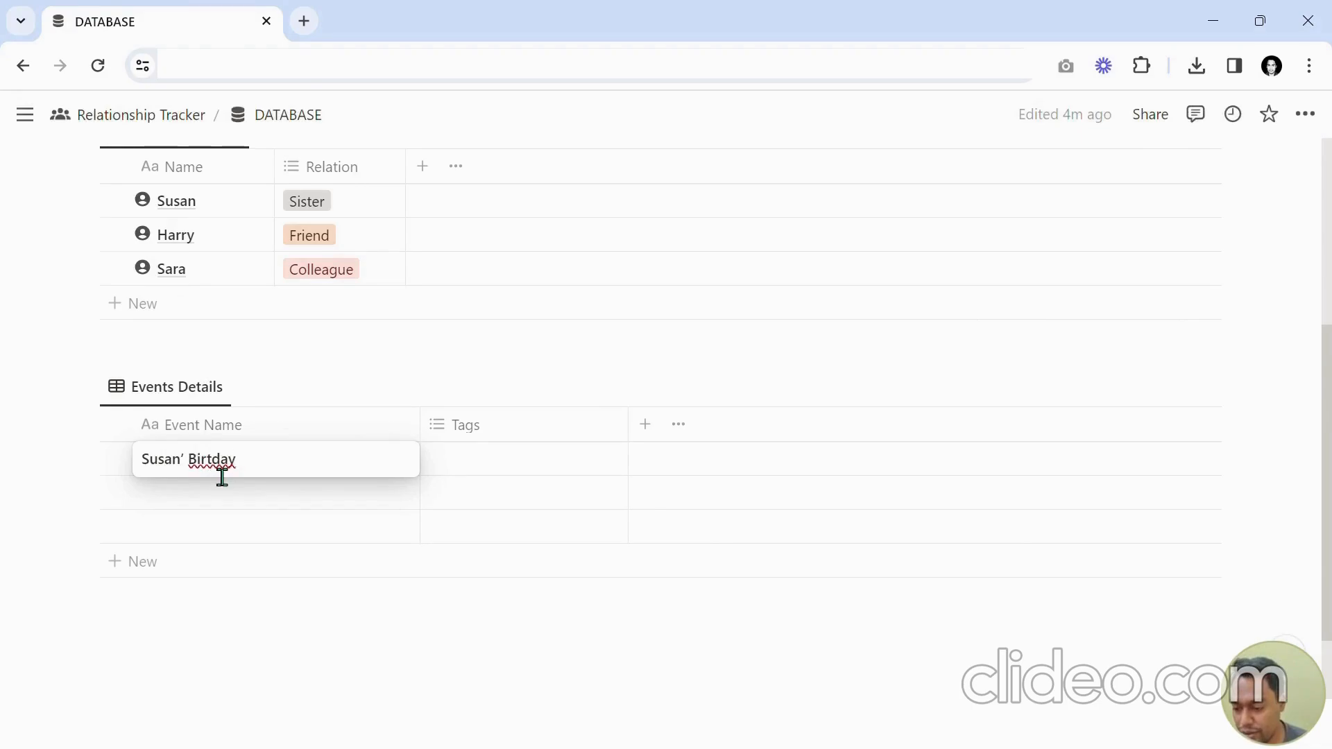
key("shift+Right")
type("hd")
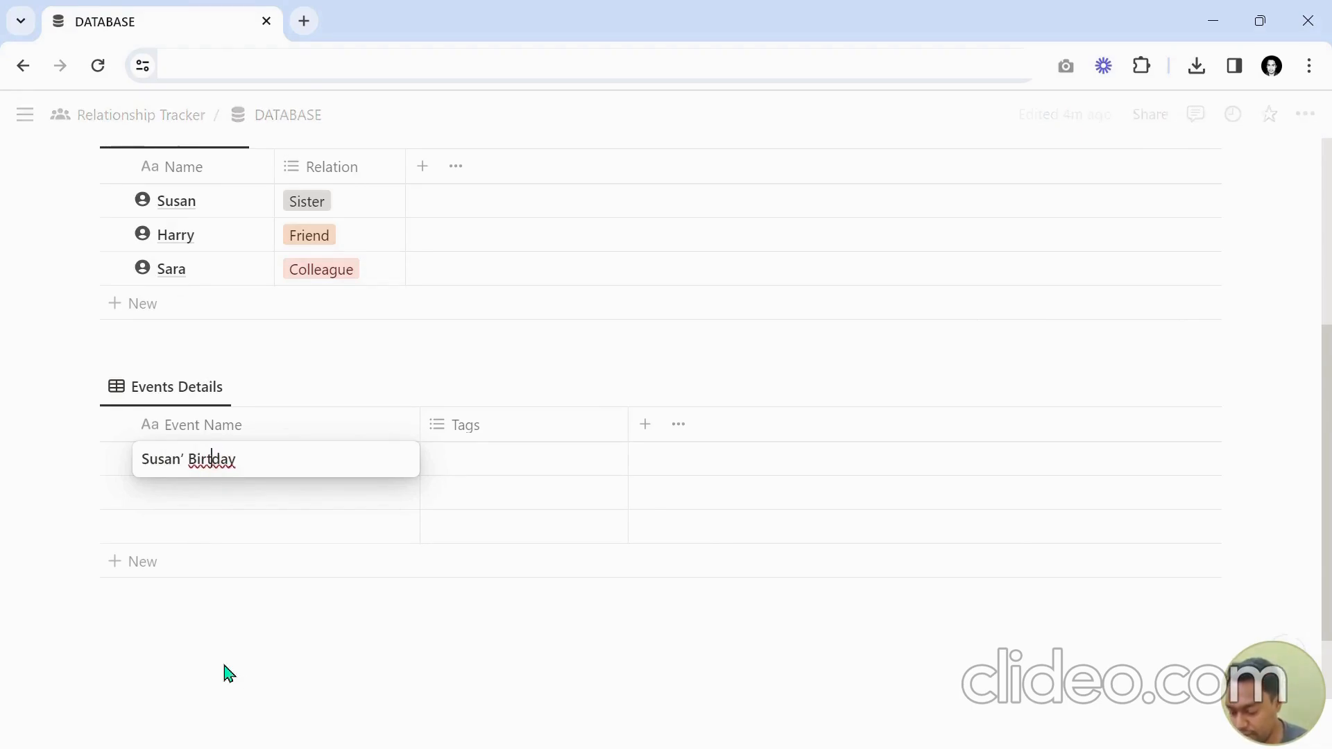
key("Return")
type("Harry’s Marriage")
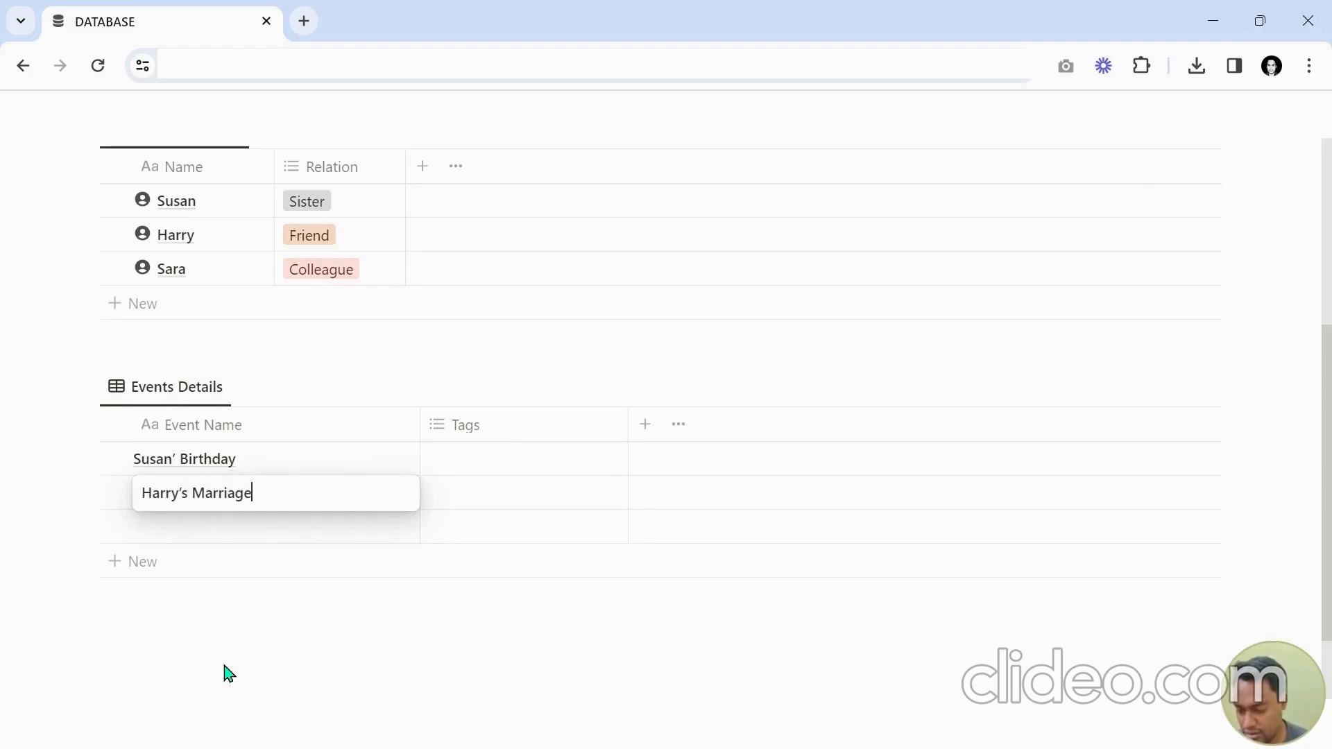
key("Return")
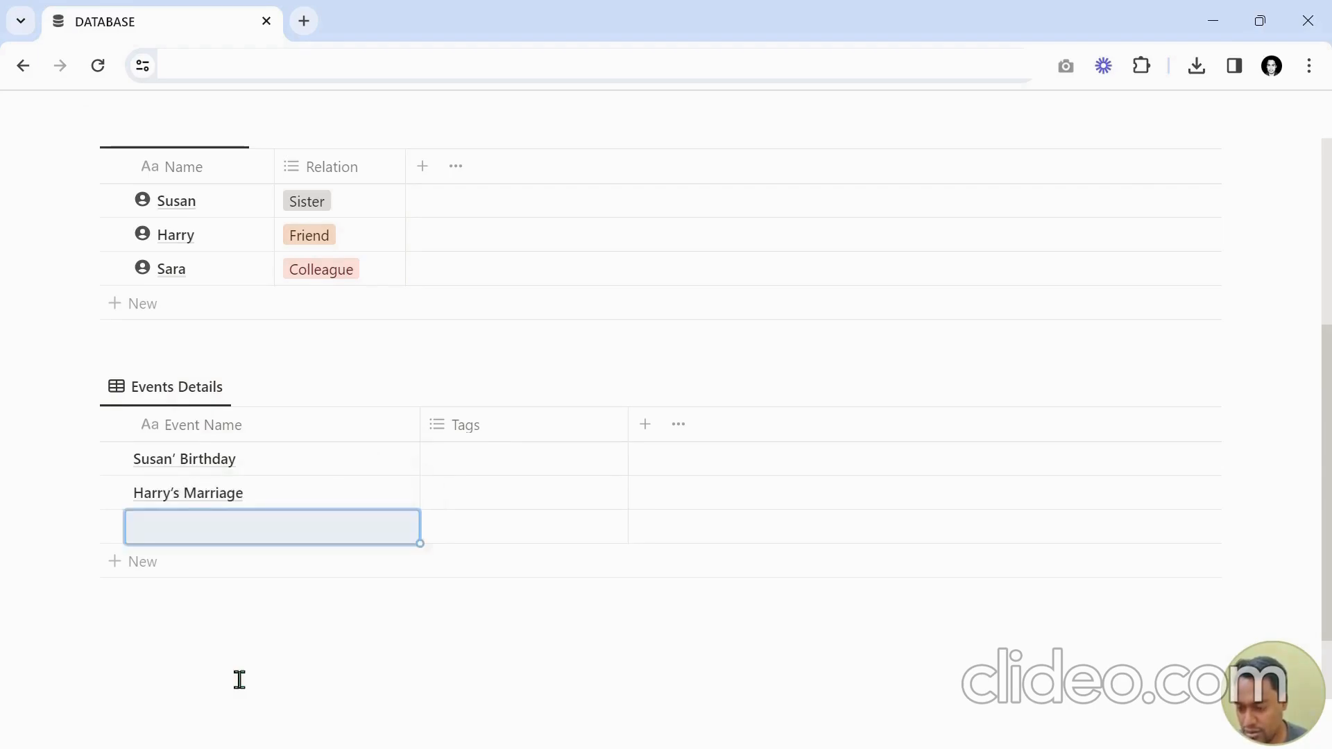
type("Sara’s Graduation")
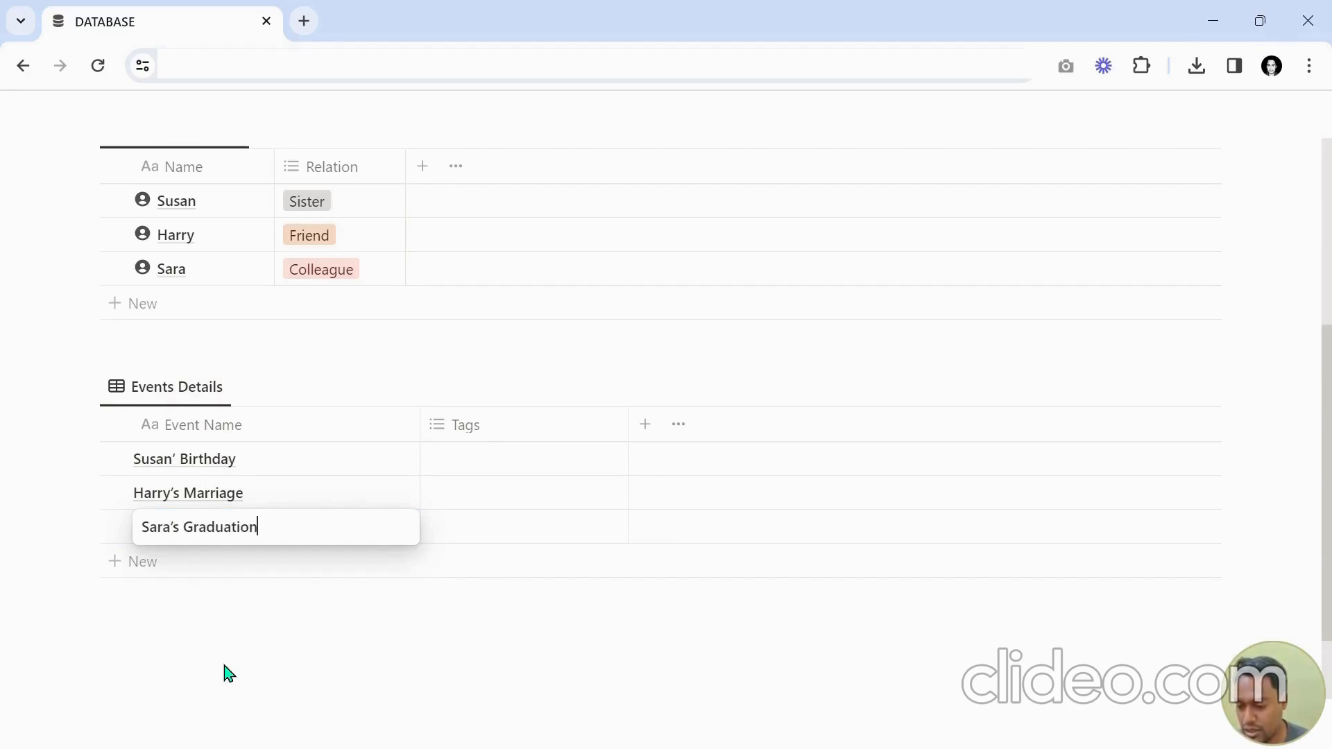
key("Return")
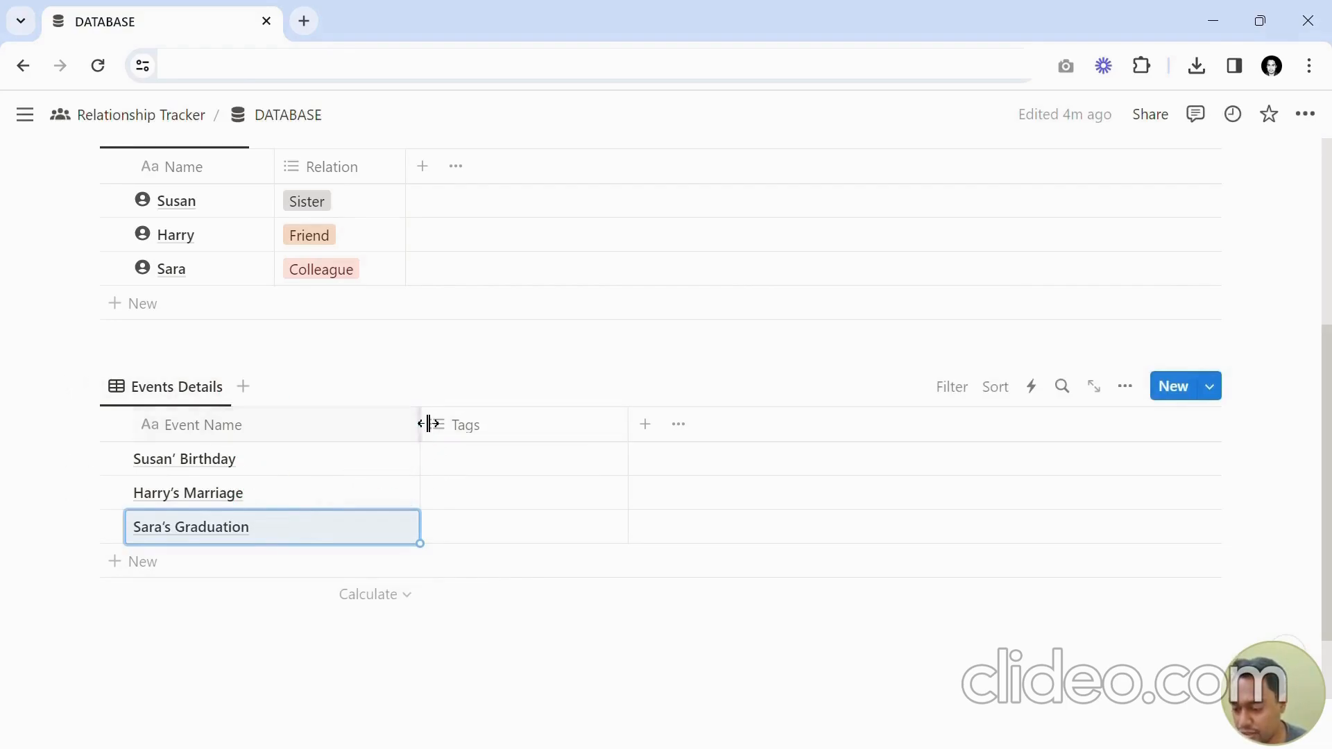
Narrow the Event Name column and add a Date property to the events table.
left_click_drag(424, 425, 333, 425)
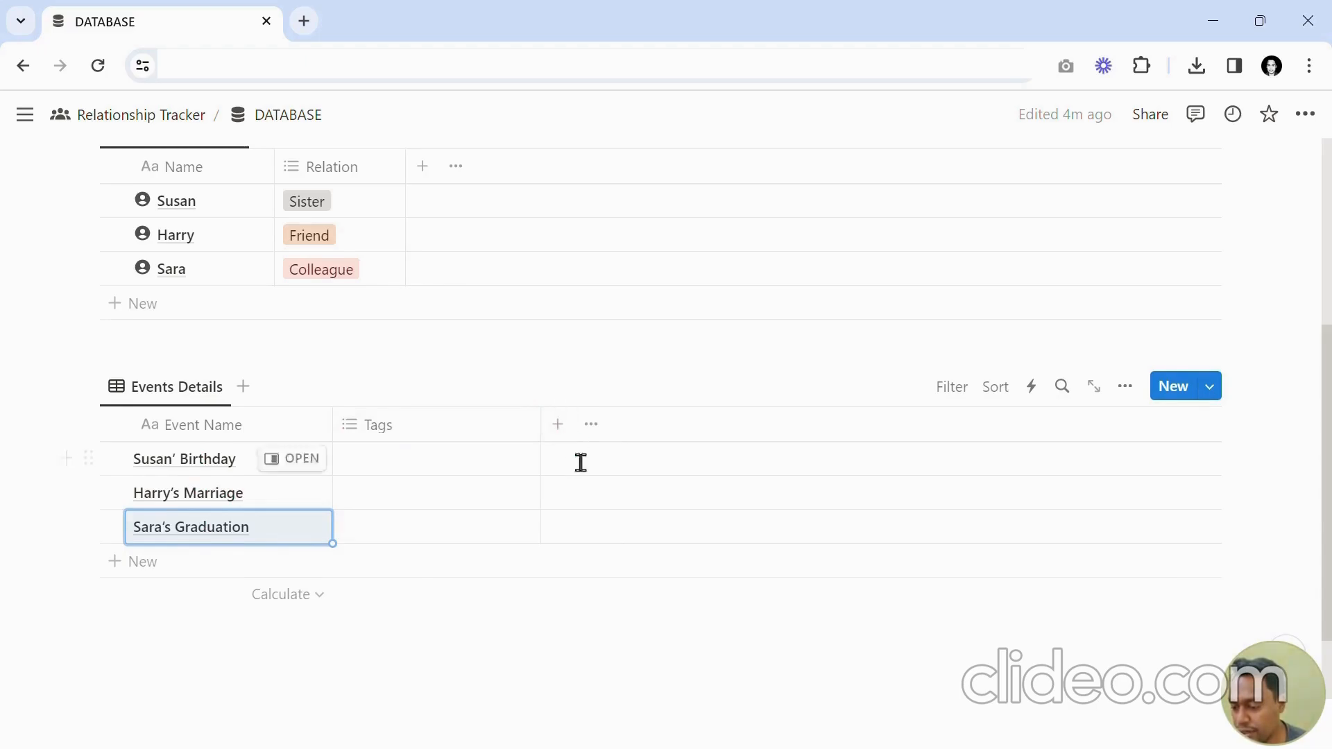
left_click(571, 437)
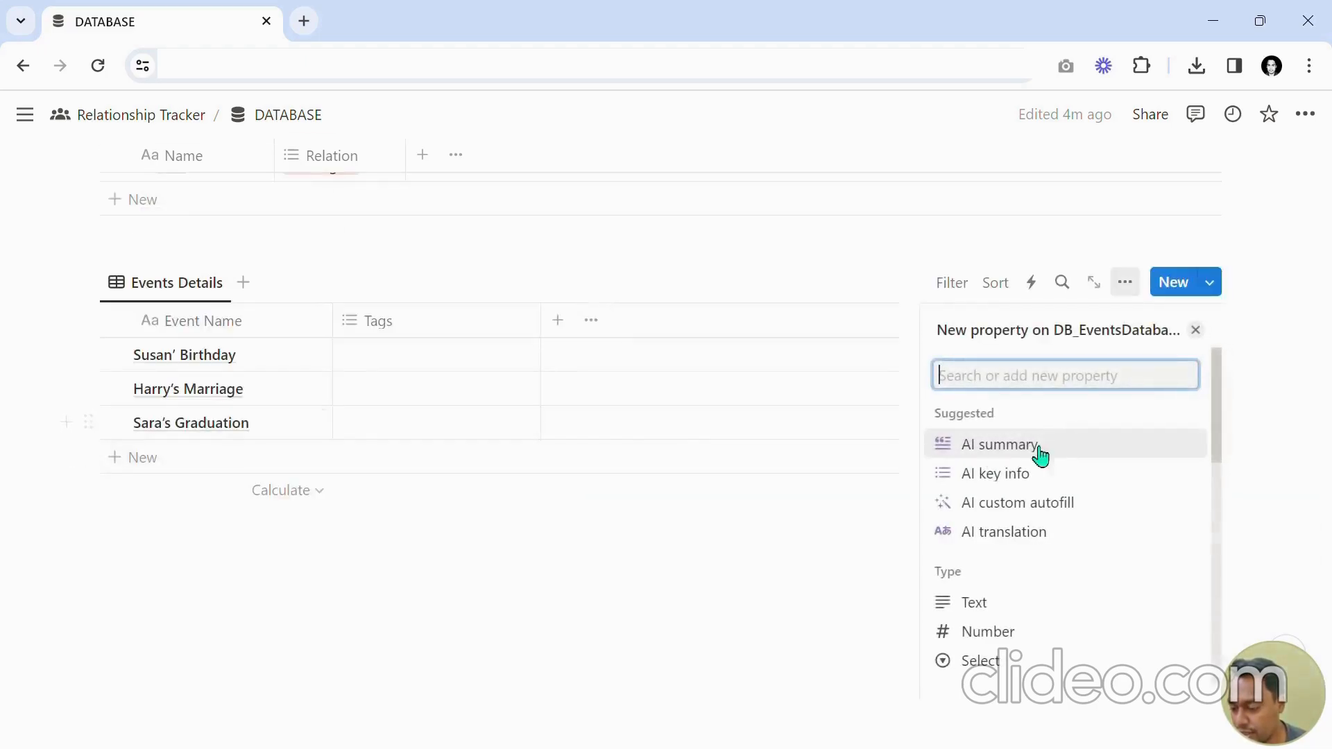
scroll(1055, 475, "down", 3)
scroll(1058, 478, "down", 5)
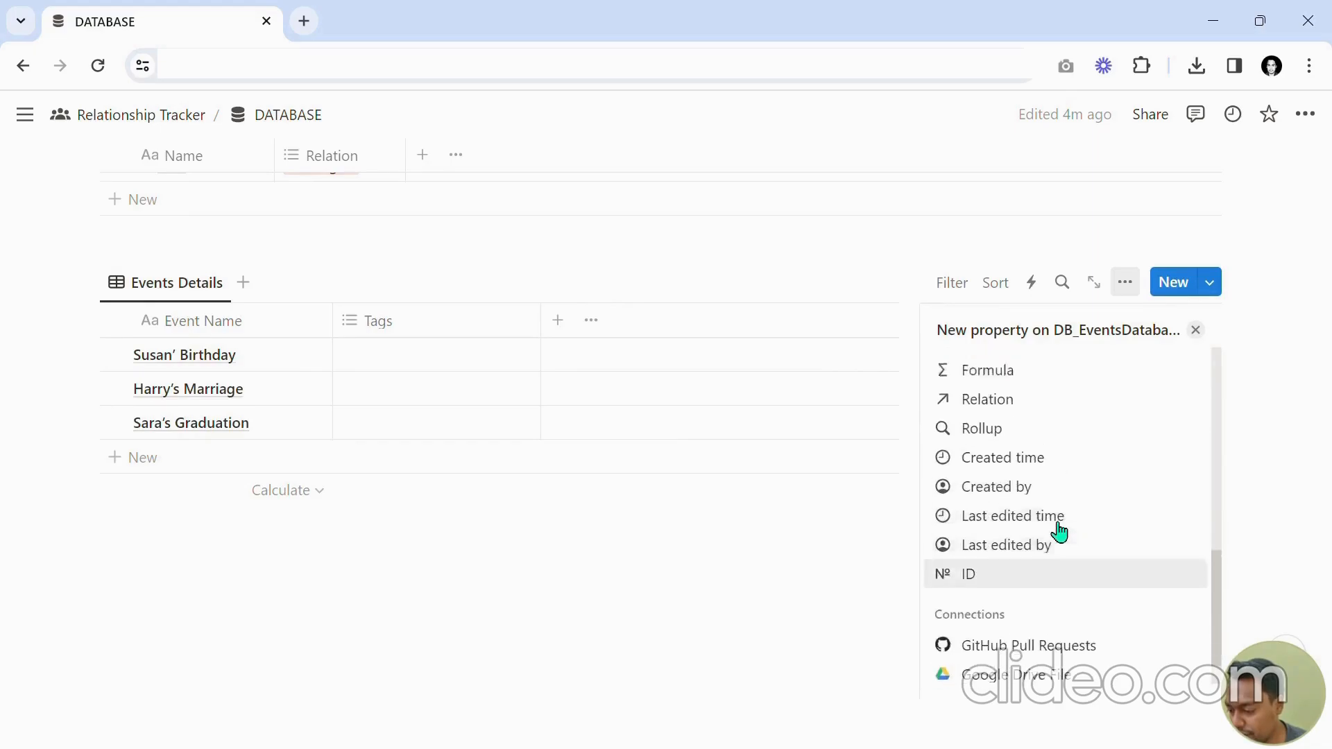
scroll(1058, 513, "up", 4)
left_click(1005, 444)
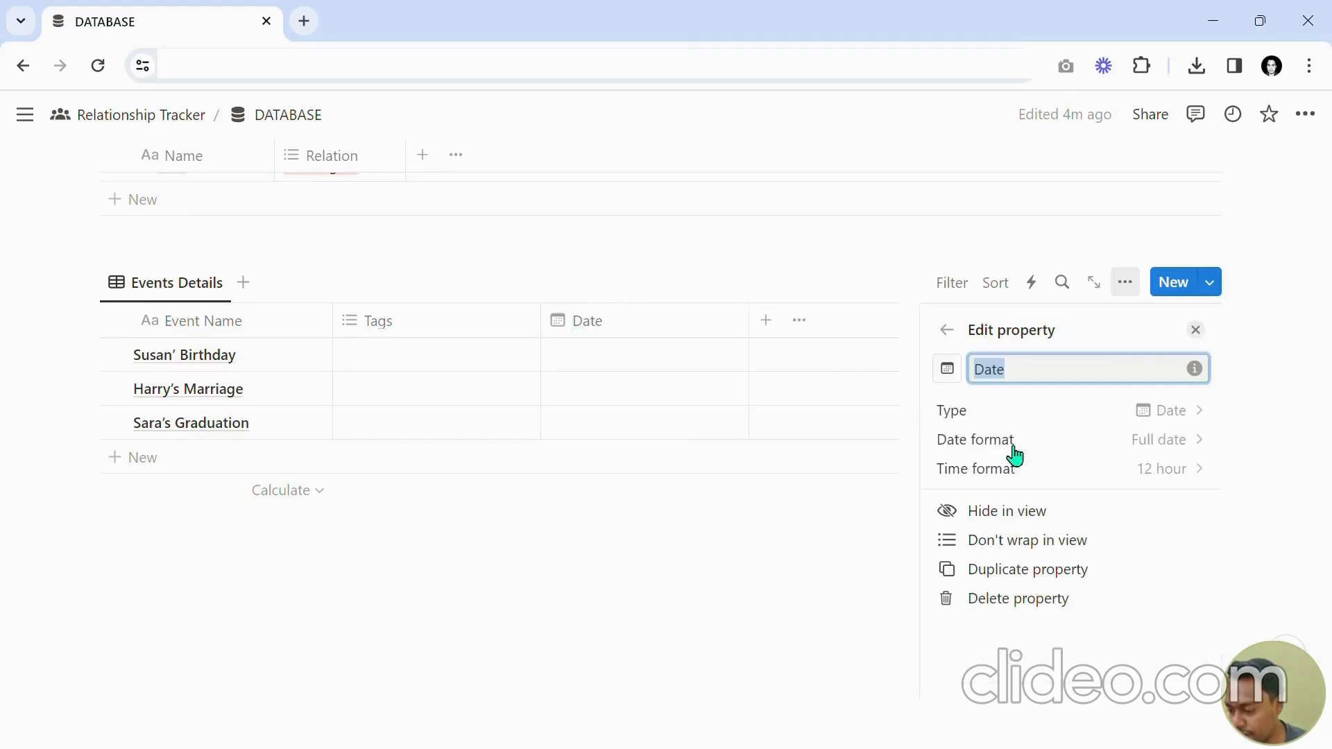
left_click(1196, 332)
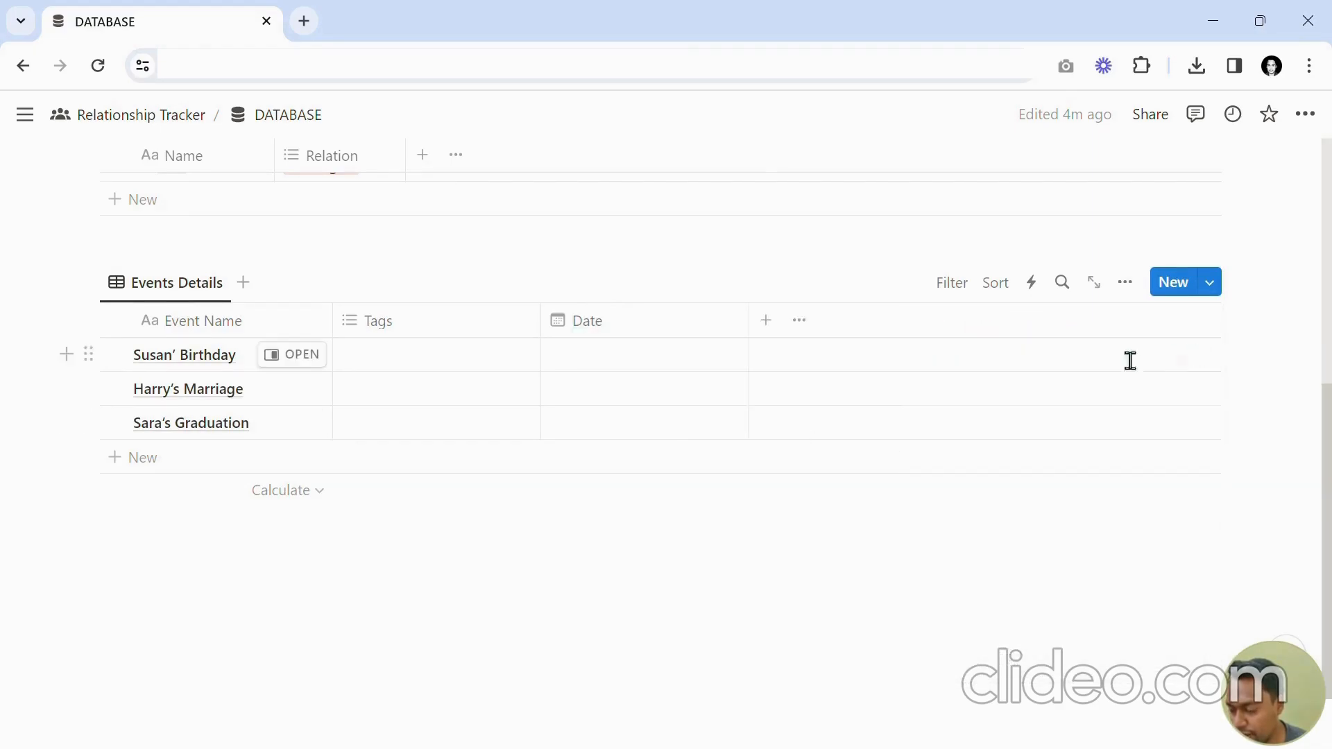
Move the Date column to the first position and narrow it.
left_click_drag(630, 333, 265, 345)
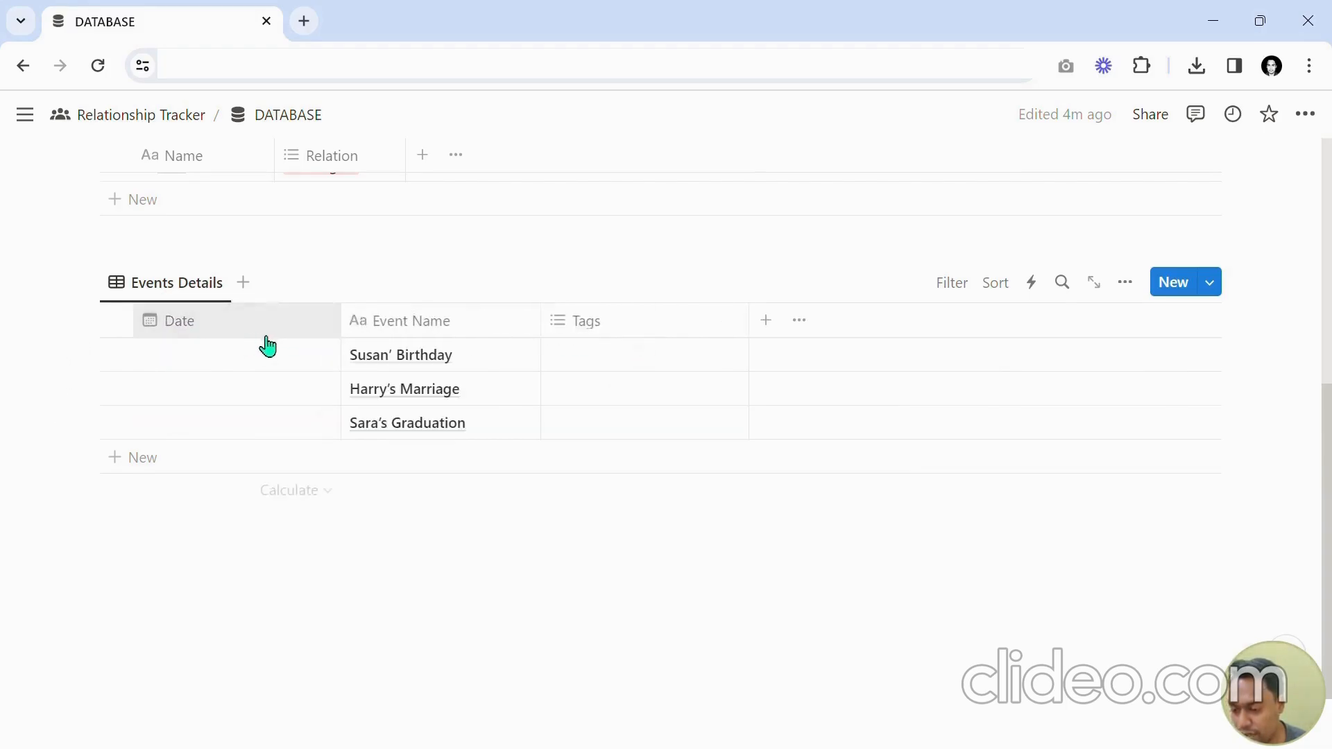
left_click_drag(342, 319, 256, 326)
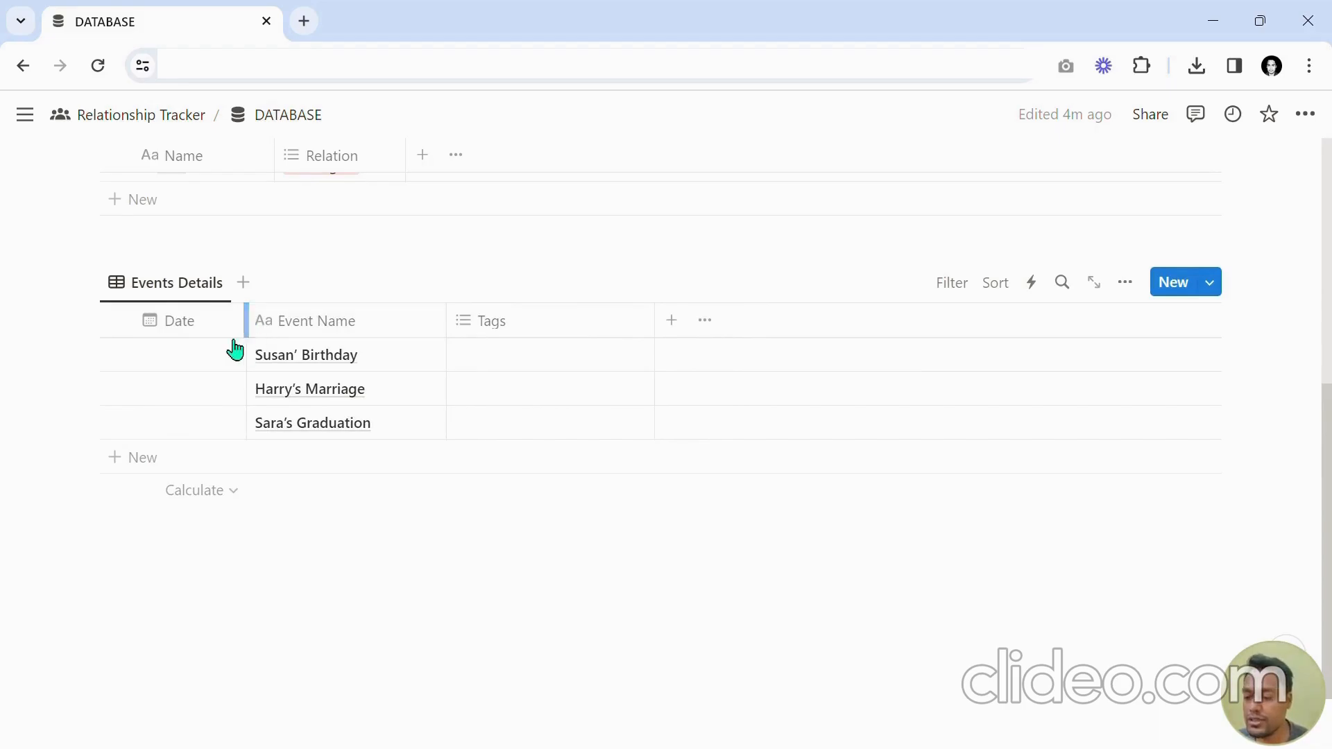
Set the date of Susan' Birthday to January 10, 2024 and widen the Date column slightly.
left_click(170, 371)
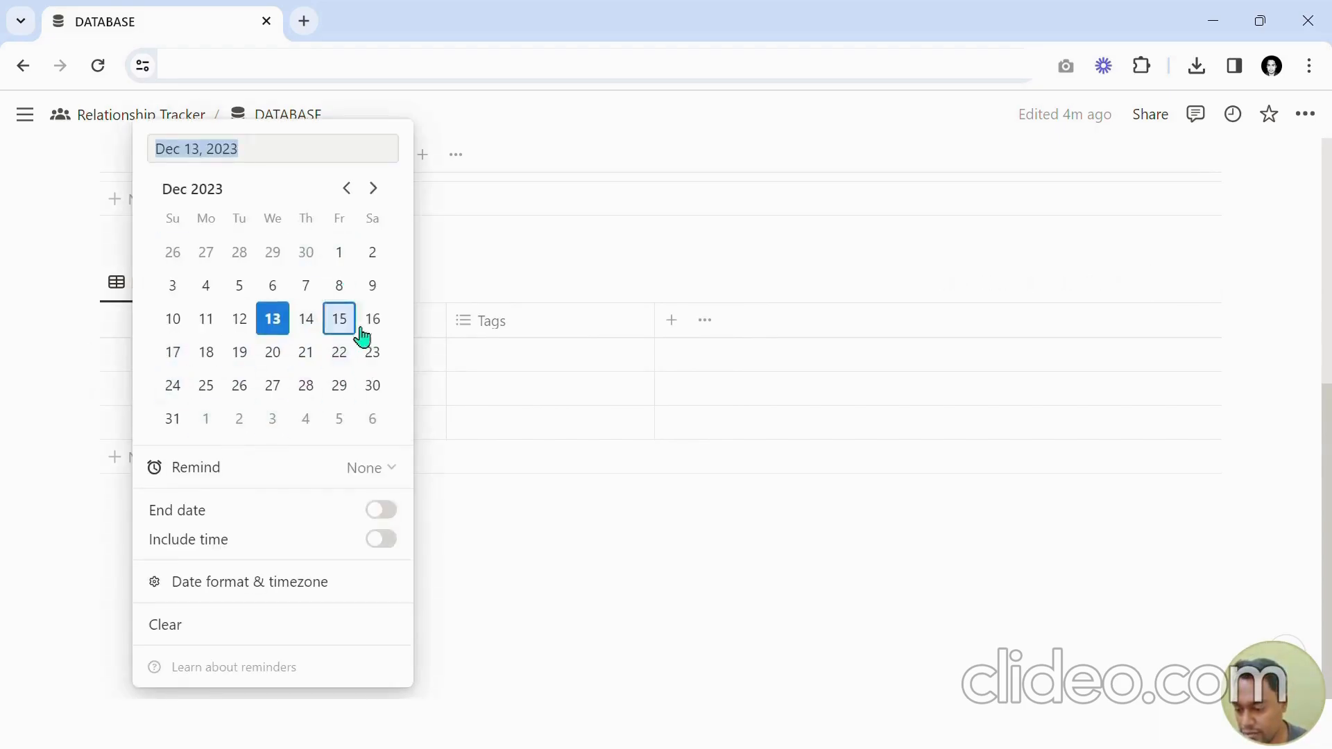
left_click(373, 189)
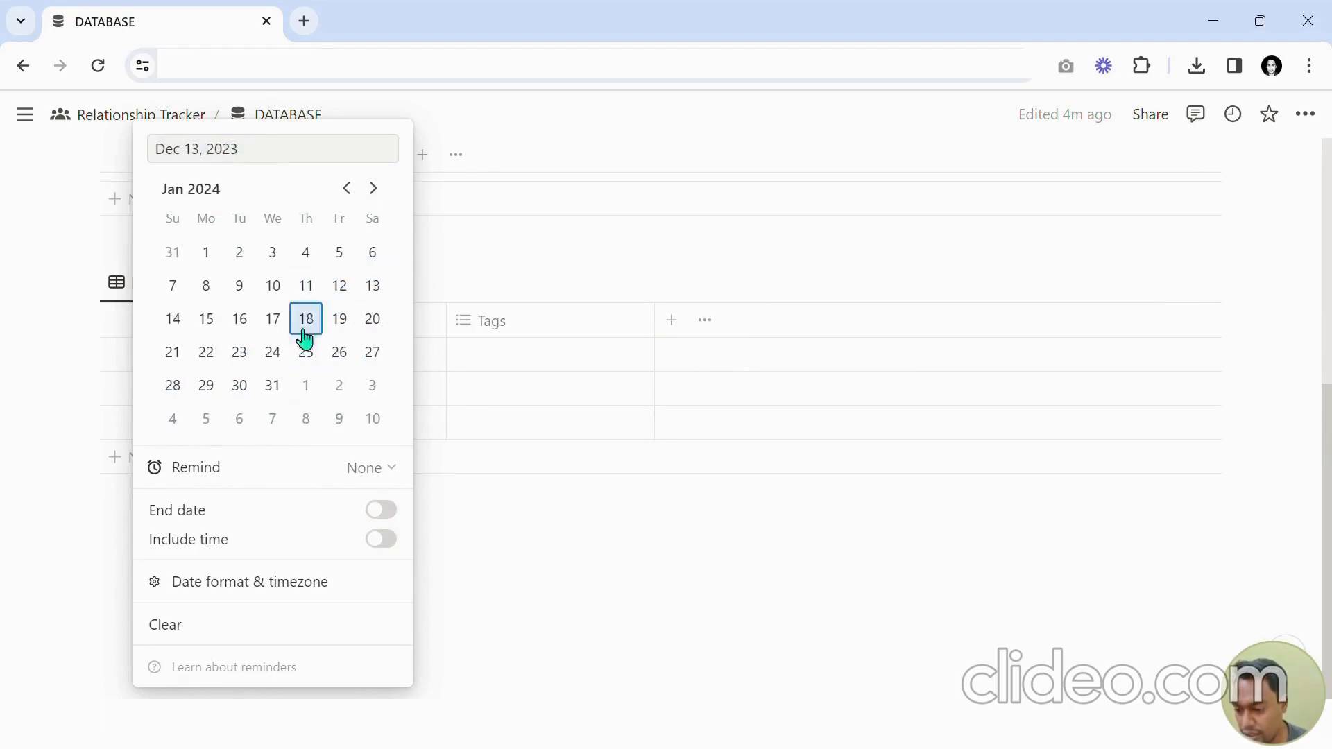
left_click(277, 291)
left_click(467, 310)
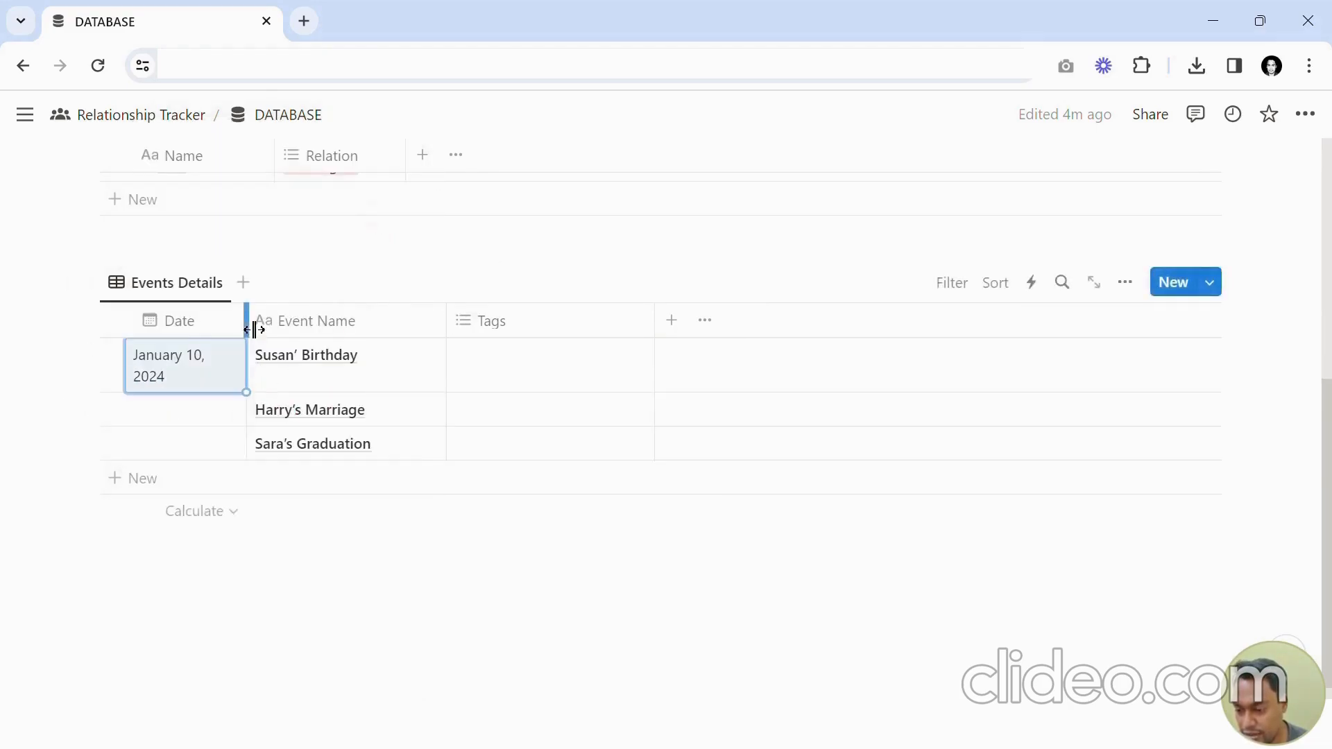
left_click_drag(254, 326, 278, 326)
Set Harry's Marriage to December 22, 2023 and Sara's Graduation to January 18, 2024.
left_click(206, 401)
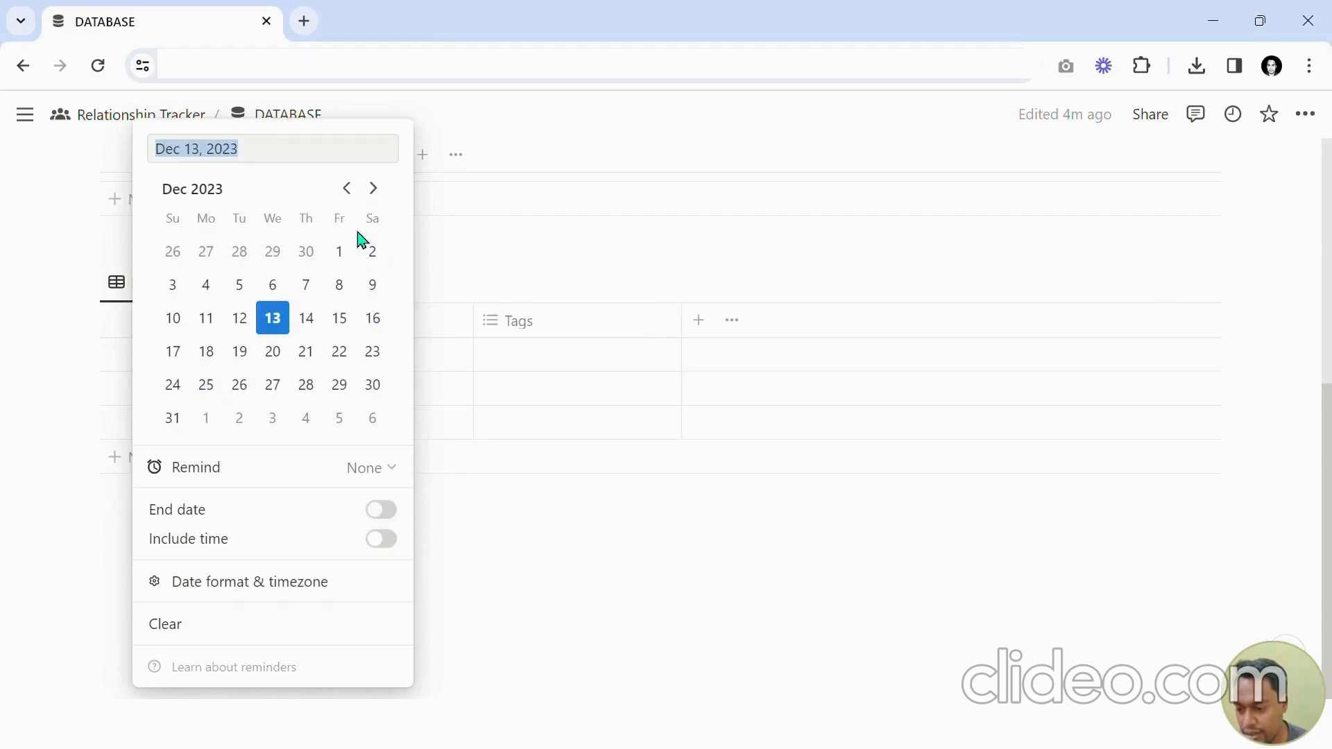
left_click(339, 351)
key("Escape")
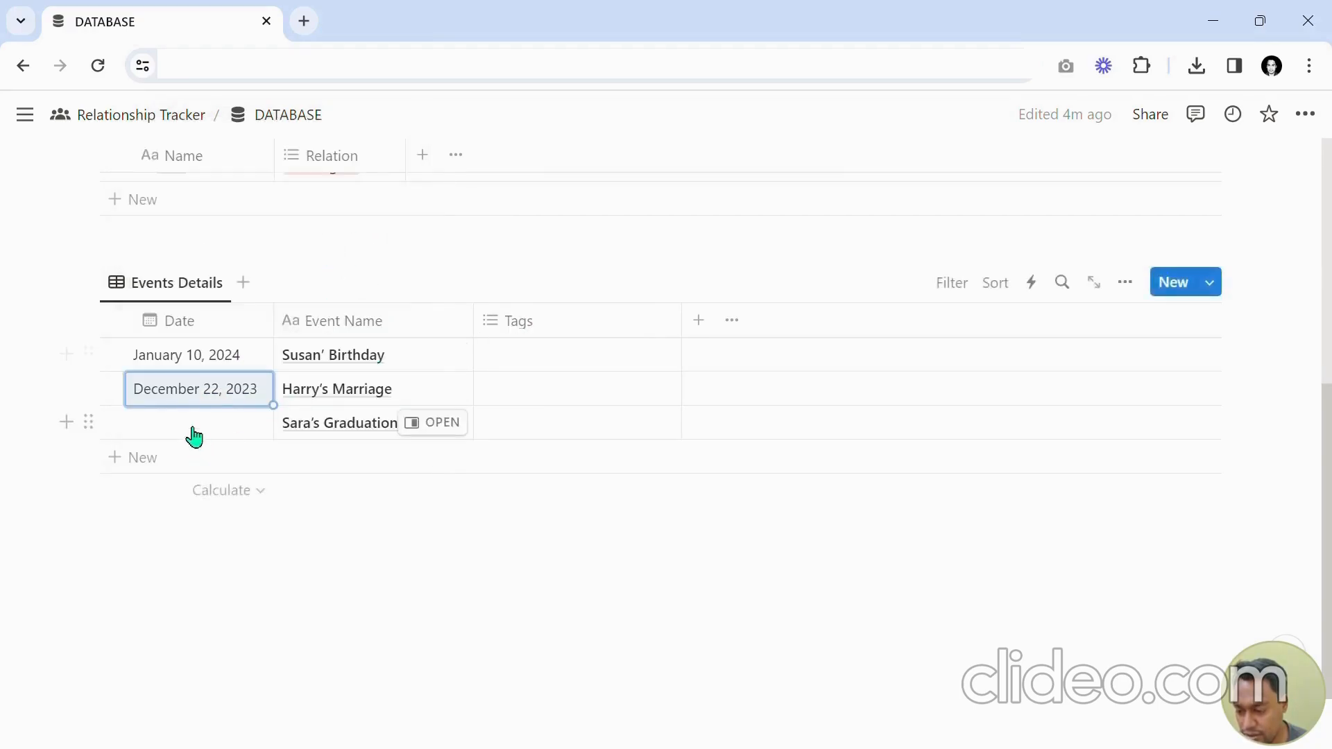
left_click(190, 431)
left_click(373, 189)
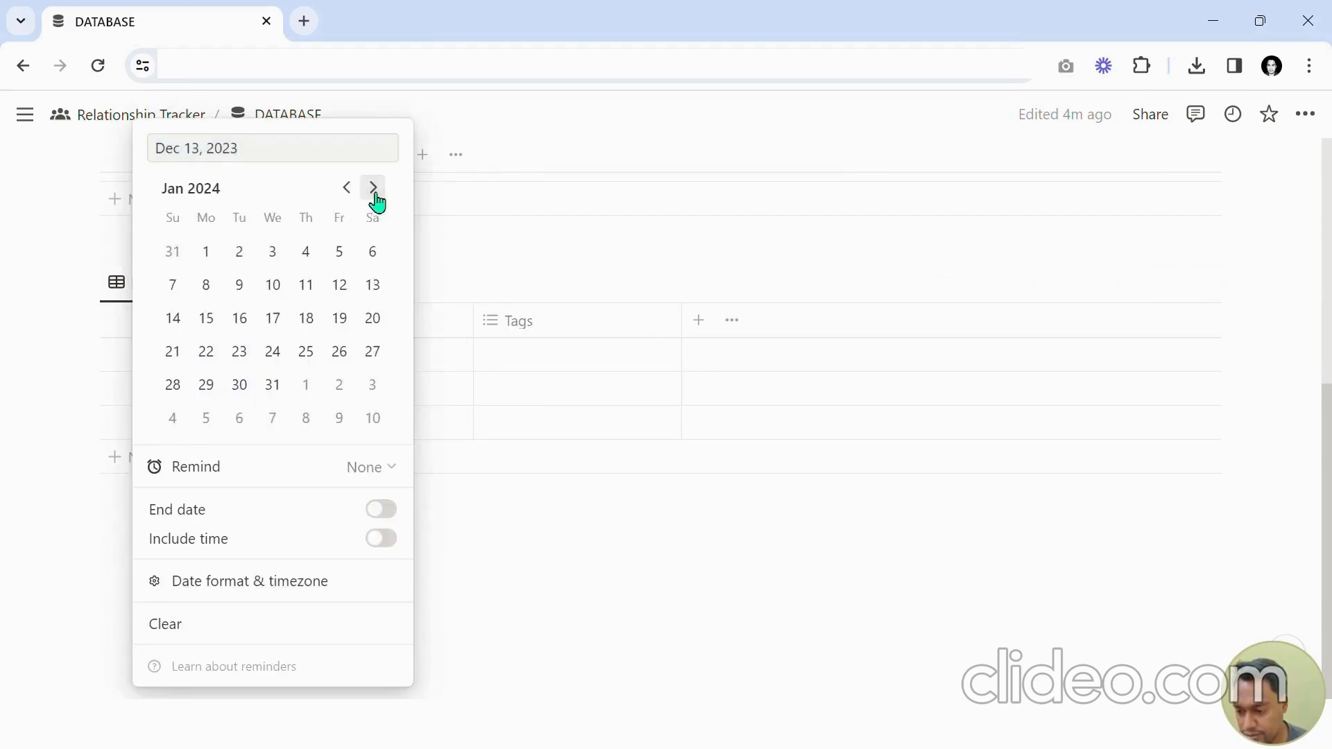
left_click(306, 318)
key("Escape")
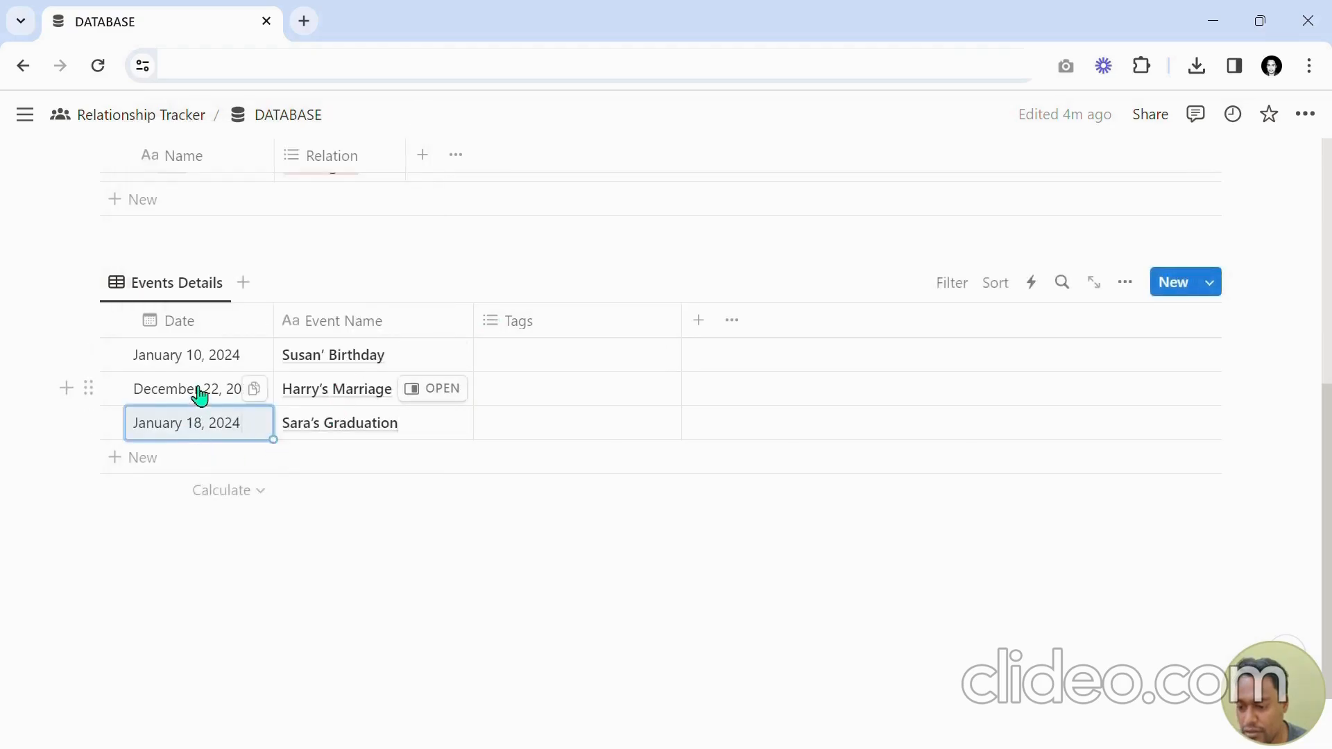
left_click(192, 440)
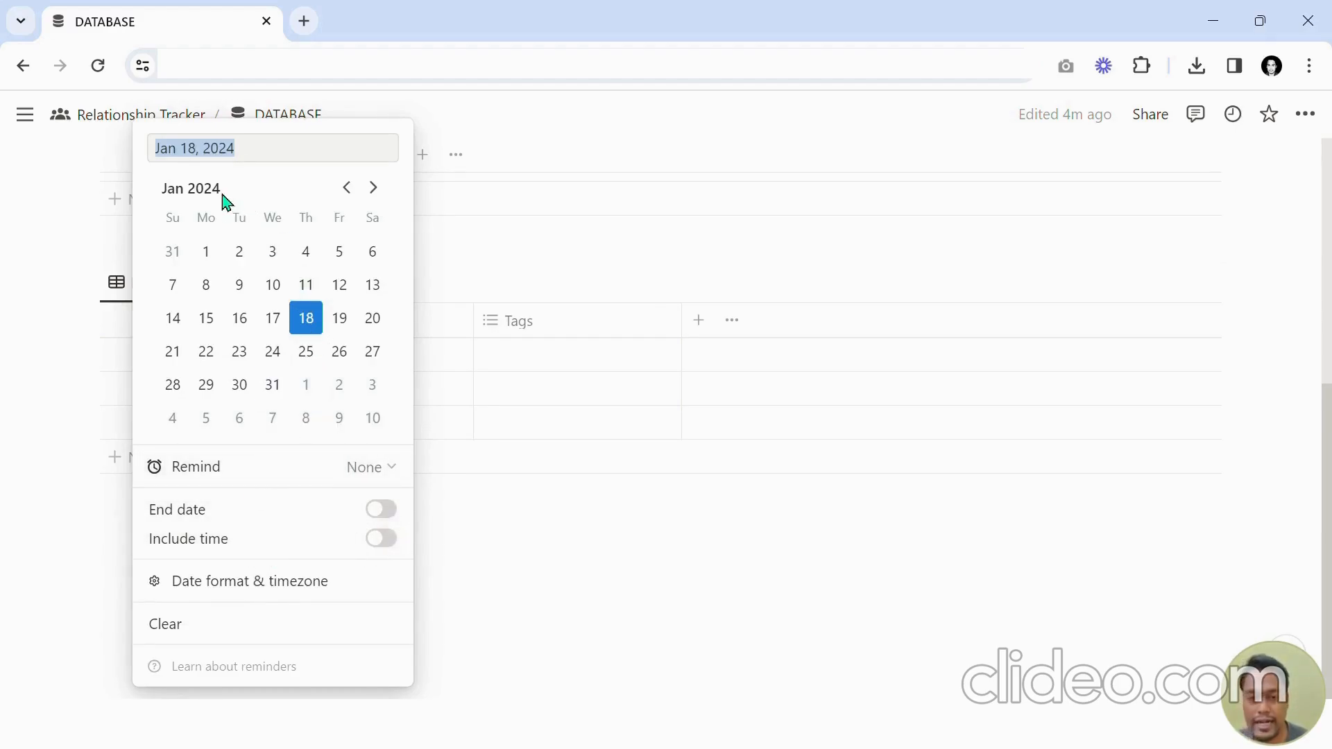
left_click(382, 544)
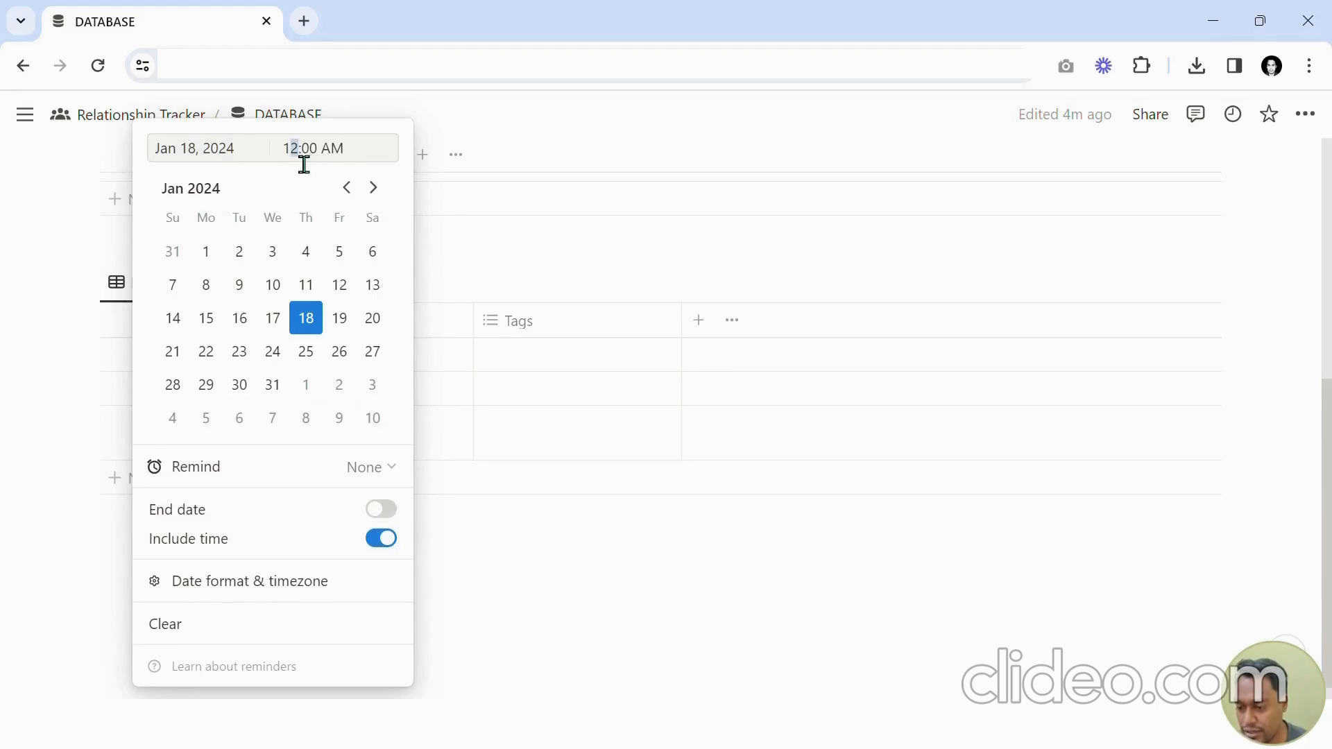
key("Escape")
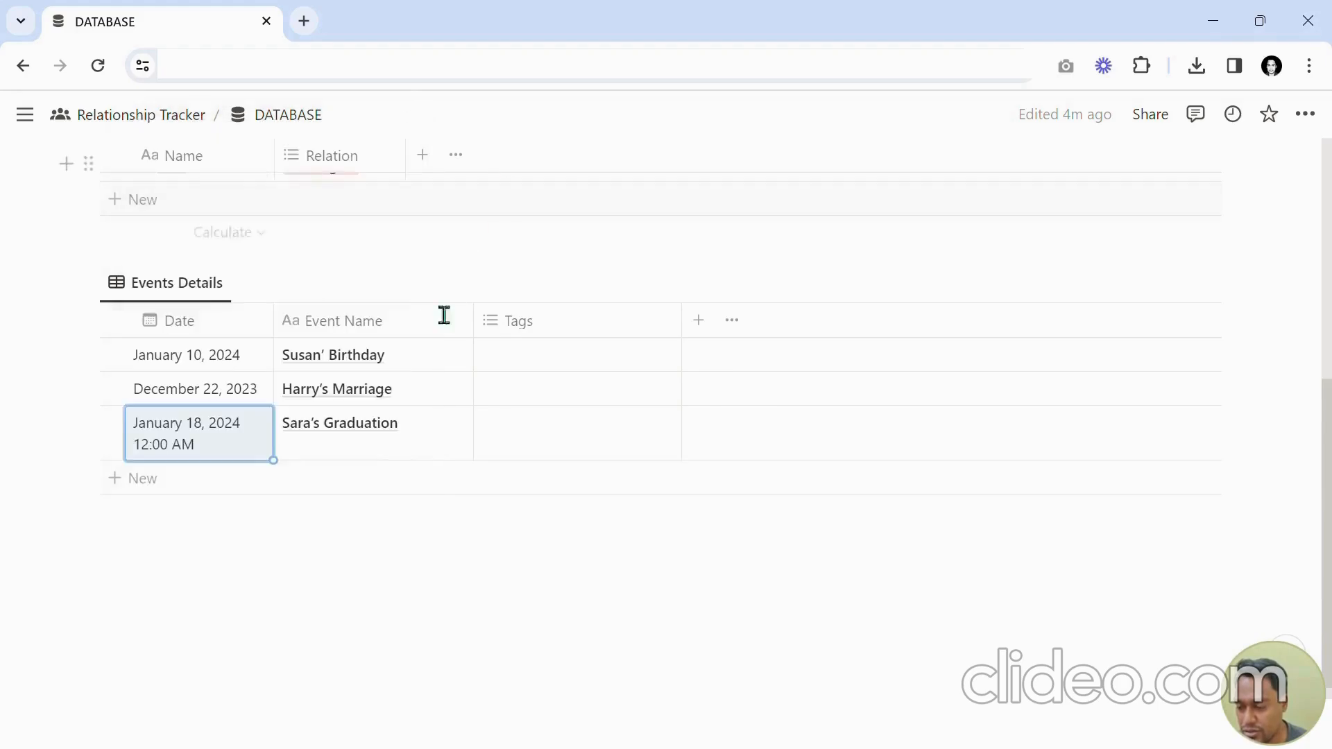
left_click(199, 456)
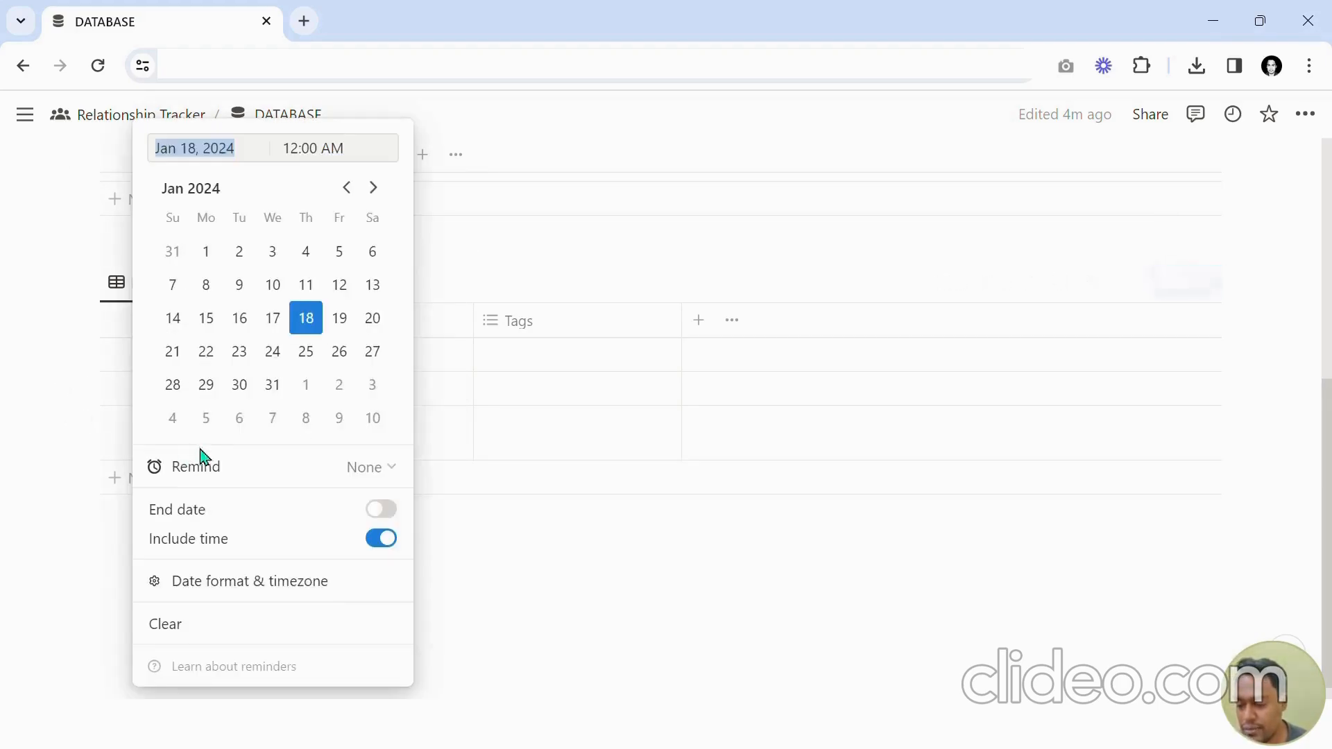
left_click(381, 539)
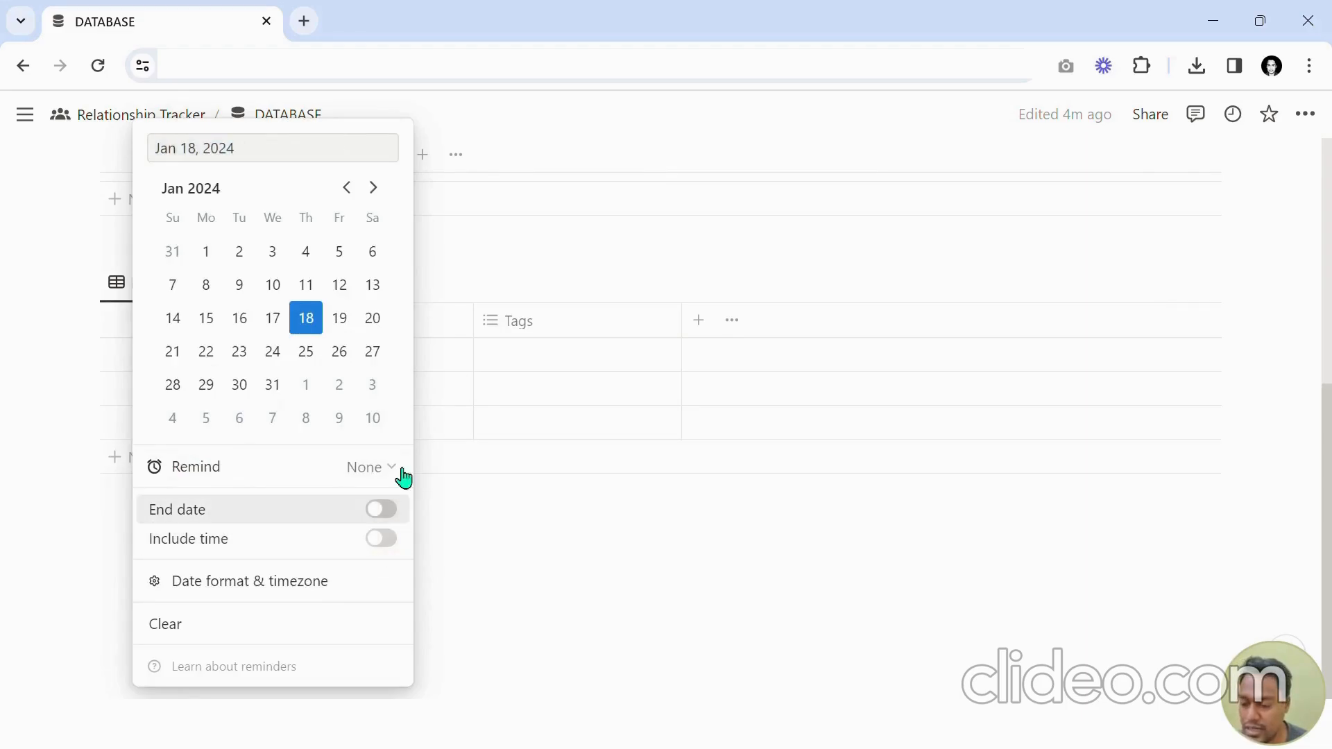
Narrow the Tags column in the events table.
left_click(481, 318)
left_click_drag(474, 321, 449, 324)
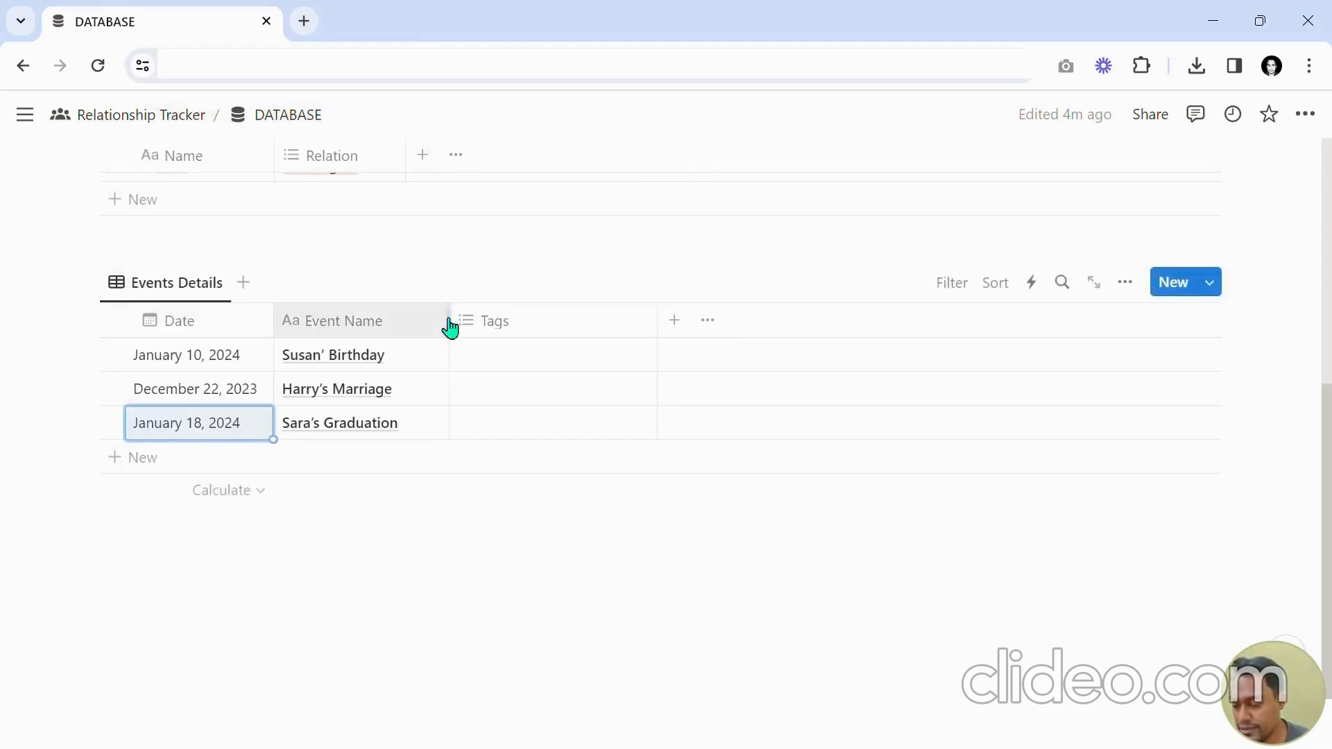
scroll(481, 393, "up", 2)
scroll(481, 390, "up", 2)
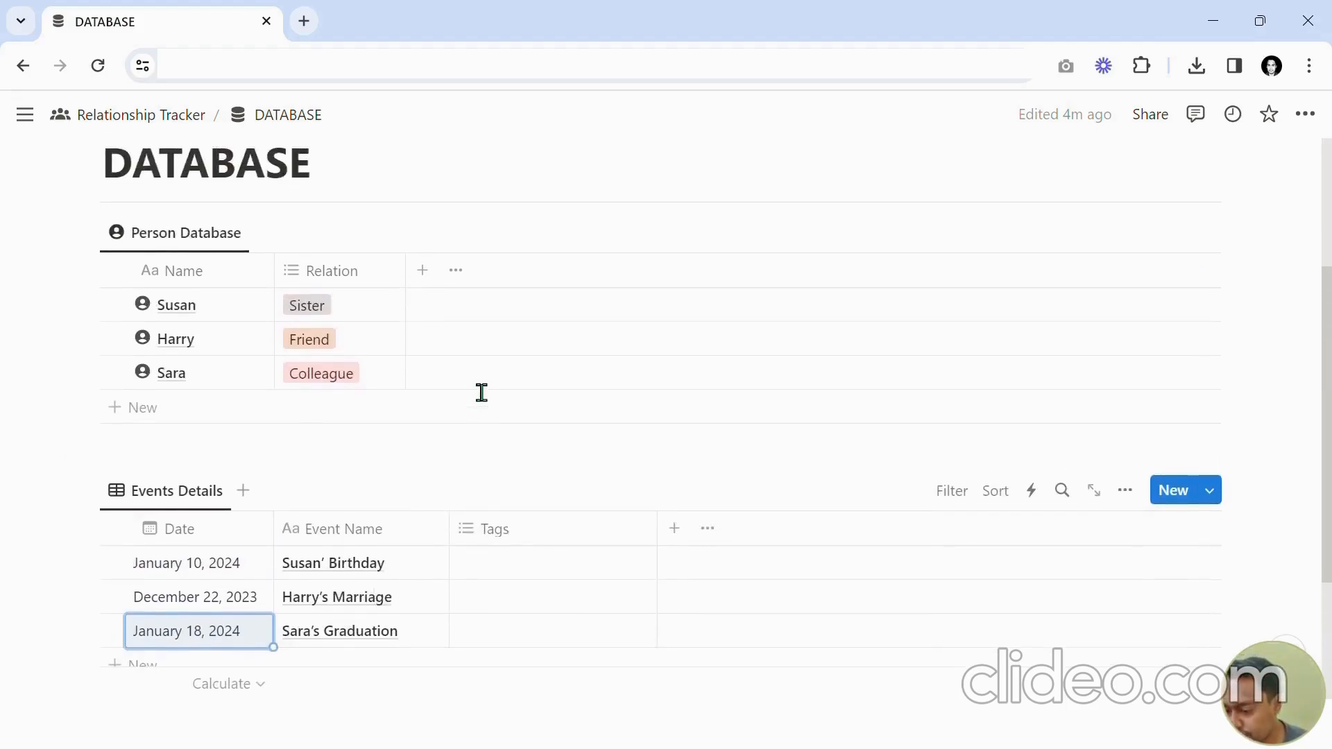
scroll(481, 389, "down", 2)
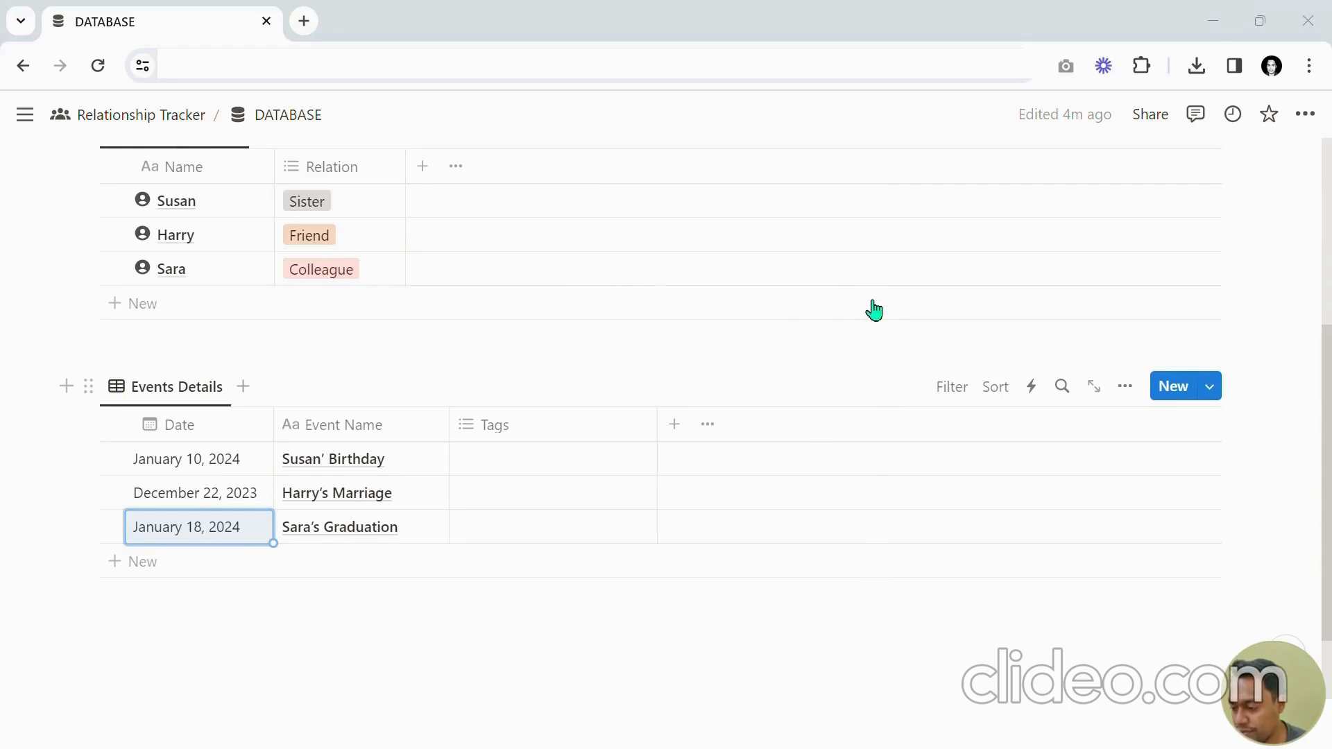
Add a Checkbox property to the events table.
left_click(678, 426)
type("c")
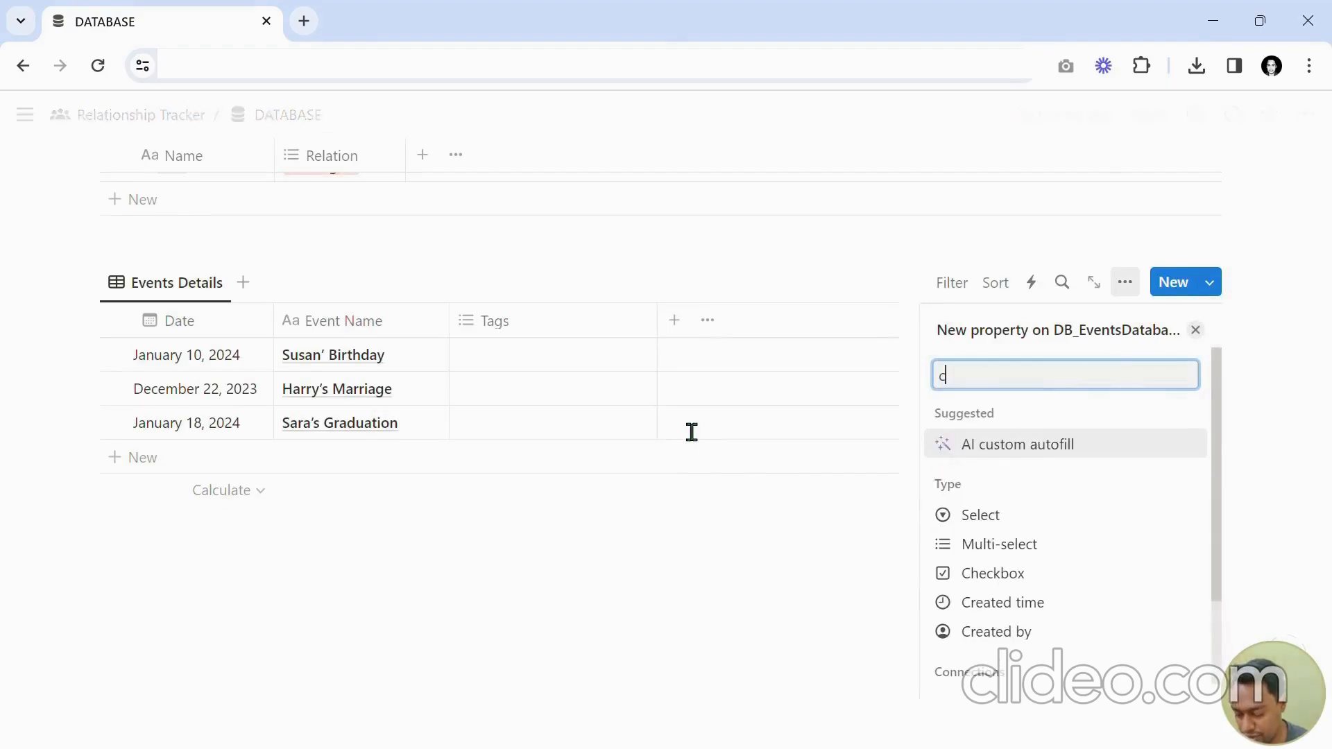
type("heck")
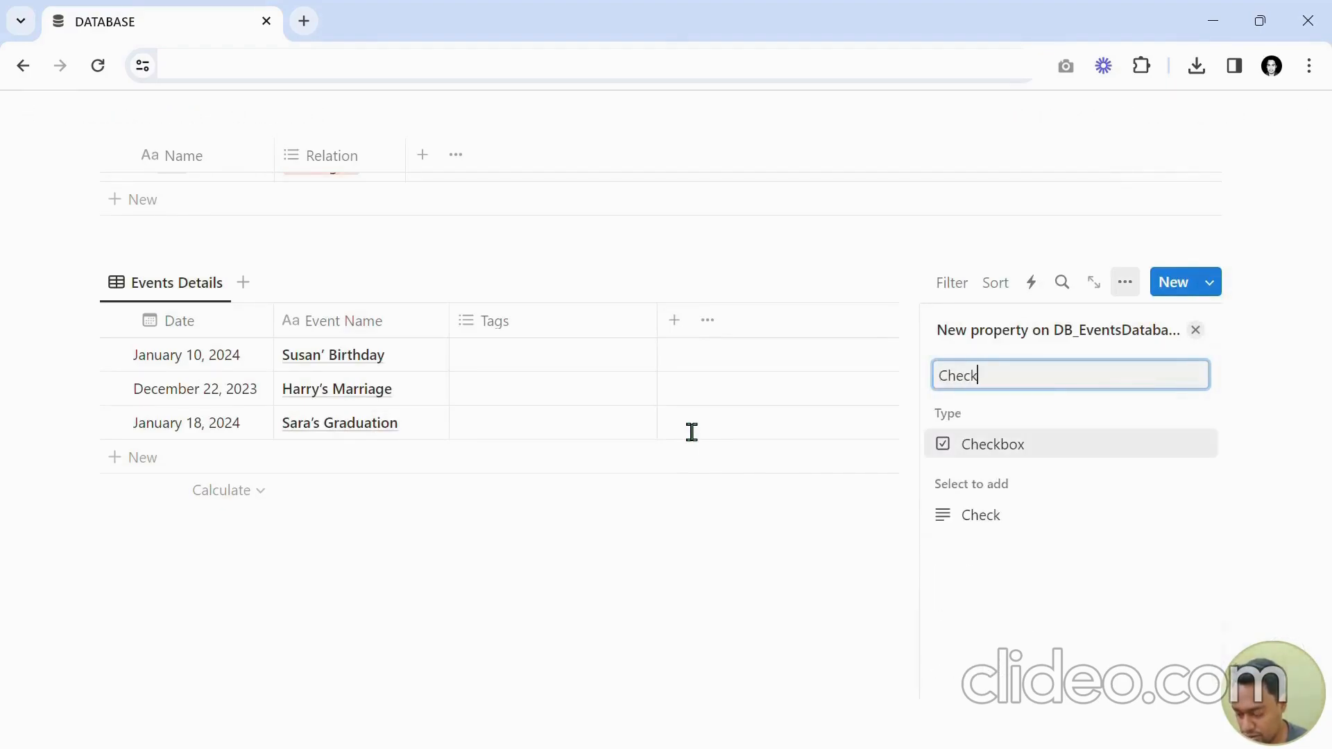
key("Return")
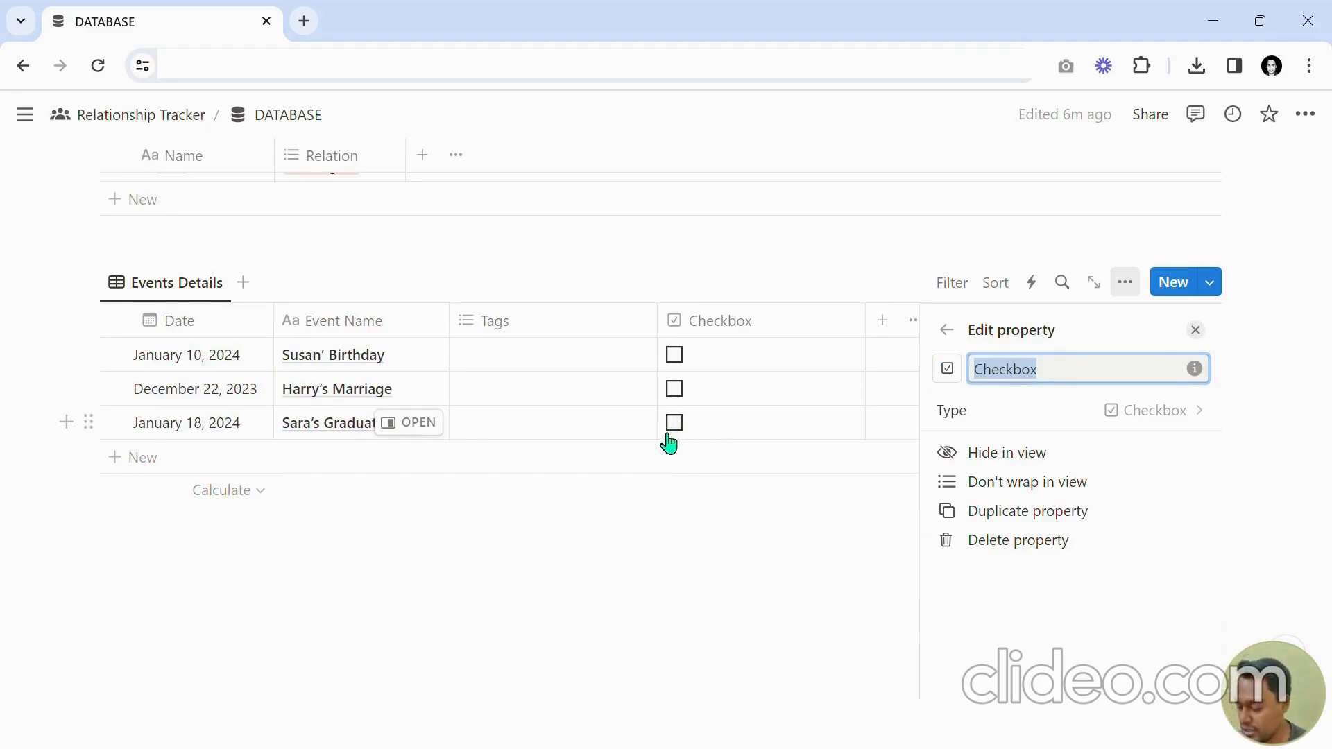
Name the checkbox property Attendance and narrow its column to the checkbox width.
type("Attendance")
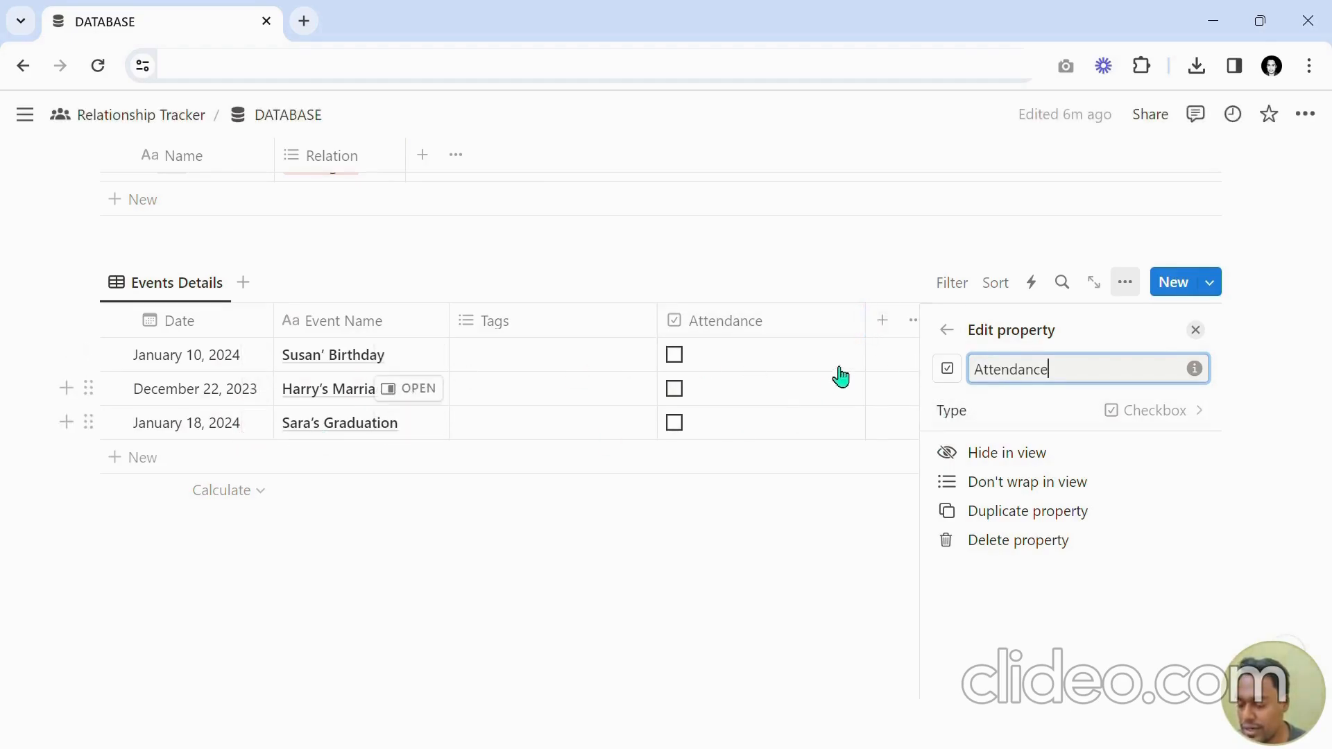
left_click_drag(867, 328, 704, 335)
key("Escape")
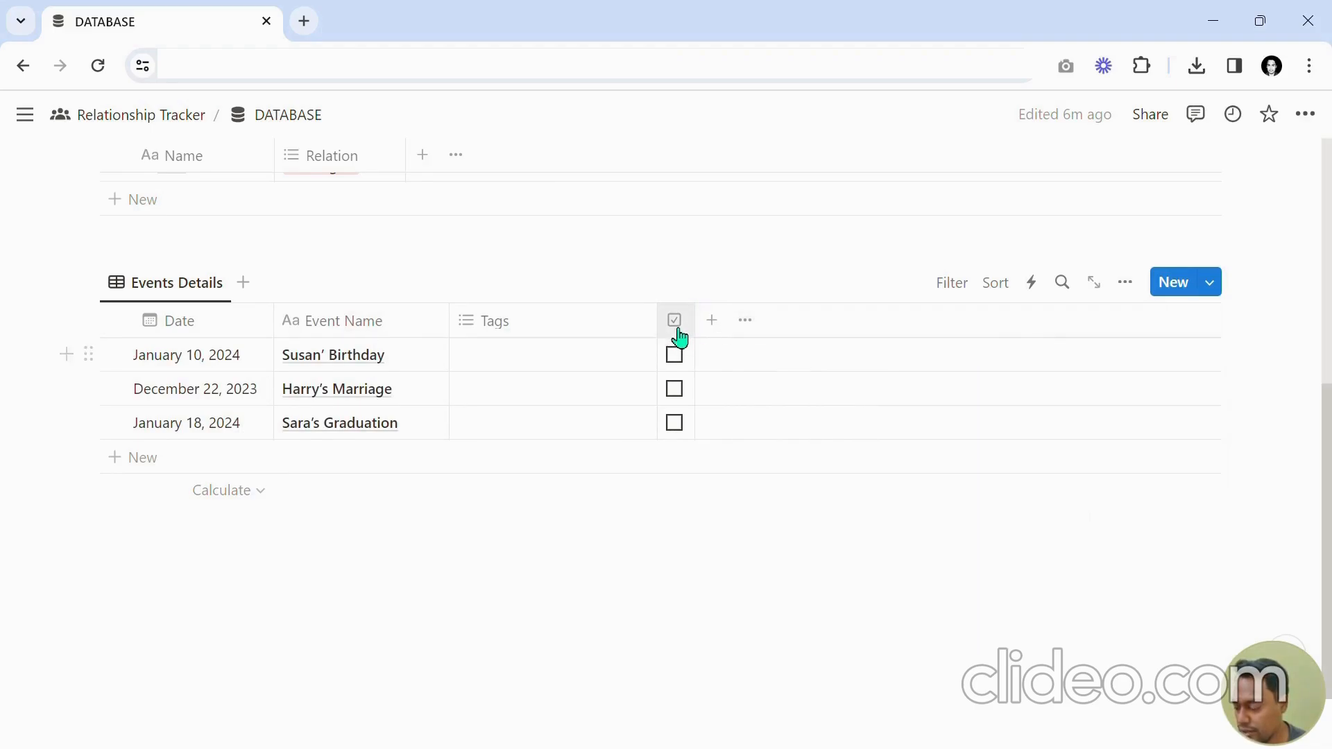
Rename the Tags property to Event Type.
left_click(543, 322)
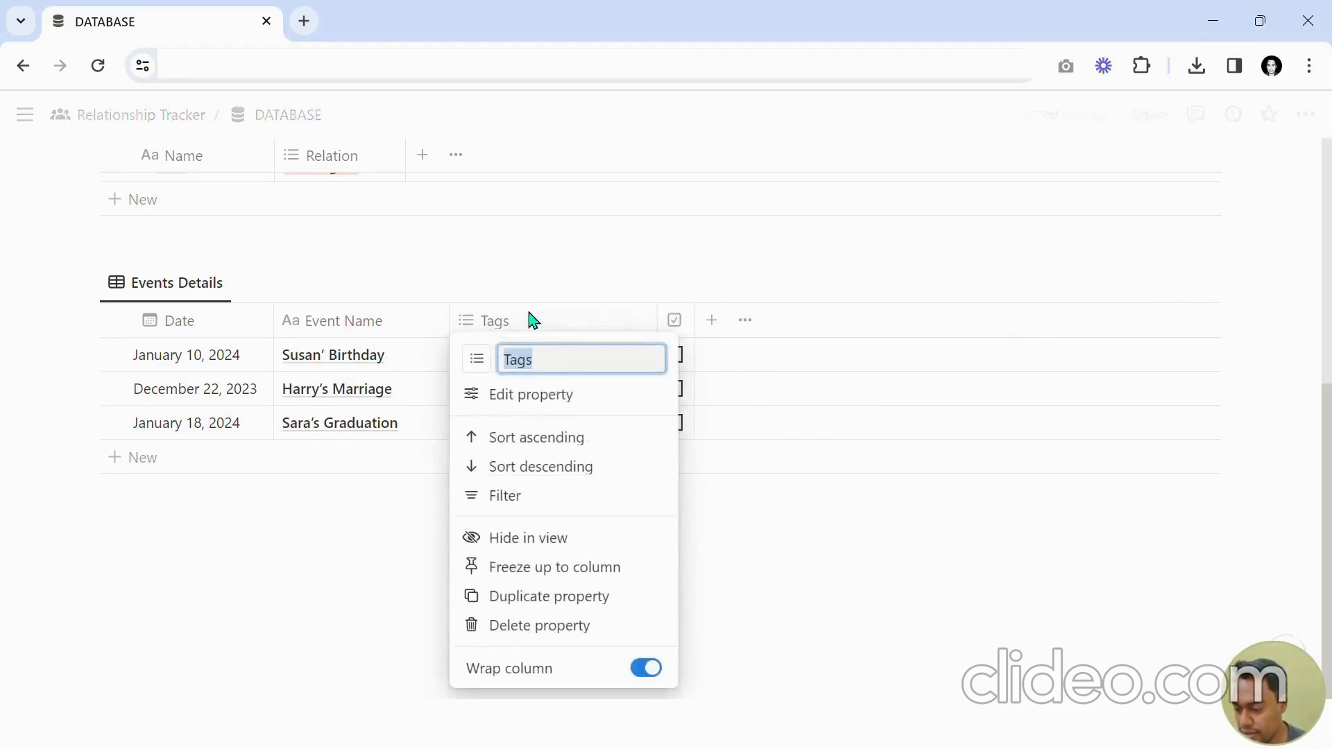
type("Event T")
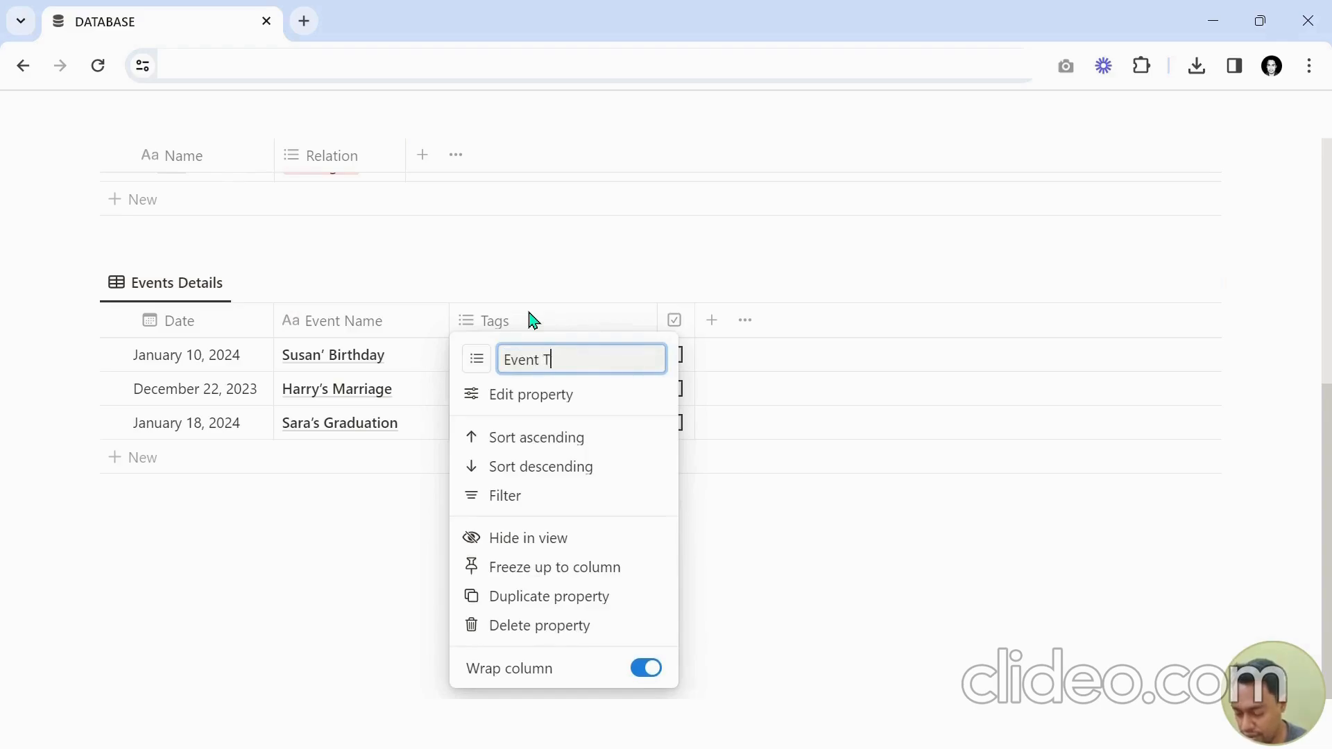
type("ype")
key("Return")
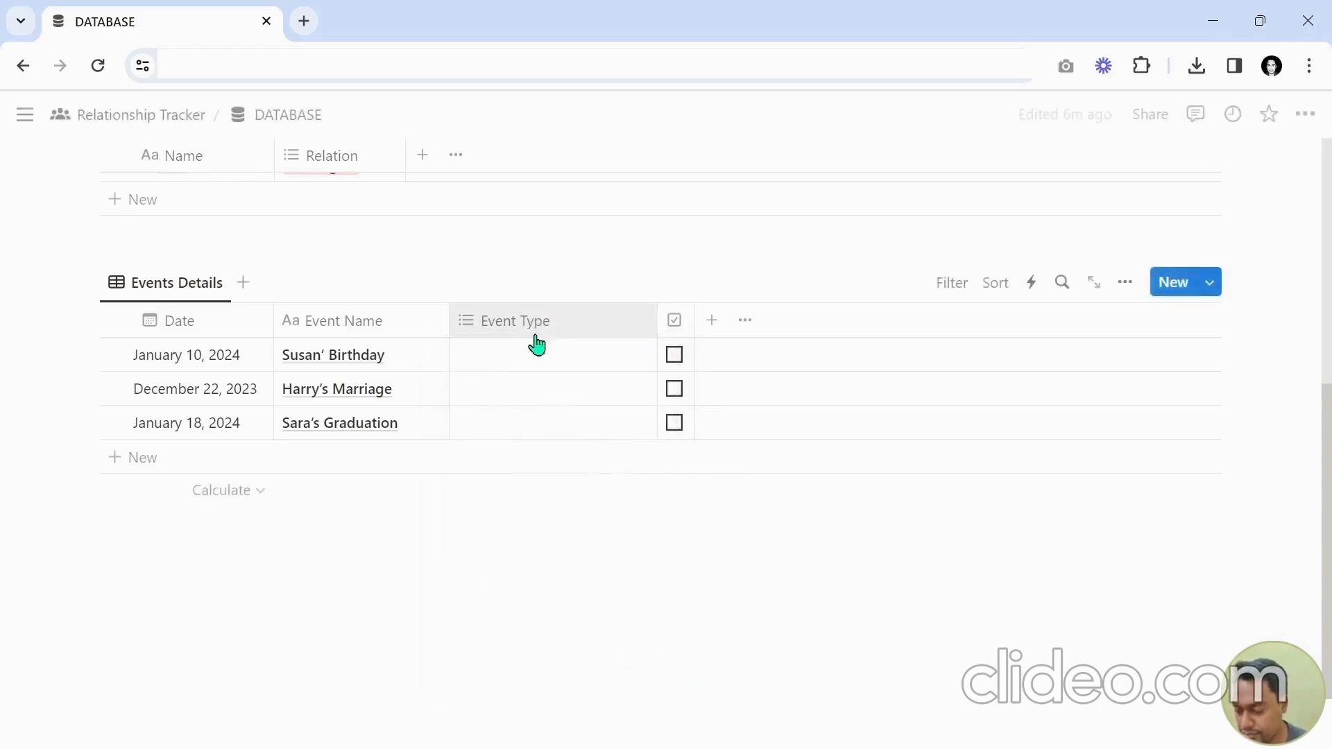
Tag Susan' Birthday, Harry's Marriage and Sara's Graduation with new Event Type options Birthday, Marriage and Graduation.
left_click(517, 366)
type("Birthday")
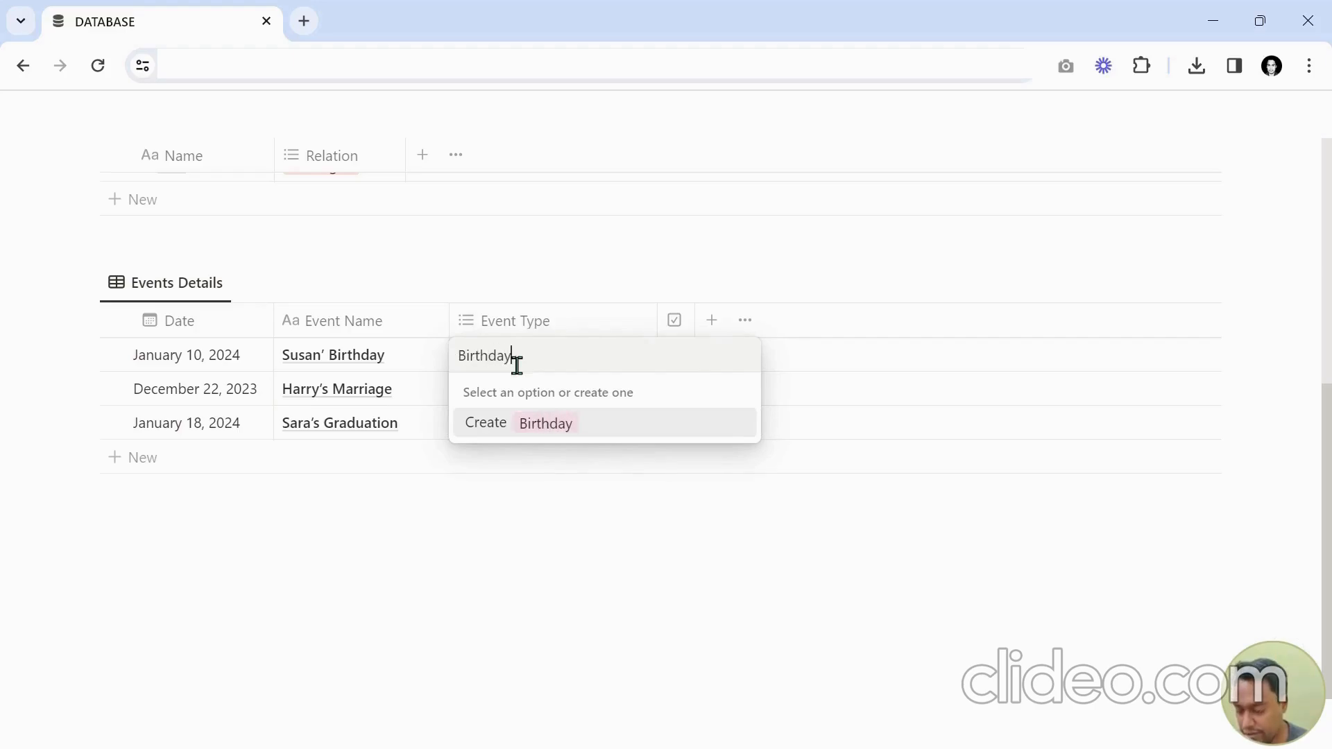
key("Return")
key("Escape")
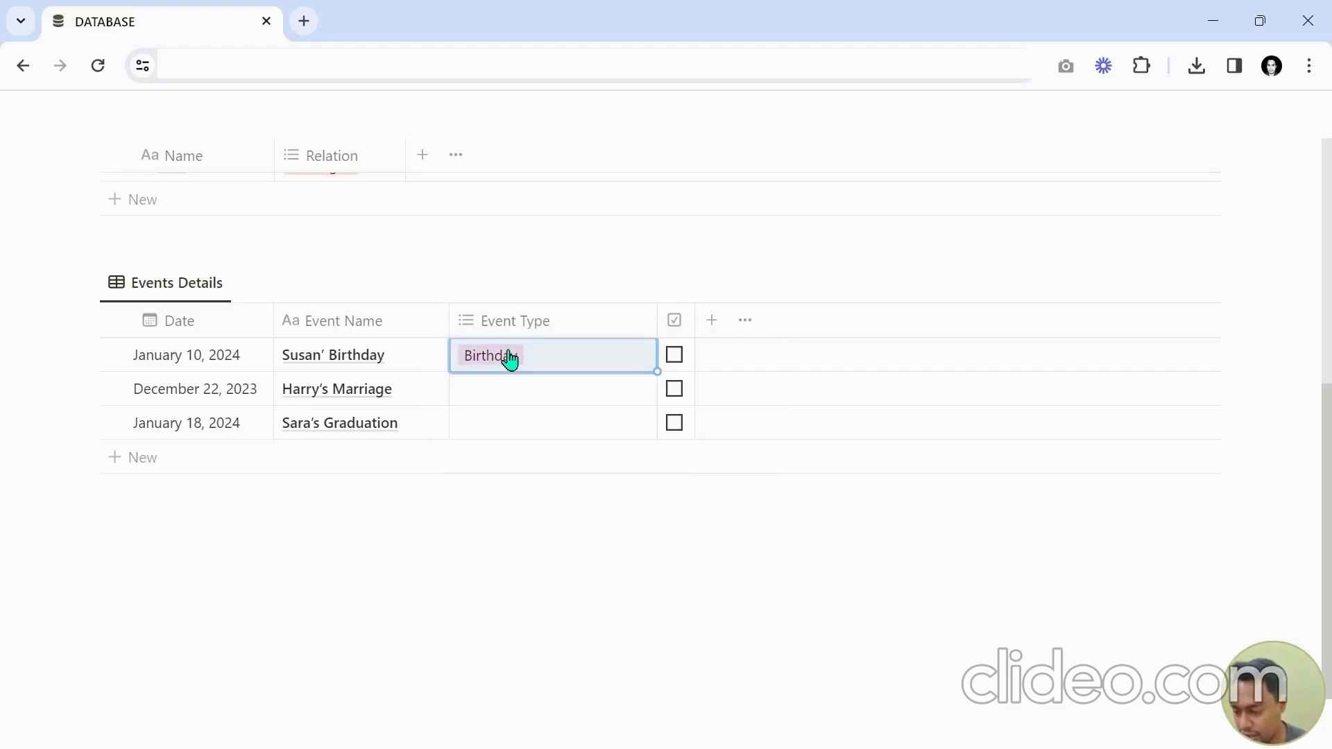
key("Down")
type("M")
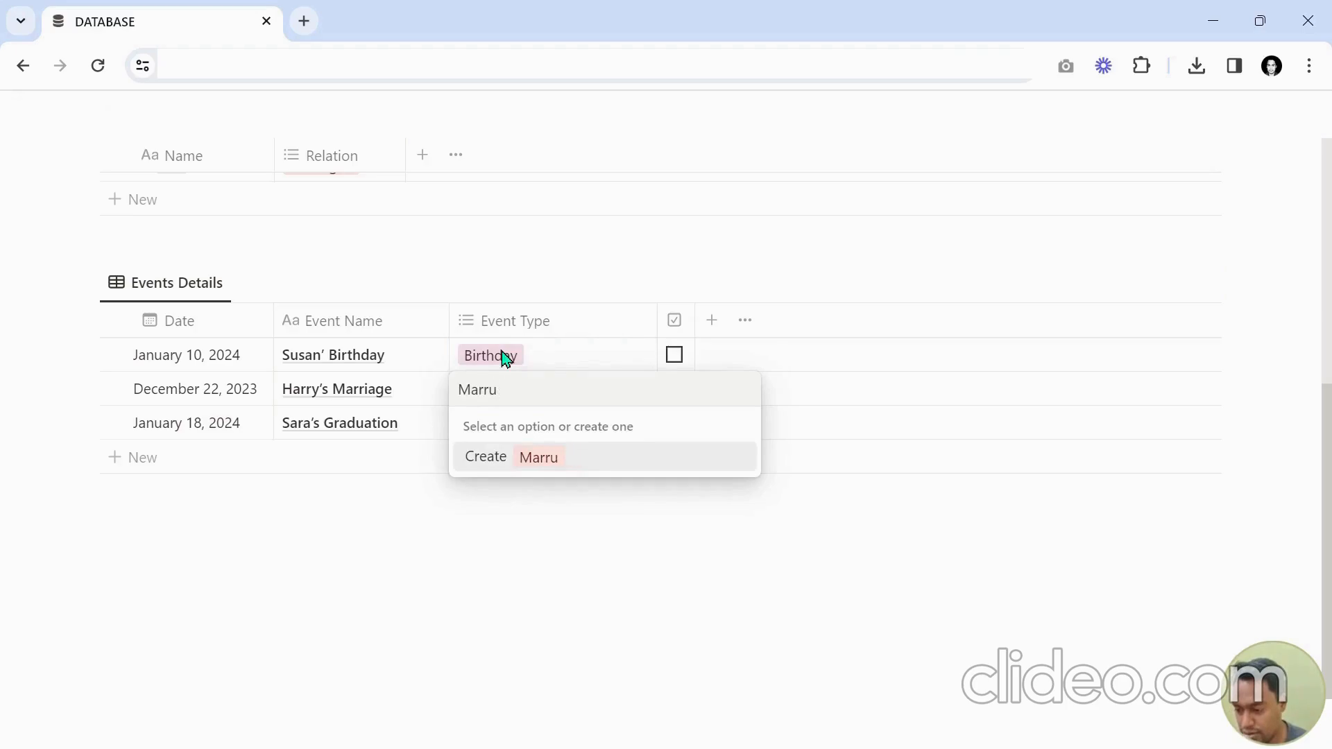
key("Return")
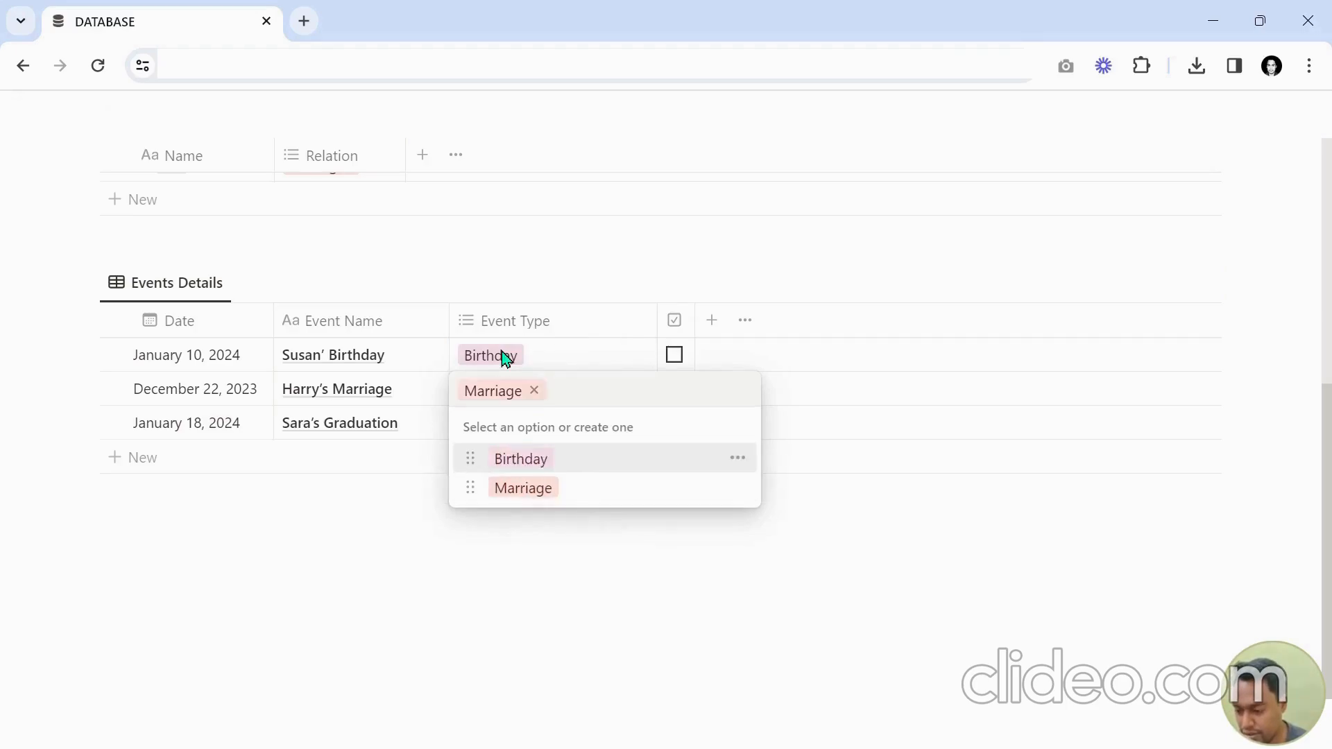
key("Escape")
key("Down")
type("Gr")
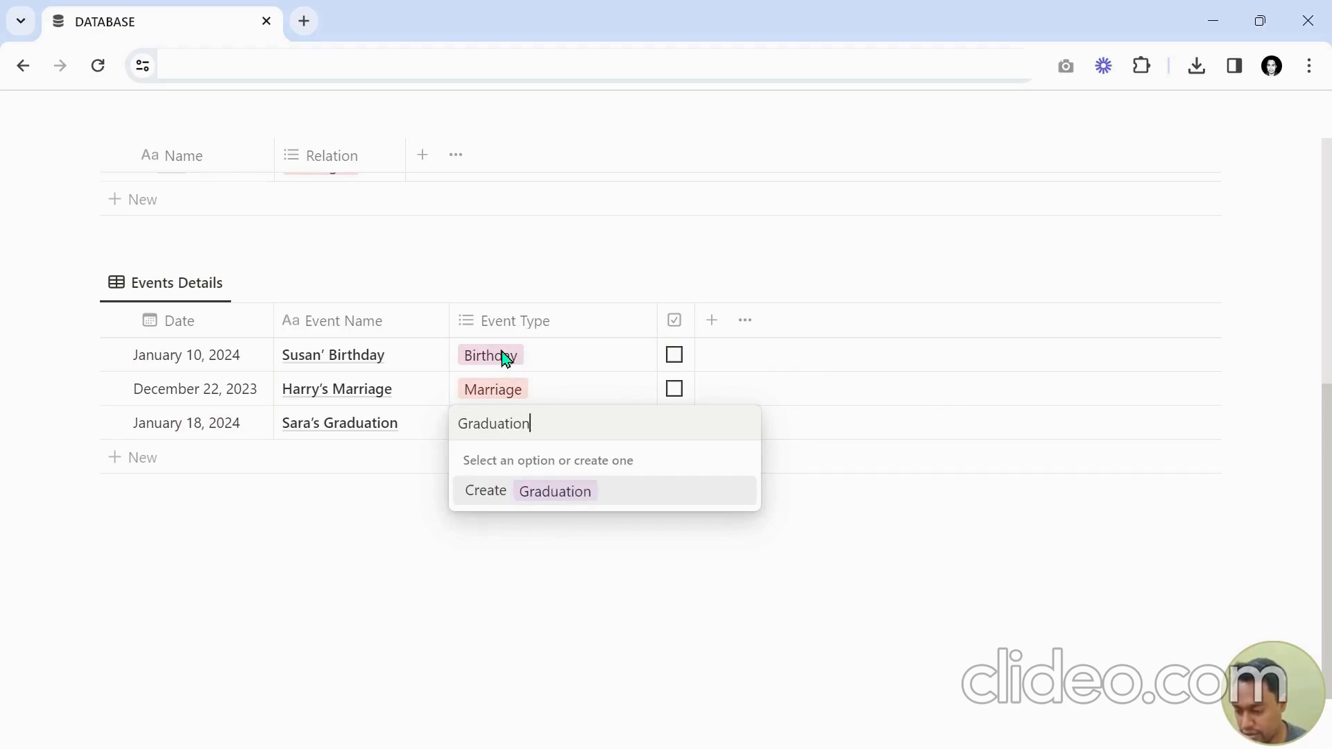
key("Return")
key("Escape")
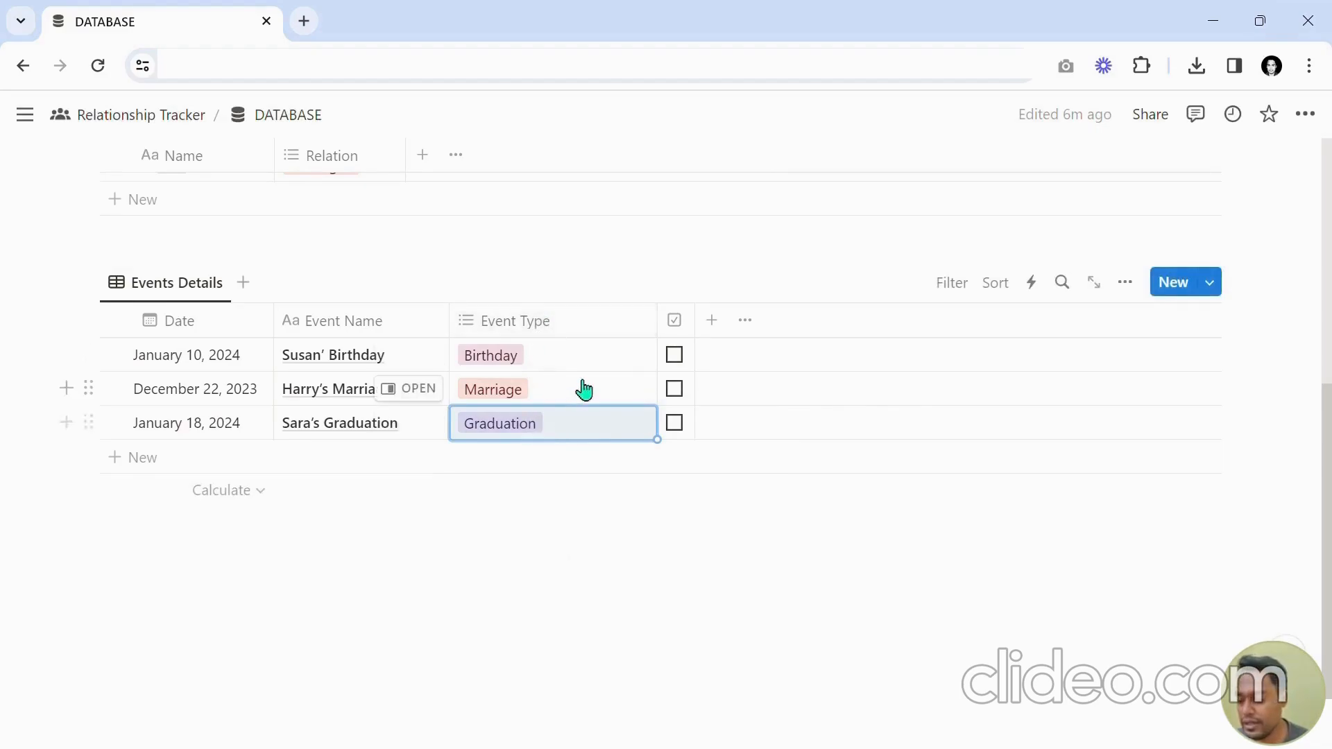
Move the Attendance column between Event Name and Event Type.
mouse_move(657, 320)
left_mouse_down()
mouse_move(607, 319)
mouse_move(667, 317)
left_mouse_up()
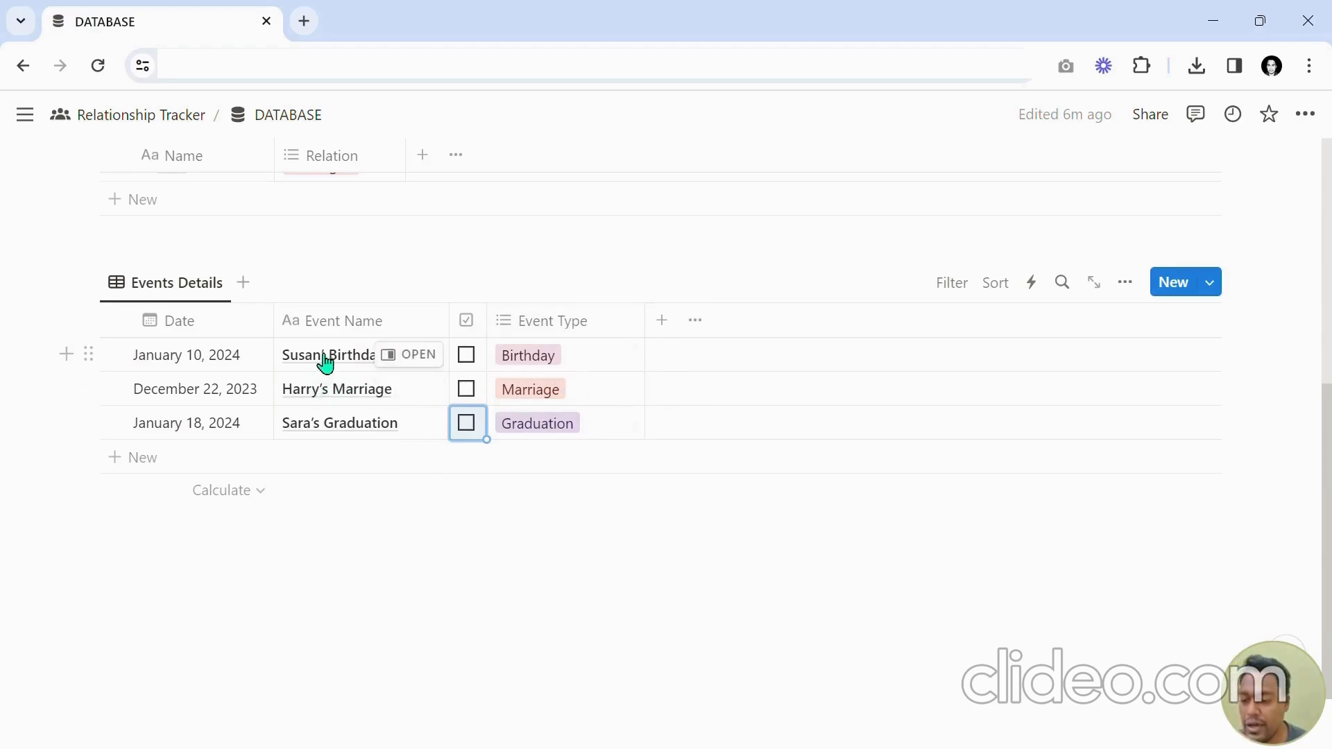
scroll(329, 371, "up", 5)
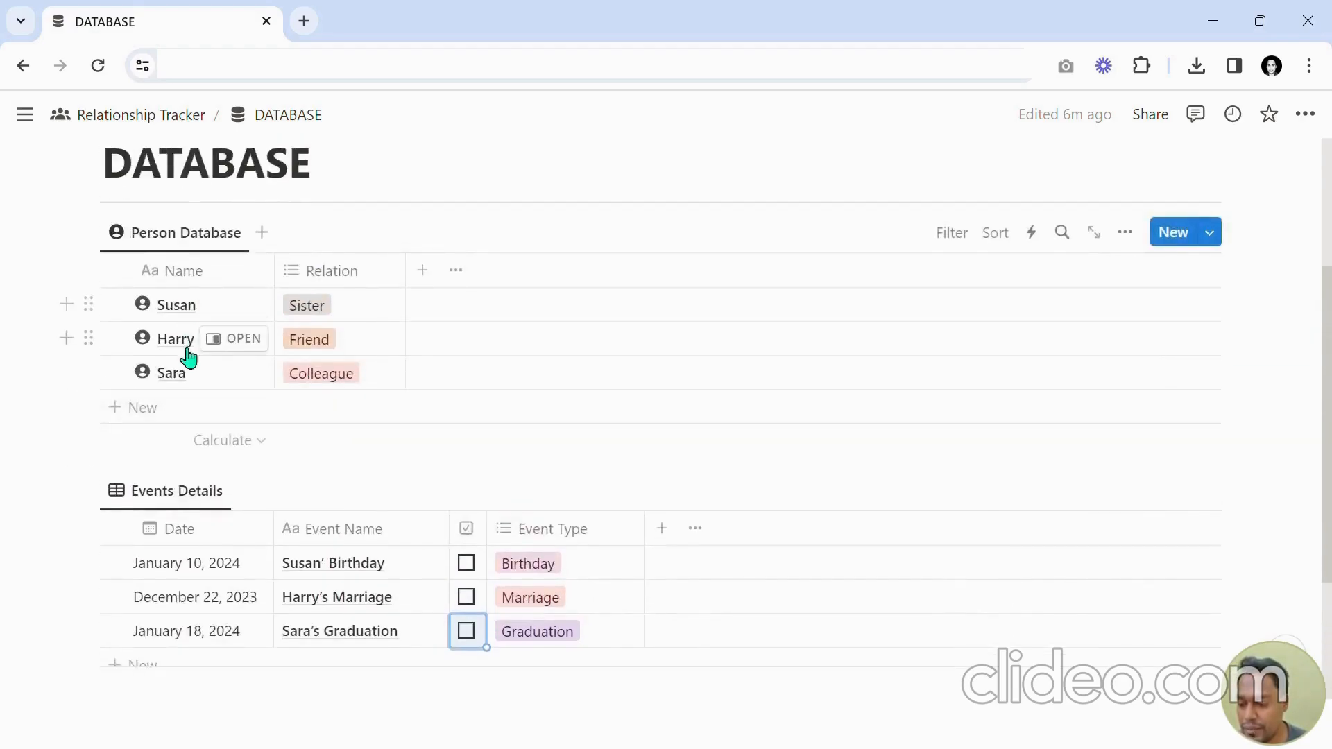
scroll(725, 462, "down", 3)
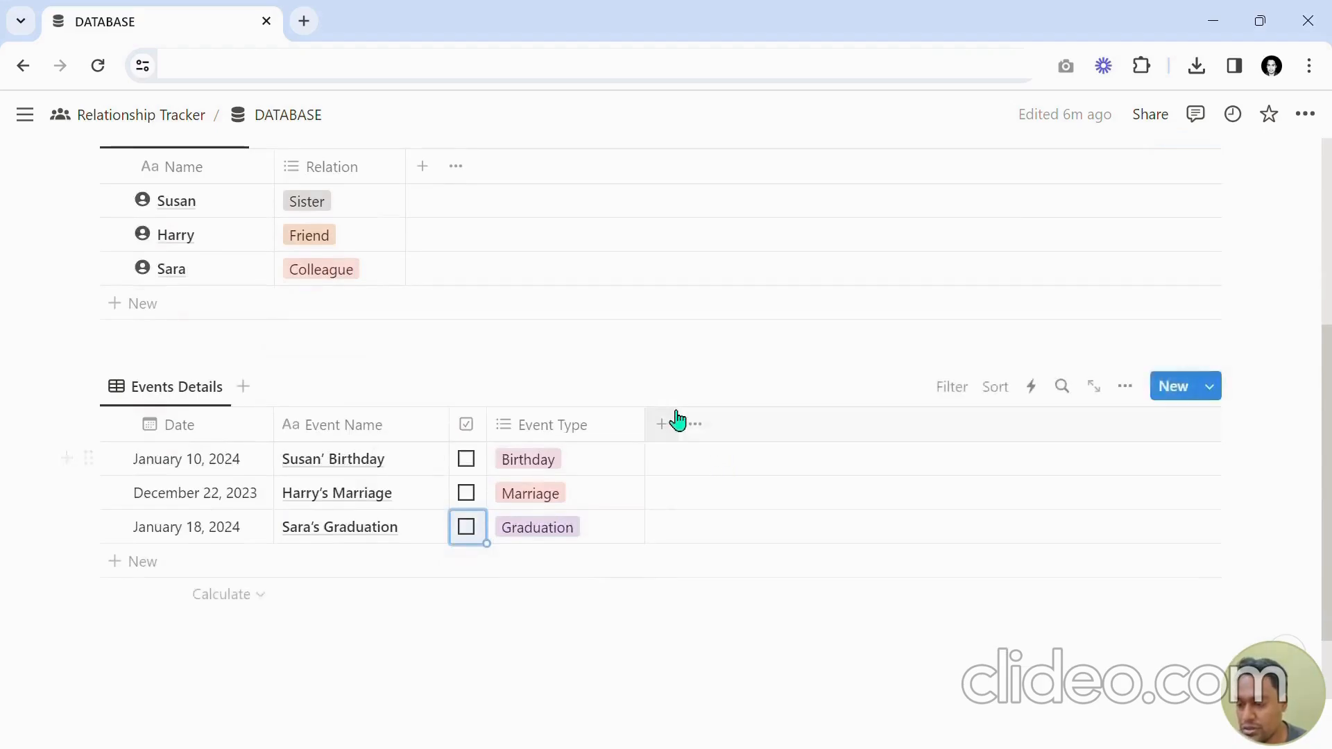
scroll(676, 419, "up", 3)
scroll(675, 417, "down", 3)
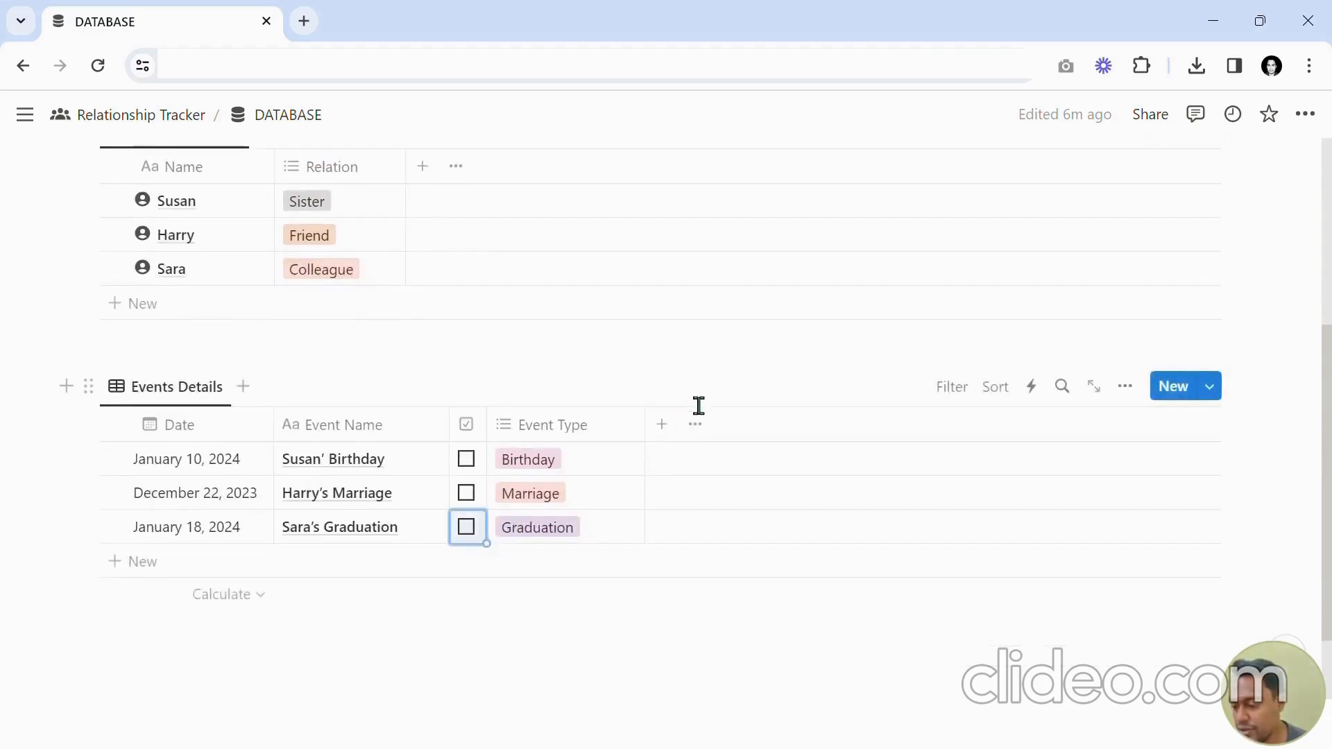
scroll(694, 404, "up", 3)
scroll(689, 411, "down", 3)
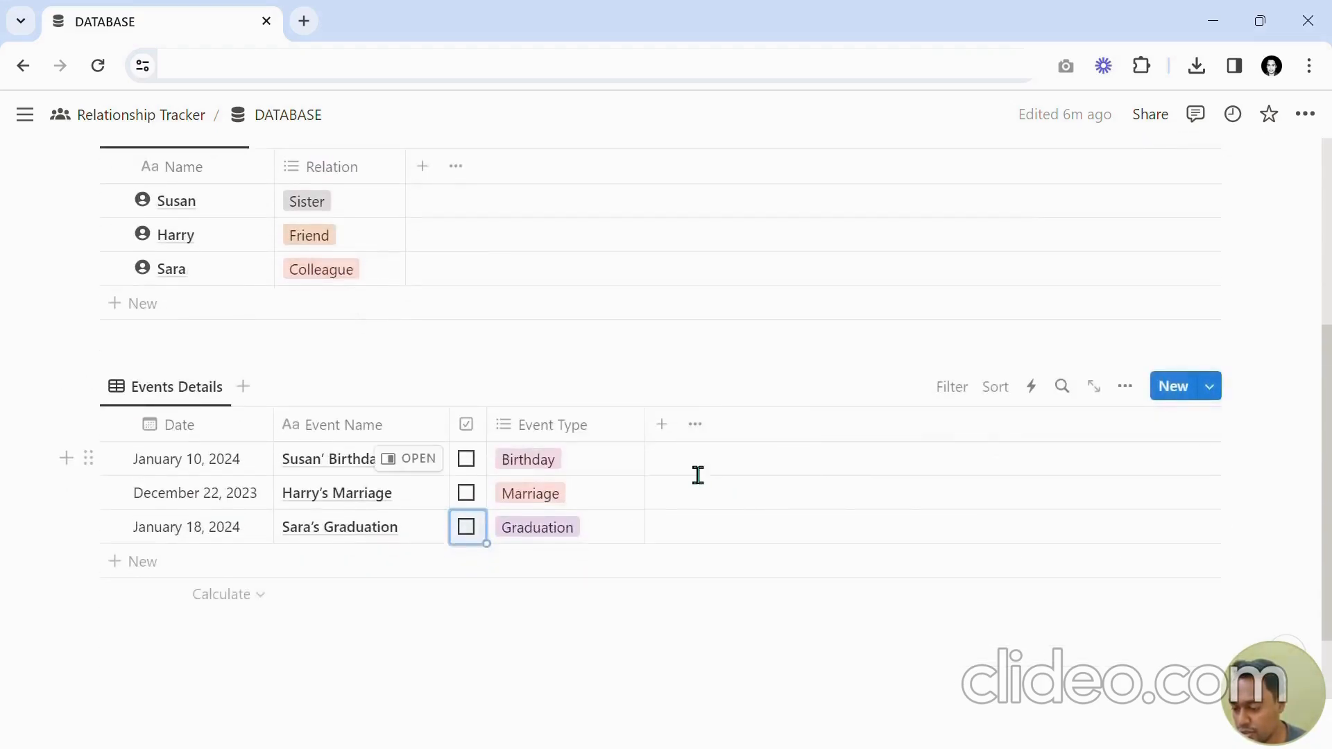
Add a Relation property to the Events Details table linked to the DB_PersonDatabase_New database.
left_click(664, 430)
scroll(684, 453, "down", 3)
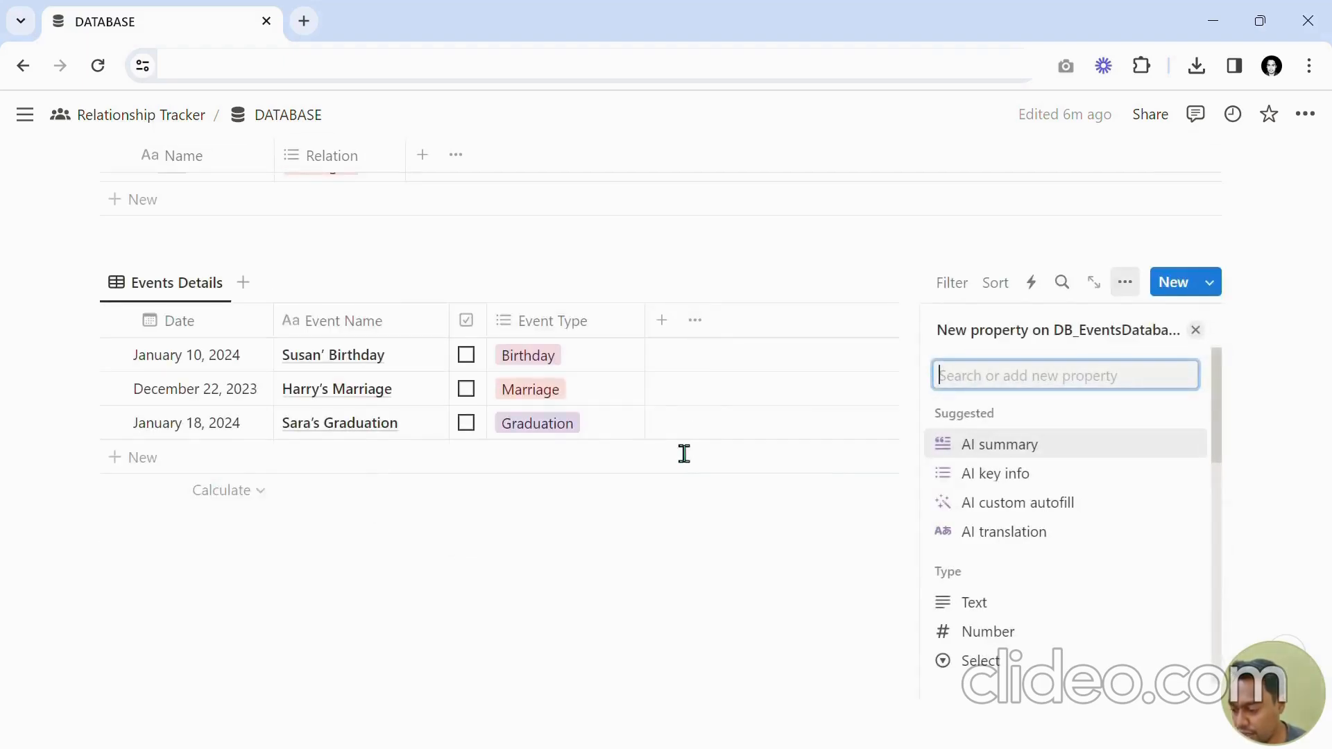
type("Rel")
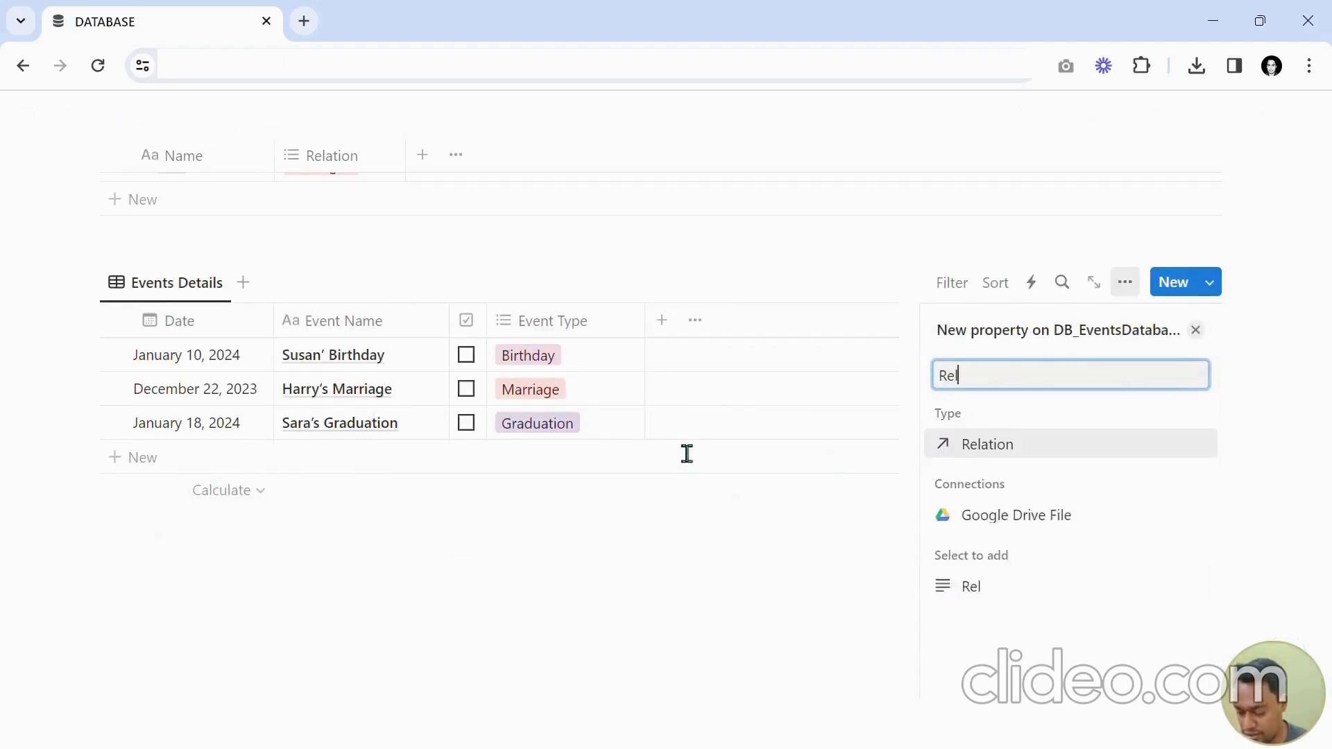
type("ation")
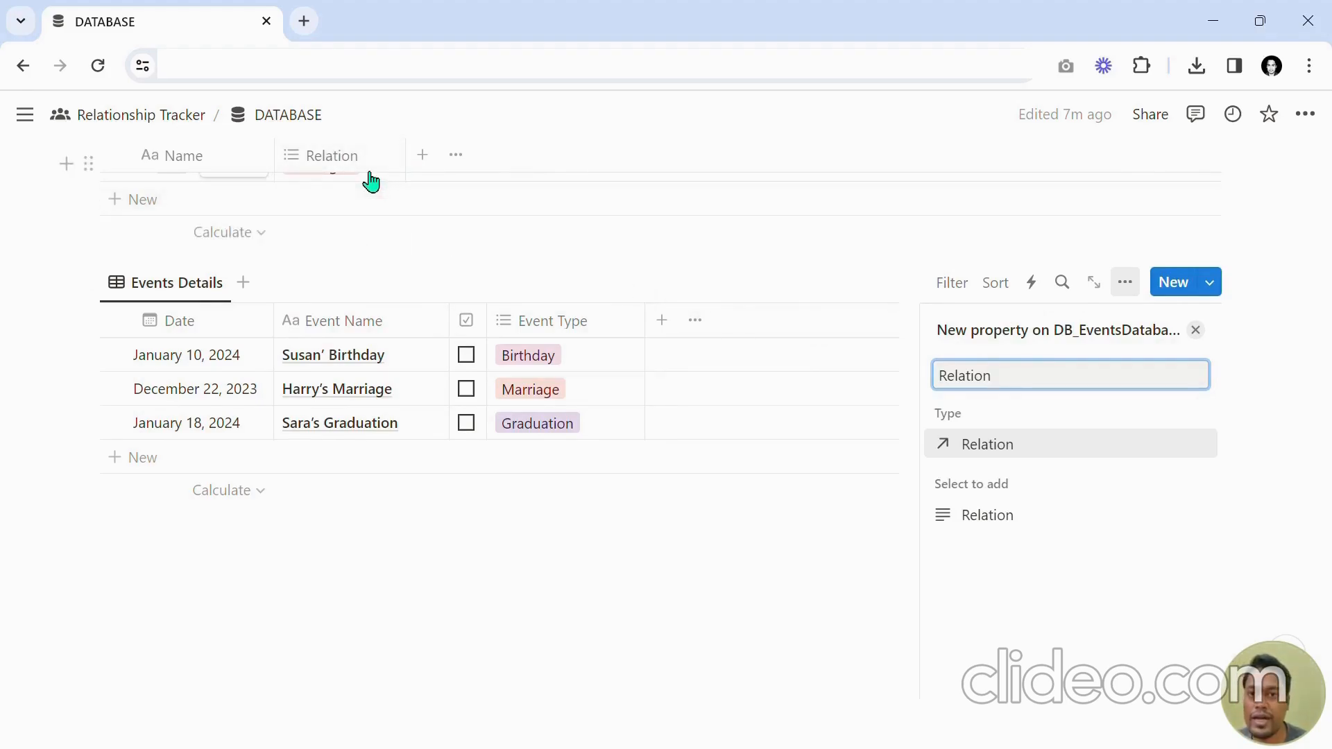
left_click(988, 453)
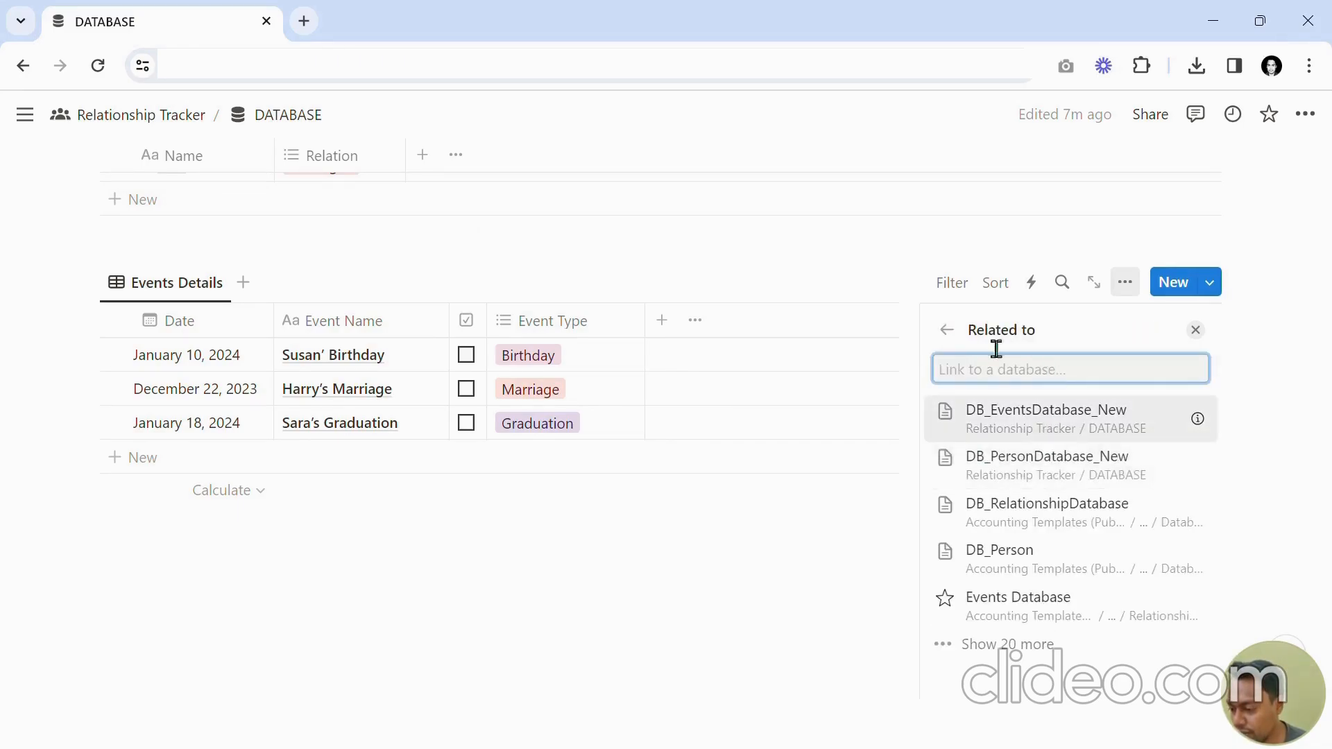
left_click_drag(996, 349, 1048, 347)
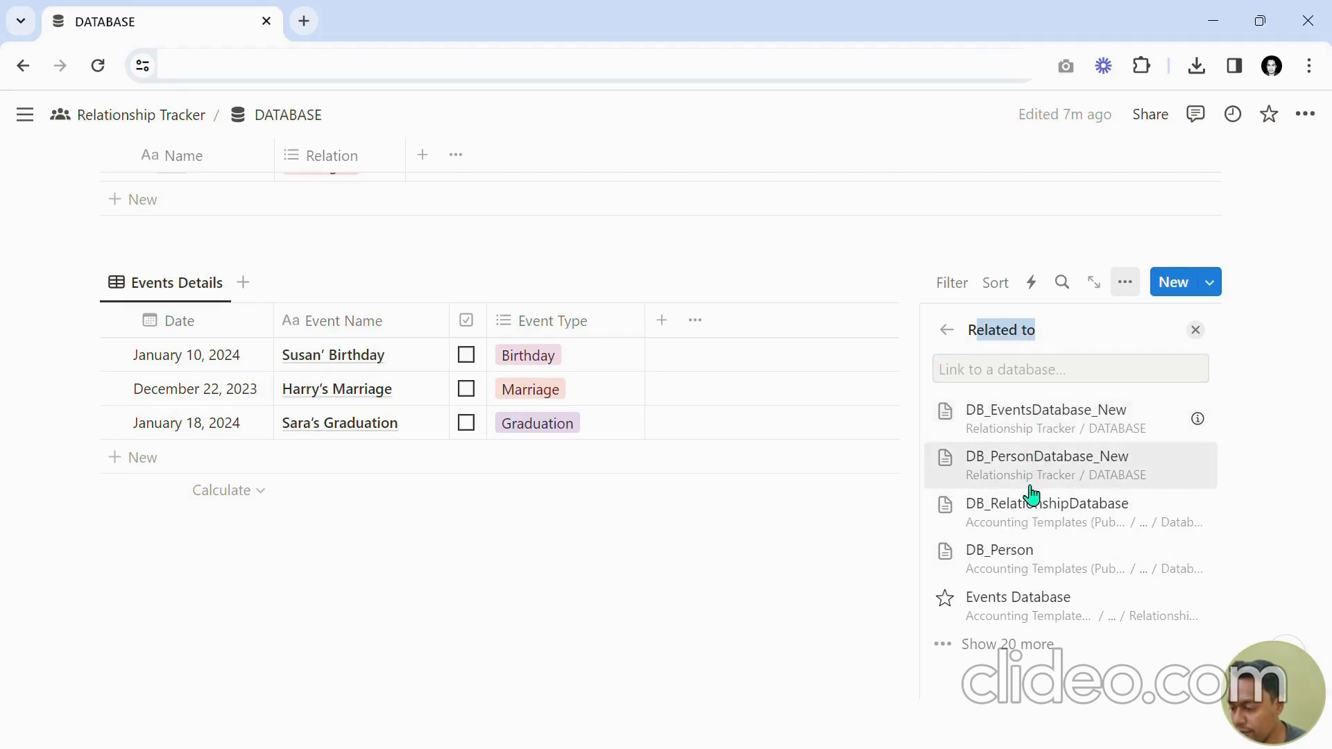
left_click(1085, 487)
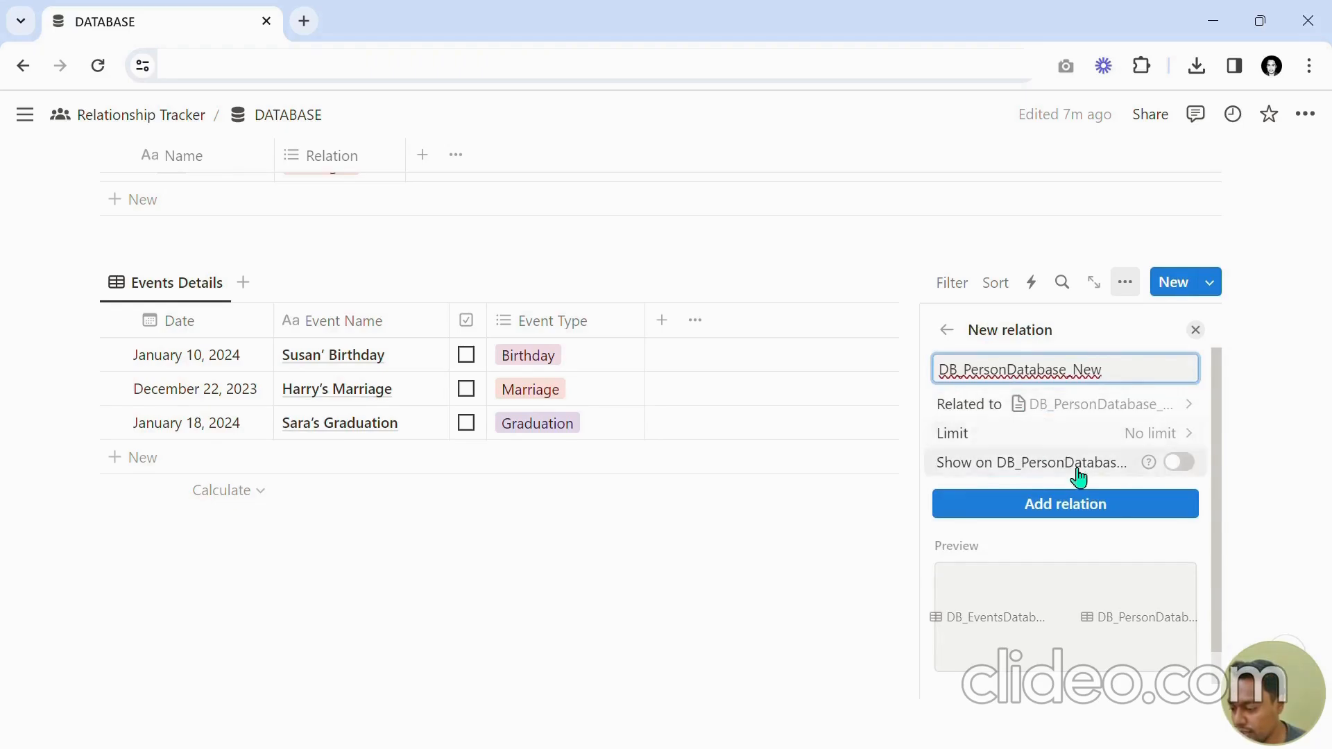
Show the relation on DB_PersonDatabase_New as a related property named Event Details and add the relation.
scroll(1110, 451, "down", 1)
scroll(1101, 443, "up", 1)
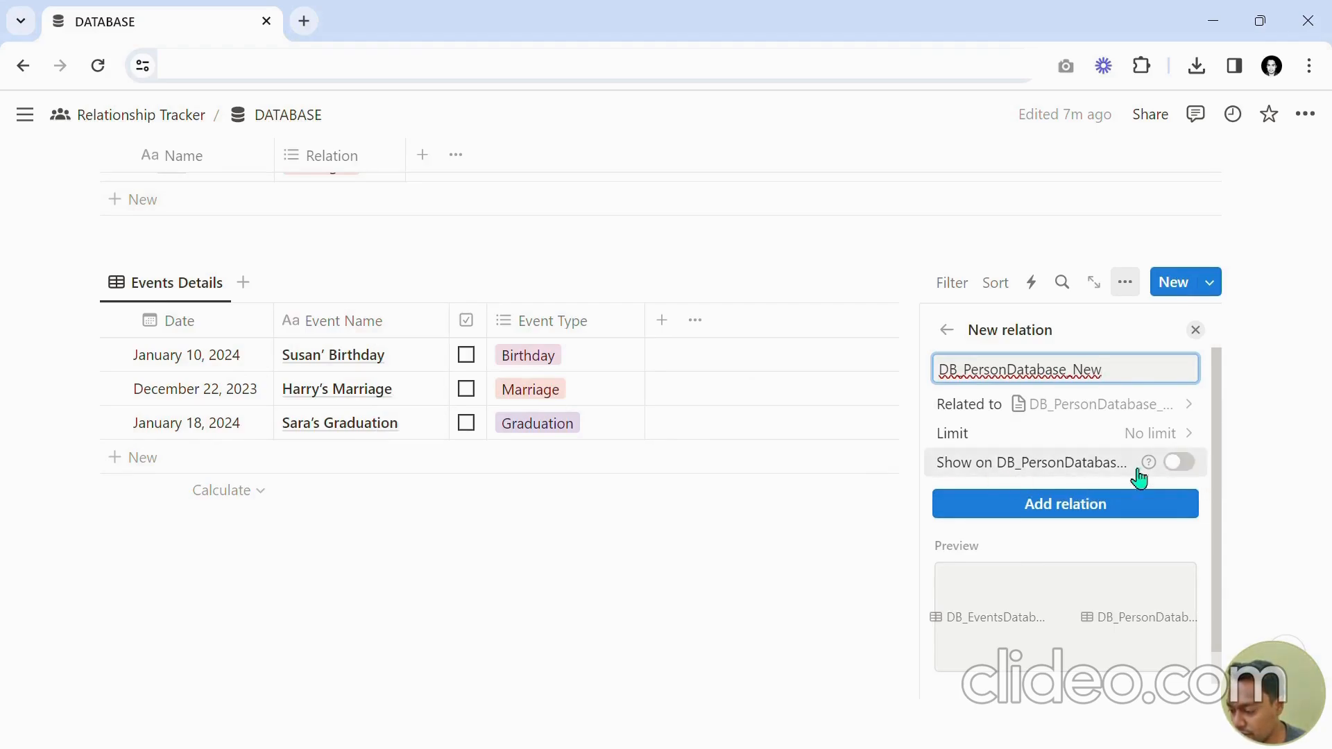
left_click(1181, 465)
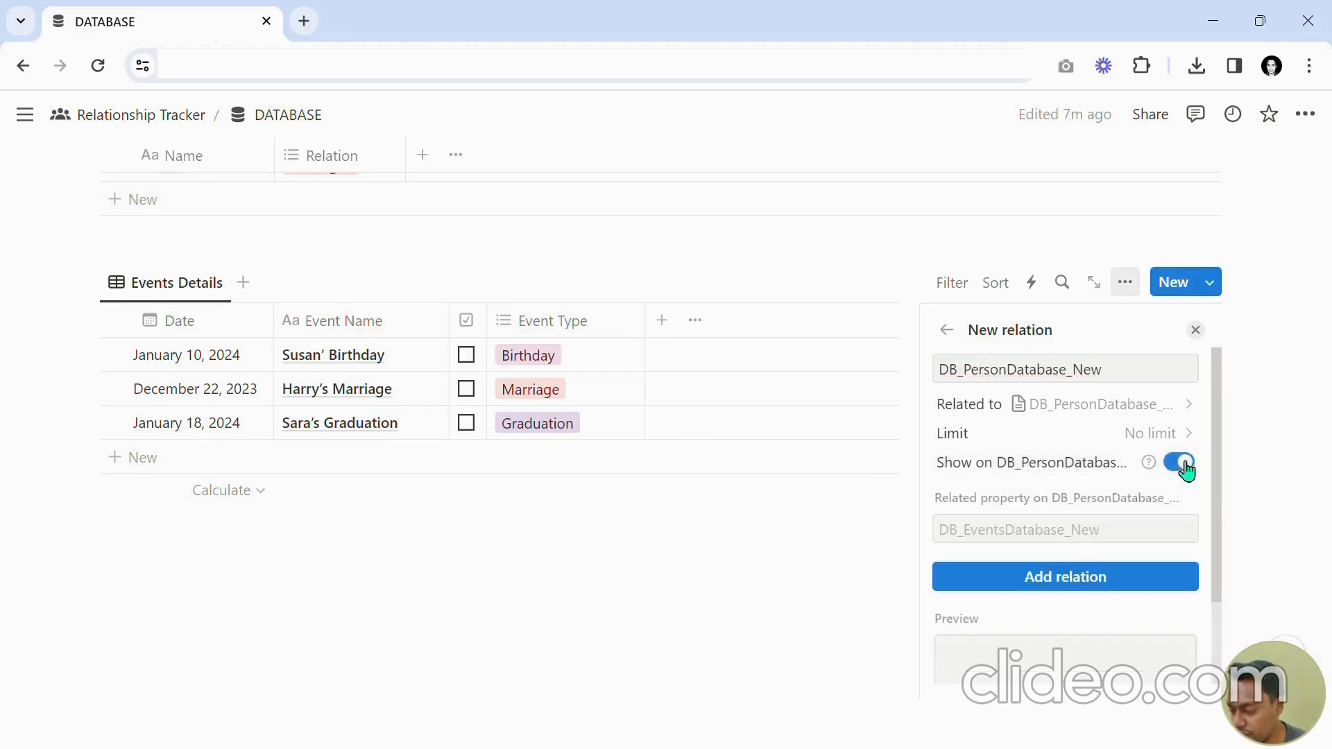
left_click(1063, 545)
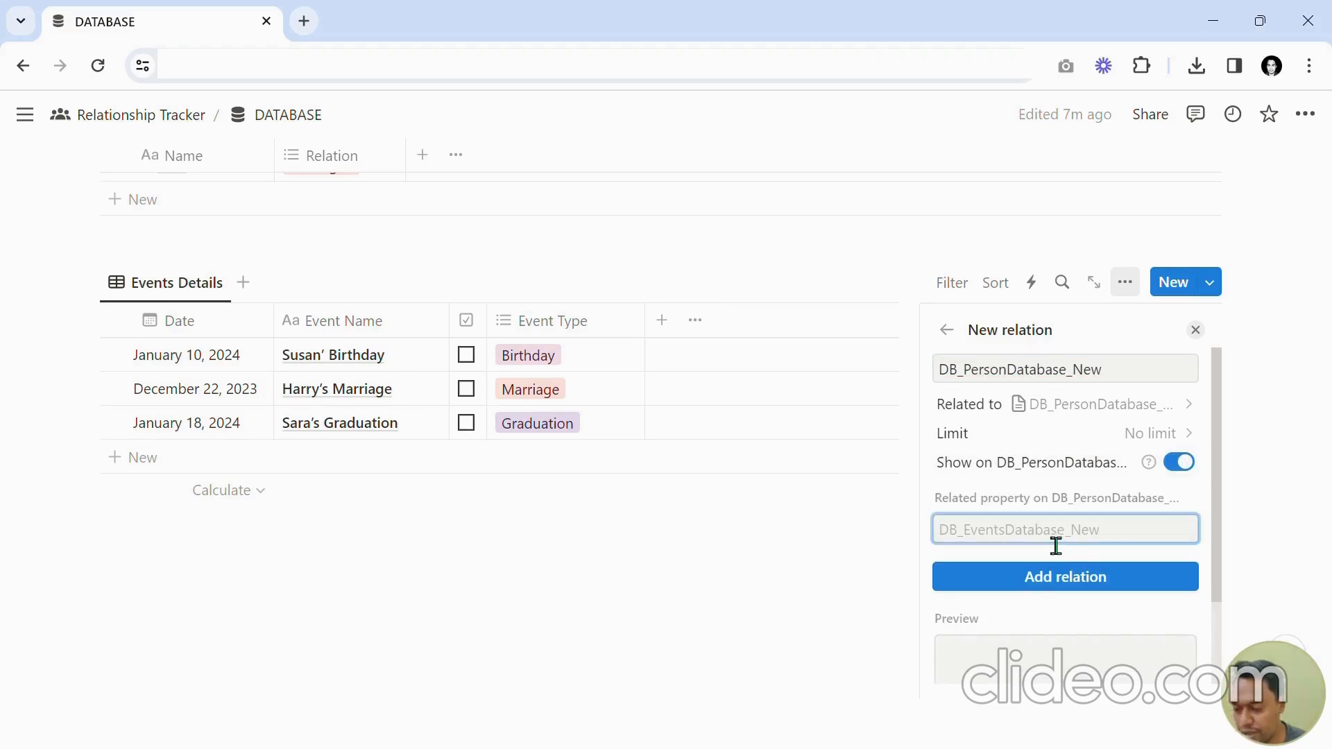
type("Event Details")
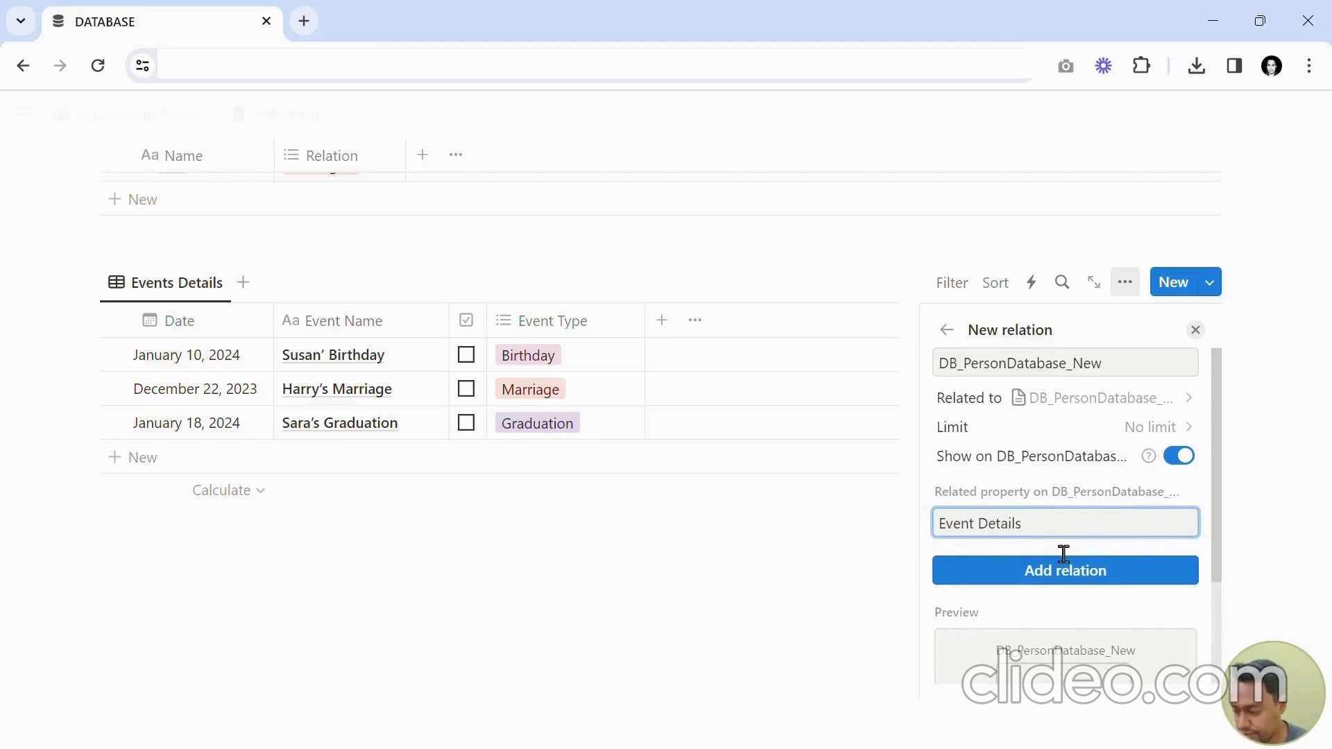
scroll(1068, 597, "down", 2)
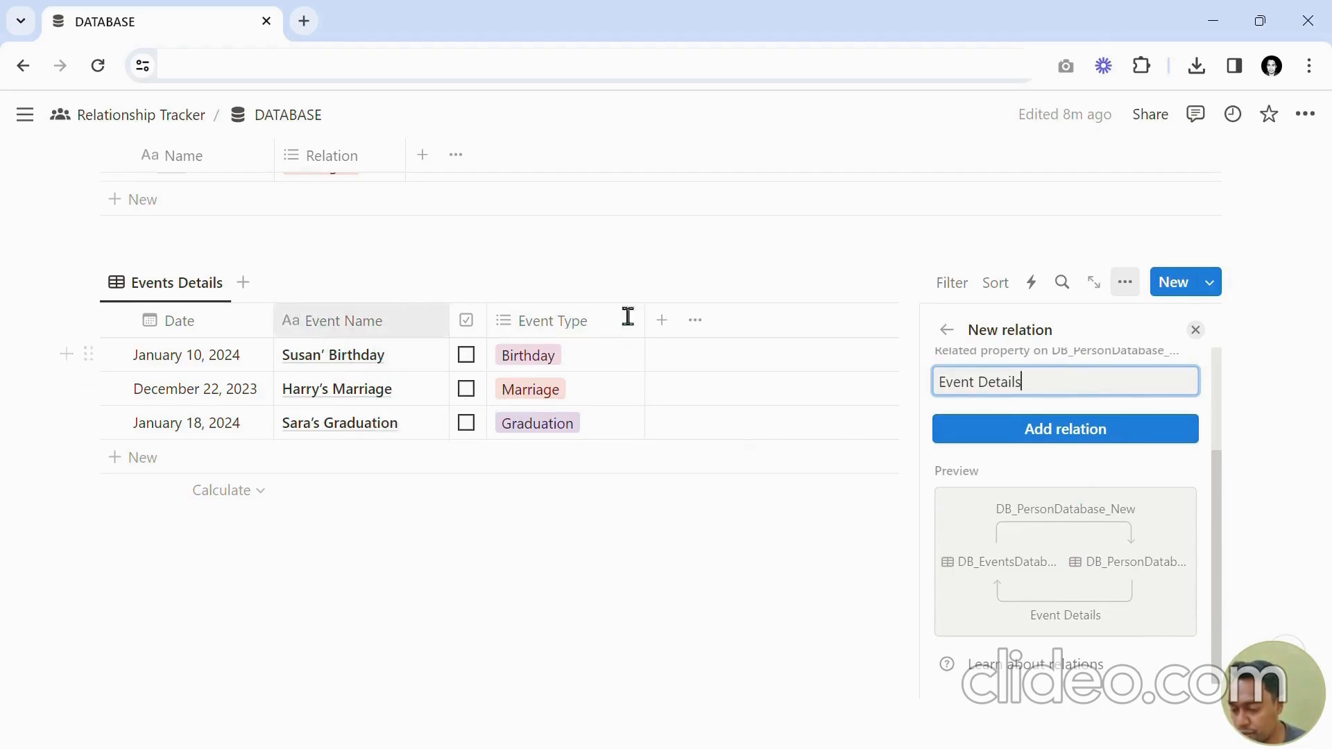
left_click(1024, 437)
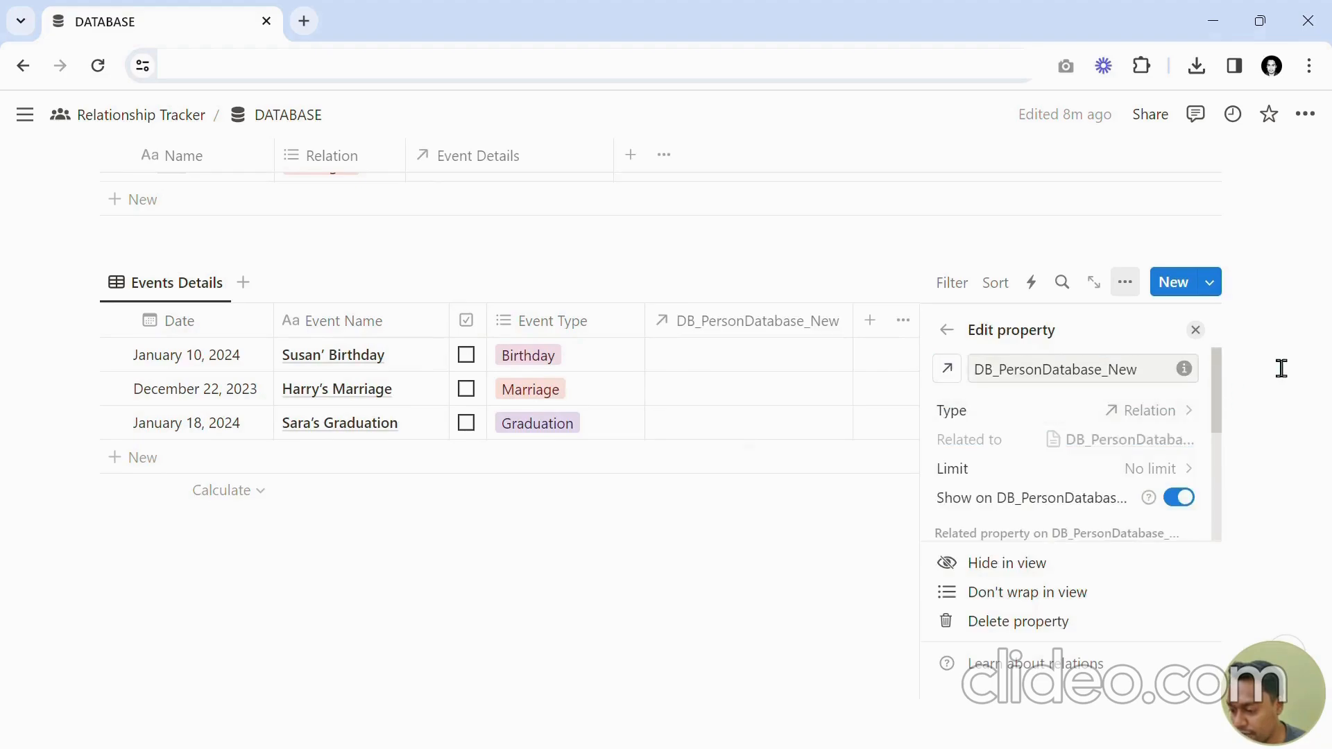
left_click(1229, 353)
Rename the new relation property in Events Details to Person.
scroll(1189, 377, "up", 2)
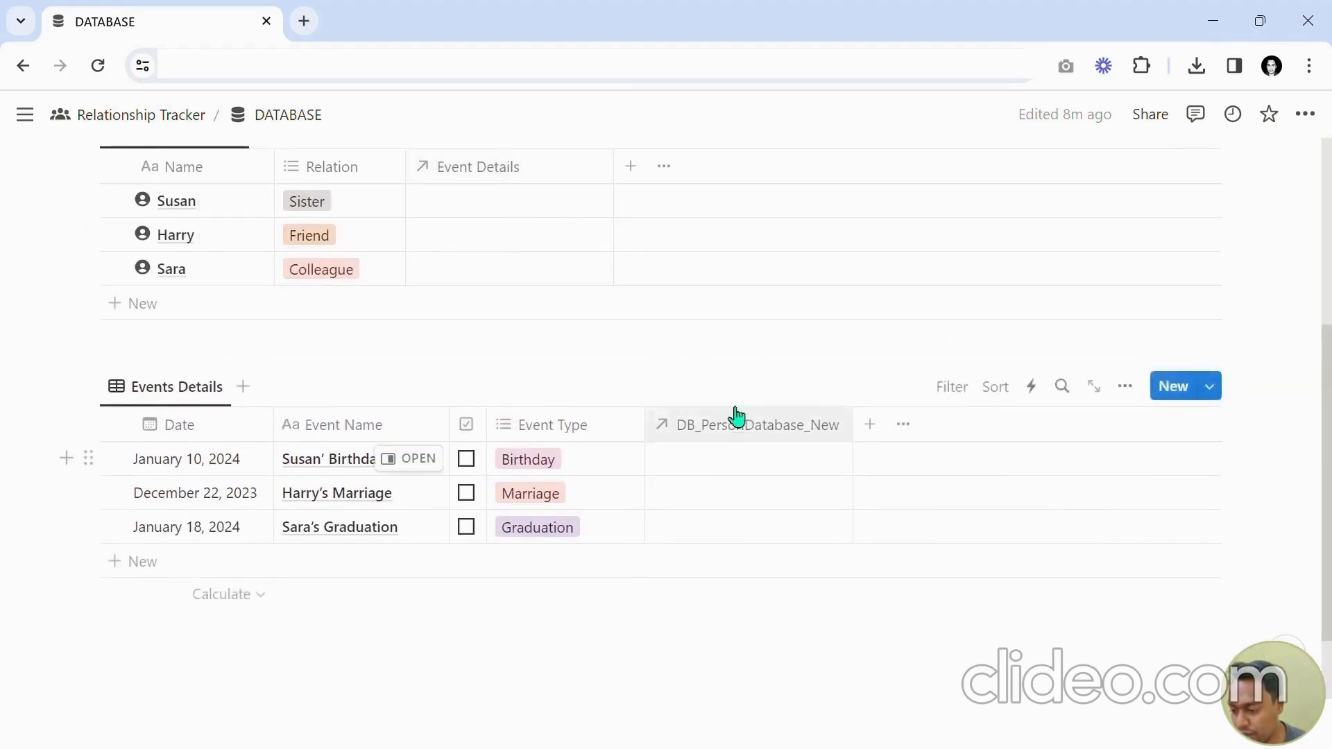
scroll(513, 326, "up", 3)
scroll(506, 356, "down", 2)
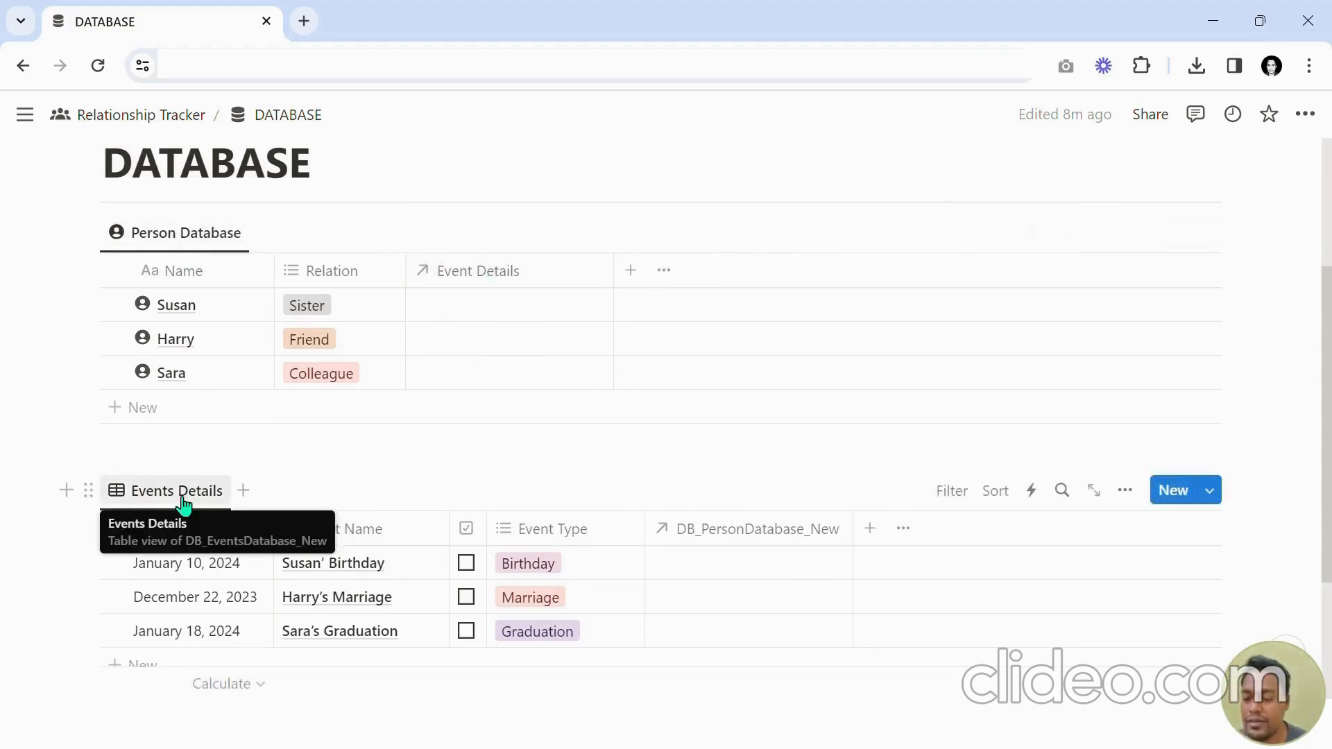
left_click(760, 536)
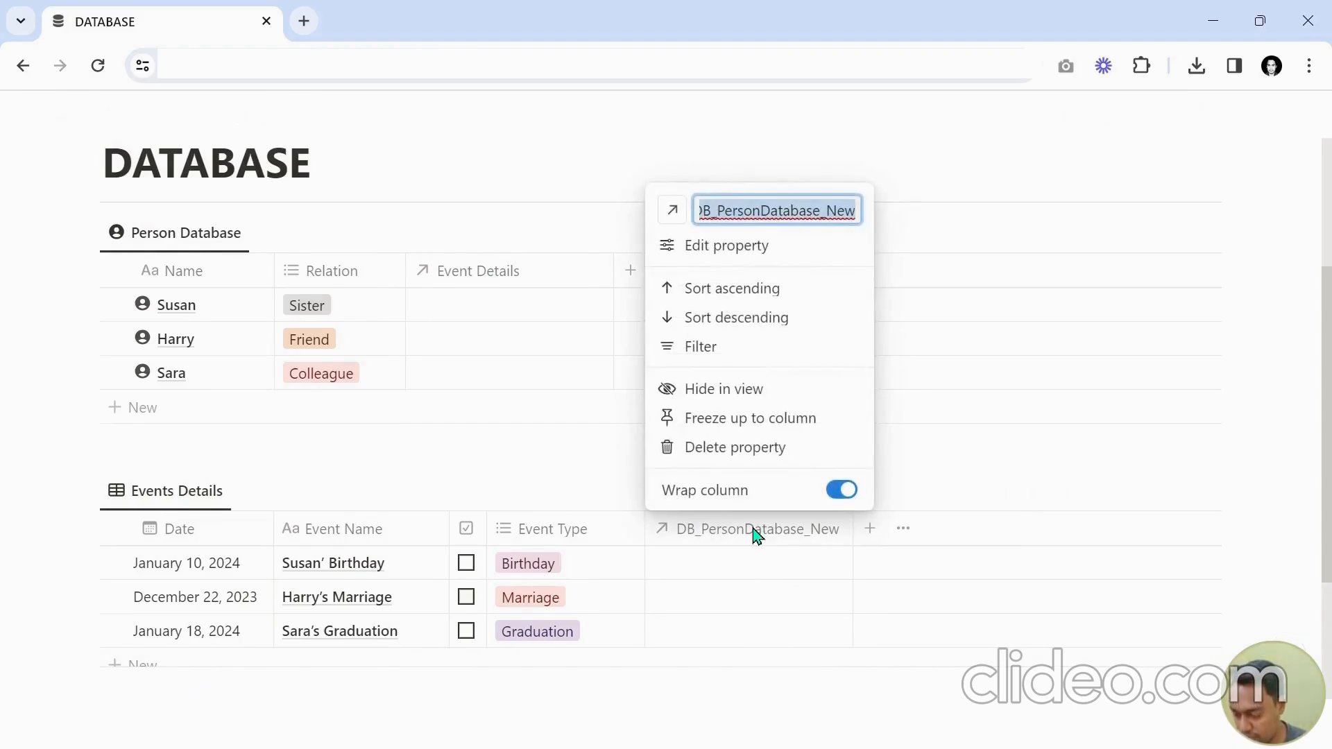
type("Person")
key("Return")
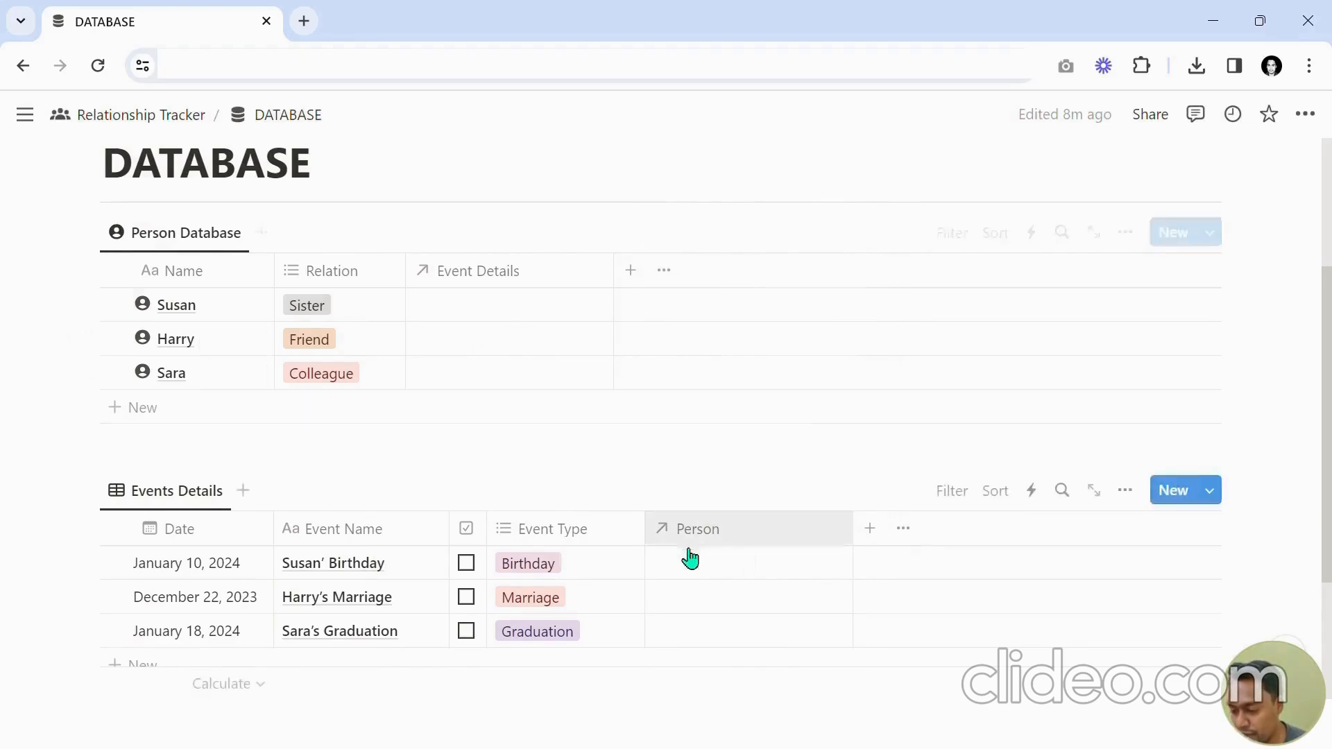
Link Susan as the Person for the Susan' Birthday event.
left_click(727, 581)
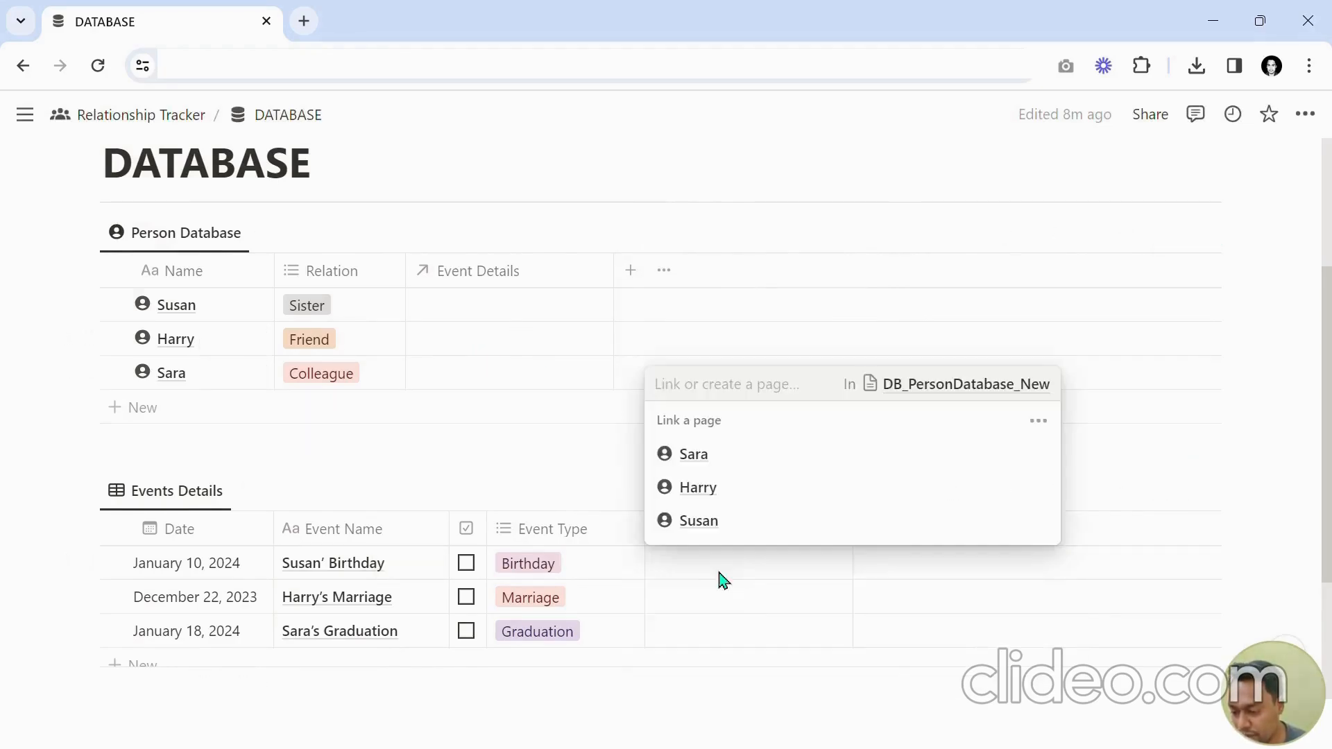
left_click(733, 560)
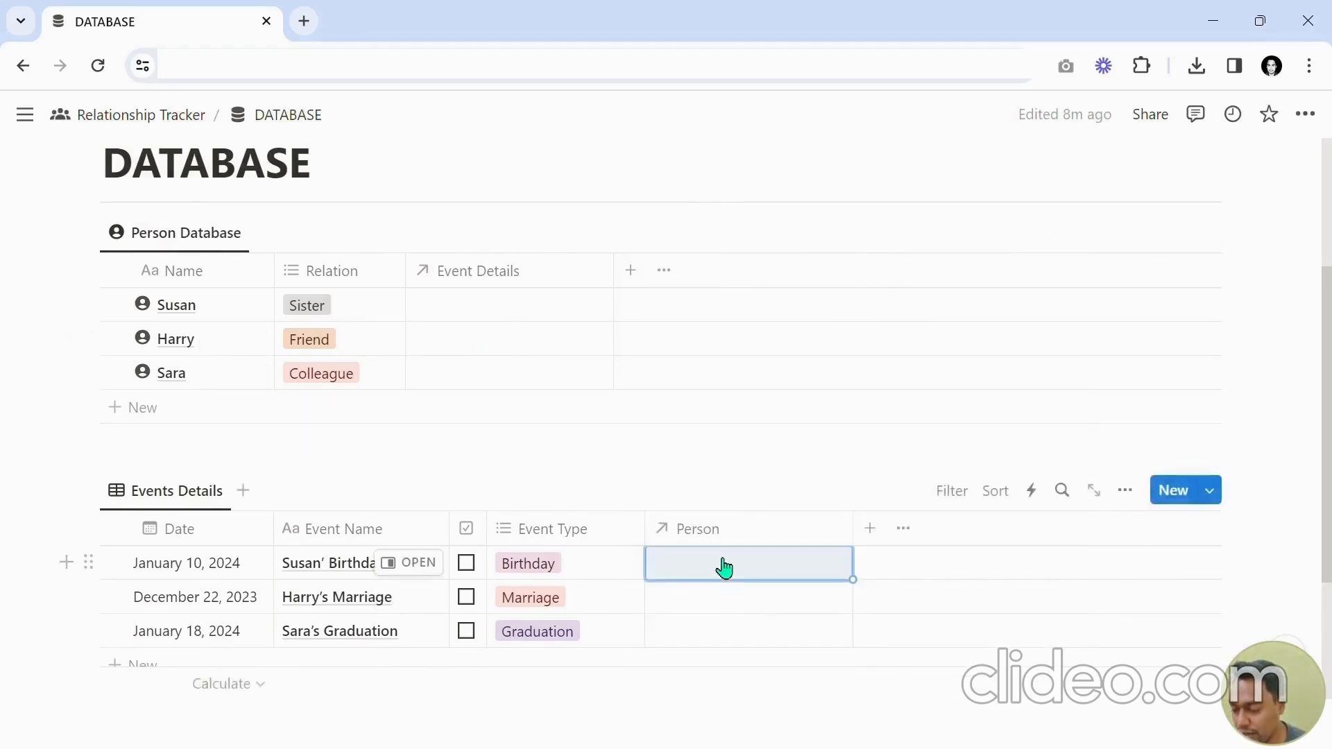
left_click(725, 567)
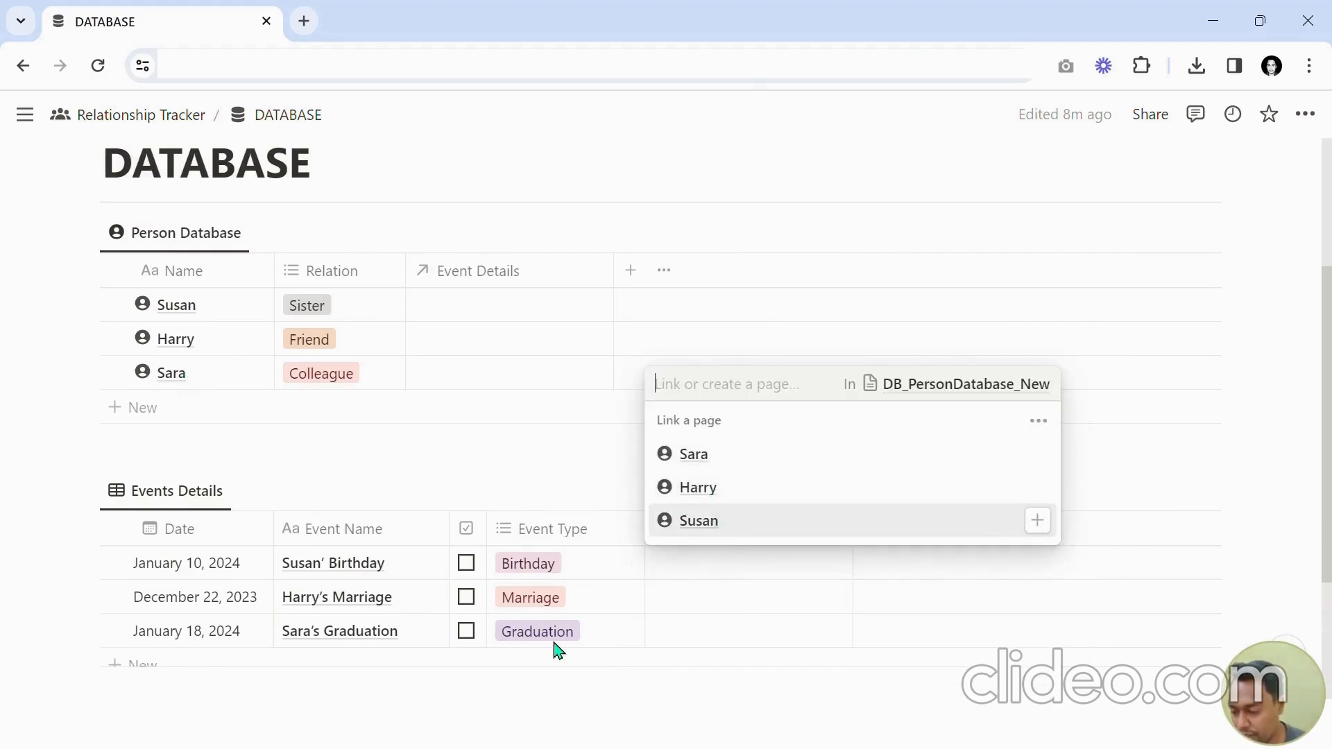
left_click(716, 528)
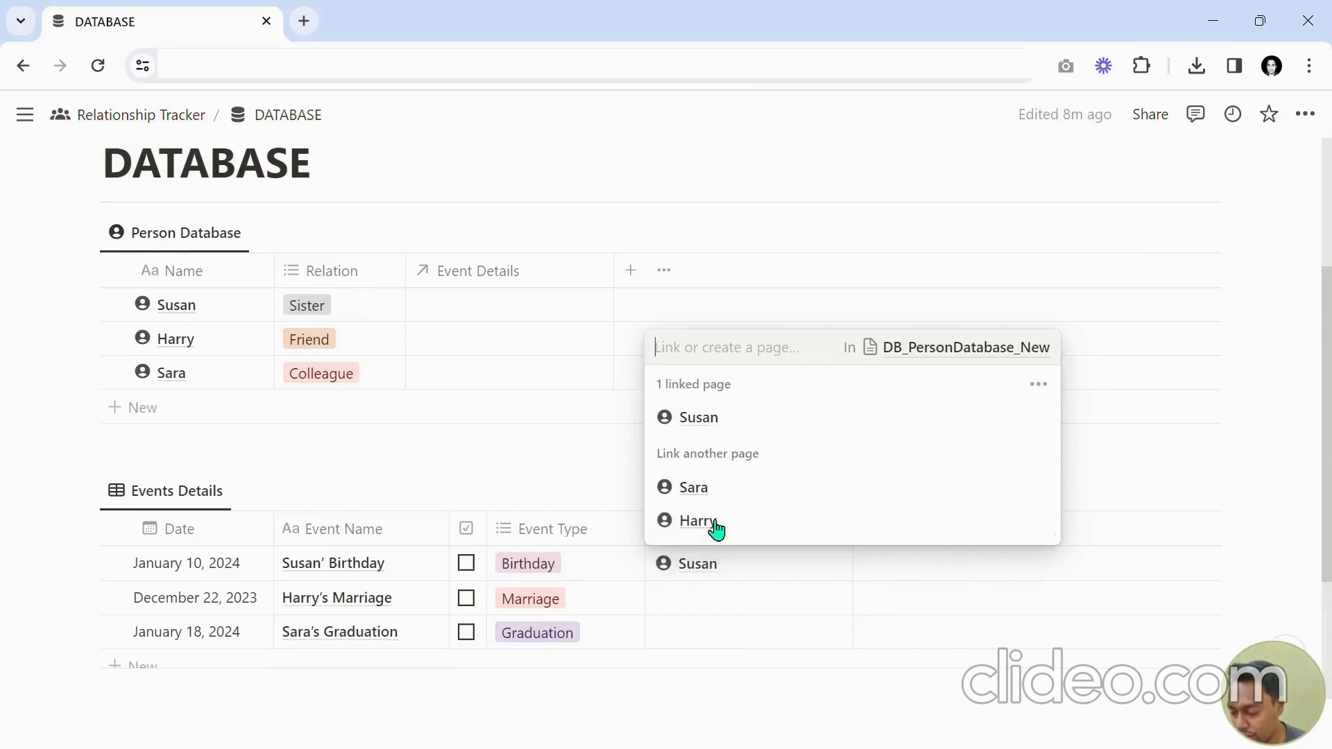
left_click(722, 563)
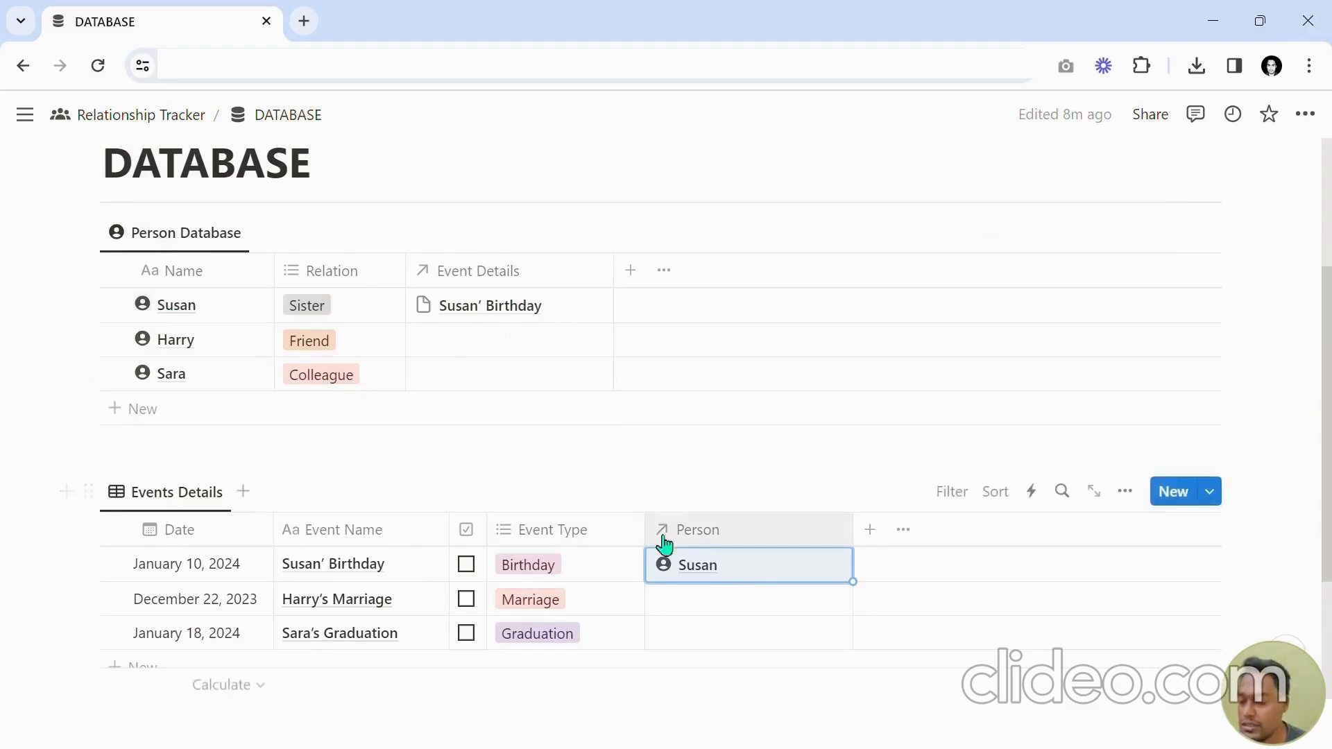
Link Harry as the Person for the Harry's Marriage event.
scroll(693, 586, "down", 3)
scroll(695, 518, "up", 3)
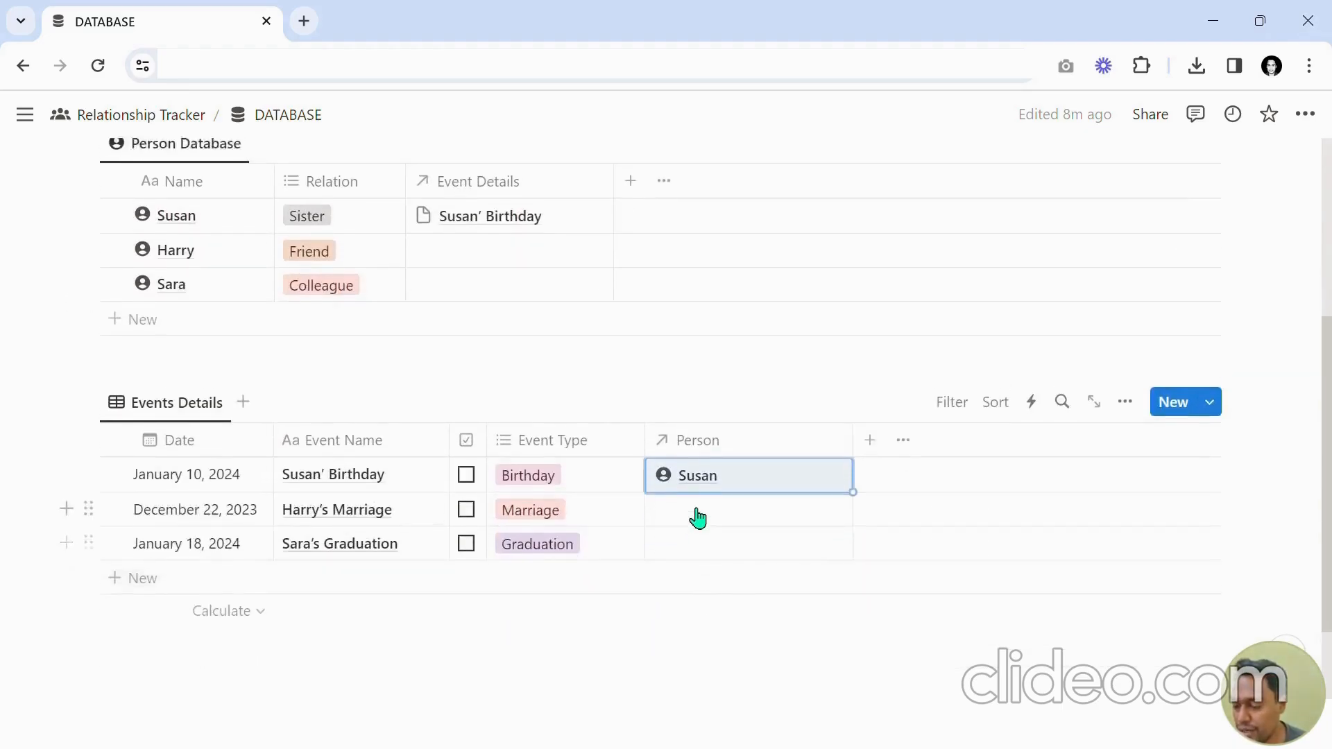
scroll(693, 531, "down", 3)
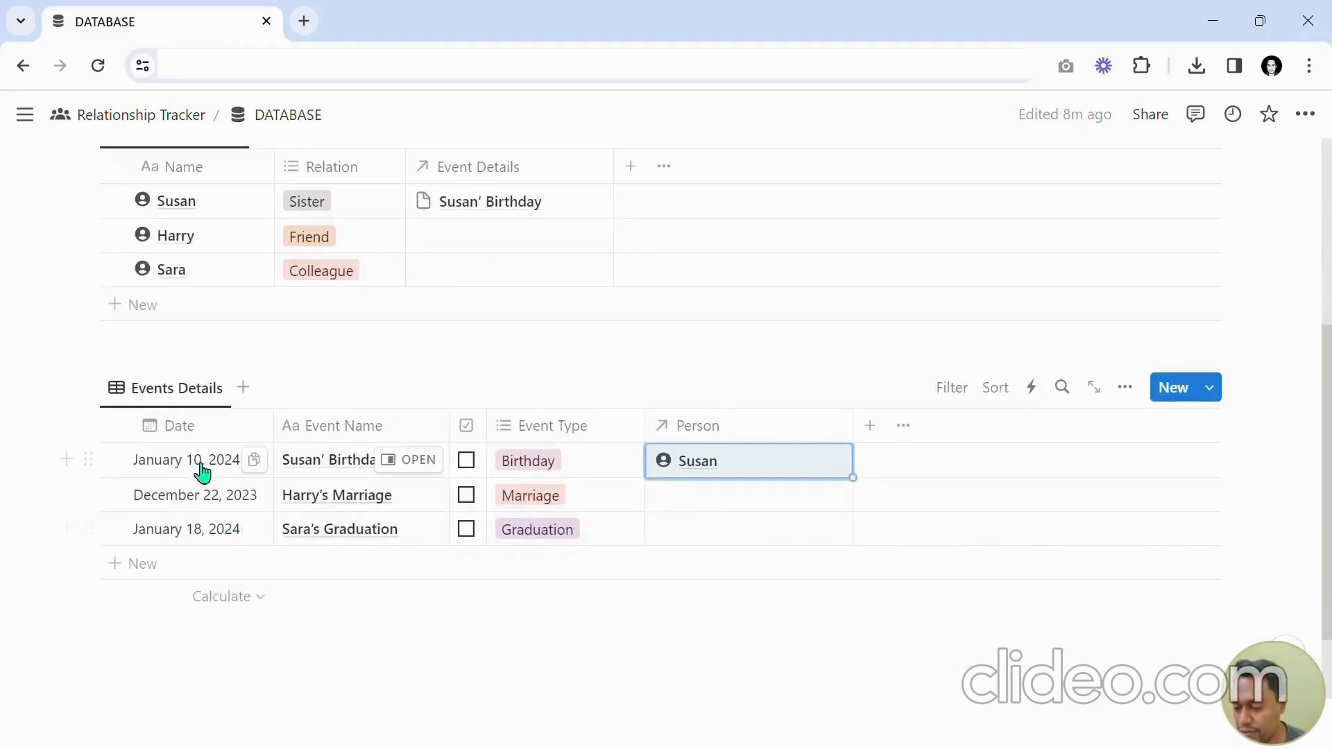
scroll(288, 481, "up", 2)
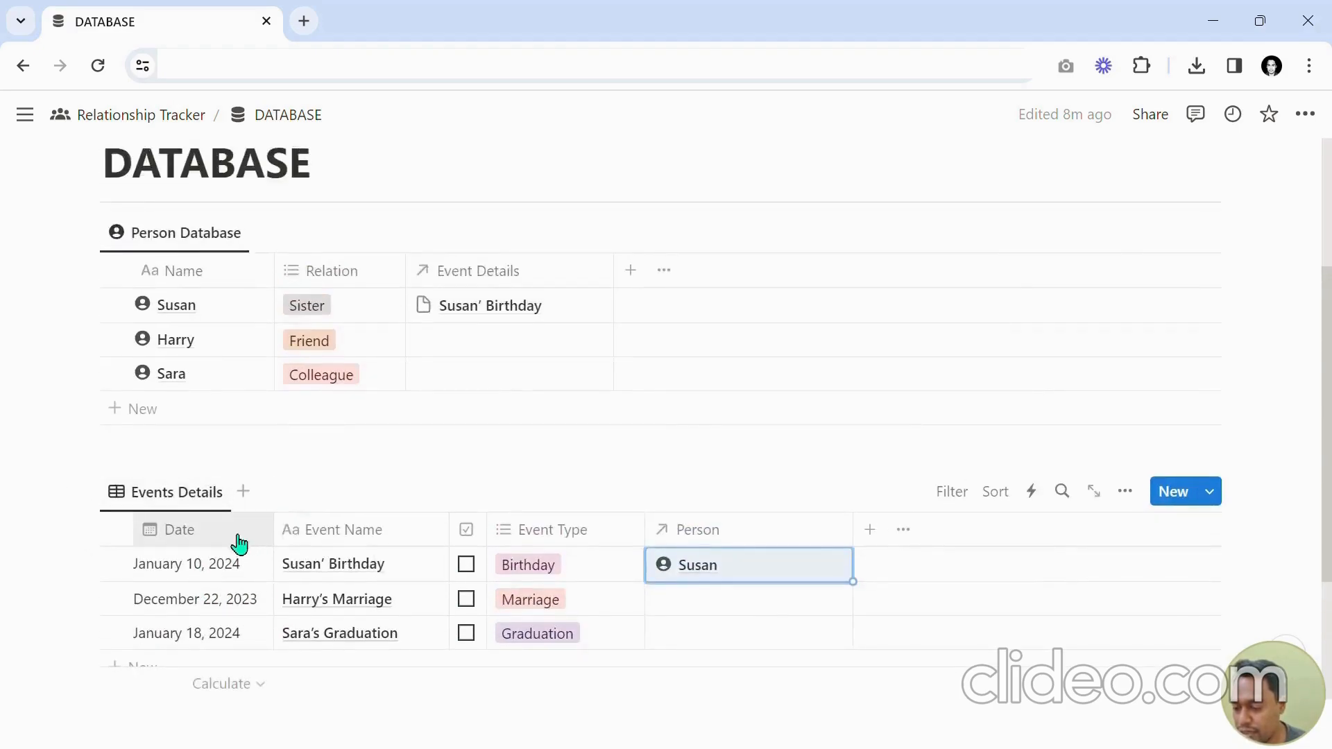
scroll(581, 387, "down", 2)
scroll(585, 389, "down", 1)
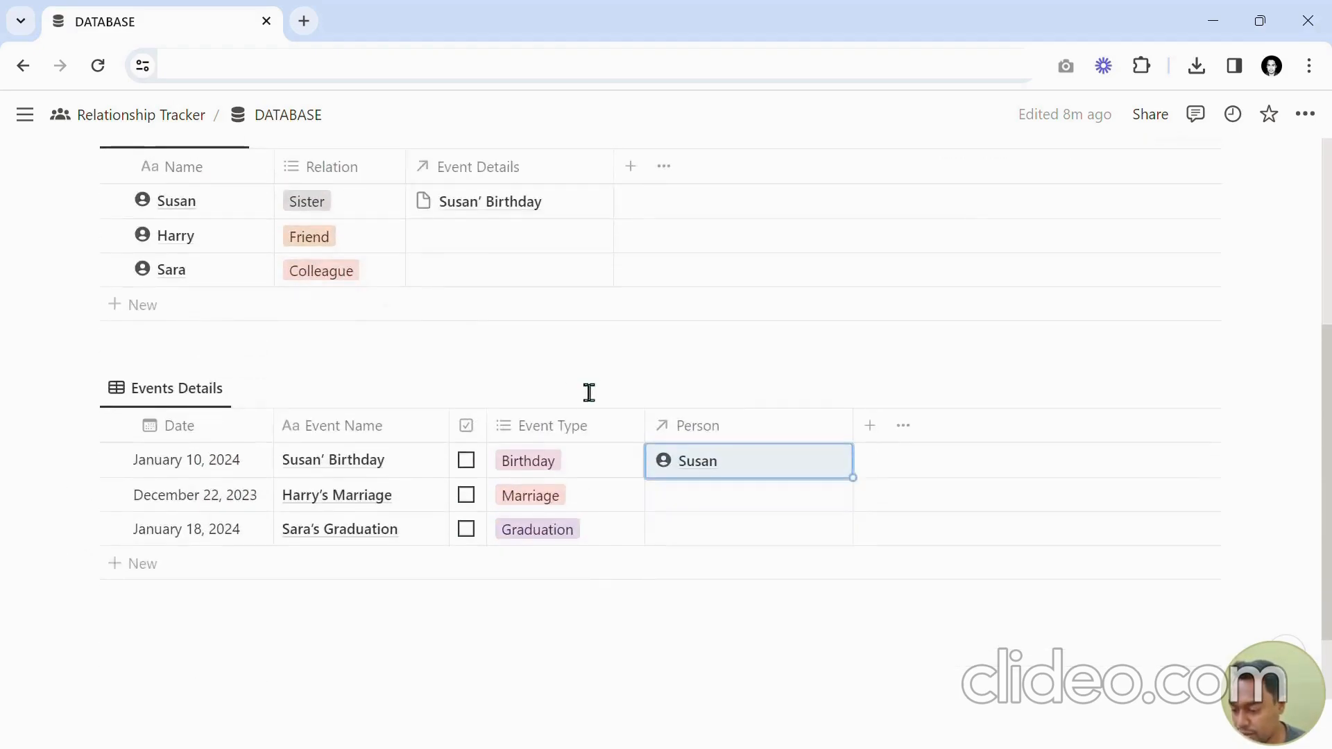
key("Down")
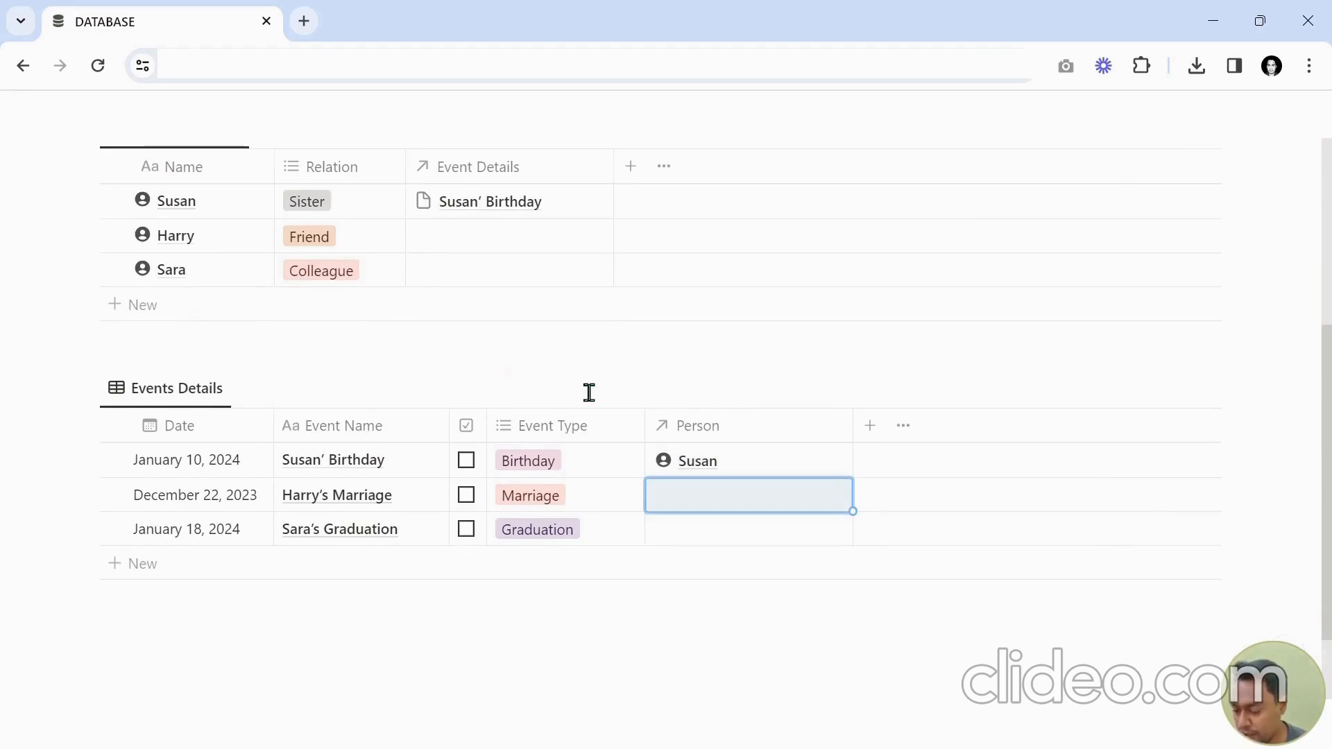
key("Return")
type("H")
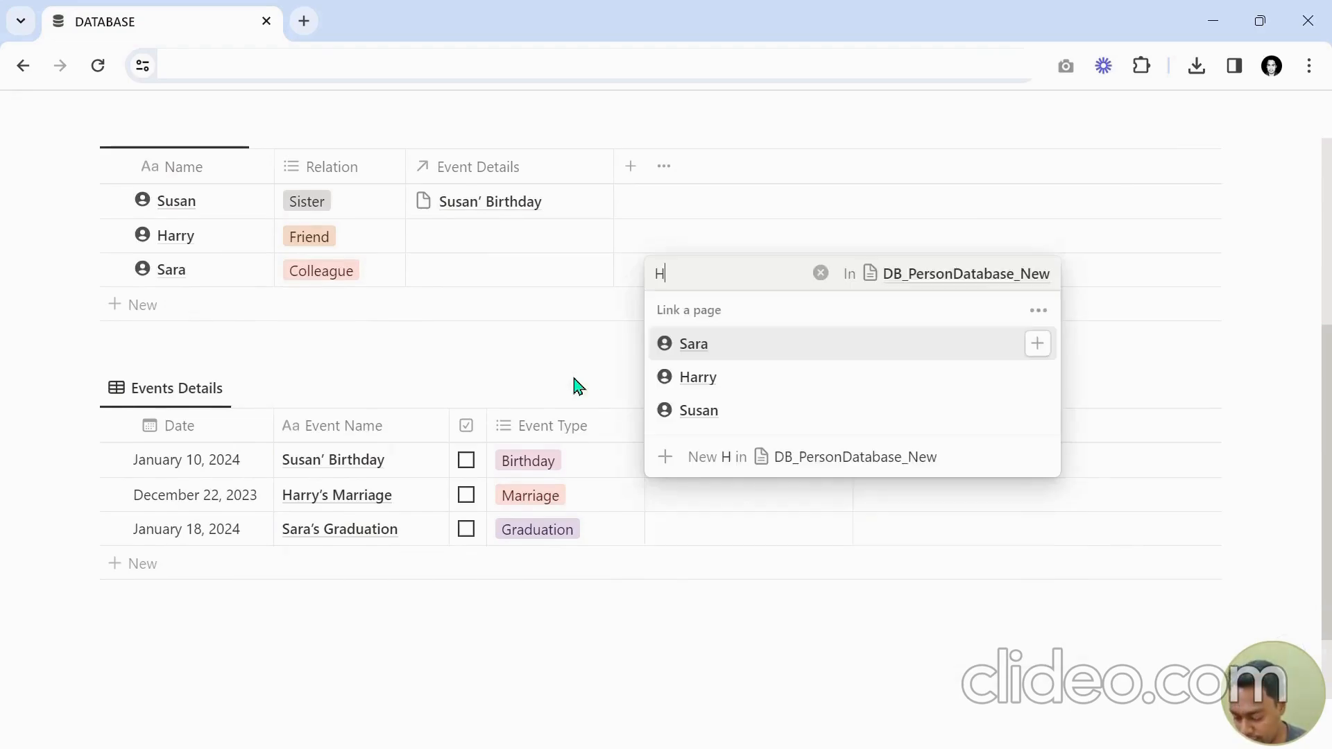
type("arry")
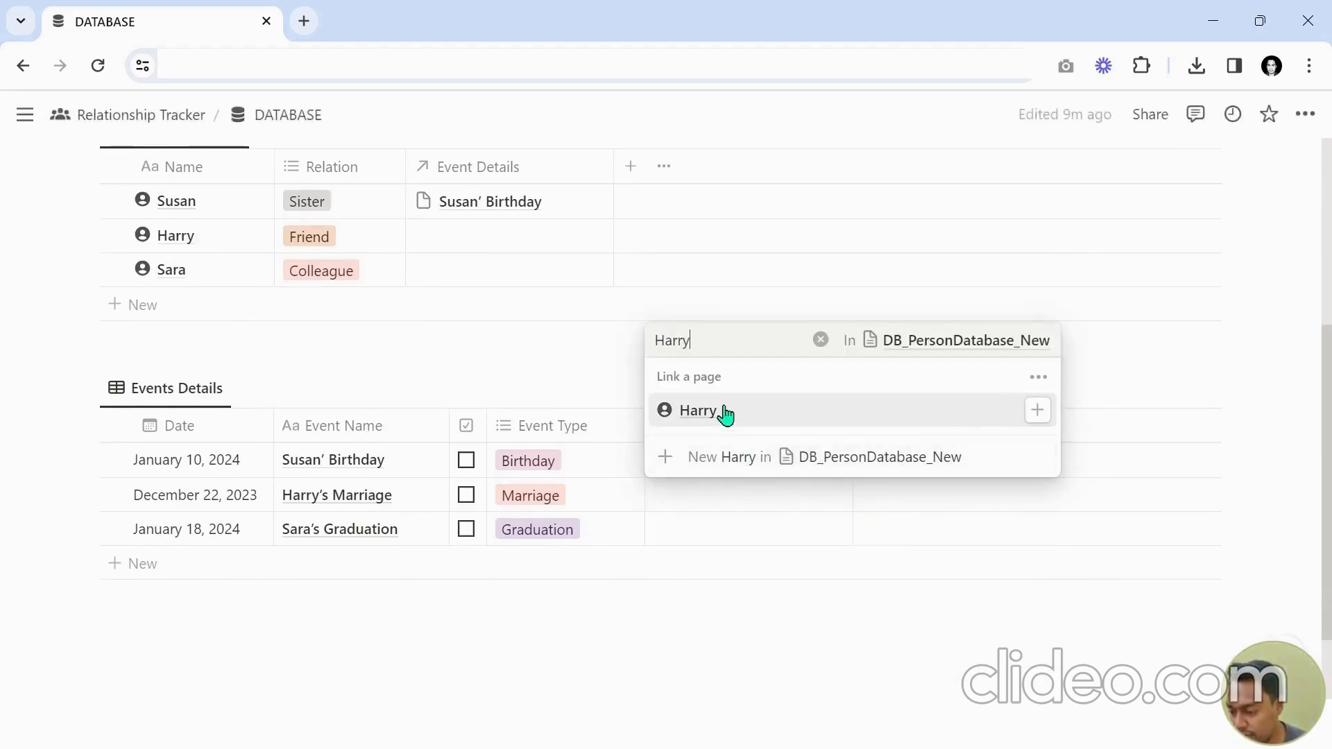
left_click(722, 412)
key("Escape")
Link Sara as the Person for Sara's Graduation and narrow the Person column.
left_click(697, 544)
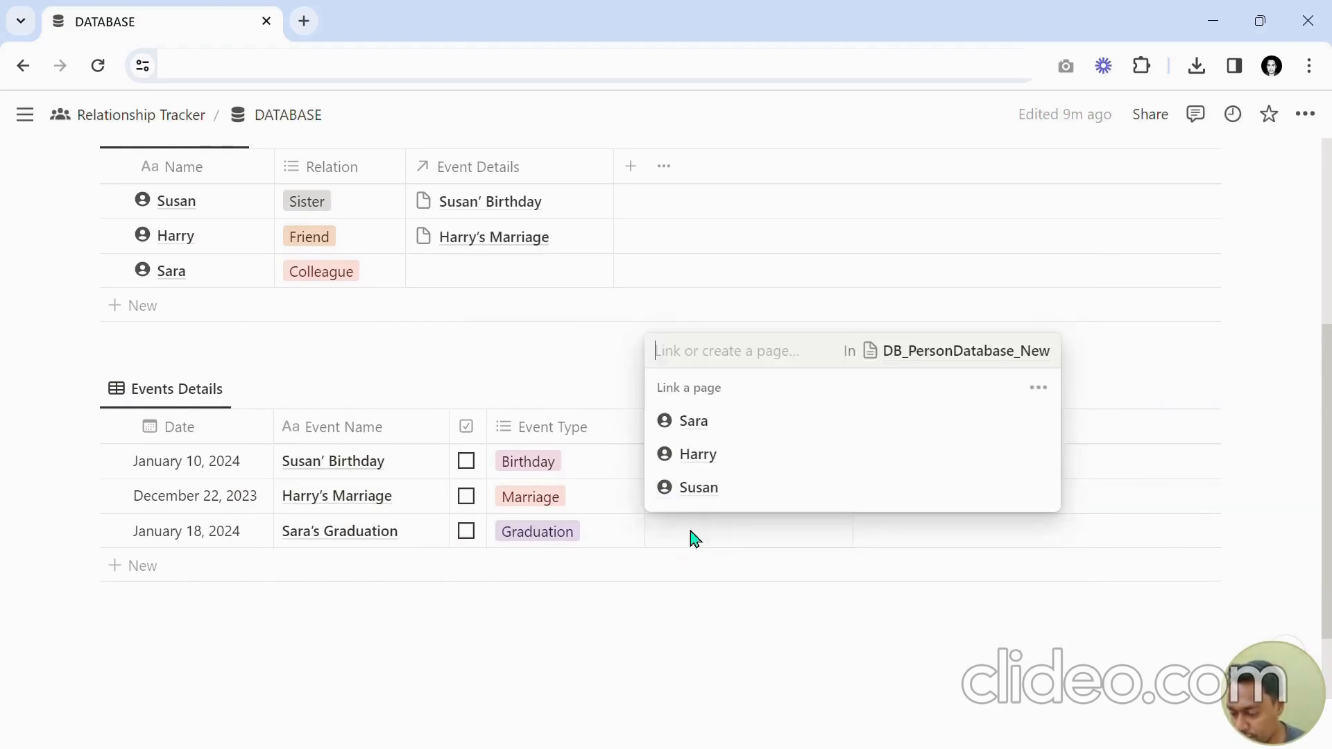
type("Sara")
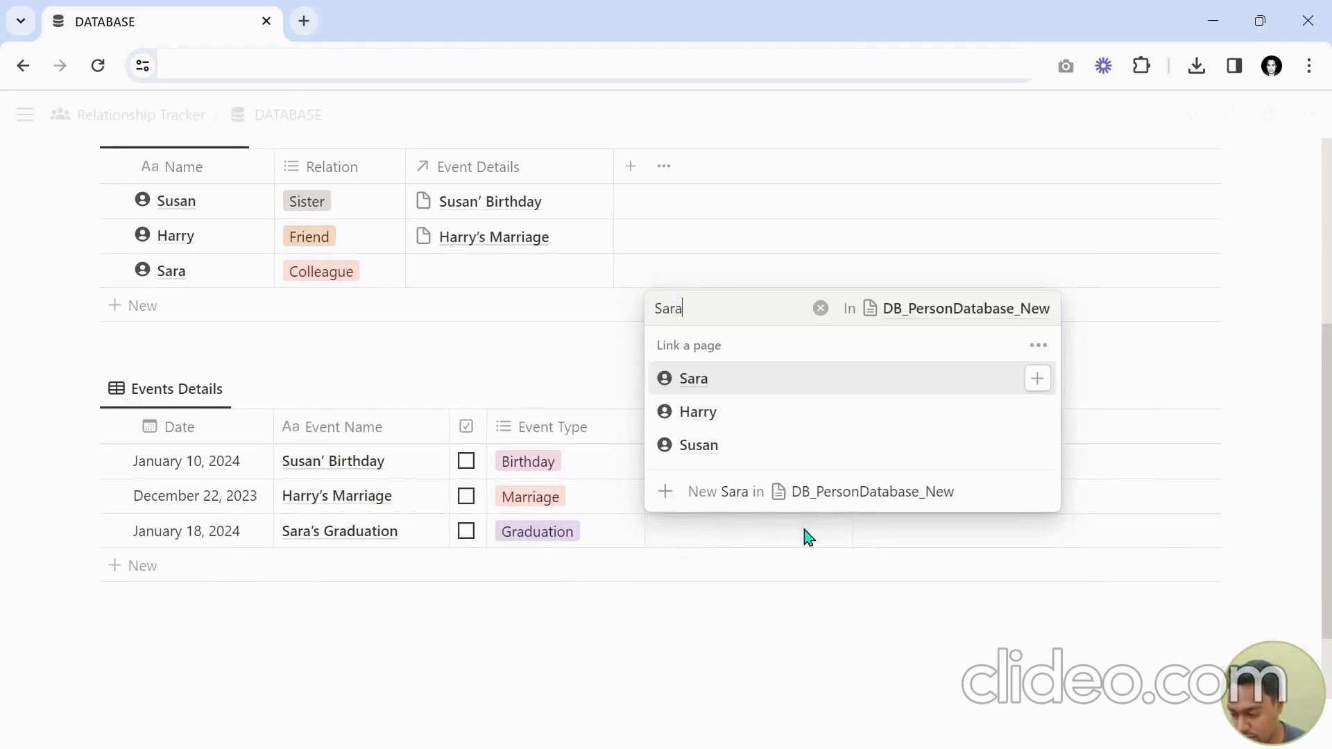
left_click(725, 452)
key("Escape")
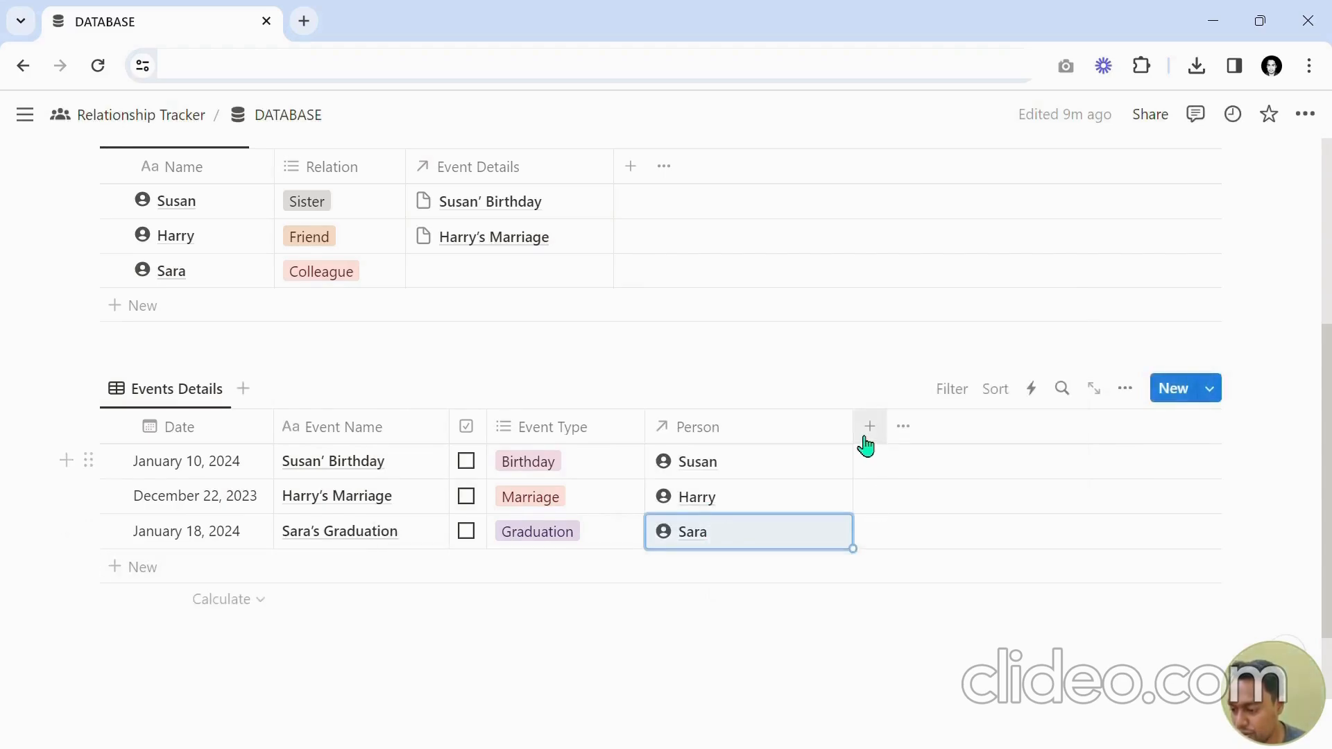
left_click_drag(857, 435, 820, 439)
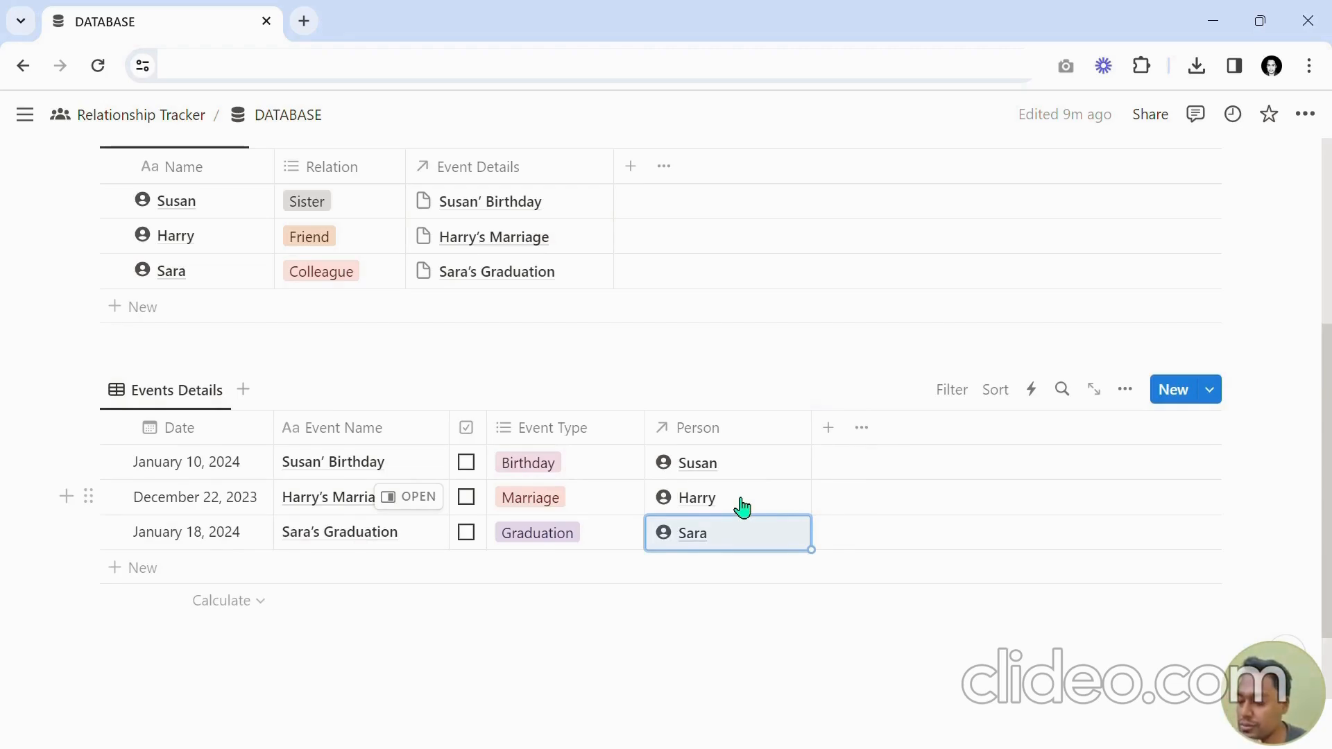
Set the Person property icon in Events Details to the person icon.
scroll(741, 507, "up", 3)
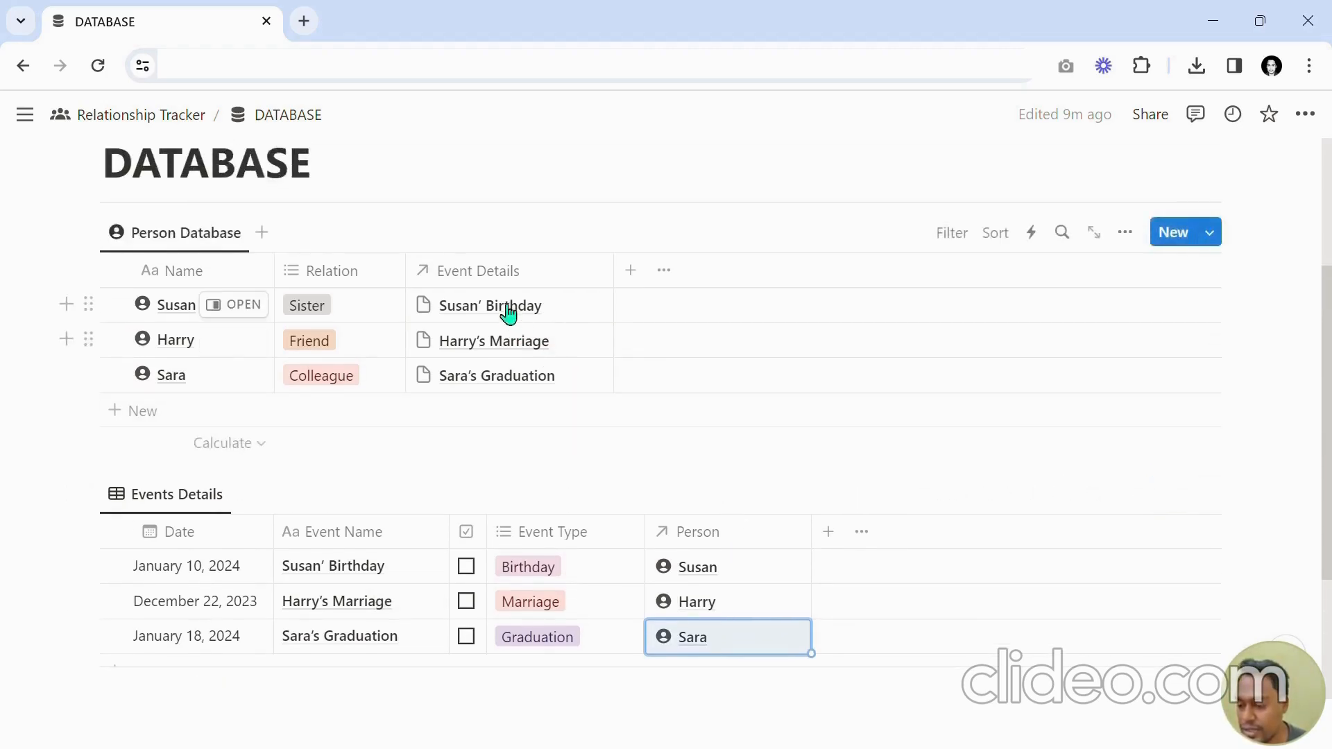
scroll(740, 460, "down", 3)
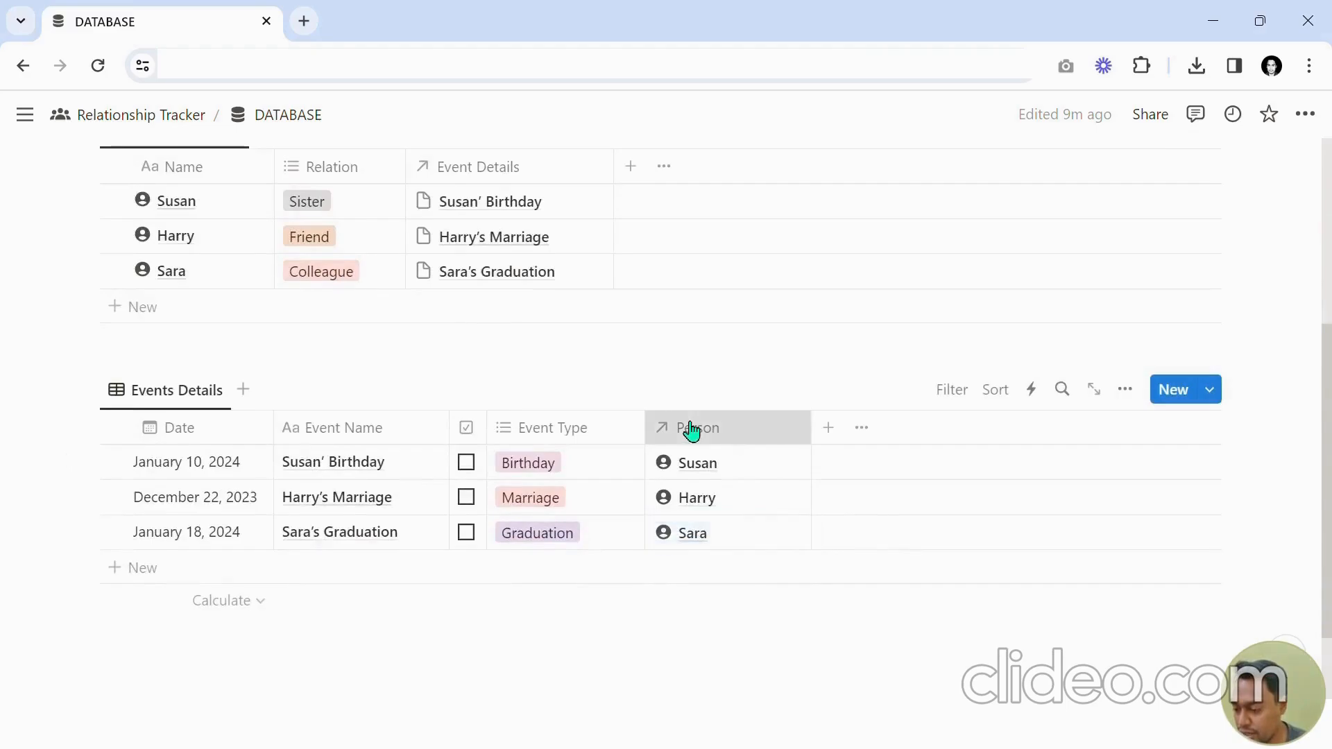
left_click(693, 430)
left_click(672, 389)
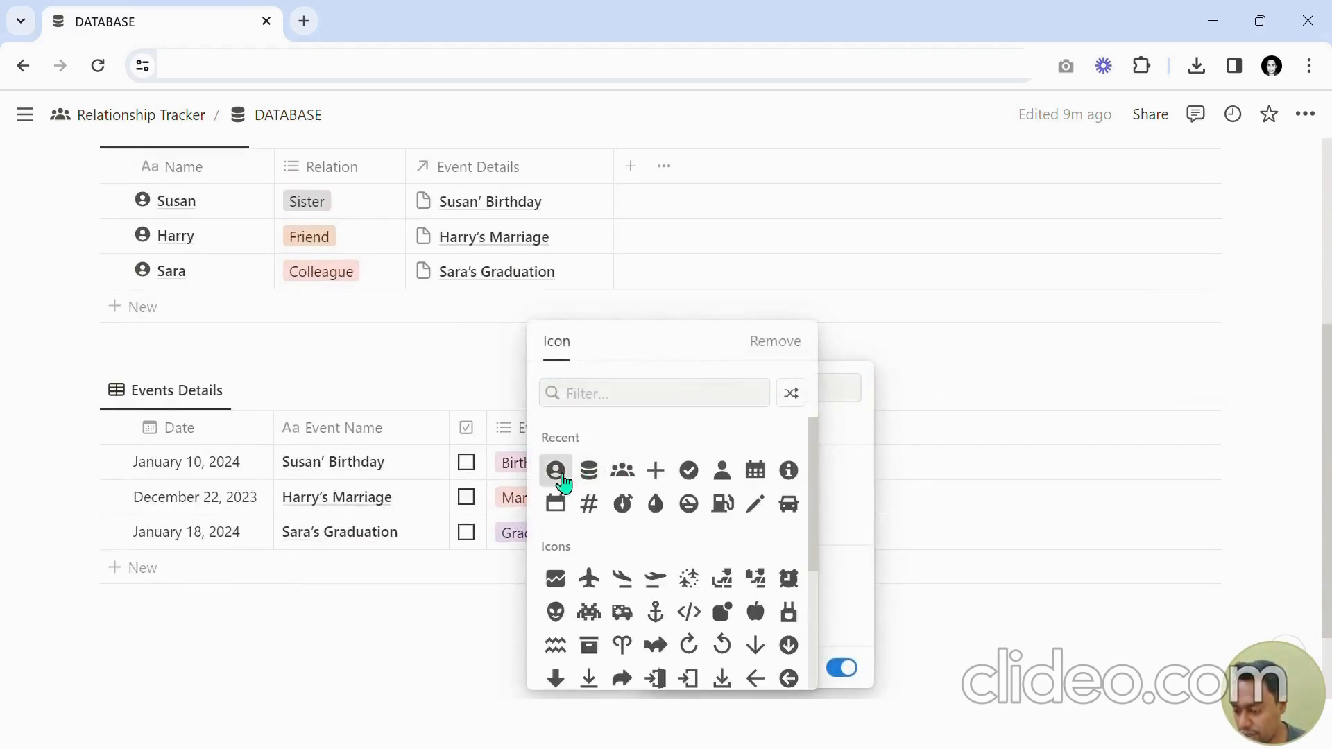
left_click(556, 470)
left_click(747, 271)
Search the icon picker and set the Event Details property icon in Person Database to the list bullet icon.
scroll(657, 351, "up", 3)
left_click(446, 272)
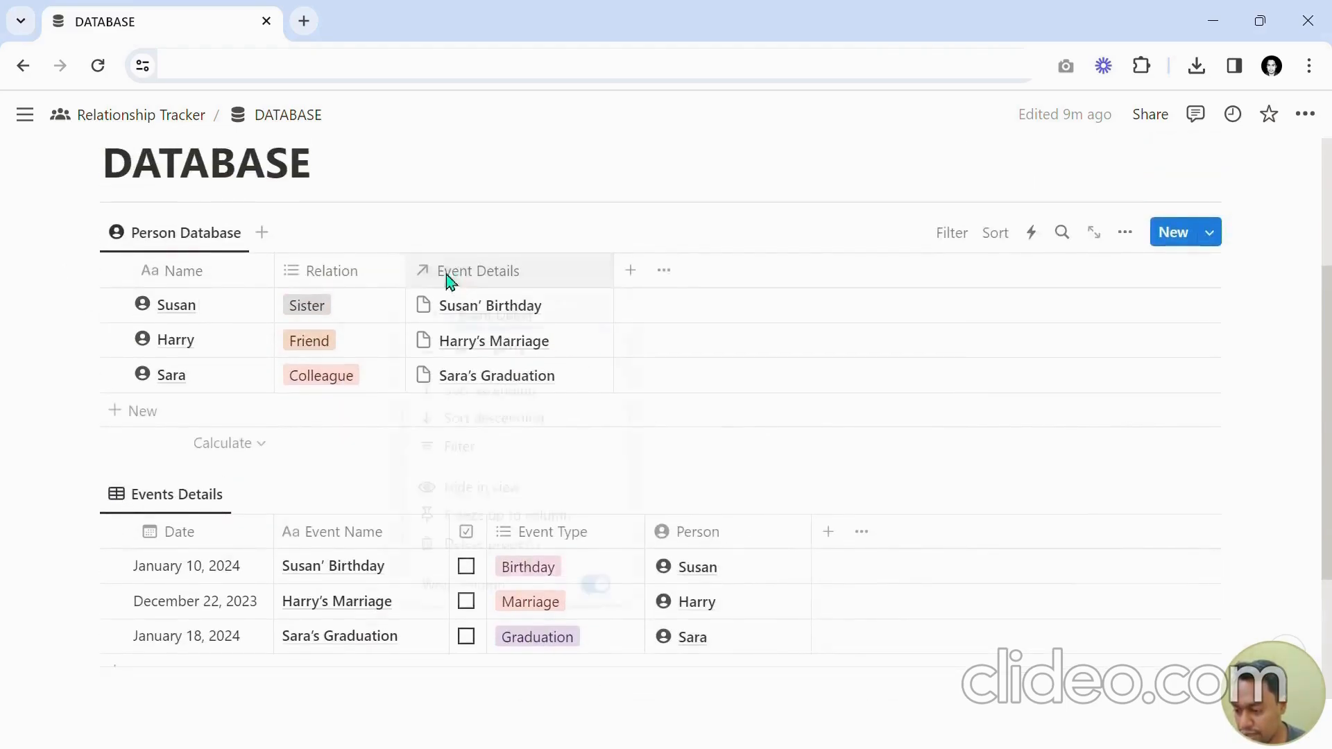
left_click(431, 318)
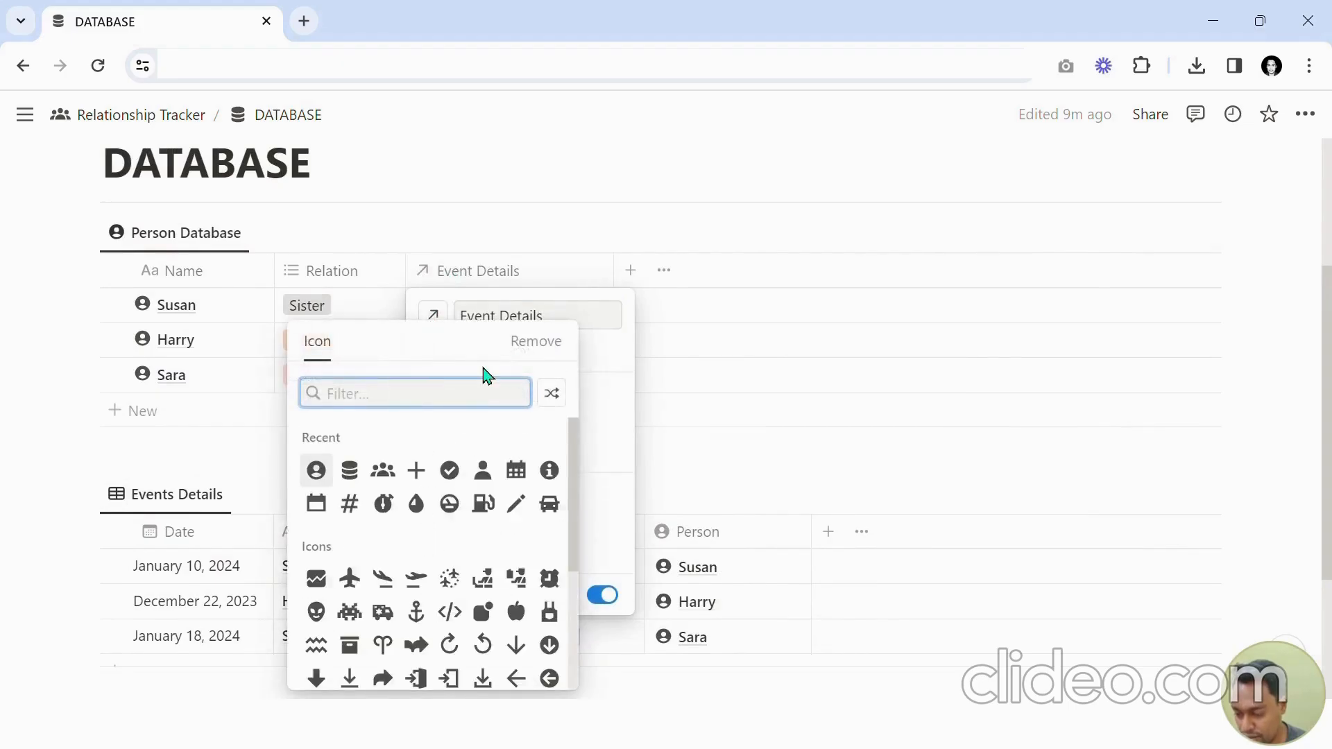
type("todo")
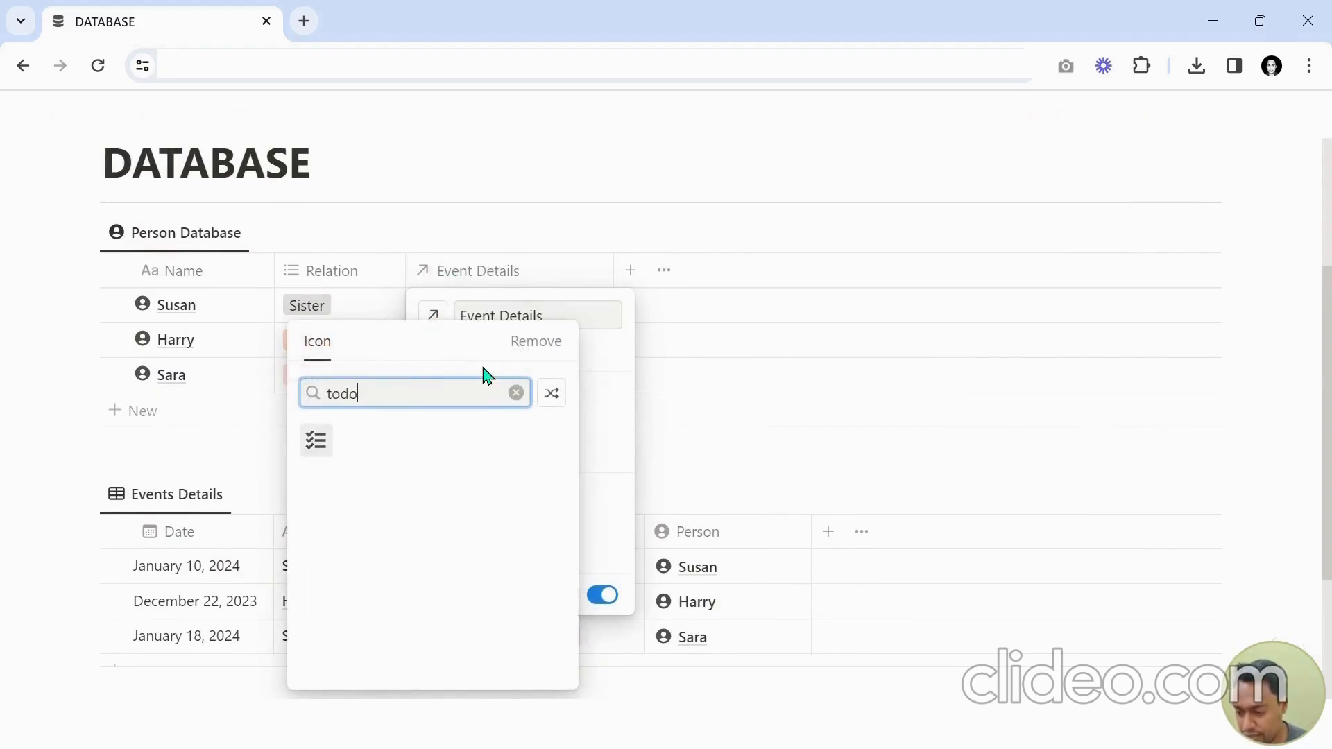
key("BackSpace")
key("BackSpace")
key("BackSpace")
key("BackSpace")
scroll(351, 544, "down", 10)
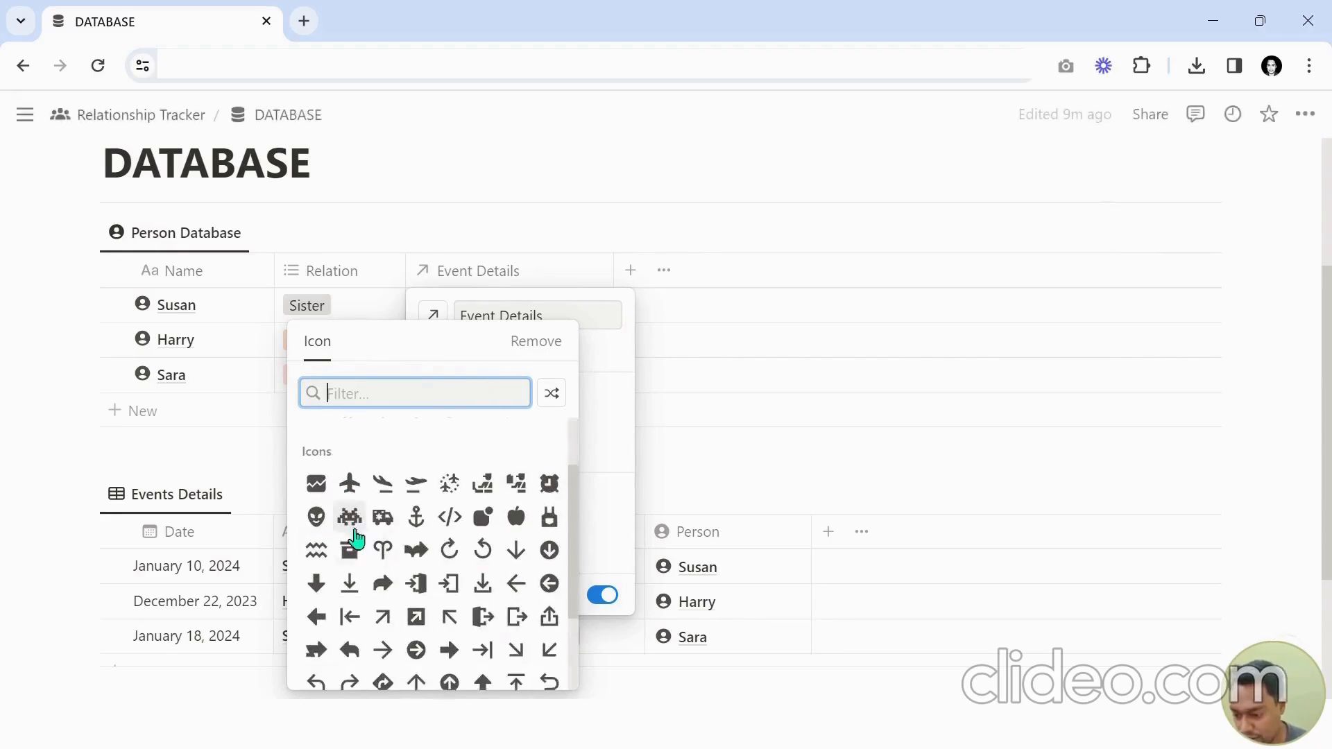
scroll(412, 527, "down", 10)
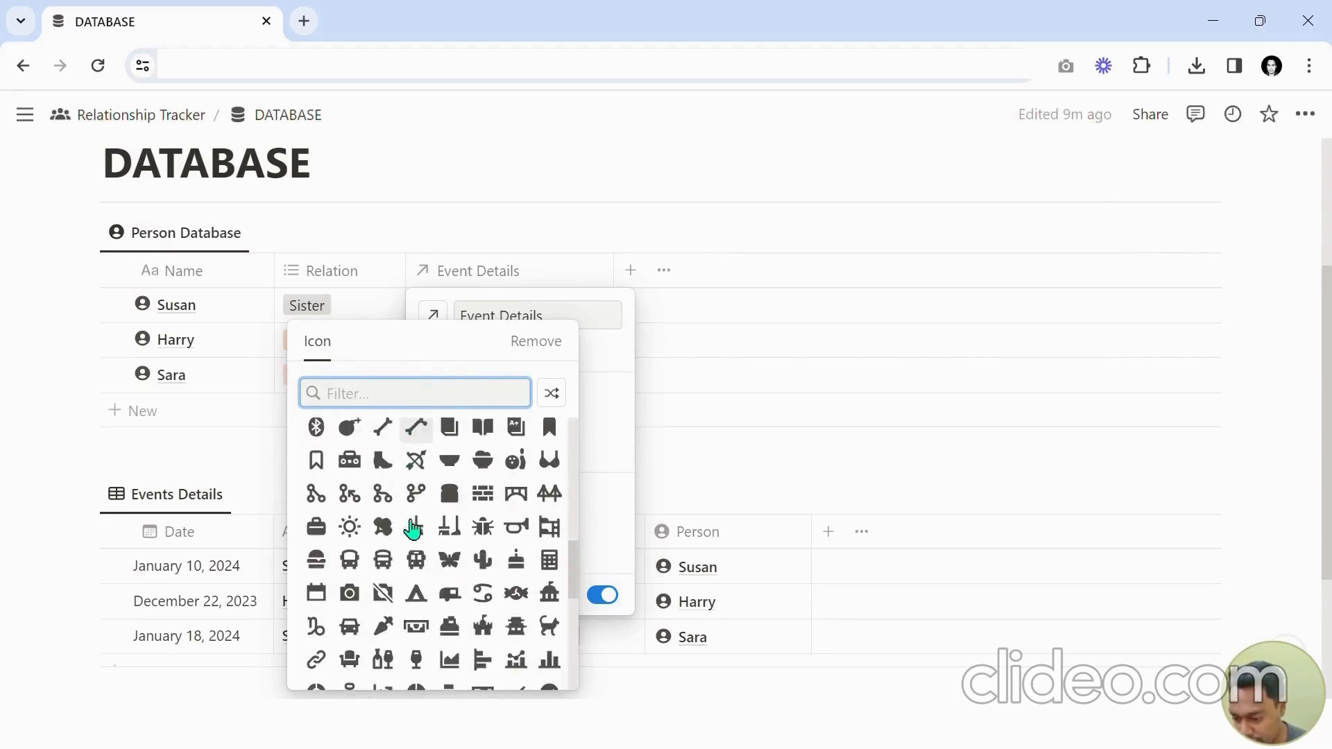
scroll(412, 529, "up", 5)
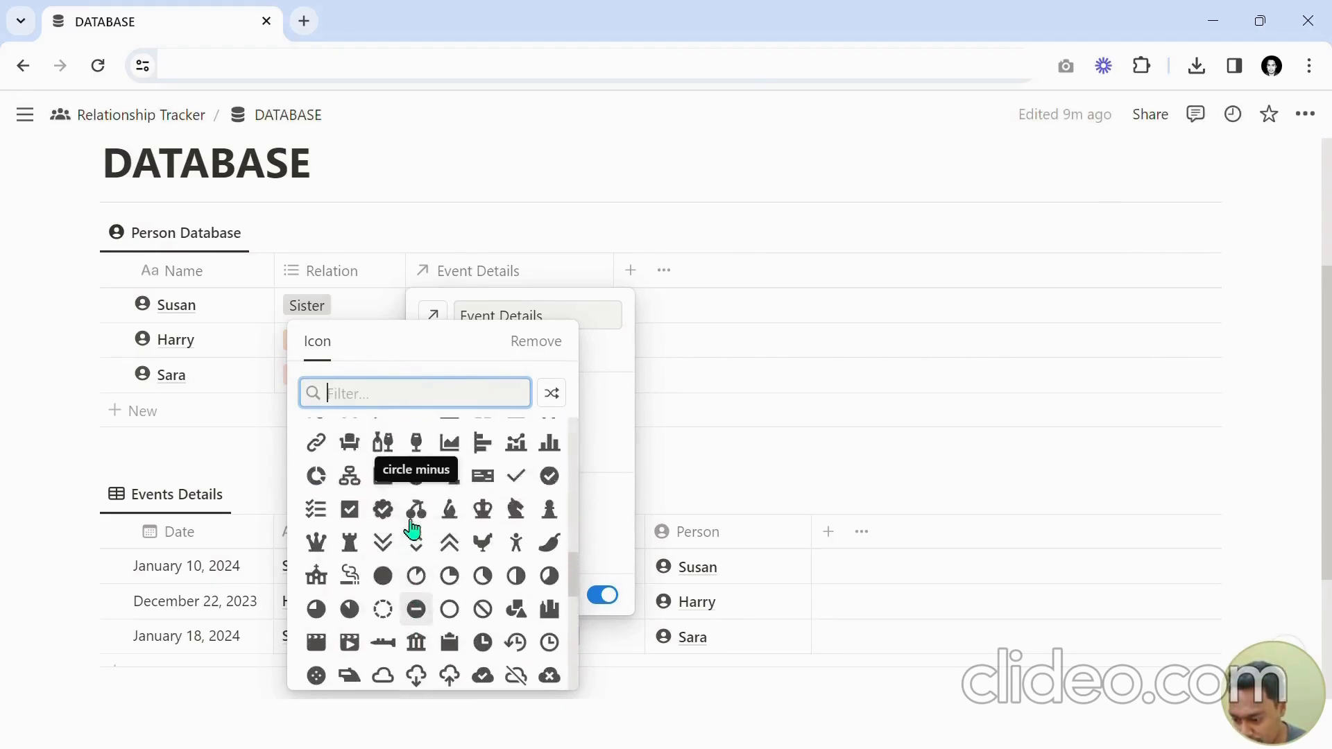
type("fil")
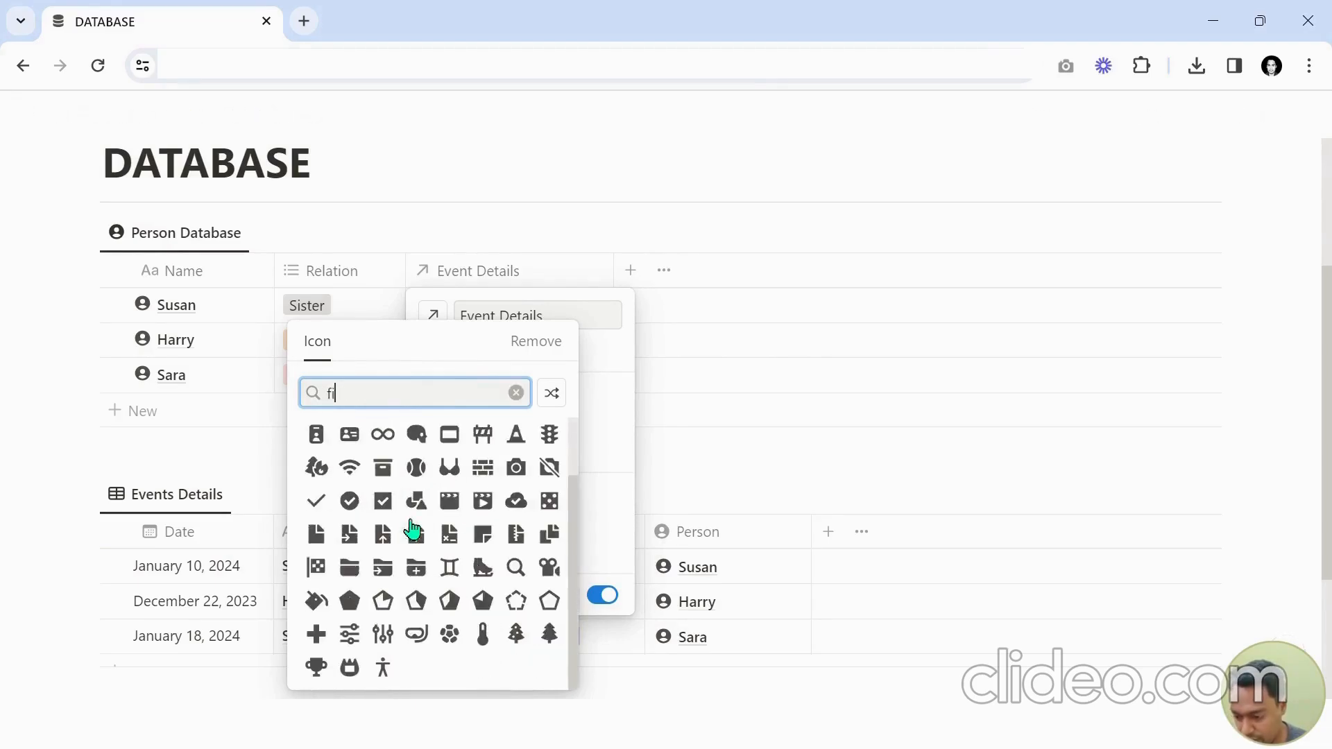
key("BackSpace")
key("BackSpace")
key("BackSpace")
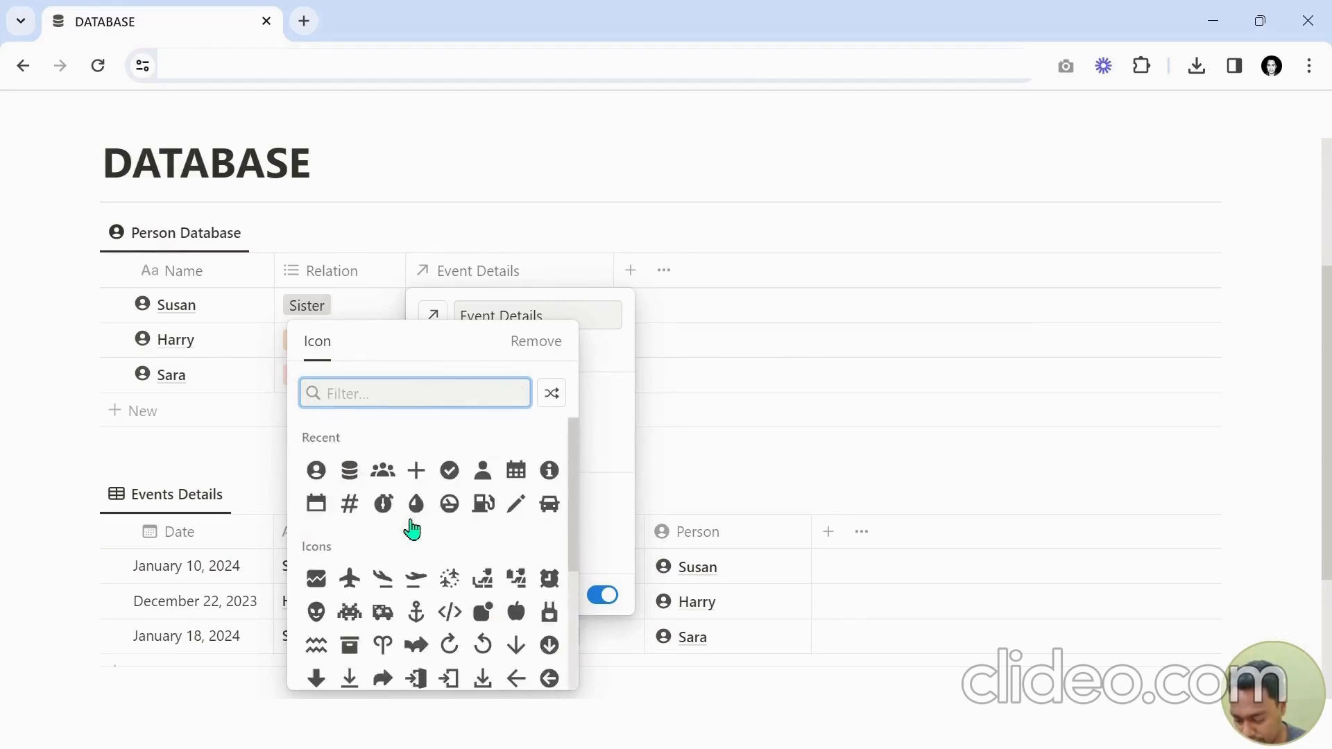
type("list")
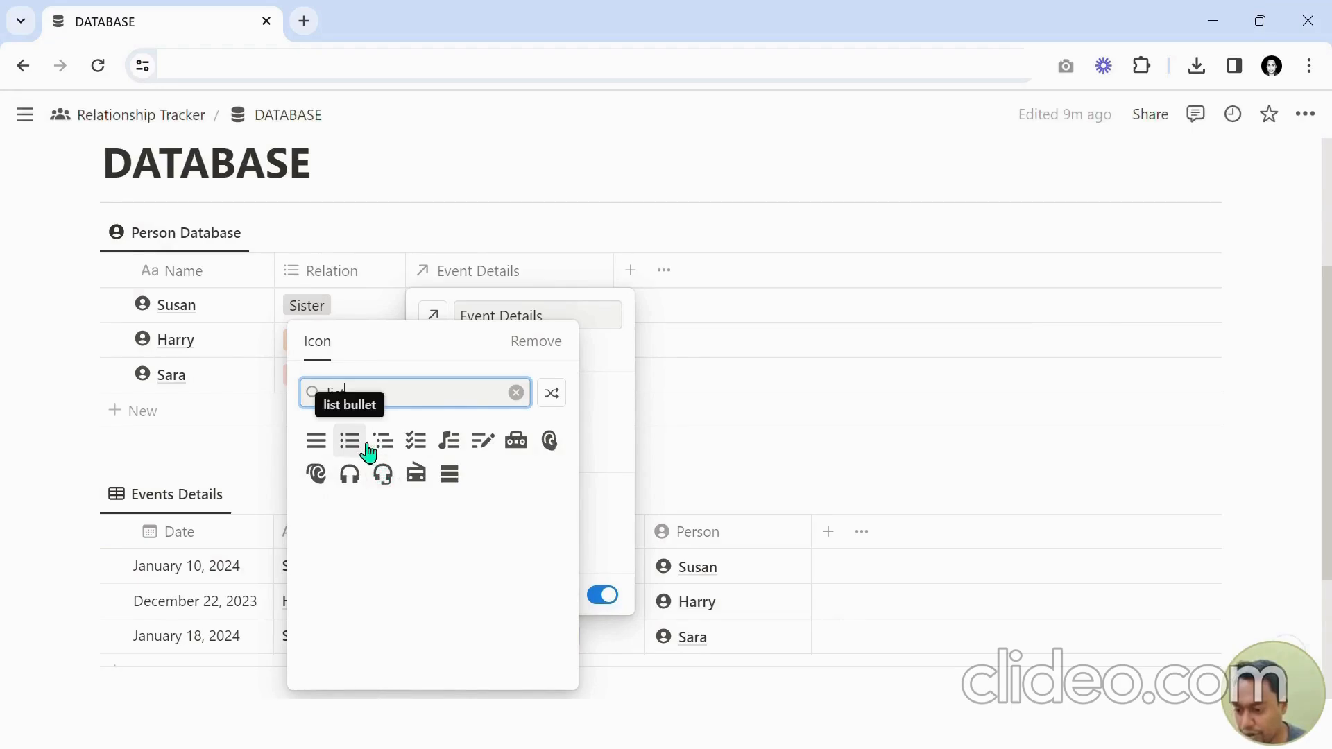
left_click(365, 449)
left_click(351, 347)
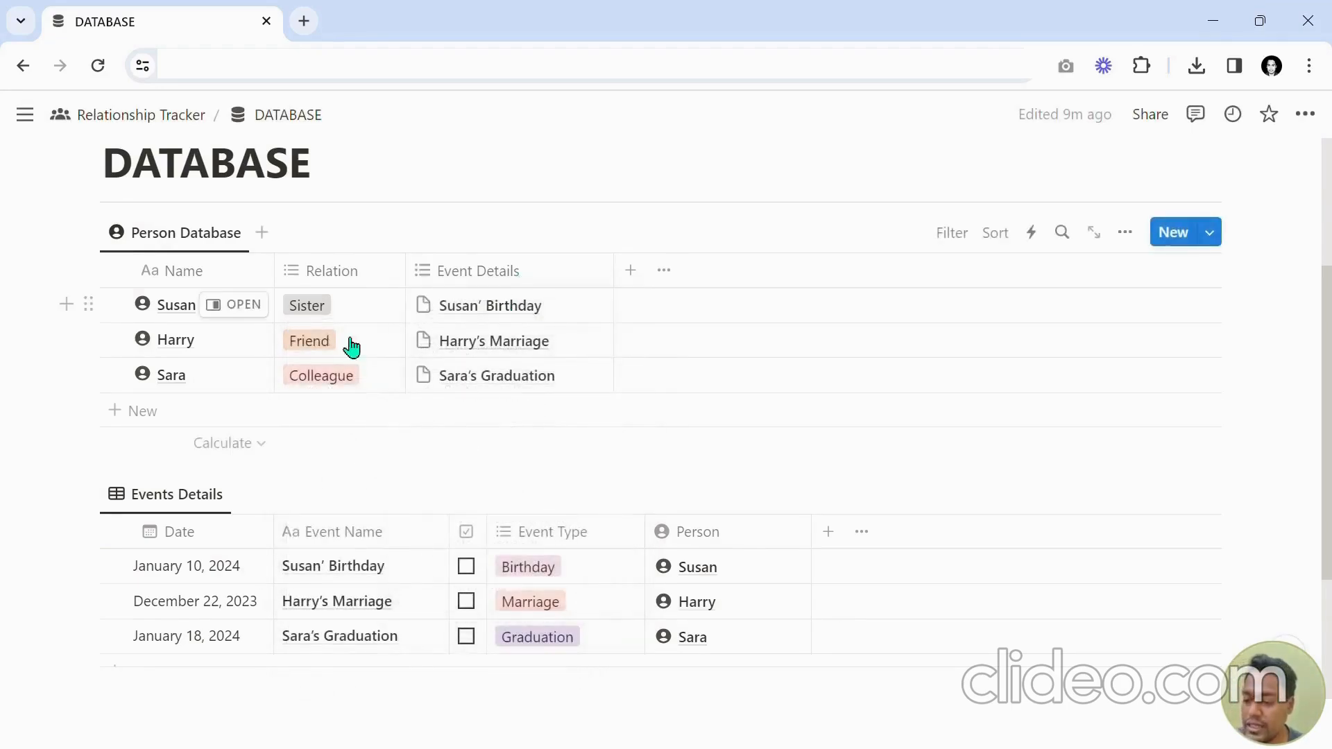
Move the Person column in Events Details to sit directly after the Date column.
scroll(652, 444, "down", 2)
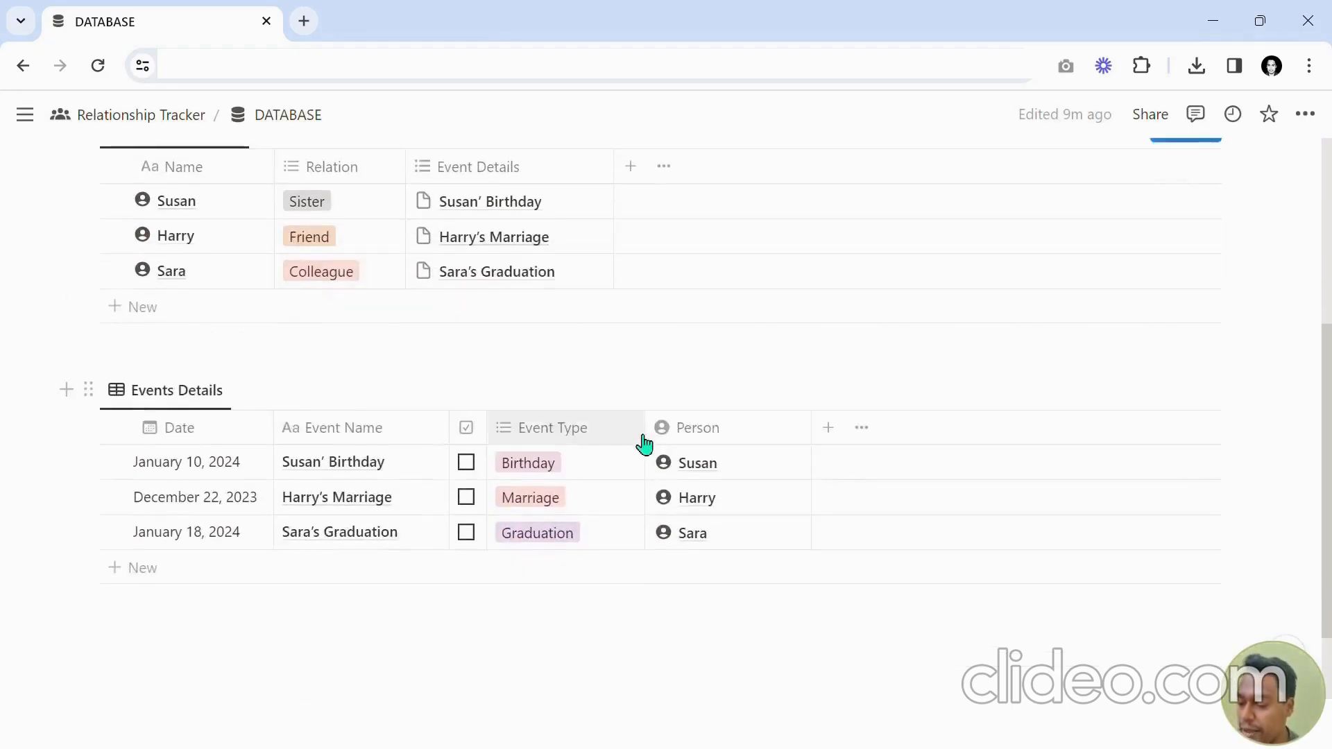
left_click_drag(709, 443, 326, 437)
scroll(233, 415, "up", 1)
scroll(233, 418, "up", 1)
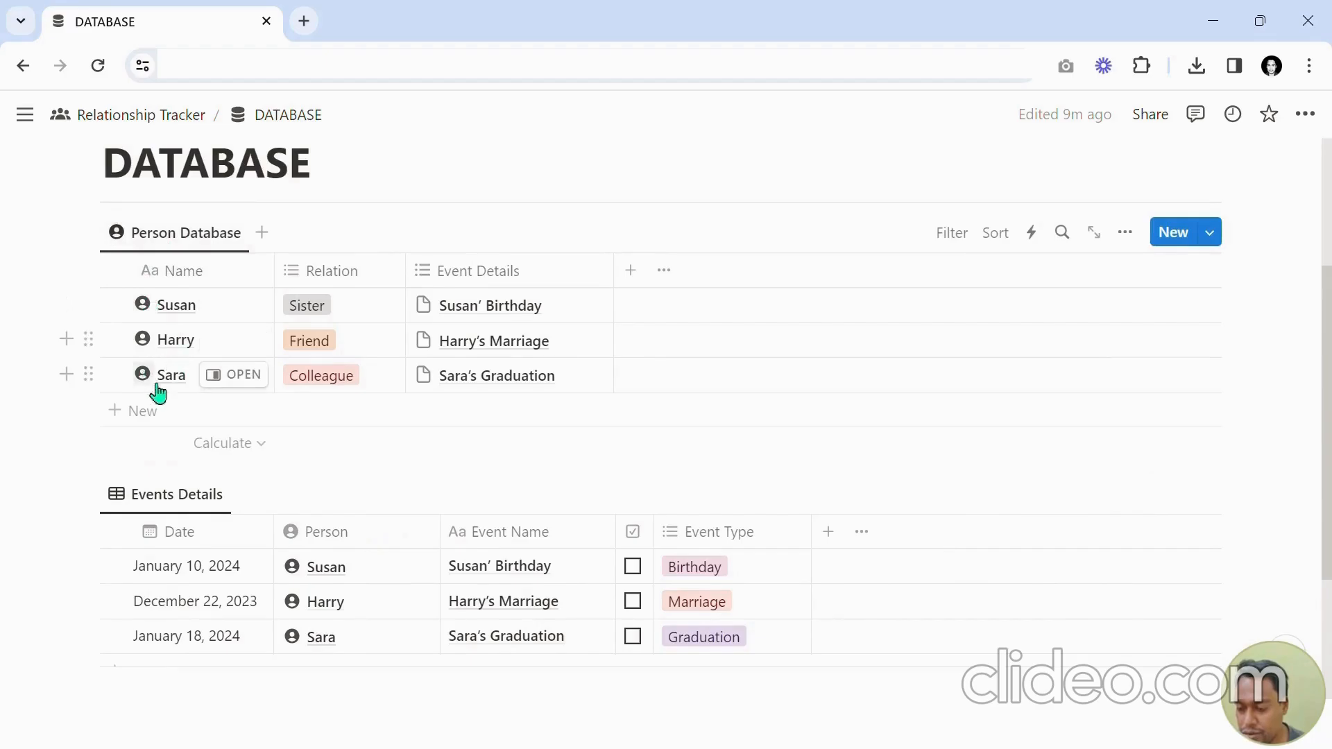
Edit the Events Details view and set its view icon to the calendar icon.
scroll(175, 454, "down", 3)
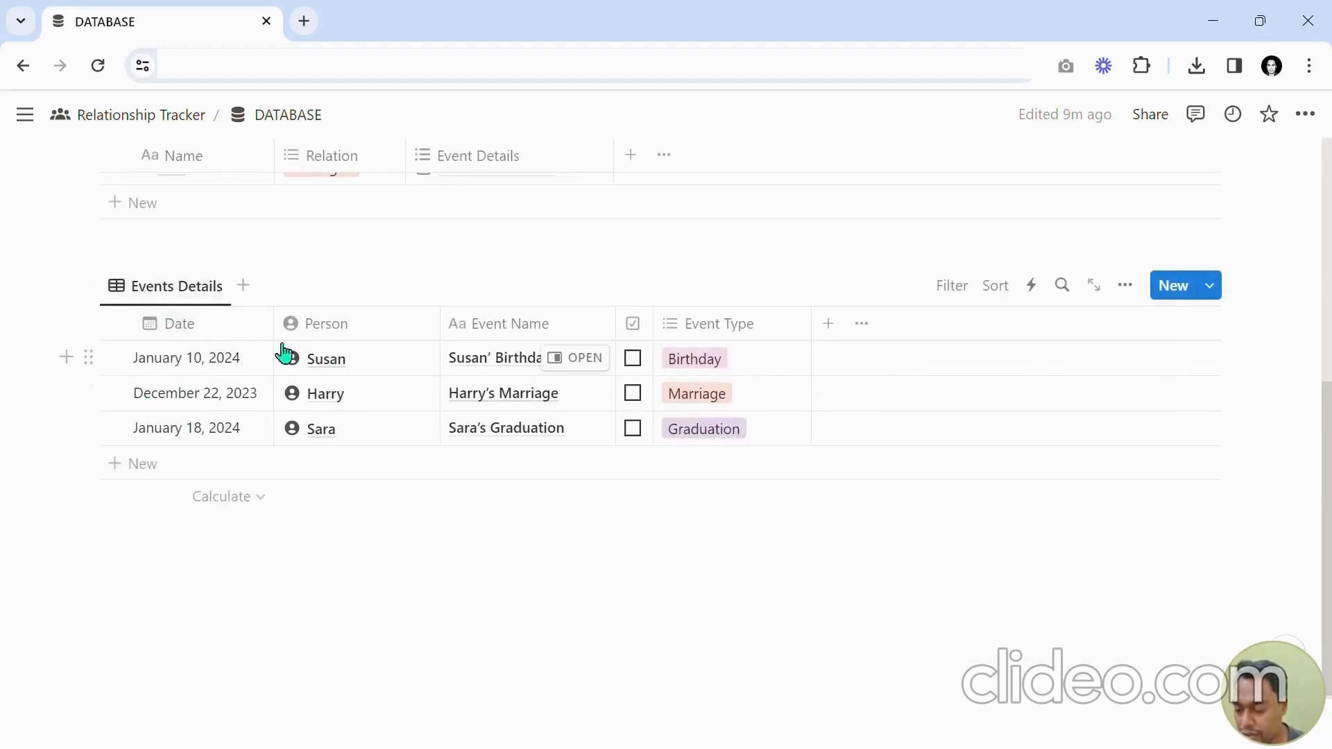
left_click(136, 297)
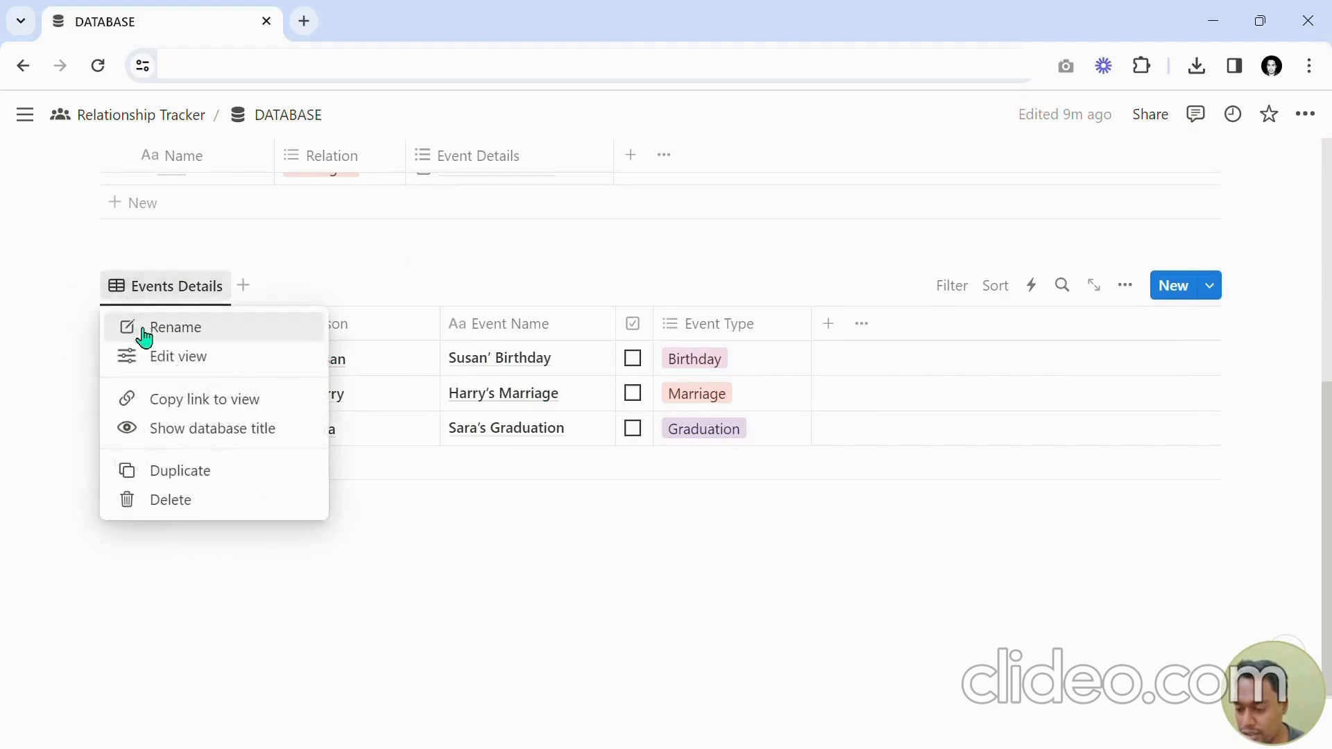
left_click(156, 356)
left_click(946, 366)
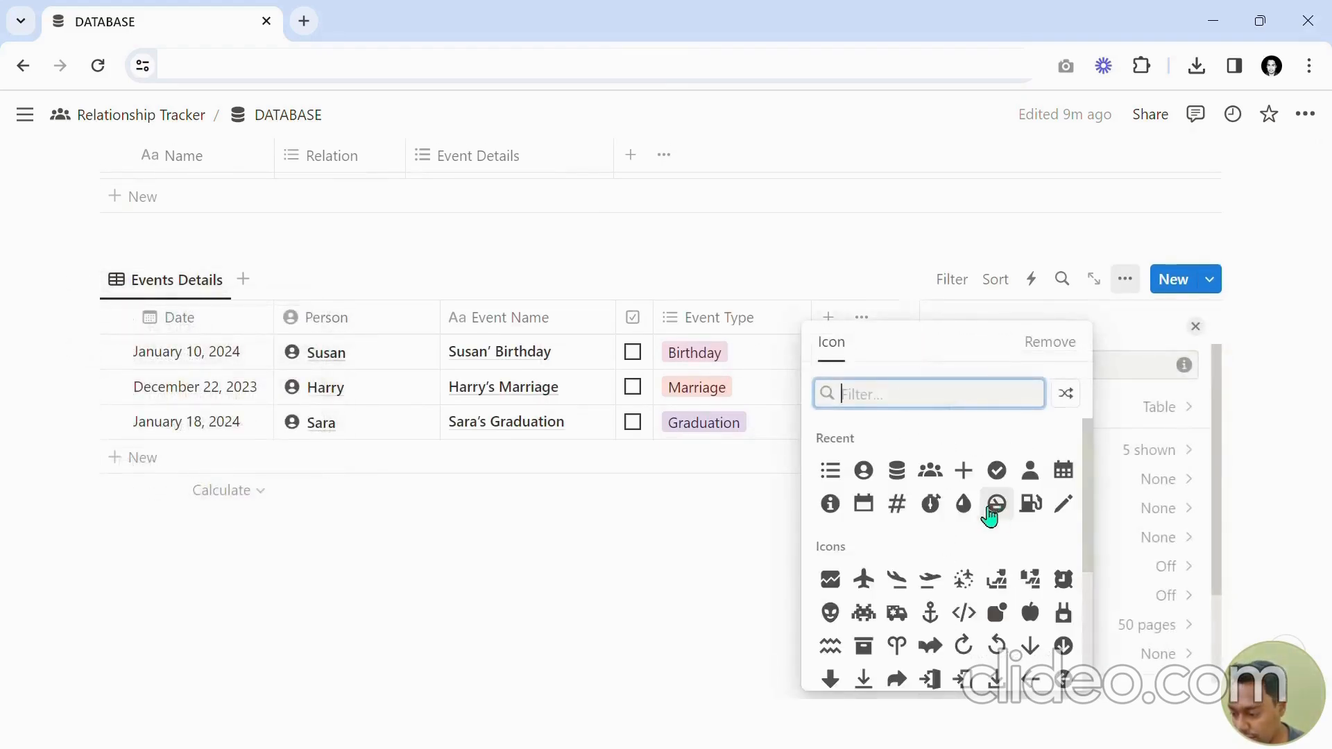
left_click(864, 504)
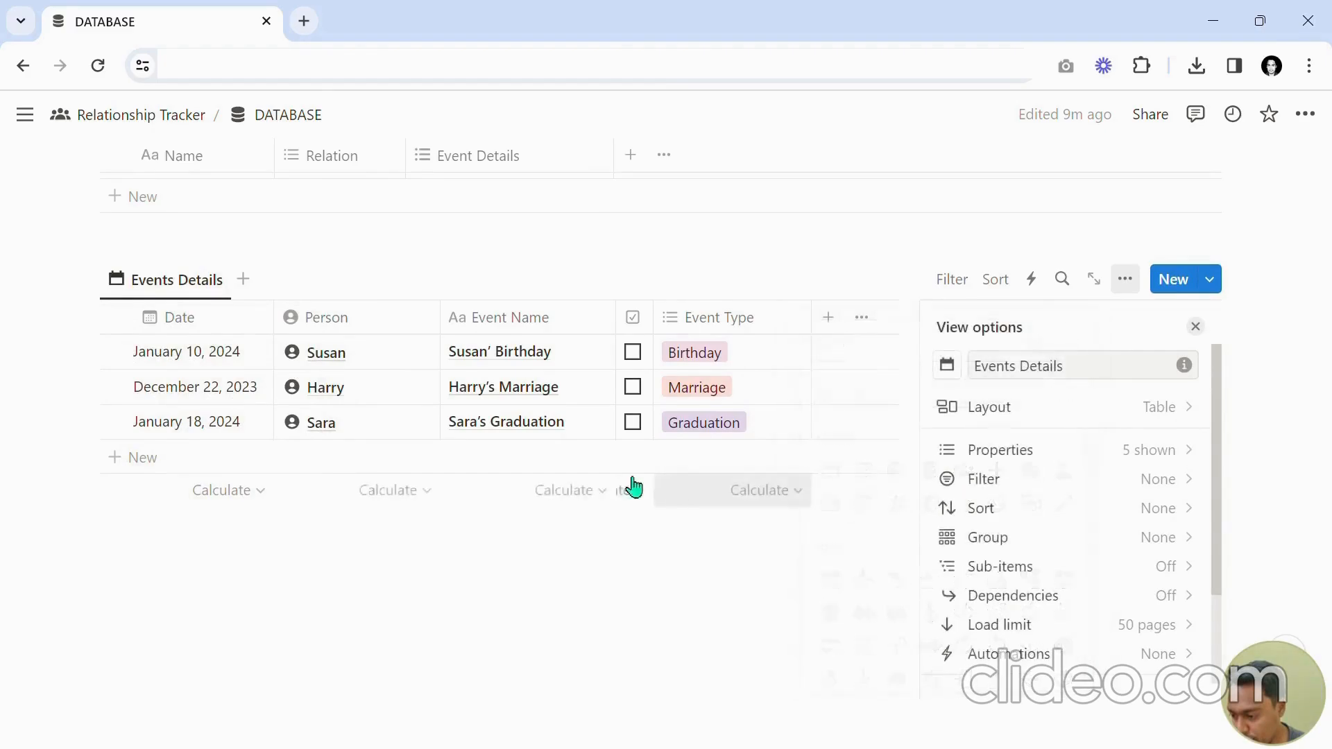
left_click(1194, 327)
Scroll through the DATABASE page to review the Person Database and Events Details tables.
scroll(740, 412, "up", 2)
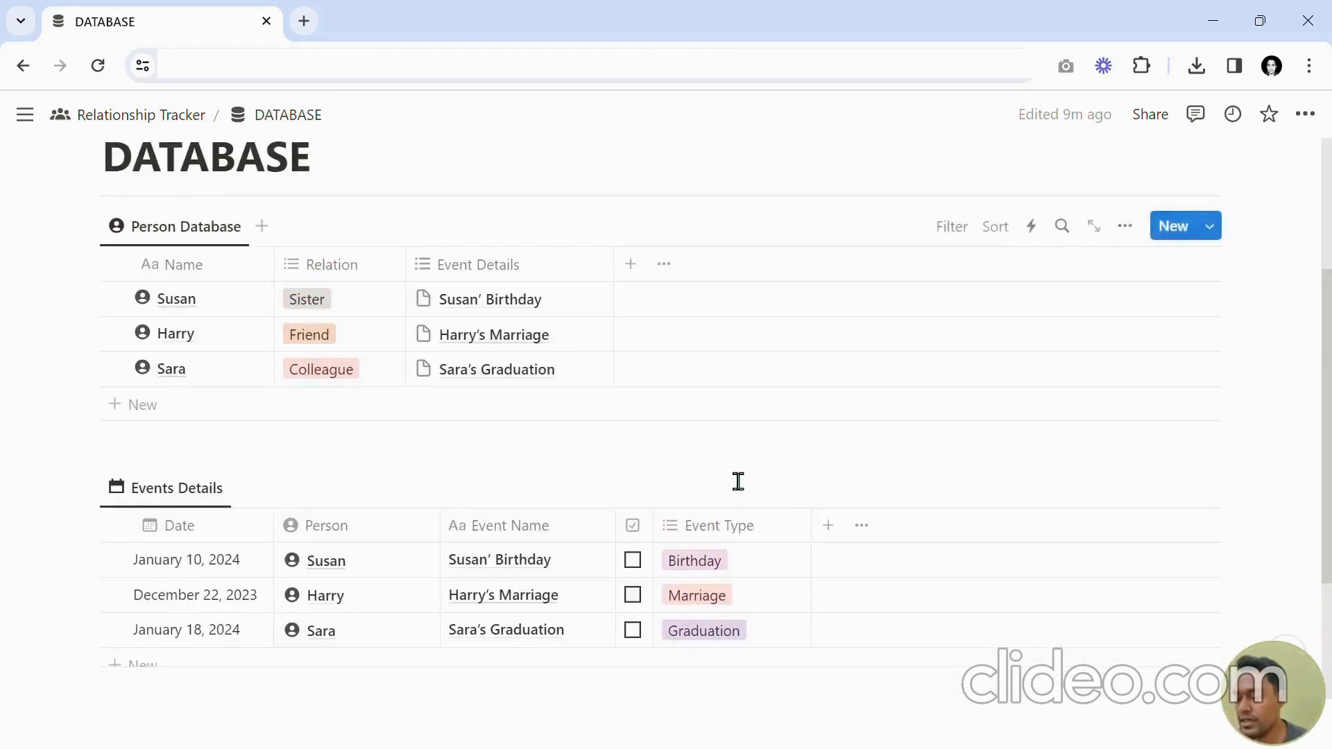
scroll(735, 481, "down", 1)
scroll(908, 279, "up", 3)
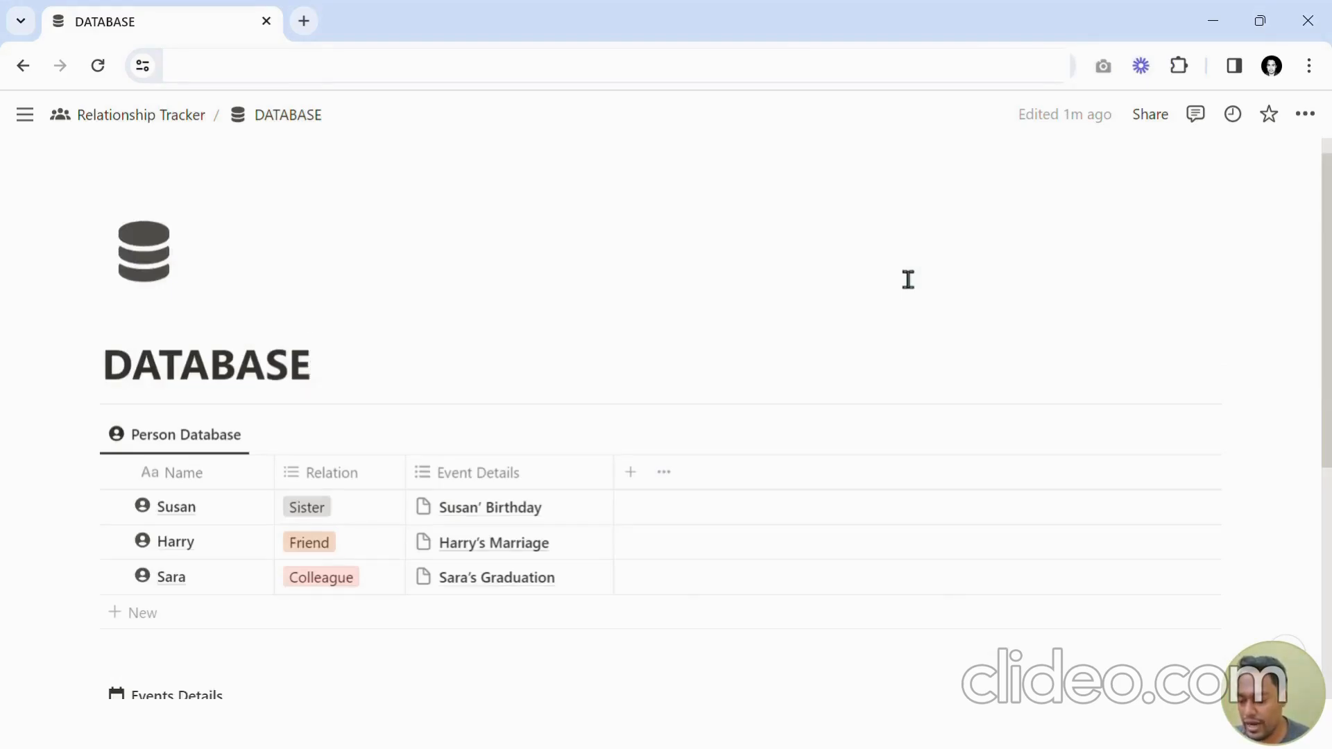
left_click(772, 300)
scroll(752, 298, "down", 3)
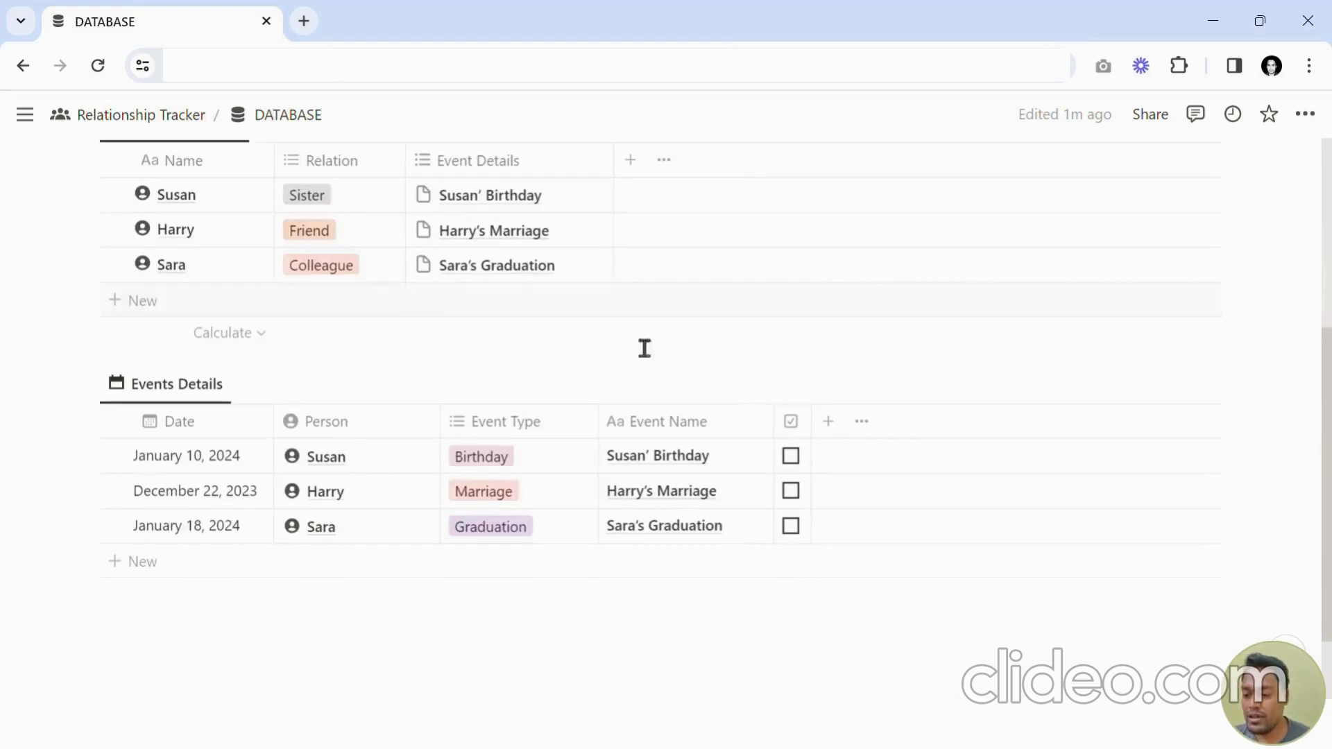
scroll(504, 402, "up", 1)
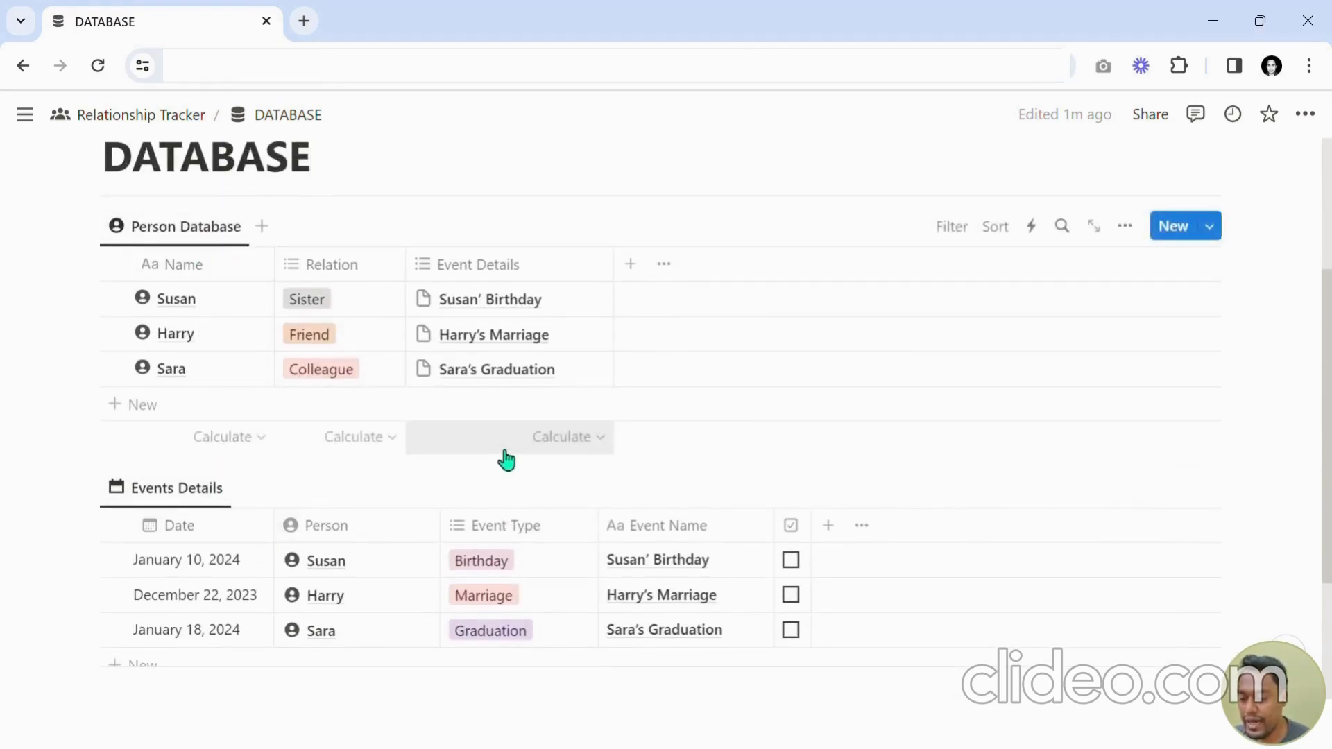
scroll(399, 421, "up", 1)
scroll(398, 419, "down", 2)
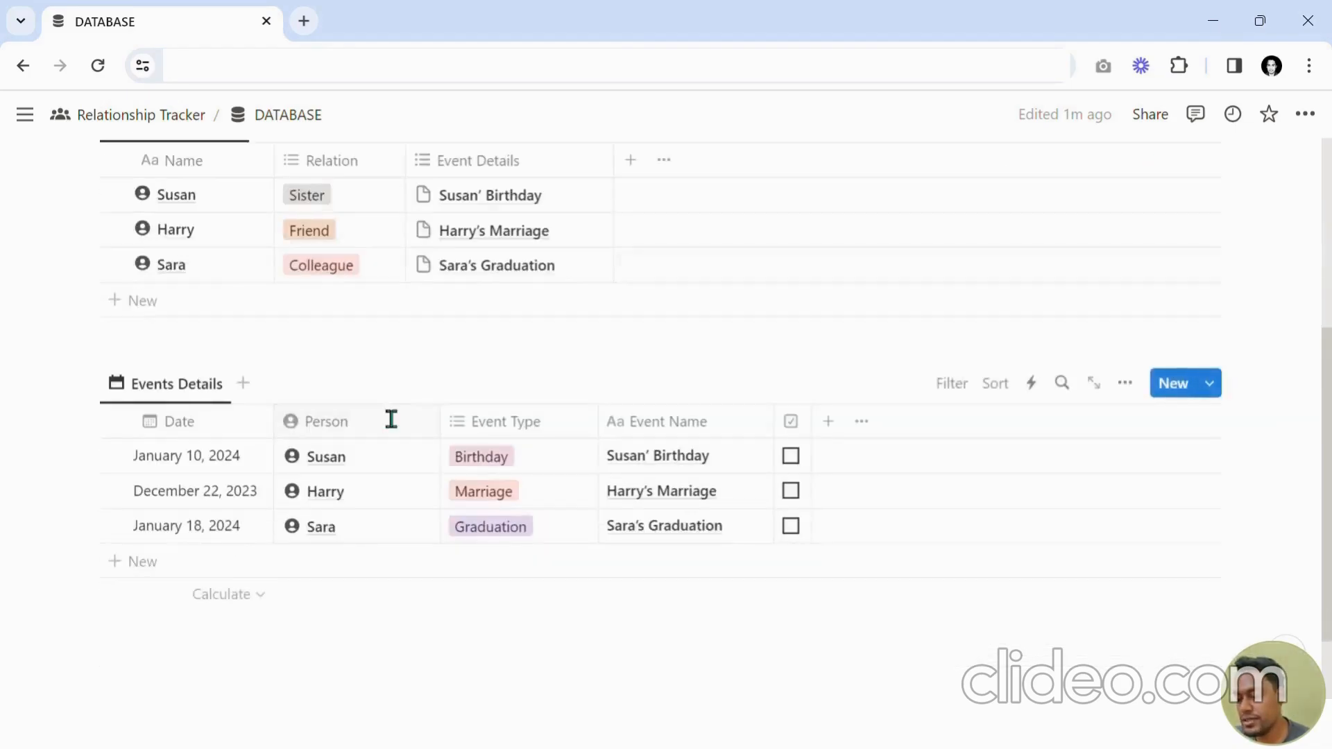
scroll(384, 413, "up", 2)
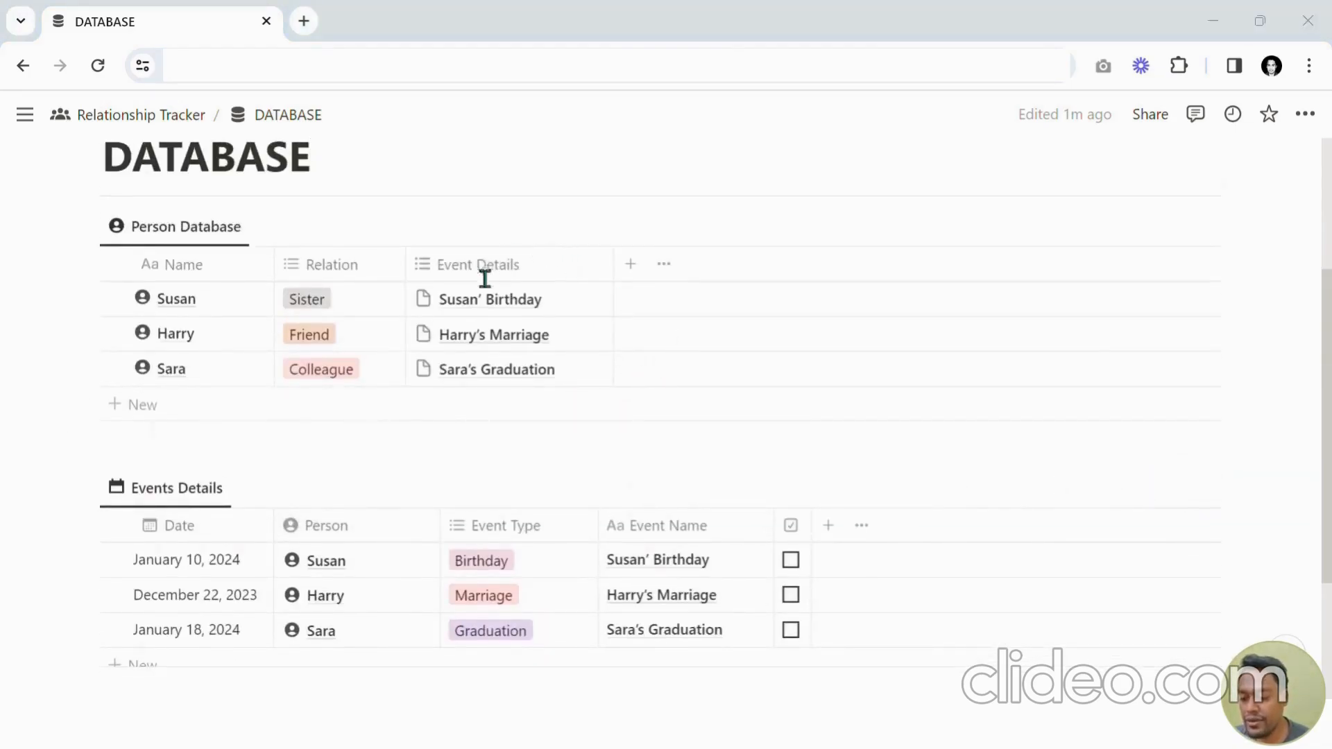
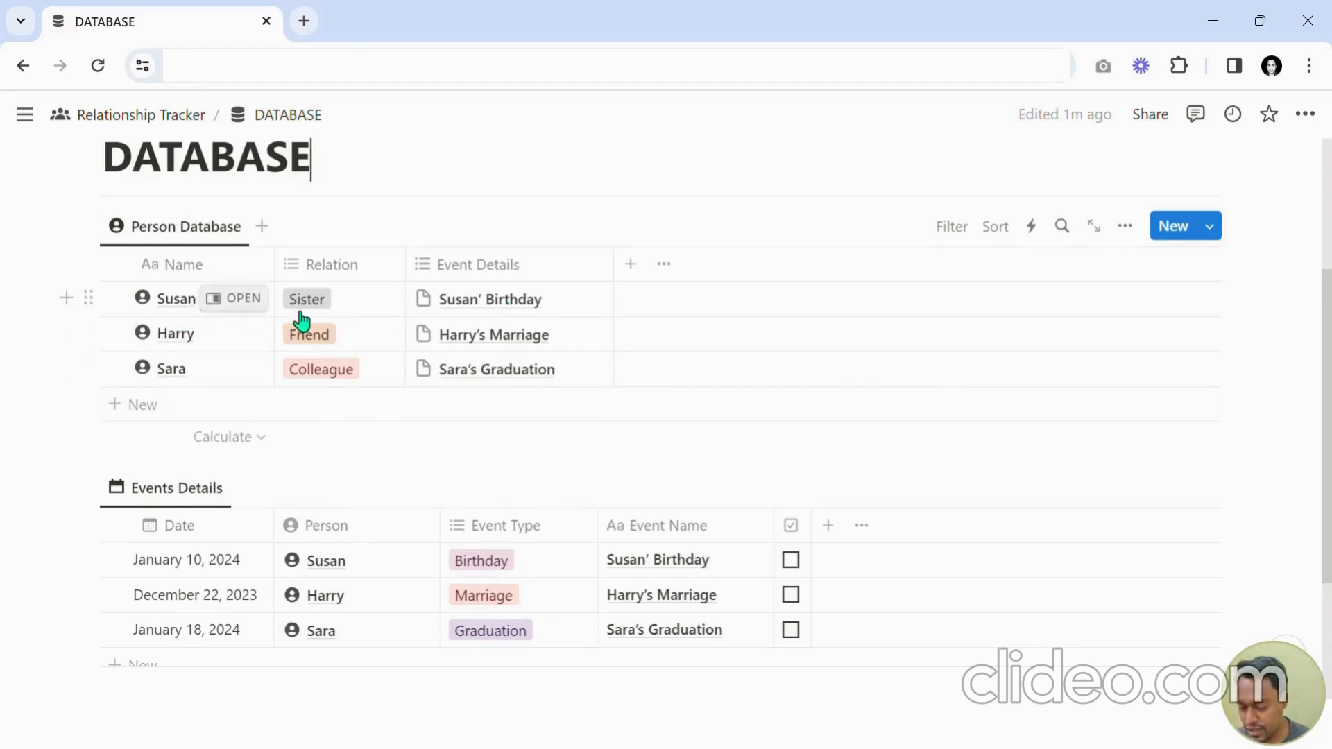
Add a Rollup property to the Person Database and move its column to sit after Event Details.
left_click(631, 267)
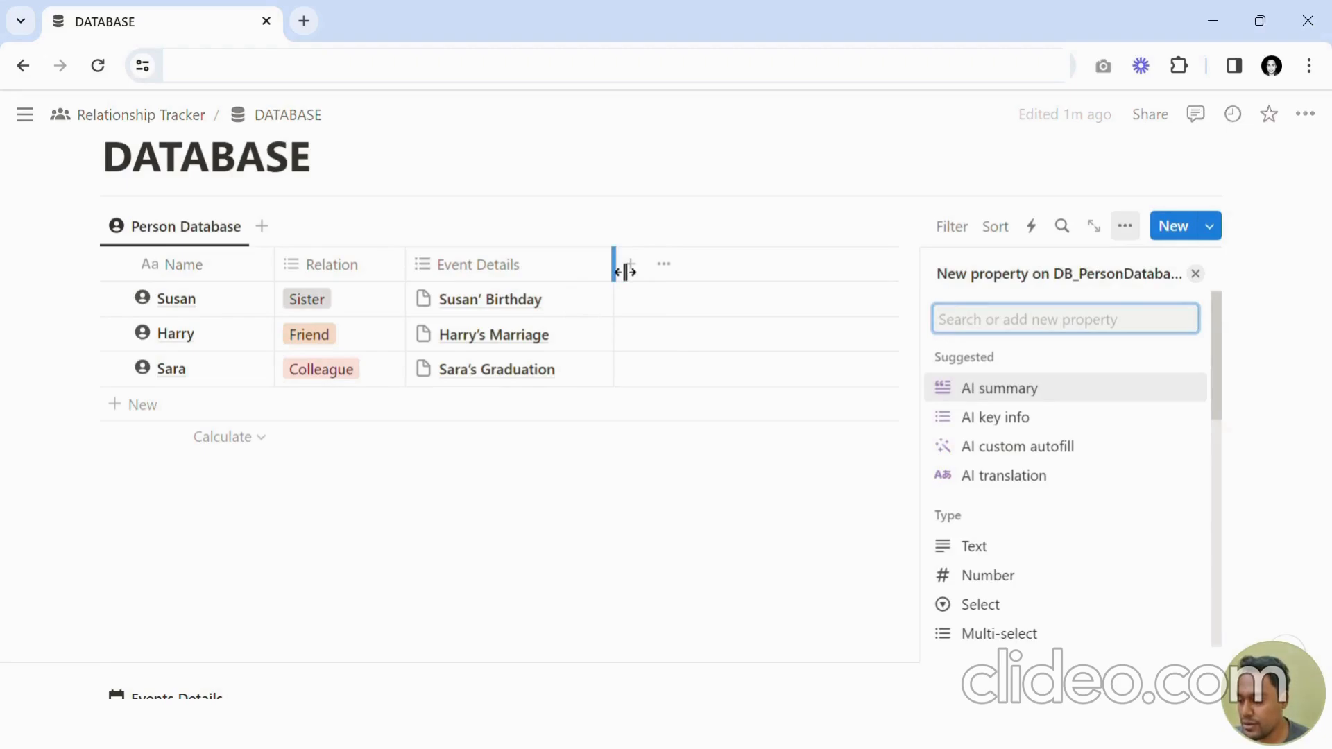
type("Roll")
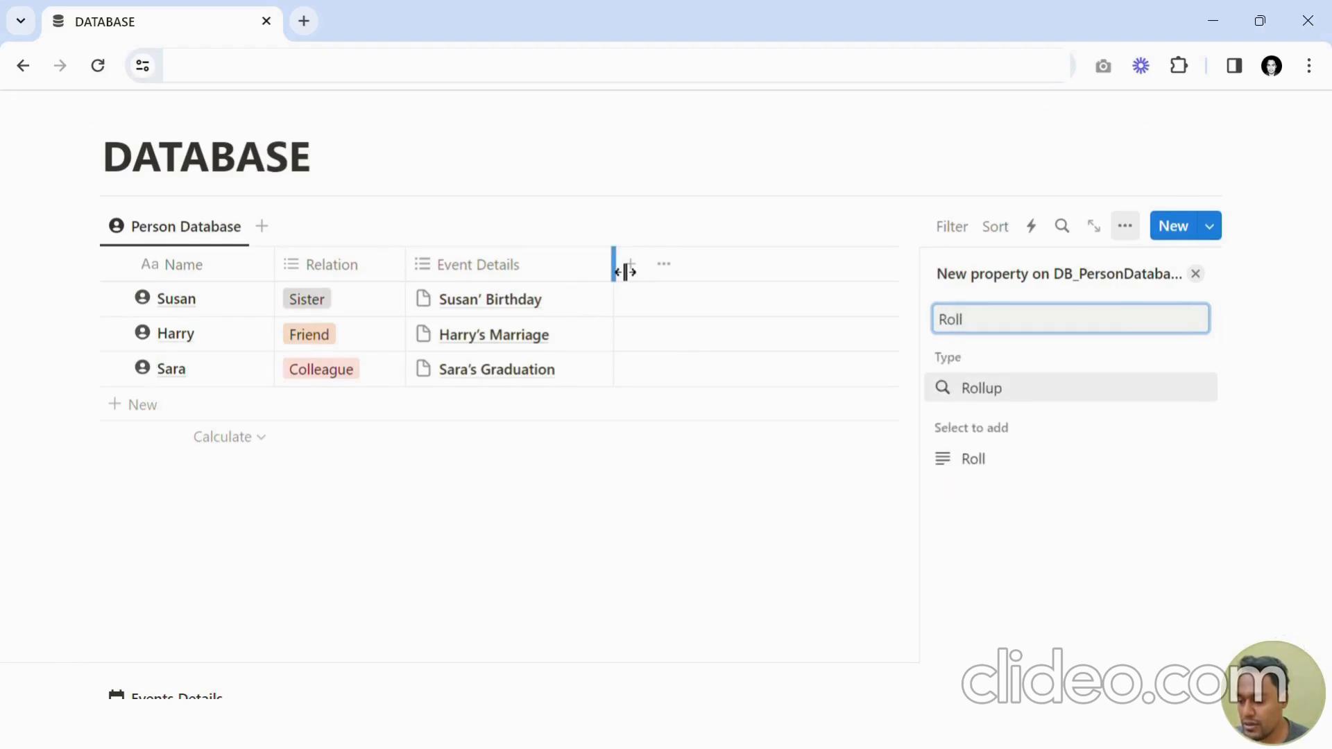
left_click(1041, 398)
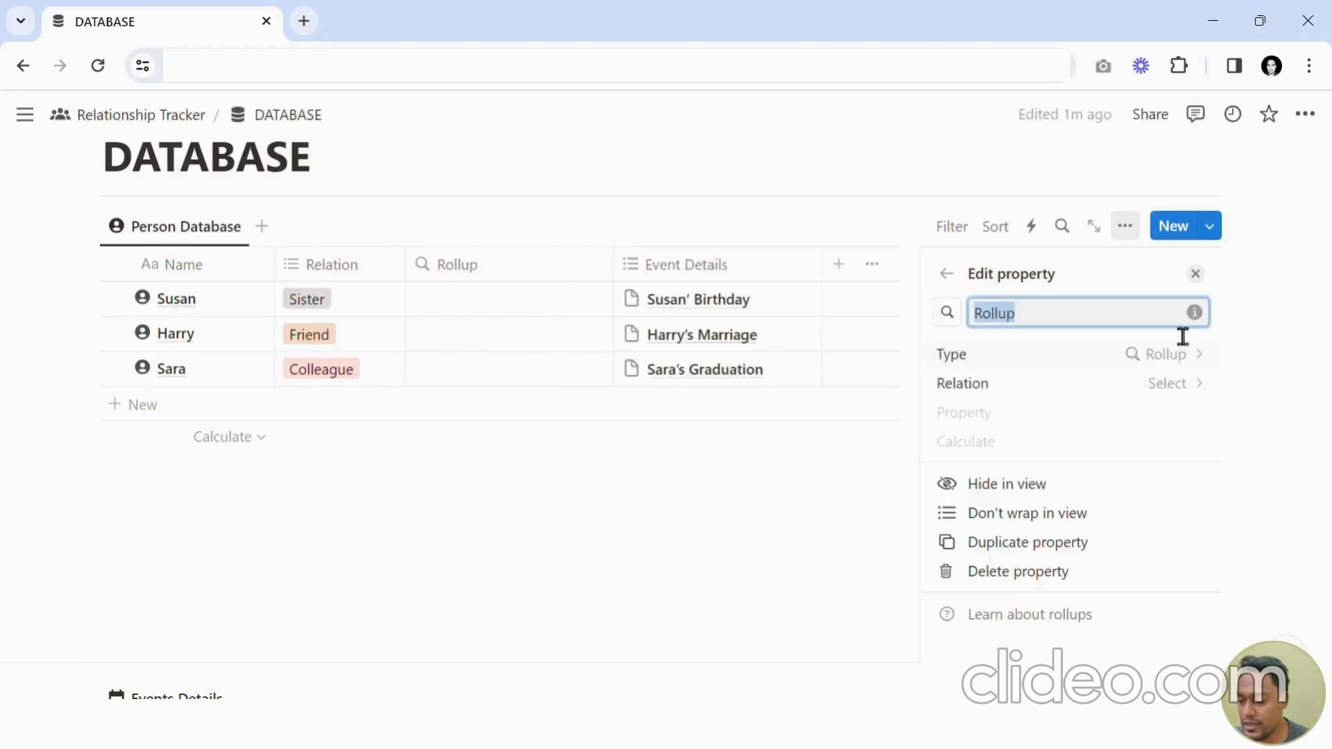
left_click(1214, 298)
left_click(1195, 274)
left_click_drag(562, 285, 738, 277)
Scroll up and down the DATABASE page to compare the Person Database and Events Details tables.
scroll(654, 363, "down", 3)
scroll(648, 399, "up", 1)
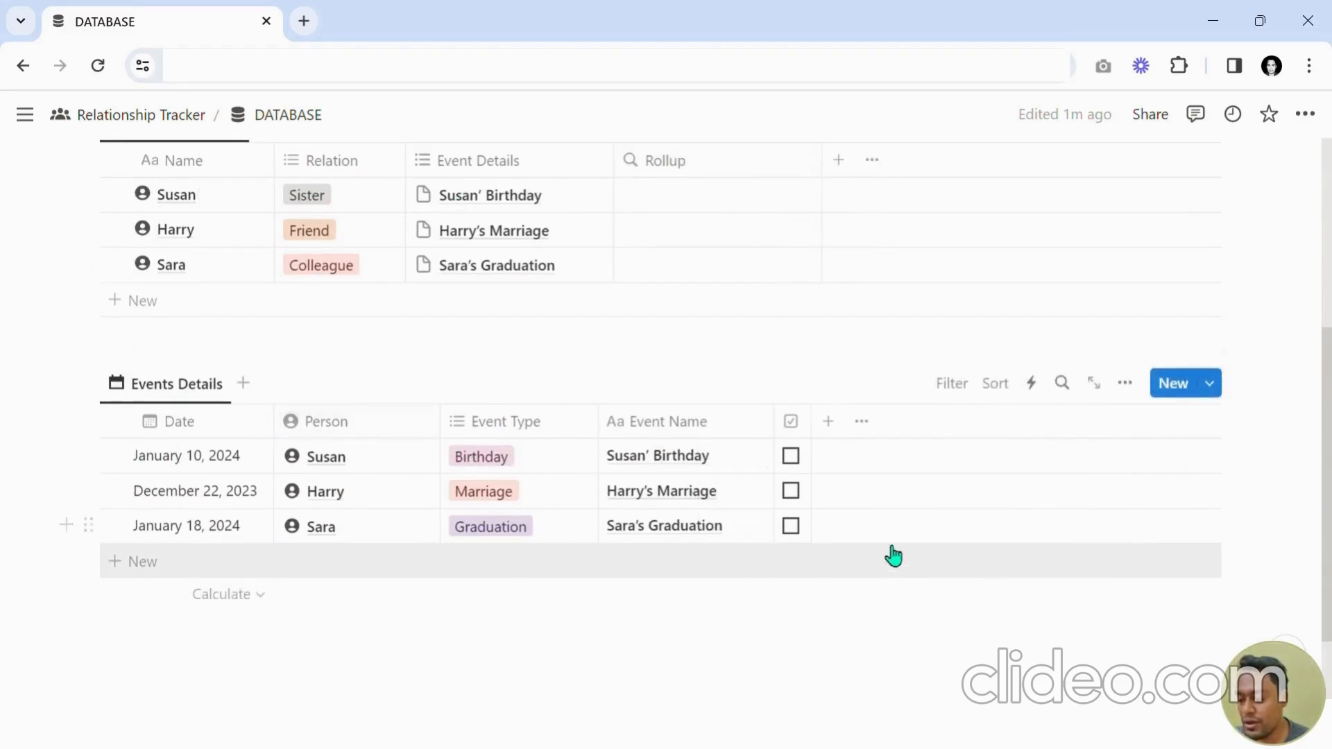
scroll(892, 553, "up", 3)
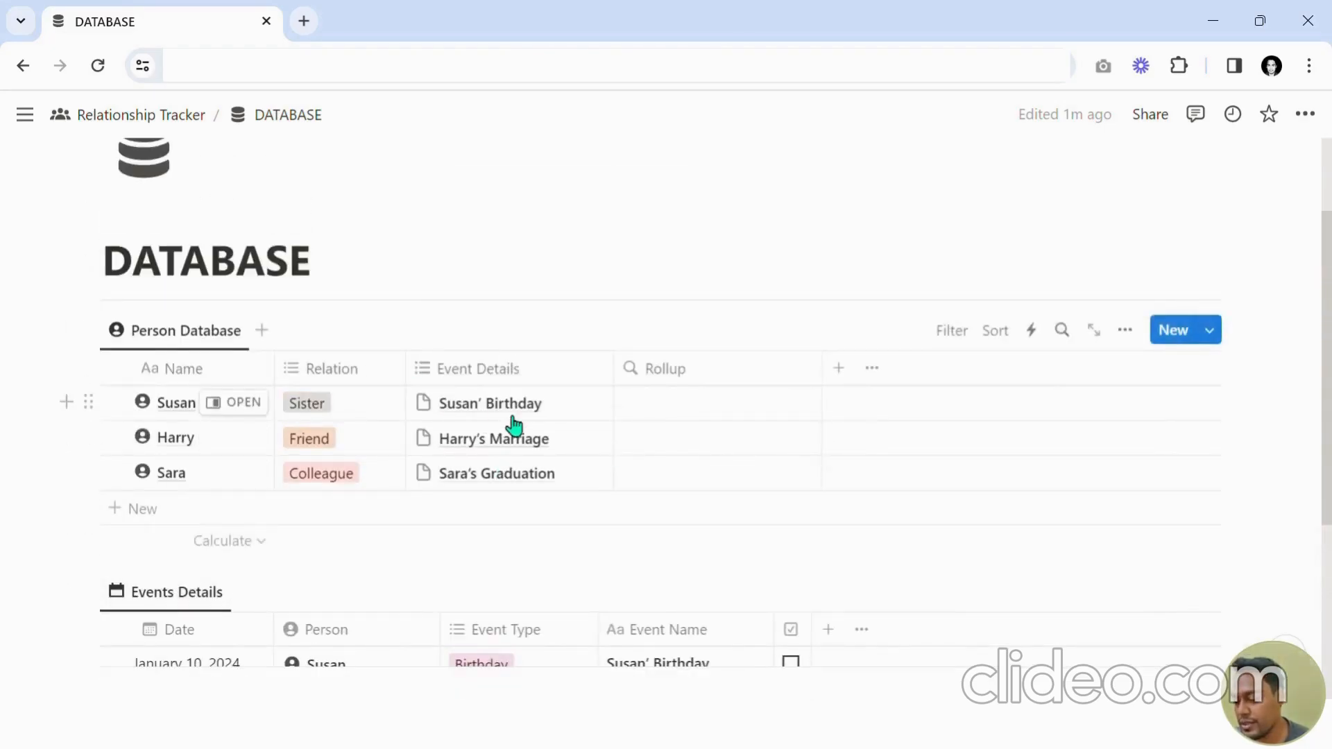
scroll(707, 274, "down", 3)
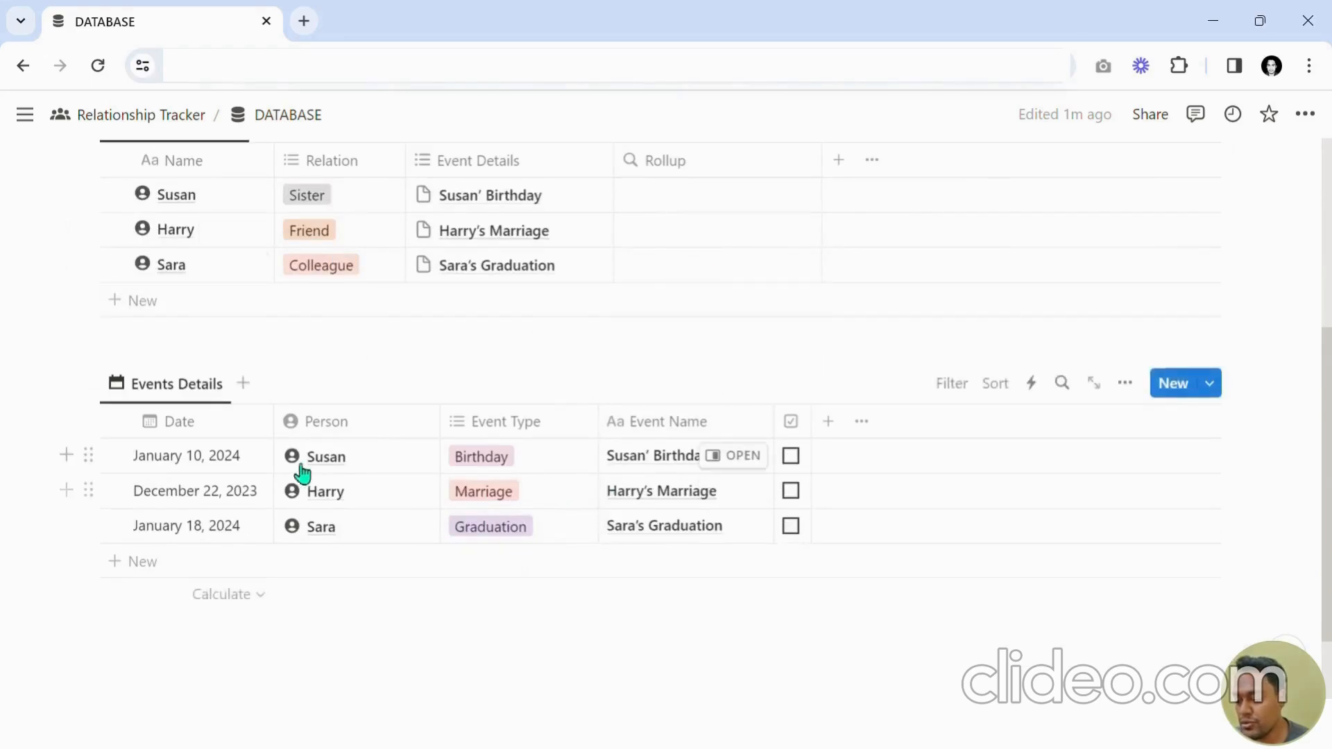
scroll(268, 518, "up", 2)
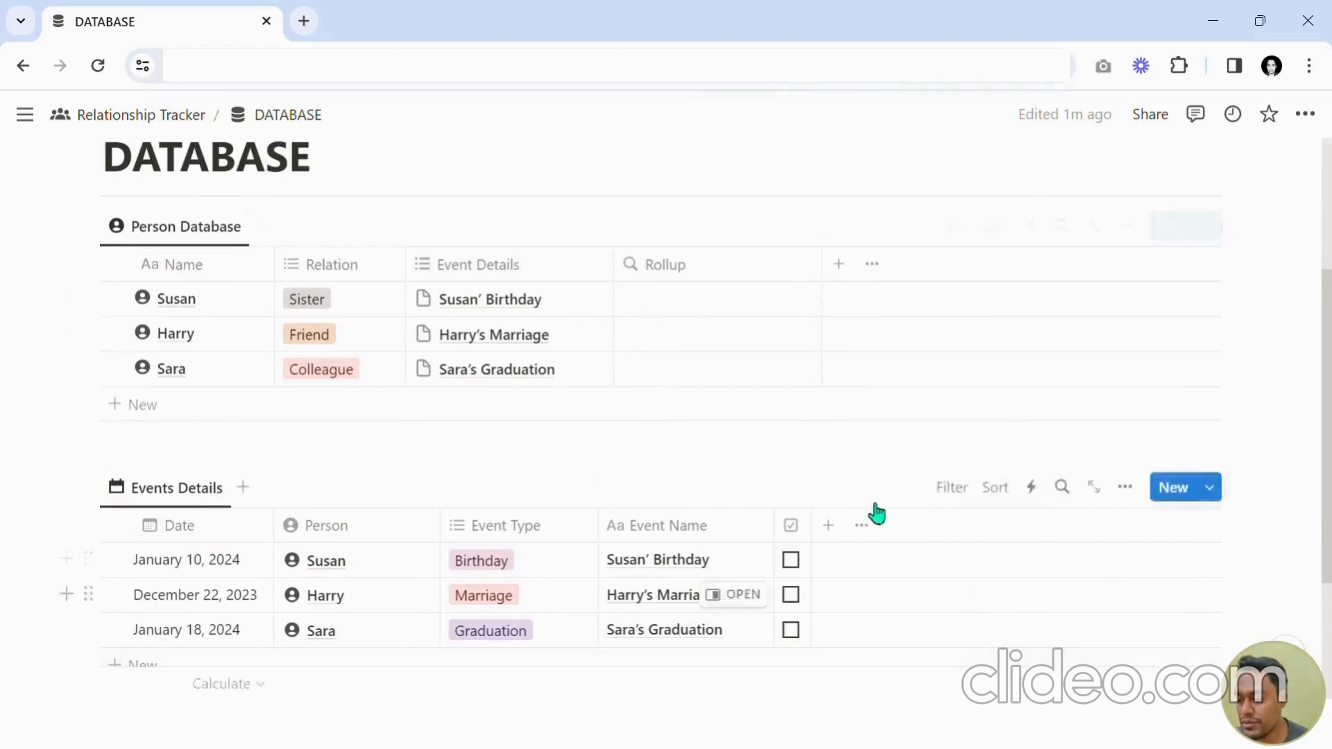
scroll(592, 381, "down", 2)
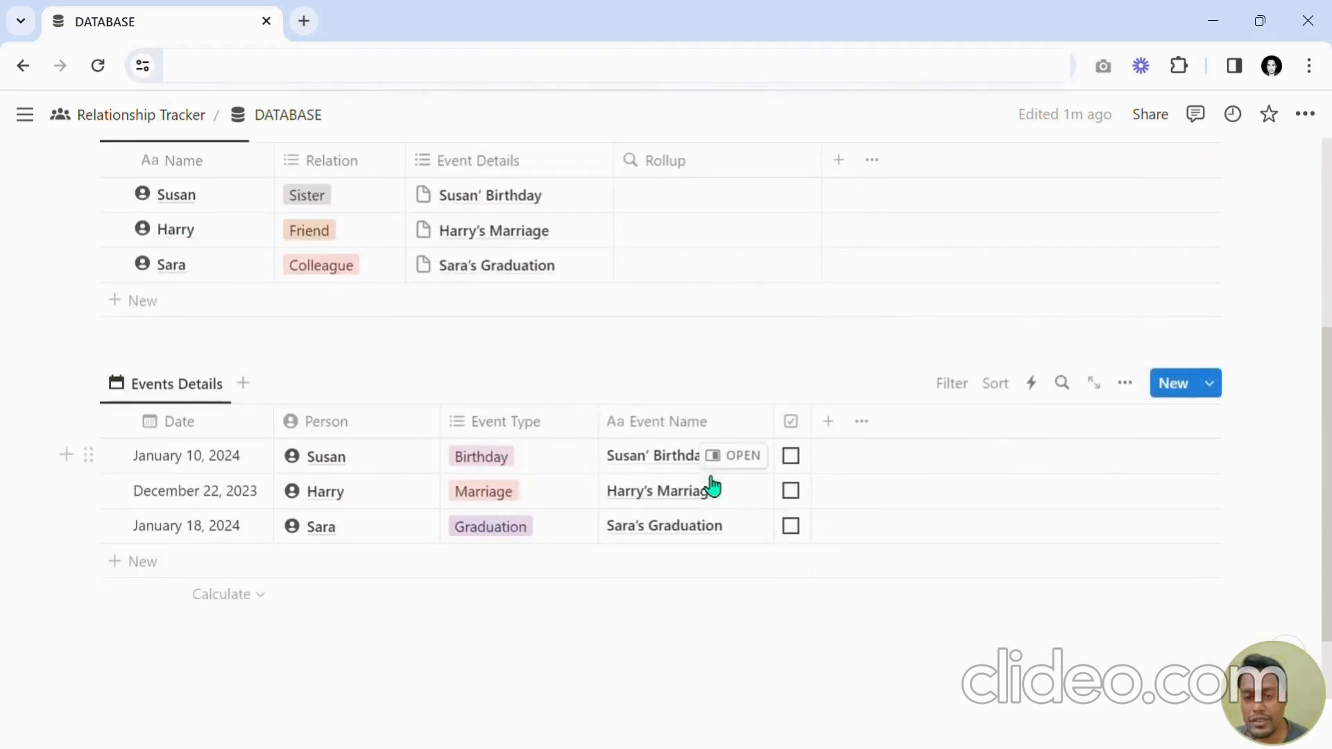
scroll(603, 369, "up", 4)
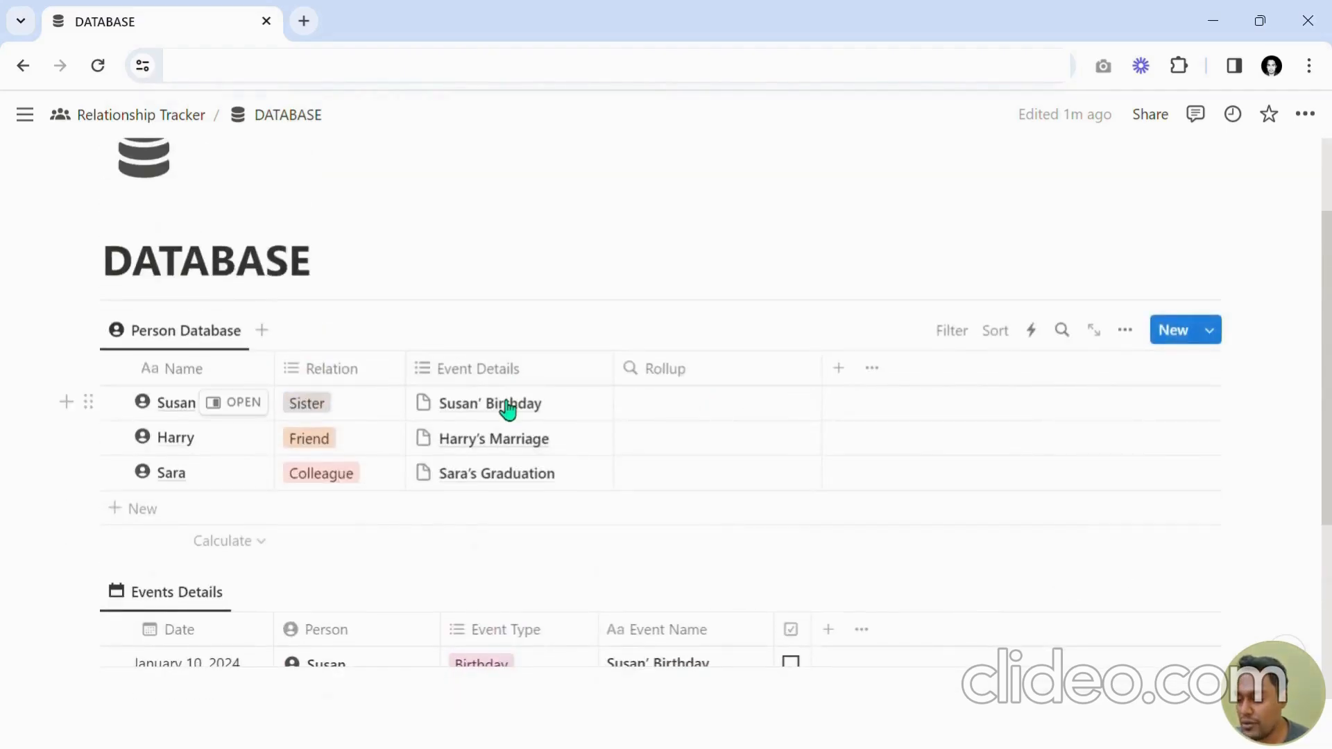
scroll(509, 410, "down", 2)
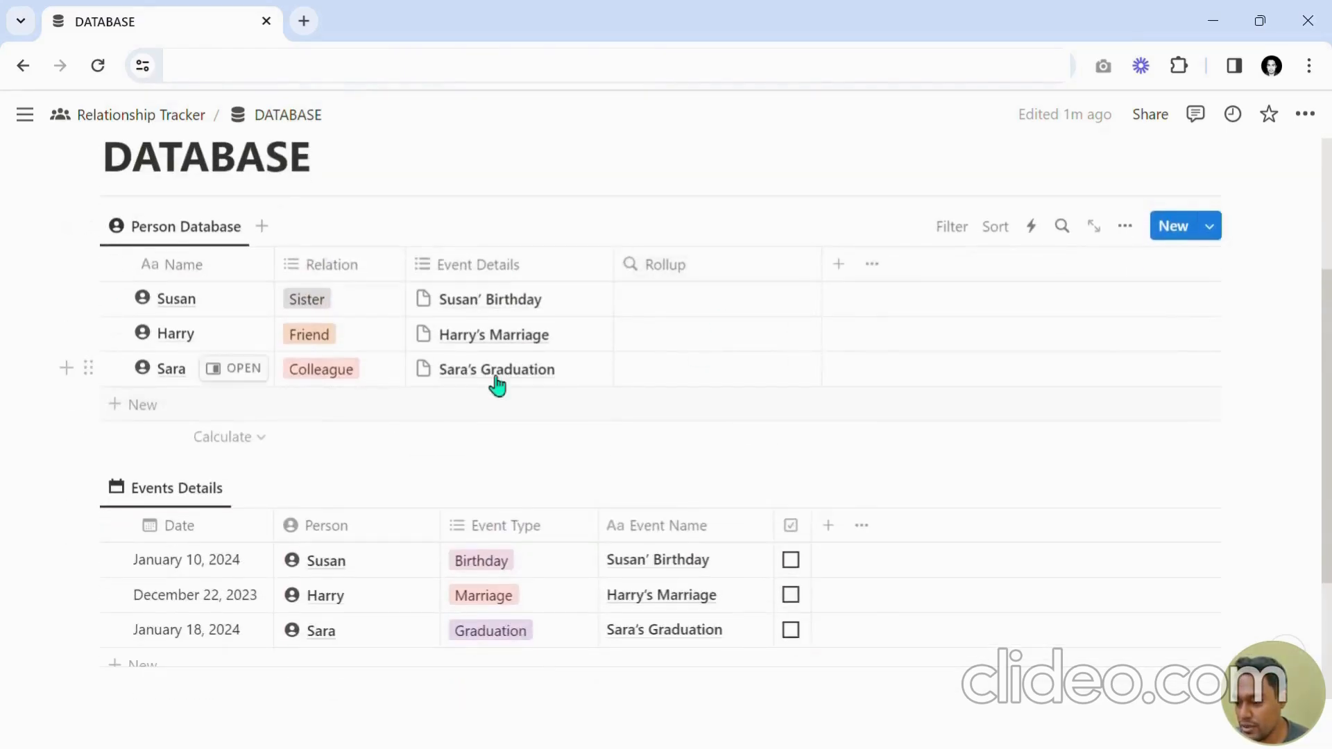
scroll(496, 385, "down", 2)
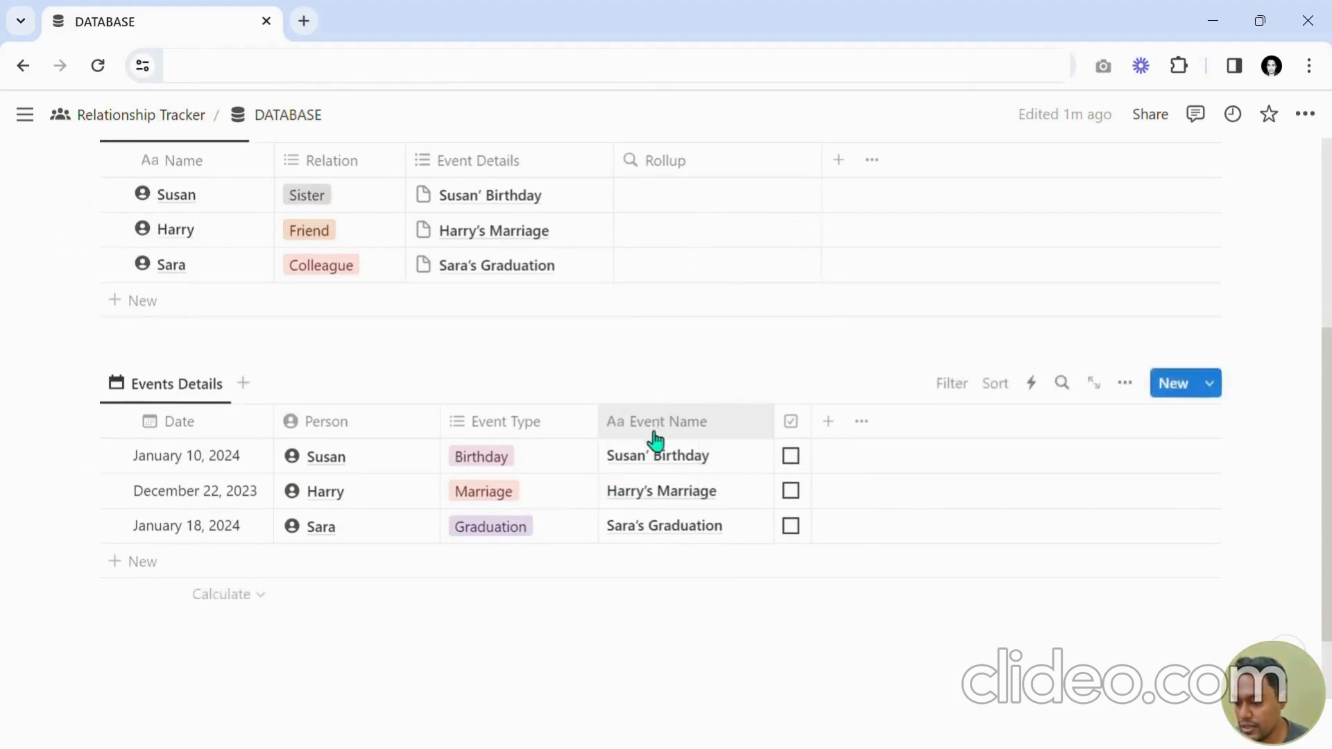
scroll(655, 440, "up", 2)
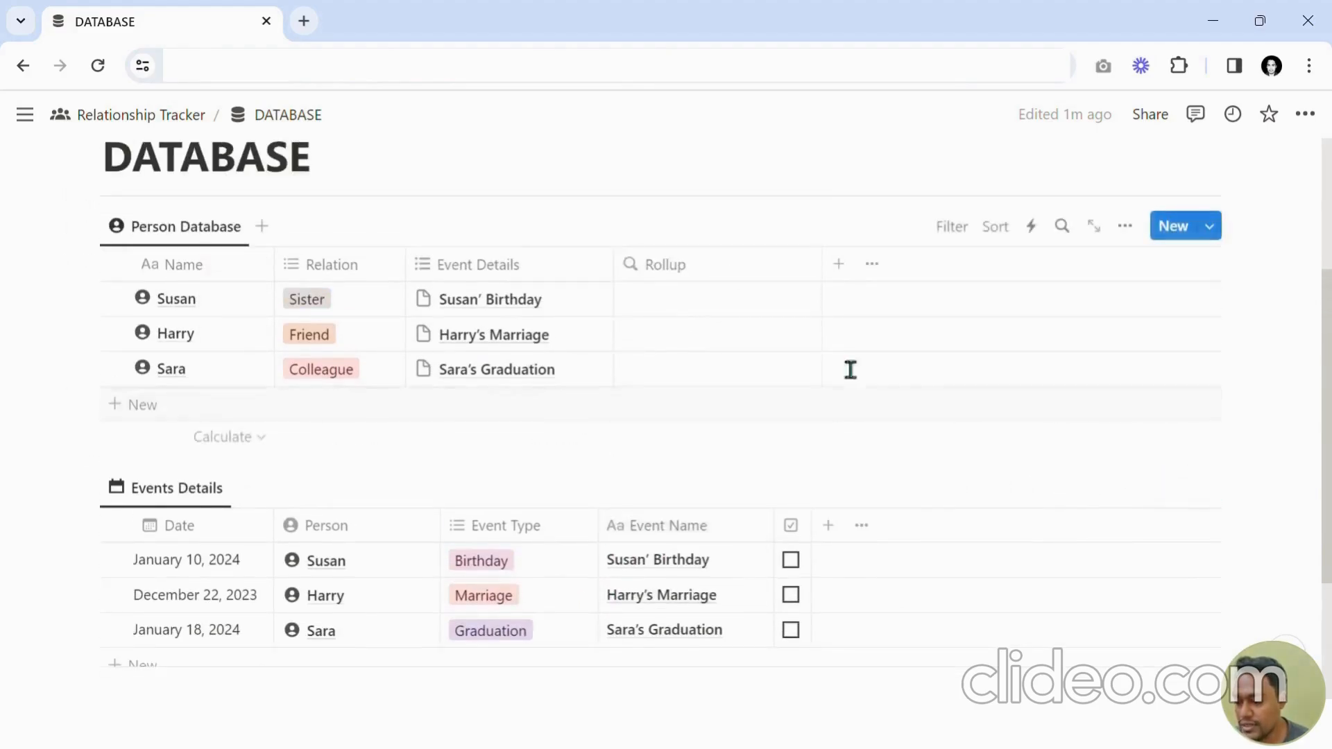
Configure the Rollup to use the Event Details relation, the Event Name property and the Count values calculation.
left_click(720, 308)
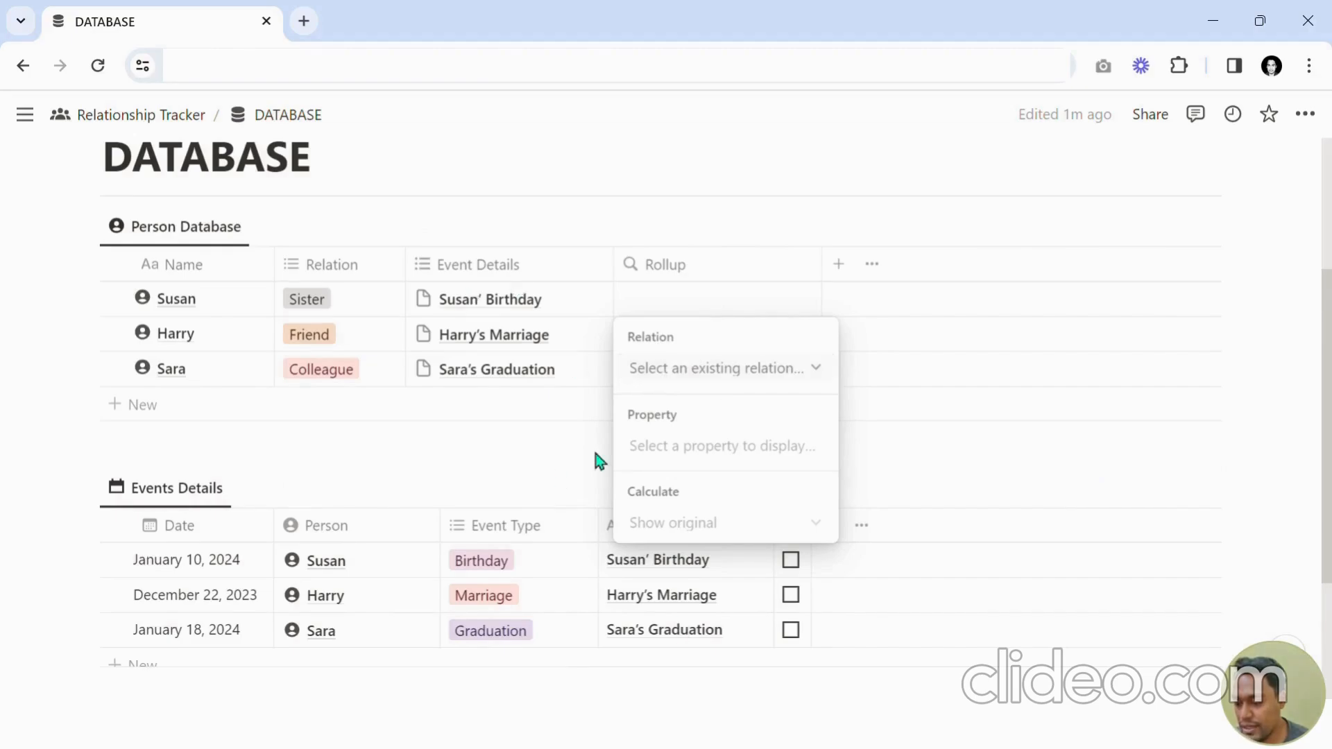
key("Escape")
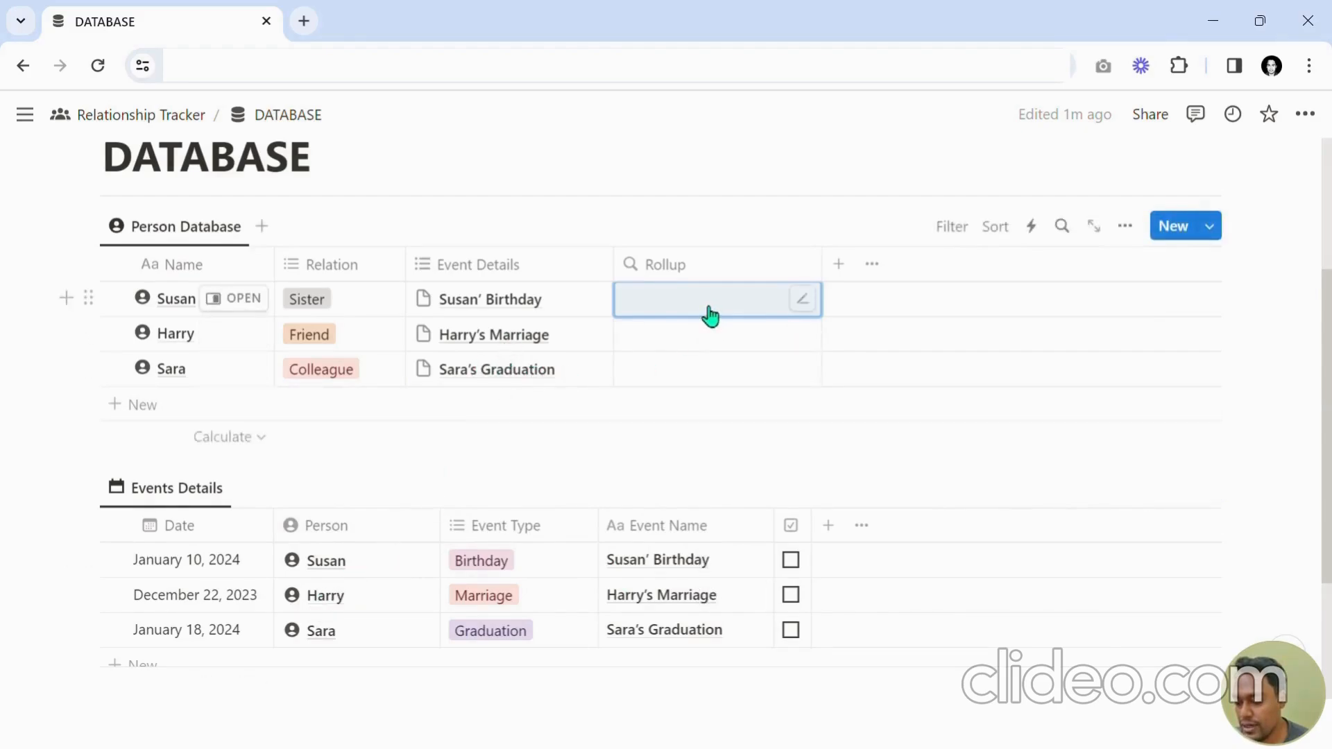
left_click(728, 299)
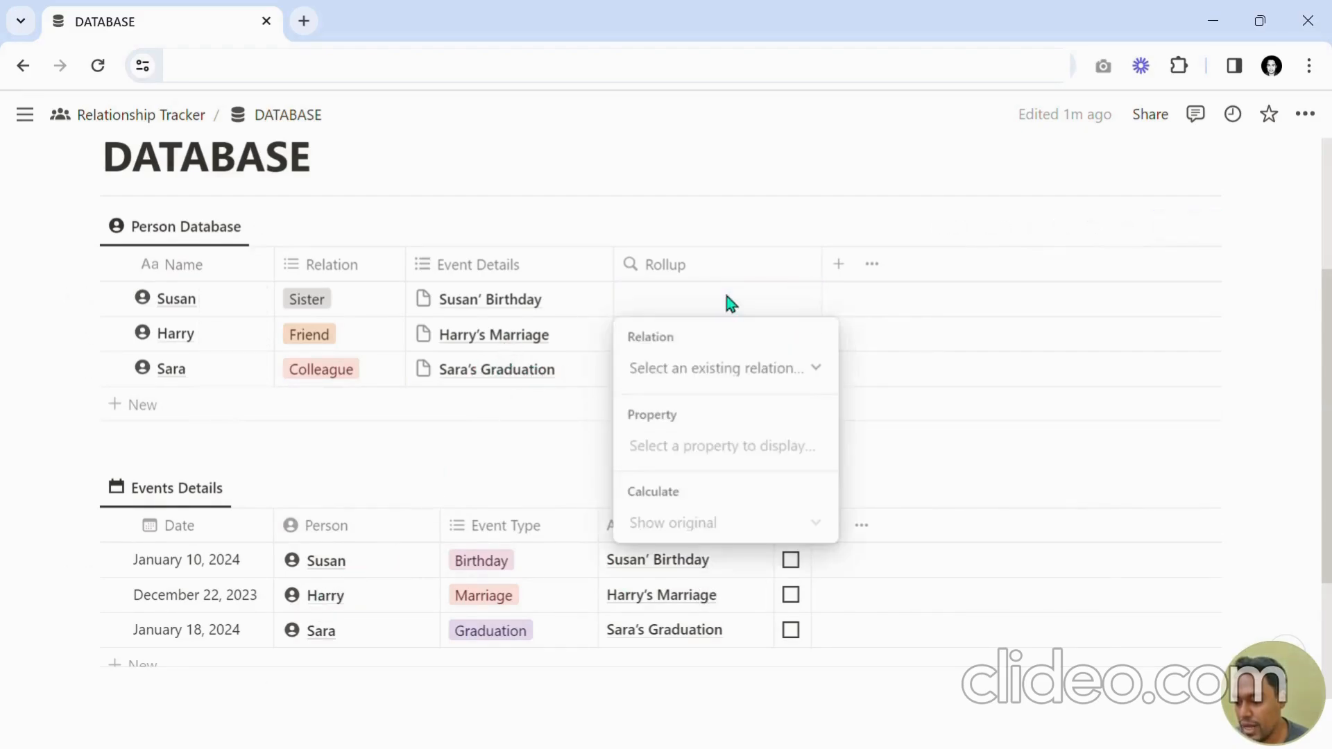
left_click(688, 370)
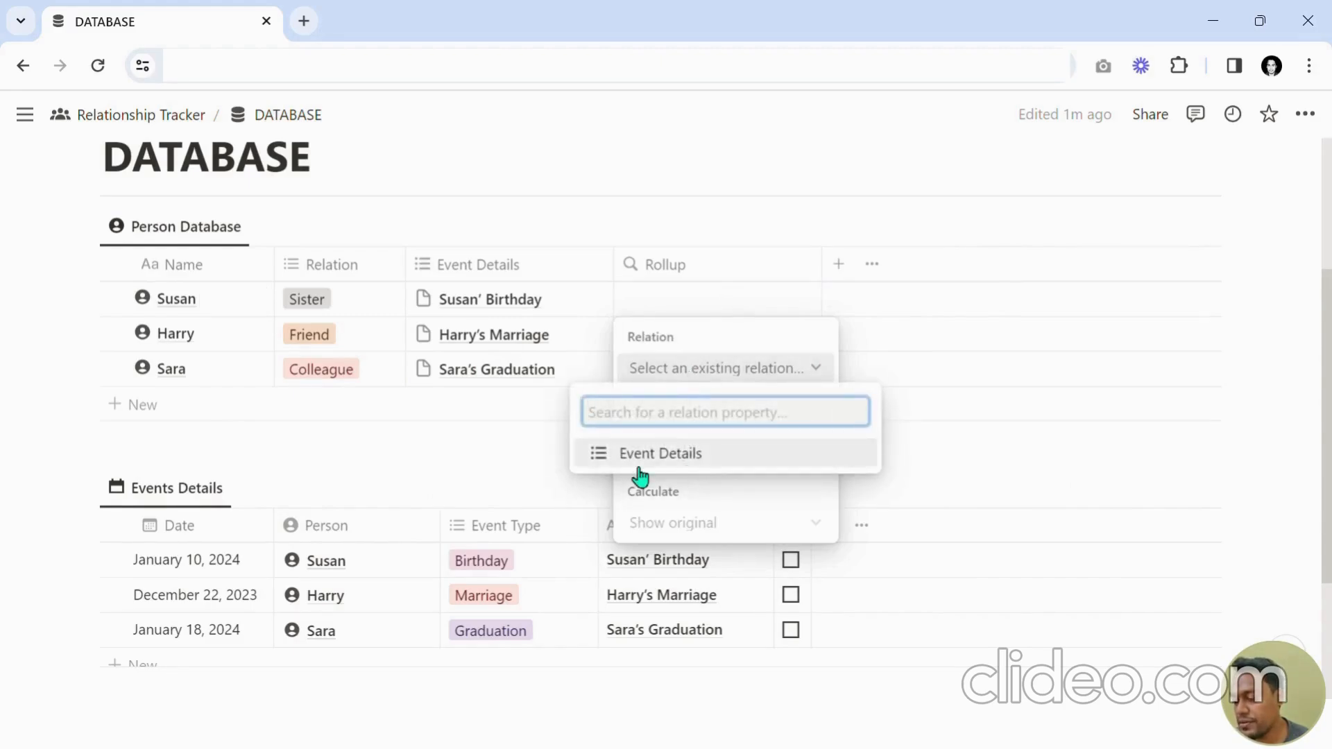
left_click(676, 458)
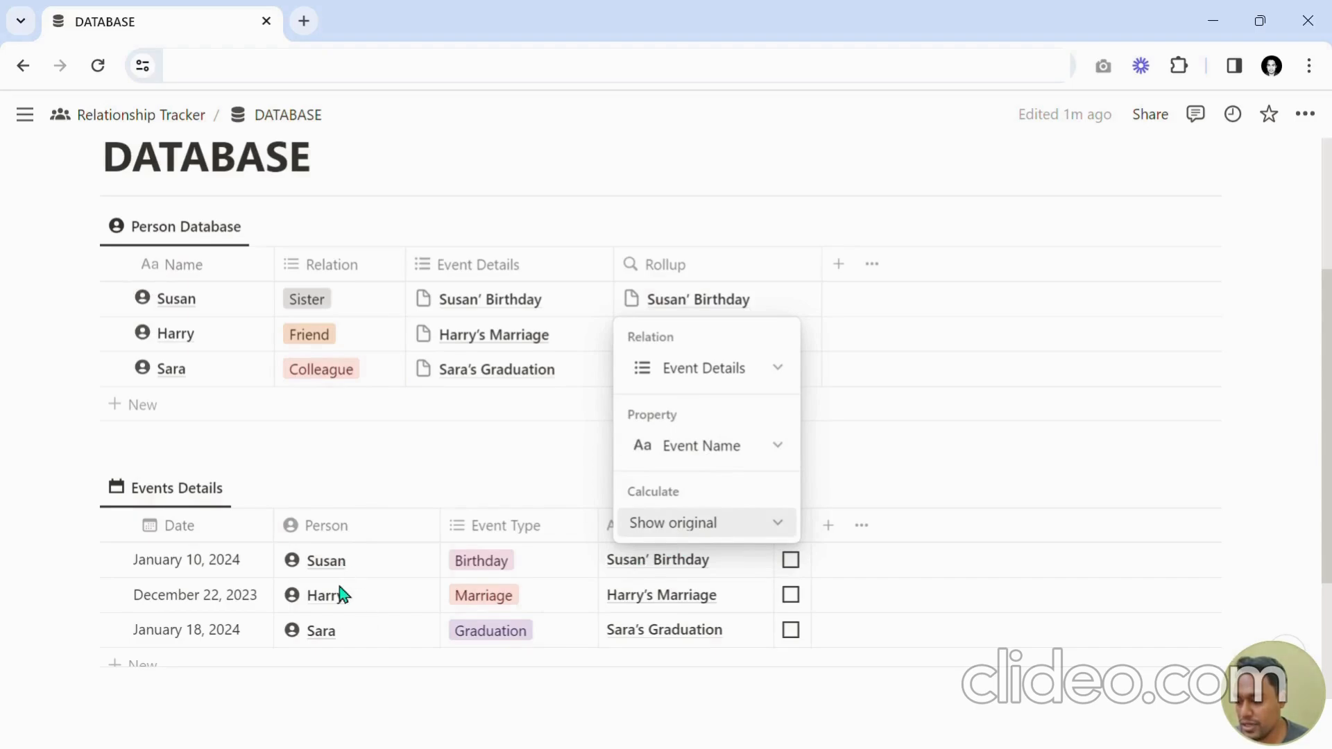
left_click(696, 458)
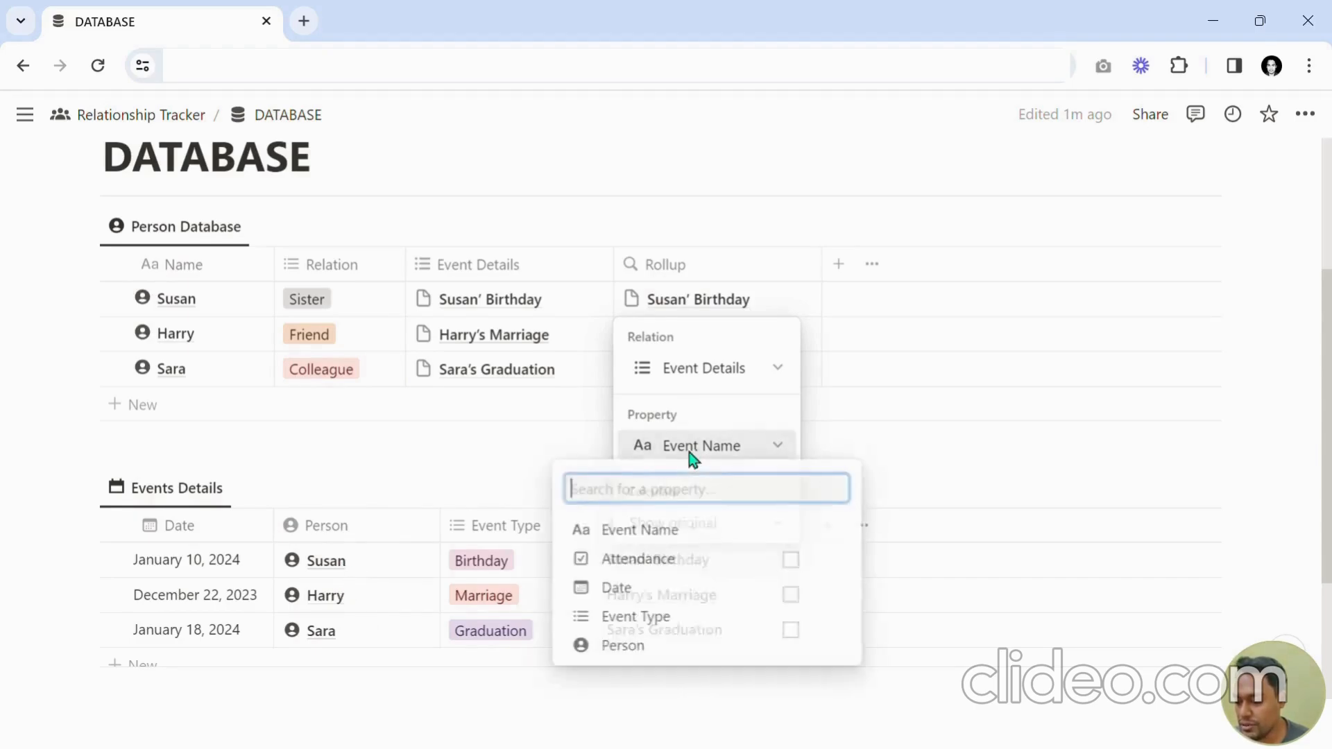
left_click(651, 533)
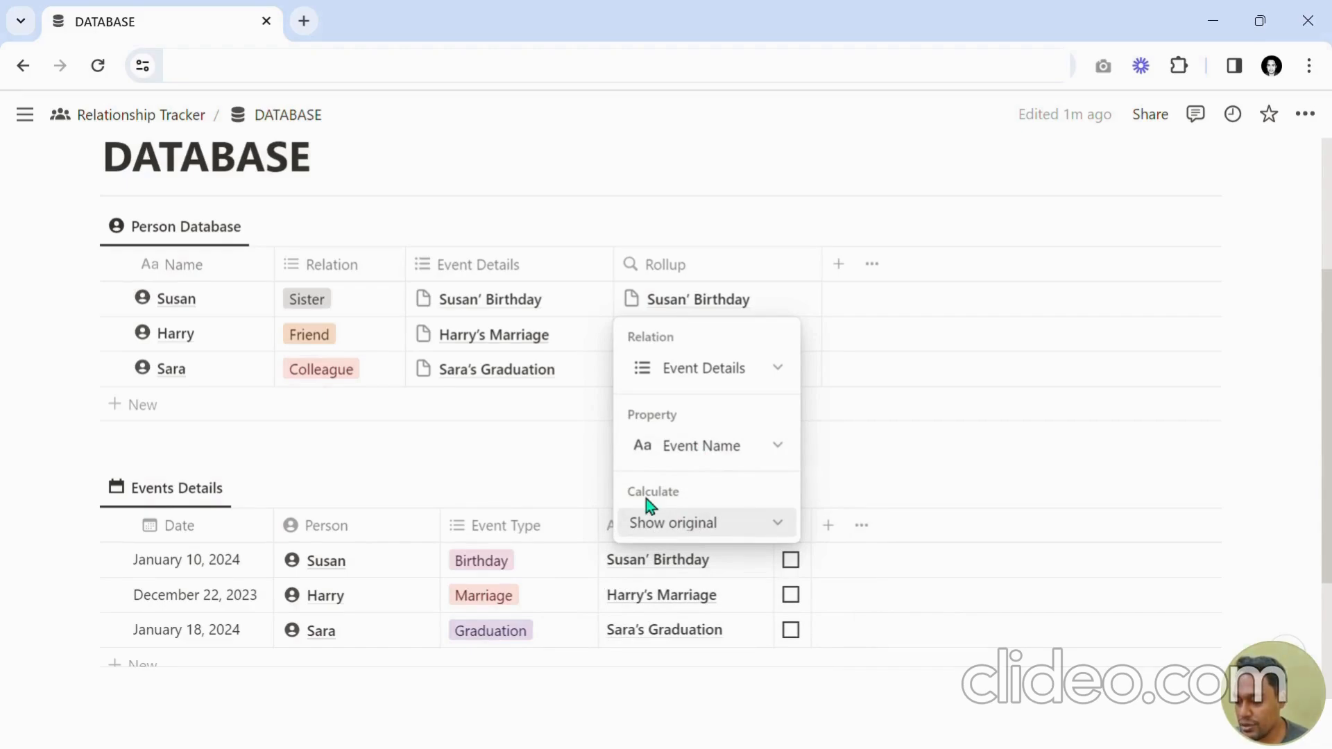
left_click(688, 523)
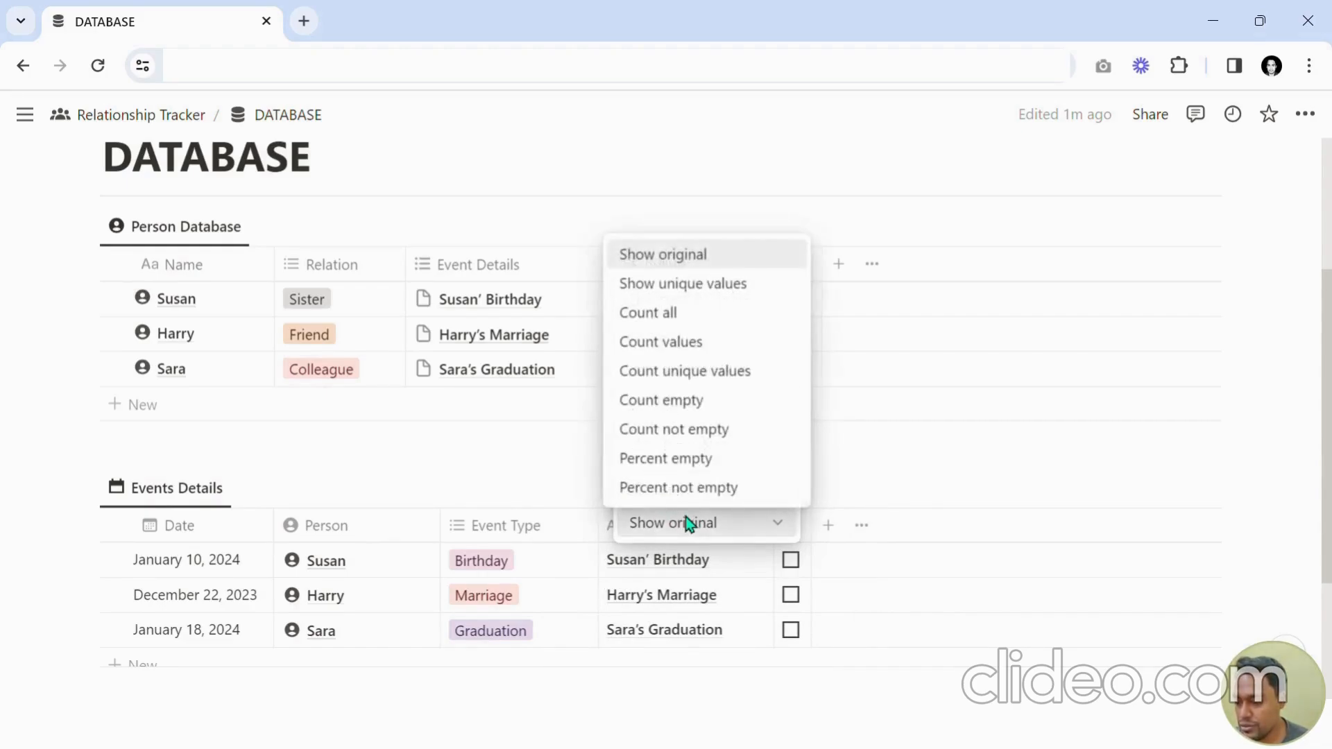
left_click(680, 342)
key("Escape")
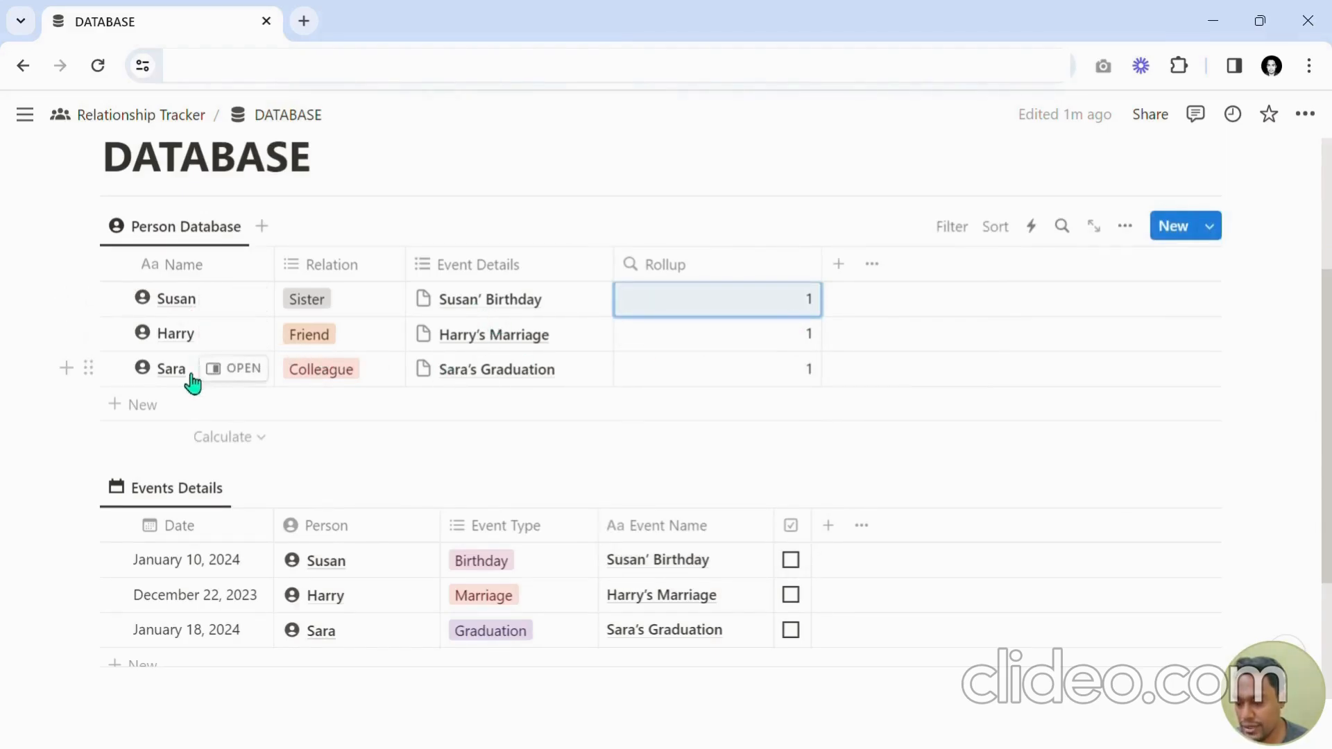
Add a new row to Events Details with the date December 14, 2023.
scroll(496, 391, "down", 3)
scroll(485, 416, "up", 1)
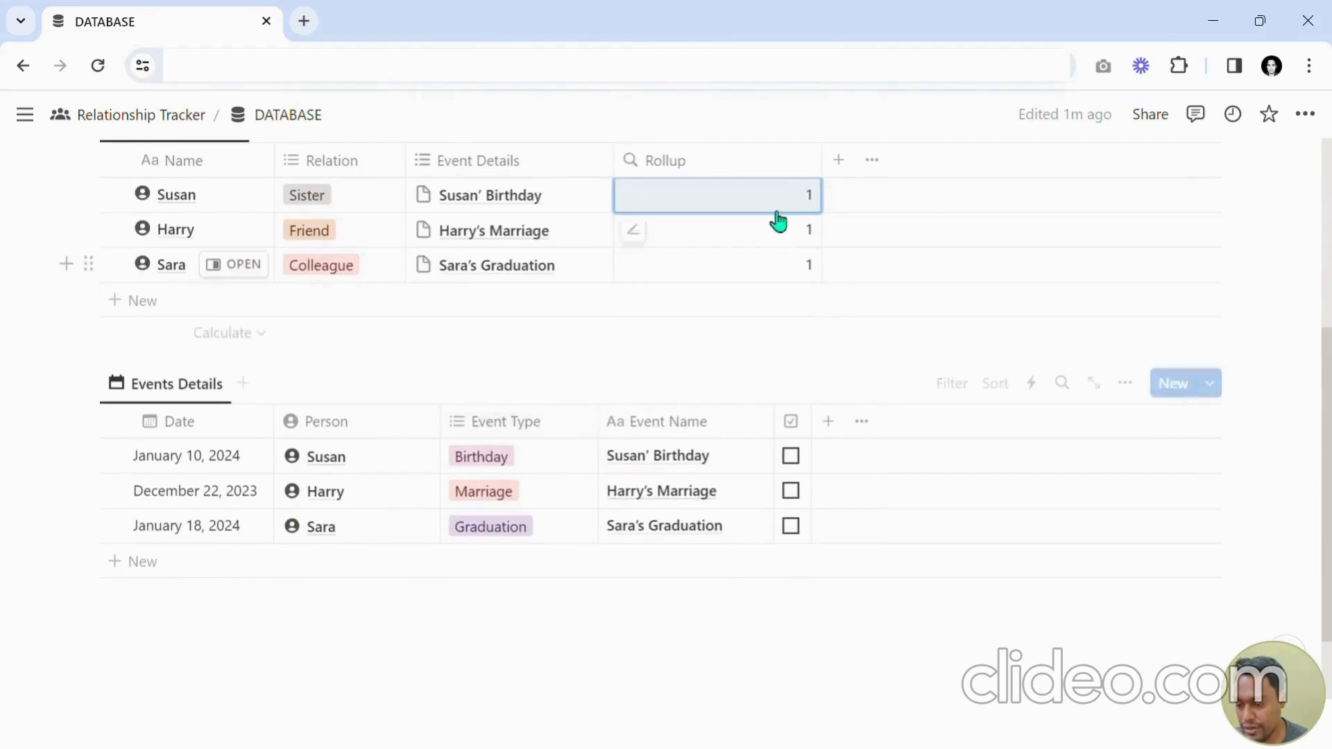
left_click(148, 574)
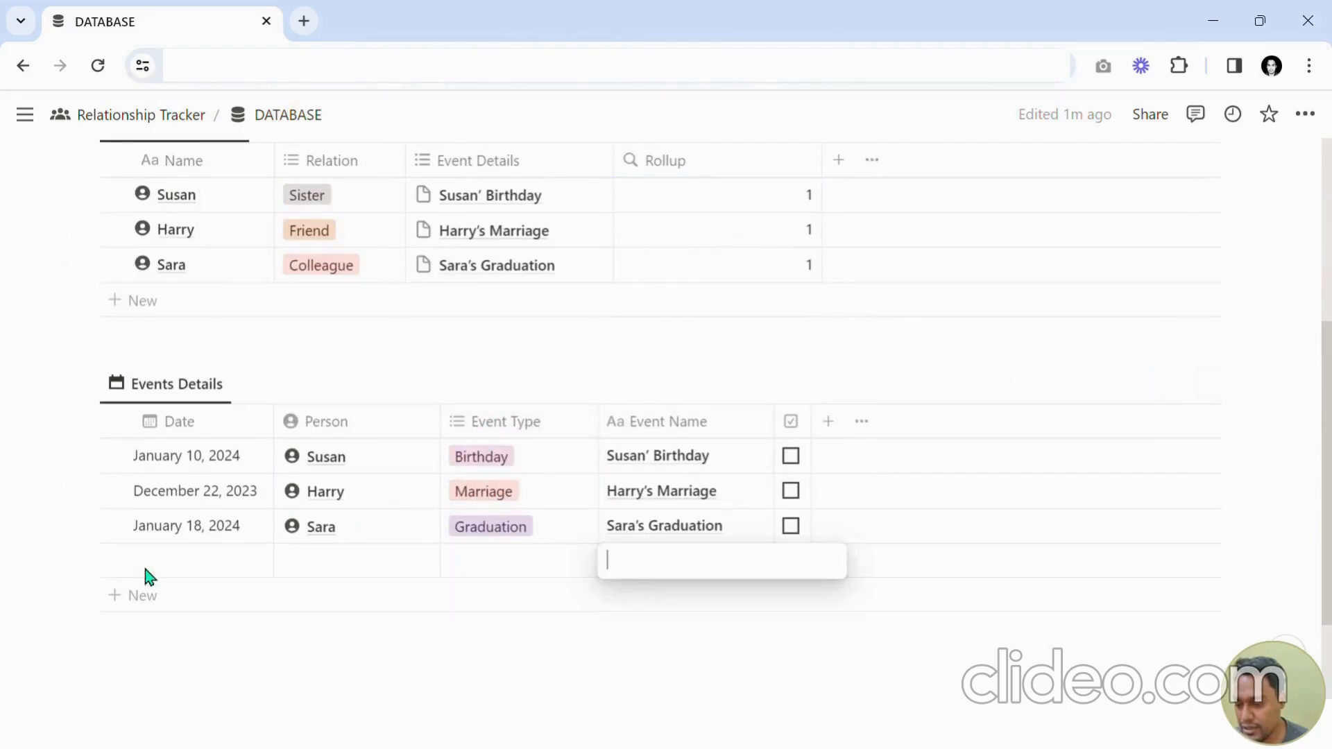
left_click(179, 578)
left_click(306, 318)
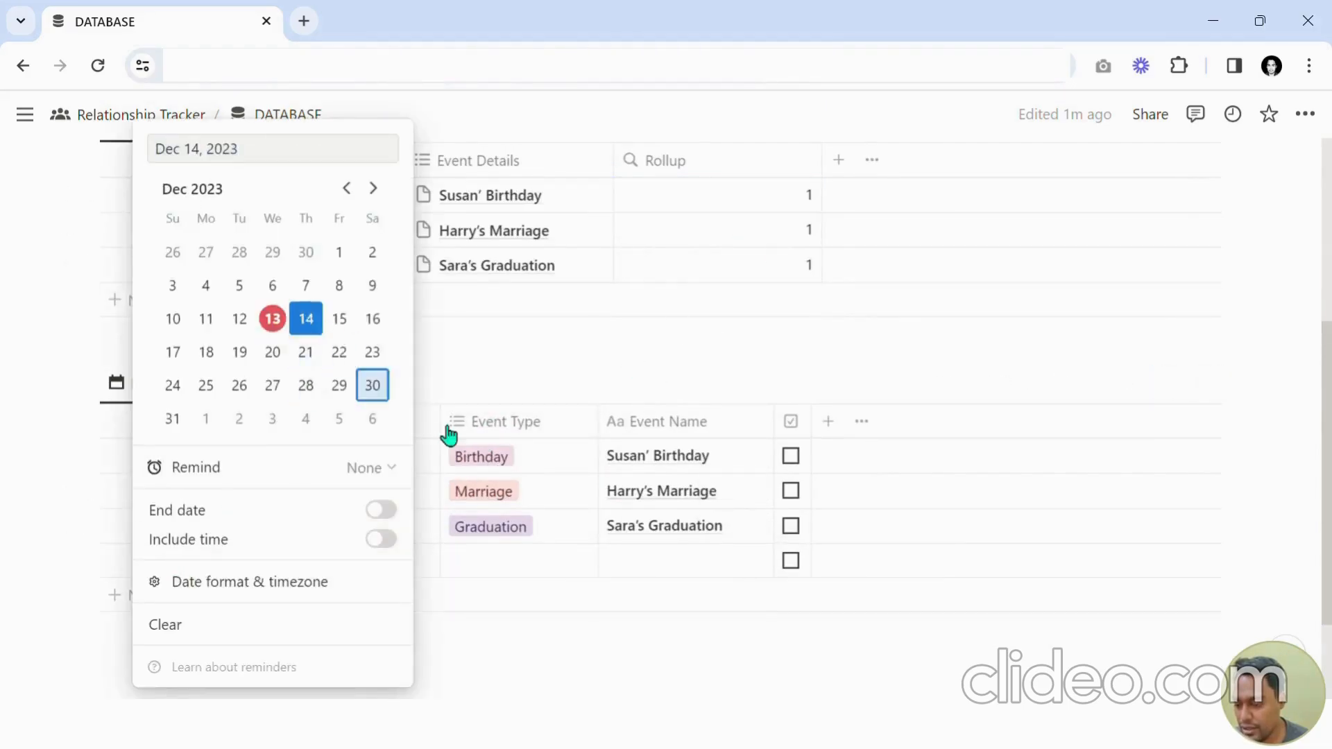
key("Escape")
Link the new event's Person to Harry.
left_click(337, 560)
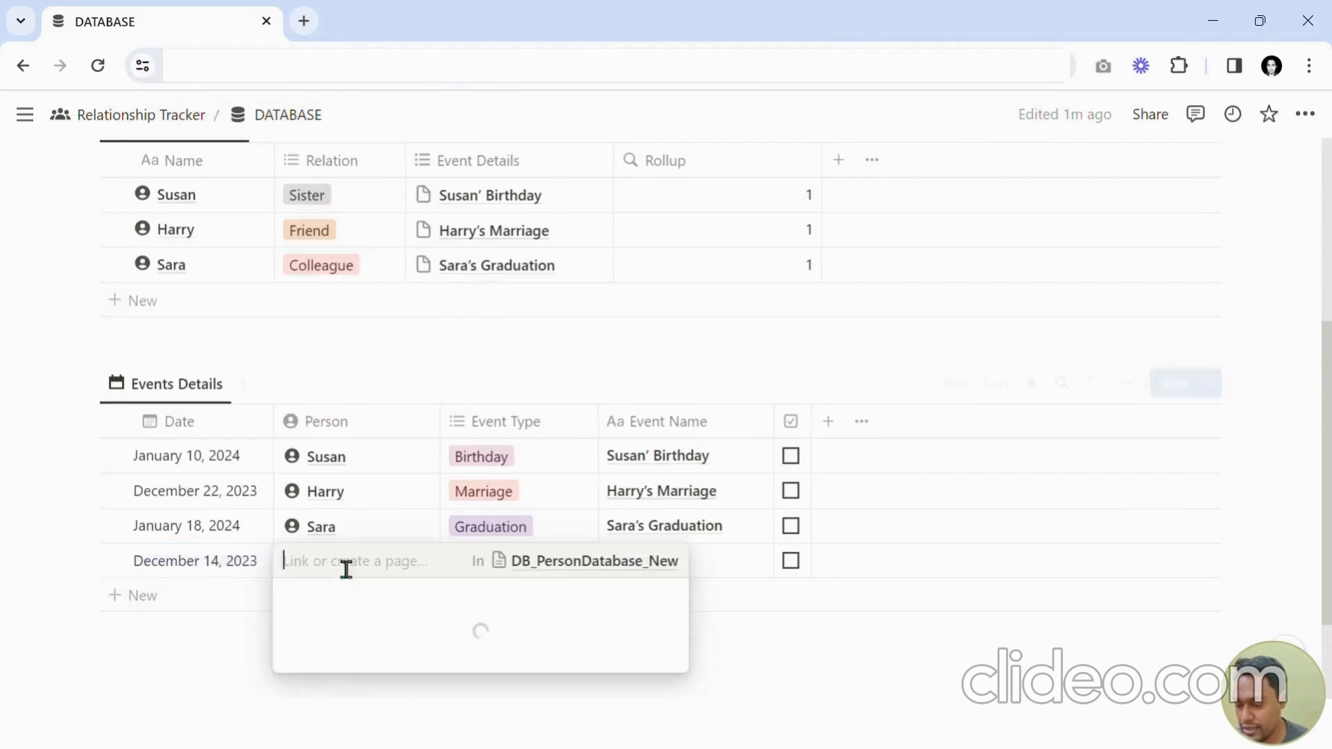
left_click(350, 487)
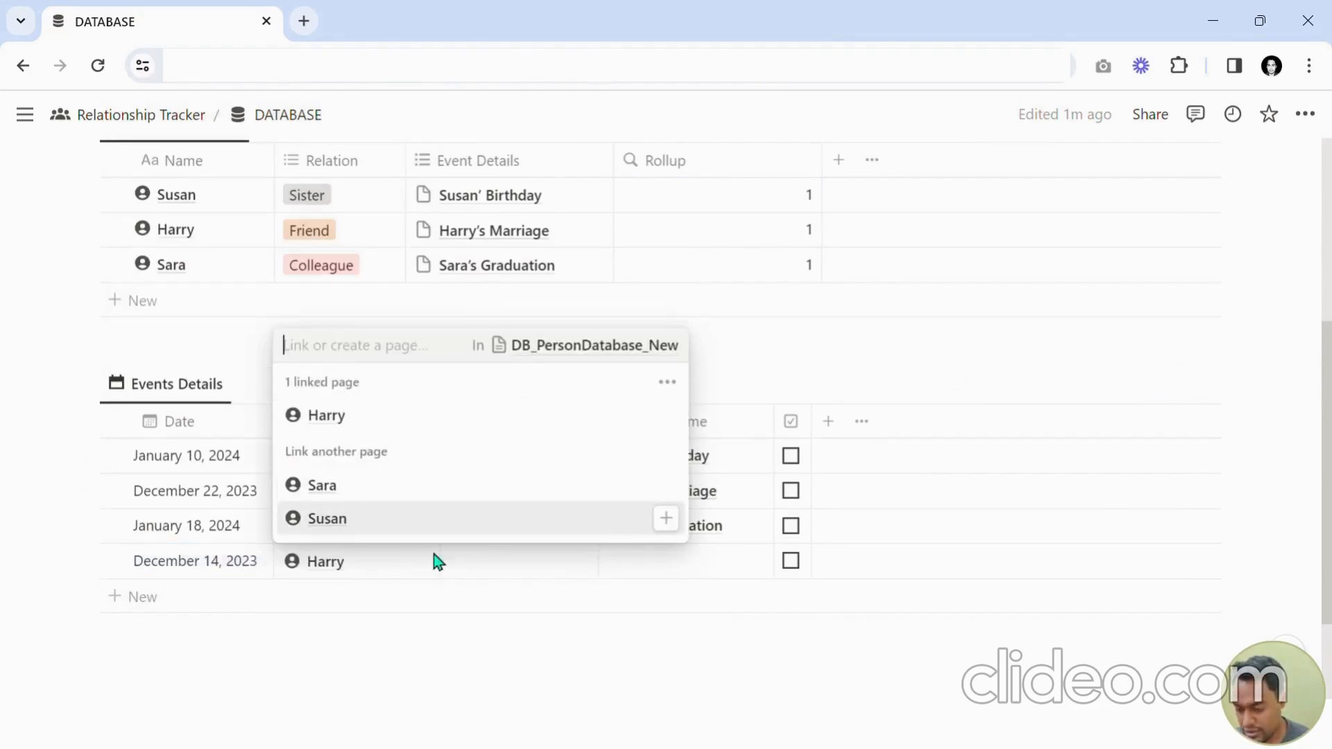
key("Escape")
Create a Travel event type option and assign it to the new event.
left_click(507, 601)
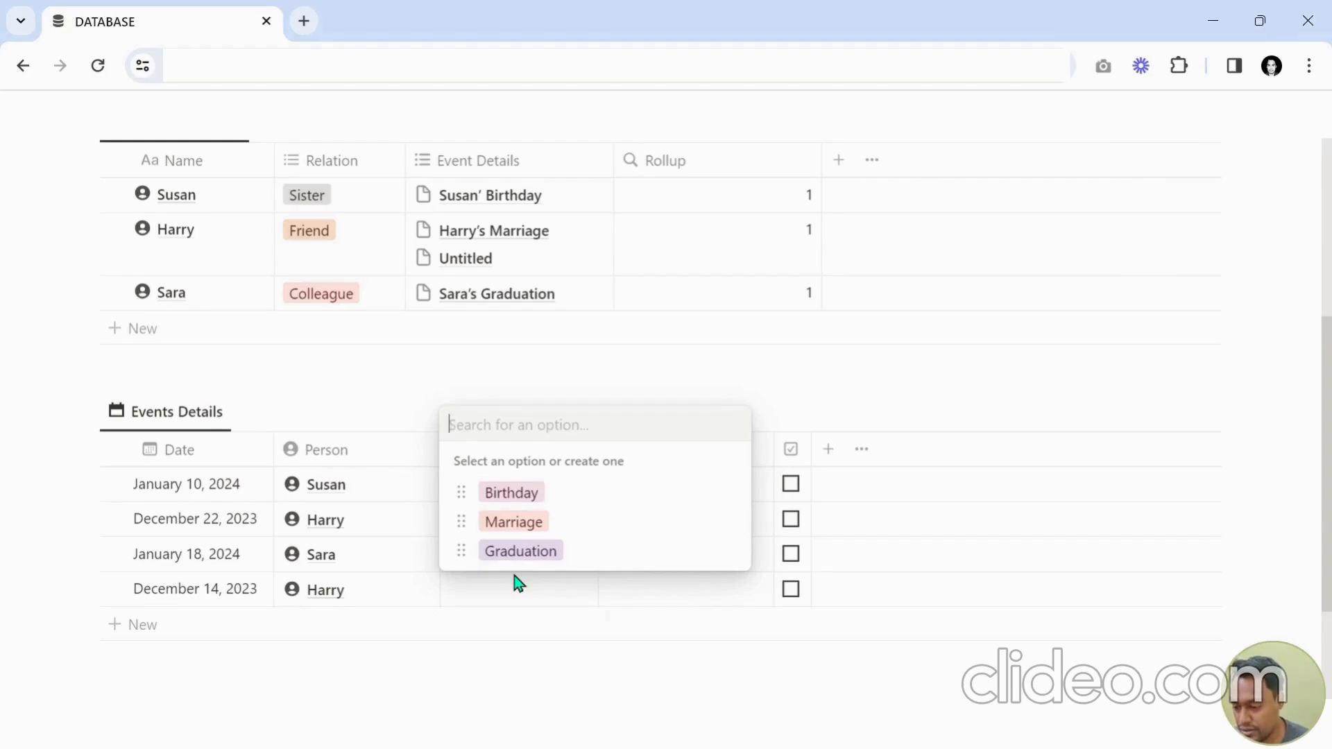
type("Travel")
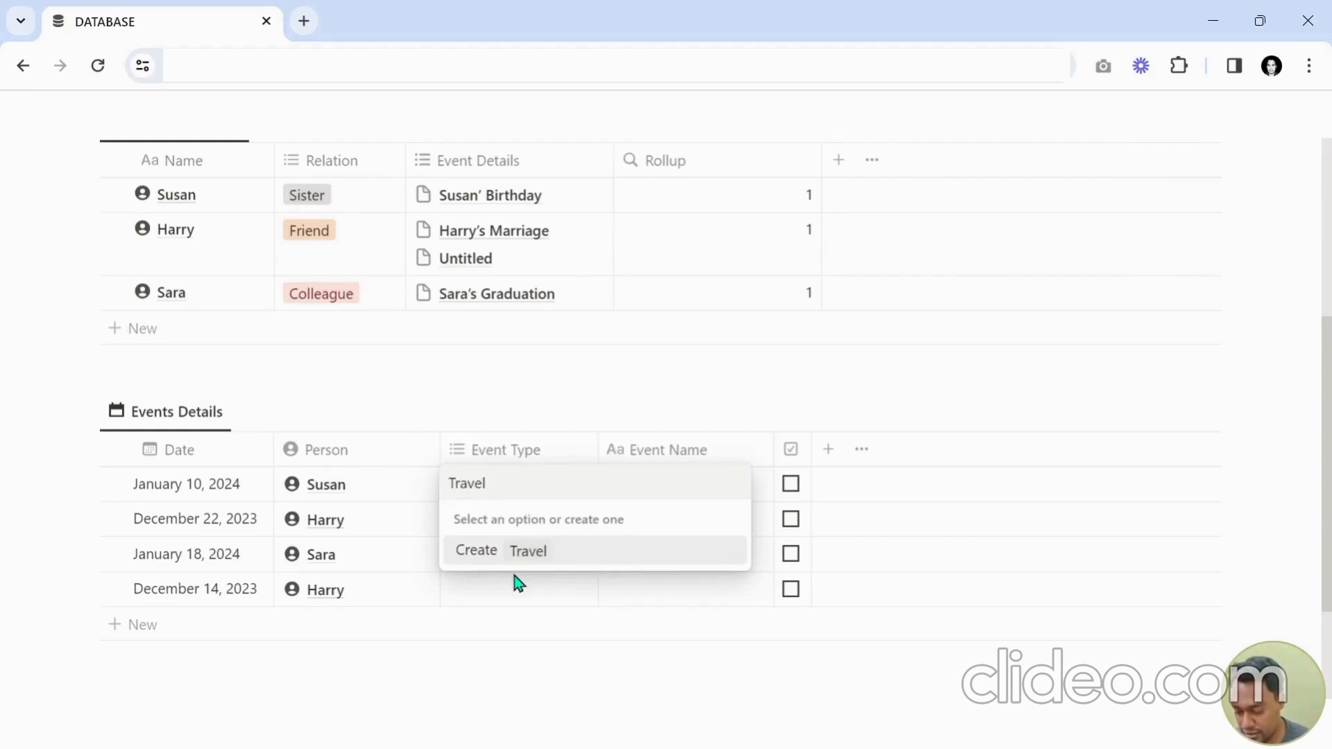
left_click(610, 555)
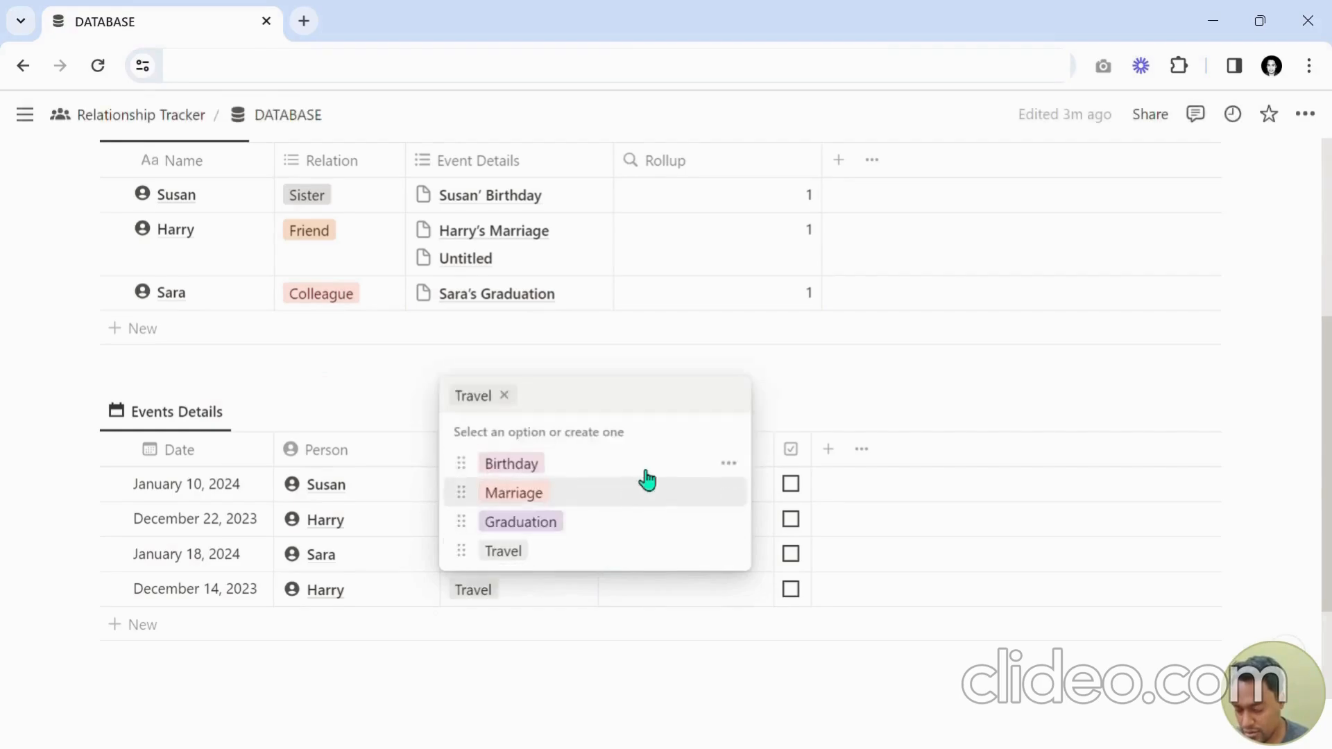
key("Escape")
Name the new event "Travel with Harry".
left_click(655, 591)
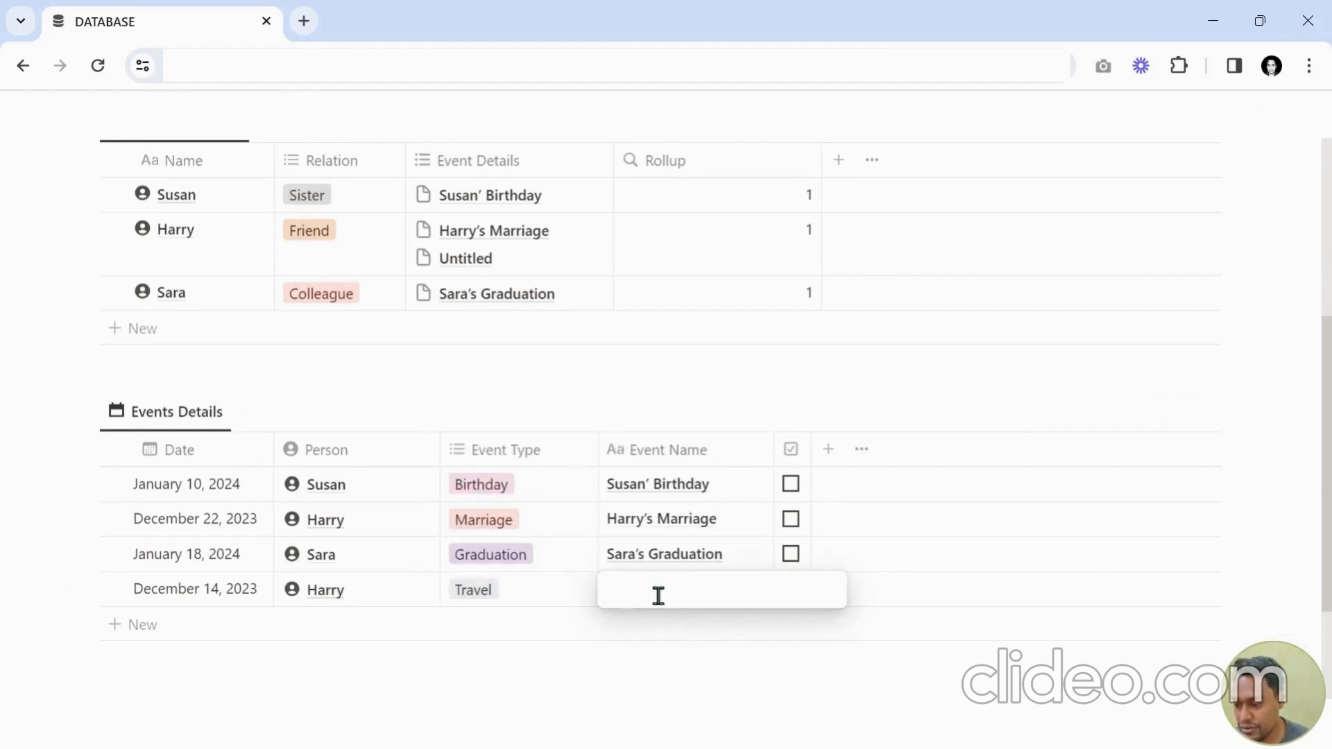
type("Travel with")
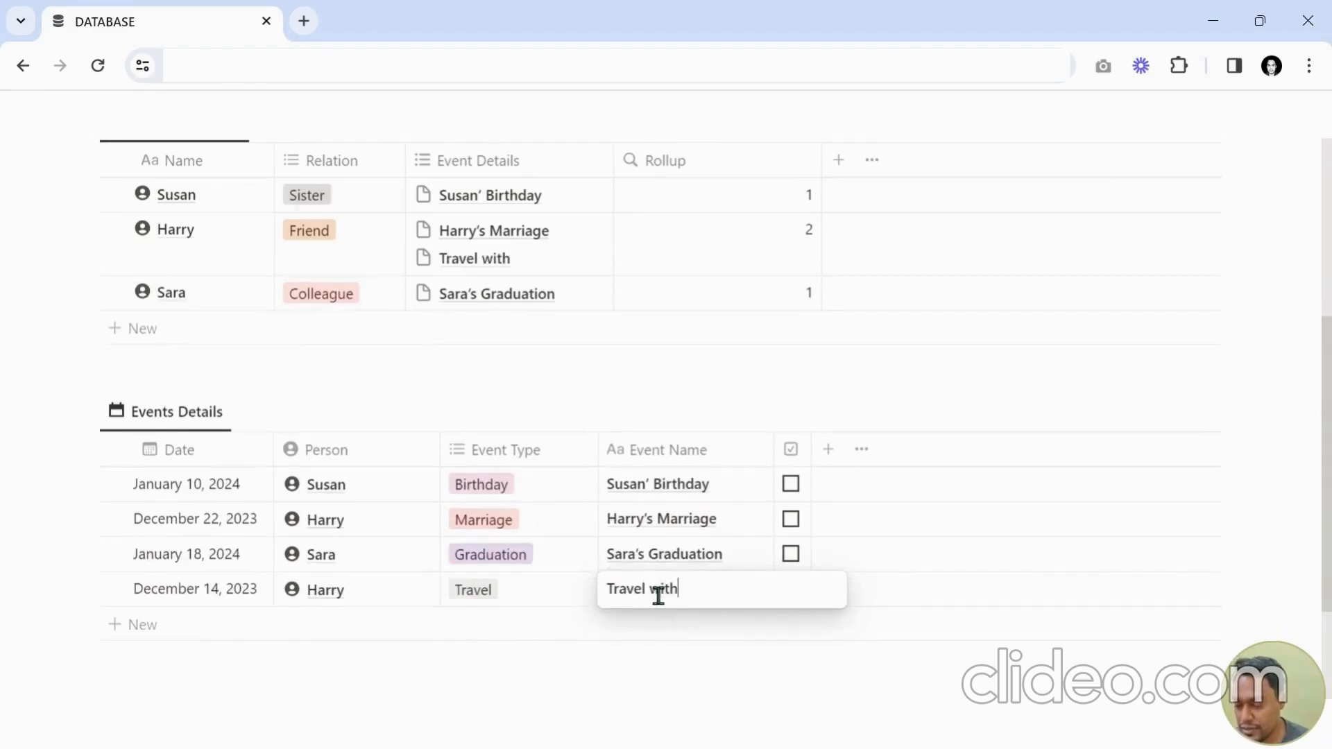
type(" Harry")
key("Tab")
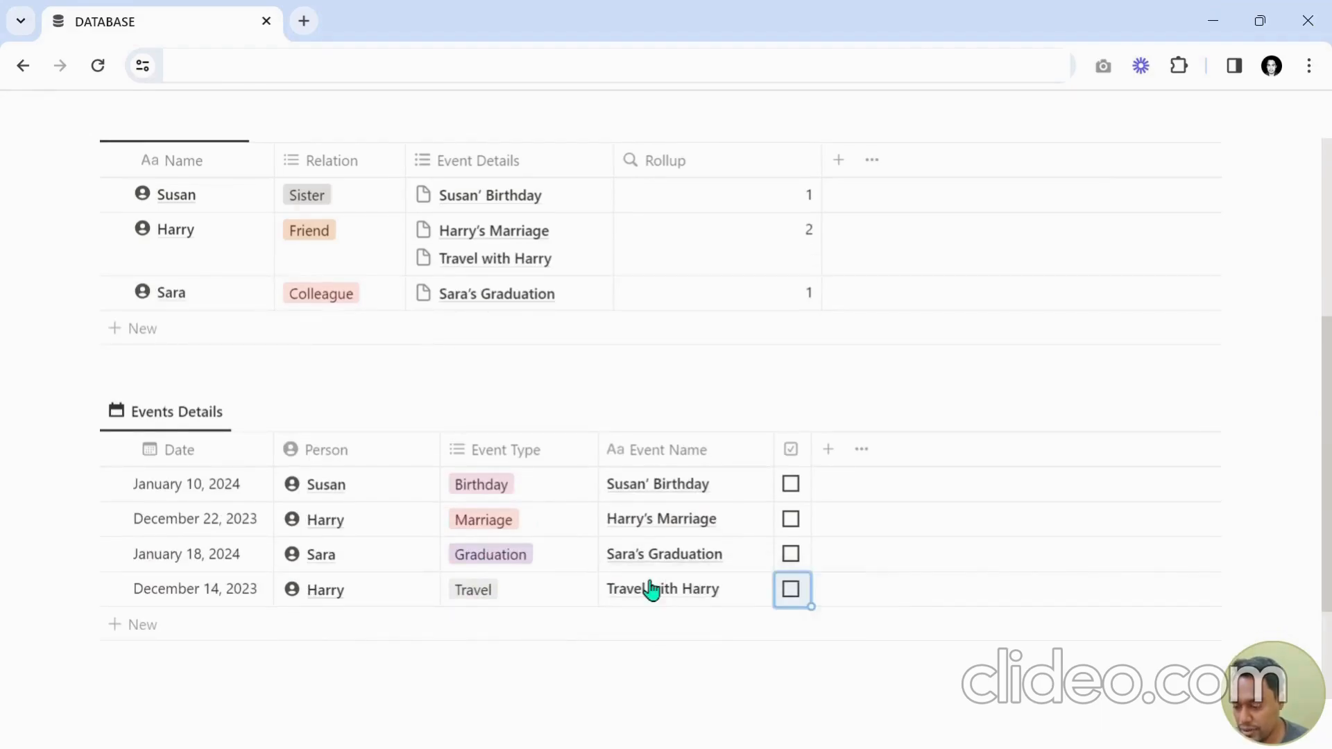
Rename the Rollup column to "Number of Events (Rollup)" and widen it slightly.
scroll(589, 396, "up", 2)
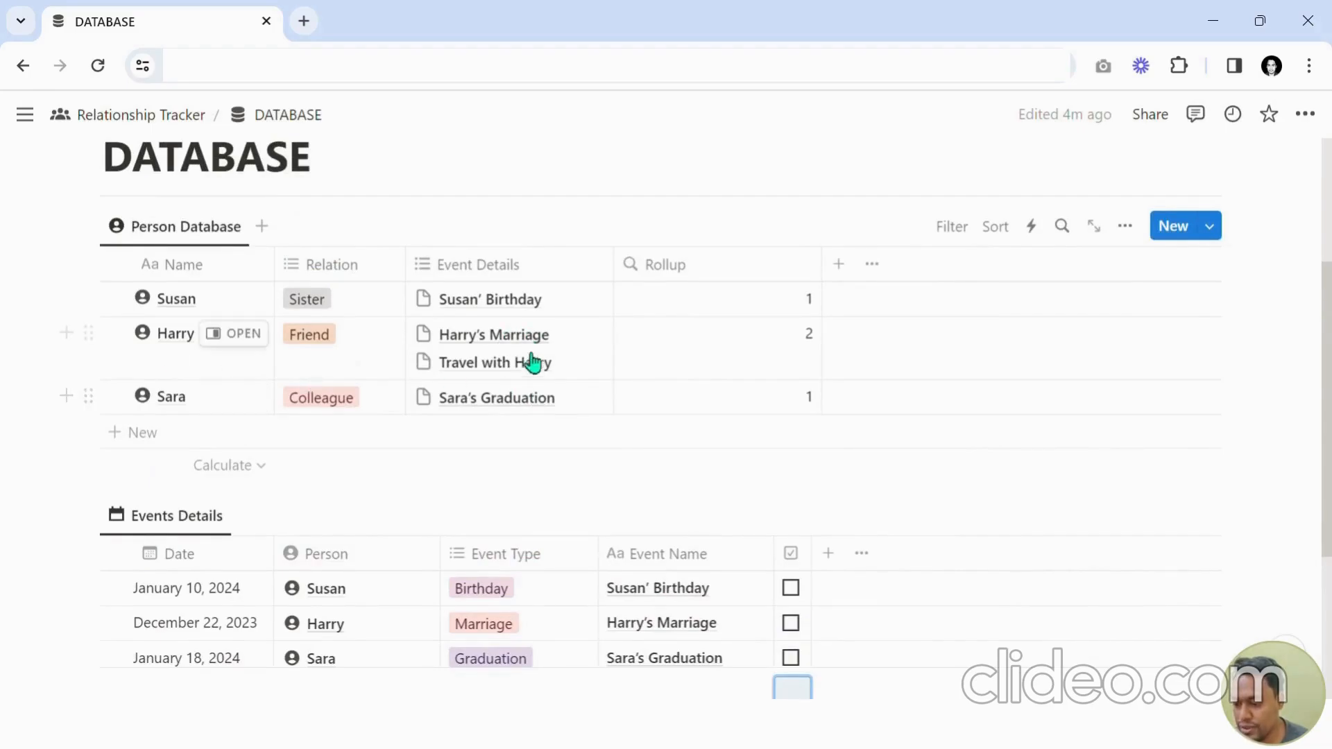
scroll(611, 409, "down", 2)
scroll(480, 540, "up", 4)
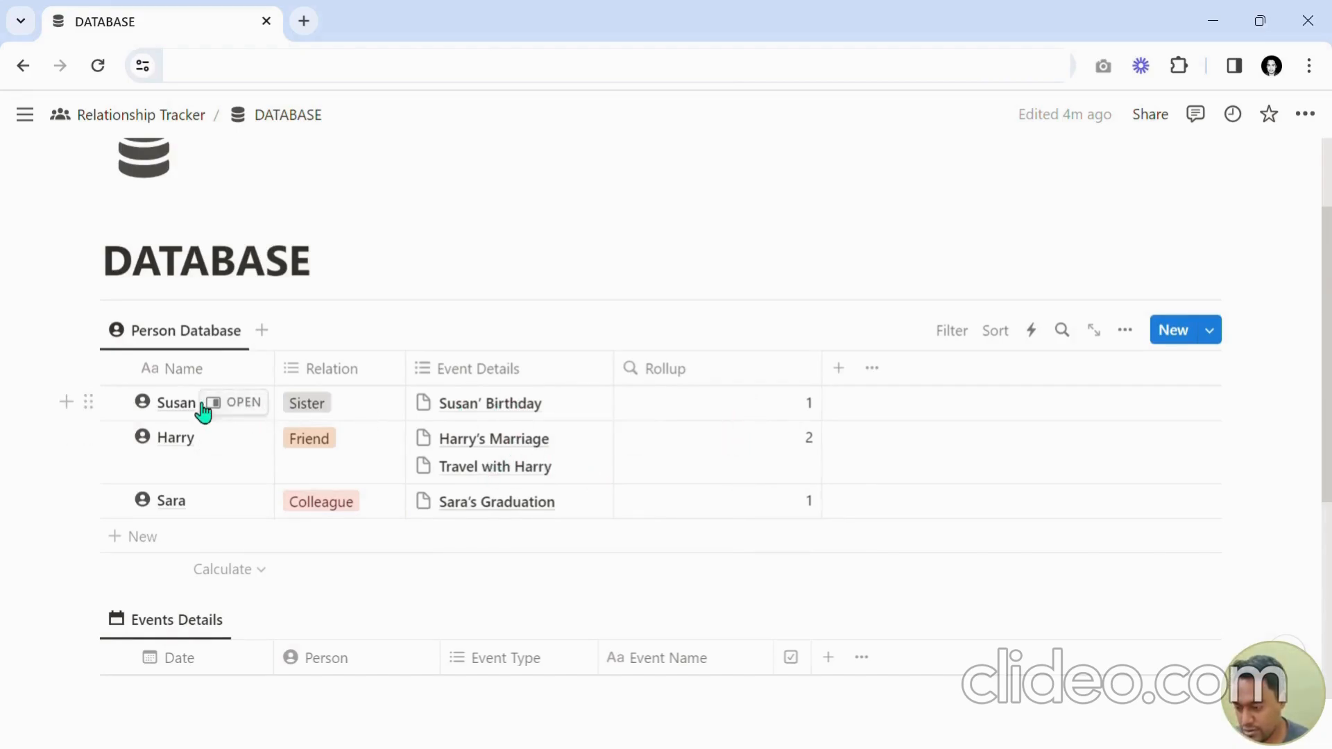
left_click(652, 382)
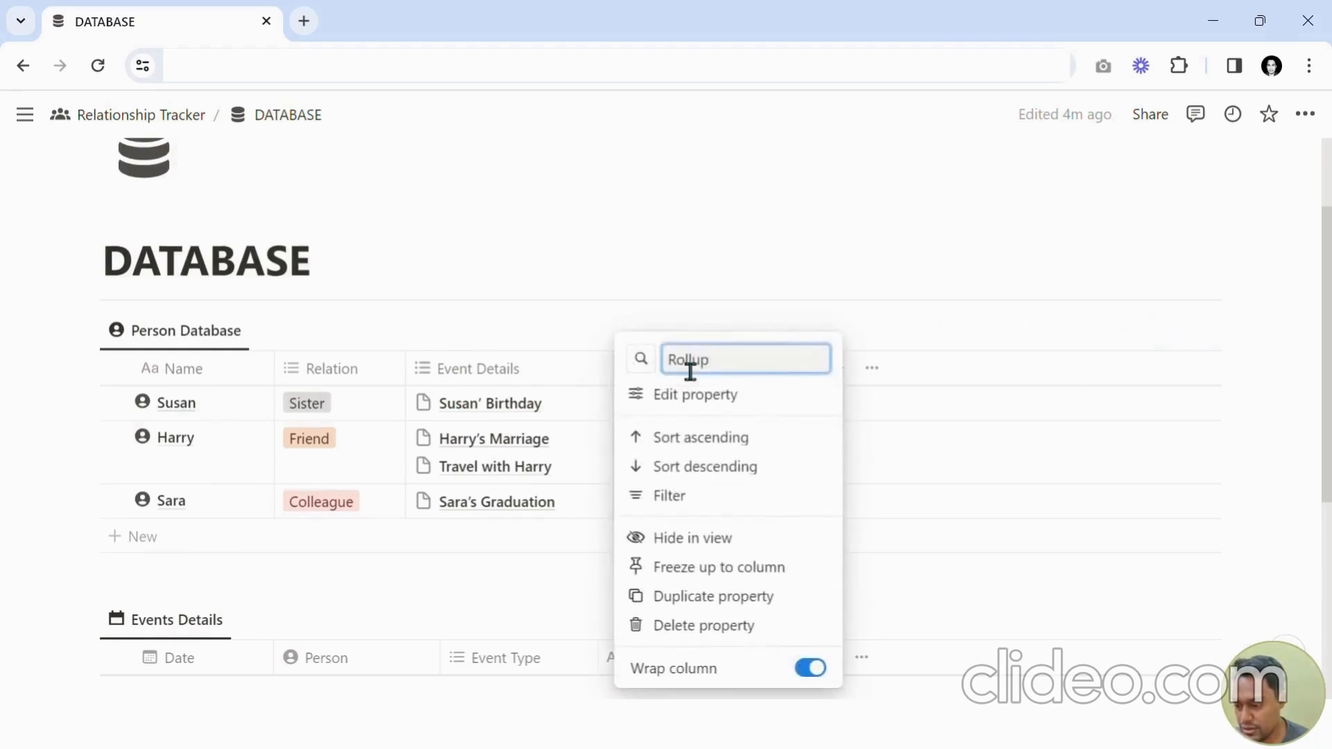
double_click(690, 371)
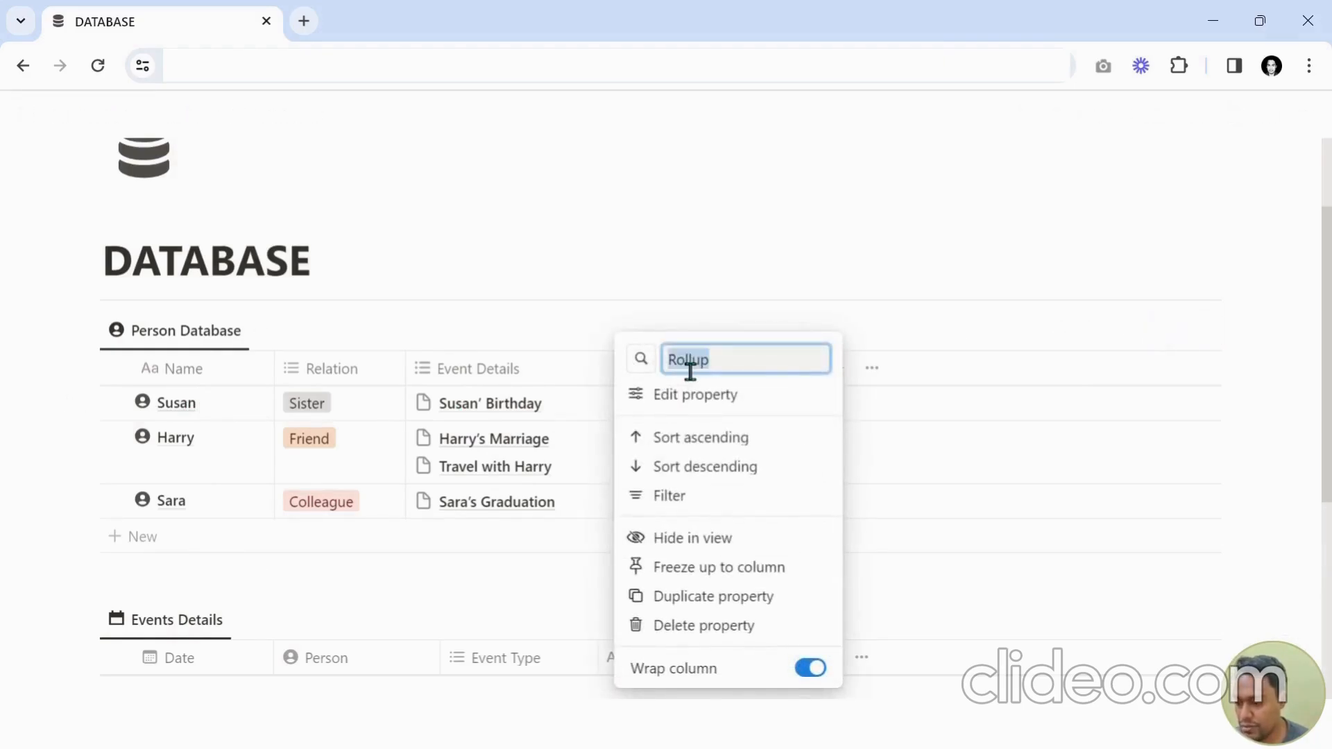
type("Number of Even")
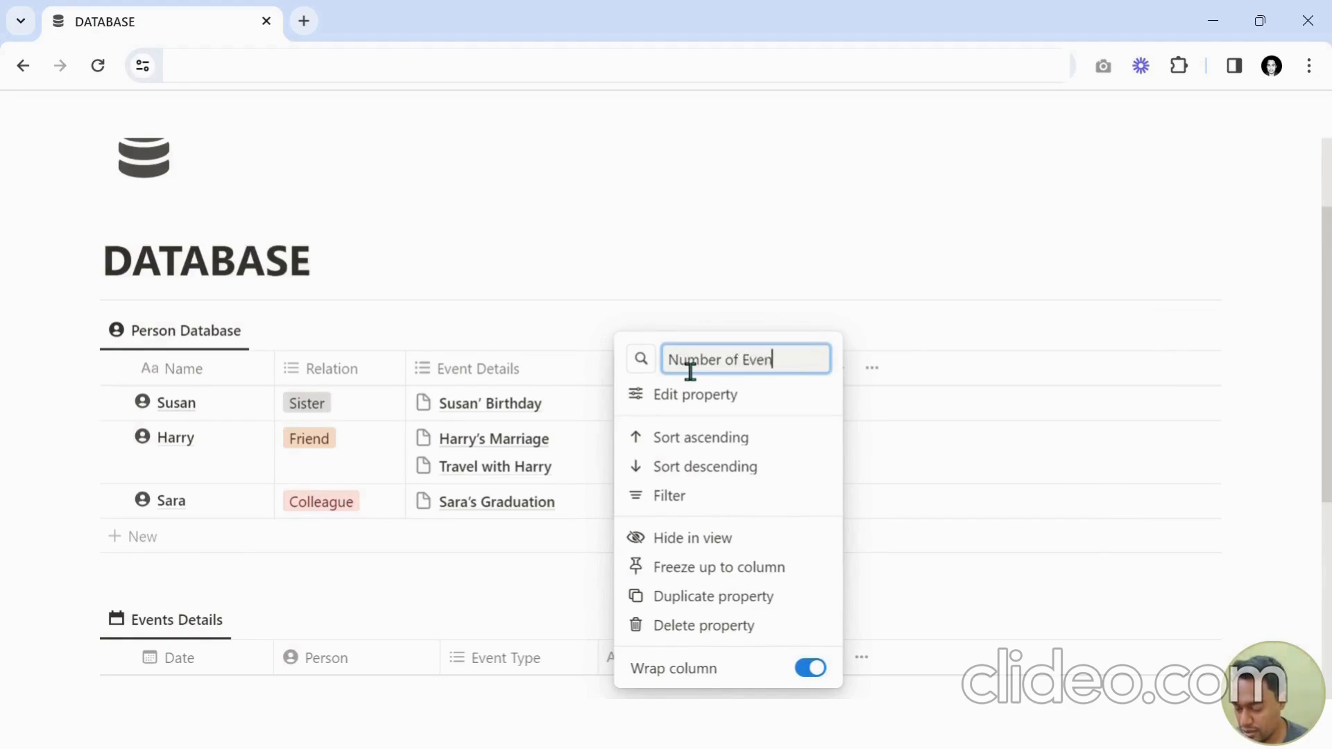
type("ts 9Ro")
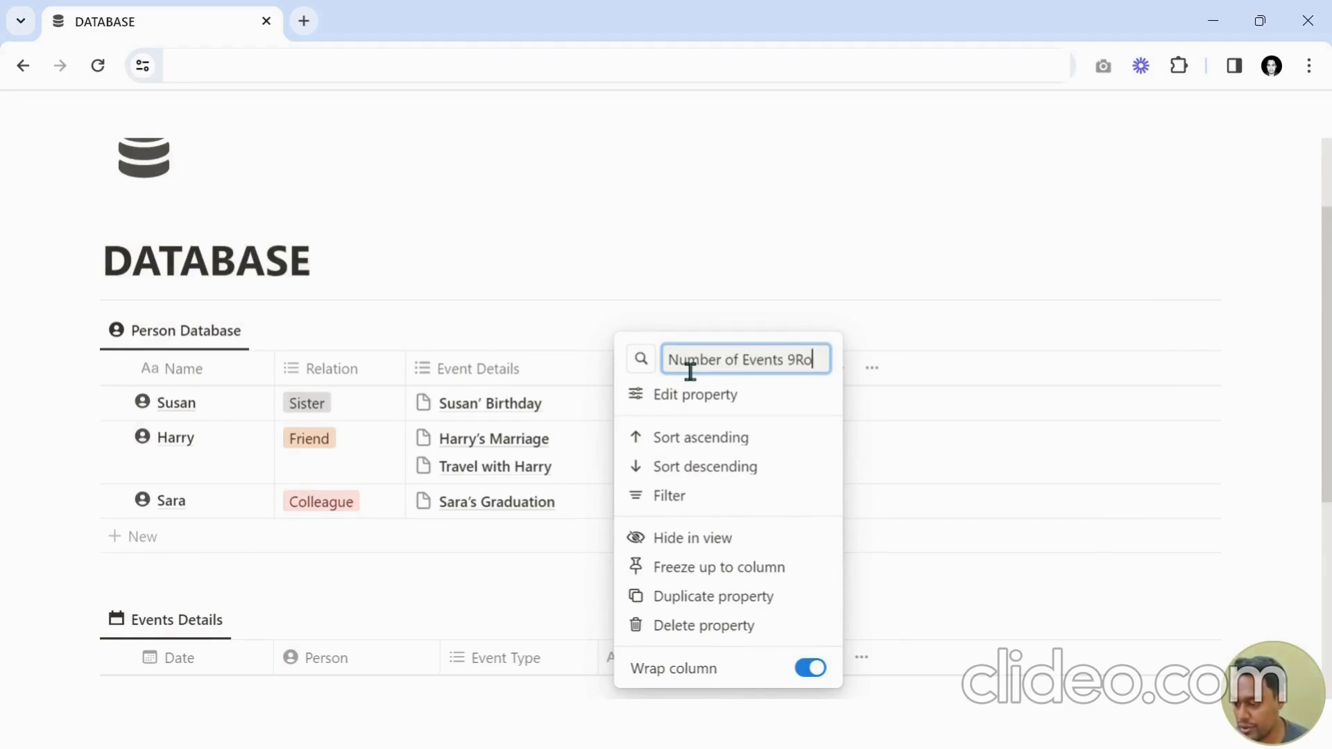
type("llup")
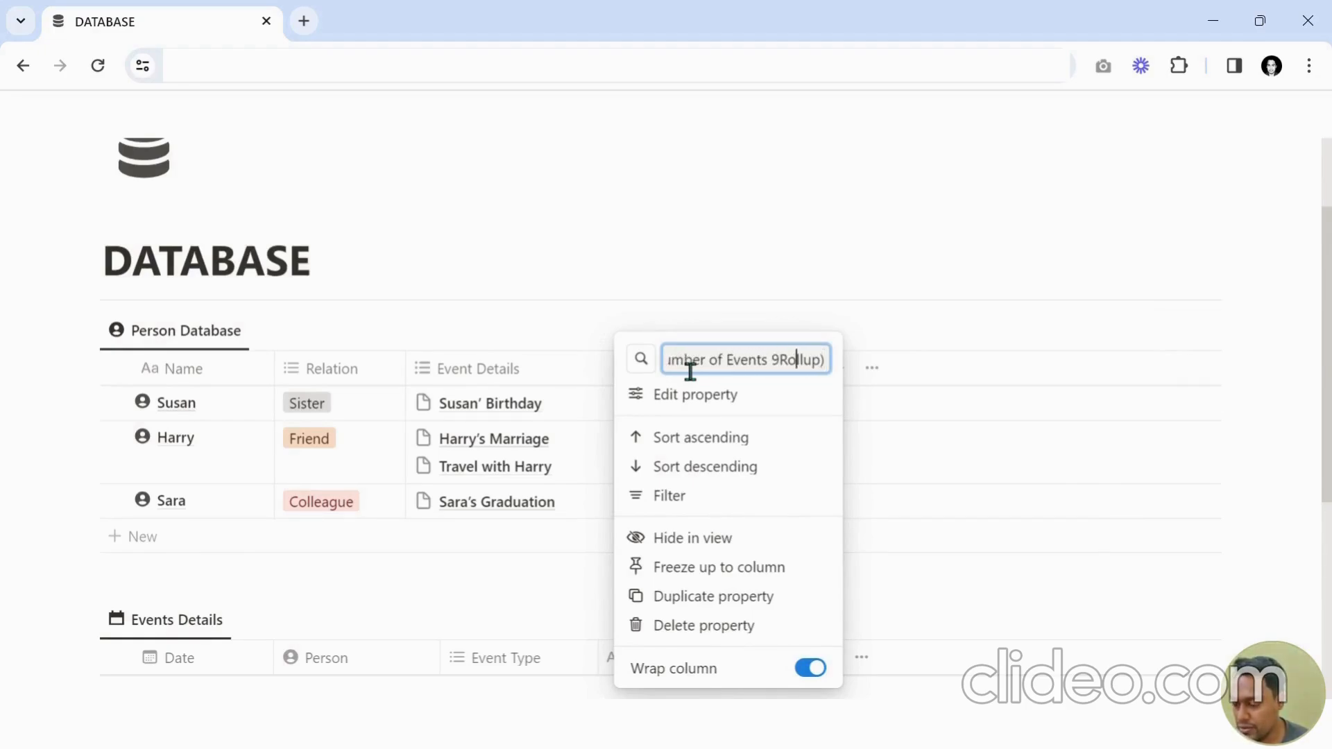
key("BackSpace")
key("Return")
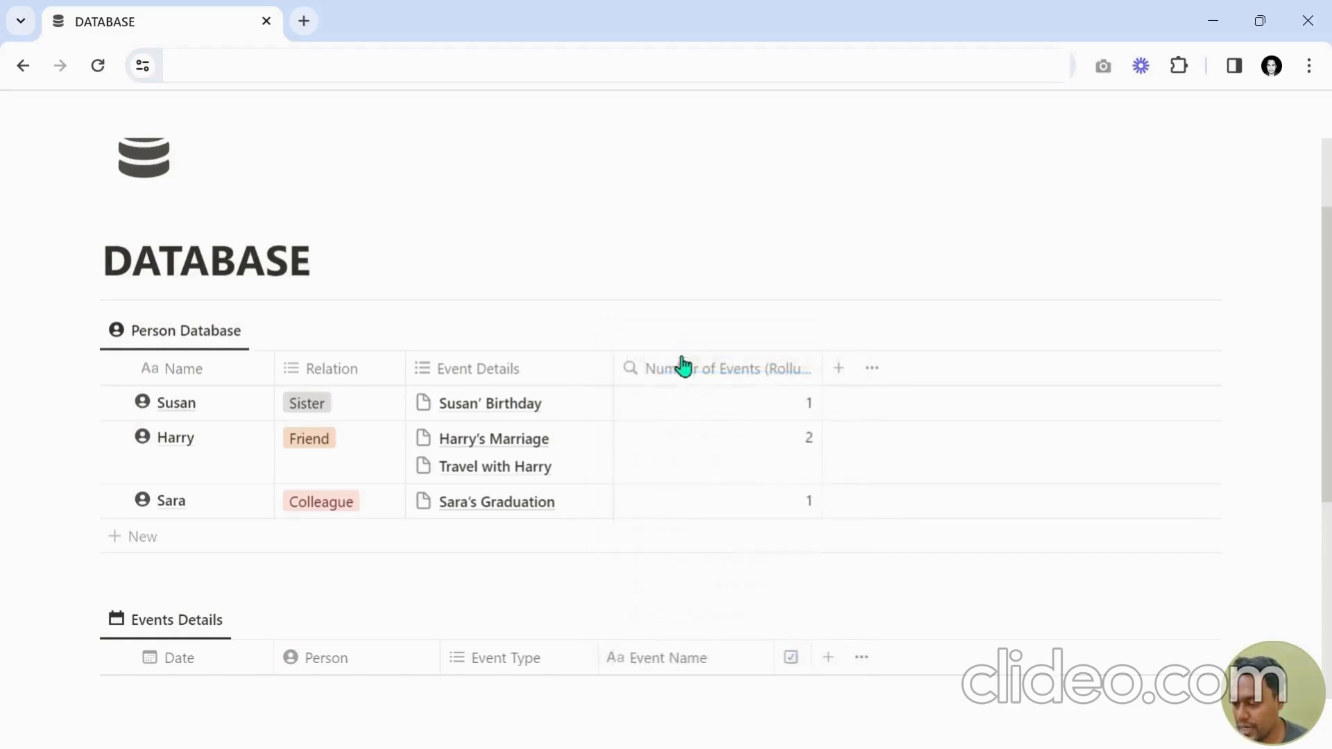
mouse_move(832, 373)
left_mouse_down()
mouse_move(853, 369)
mouse_move(841, 369)
left_mouse_up()
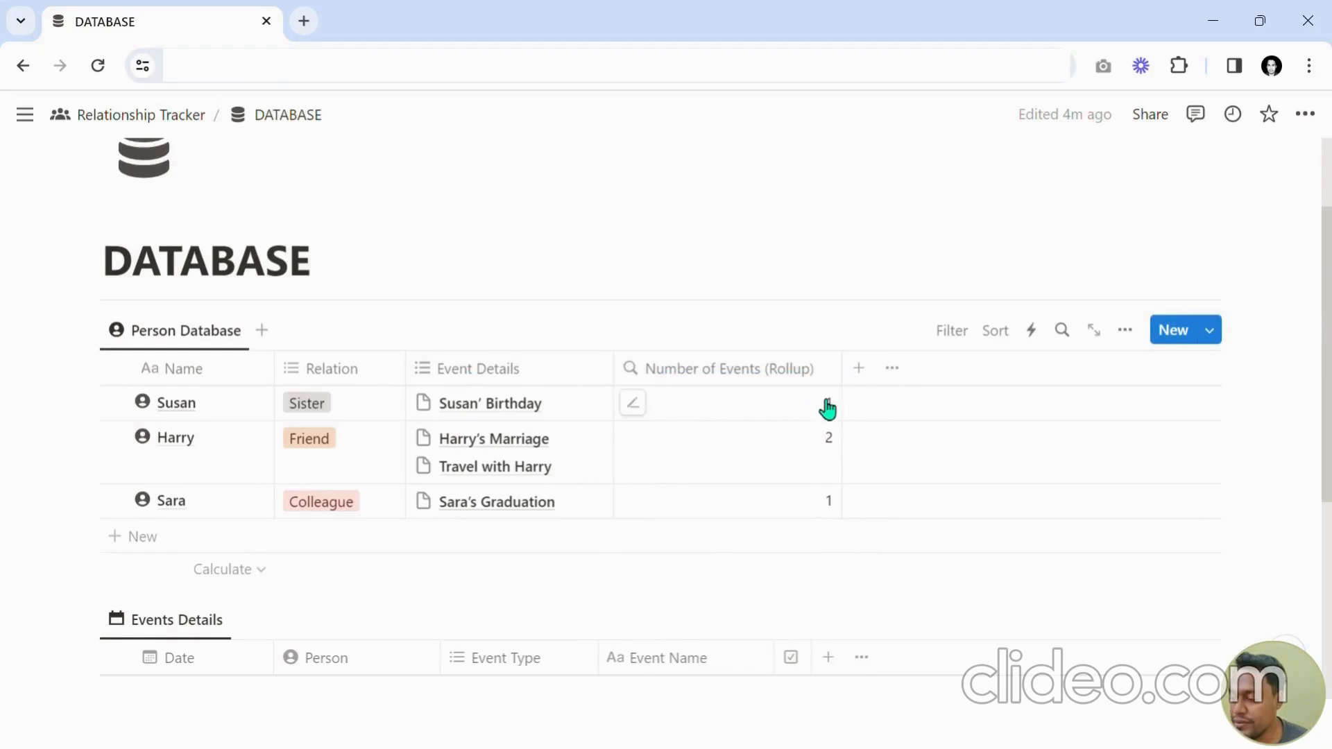
Add a new Formula property named "Number of Events" to the Person Database.
left_click(874, 379)
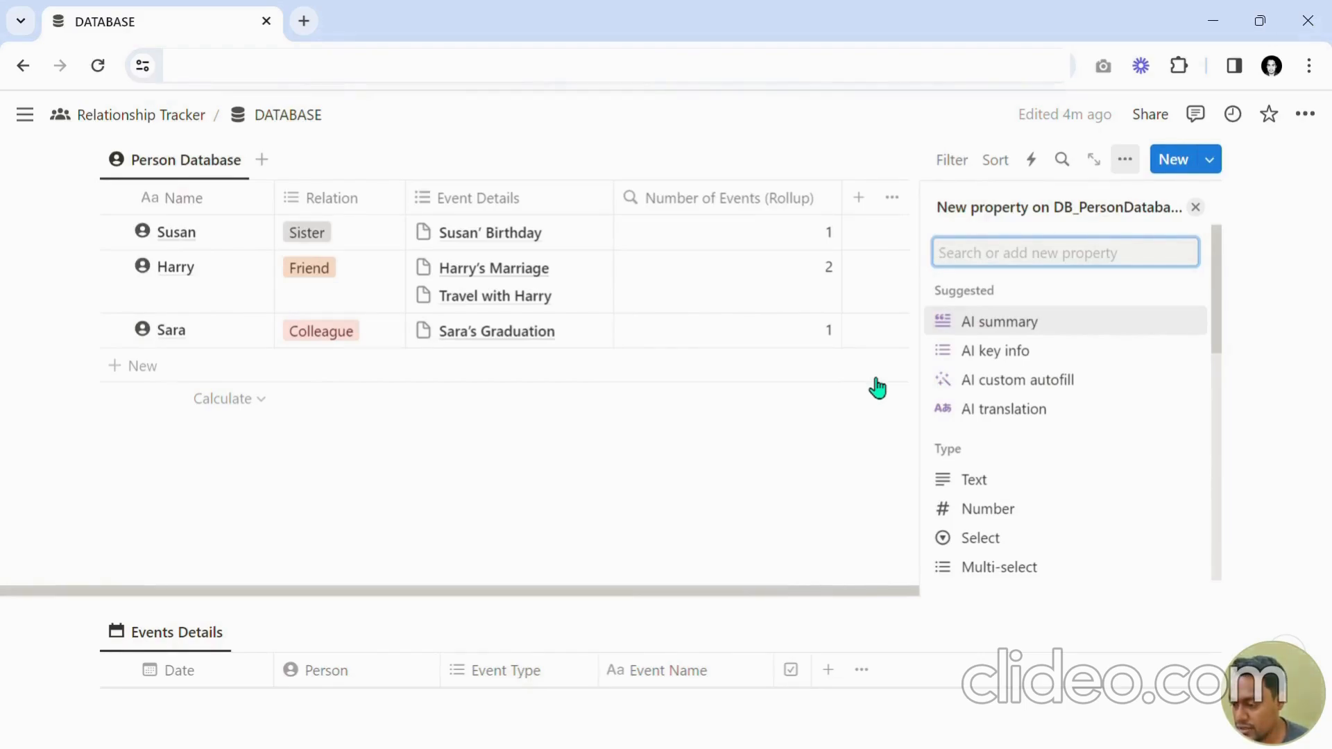
type("Number of Events")
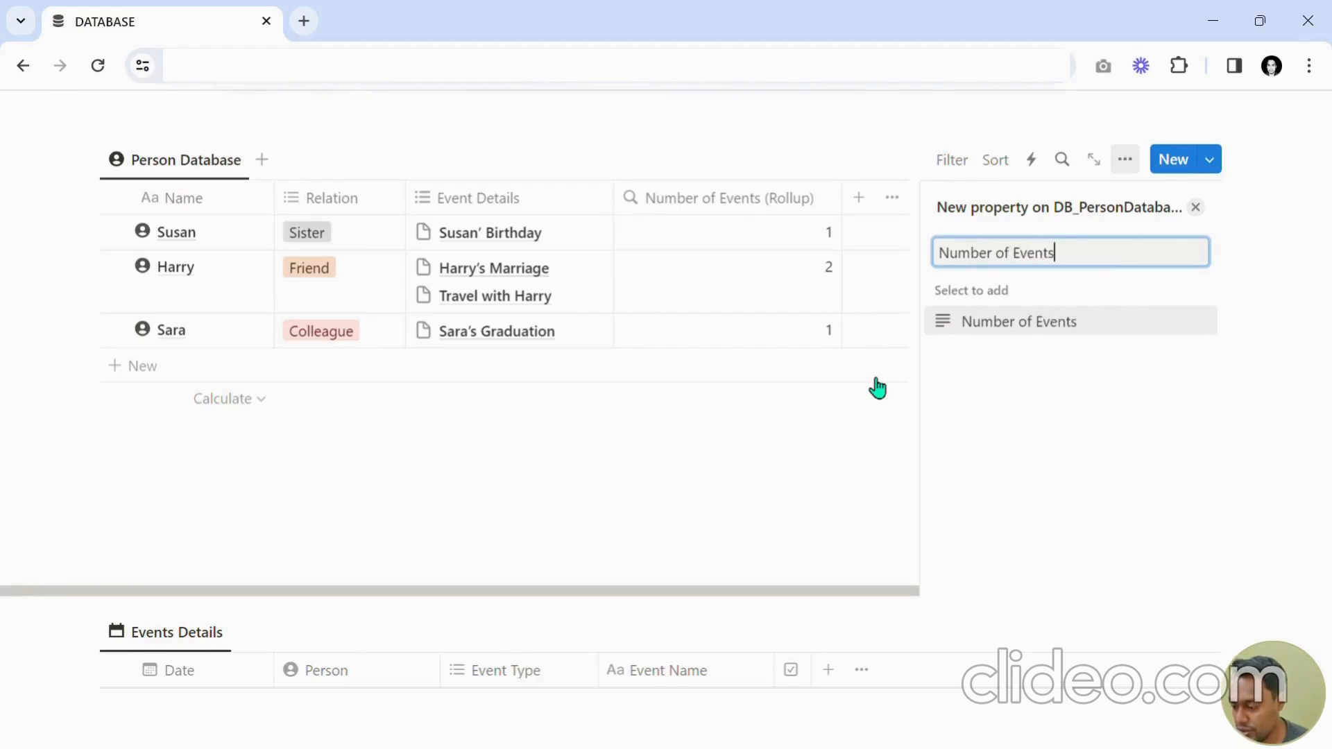
key("Return")
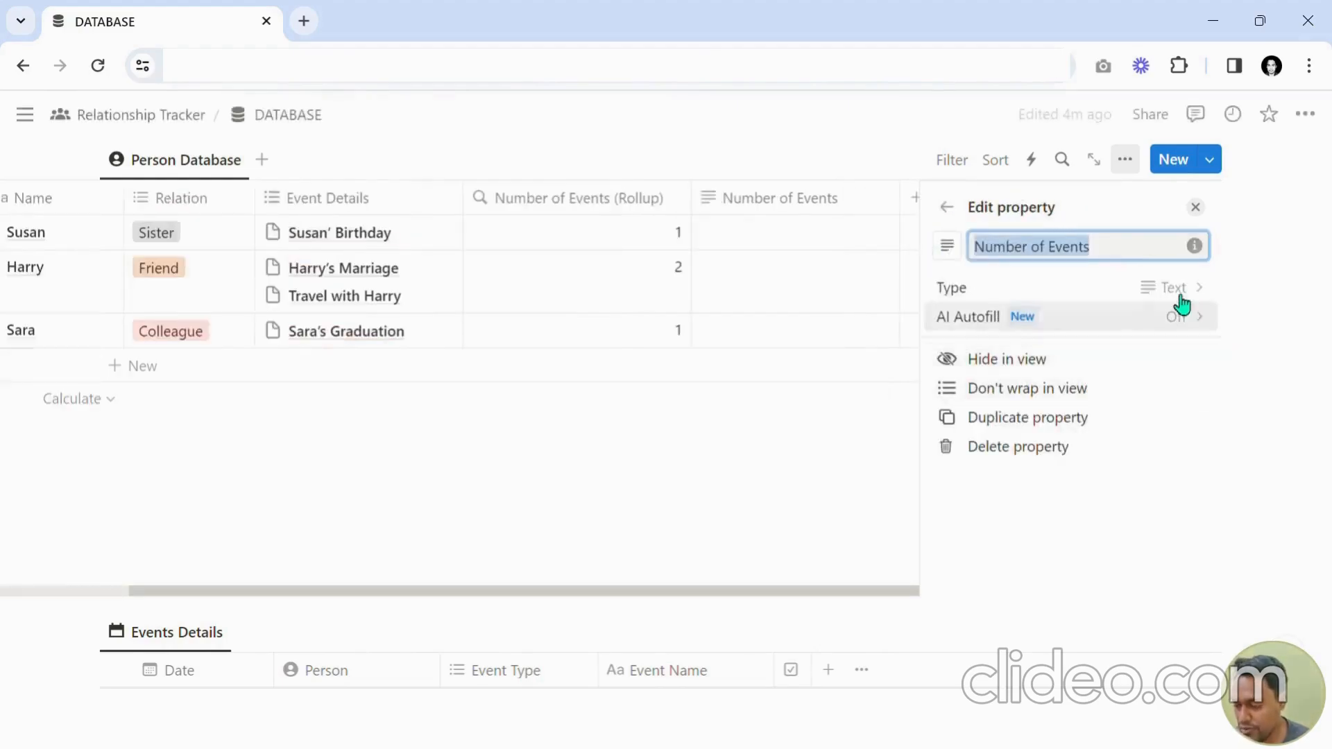
left_click(1110, 300)
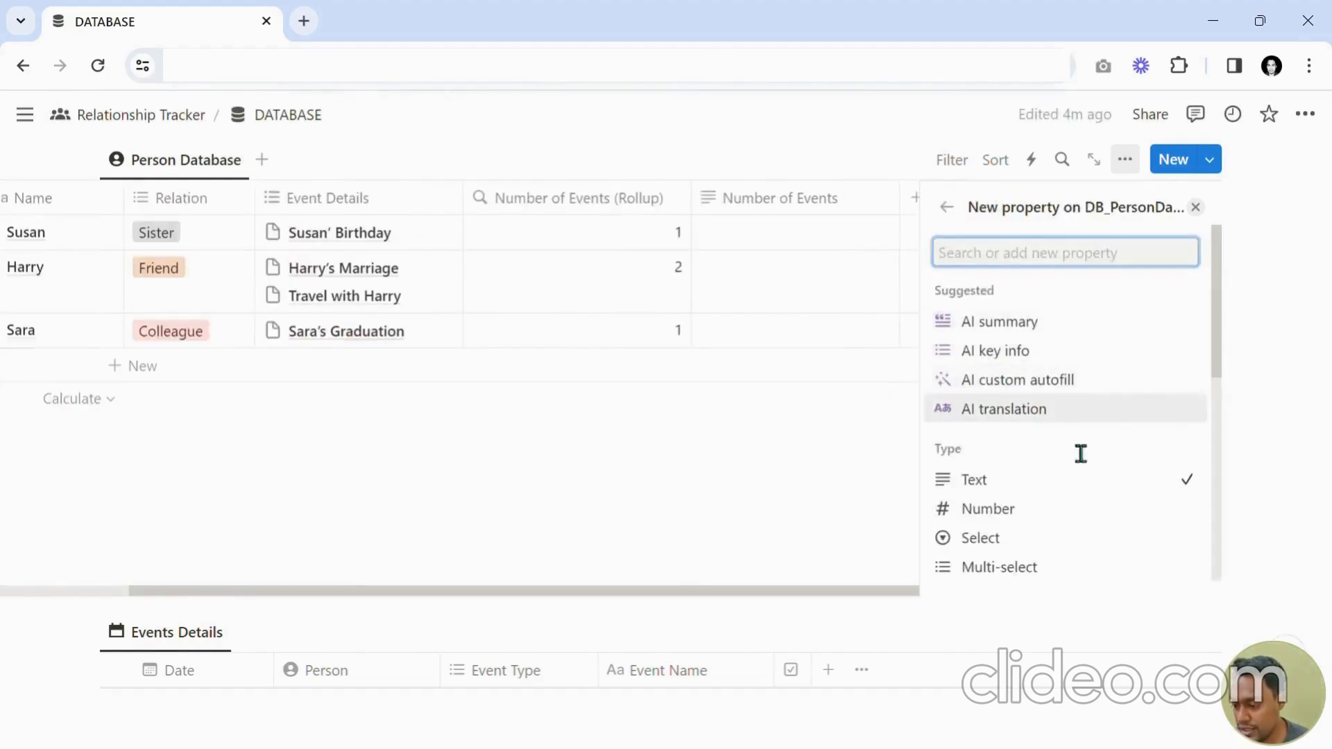
scroll(1052, 388, "down", 3)
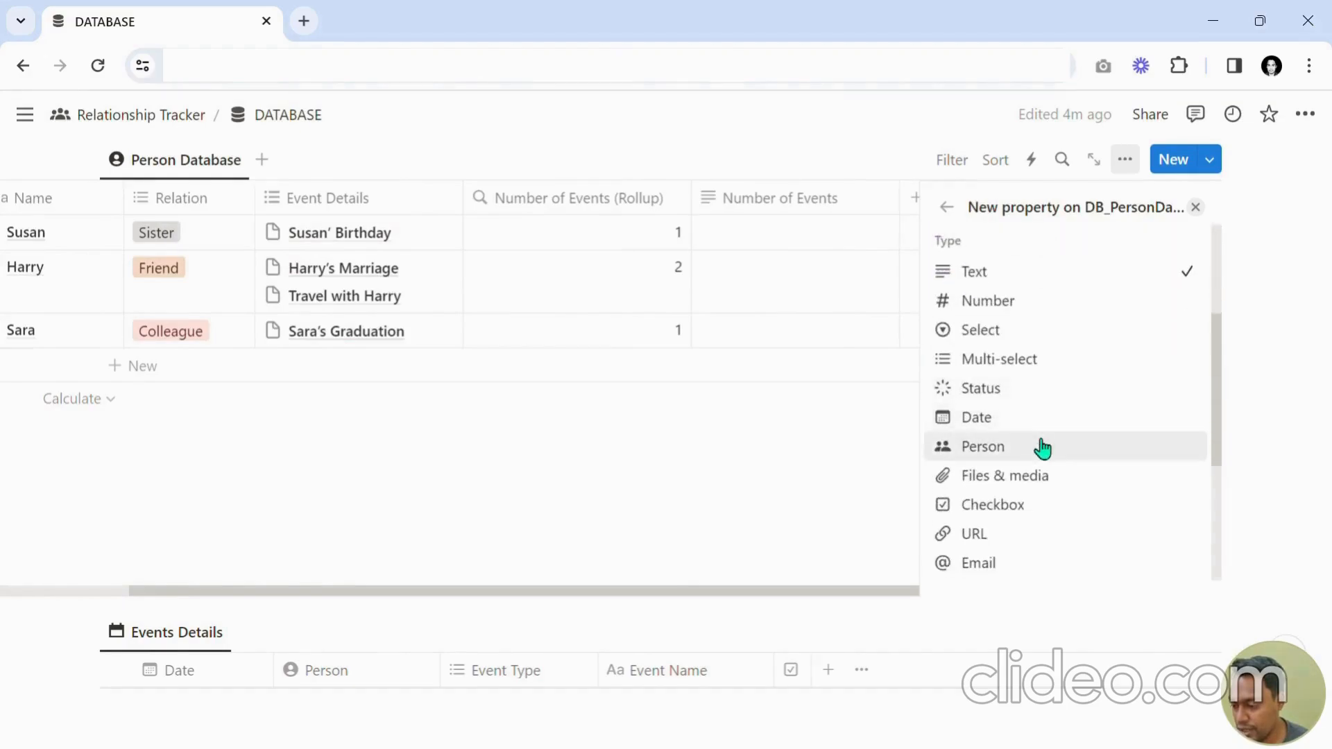
type("For")
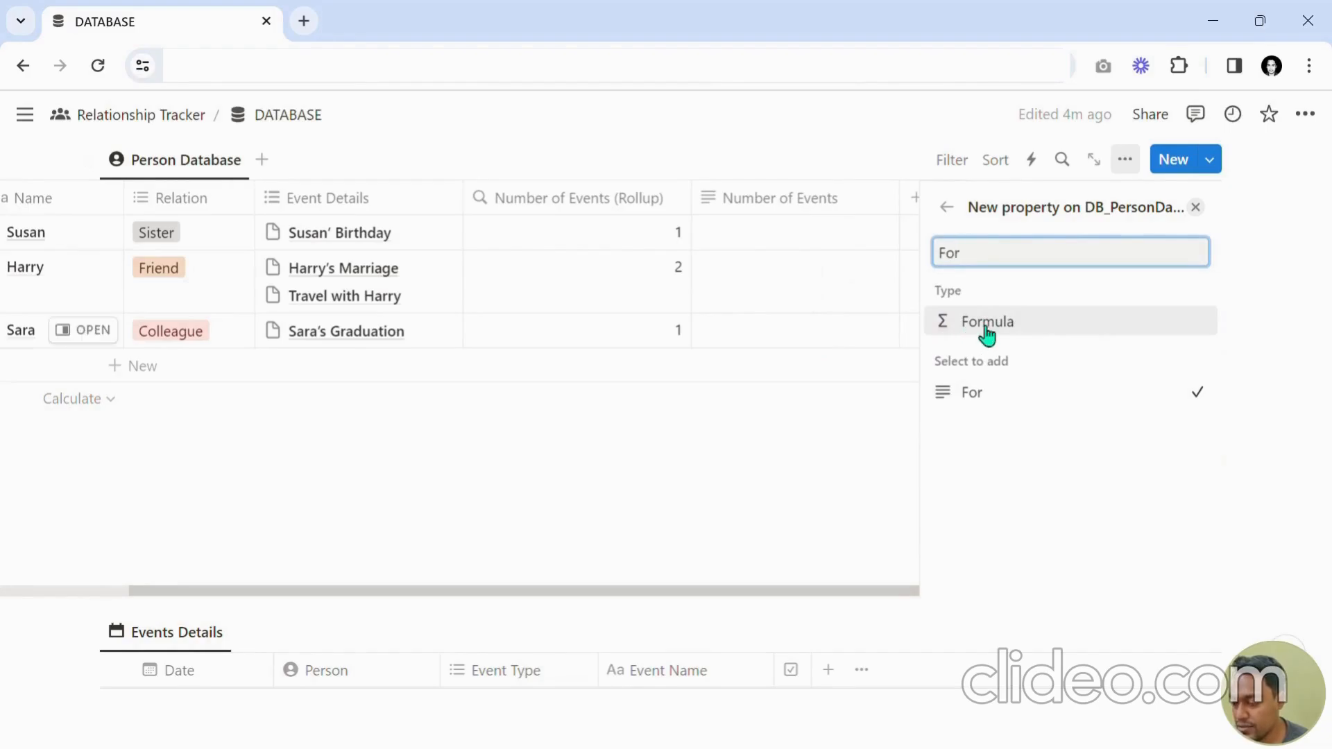
left_click(1008, 324)
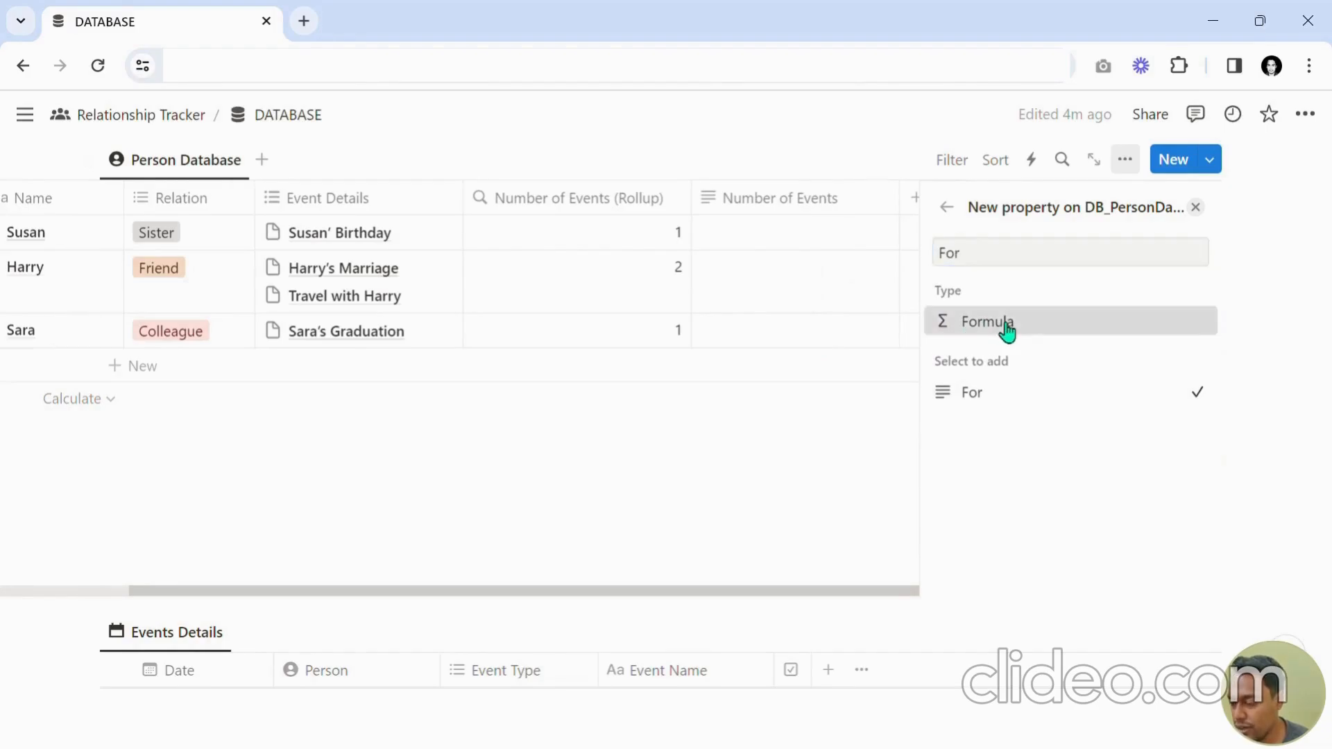
left_click(1195, 207)
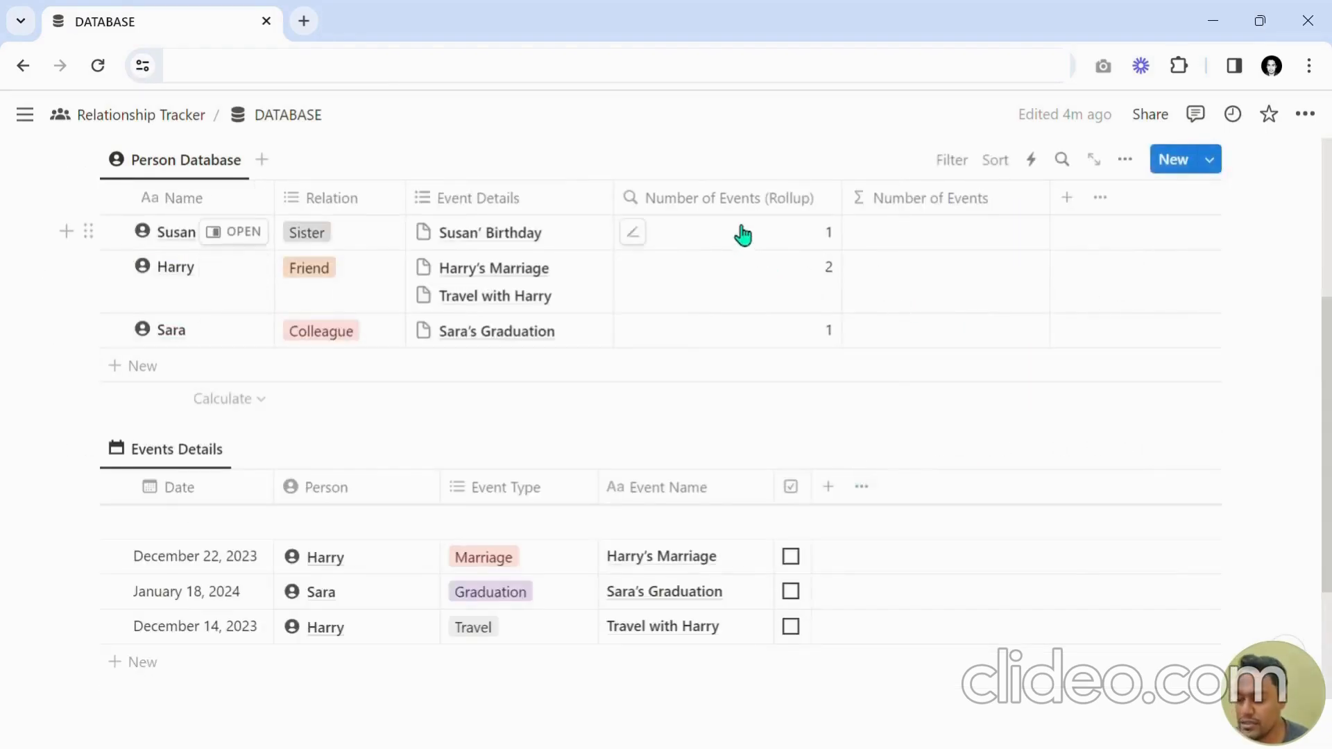
Open the Number of Events formula and enter the style() function wrapping the Number of Events (Rollup) property.
left_click(951, 242)
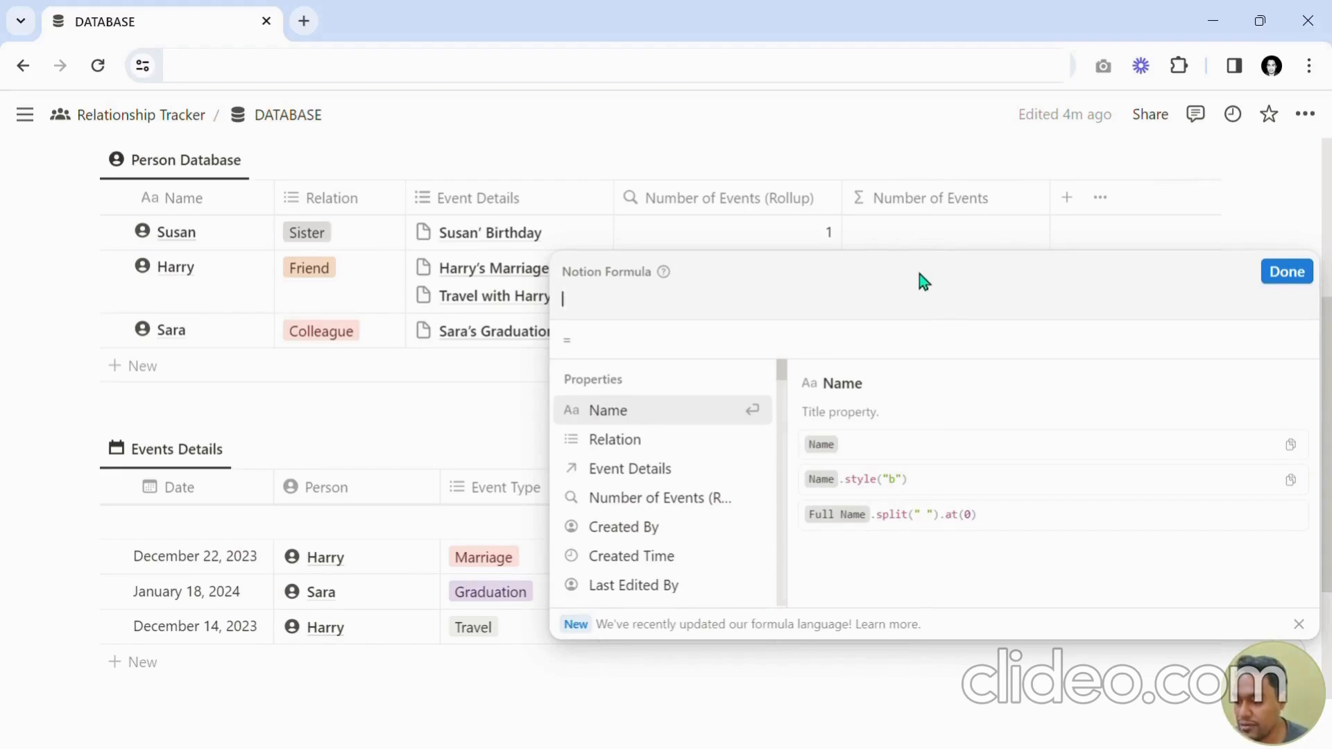
type("styl")
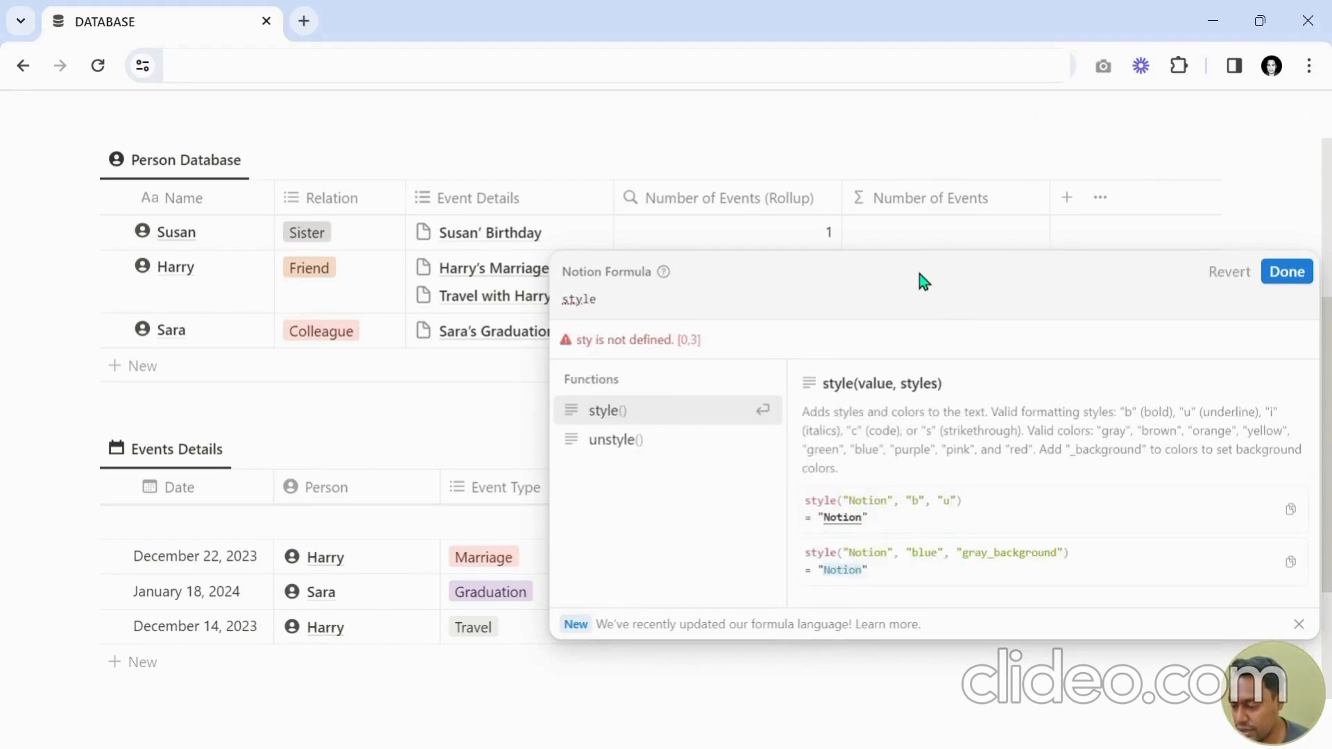
type("e")
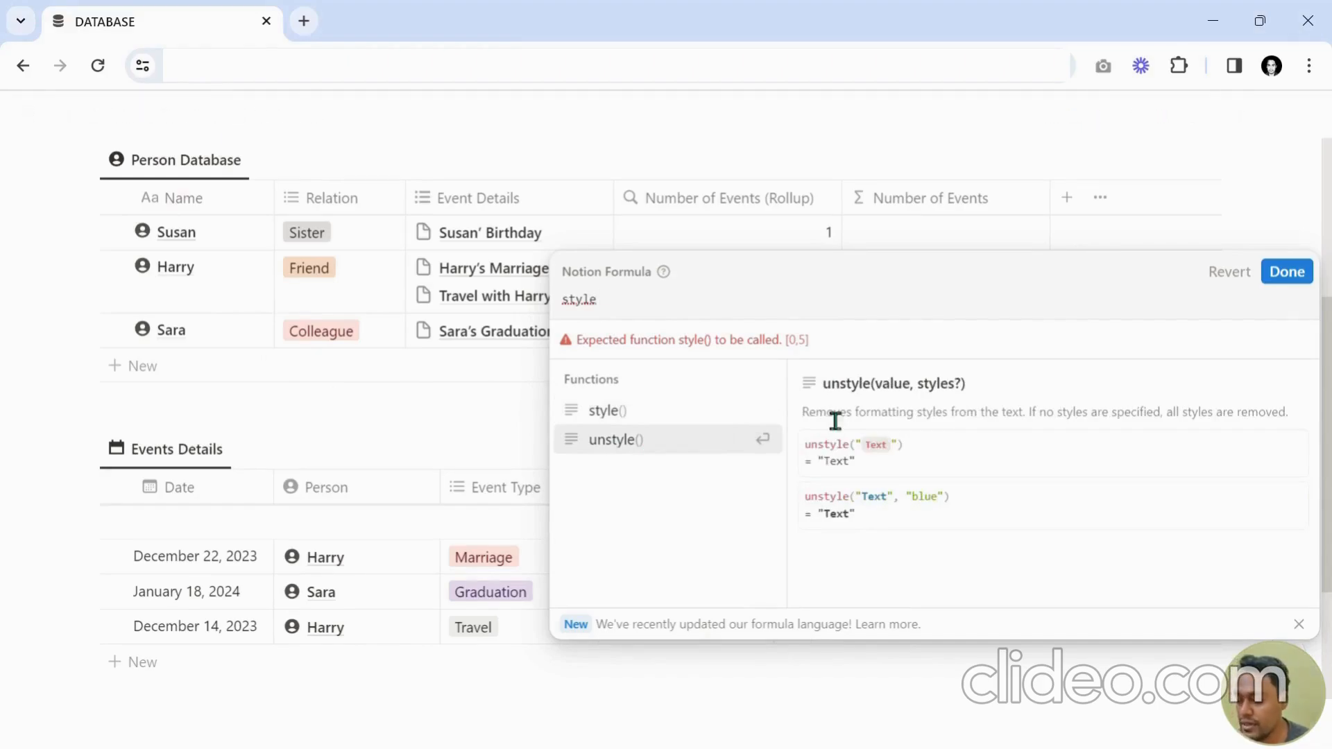
left_click(701, 416)
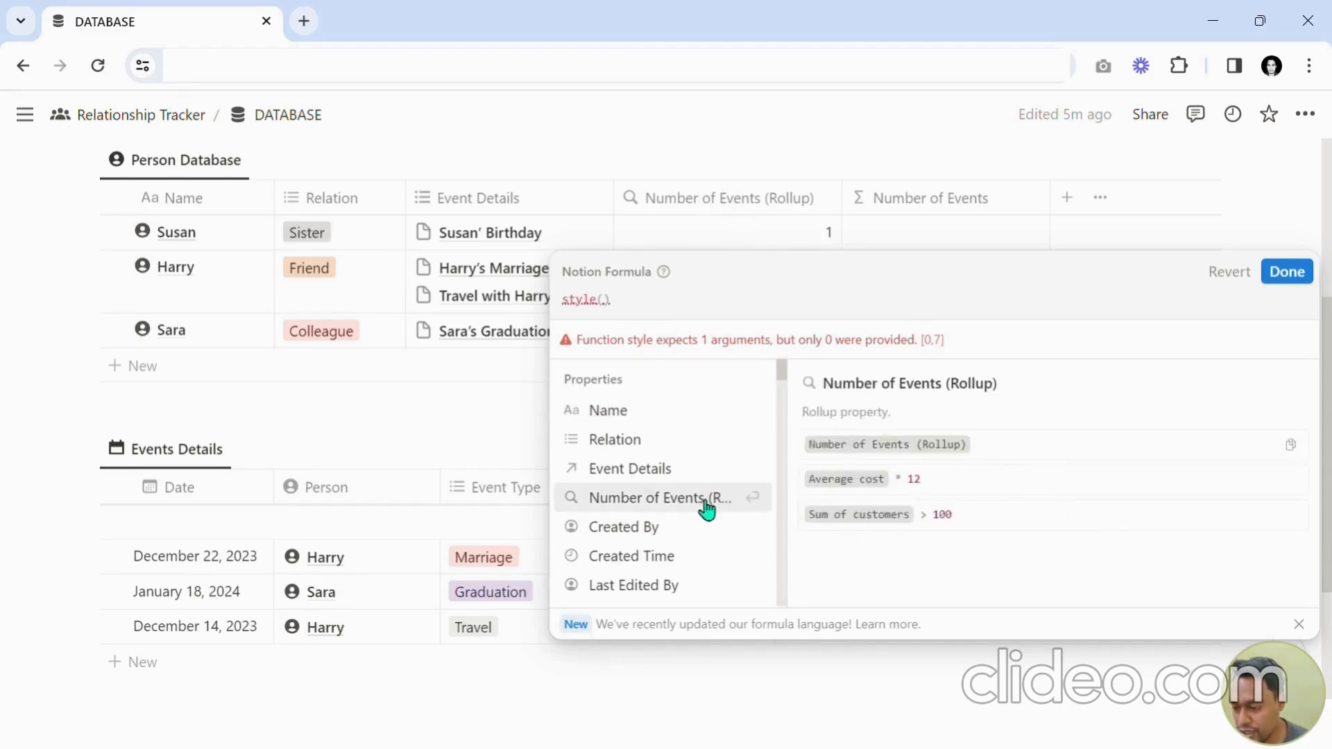
type("Num")
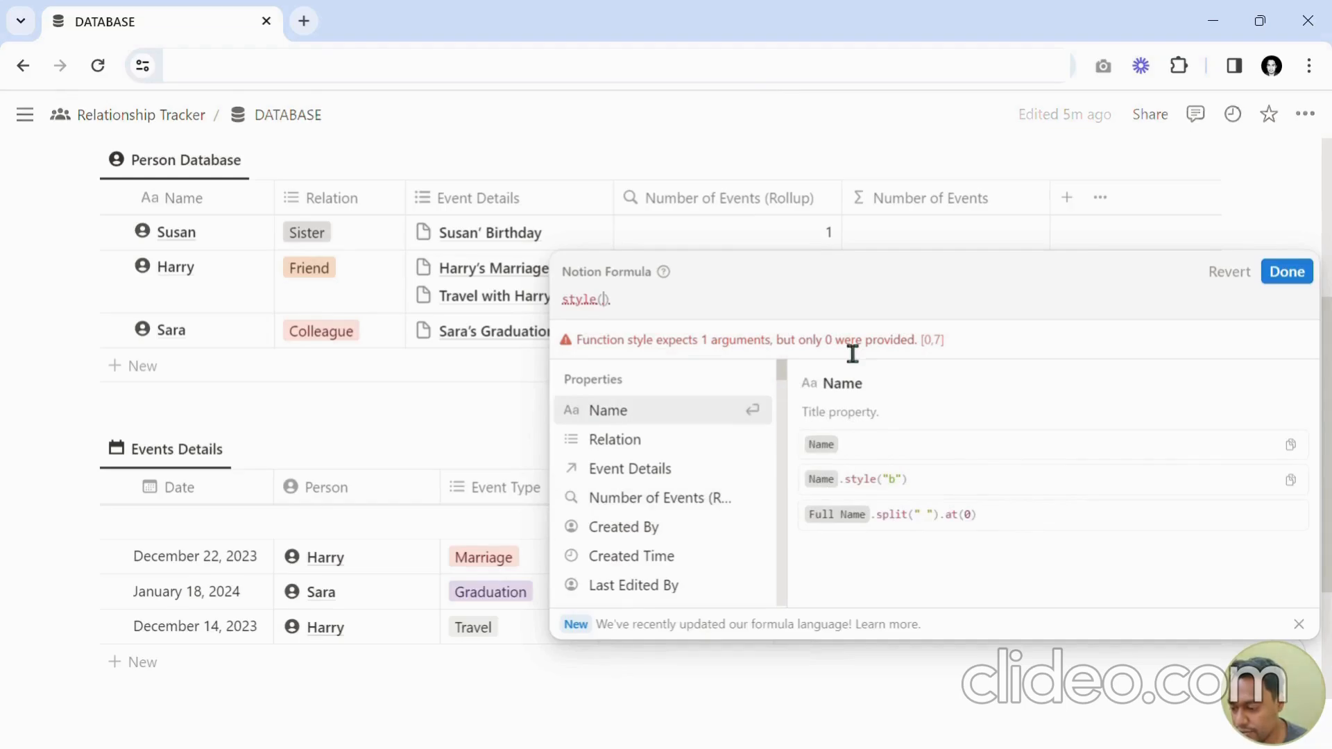
type("ber")
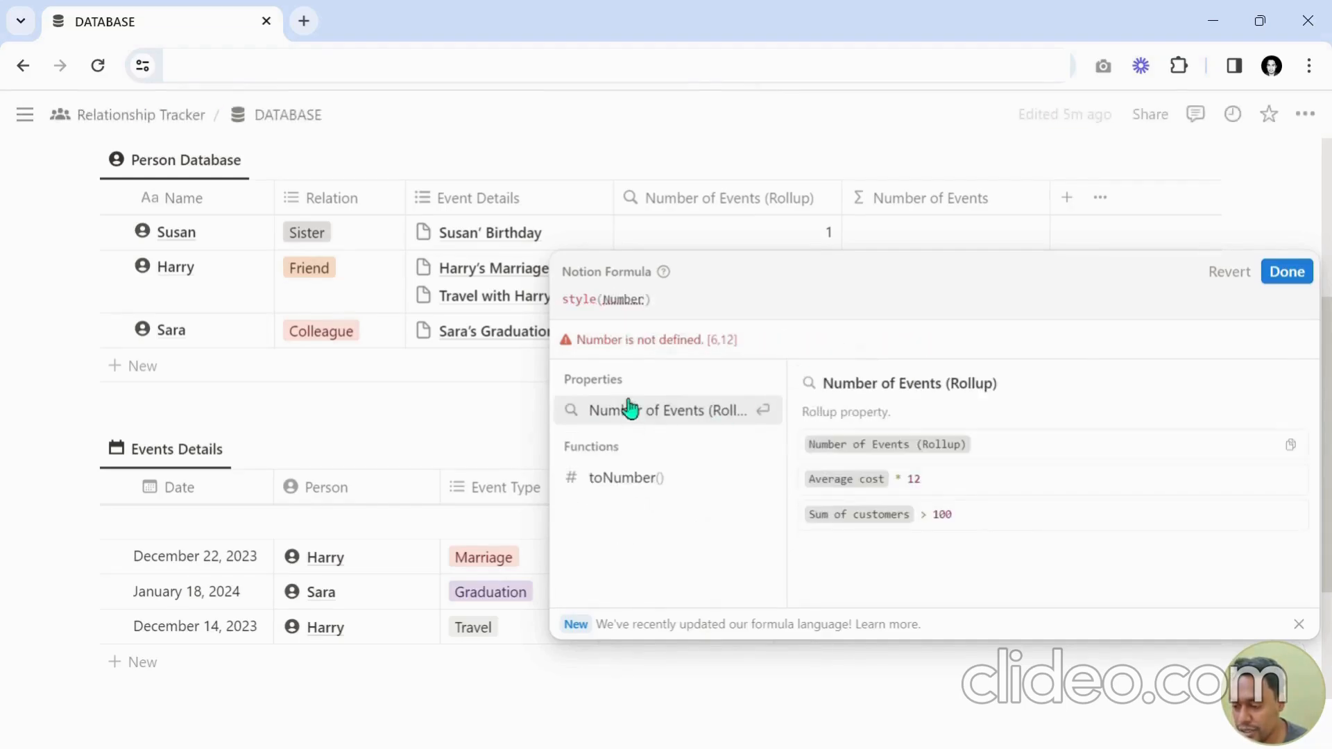
left_click(611, 413)
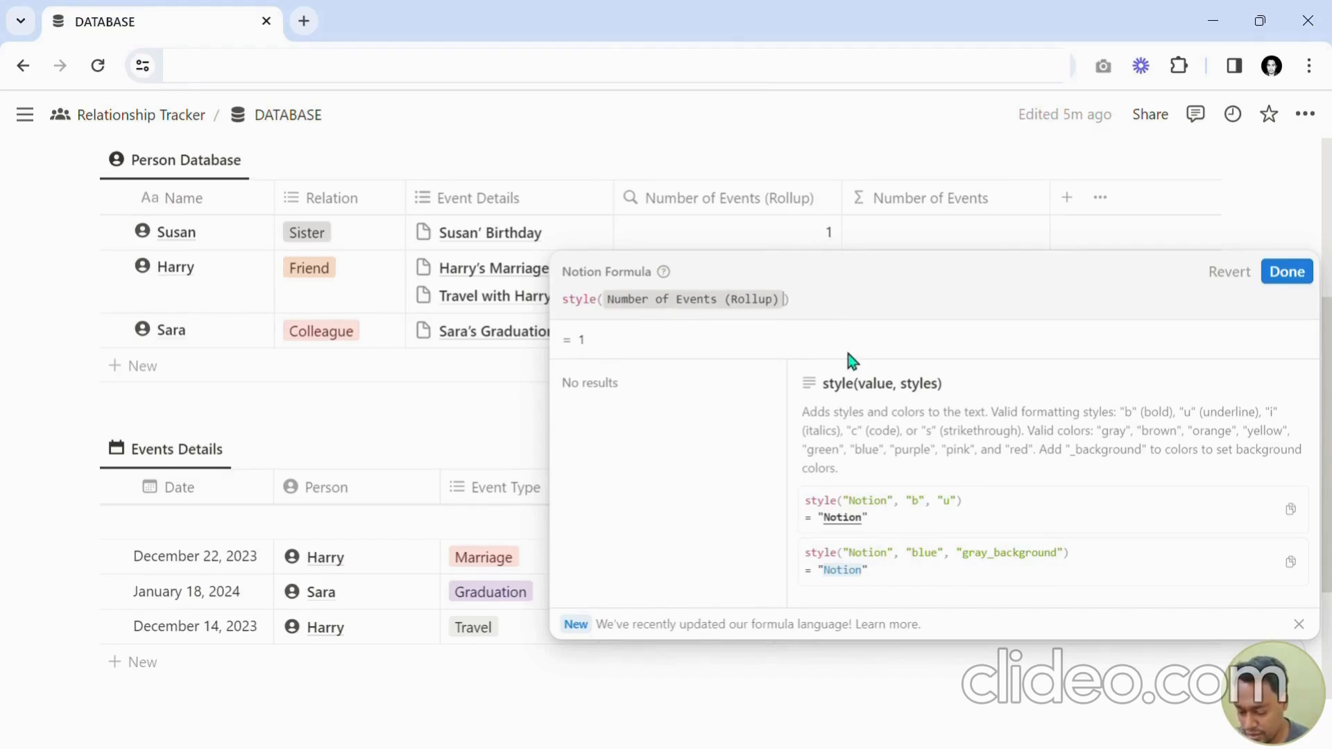
Prefix the rollup inside style() with the text "Number of Events : " joined by a plus sign.
key("Left")
key("Left")
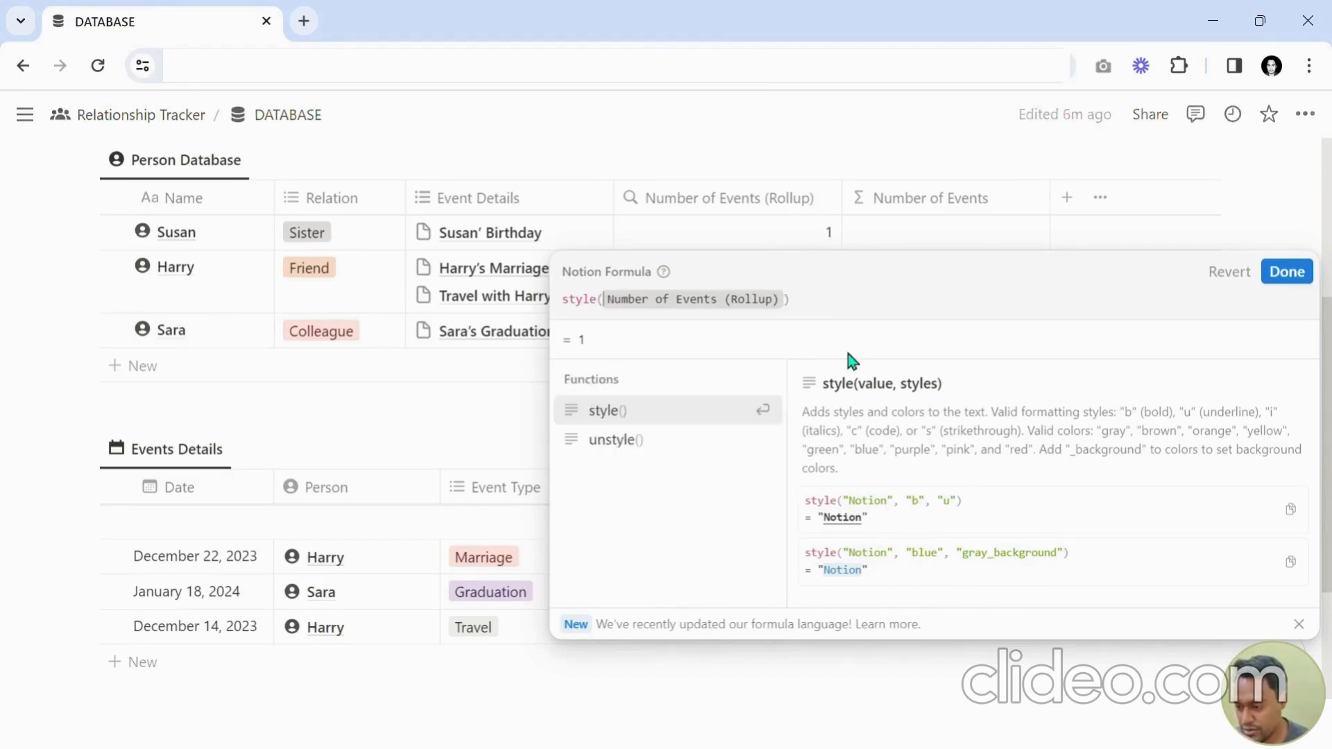
key("Right")
type("\"Number")
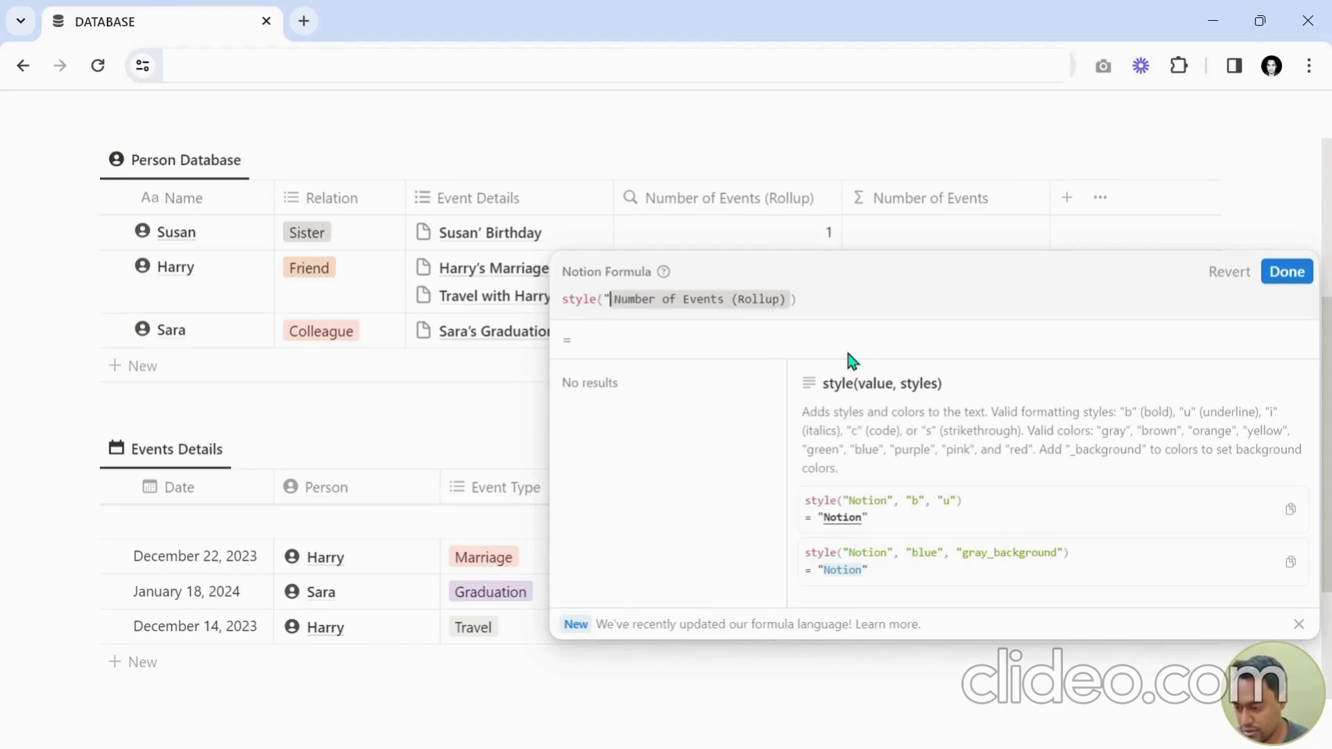
type(" of Events")
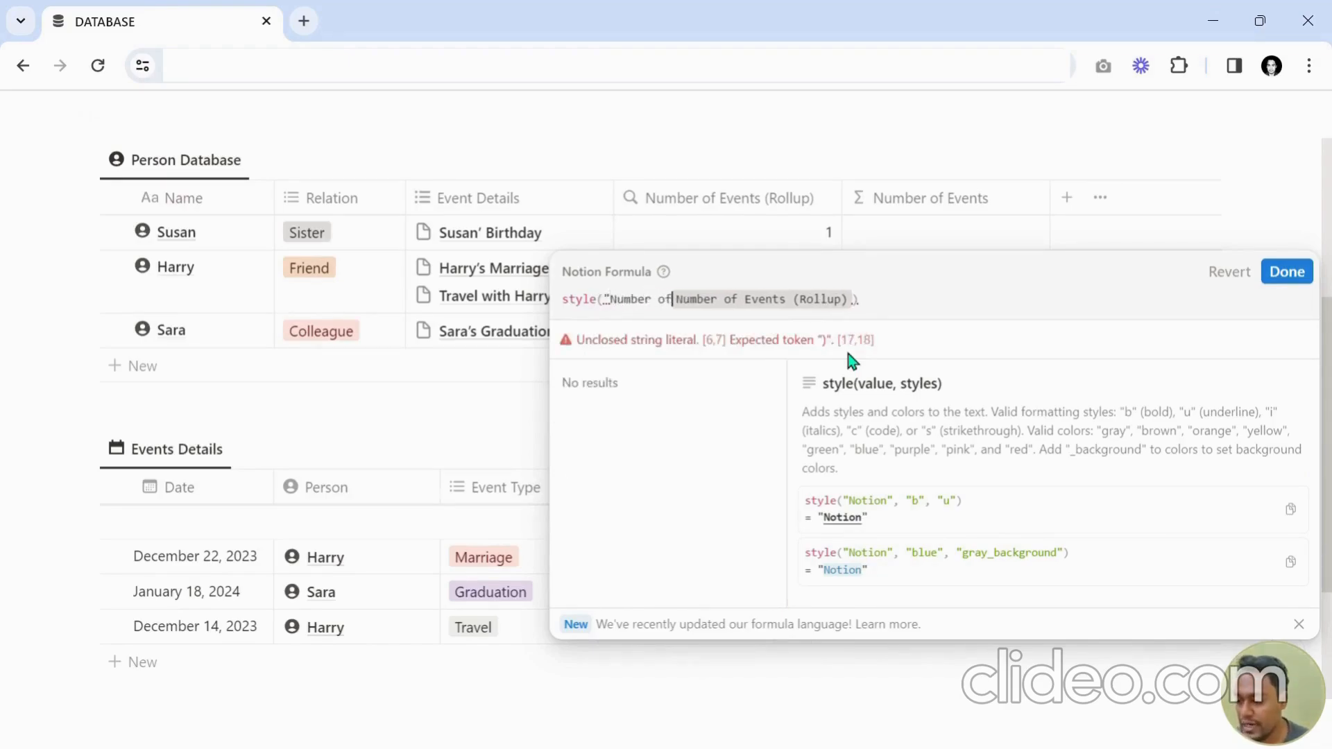
type(" : \"")
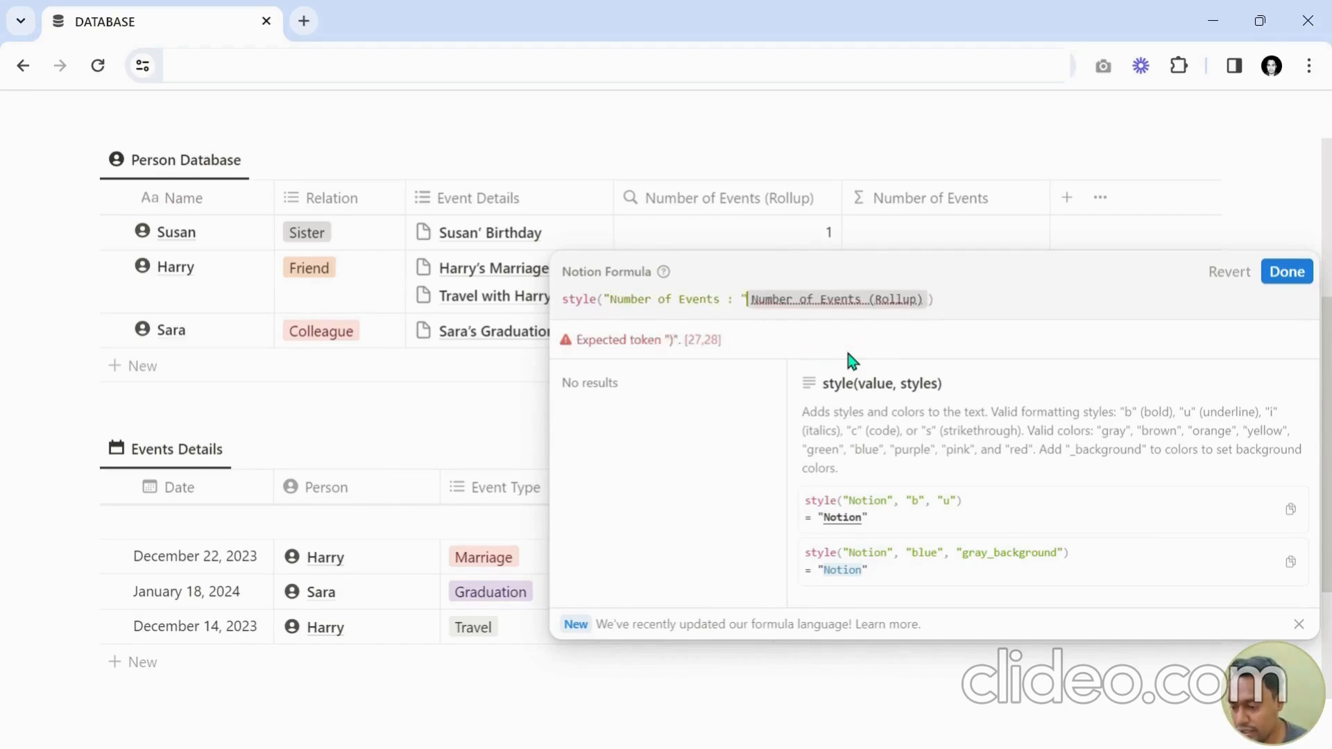
type(" +")
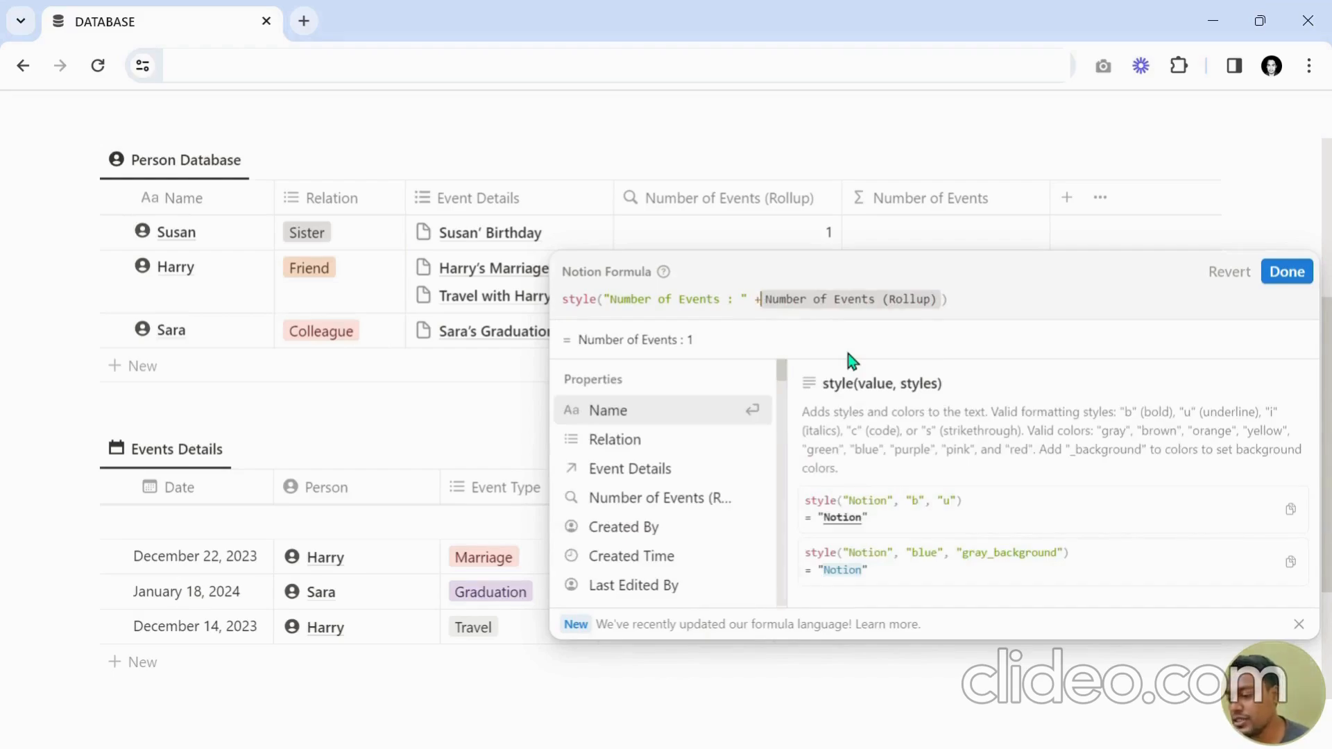
left_click_drag(578, 339, 713, 342)
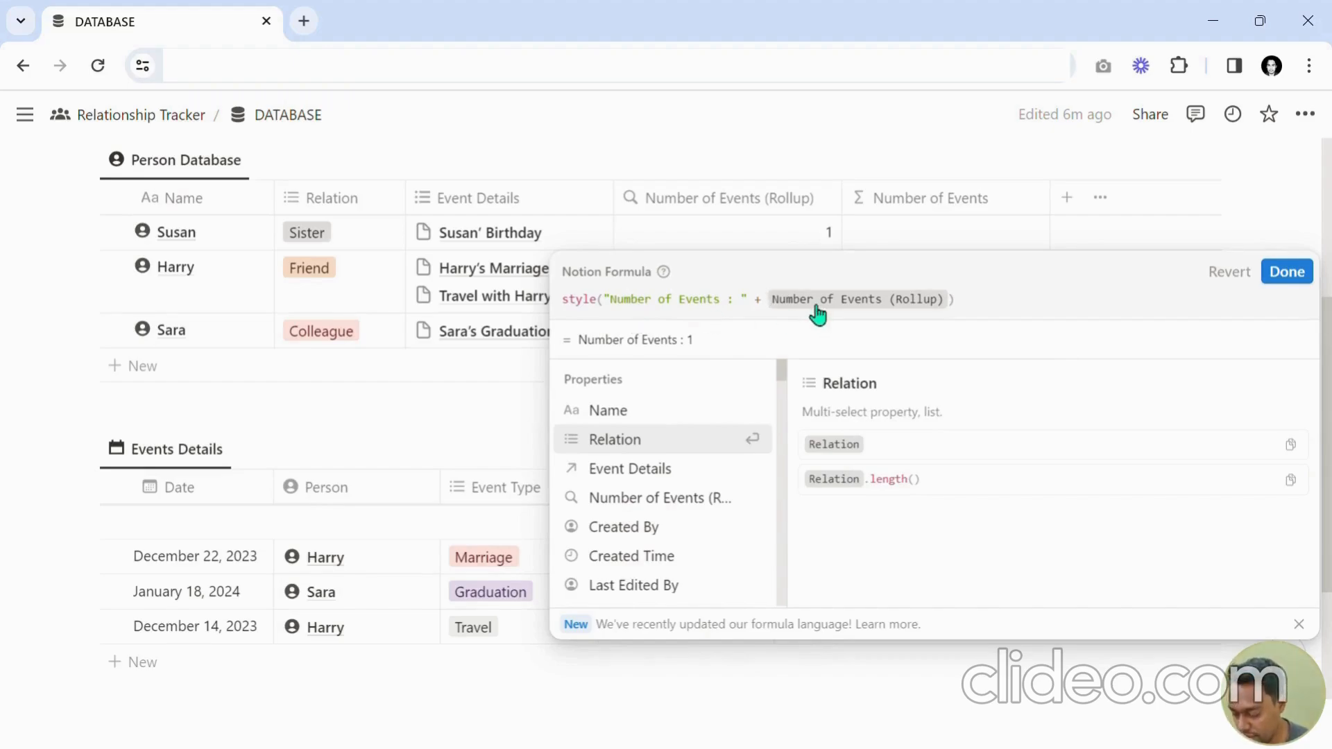
Add the "b" bold style argument after the rollup in the formula.
left_click(953, 308)
type(",")
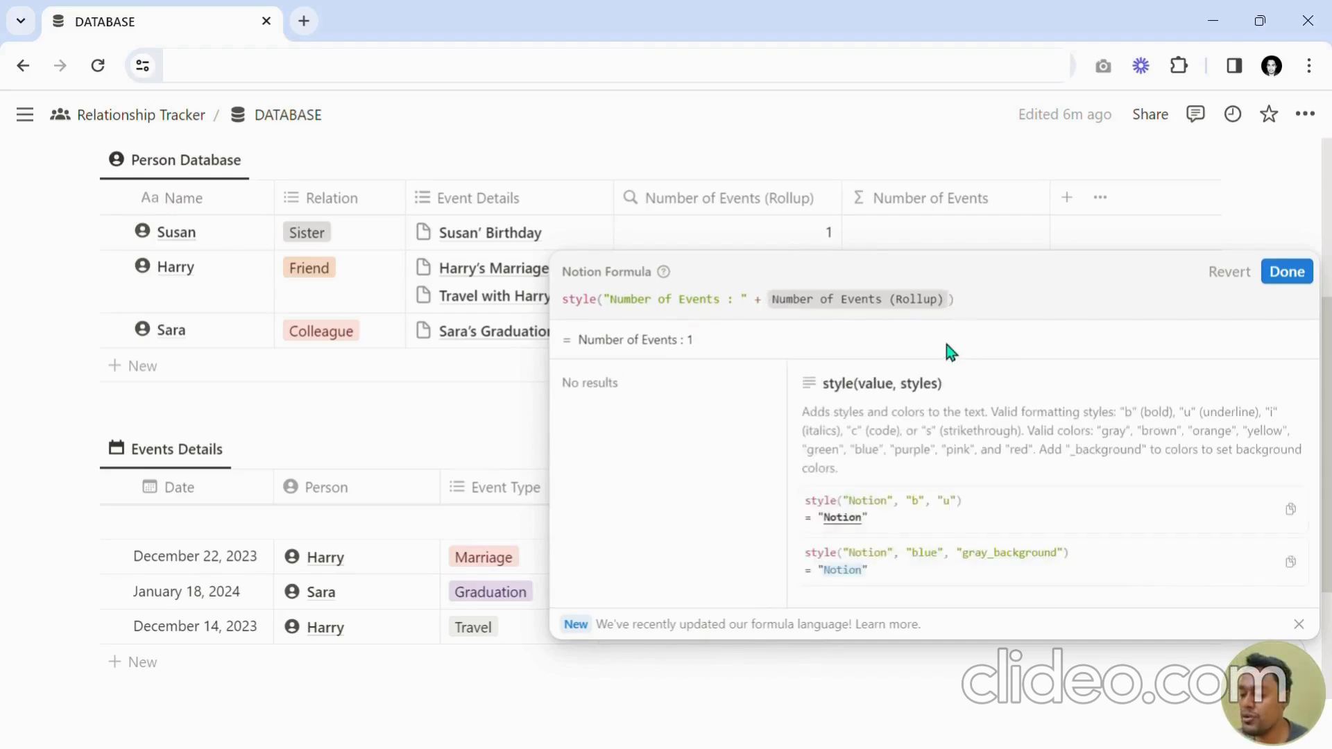
type(" \"b\"")
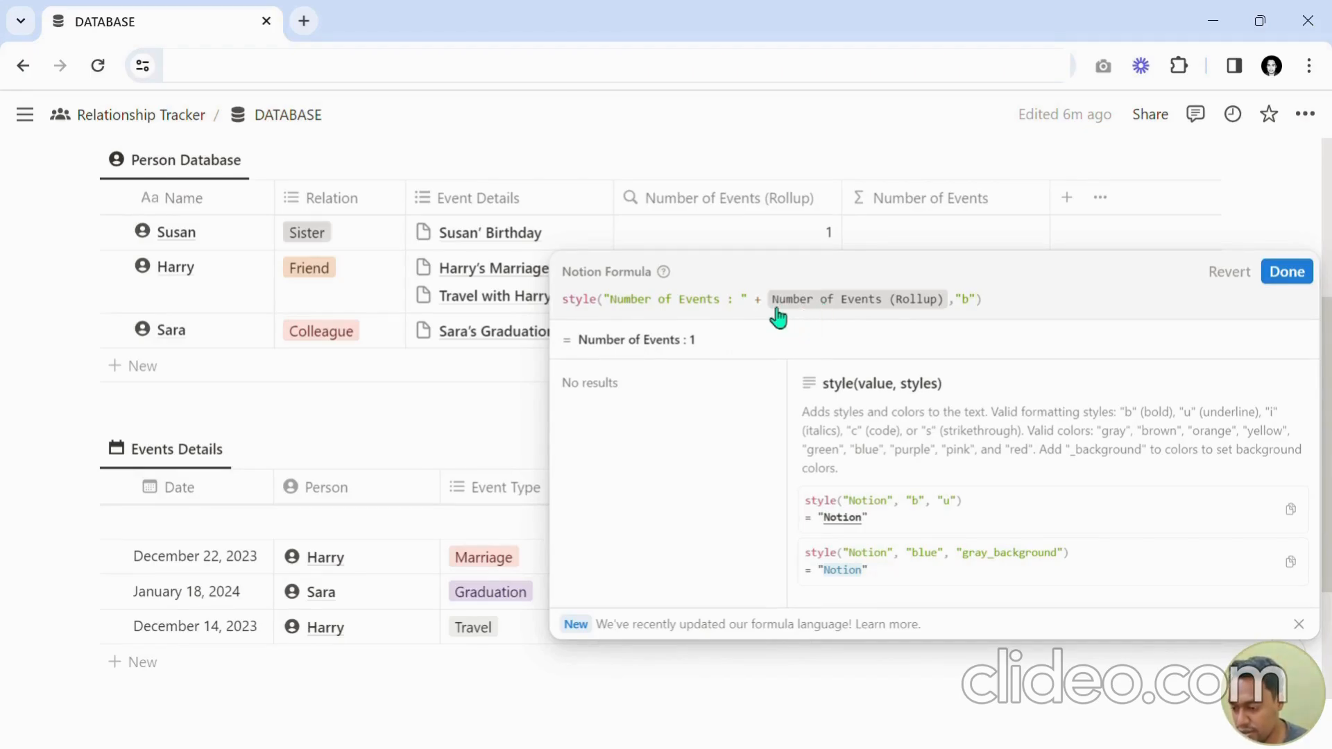
Restructure the formula as style("Number of Events : ") + style(Number of Events (Rollup), "b").
type("style(")
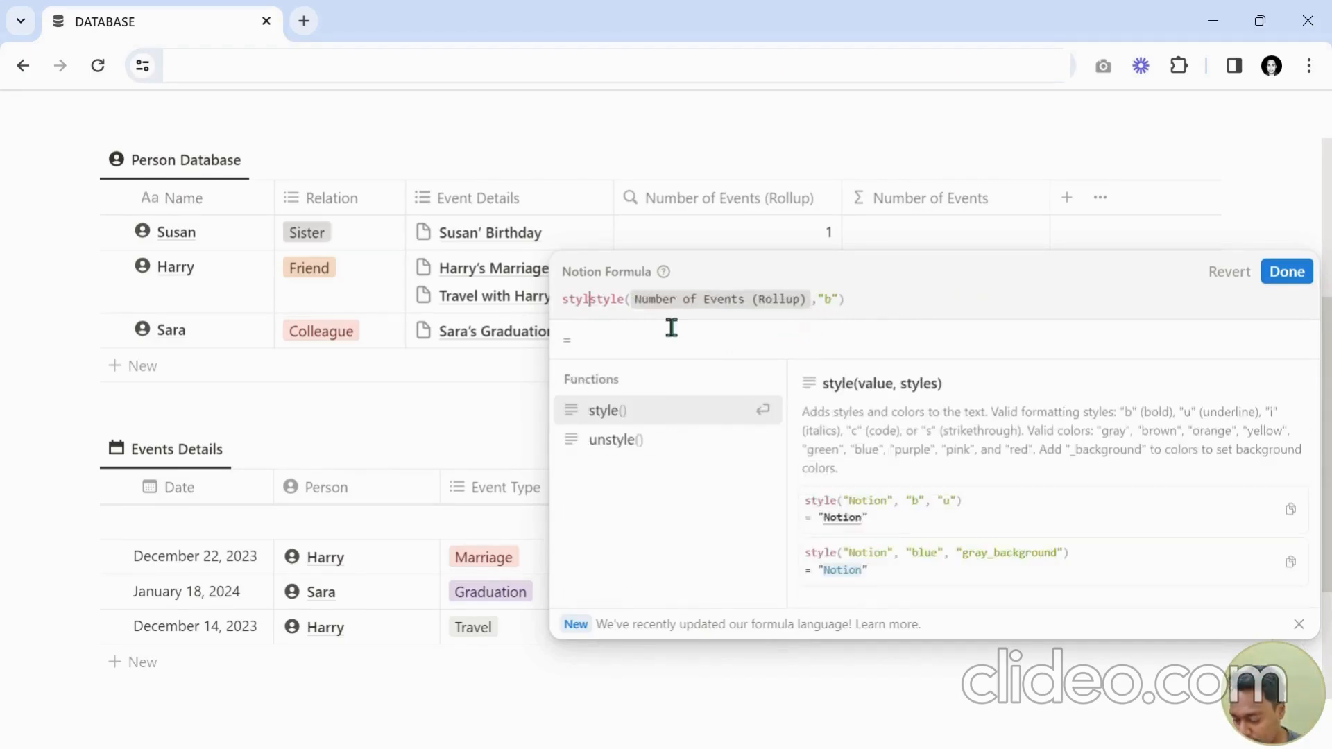
type(") +")
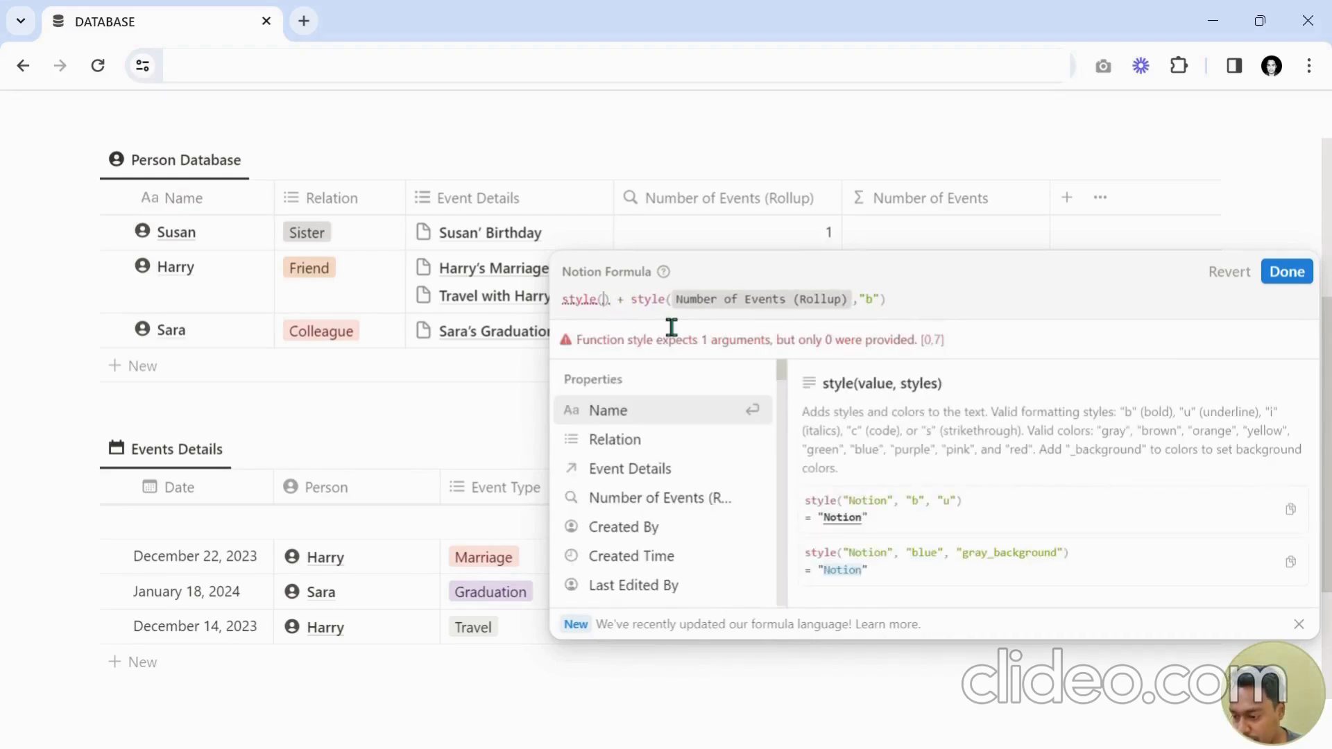
type("\"Number of Events : \" +")
key("BackSpace")
key("BackSpace")
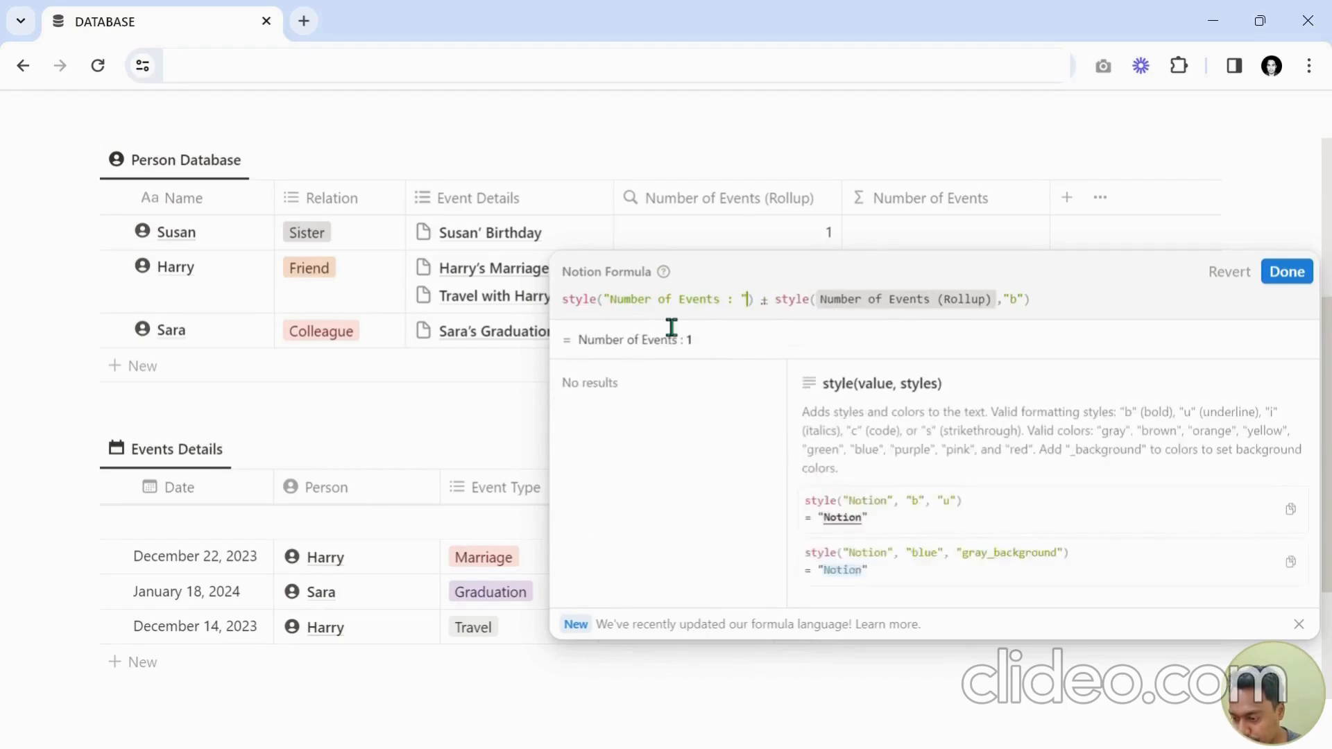
Add the "b" bold and "blue" colour styles to the style() call around the "Number of Events : " label.
type(",\"")
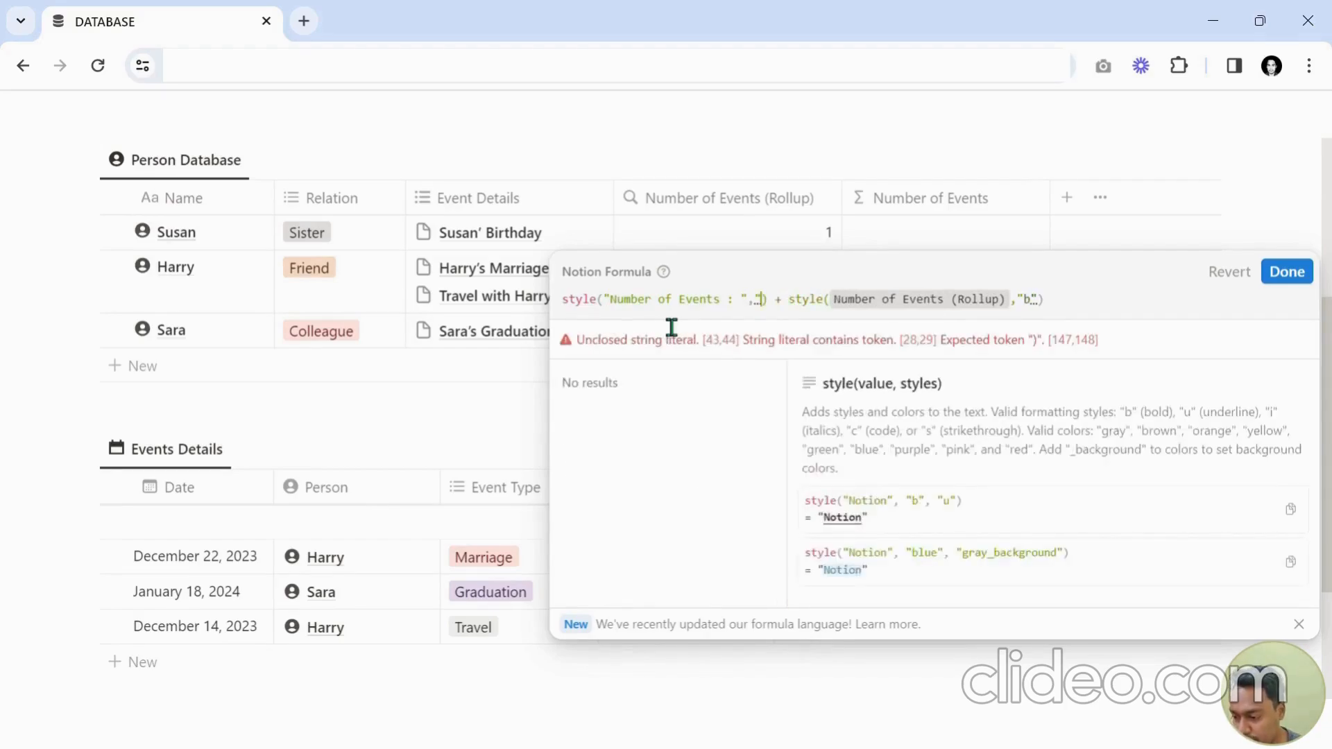
type("b\"")
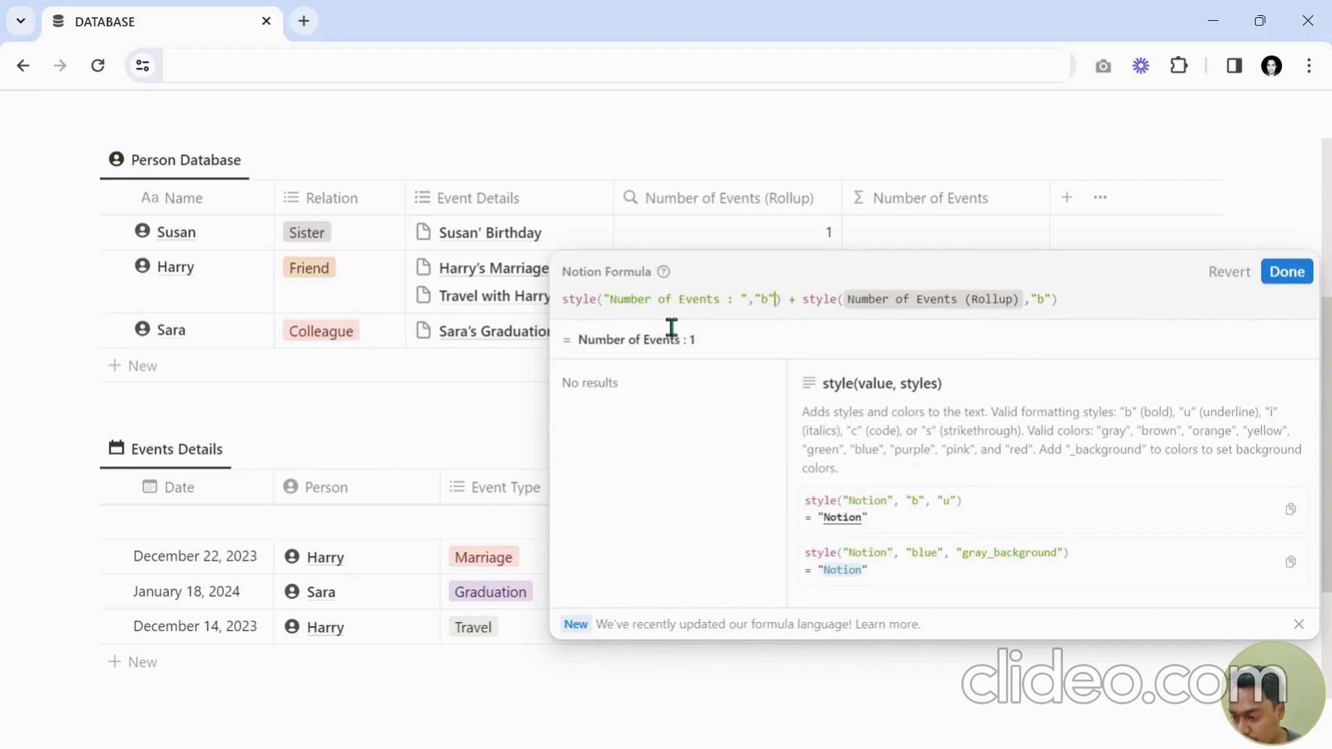
type(",\"blue")
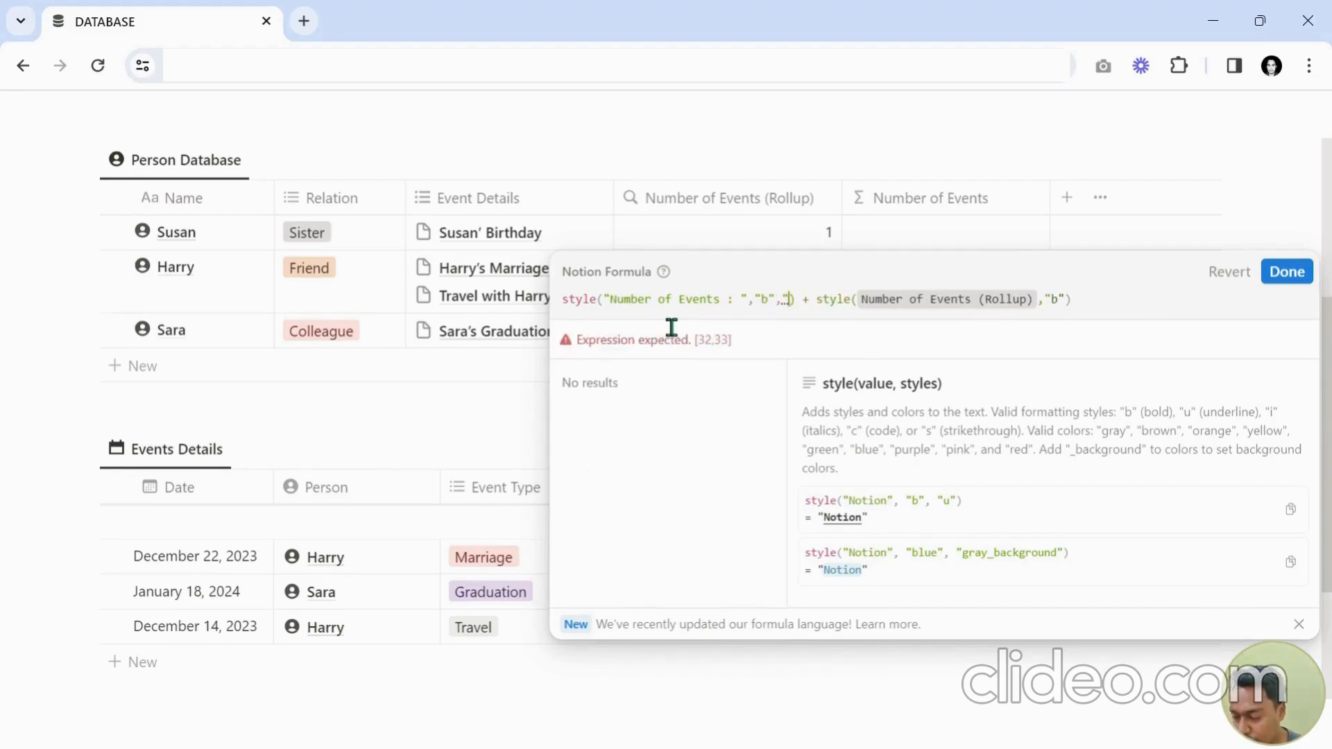
type("\"")
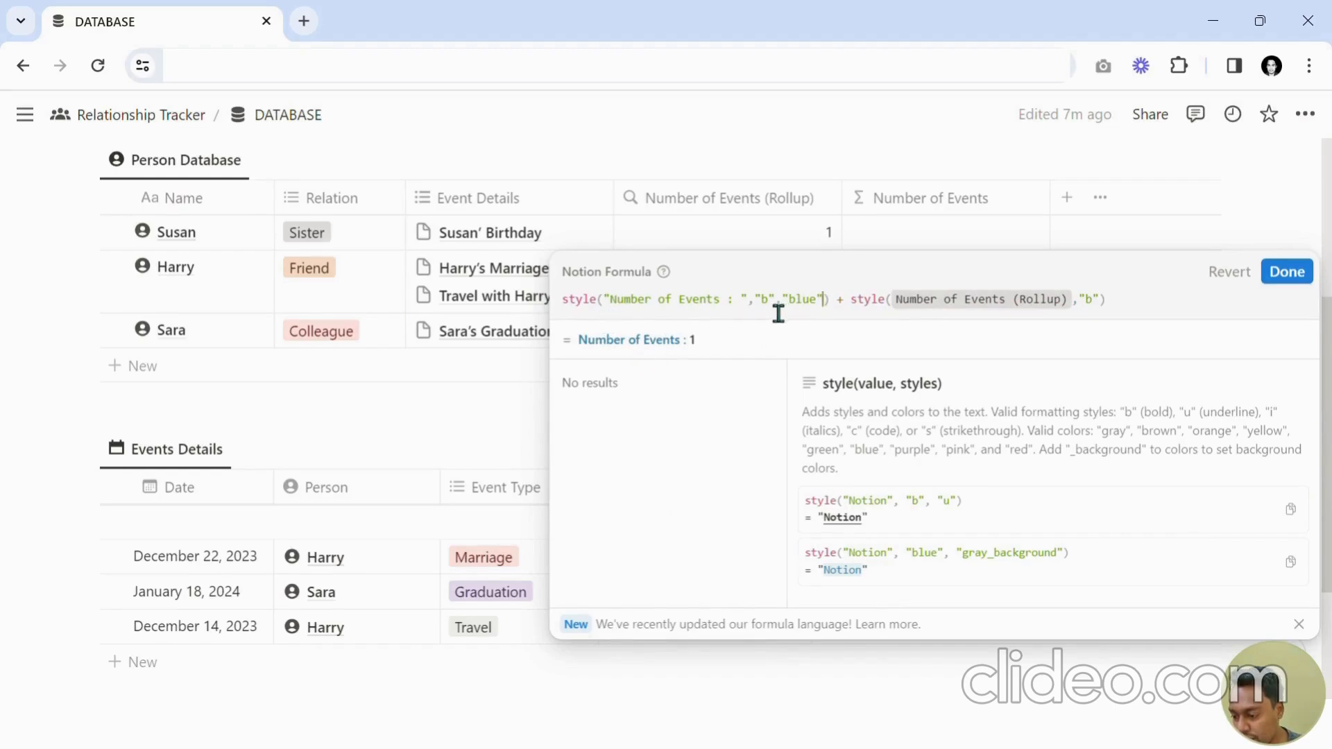
left_click_drag(741, 319, 626, 332)
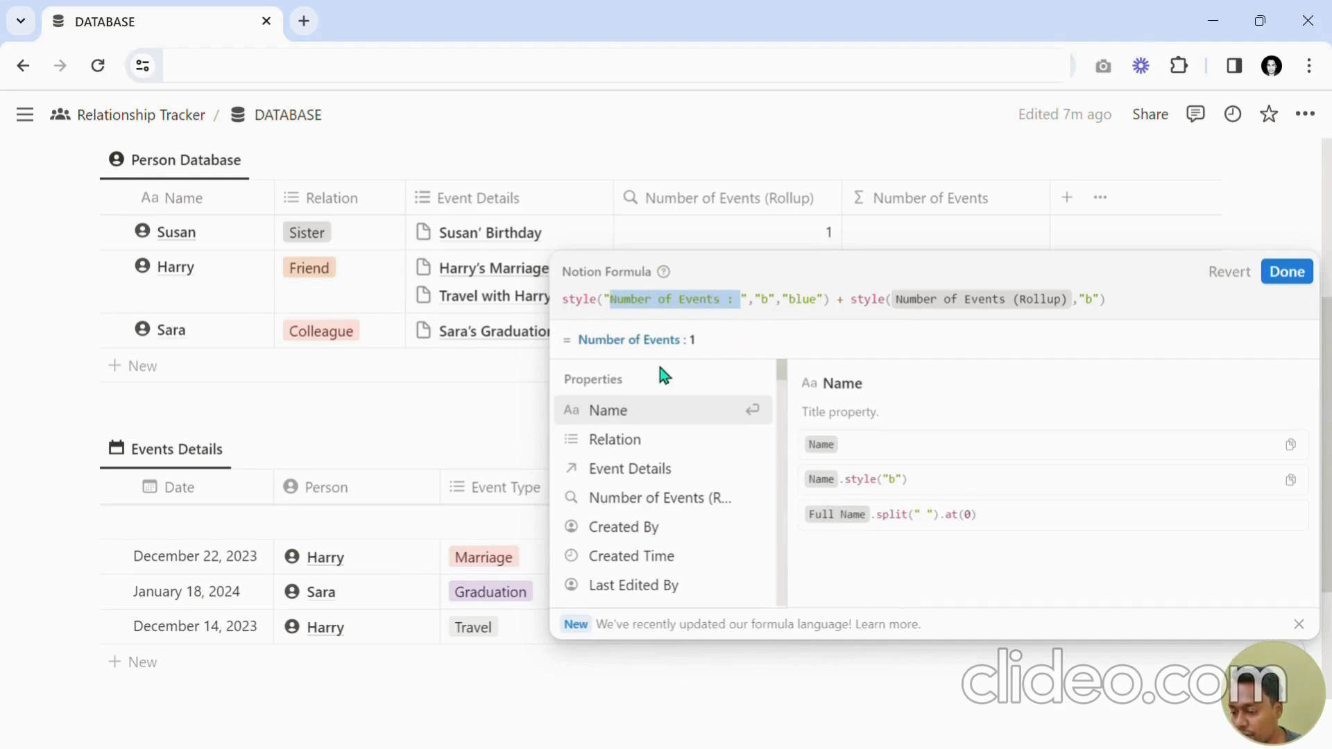
left_click_drag(777, 320, 783, 320)
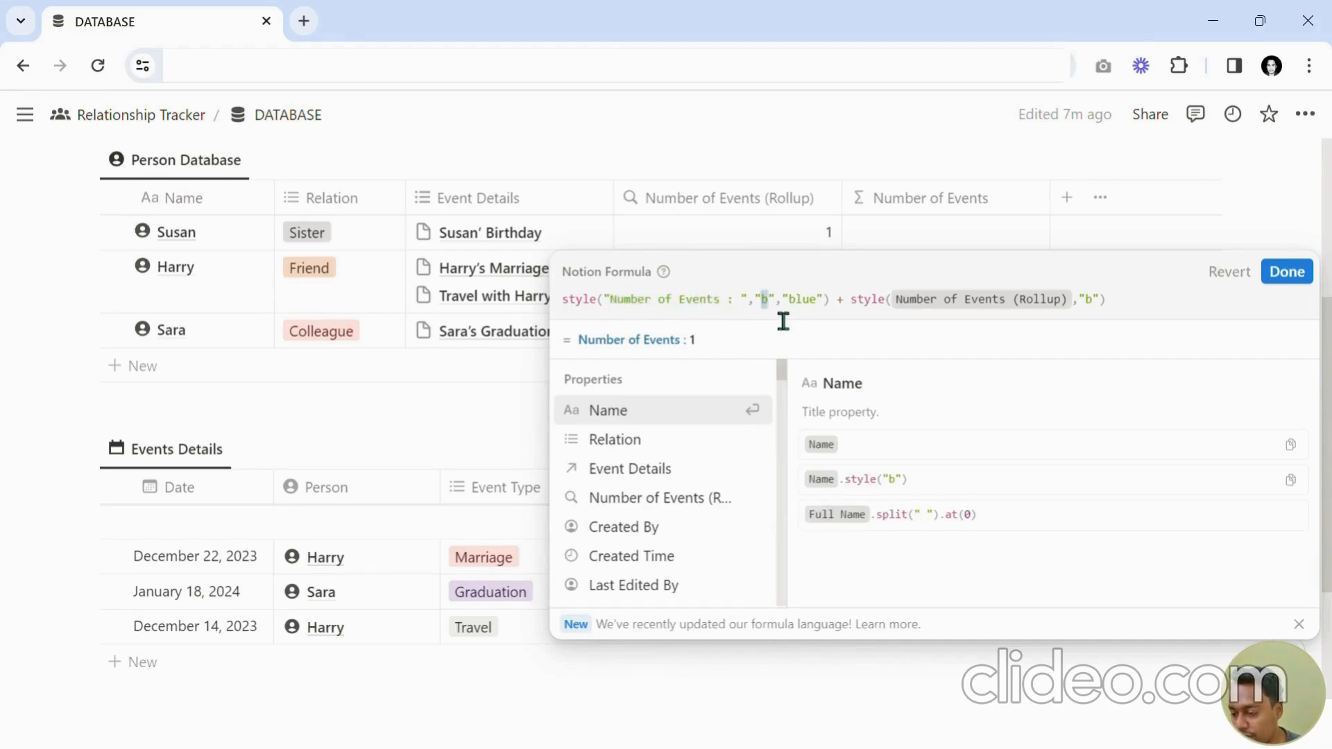
left_click(824, 324)
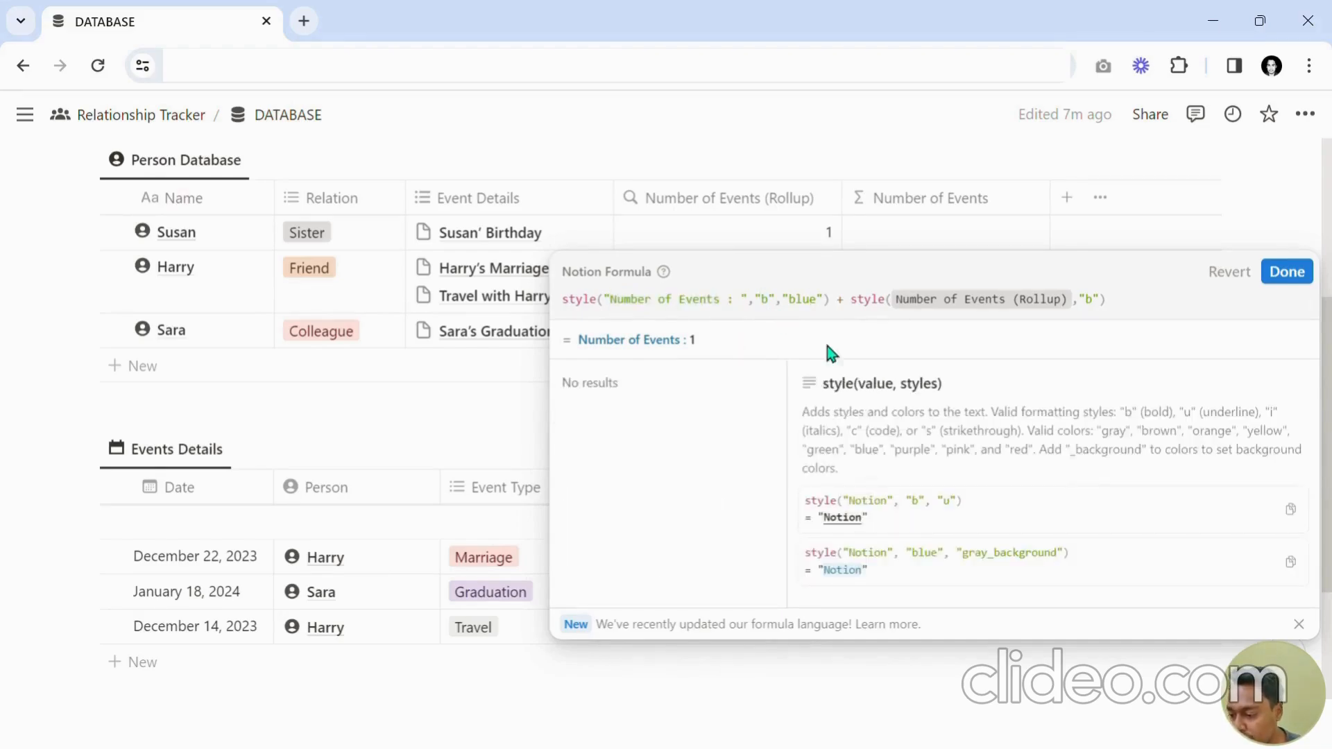
Try the blue_background colour on the label, then remove the background suffix again.
key("Right")
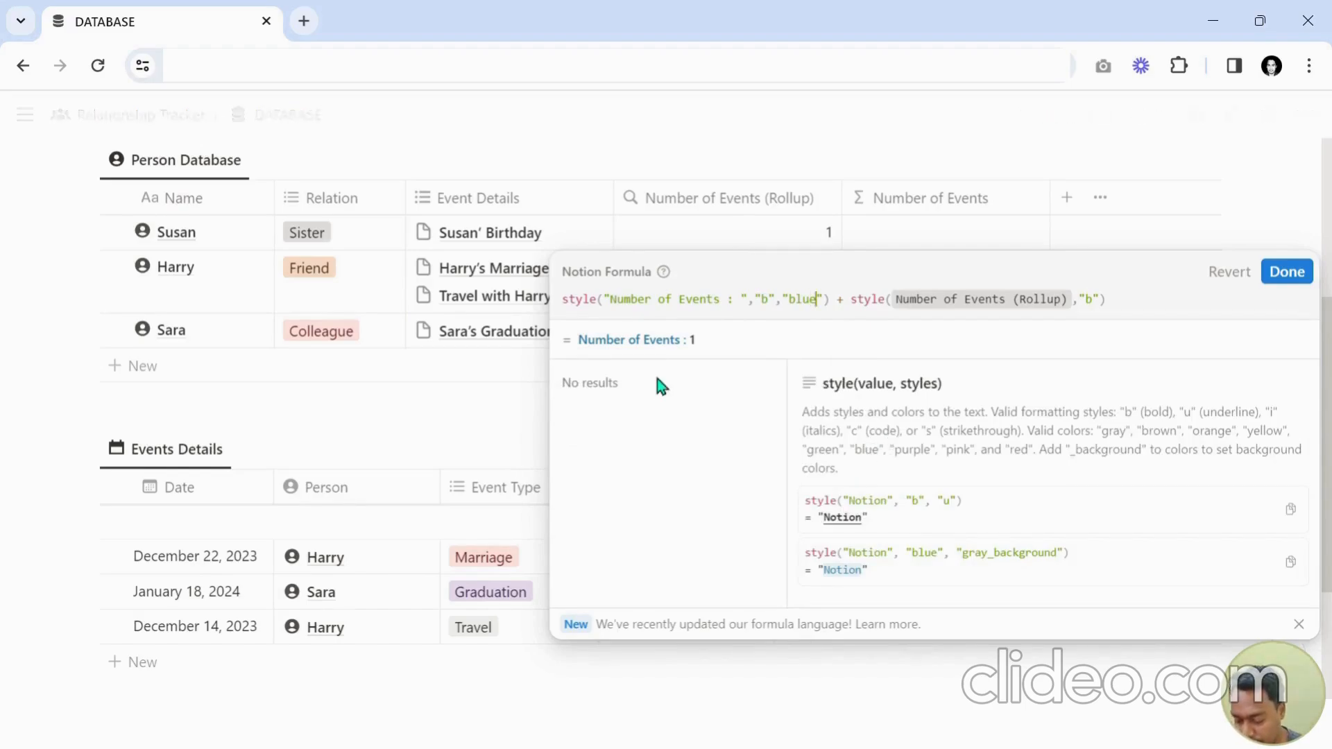
type("_background")
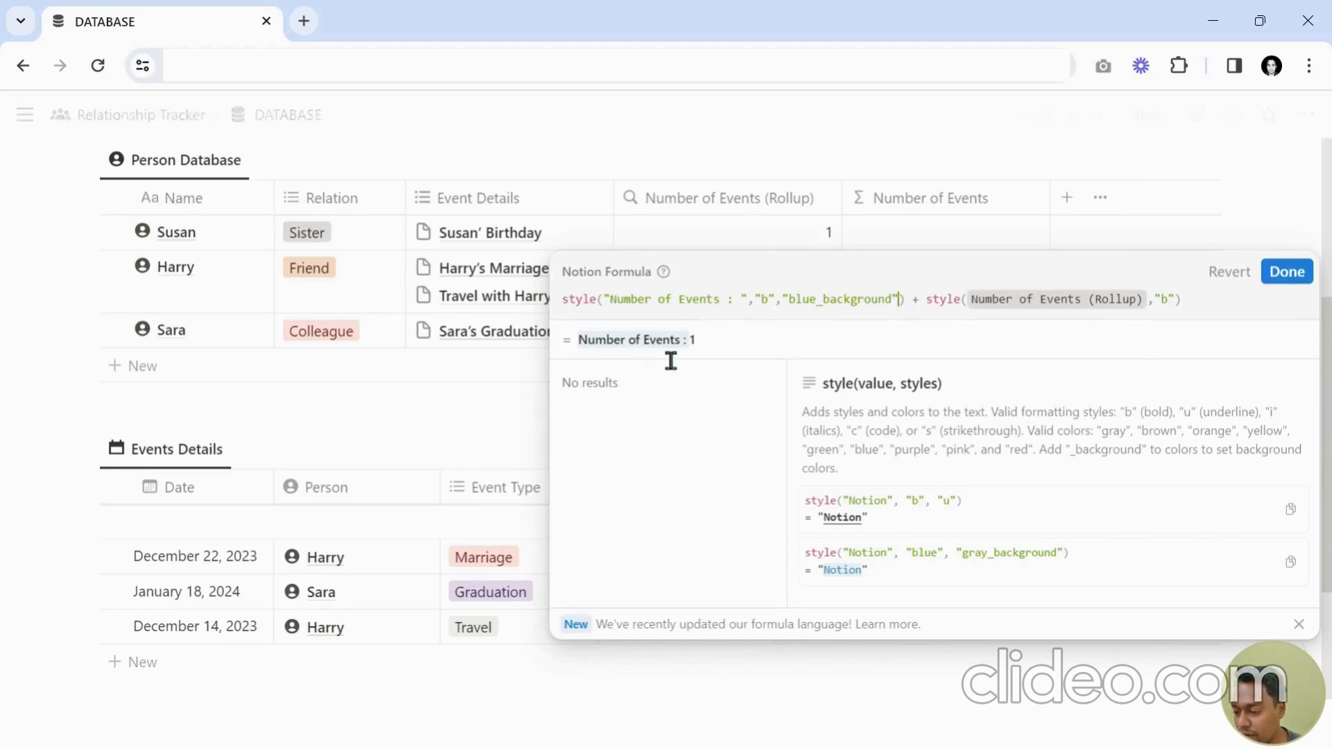
key("shift+Left")
key("shift+Left")
key("shift+Left")
key("shift+Left")
key("shift+Left")
key("shift+Left")
key("shift+Left")
key("shift+Left")
key("shift+Left")
key("shift+Left")
key("shift+Left")
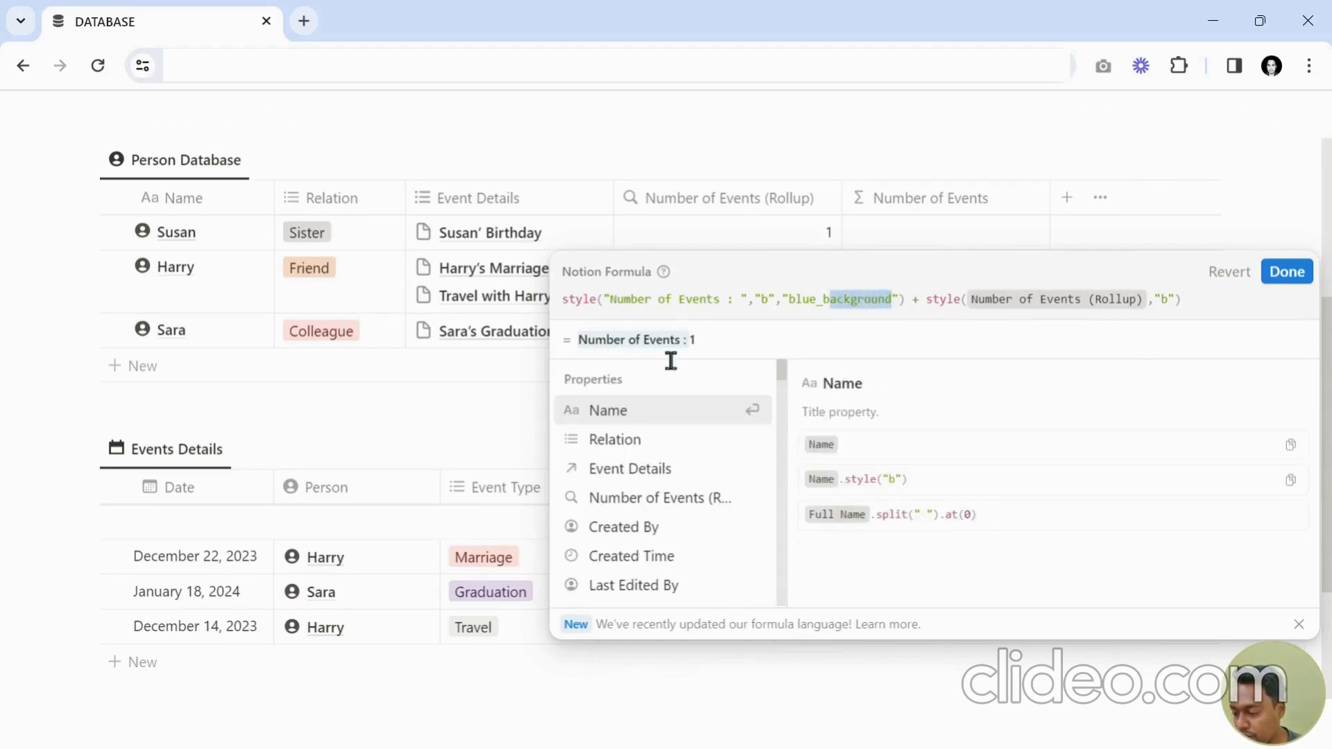
key("BackSpace")
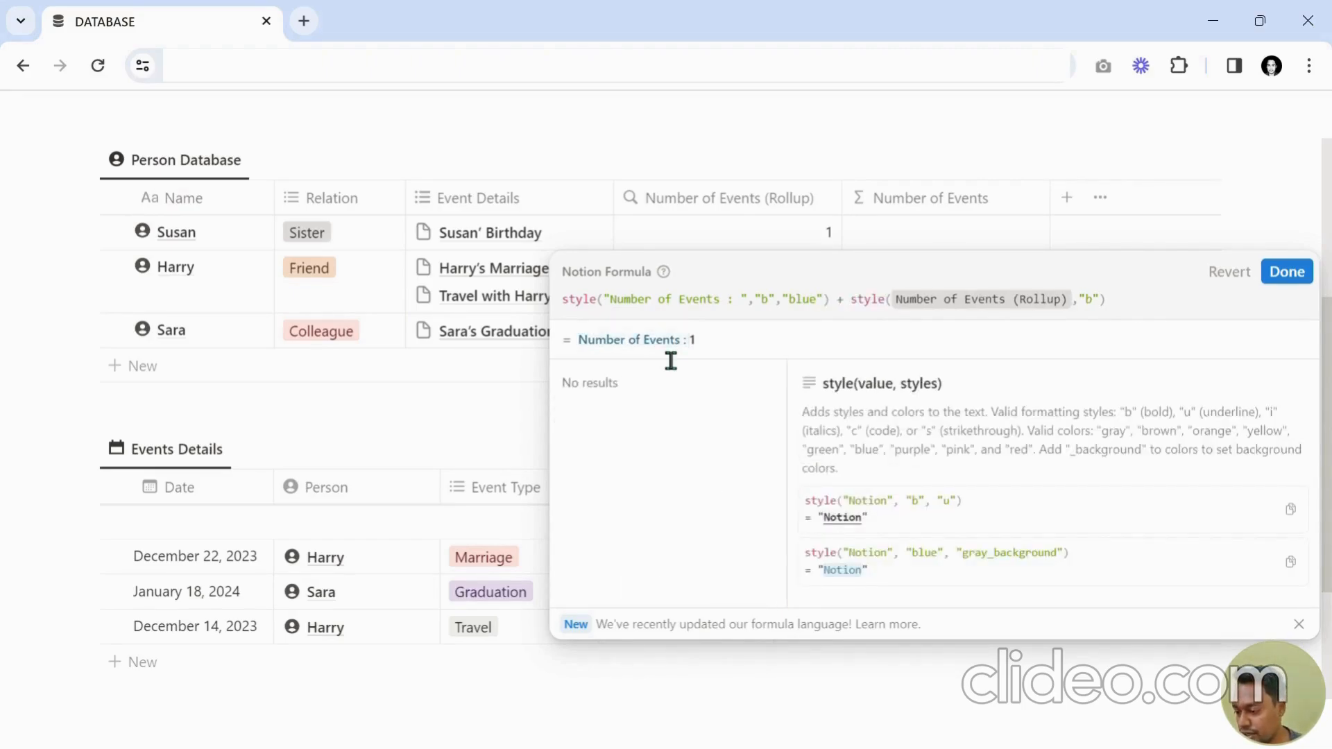
key("Right")
key("Right")
key("Right")
key("Right")
key("Right")
key("Right")
key("Right")
key("Right")
key("Right")
key("Right")
key("Right")
key("Right")
key("Right")
key("Right")
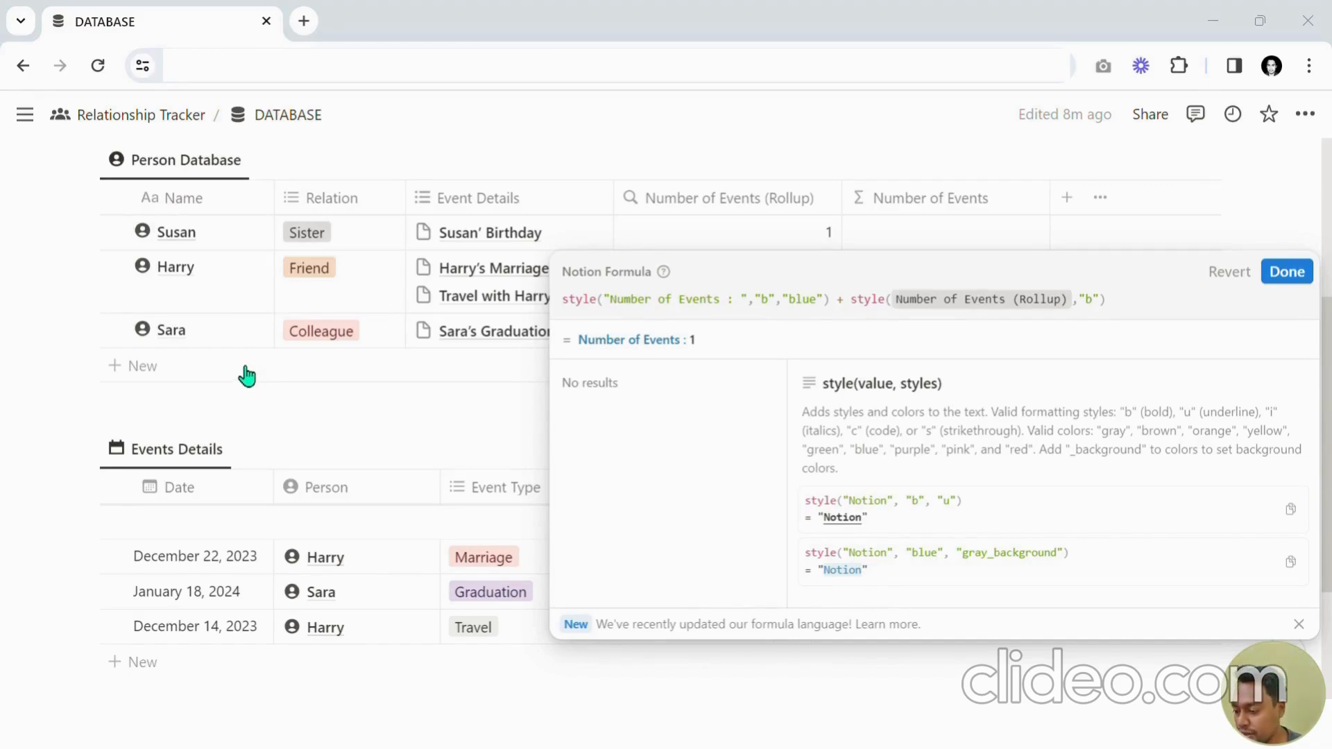
key("alt+Tab")
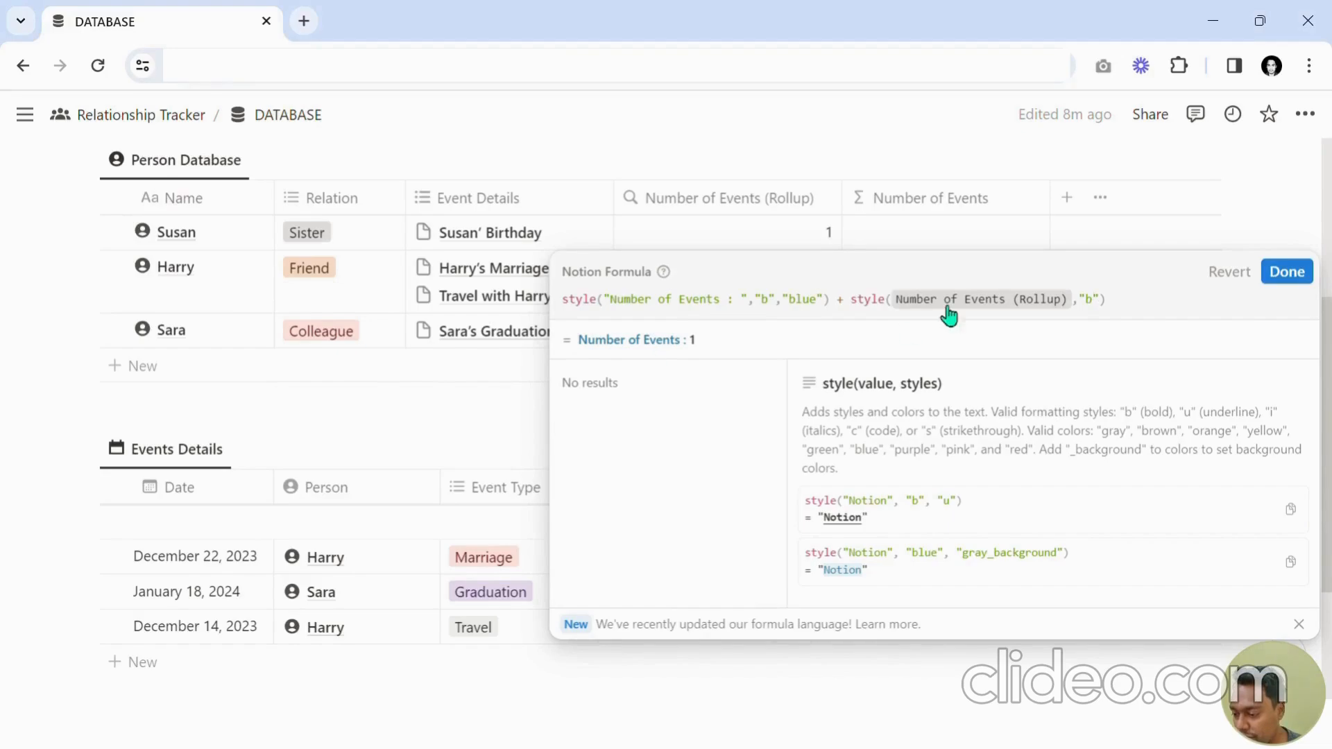
Wrap the rollup style() in an if() with the condition Number of Events (Rollup) <= 1.
left_click(851, 314)
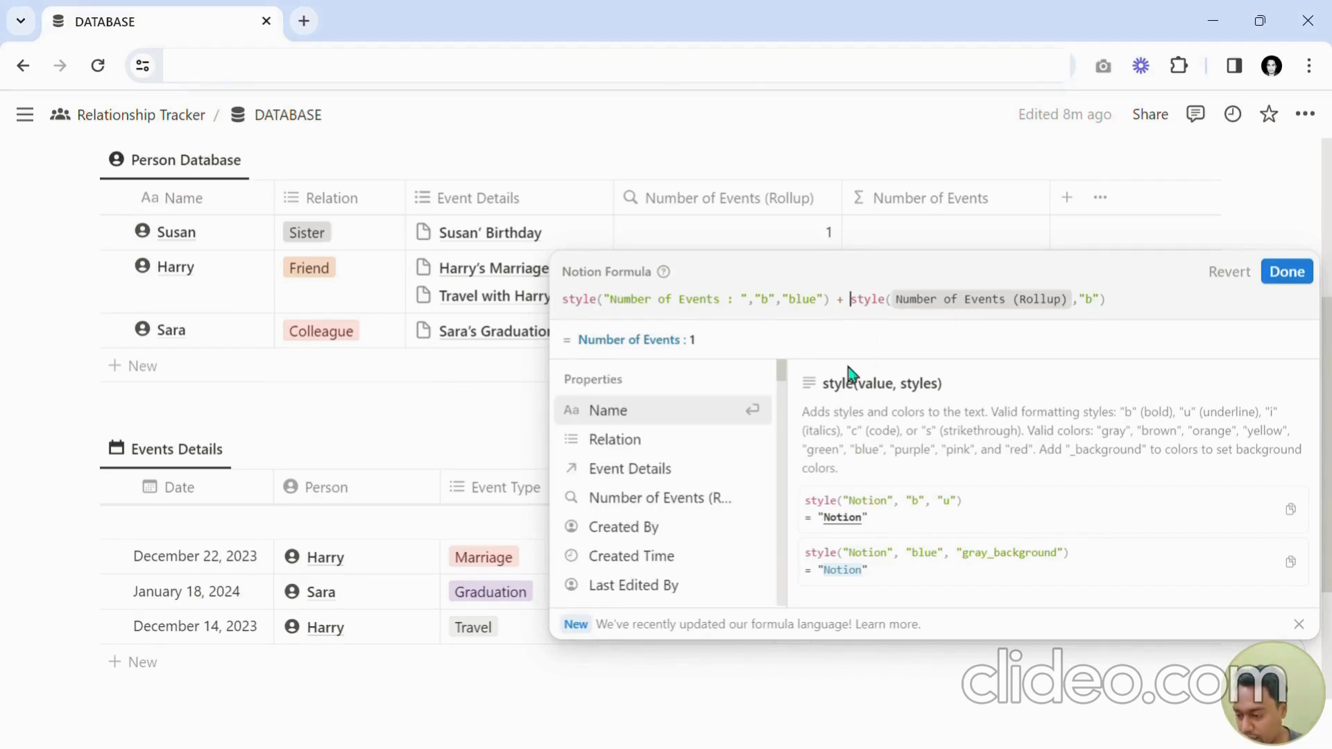
type("if(")
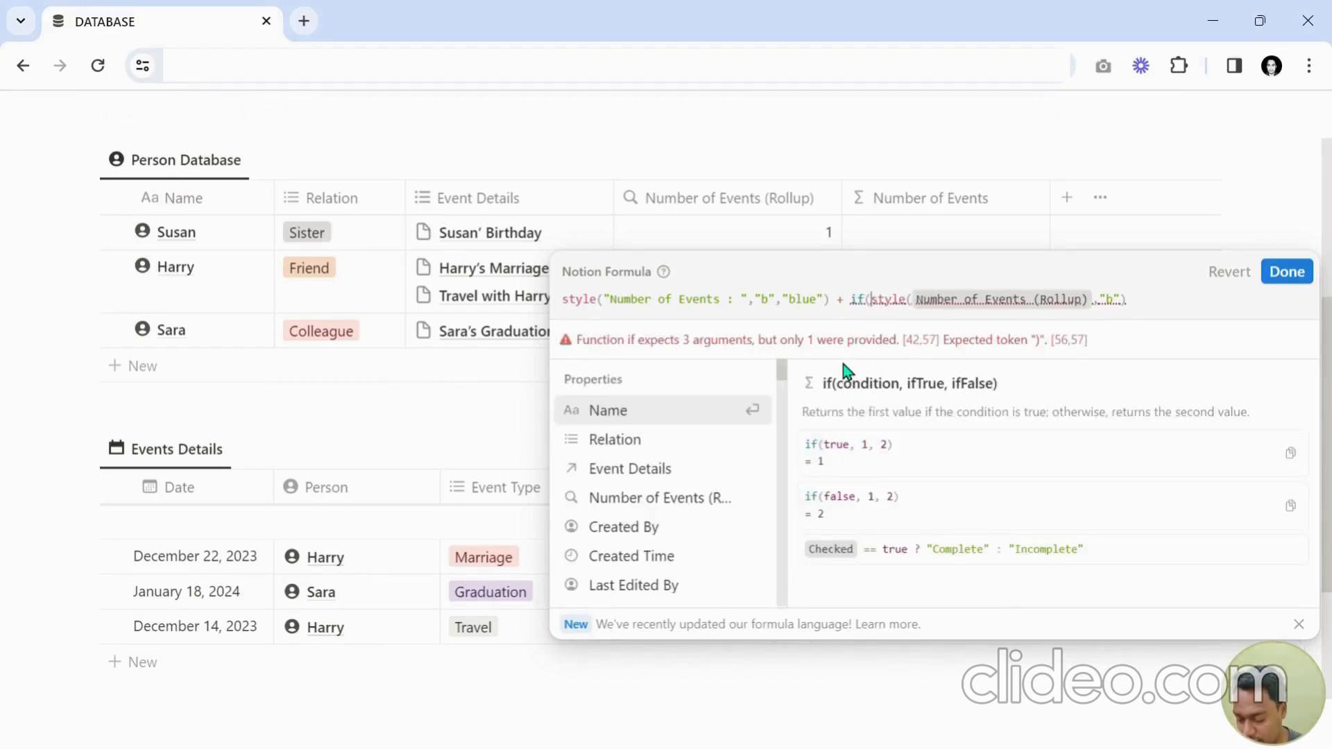
type("Number")
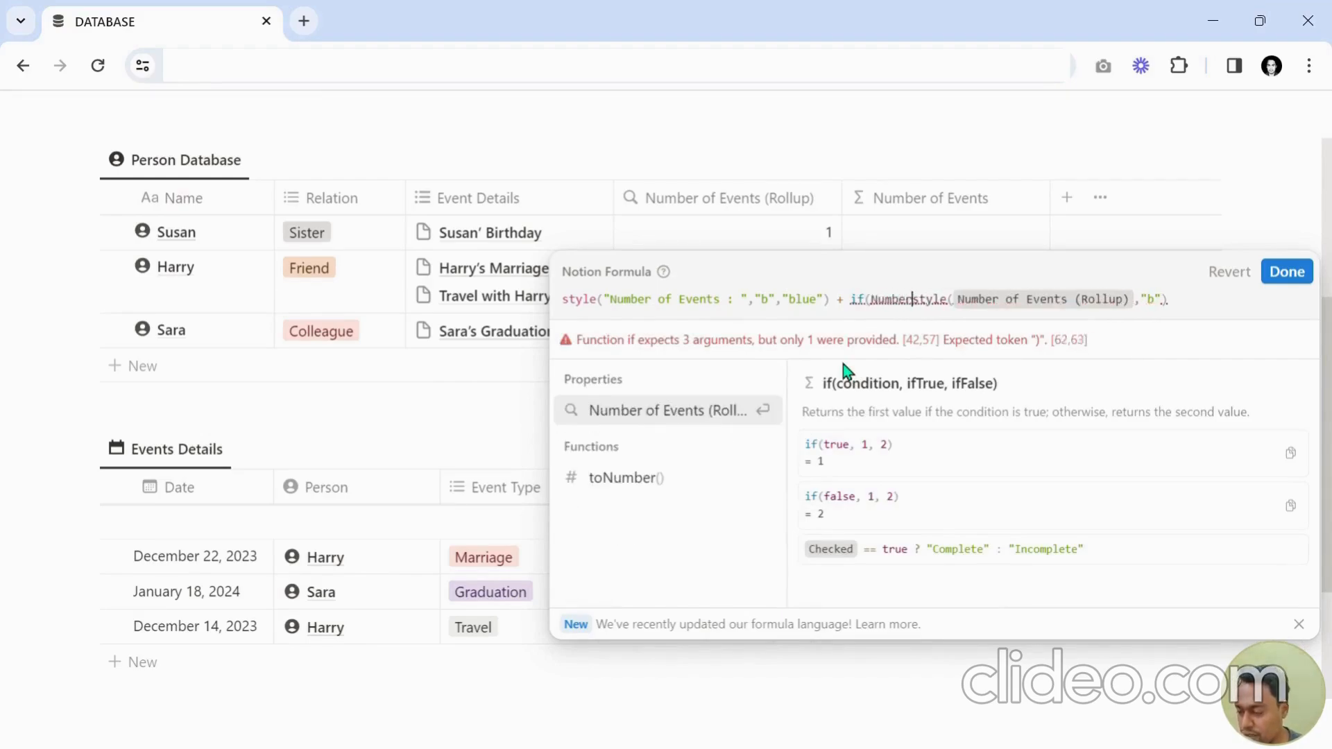
key("Return")
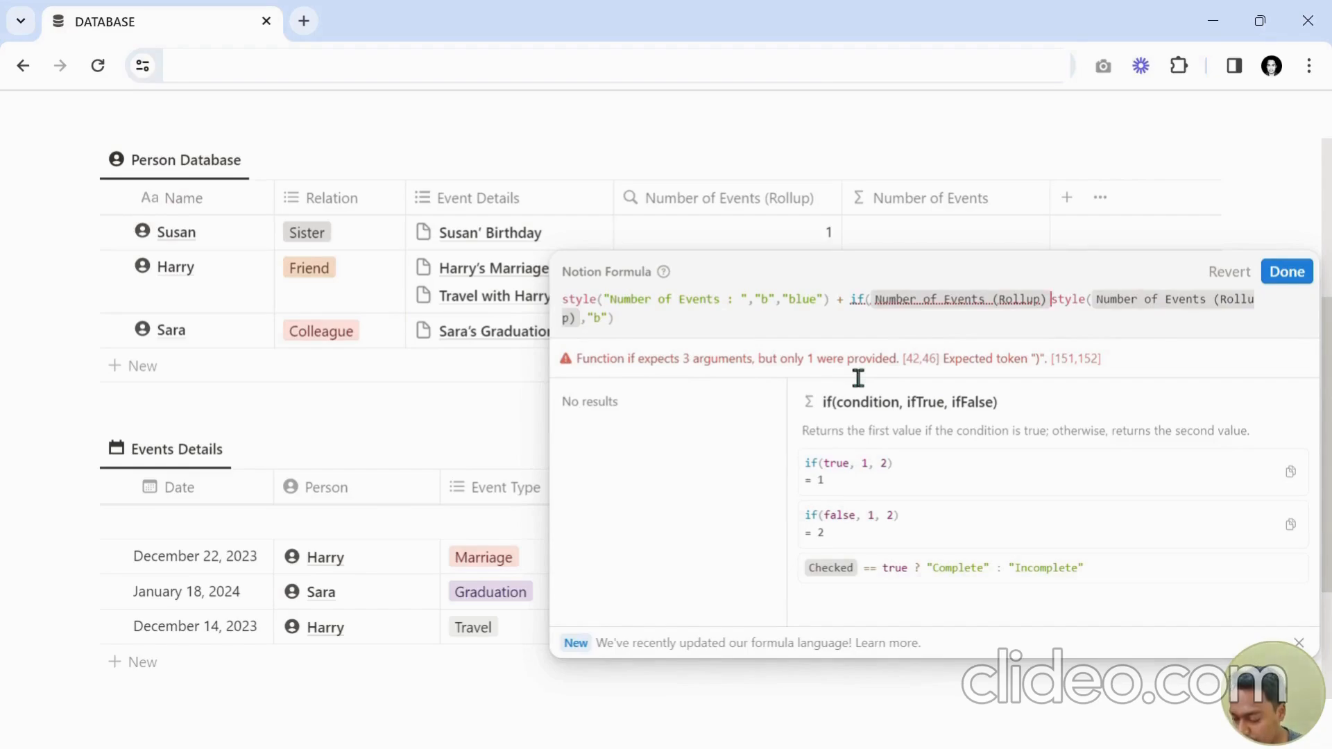
type("<=1")
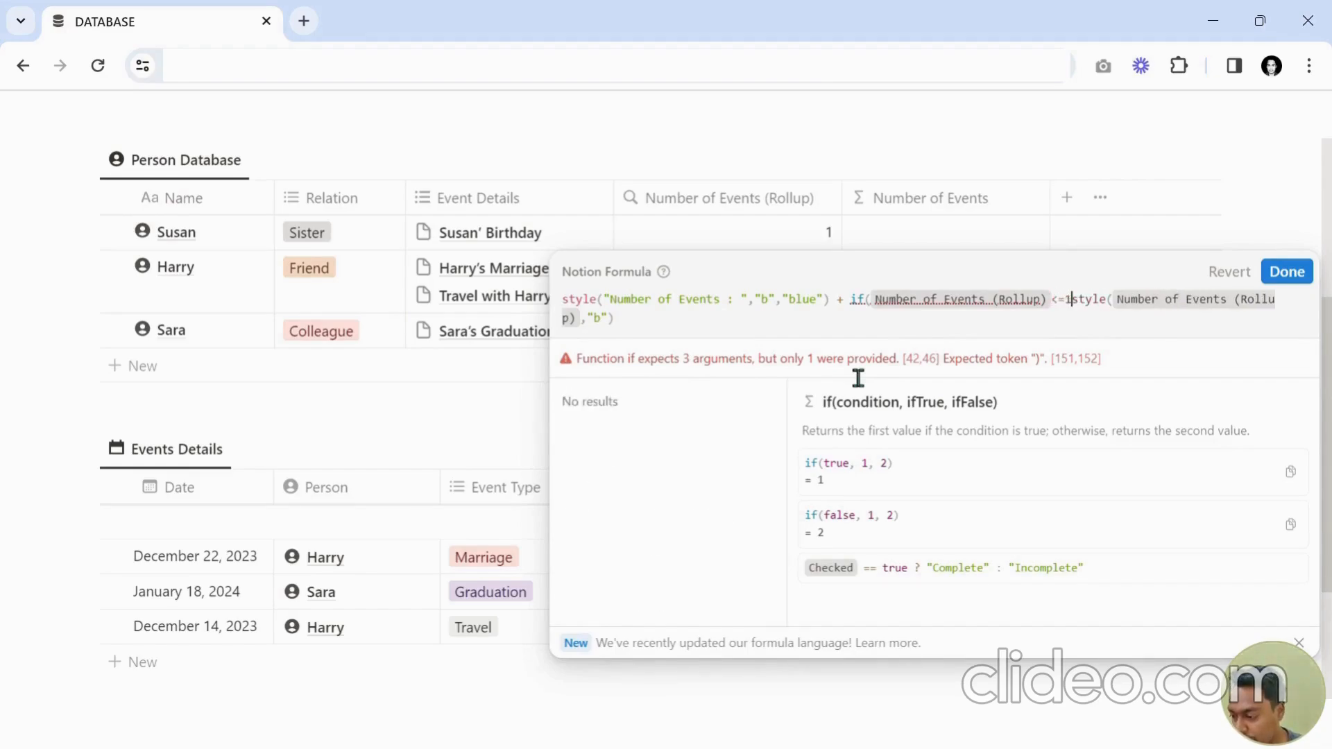
type(",")
key("Right")
key("Right")
key("Right")
key("Right")
key("Right")
key("Right")
key("Right")
key("Right")
key("Right")
key("Right")
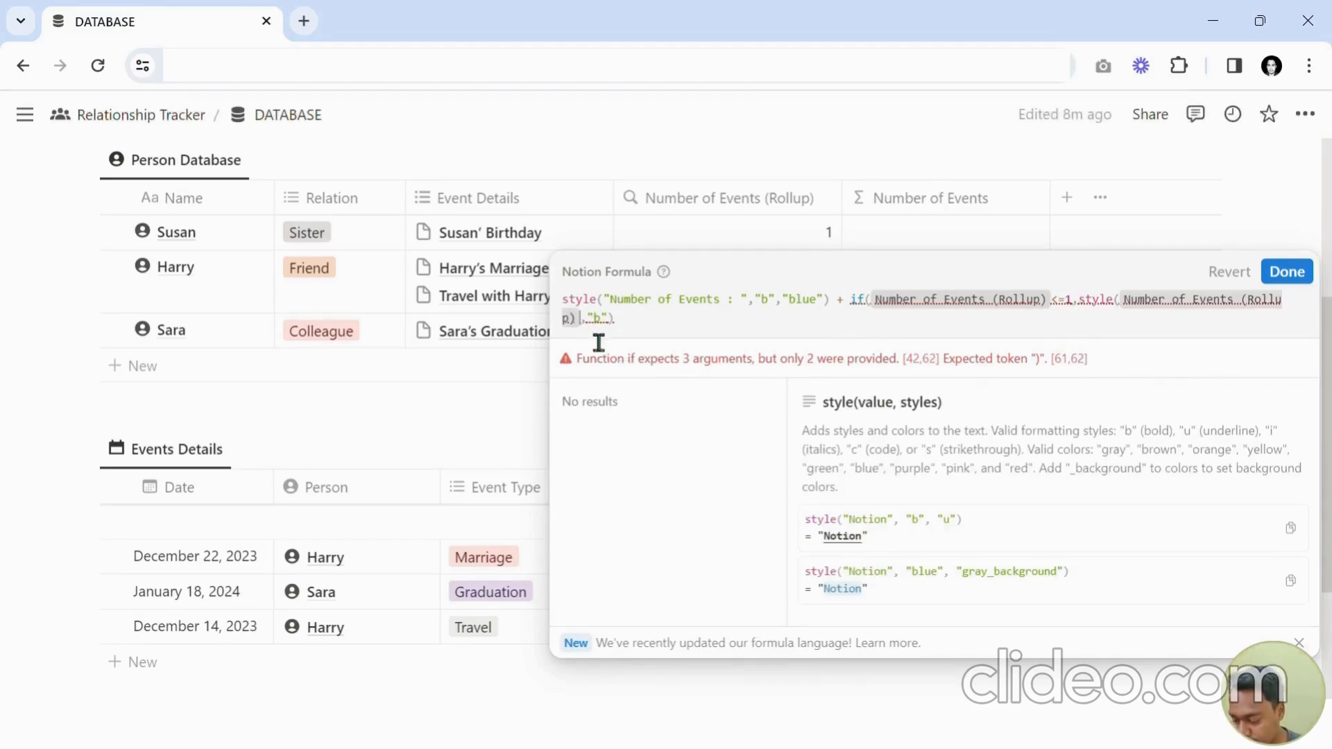
Append + "Event" to the rollup in the true branch and add a comma for the false branch.
type("+ ")
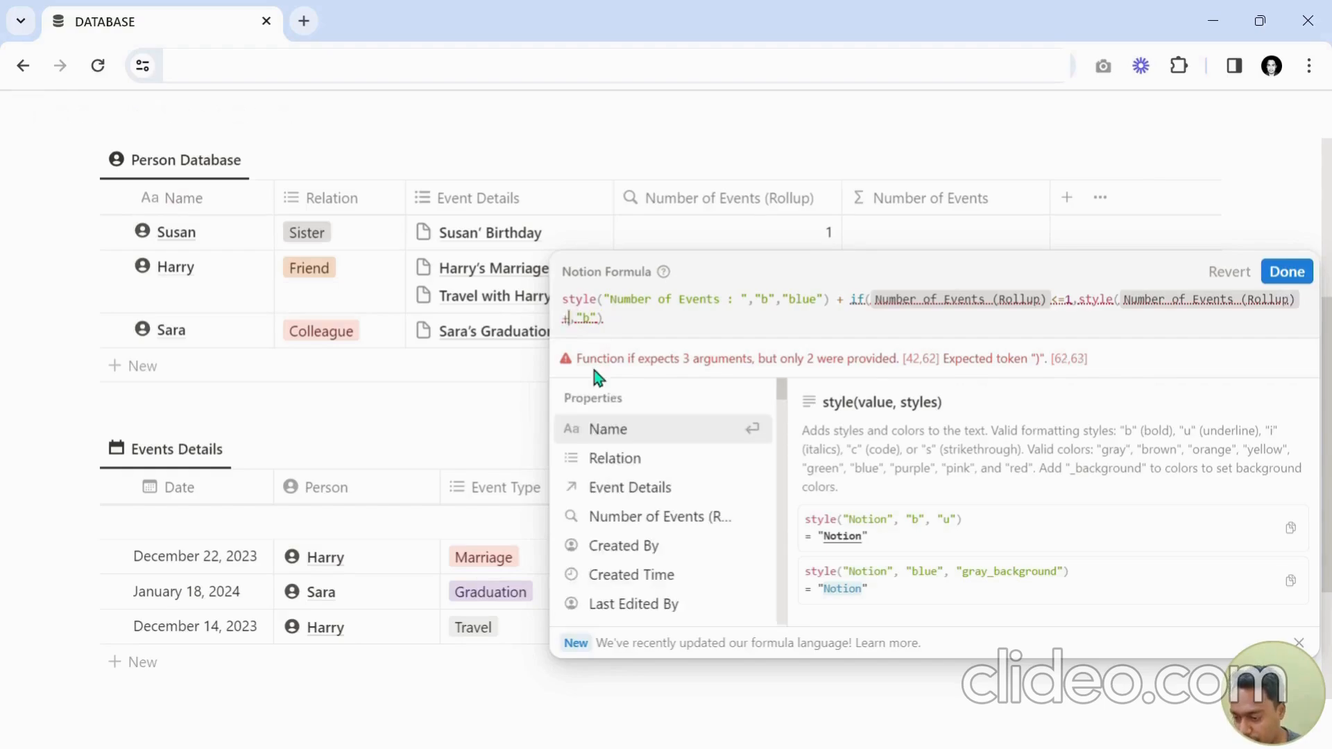
type("\"Event\",")
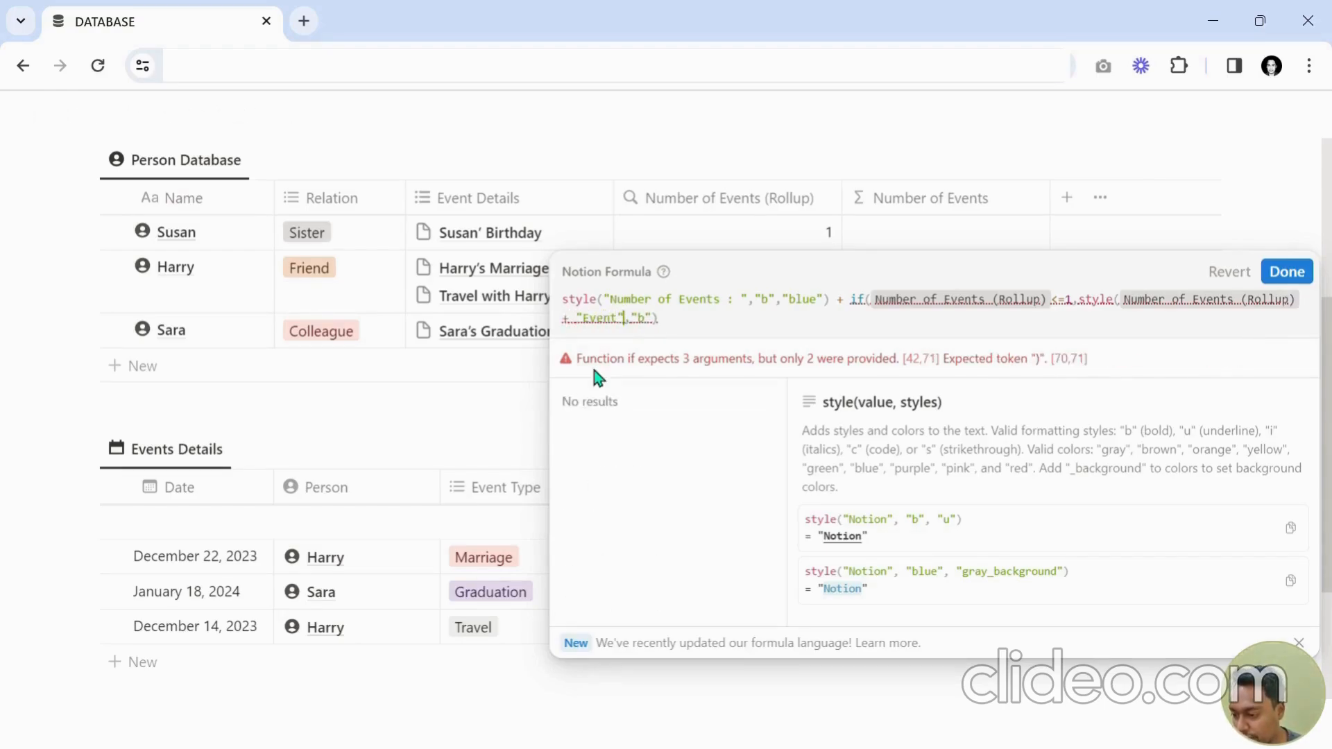
key("Right")
key("Right")
key("Right")
key("Right")
key("Right")
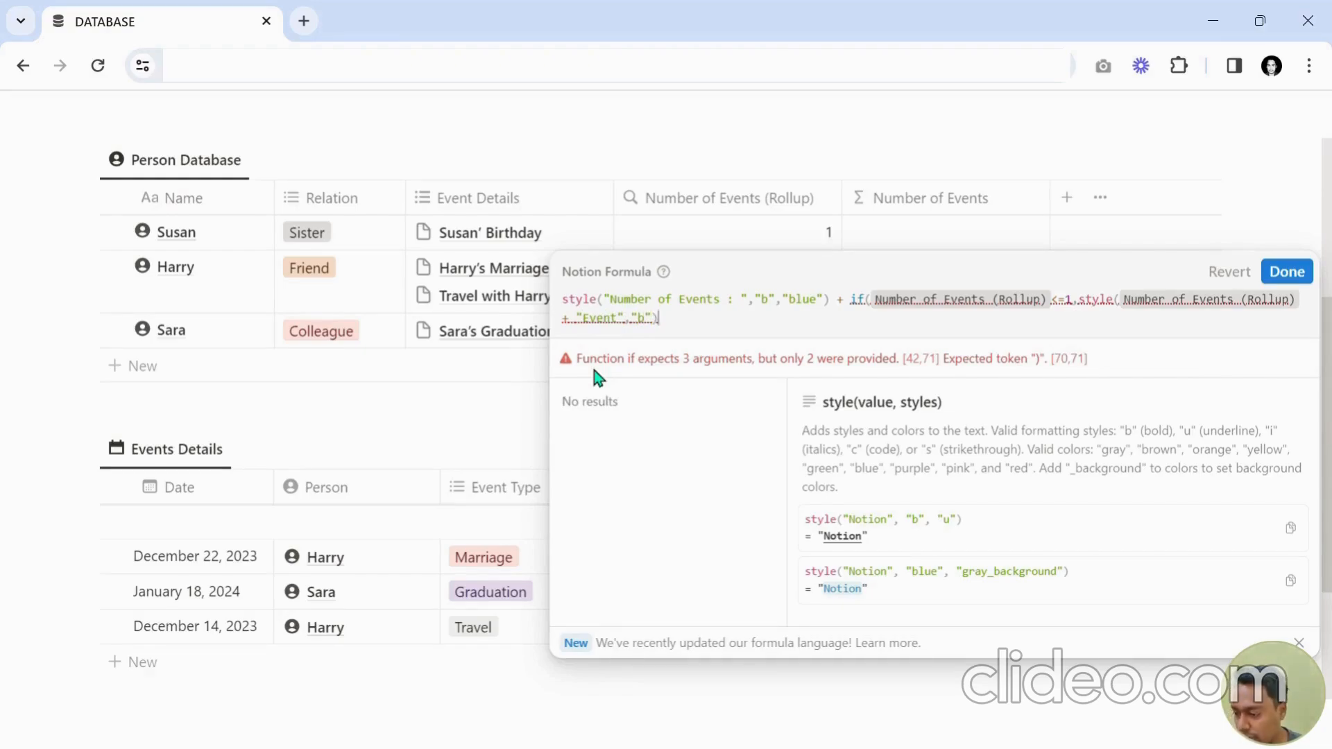
type(",")
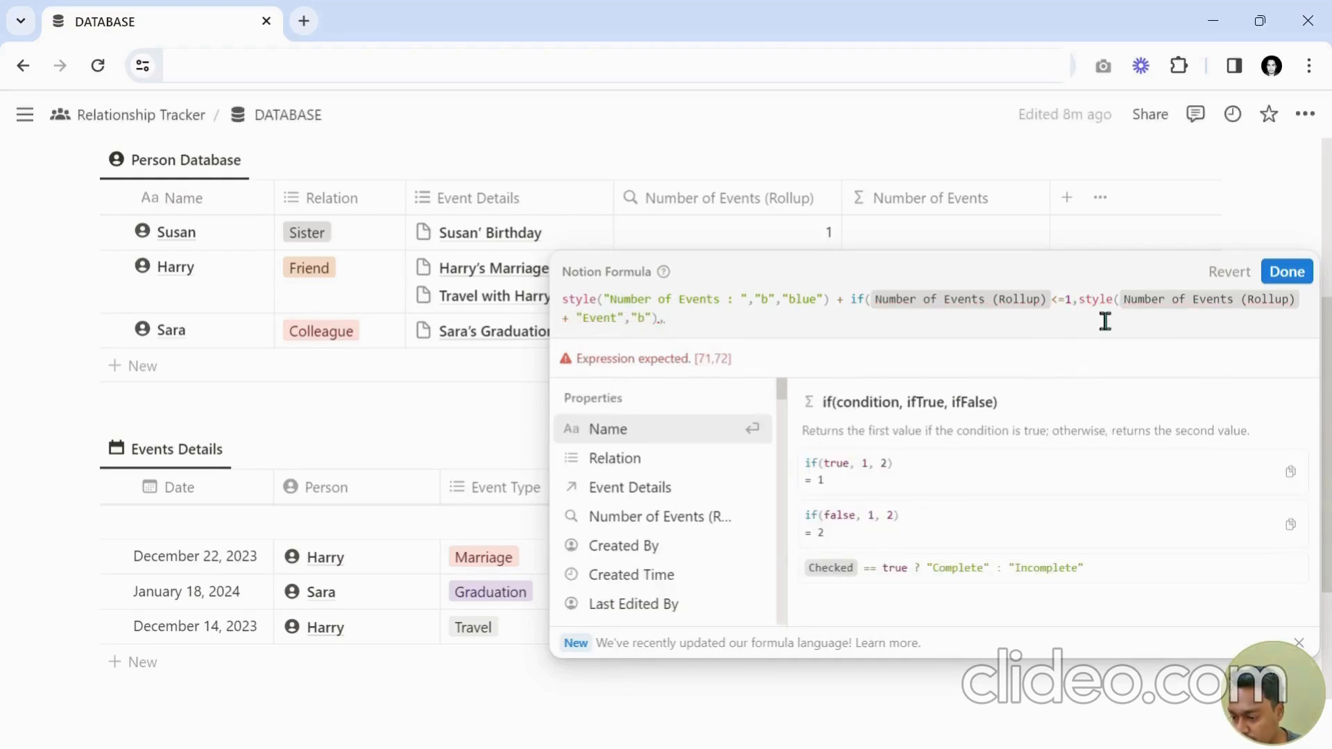
Copy the true-branch style() expression and paste it as the if() false branch.
left_click_drag(1097, 320, 675, 339)
key("ctrl+c")
left_click(682, 342)
key("ctrl+v")
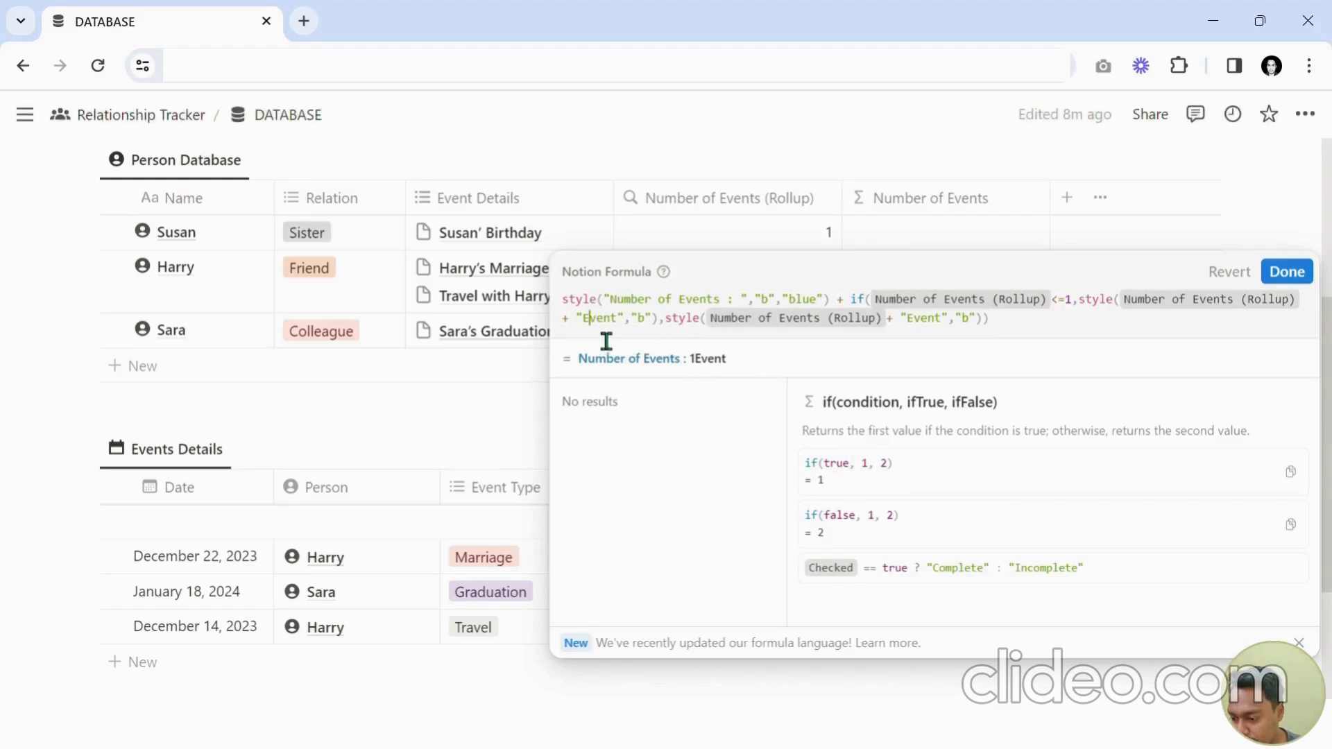
Put a space before "Event" in the true branch and pluralise the false-branch text to " EventS".
key("BackSpace")
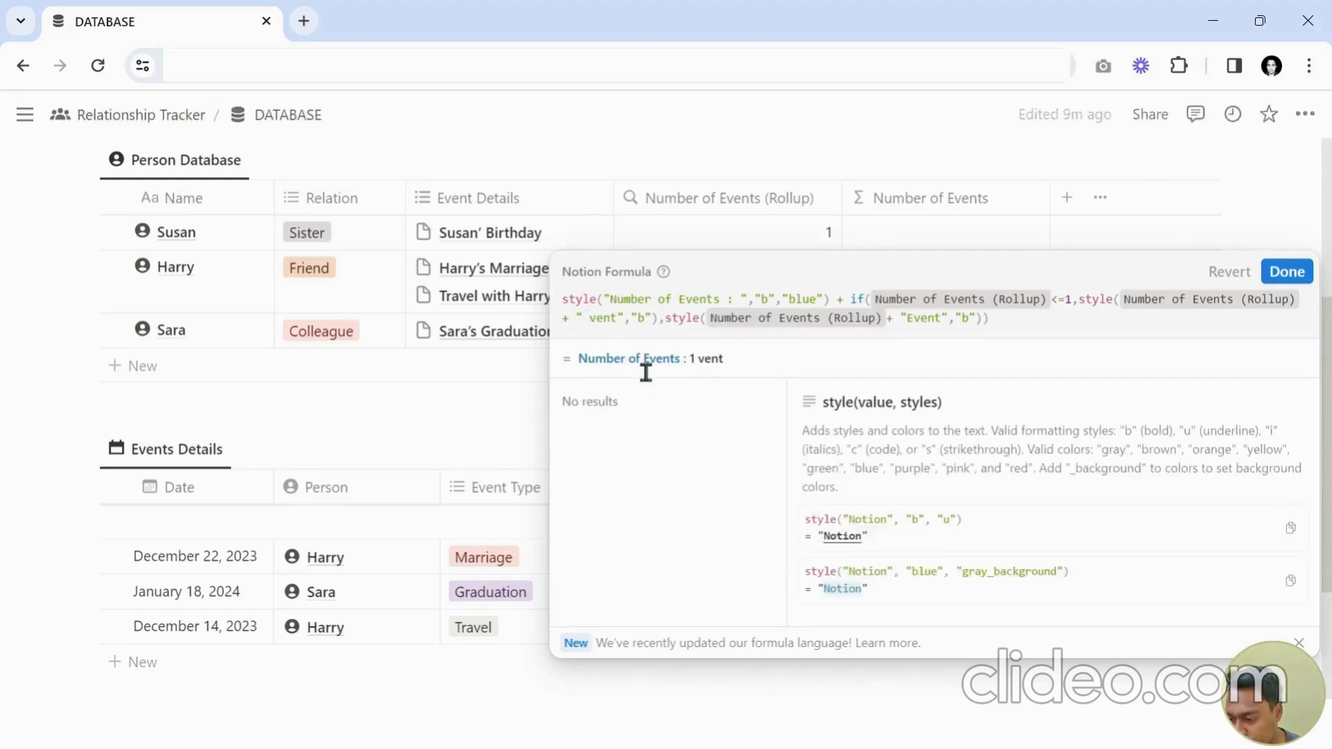
type("E")
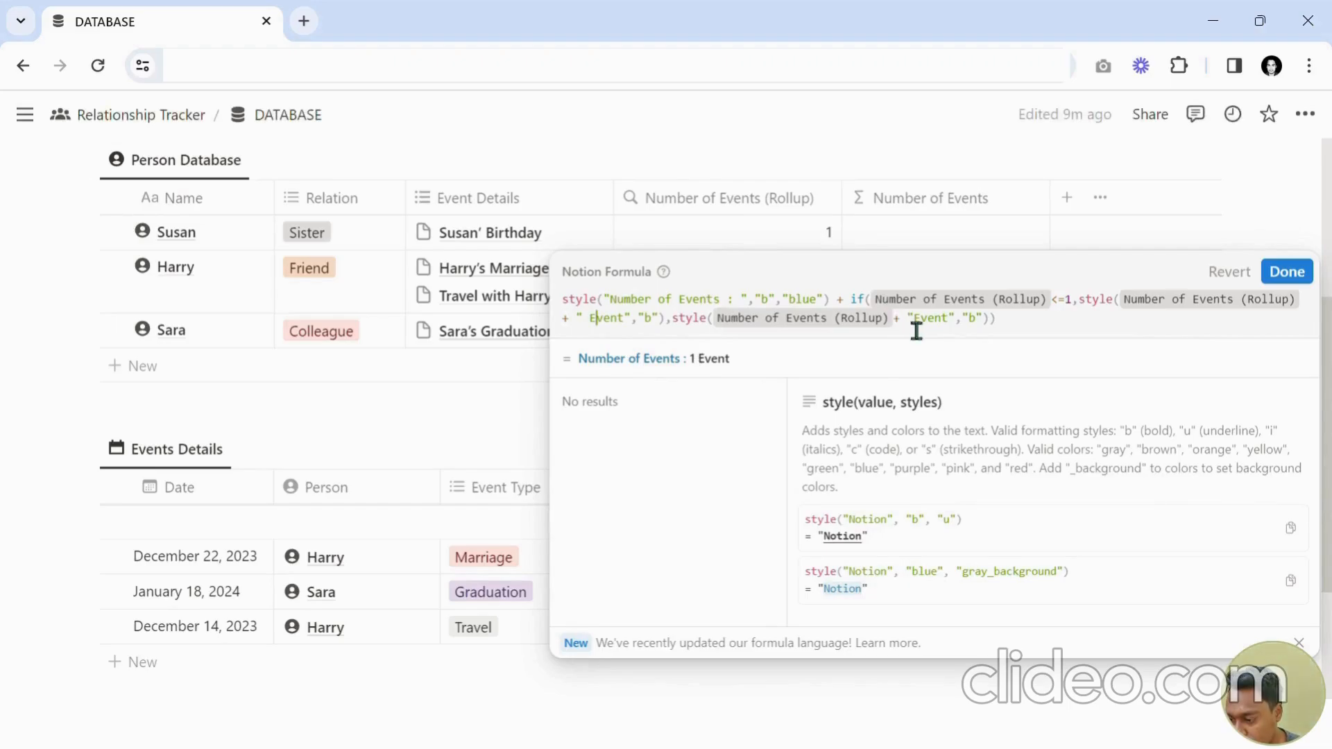
left_click(959, 325)
type("S")
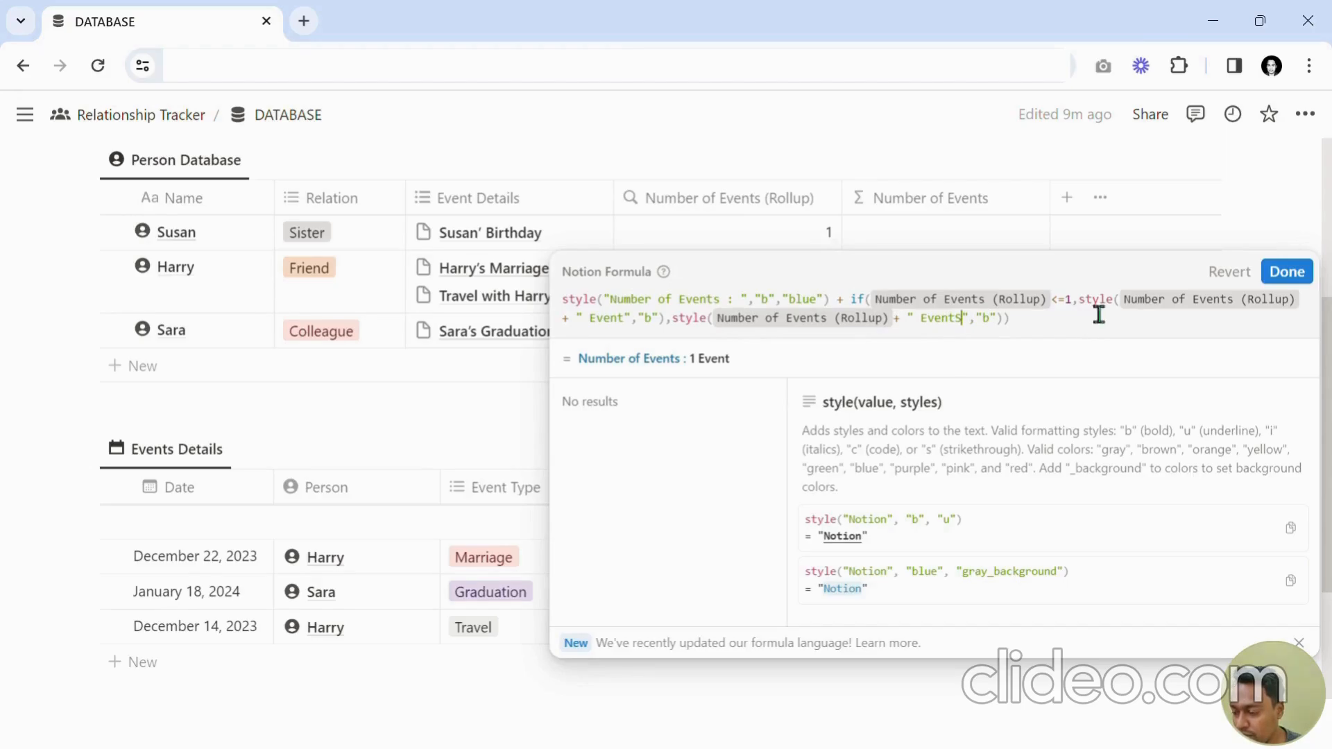
Review the completed if() formula and save it.
left_click_drag(1079, 309, 1051, 309)
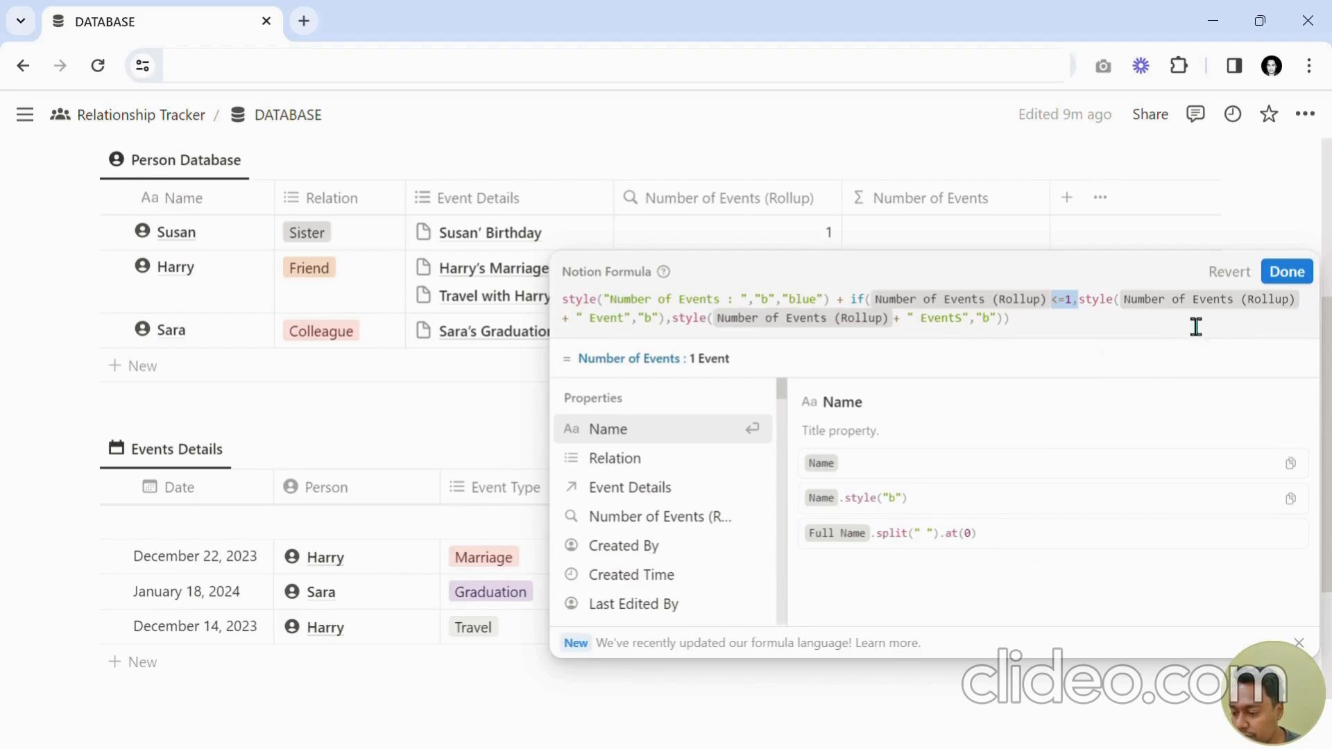
double_click(624, 340)
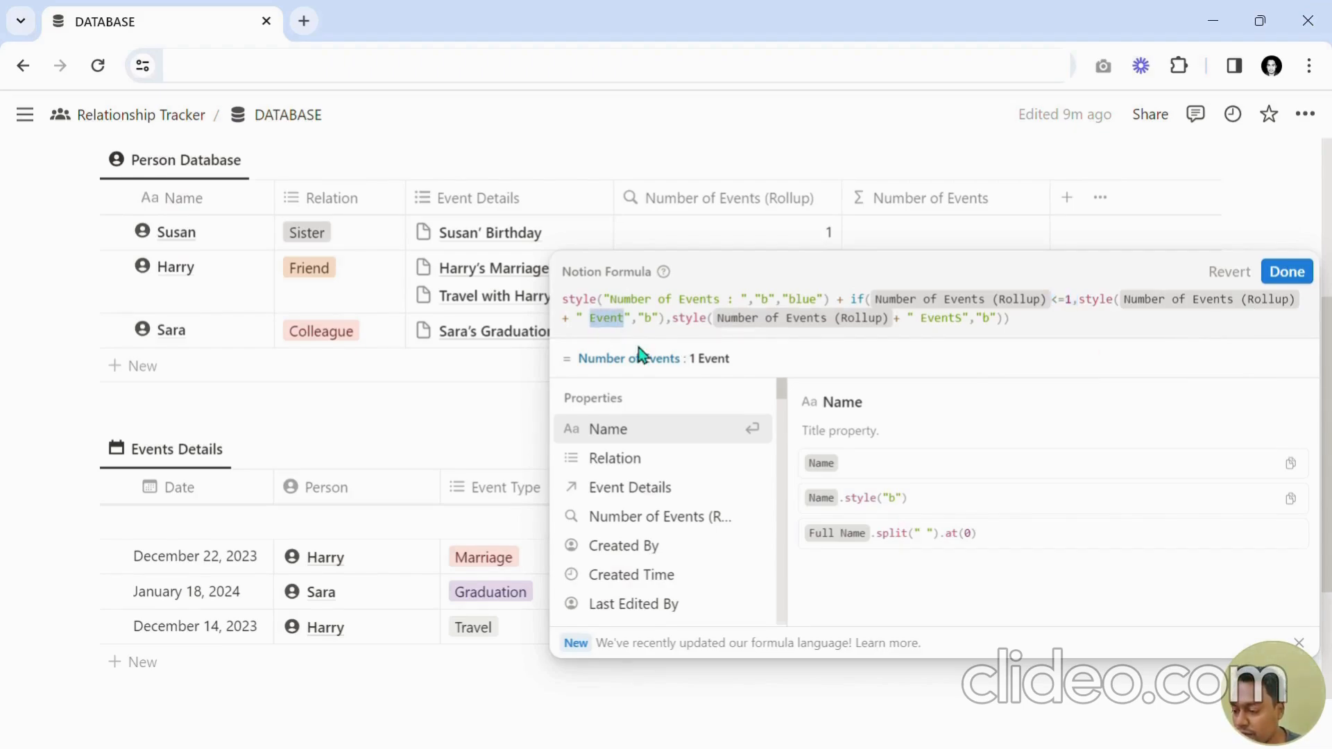
left_click_drag(963, 340, 945, 345)
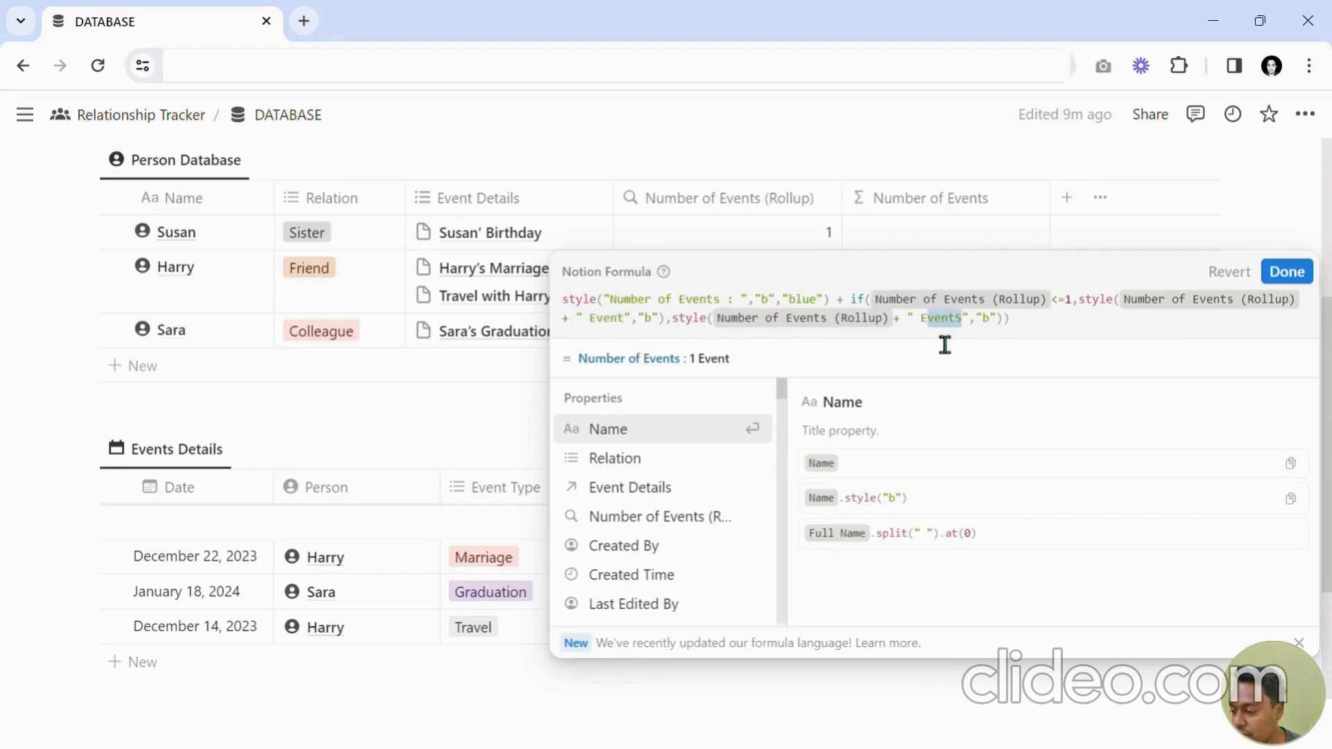
left_click(1305, 276)
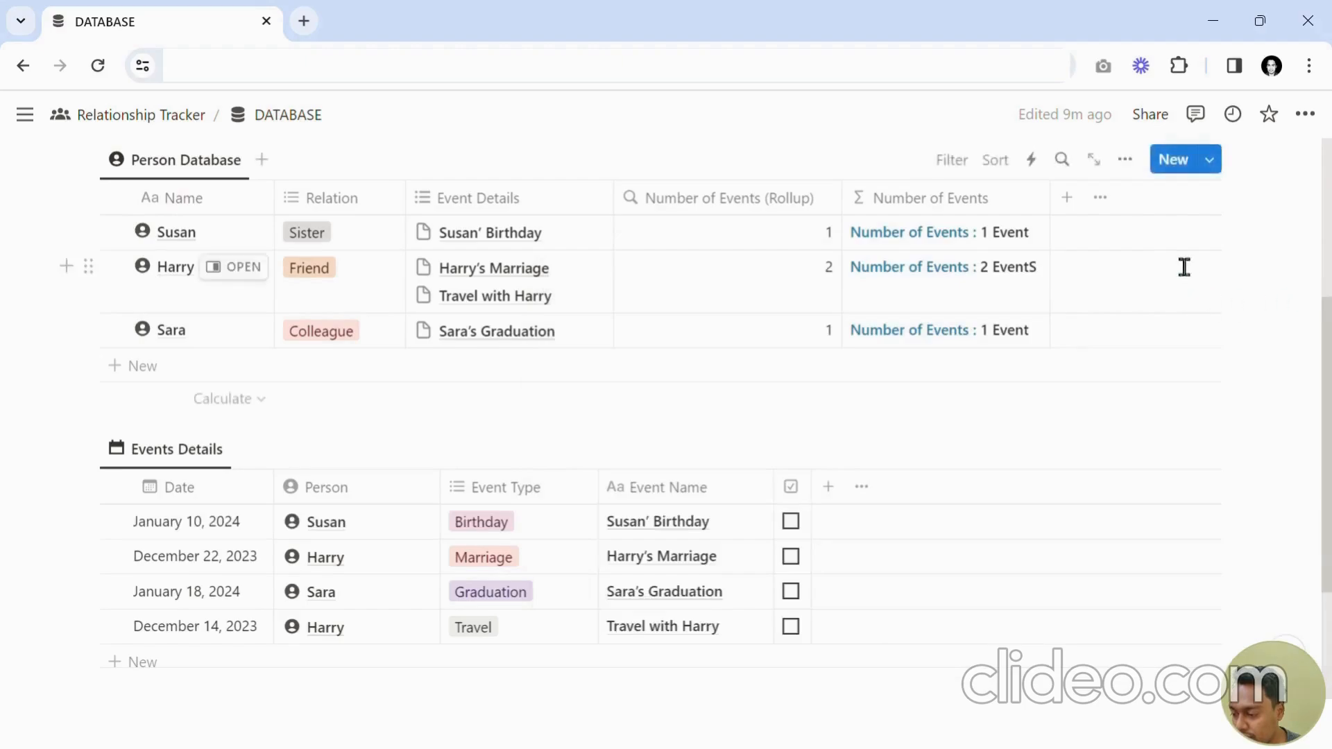
Widen the Number of Events column and correct the false-branch text in its formula to " Events".
mouse_move(1050, 202)
left_mouse_down()
mouse_move(1107, 205)
mouse_move(1075, 201)
left_mouse_up()
left_click(1020, 300)
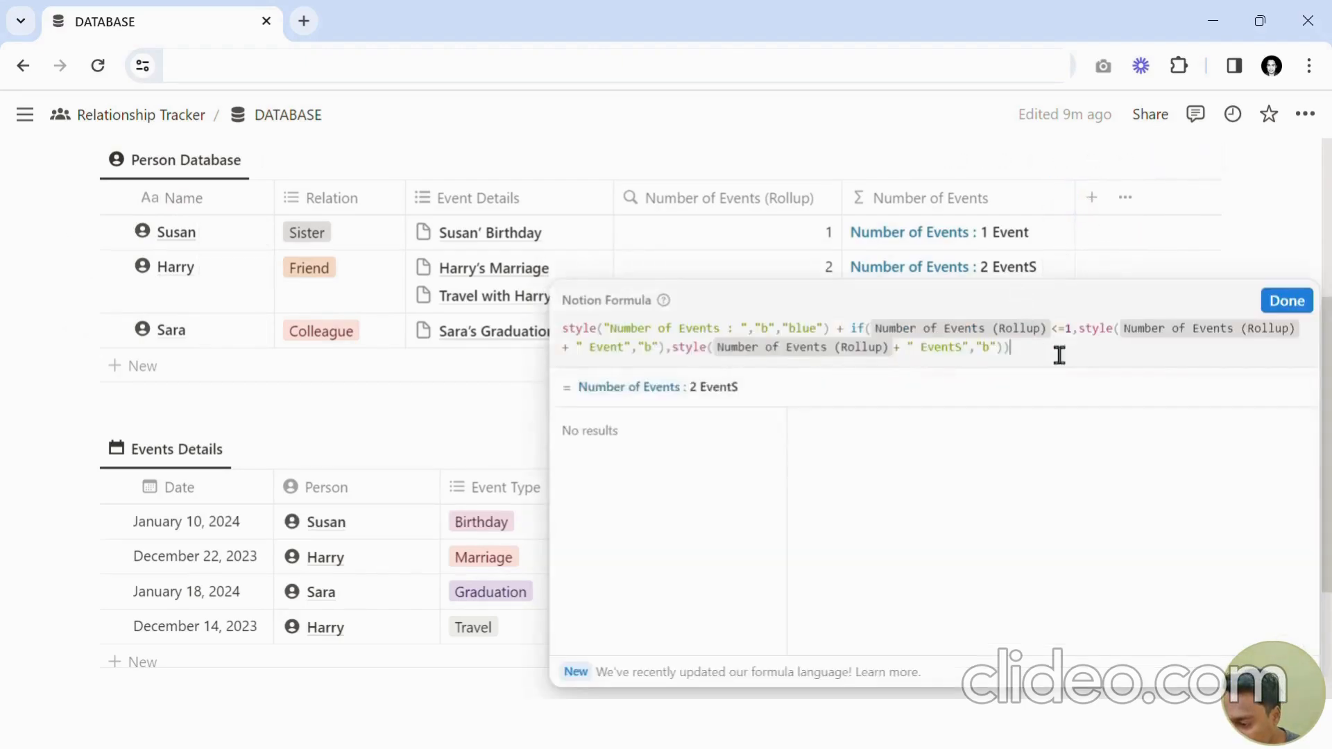
key("BackSpace")
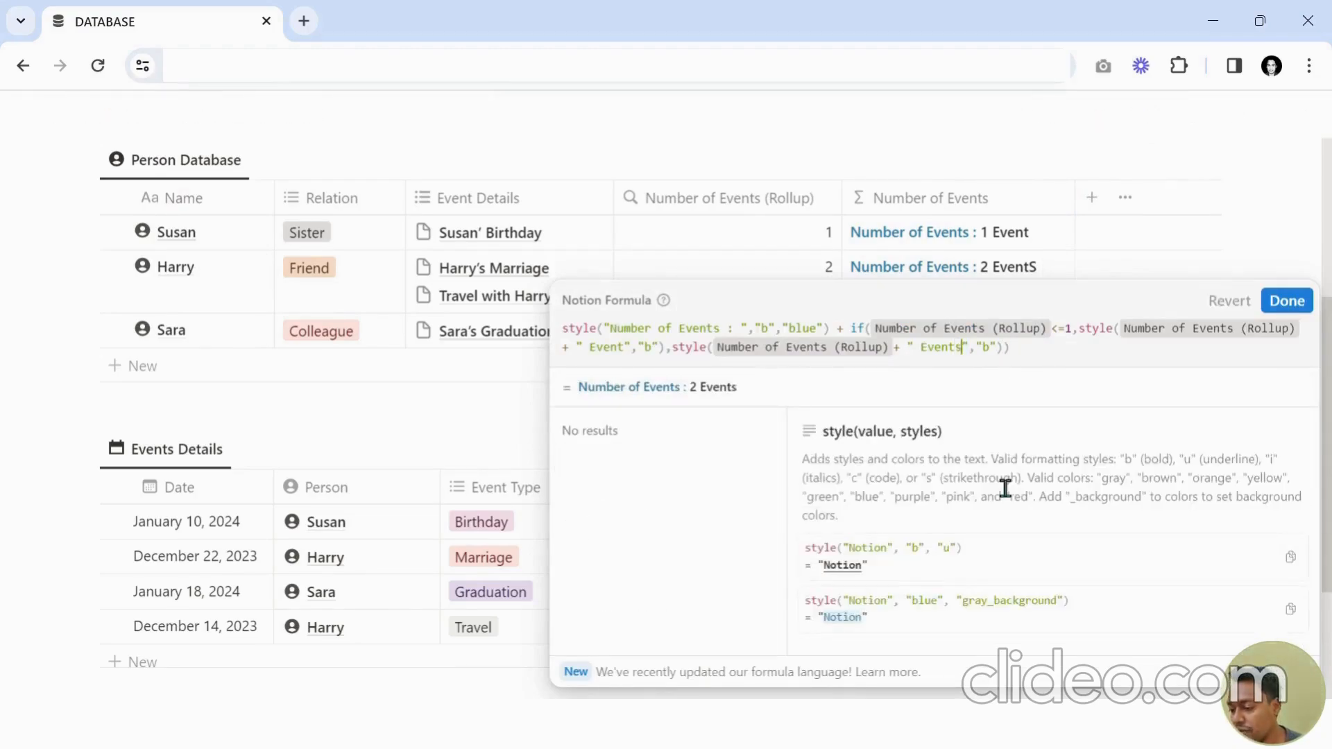
key("Escape")
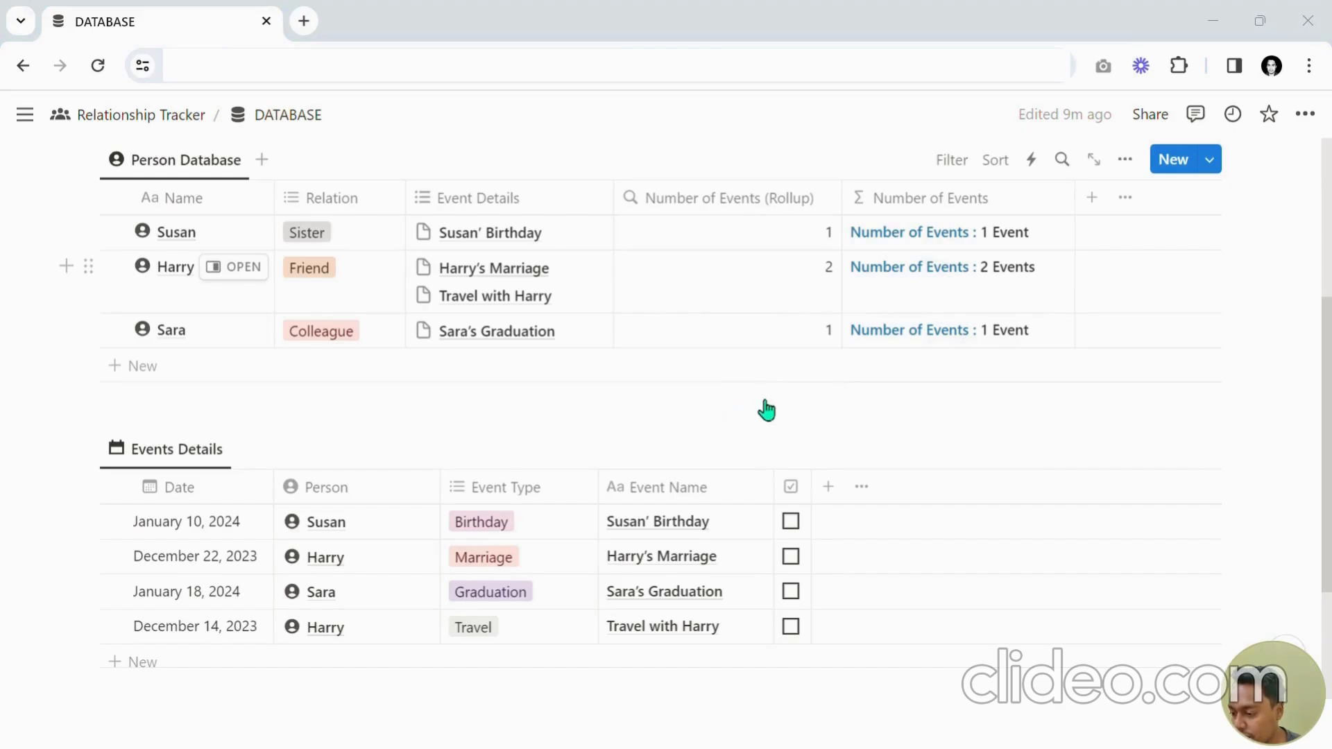
Duplicate the Number of Events (Rollup) column and rename the copy to Events Attended (Rollup).
left_click(731, 200)
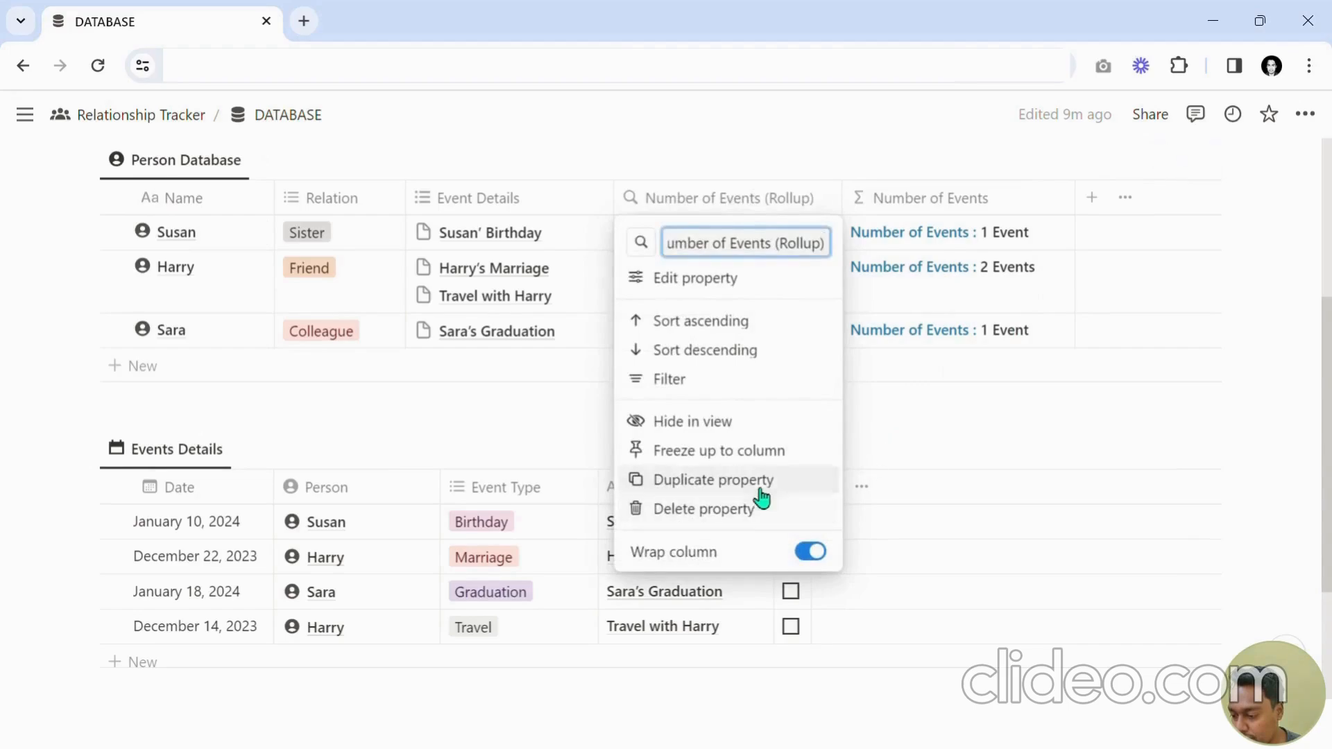
left_click(794, 477)
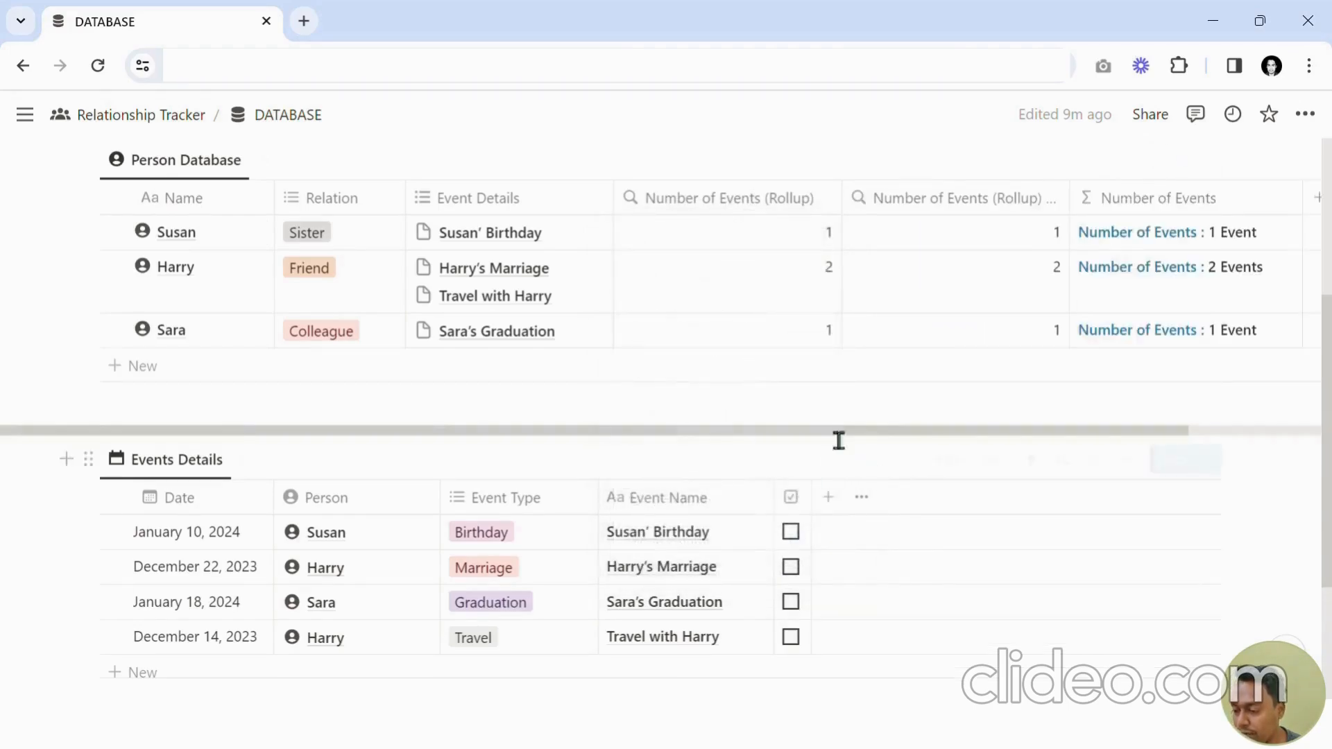
left_click(984, 217)
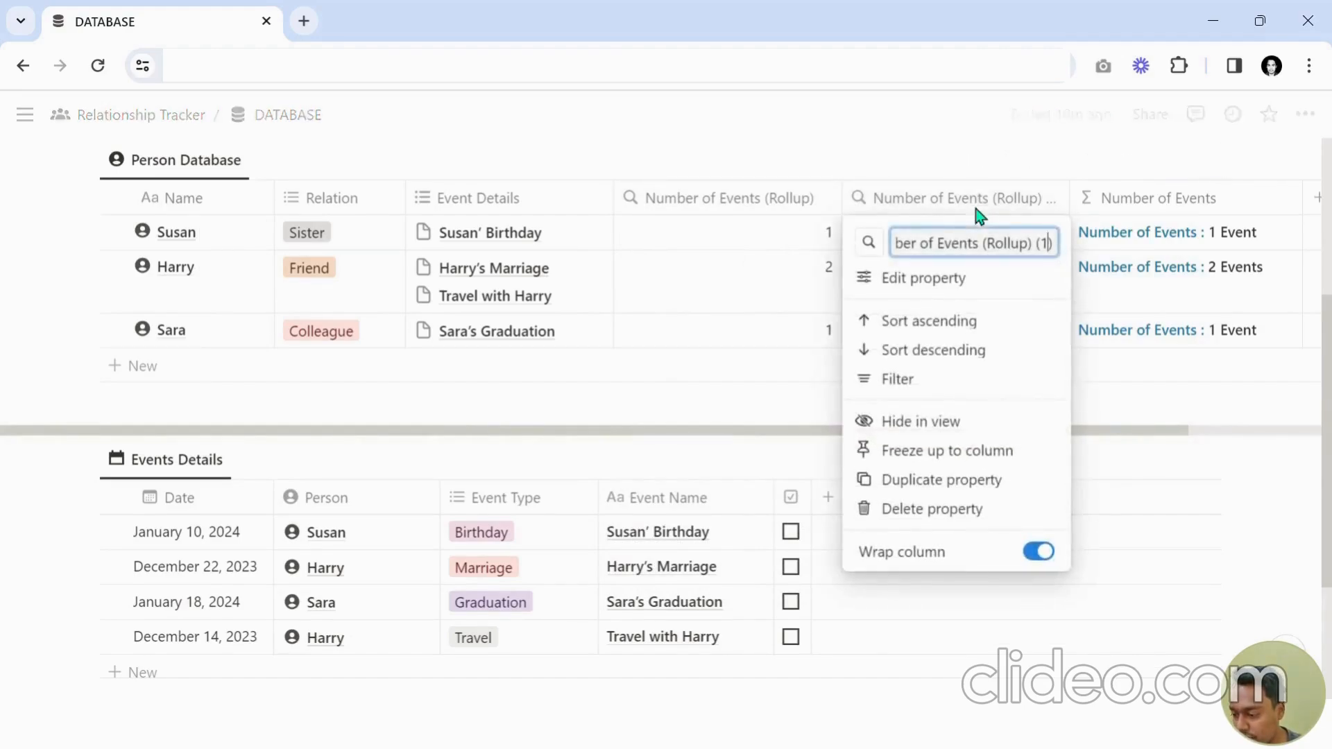
key("ctrl+shift+Left")
key("ctrl+shift+Left")
key("ctrl+shift+Left")
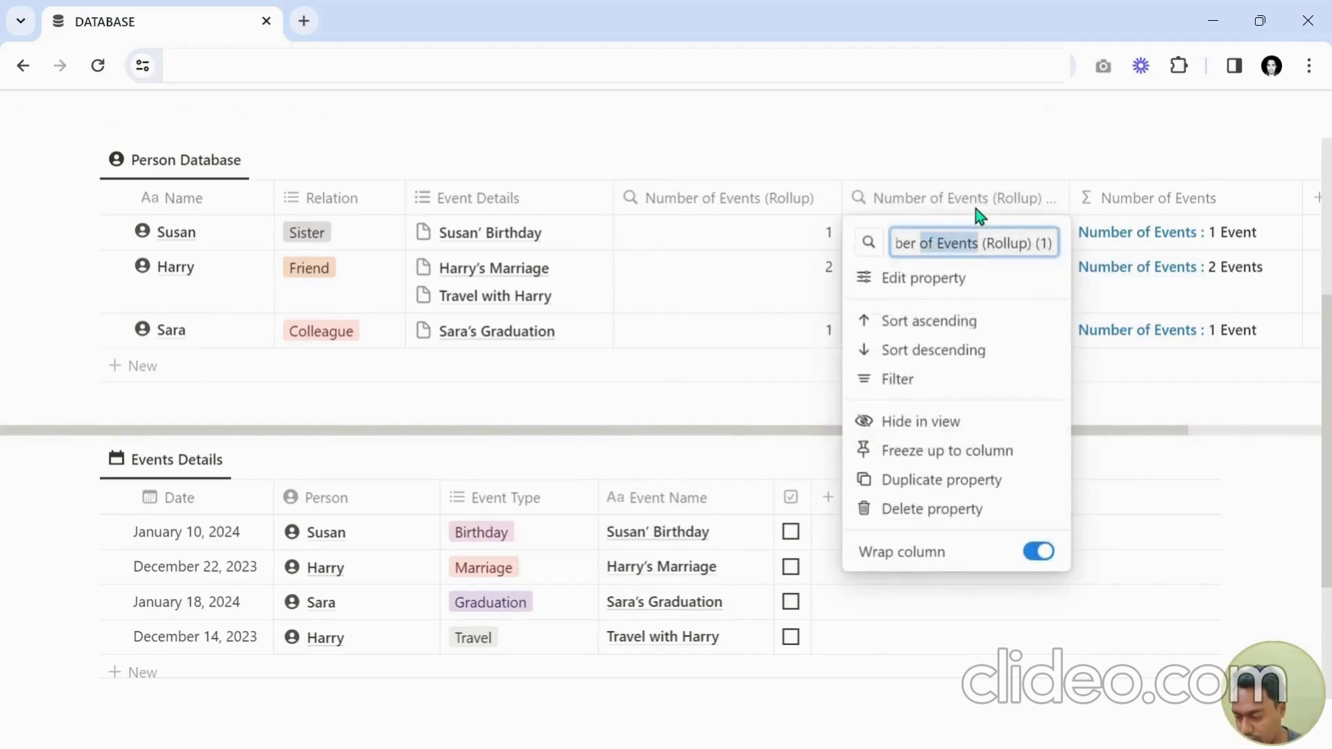
type("Events Atte")
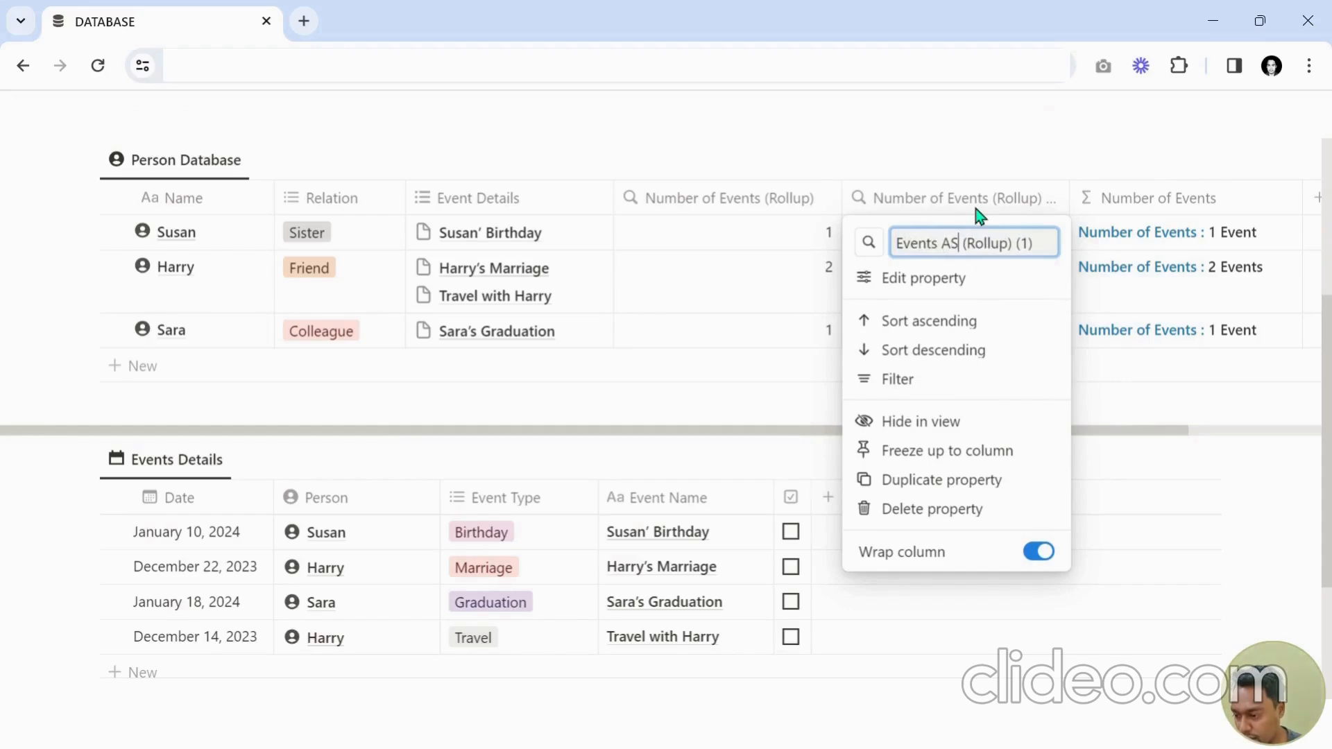
type("nded")
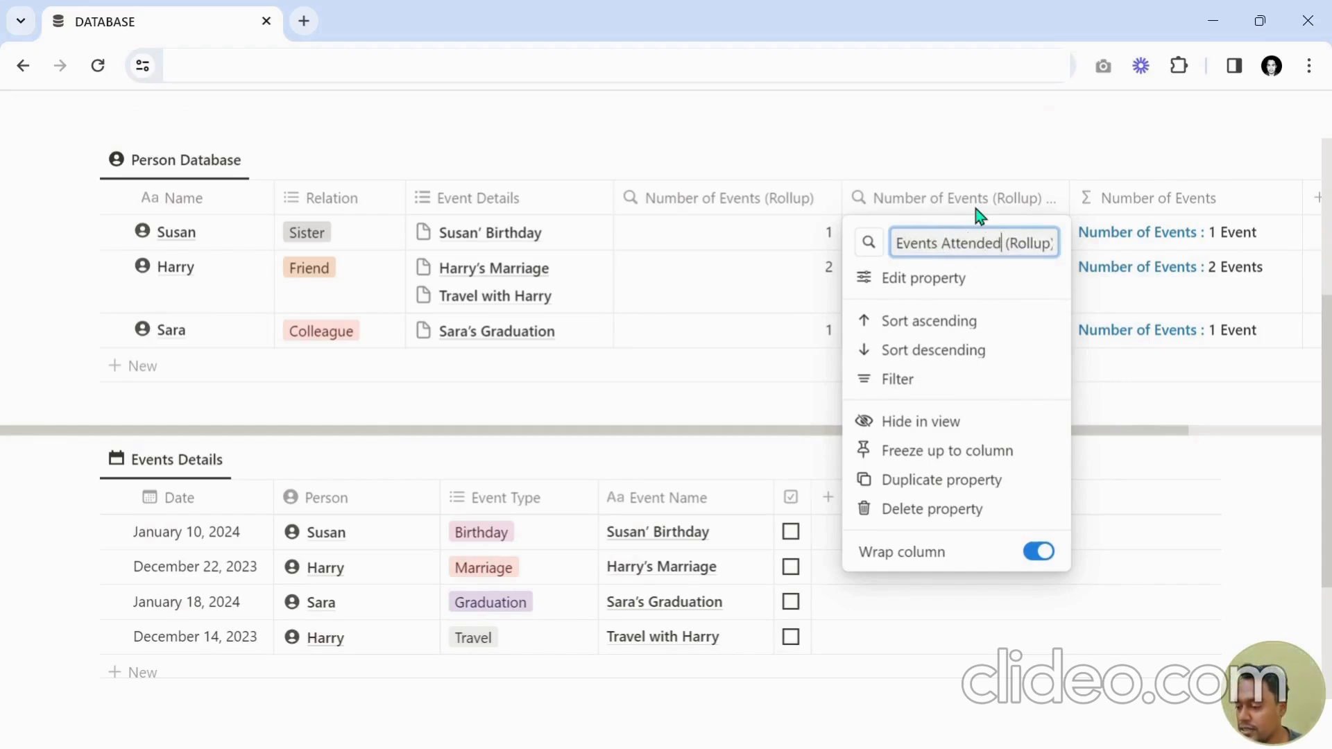
key("ctrl+Right")
key("ctrl+Right")
key("ctrl+Right")
key("ctrl+Right")
key("shift+Right")
key("shift+Right")
key("shift+Right")
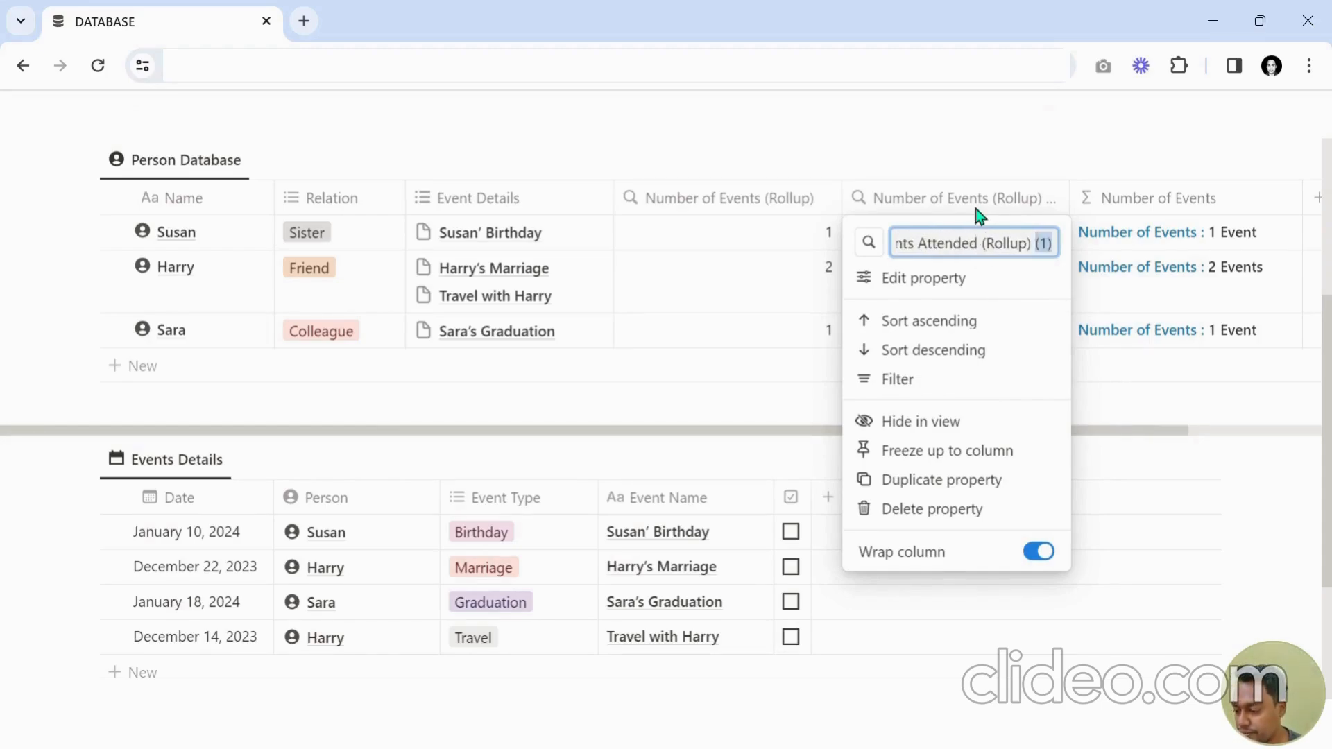
key("BackSpace")
key("Return")
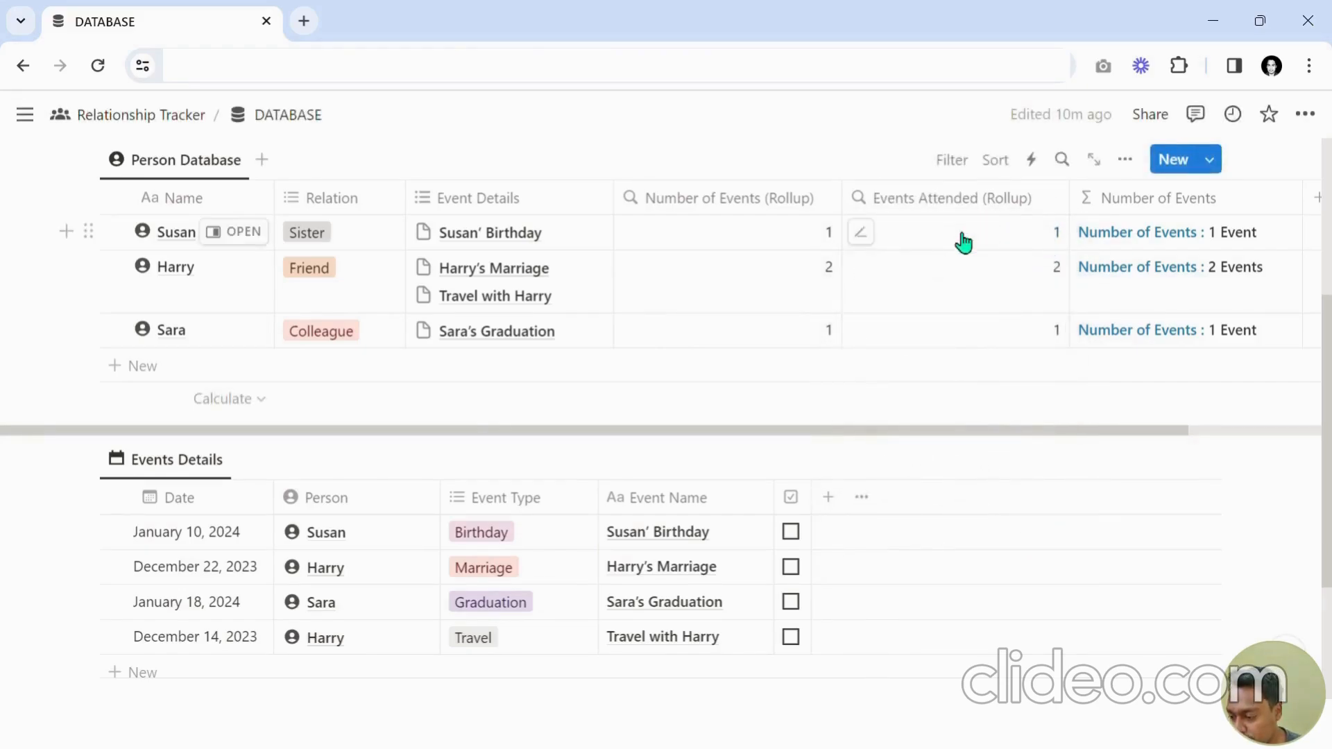
Set the Events Attended (Rollup) to use the Attendance property and calculate Checked.
left_click(961, 239)
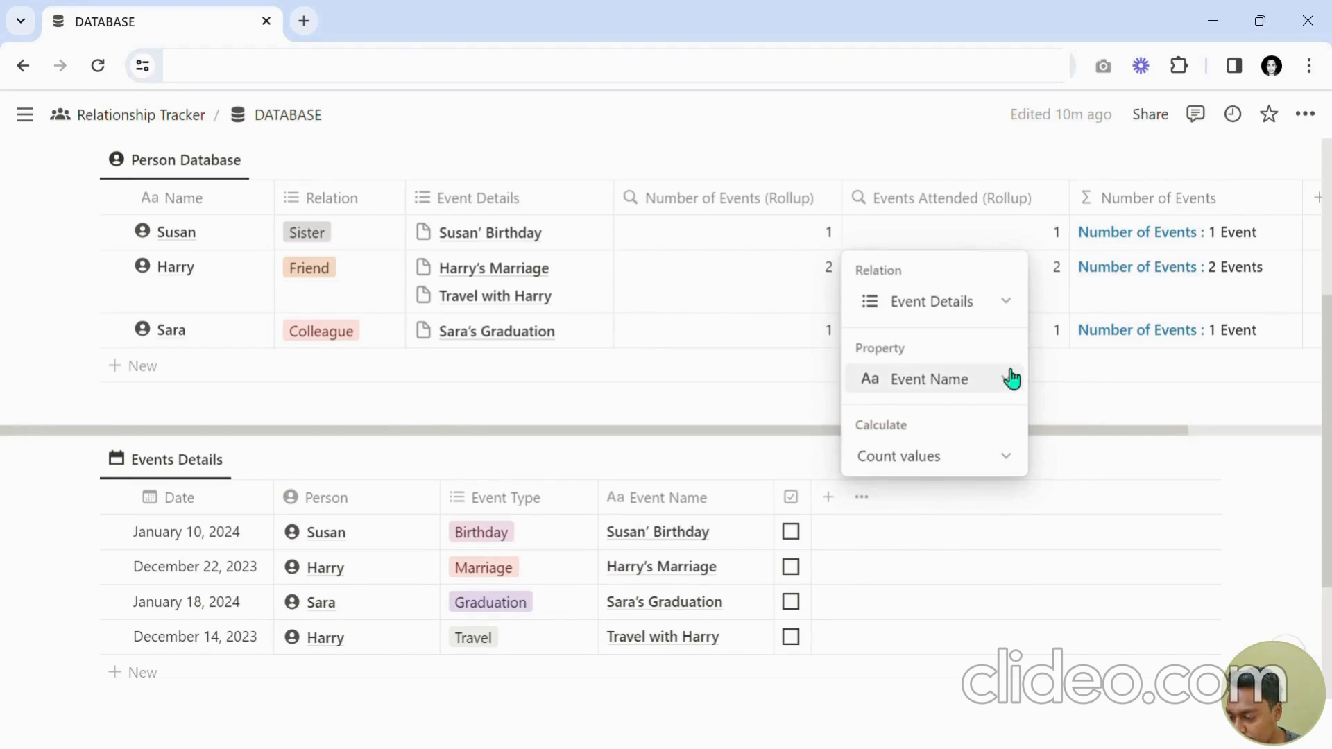
left_click(964, 380)
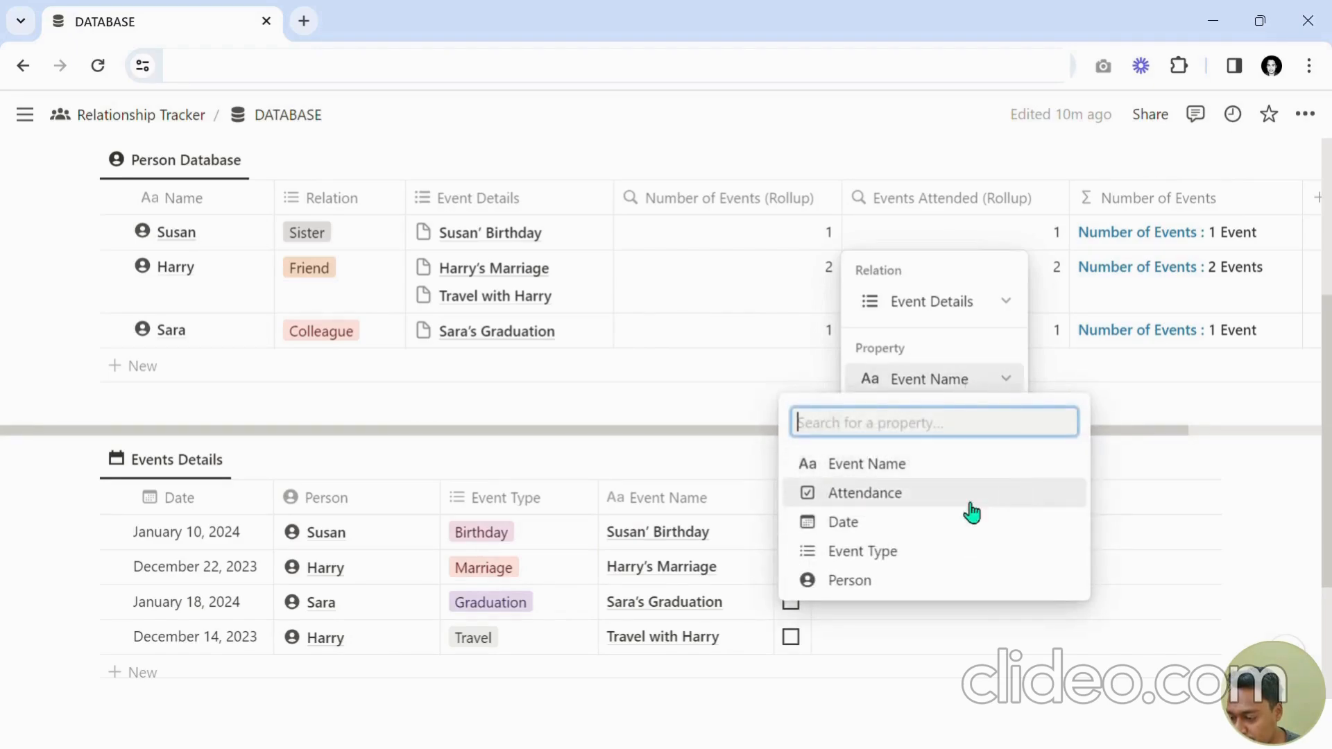
left_click(901, 510)
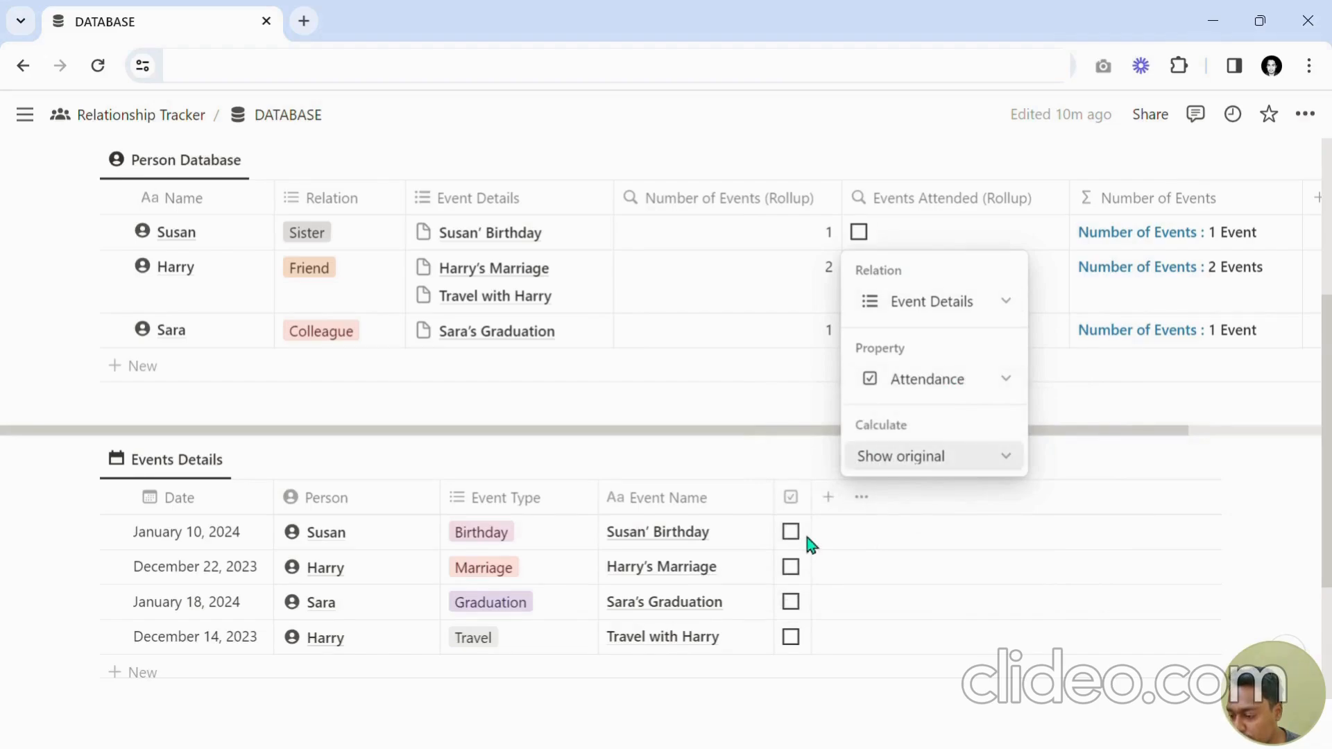
left_click(907, 464)
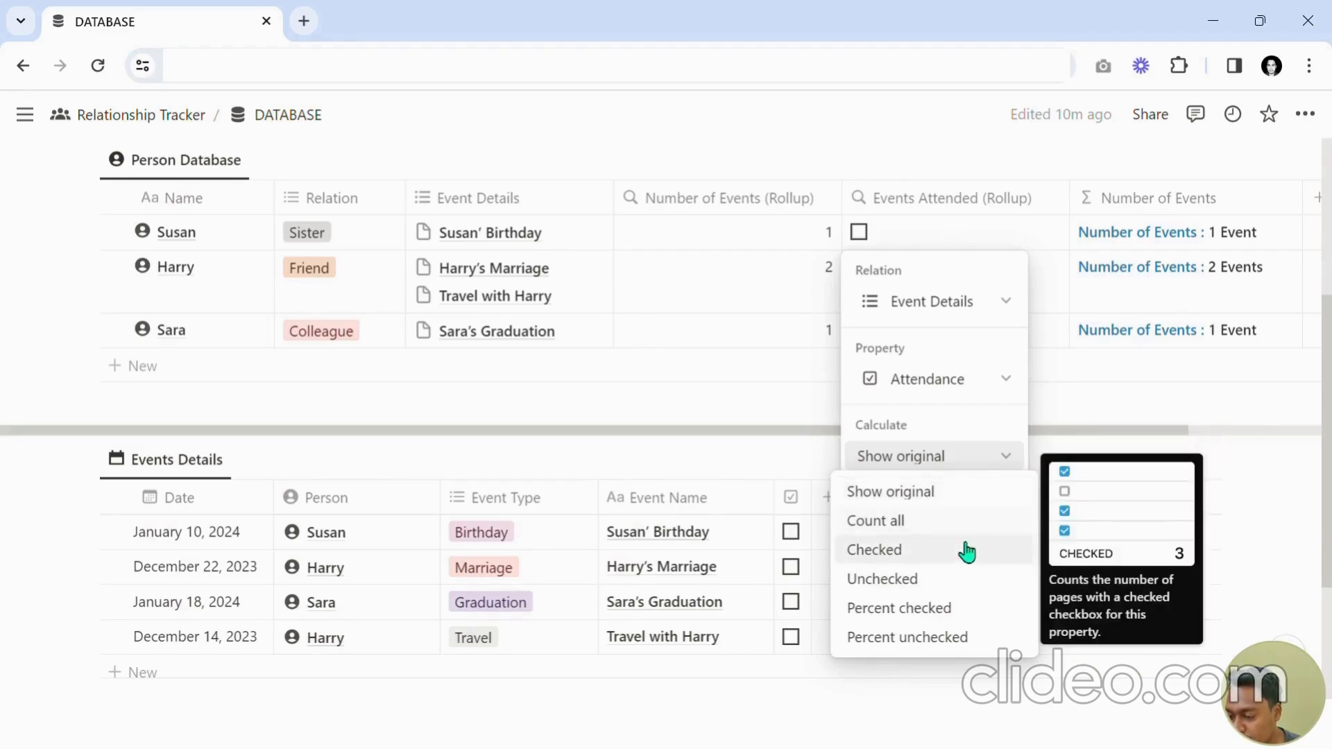
left_click(886, 551)
left_click(1071, 251)
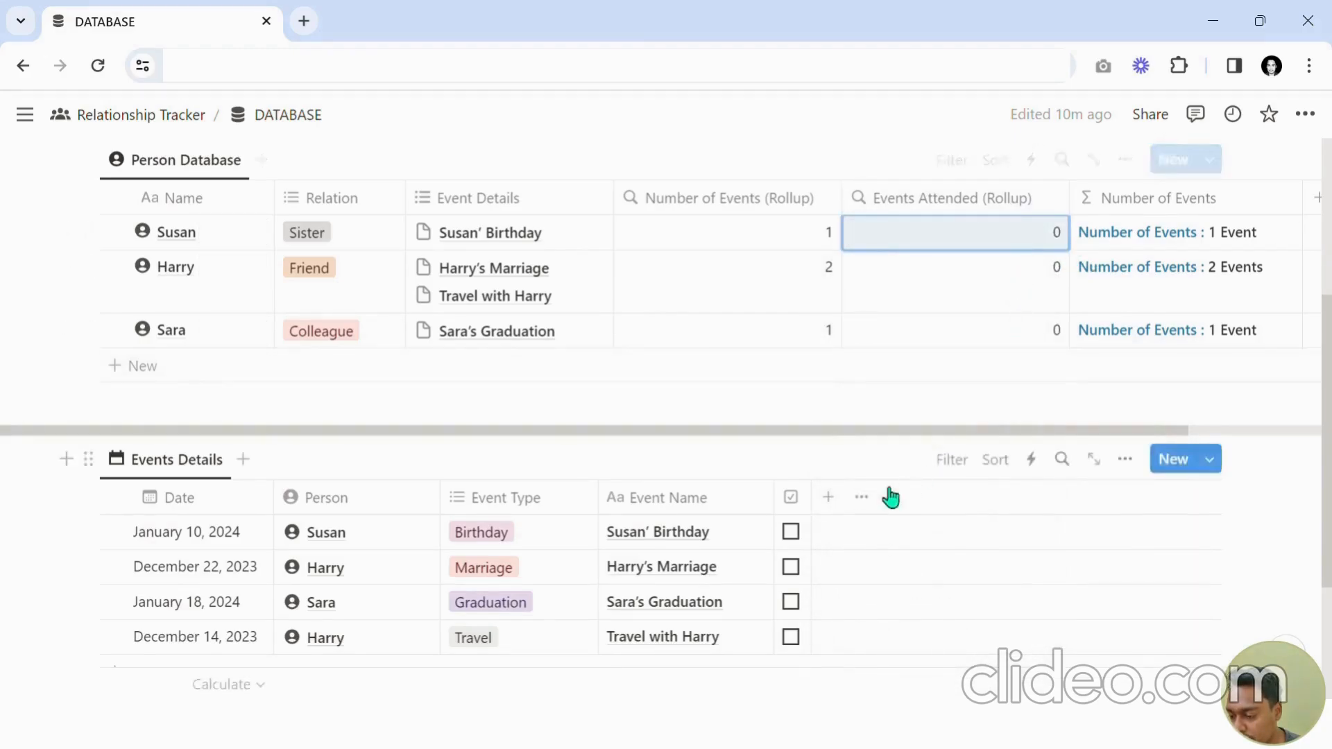
Tick the attendance checkboxes for Susan' Birthday and Harry's Marriage in Events Details.
left_click(790, 531)
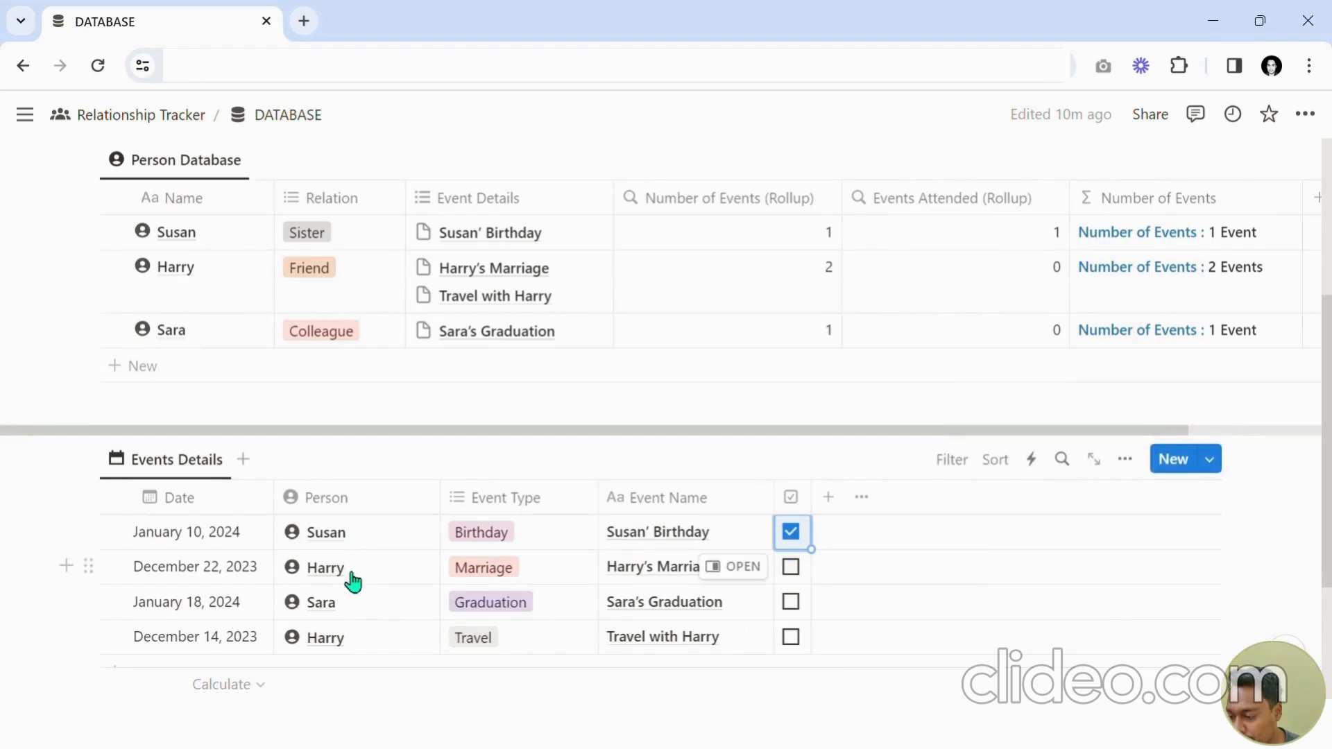
left_click(792, 567)
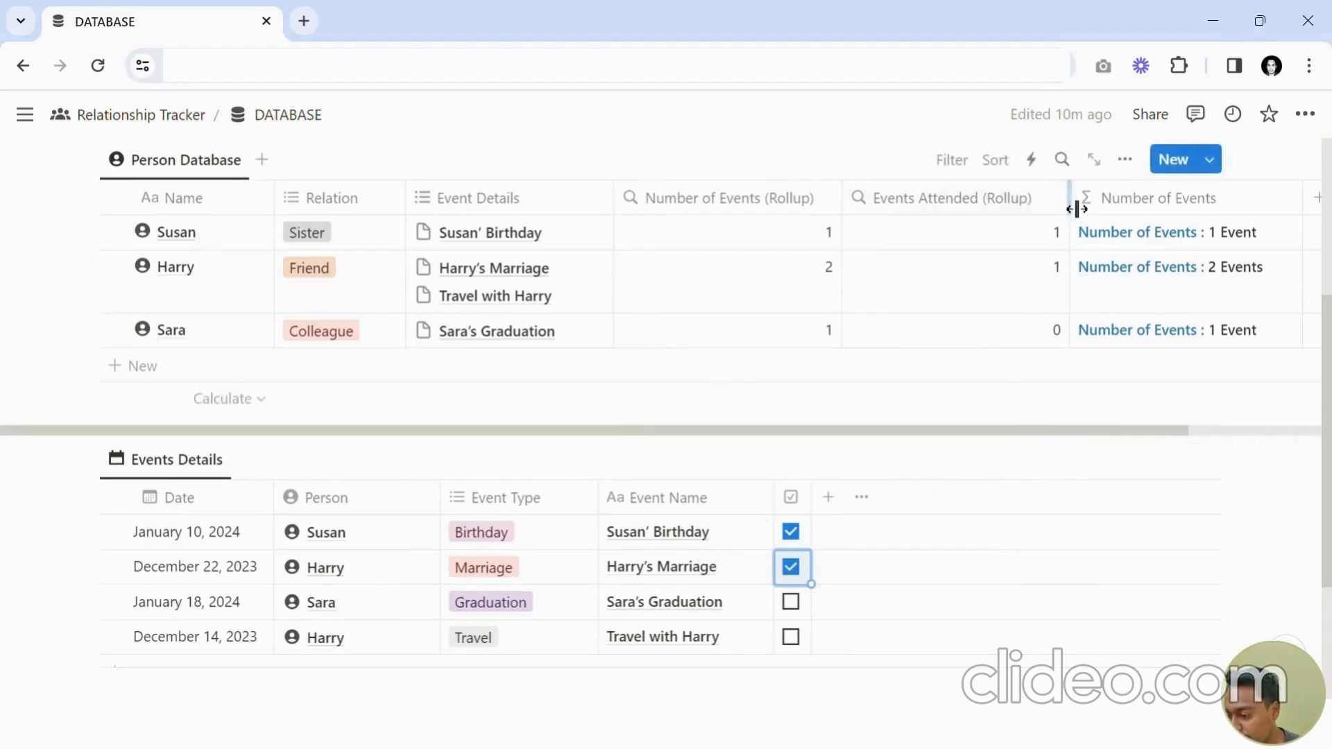
left_click_drag(1071, 208, 1067, 208)
Duplicate the Number of Events formula column and rename the copy to Events Attended.
scroll(1144, 444, "right", 4)
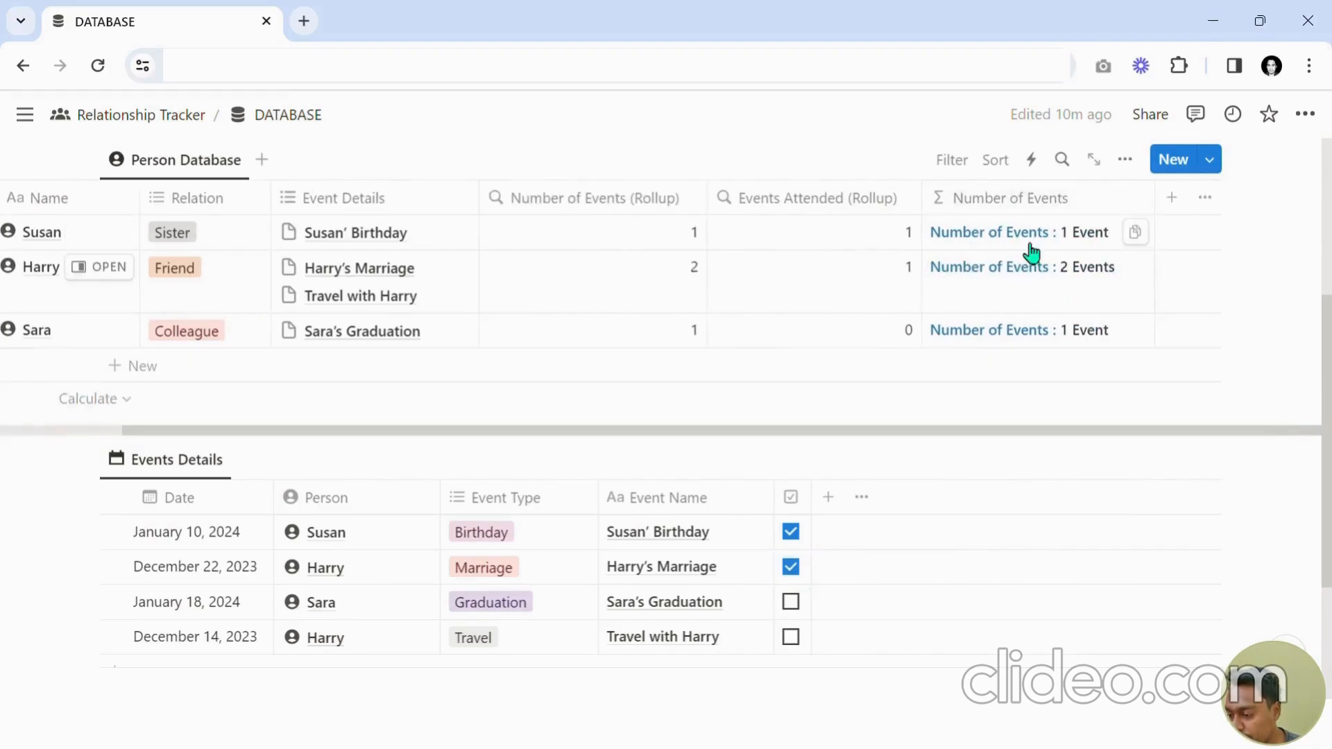
left_click(1043, 203)
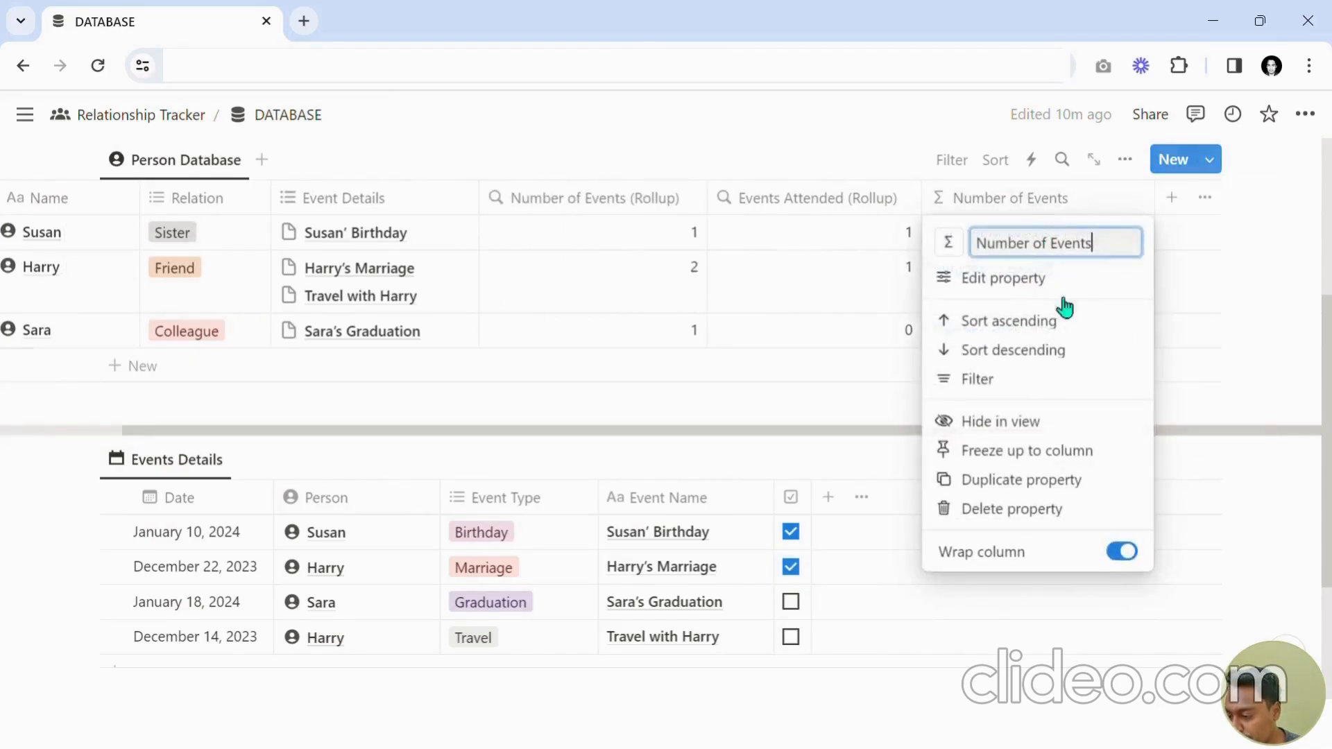
left_click(1005, 479)
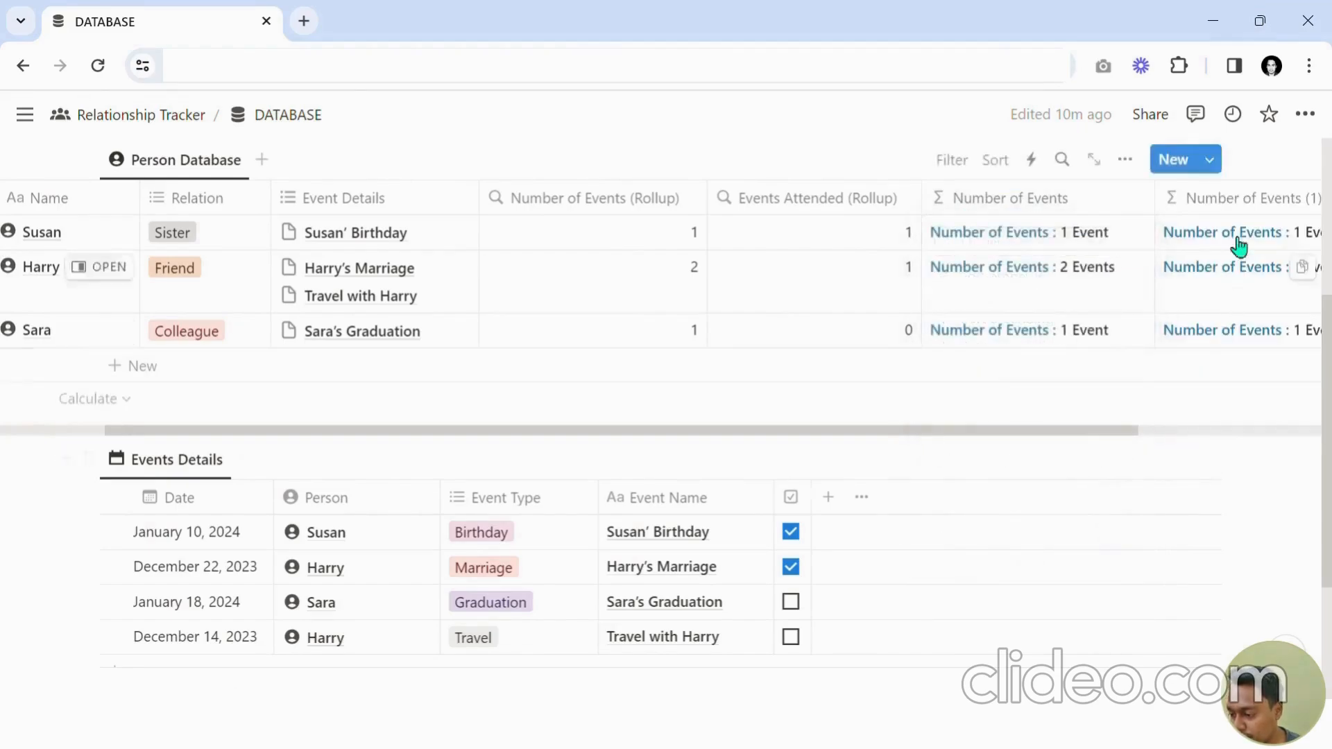
left_click(1221, 202)
key("ctrl+a")
type("Event")
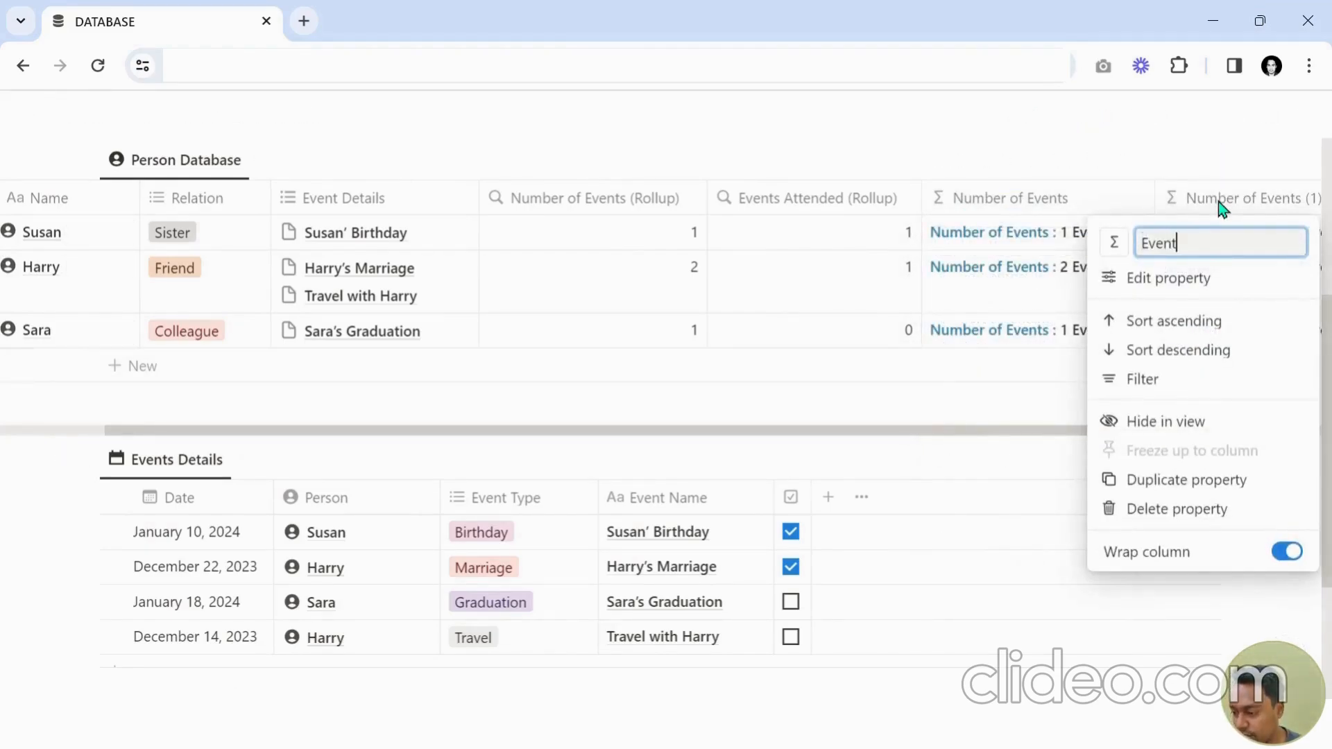
type("s Atte")
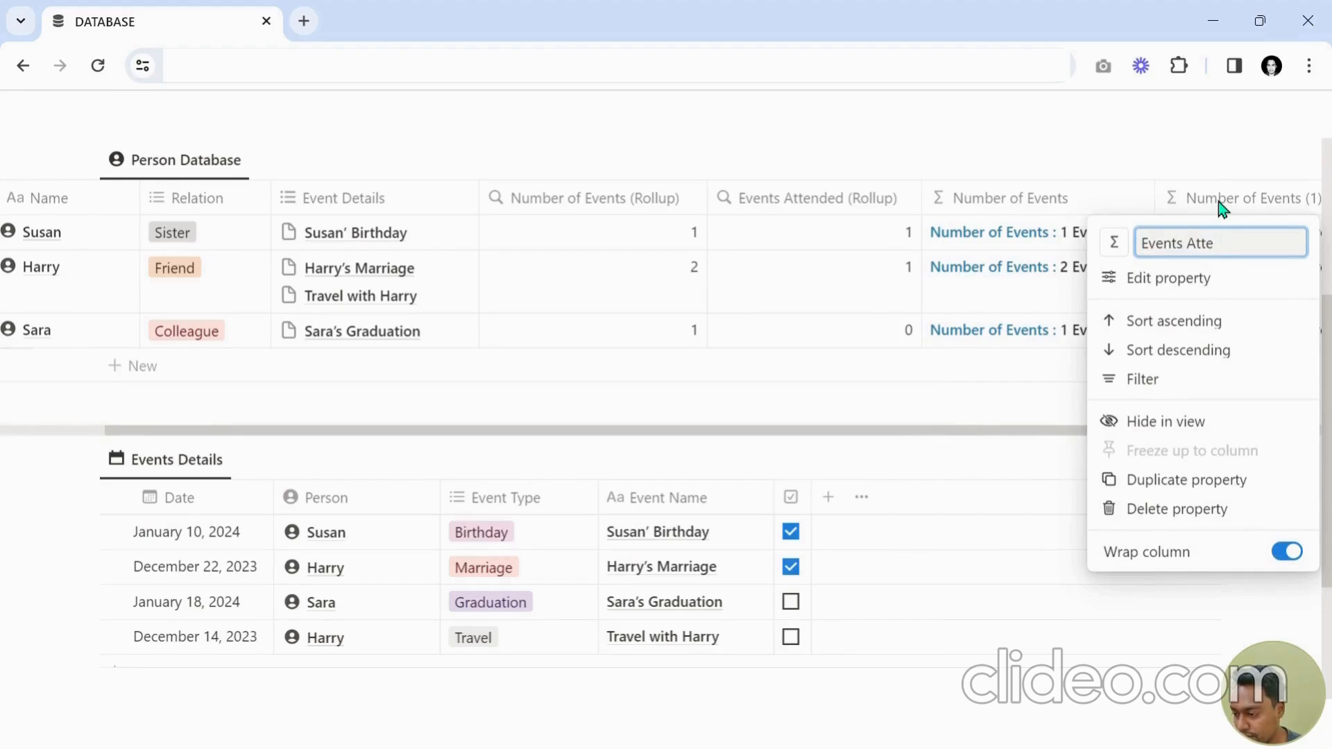
type("nded")
key("Return")
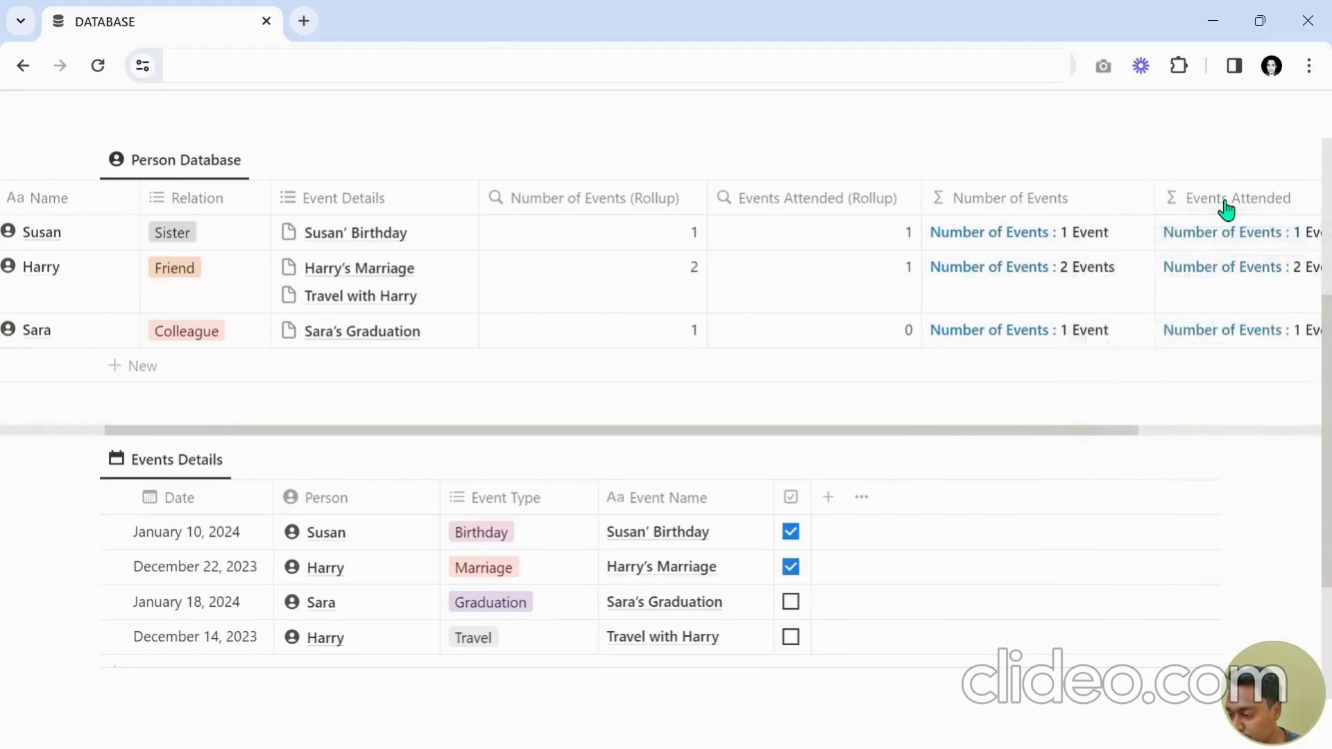
Open the Events Attended formula and change its label text to "Events Attended: ".
left_click_drag(1124, 431, 1265, 420)
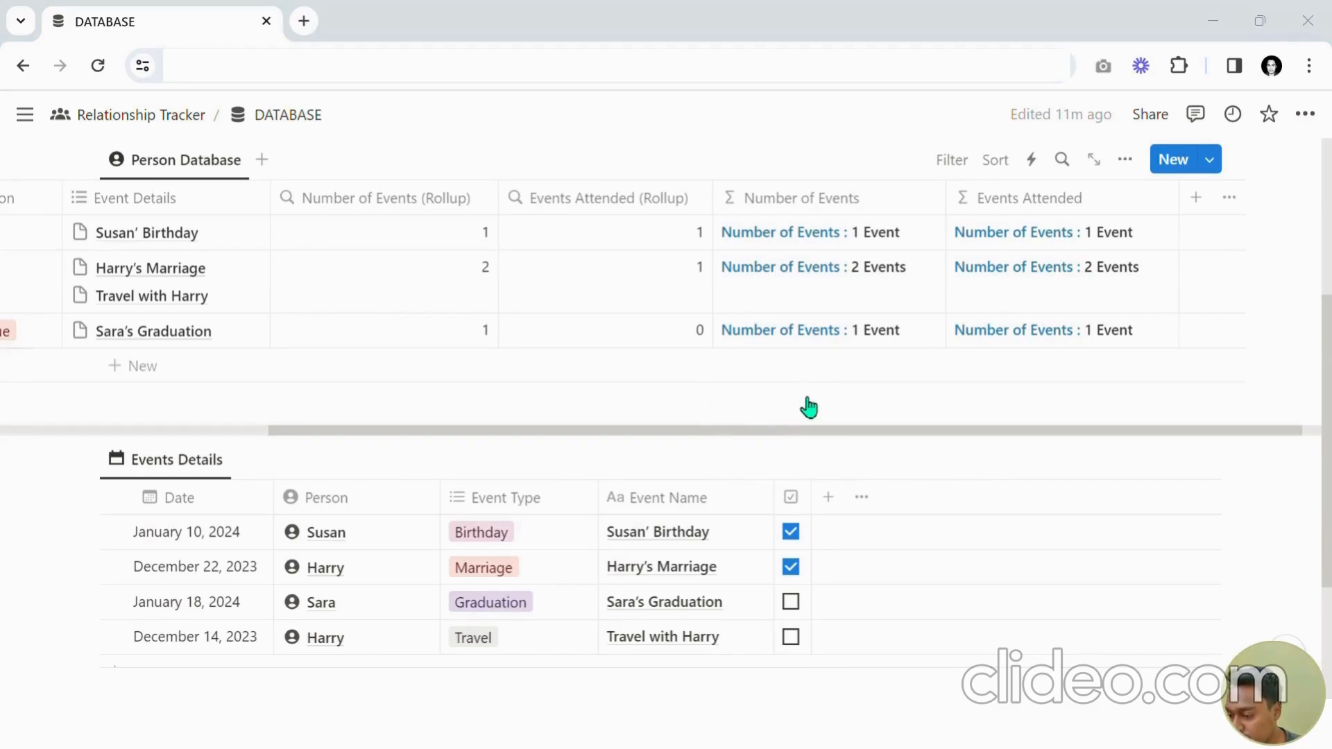
left_click(717, 417)
left_click(1117, 240)
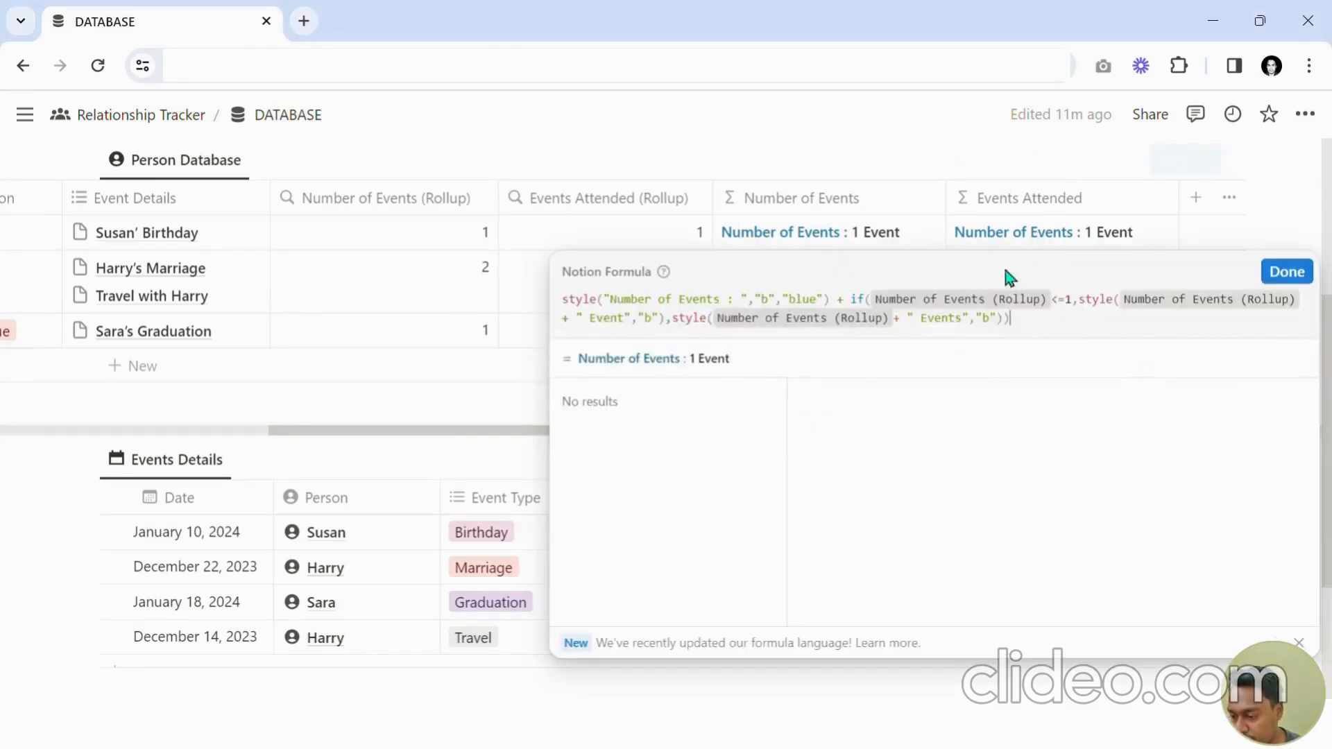
left_click(722, 299)
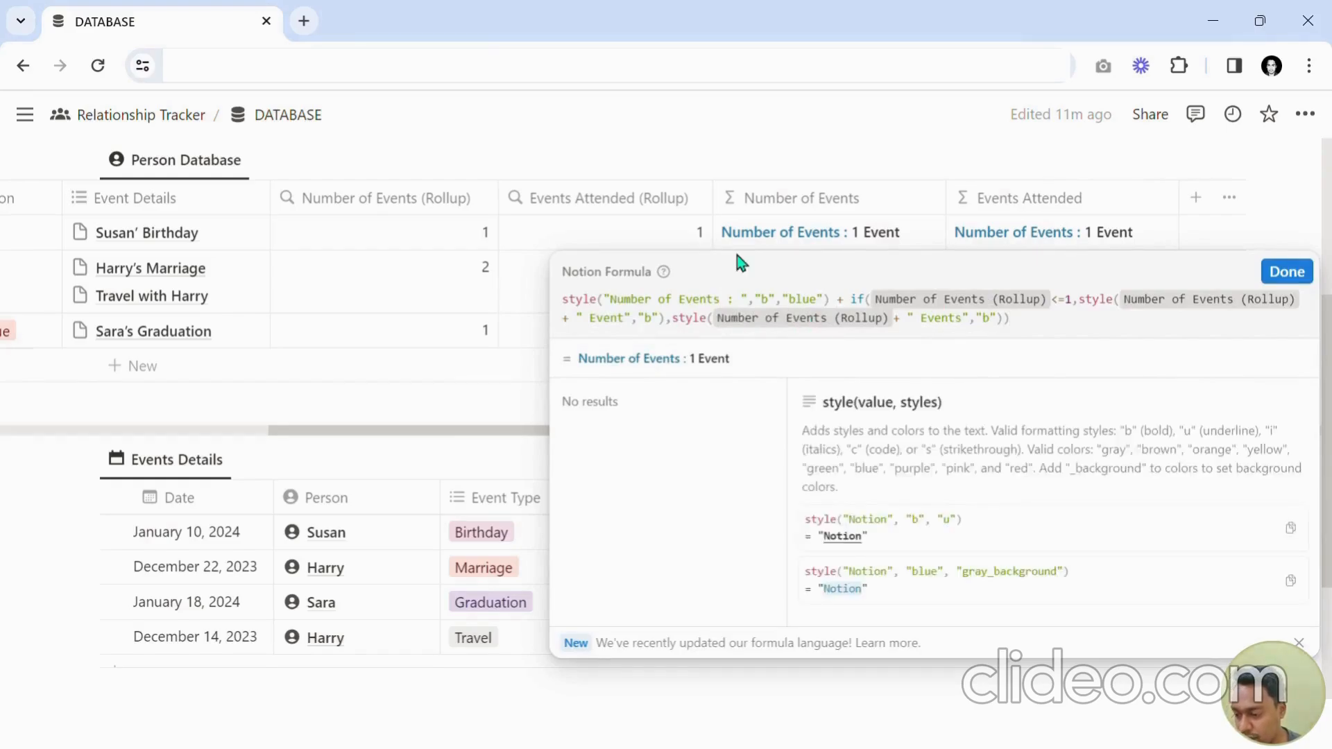
key("ctrl+Left")
key("ctrl+shift+Left")
key("ctrl+shift+Left")
key("BackSpace")
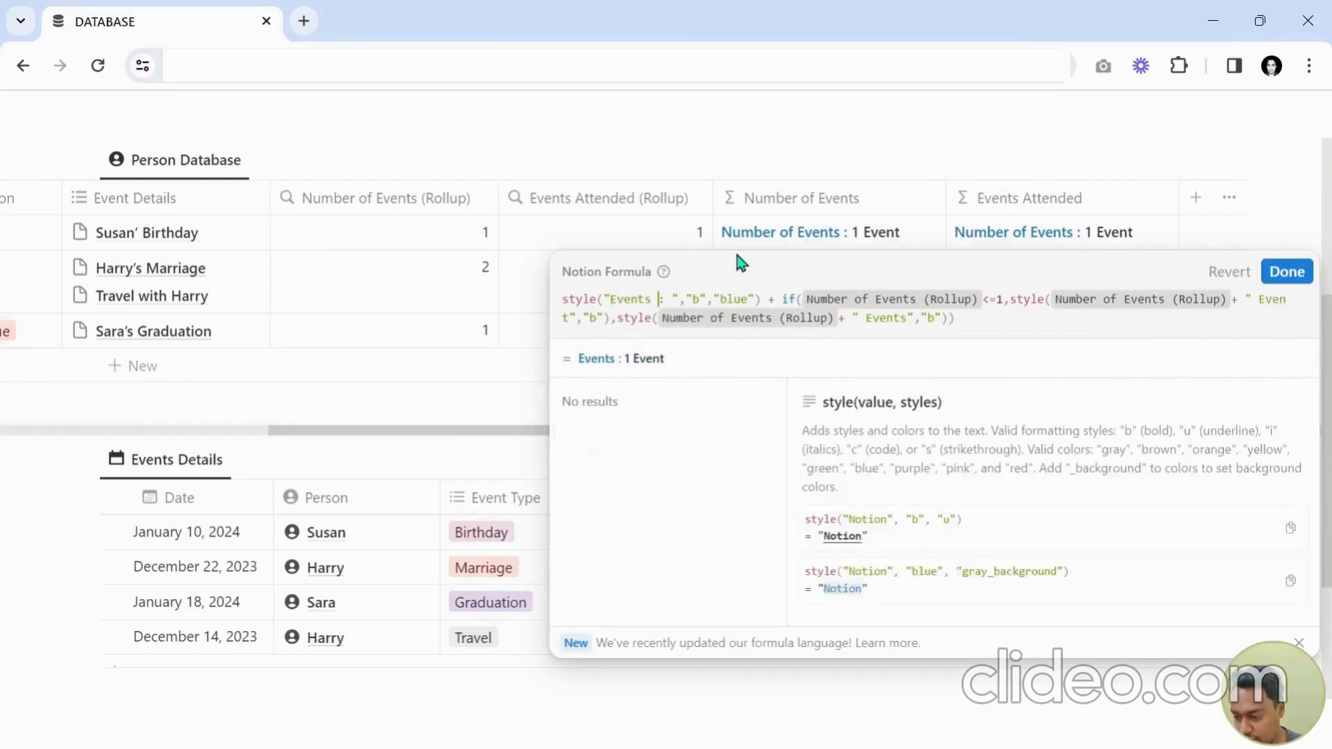
key("ctrl+Right")
type("Attended")
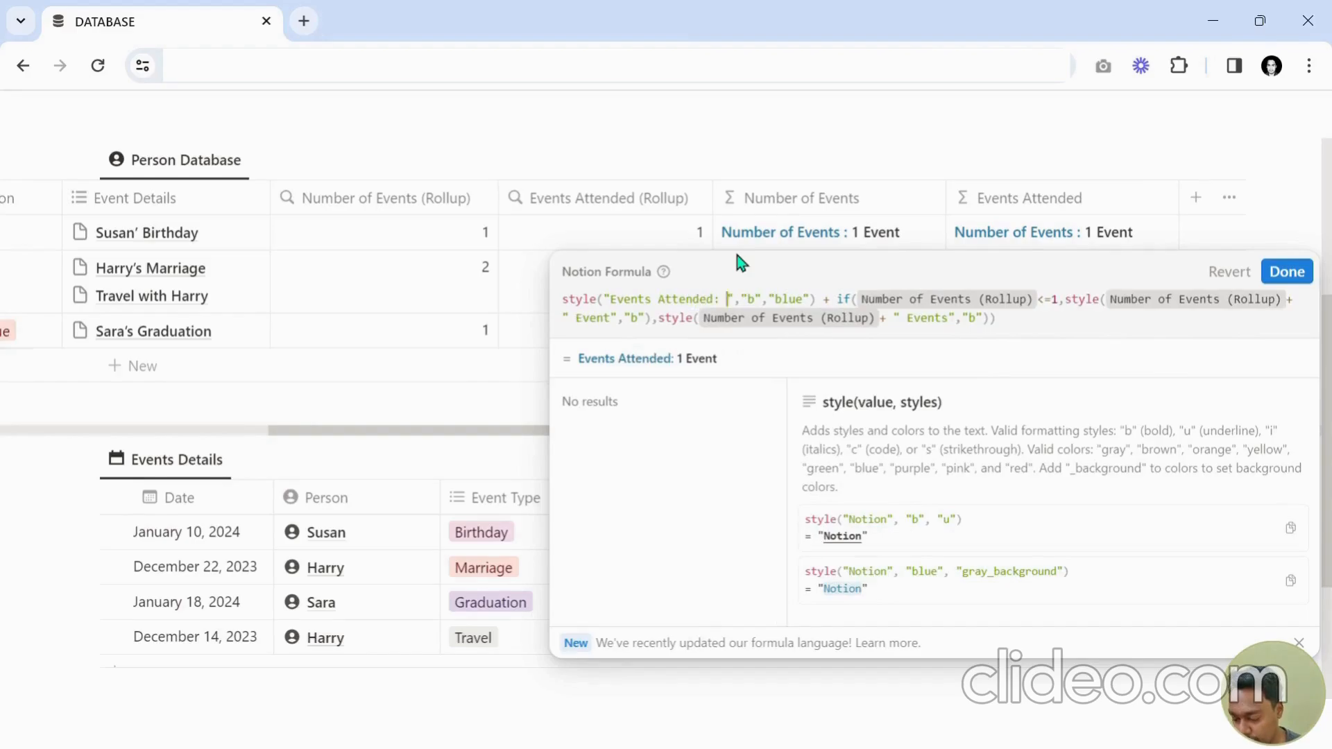
Change the label's style colour in the formula to "green".
key("ctrl+Right")
key("ctrl+Right")
key("ctrl+Right")
key("ctrl+shift+Right")
type("gree")
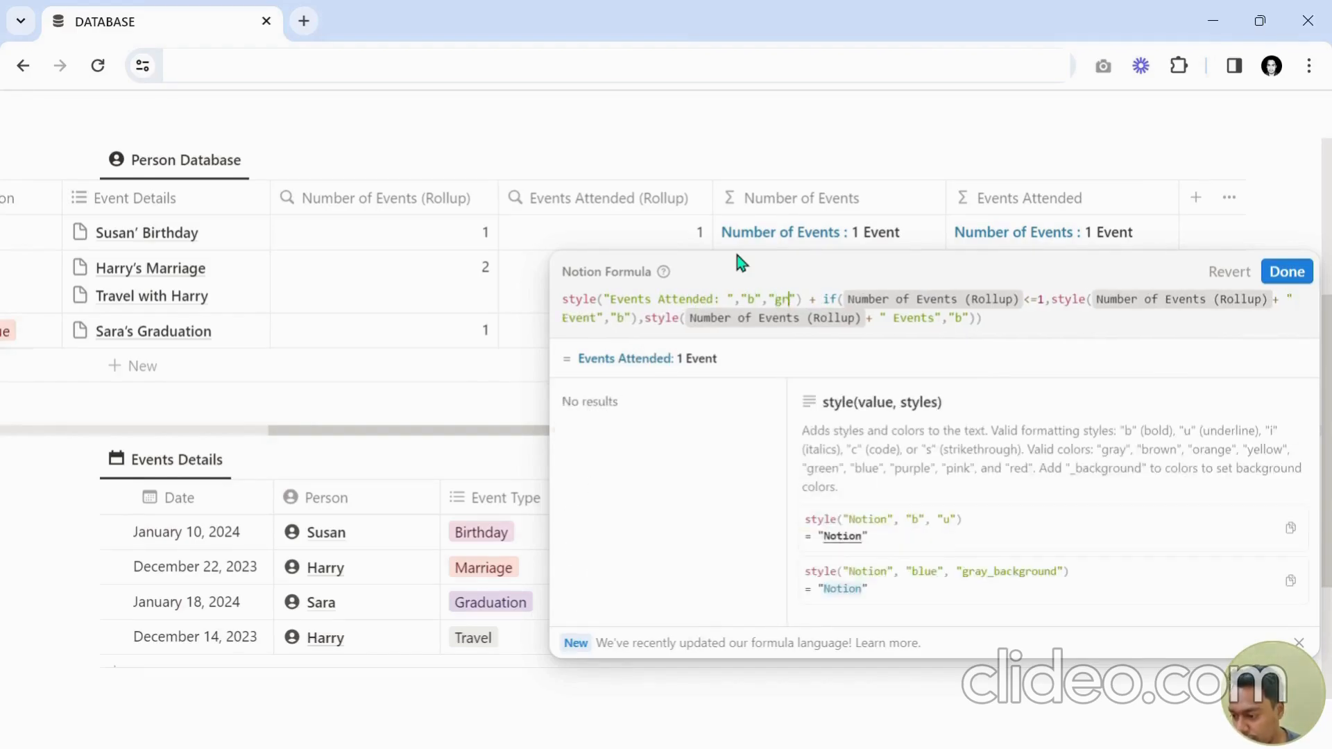
type("n")
Replace the property in the if() condition with Events Attended (Rollup).
key("ctrl+Right")
key("ctrl+Right")
key("ctrl+Right")
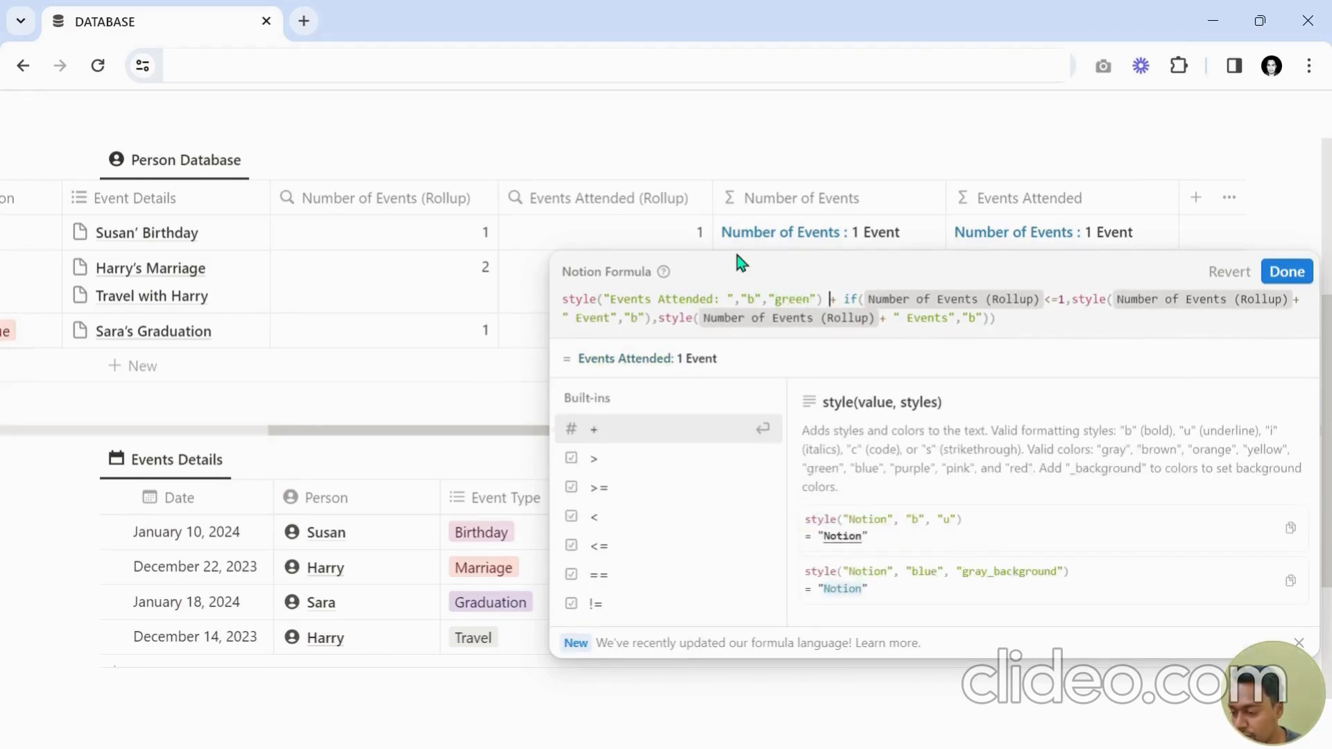
key("Right")
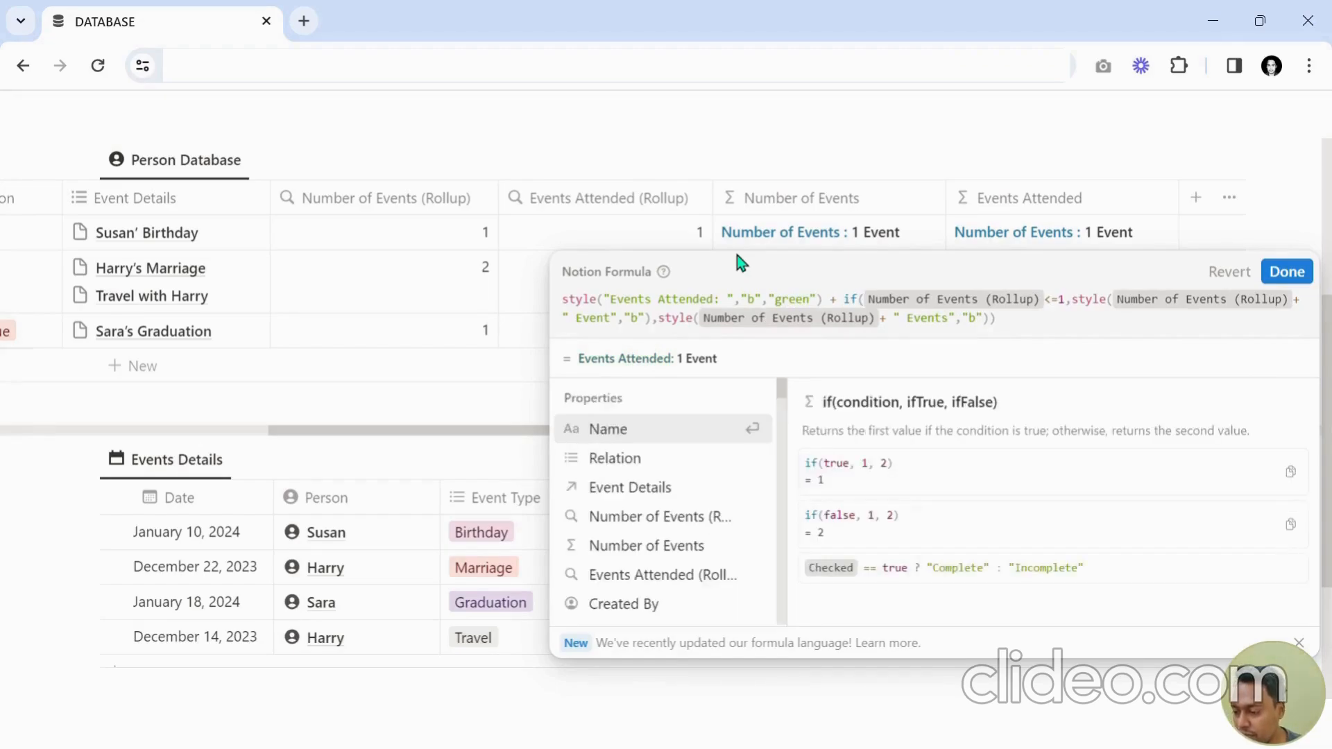
key("shift+Right")
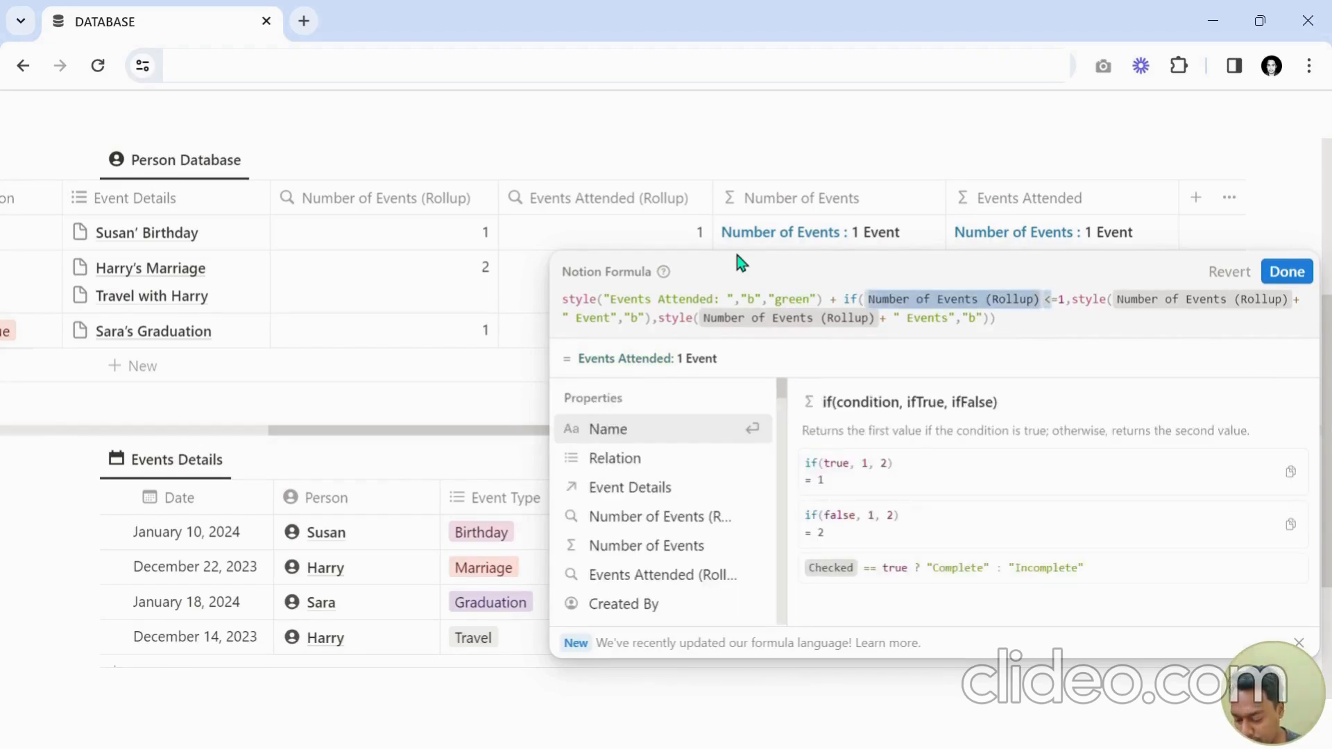
type("Even")
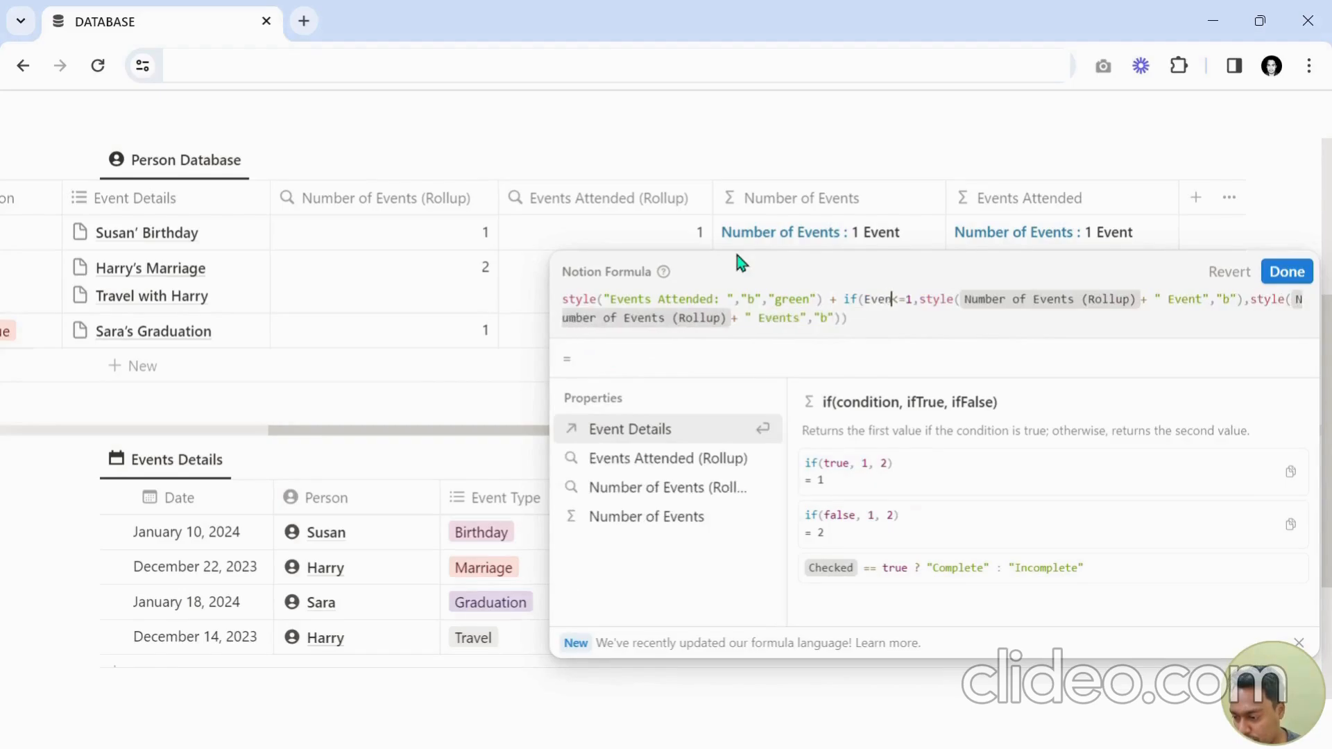
key("Down")
key("Return")
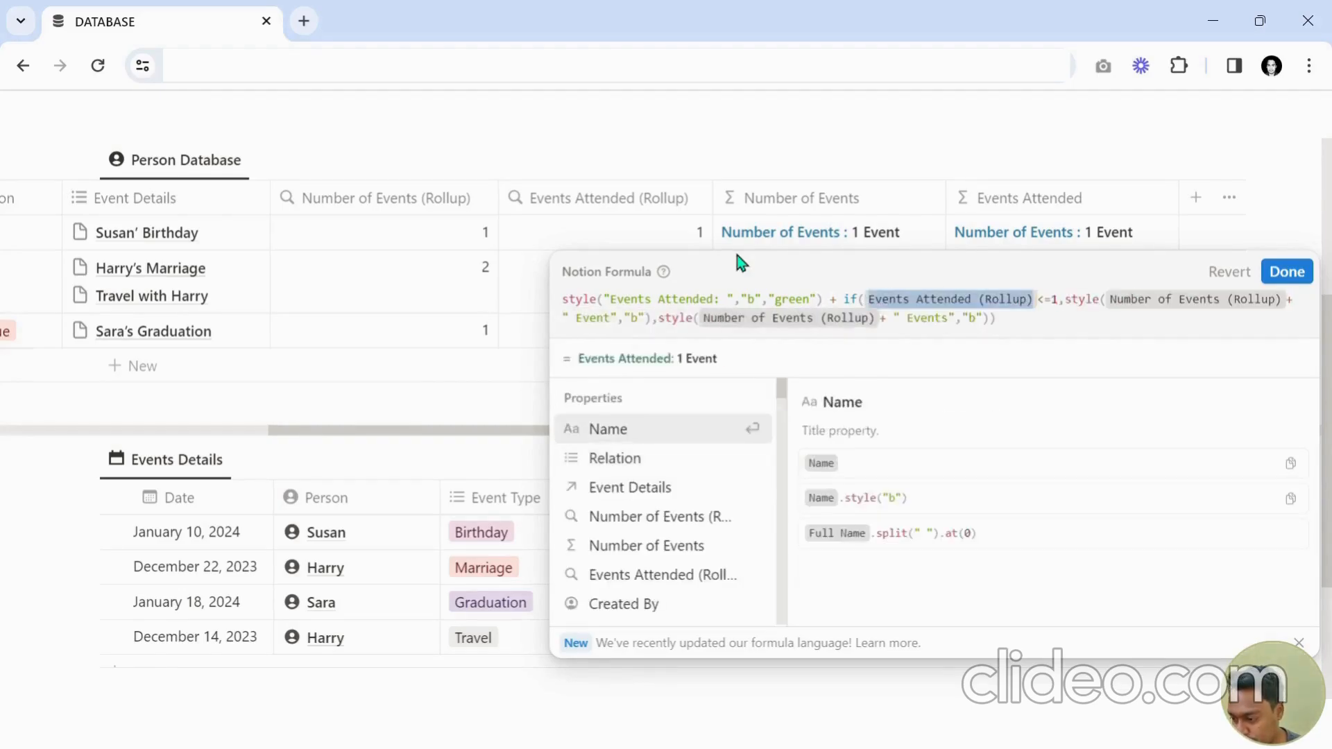
Replace the true branch's property reference with Events Attended (Rollup).
key("Right")
key("Right")
key("Right")
key("Right")
key("Right")
key("Right")
key("Right")
key("Right")
key("Right")
key("Right")
key("Right")
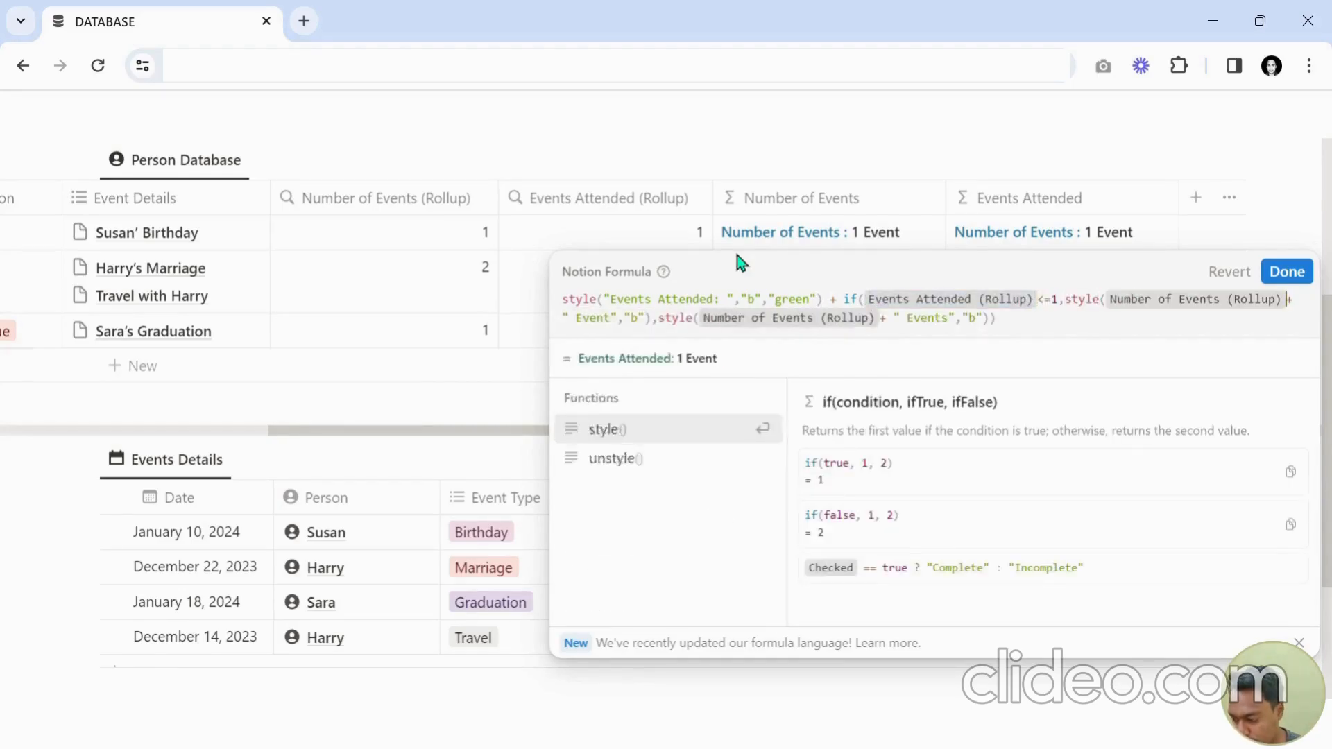
key("shift+Left")
key("ctrl+v")
Replace the false branch's Number of Events (Rollup) reference with Events Attended (Rollup) and save the formula.
key("Right")
key("Right")
key("Right")
key("Right")
key("Right")
key("Right")
key("Right")
key("Right")
key("Right")
key("Right")
key("Right")
key("Right")
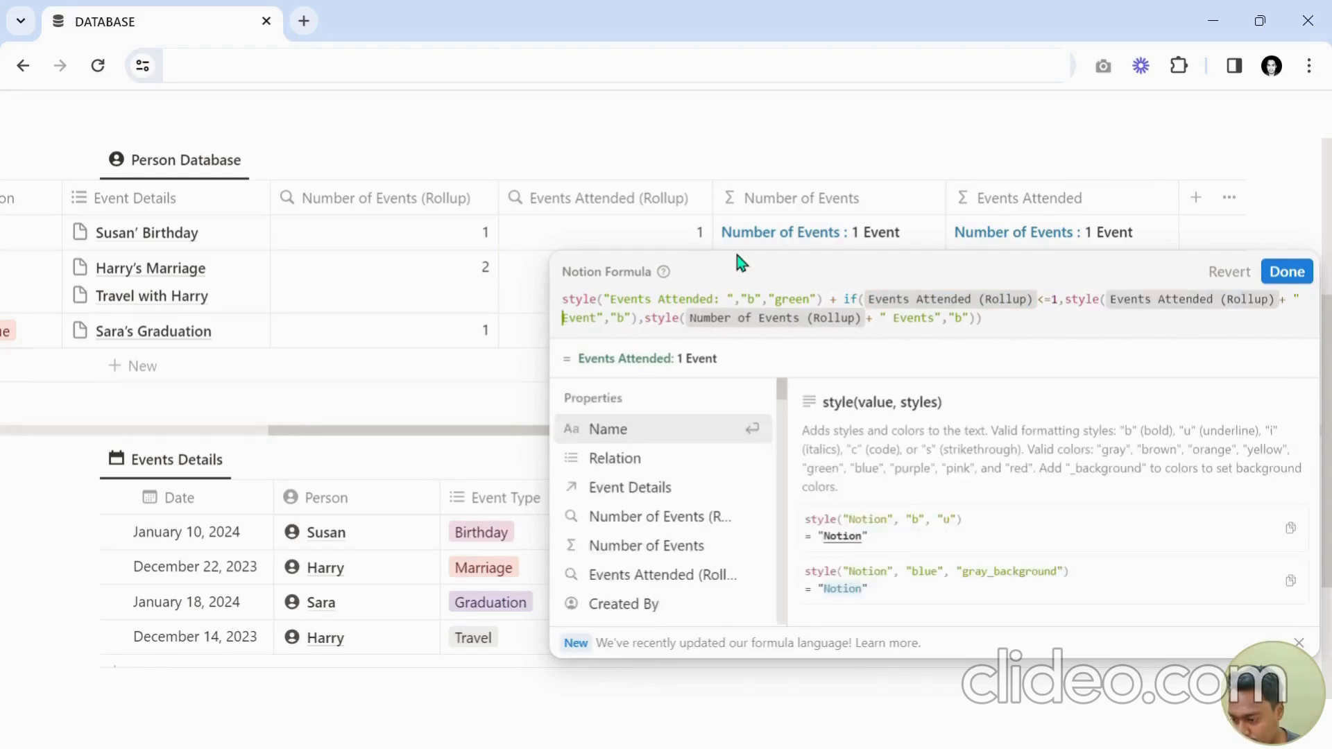
key("Right")
key("Right")
key("Right")
key("Right")
key("Right")
key("Right")
key("Right")
key("Right")
key("Right")
key("Right")
key("Right")
key("Right")
key("shift+Left")
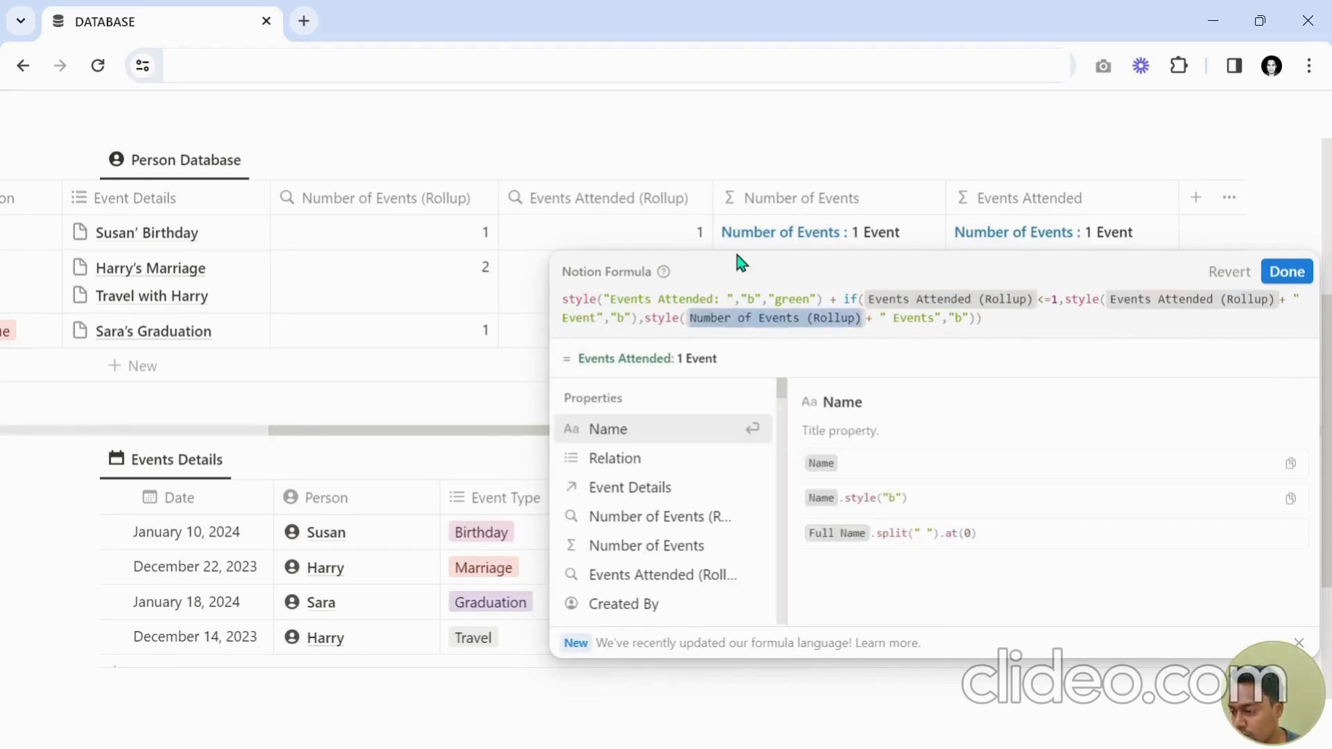
key("ctrl+v")
key("Return")
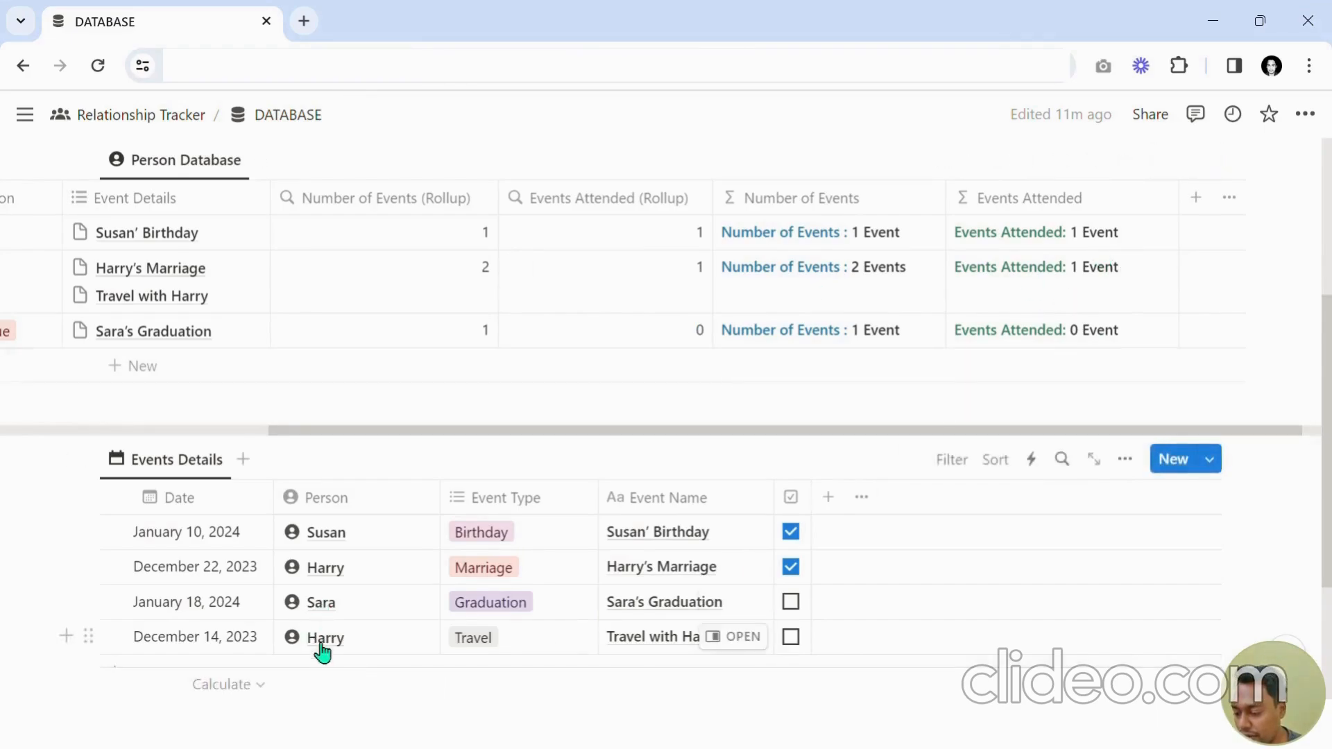
Mark the Travel with Harry event as attended.
left_click(790, 636)
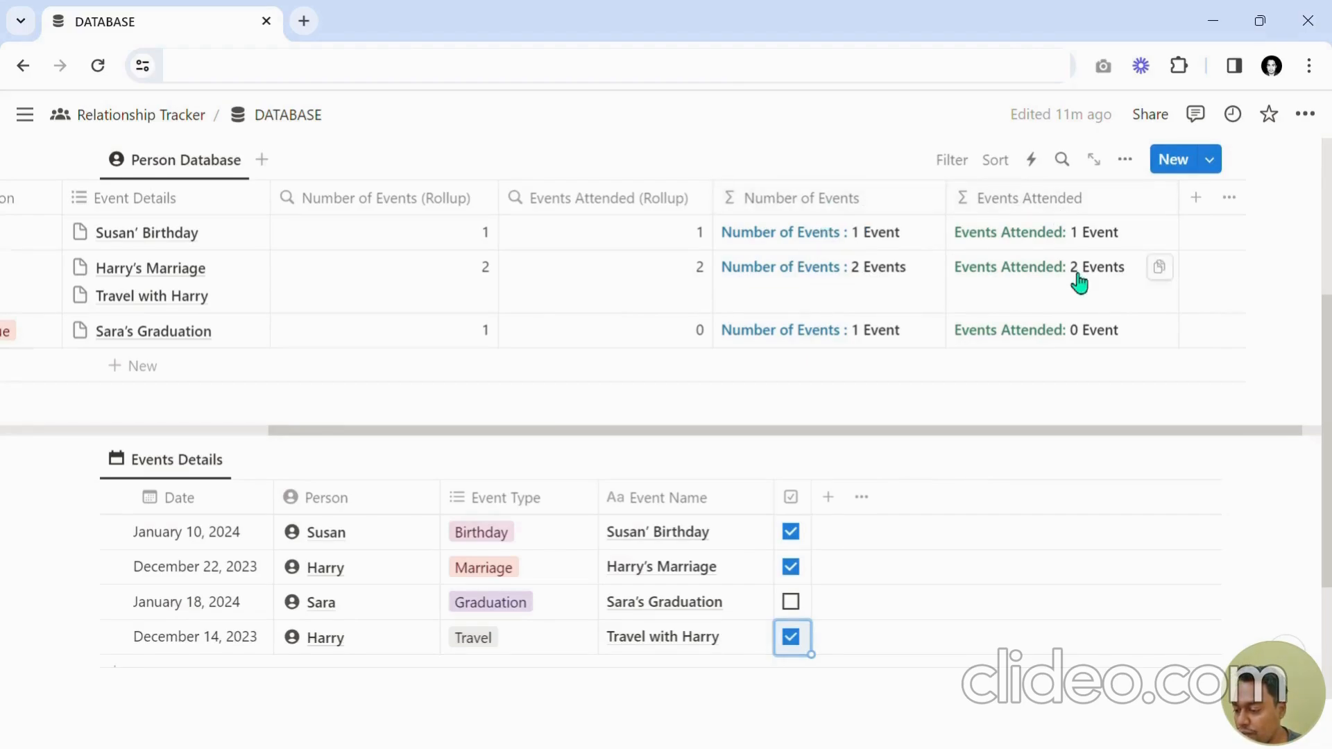
Hide the Number of Events (Rollup) and Events Attended (Rollup) columns from the Person Database view.
left_click_drag(900, 432, 722, 458)
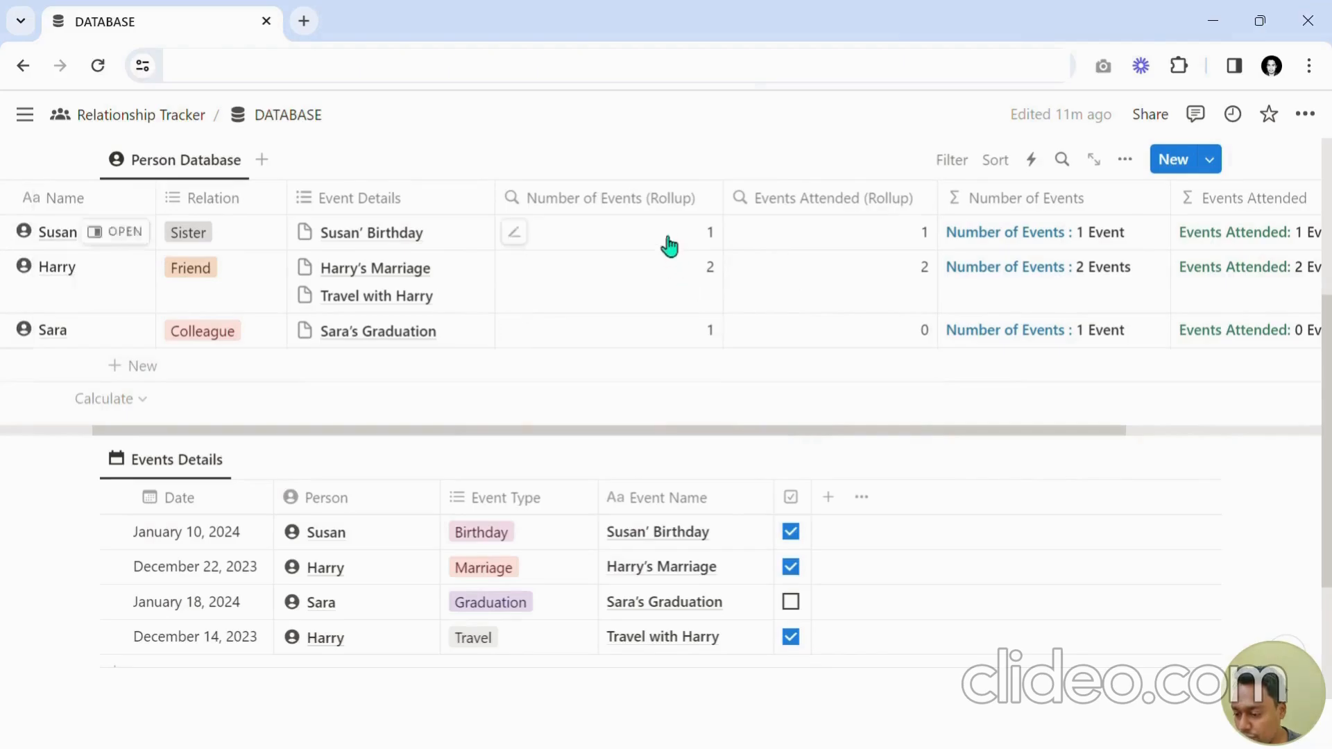
left_click(638, 201)
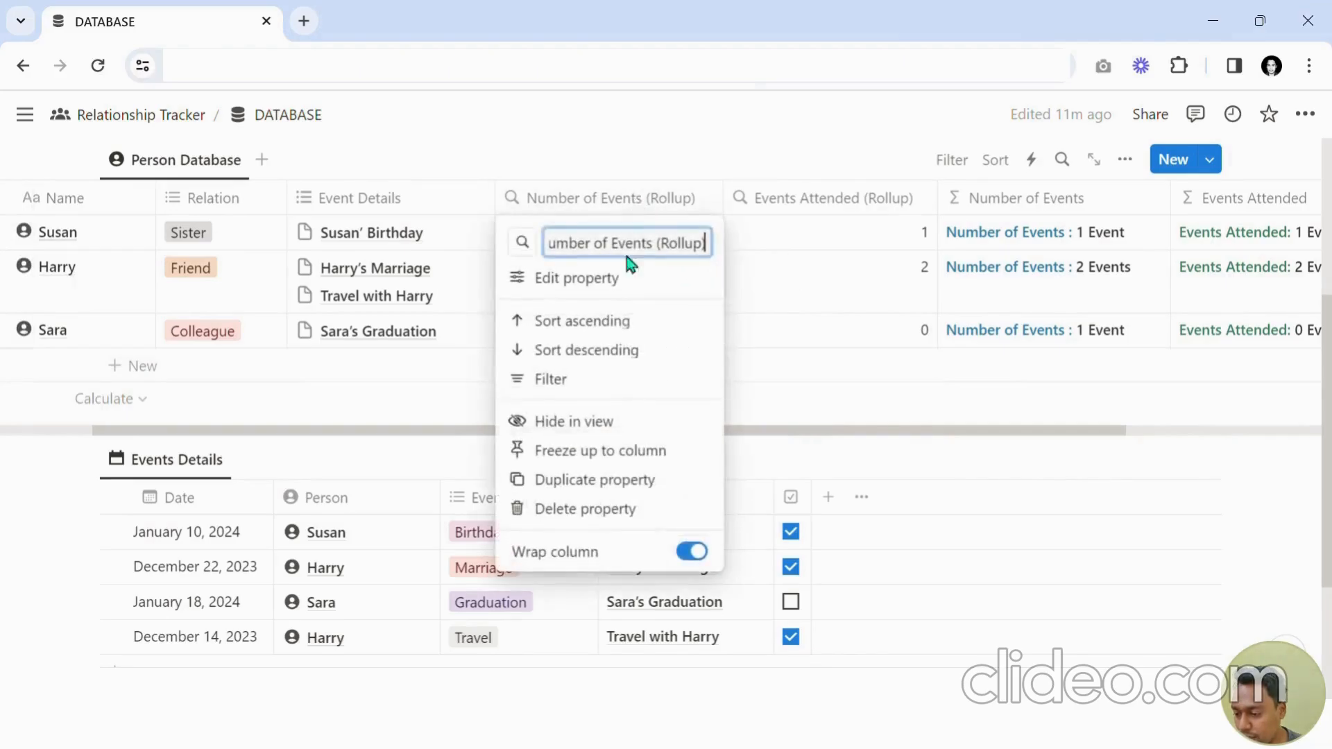
left_click(602, 425)
left_click(630, 201)
left_click(610, 423)
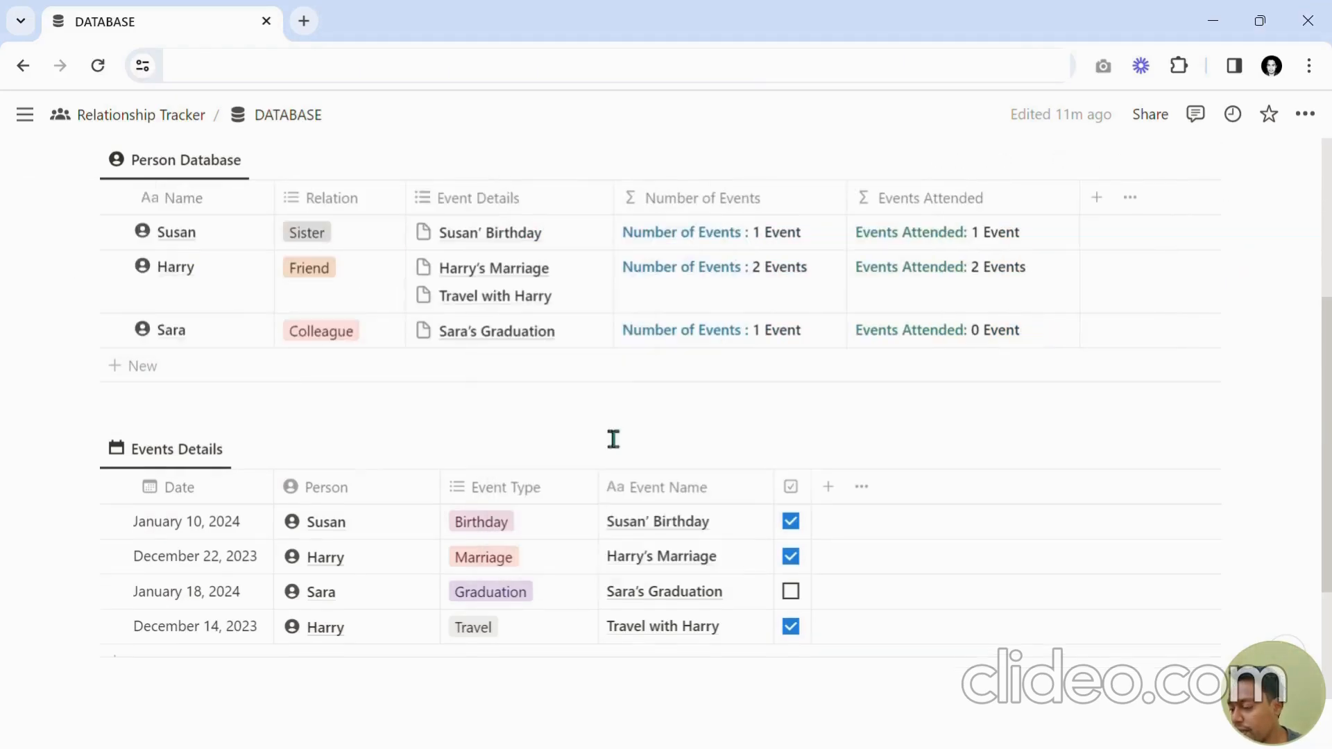
Add a new formula property named "Attendance Percentage (in %)" to the Person Database.
left_click(1107, 213)
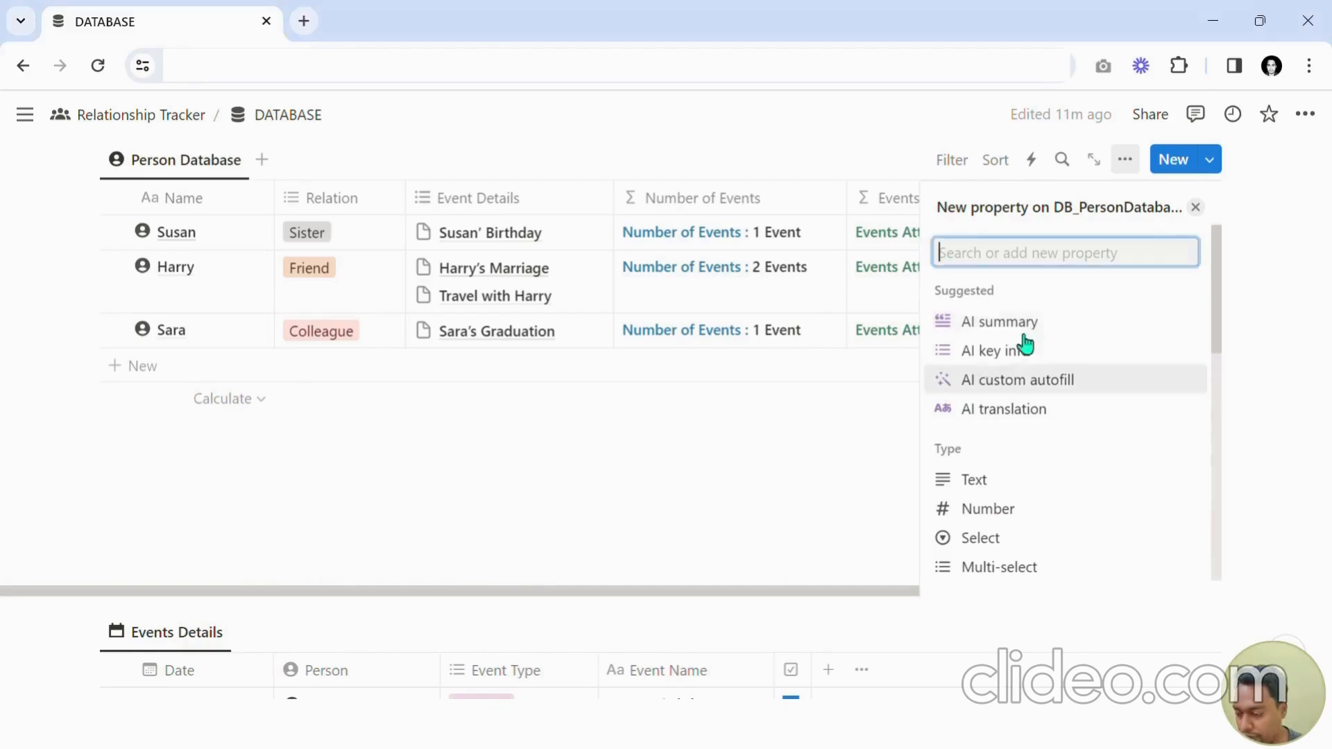
type("Attenda")
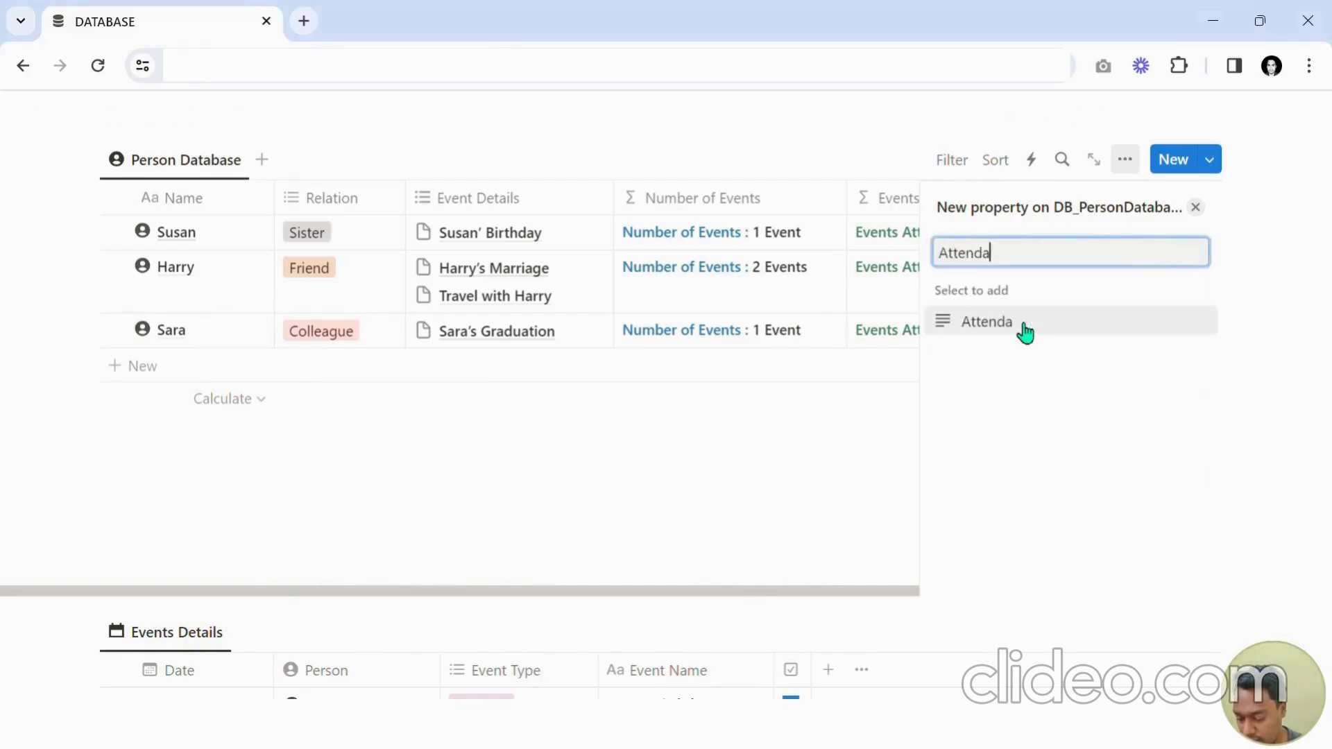
type("nce Percentag")
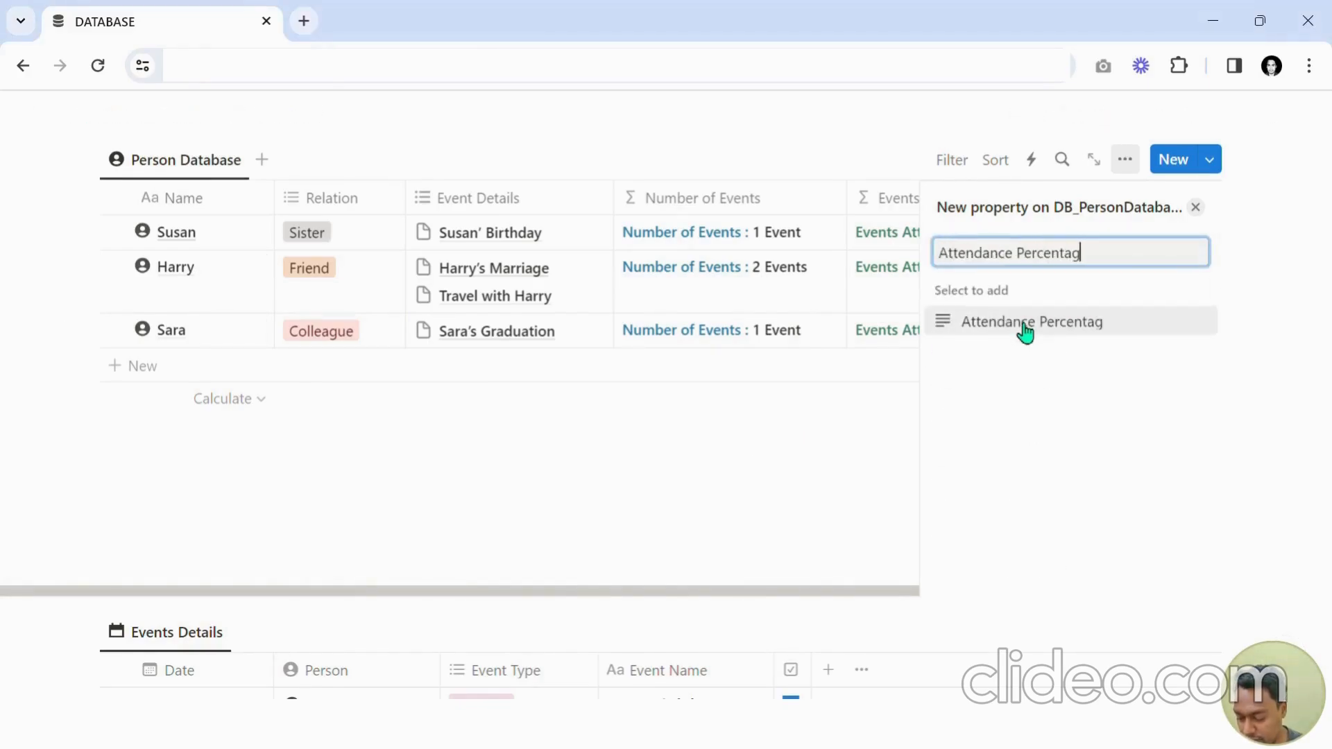
type("e (in")
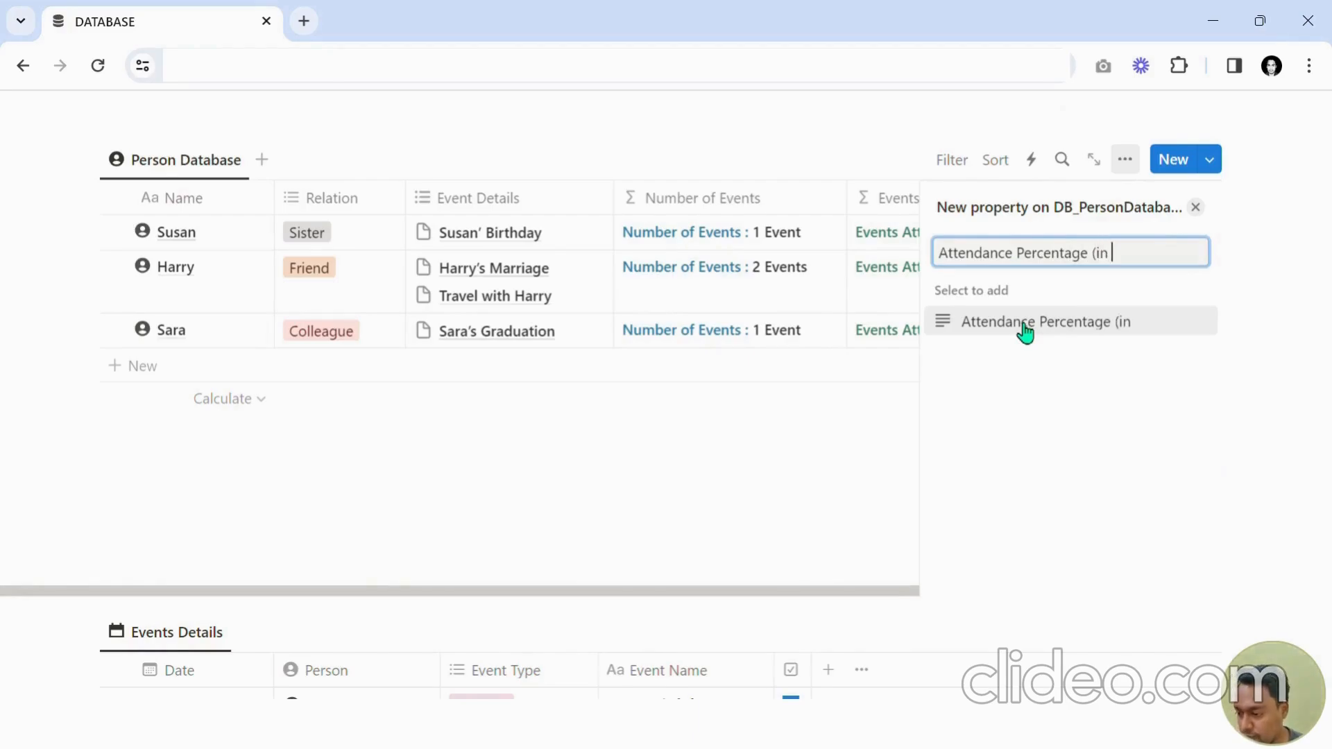
type(" %")
left_click(1024, 333)
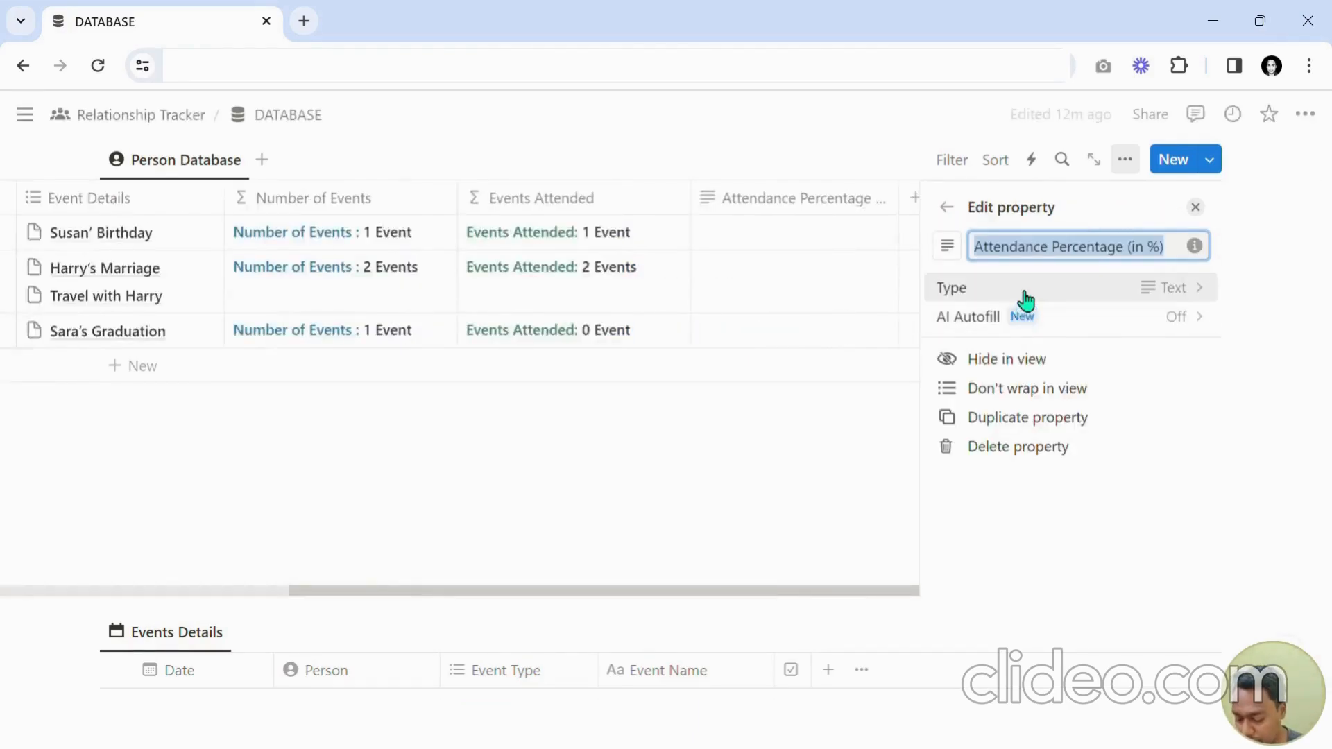
left_click(1029, 298)
type("For")
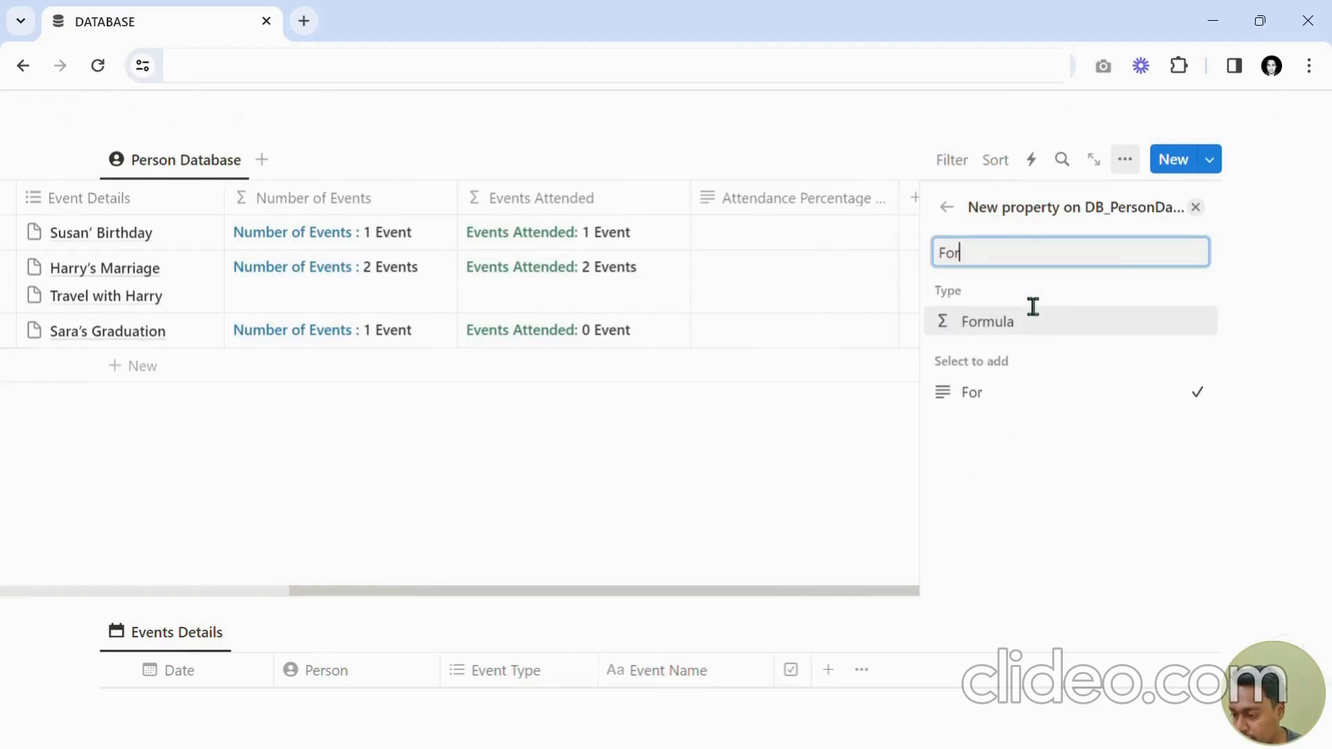
left_click(1029, 309)
key("Escape")
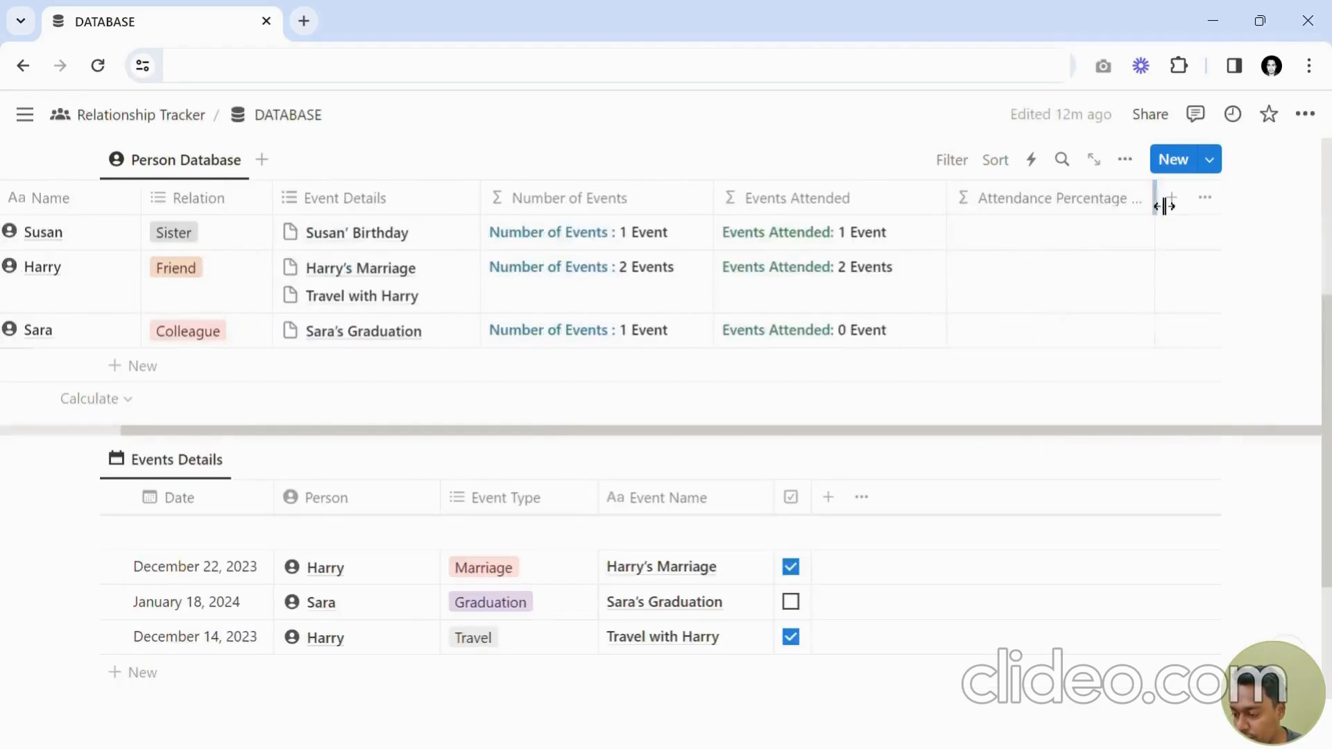
Widen the new column and enter the formula Events Attended (Rollup) / Number of Events (Rollup) * 100.
left_click_drag(1164, 201, 1181, 205)
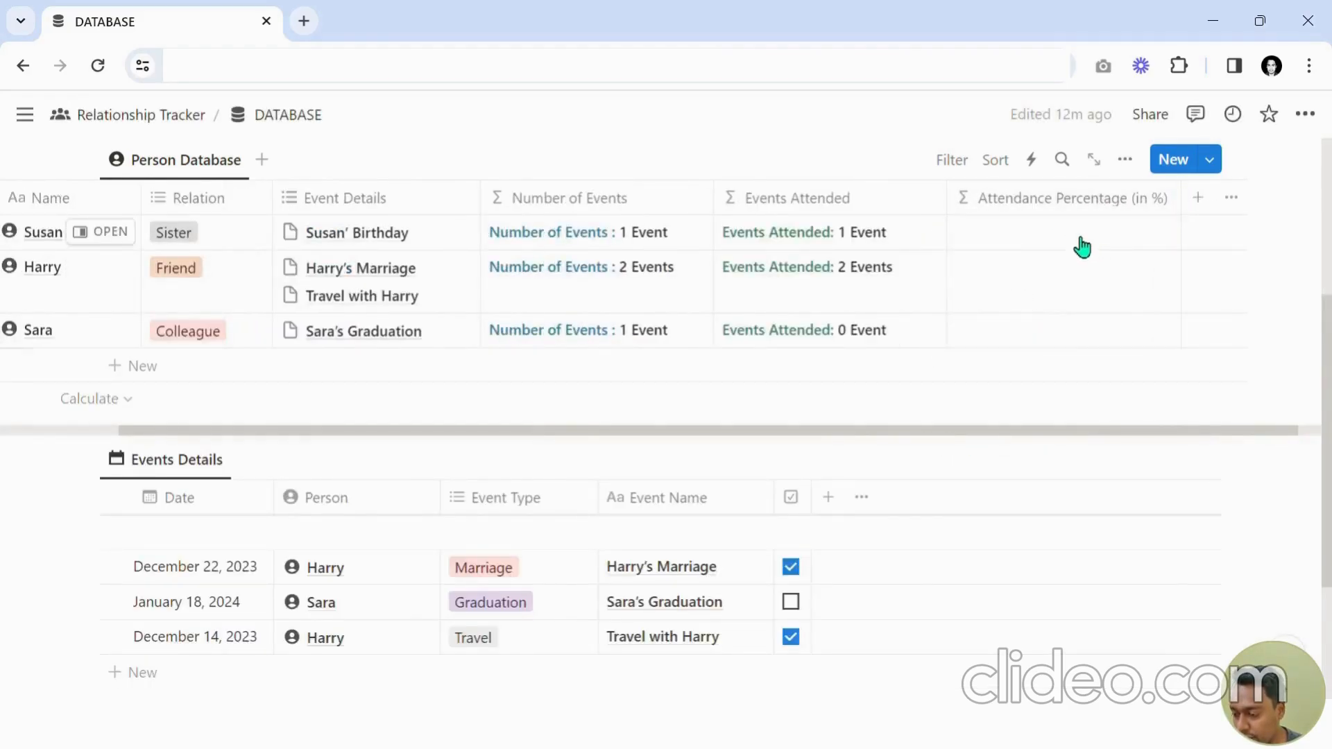
left_click(1081, 247)
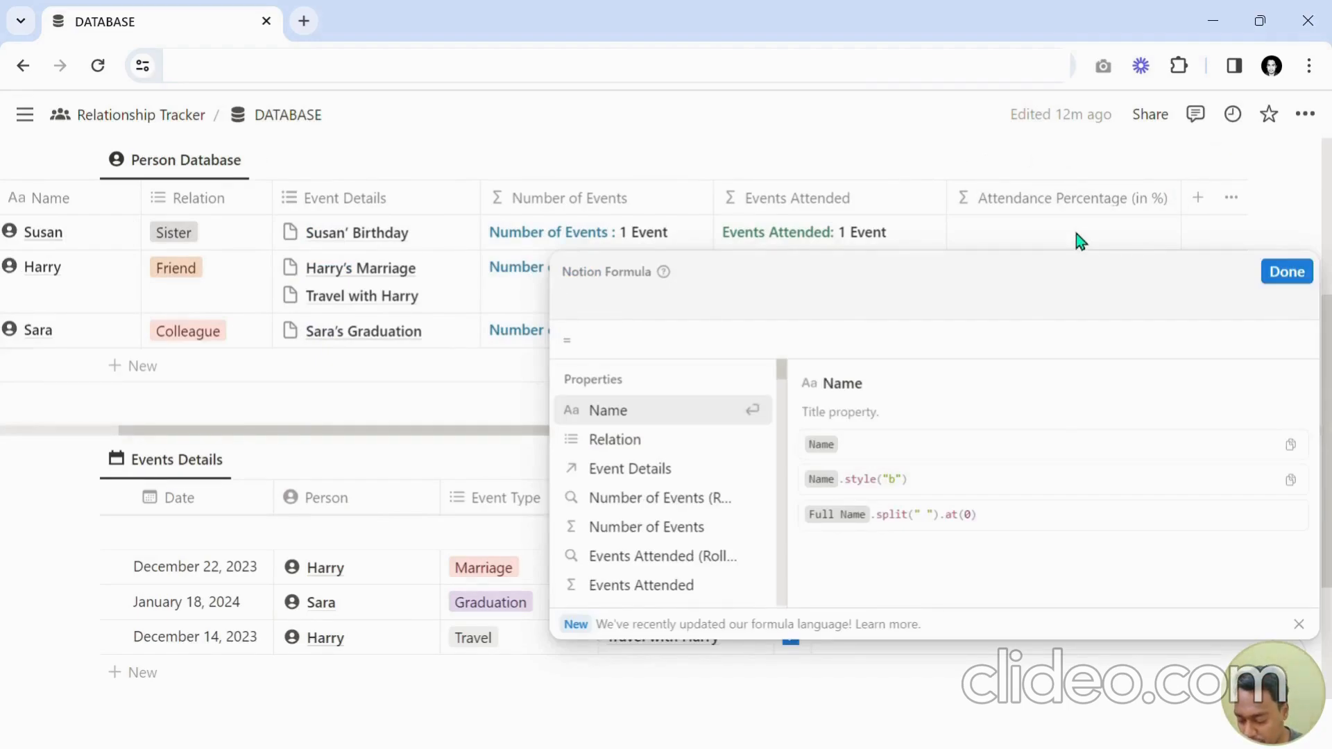
type("round")
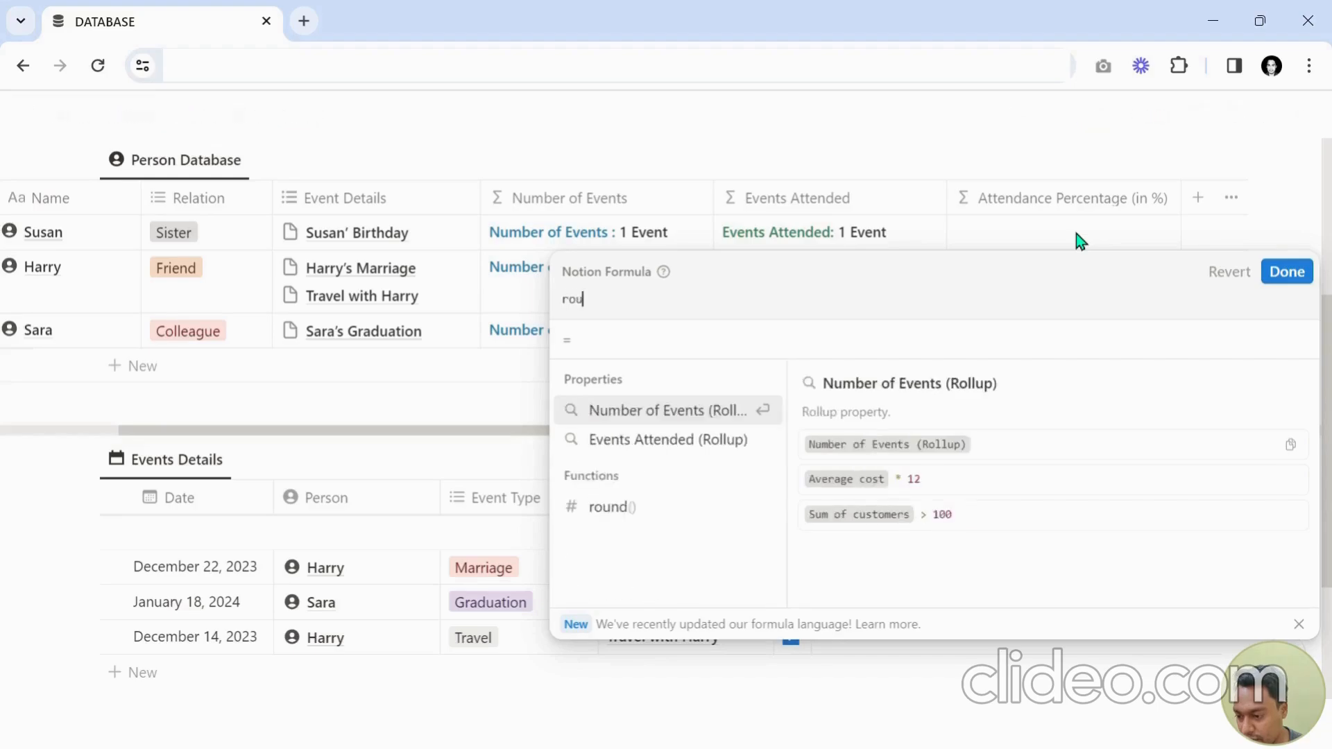
key("BackSpace")
key("BackSpace")
key("BackSpace")
key("BackSpace")
key("BackSpace")
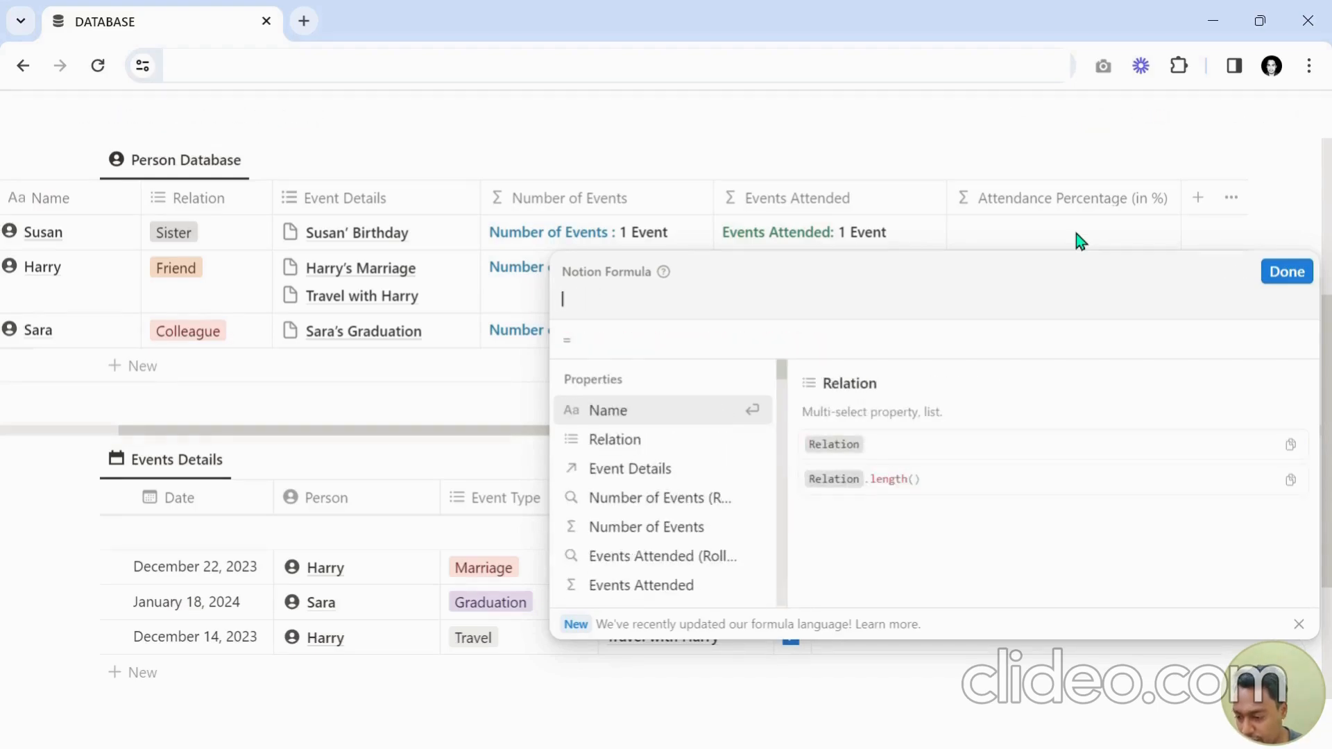
type("Ev")
key("Down")
key("Return")
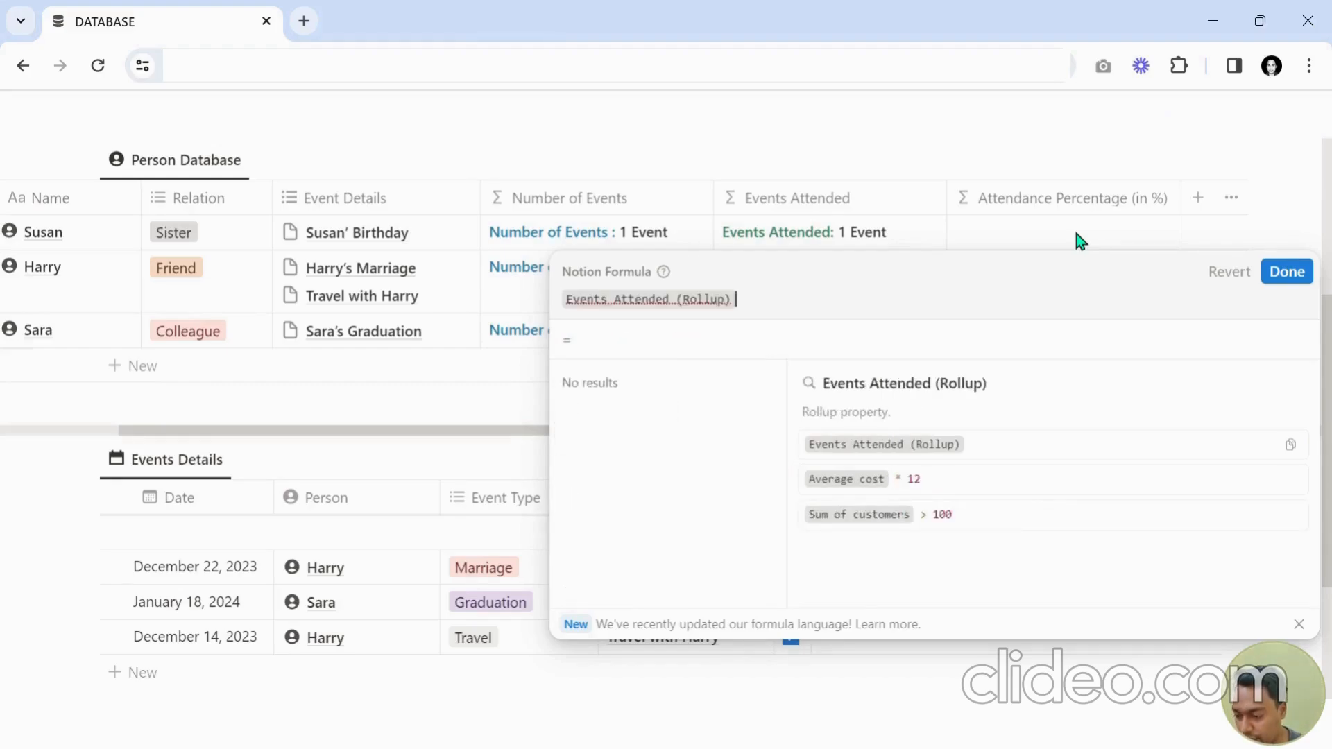
type("/ Num")
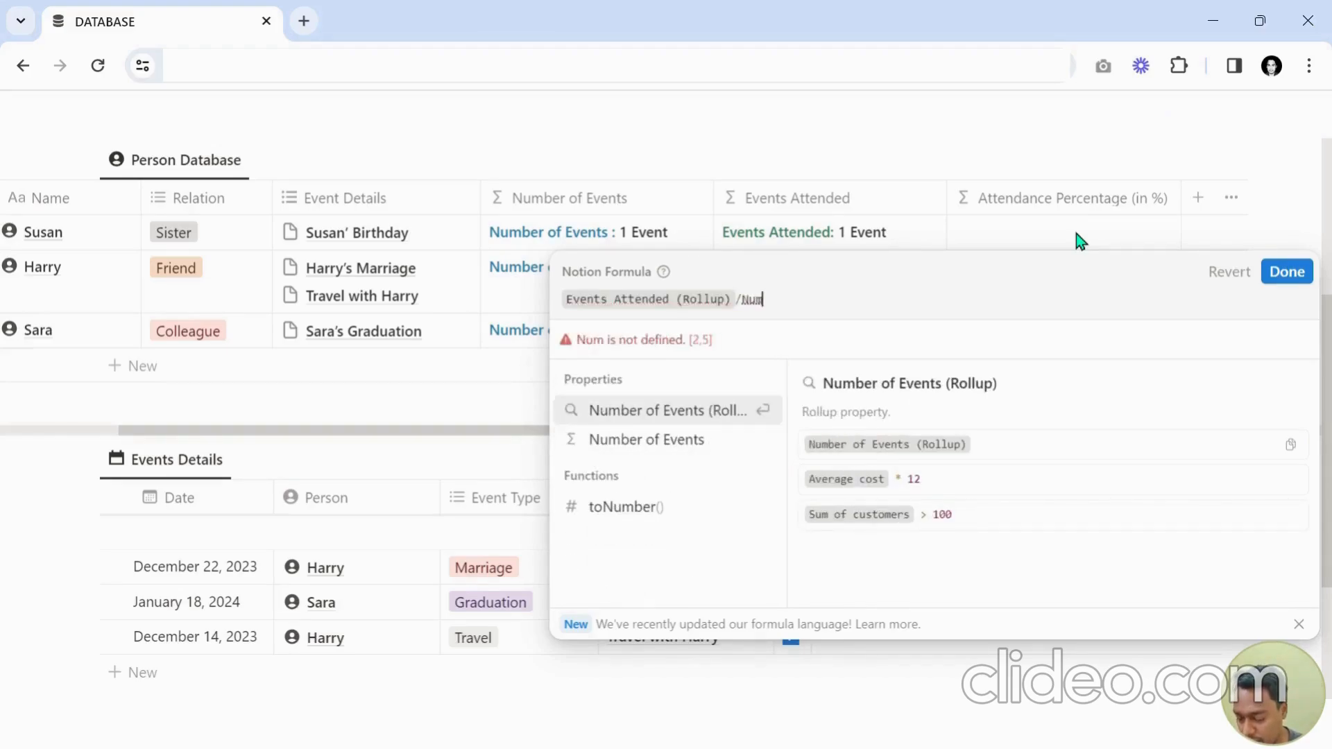
key("Return")
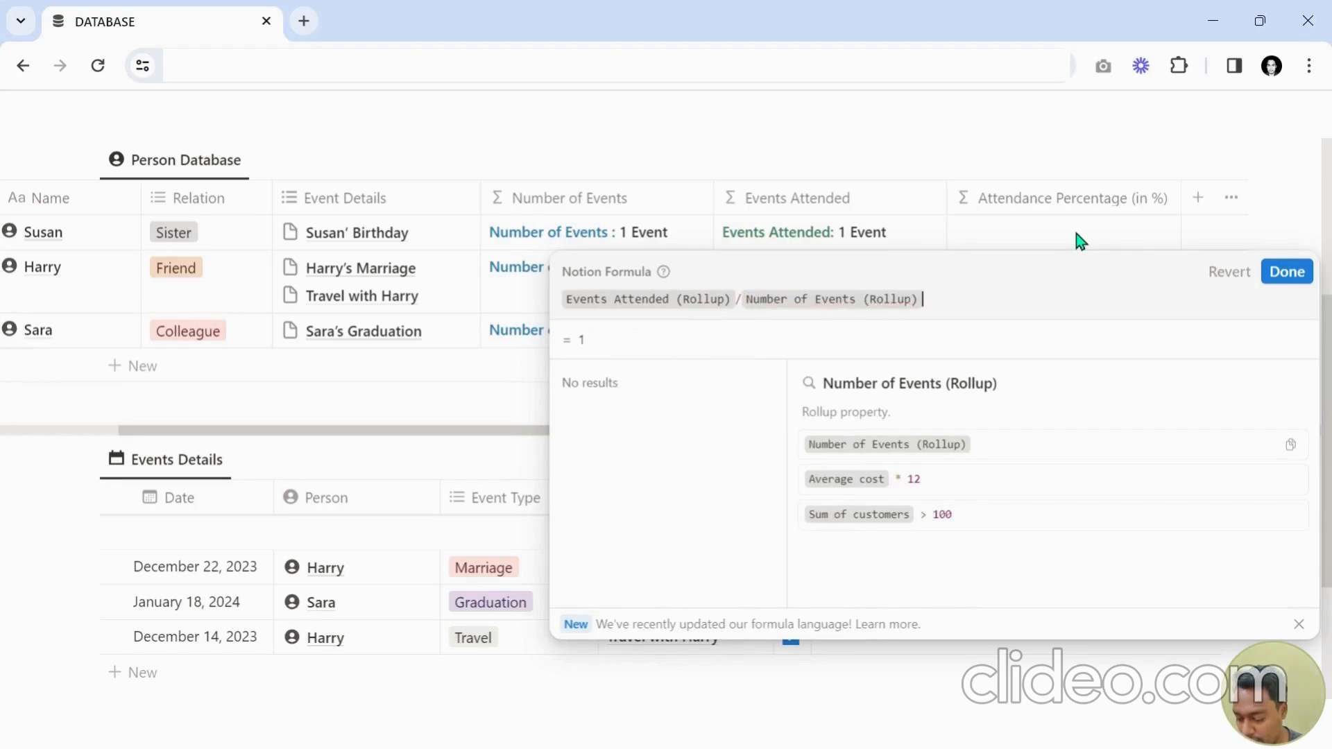
type("*100")
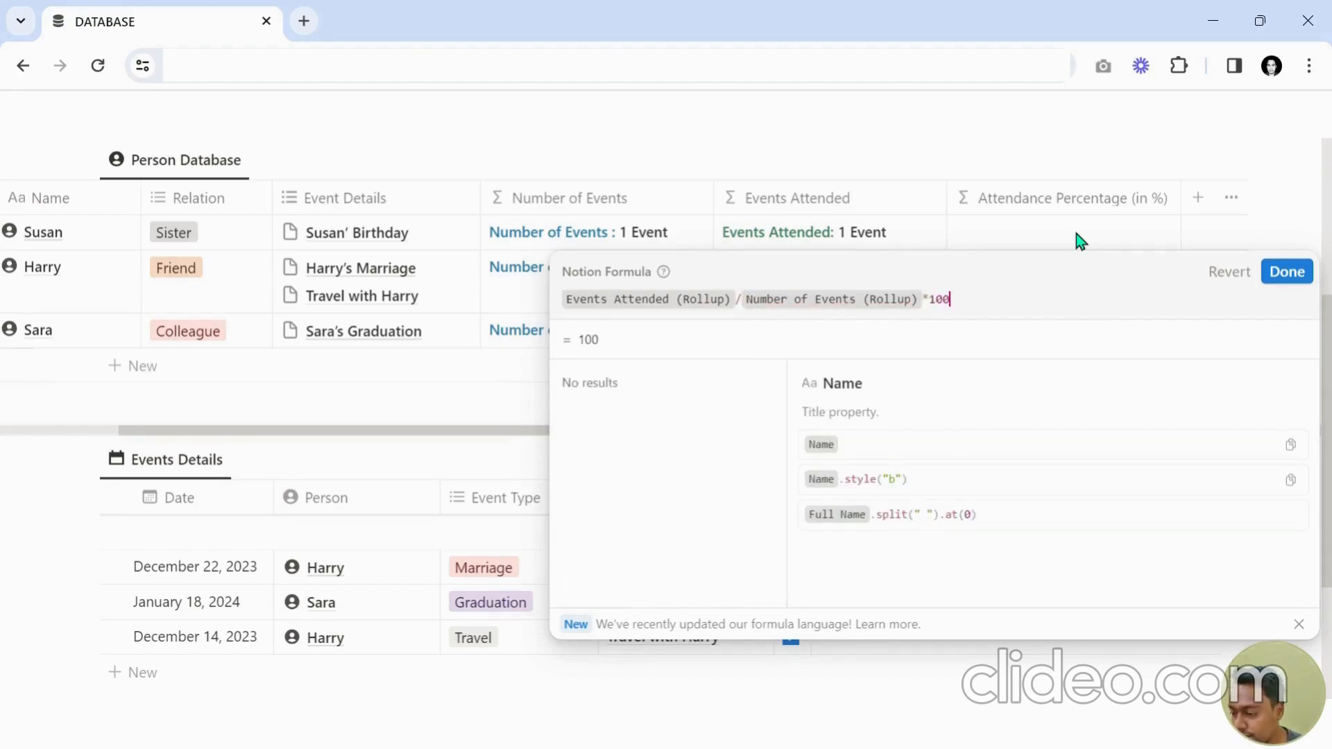
key("Return")
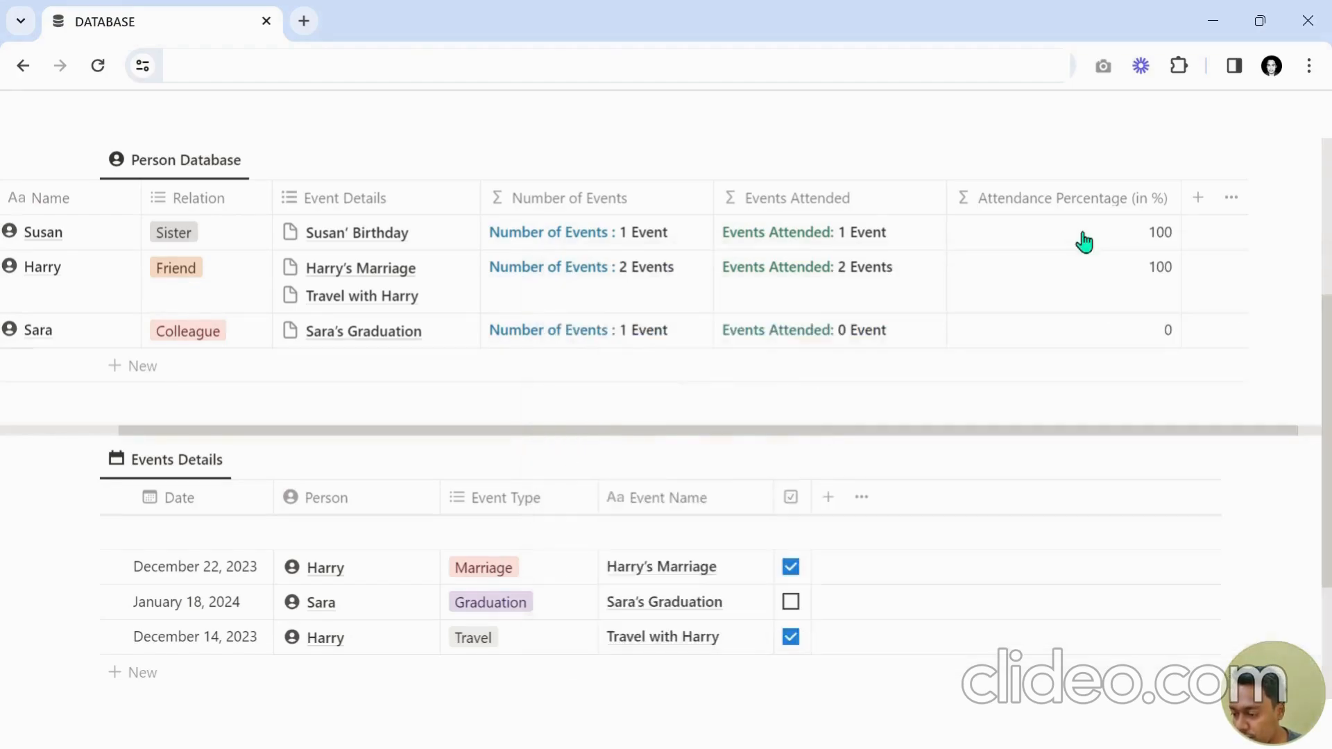
Set the Attendance Percentage property's number format to Percent.
left_click(1054, 208)
left_click(1025, 279)
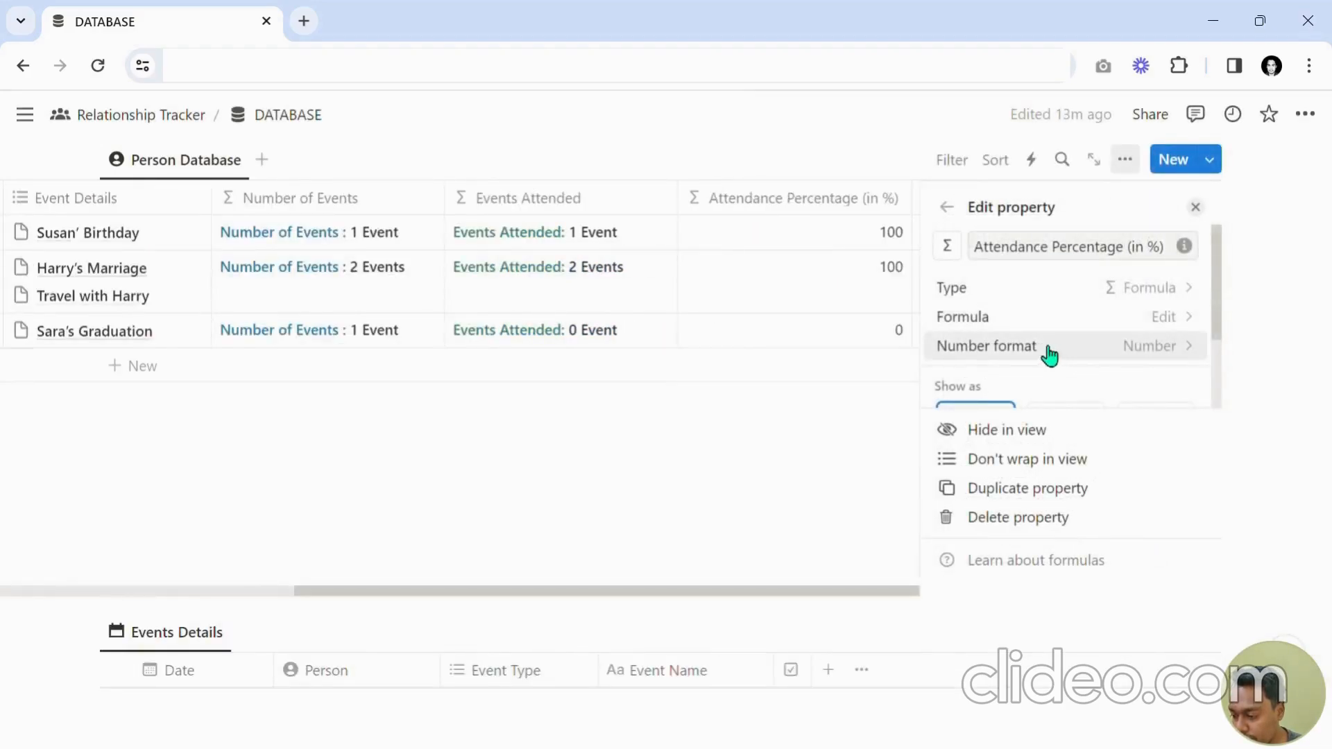
left_click(1060, 354)
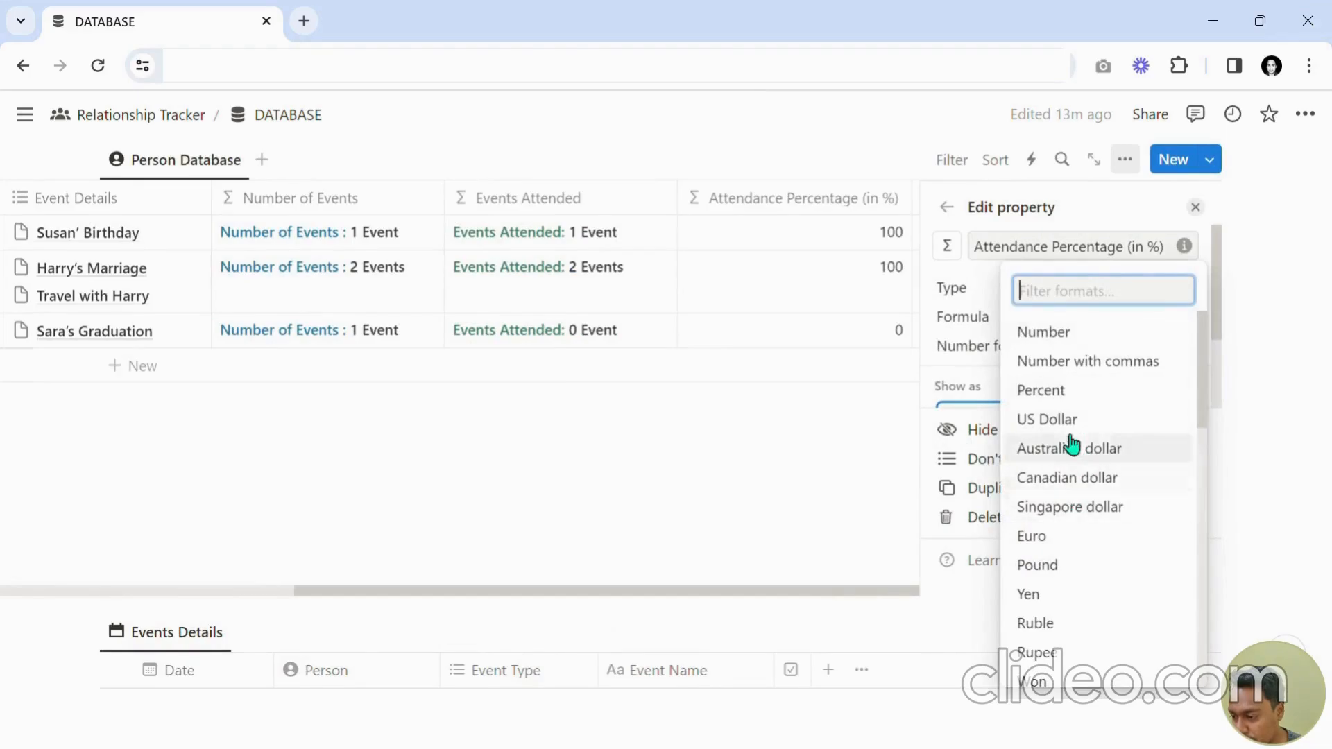
left_click(1072, 392)
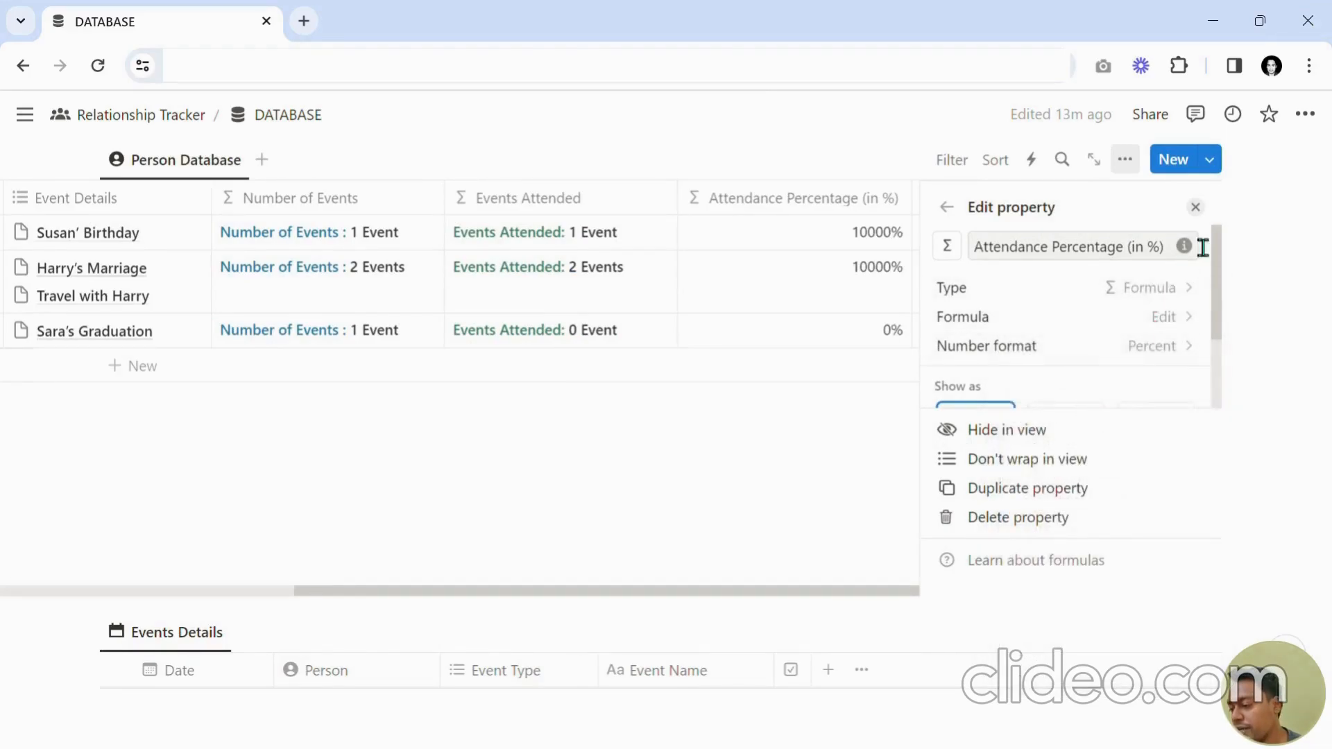
left_click(1195, 207)
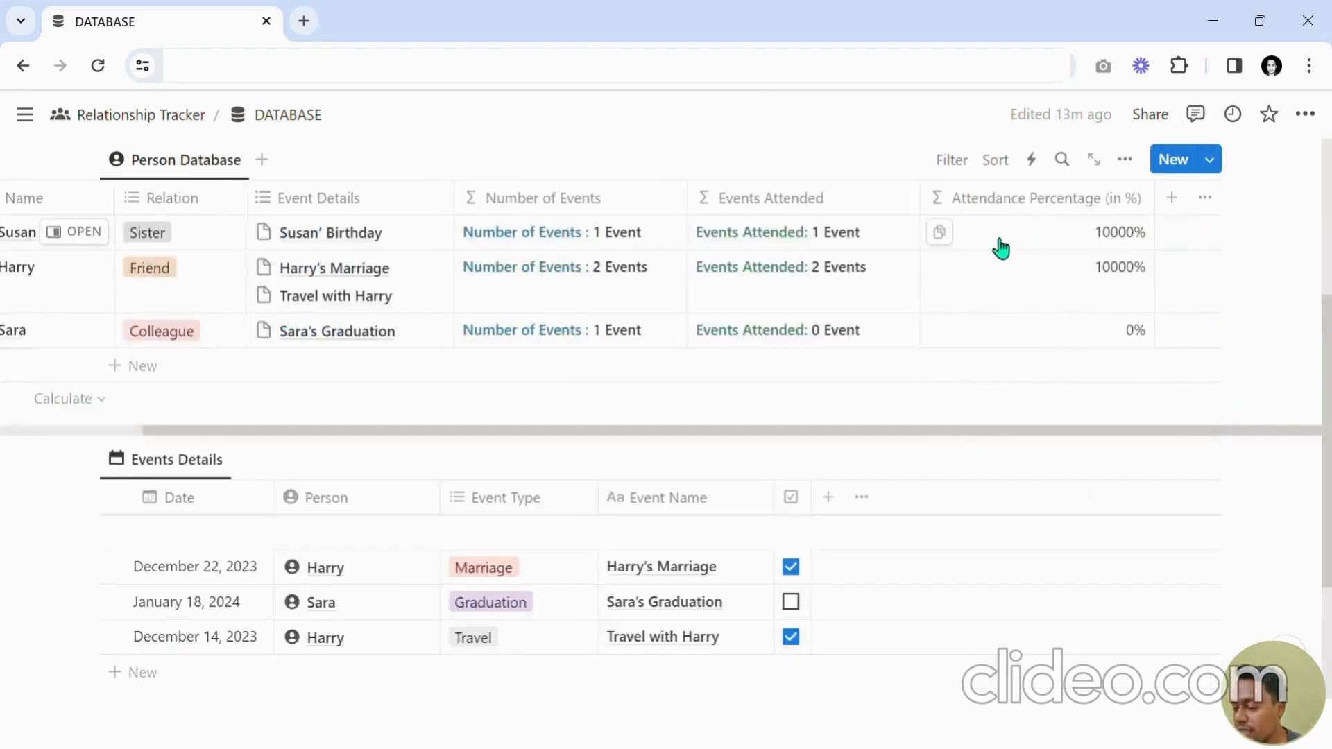
Edit the formula to round(Events Attended (Rollup)/Number of Events (Rollup)*100)/100.
left_click(1086, 248)
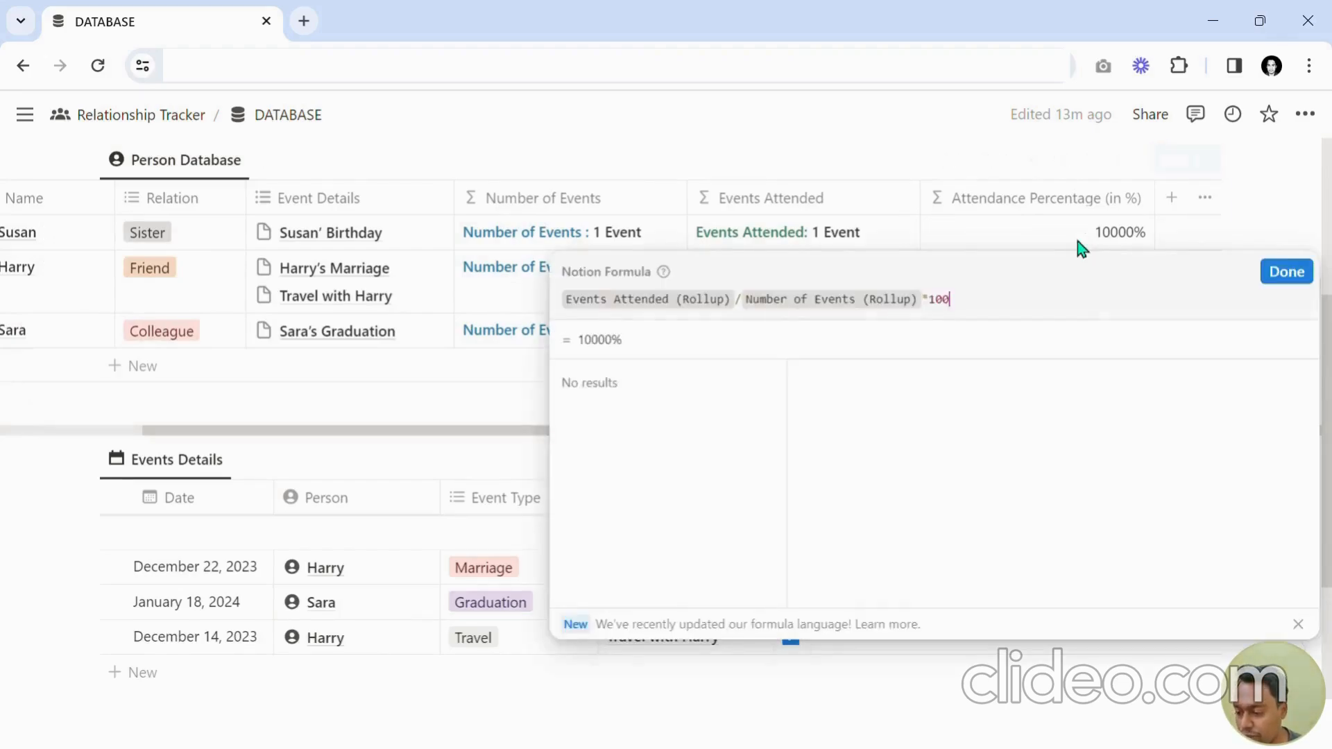
key("Home")
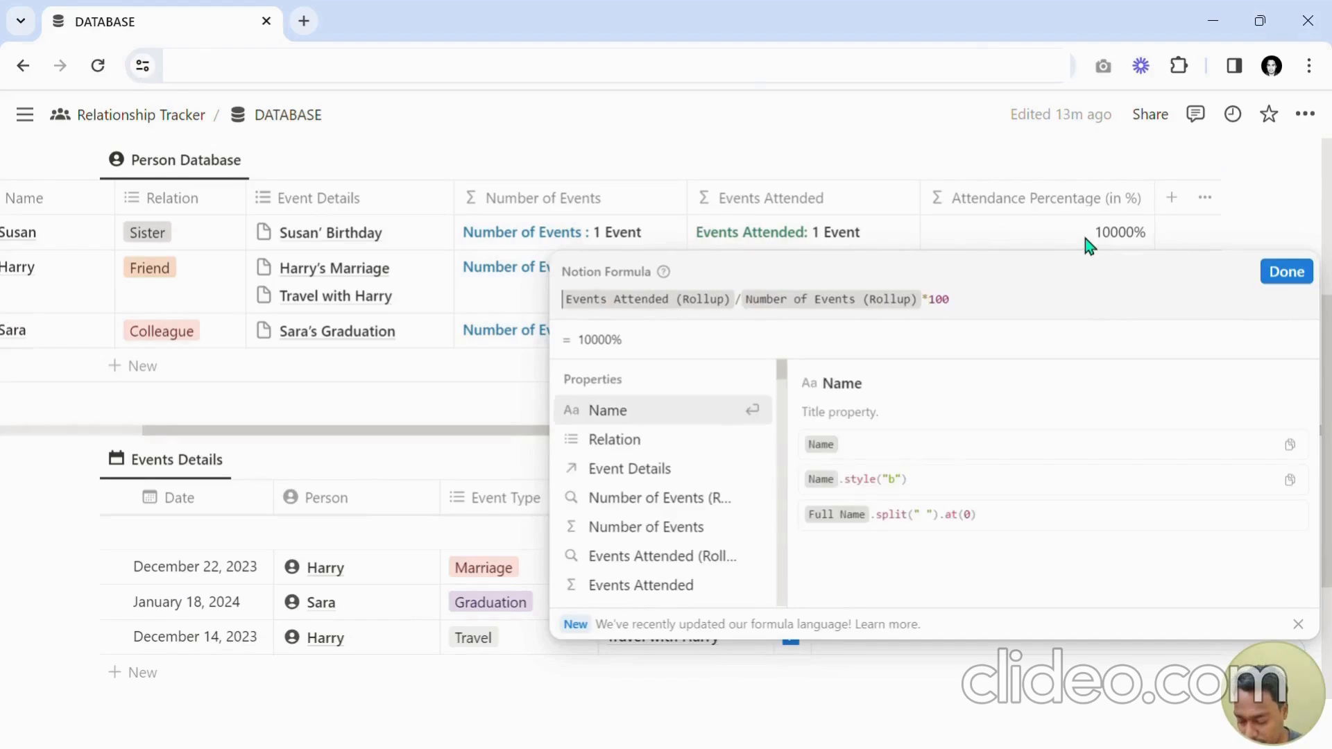
type("round( ")
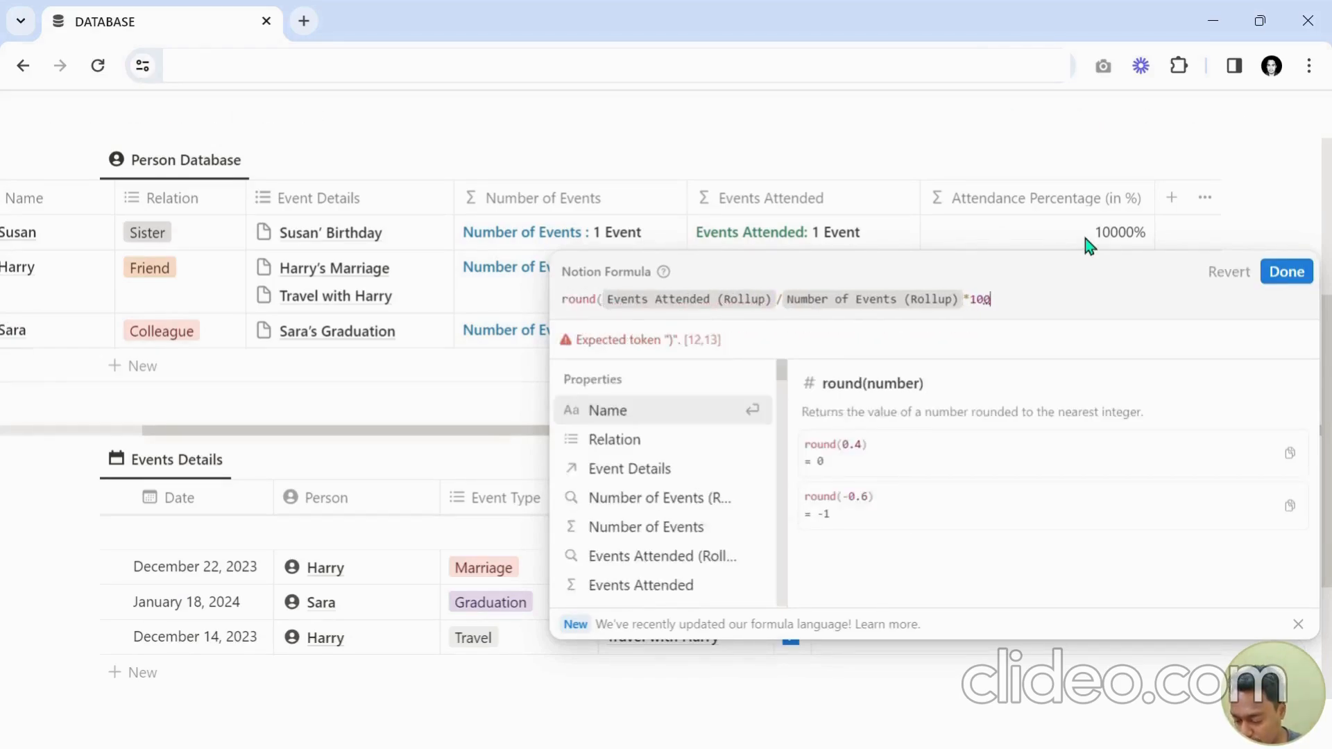
type(")/100")
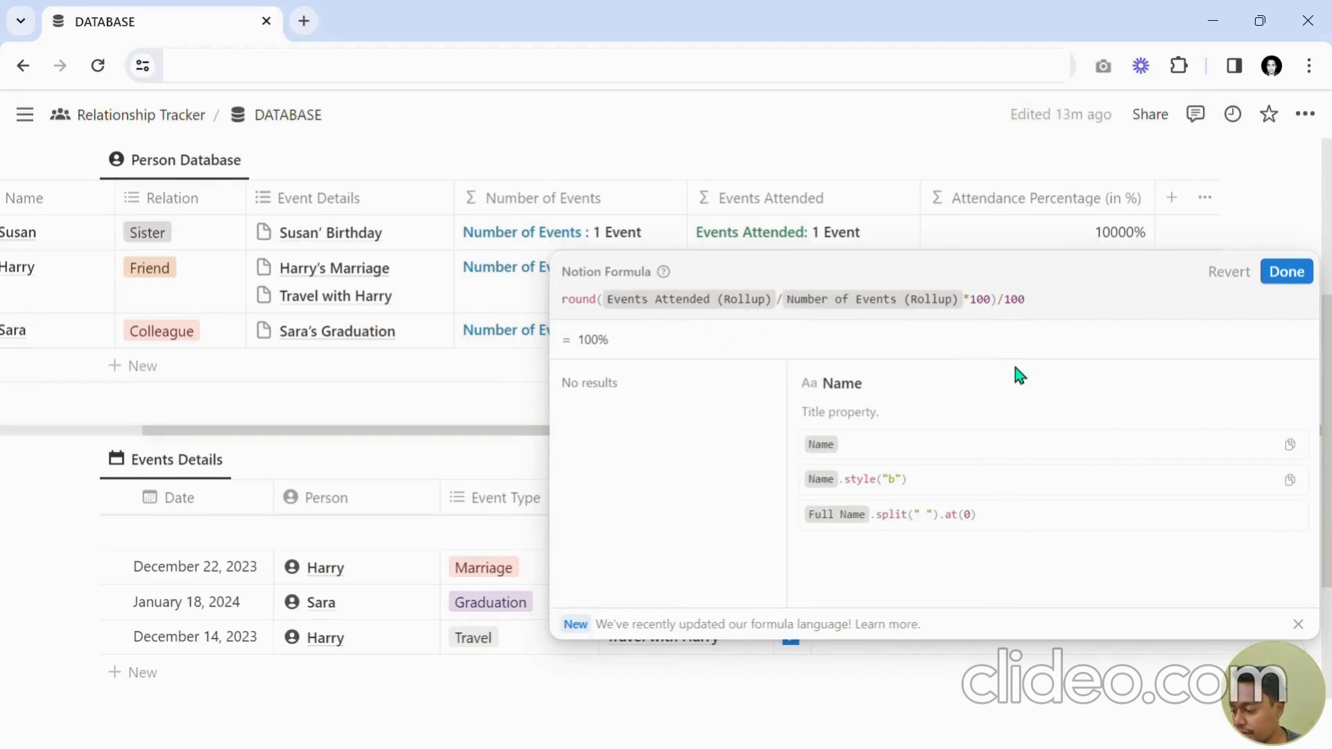
left_click(1276, 277)
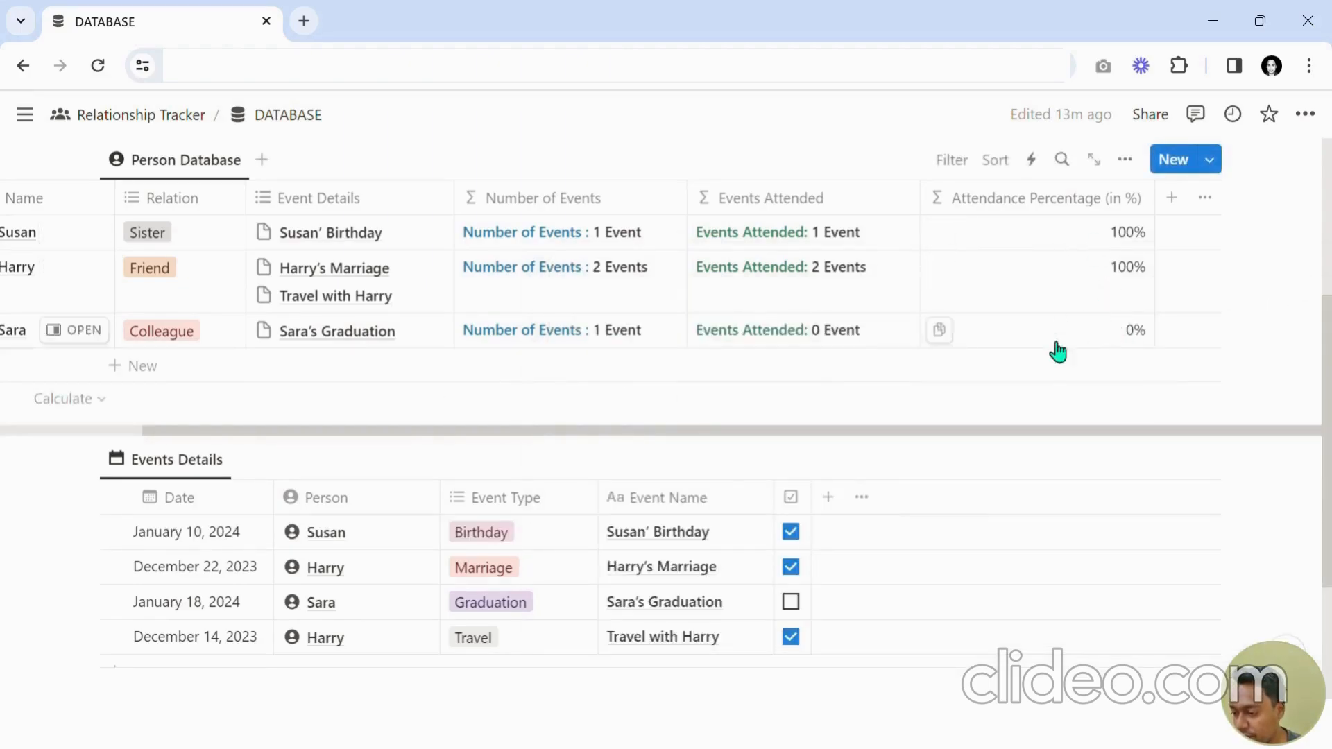
Show the Attendance Percentage (in %) property as a bar instead of a number.
left_click(1034, 207)
key("Escape")
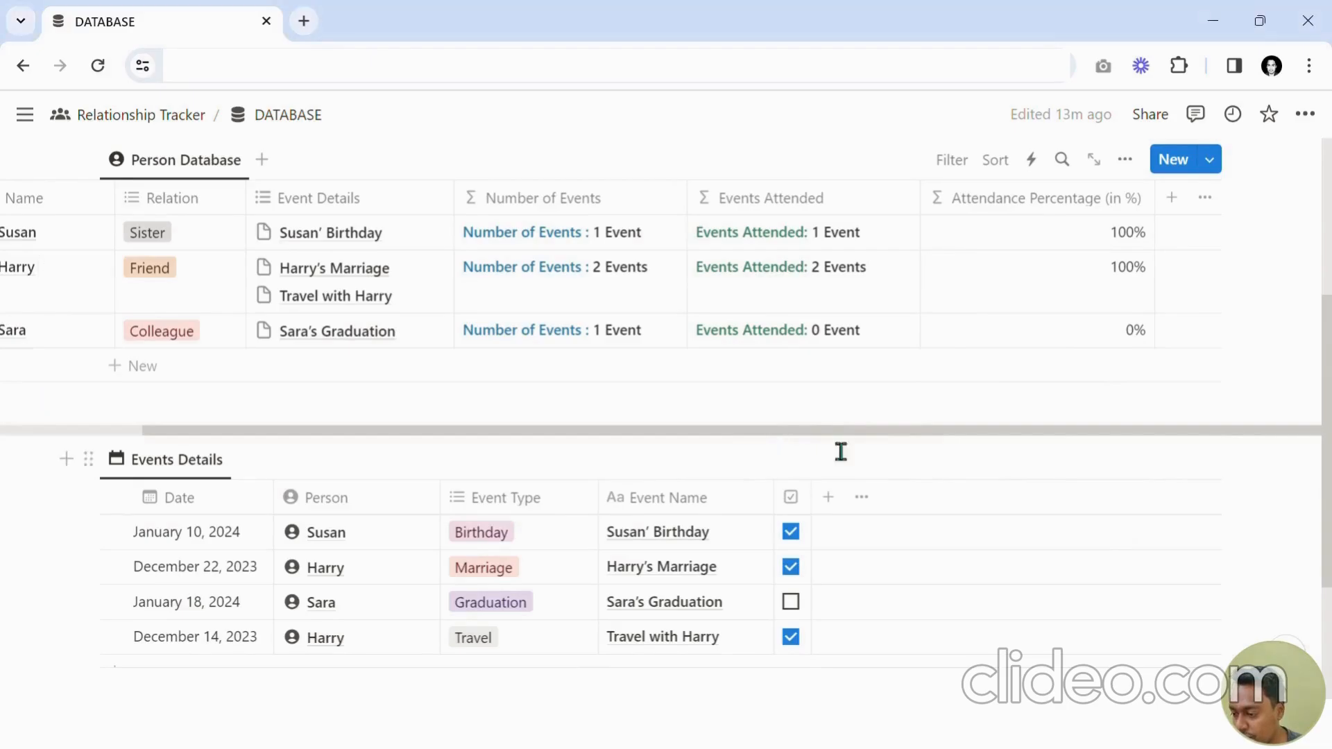
left_click(1031, 199)
left_click(1033, 292)
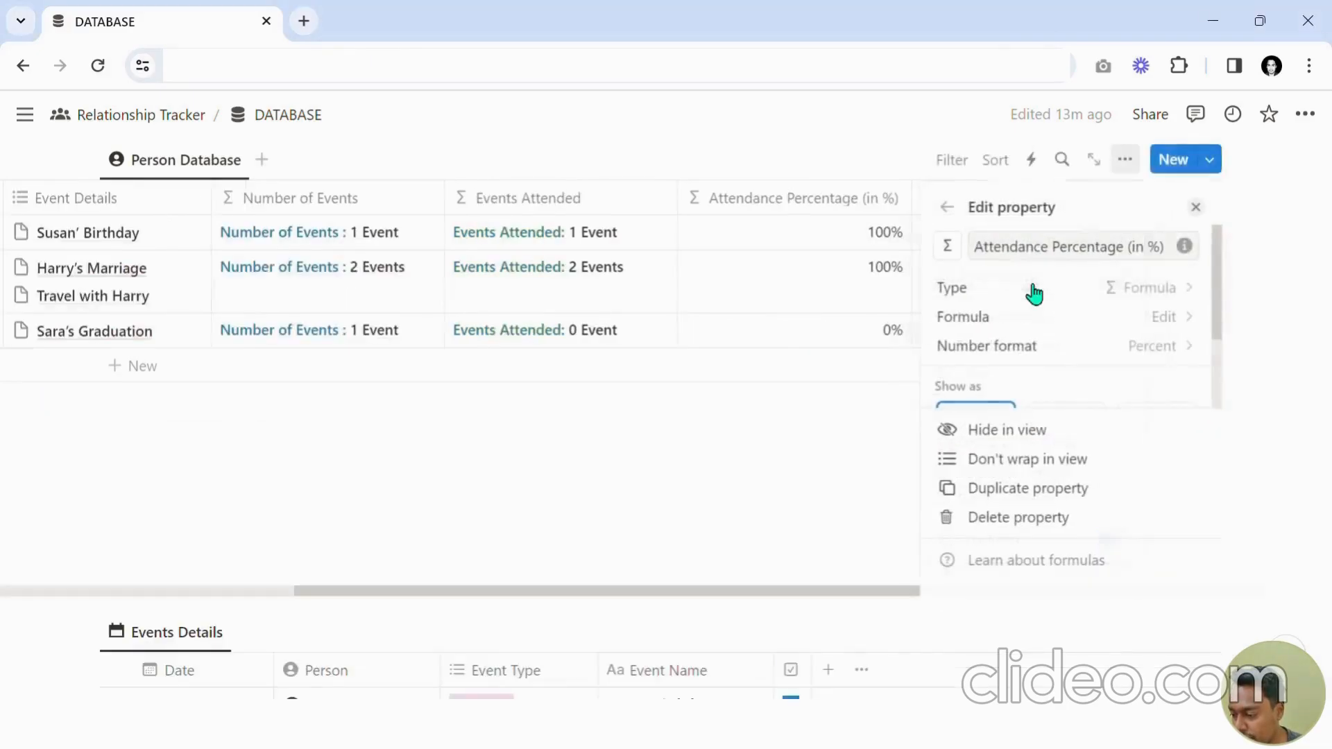
scroll(1082, 361, "down", 2)
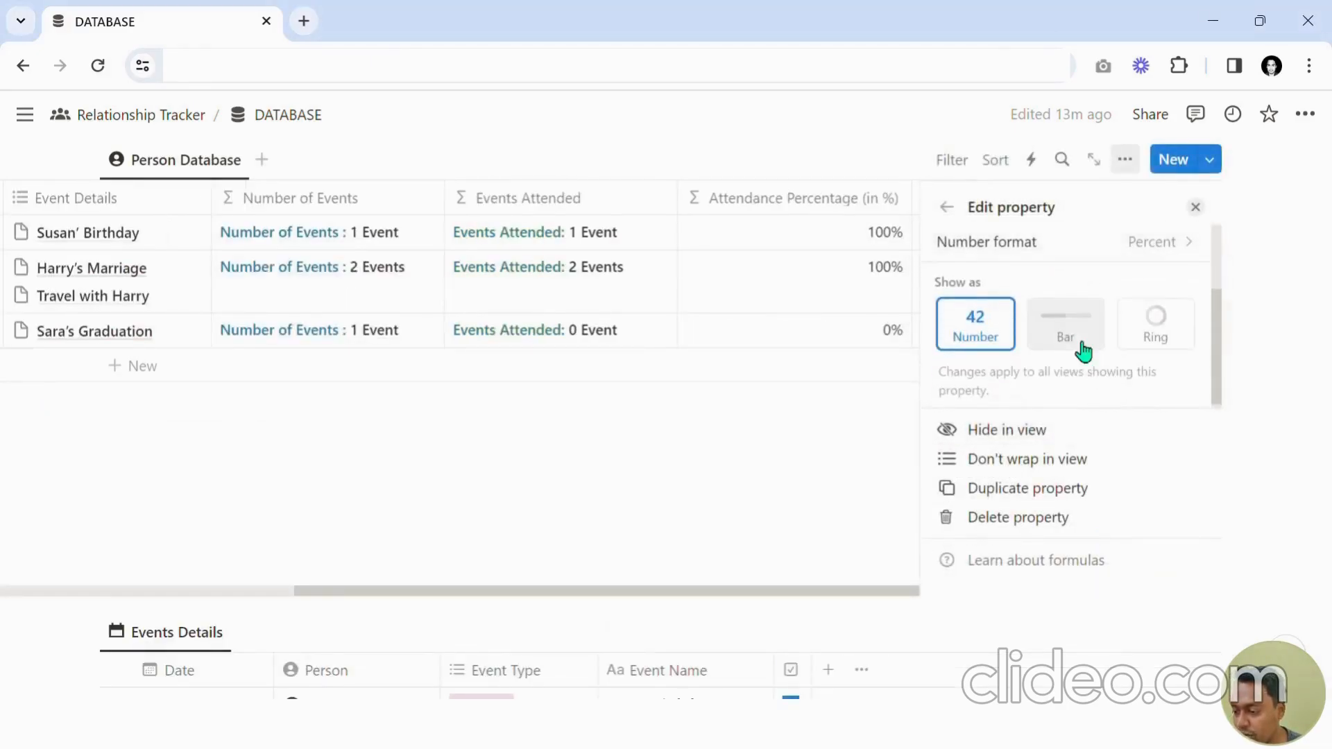
left_click(1079, 347)
left_click(1174, 343)
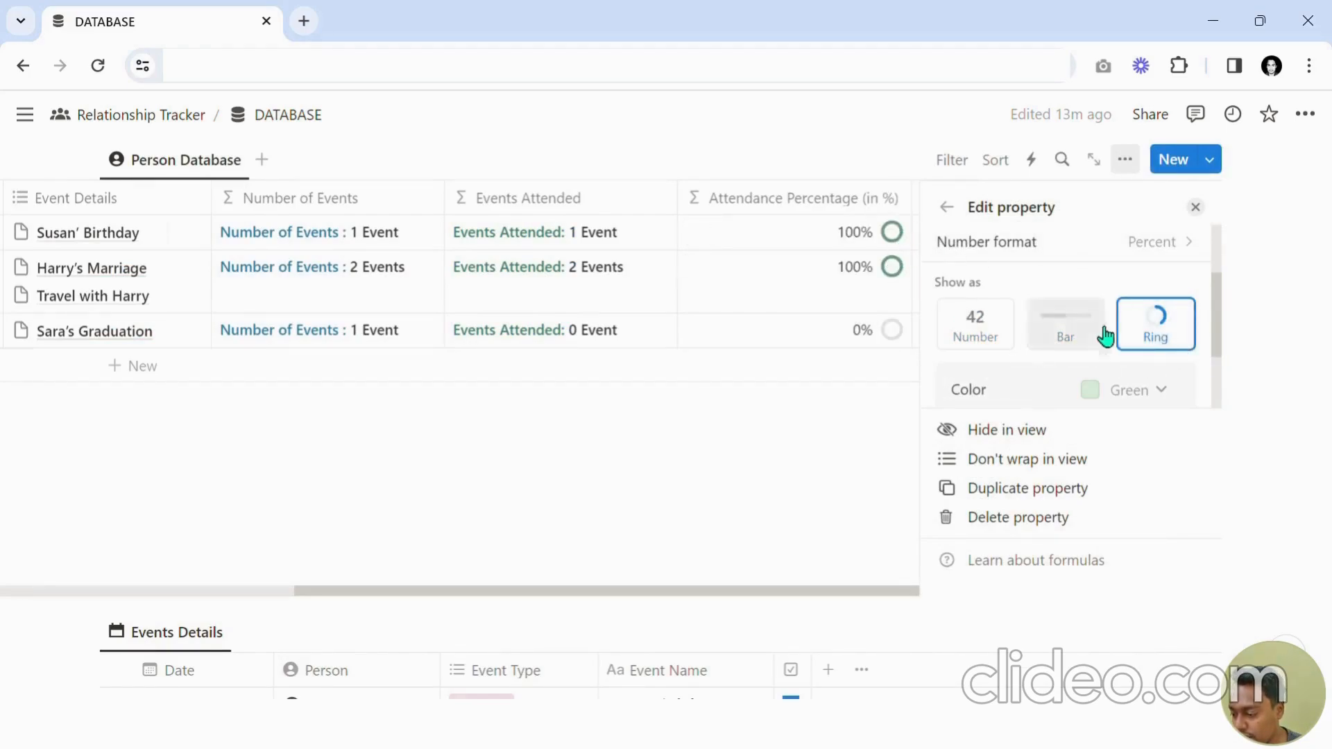
left_click(1120, 385)
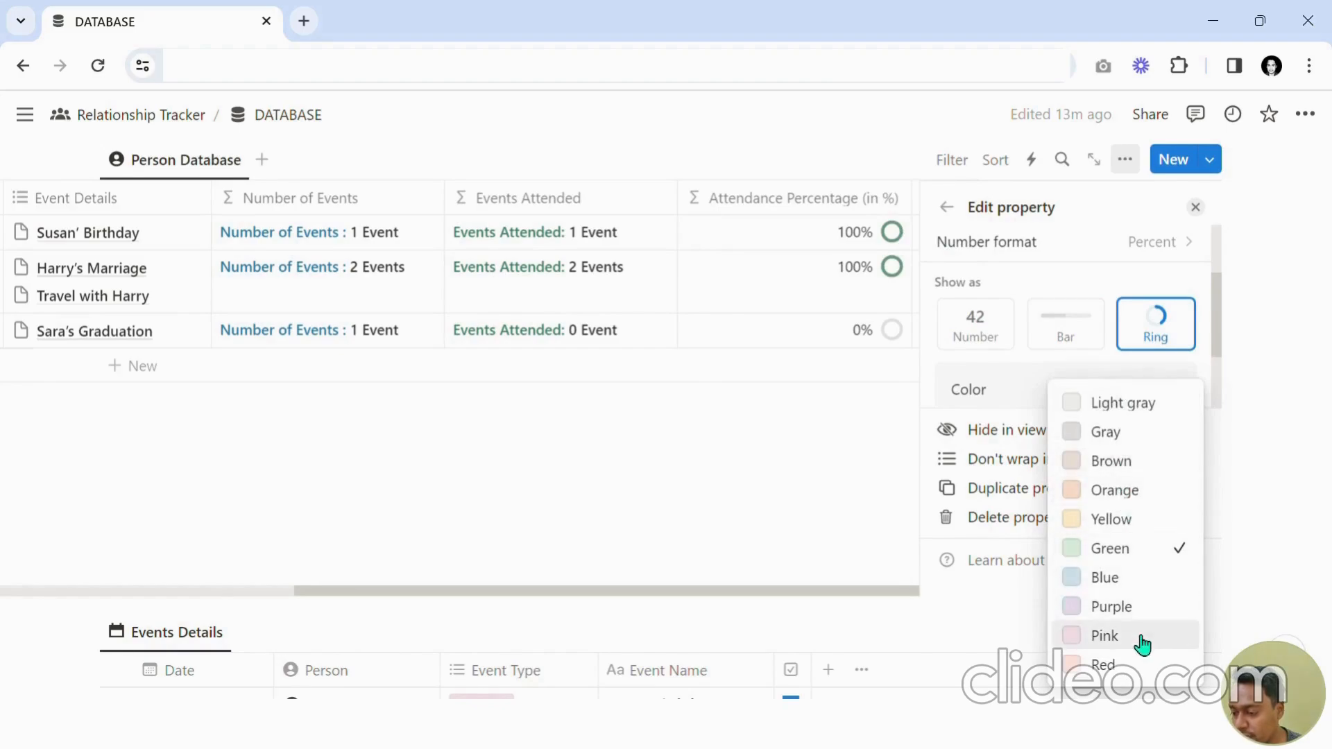
left_click(1088, 334)
left_click(1089, 334)
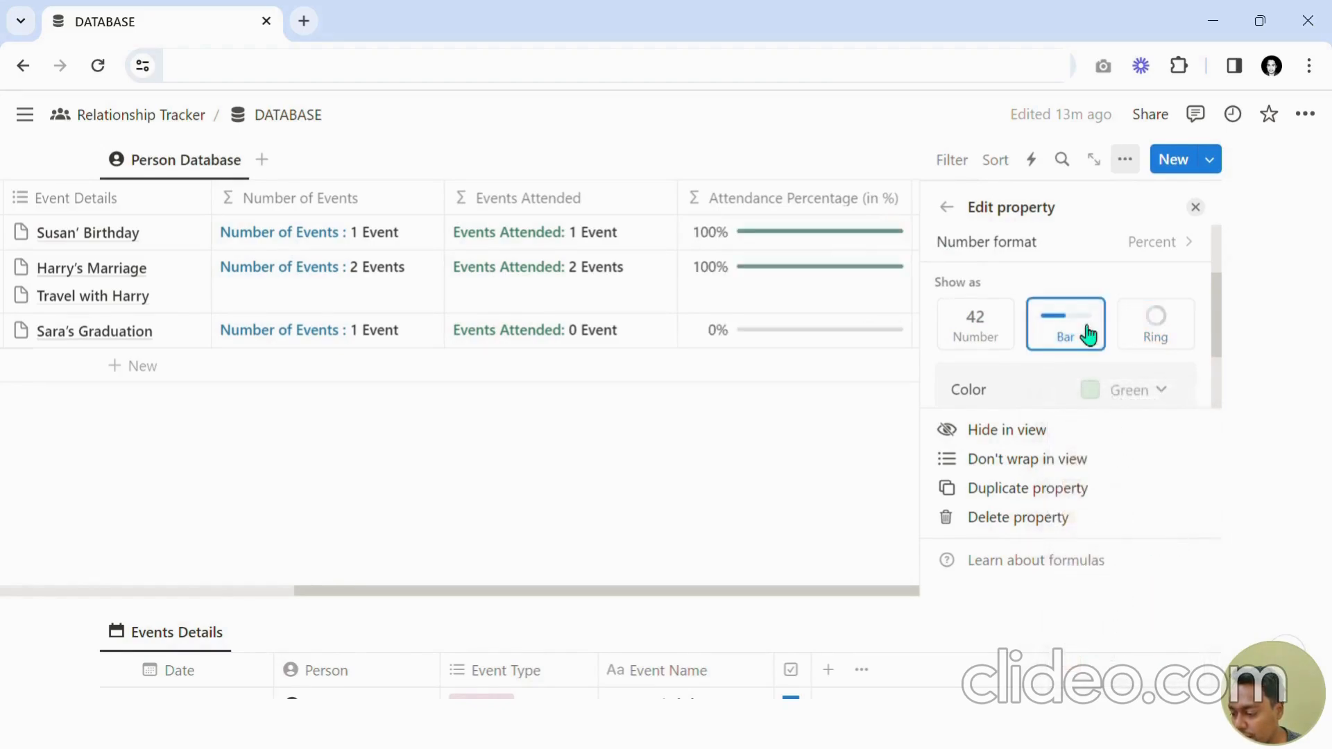
Set the attendance bar's color to Blue and close the property editor.
left_click(1148, 389)
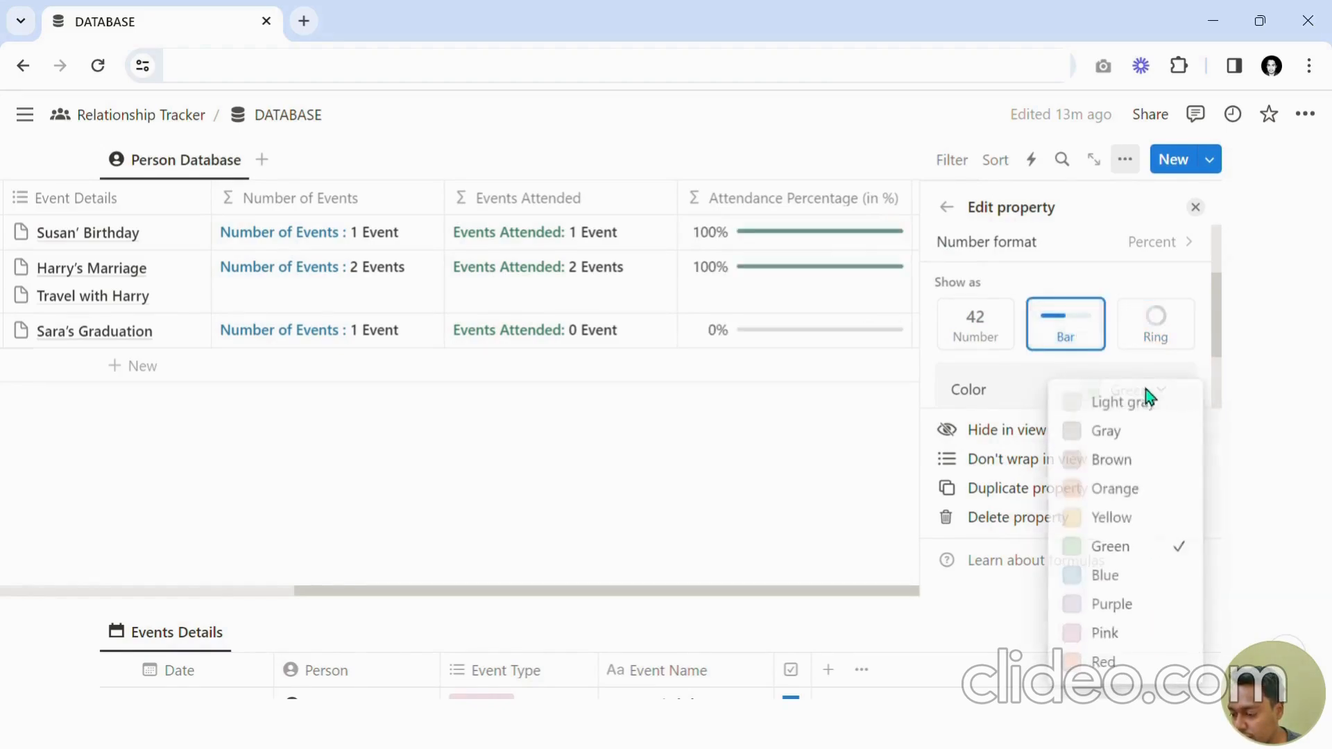
left_click(1125, 586)
left_click(1195, 207)
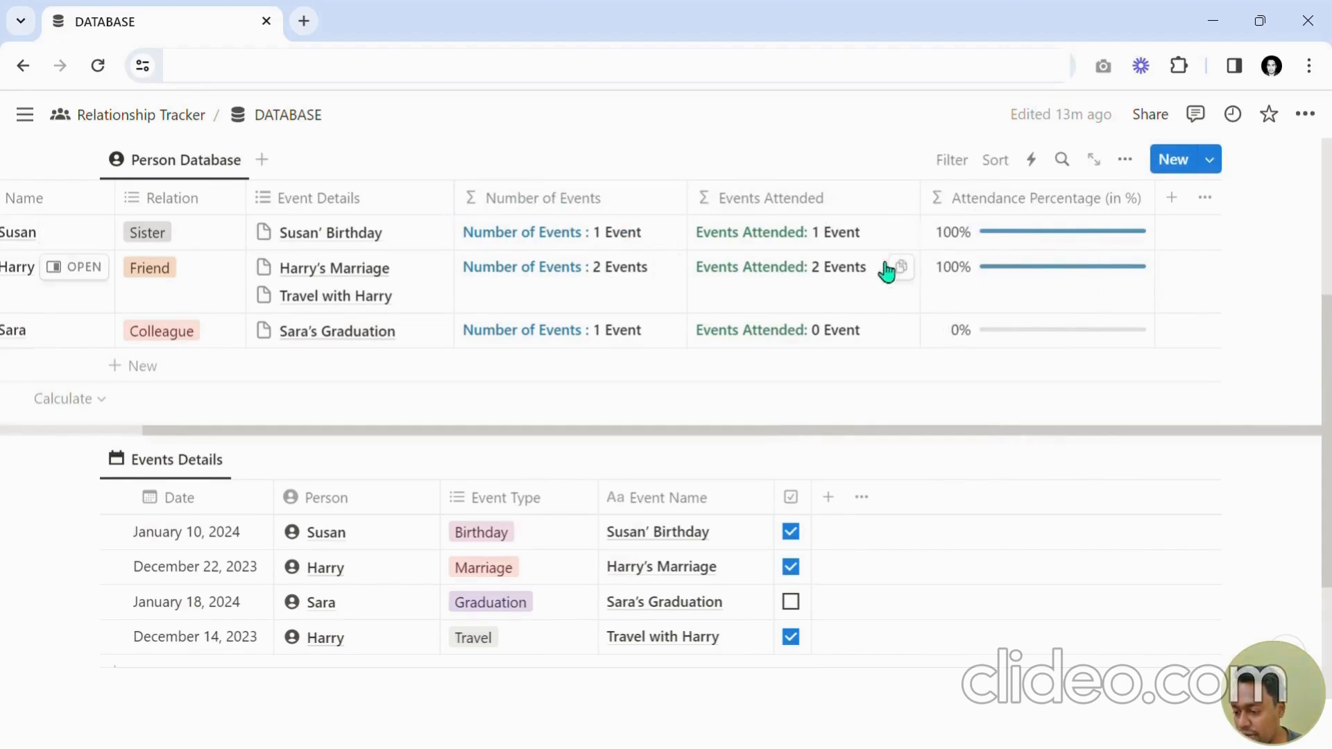
Go back to the Relationship Tracker parent page.
left_click_drag(737, 441, 529, 455)
scroll(548, 457, "down", 3)
scroll(543, 455, "up", 3)
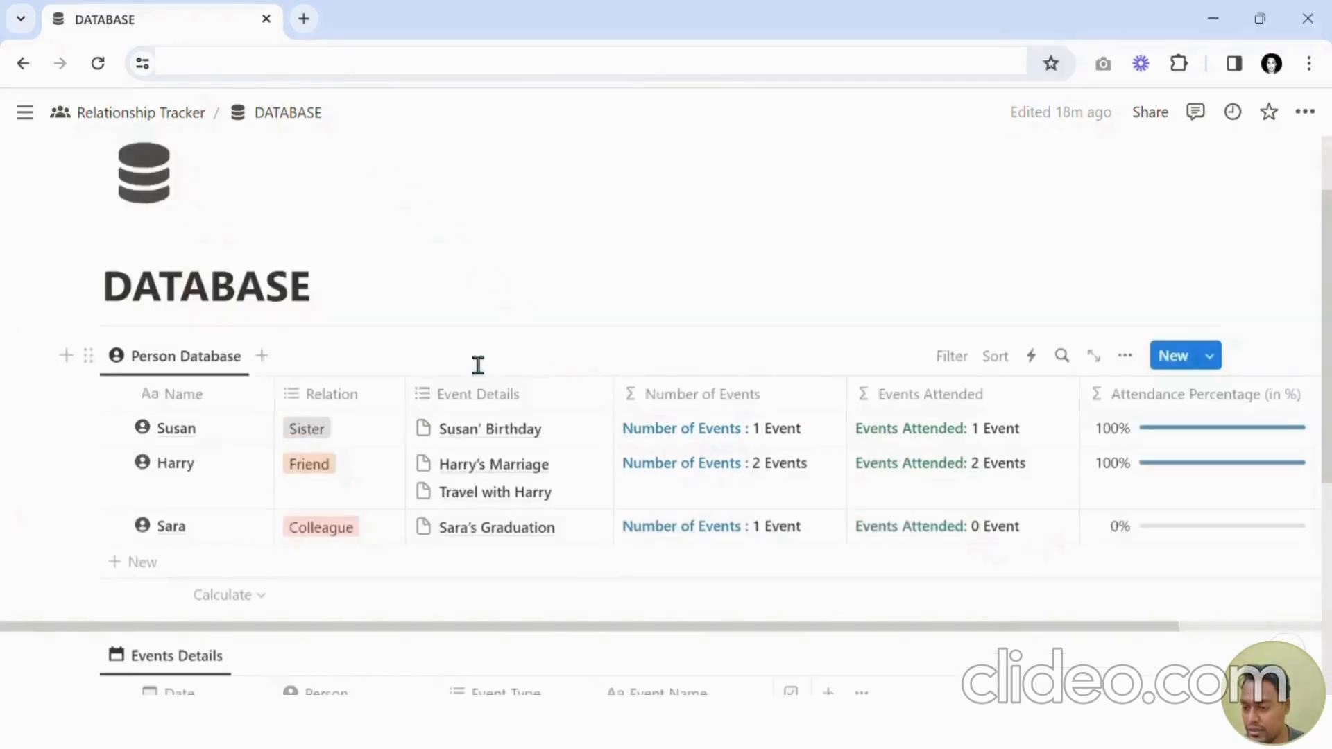
scroll(476, 365, "up", 2)
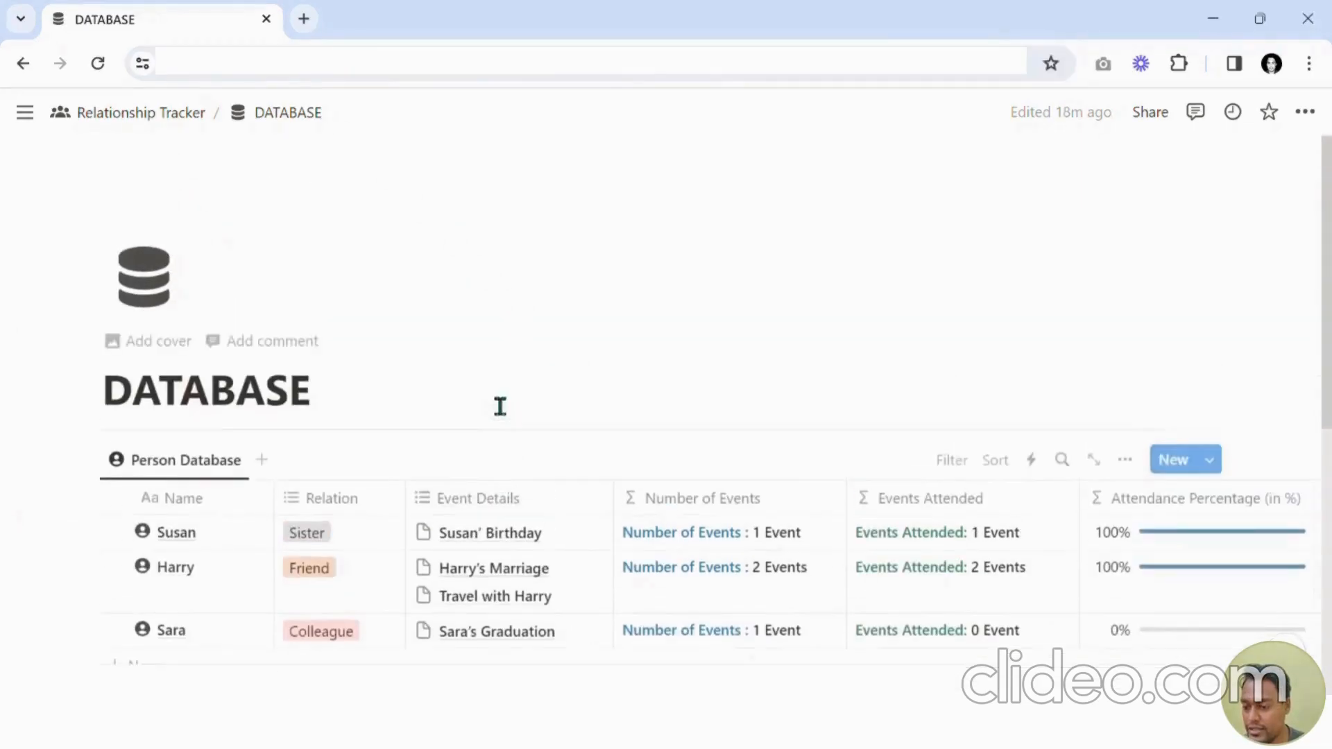
scroll(499, 407, "down", 5)
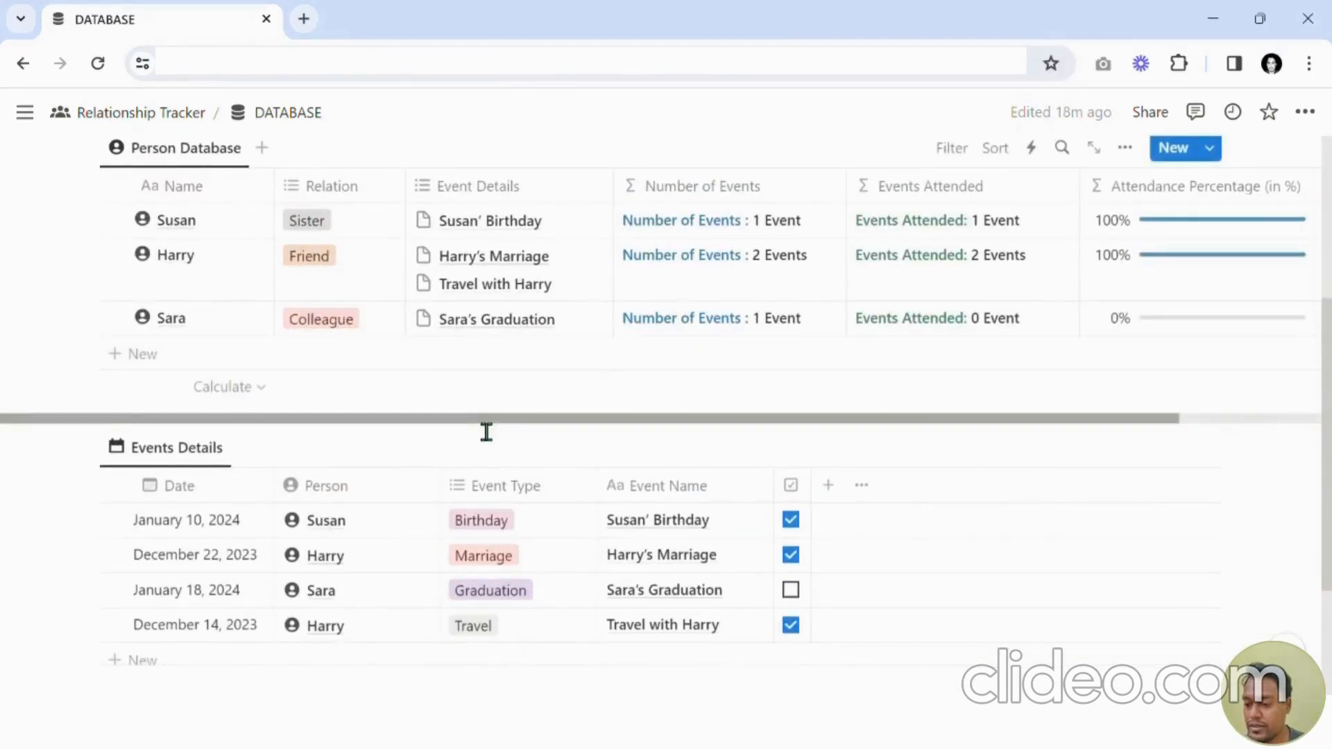
scroll(486, 427, "up", 3)
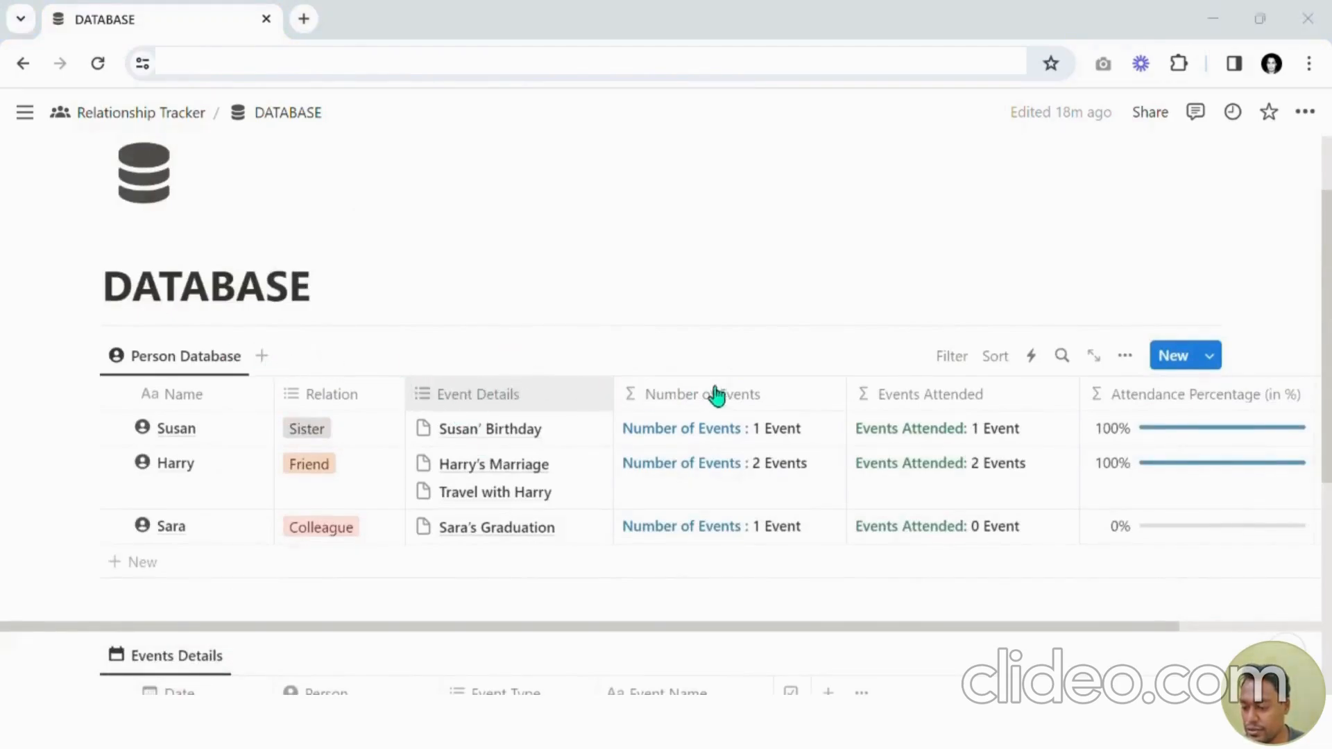
left_click(141, 121)
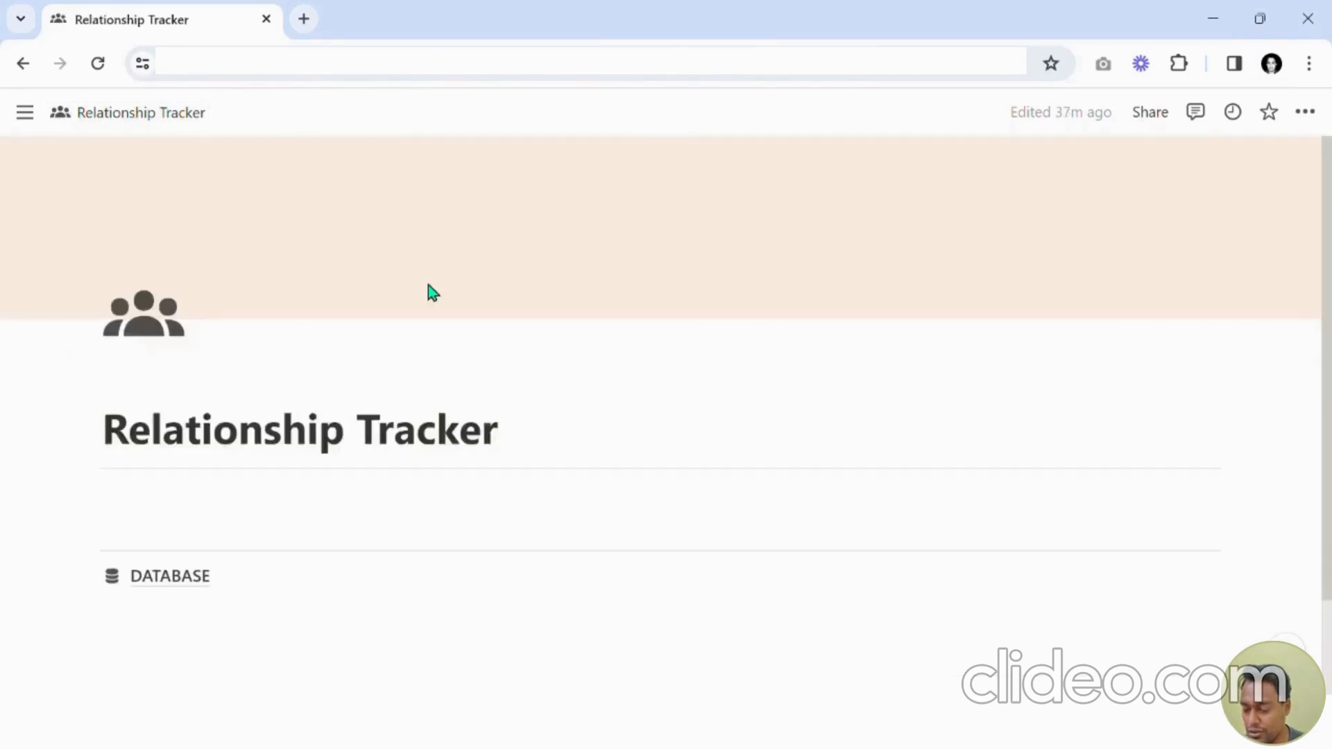
Add empty lines above the DATABASE link and move to the top empty line.
scroll(368, 472, "down", 2)
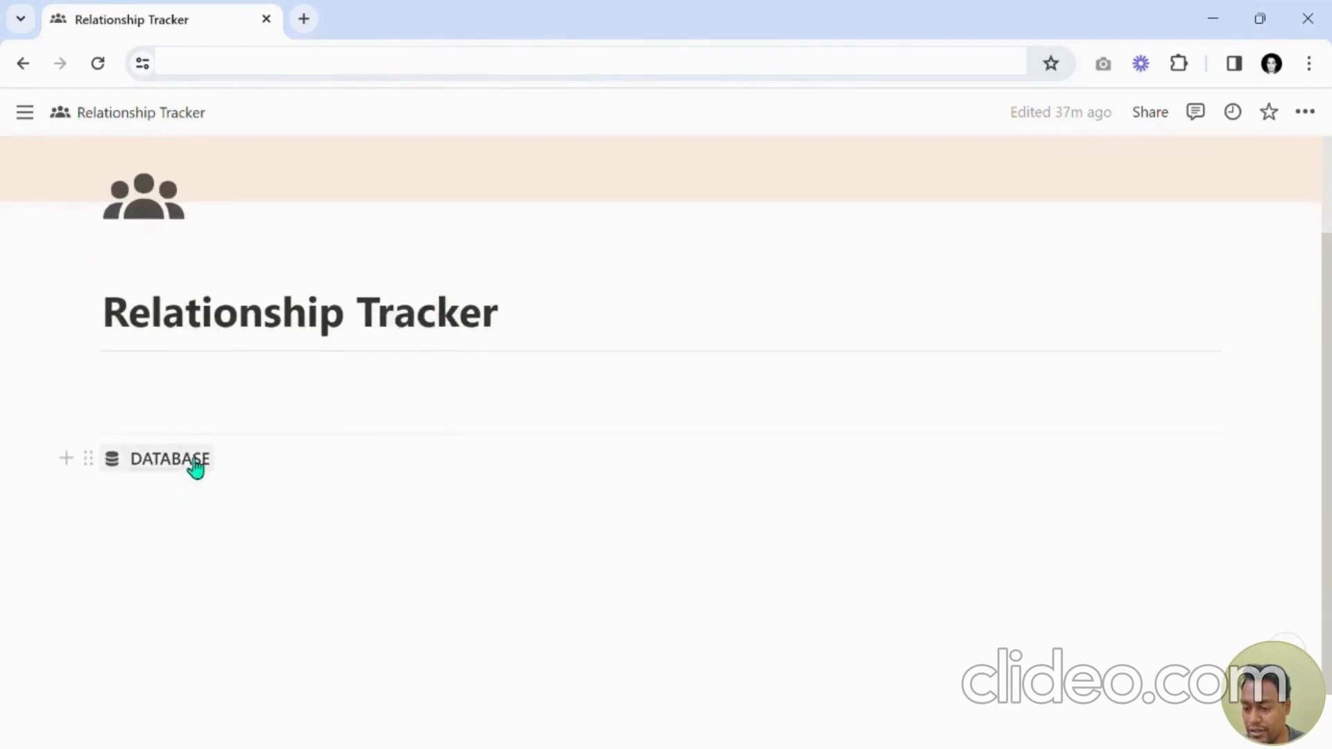
mouse_move(180, 466)
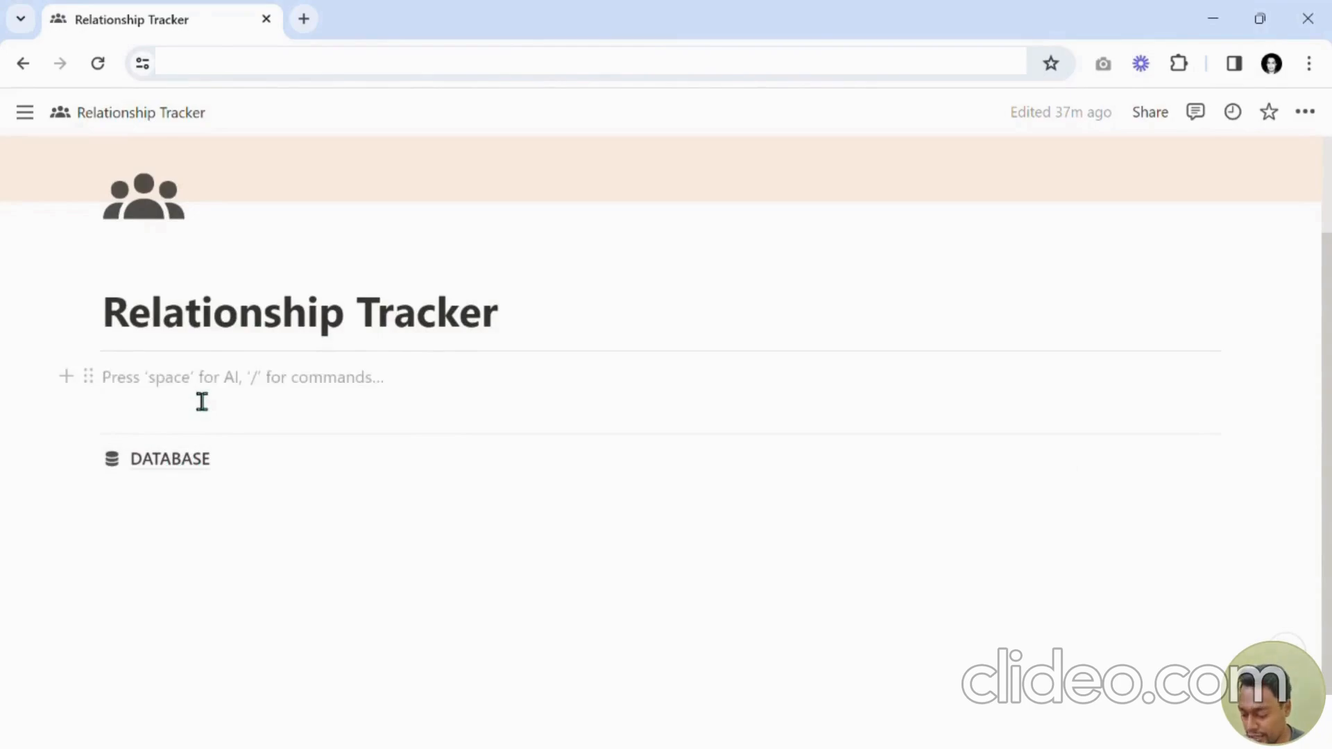
key("Return")
key("Return")
key("Return")
key("Return")
key("Return")
key("Return")
key("Return")
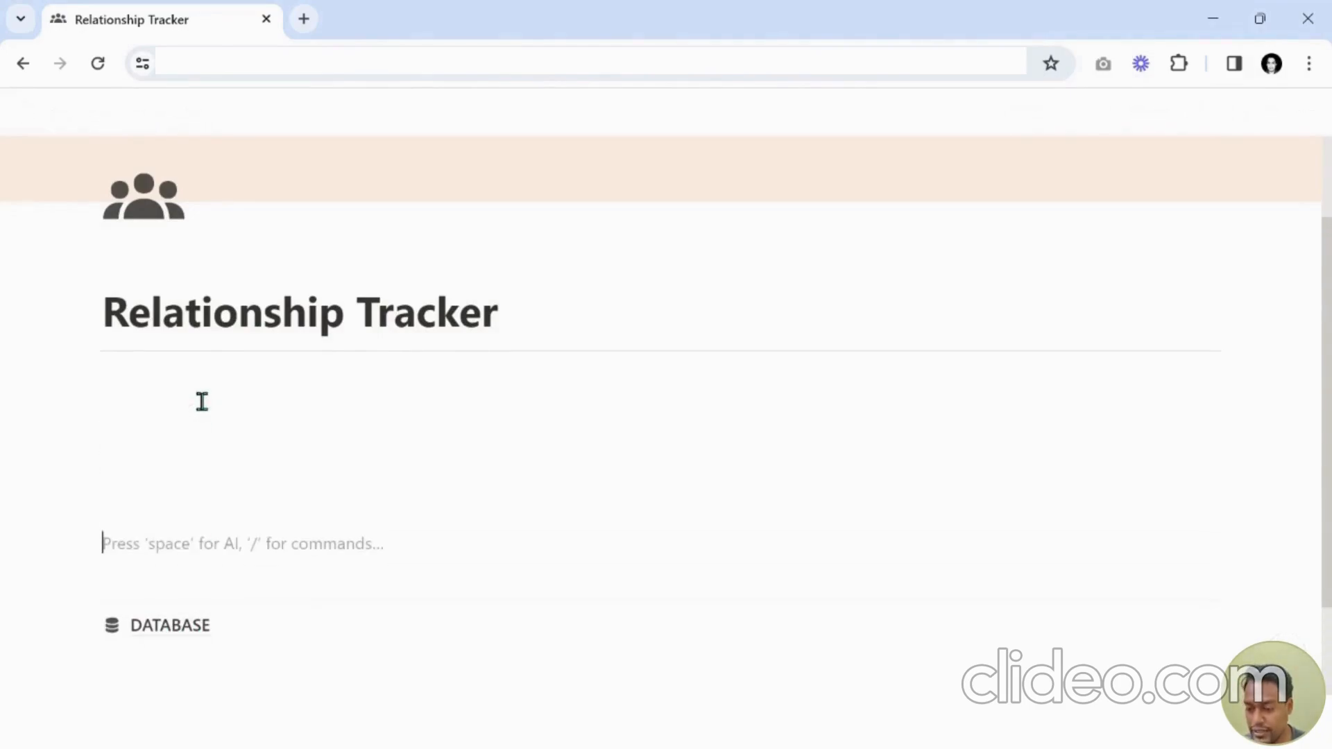
key("Up")
key("Up")
key("Up")
key("Up")
key("Up")
key("Up")
key("Up")
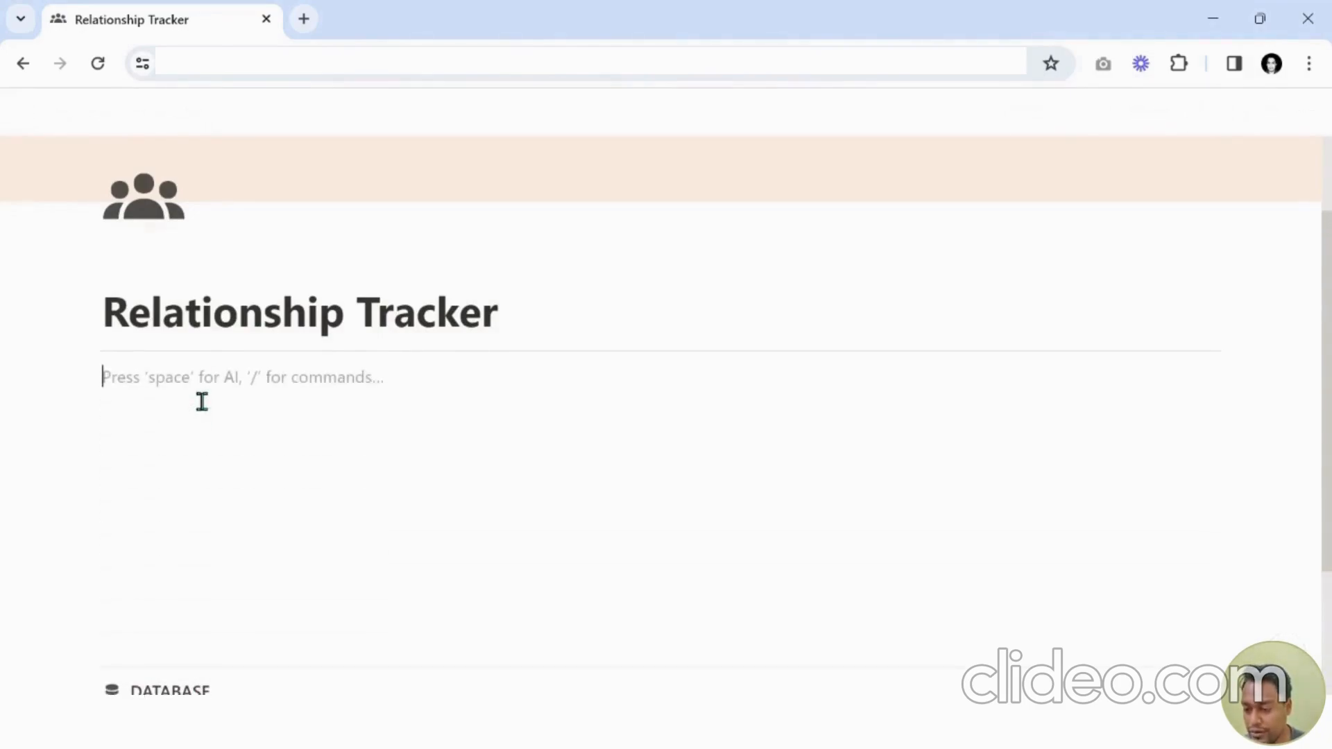
Insert a linked view of database using DB_PersonDatabase_New as the data source.
type("/")
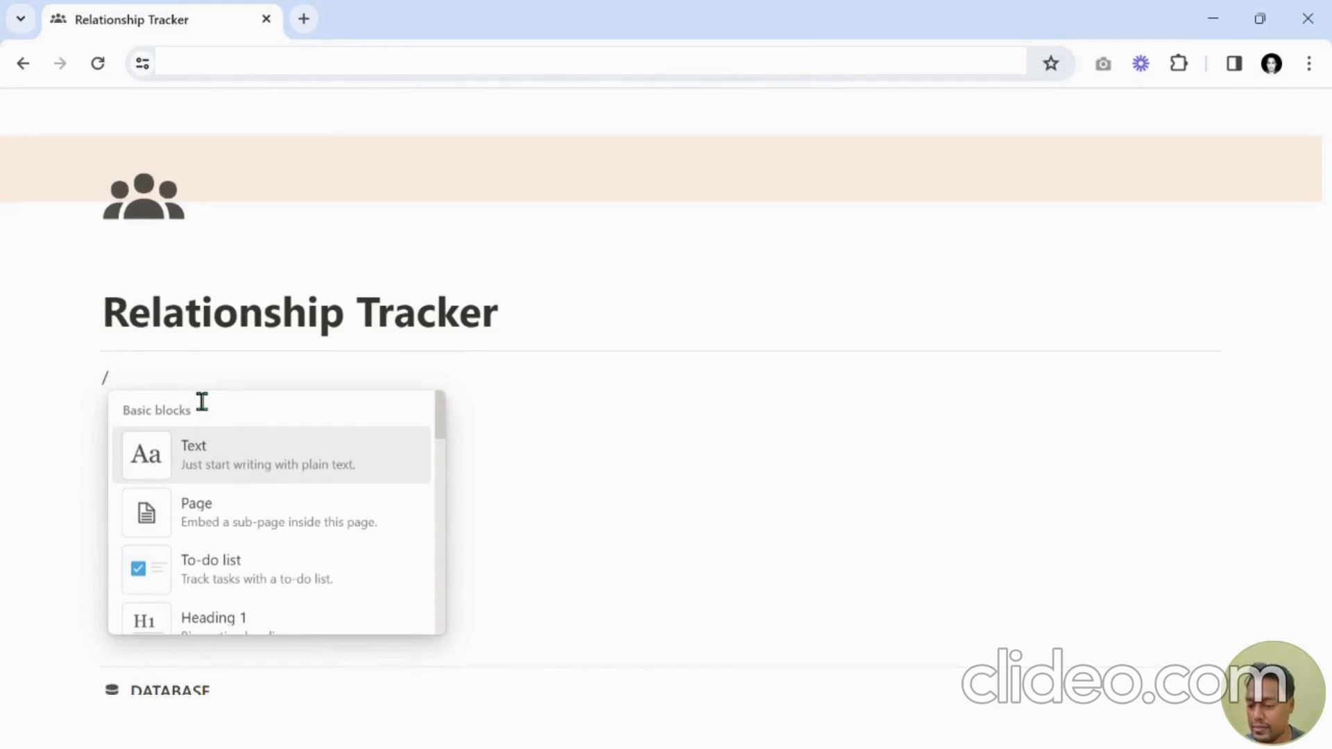
type("lin")
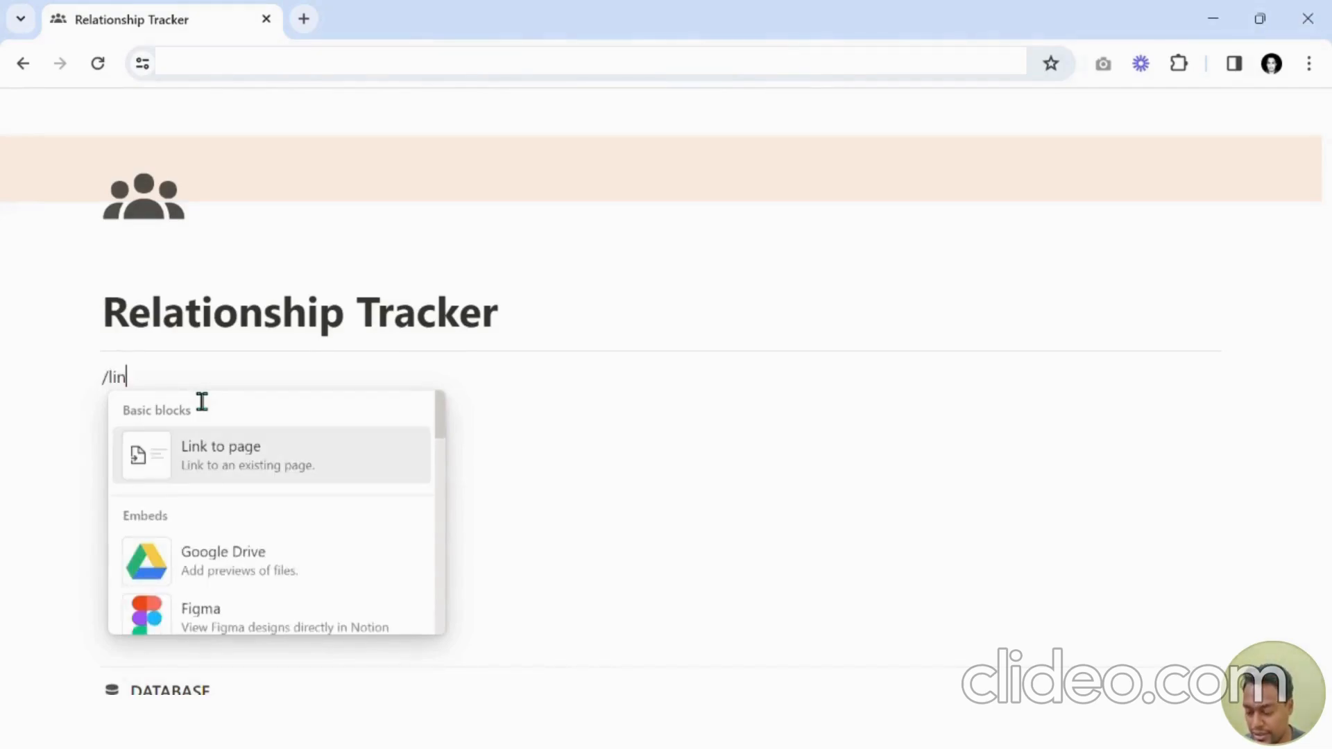
type("ked")
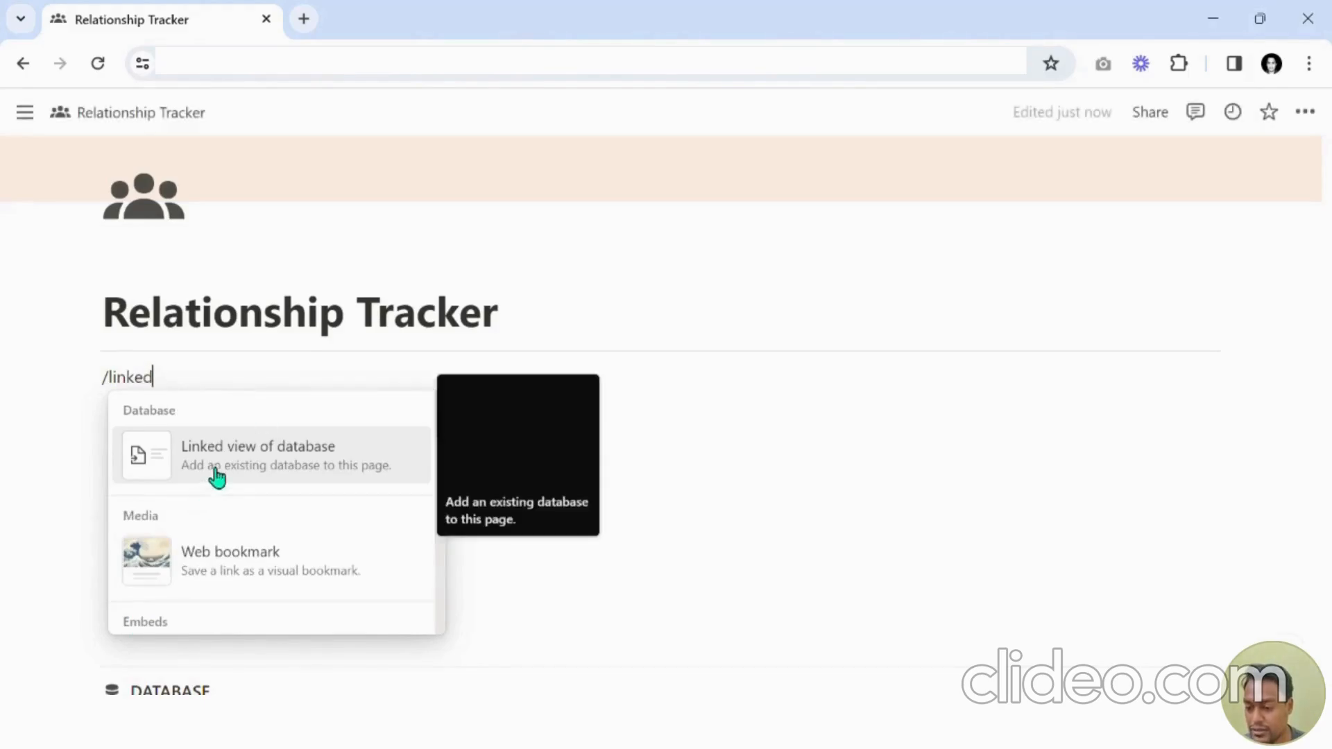
left_click(325, 474)
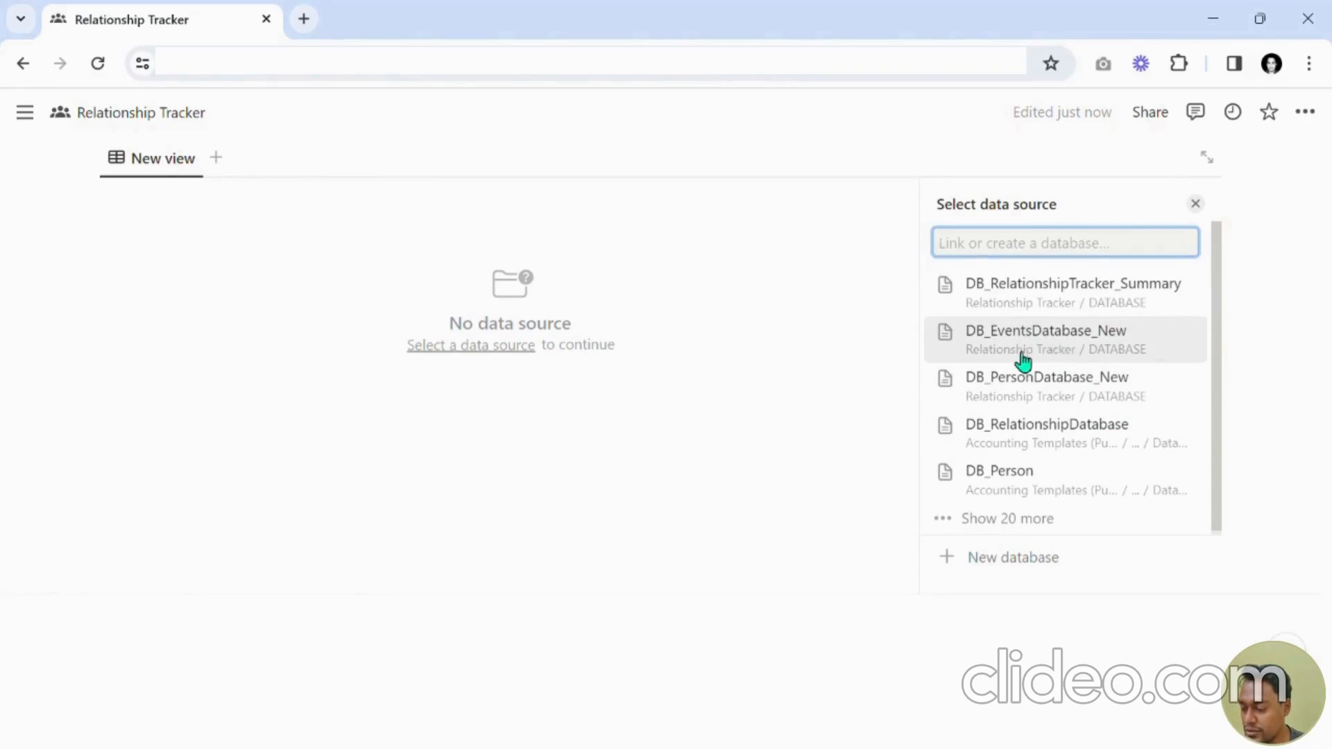
left_click(1045, 401)
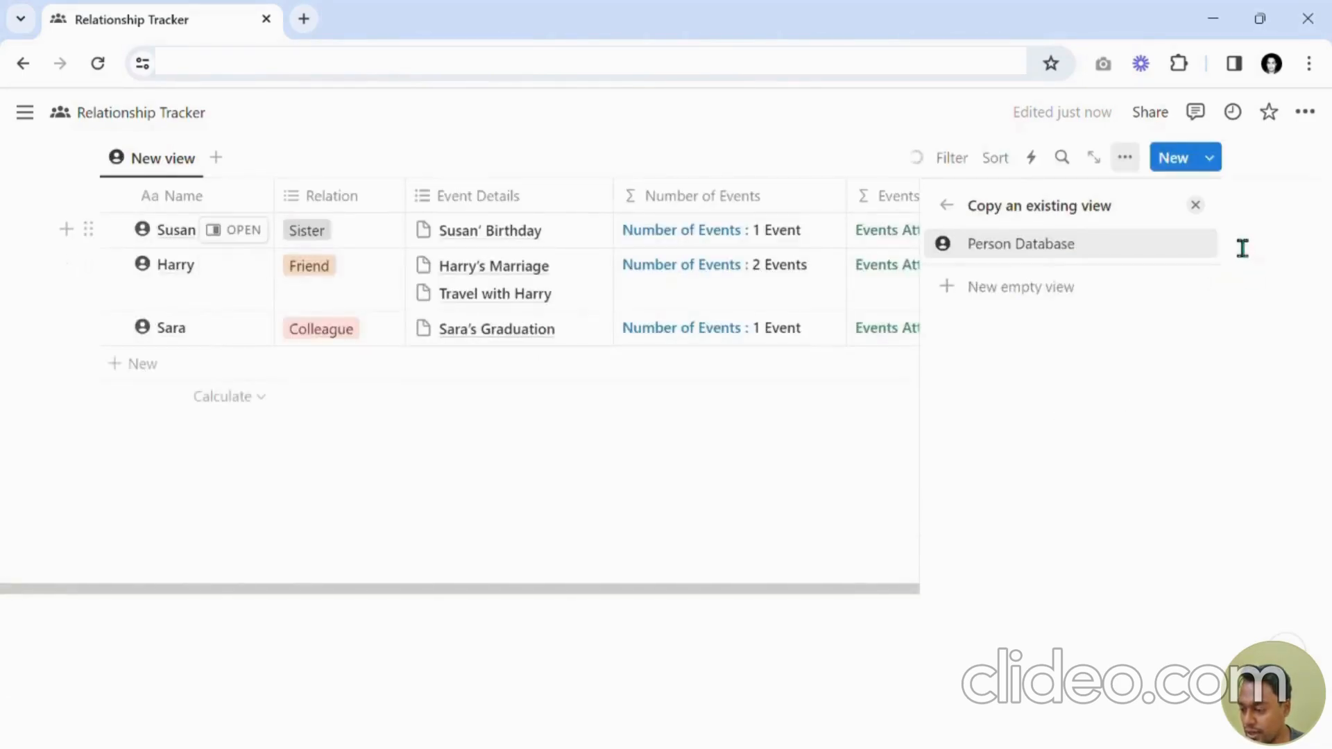
left_click(1196, 206)
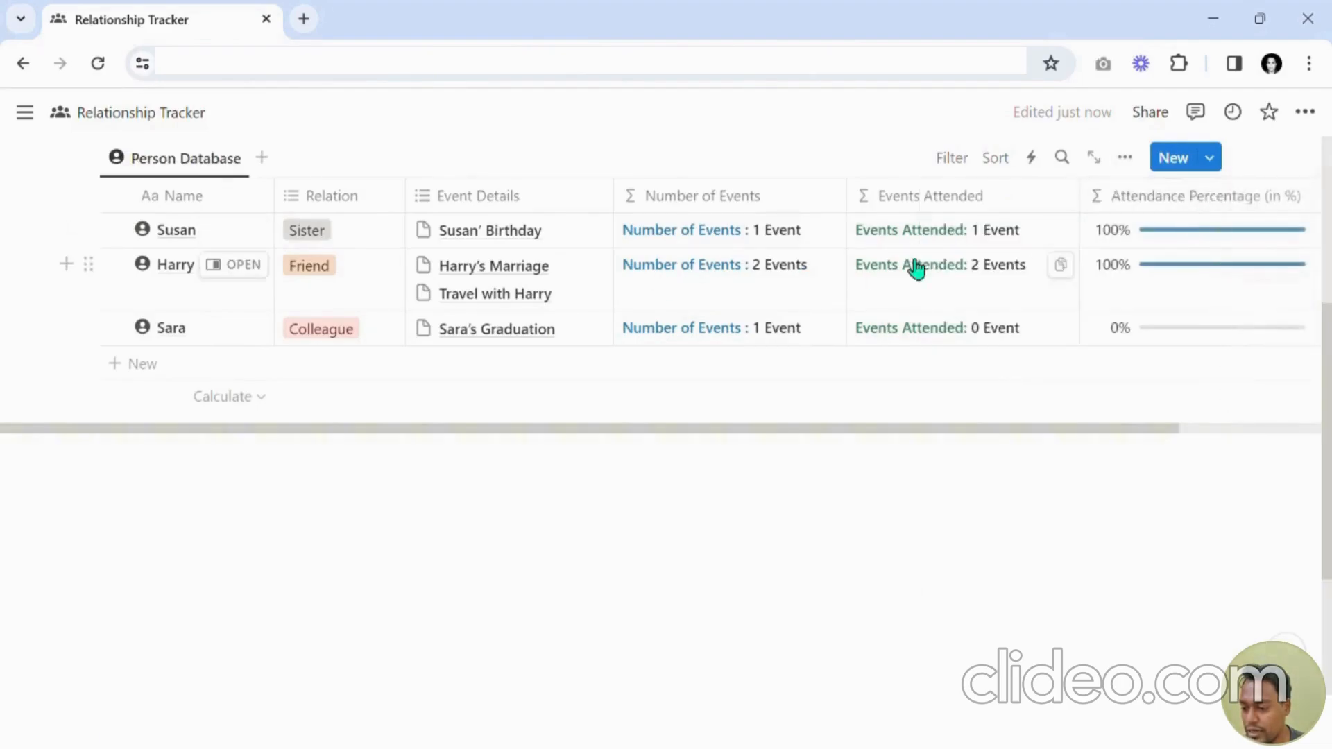
Switch the linked Person Database view's layout to Gallery.
scroll(319, 420, "up", 2)
scroll(460, 444, "down", 3)
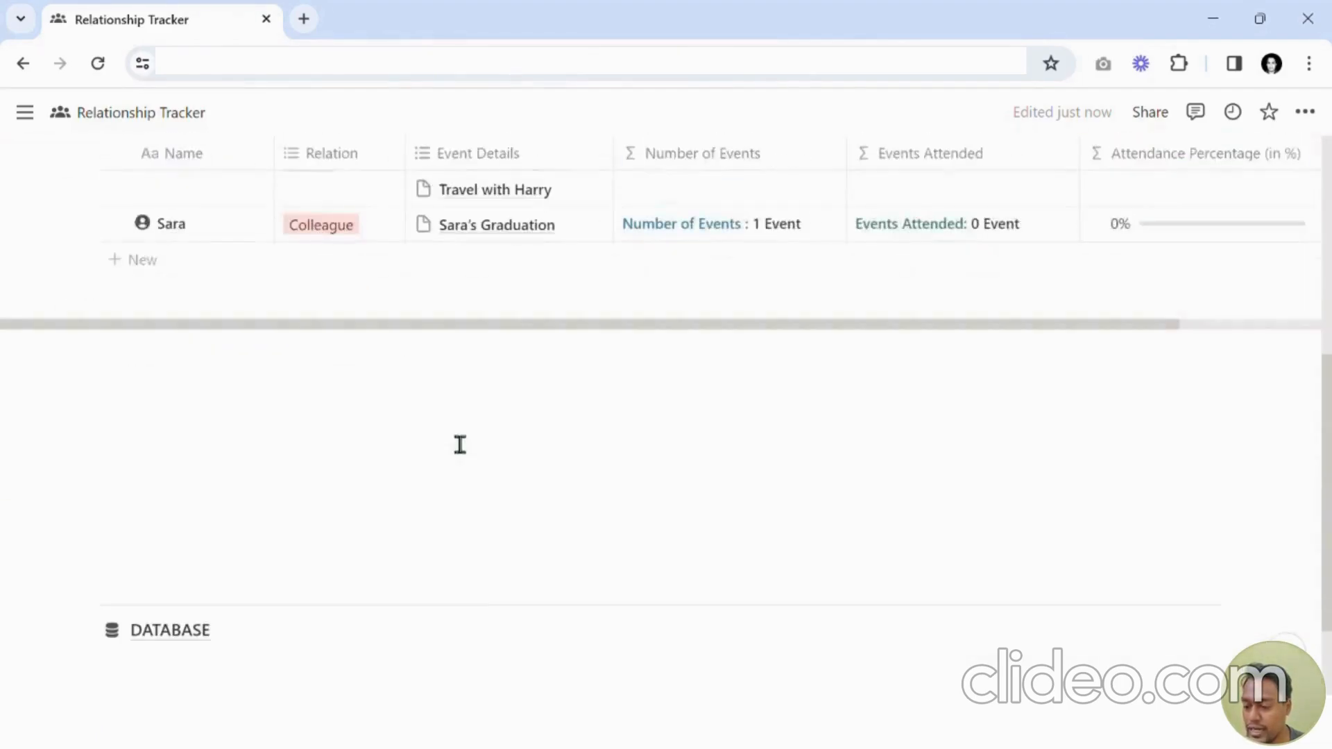
scroll(463, 434, "up", 3)
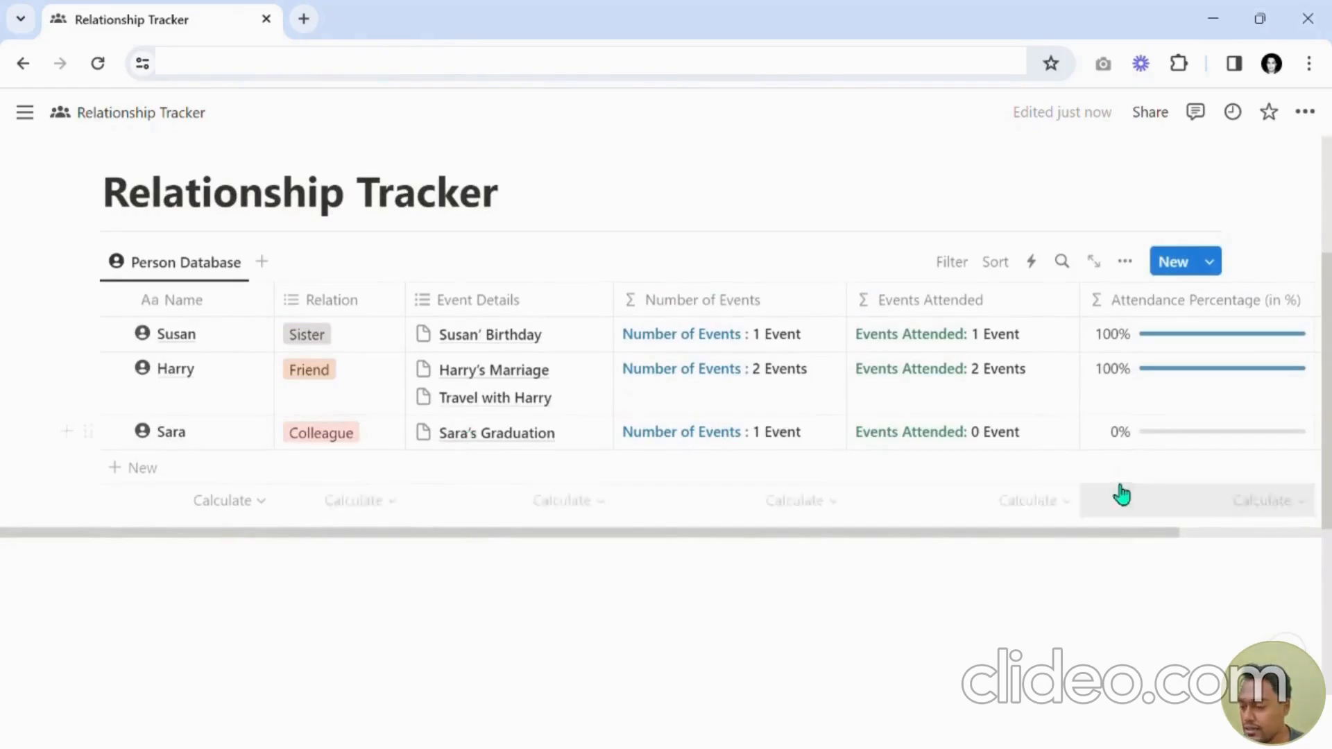
left_click(1125, 264)
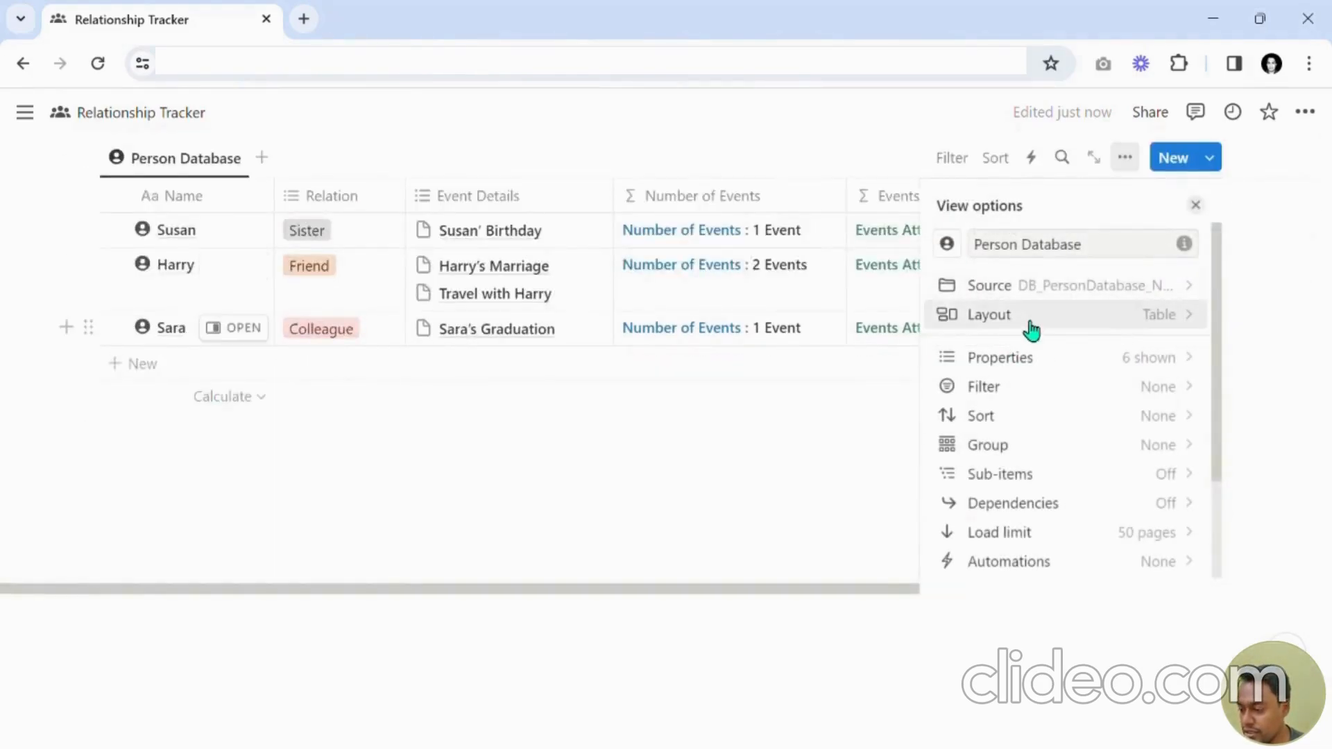
left_click(1033, 320)
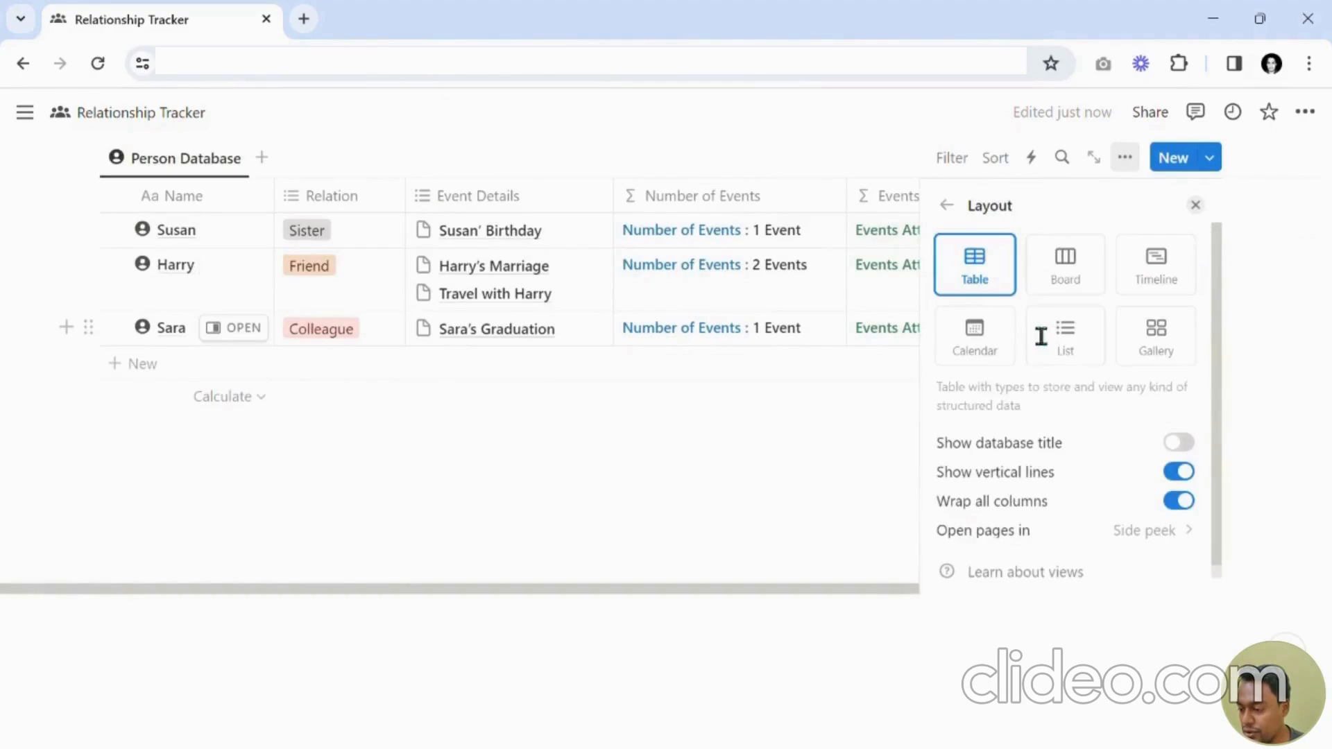
left_click(1170, 353)
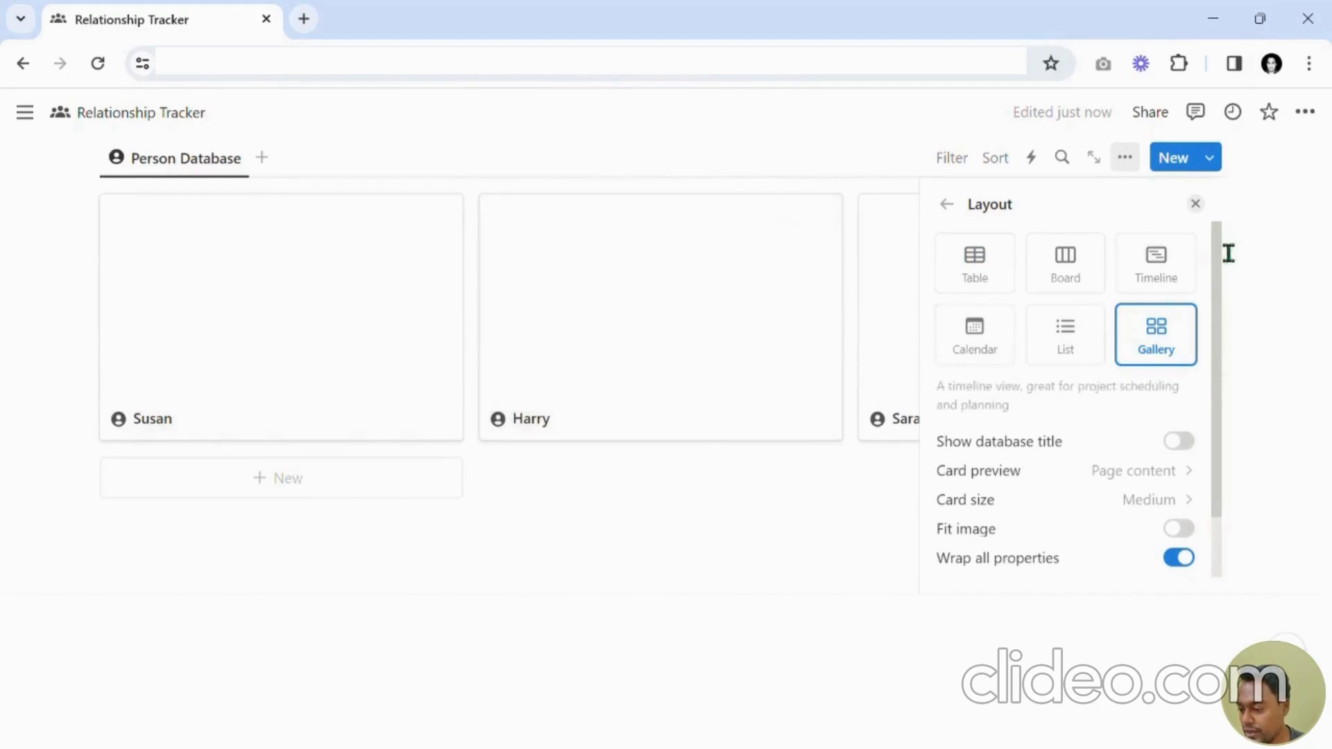
left_click(1195, 203)
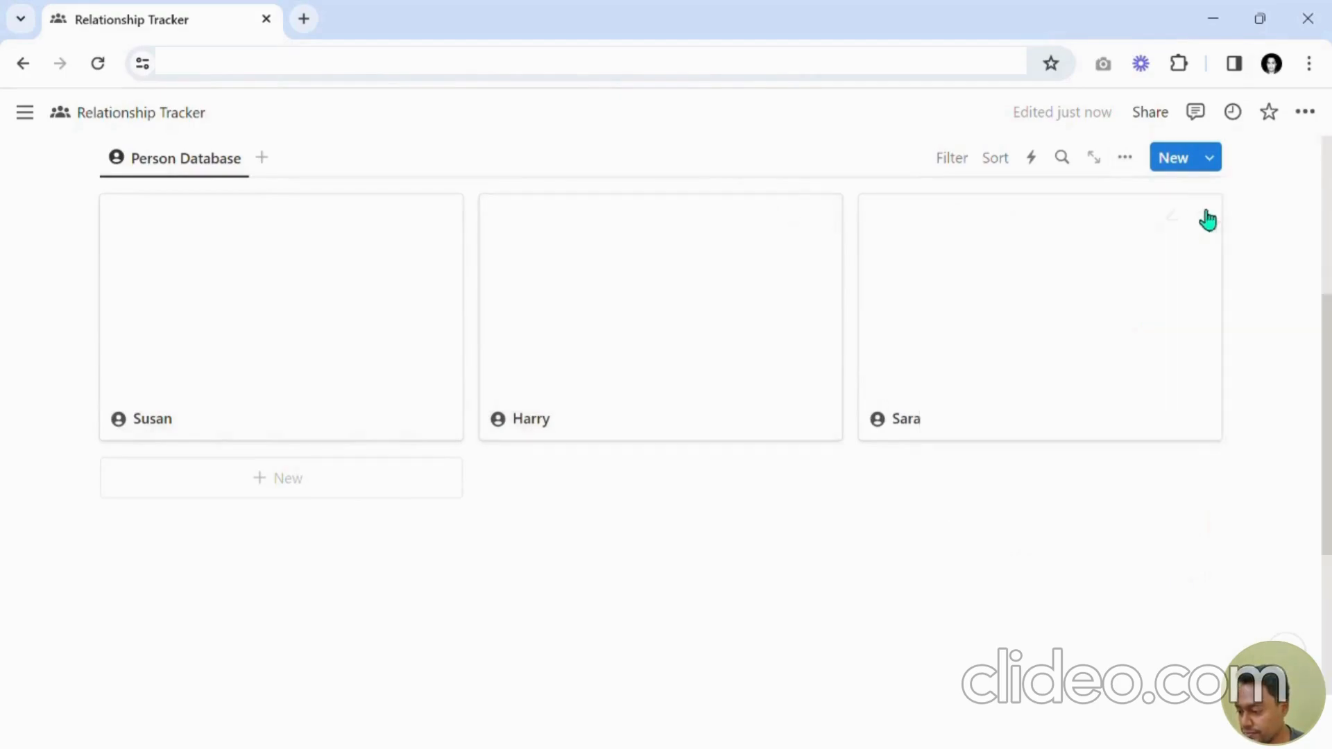
Set the gallery's card size to Small.
left_click(1125, 158)
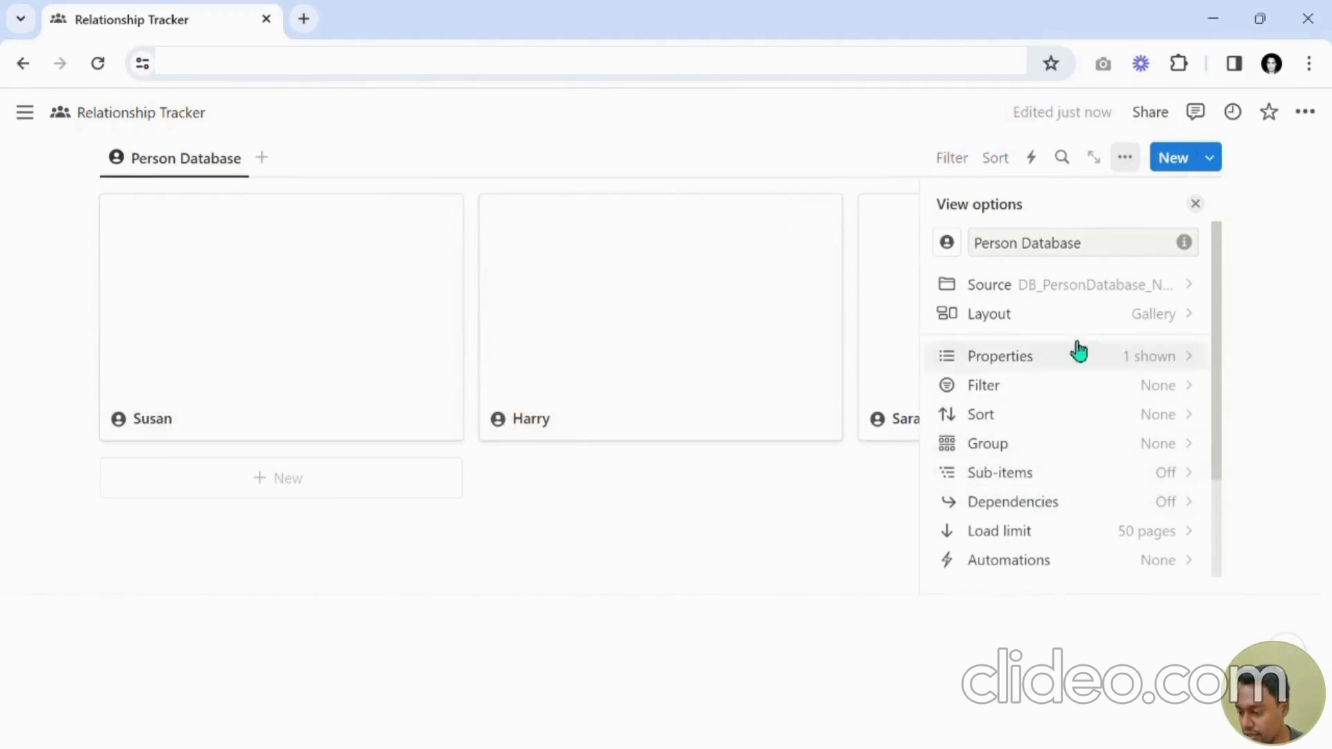
left_click(1102, 317)
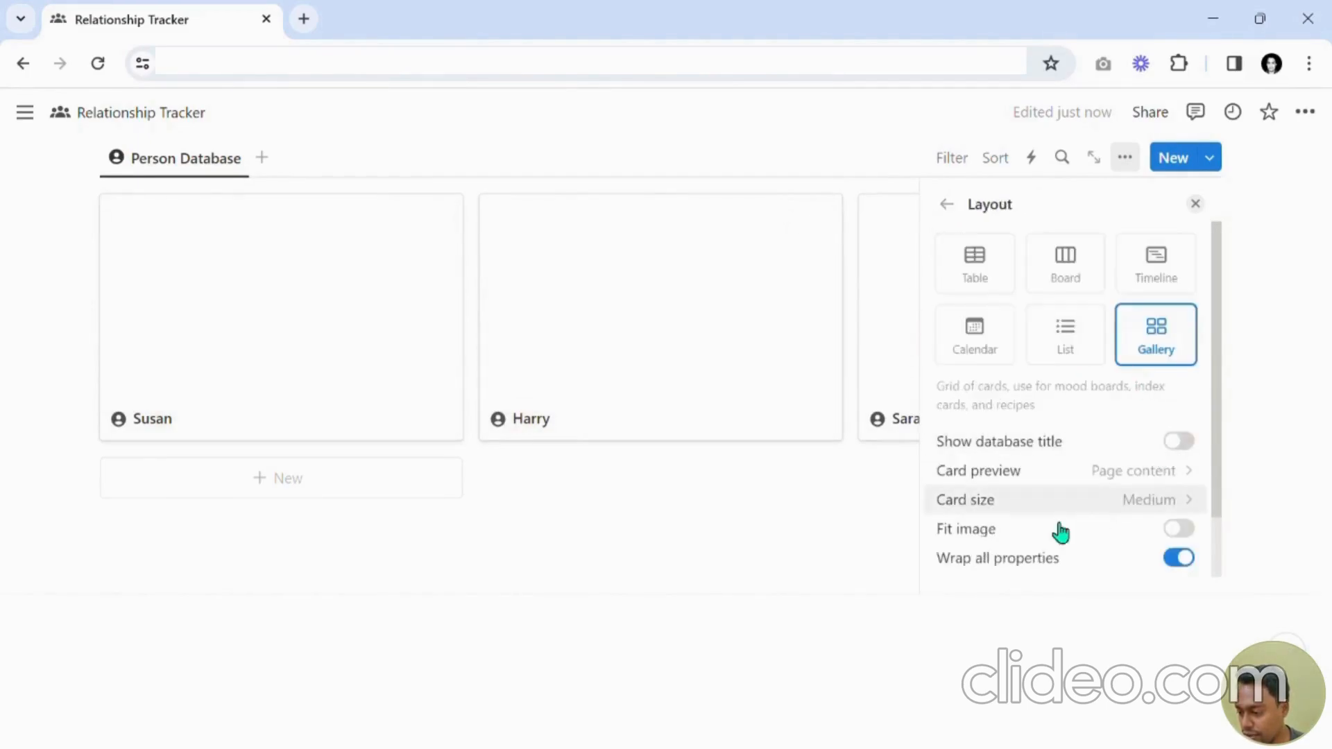
left_click(998, 513)
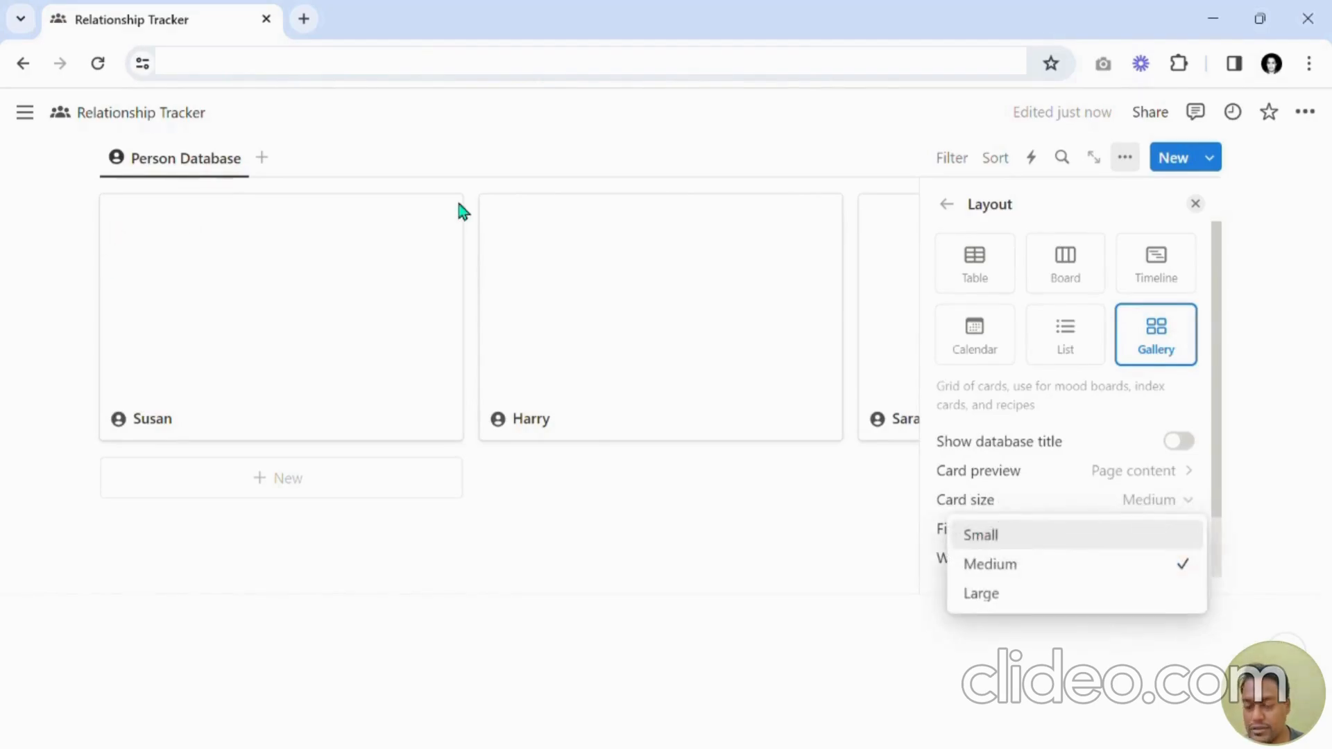
left_click(1075, 540)
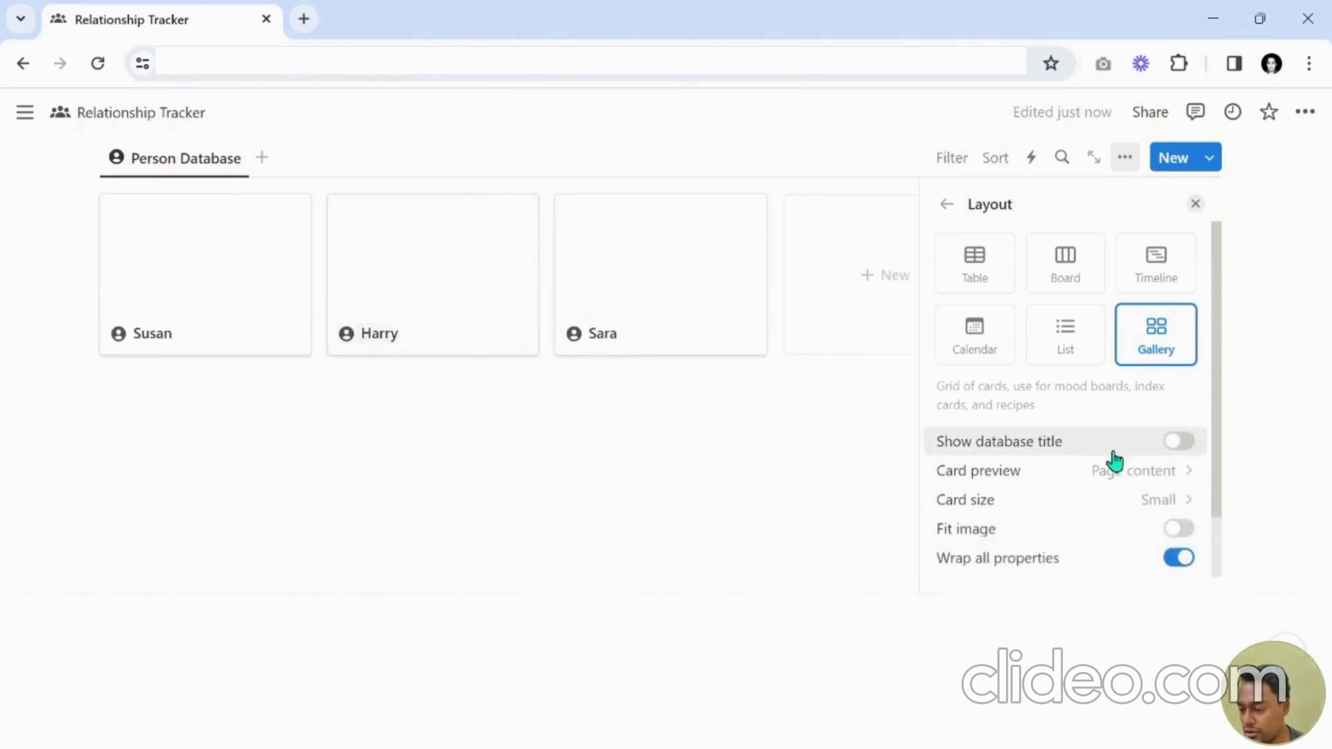
left_click(1195, 204)
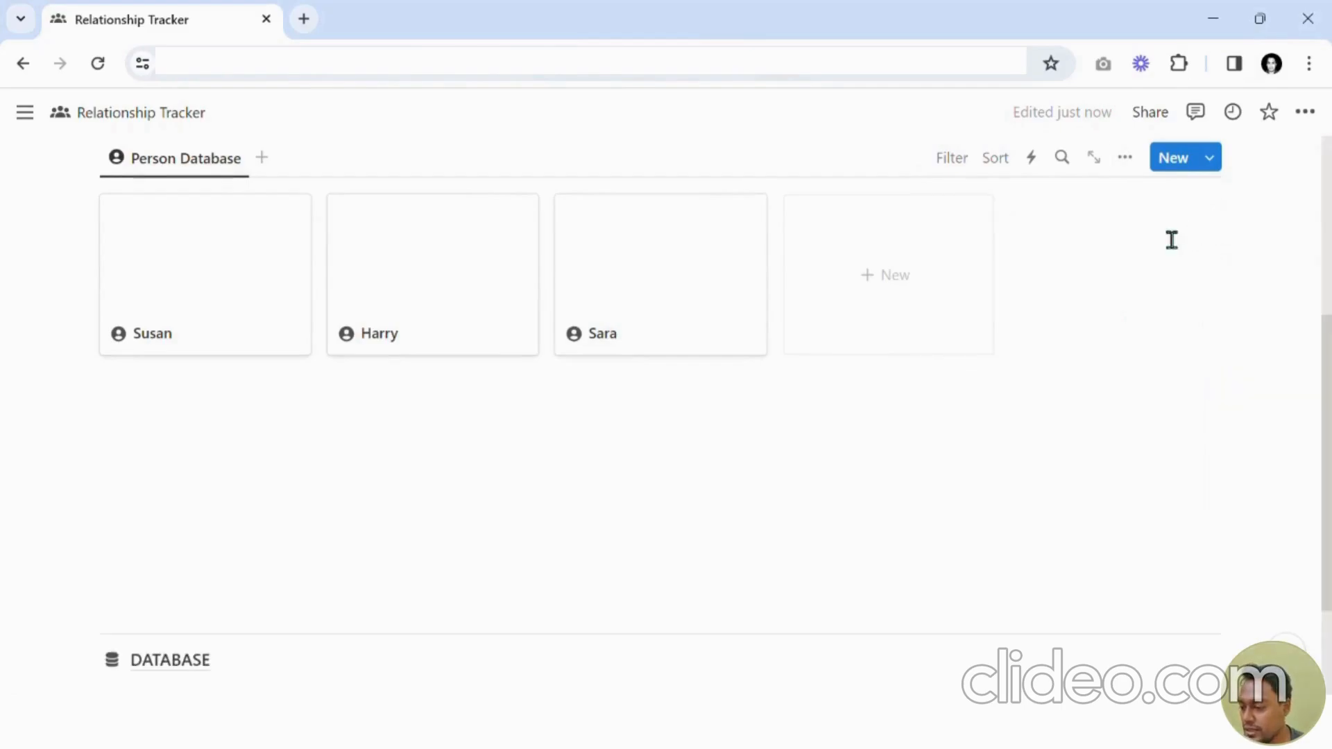
Show the Relation property on the Person Database gallery cards.
left_click(1138, 173)
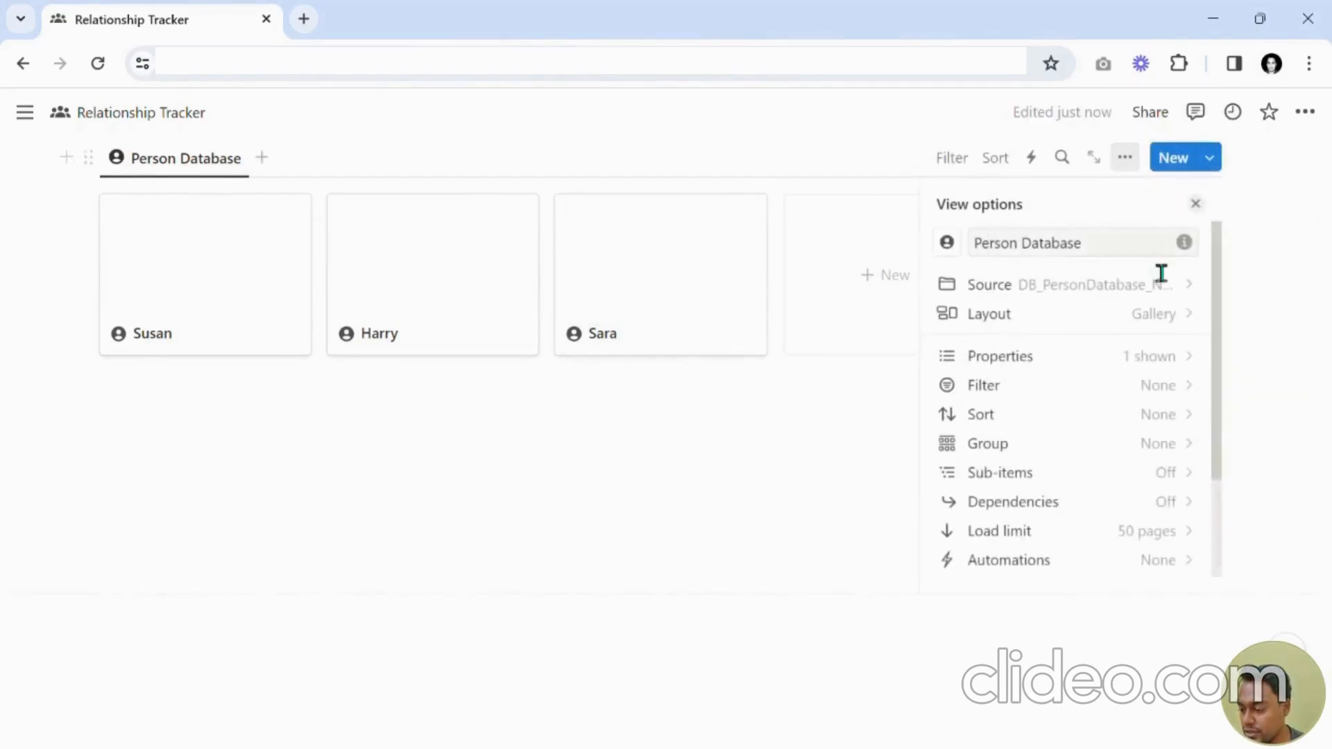
left_click(1062, 373)
scroll(1063, 392, "down", 2)
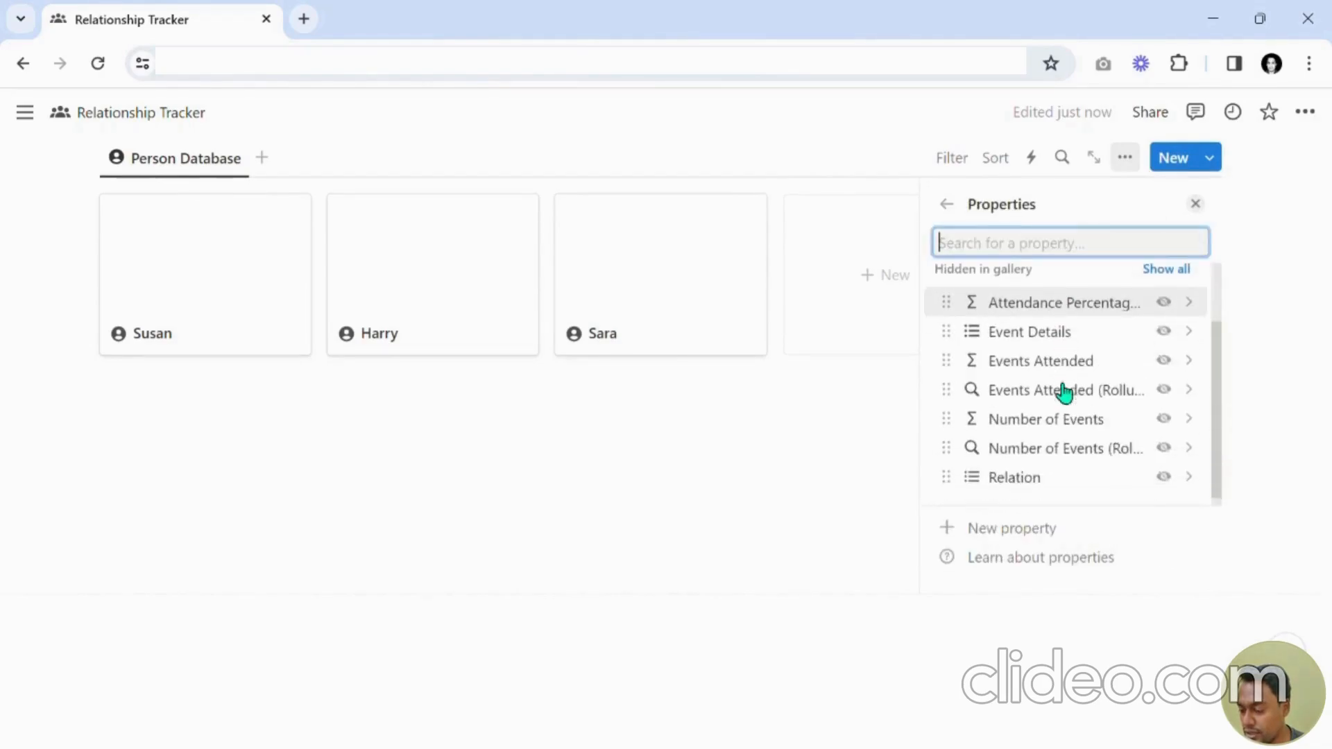
scroll(1061, 416, "up", 2)
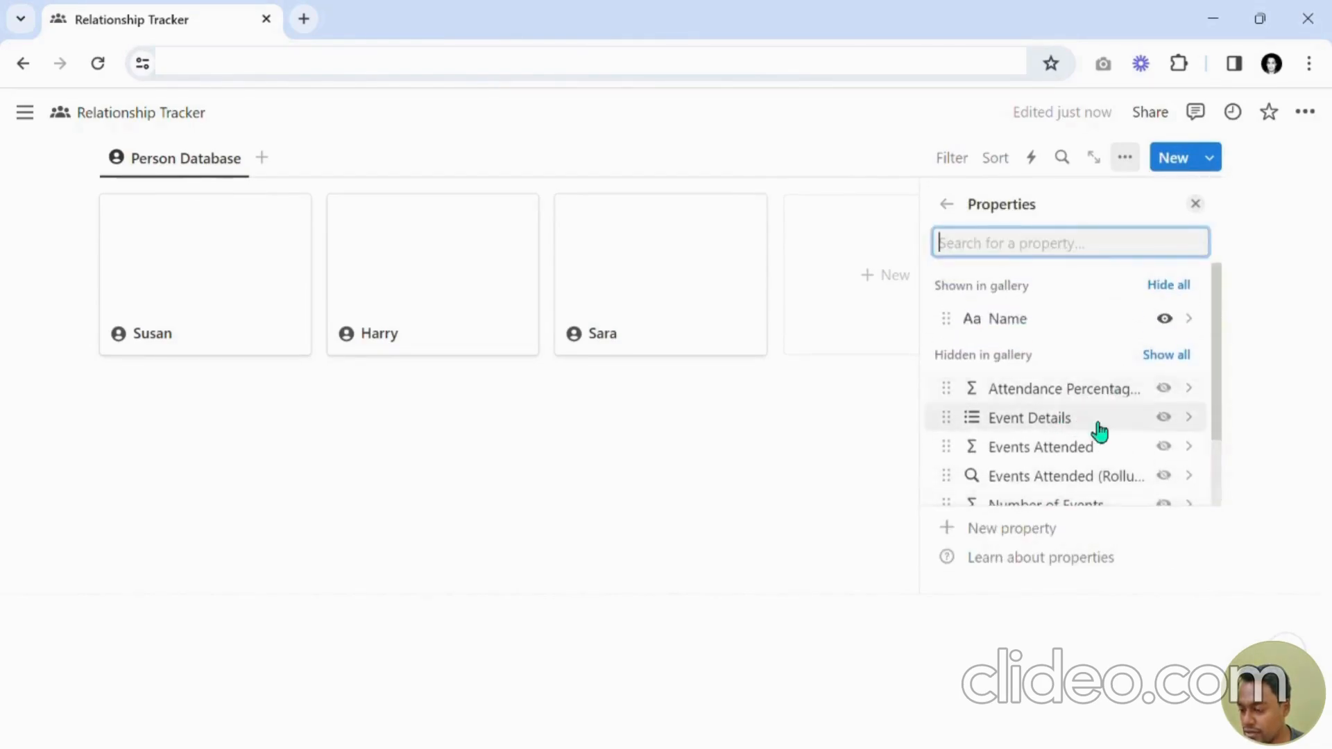
scroll(1103, 423, "down", 2)
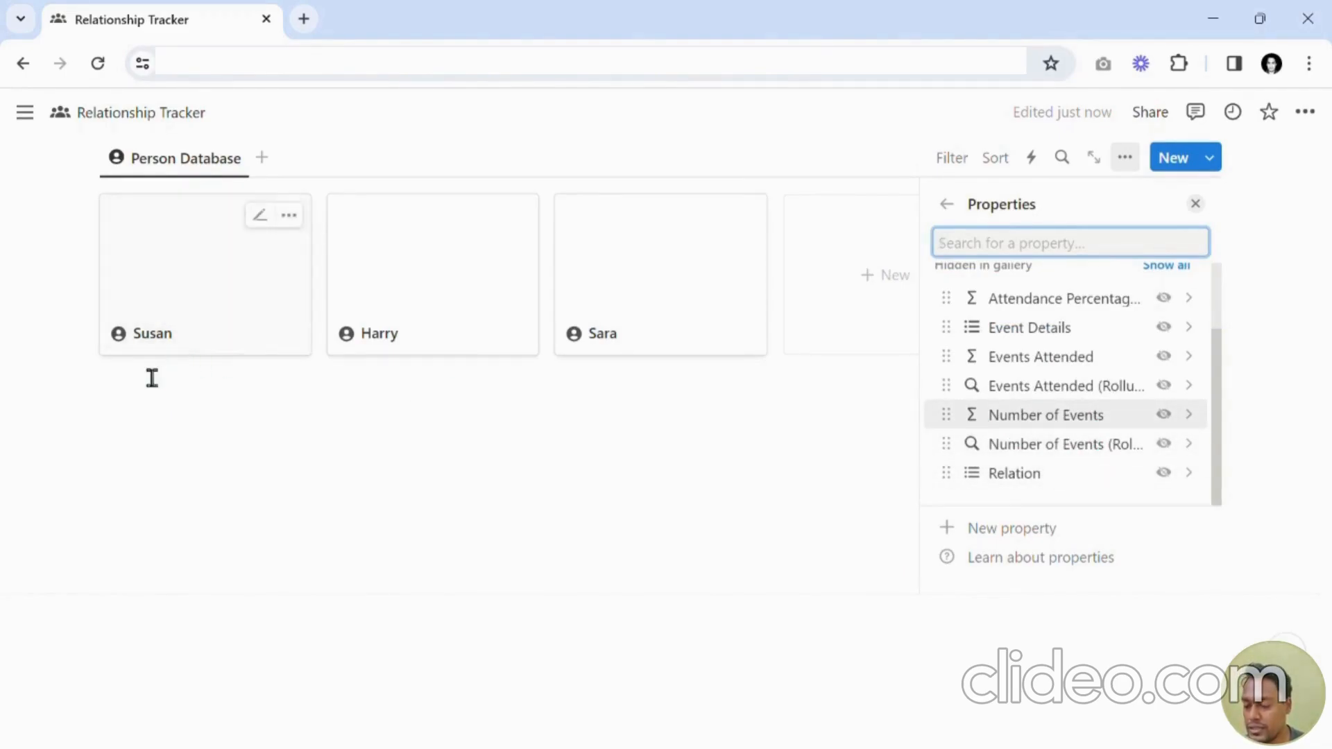
left_click(1165, 475)
left_click(1195, 204)
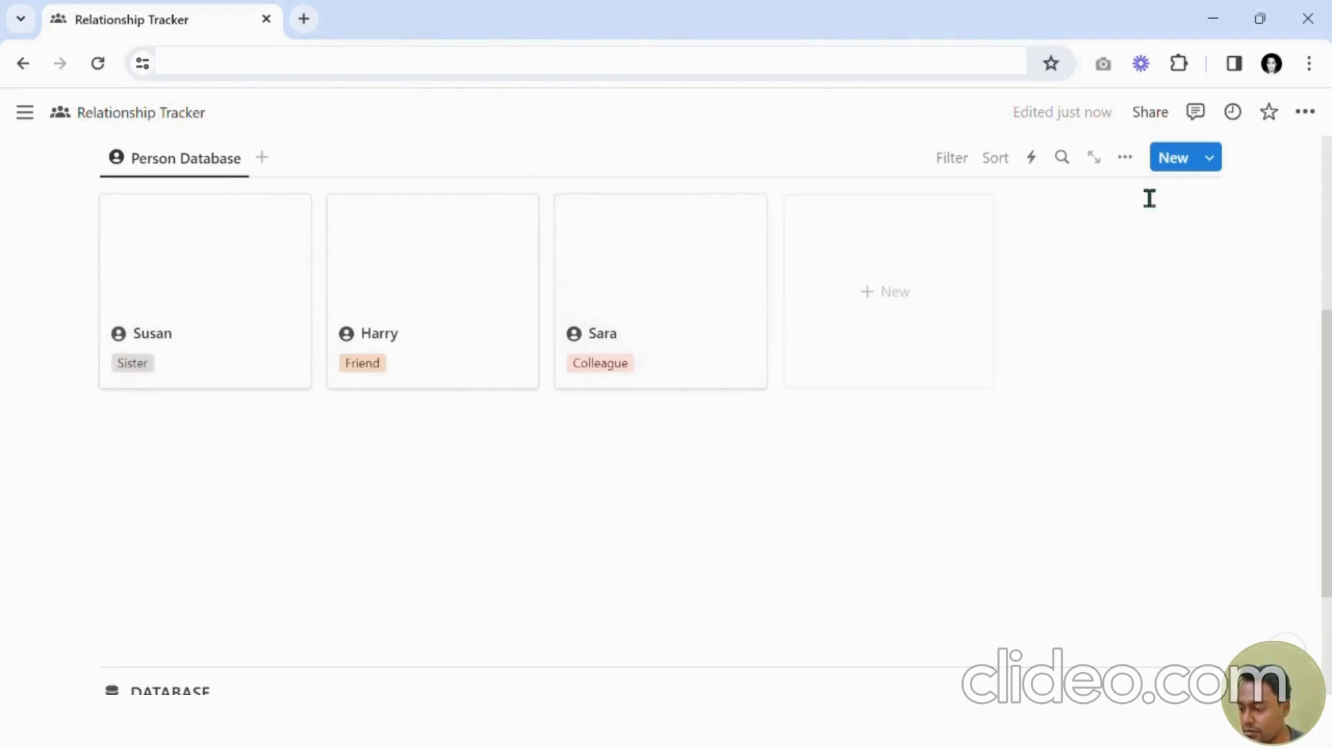
Group the gallery by Relation, then remove the grouping again.
left_click(1129, 165)
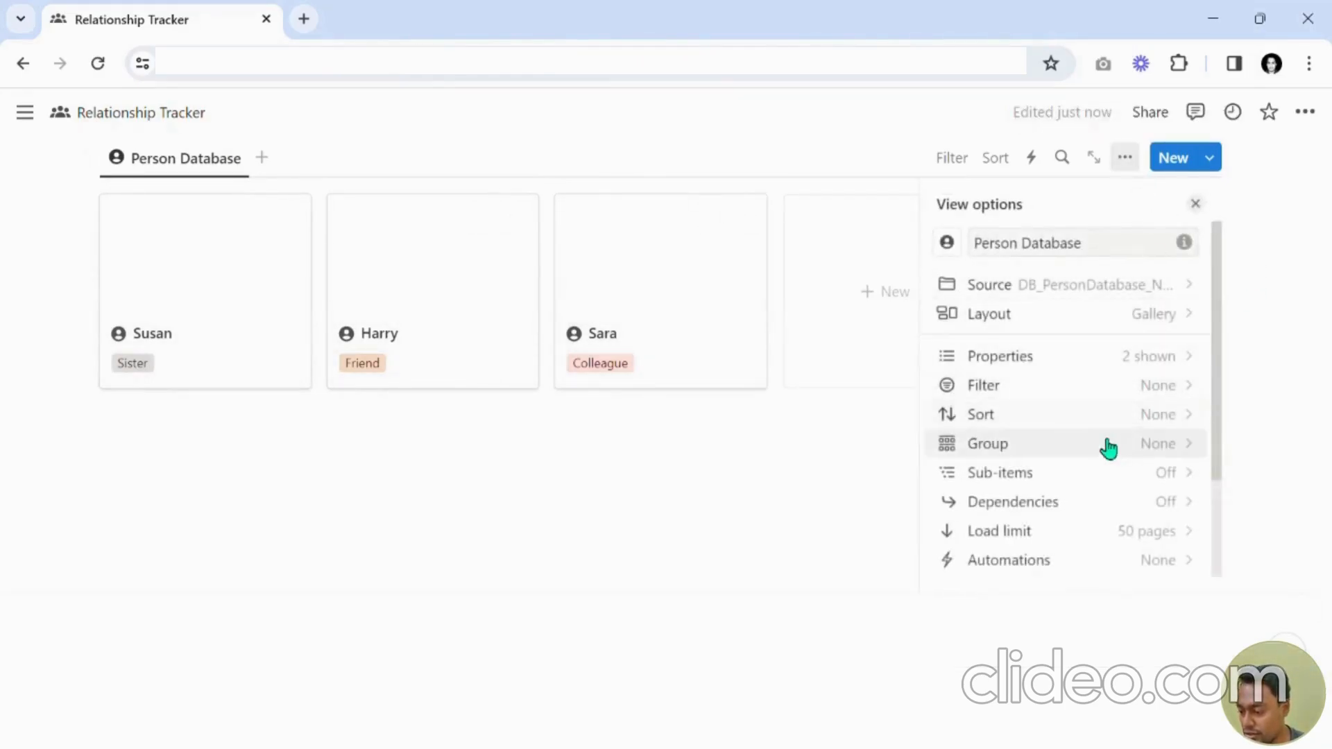
left_click(1090, 458)
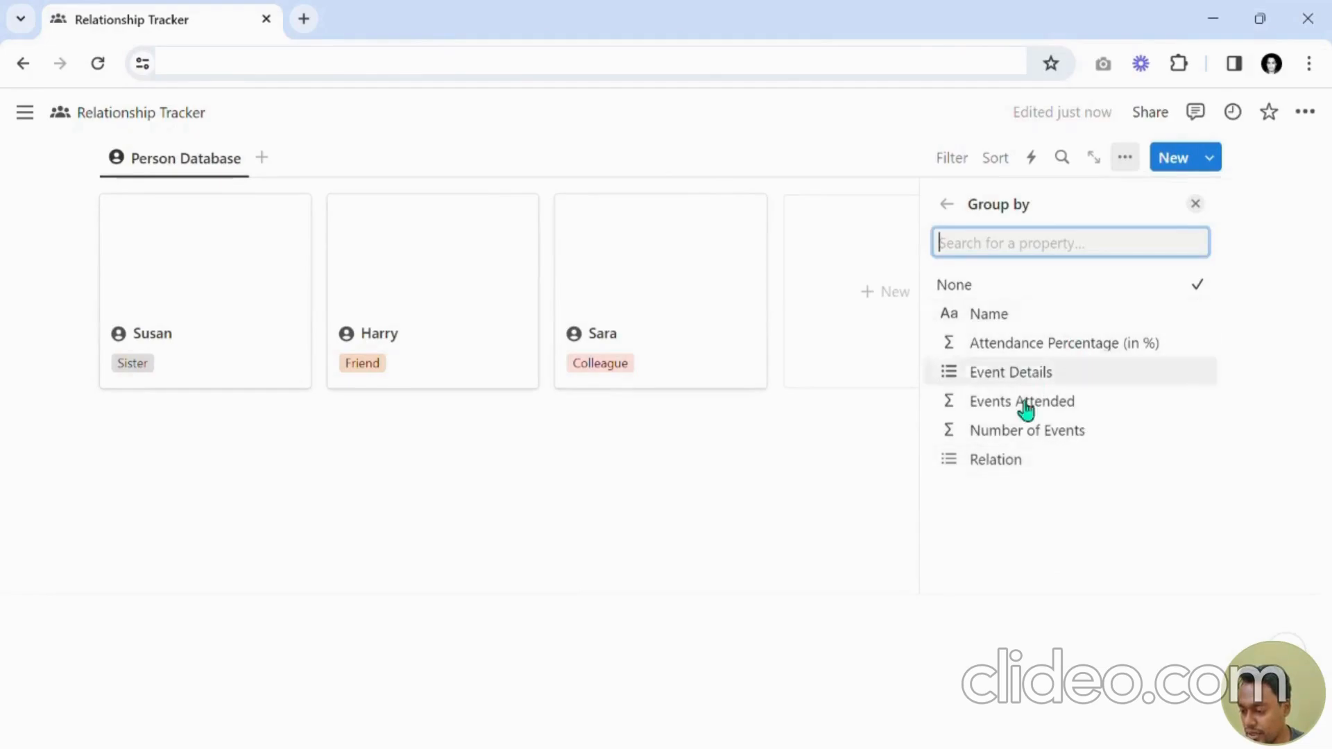
left_click(1011, 459)
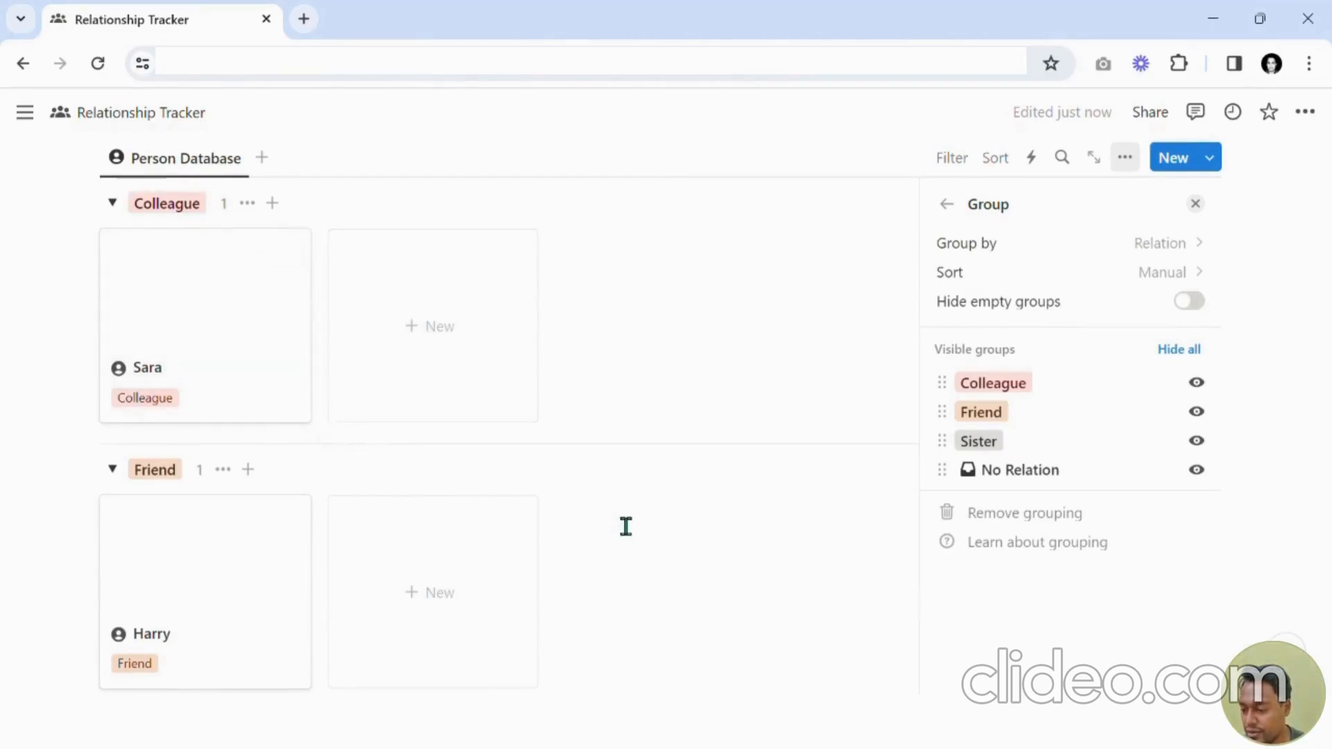
left_click(981, 247)
left_click(989, 283)
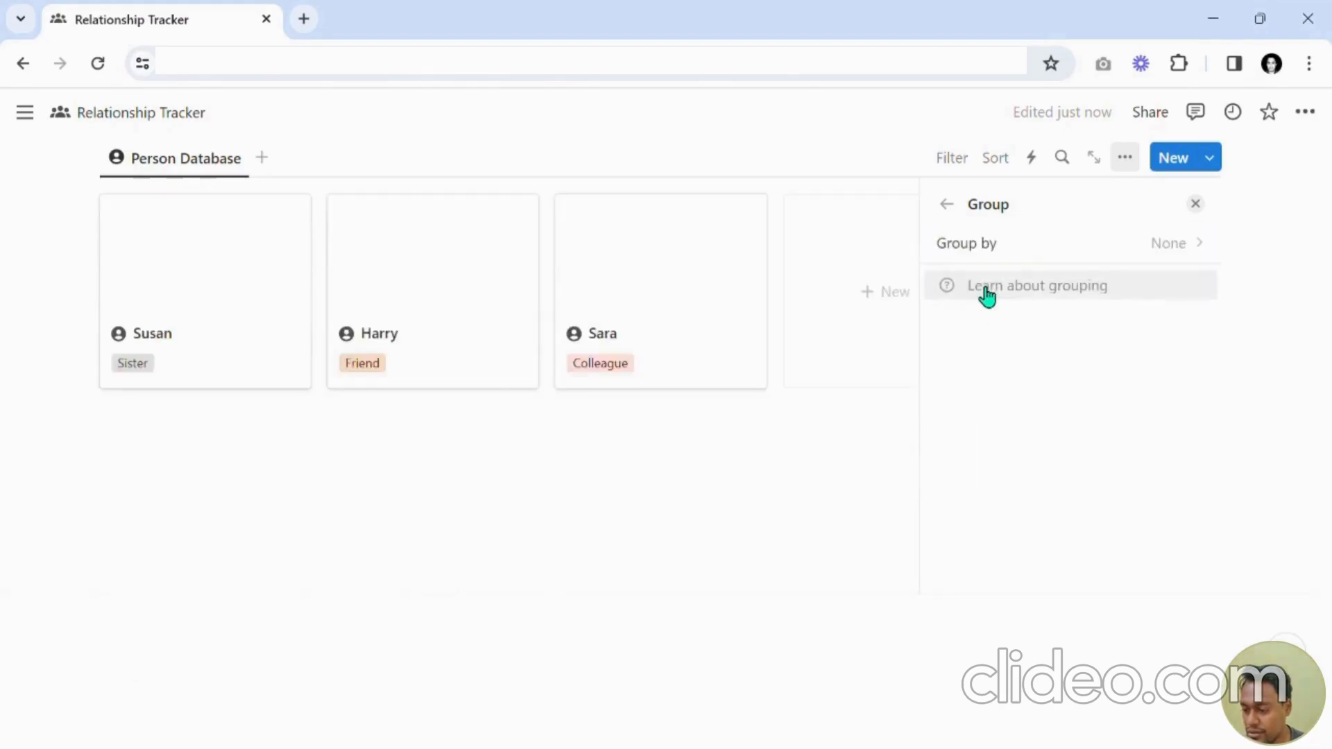
left_click(1195, 204)
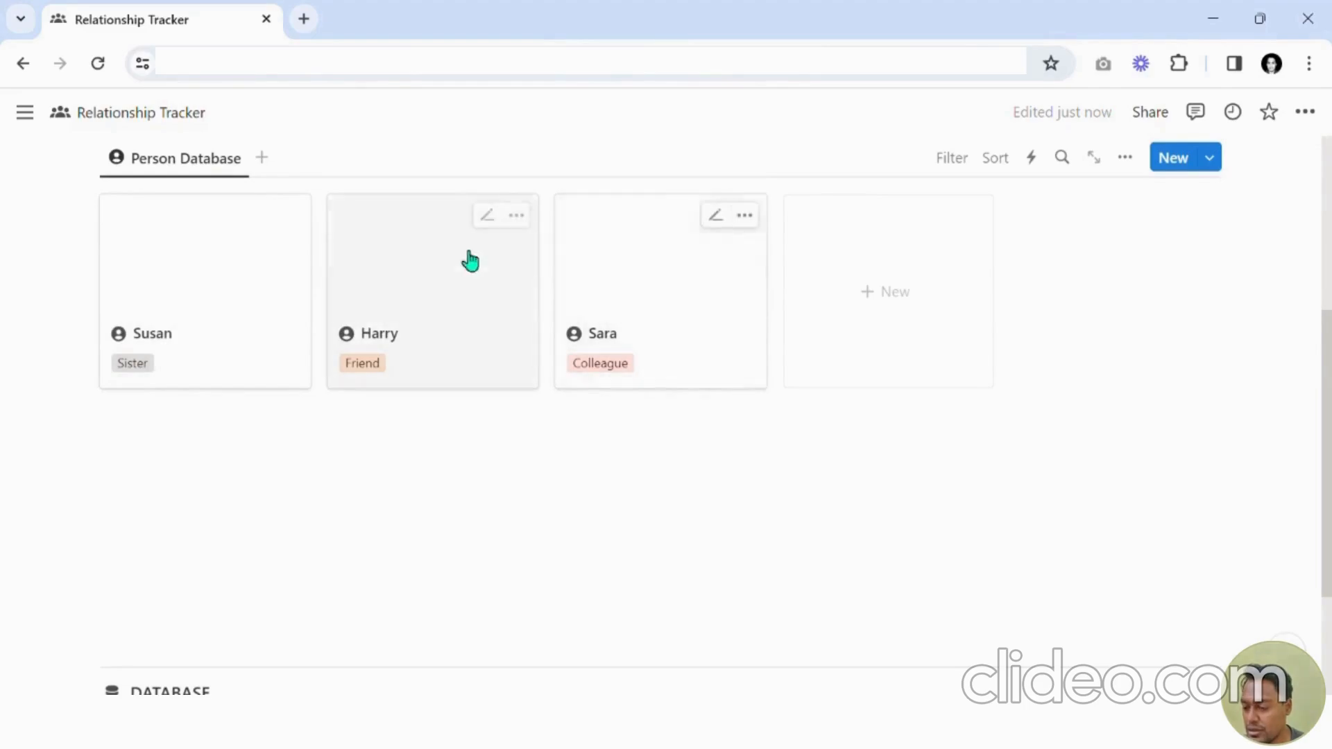
Open Susan's card to inspect her page properties.
left_click(277, 378)
scroll(566, 371, "down", 3)
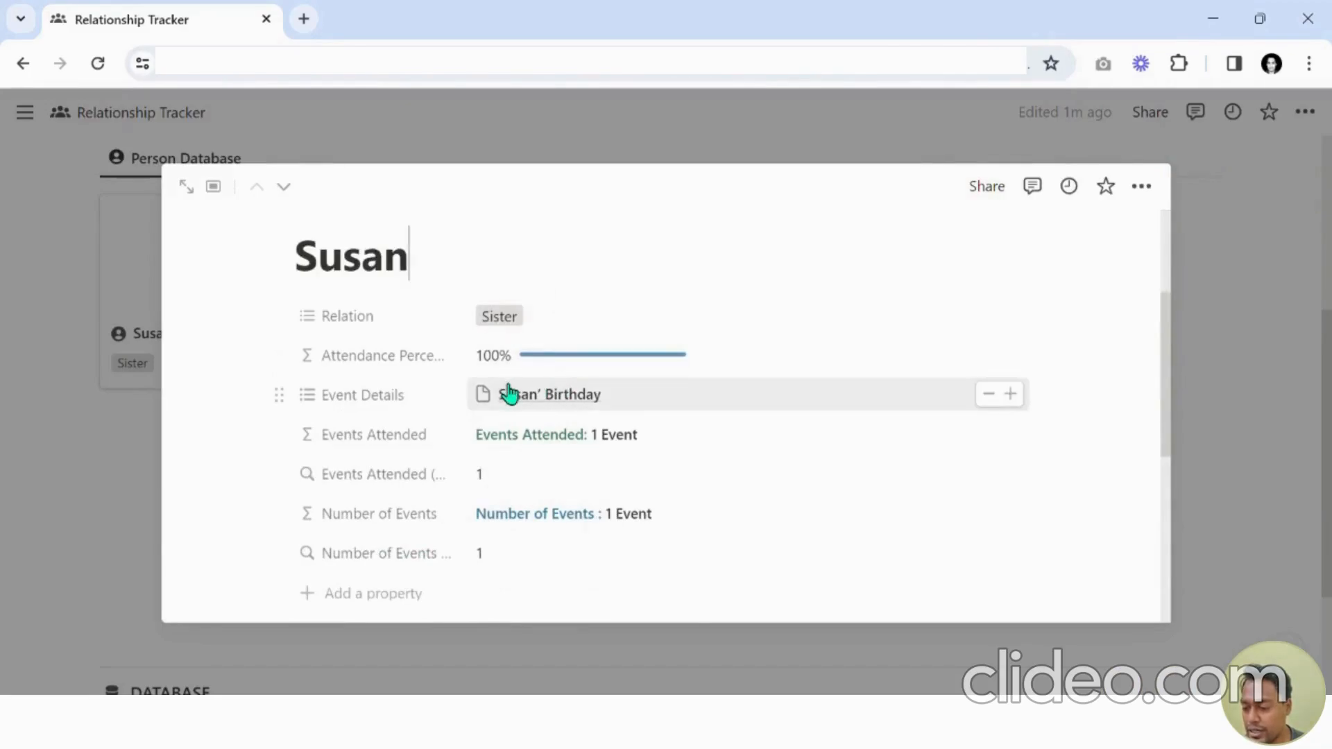
scroll(439, 381, "down", 3)
scroll(437, 392, "up", 3)
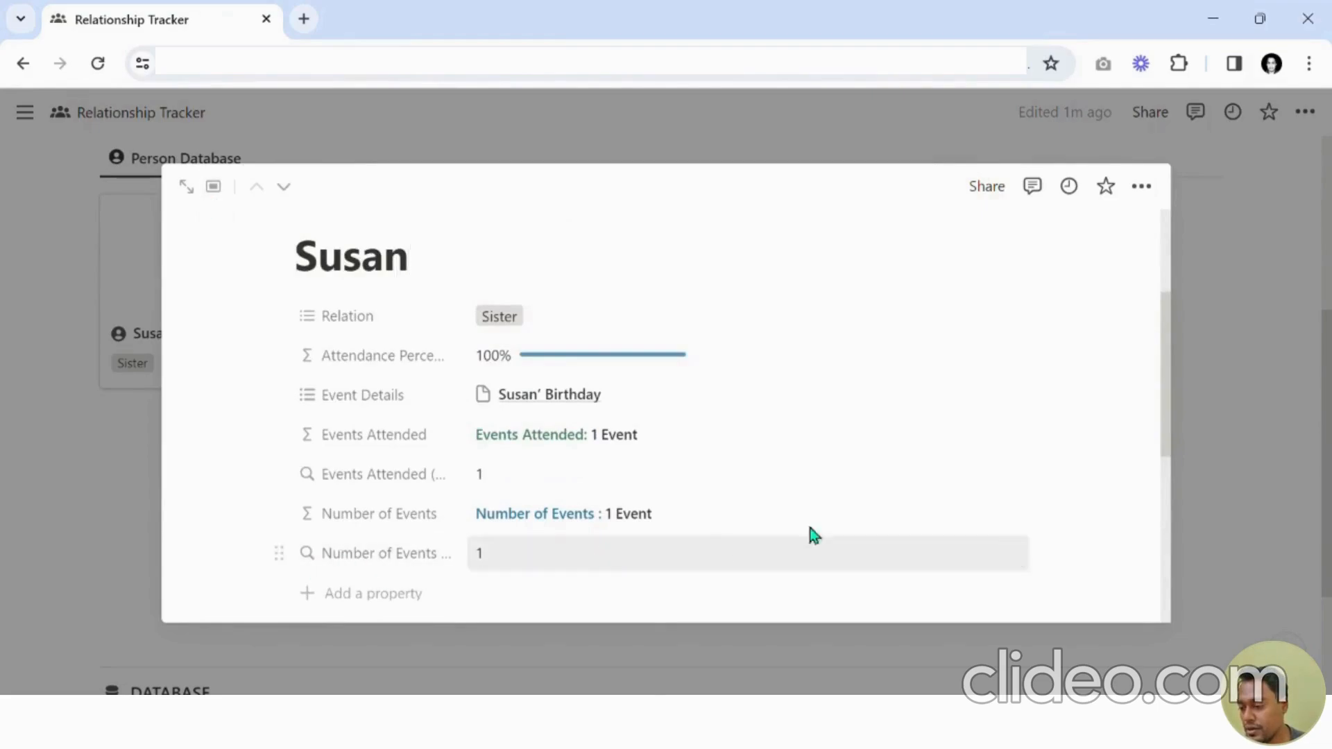
left_click(1247, 296)
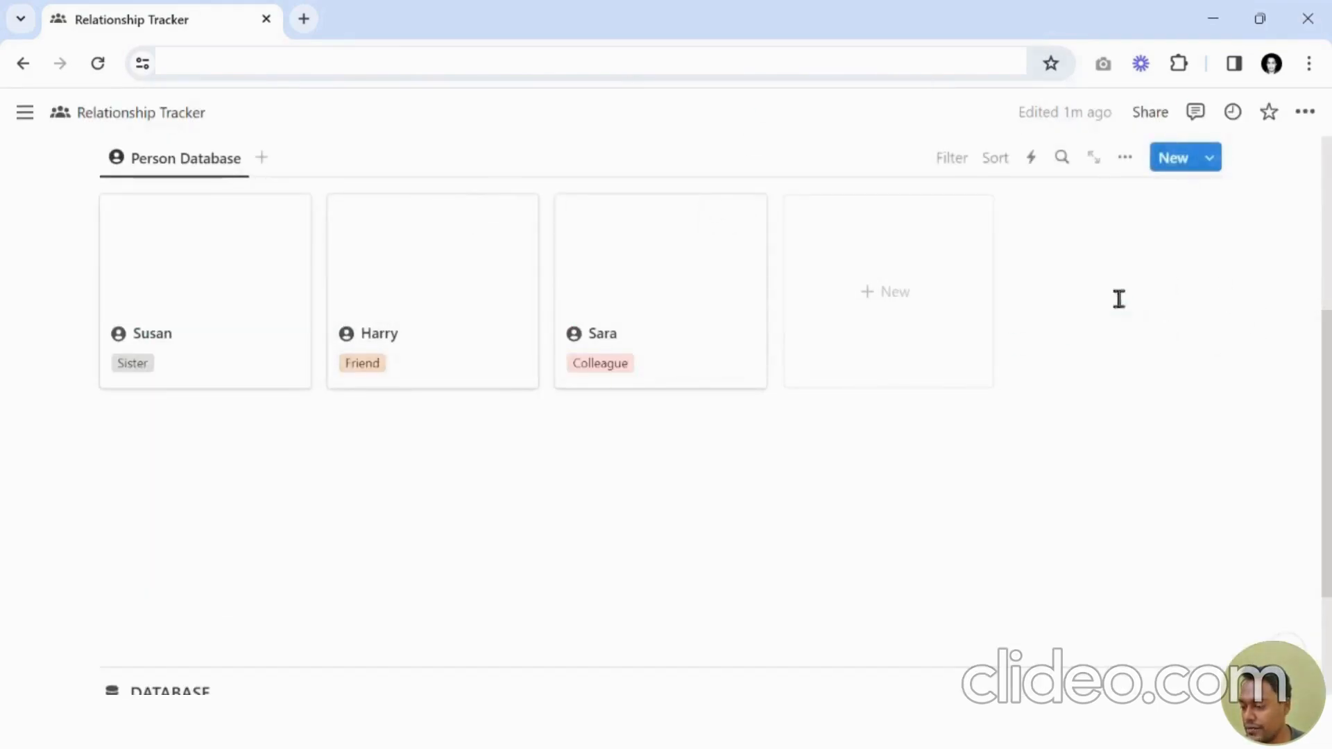
Set the gallery view to open pages in Side peek.
left_click(1125, 161)
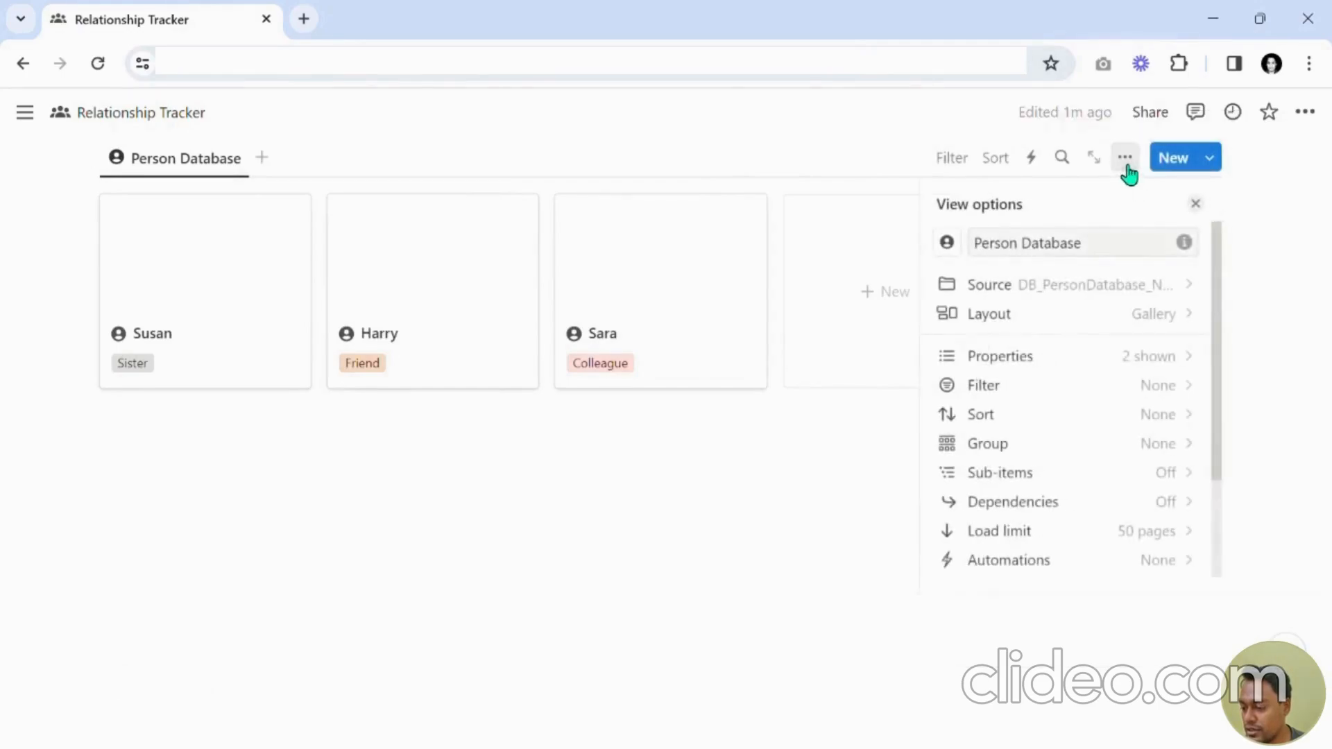
scroll(1168, 387, "down", 3)
scroll(1168, 377, "up", 3)
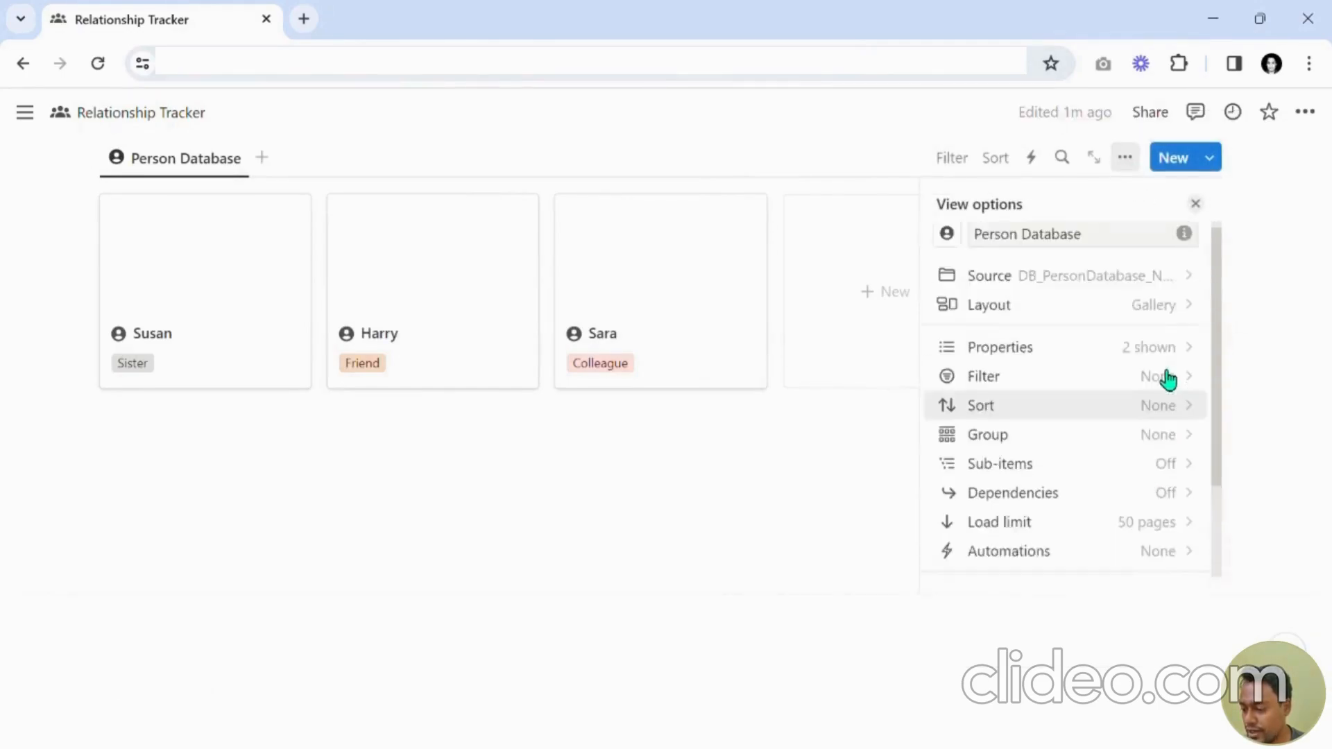
left_click(1135, 326)
scroll(1113, 371, "down", 2)
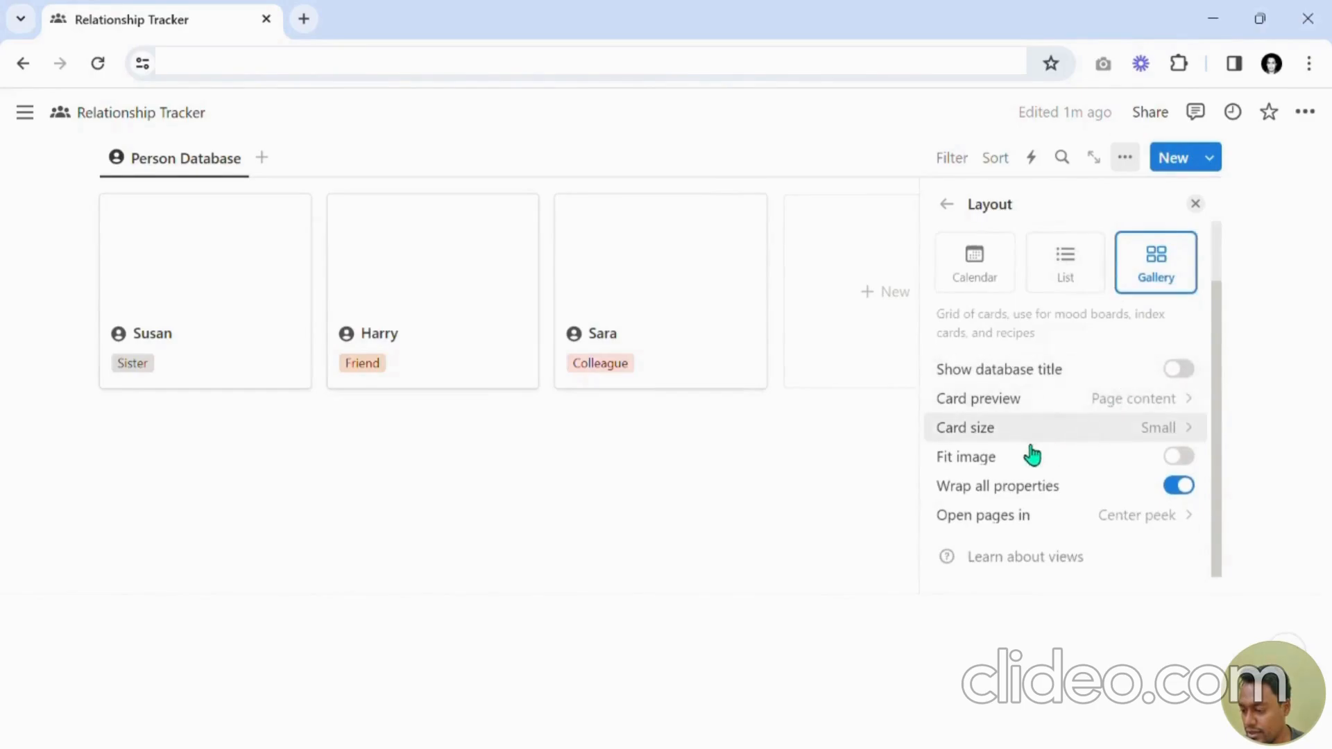
left_click(1010, 521)
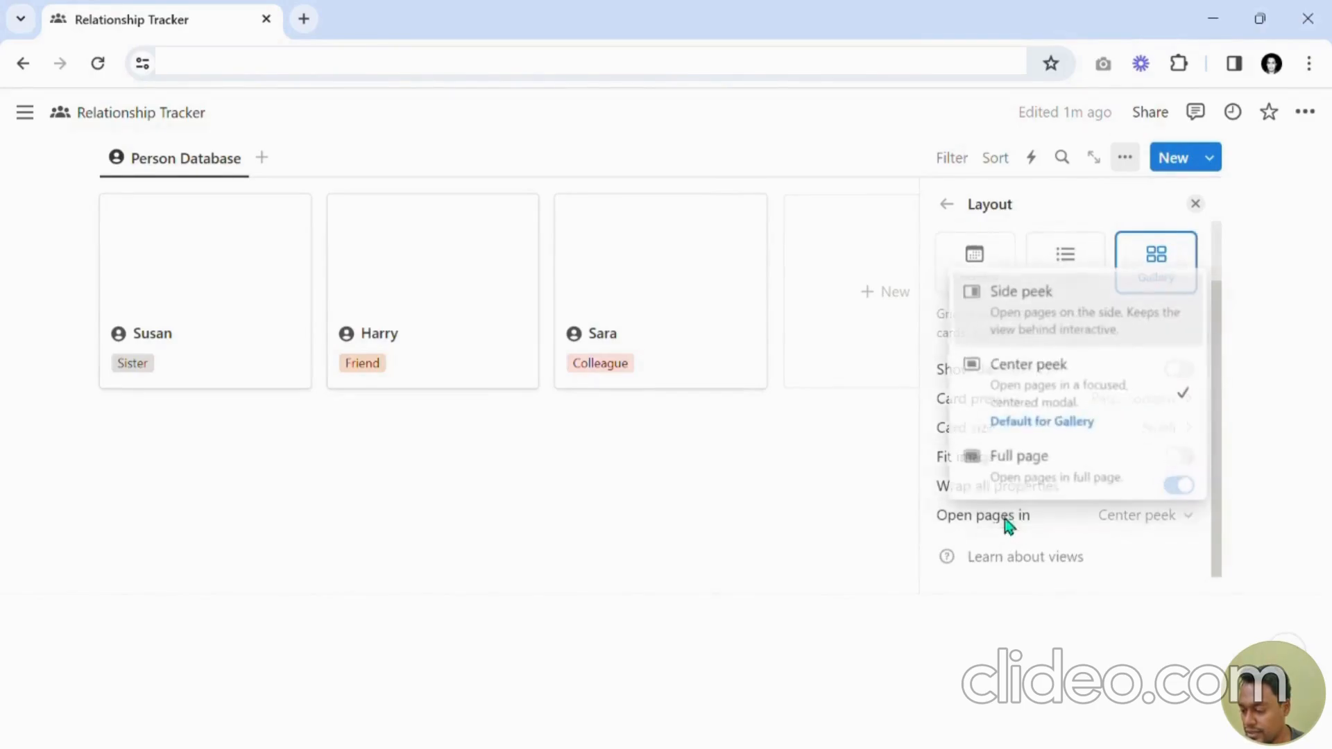
left_click(1094, 323)
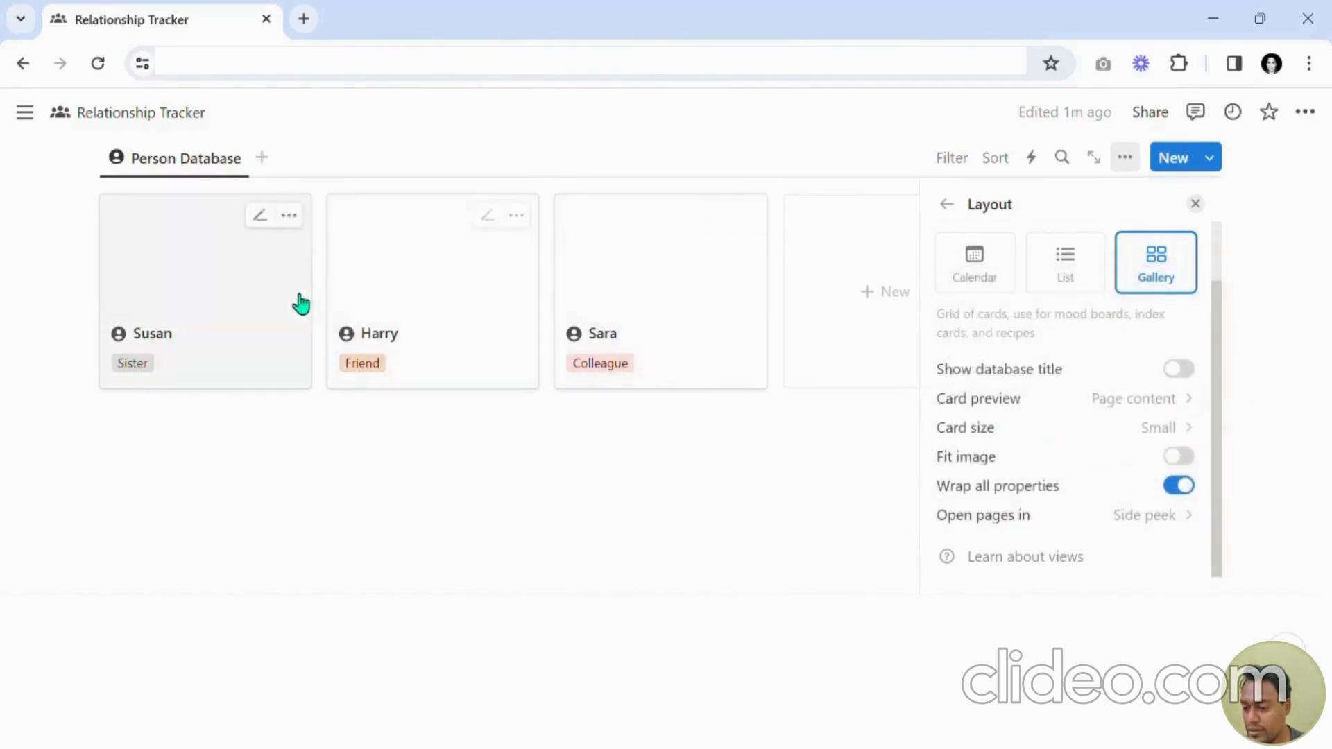
left_click(1194, 205)
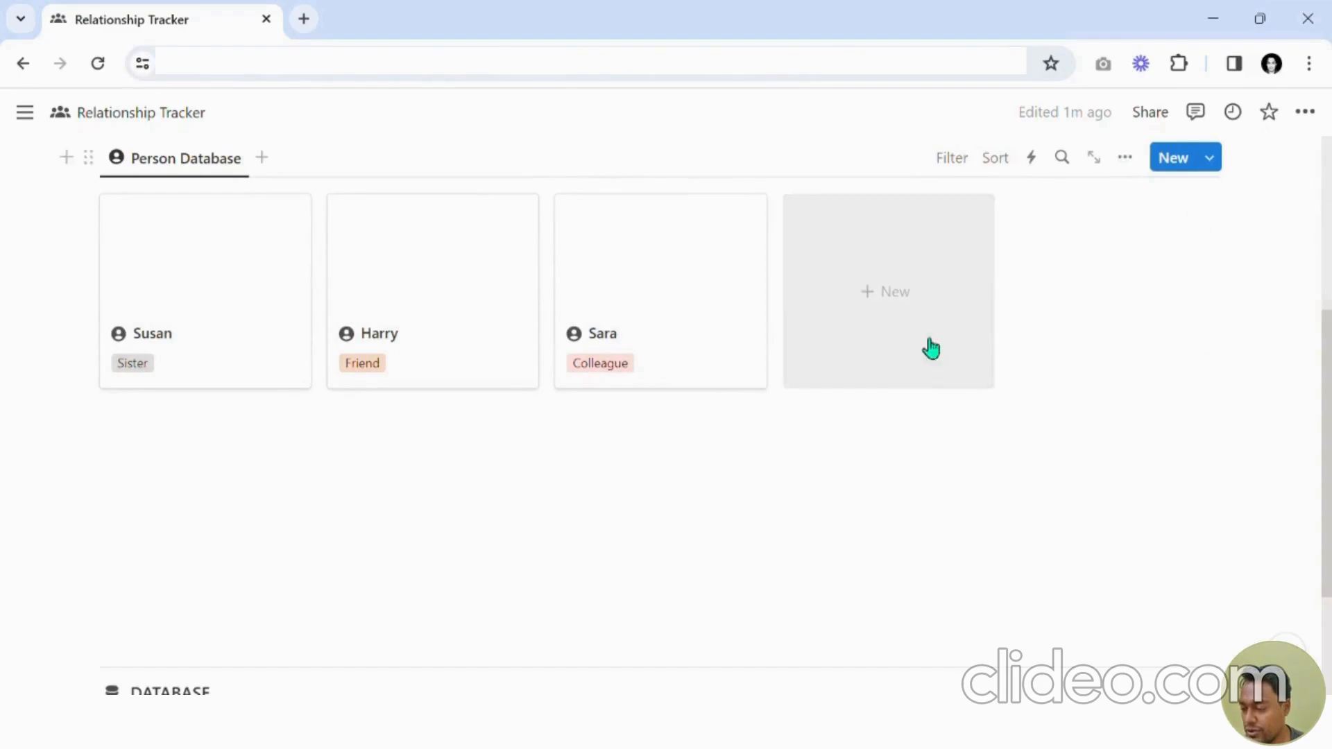
Open Susan's page and set Attendance Percentage, Event Details and Events Attended to always hide.
left_click(264, 309)
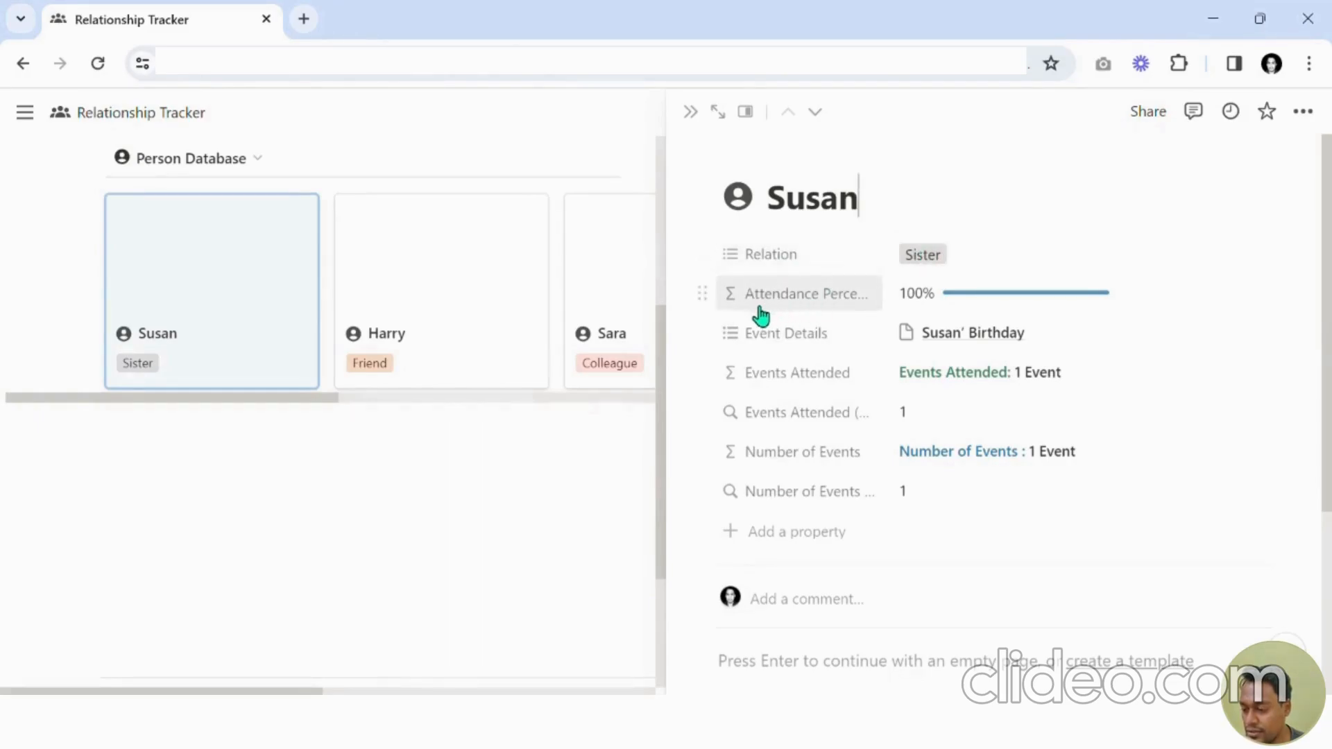
left_click(702, 295)
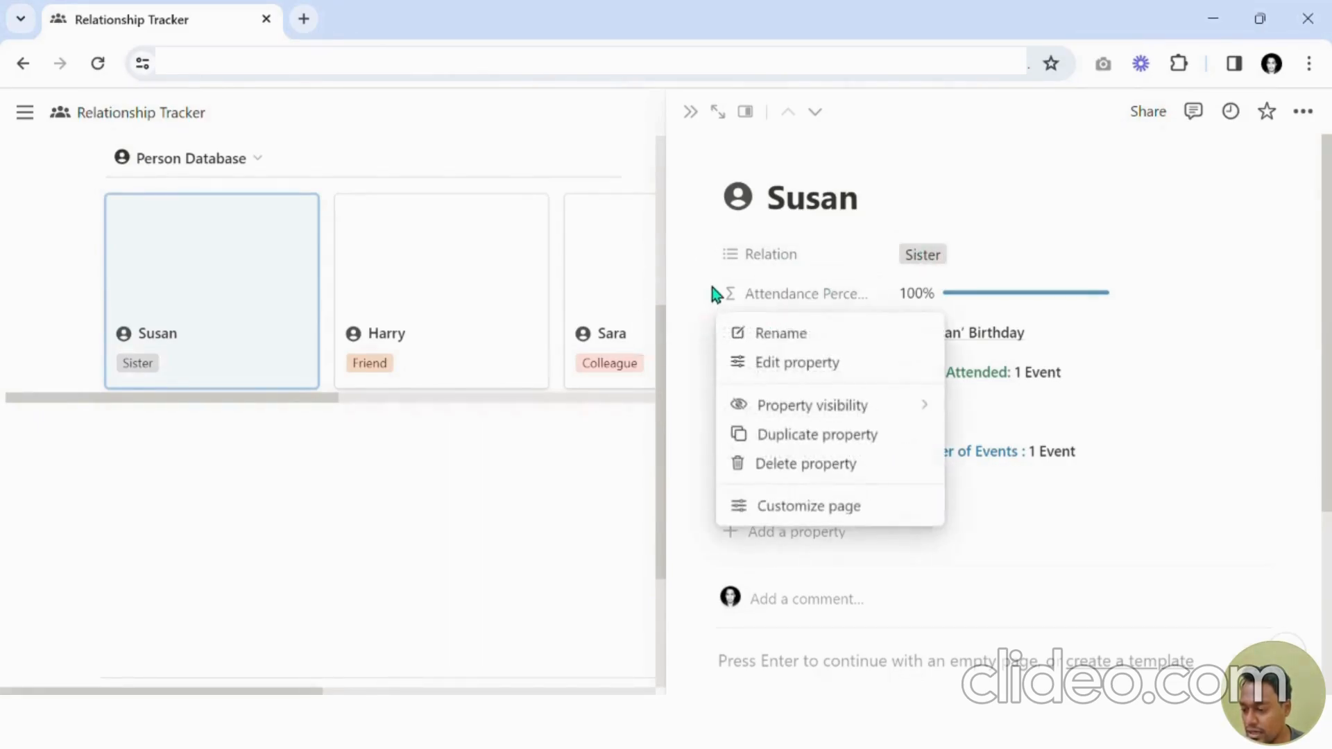
mouse_move(810, 422)
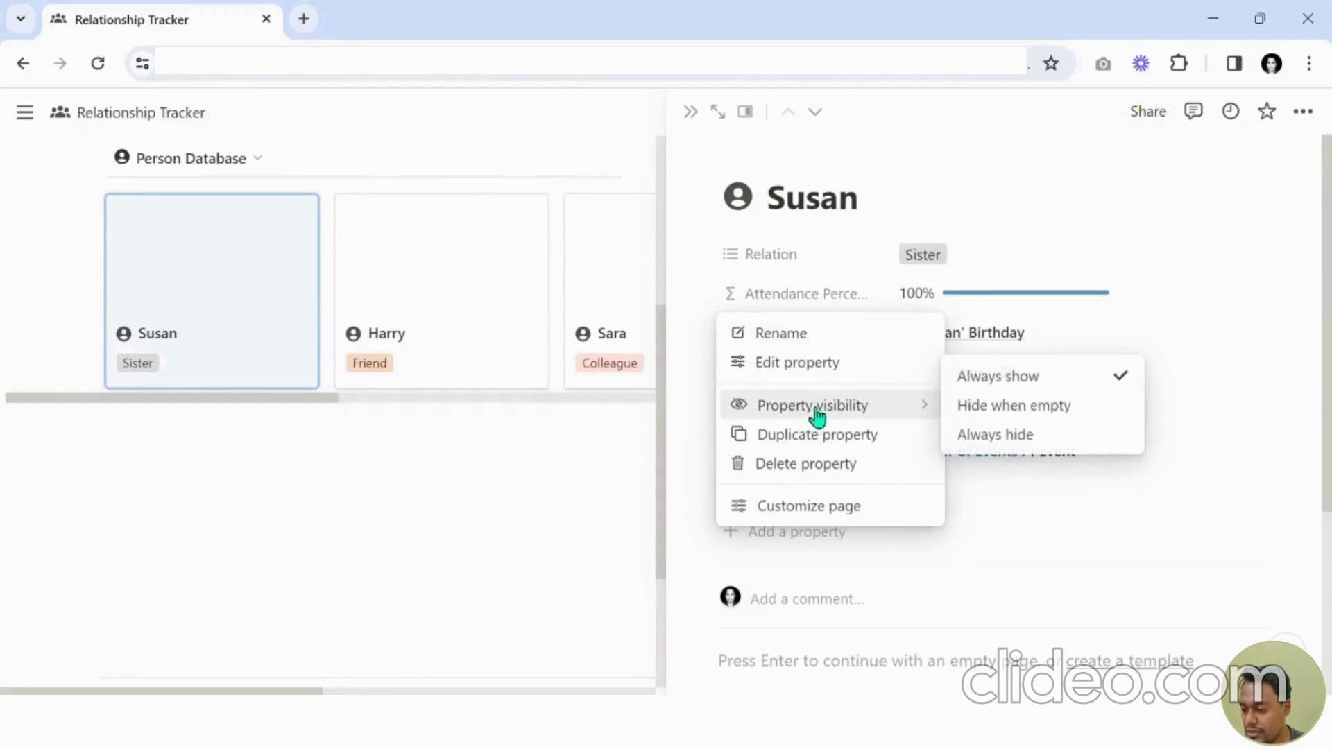
left_click(1040, 440)
left_click(703, 295)
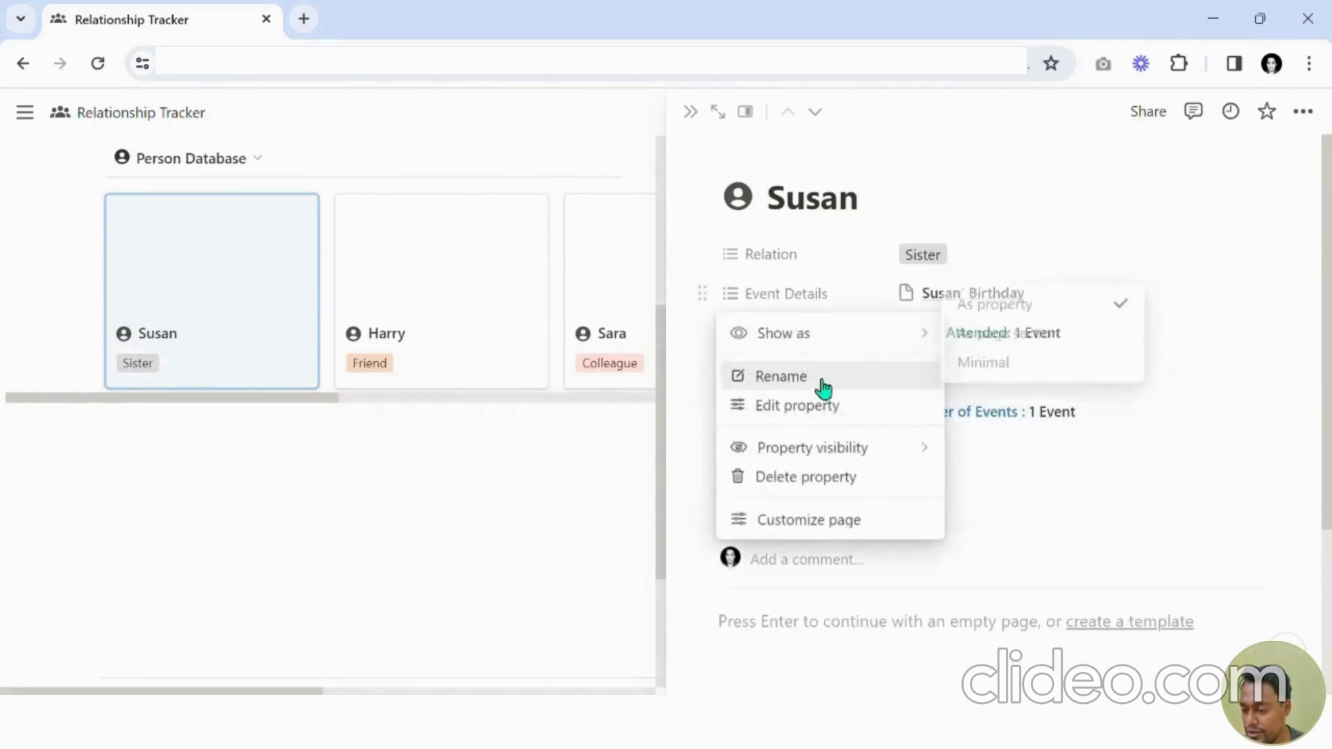
mouse_move(829, 446)
left_click(1040, 475)
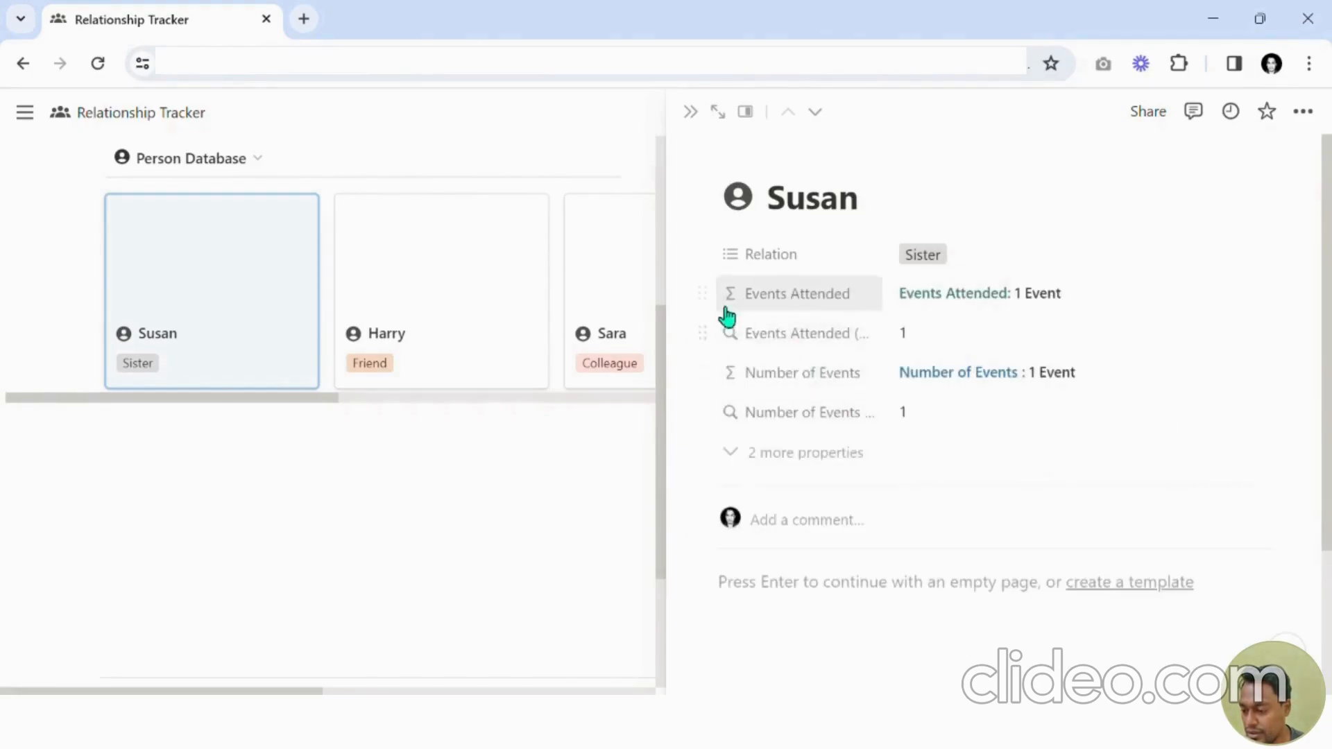
left_click(703, 294)
mouse_move(788, 408)
left_click(1071, 430)
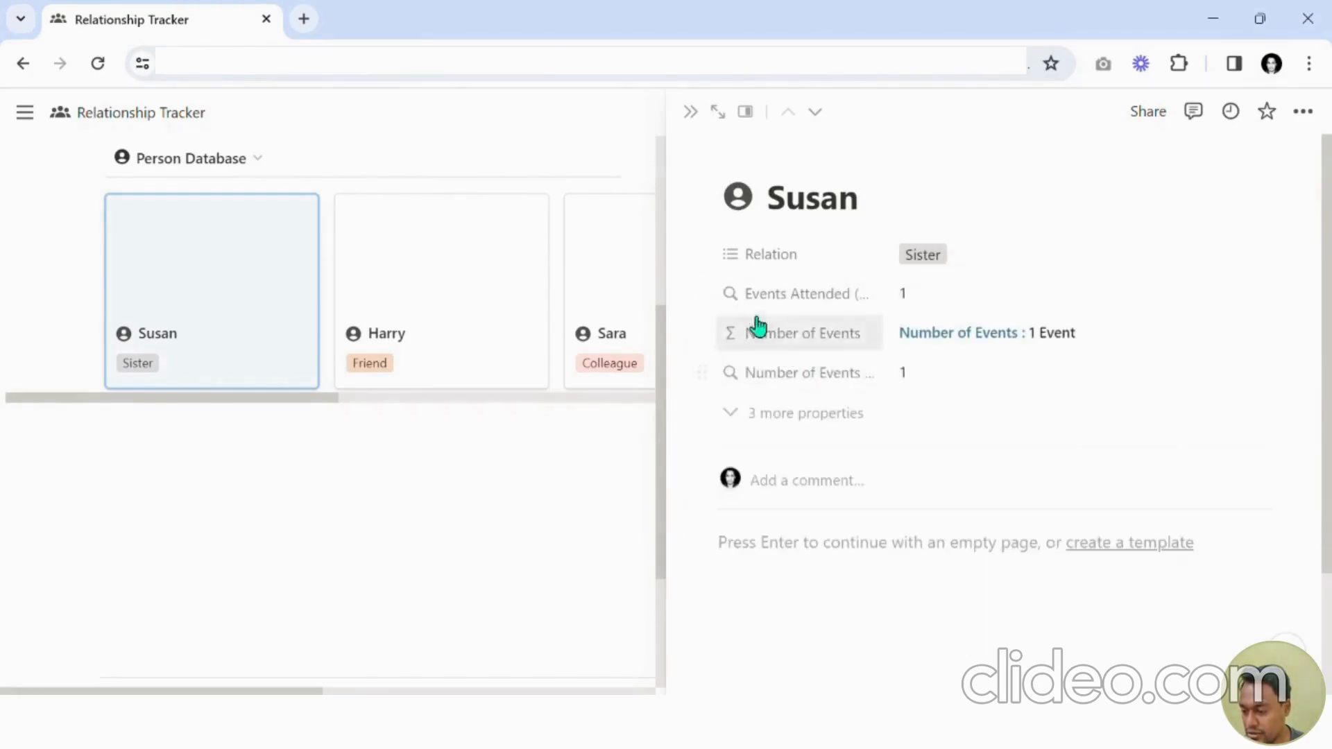
Set the Events Attended rollup, Number of Events and Number of Events rollup properties to always hide.
left_click(703, 294)
mouse_move(832, 405)
left_click(992, 432)
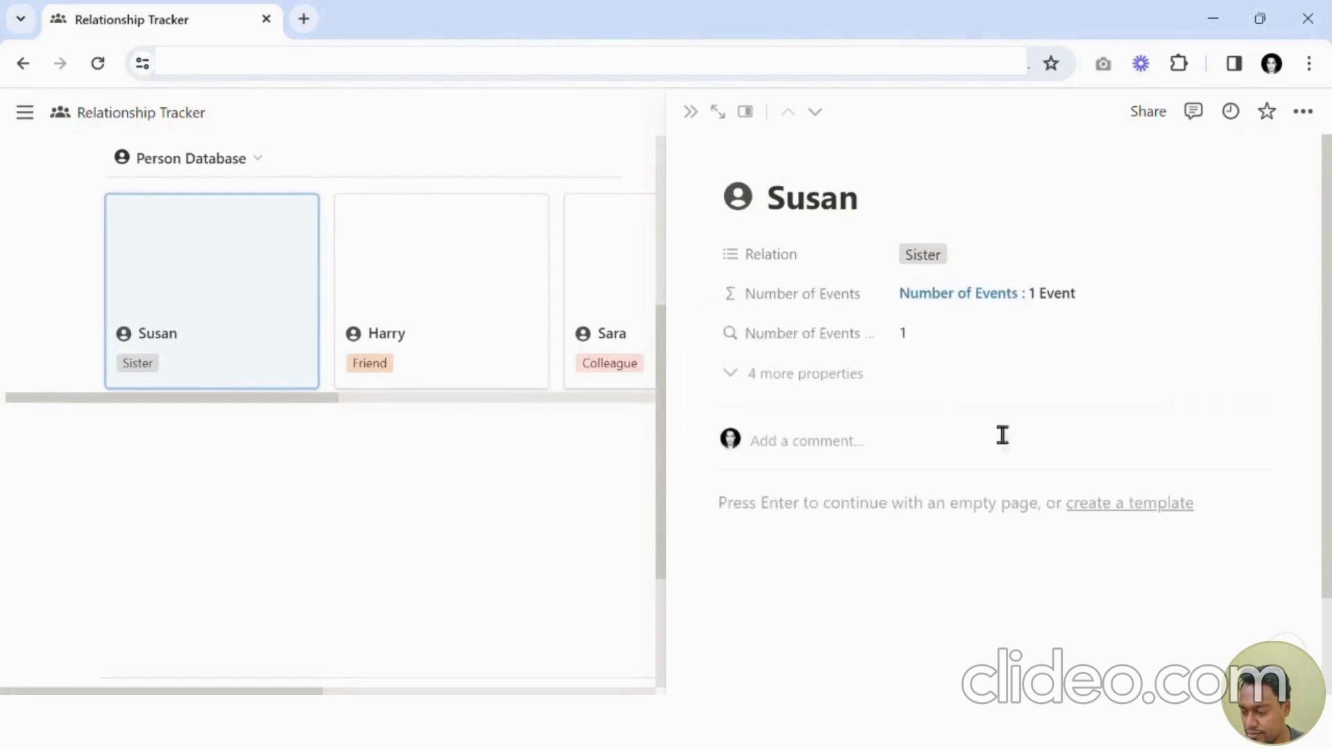
left_click(721, 298)
mouse_move(880, 416)
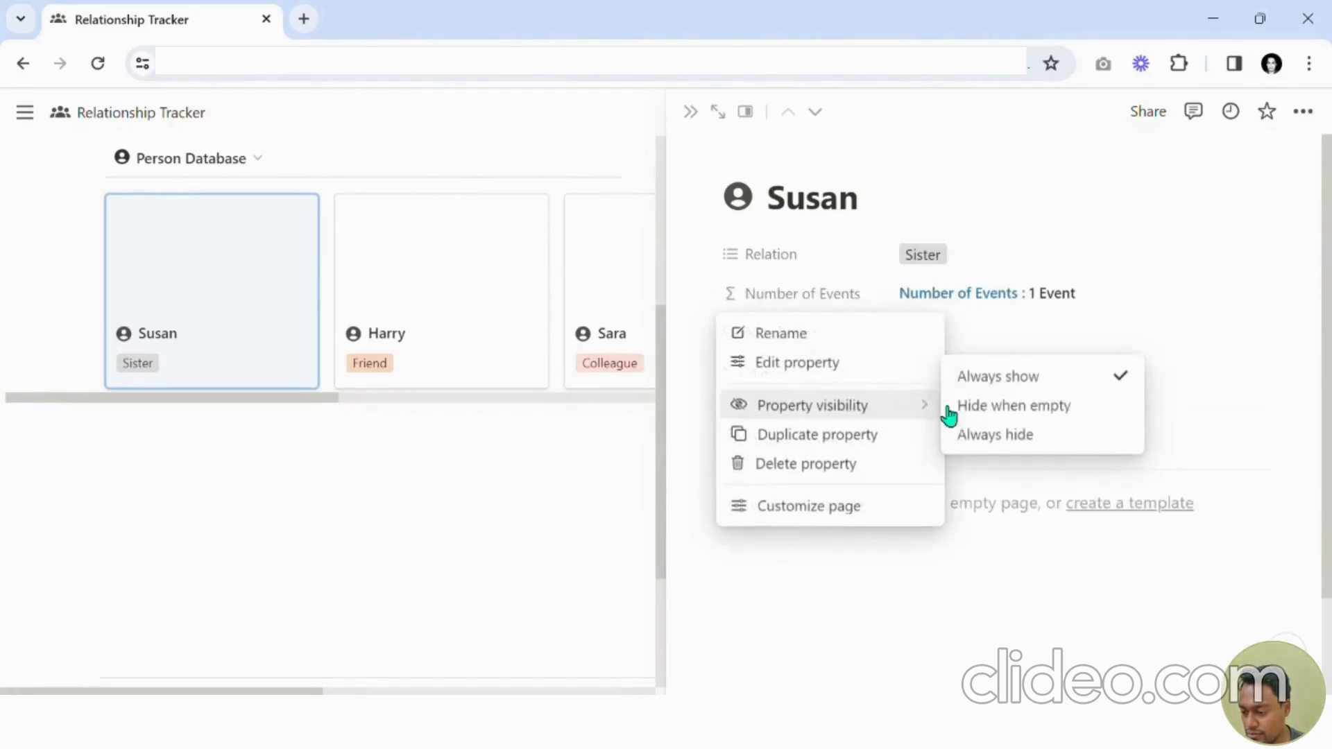
left_click(992, 433)
left_click(716, 301)
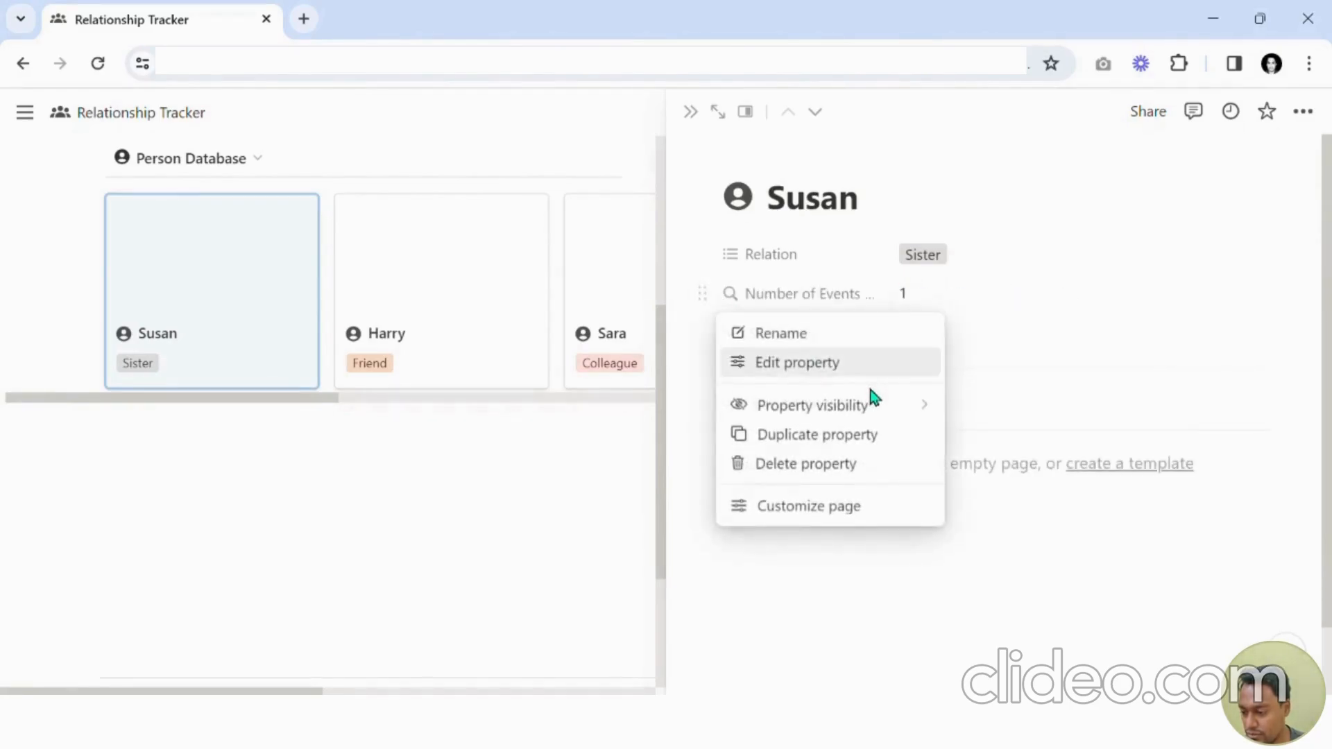
mouse_move(944, 408)
left_click(1005, 439)
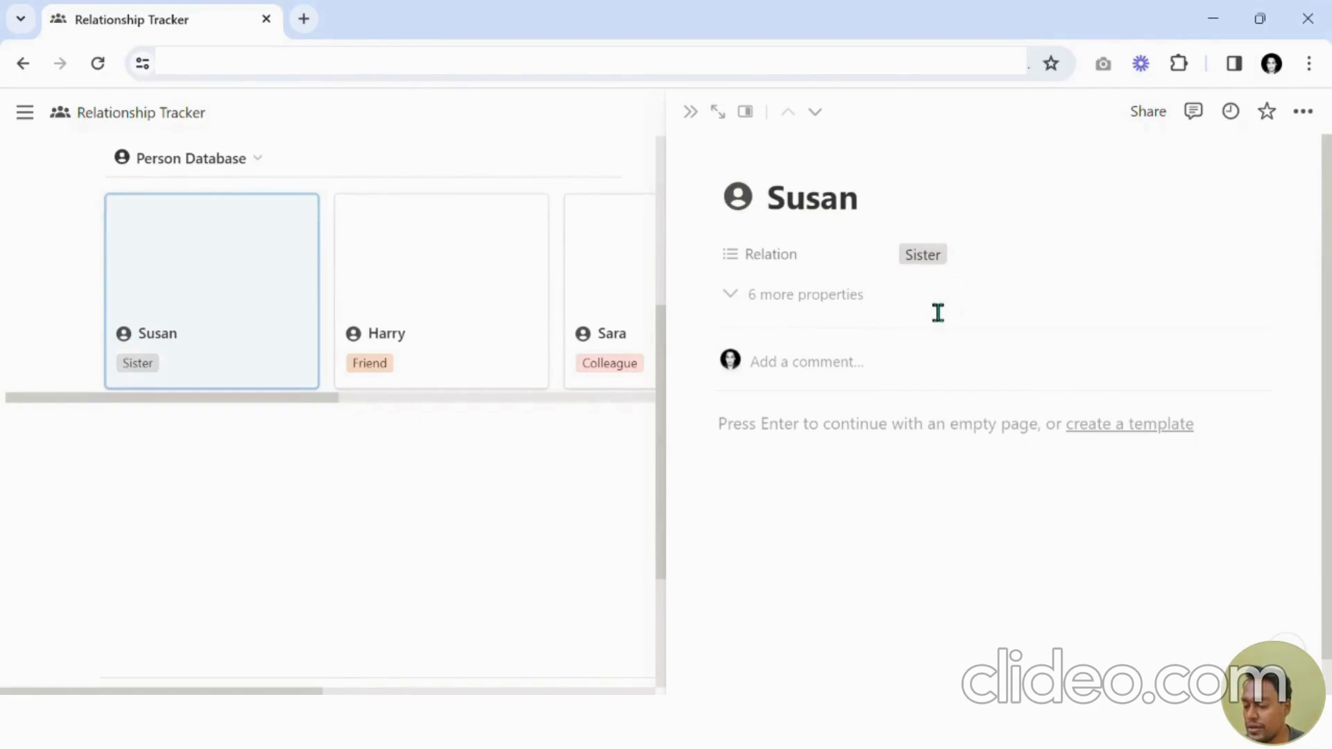
Reveal the hidden properties and add a Files & media property named Image.
left_click(770, 313)
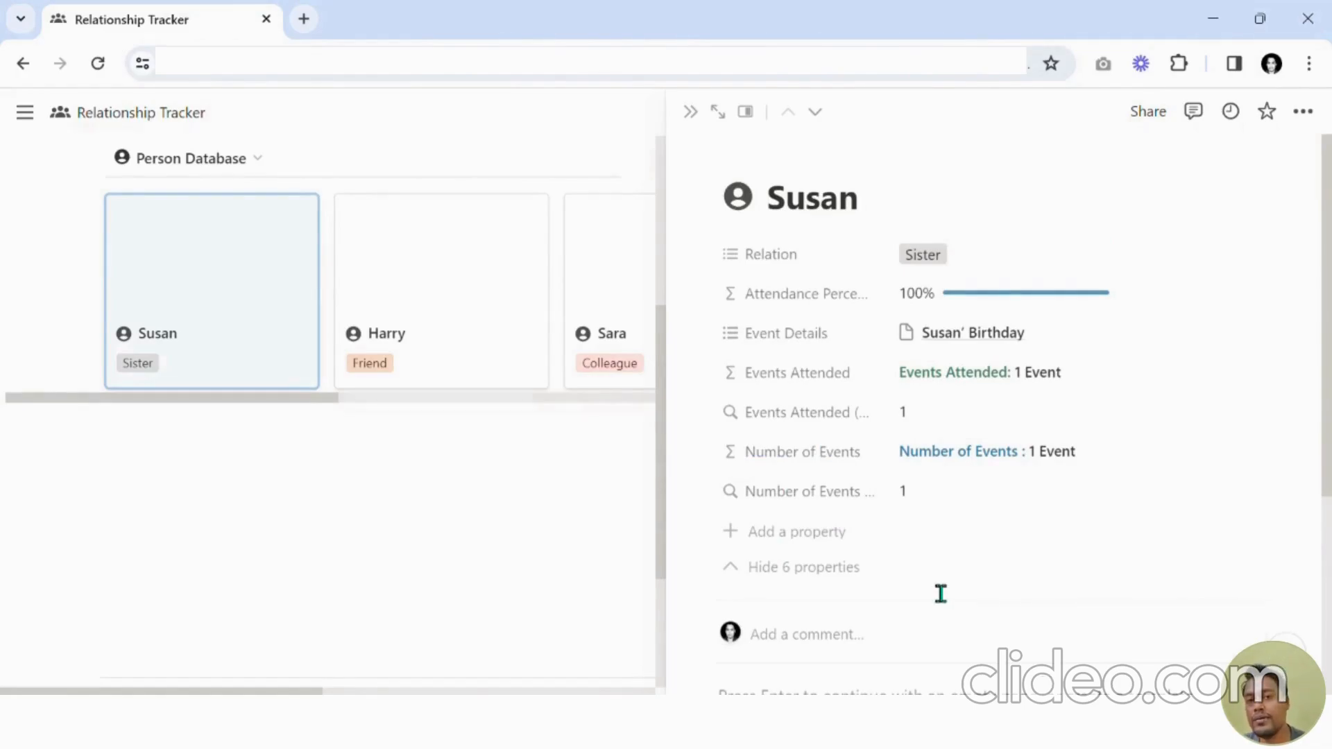
left_click(796, 536)
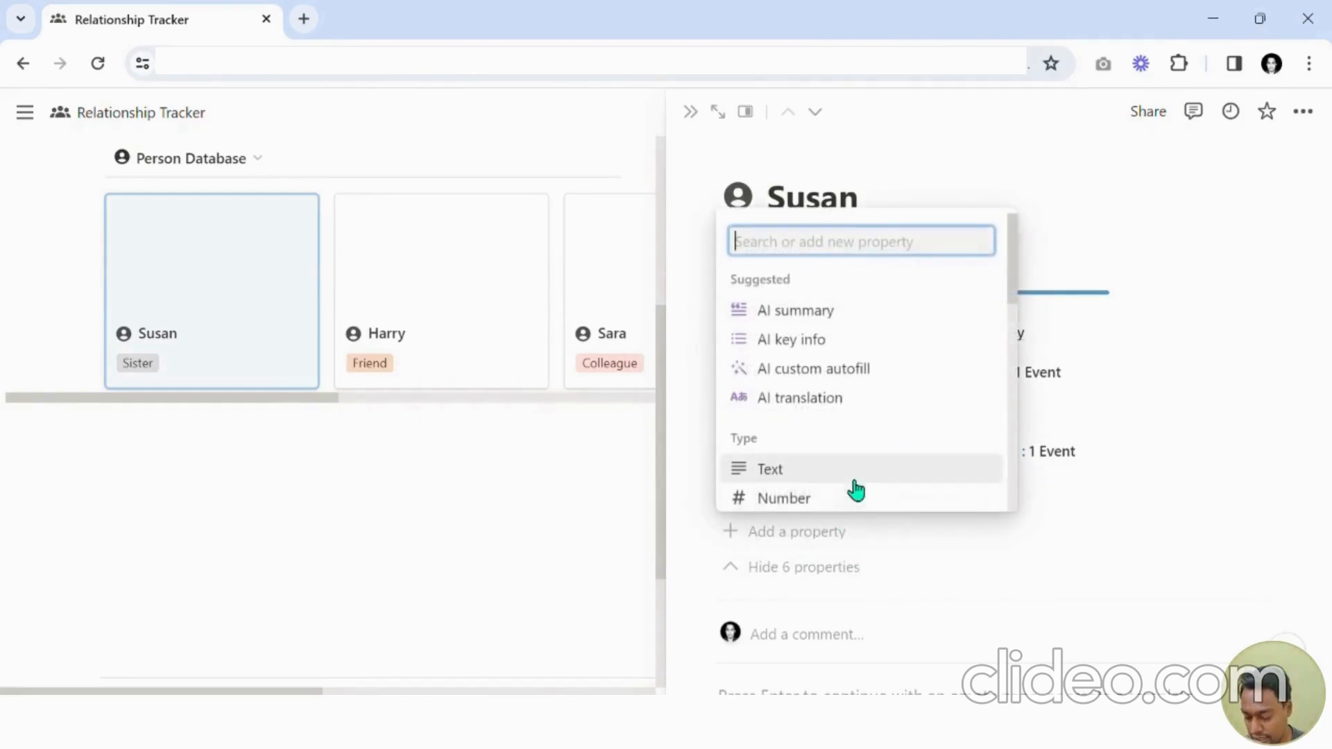
type("Media")
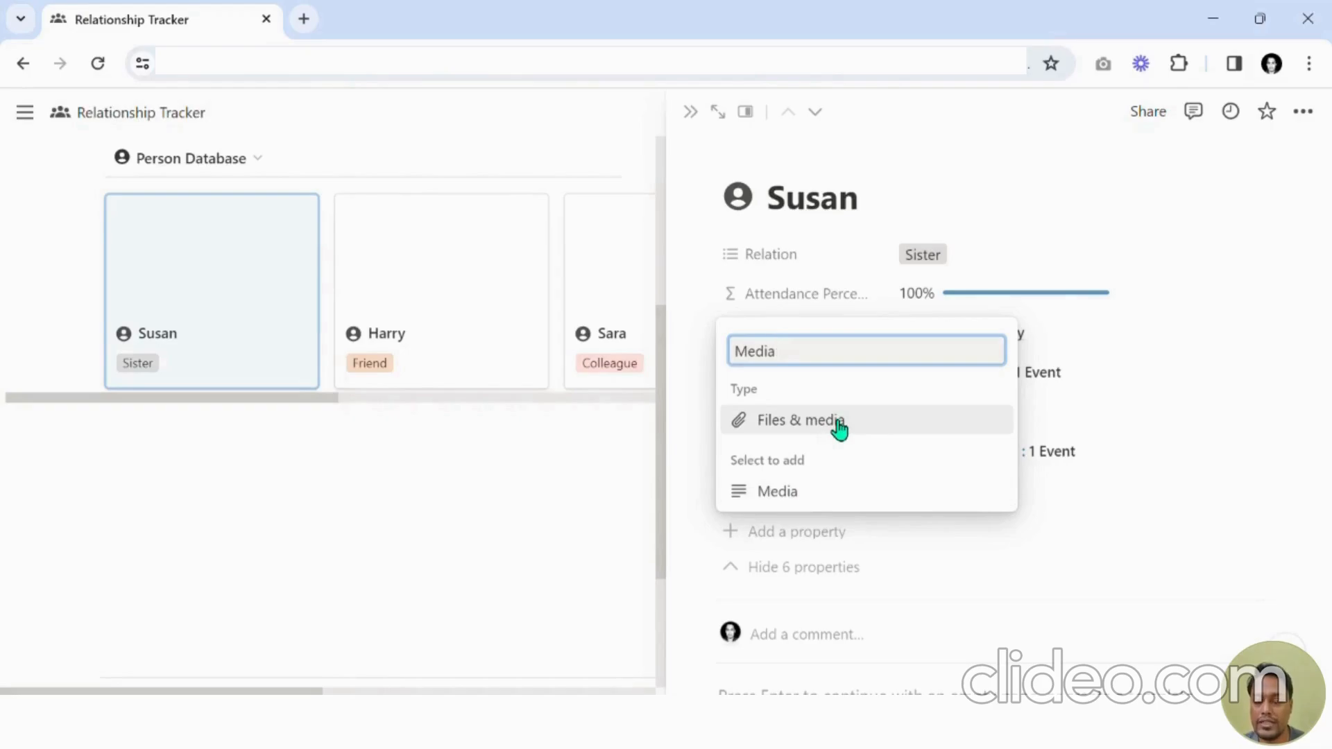
left_click(830, 432)
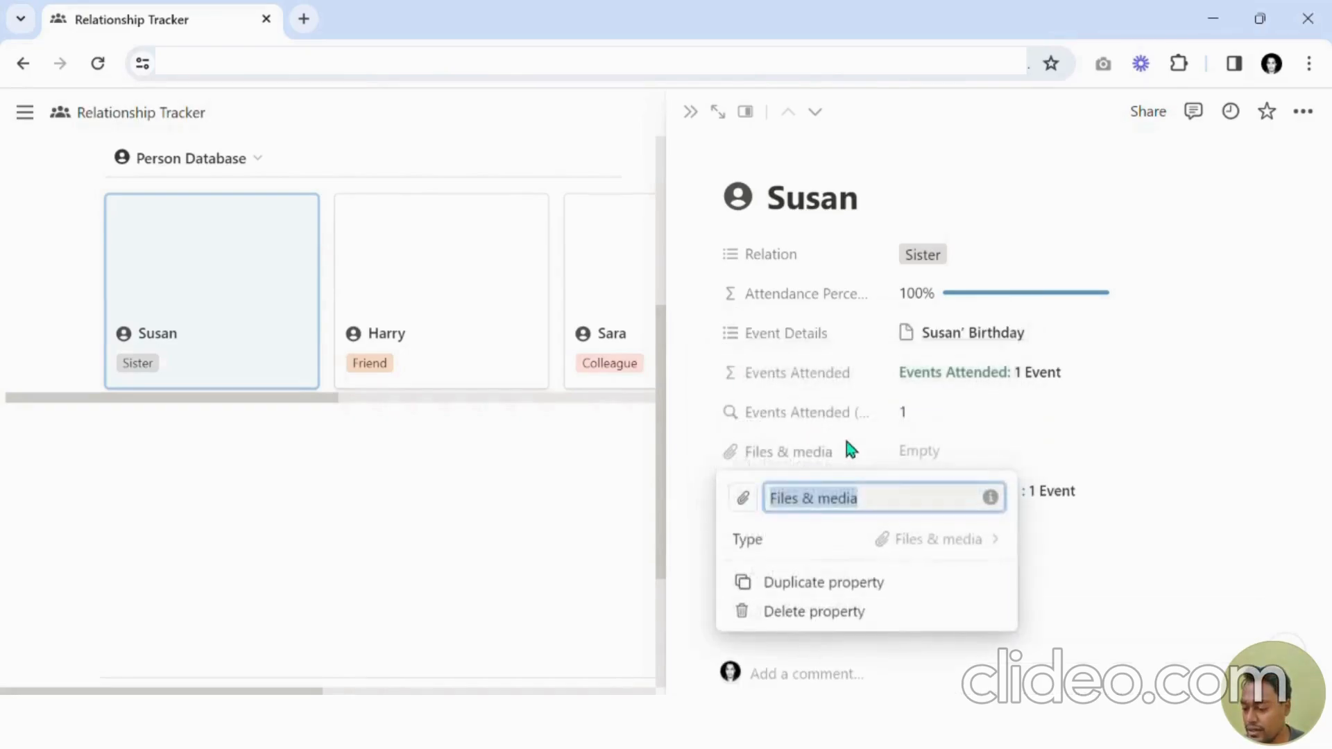
type("Image")
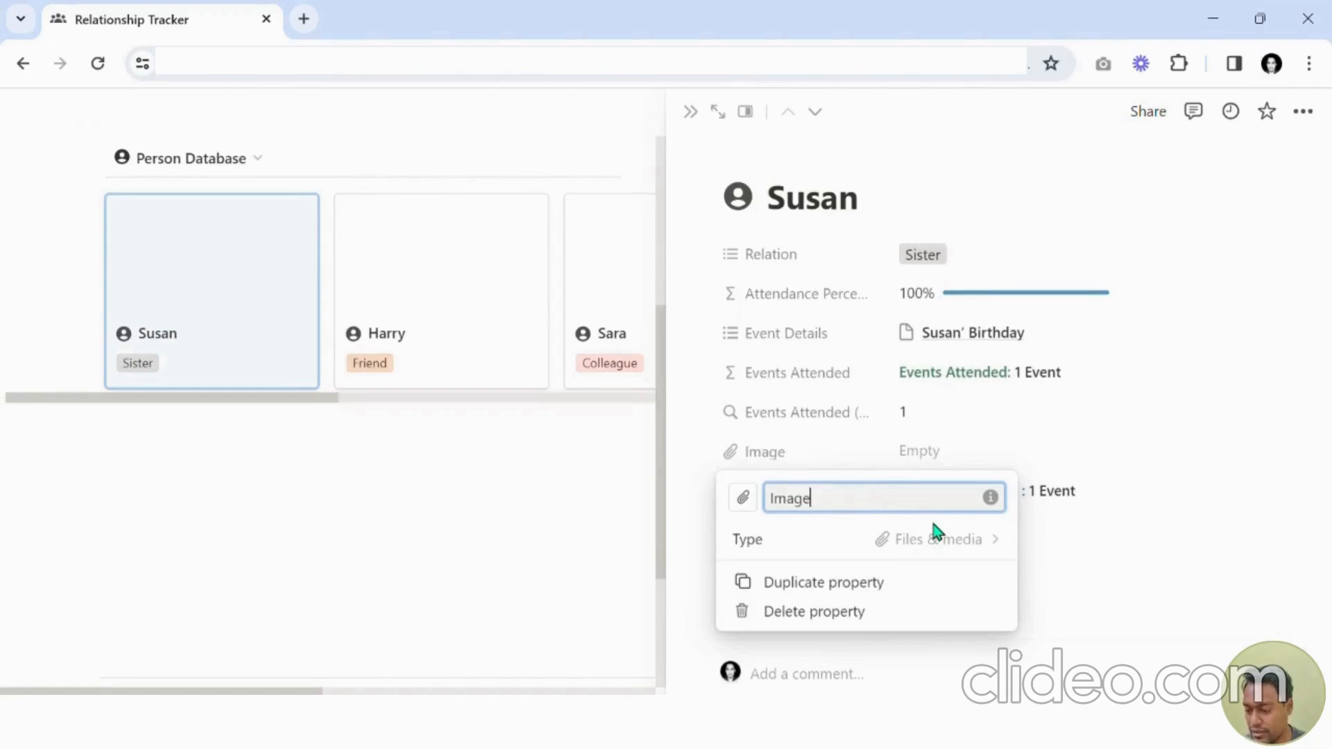
key("Return")
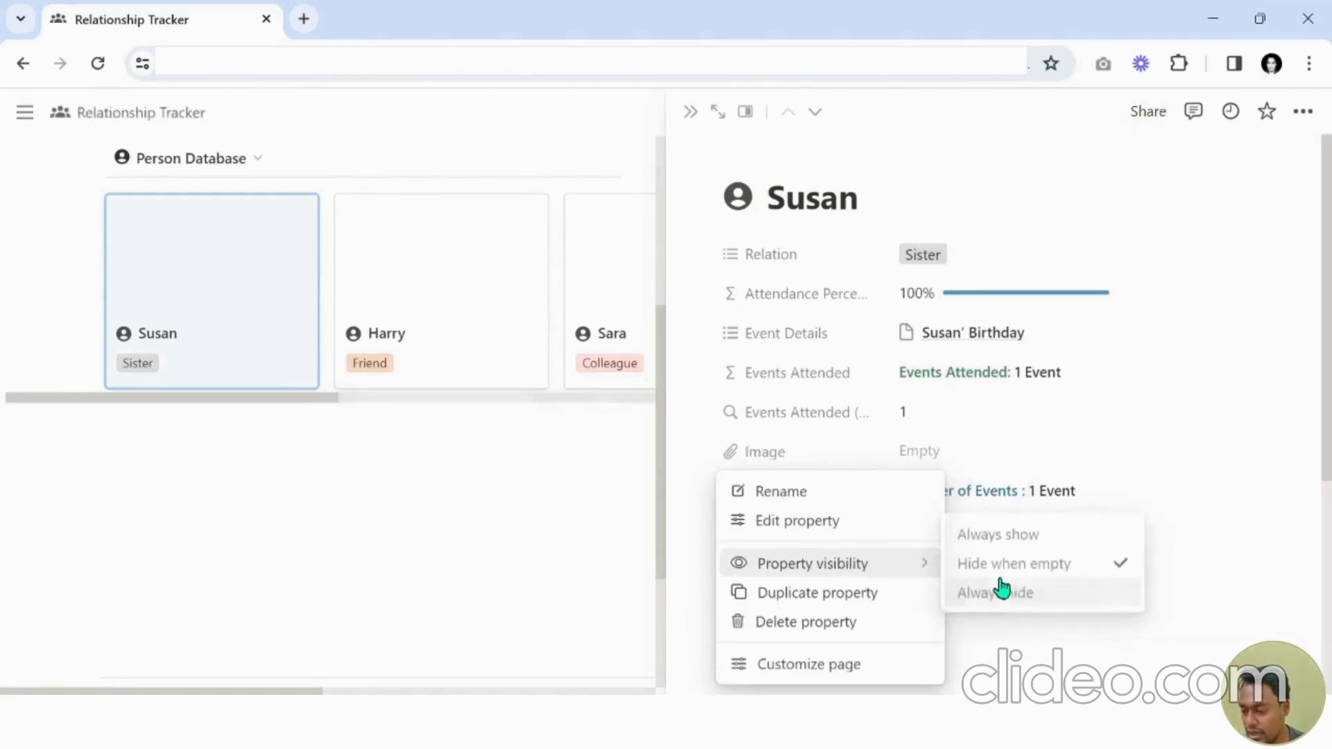
Set the Number of Events property to always hide and collapse the hidden properties on Susan's page.
left_click(1165, 623)
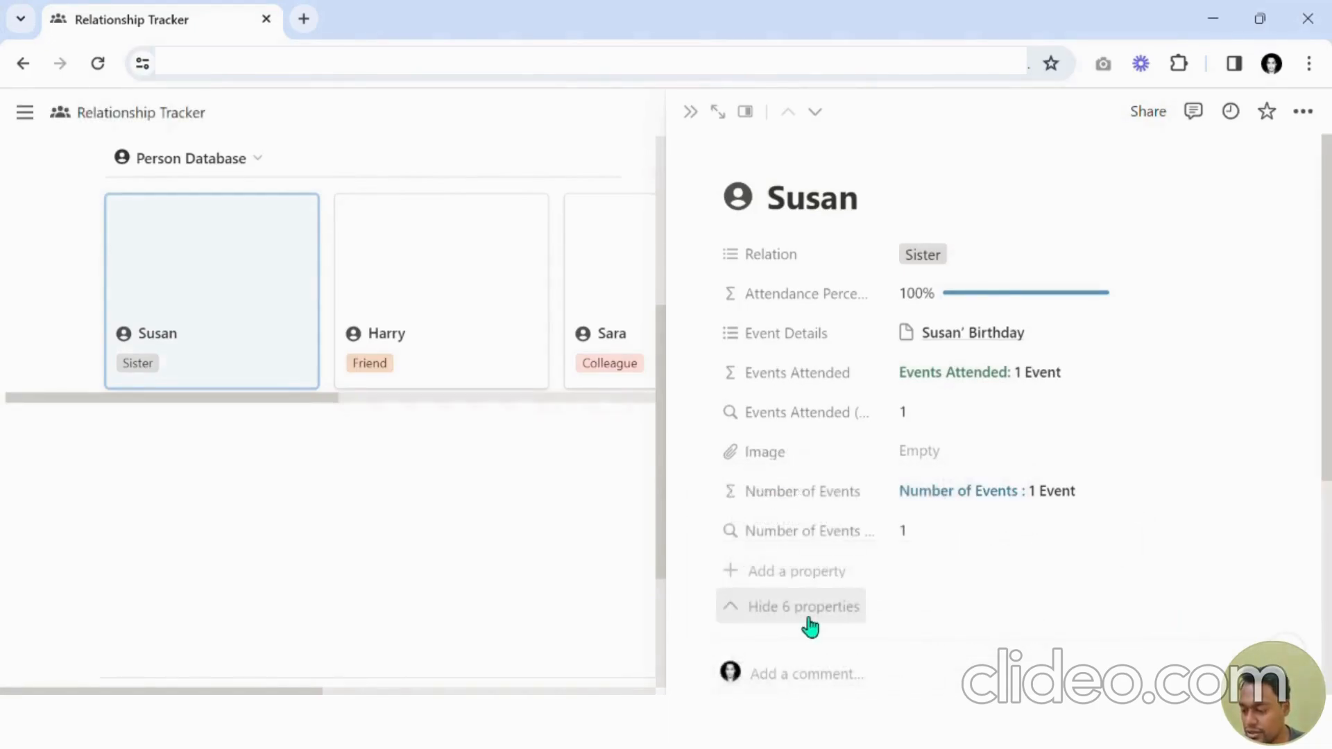
left_click(810, 623)
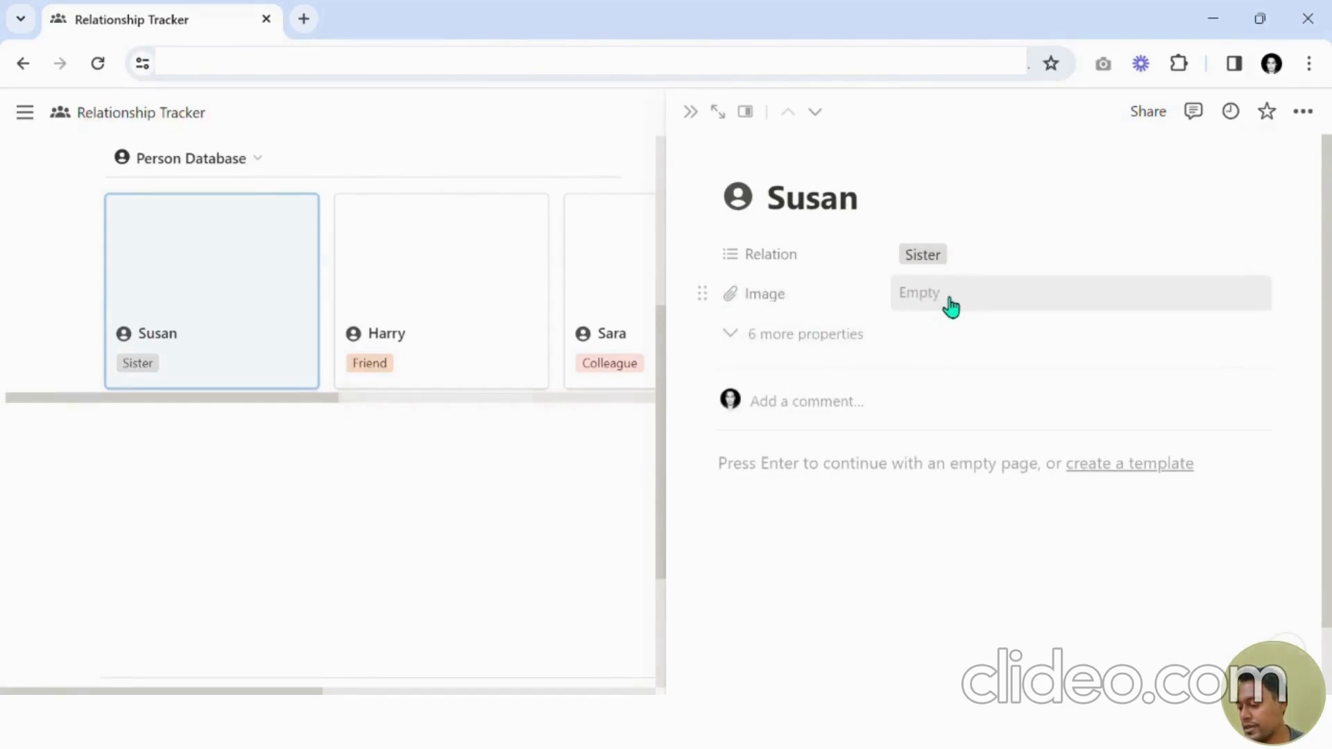
Upload a photo into Susan's Image property.
left_click(970, 299)
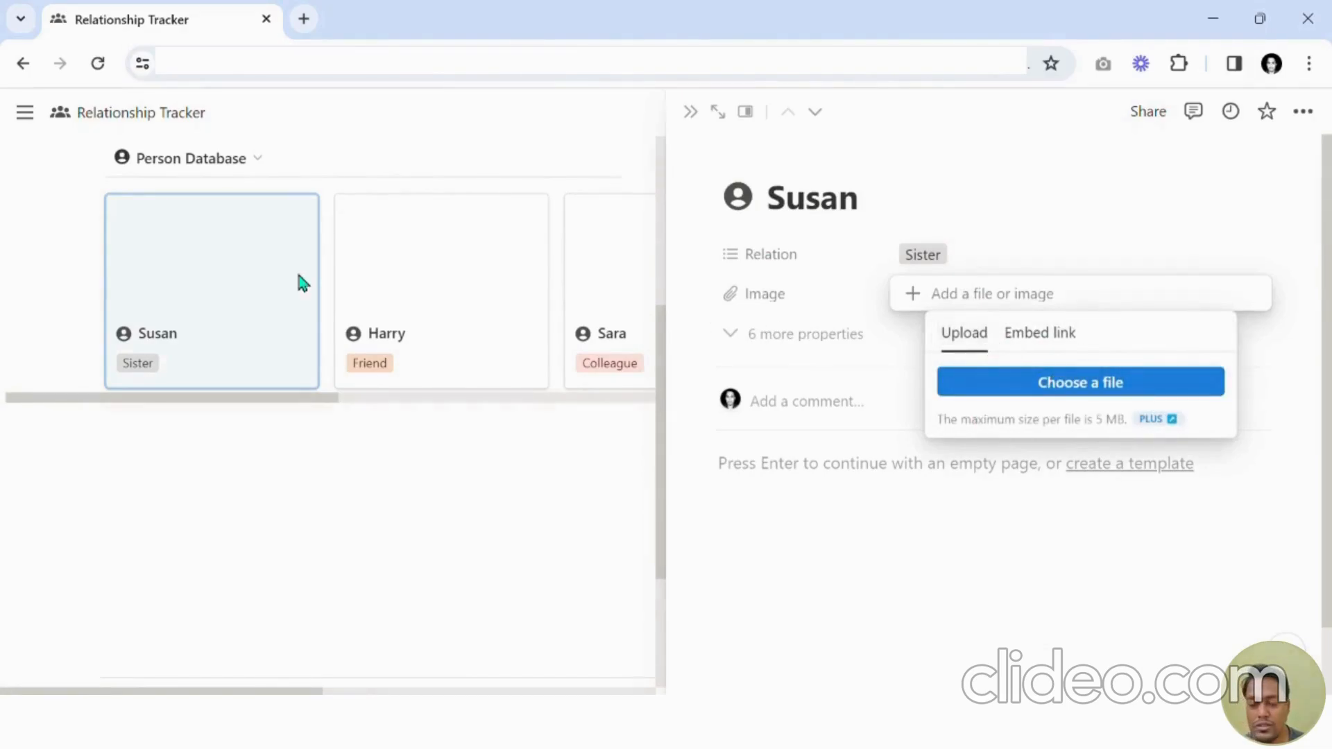
left_click(1055, 389)
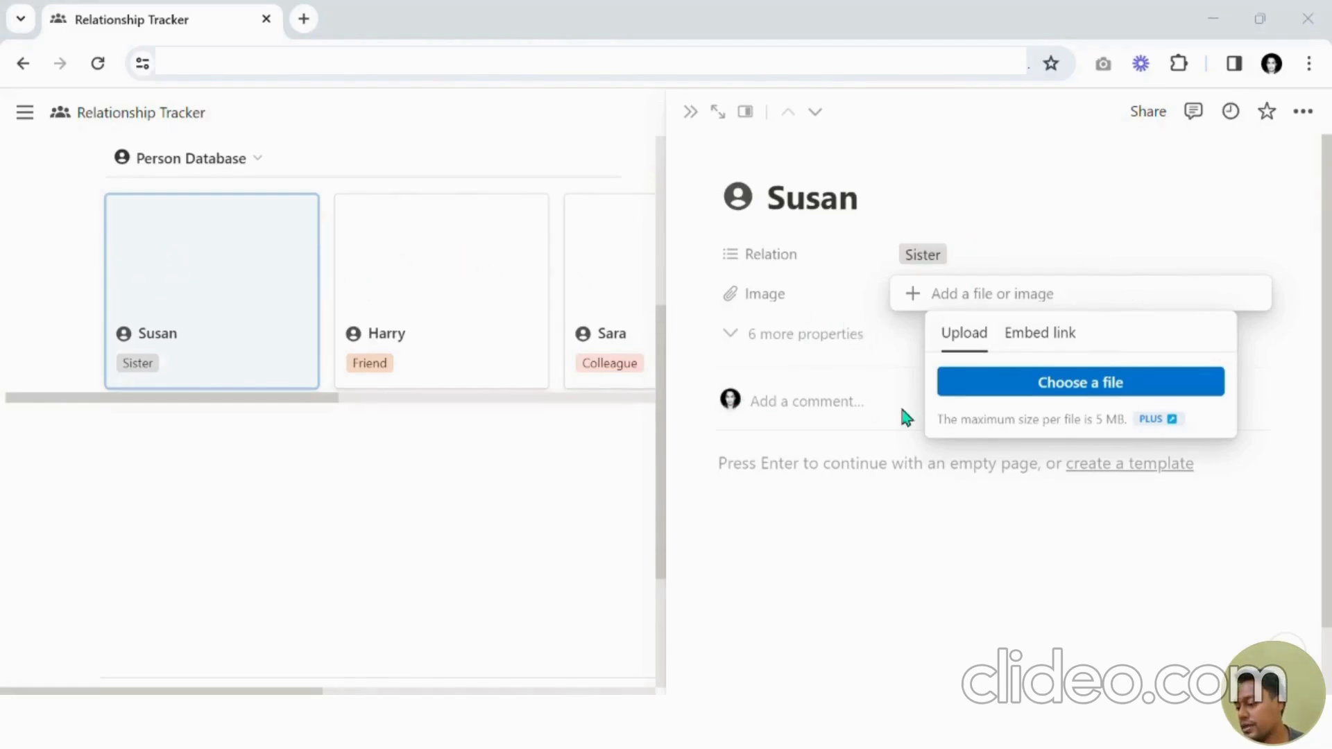
left_click(1108, 499)
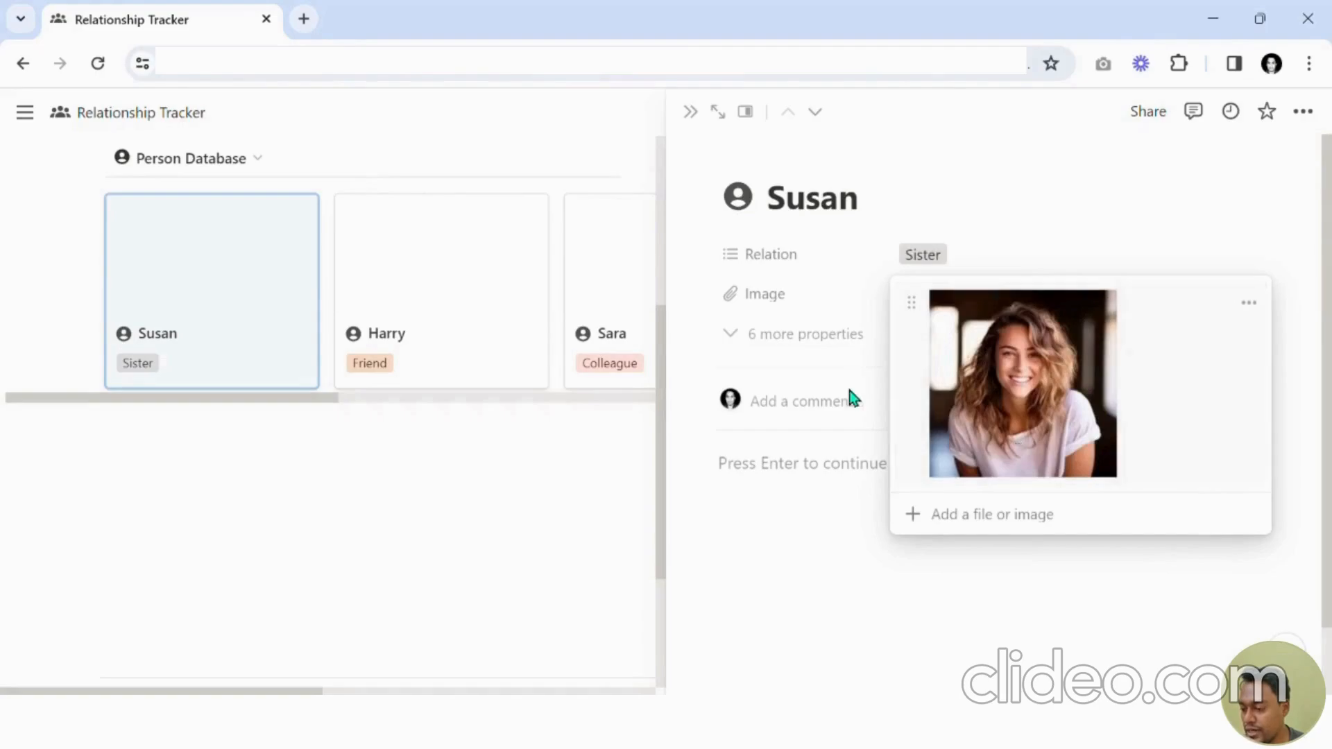
left_click(827, 354)
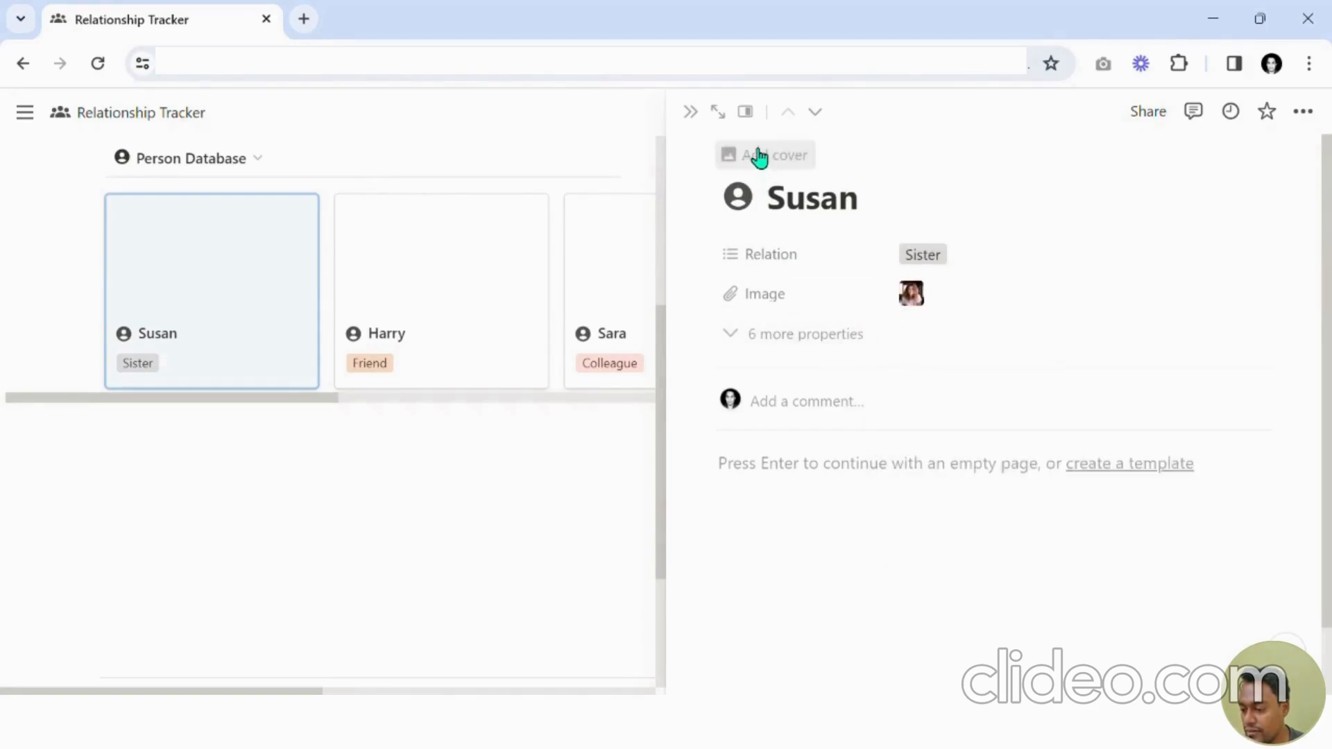
Add an uploaded photo as Susan's page cover and reposition it to show her face.
left_click(785, 165)
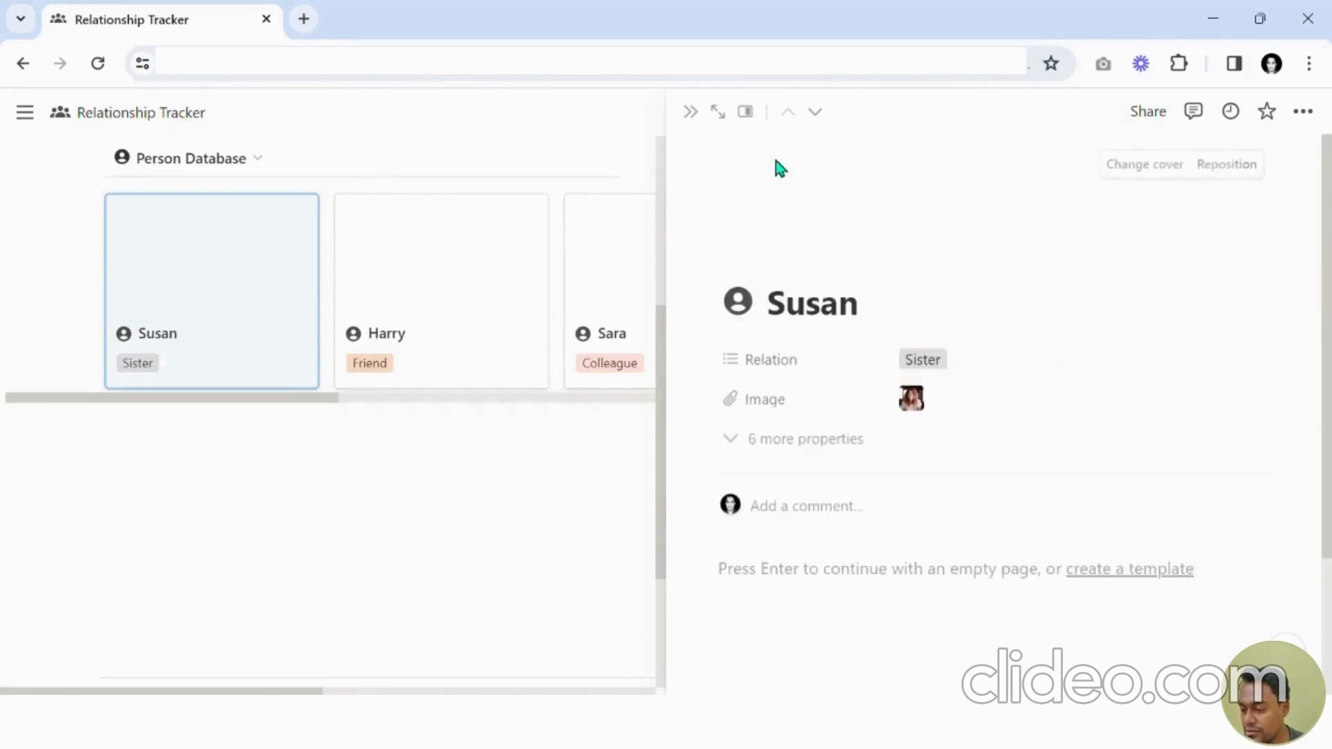
left_click(1157, 170)
left_click(860, 204)
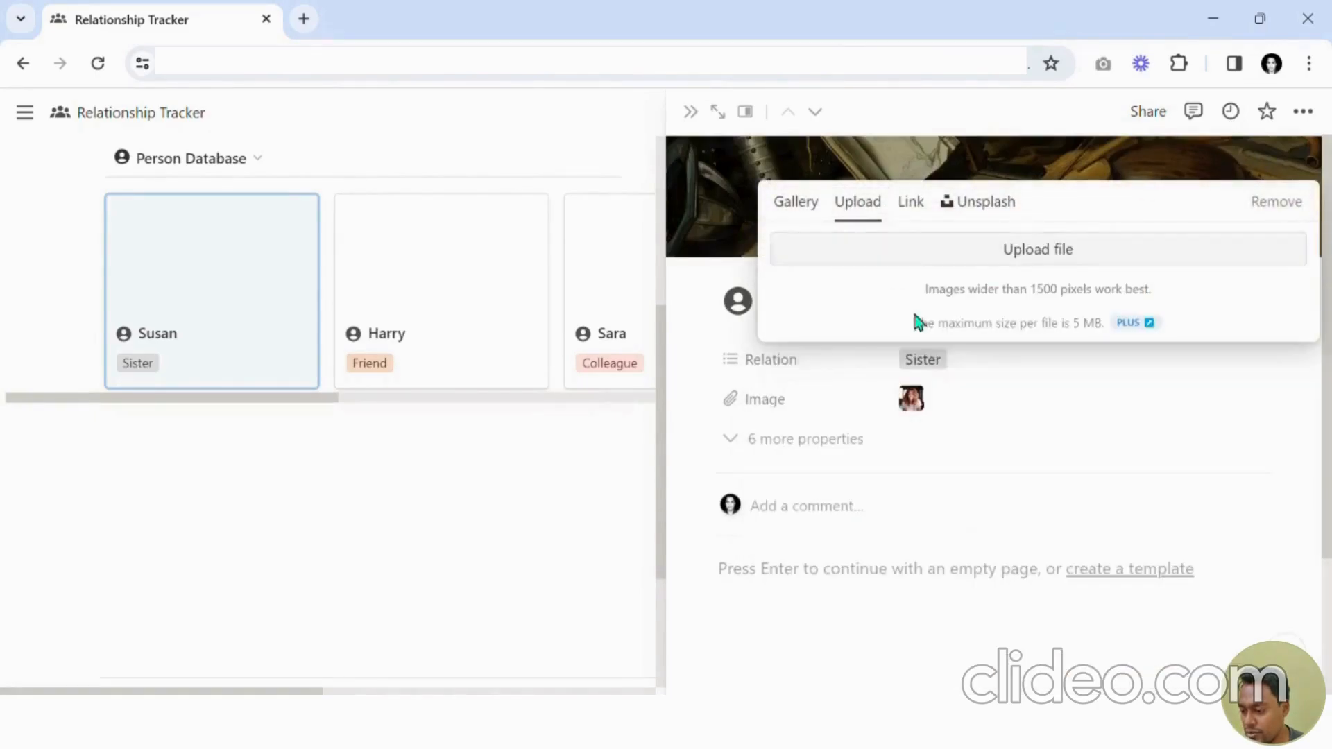
left_click(993, 264)
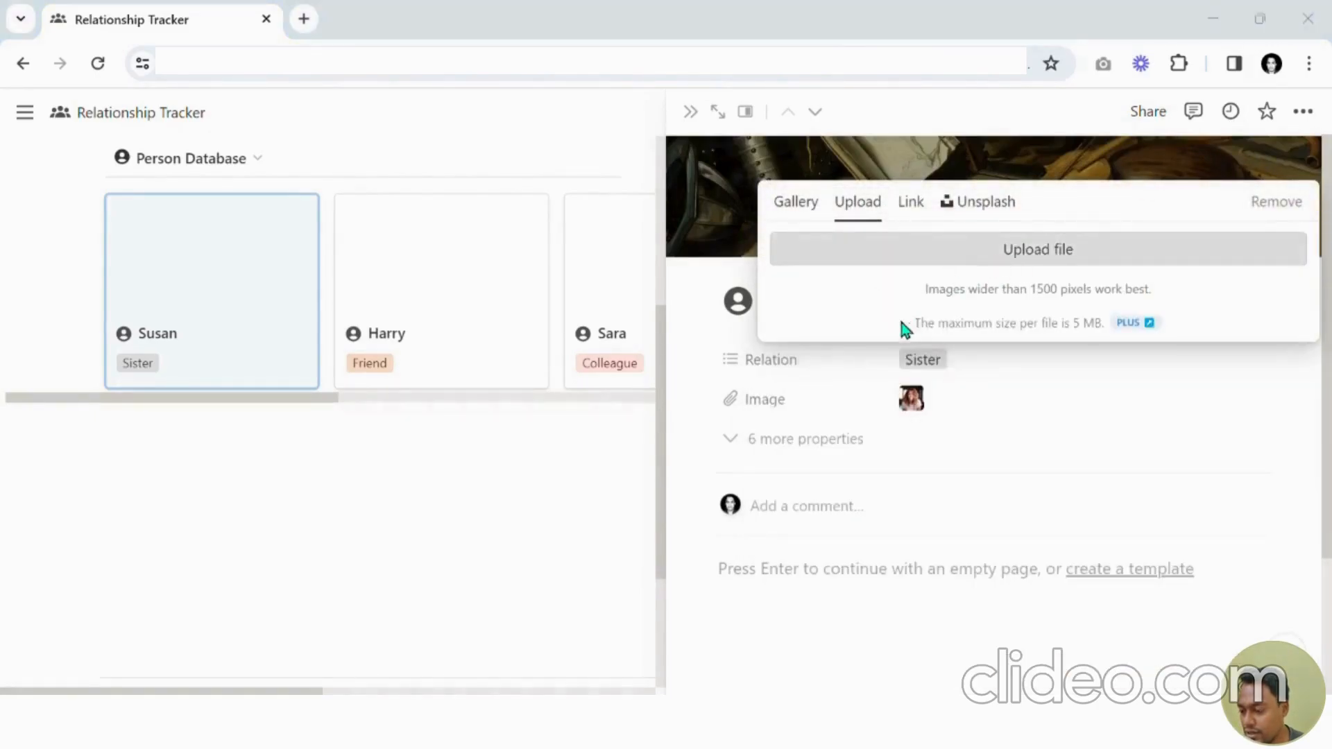
double_click(901, 256)
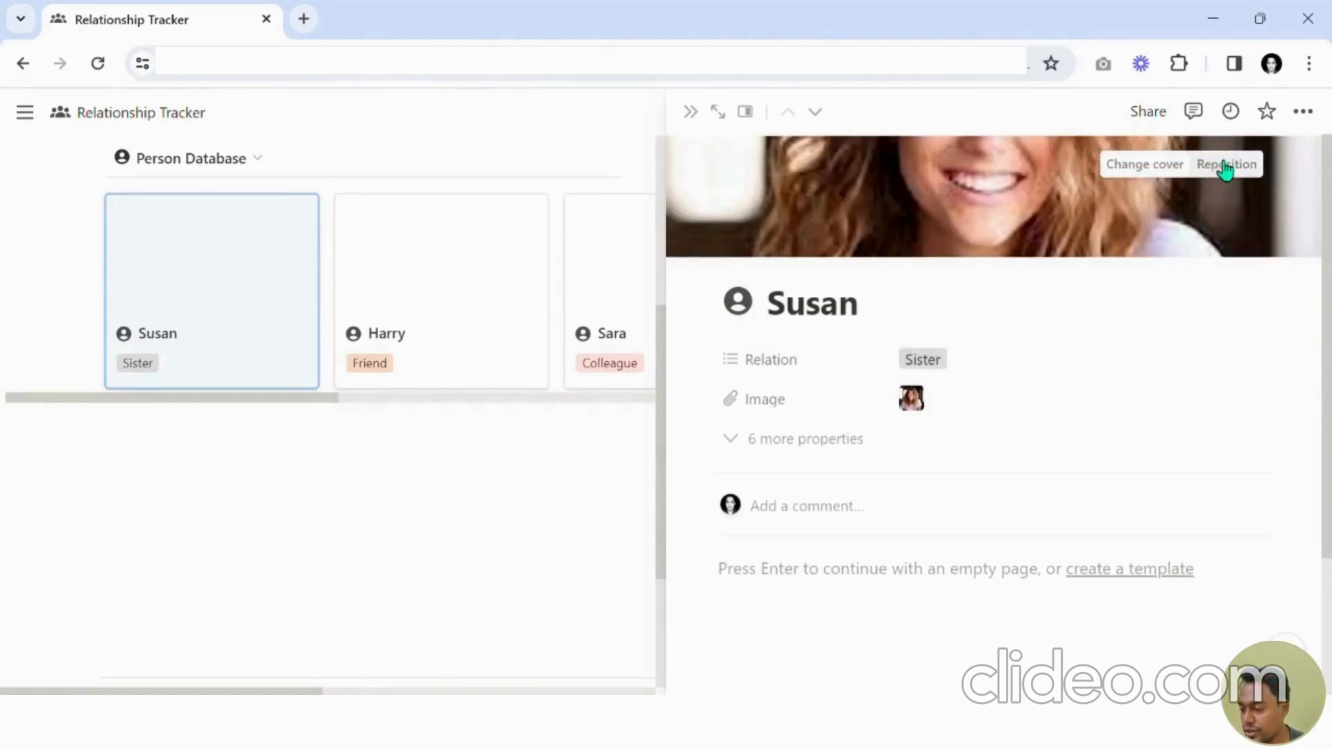
left_click(1225, 173)
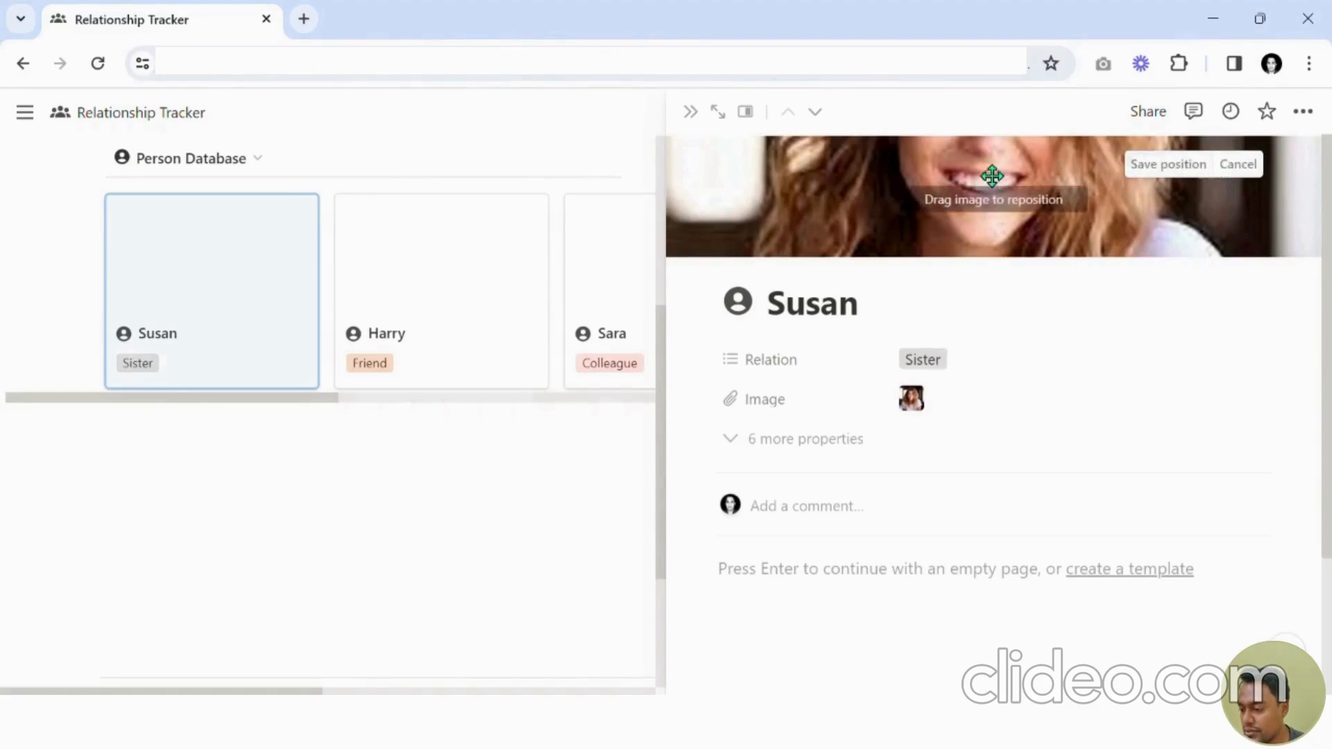
left_click_drag(992, 175, 1008, 259)
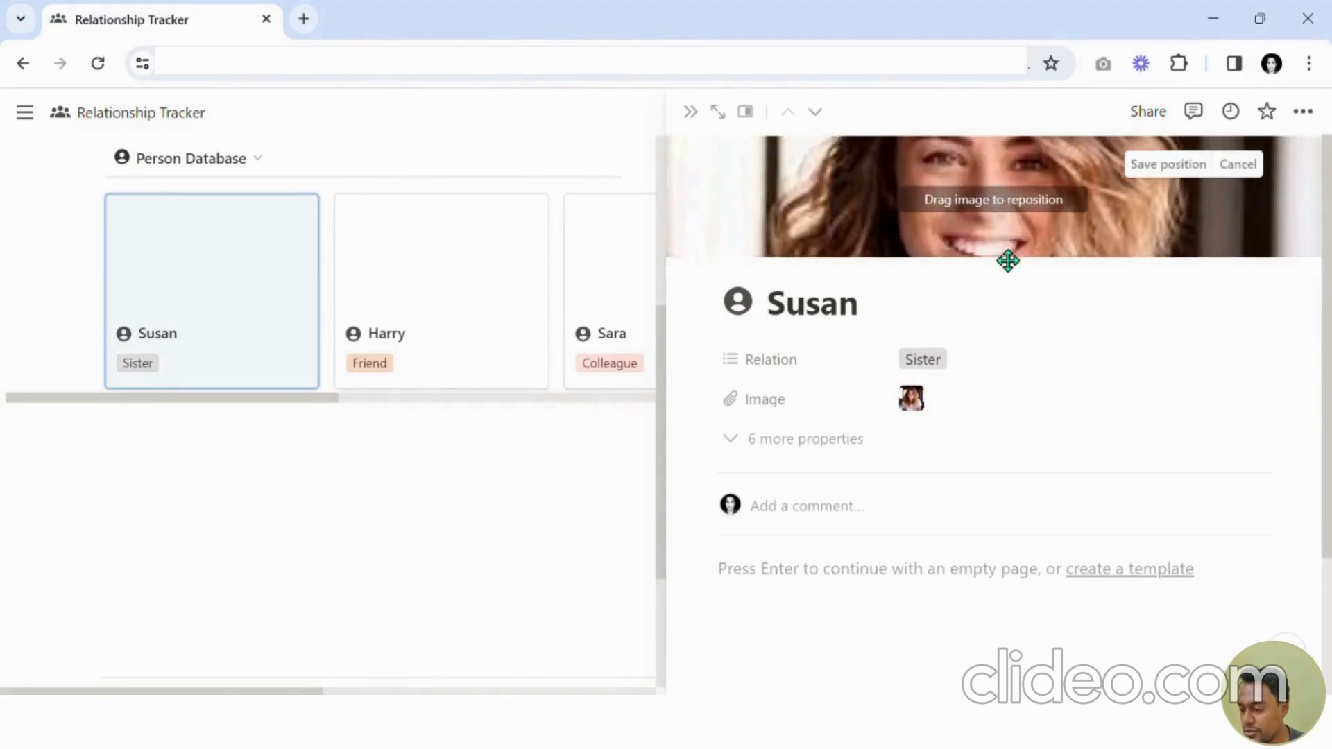
left_click(1165, 167)
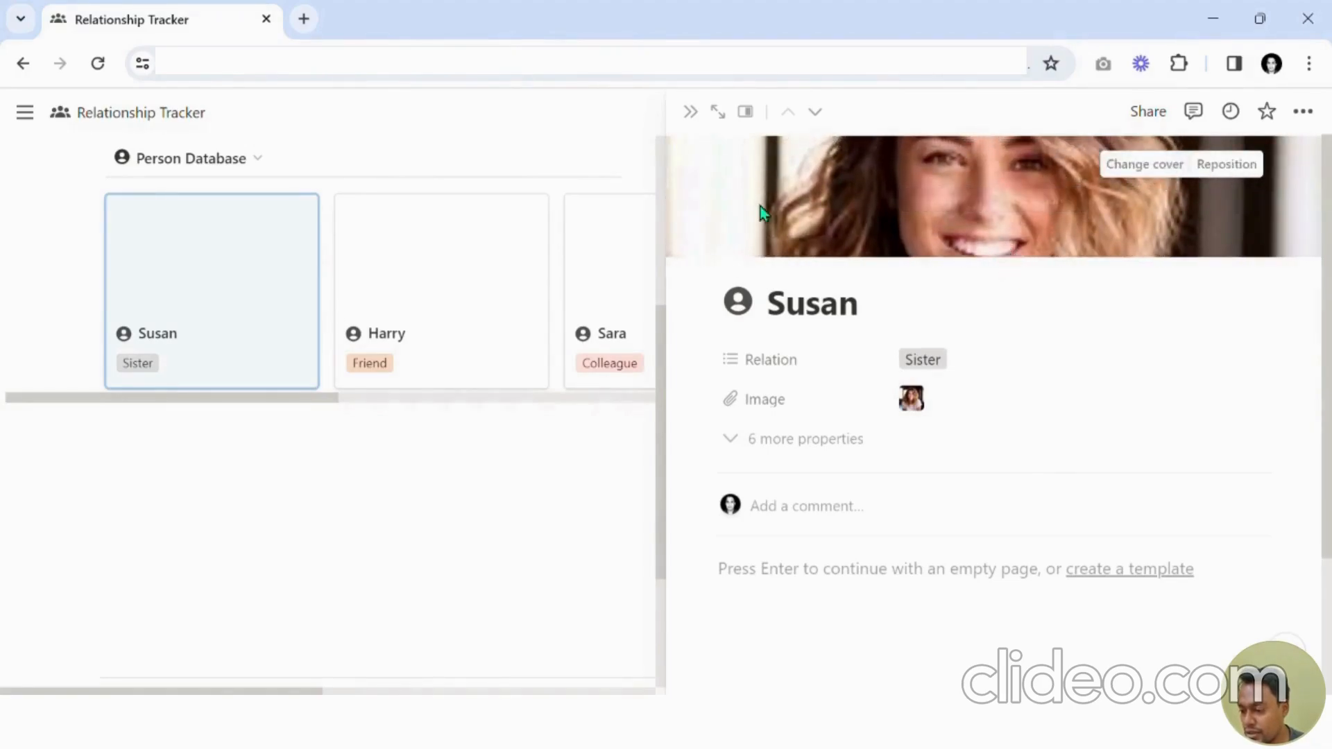
Move to Harry's page and upload a photo into his Image property.
left_click(815, 112)
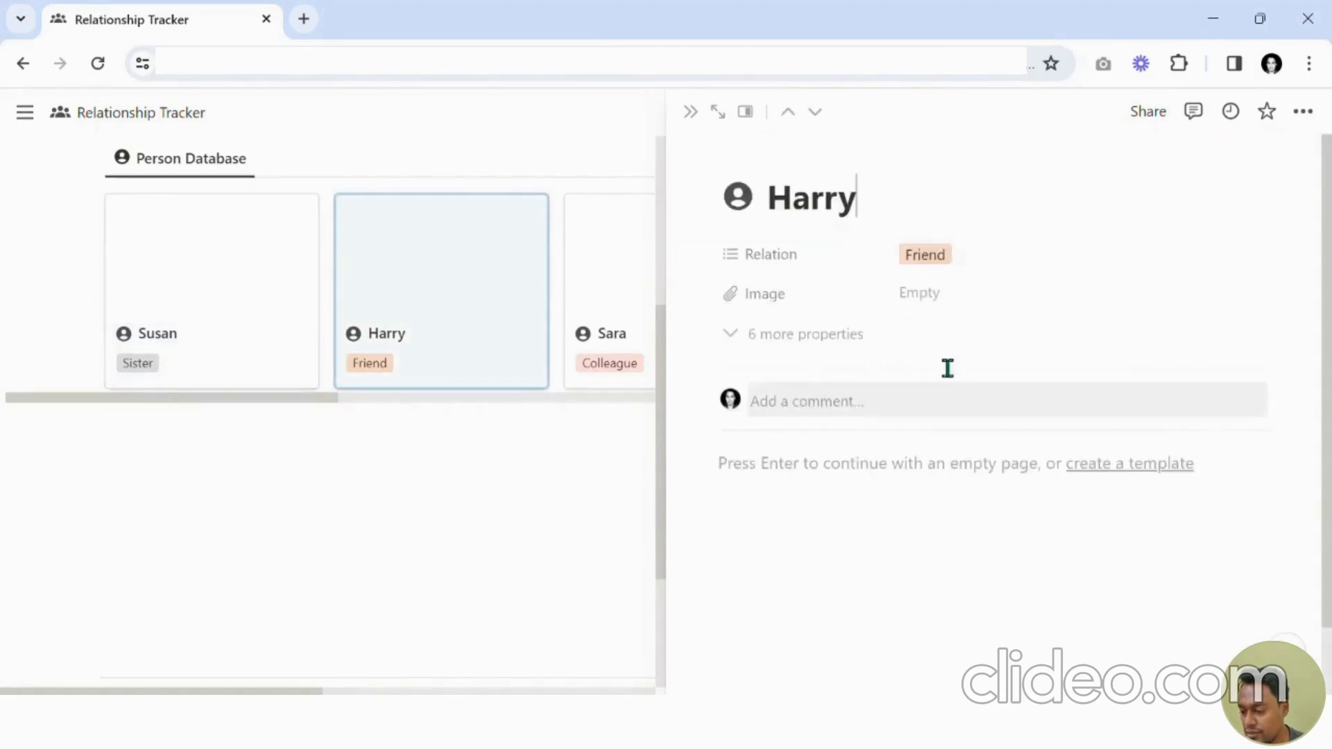
left_click(943, 304)
left_click(938, 382)
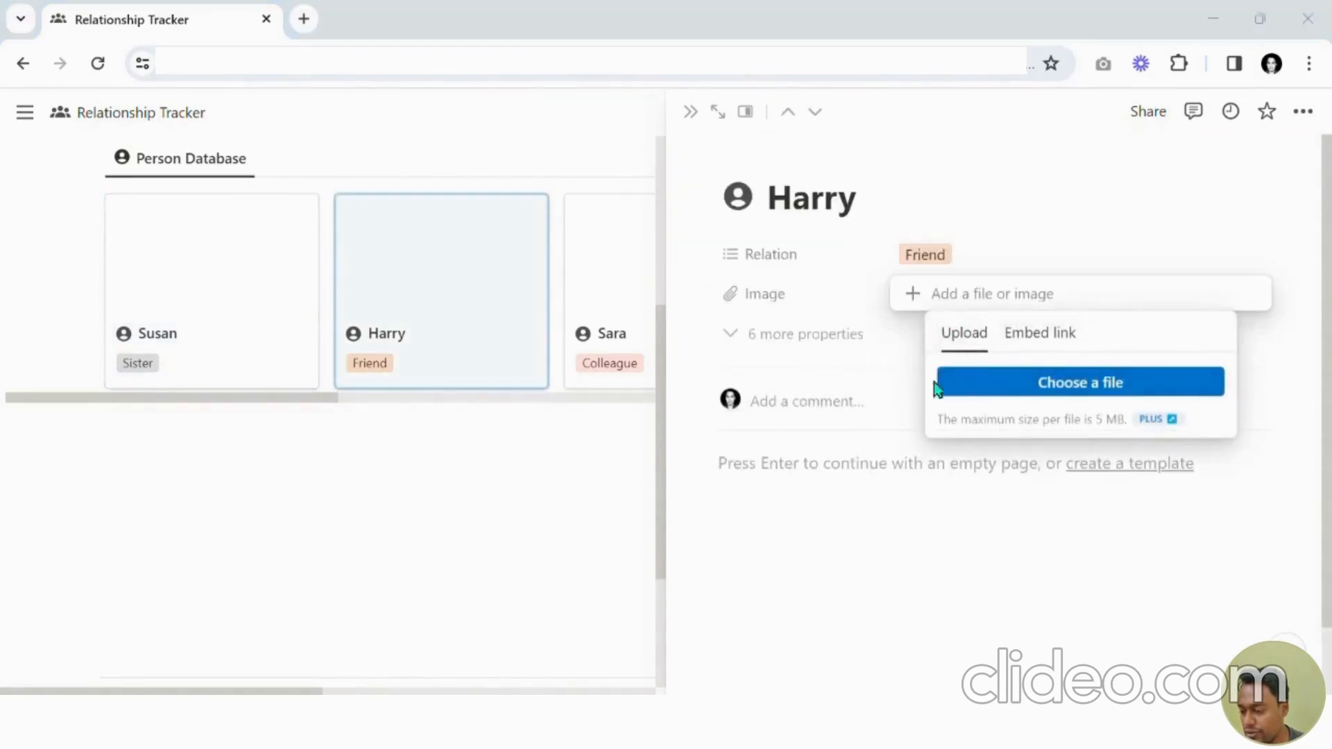
double_click(813, 349)
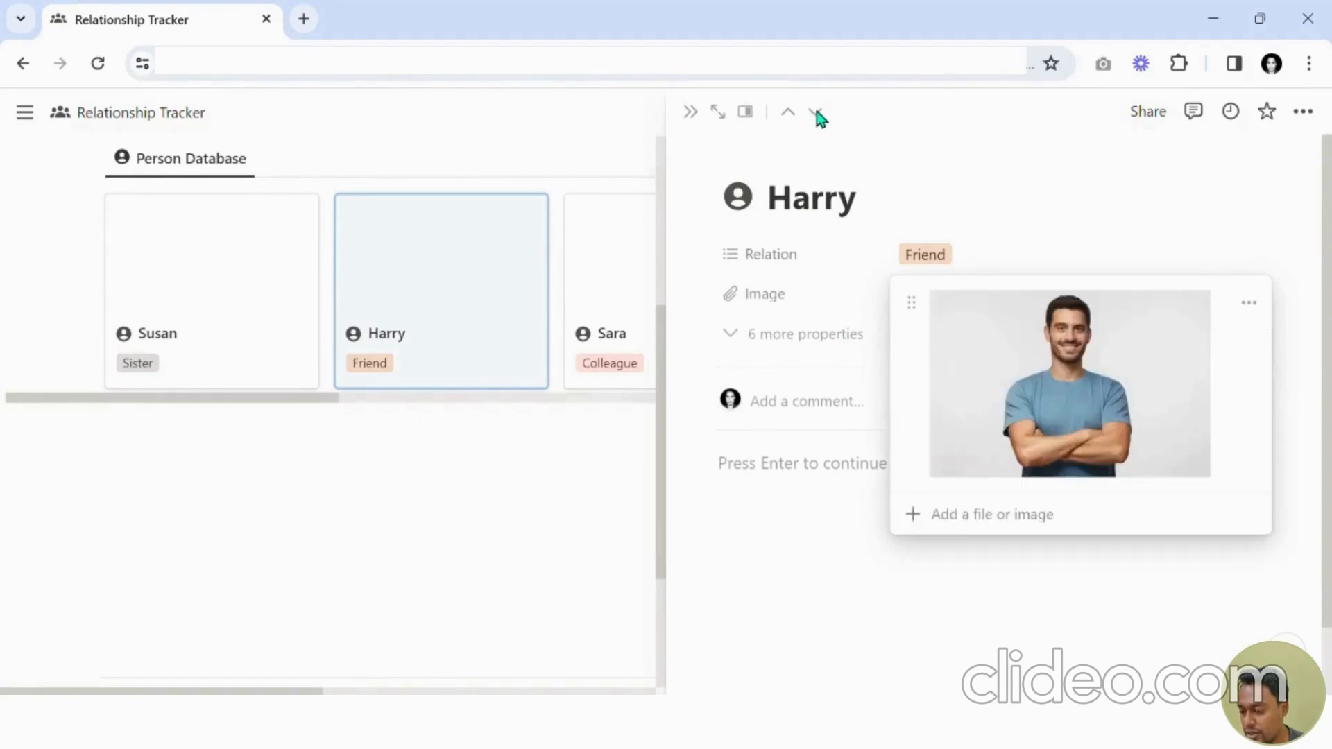
key("Escape")
Add an uploaded photo as the cover of Harry's page.
left_click(776, 156)
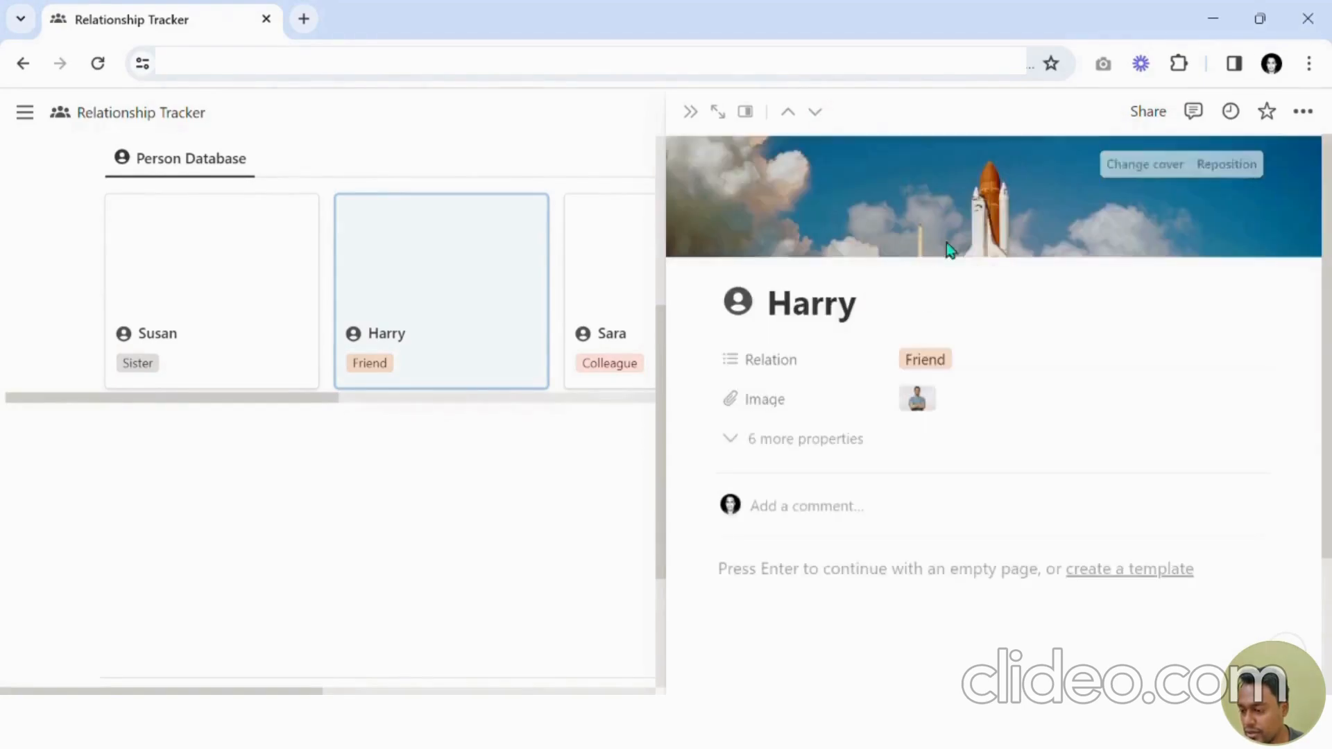
left_click(1142, 164)
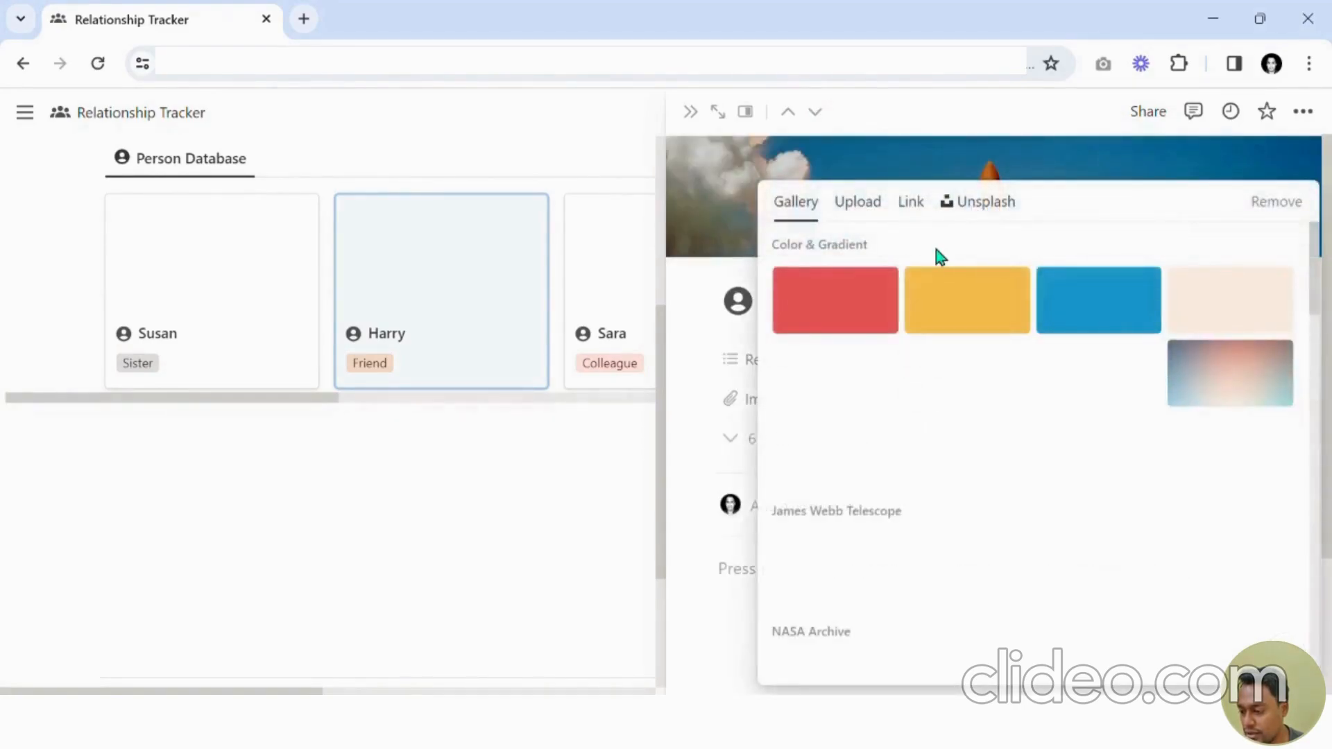
left_click(857, 201)
left_click(998, 262)
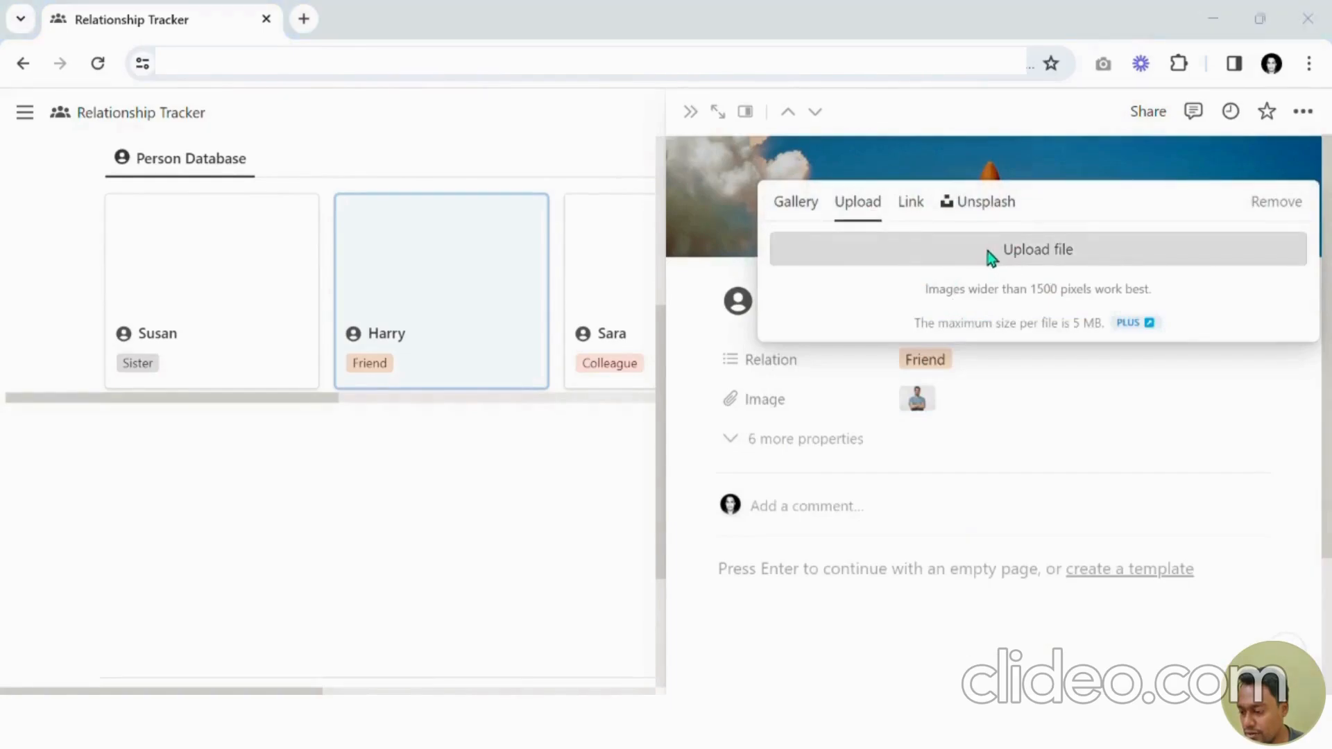
double_click(793, 390)
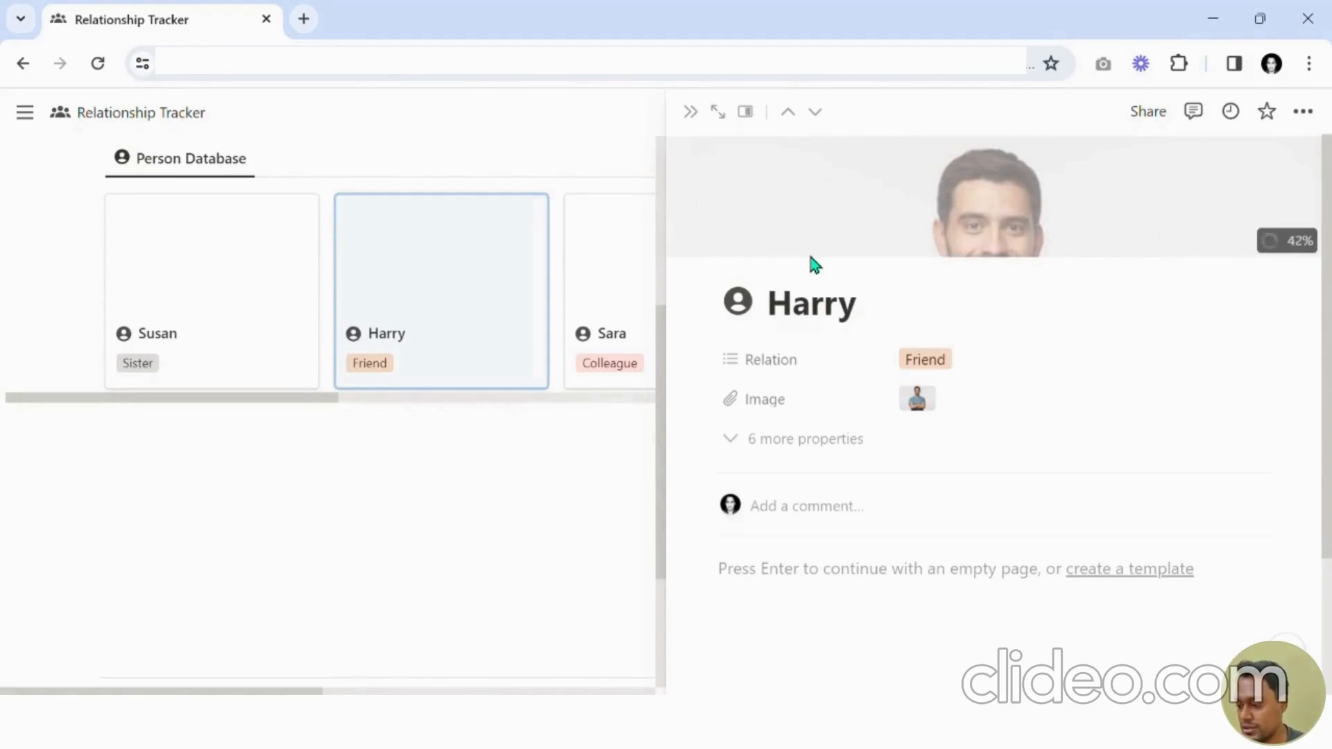
Move to Sara's page and upload a photo into her Image property.
left_click(831, 118)
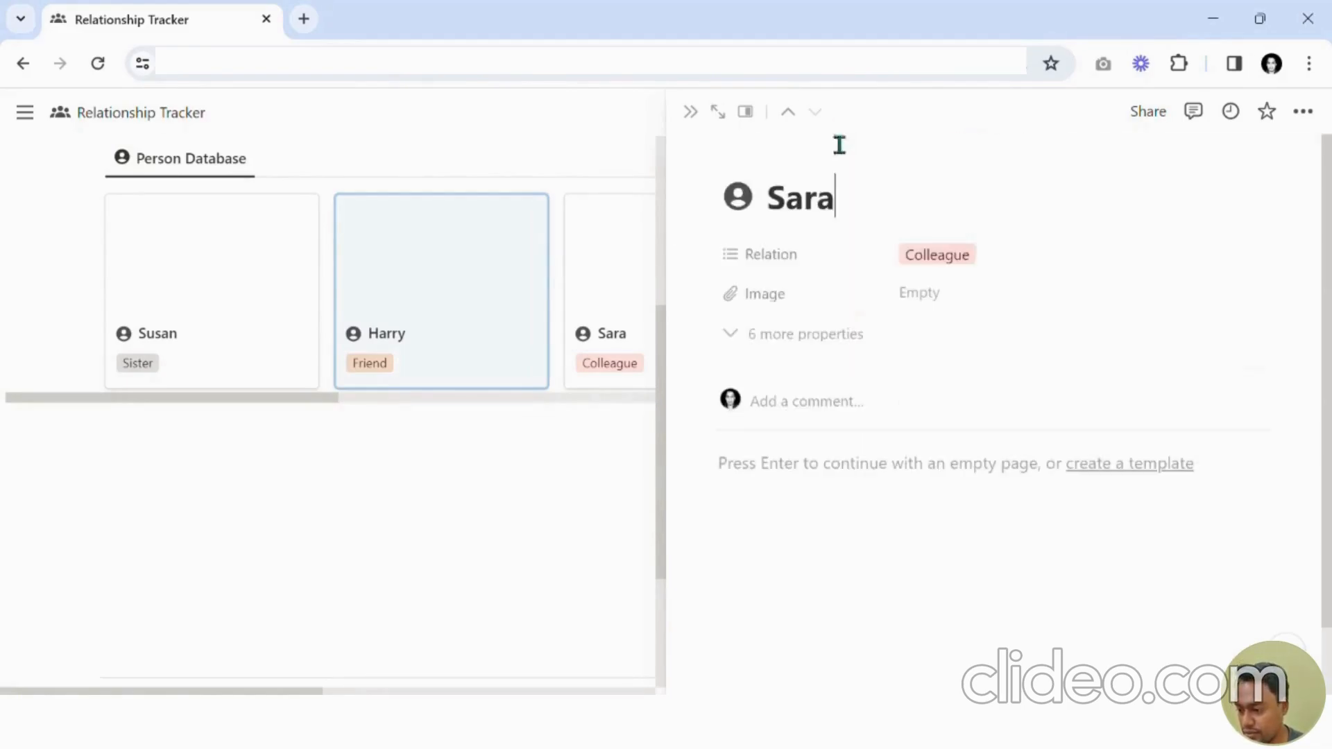
left_click(960, 296)
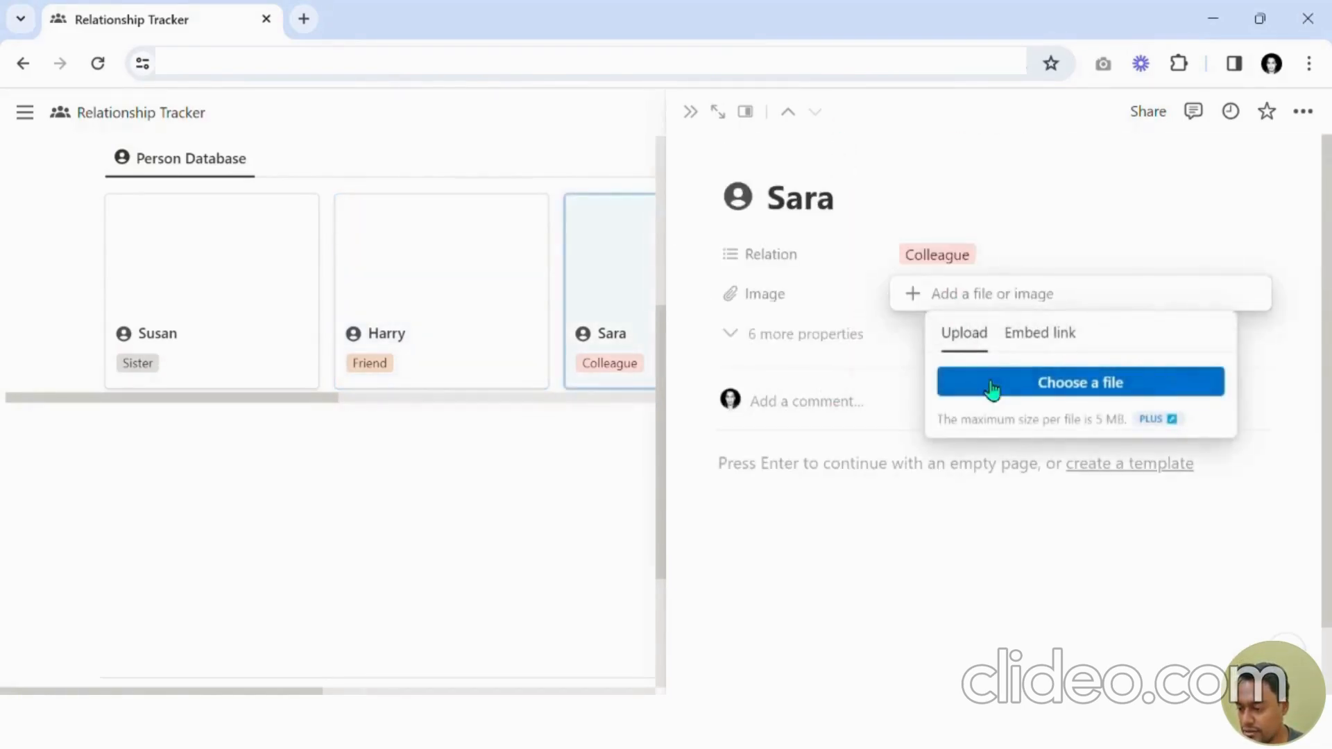
left_click(984, 383)
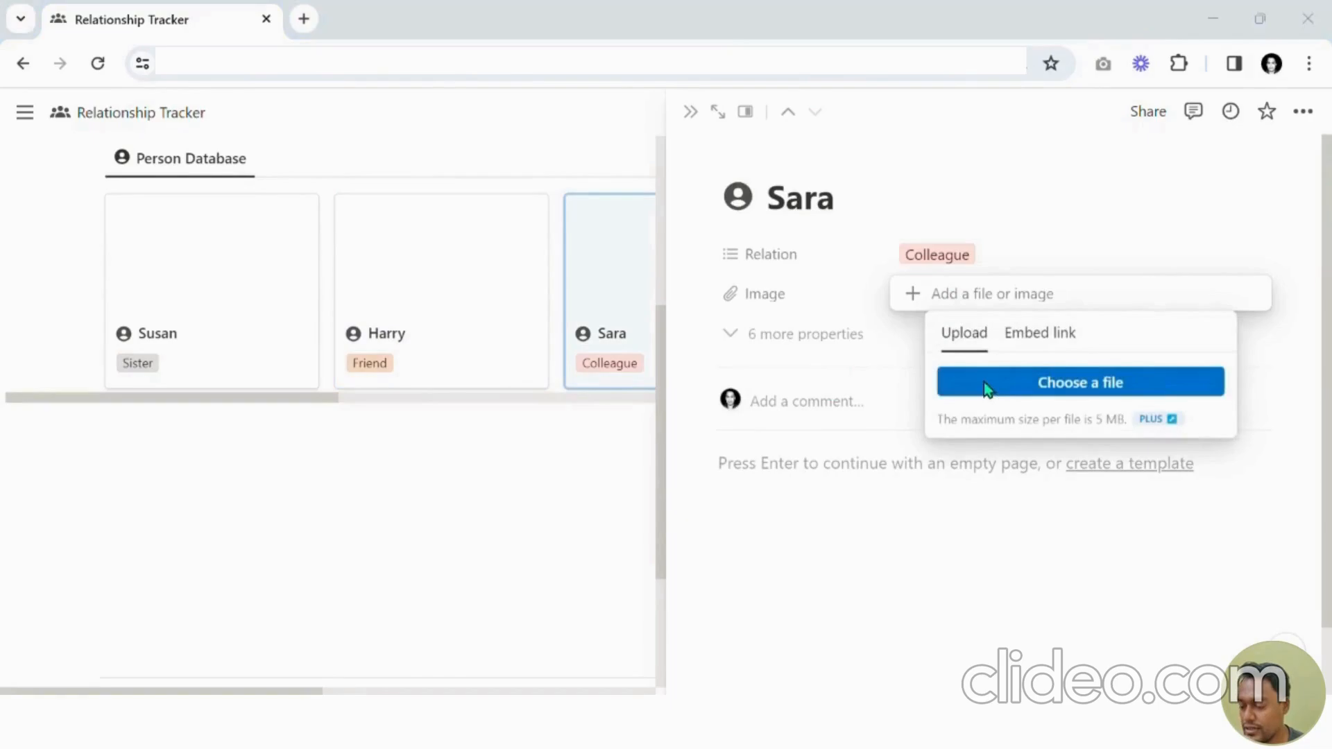
double_click(1027, 298)
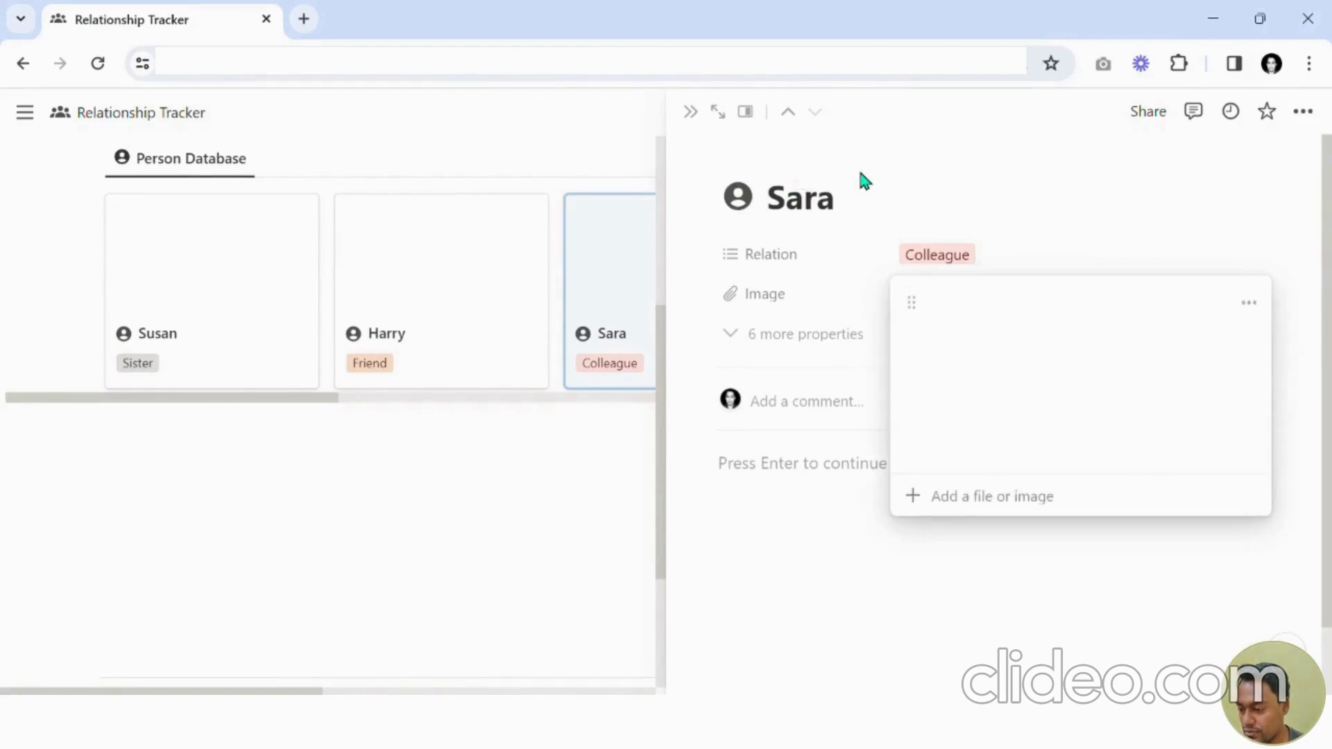
left_click(857, 190)
Add an uploaded photo as the cover of Sara's page.
left_click(773, 158)
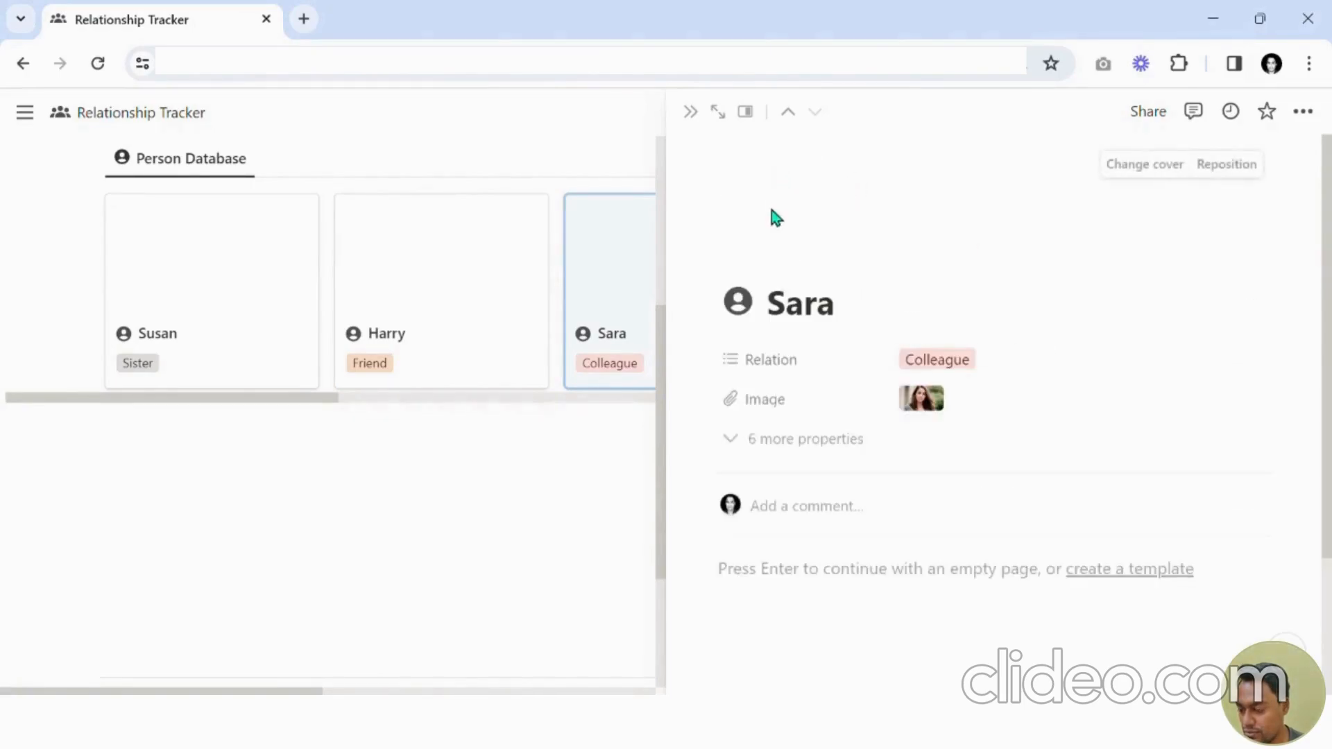
left_click(1125, 164)
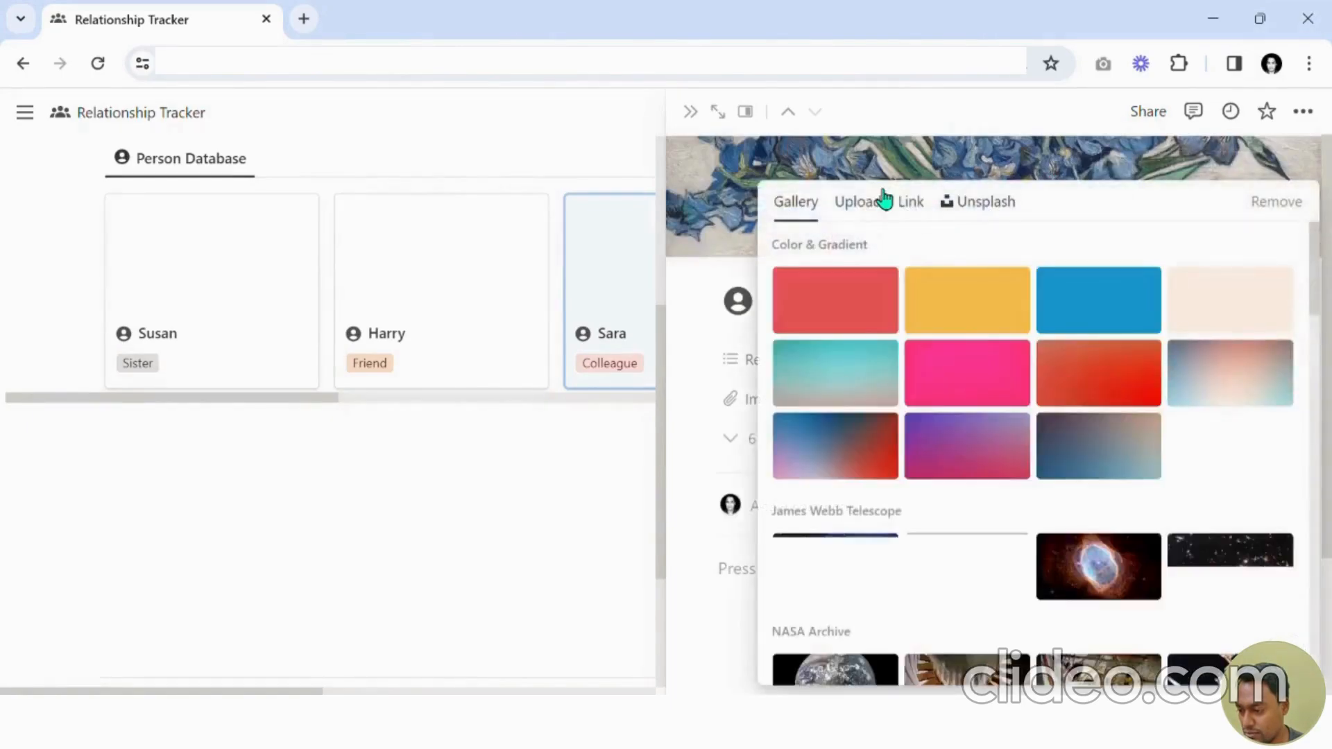
left_click(860, 202)
left_click(986, 246)
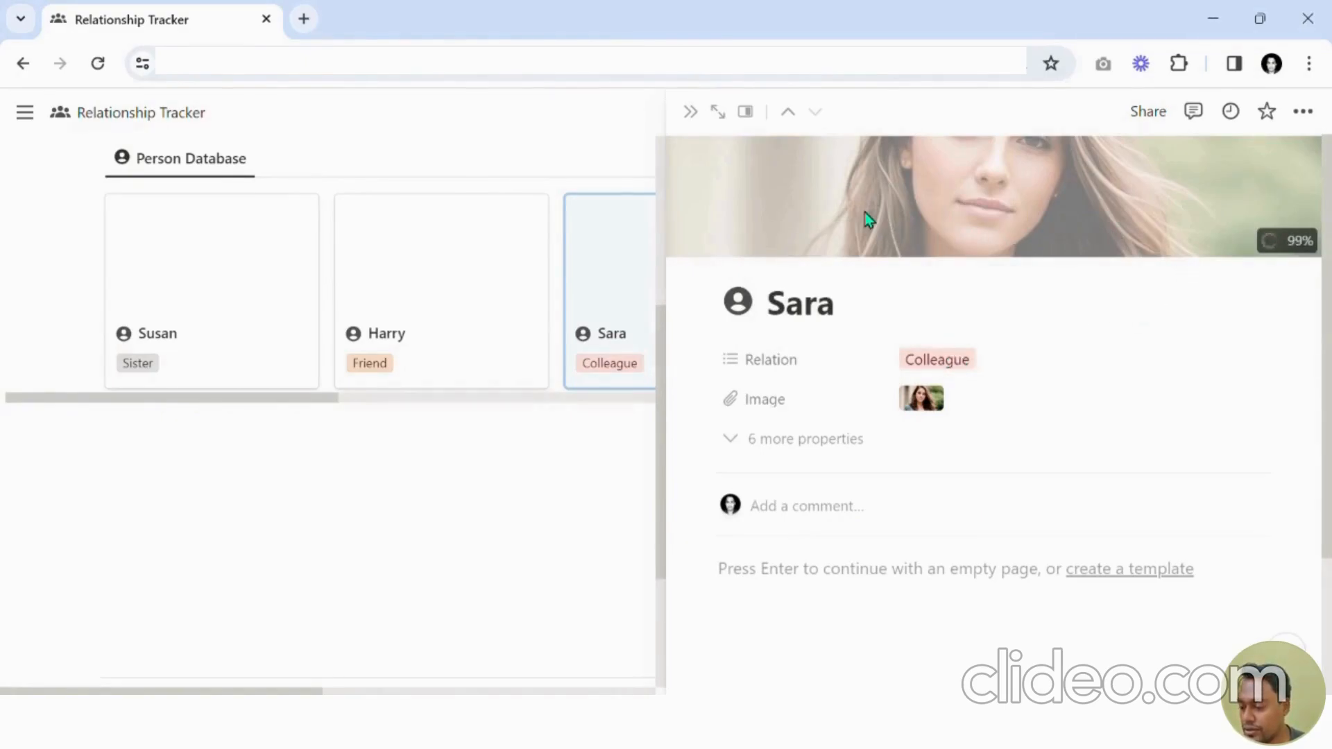
left_click(690, 111)
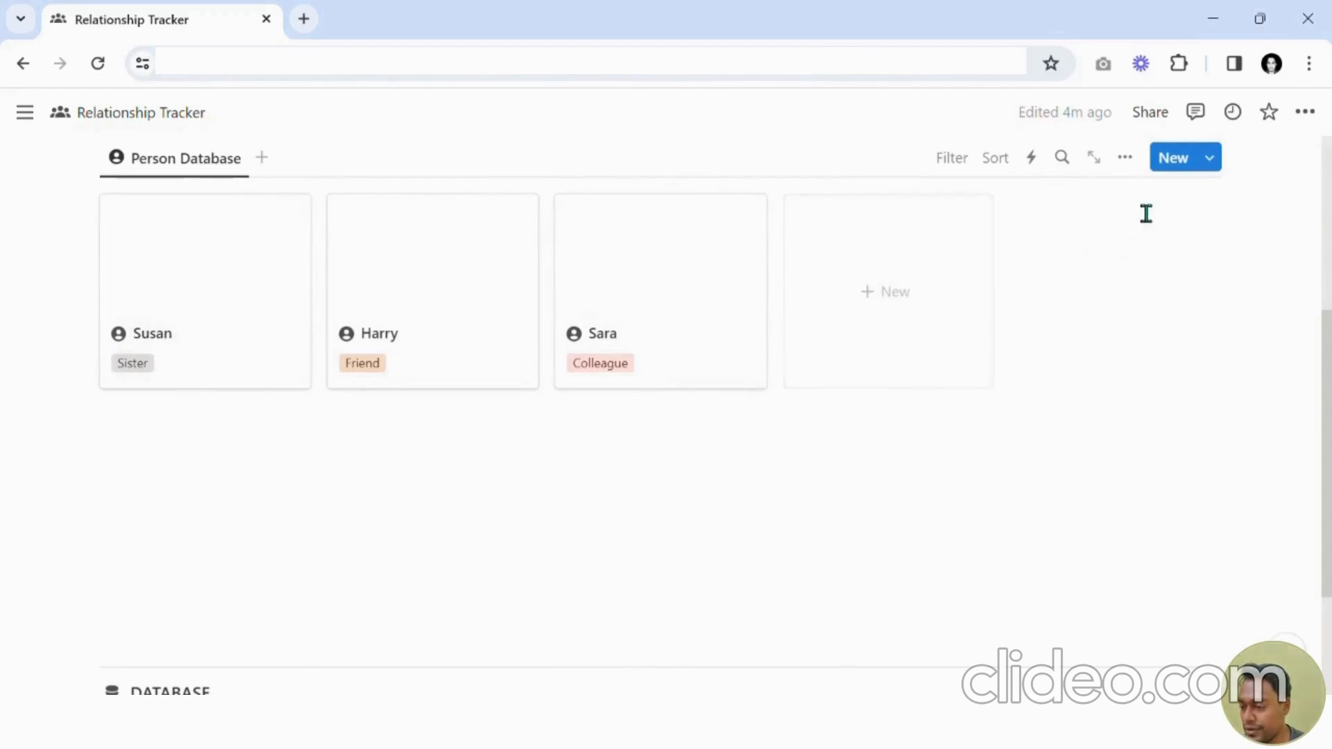
left_click(1125, 158)
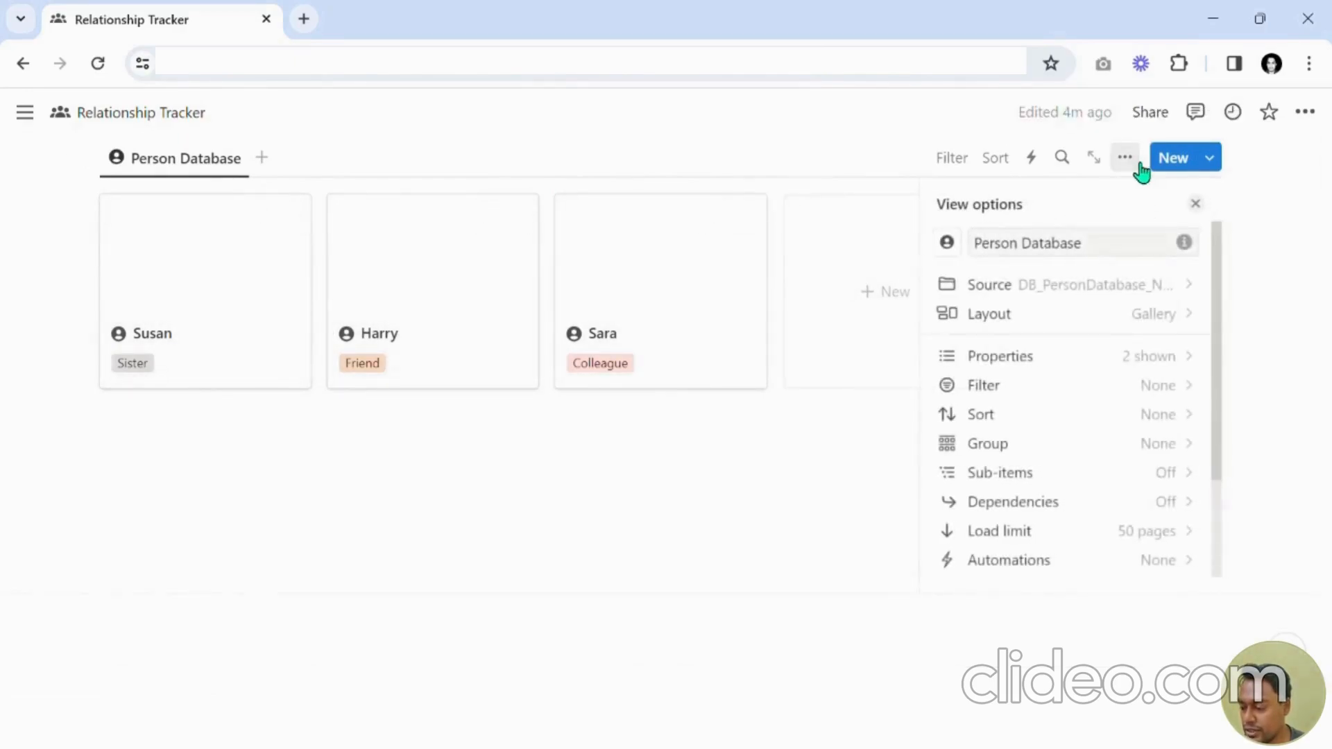
left_click(1068, 316)
scroll(1055, 458, "down", 2)
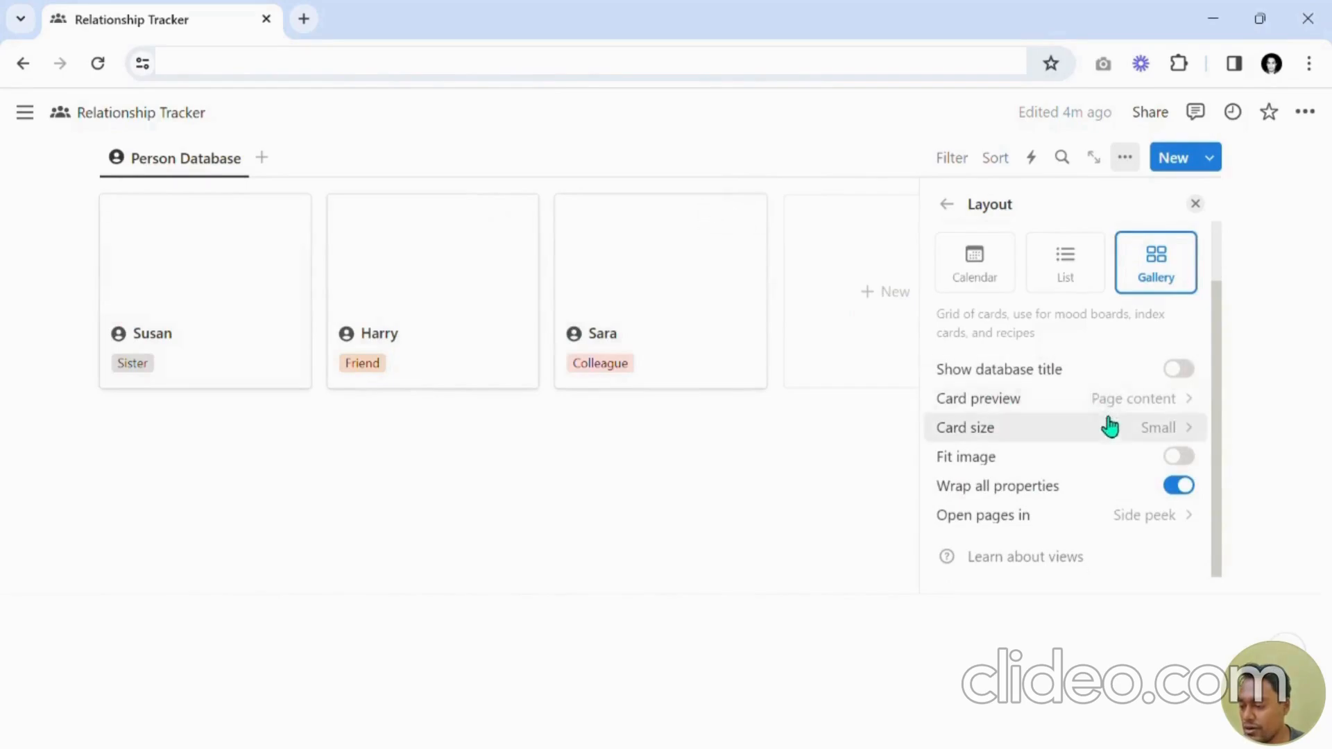
Type asfdasd into Susan's page body, delete it again and close the side peek.
left_click(243, 265)
left_click(900, 598)
type("asfdasd")
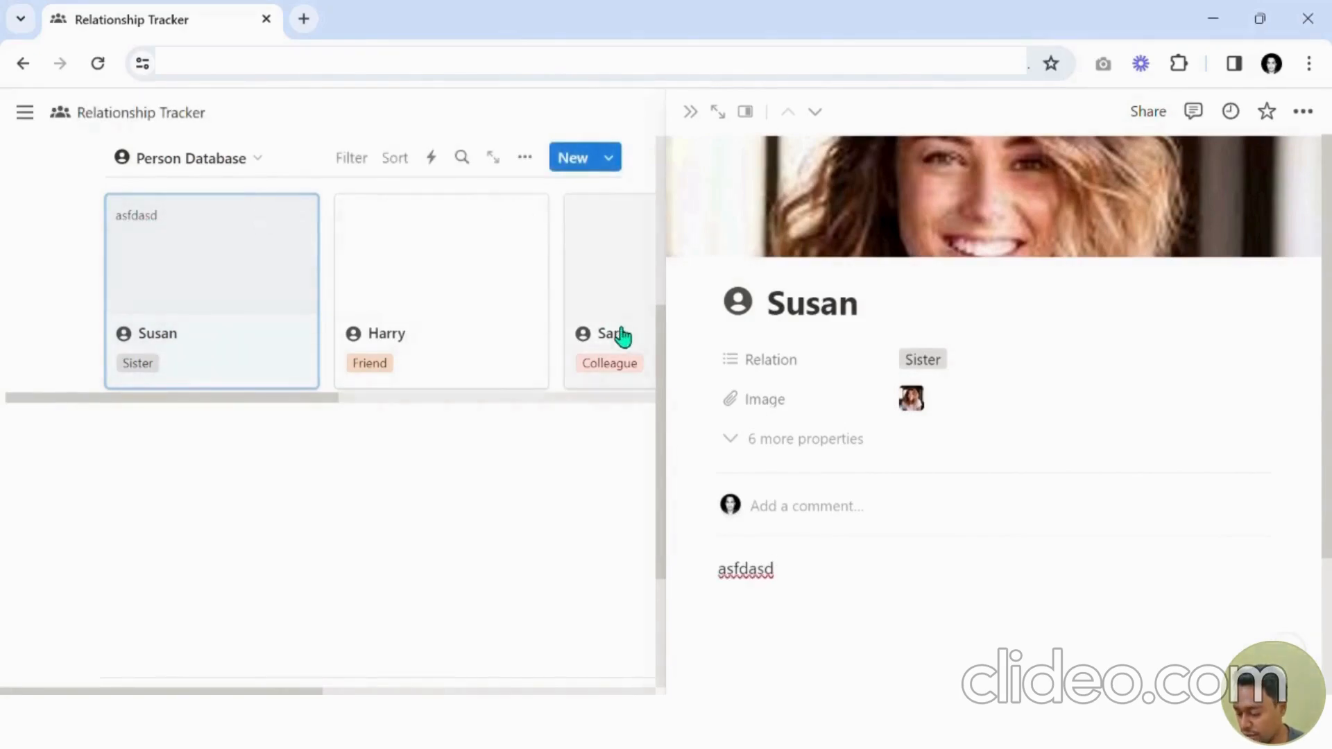
key("BackSpace")
key("BackSpace")
key("BackSpace")
key("BackSpace")
key("BackSpace")
key("BackSpace")
key("BackSpace")
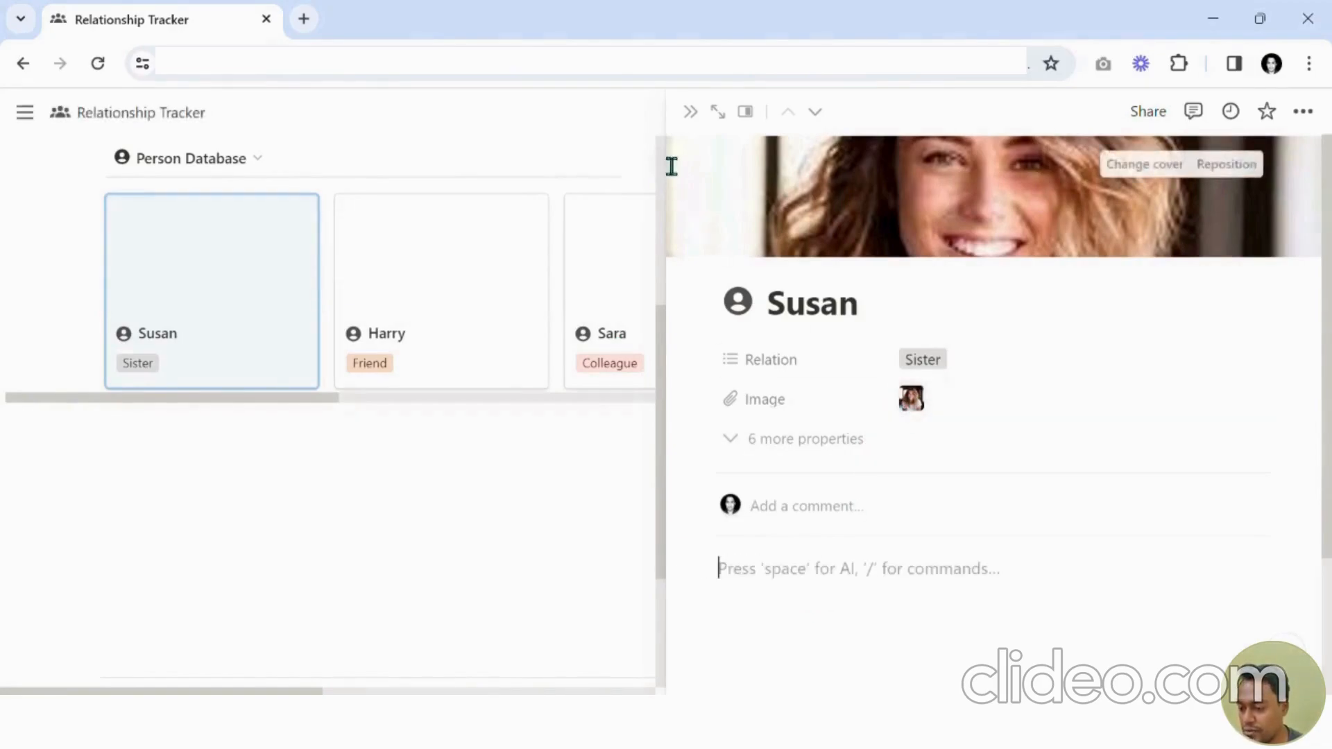
left_click(690, 112)
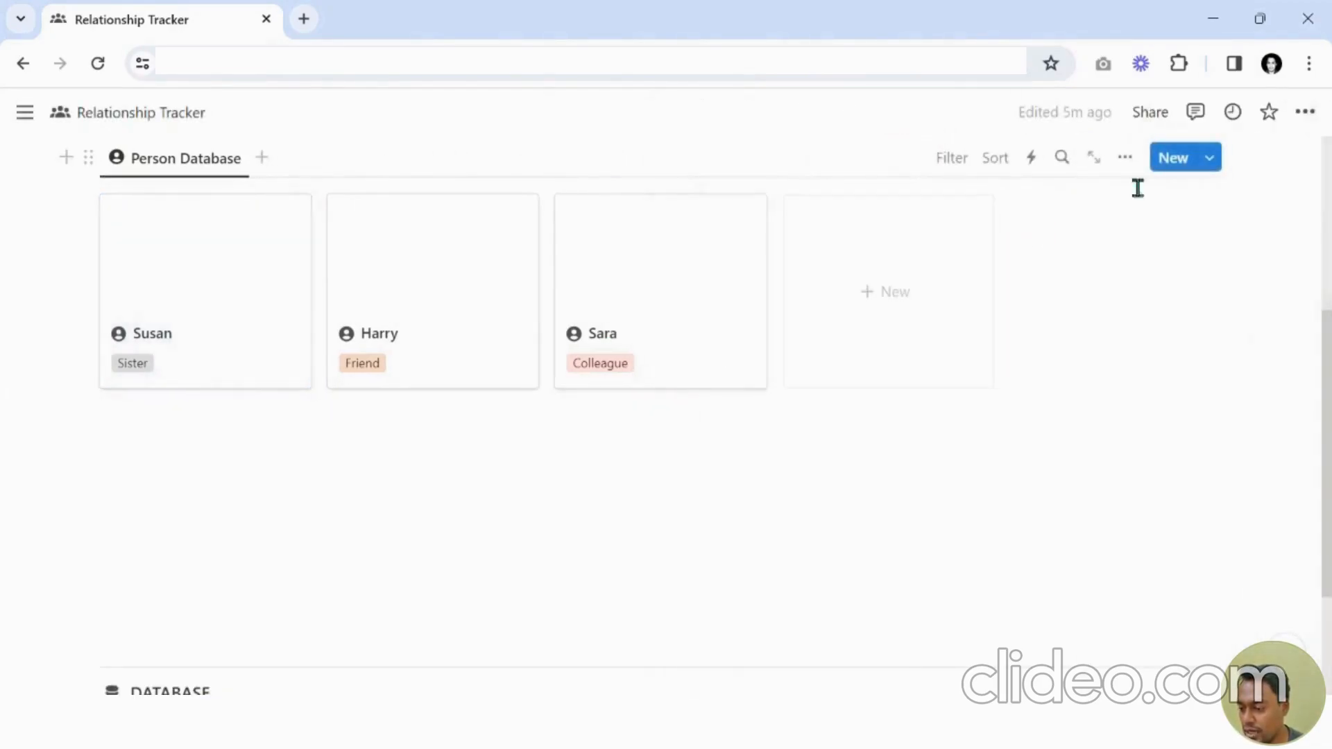
left_click(1130, 157)
left_click(1054, 315)
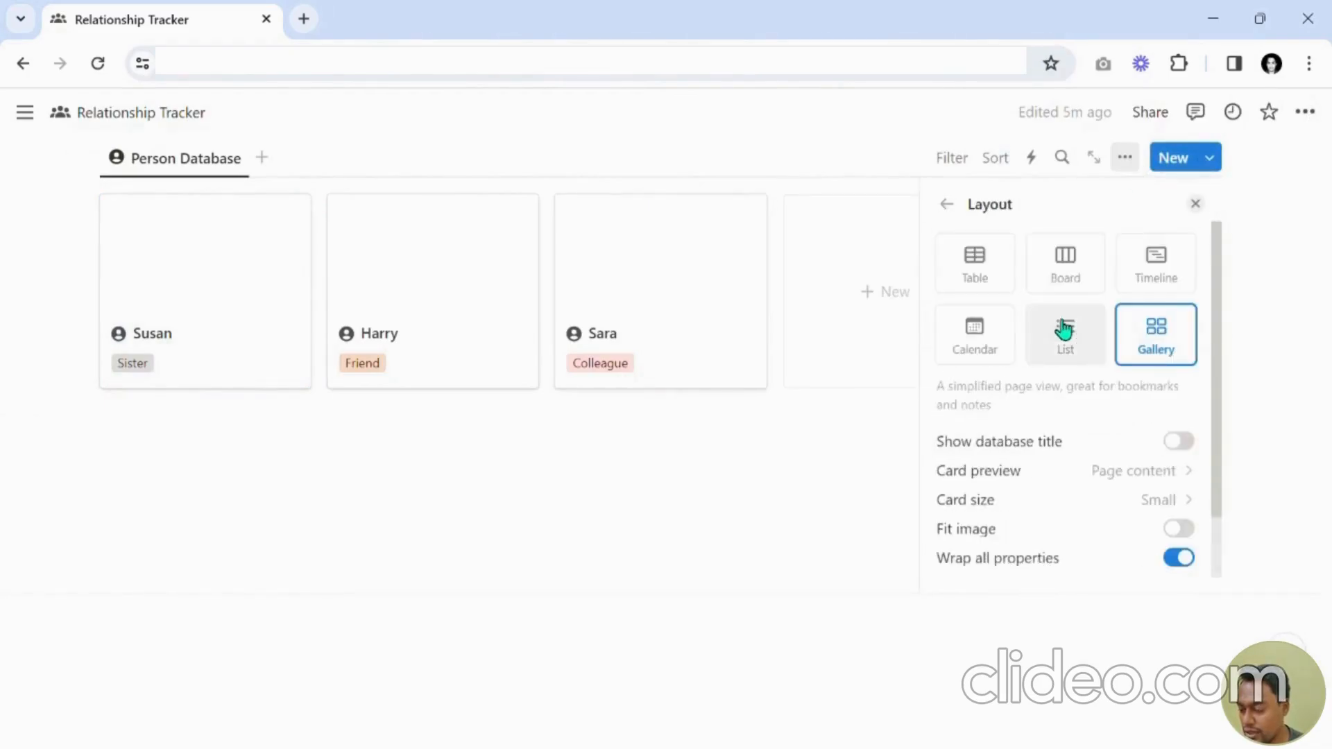
left_click(976, 471)
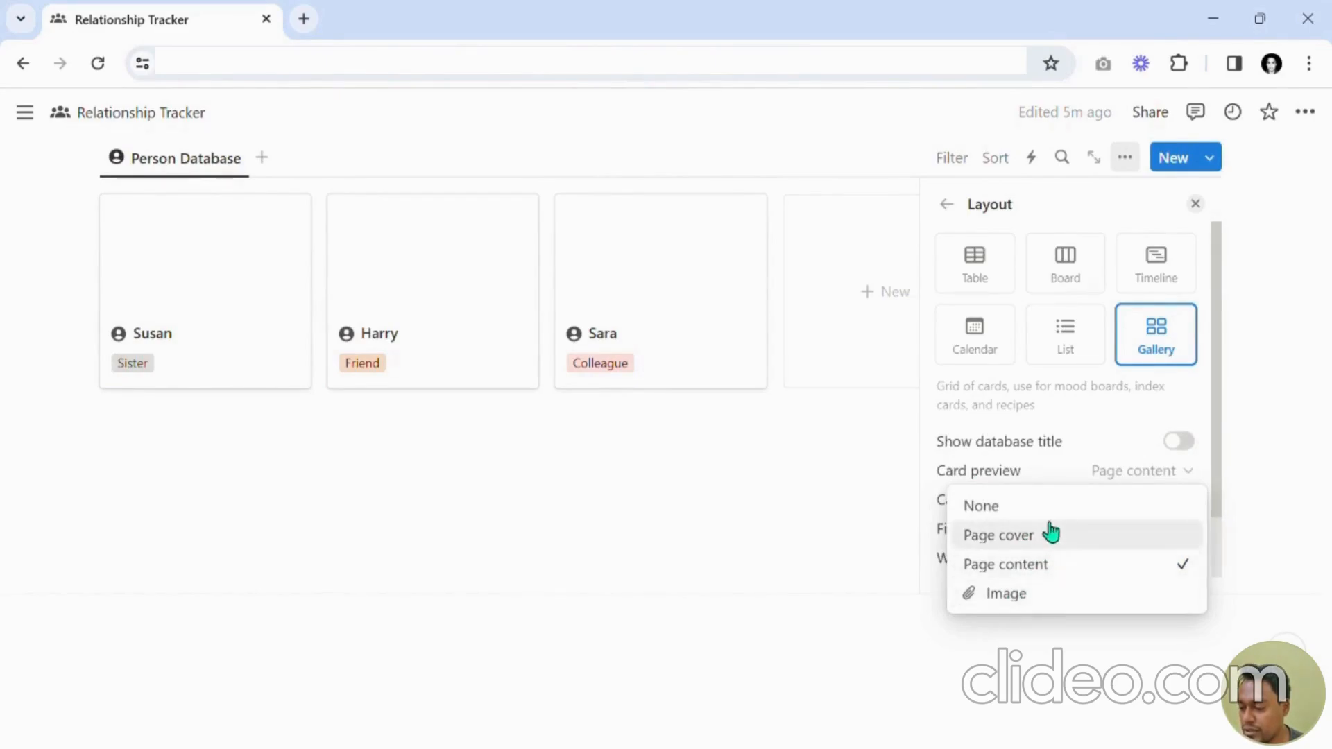
left_click(255, 294)
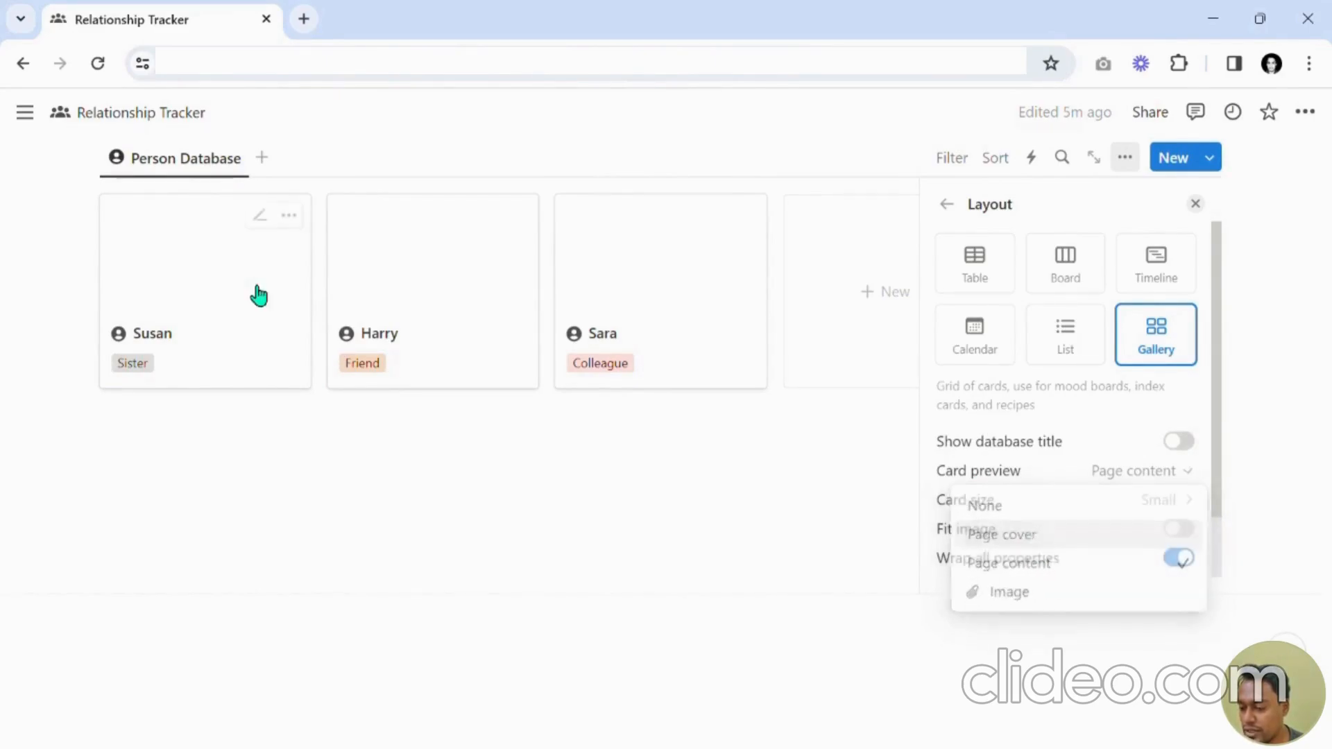
left_click(256, 294)
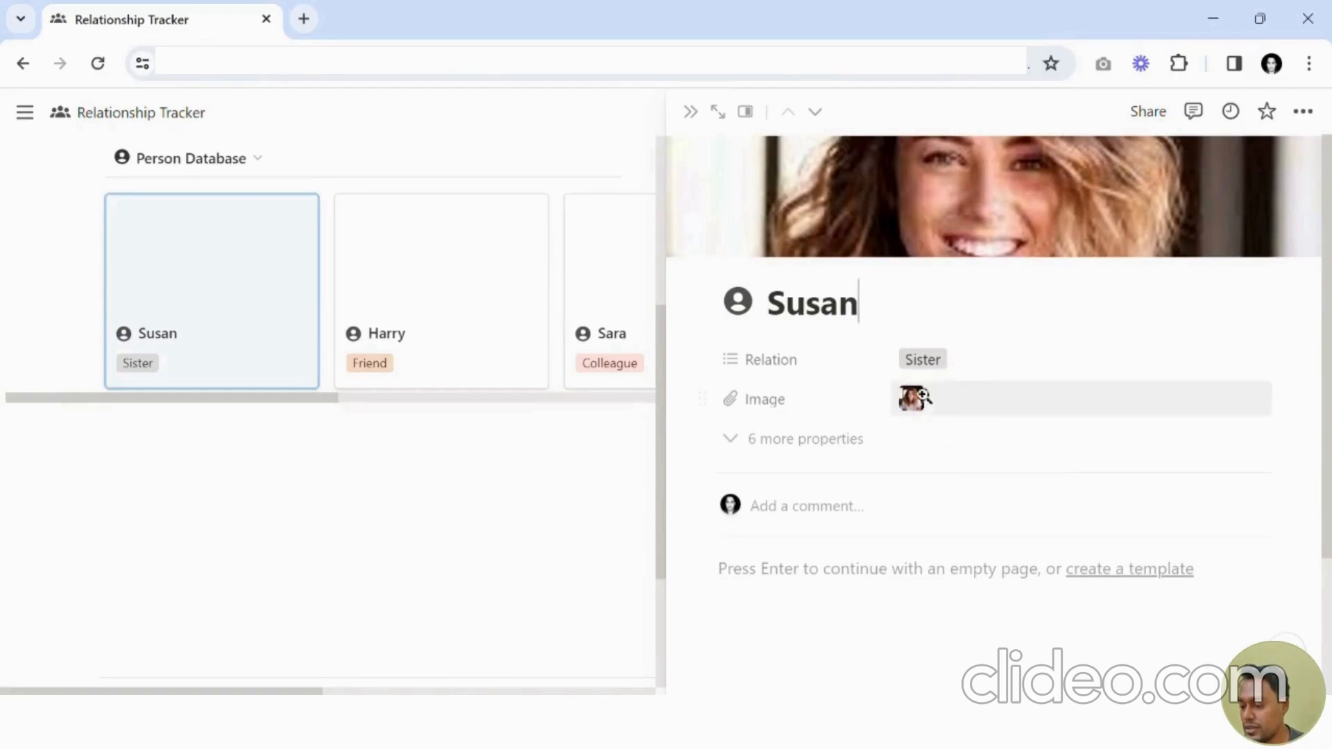
left_click(690, 114)
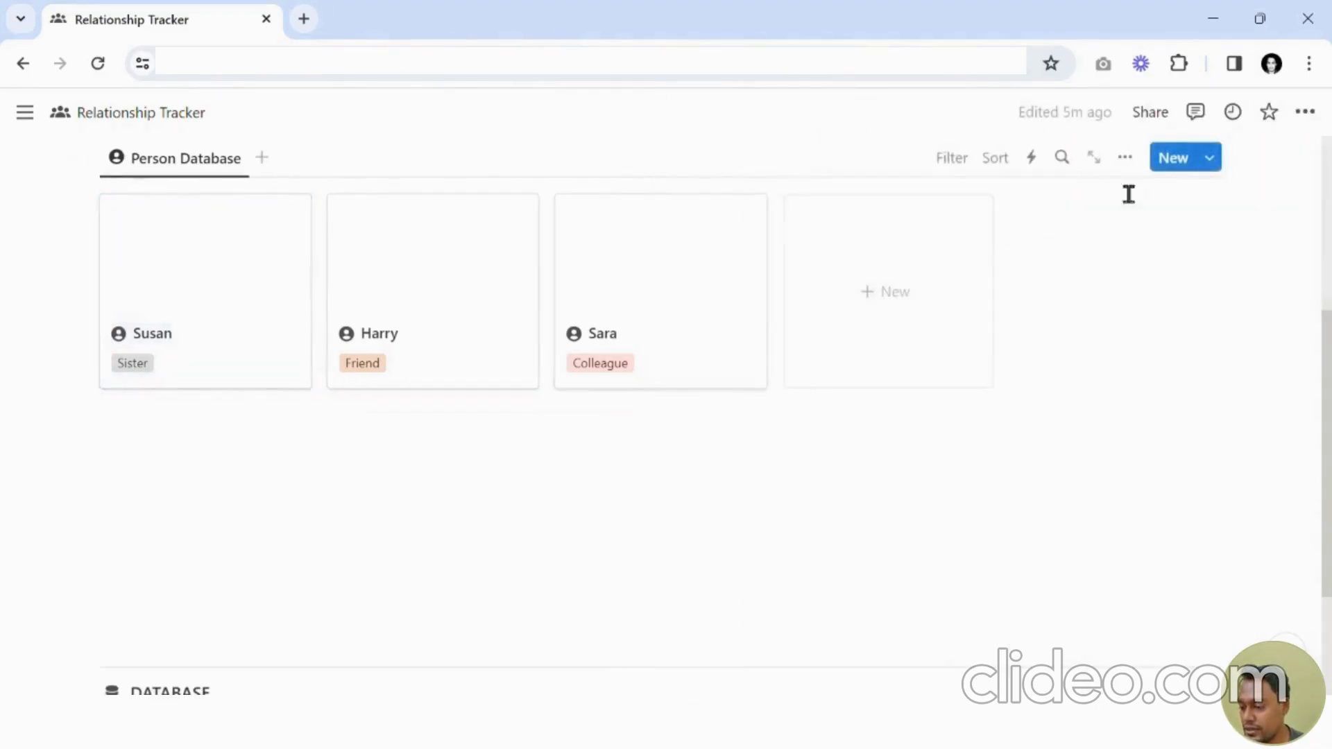
Set the Person Database gallery's card preview to show the Image property.
left_click(1126, 164)
left_click(1061, 316)
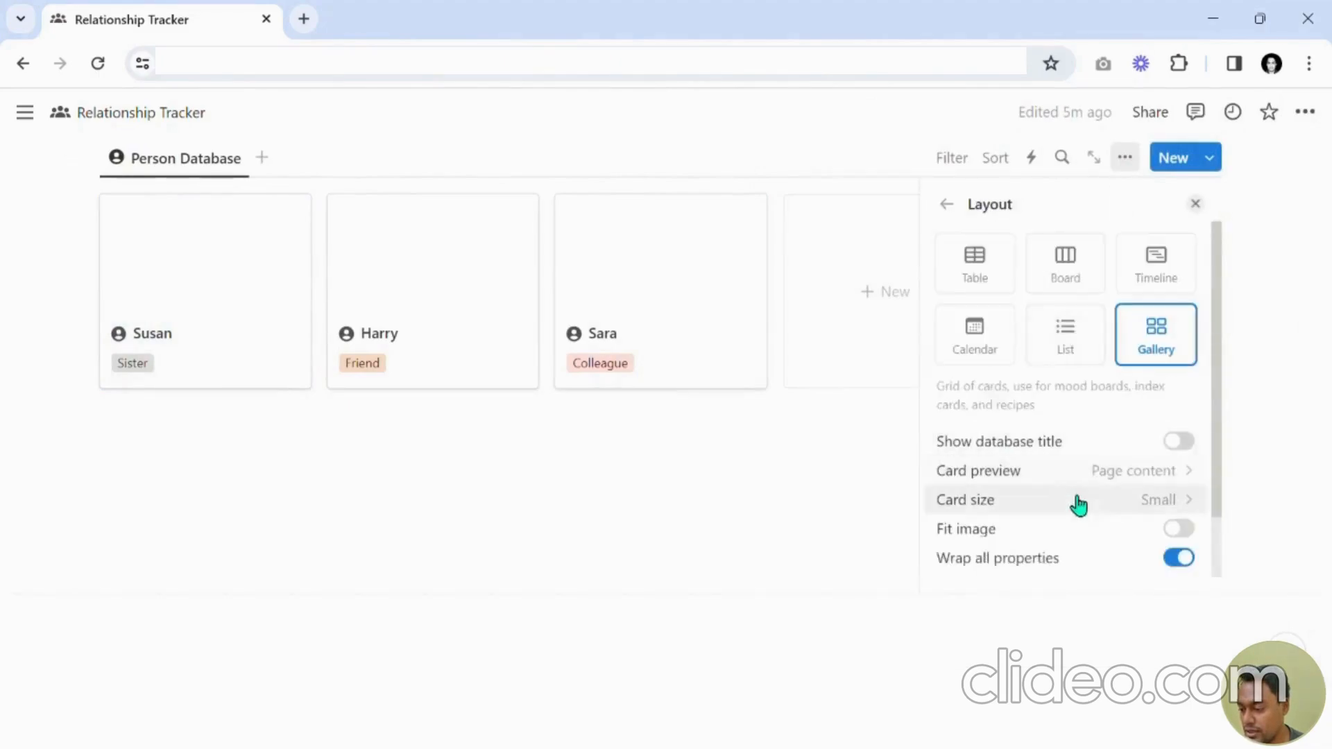
left_click(1079, 479)
left_click(1047, 590)
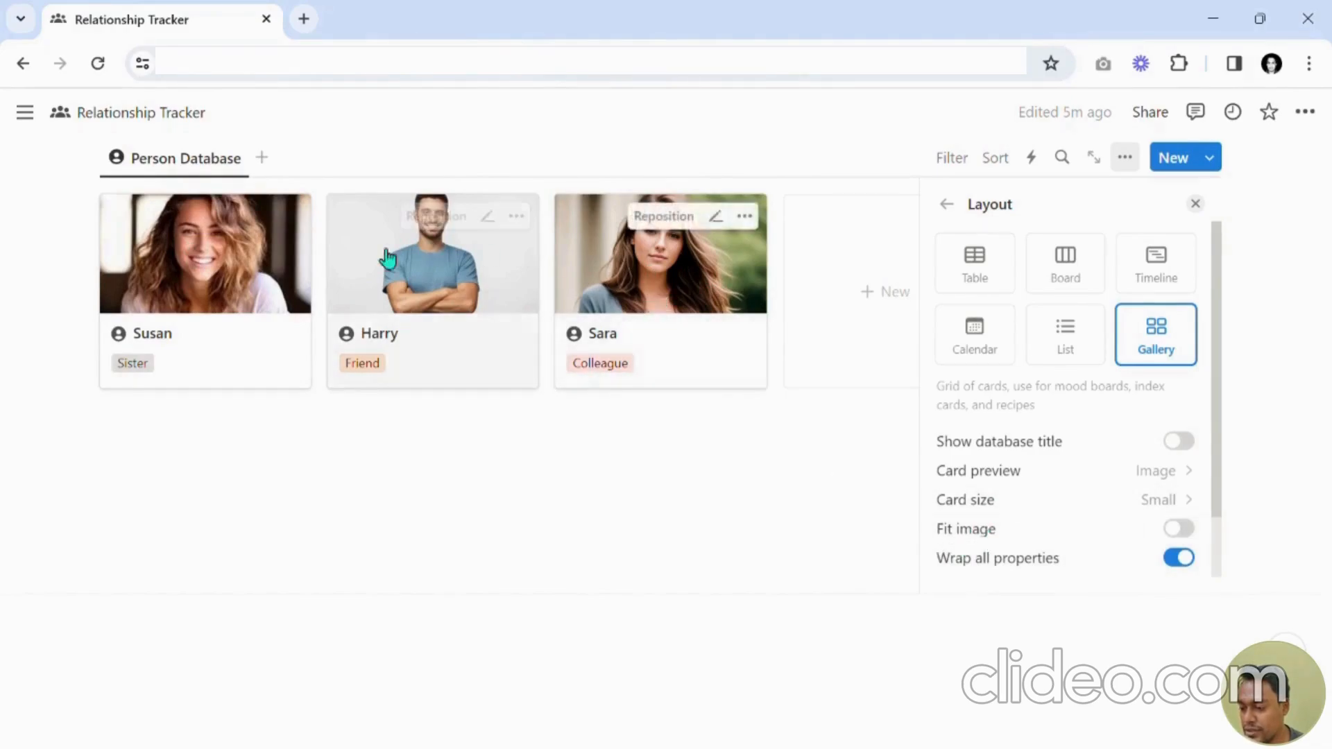
Switch Fit image on for the gallery cards, switch it off again and close the layout settings.
left_click(1179, 530)
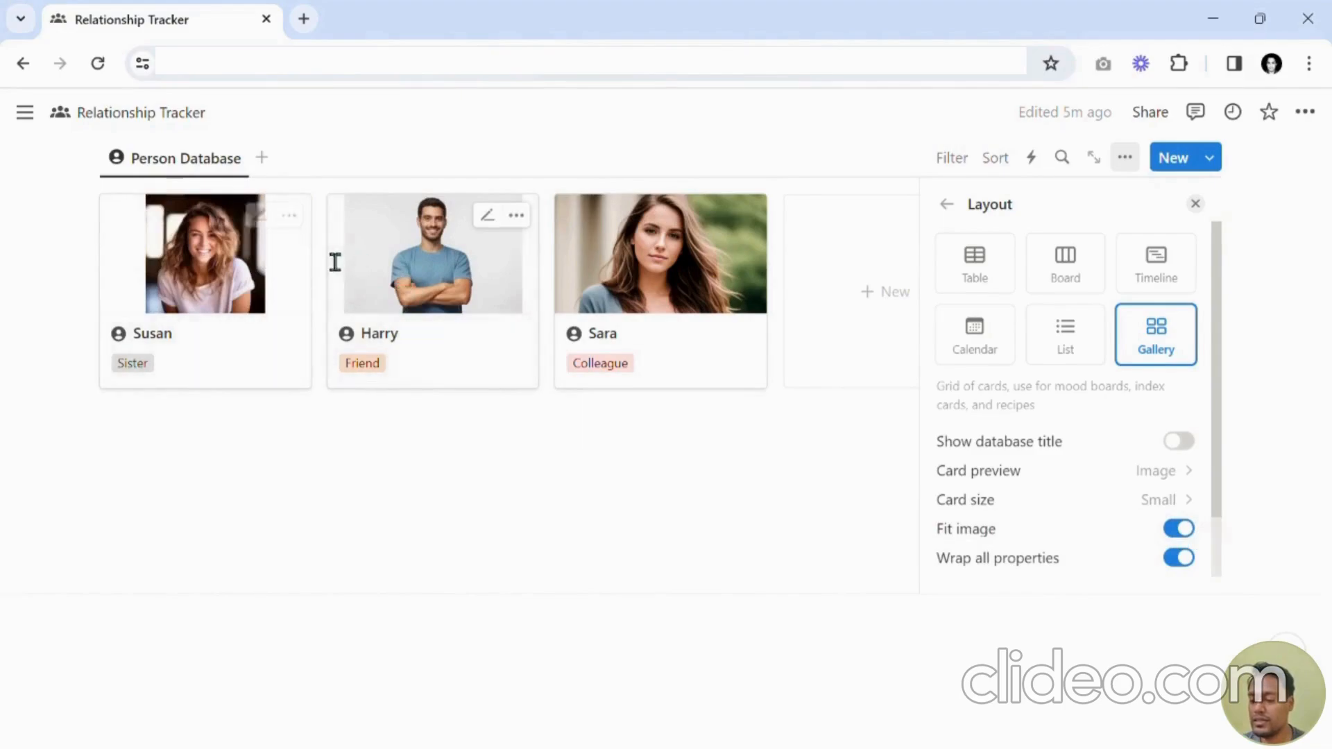
left_click(1194, 533)
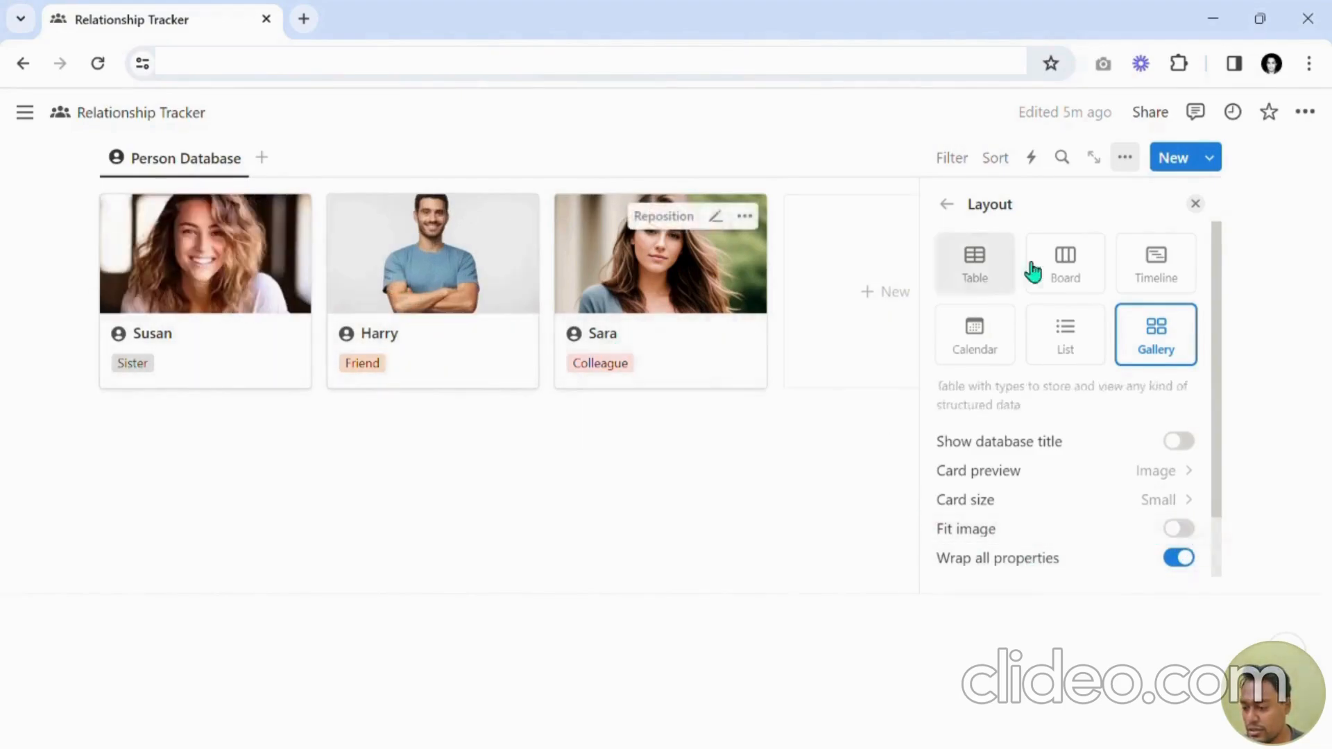
left_click(1195, 204)
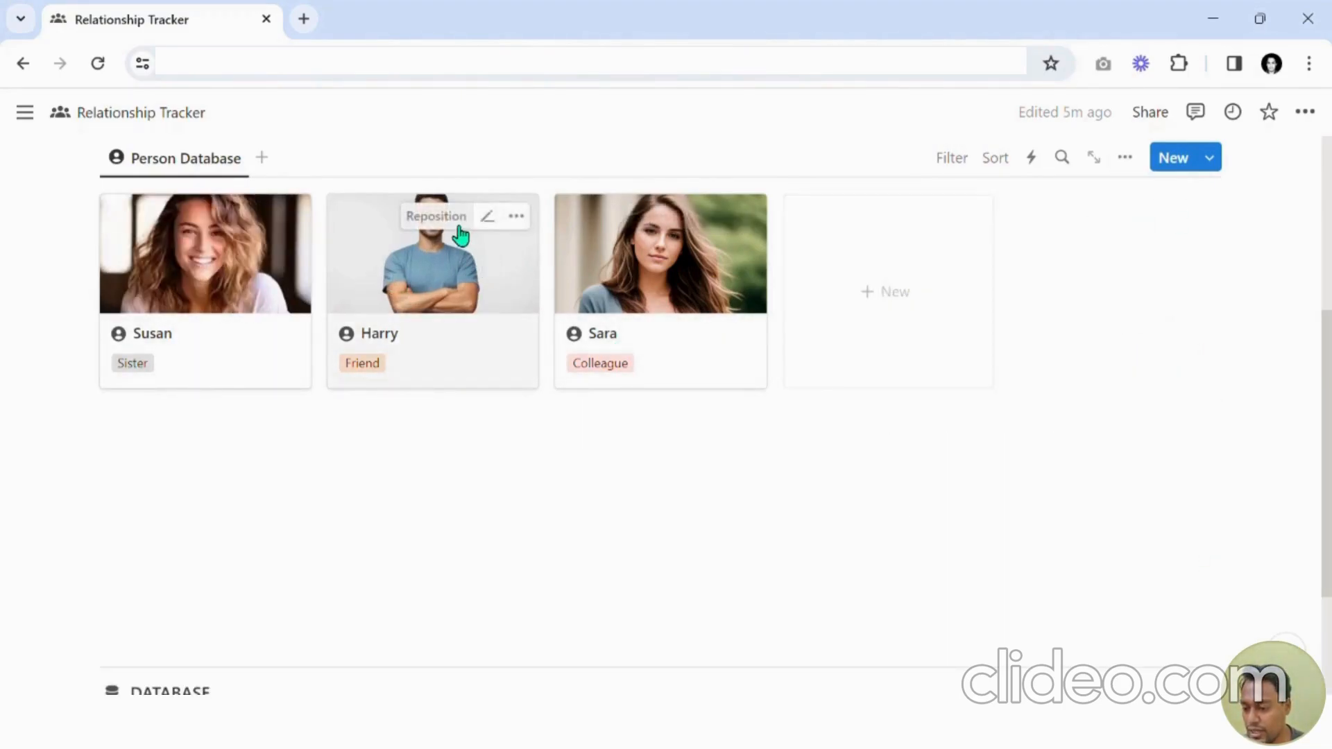
Reposition the card images of Harry and Susan within their gallery cards.
left_click(459, 219)
left_click_drag(438, 260, 445, 329)
left_click(405, 216)
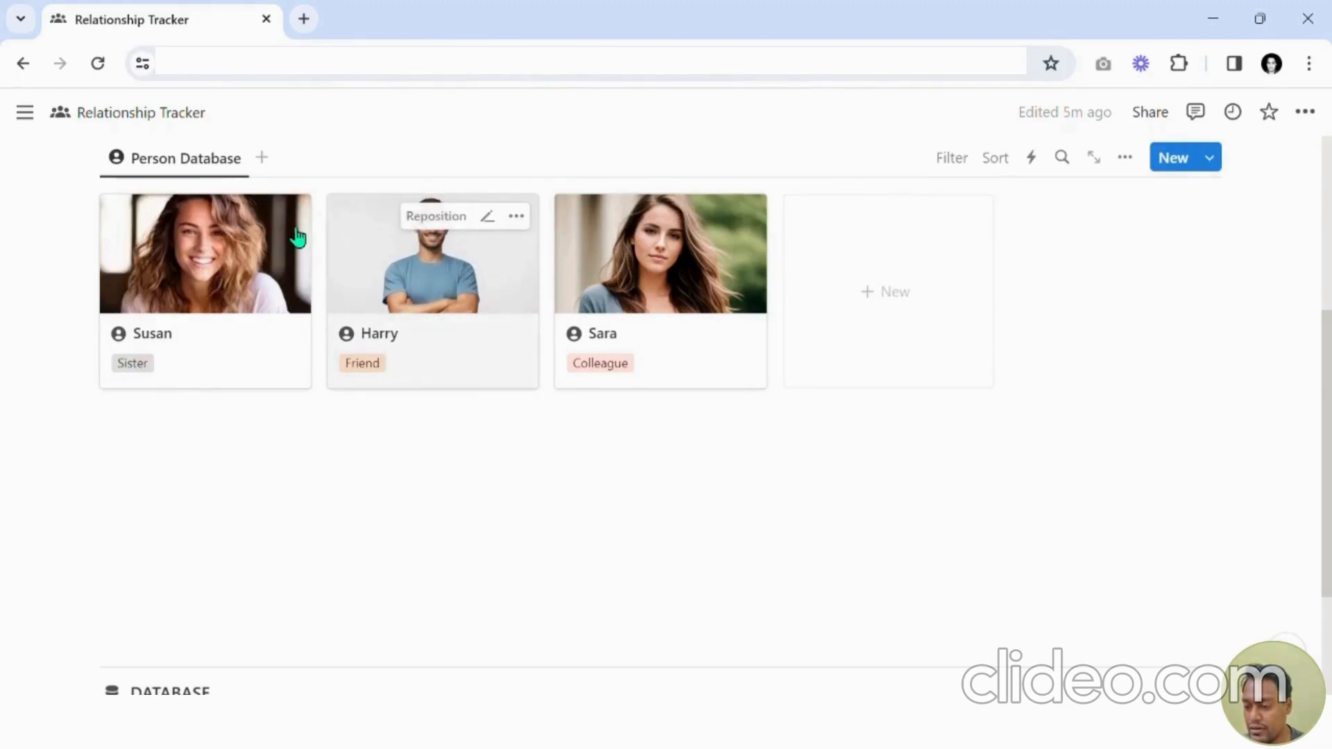
left_click(235, 233)
left_click_drag(235, 233, 231, 263)
left_click(206, 224)
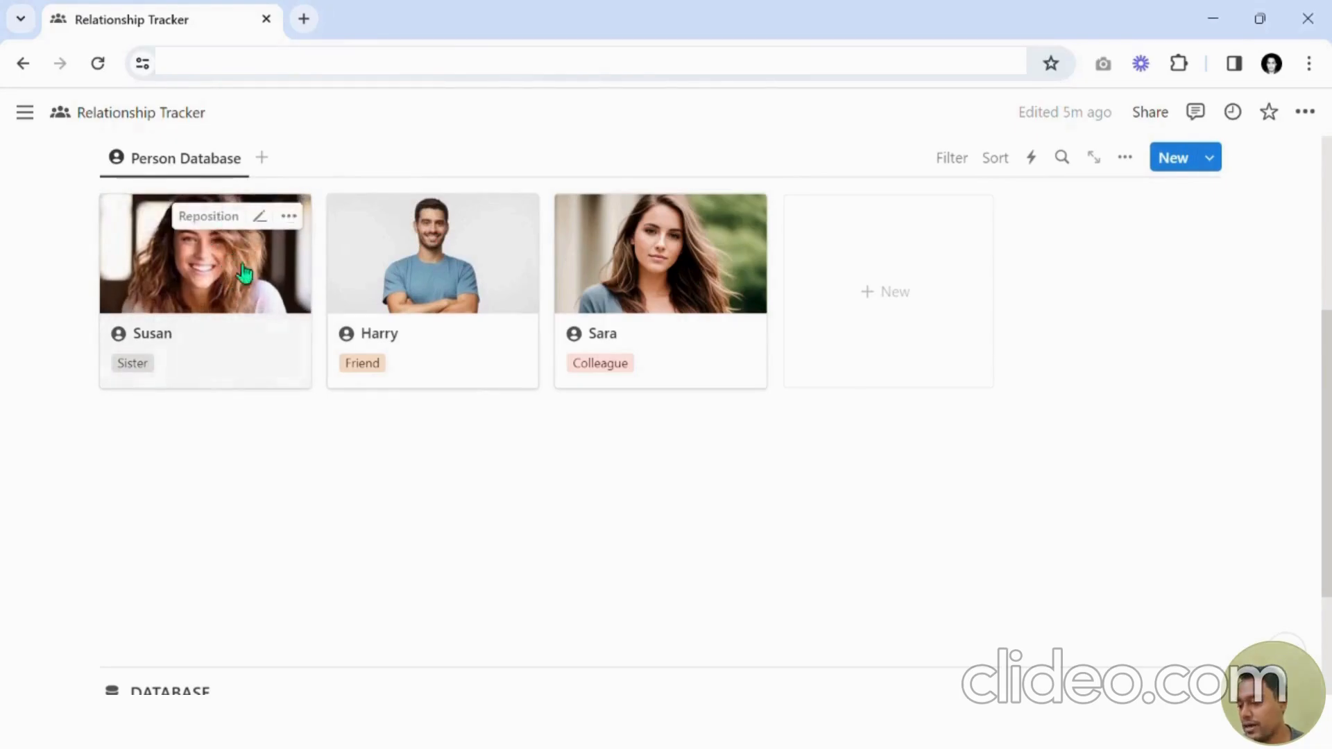
Add a new person card titled Person Name, then delete it again.
scroll(384, 479, "up", 2)
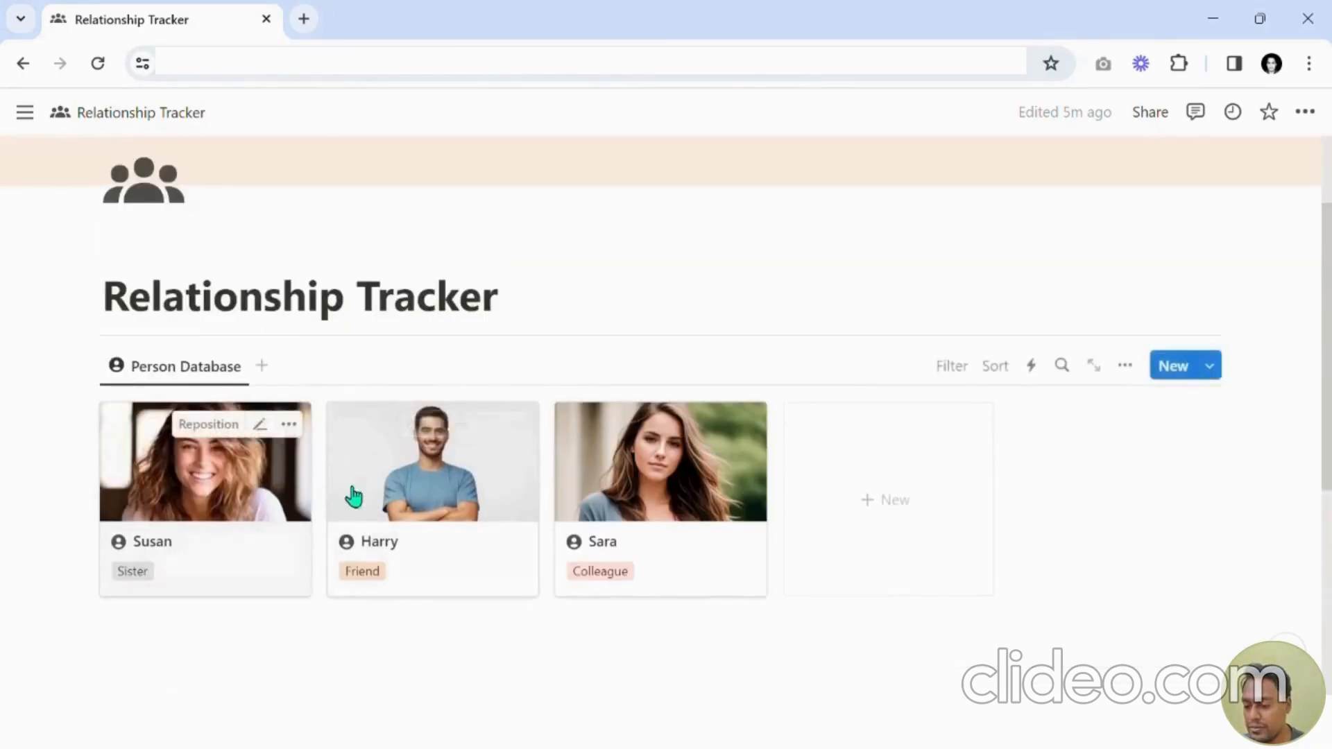
scroll(388, 479, "down", 2)
scroll(512, 299, "up", 1)
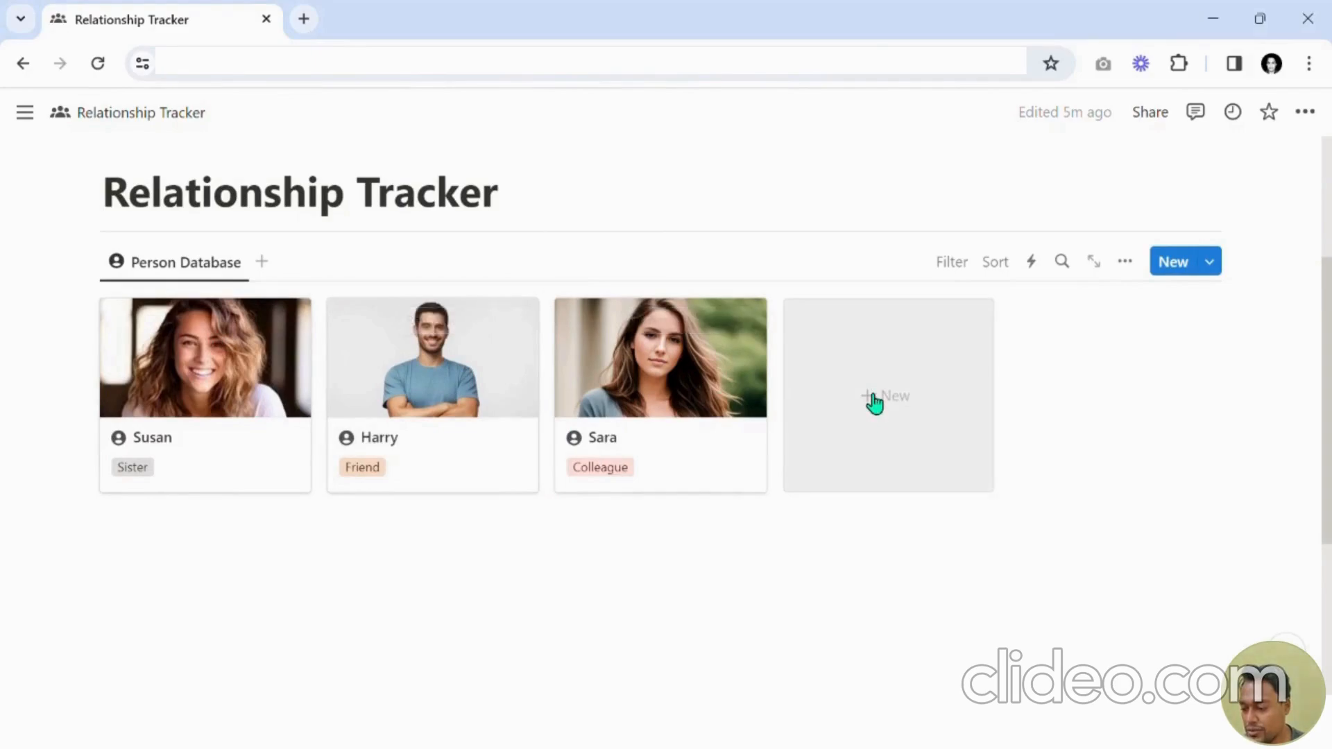
left_click(895, 370)
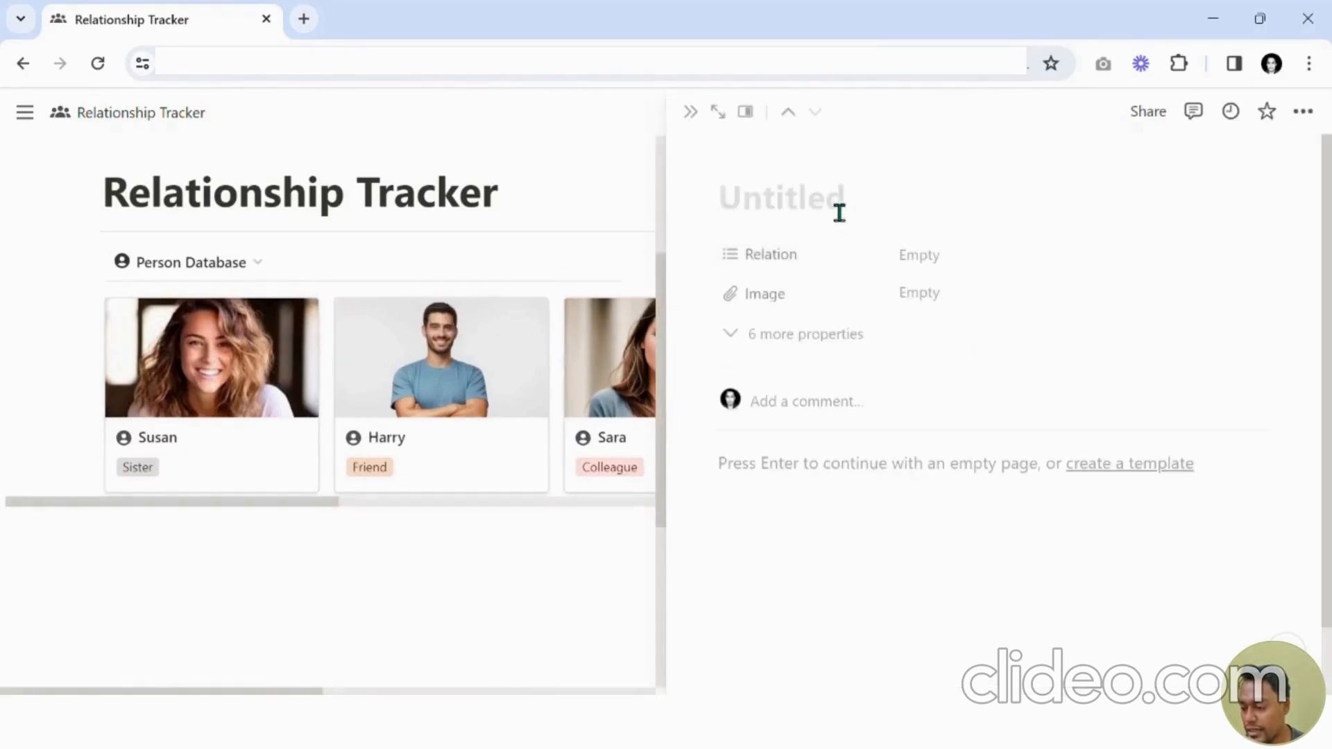
type("Person Name")
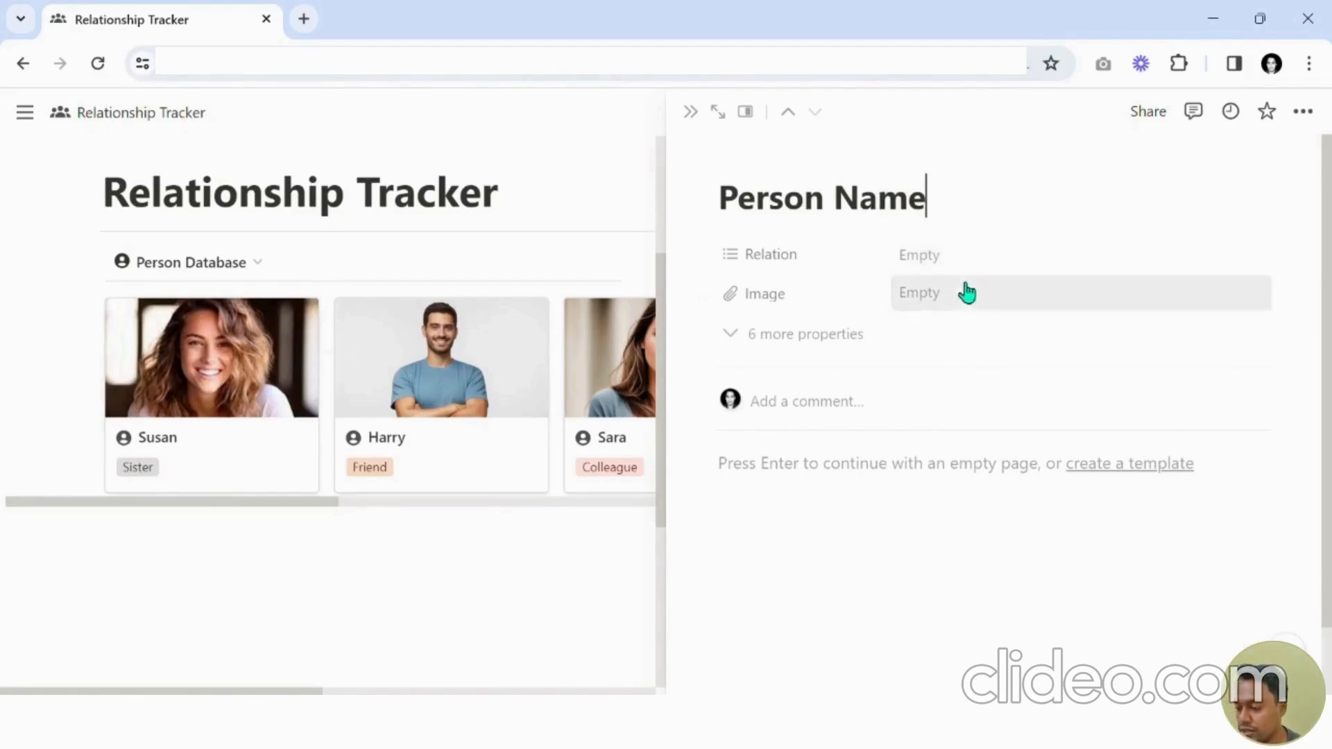
left_click(696, 114)
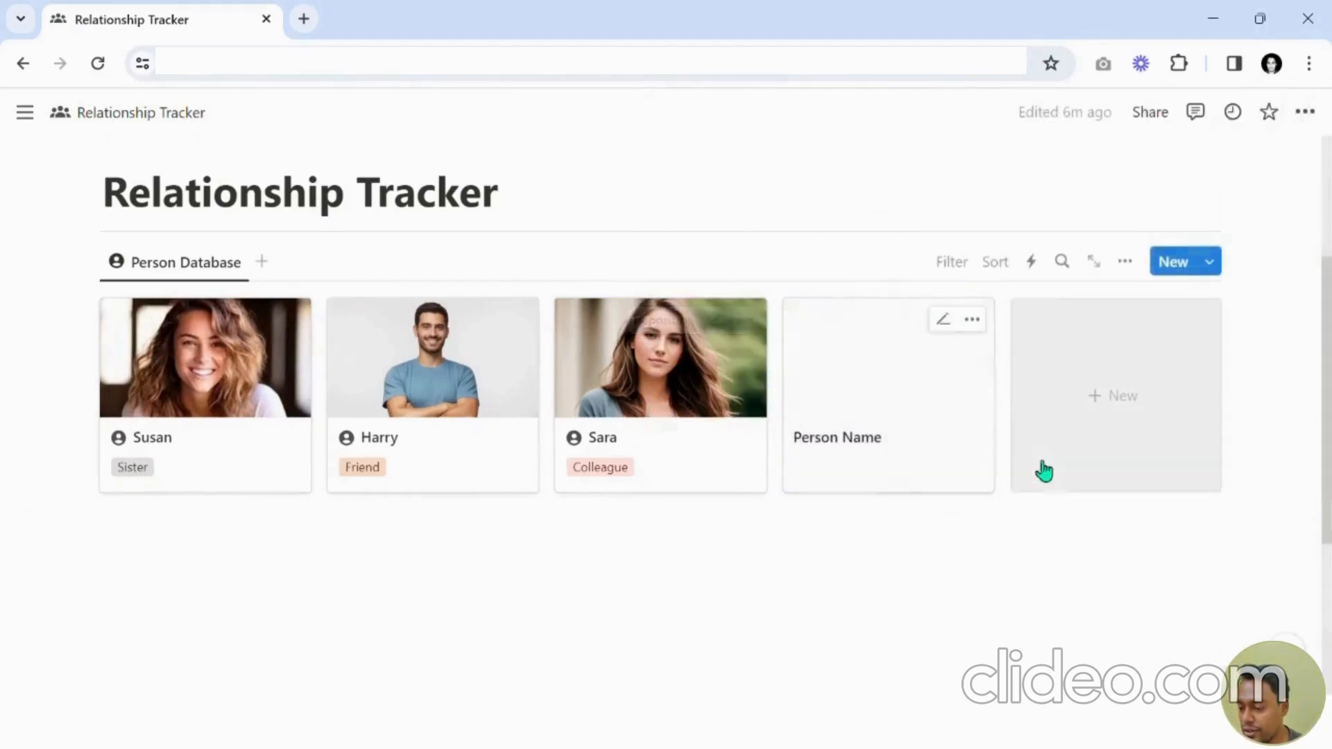
left_click(972, 320)
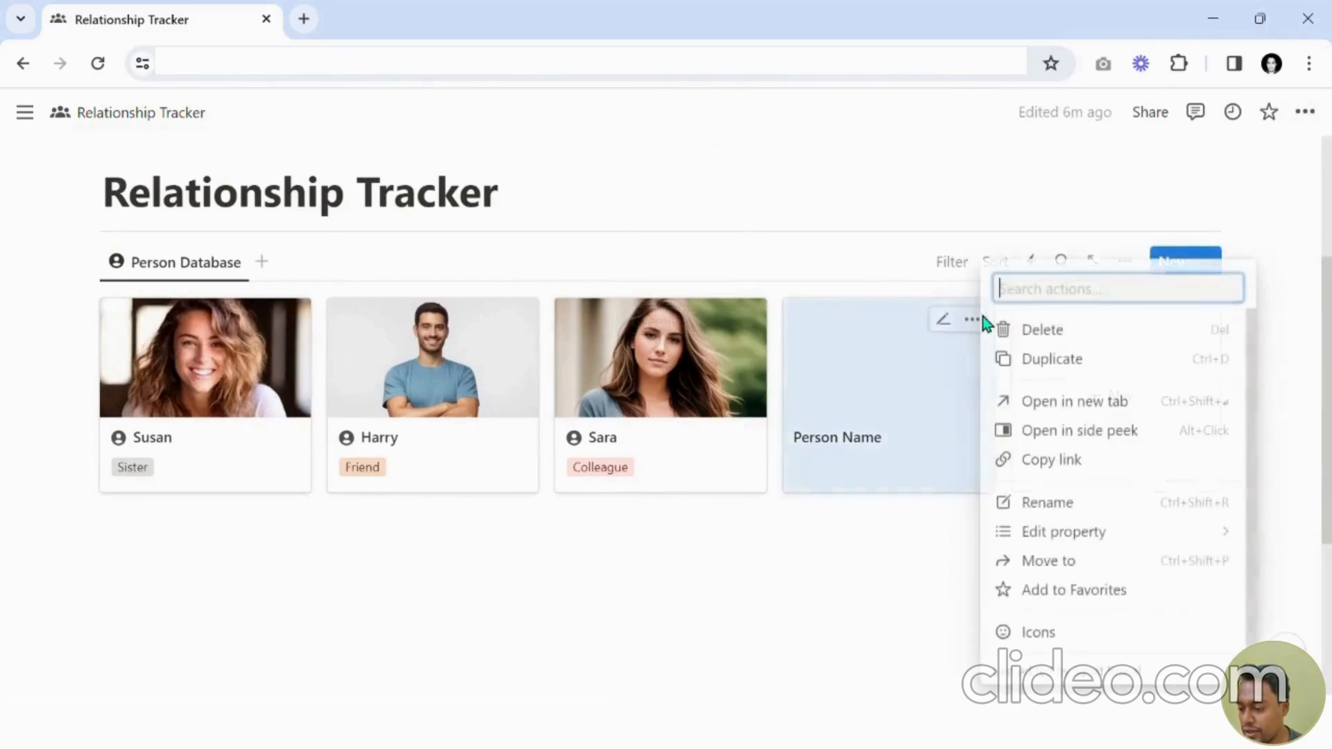
left_click(1038, 339)
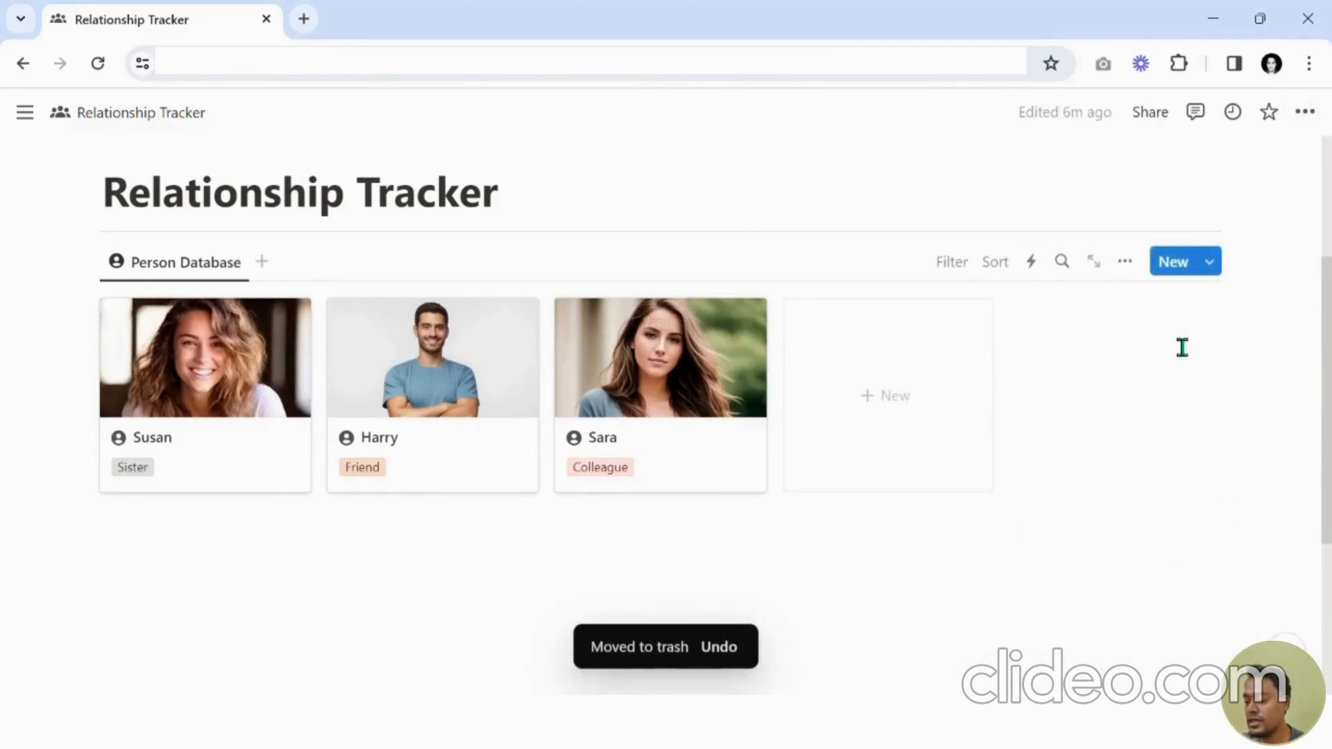
Open the list of page templates for the Person Database.
left_click(1223, 273)
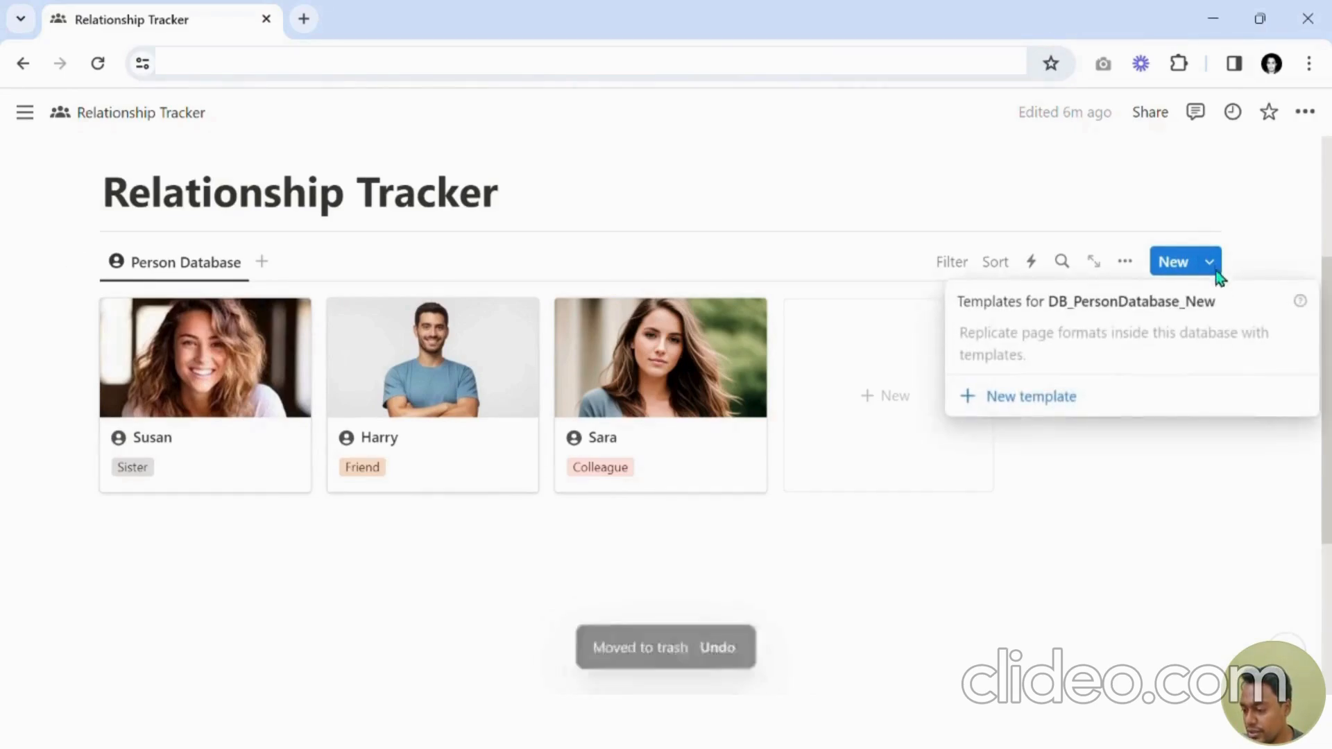
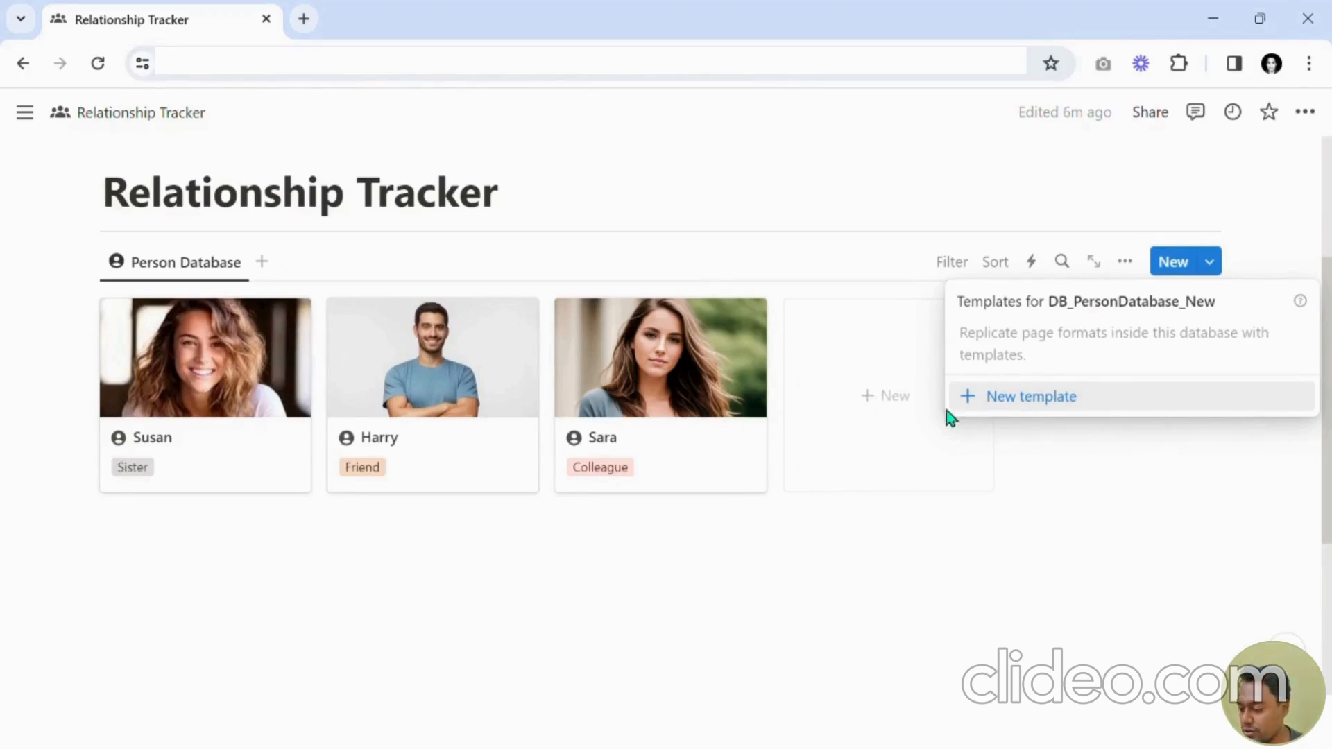
Create a new Person Database page template titled "Enter Person Name" with a person icon, then go back.
left_click(1041, 396)
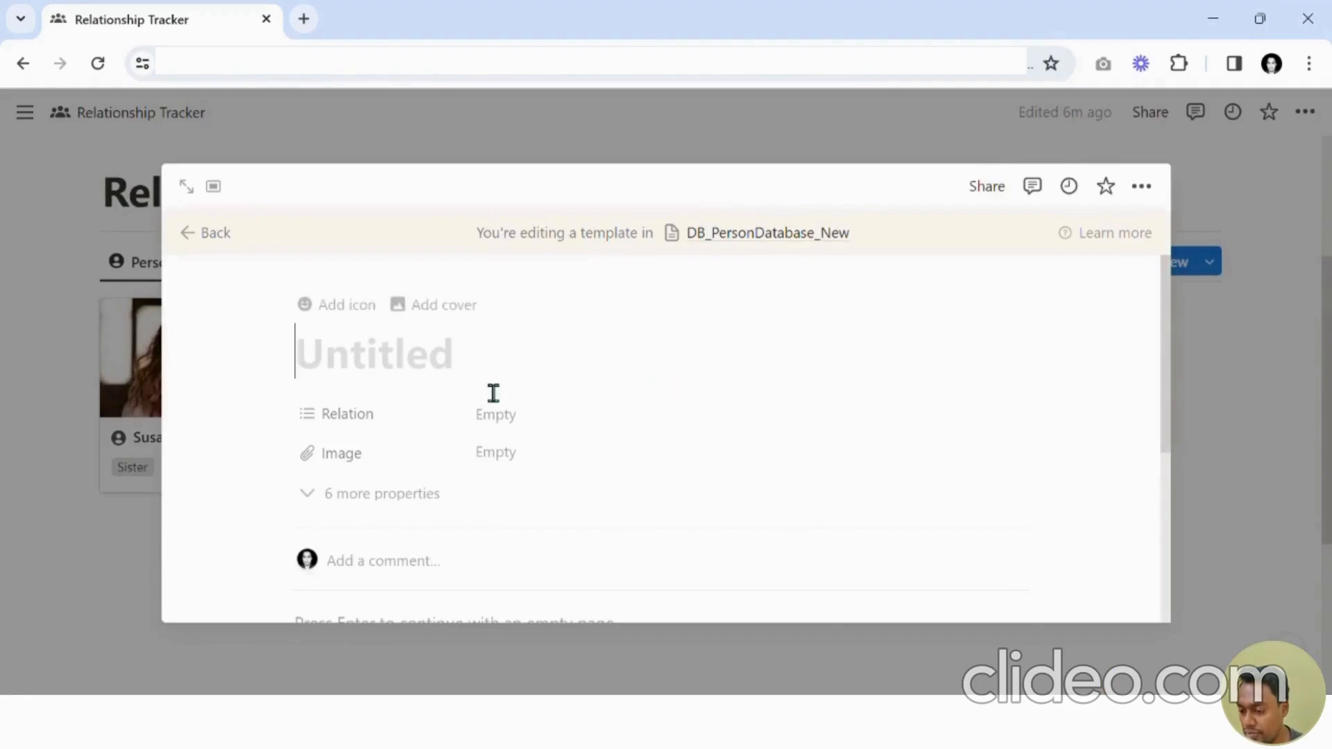
type("Enter Pe")
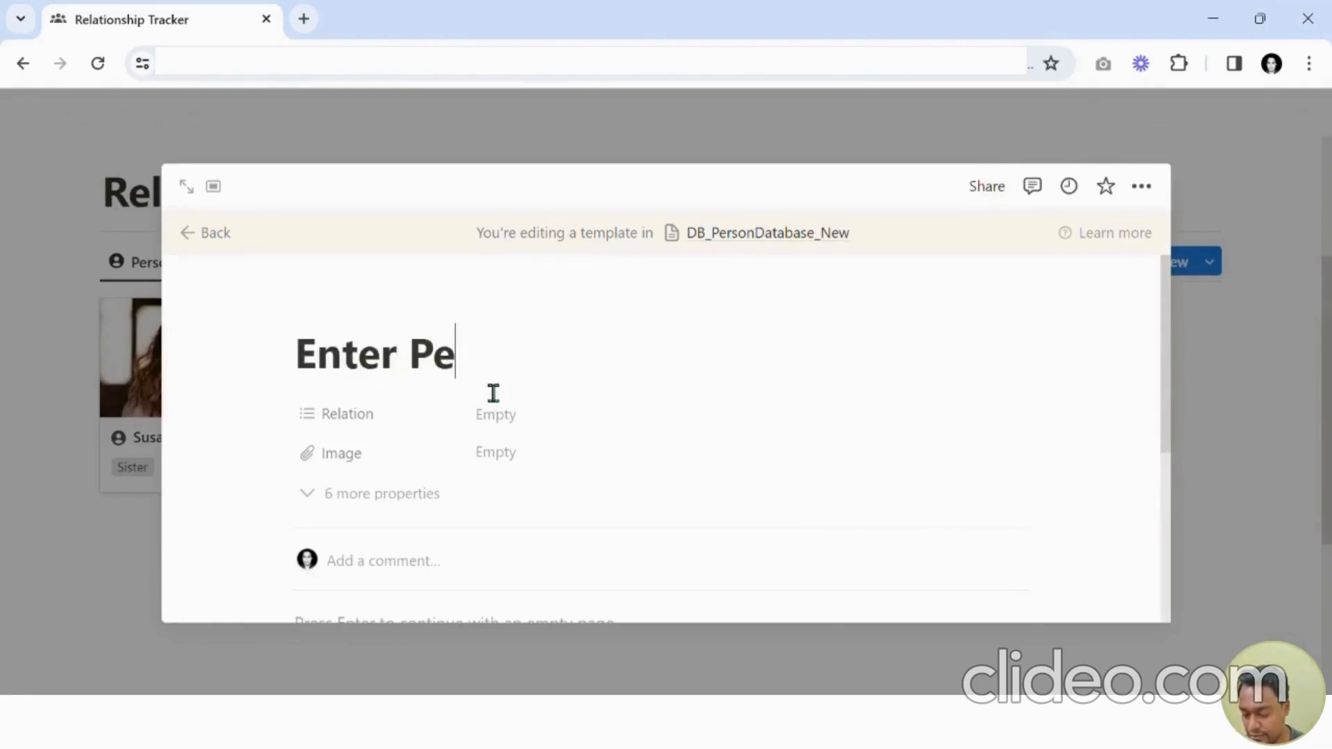
type("rson Name")
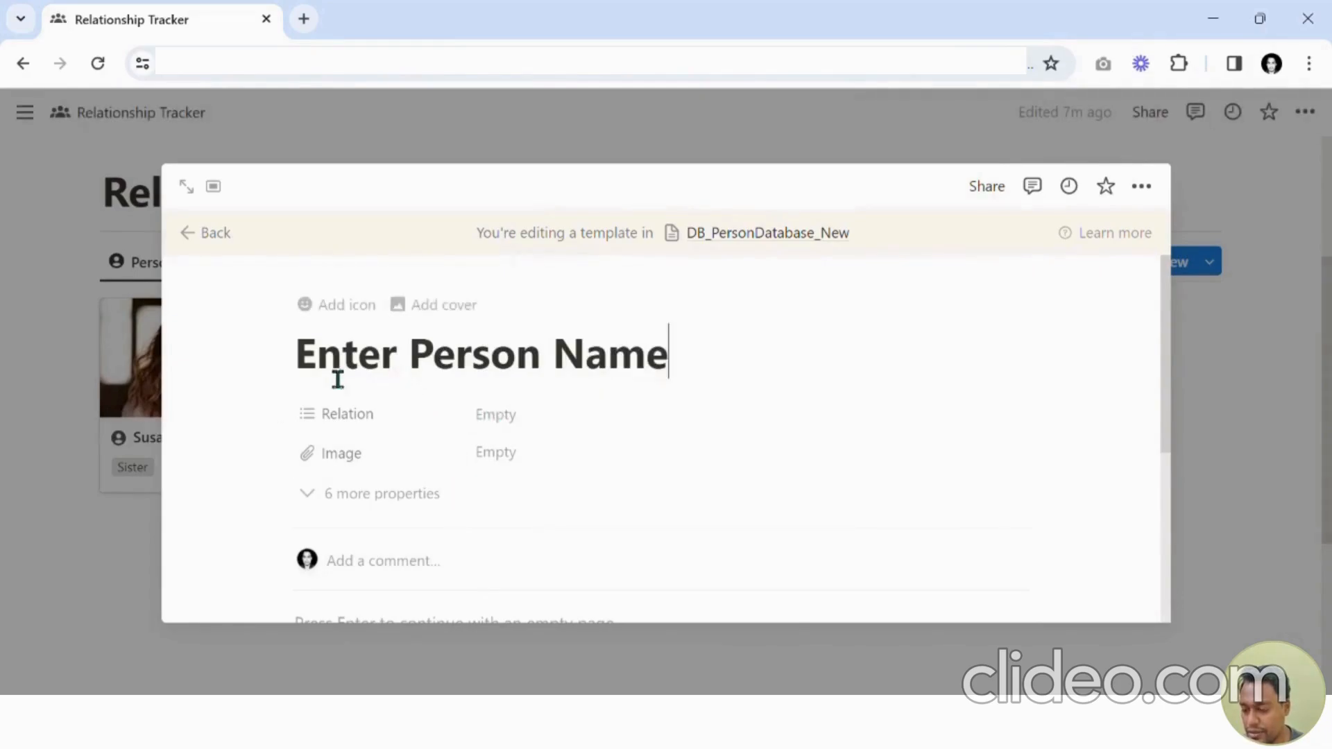
left_click(340, 306)
left_click(352, 410)
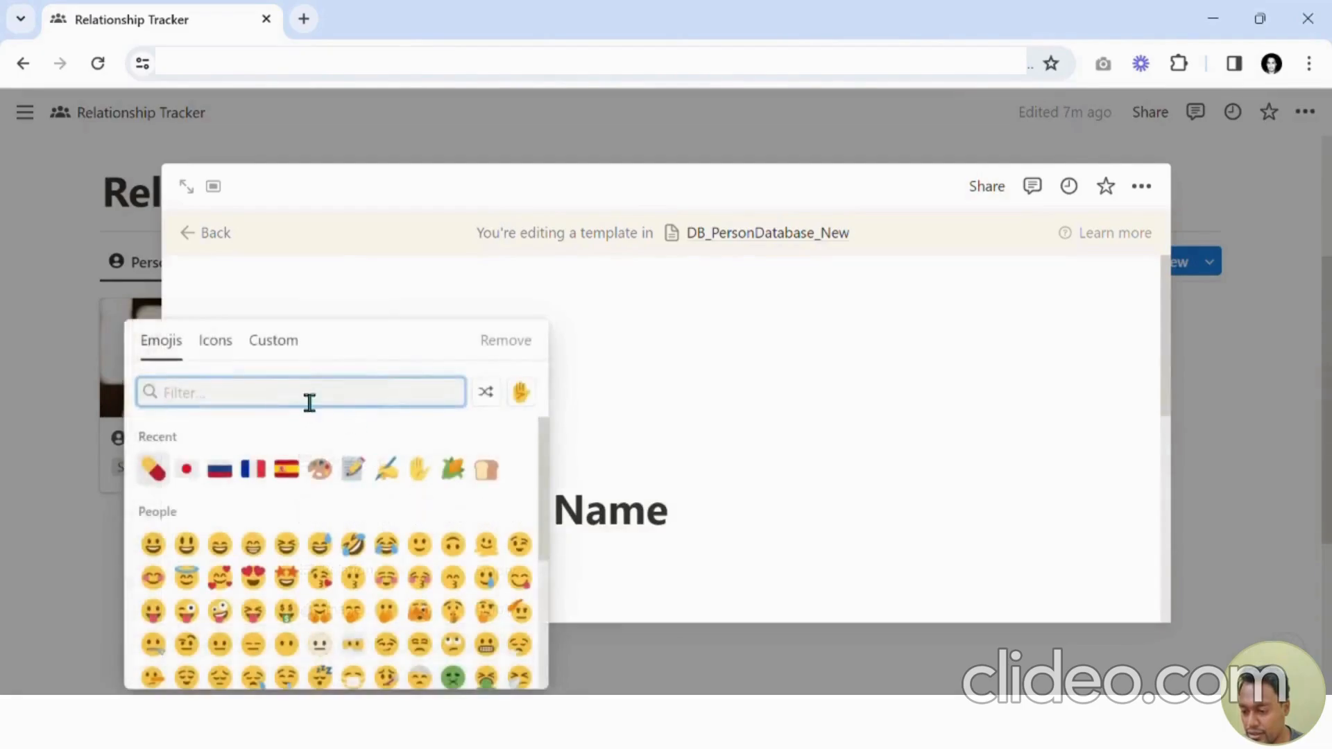
left_click(238, 361)
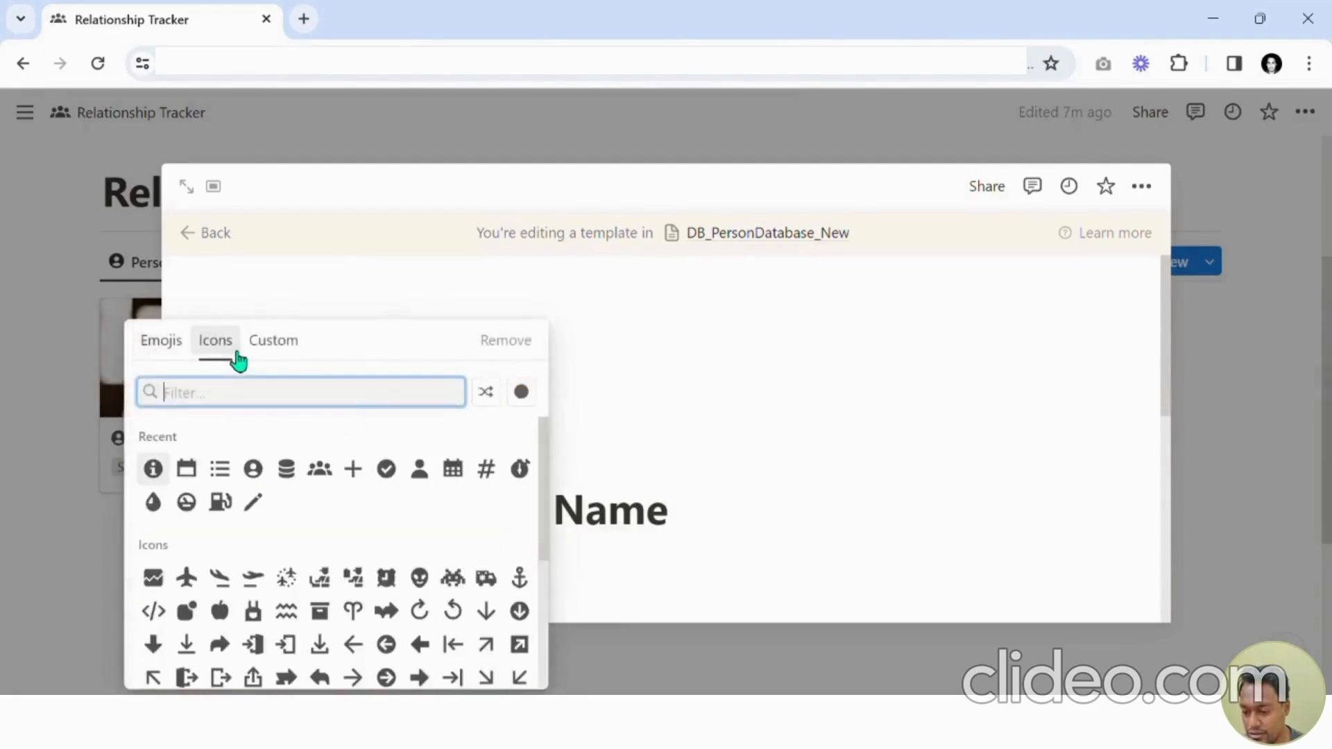
left_click(256, 468)
left_click(227, 234)
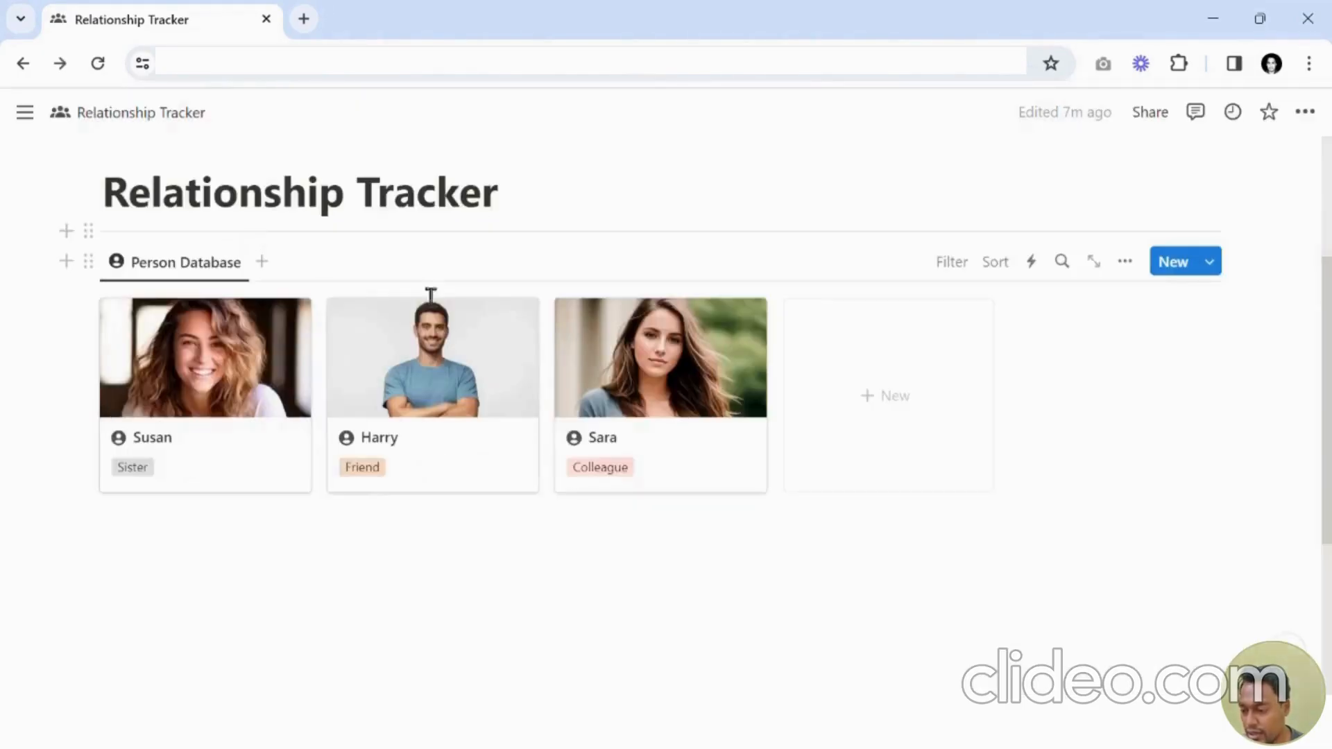
Set the Enter Person Name template as the default only in the Person Database view.
left_click(1212, 266)
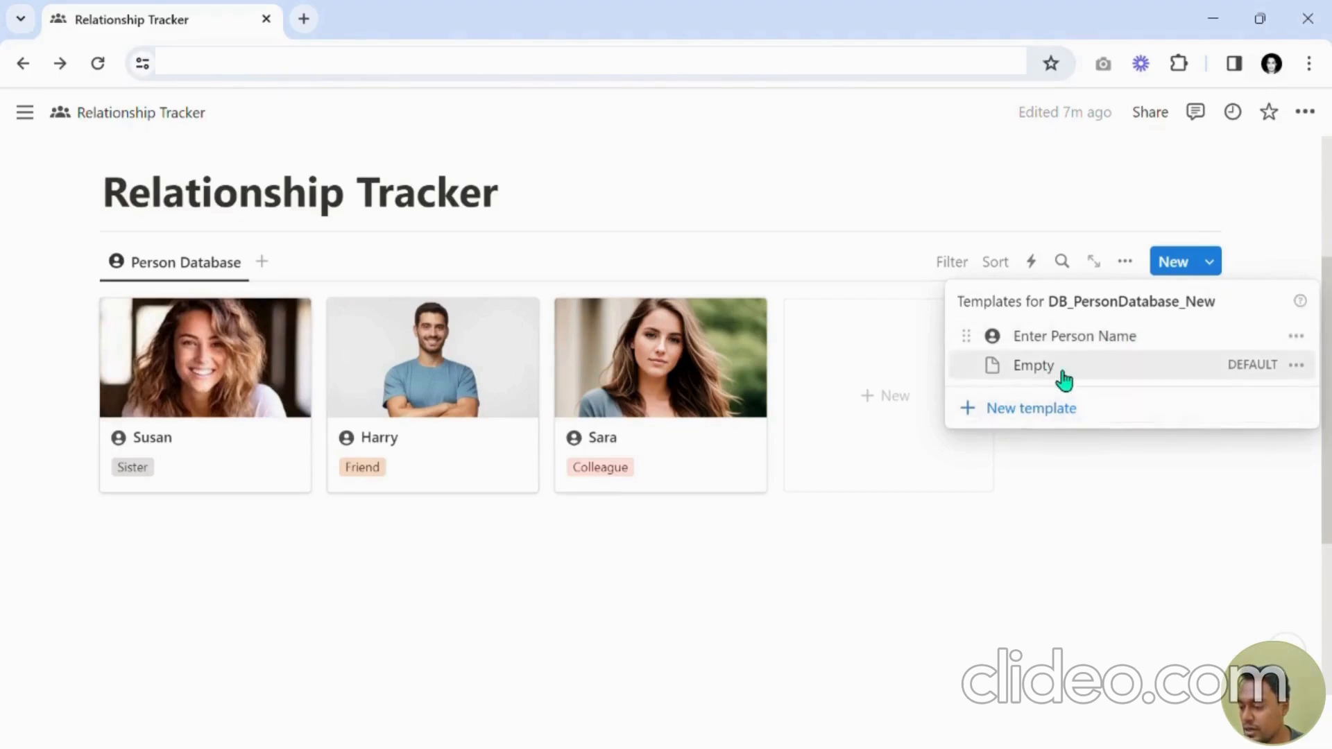
left_click(1295, 337)
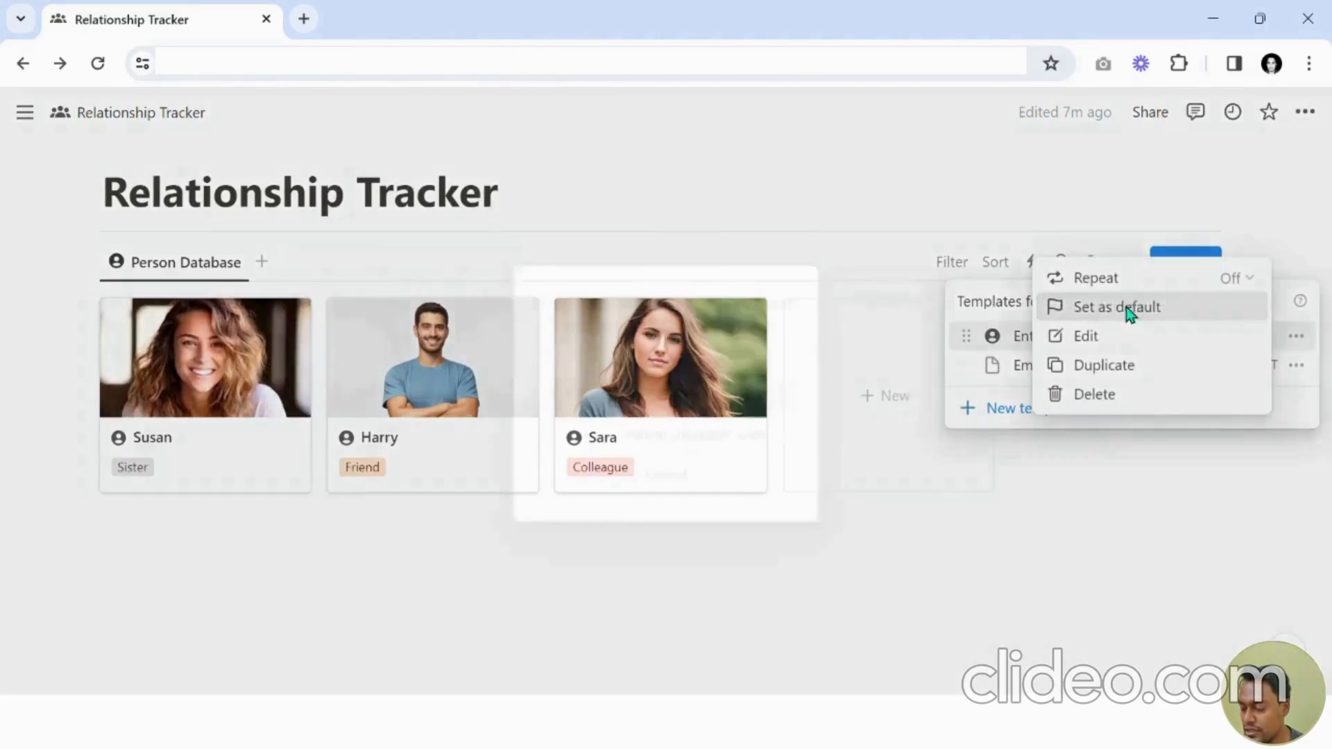
left_click(1128, 313)
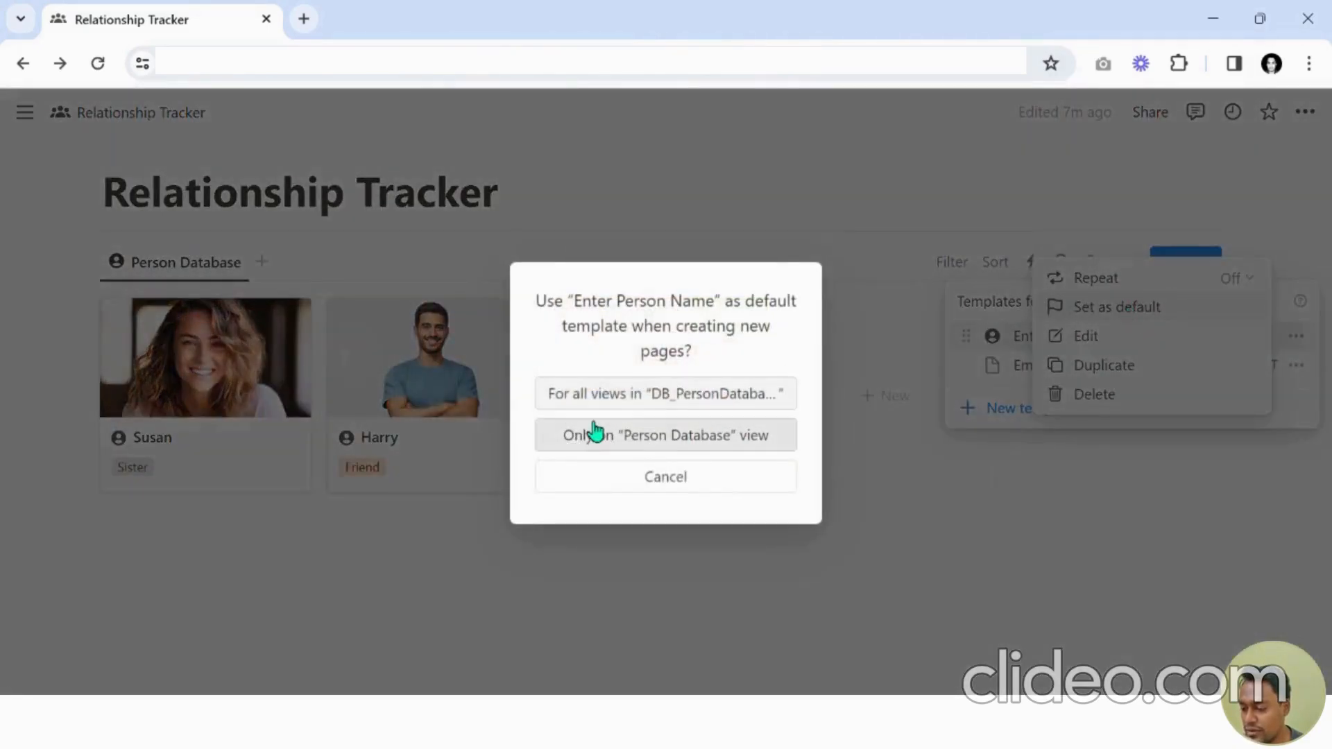
left_click(655, 436)
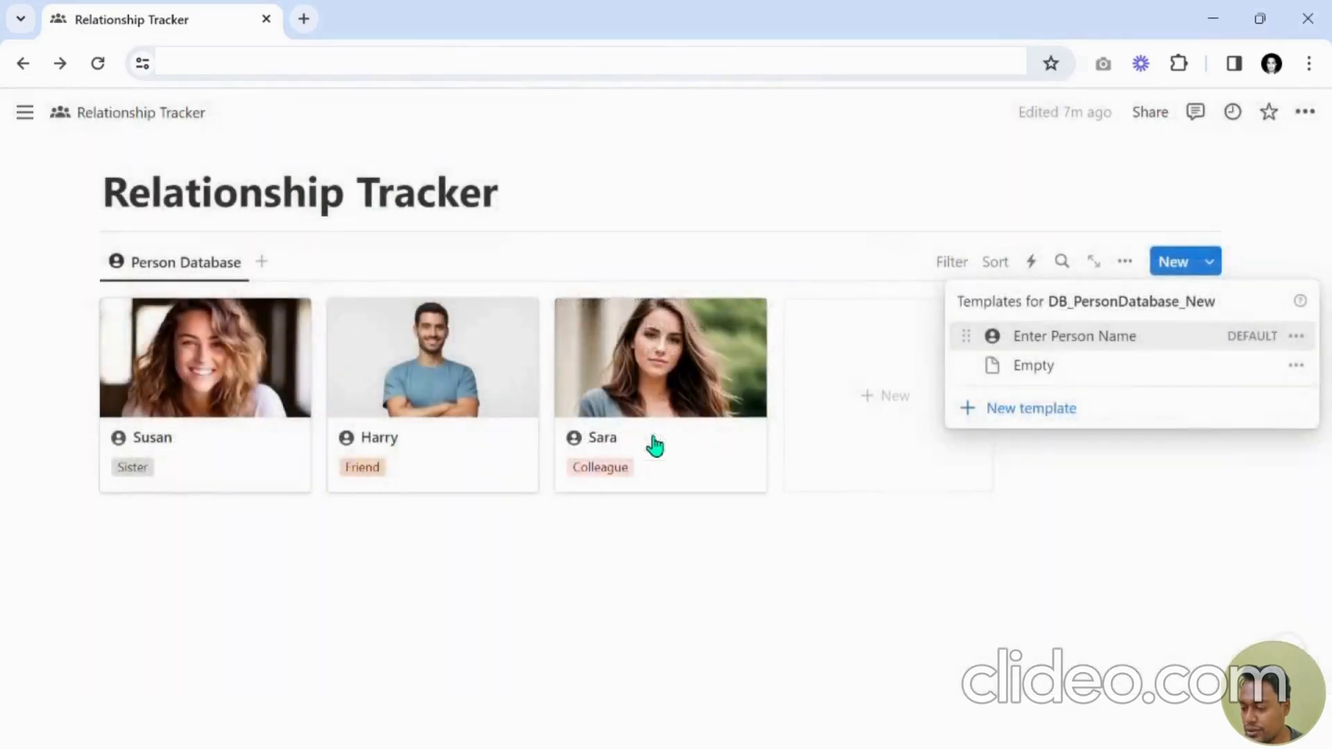
left_click(1163, 516)
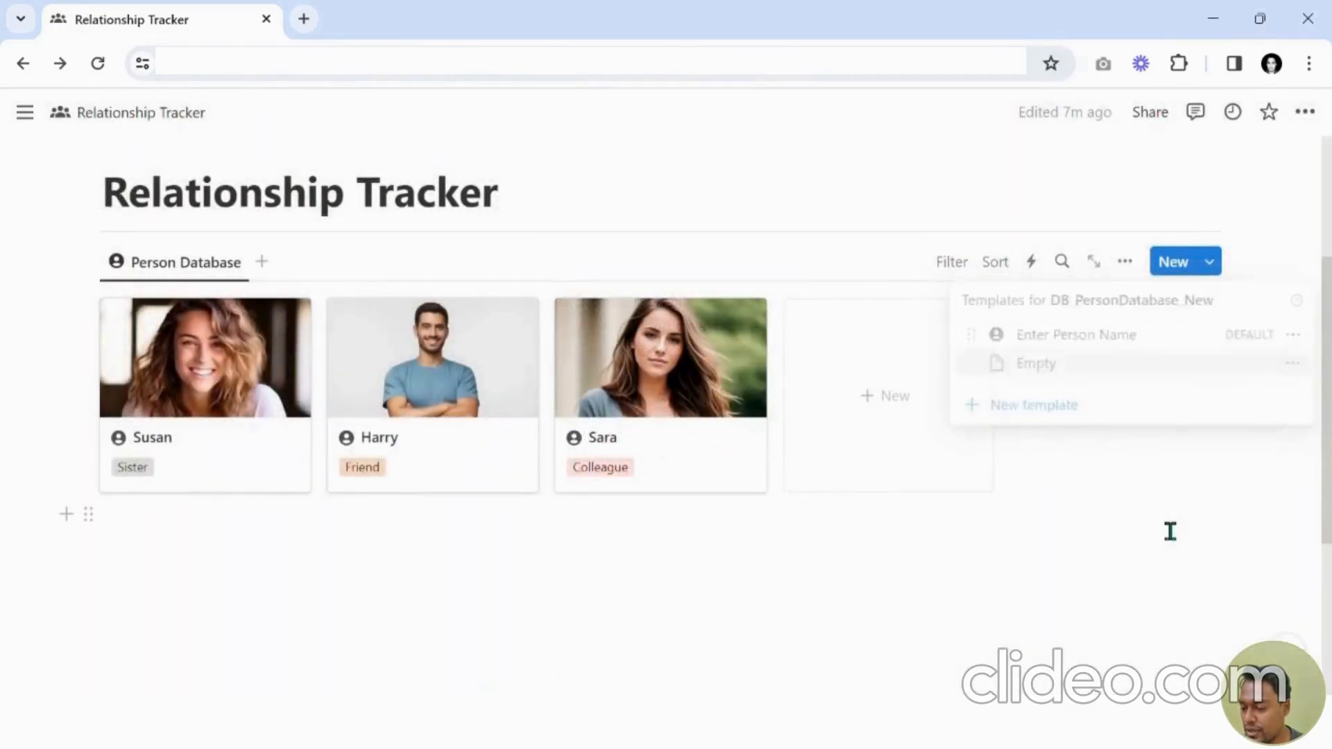
Create a test card from the default template, close its preview and delete the card.
left_click(914, 417)
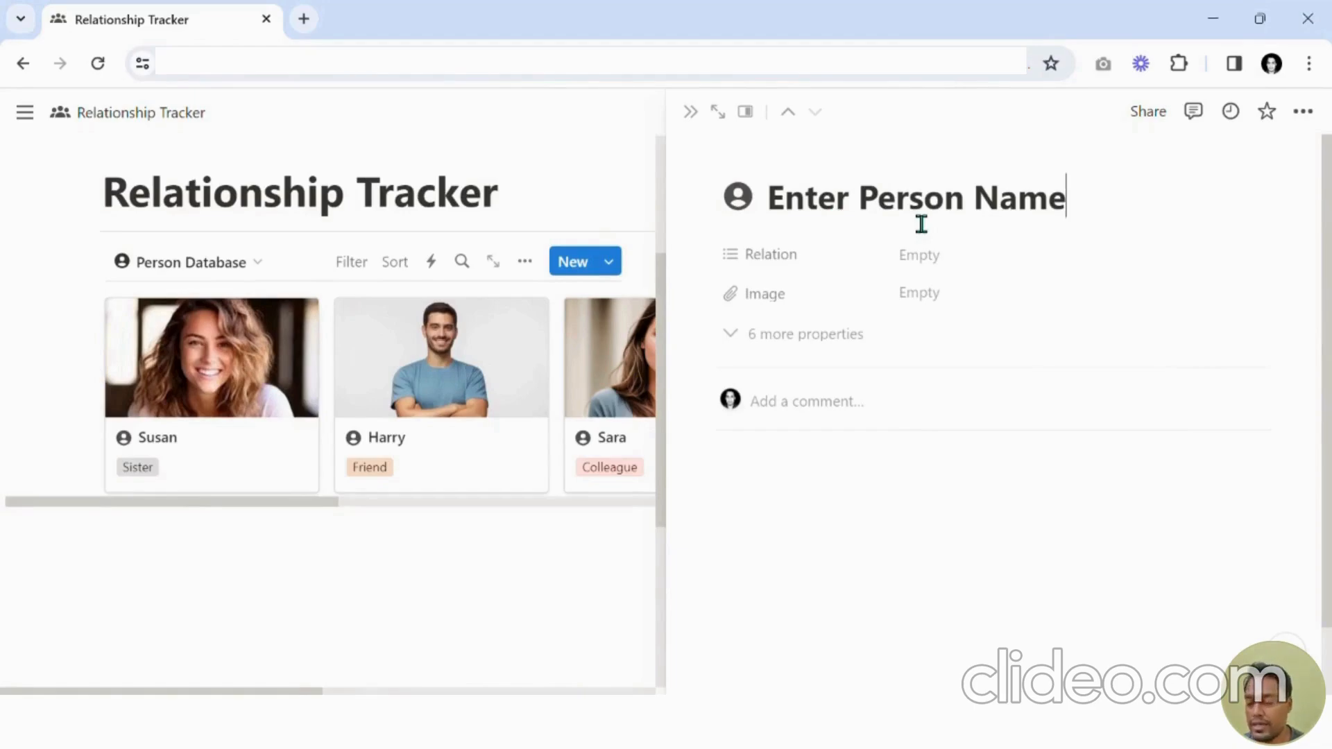
left_click(691, 111)
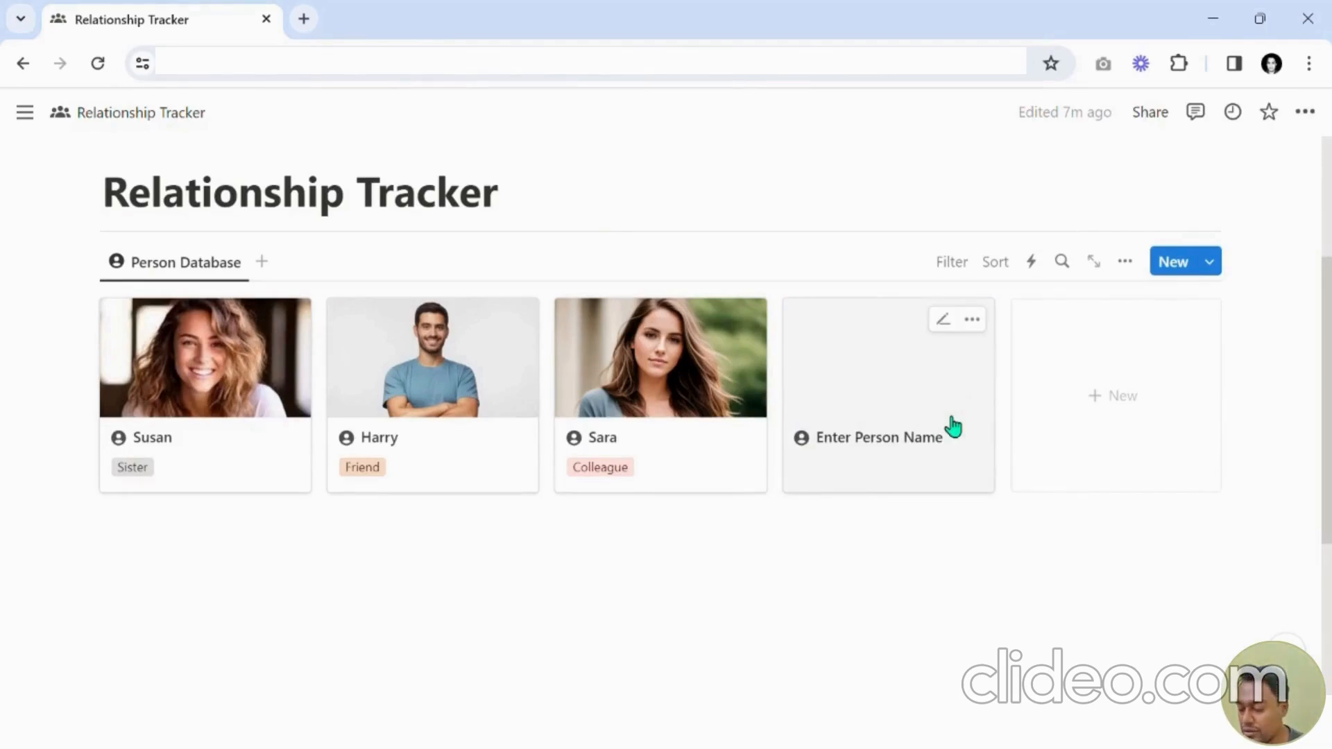
left_click(972, 319)
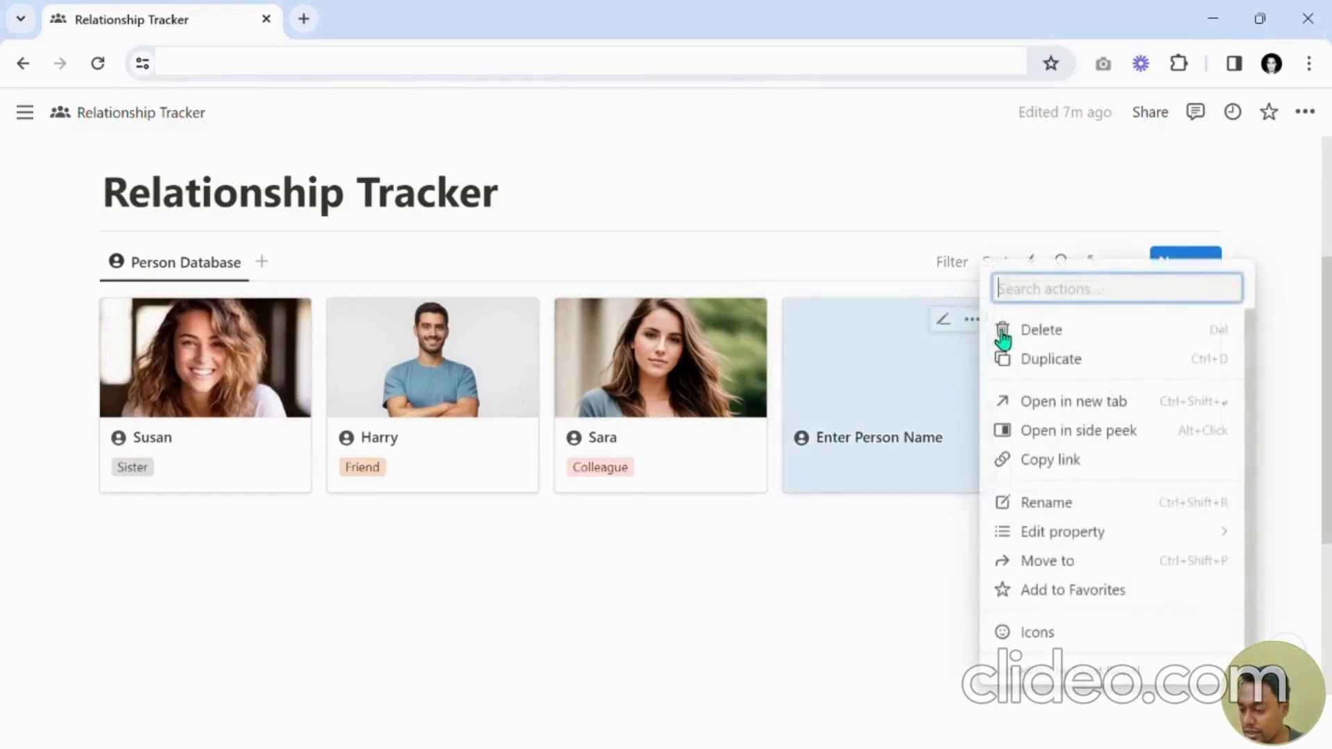
left_click(1052, 338)
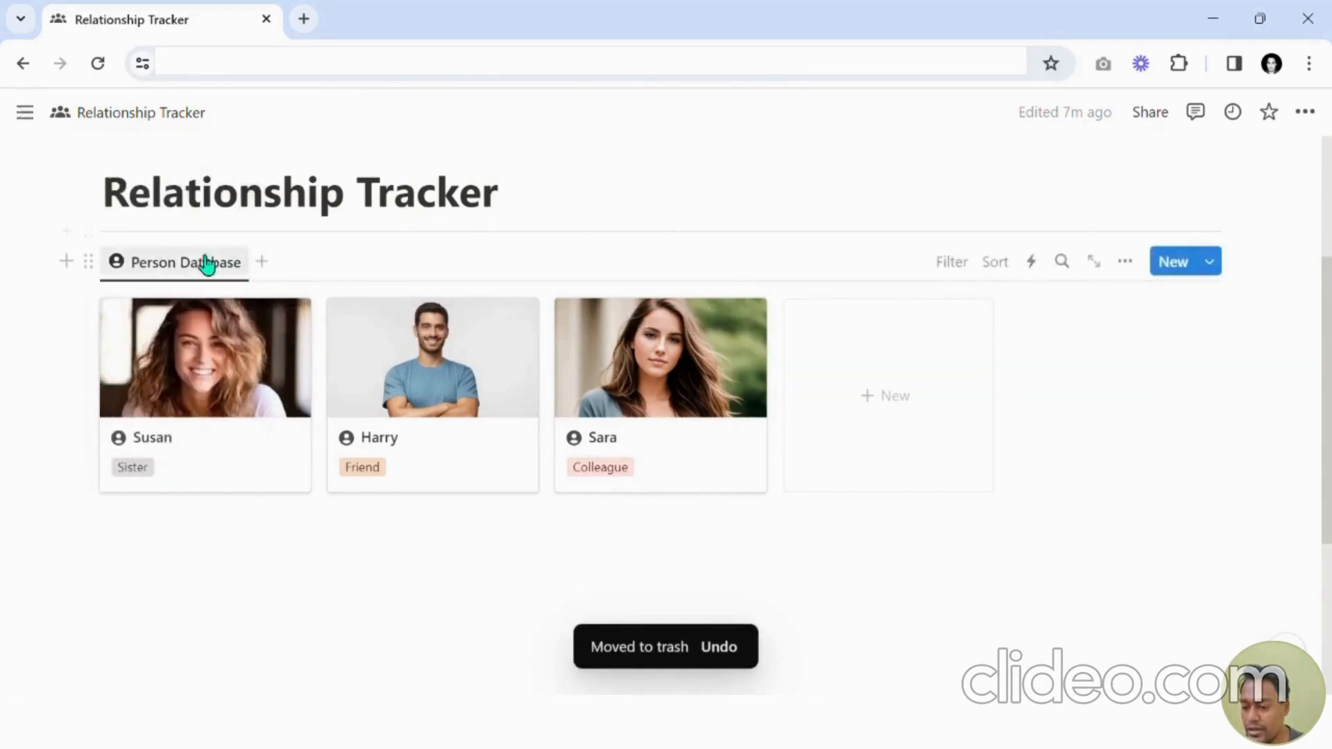
Insert a Button block above the Person Database gallery.
left_click(72, 233)
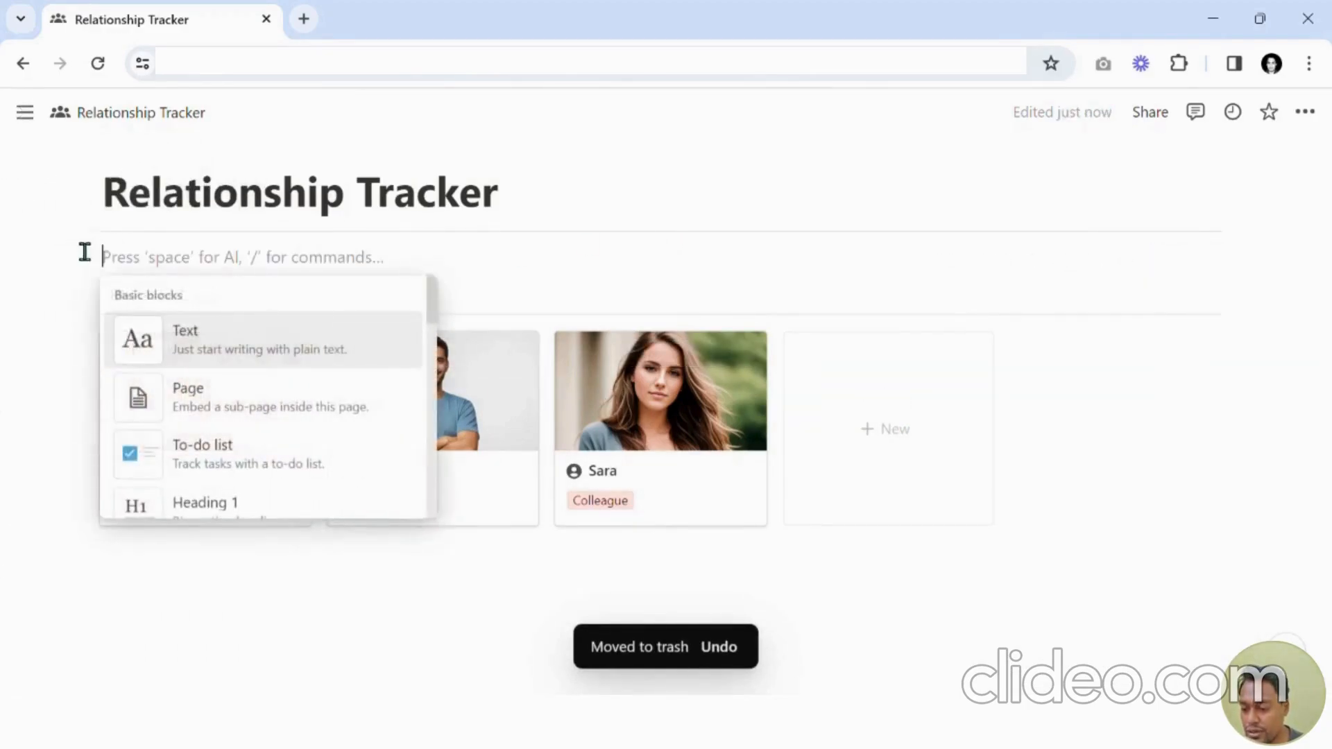
key("Escape")
type("/")
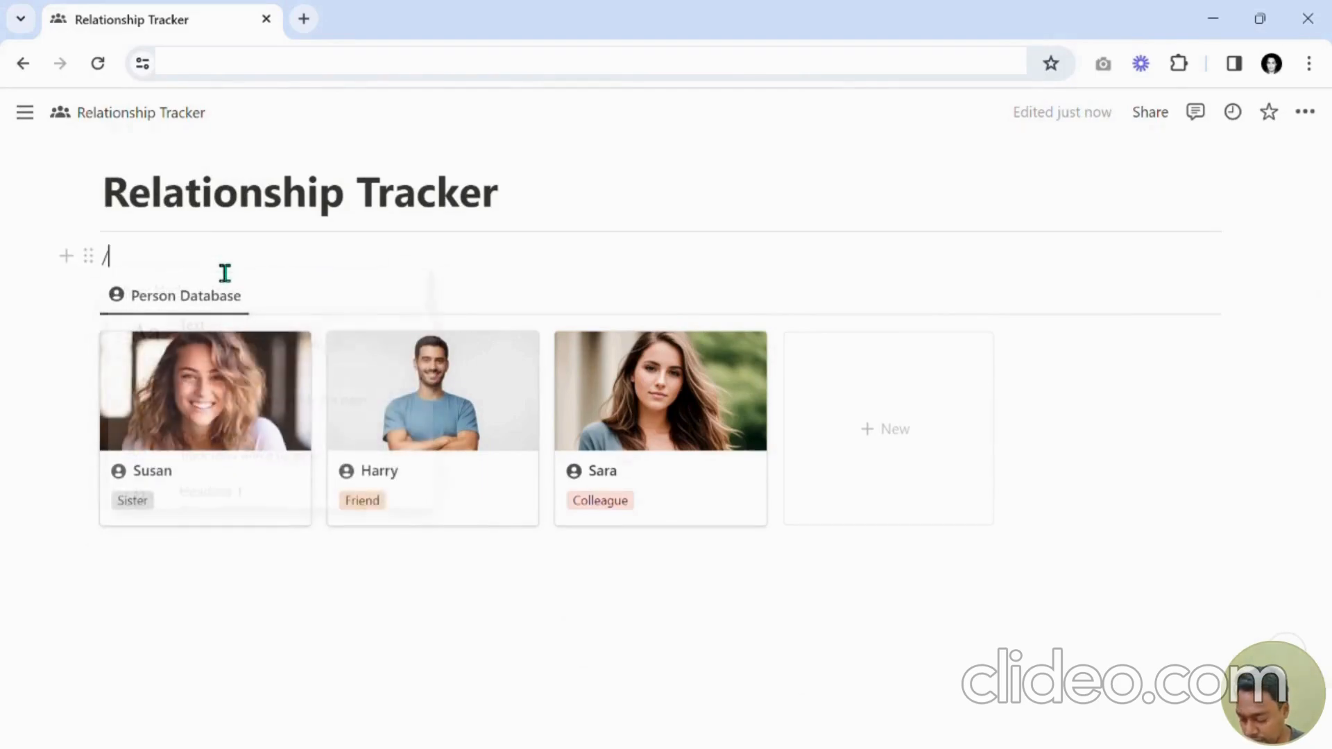
type("butt")
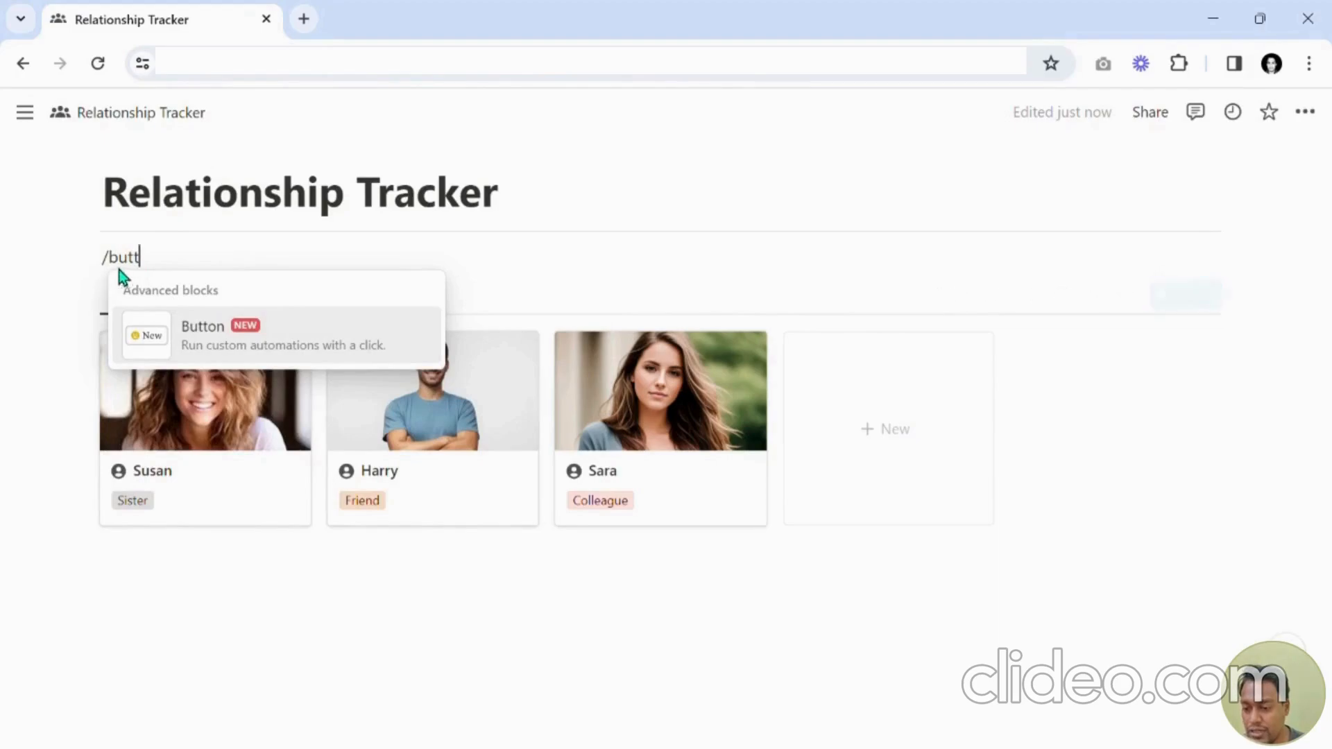
left_click(190, 347)
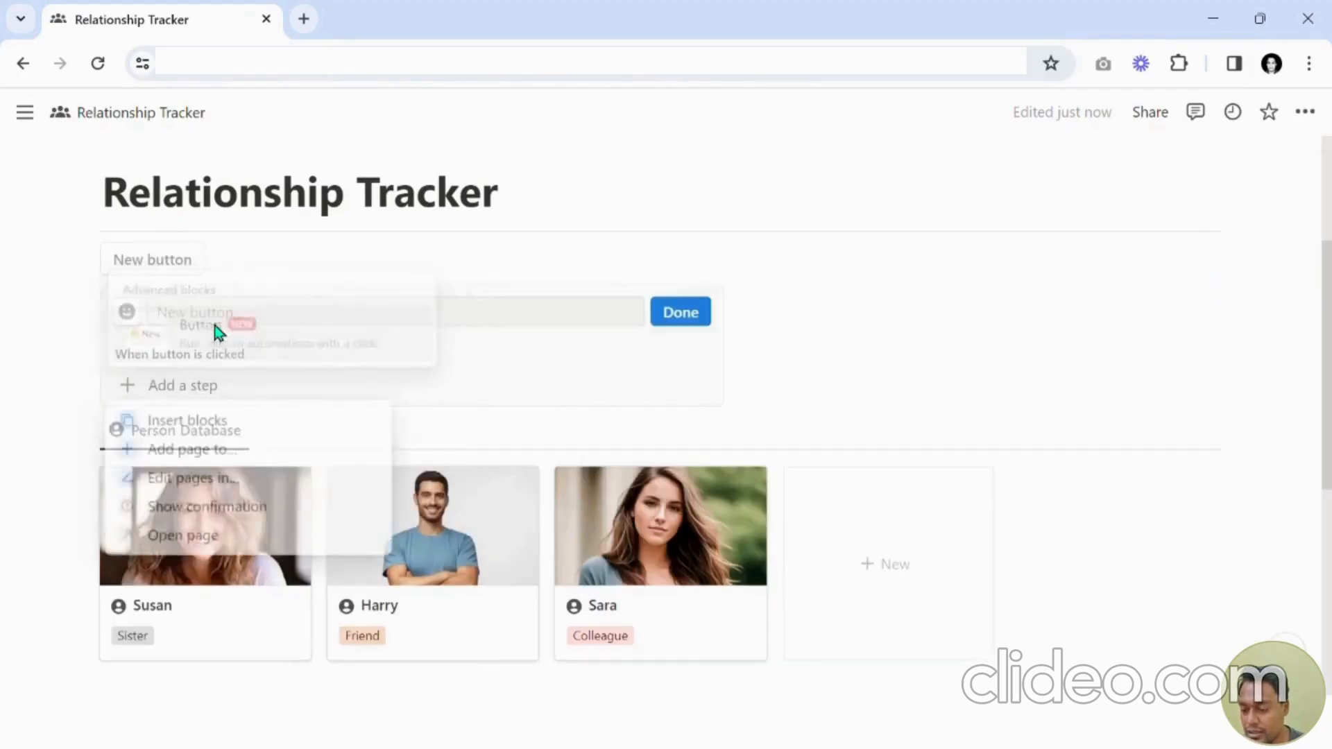
Name the button "Add Person" and give it a plus icon.
left_click(331, 312)
type("Add")
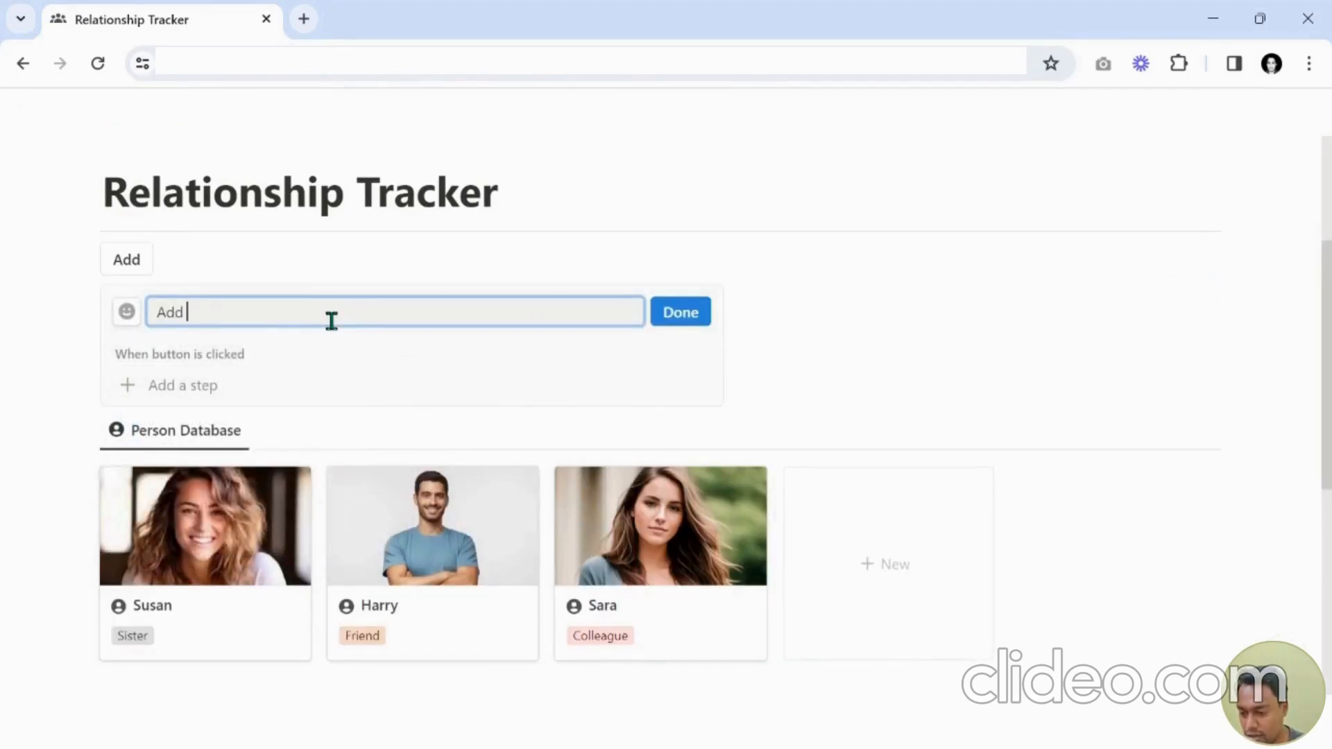
type(" Perso")
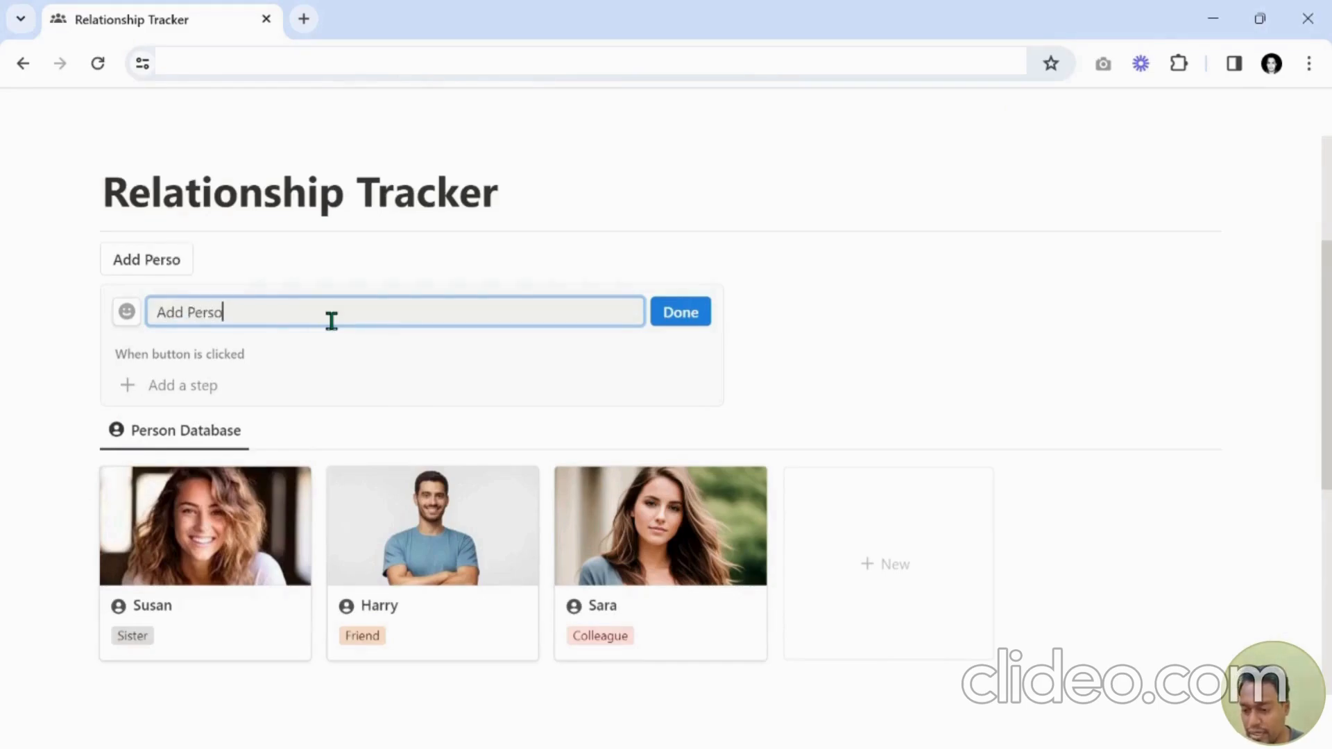
type("n")
left_click(129, 319)
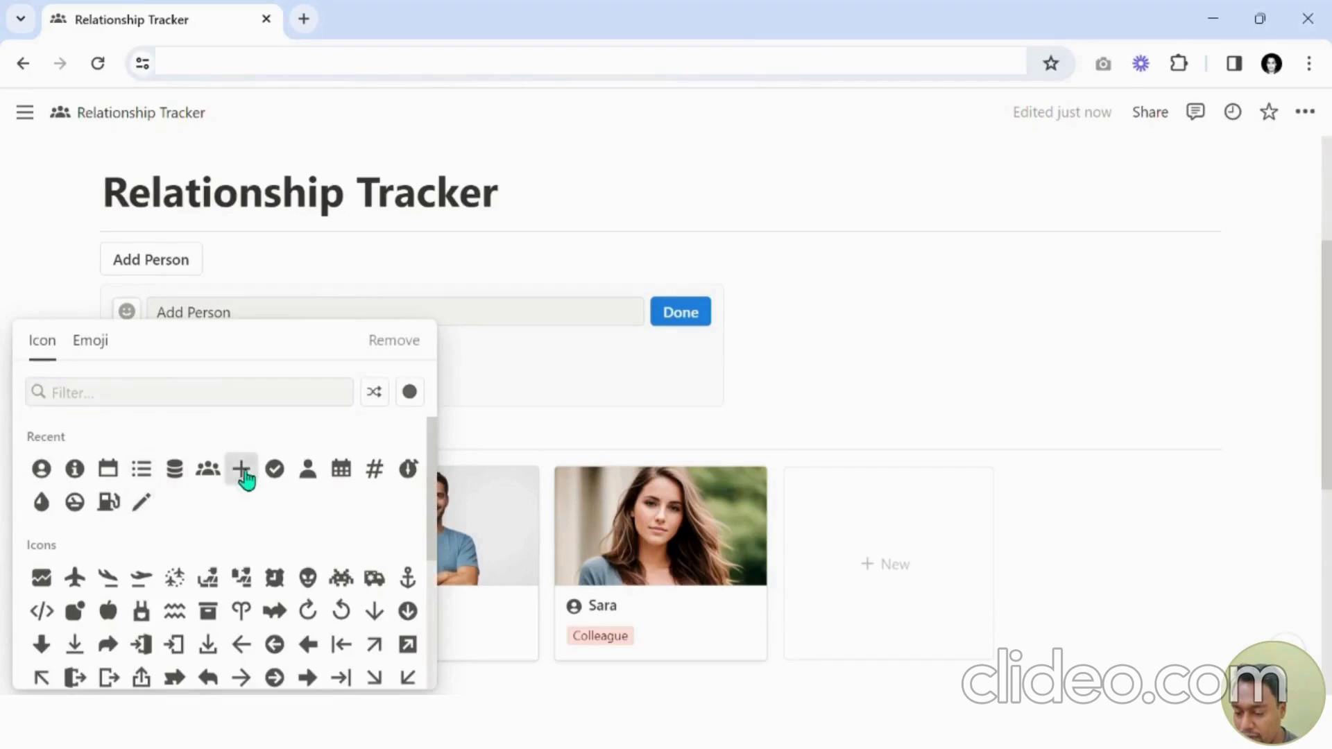
left_click(241, 469)
Make the button add a page to DB_PersonDatabase_New, try choosing the Enter Person Name template, and finish editing.
left_click(215, 402)
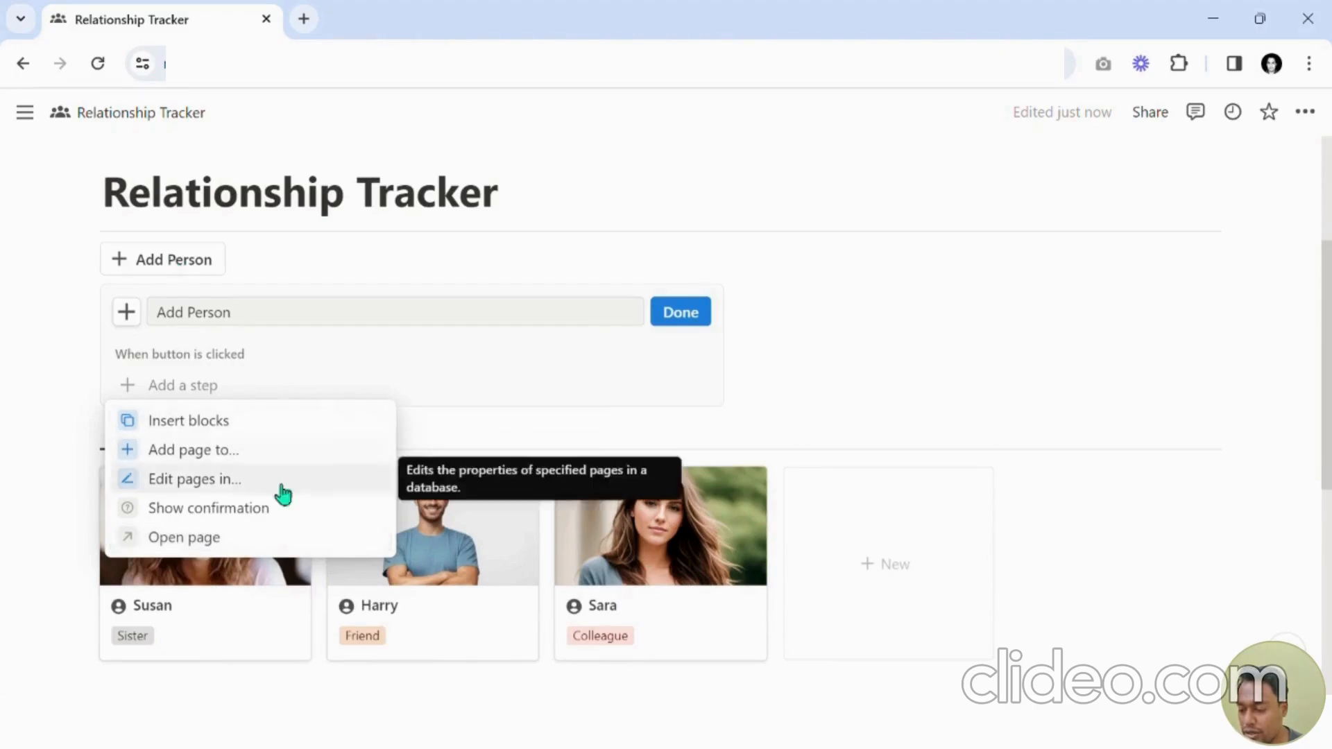
left_click(198, 451)
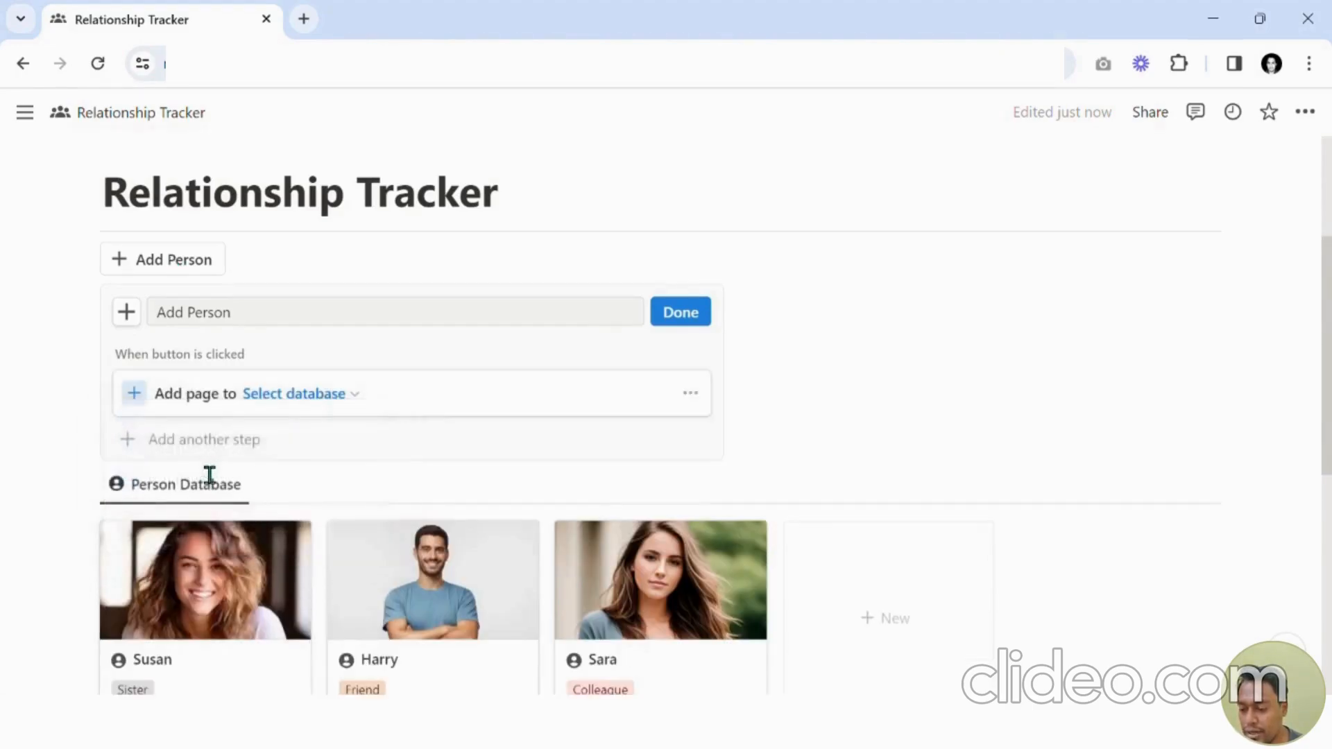
left_click(297, 397)
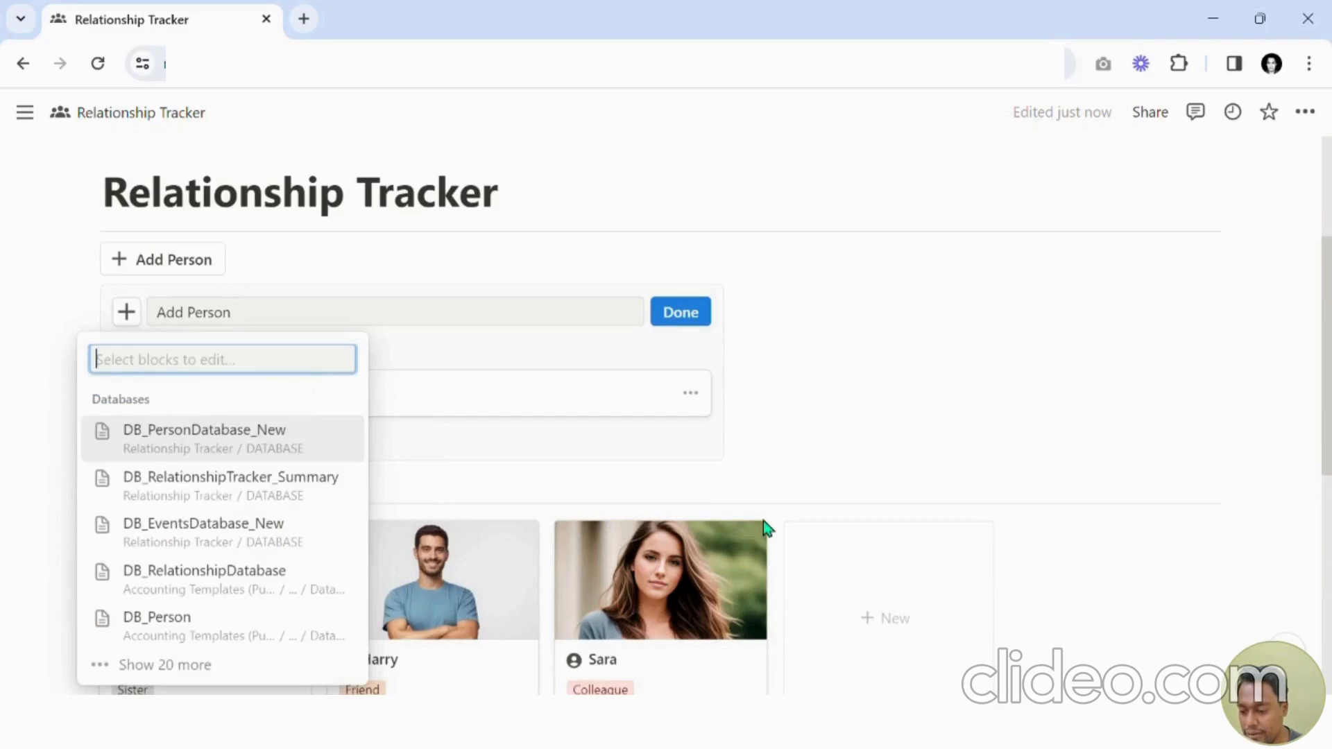
left_click(202, 445)
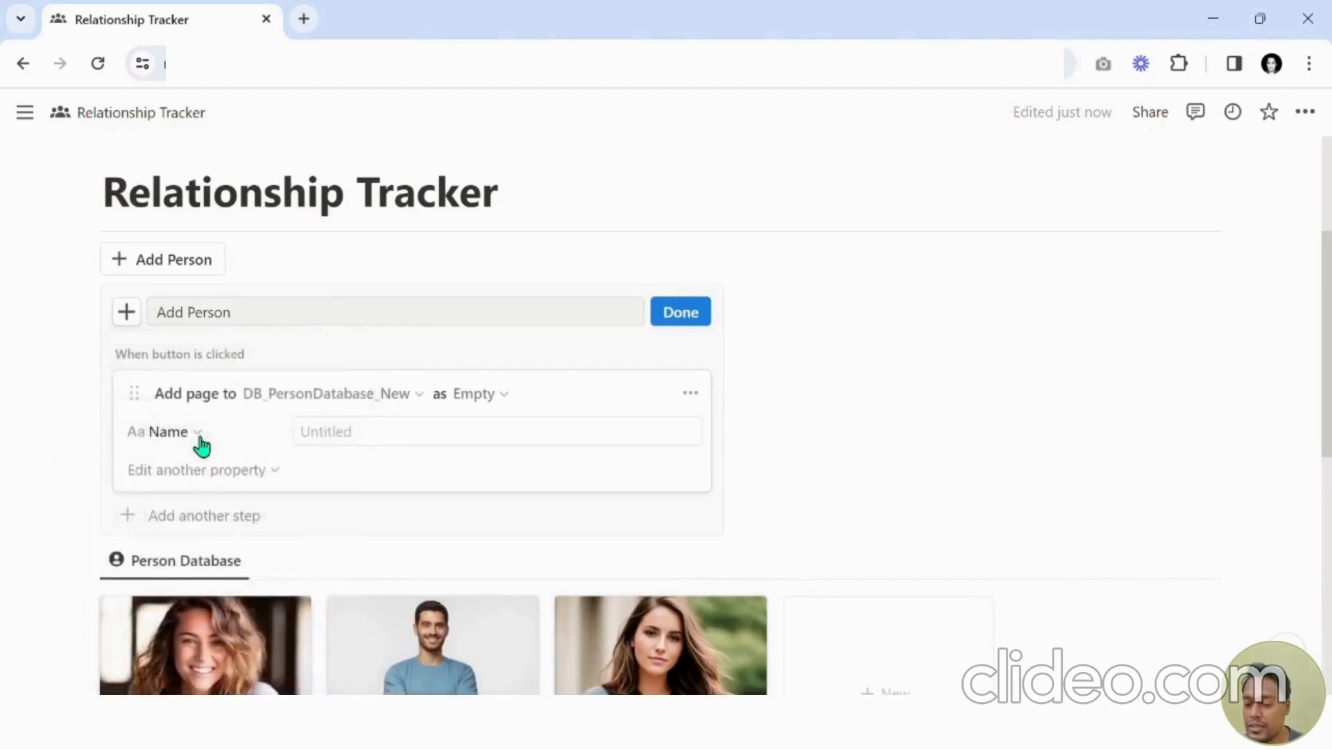
left_click(469, 404)
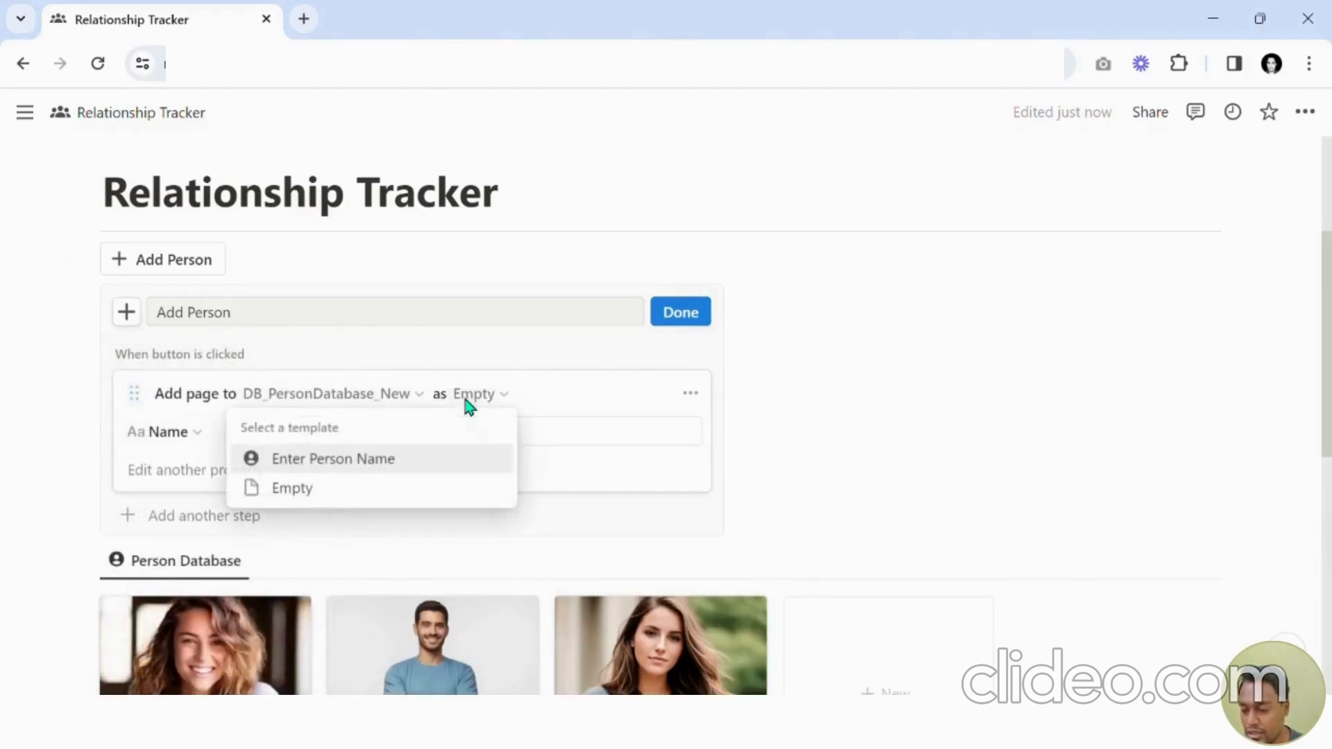
left_click(325, 466)
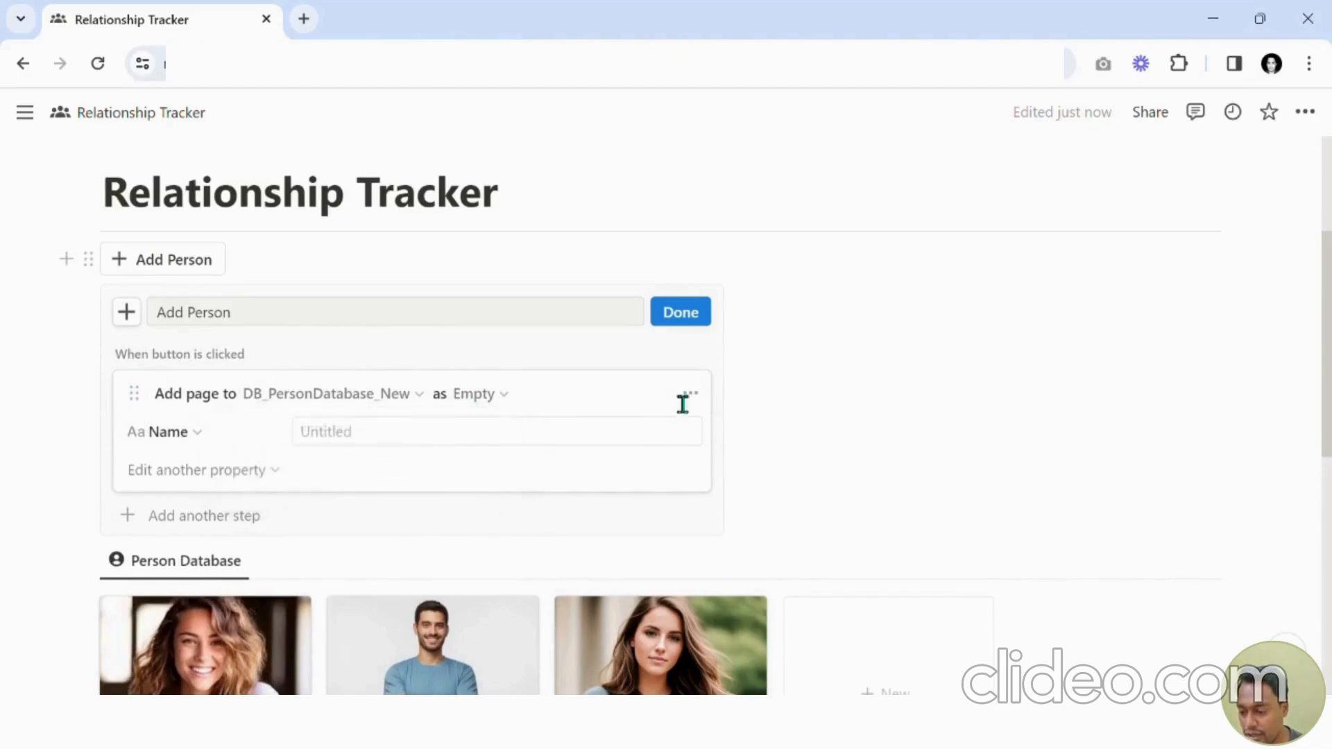
left_click(676, 312)
Delete the Enter Person Name template from the Person Database templates.
left_click(1209, 302)
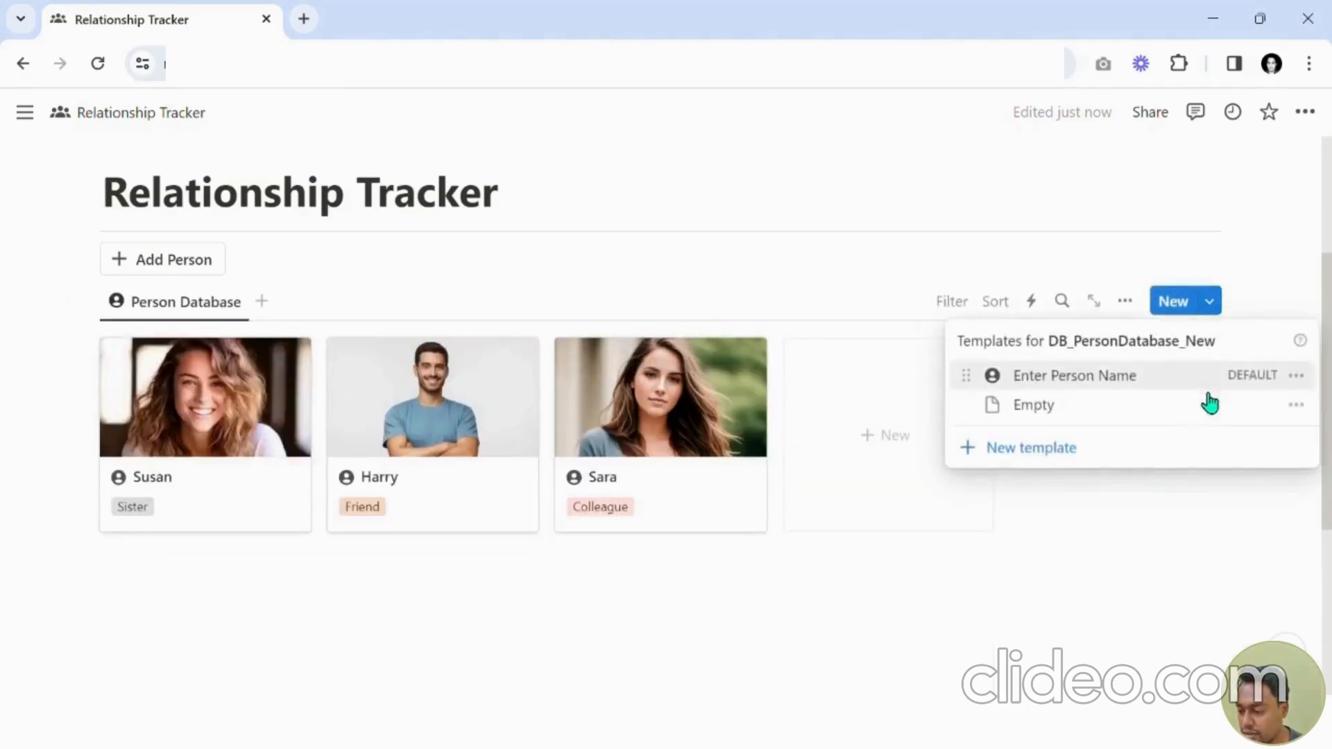
left_click(1296, 375)
left_click(1133, 435)
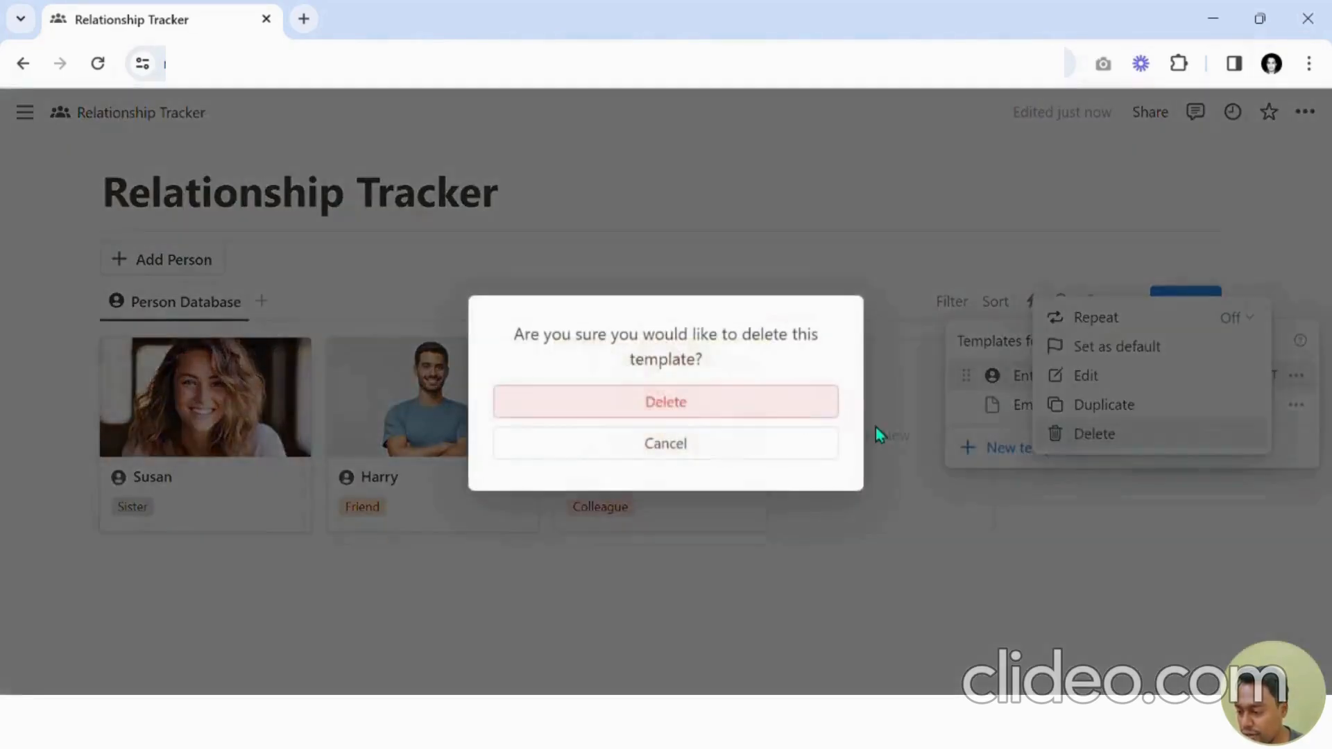
left_click(702, 405)
left_click(275, 277)
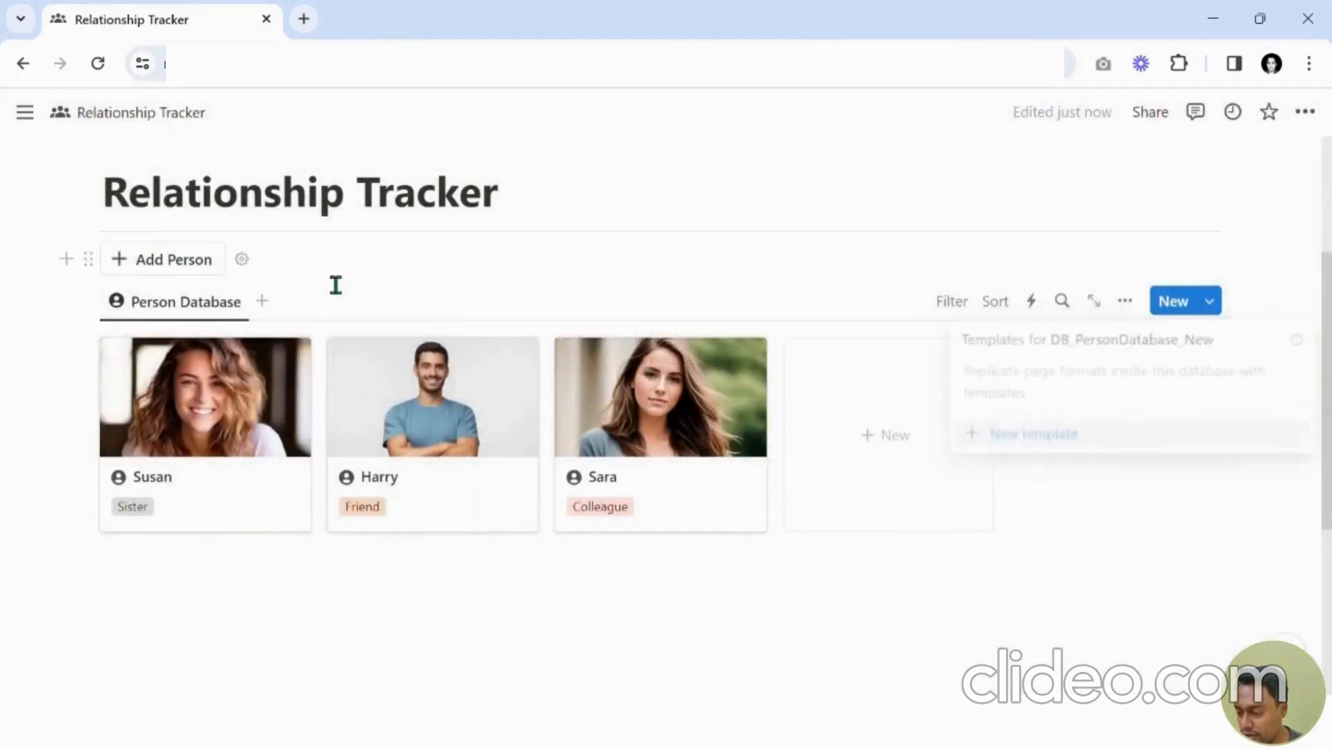
Reopen the Add Person button settings and set the new page's Name to "Enter Person Name".
left_click(241, 259)
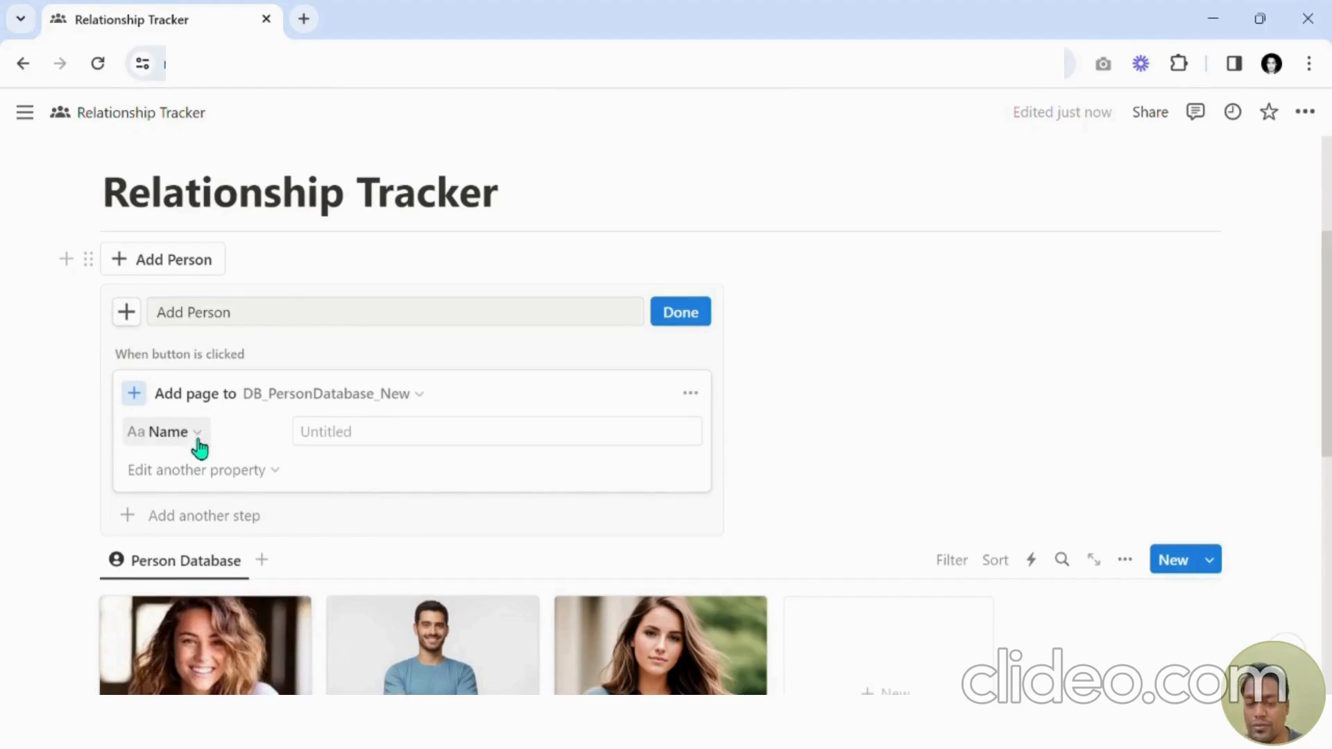
left_click(350, 444)
type("Enter Person Name")
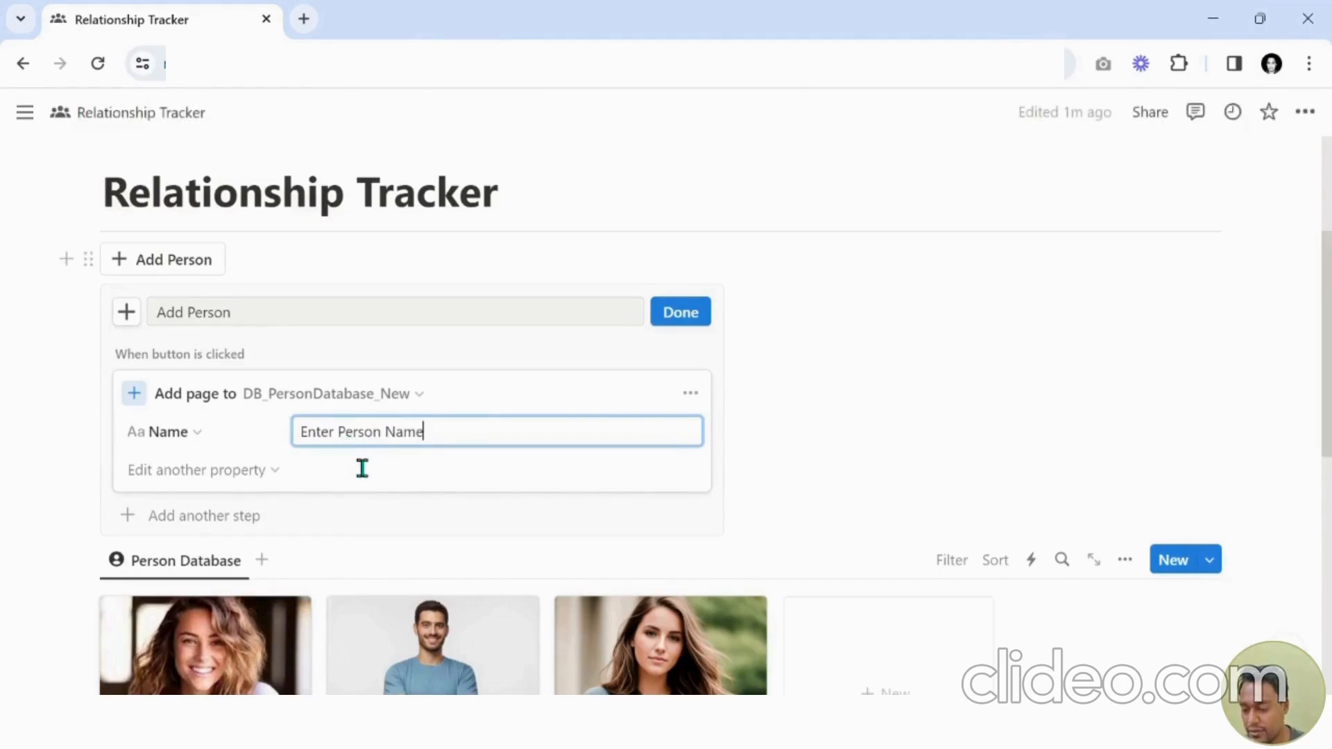
left_click(168, 475)
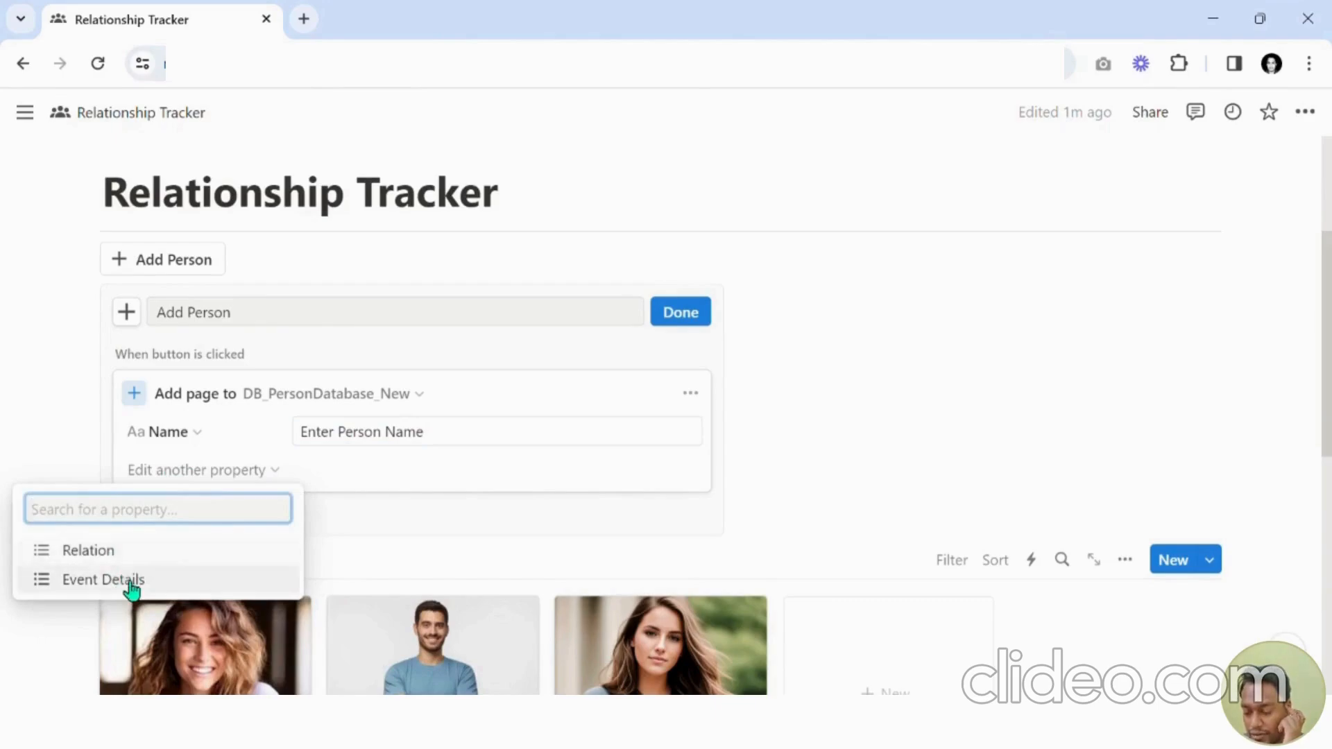
left_click(565, 489)
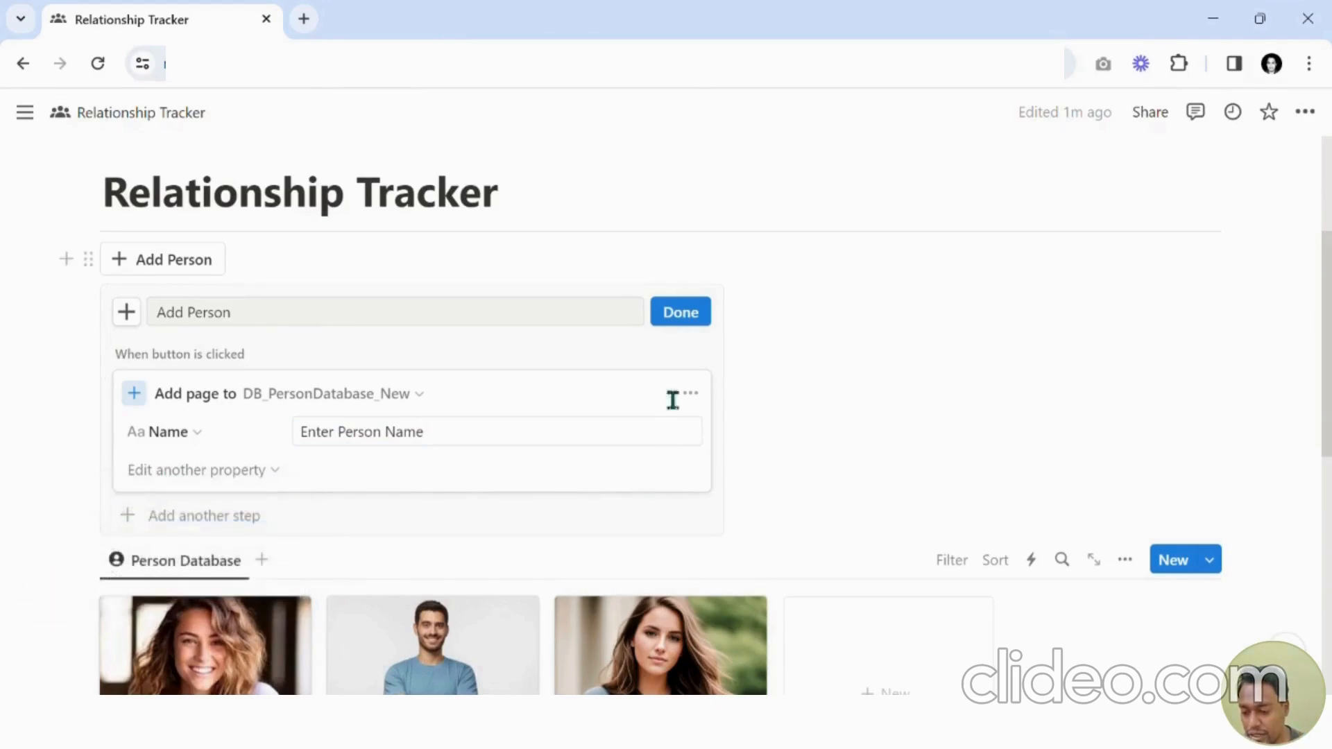
Finish editing the Add Person button and use it to add a new person page to the gallery.
left_click(683, 326)
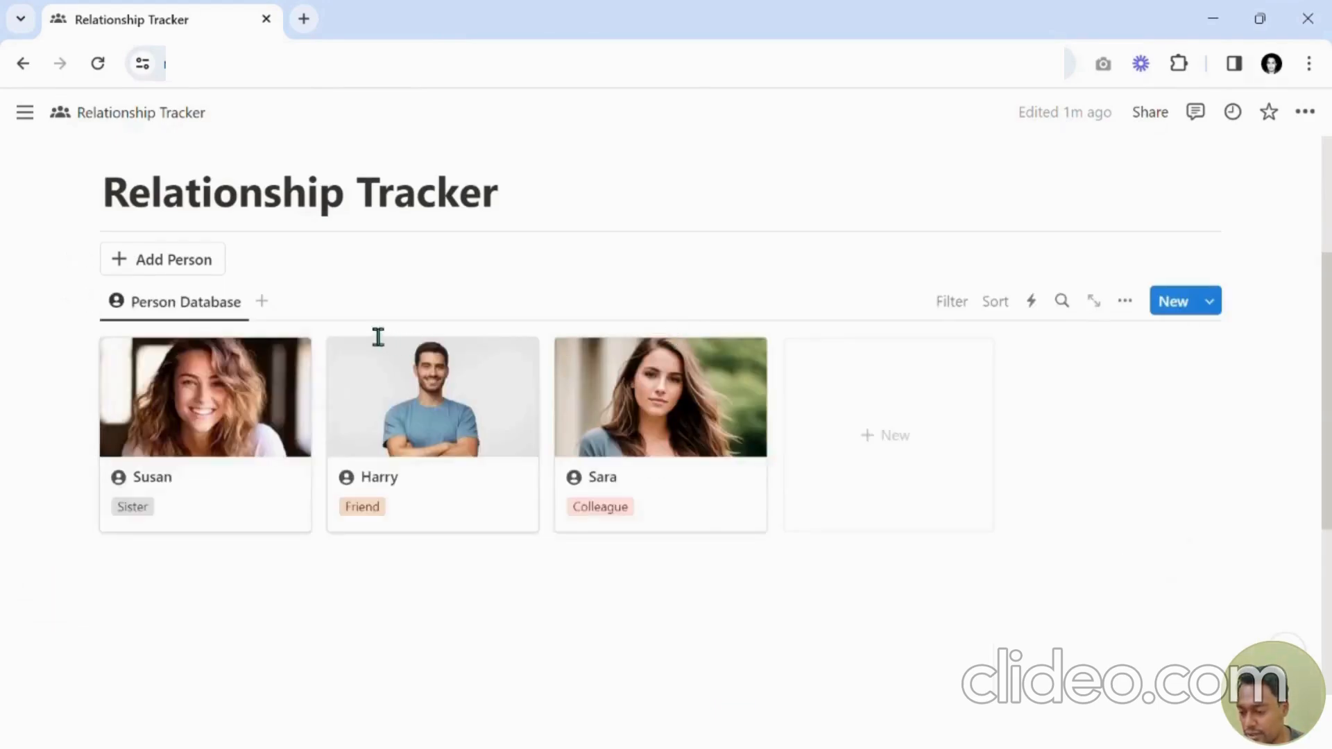
left_click(182, 262)
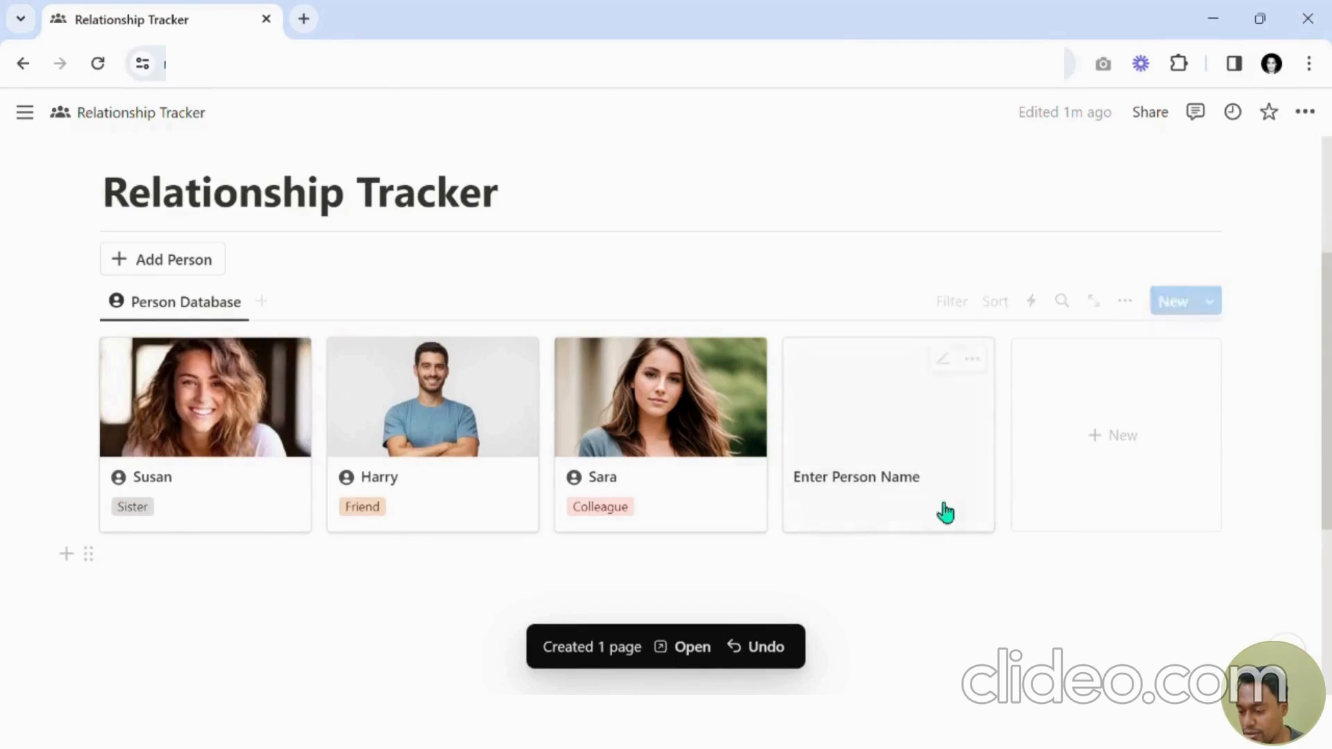
left_click(944, 360)
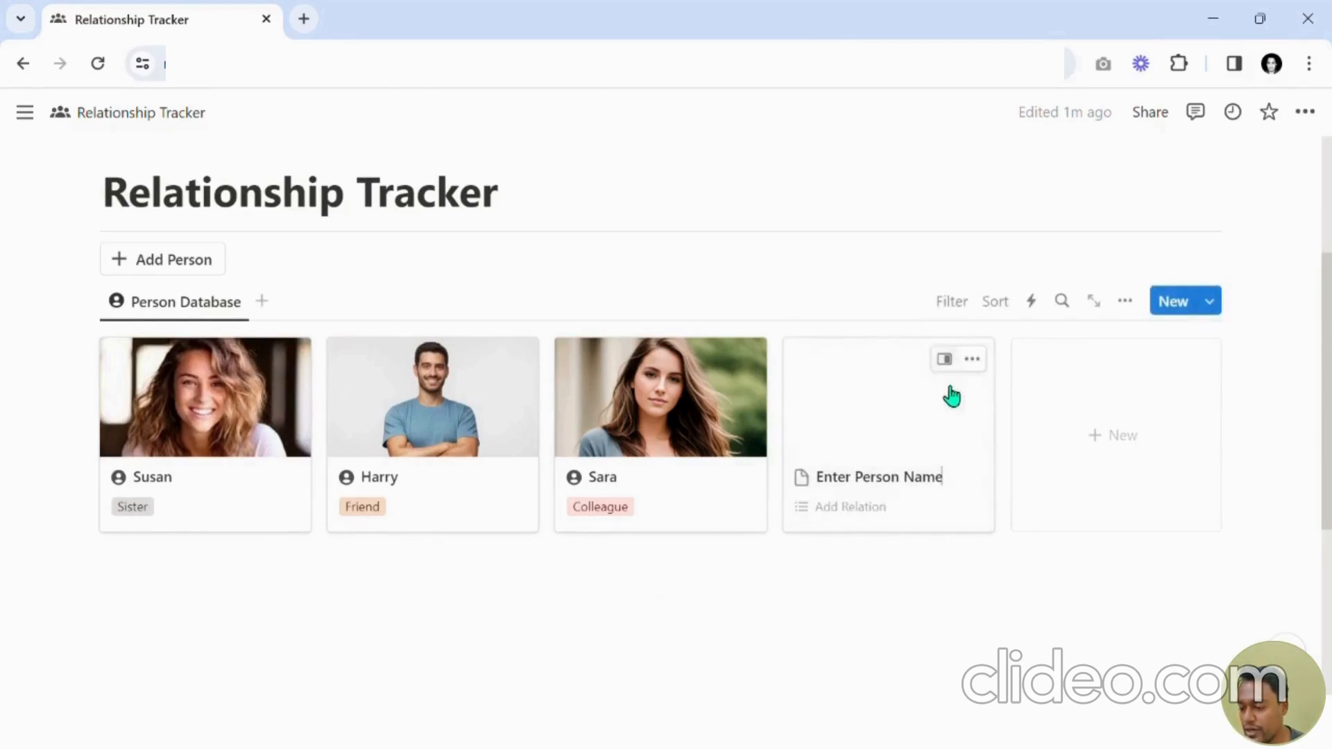
Tag the new person card with a newly created relationship option Brother.
left_click(851, 501)
type("a")
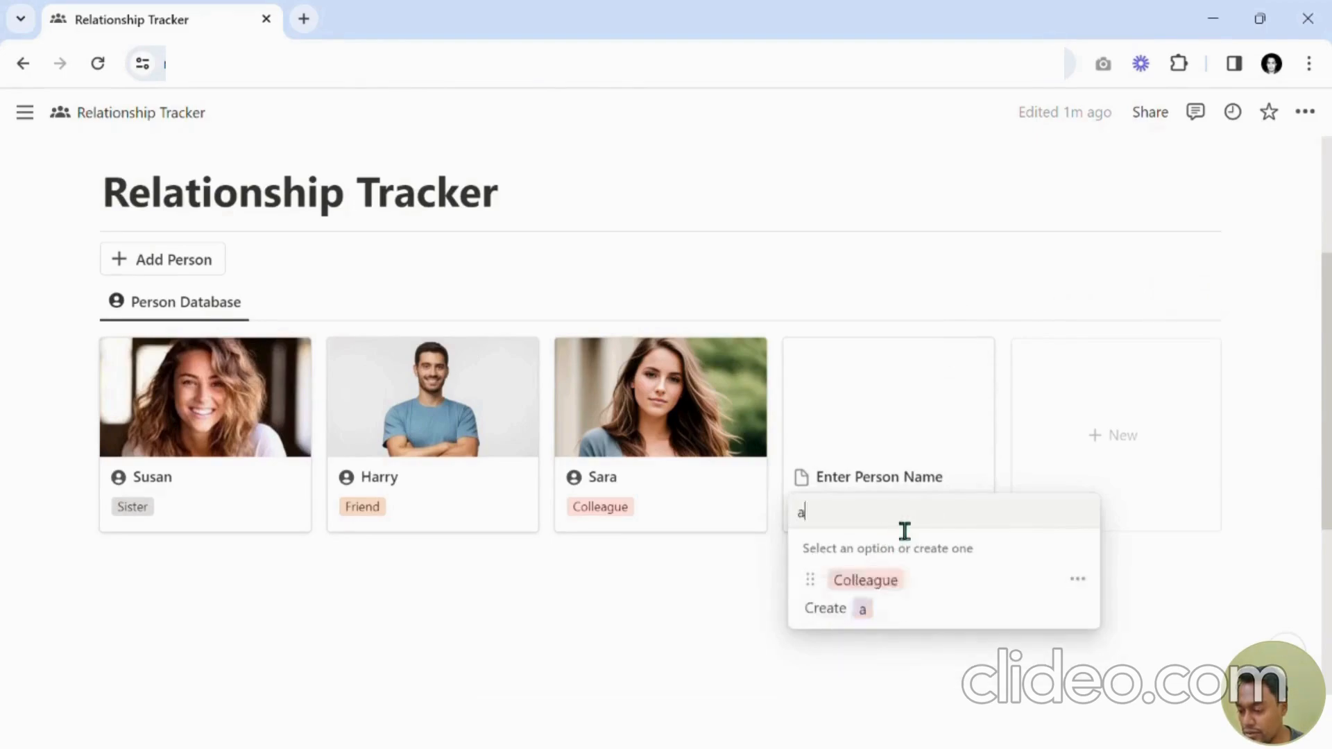
type("sdasd")
key("BackSpace")
key("BackSpace")
key("BackSpace")
key("BackSpace")
key("BackSpace")
key("BackSpace")
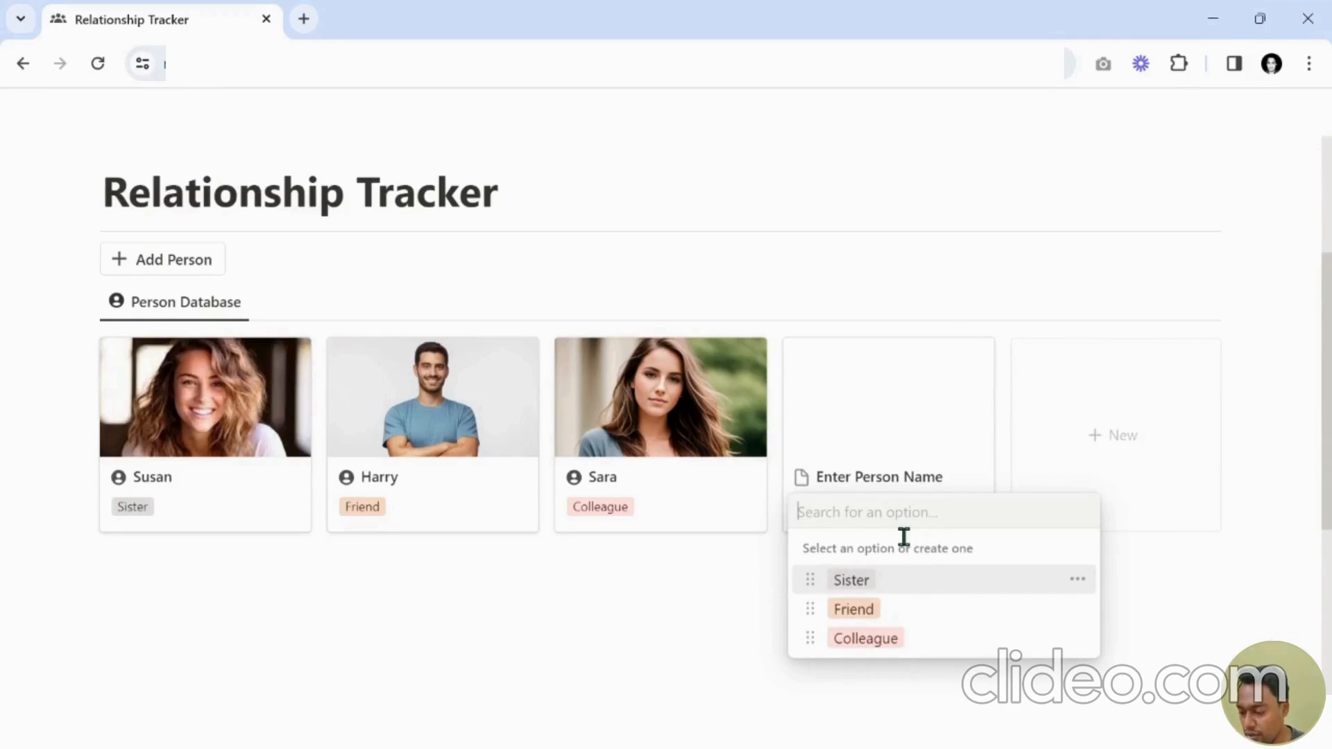
type("Br")
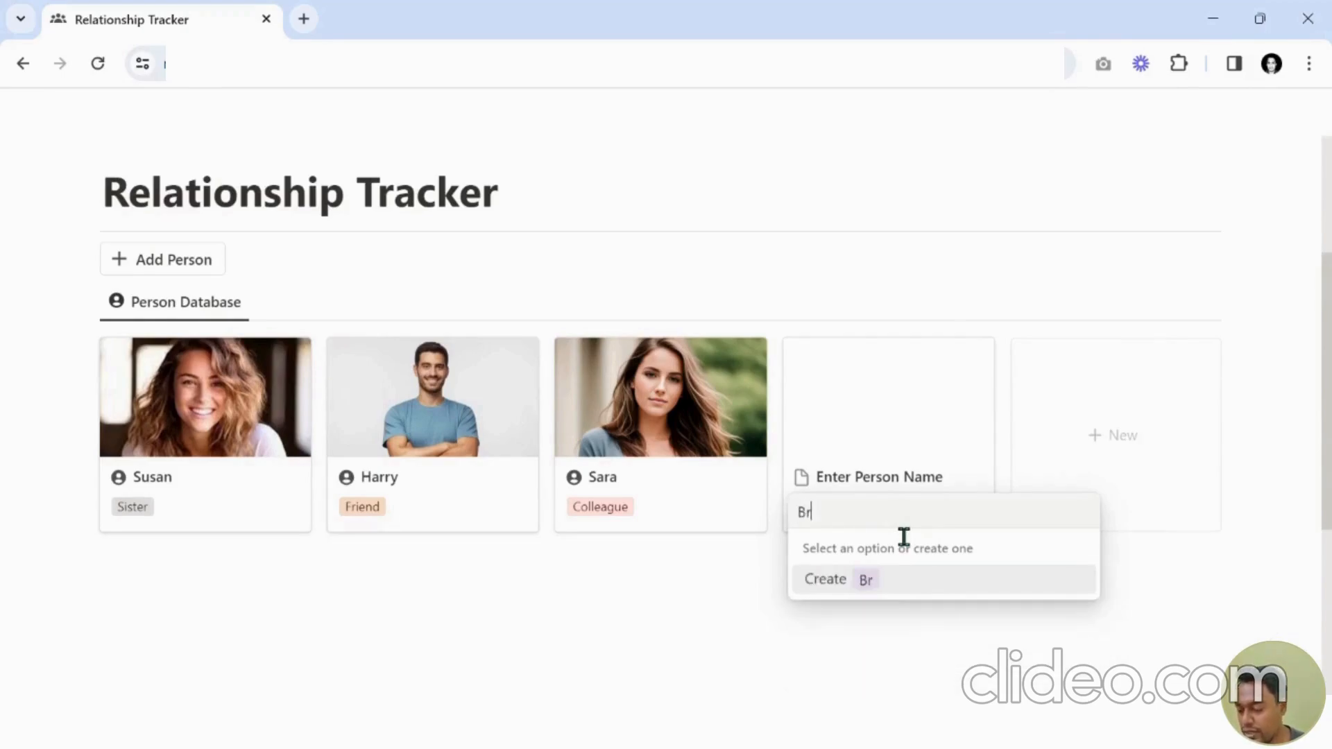
type("other")
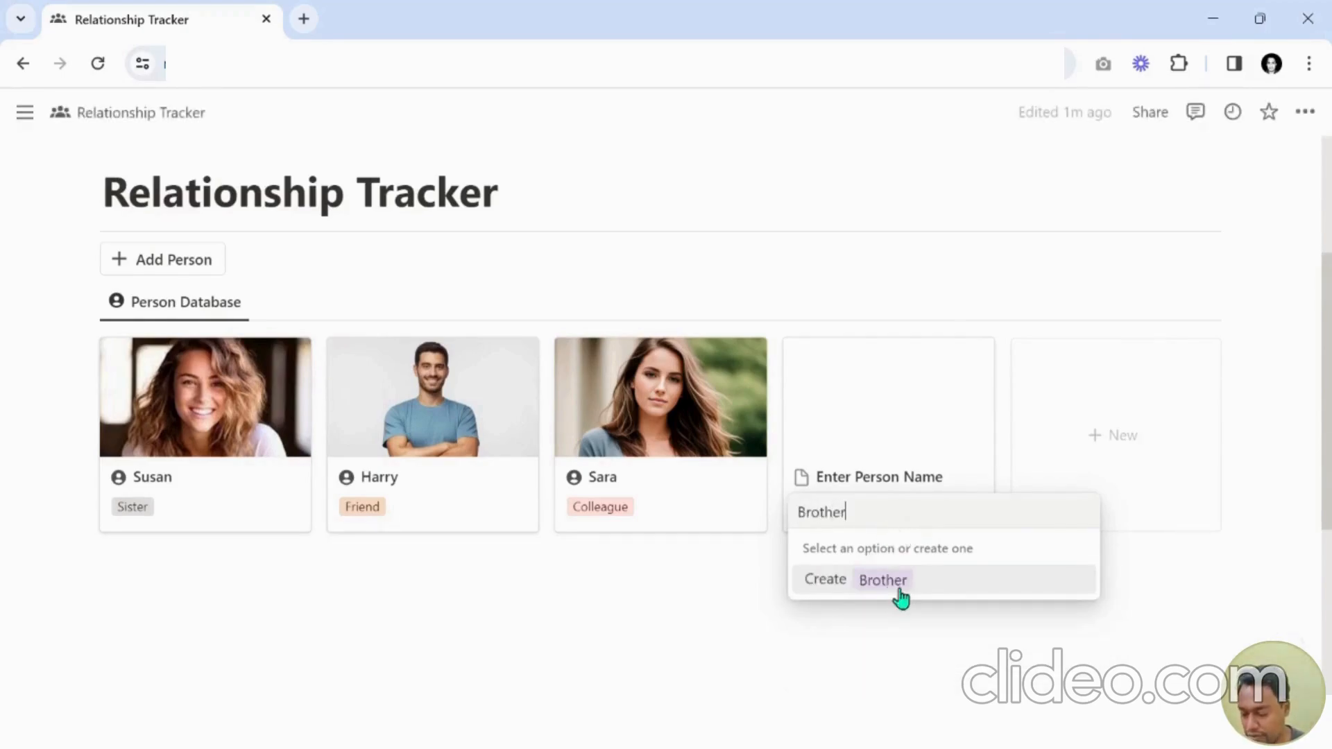
left_click(898, 592)
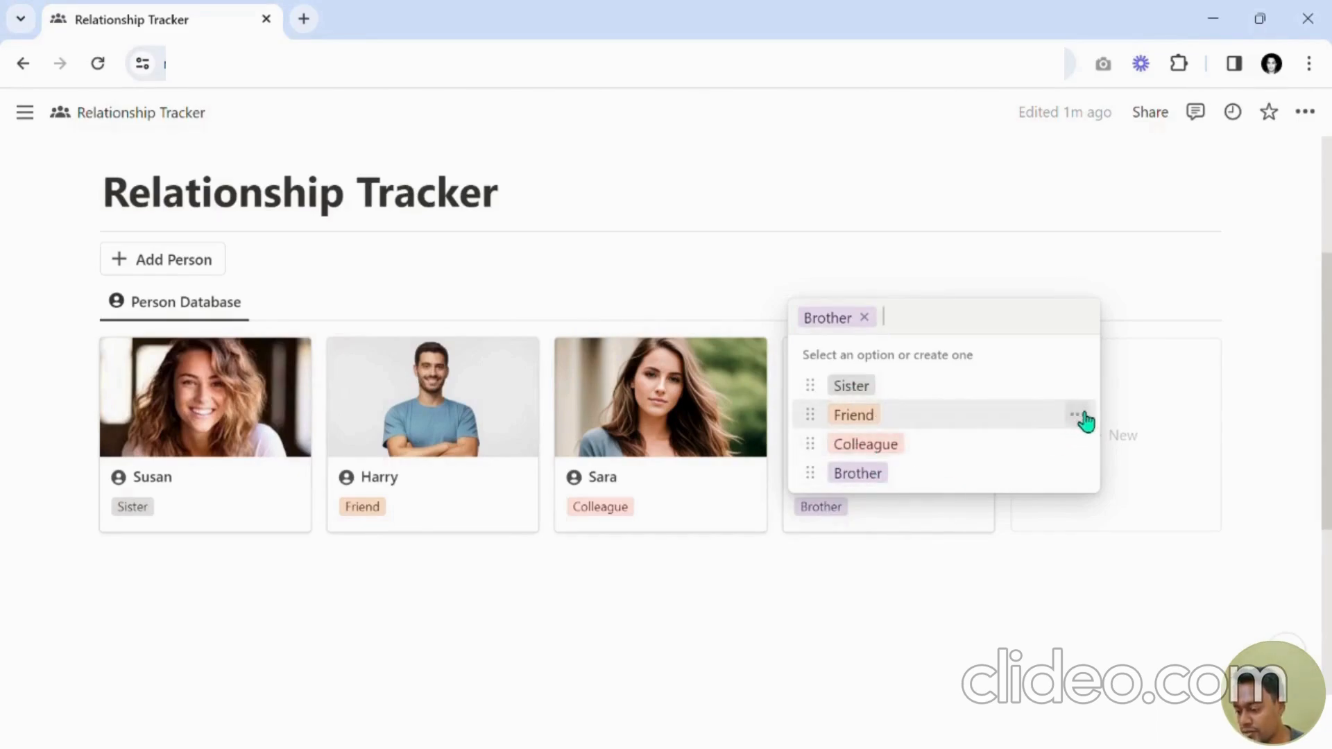
left_click(1084, 419)
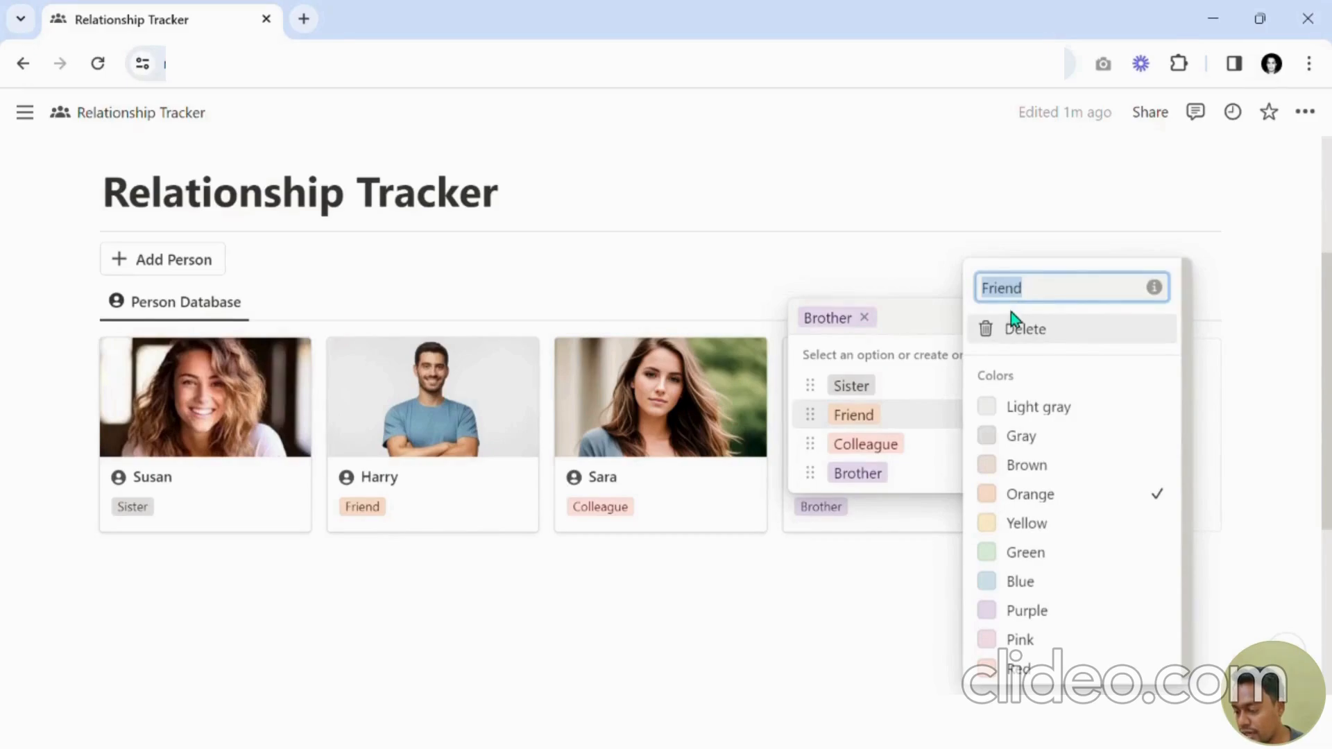
left_click(955, 375)
left_click(936, 501)
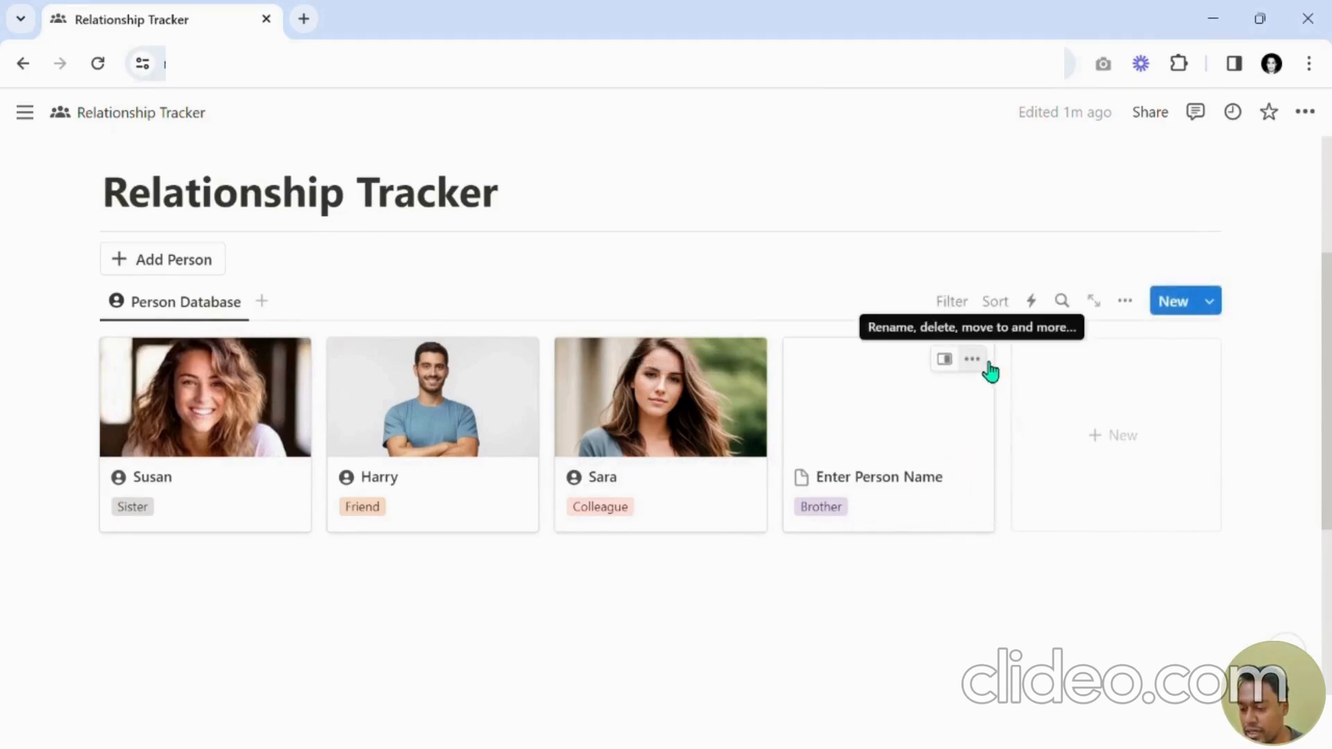
Delete the Enter Person Name test page from the gallery.
left_click(985, 362)
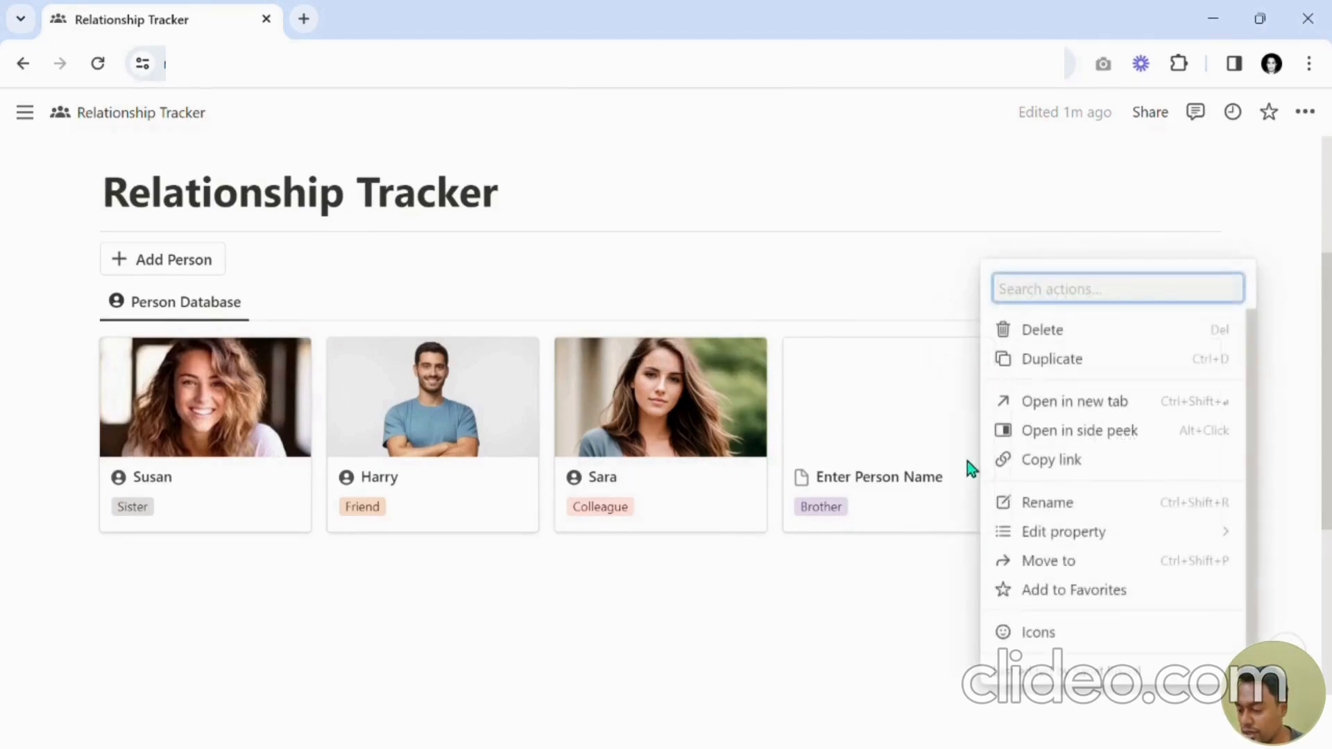
left_click(1102, 332)
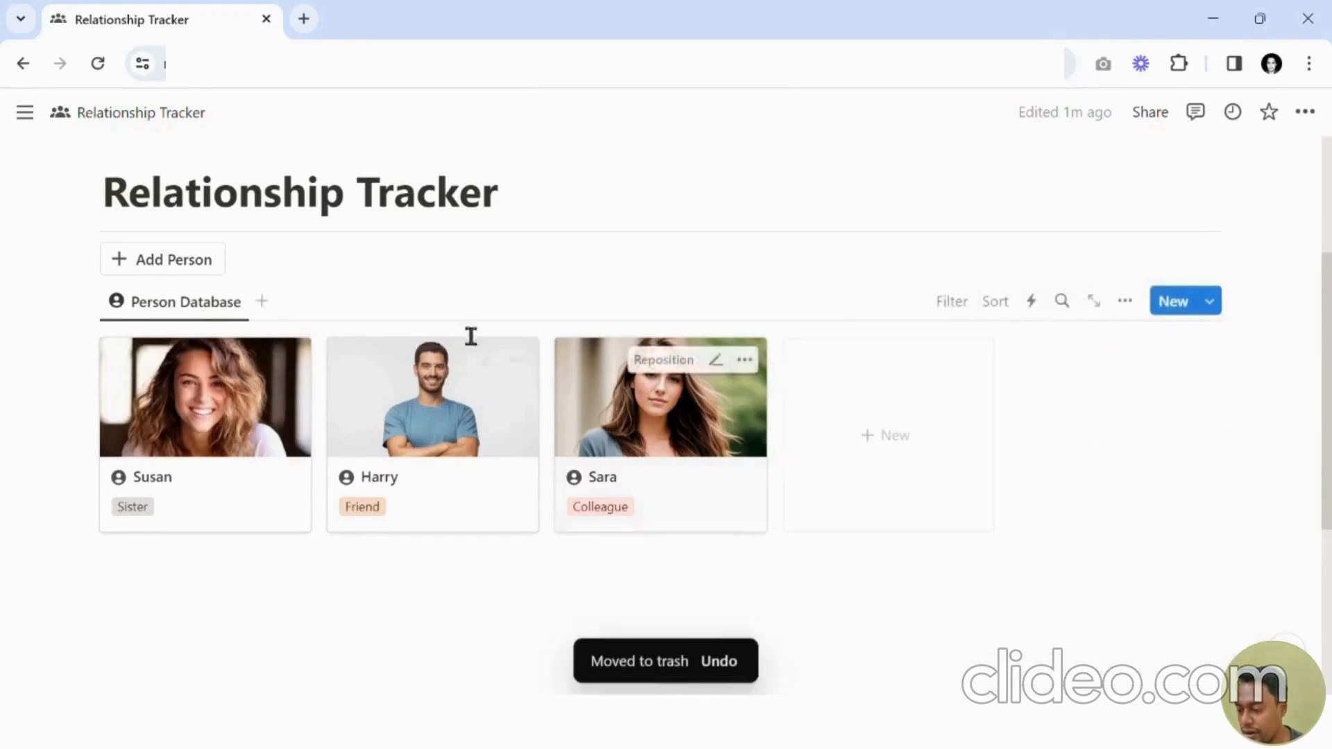
Delete the Add Person button block from the page.
left_click(247, 267)
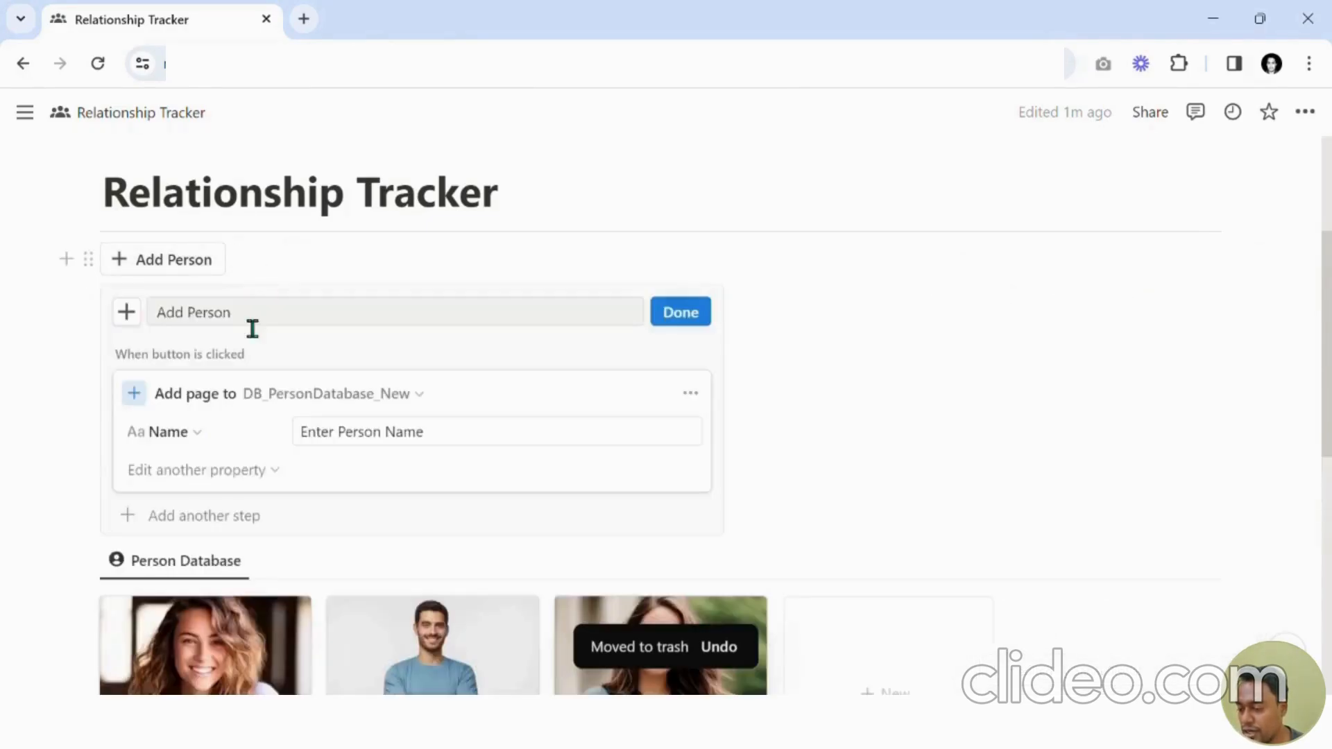
left_click(88, 261)
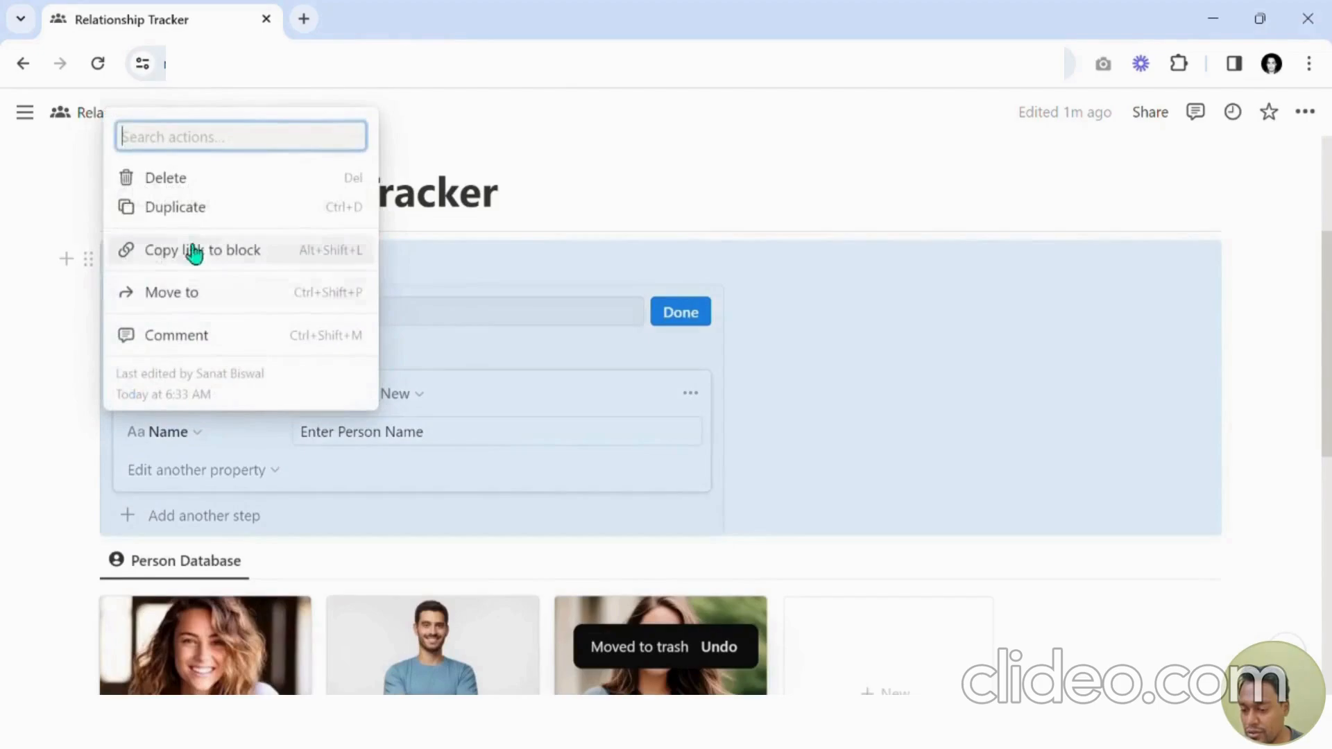
left_click(208, 181)
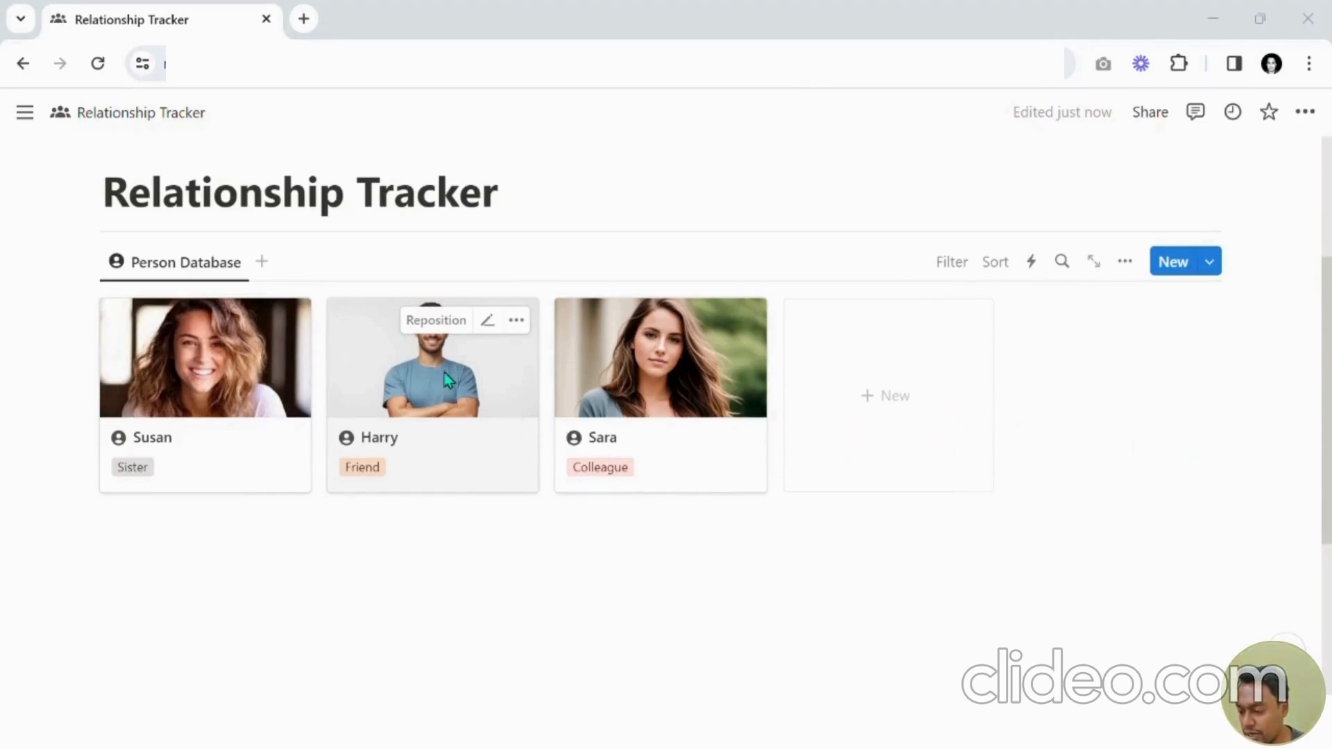
Add a second view to the linked database using DB_EventsDatabase_New as its data source.
left_click(276, 266)
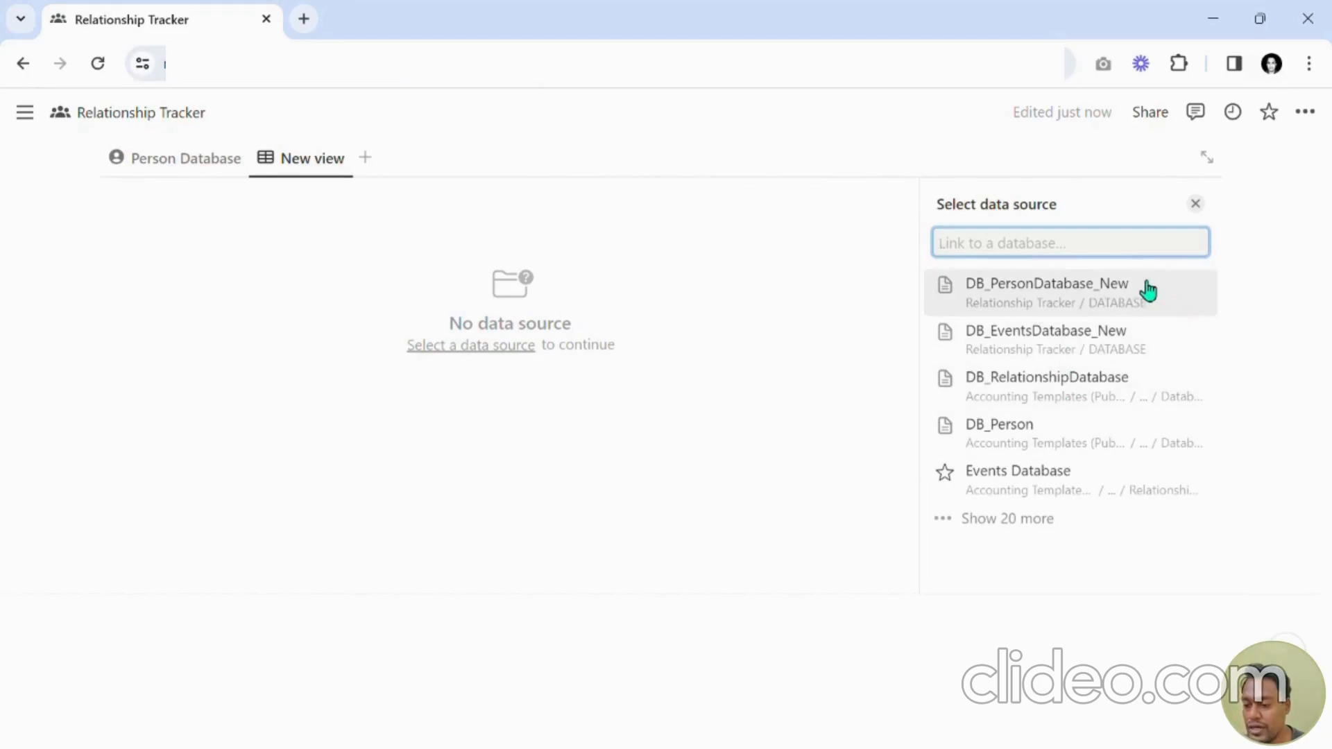
left_click(1074, 345)
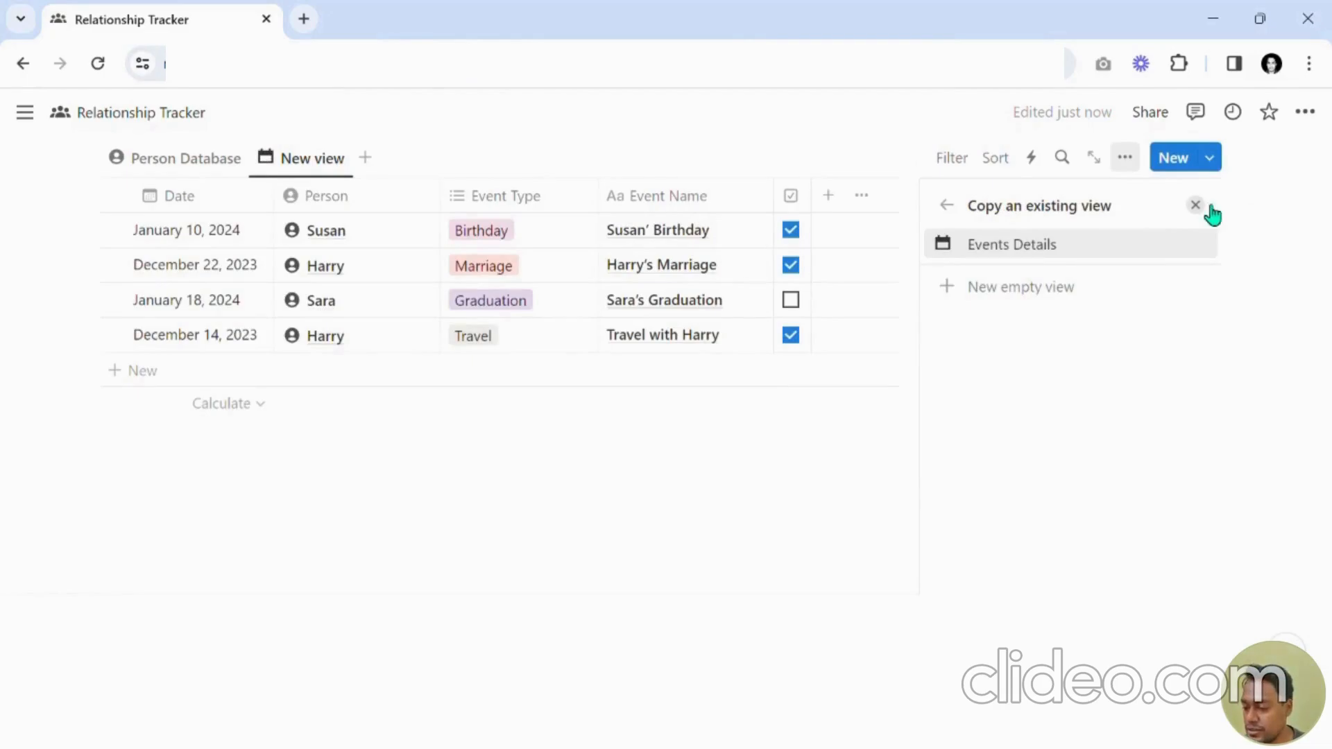
left_click(1208, 206)
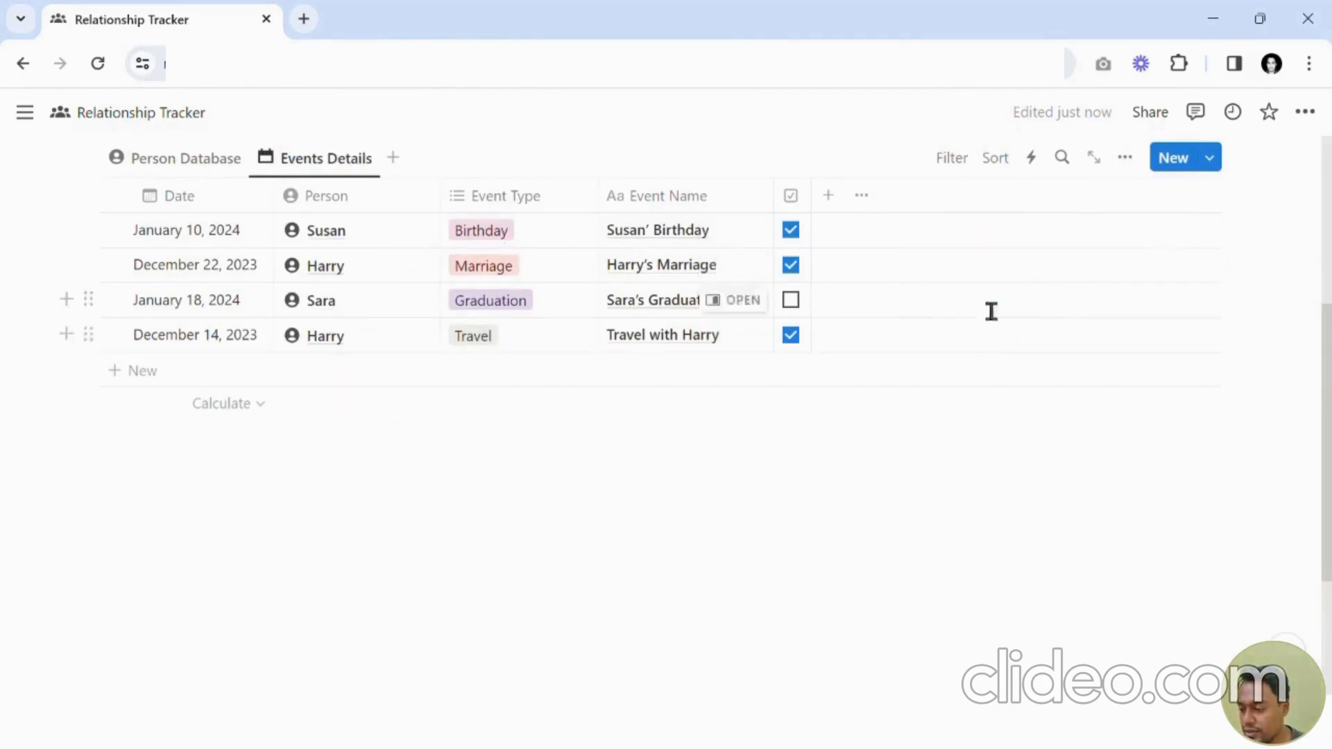
Switch the Events Details view's layout to Calendar.
scroll(562, 317, "up", 2)
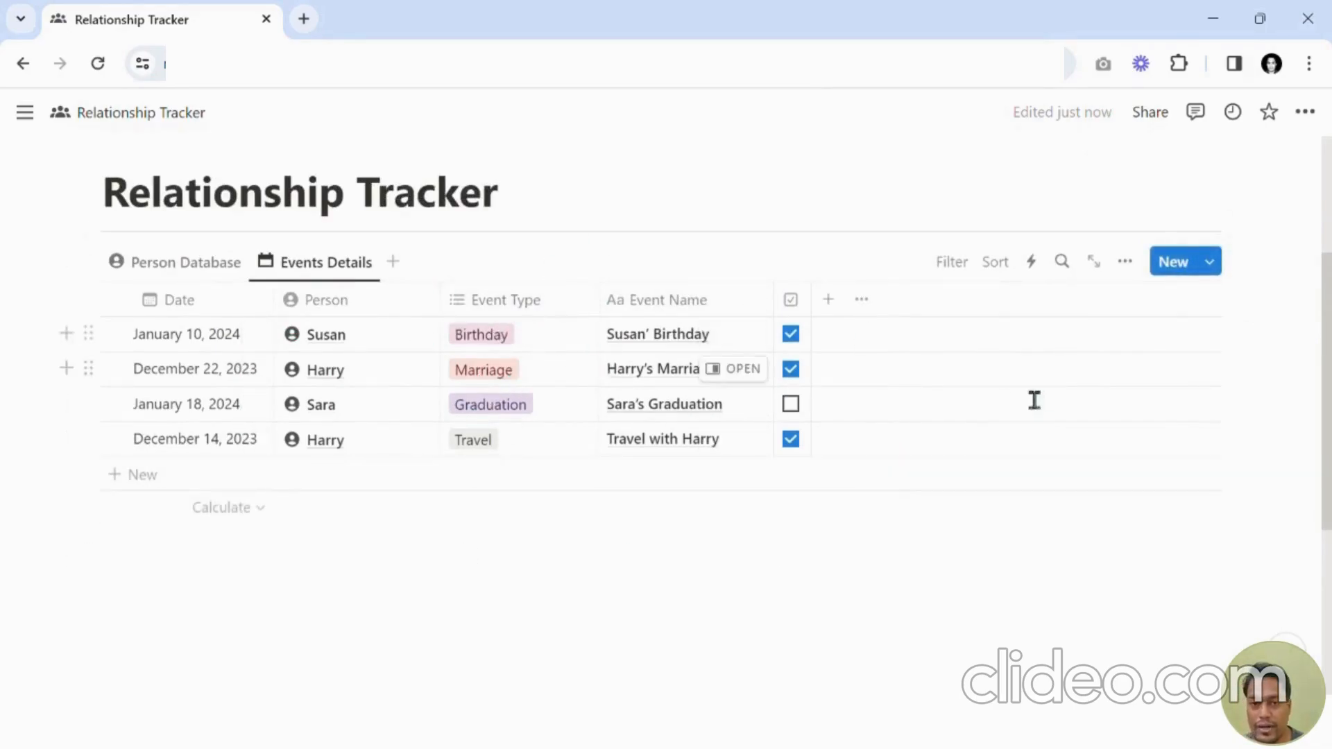
left_click(1124, 261)
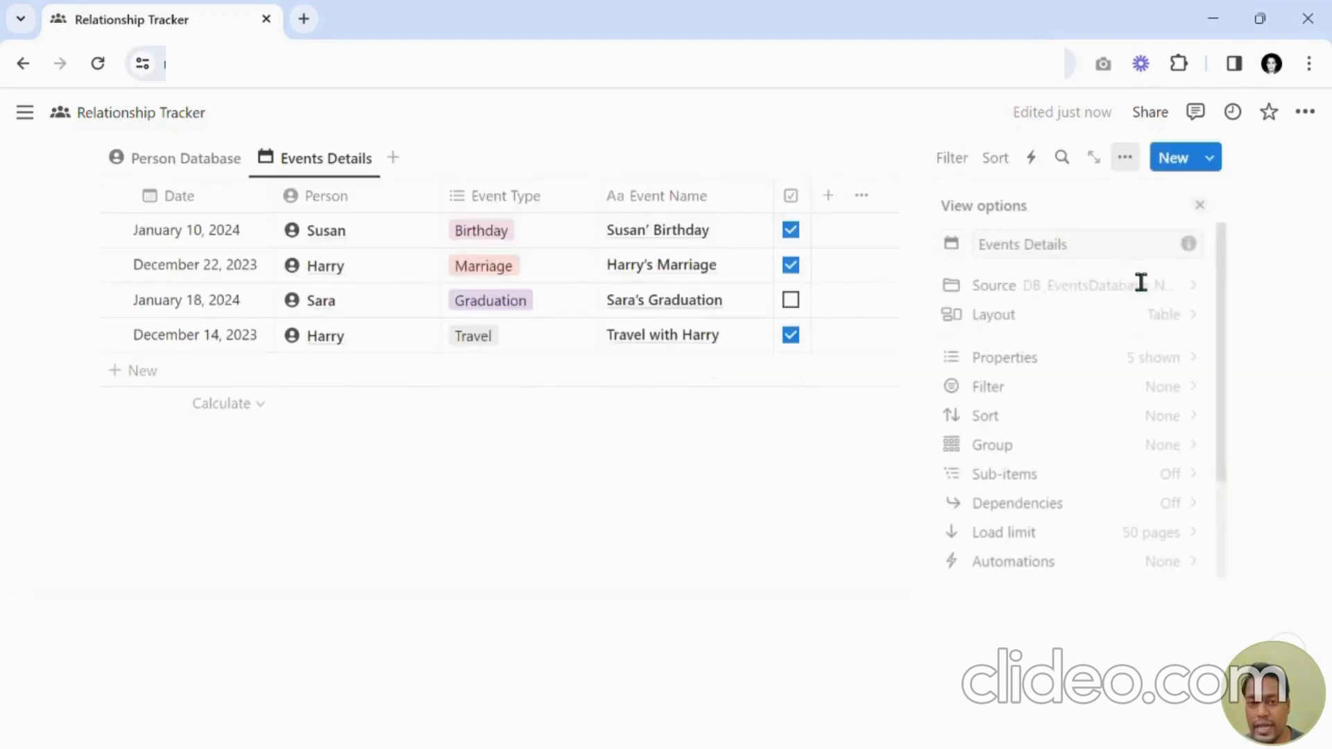
left_click(1075, 329)
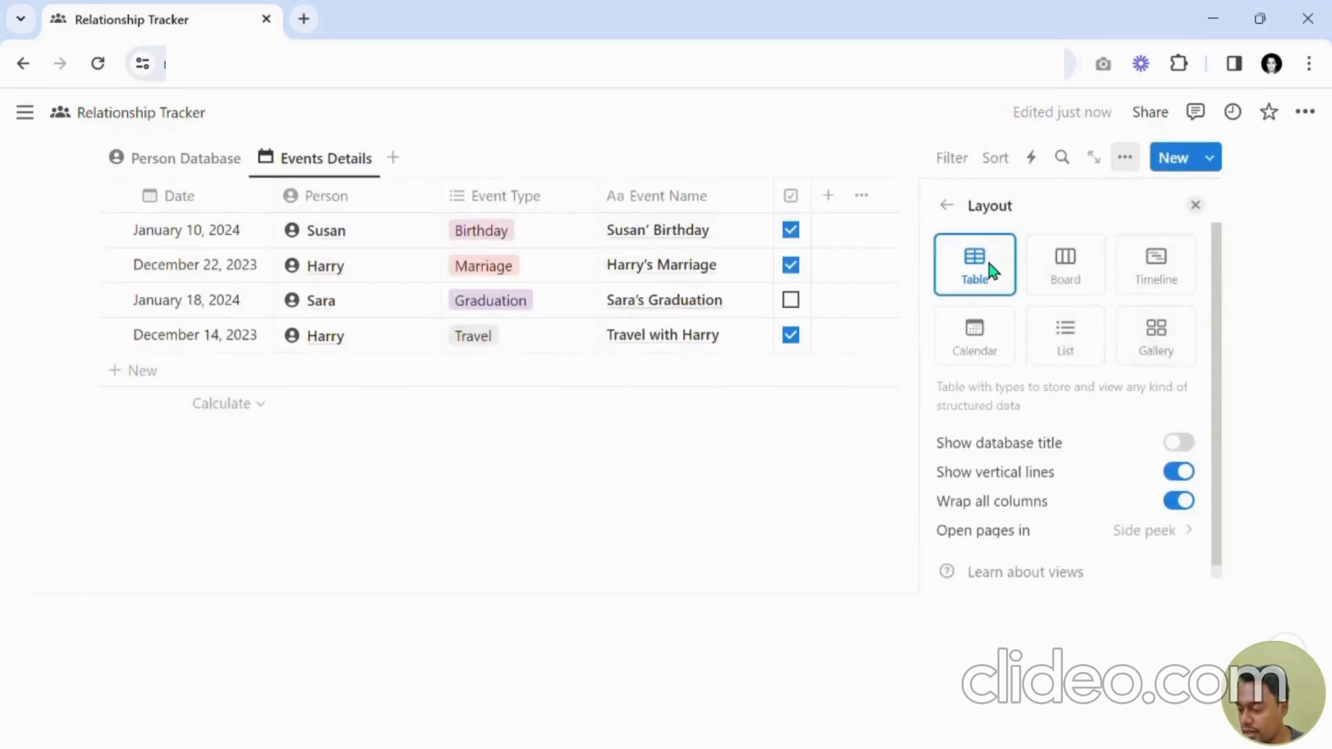
left_click(999, 350)
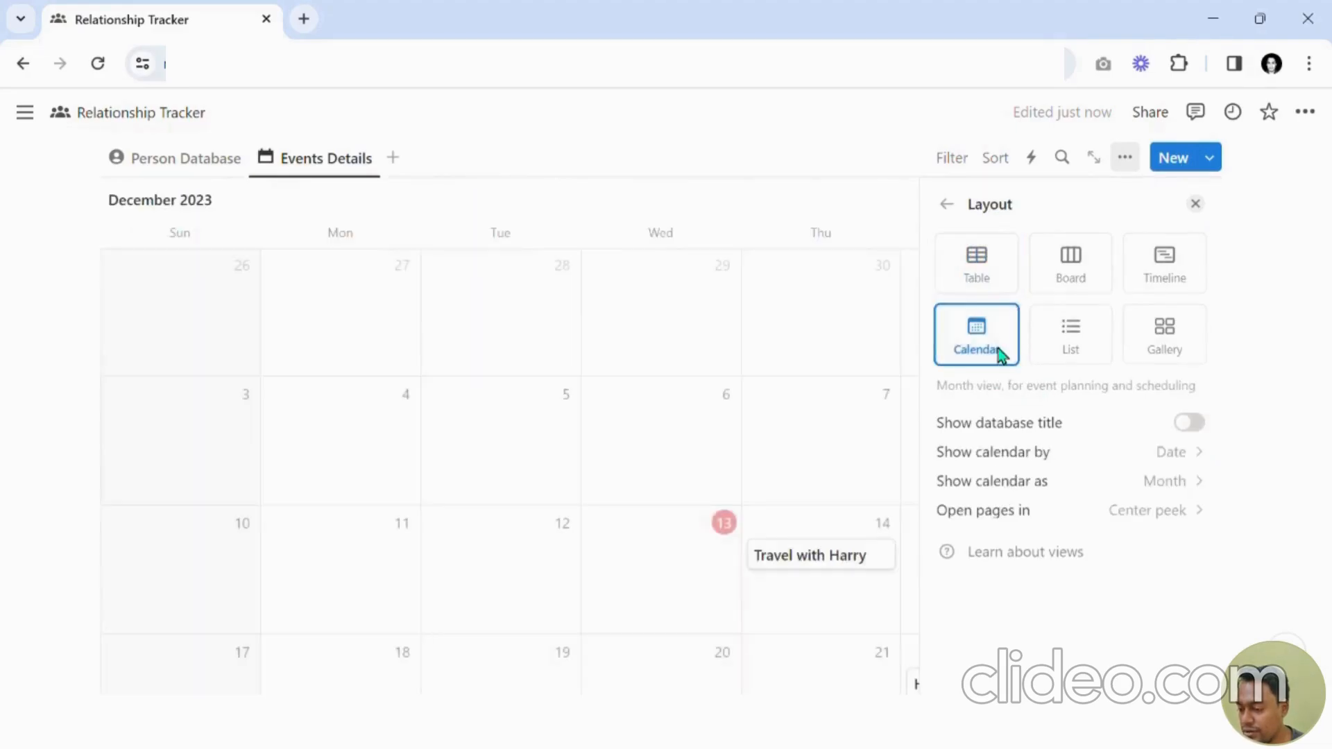
left_click(1196, 203)
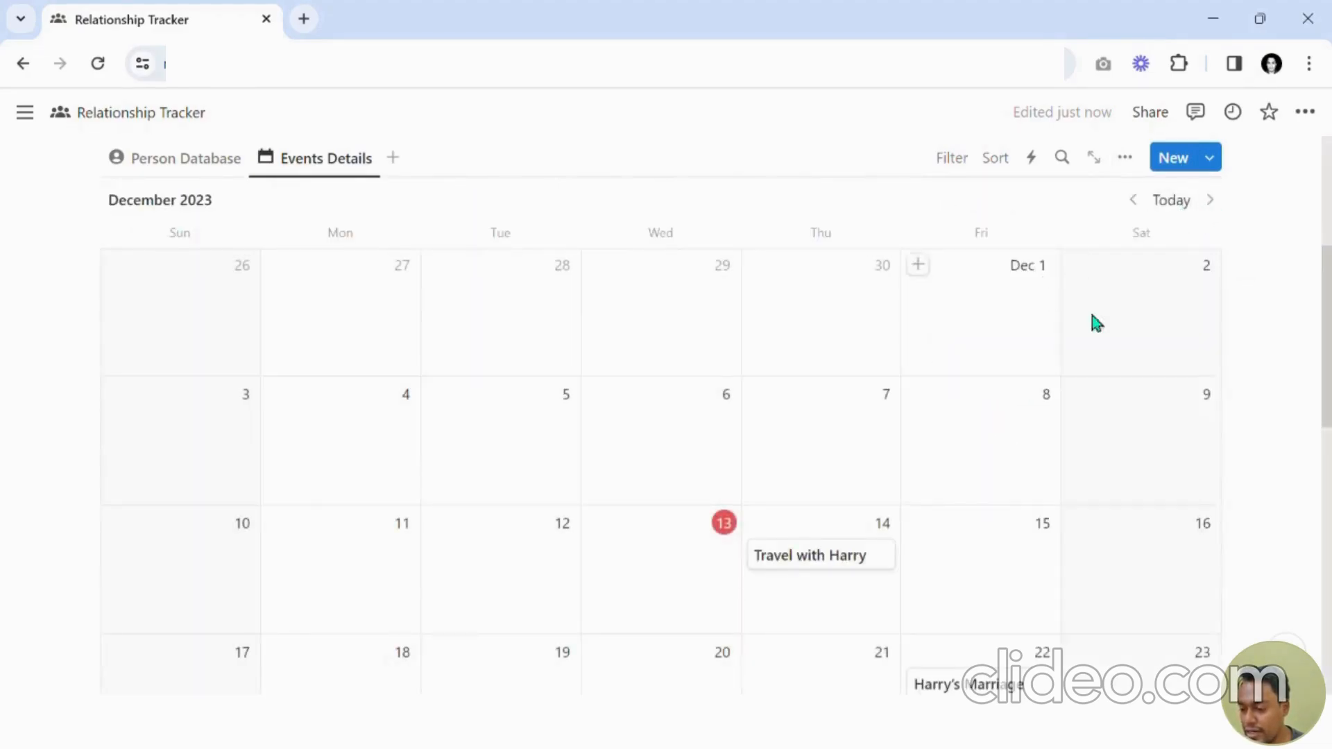
Show the Event Type, Person and Attendance properties on the calendar event cards.
scroll(1145, 347, "down", 4)
scroll(1210, 375, "up", 3)
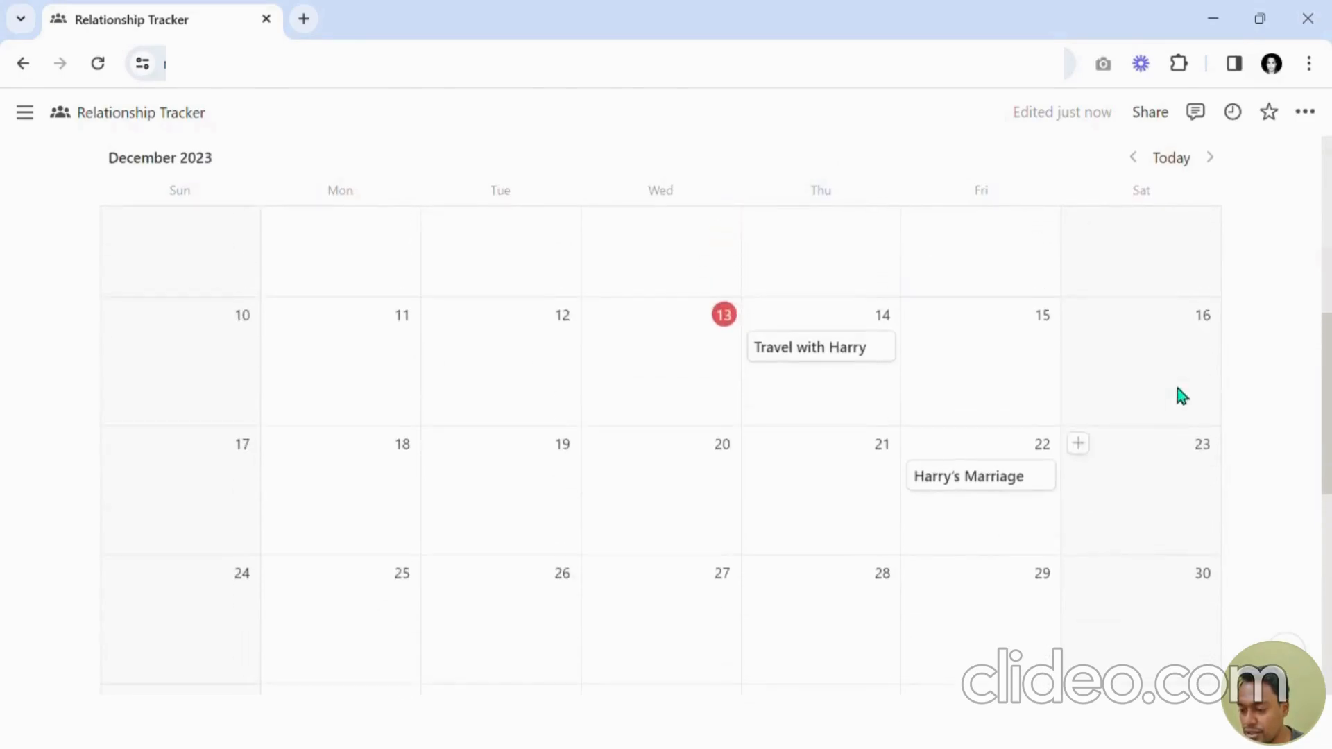
scroll(416, 389, "up", 3)
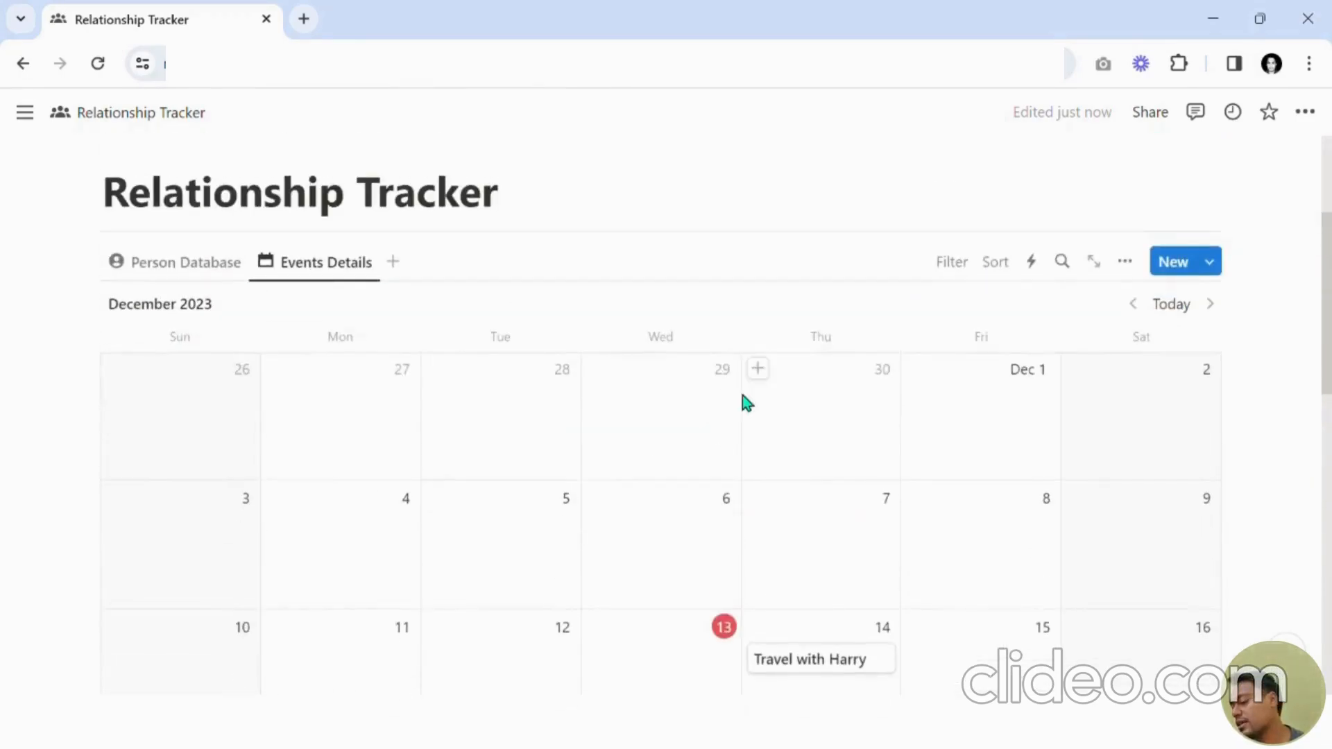
left_click(1125, 264)
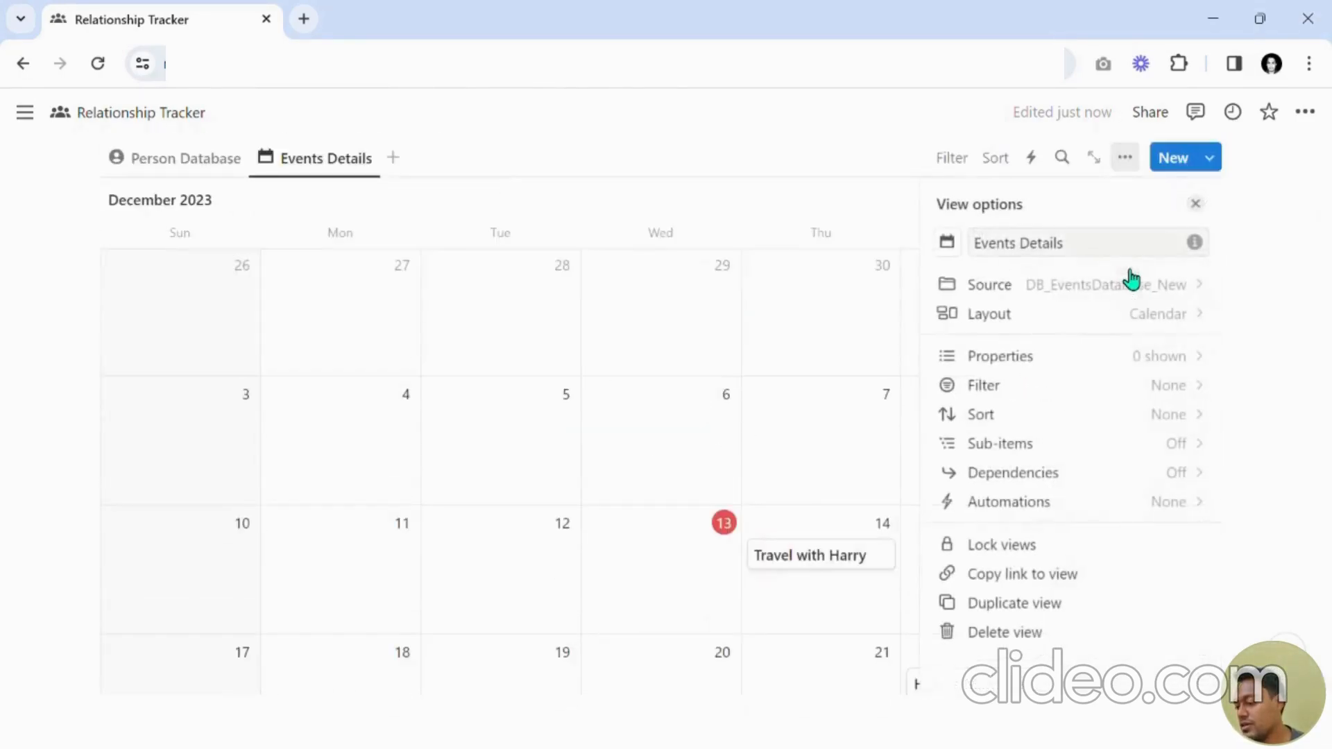
left_click(1086, 356)
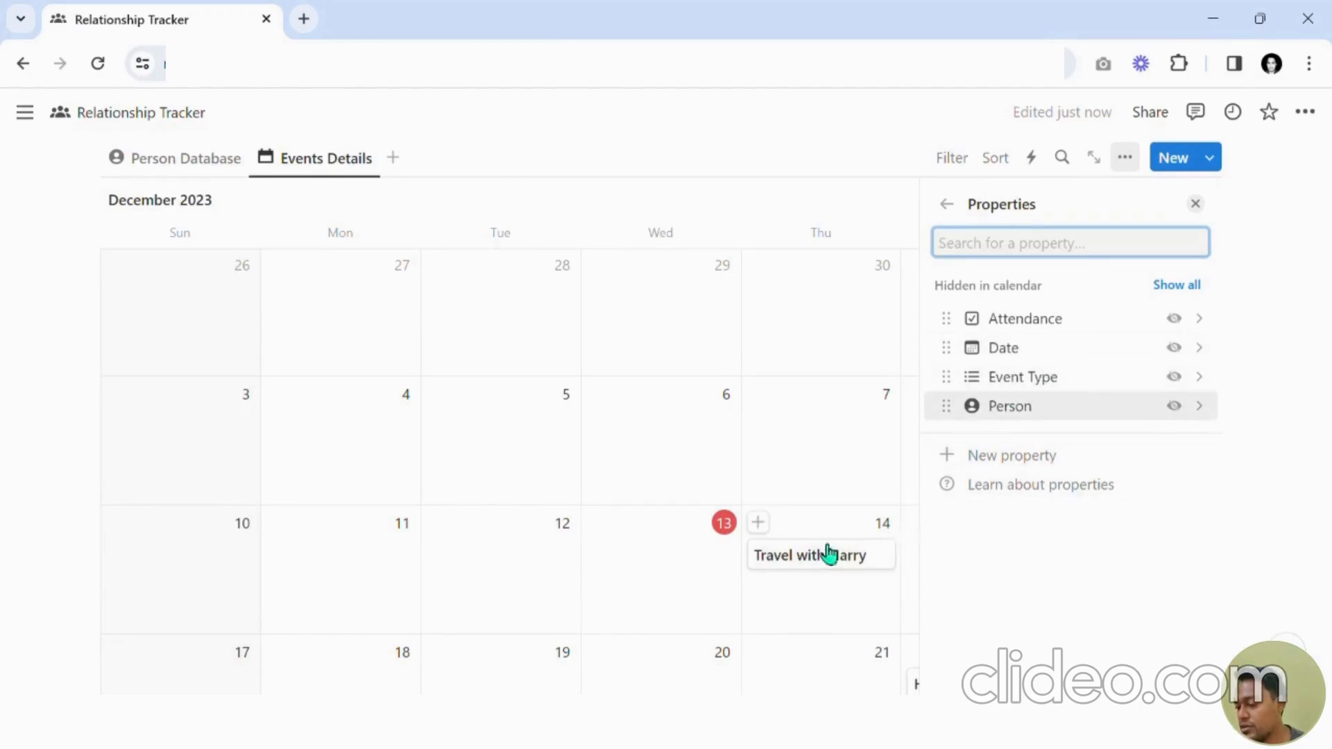
left_click(1183, 377)
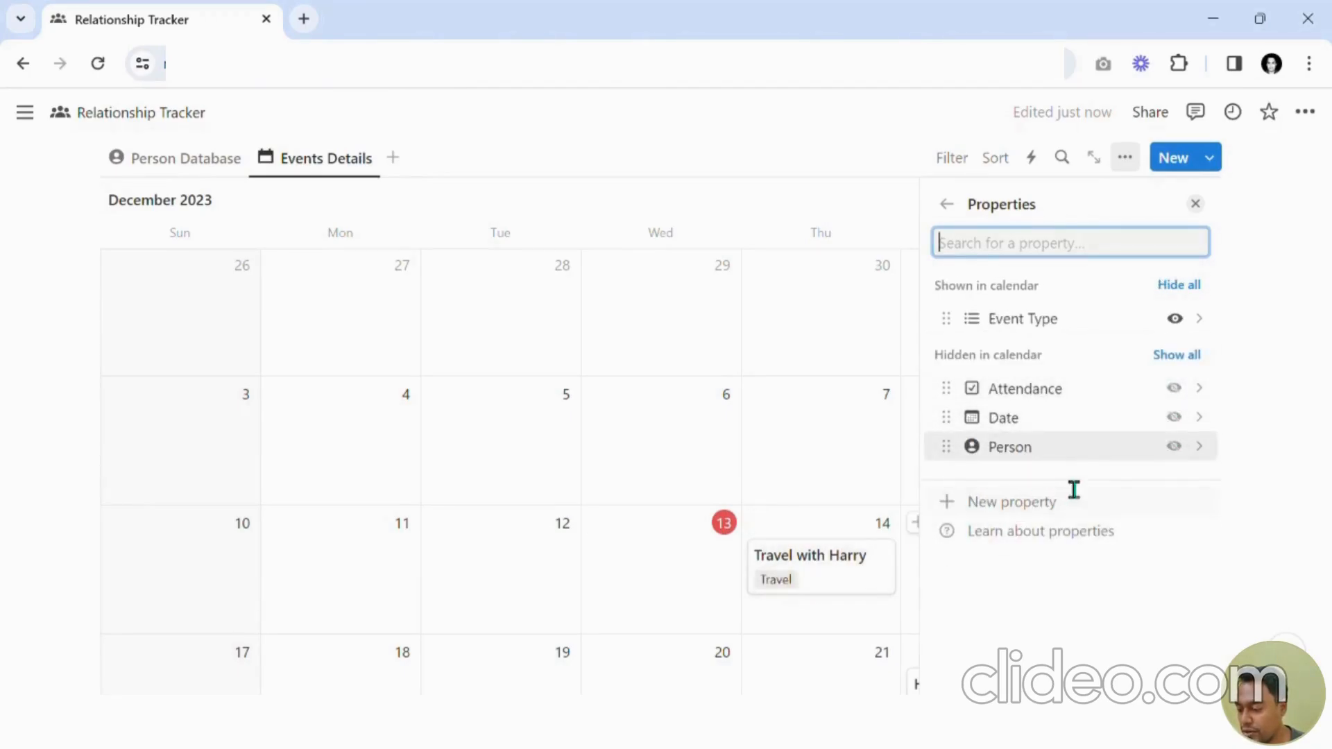
left_click(1179, 453)
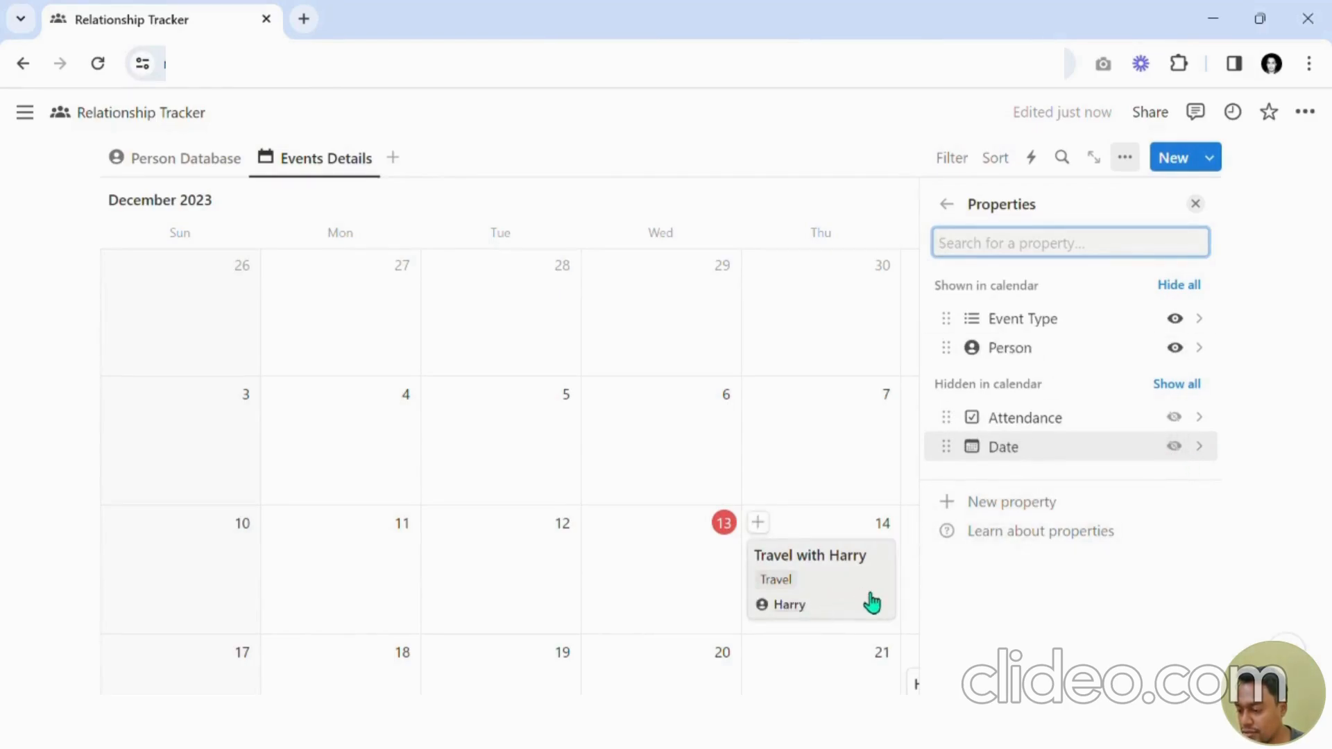
left_click(1180, 419)
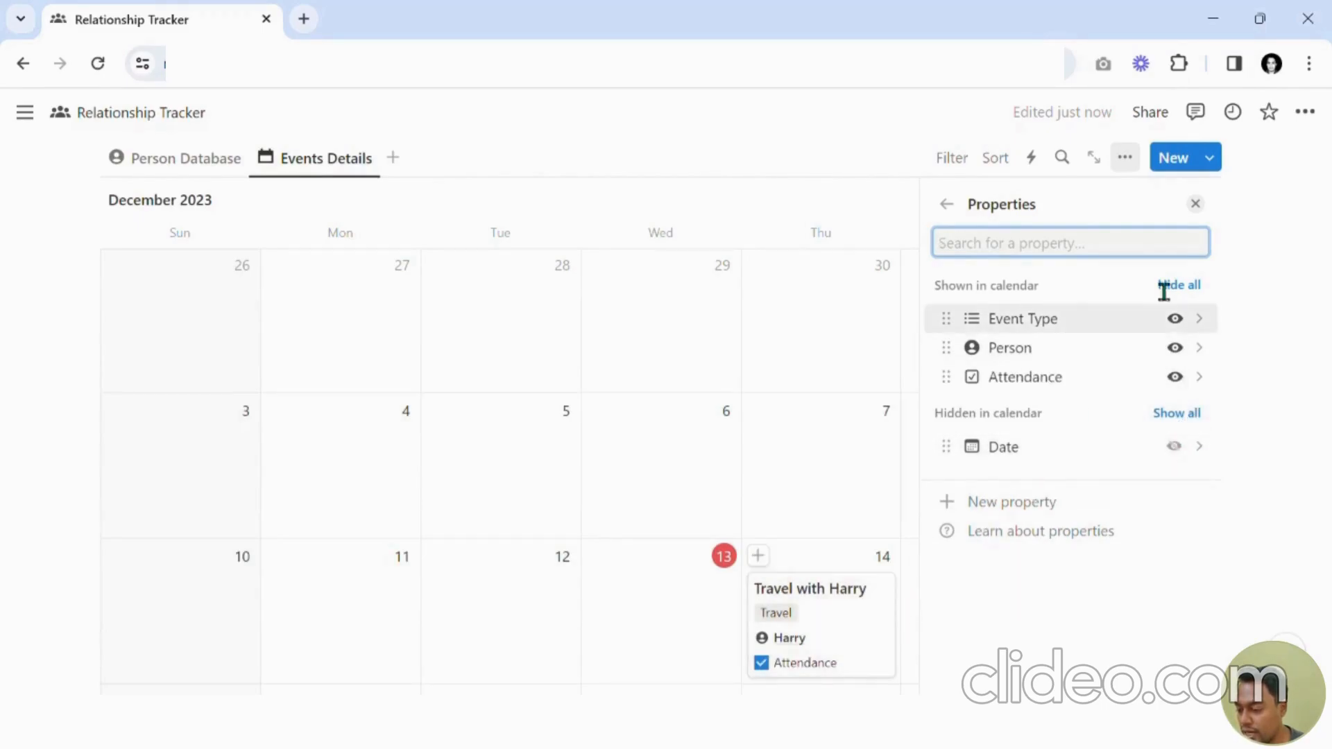
left_click(1196, 204)
Open the Travel with Harry event and add a Select property named Priority.
scroll(1111, 383, "down", 3)
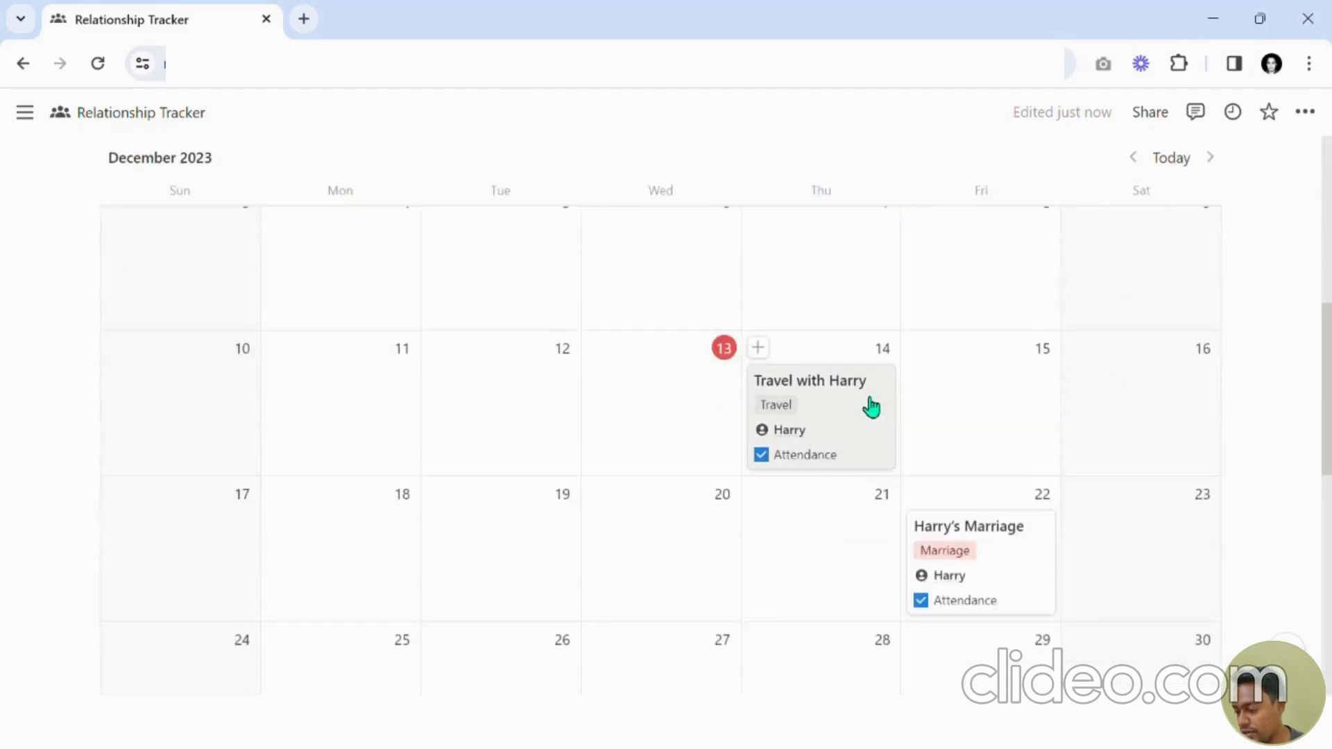
left_click(864, 425)
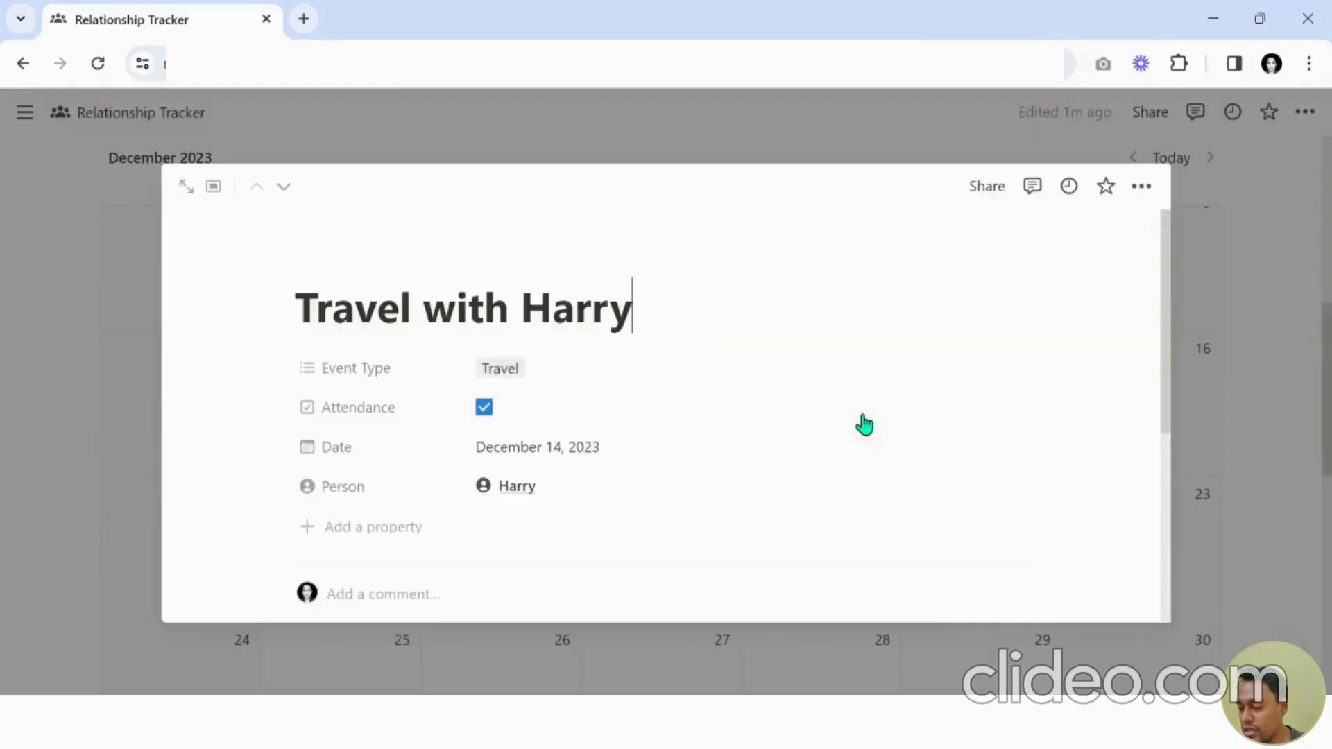
left_click(376, 530)
type("Pri")
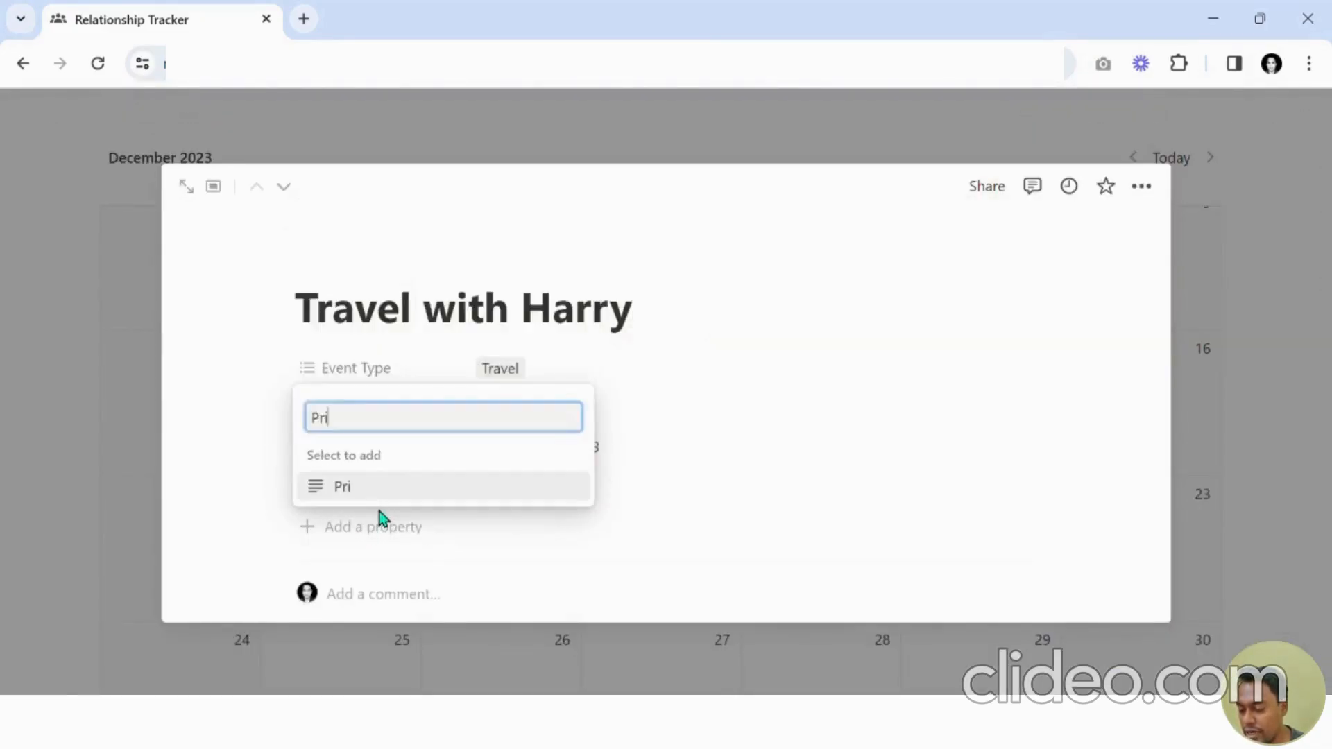
type("ority")
key("Return")
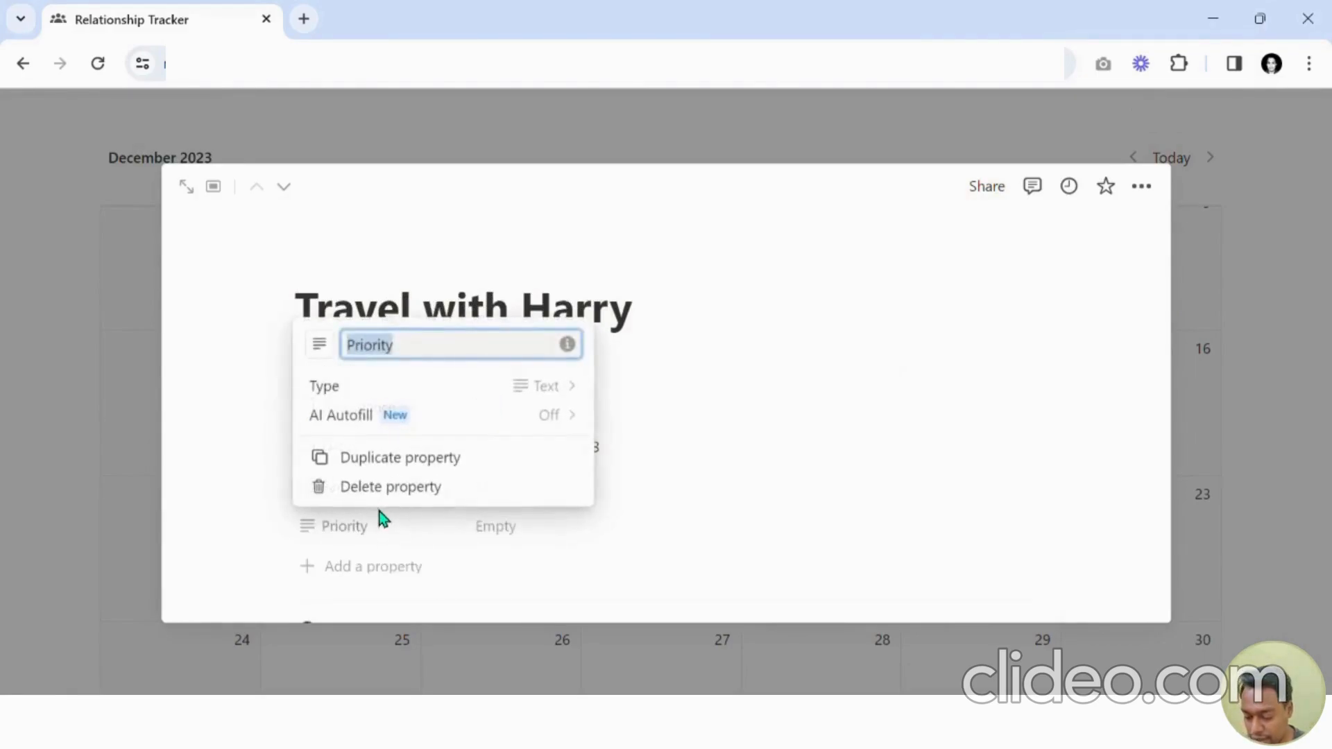
left_click(402, 386)
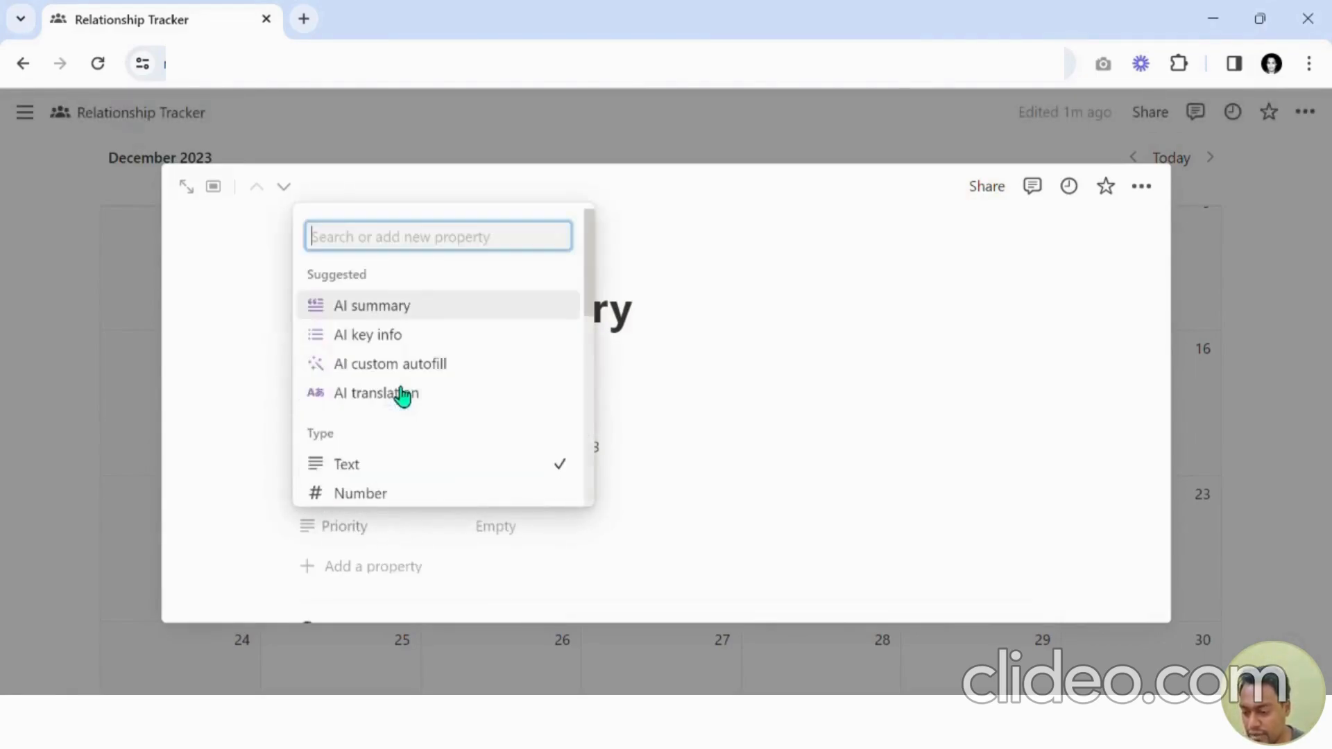
type("Sele")
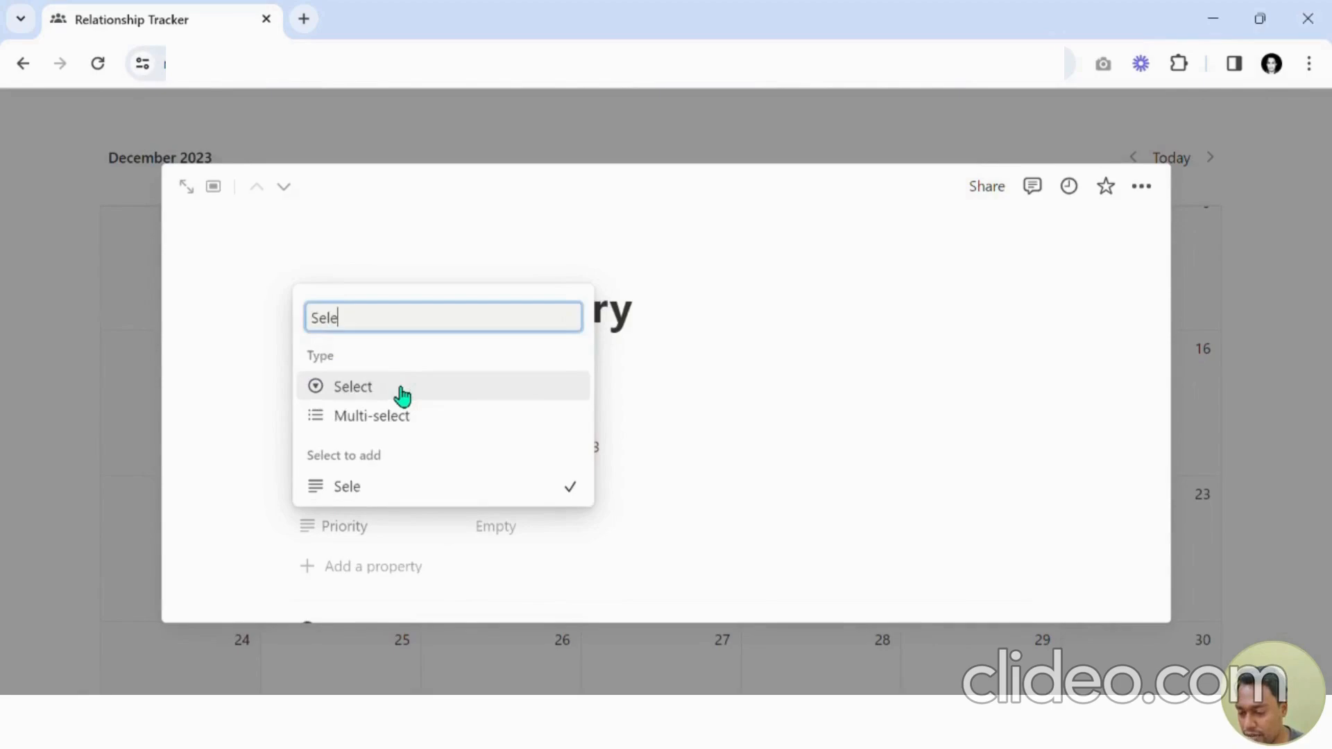
left_click(402, 390)
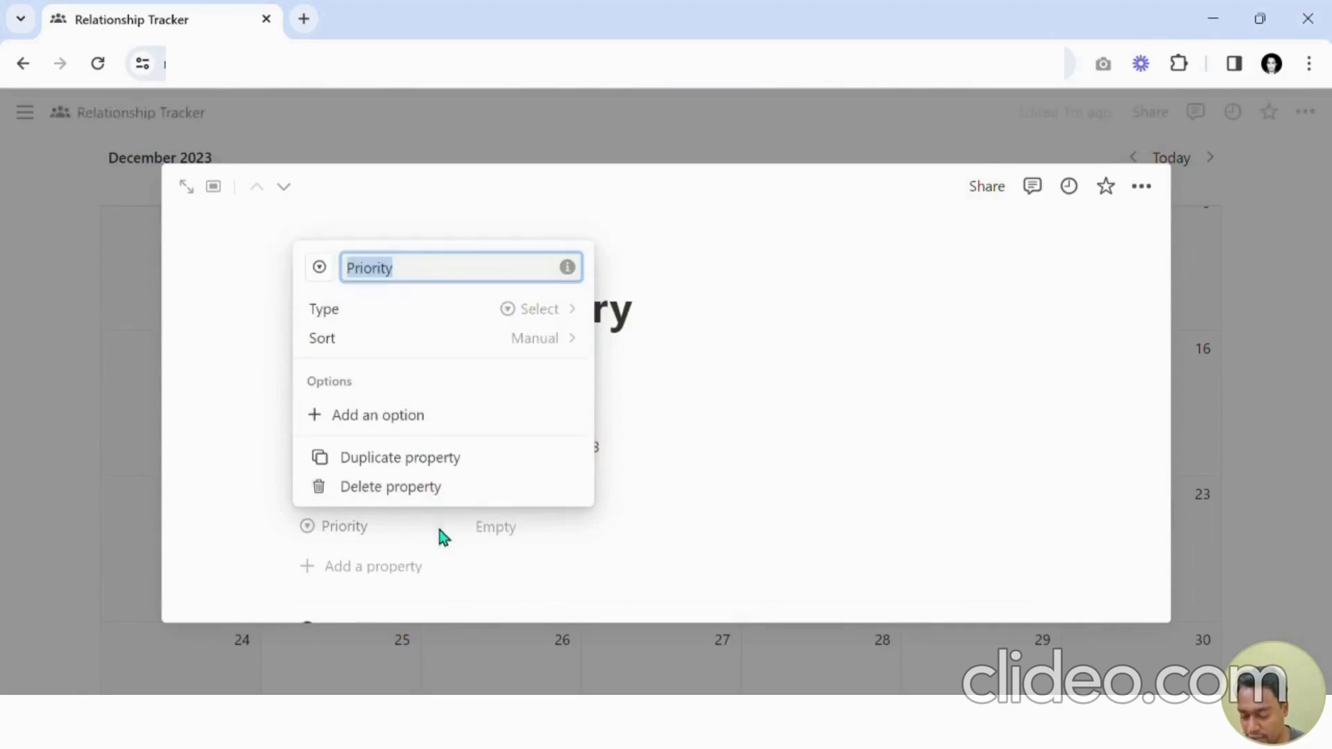
Create Low, Medium and High priority options, setting Travel with Harry's priority to High.
left_click(516, 534)
left_click(524, 535)
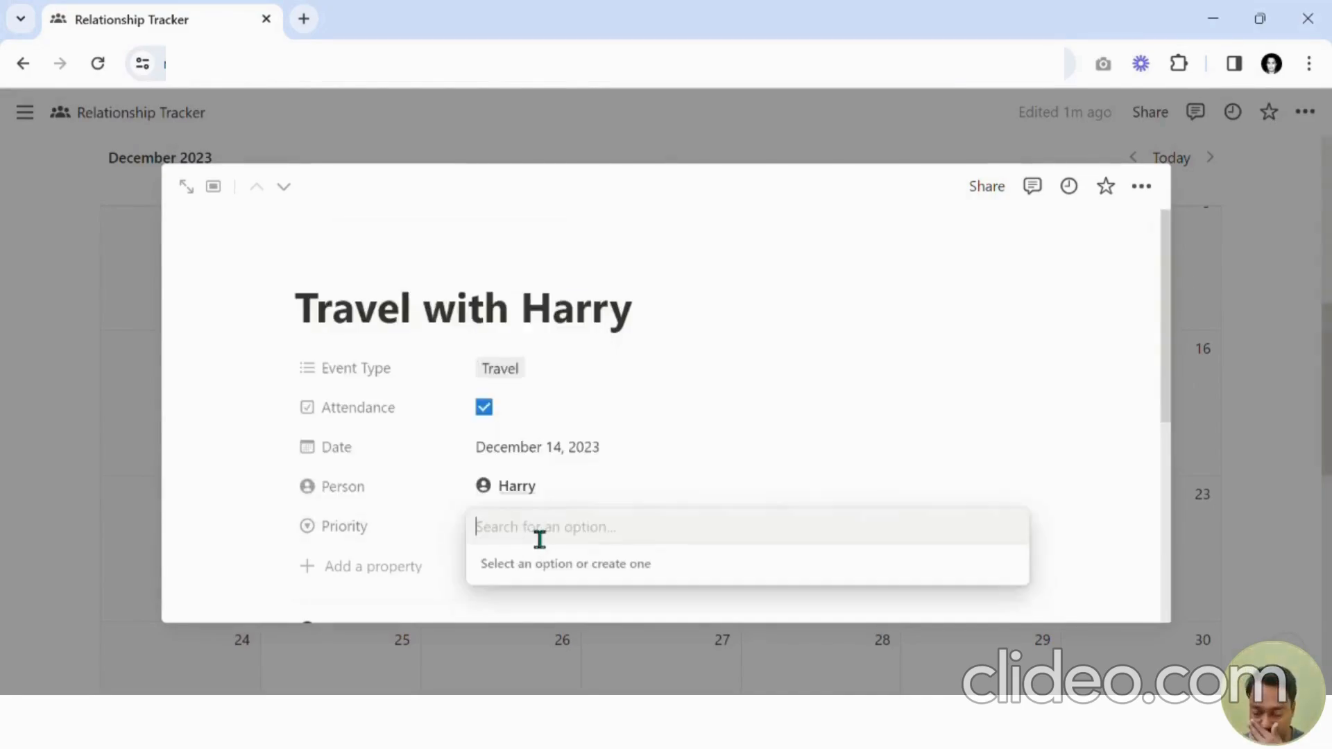
type("Low")
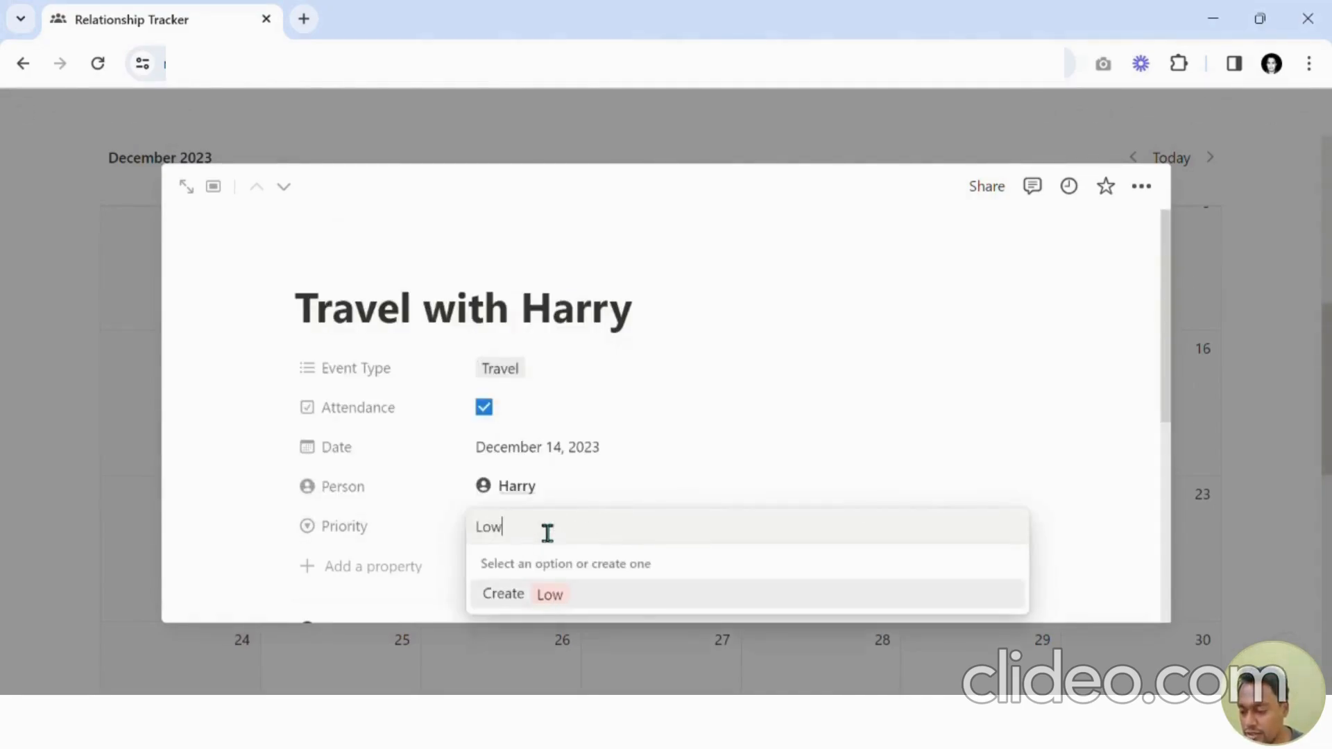
key("Return")
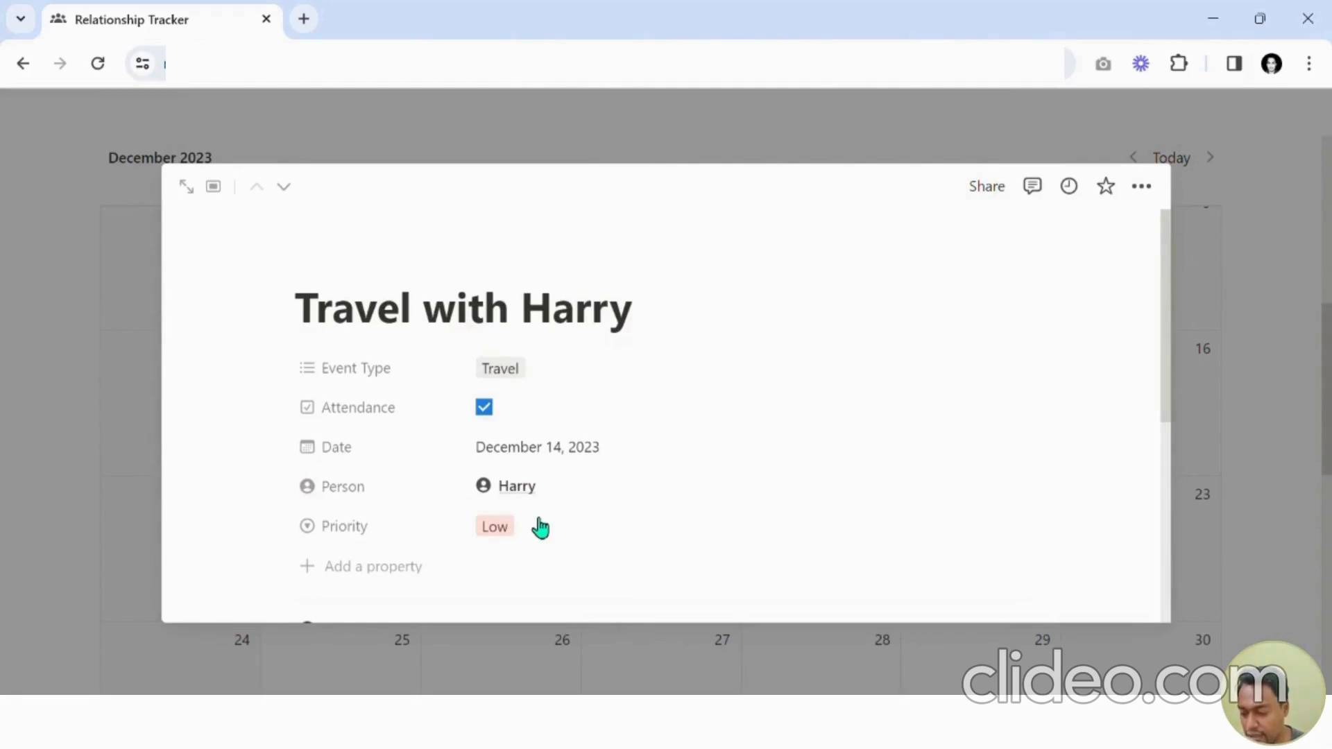
left_click(540, 528)
type("Medium")
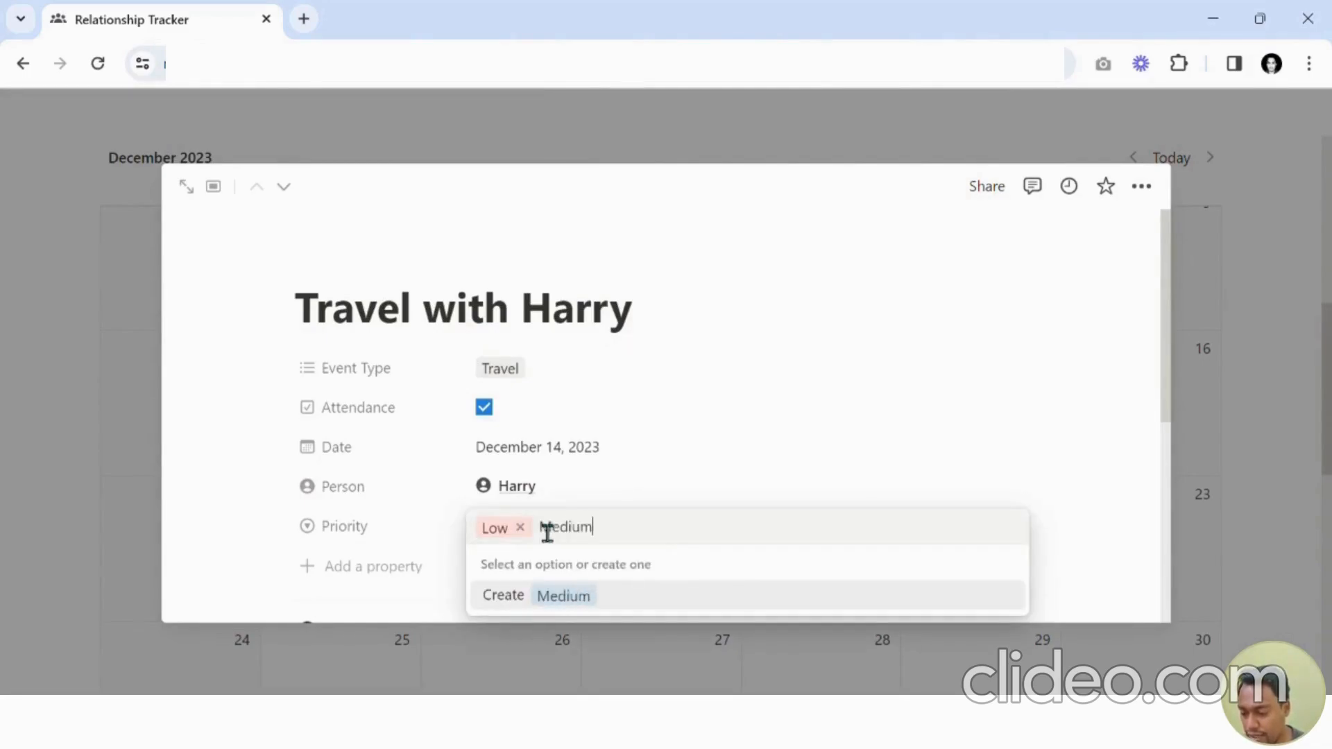
key("Return")
left_click(540, 528)
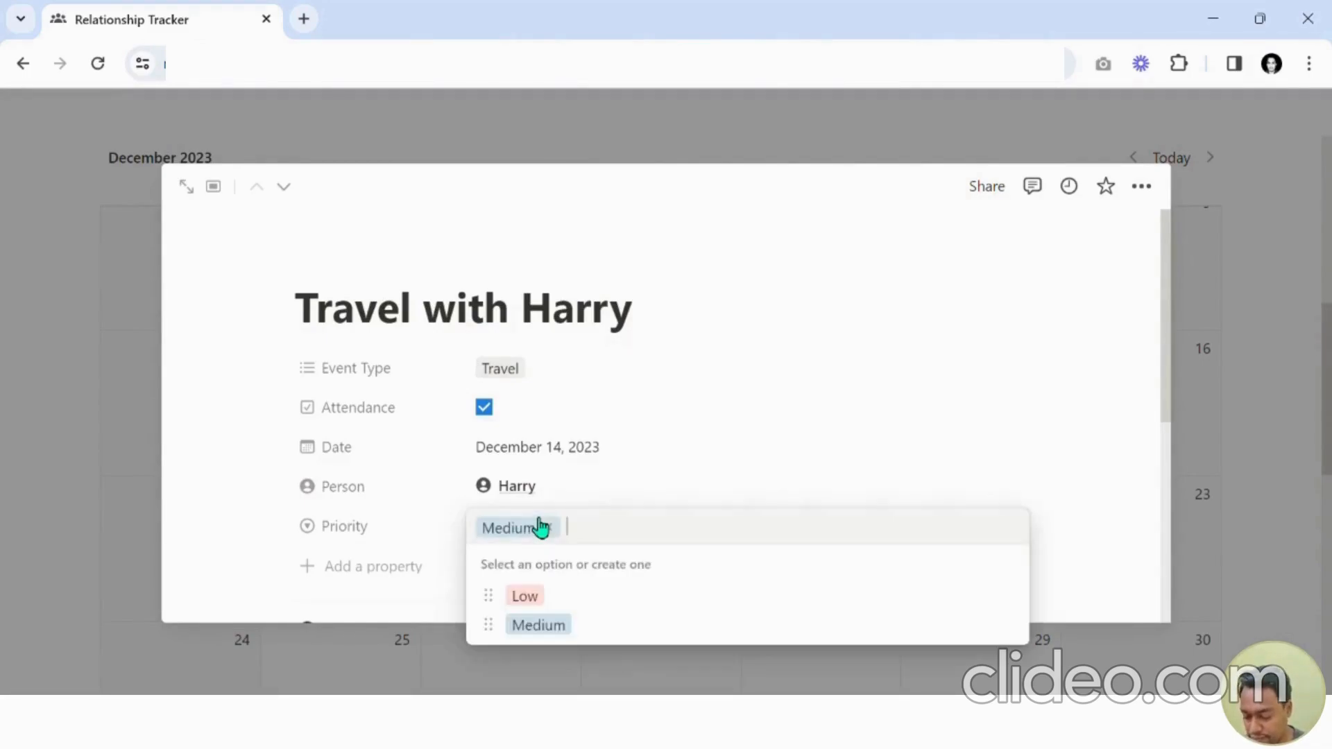
type("High")
key("Return")
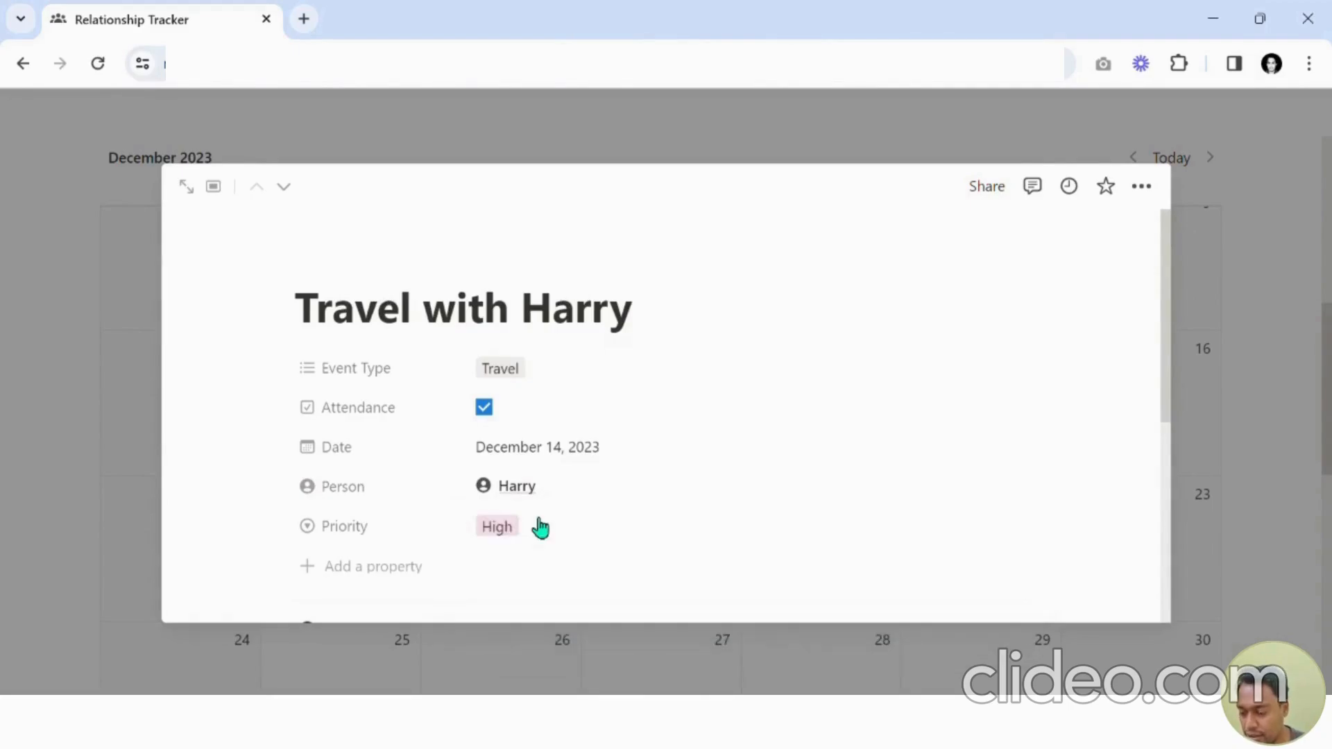
left_click(1216, 326)
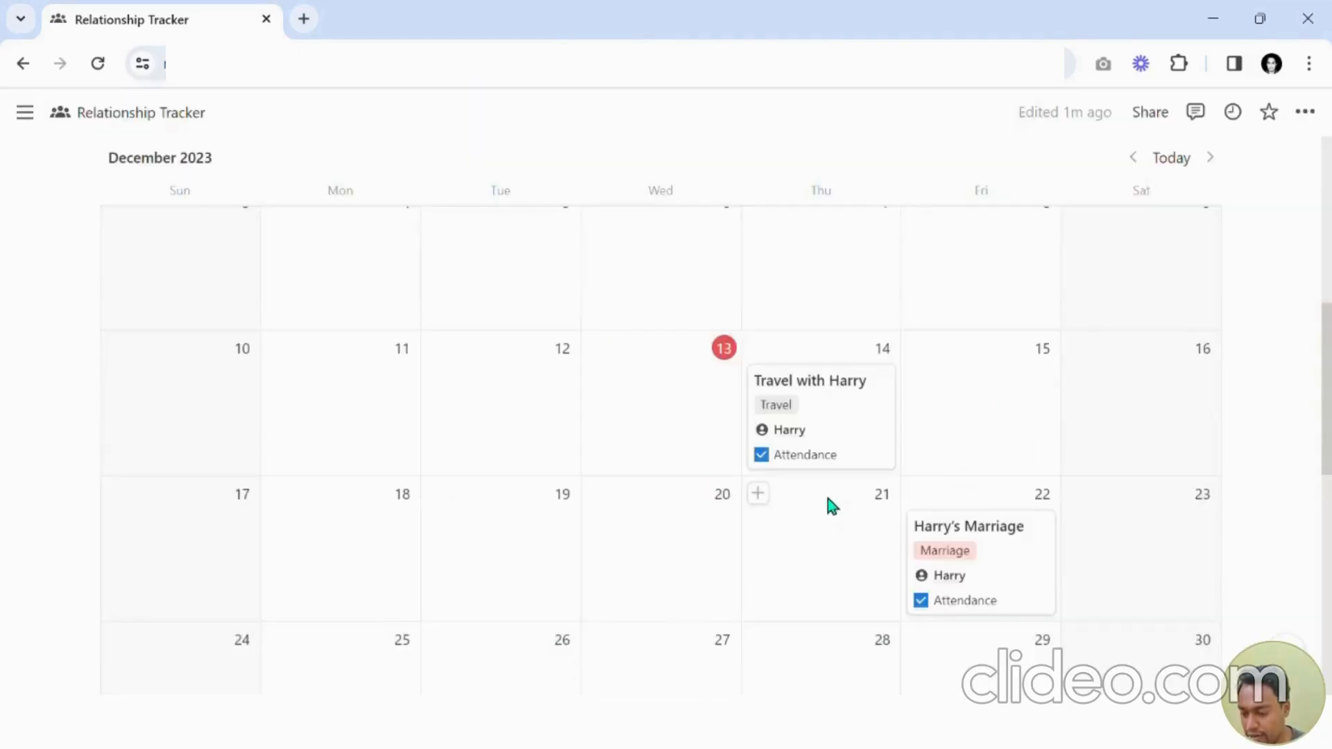
Show the Priority property on the calendar event cards.
scroll(969, 511, "down", 1)
scroll(915, 401, "up", 3)
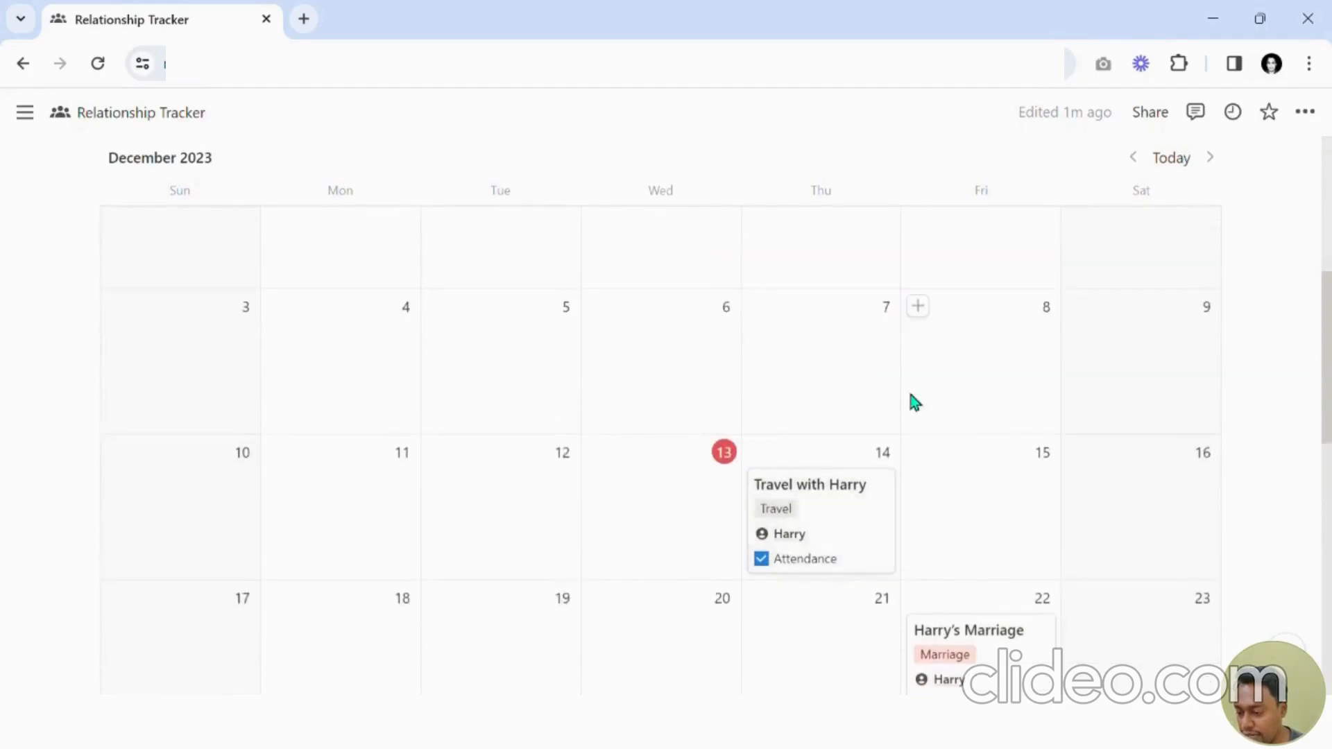
scroll(914, 402, "up", 2)
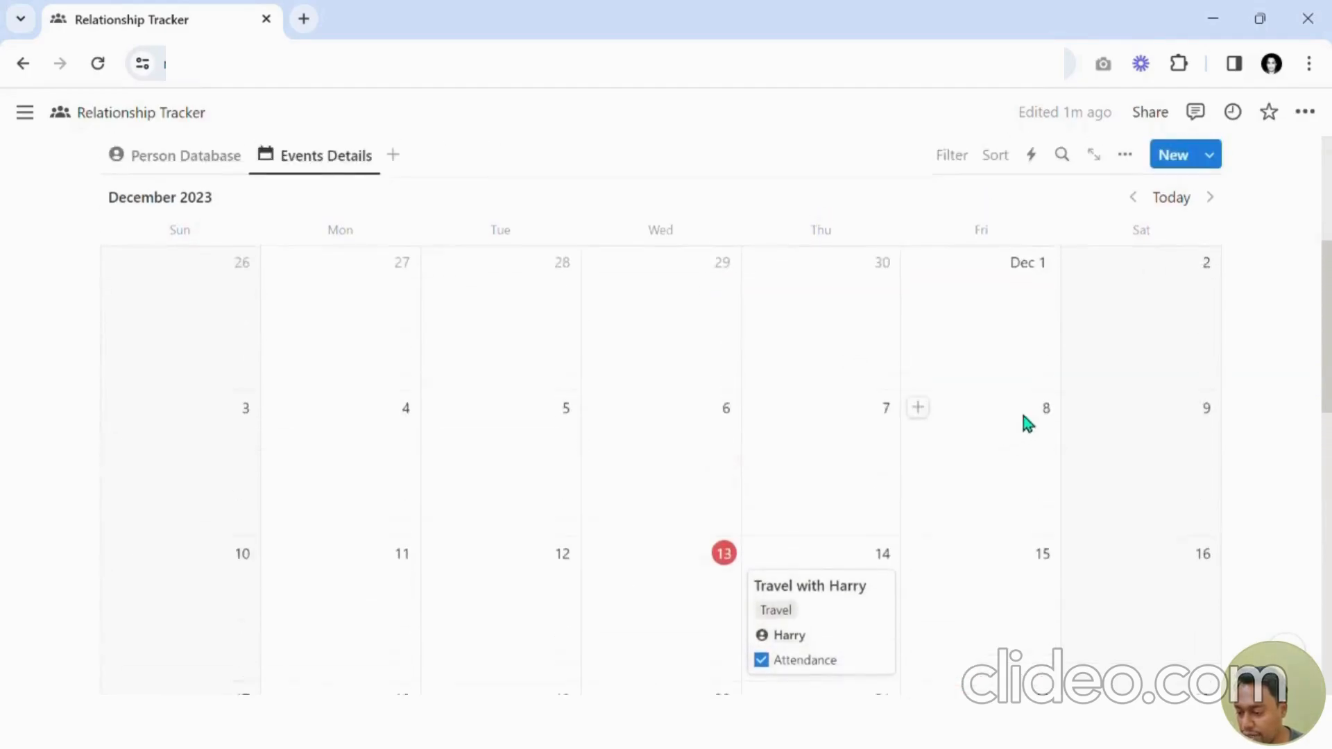
left_click(1136, 166)
left_click(1100, 353)
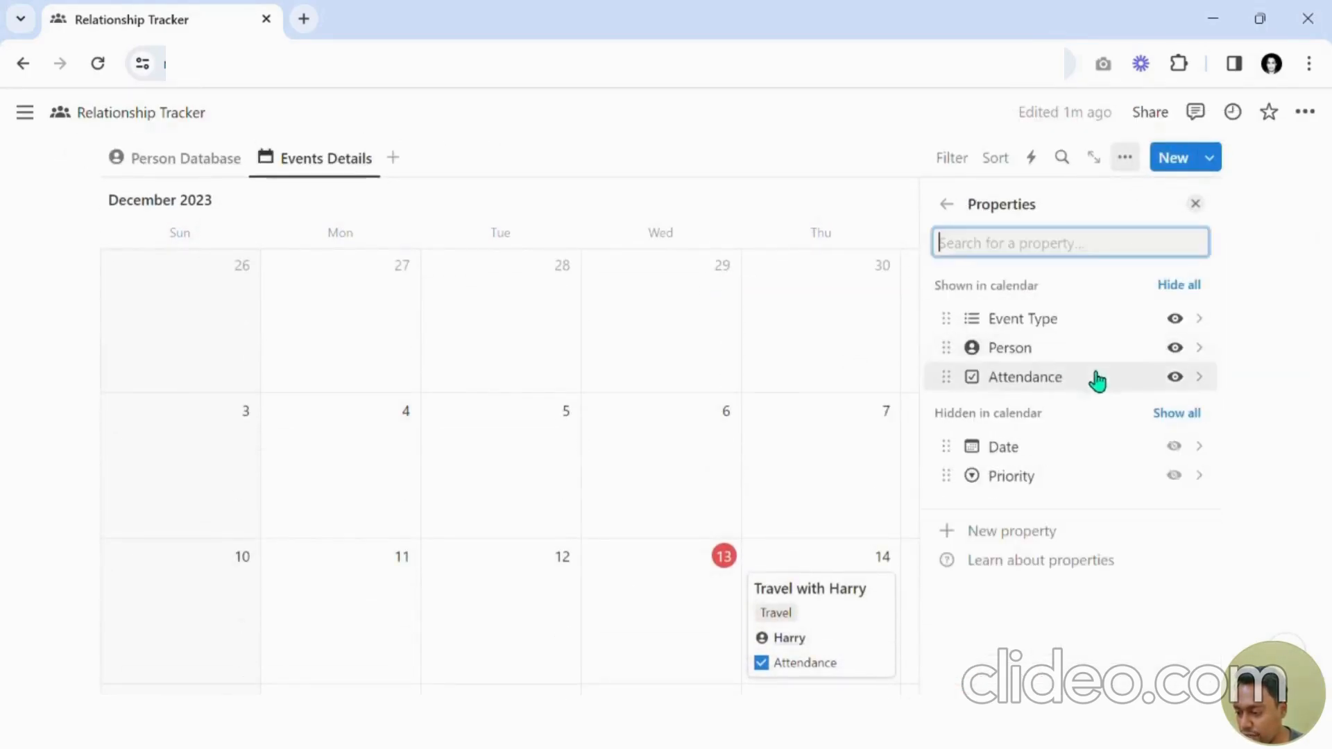
left_click(1174, 475)
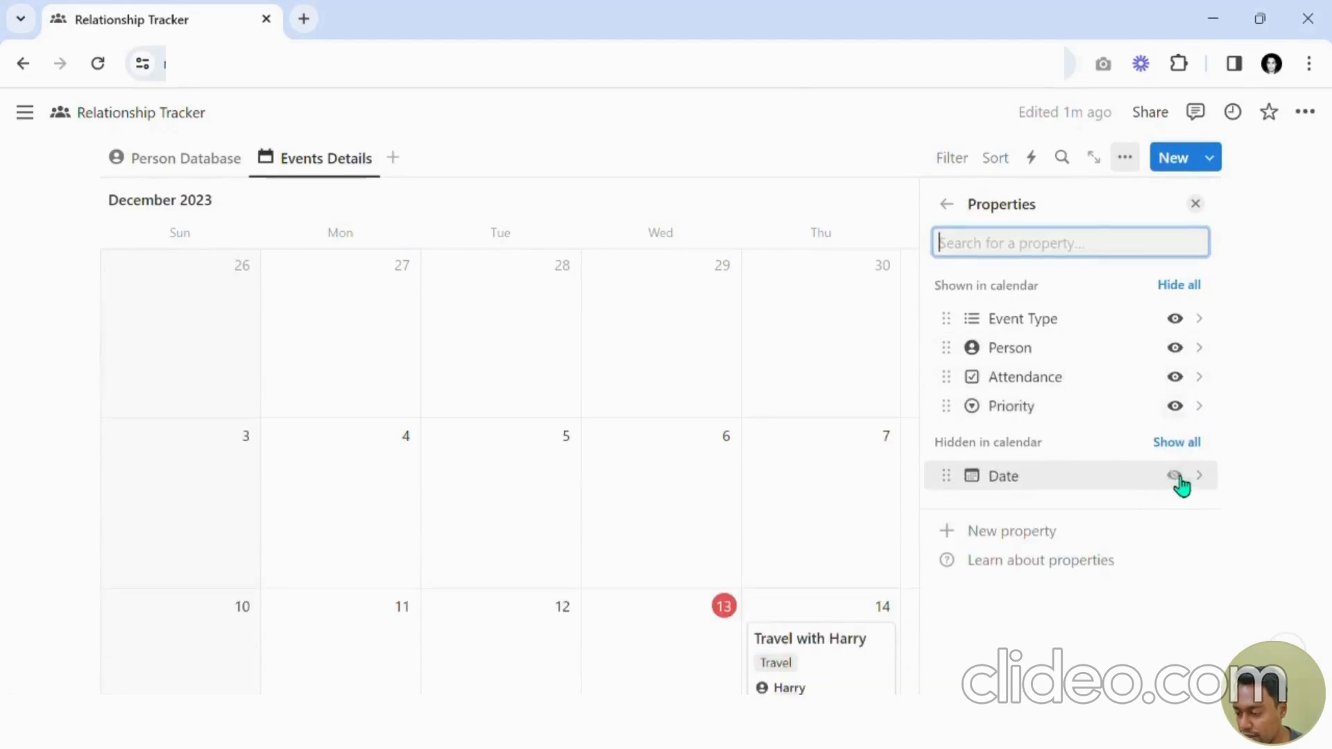
left_click(1195, 203)
Set the priority of Harry's Marriage to Medium.
scroll(1095, 361, "down", 4)
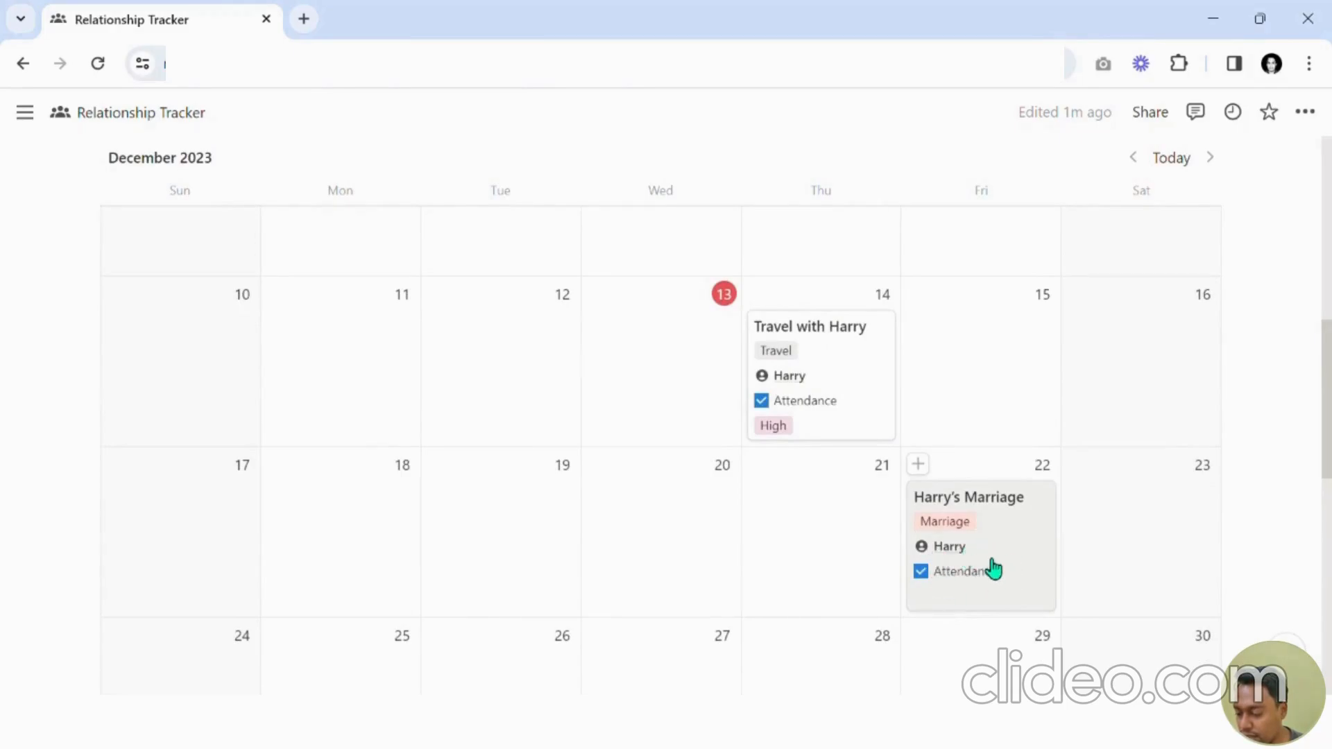
left_click(1033, 529)
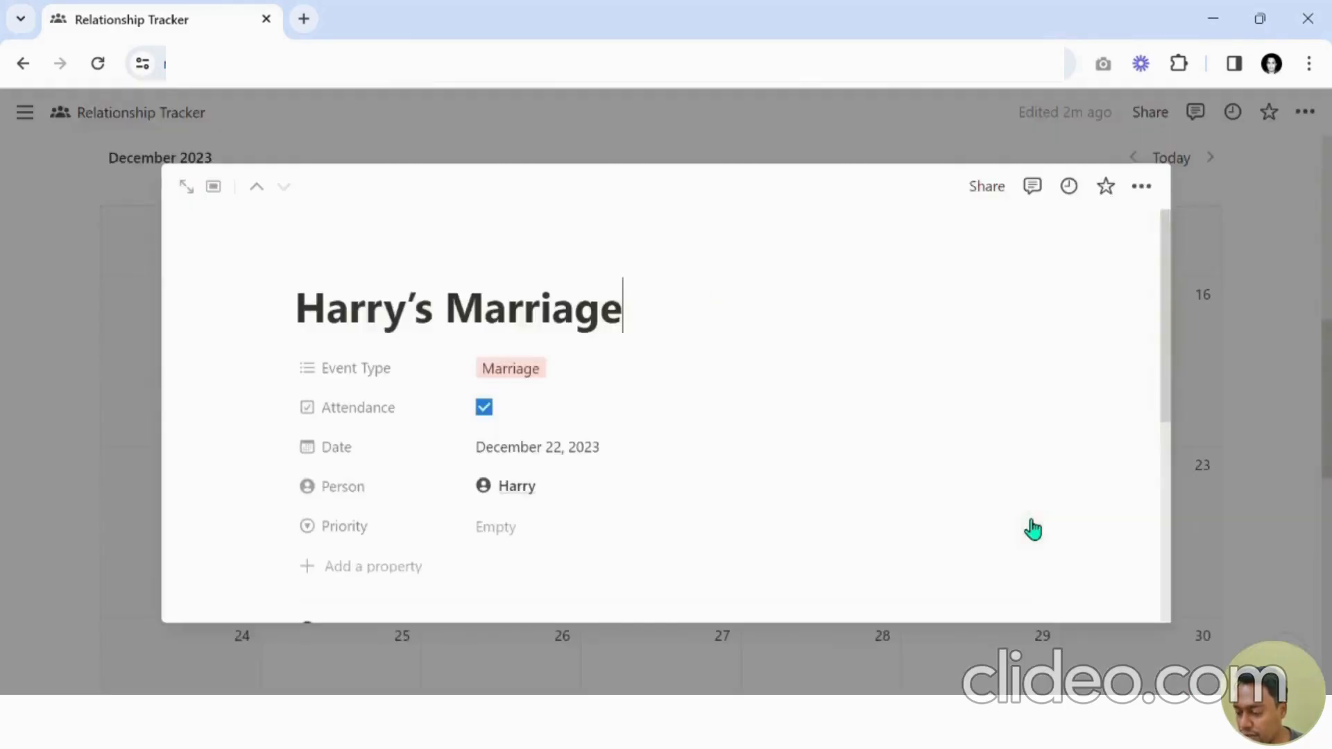
left_click(563, 528)
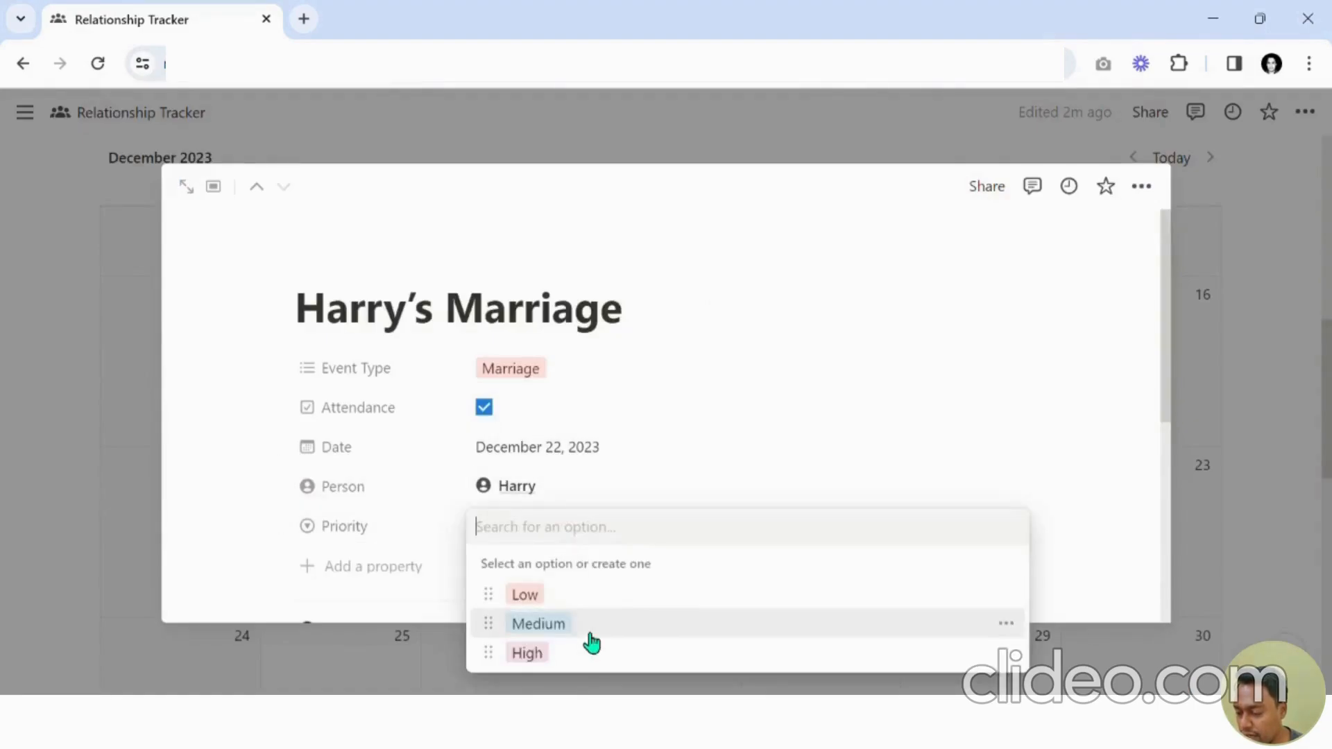
left_click(595, 627)
key("Escape")
scroll(1014, 444, "down", 3)
scroll(1025, 466, "up", 6)
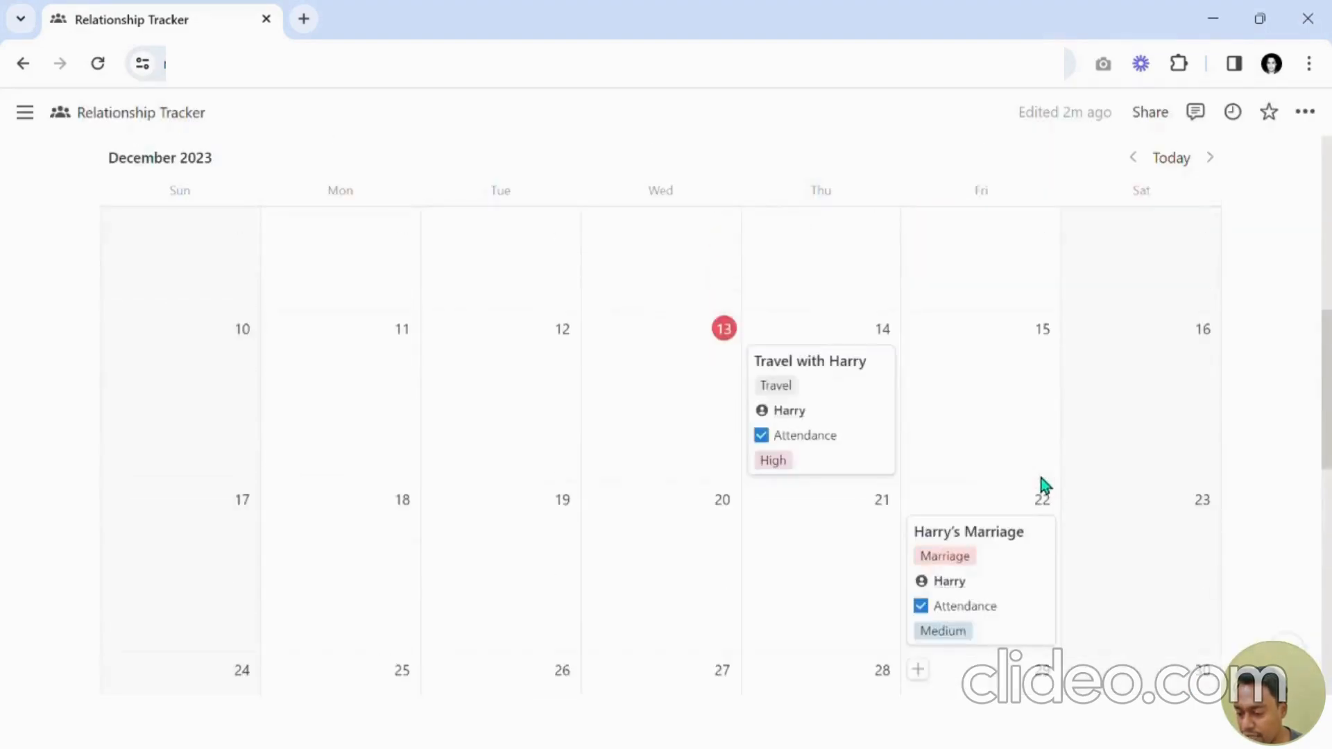
Move to January 2024 and set the priority of Susan' Birthday to High.
left_click(1209, 200)
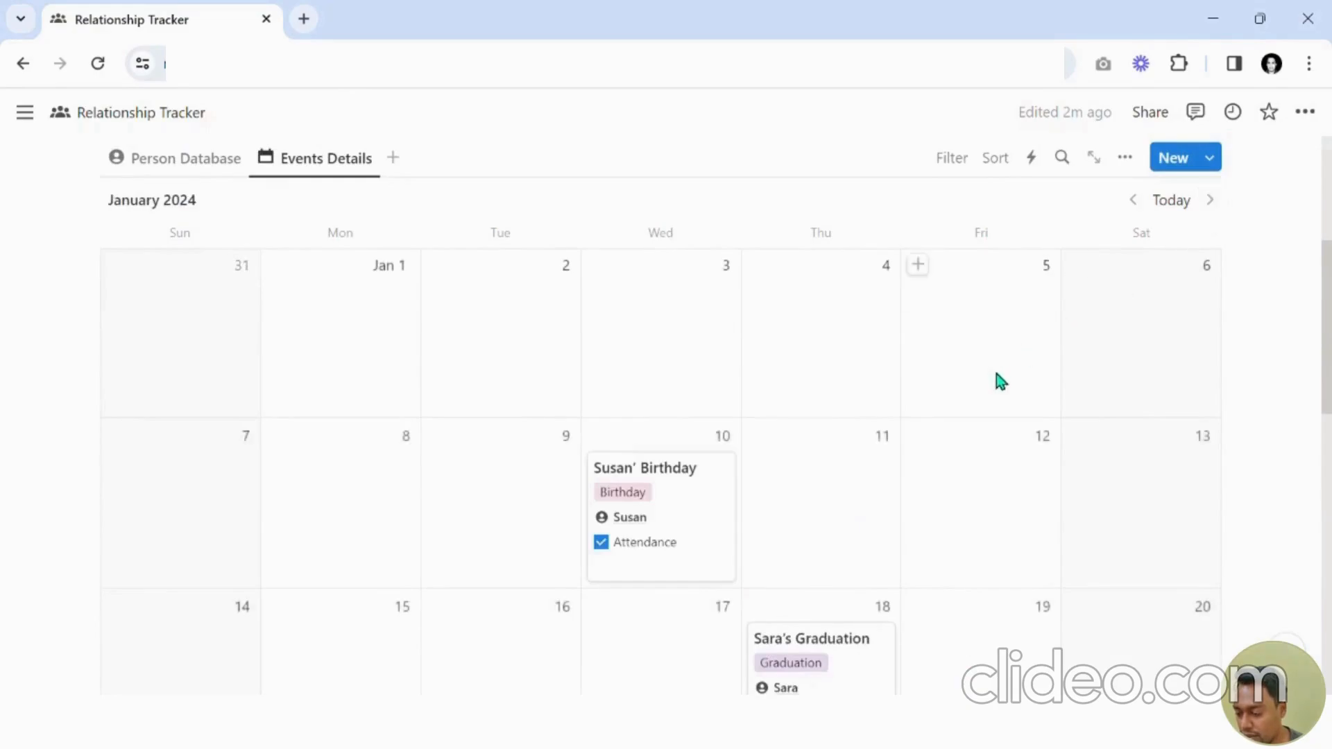
scroll(996, 373, "down", 3)
scroll(776, 467, "up", 2)
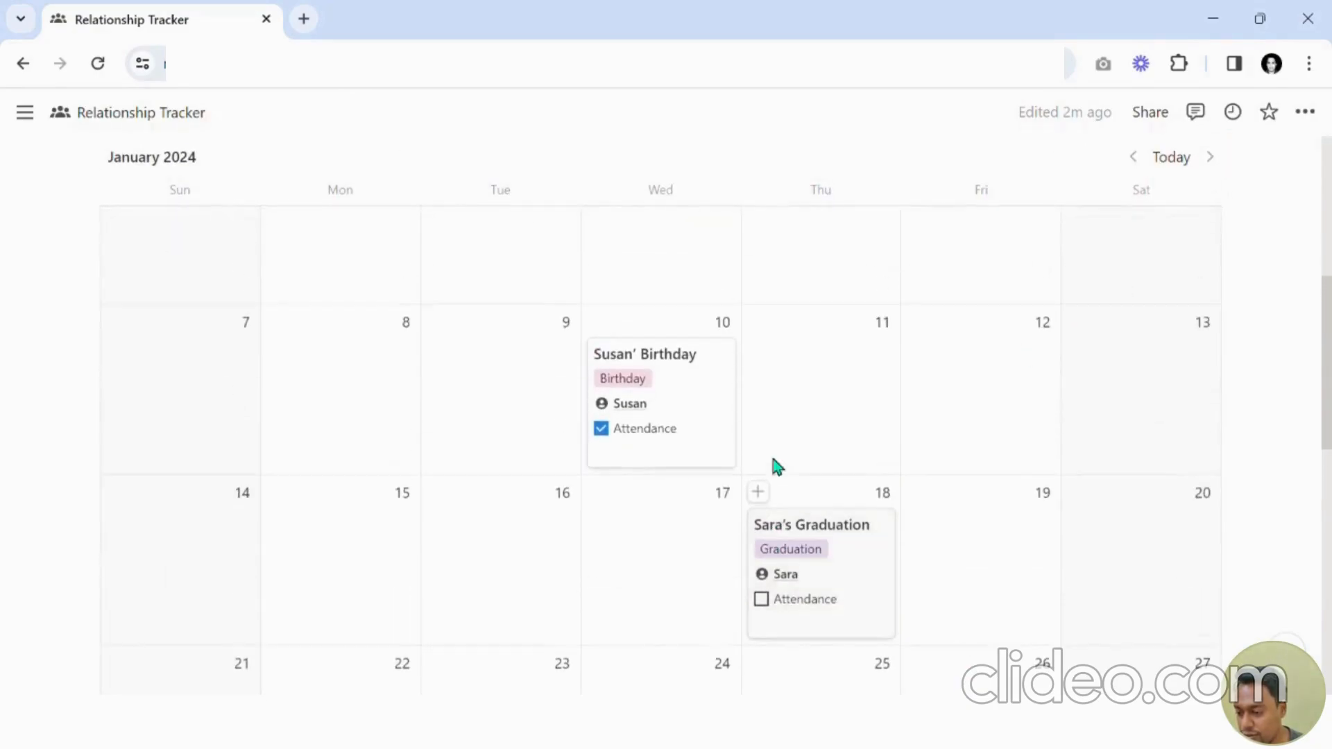
left_click(708, 465)
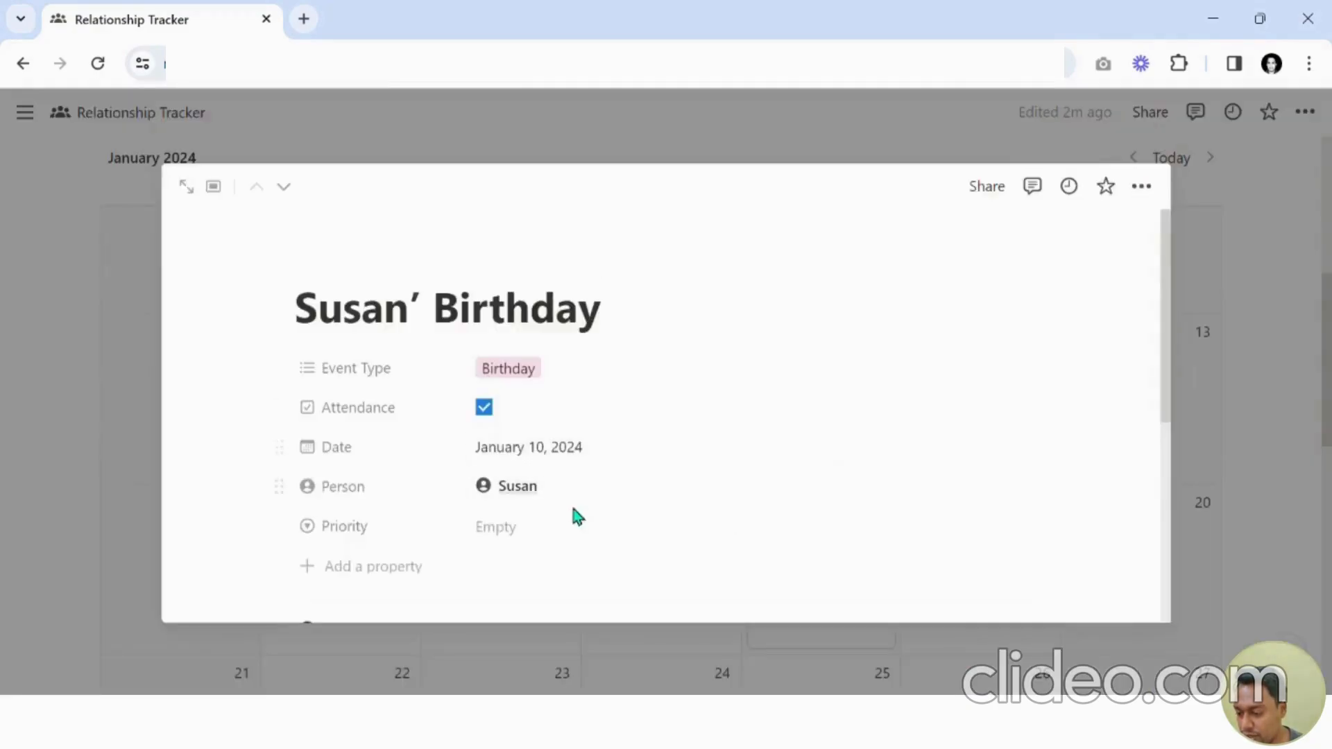
left_click(569, 525)
left_click(548, 654)
key("Escape")
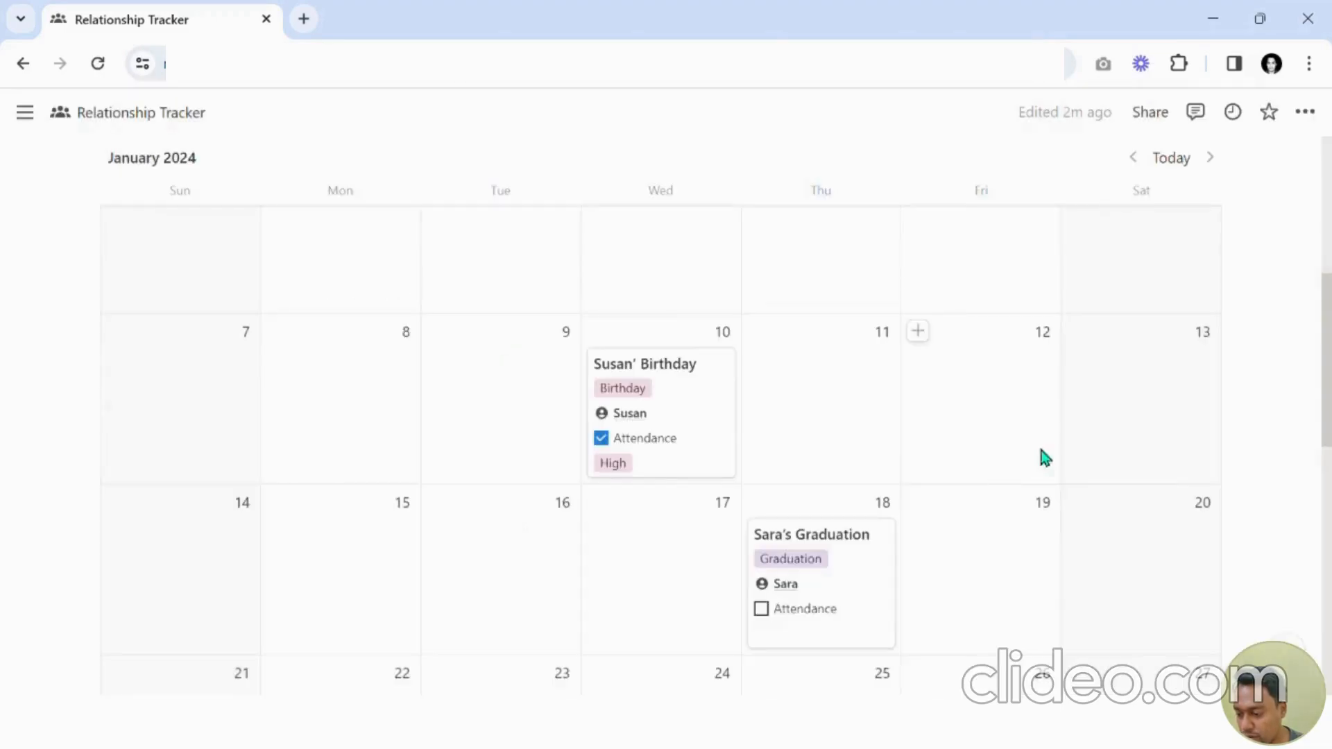
Set the priority of Sara's Graduation to Low.
scroll(916, 550, "down", 1)
left_click(868, 535)
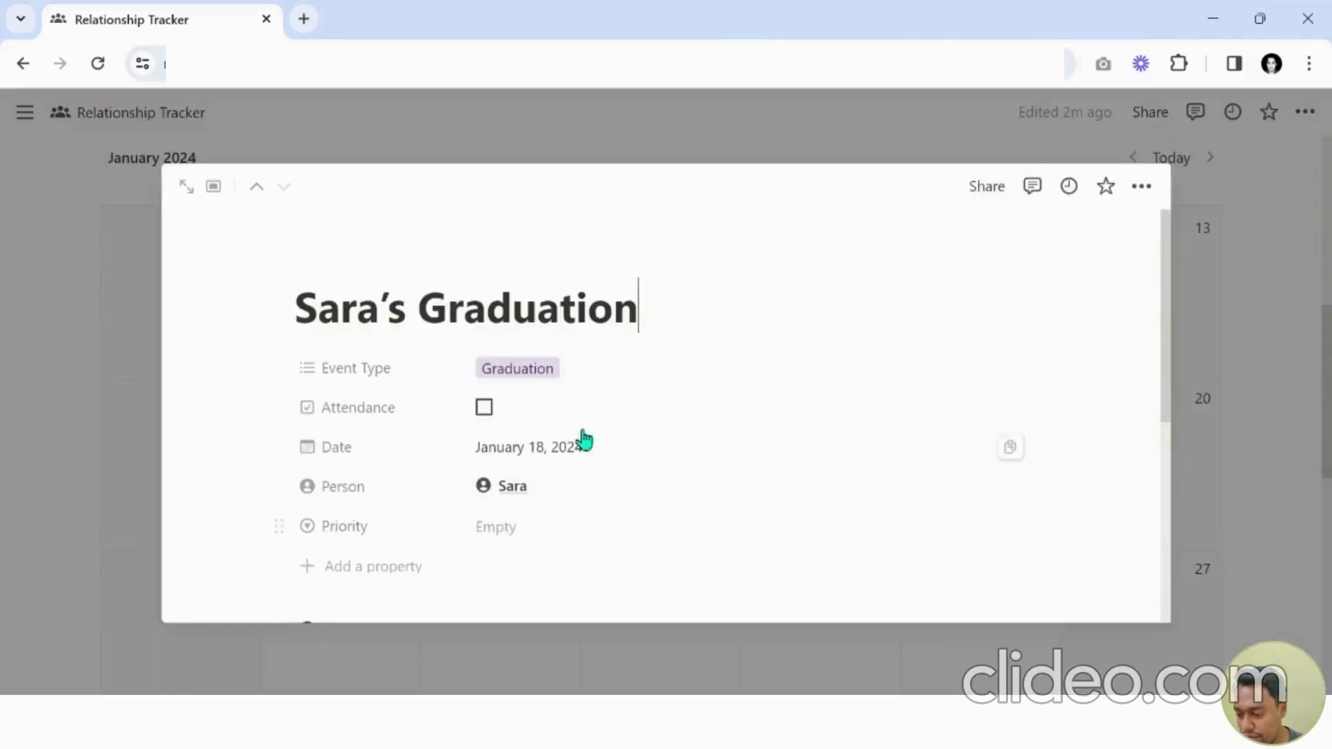
left_click(547, 530)
left_click(539, 592)
key("Escape")
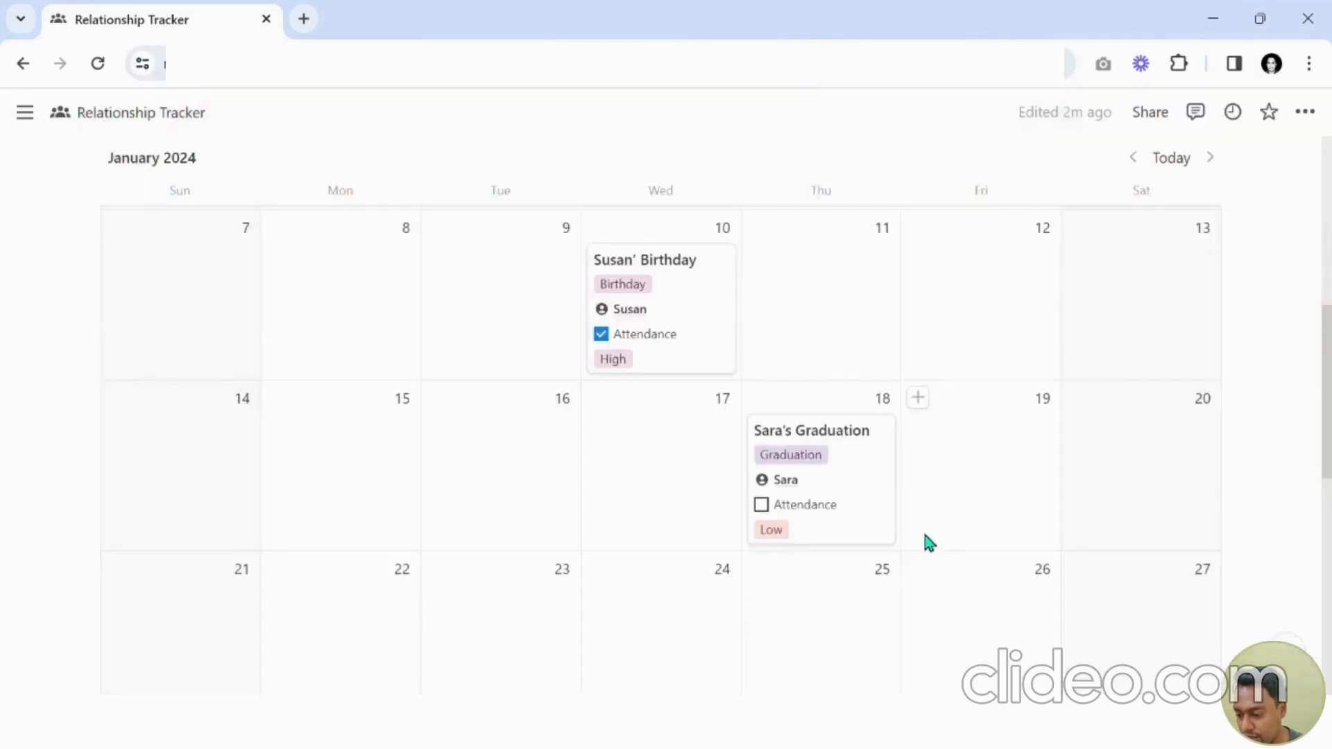
scroll(902, 541, "up", 5)
scroll(925, 477, "down", 3)
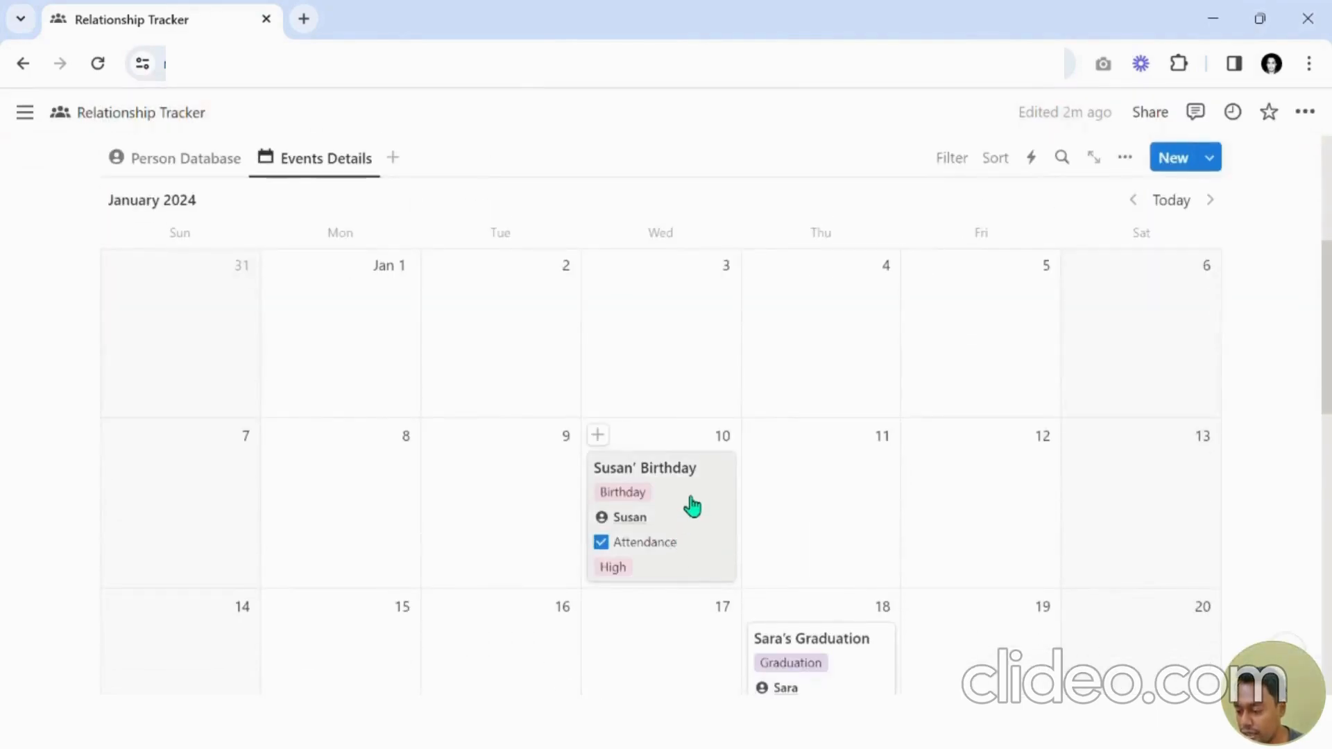
Reorder the calendar card properties so Priority appears above Attendance.
left_click(1125, 159)
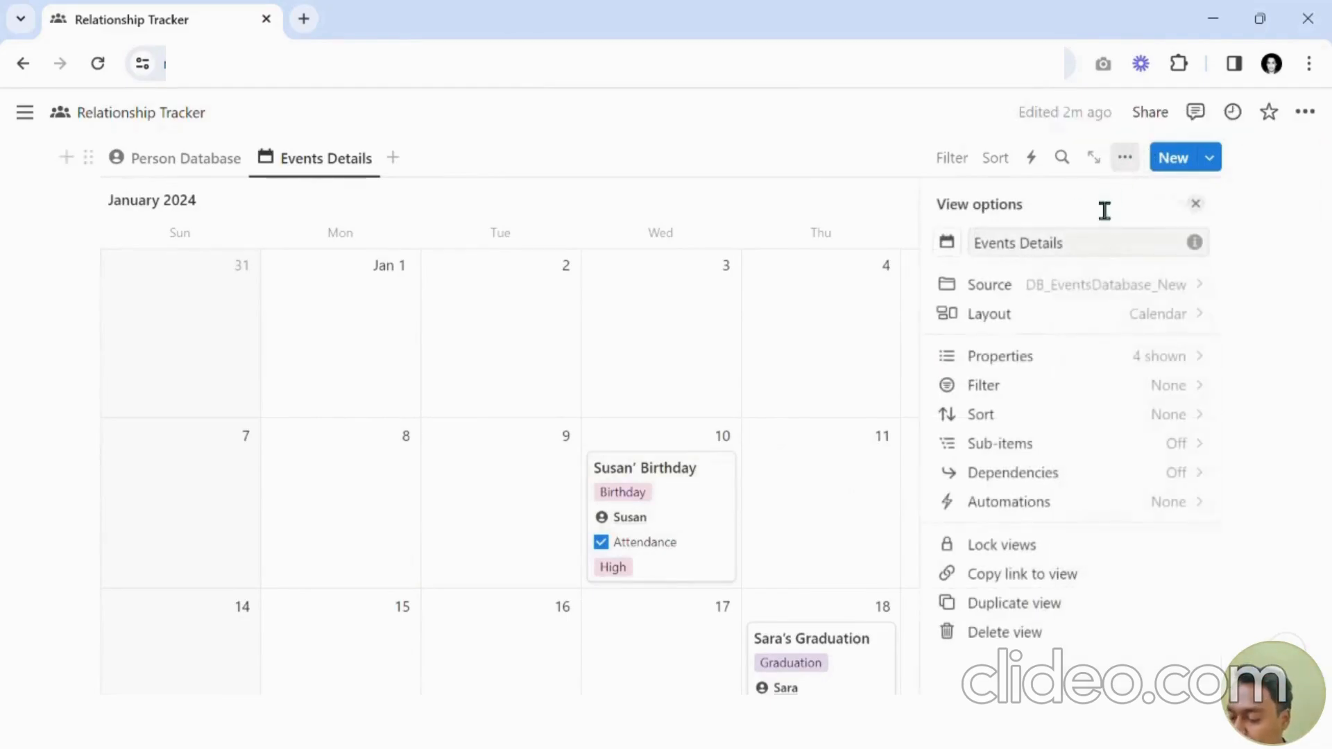
left_click(1086, 355)
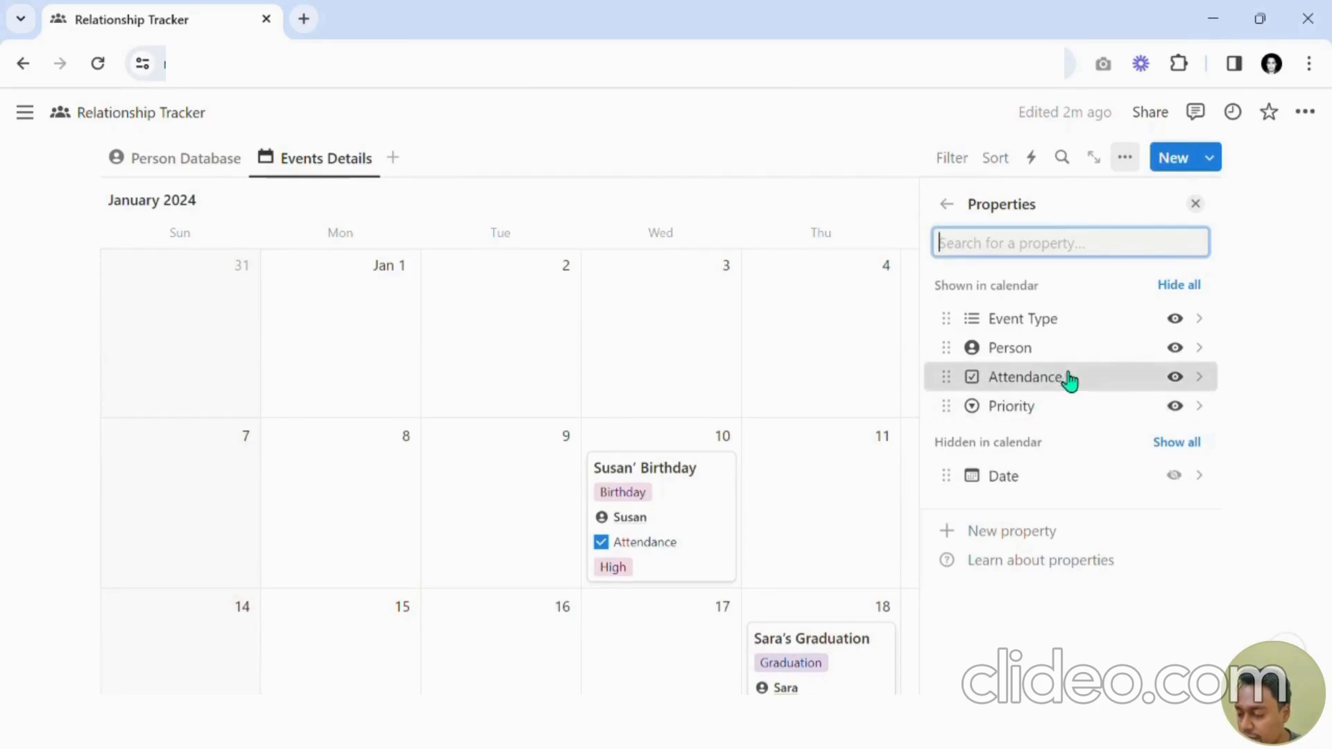
left_click_drag(1068, 378, 1076, 416)
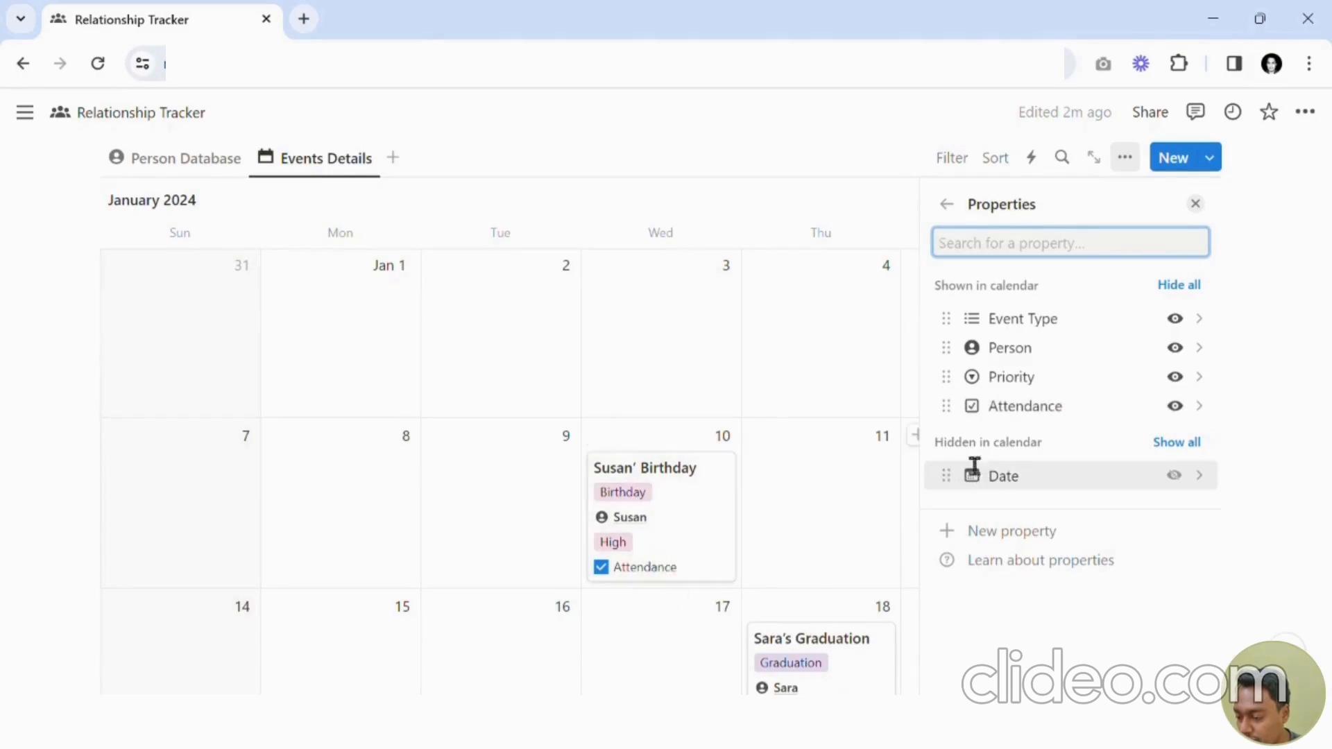
left_click_drag(1038, 362, 1046, 318)
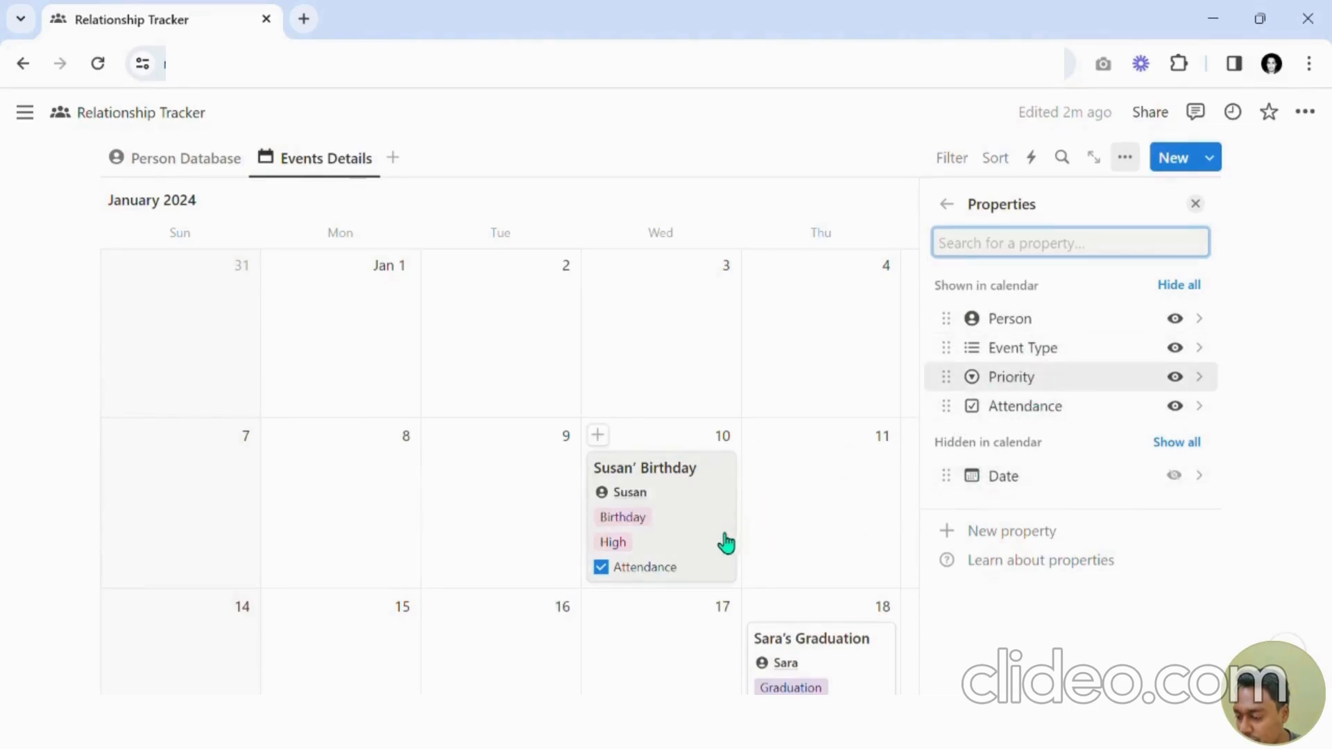
left_click_drag(1022, 351, 1019, 318)
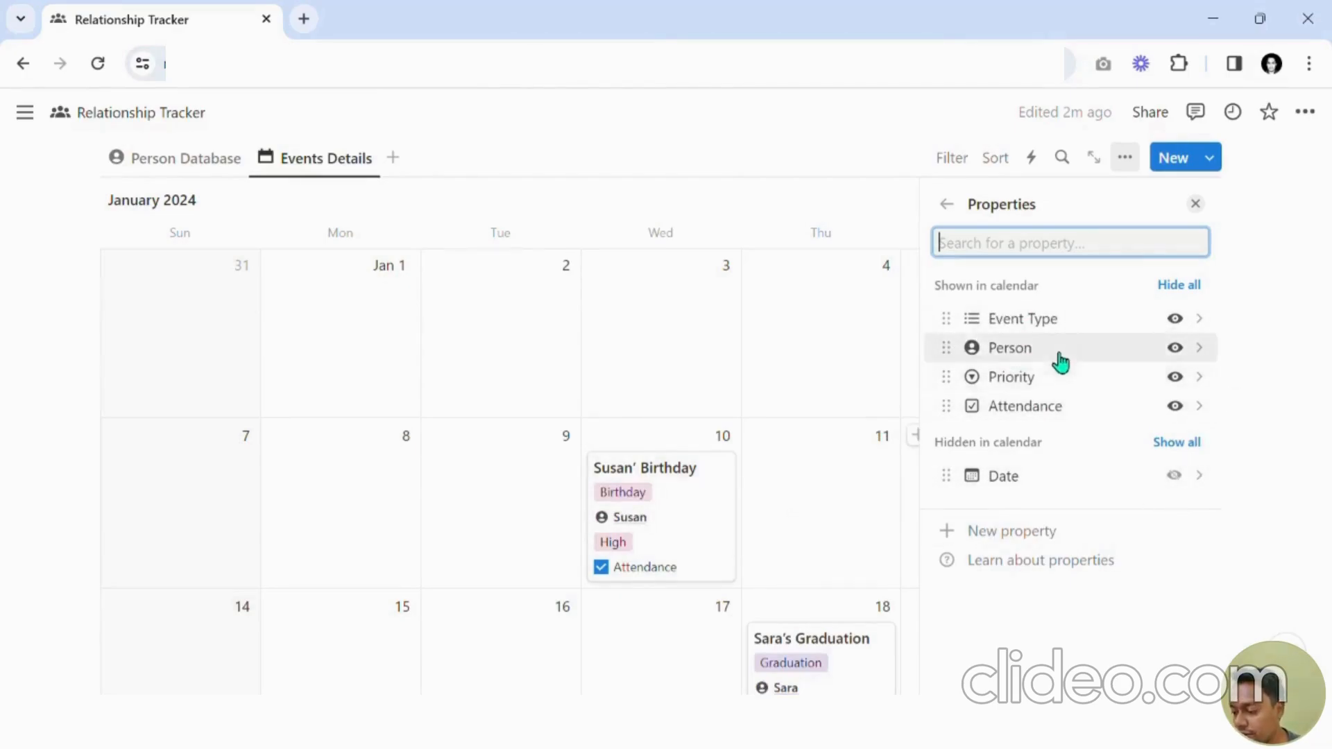
mouse_move(1060, 361)
left_mouse_down()
mouse_move(1052, 383)
mouse_move(1043, 354)
left_mouse_up()
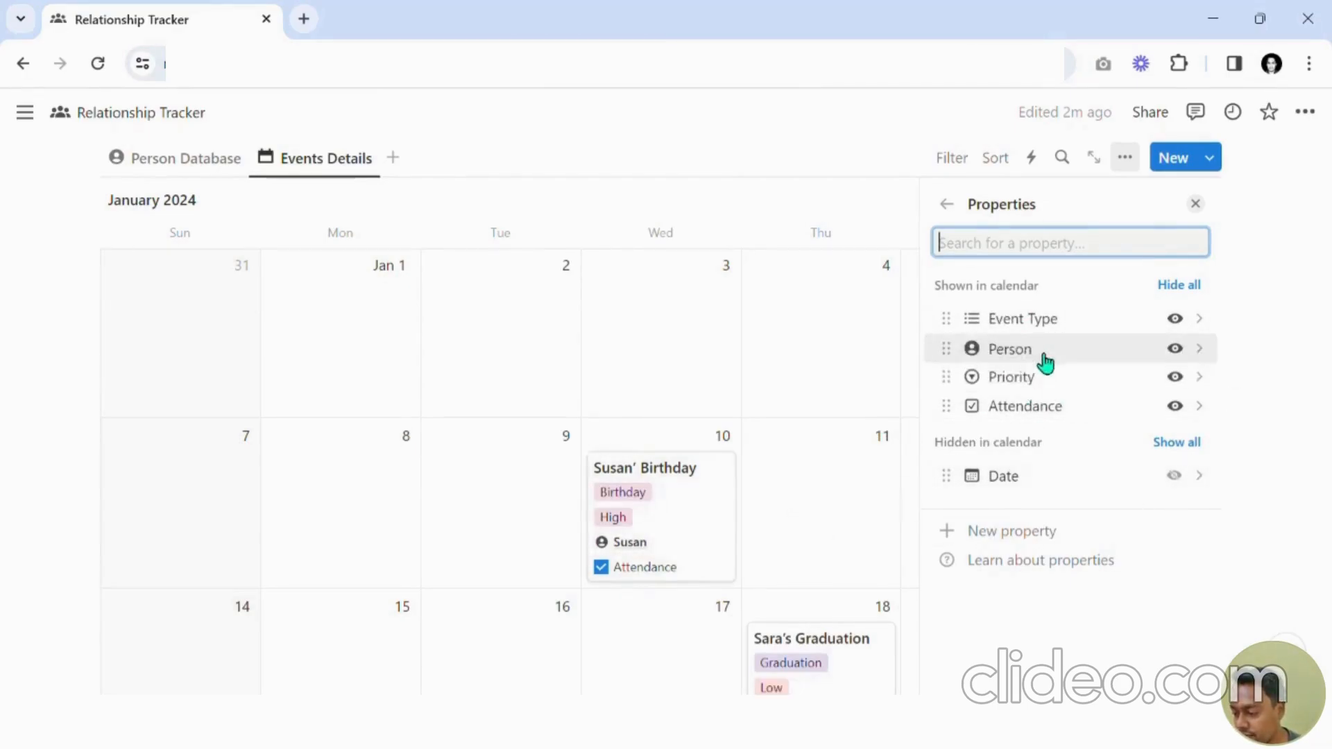
Close the properties panel, jump to today's month and scroll through the calendar's events.
left_click(1207, 210)
scroll(690, 493, "down", 4)
scroll(726, 553, "up", 6)
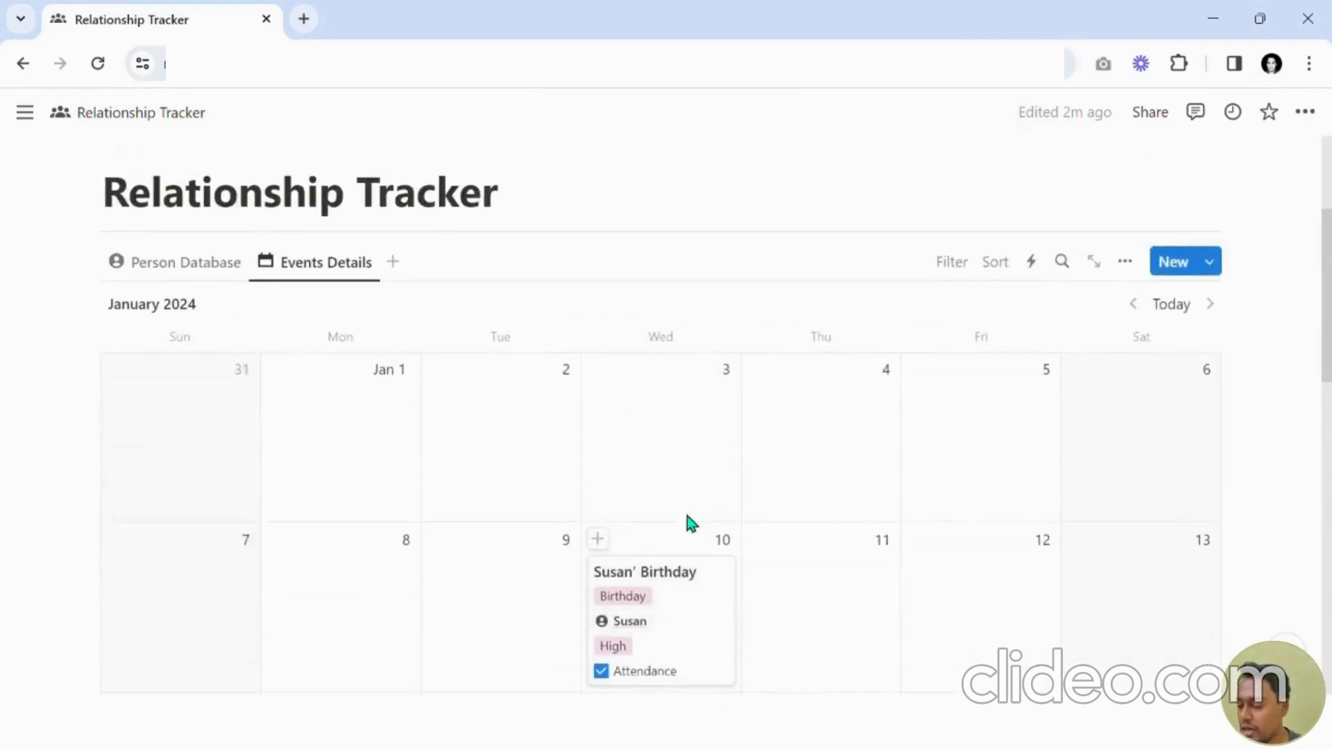
left_click(1165, 311)
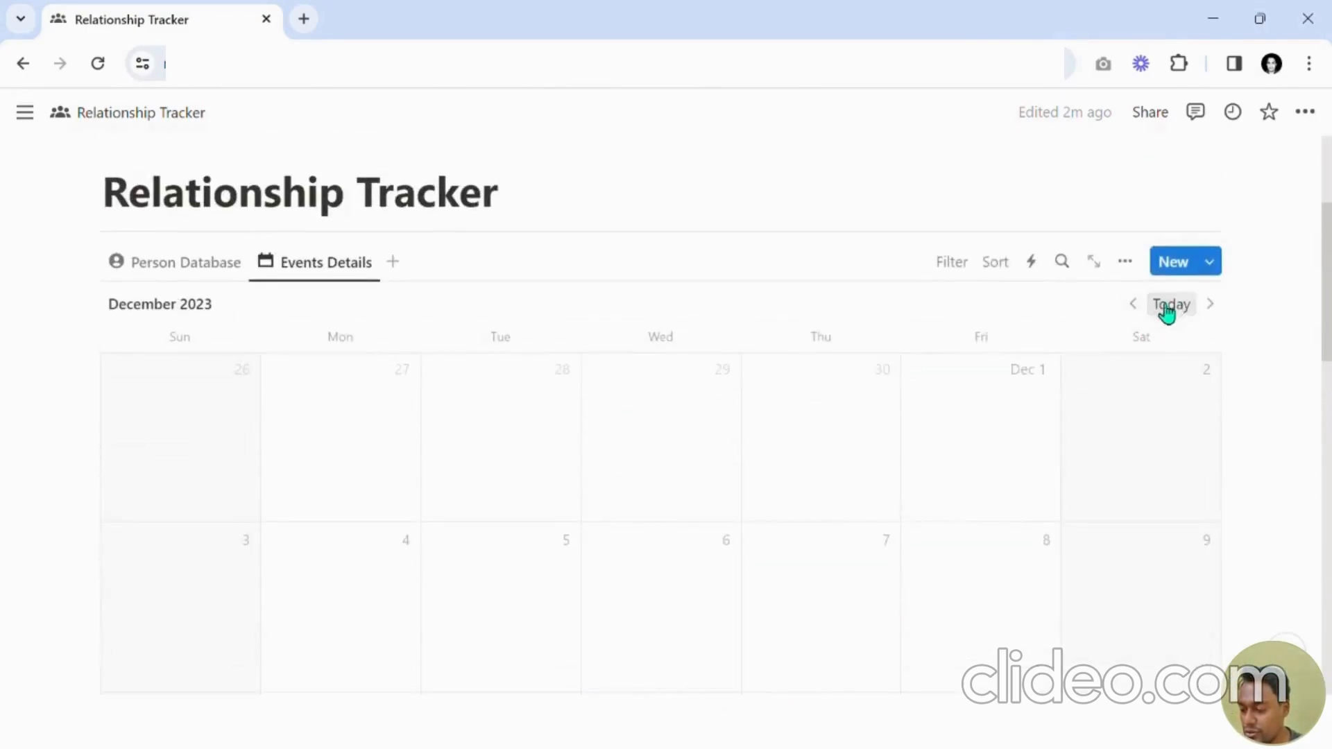
scroll(582, 434, "down", 5)
scroll(654, 472, "up", 5)
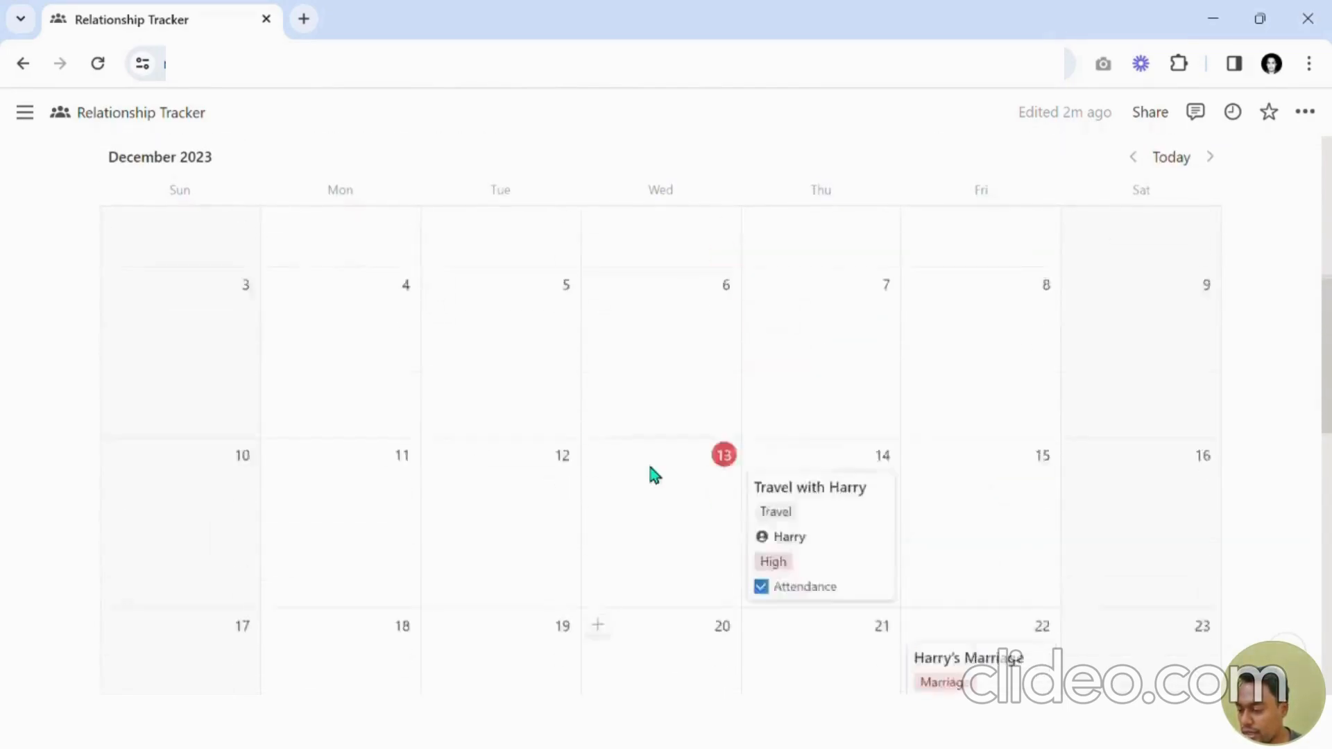
scroll(904, 386, "down", 6)
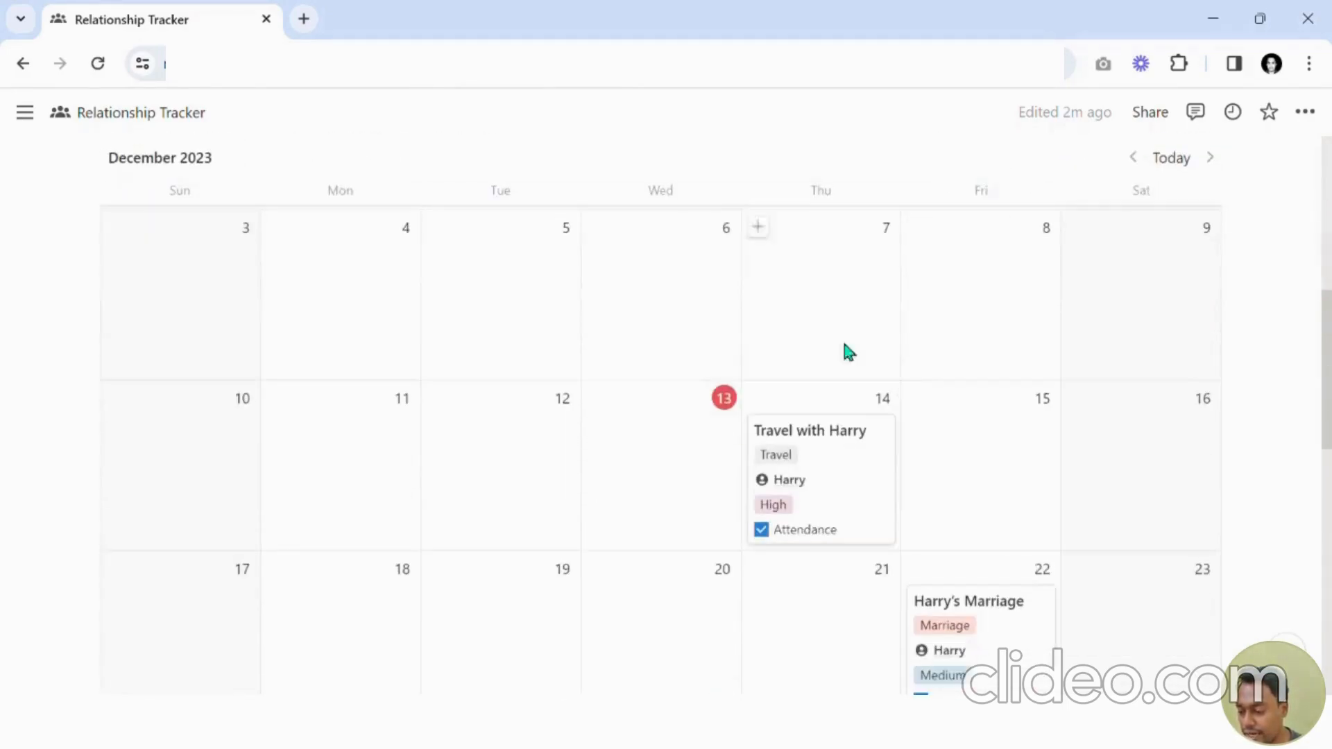
scroll(676, 399, "down", 4)
scroll(676, 399, "up", 5)
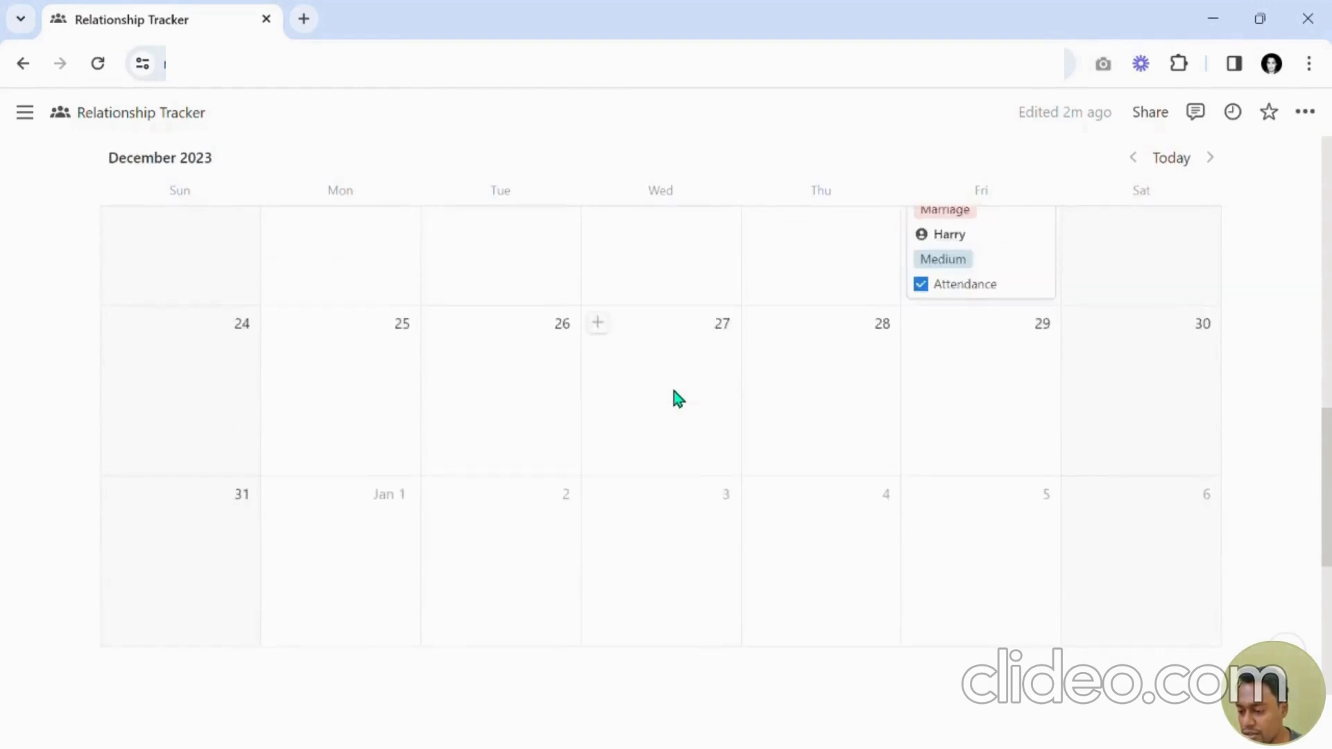
scroll(678, 396, "up", 3)
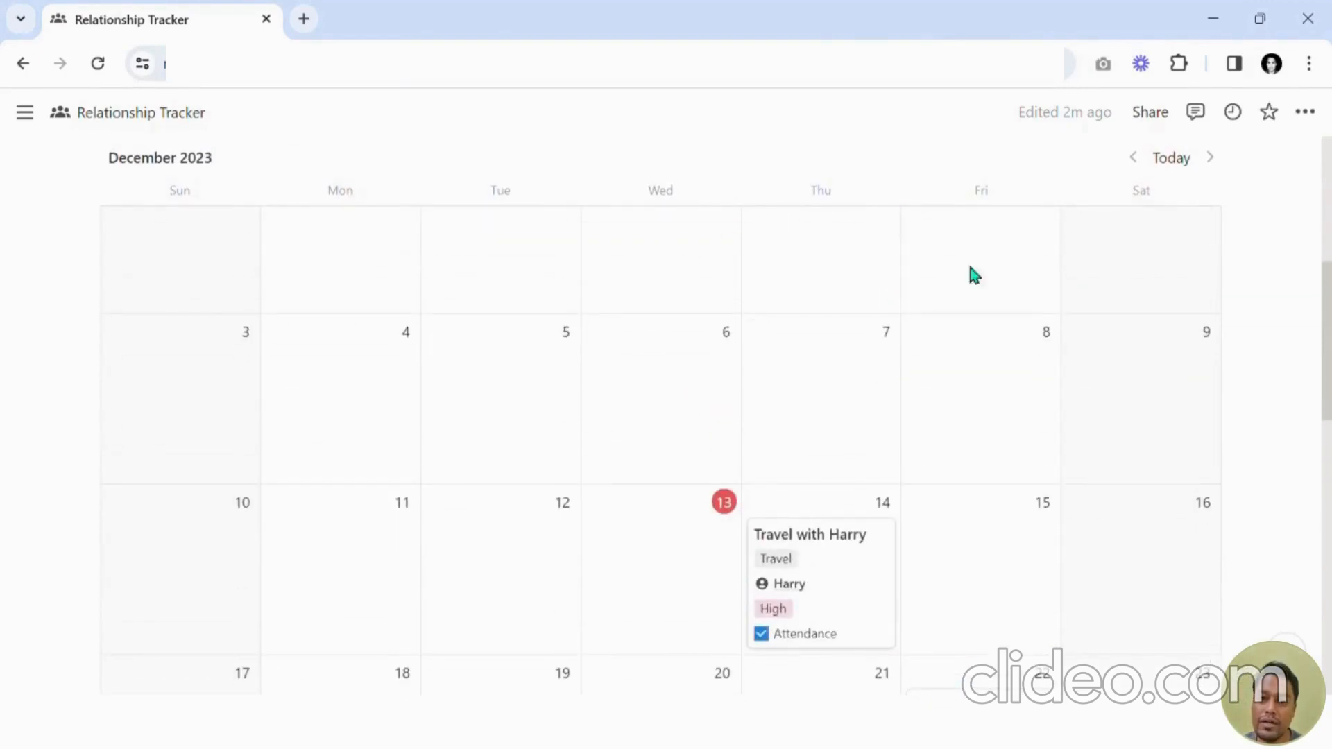
scroll(1041, 347, "up", 3)
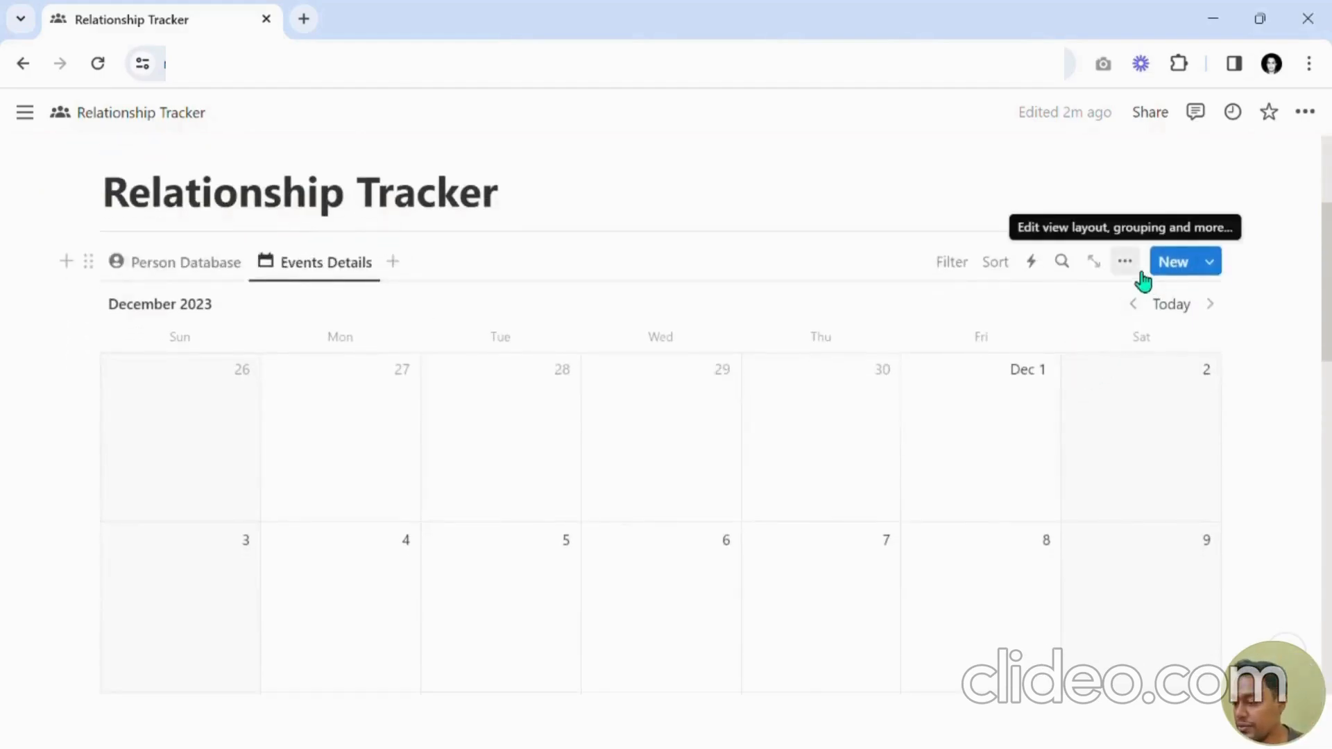
Switch the calendar to show weeks and step through the weeks around today.
left_click(1136, 269)
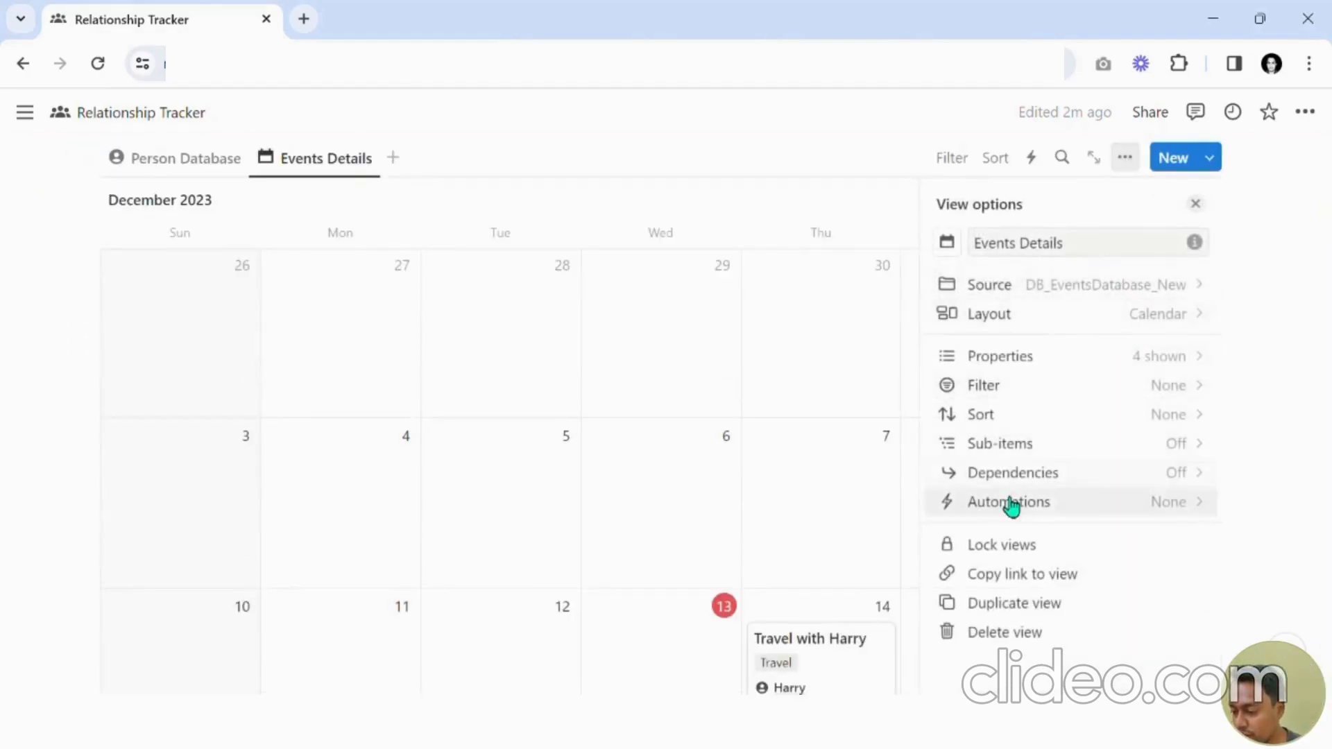
left_click(1053, 317)
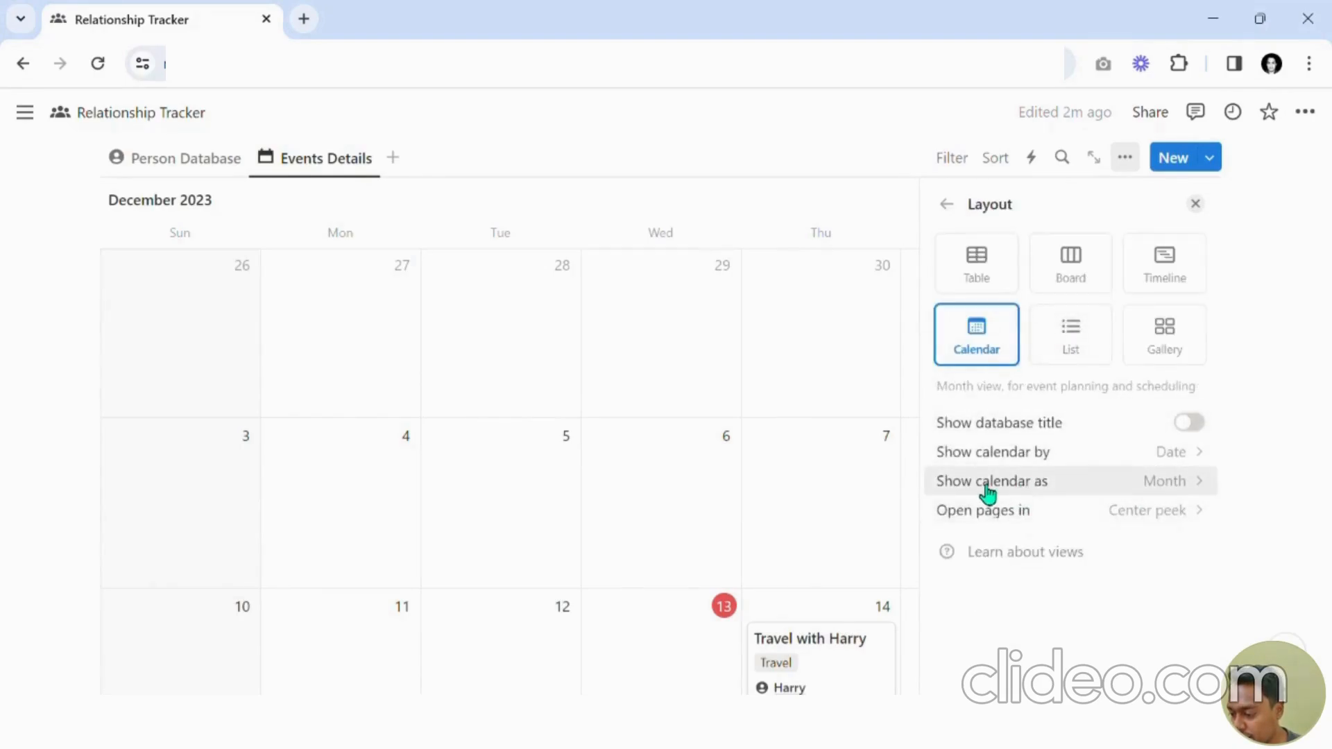
left_click(985, 494)
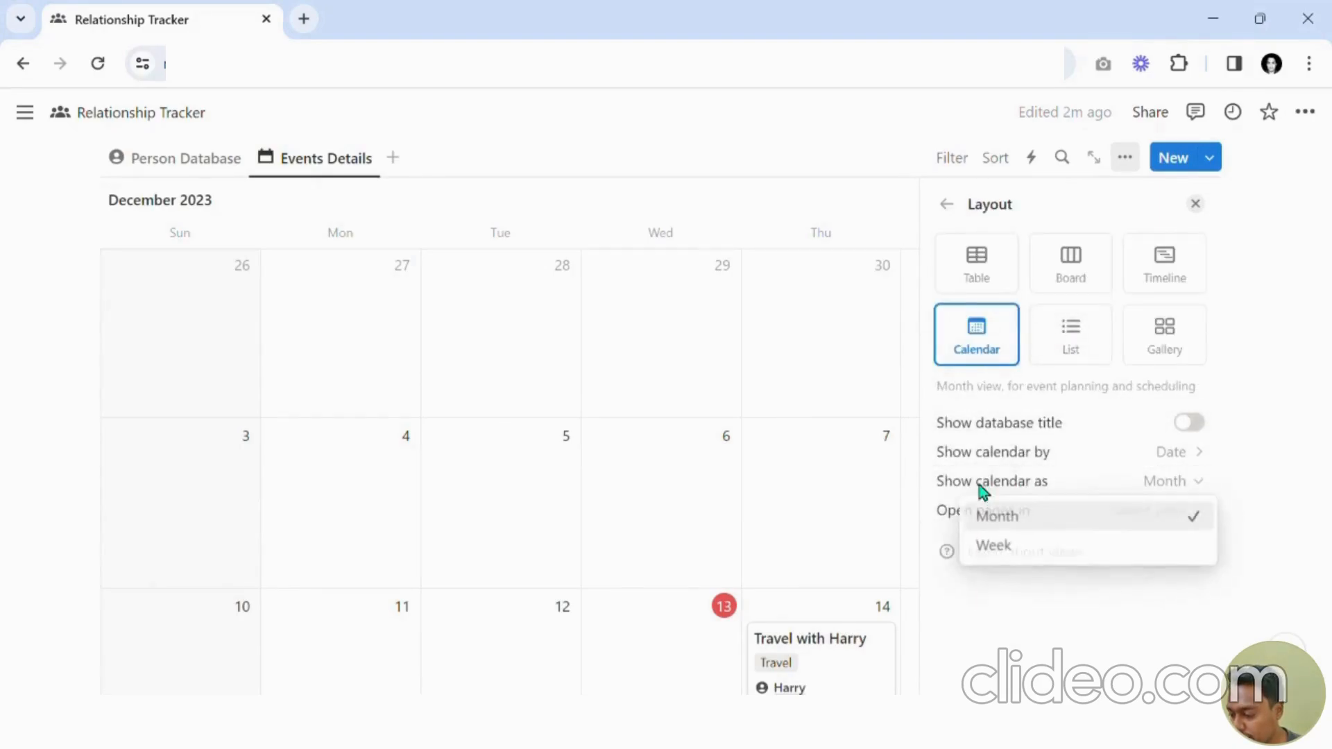
left_click(1035, 555)
left_click(1195, 203)
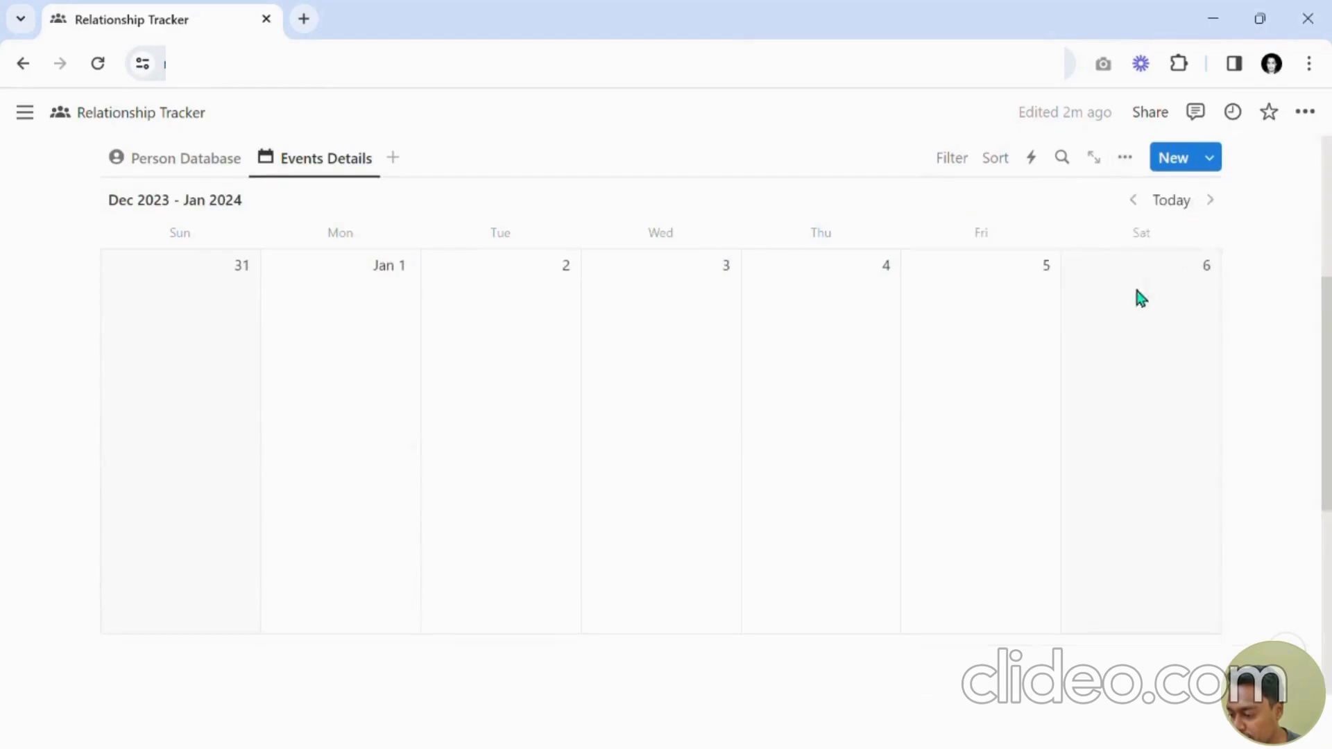
scroll(1131, 306, "down", 1)
scroll(1128, 312, "up", 1)
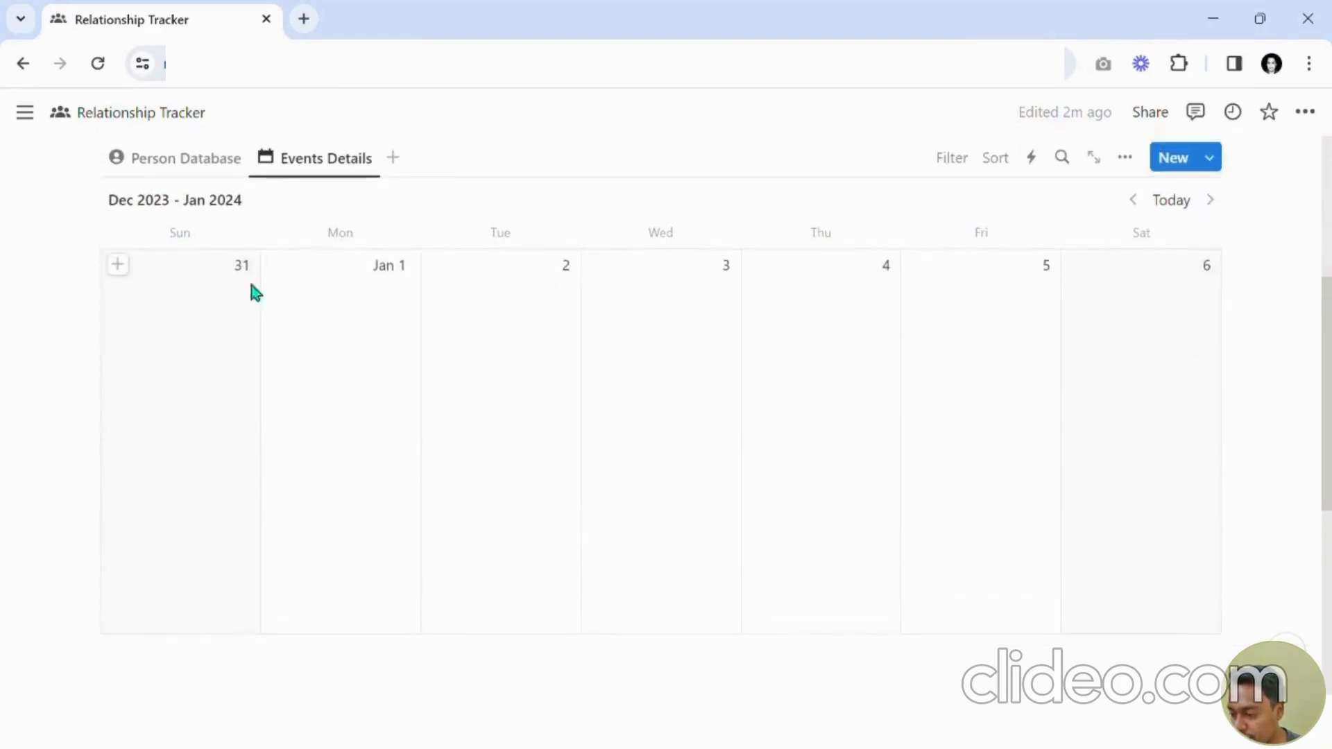
left_click(1174, 201)
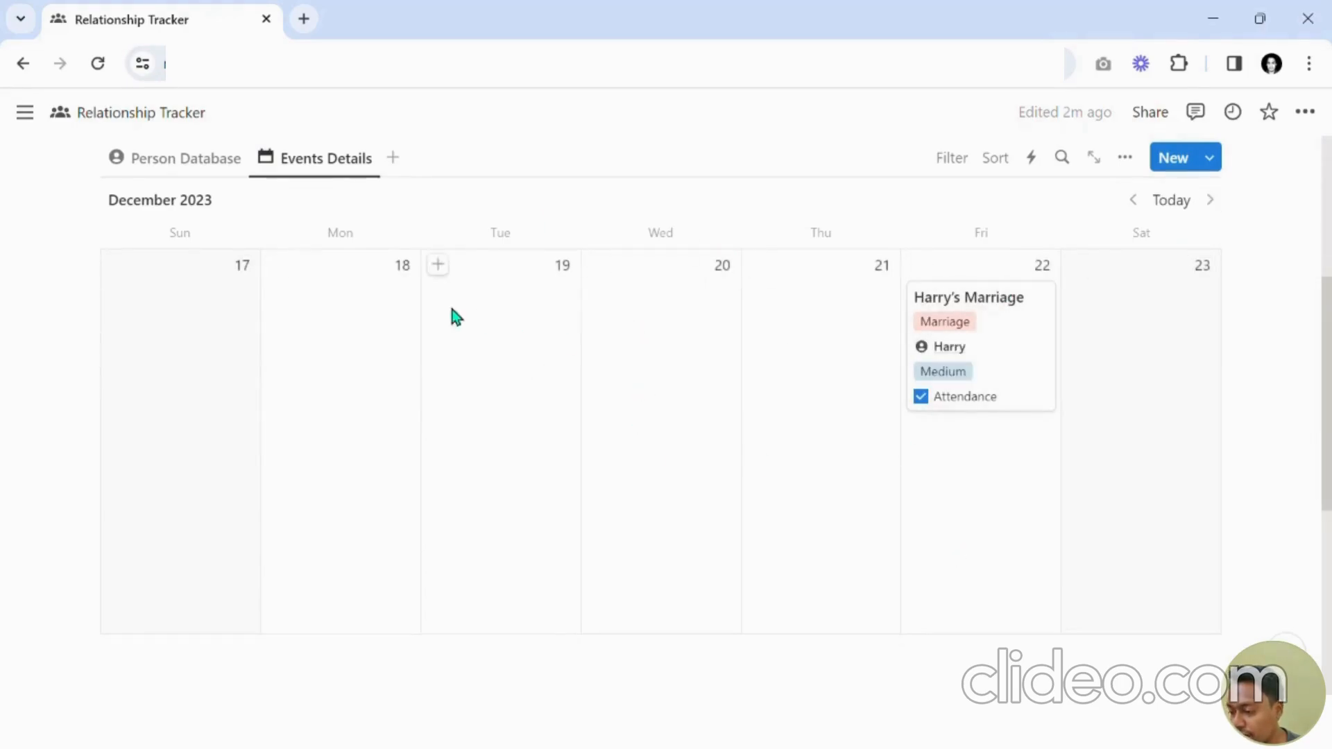
left_click(1219, 208)
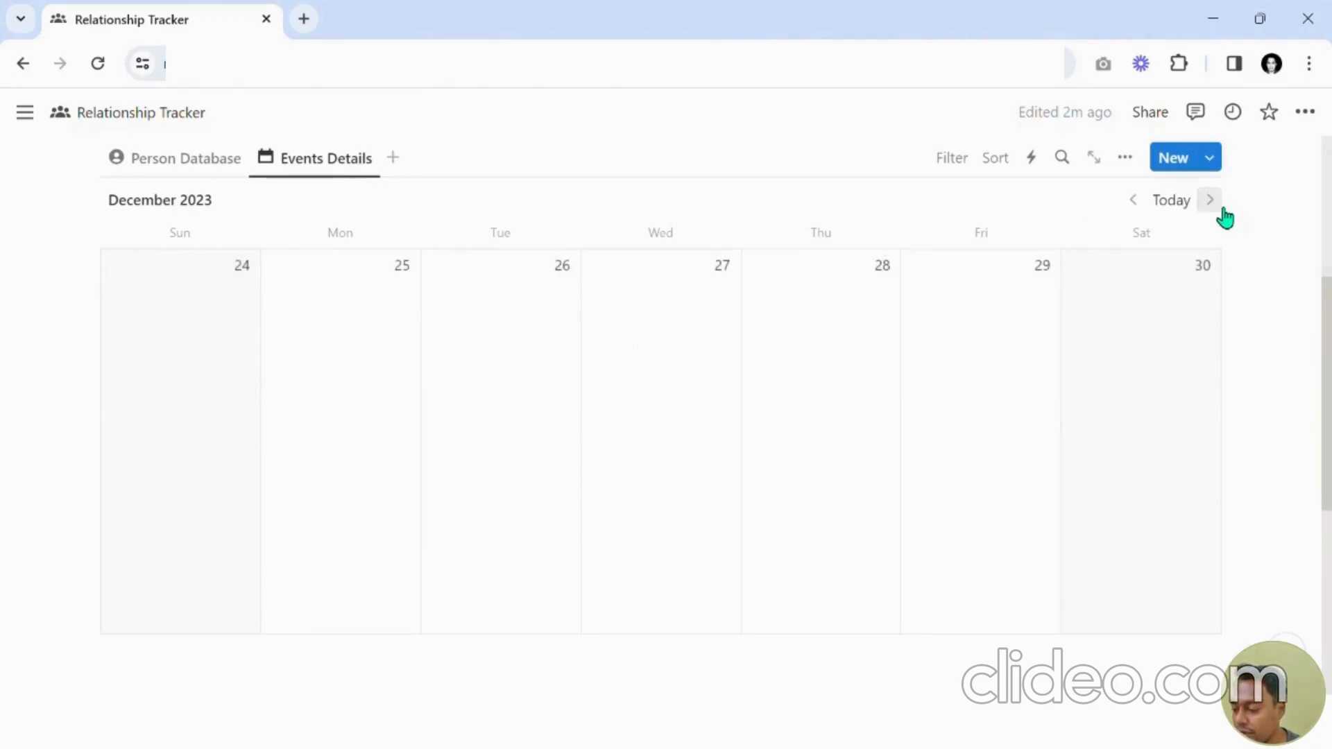
left_click(1221, 208)
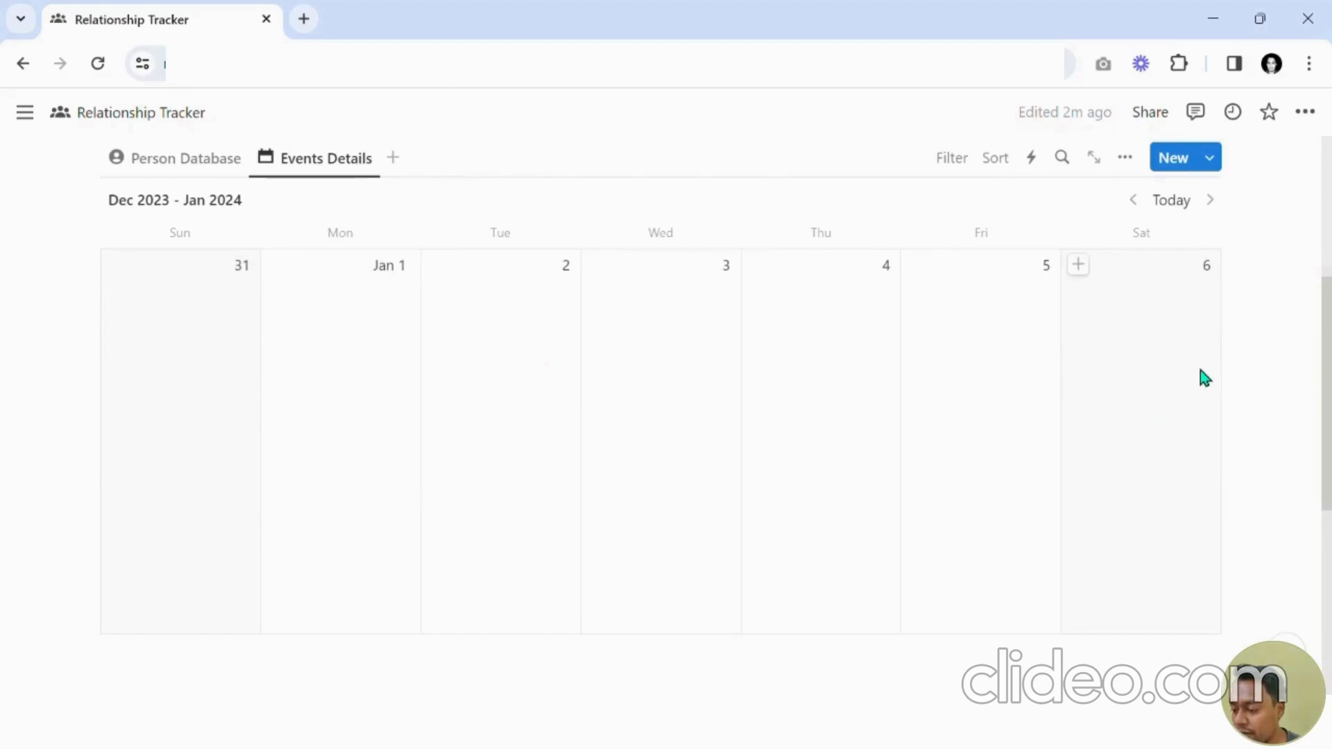
left_click(1172, 201)
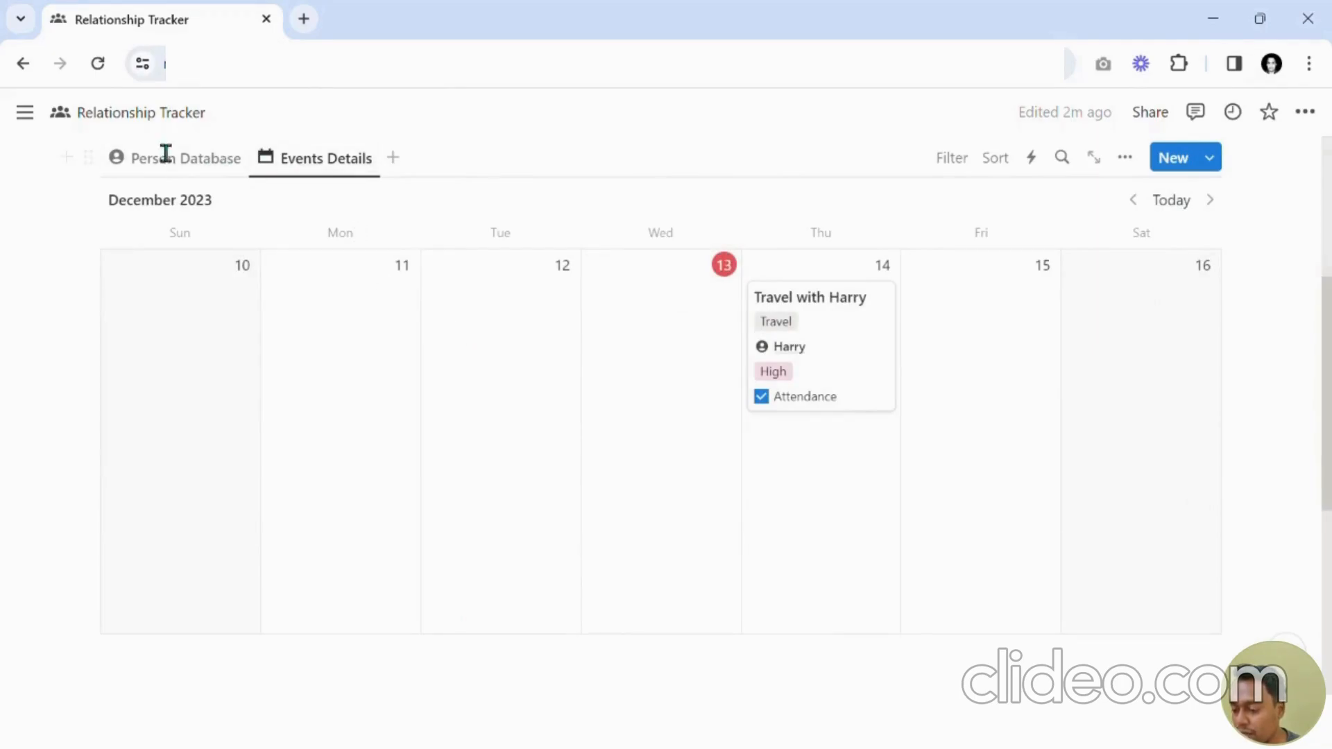
Switch the Events Details calendar back to showing months.
left_click(148, 163)
left_click(298, 170)
left_click(1125, 158)
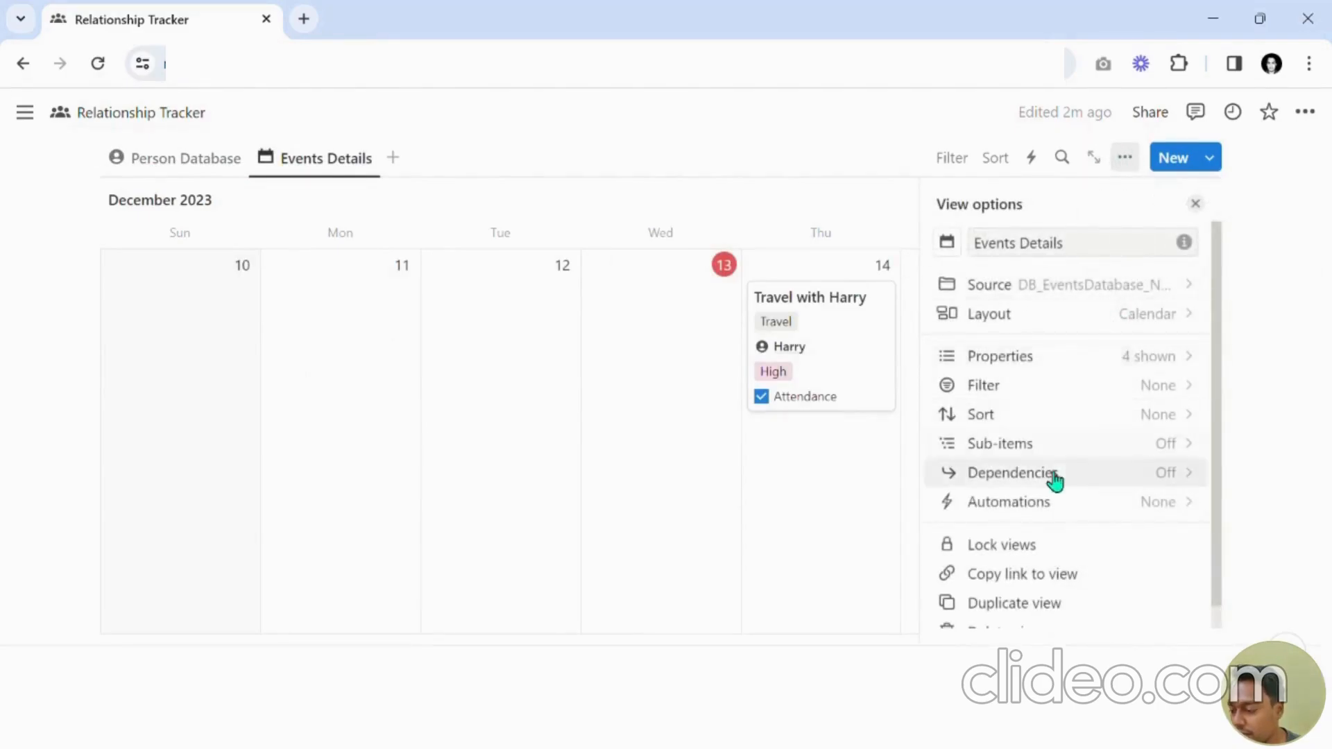
left_click(1061, 318)
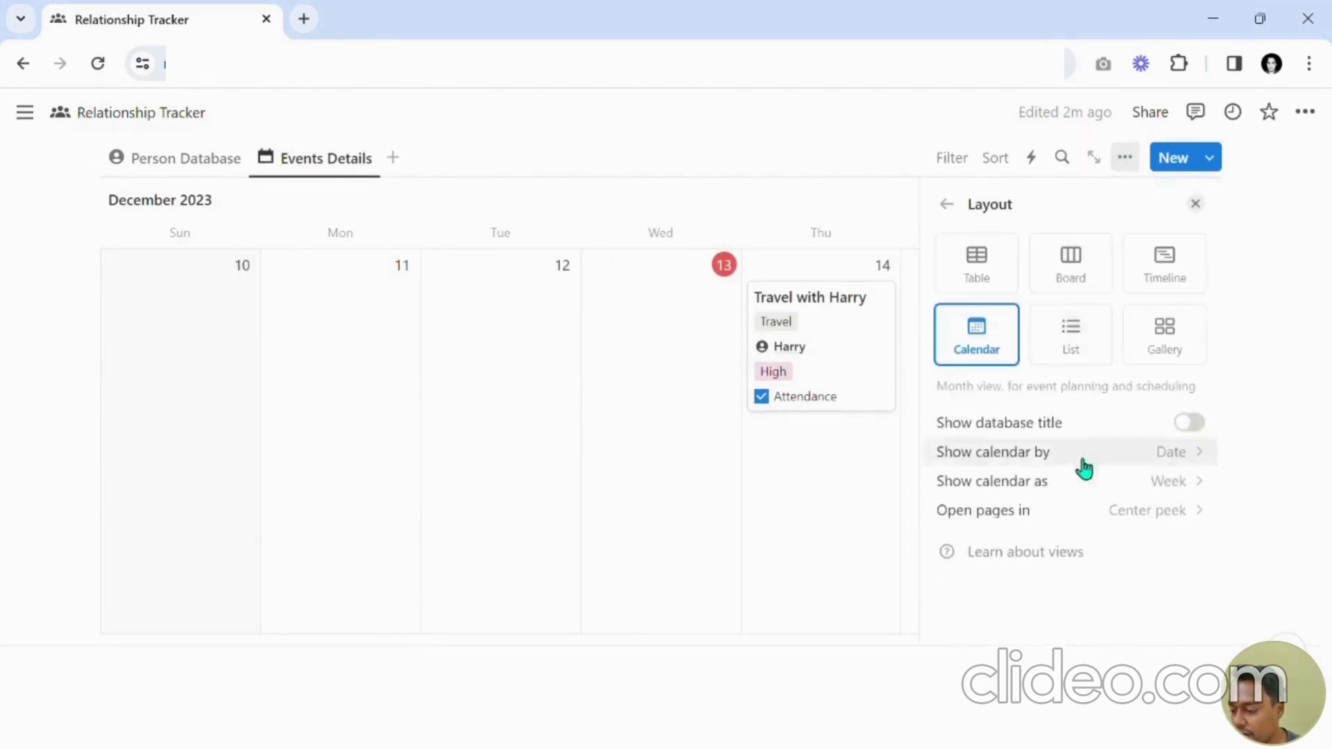
left_click(1059, 520)
left_click(1038, 490)
left_click(1035, 489)
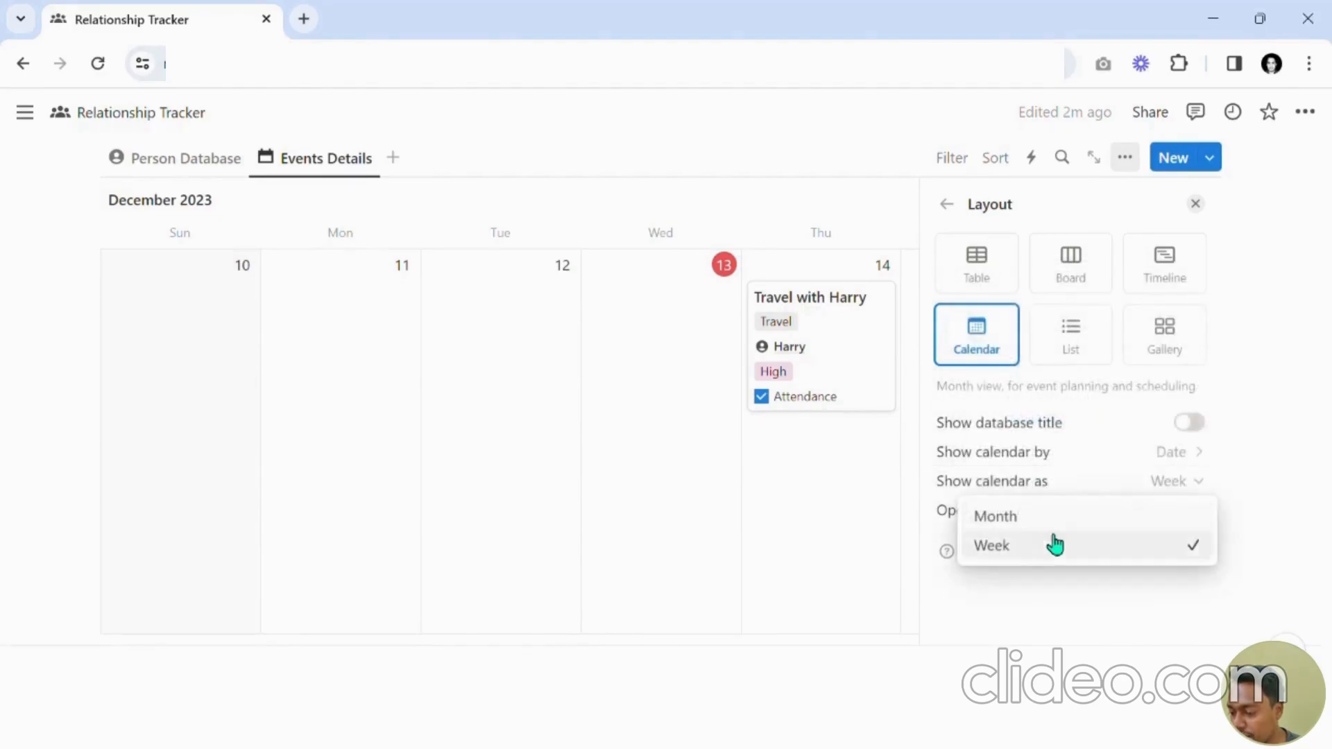
left_click(1042, 514)
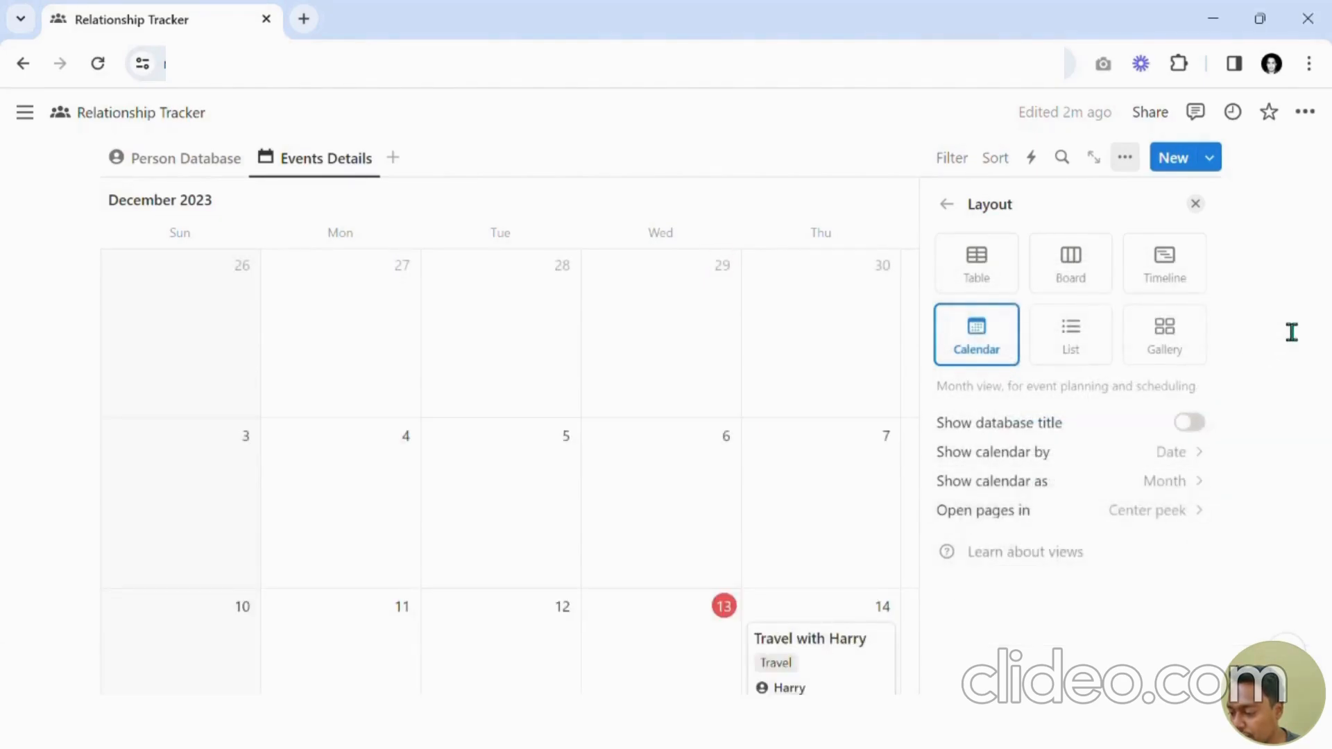
left_click(1195, 203)
scroll(792, 332, "down", 3)
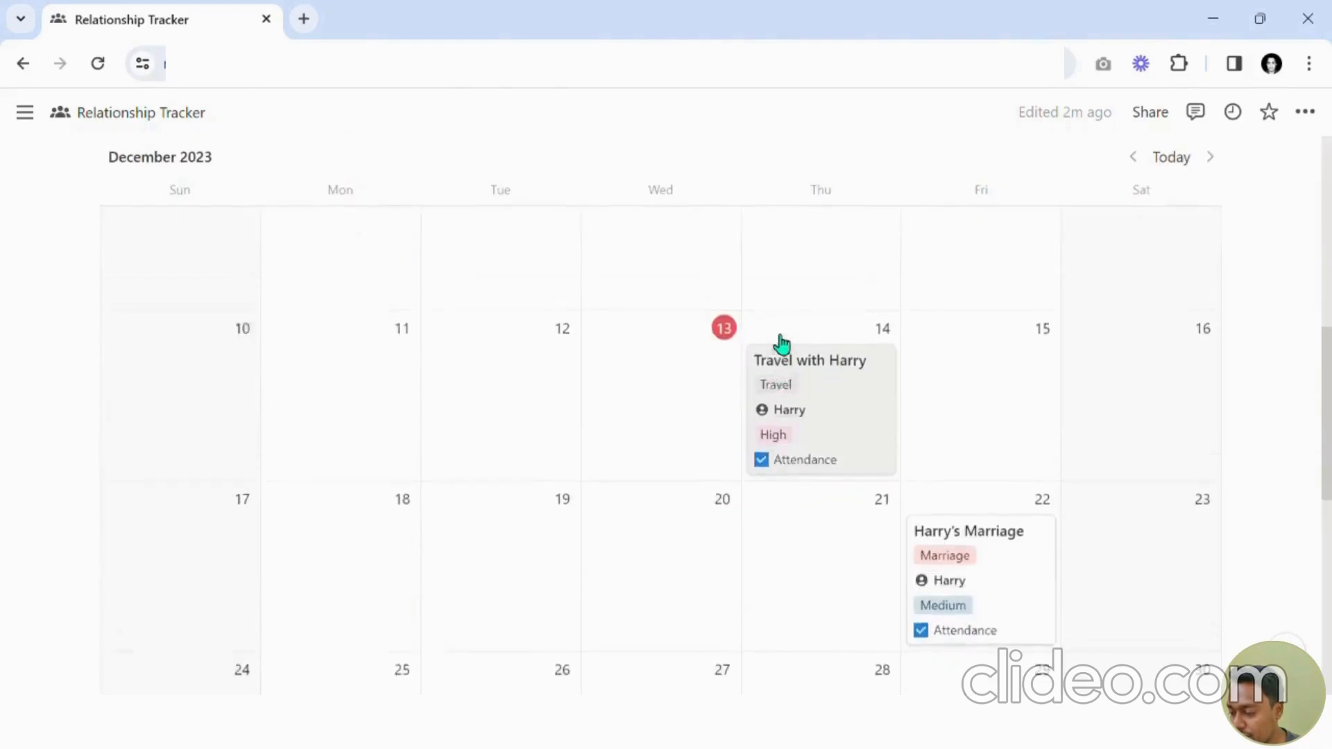
scroll(782, 345, "up", 5)
Add a new view linked to DB_PersonDatabase_New by copying the existing Person Database view.
left_click(395, 267)
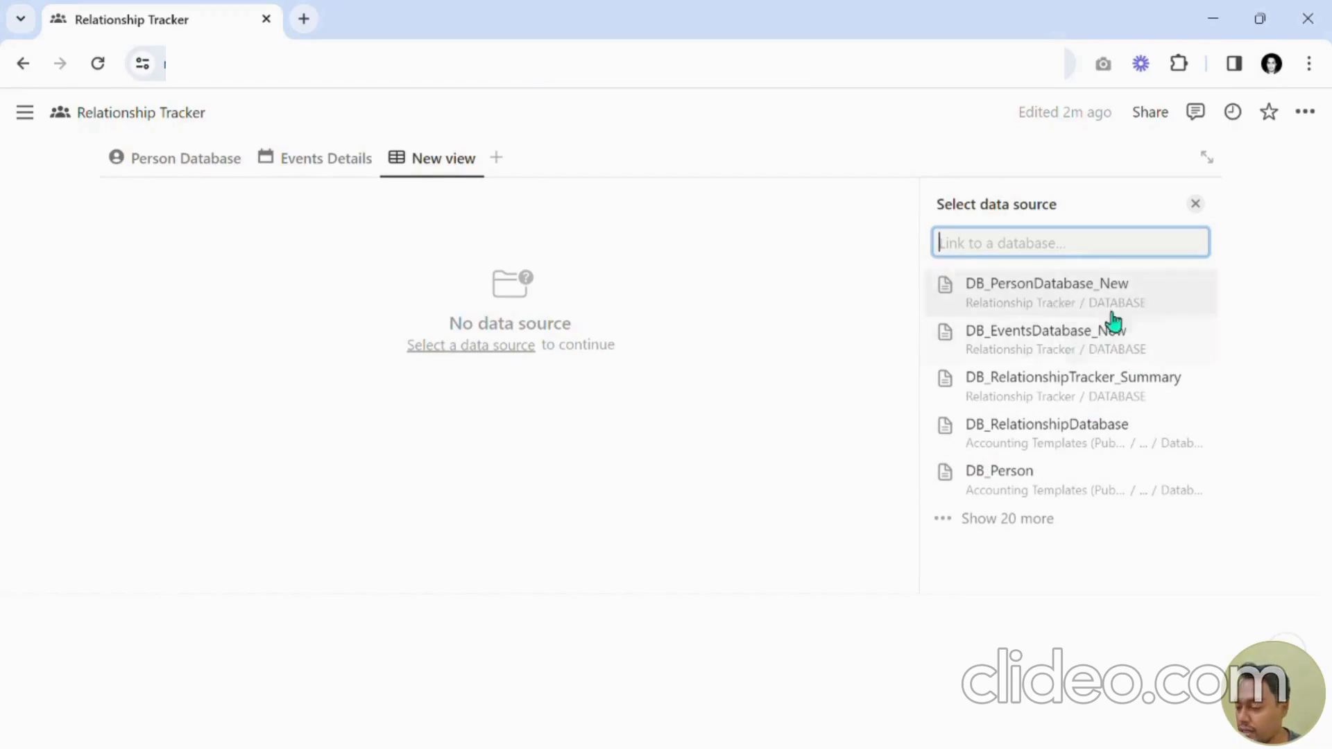
left_click(1038, 303)
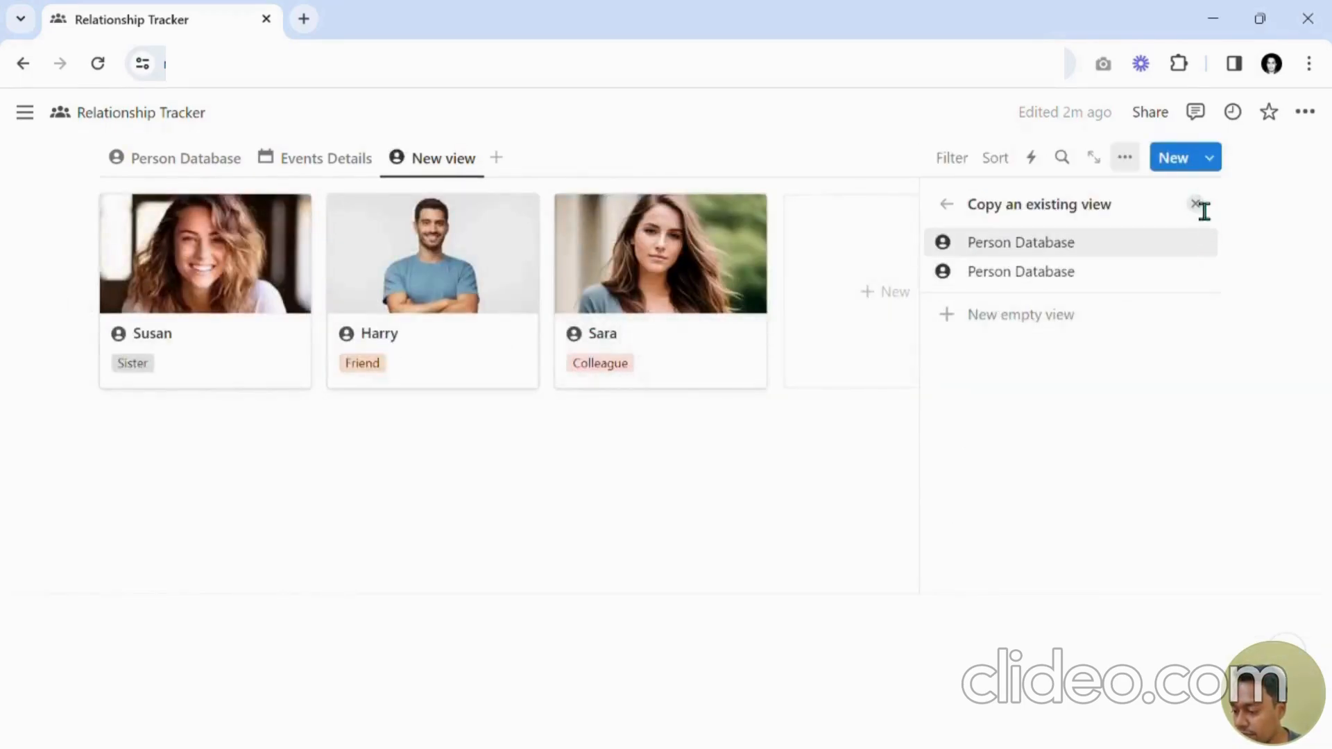
left_click(1073, 241)
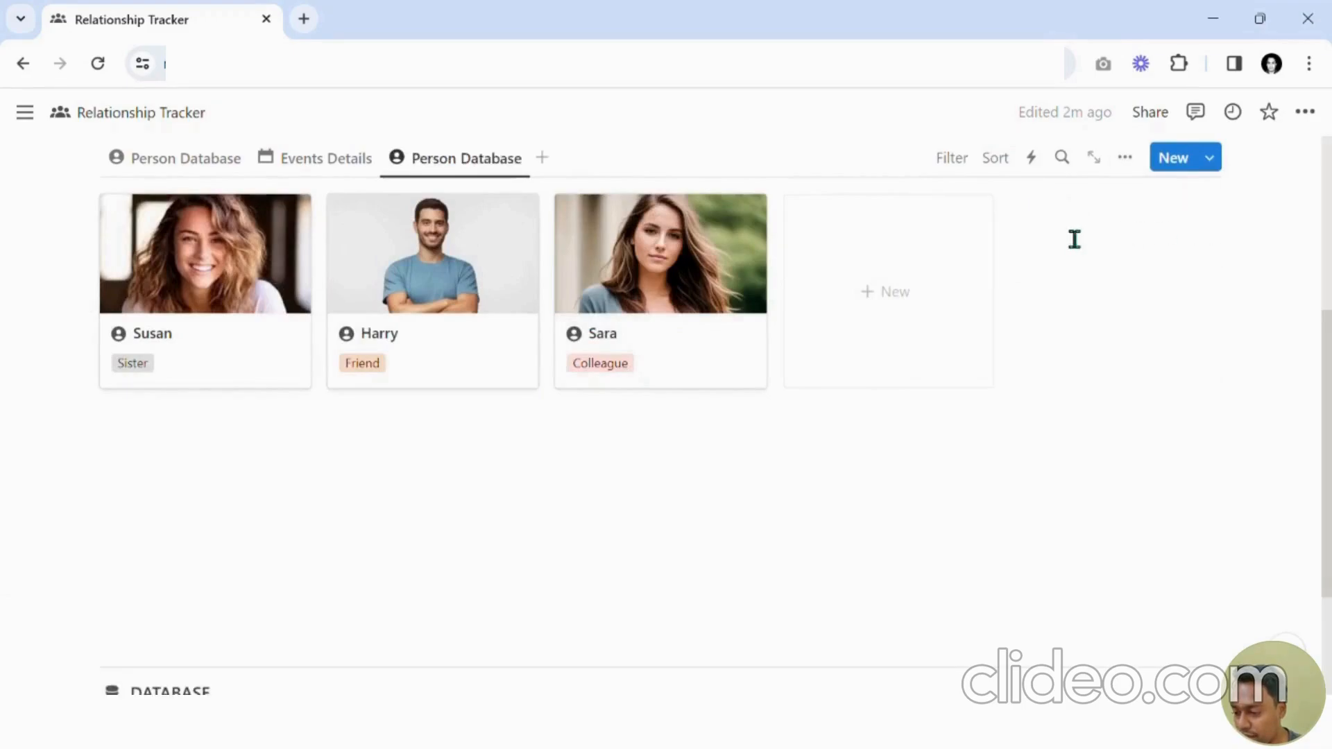
left_click(1137, 169)
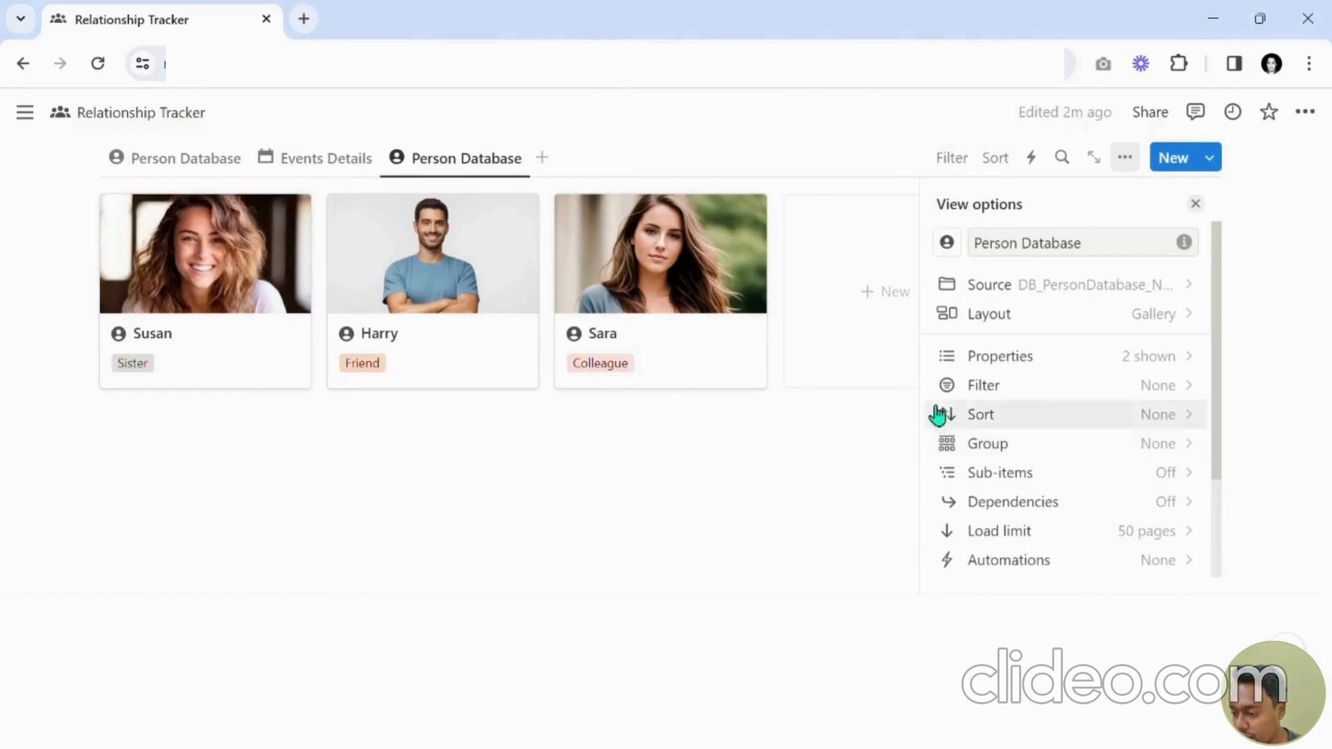
left_click(1195, 204)
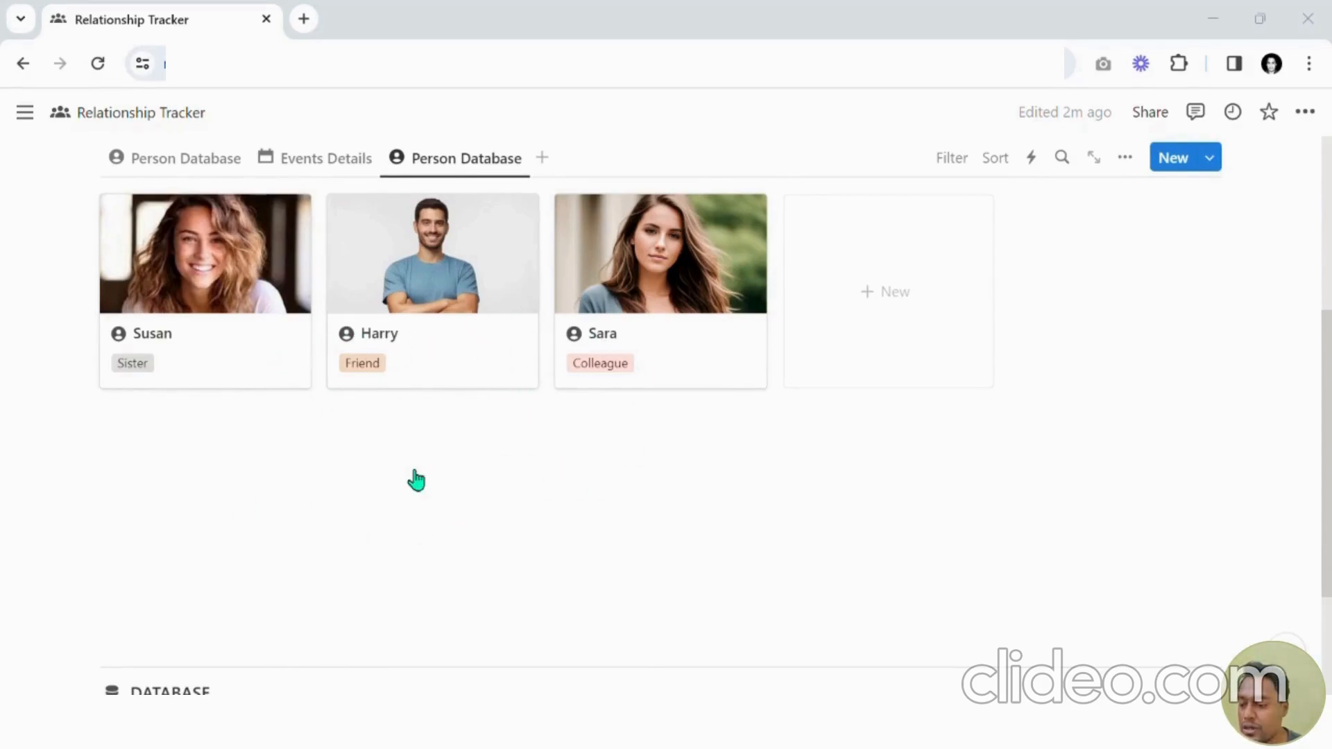
Change the new Person Database view's layout to Board.
left_click(1129, 158)
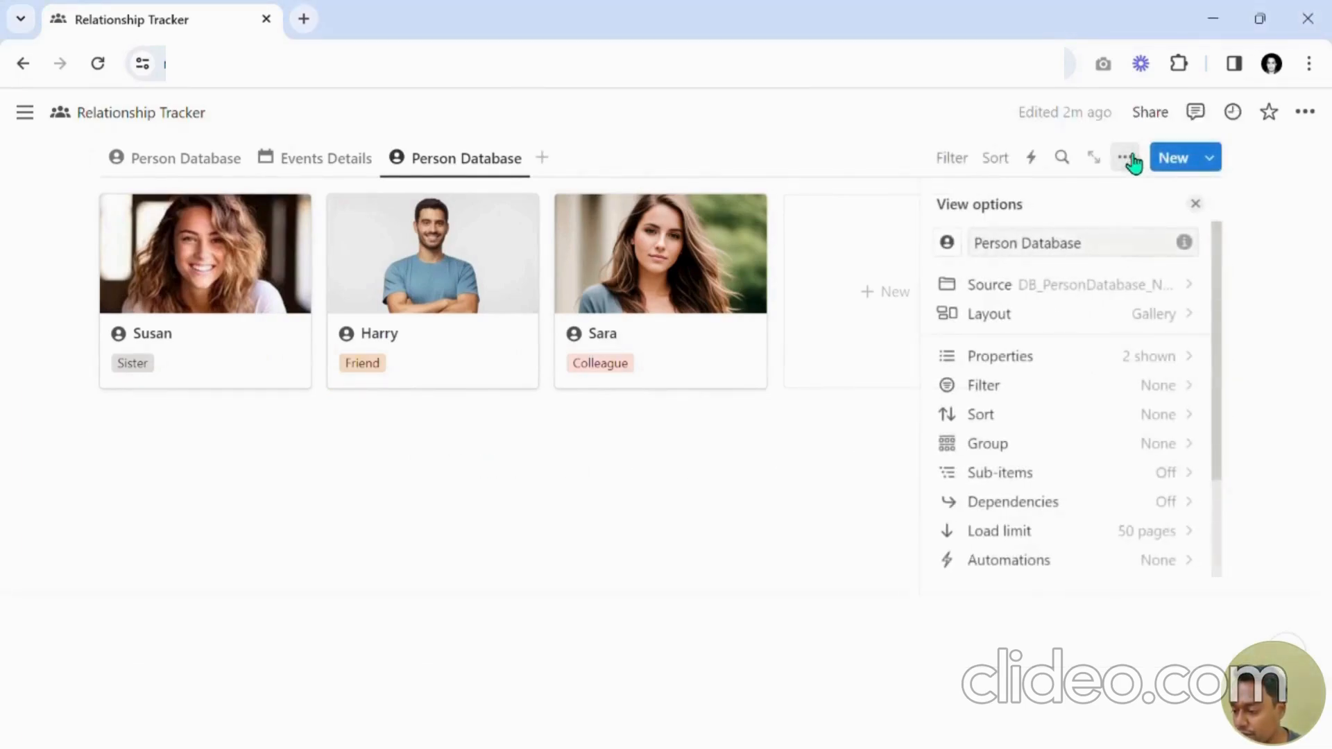
left_click(999, 320)
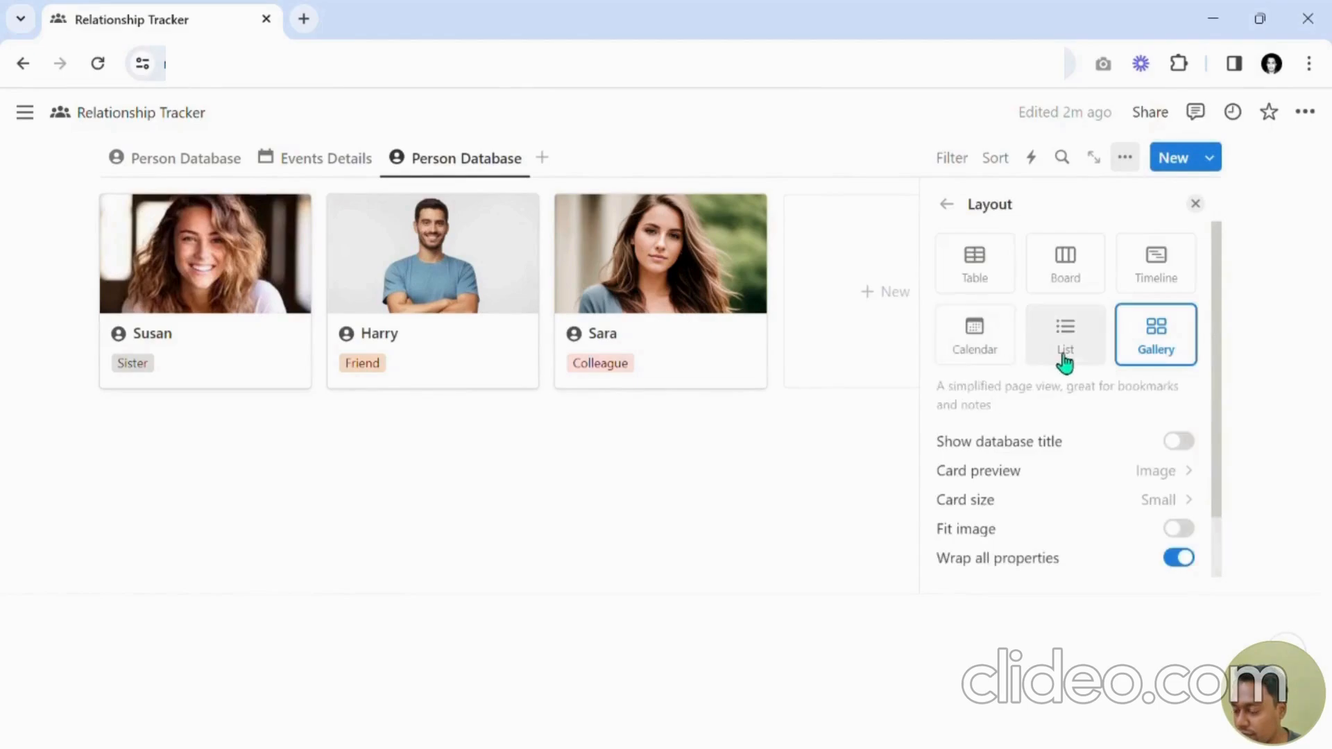
left_click(1087, 268)
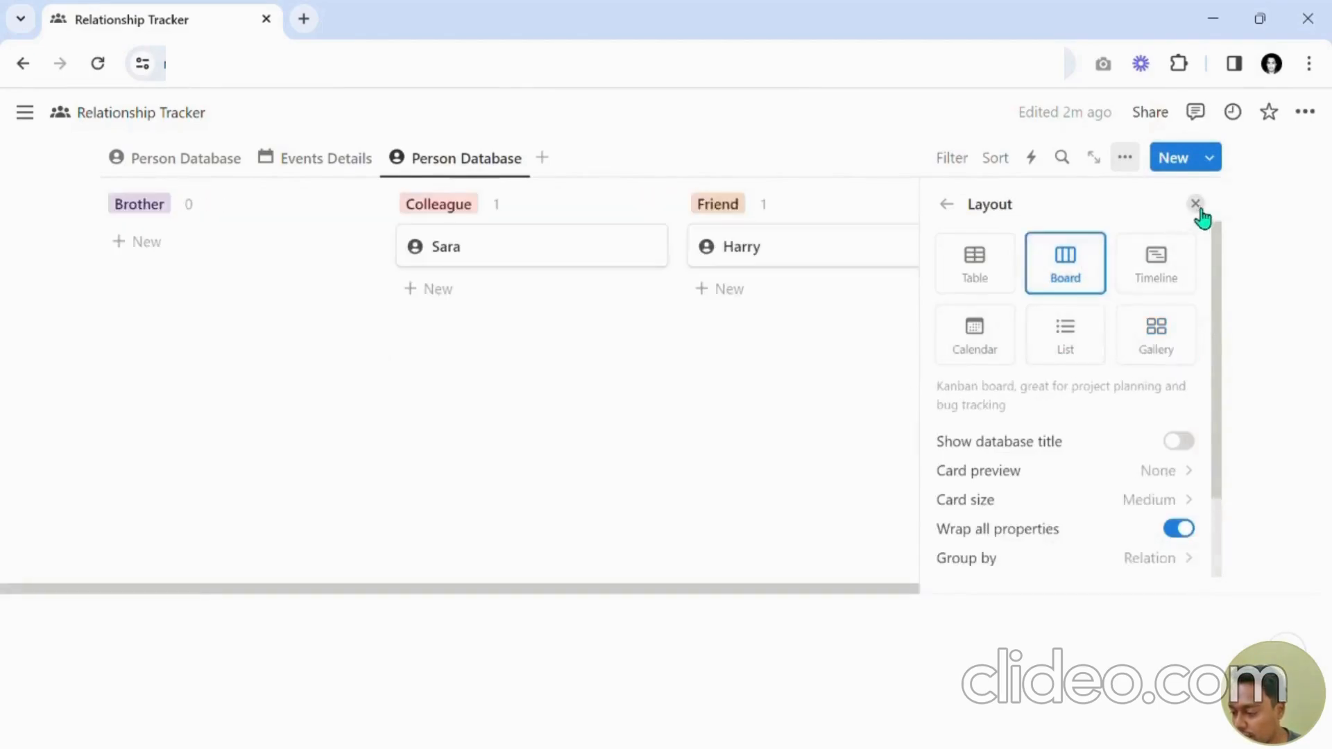
left_click(1195, 204)
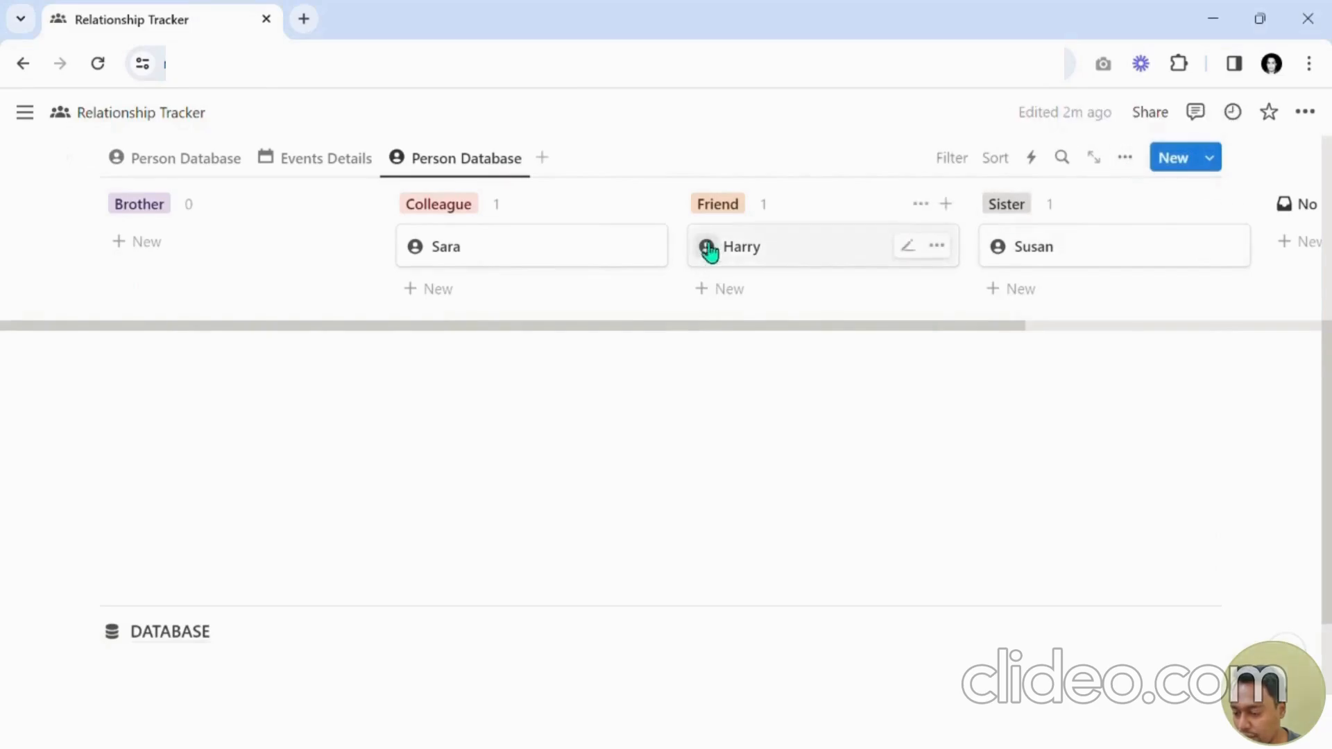
Set the board view's card size to Small.
left_click(1125, 159)
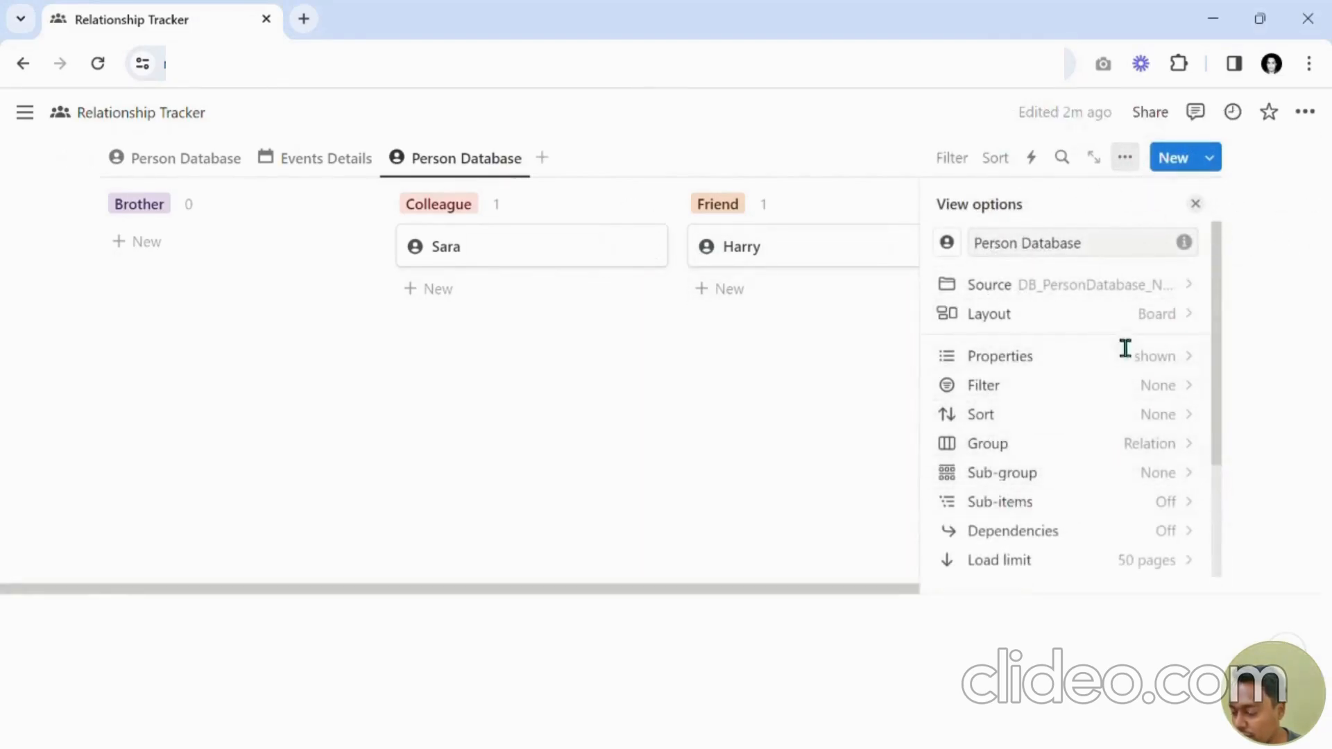
left_click(1124, 316)
scroll(1093, 529, "down", 2)
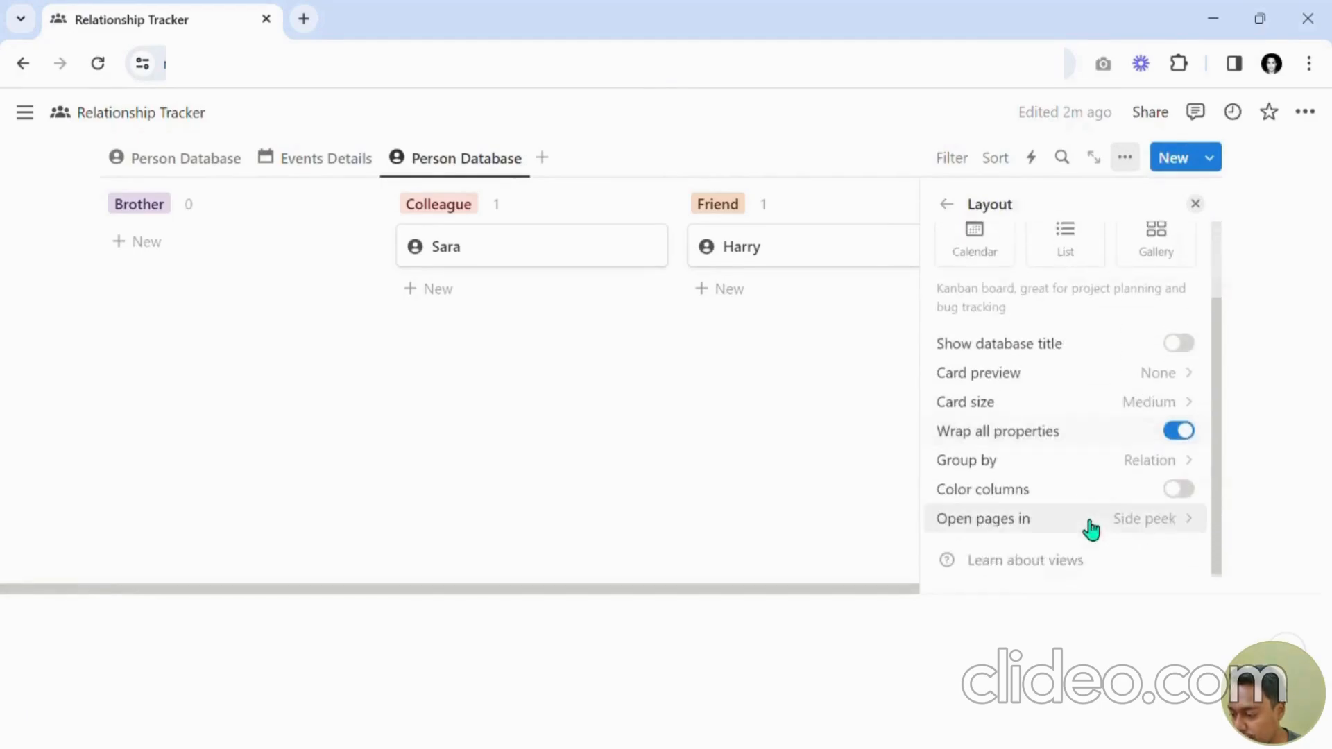
scroll(1113, 494, "up", 2)
scroll(1123, 486, "down", 2)
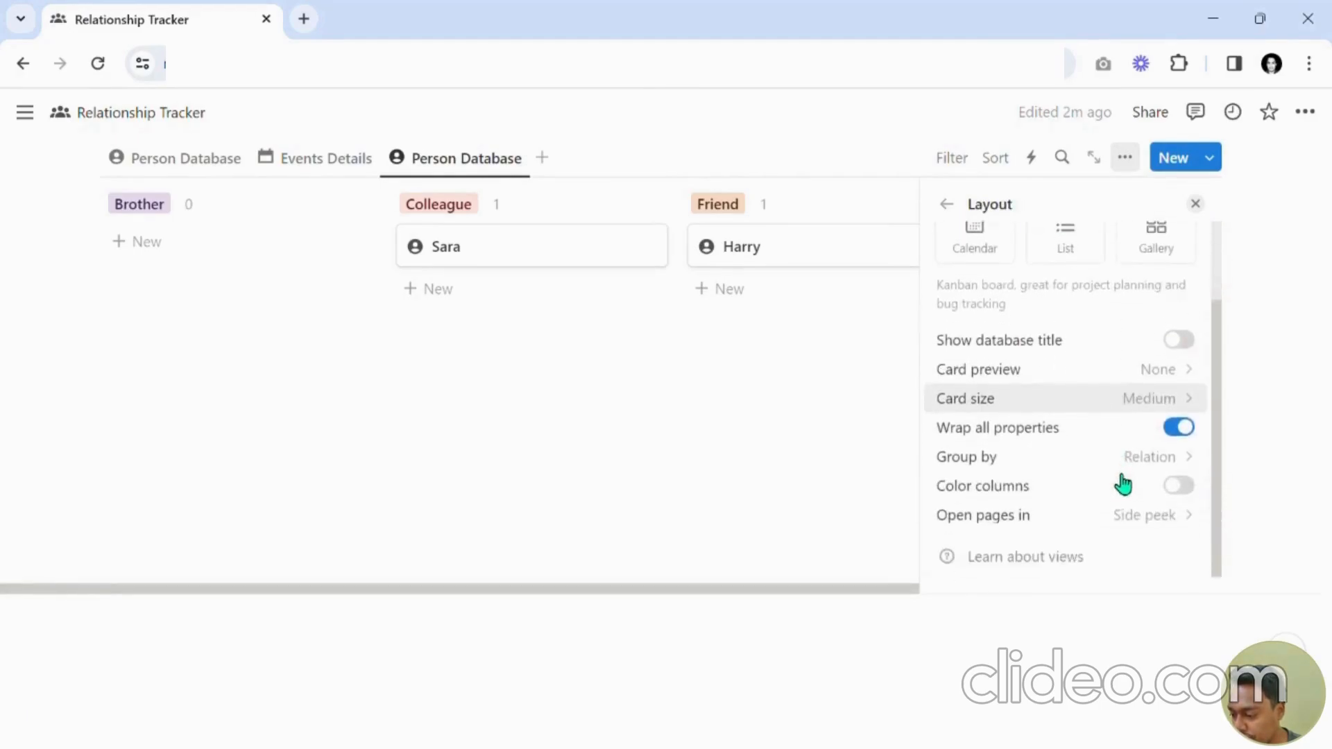
left_click(1046, 401)
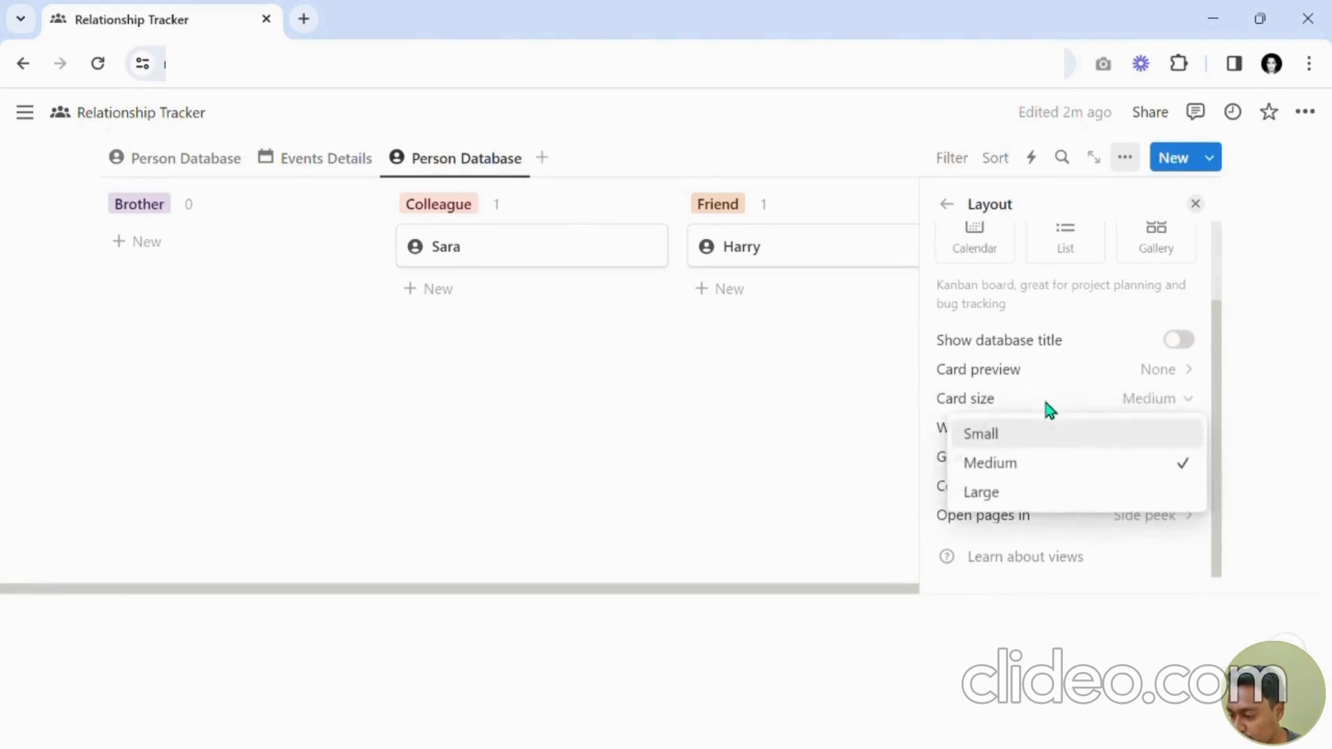
left_click(1028, 437)
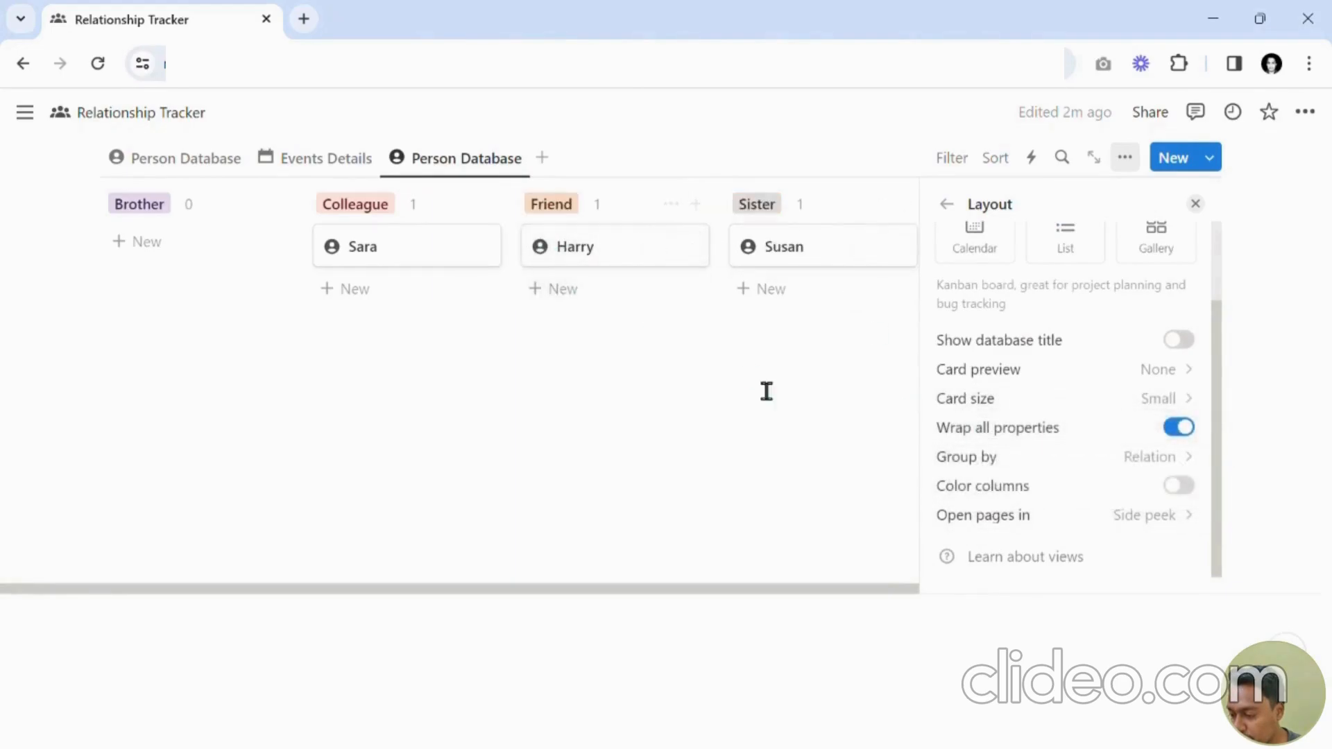
Set the board view's card size to Medium.
left_click(1045, 404)
left_click(1019, 463)
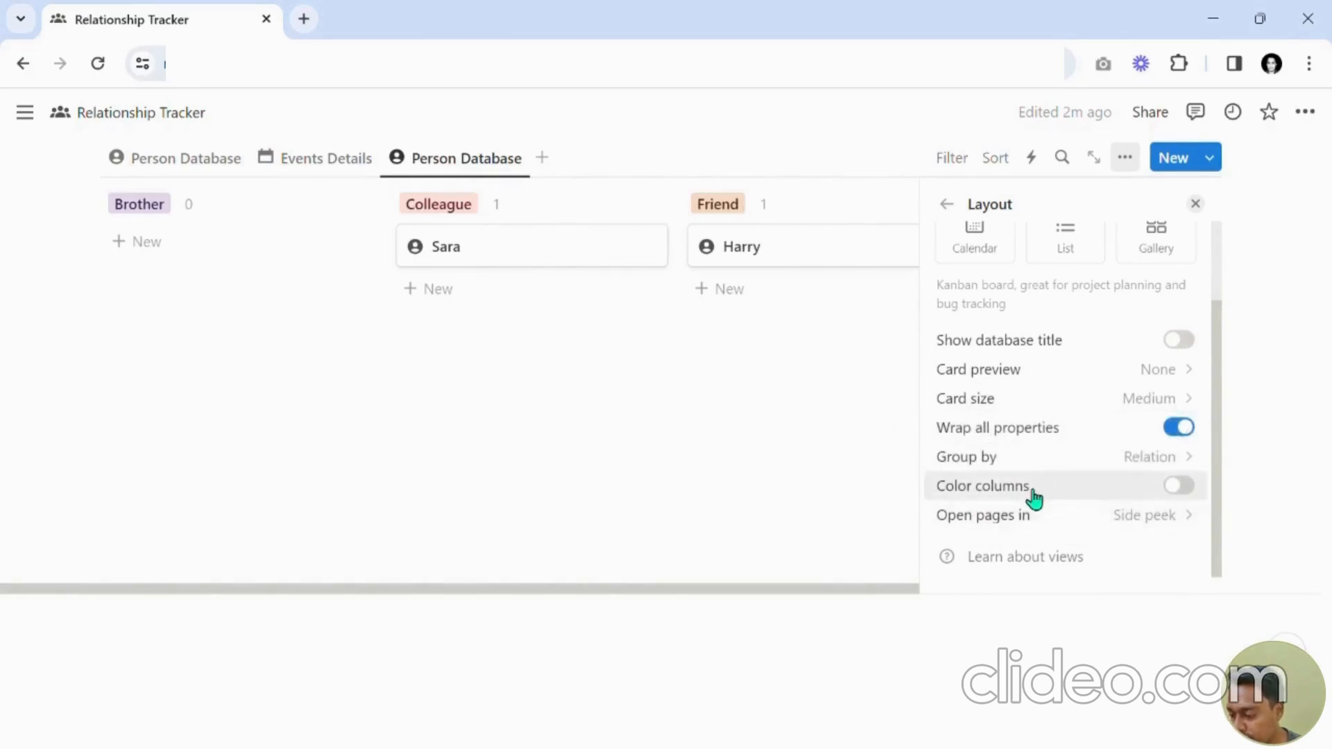
left_click(1179, 494)
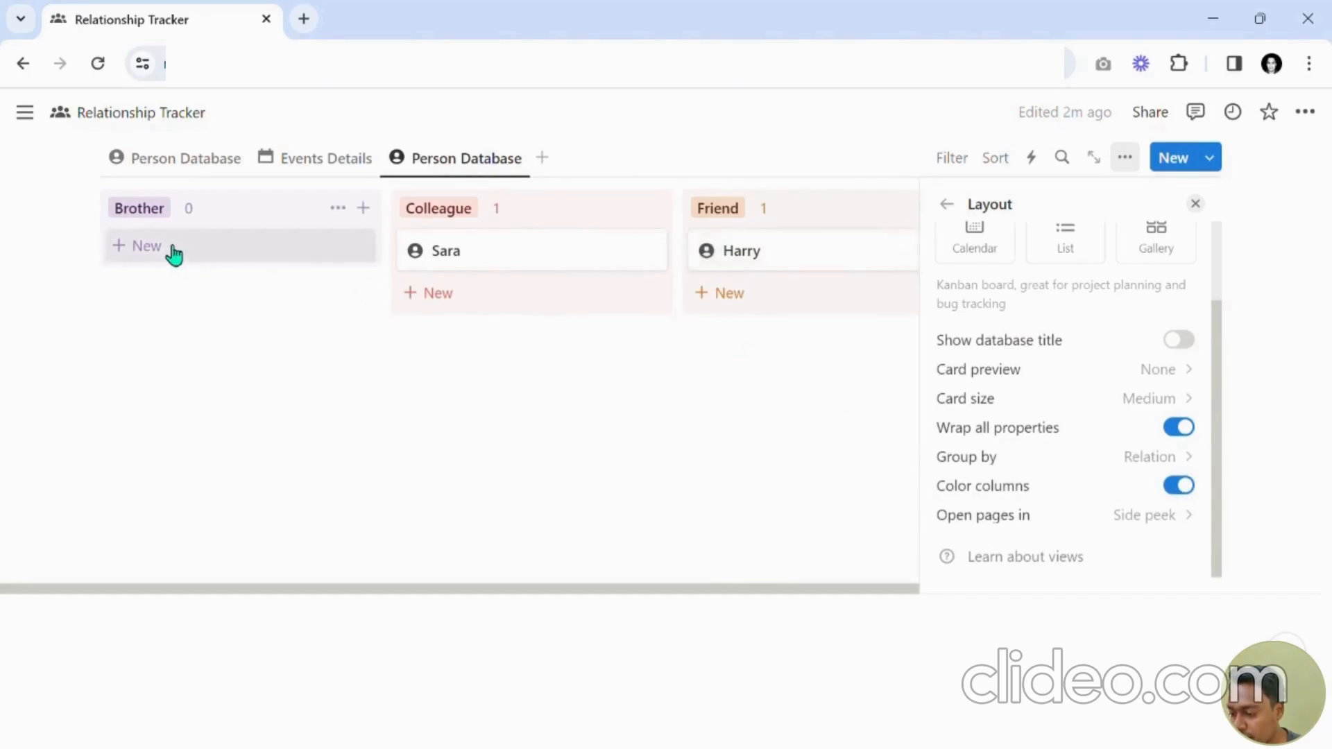
left_click_drag(726, 601, 666, 603)
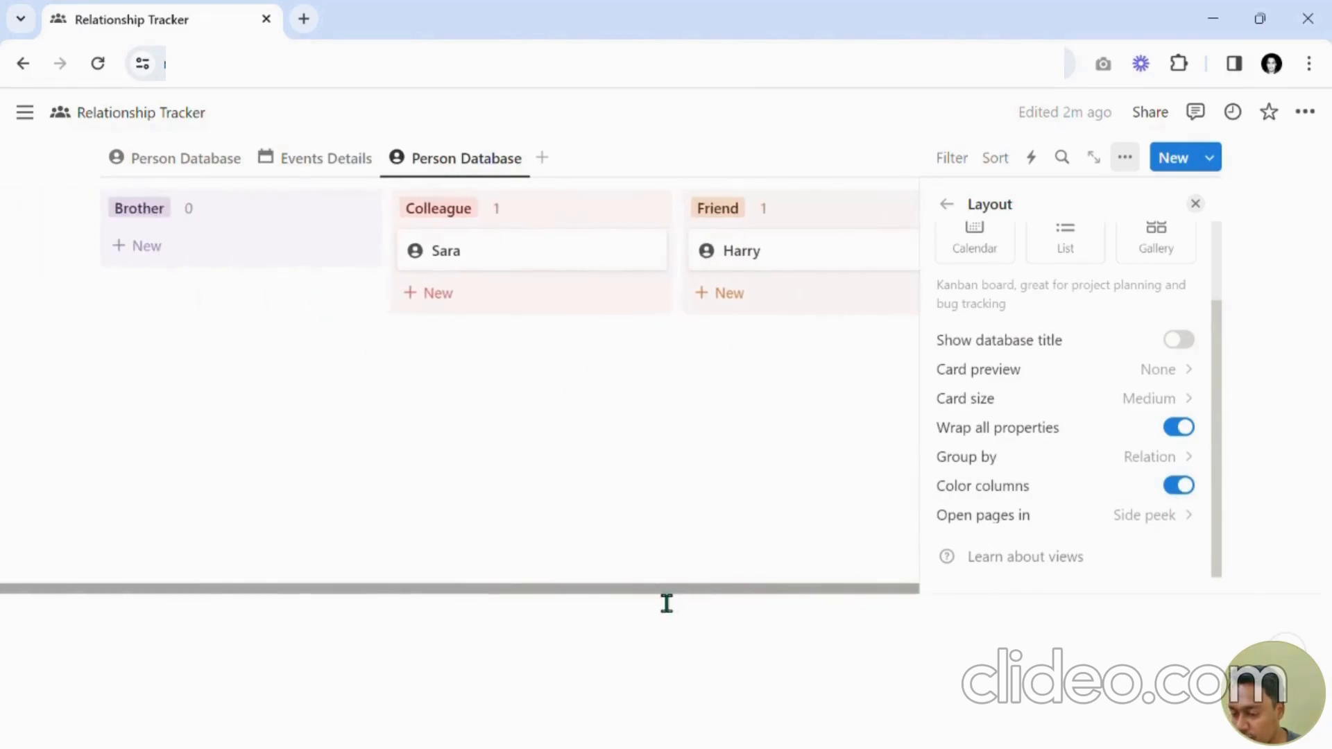
left_click(1179, 487)
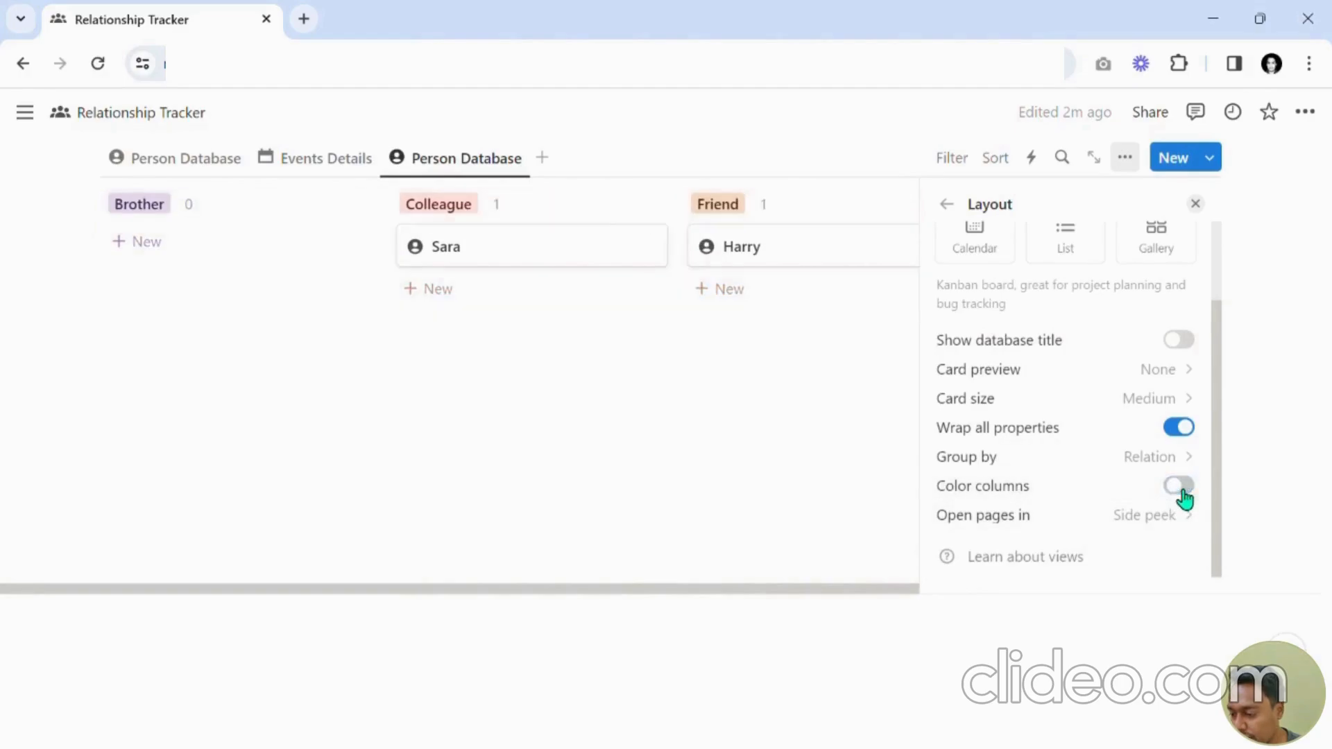
Turn on hiding of empty groups for the board grouped by Relation.
left_click(986, 454)
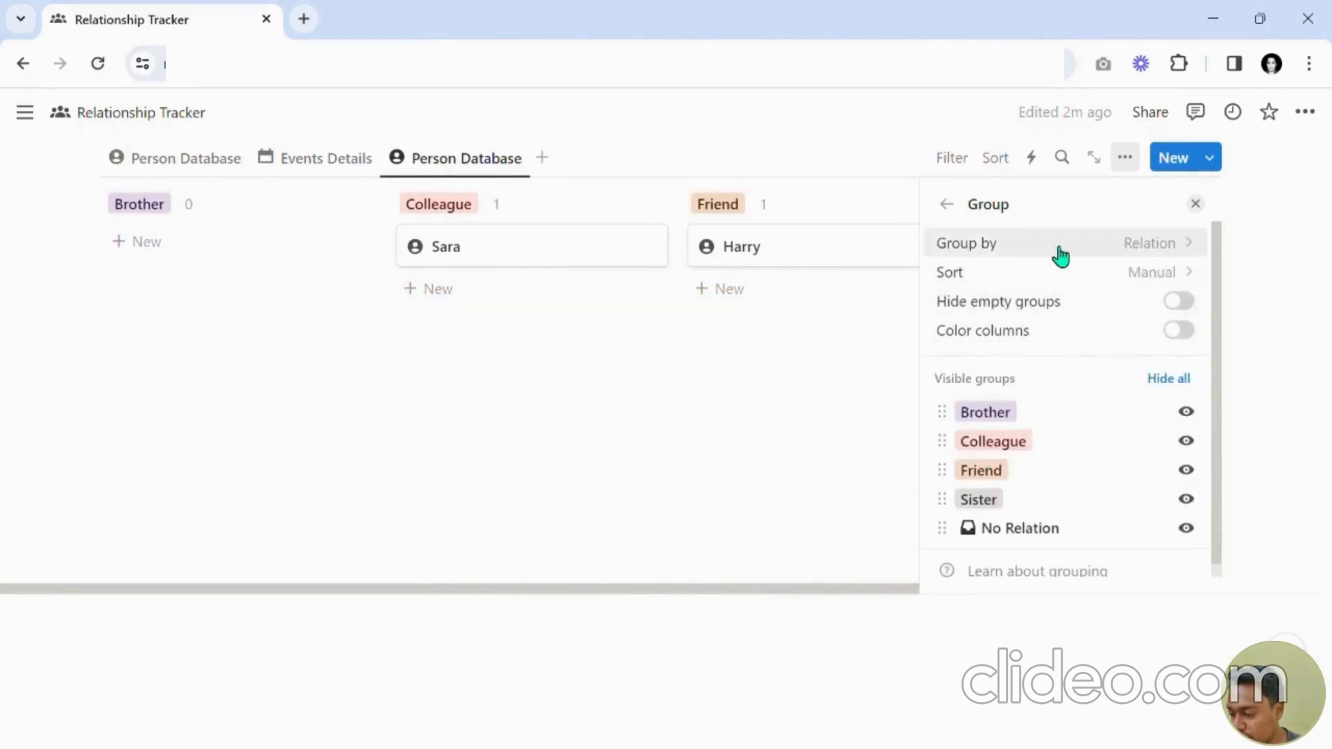
left_click(1007, 258)
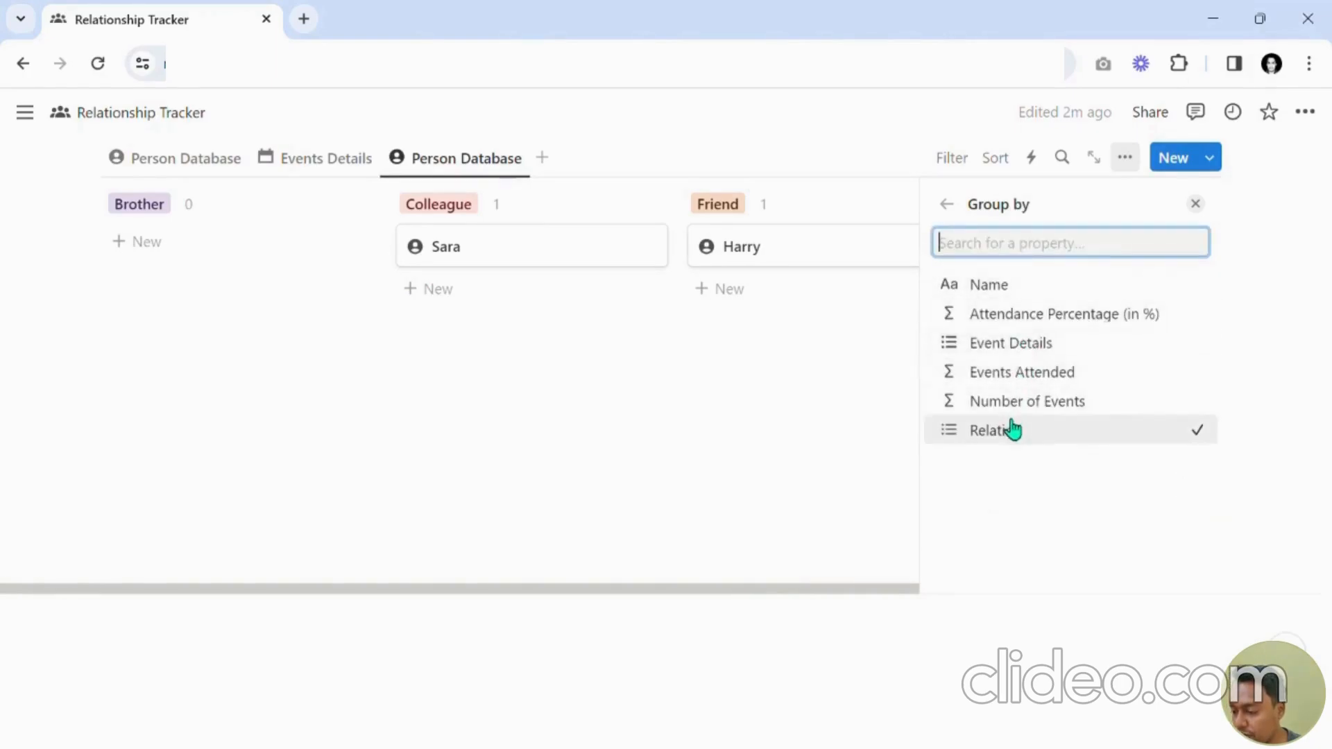
left_click(953, 211)
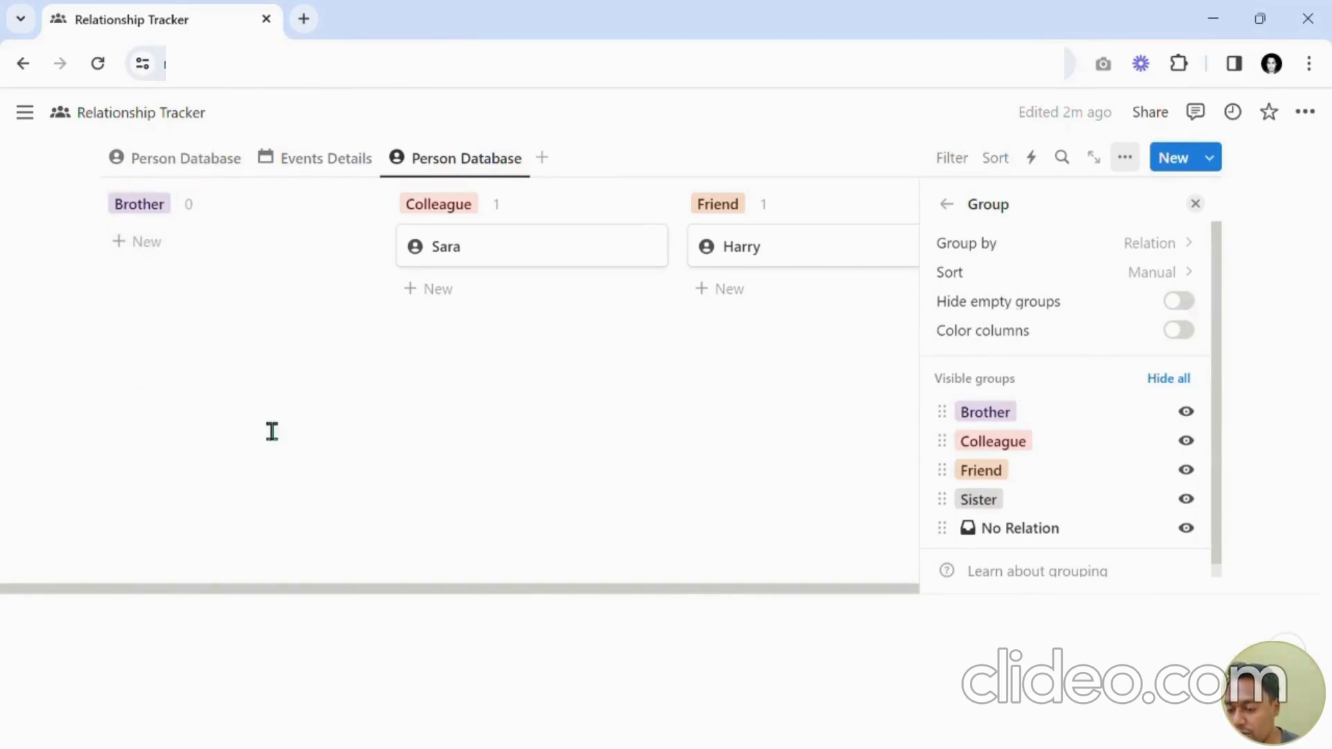
left_click(1197, 314)
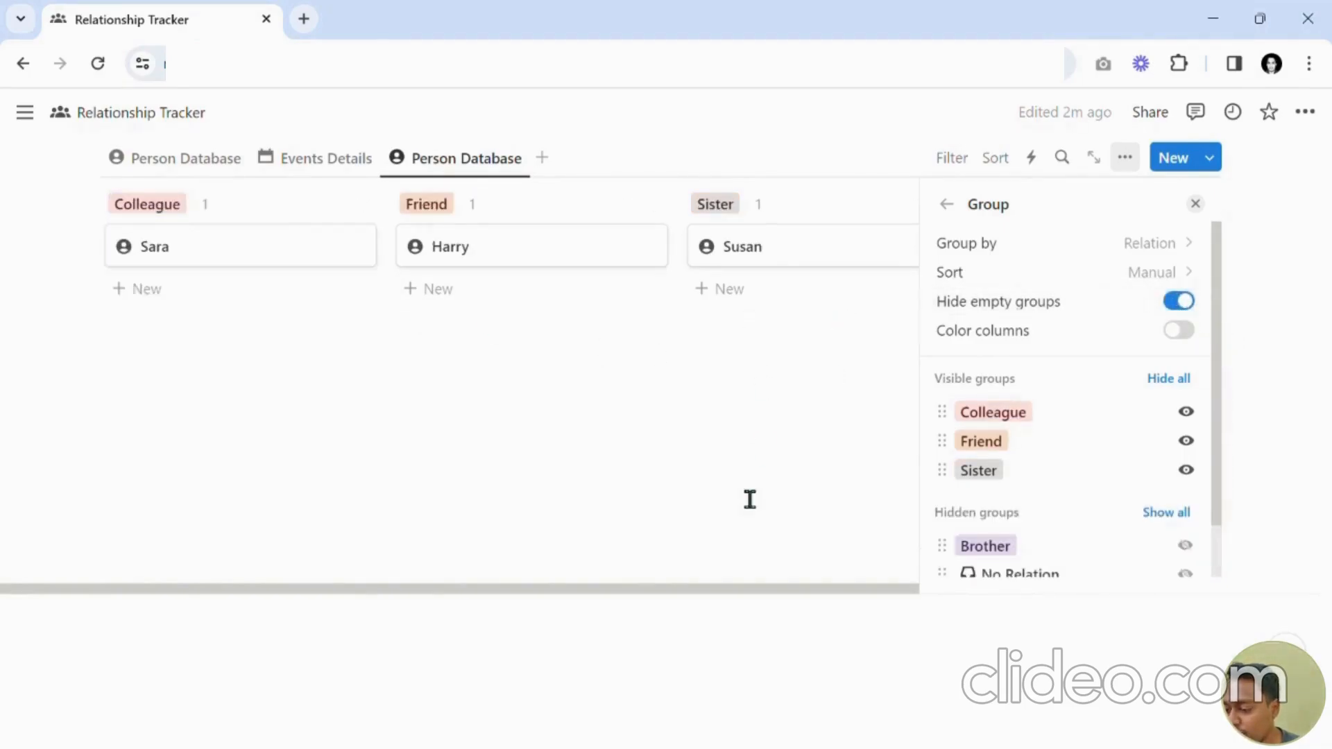
left_click_drag(723, 603, 946, 568)
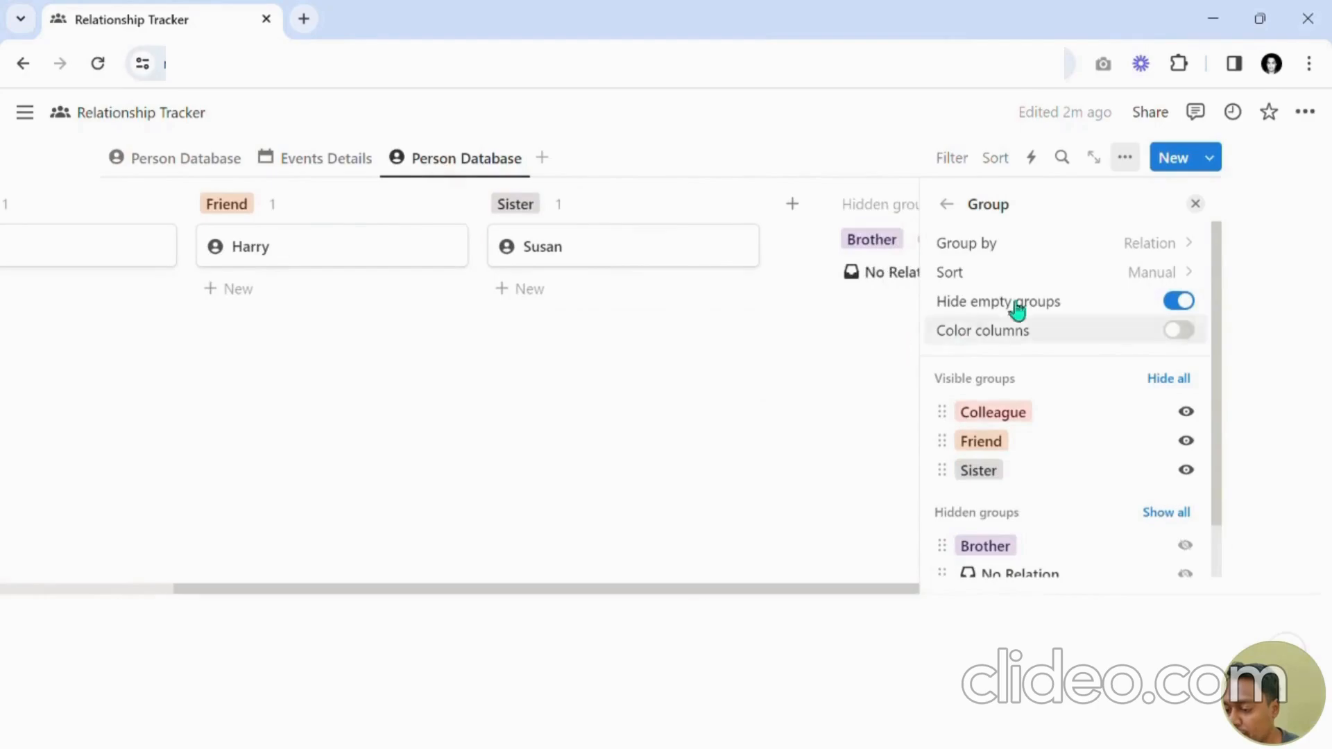
Delete the pages of the empty hidden Brother group.
left_click(1196, 204)
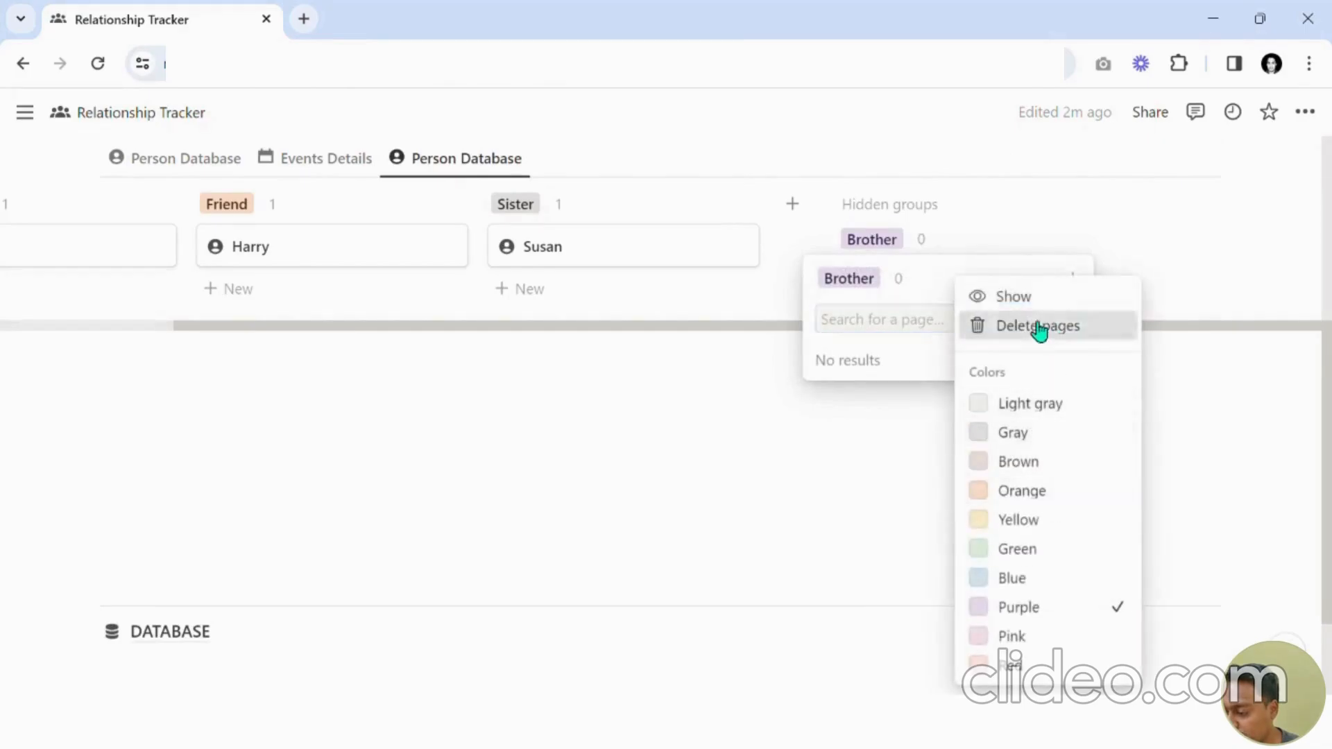
left_click(1037, 325)
left_click(666, 409)
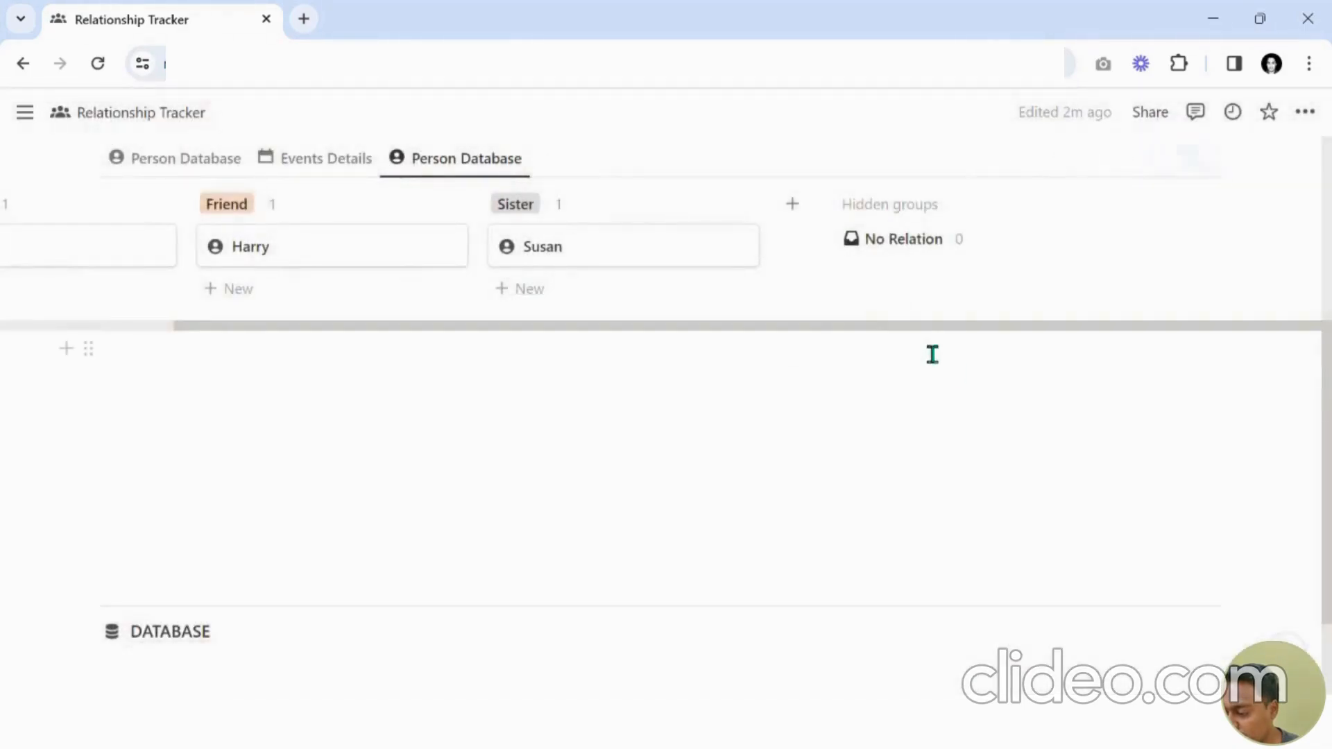
scroll(930, 341, "left", 3)
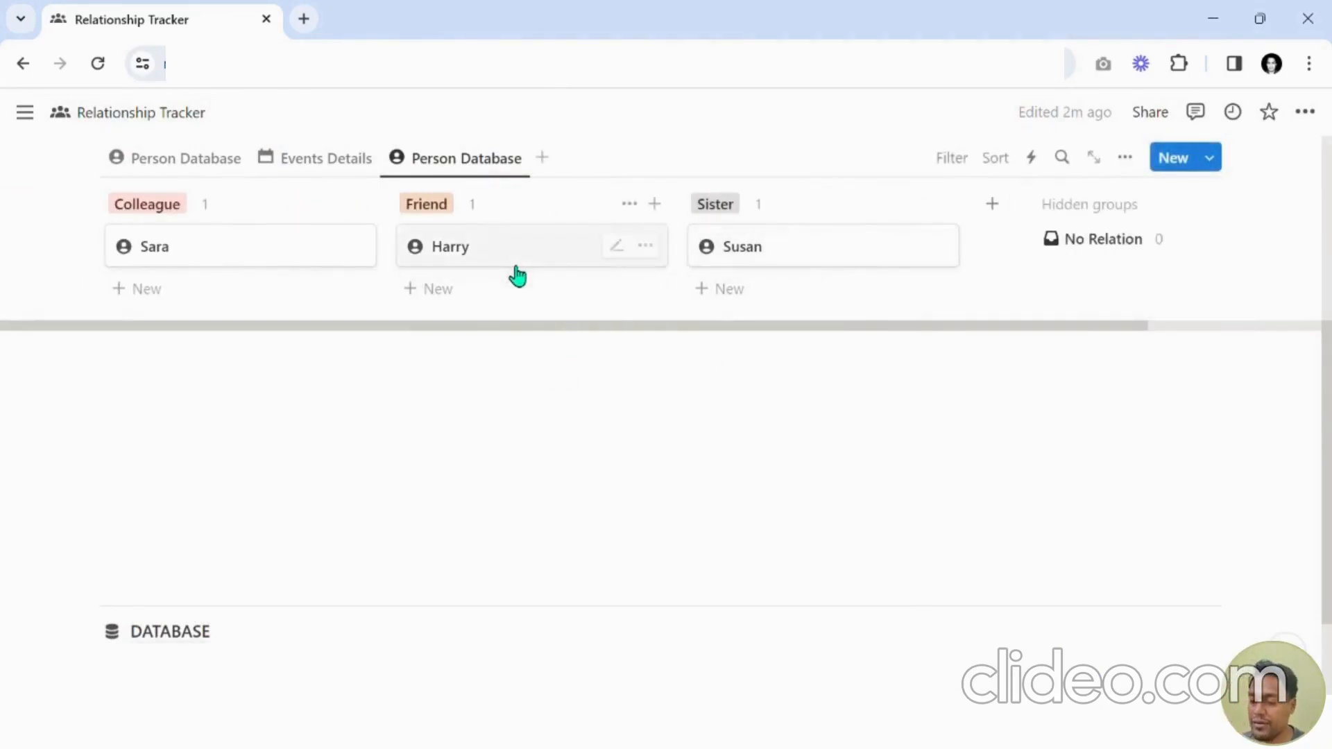
Show Number of Events, Events Attended and Attendance Percentage properties on the board cards.
left_click(1127, 161)
left_click(1071, 355)
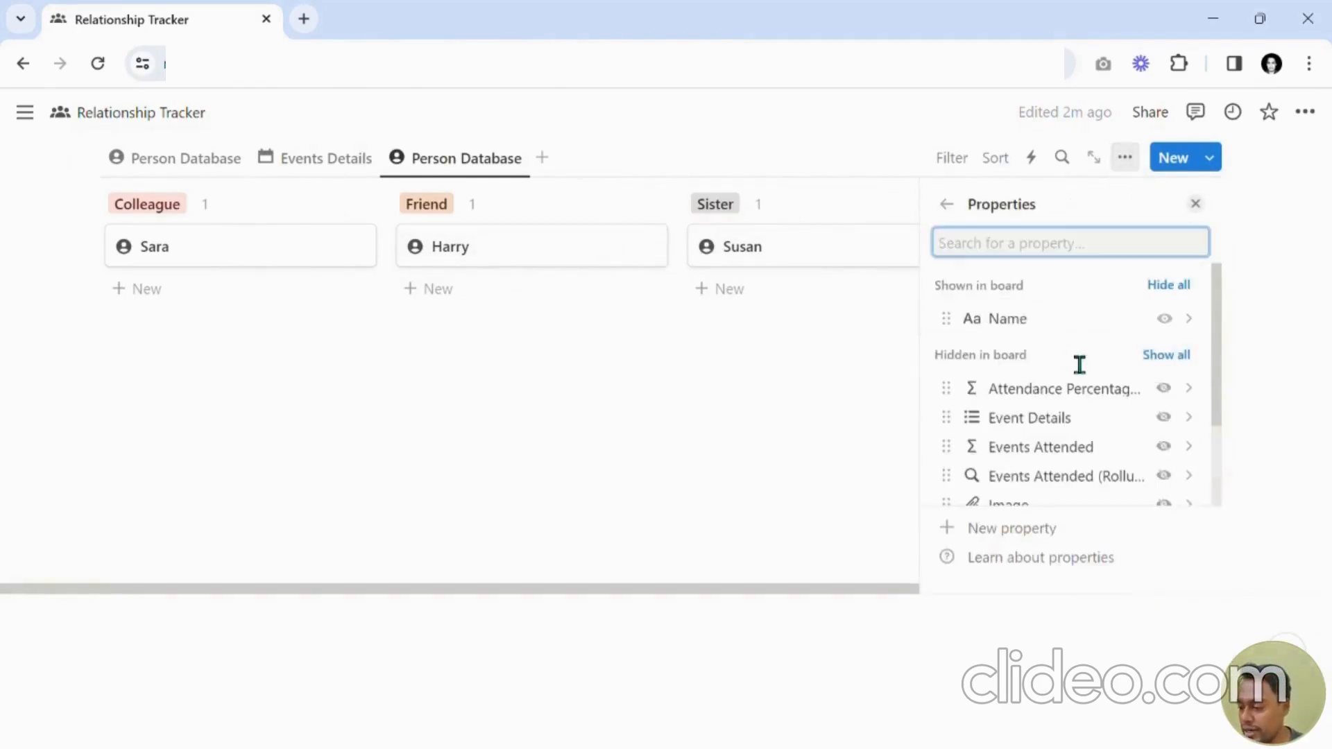
scroll(1079, 365, "down", 2)
left_click(1164, 414)
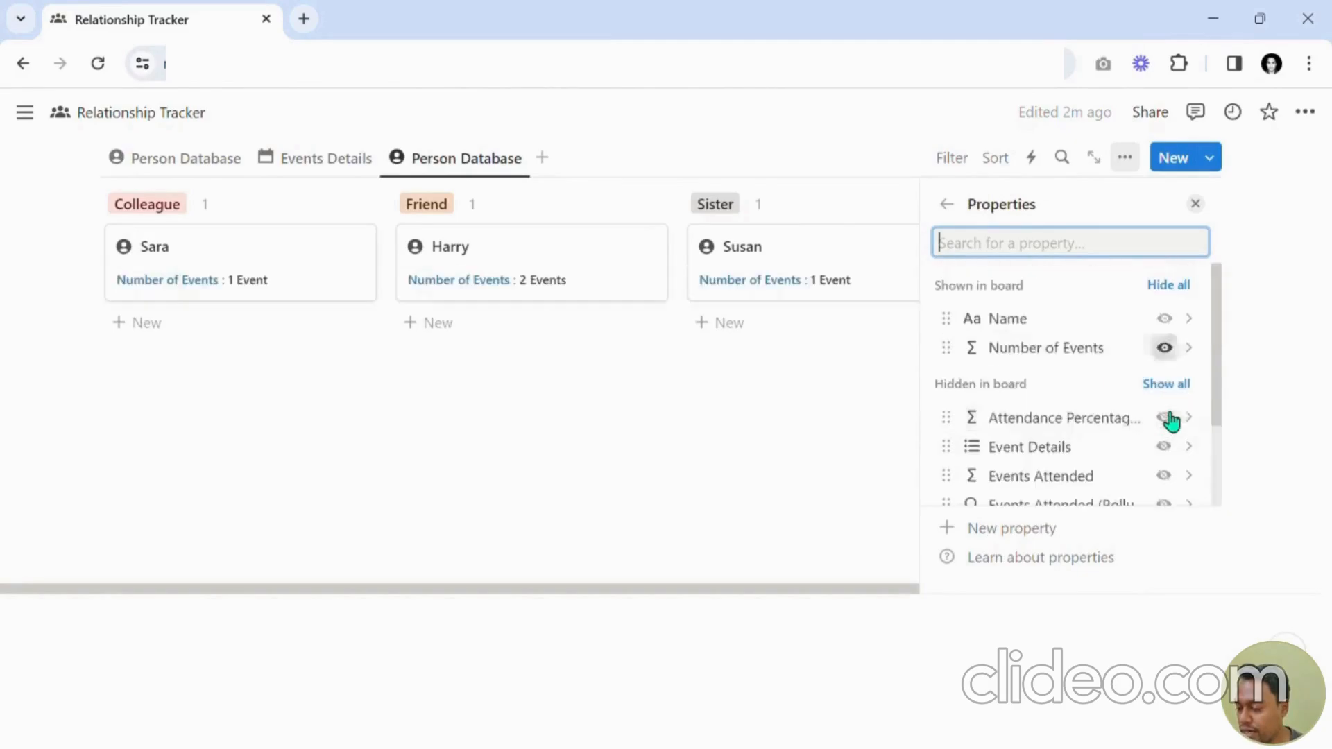
scroll(1158, 396, "down", 2)
left_click(1163, 372)
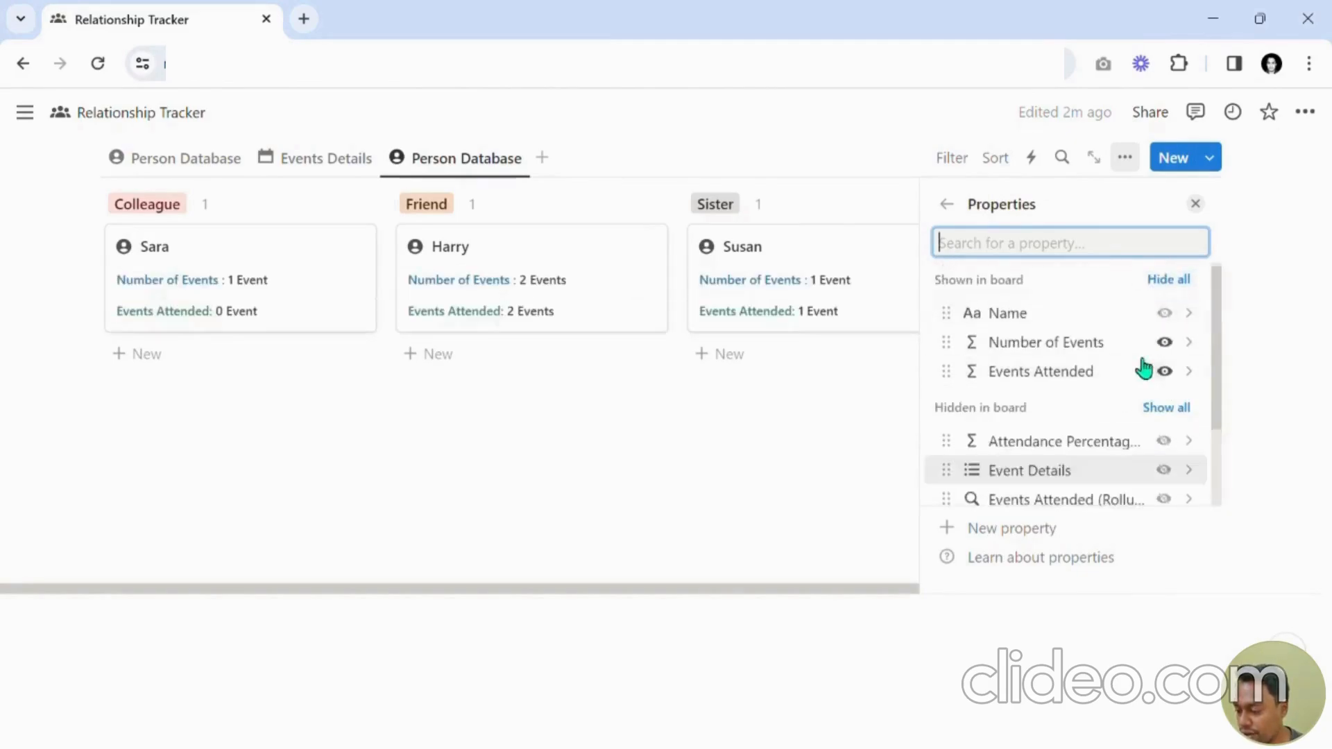
scroll(1141, 369, "down", 2)
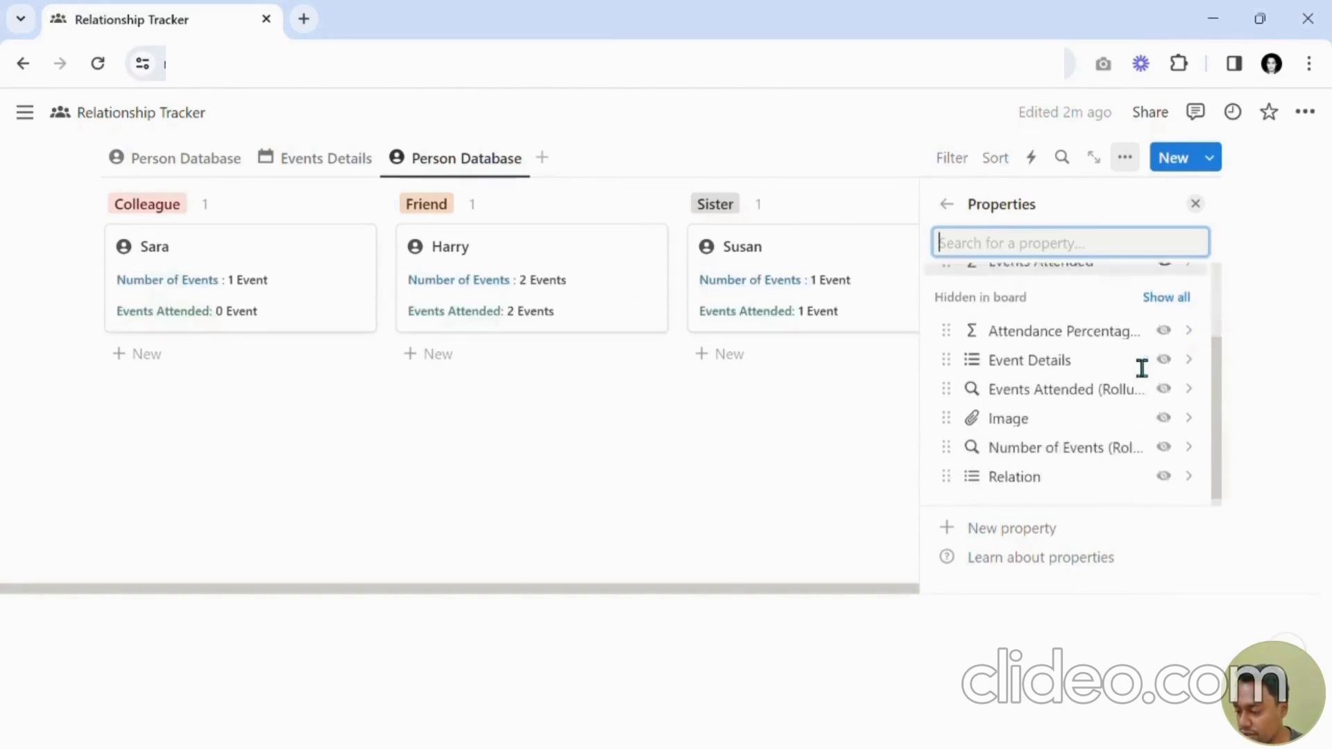
left_click(1163, 326)
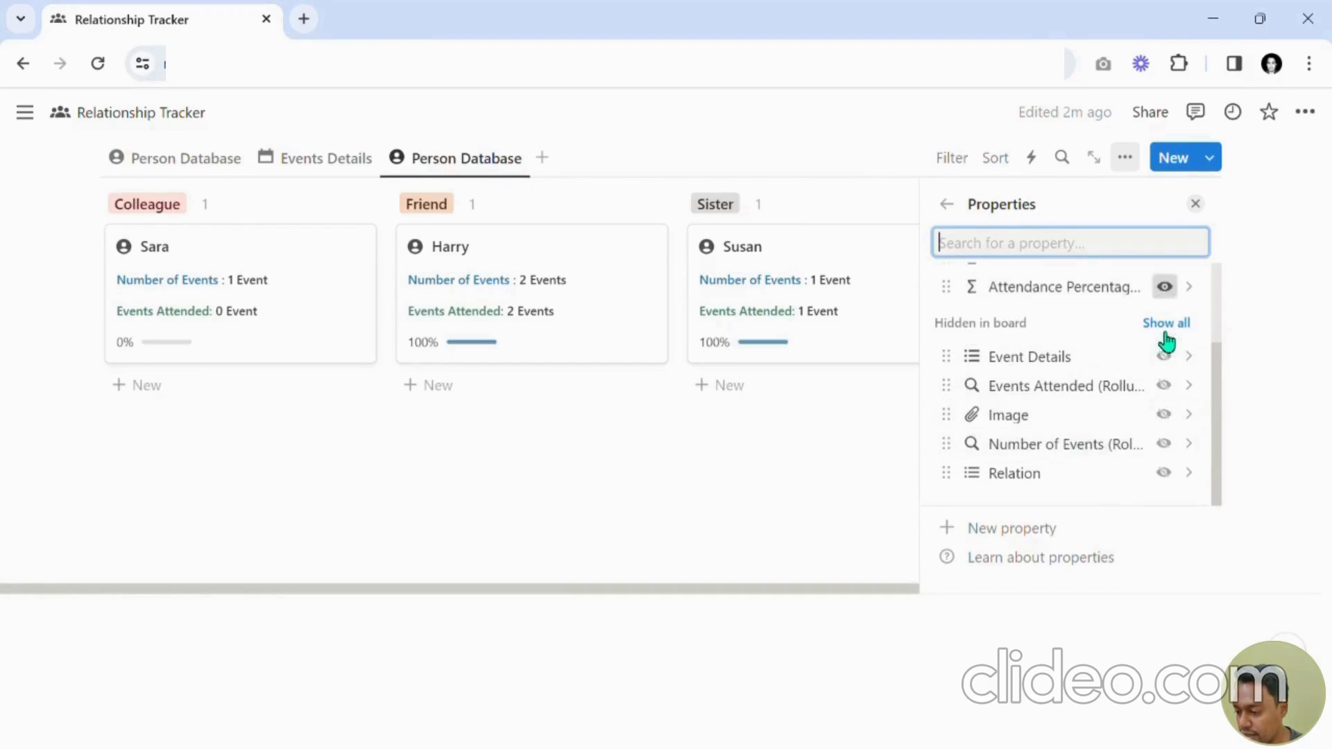
left_click(1207, 208)
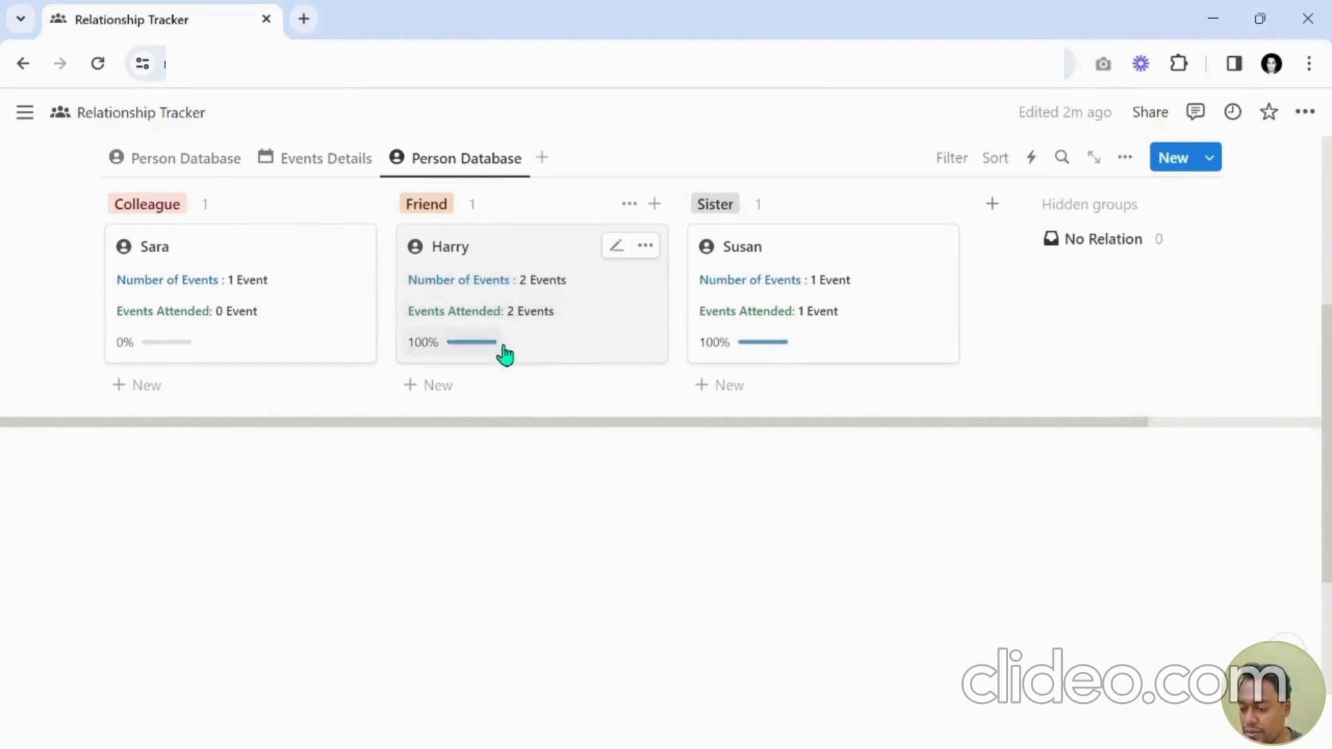
Review the Events Details calendar events and the board's attendance figures.
left_click(353, 169)
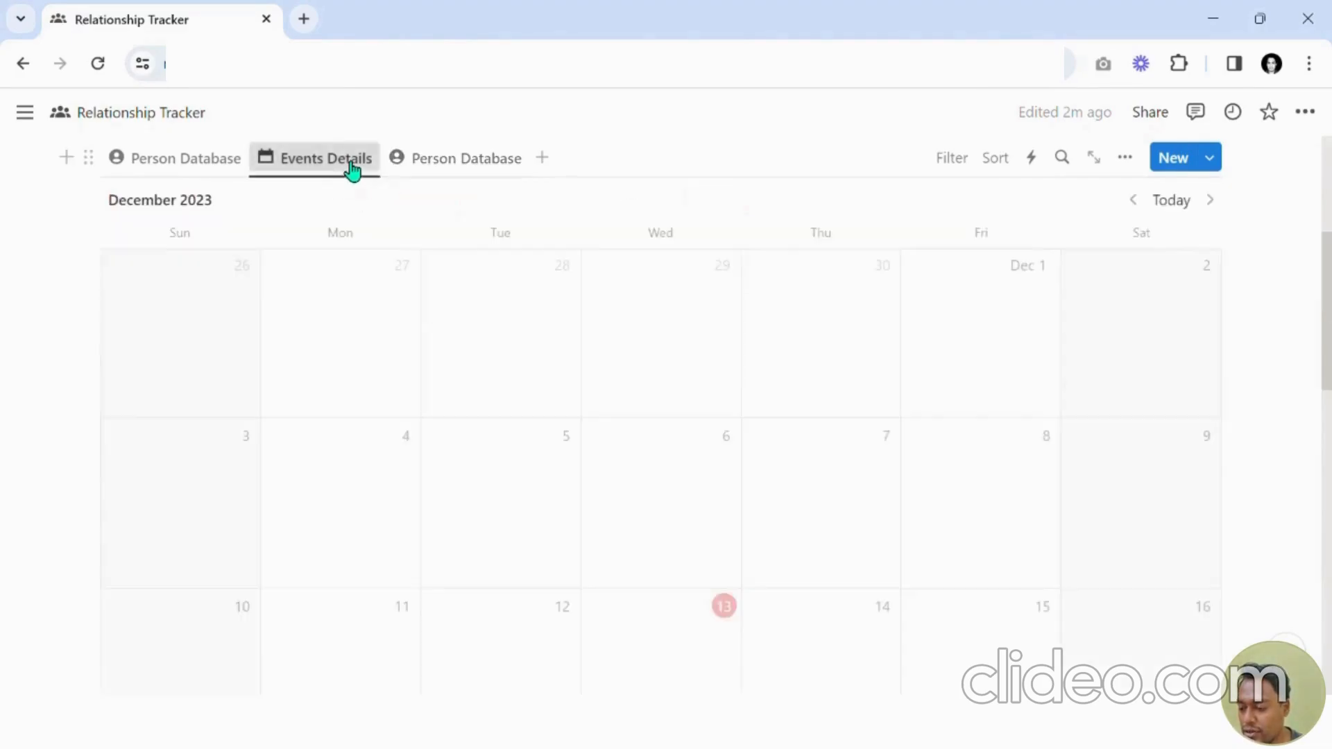
scroll(798, 430, "down", 5)
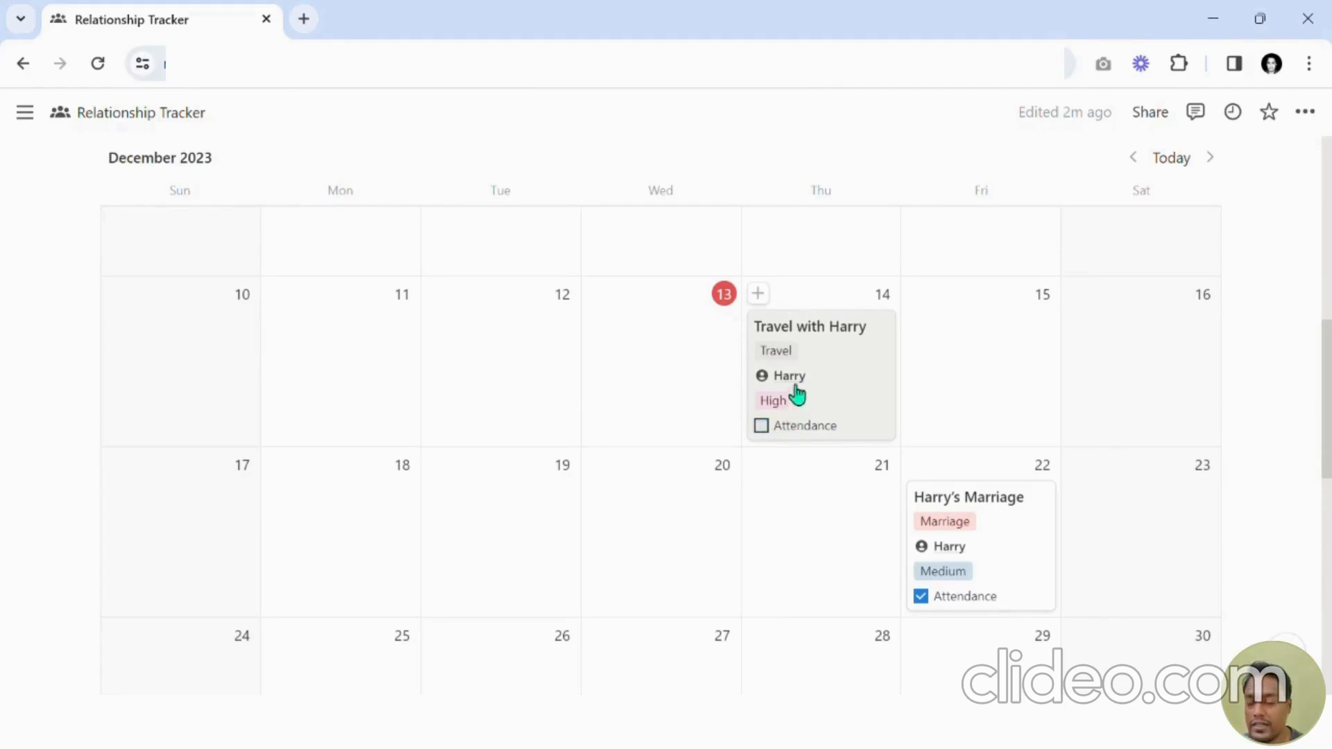
scroll(797, 392, "up", 7)
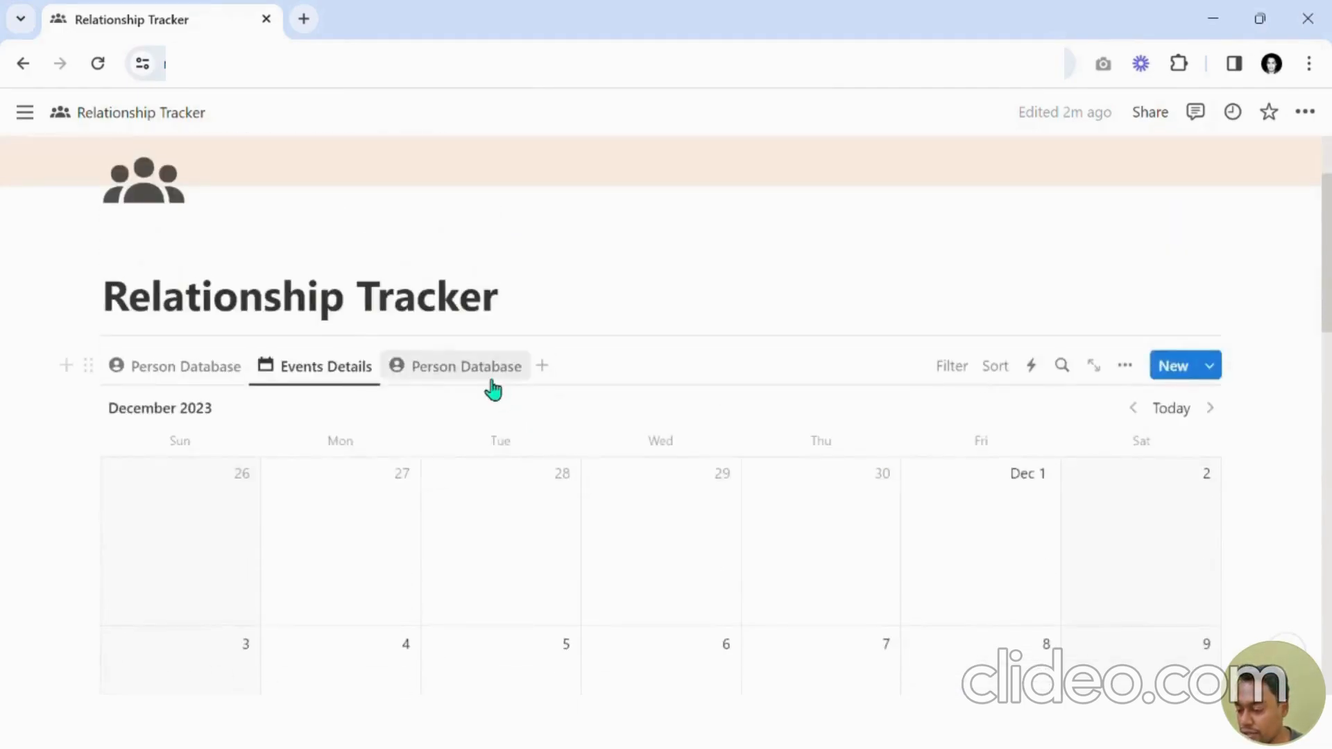
left_click(490, 367)
scroll(627, 393, "down", 3)
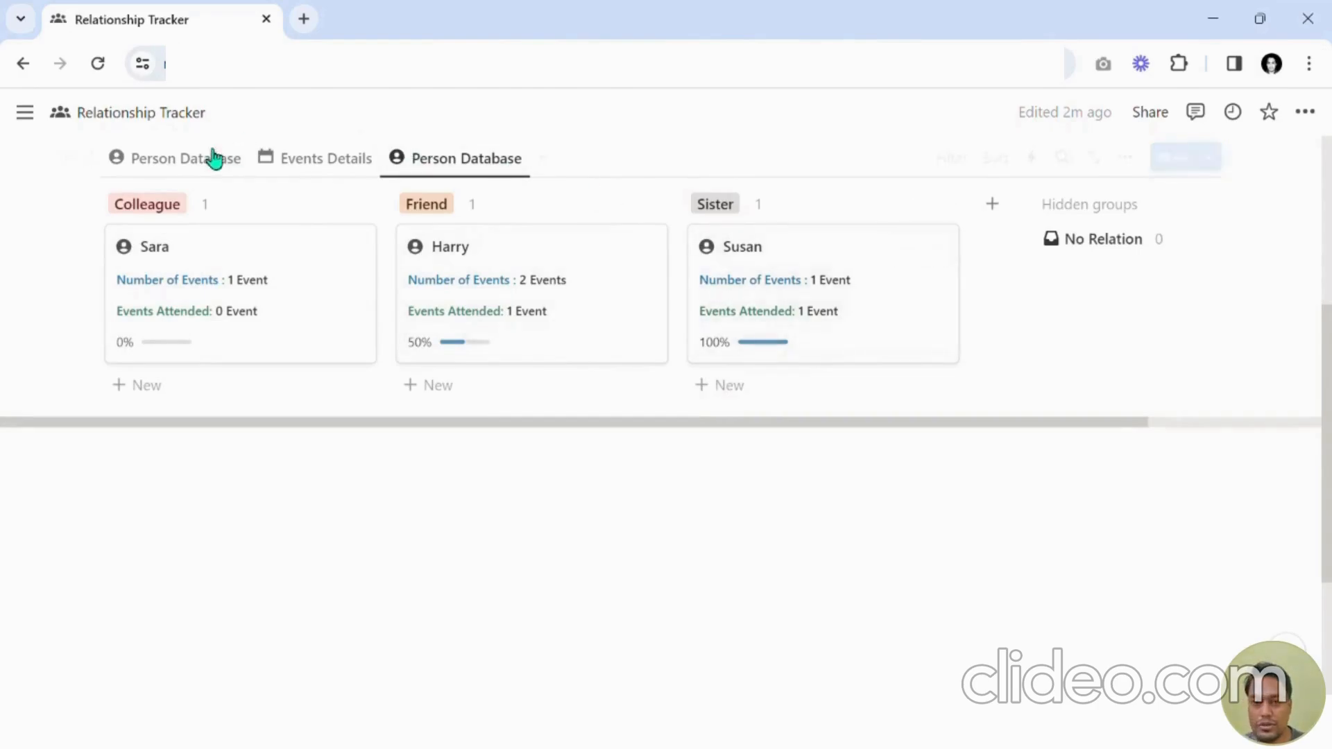
scroll(464, 410, "up", 3)
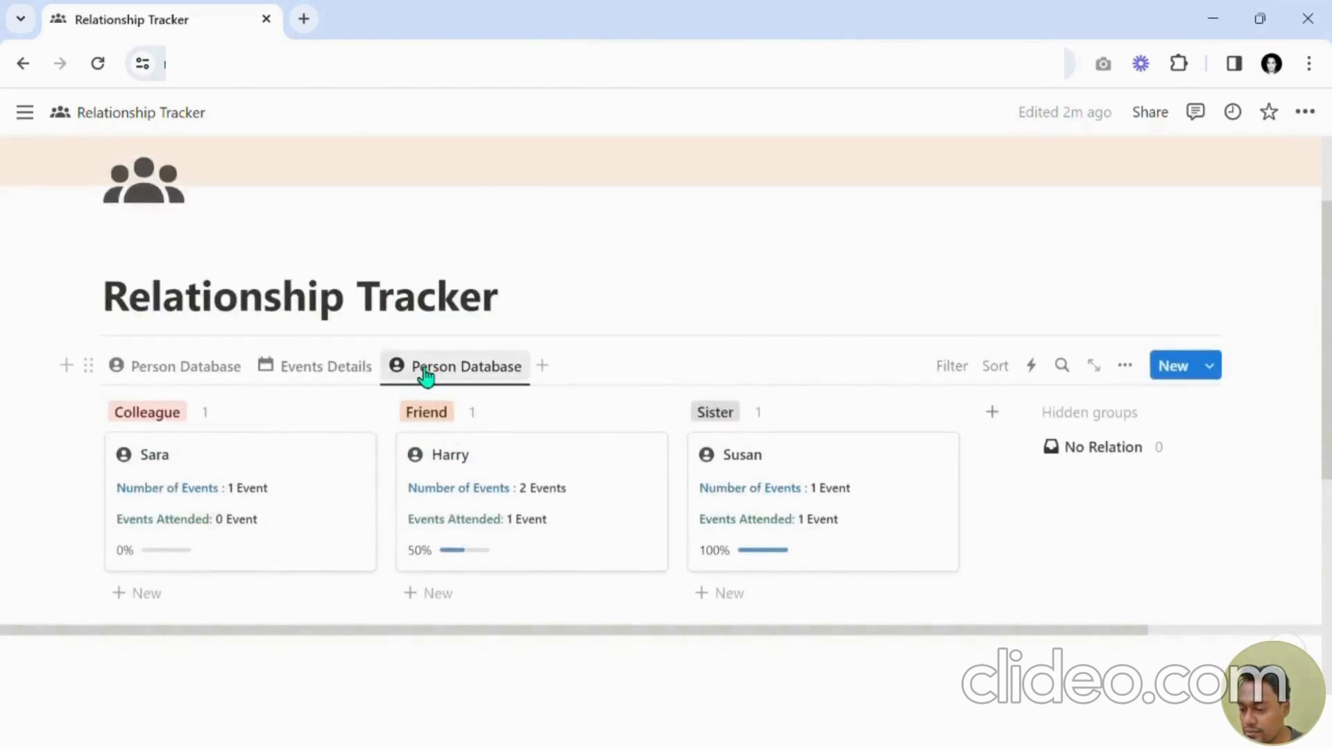
Rename the board view to Events Summary.
left_click(411, 376)
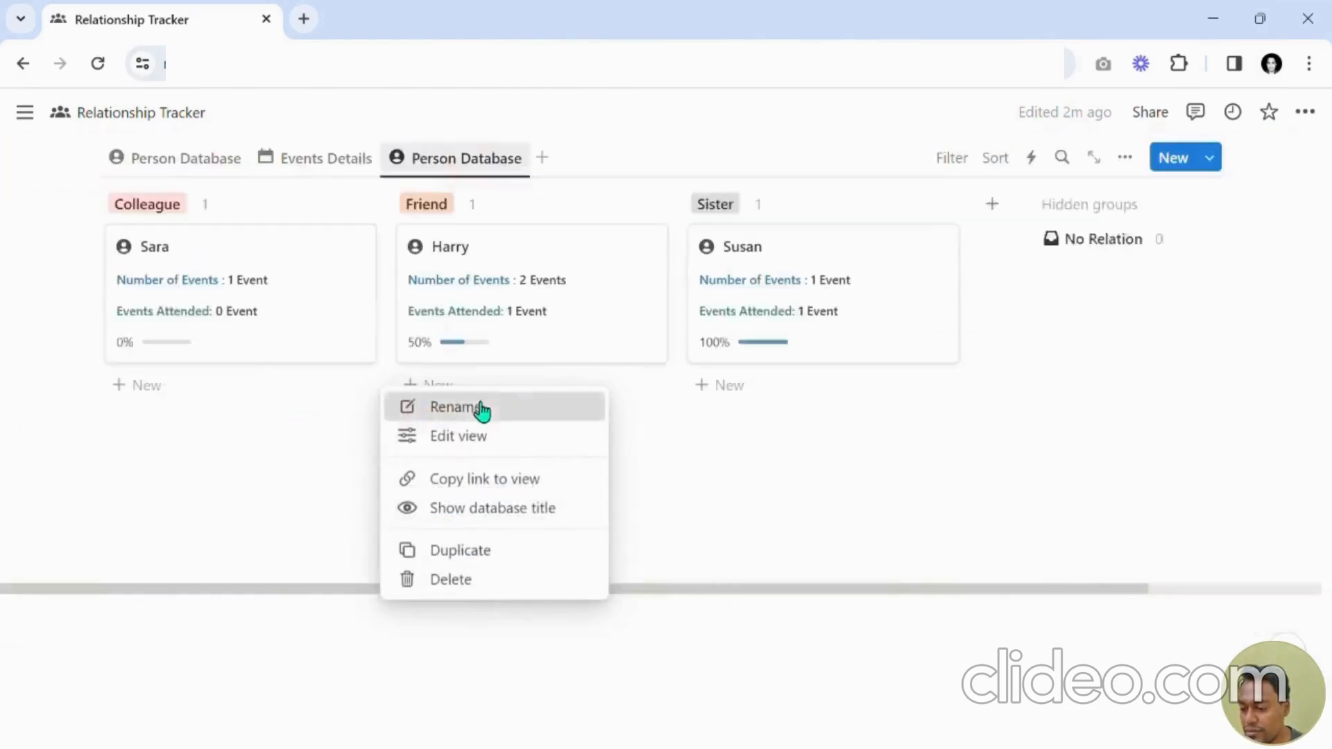
left_click(479, 410)
type("Ev")
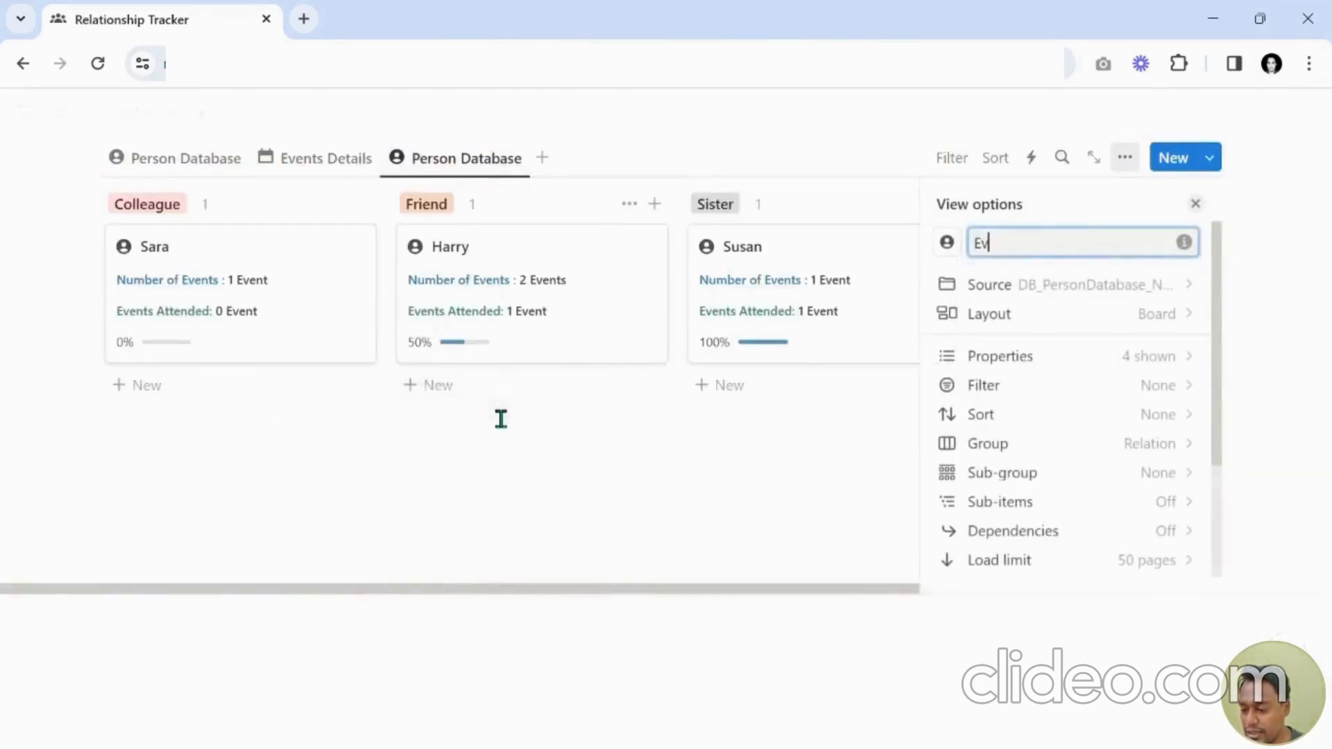
type("ents Summary")
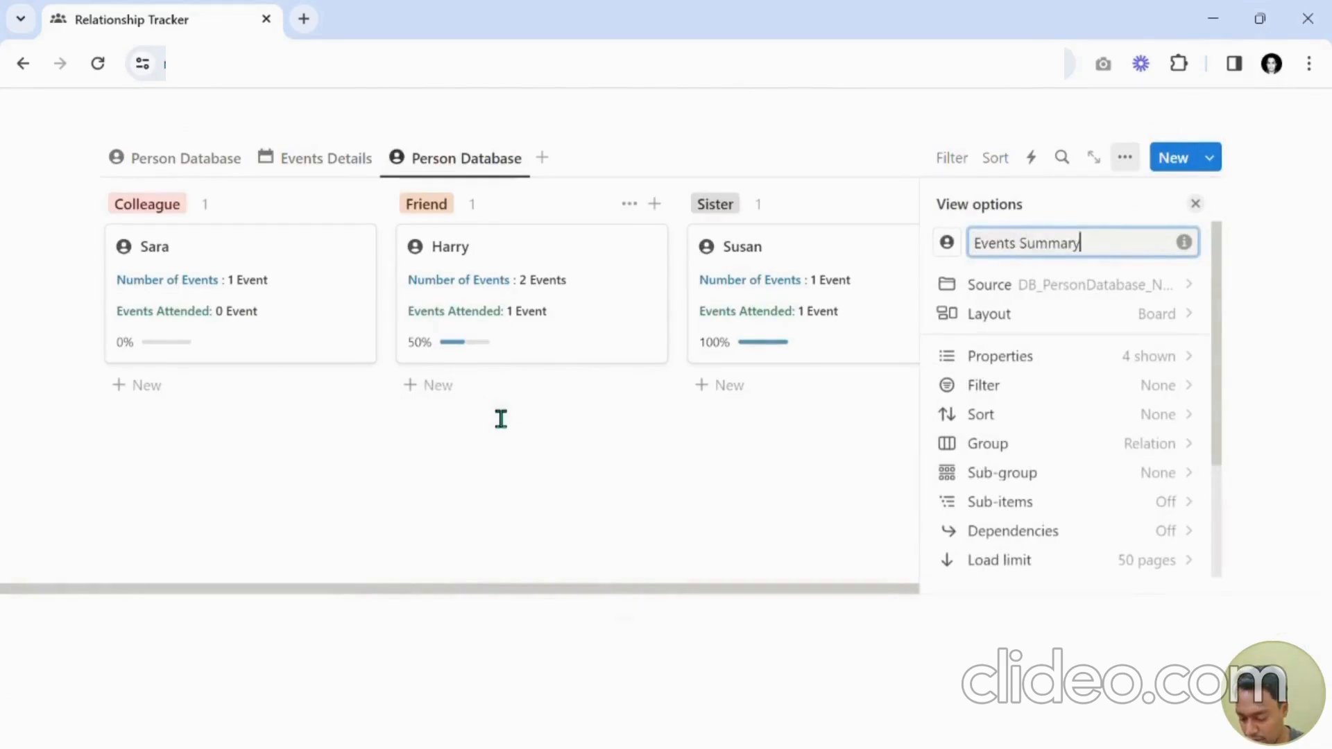
Set the Events Summary view icon to a check-mark icon found by searching check.
left_click(951, 248)
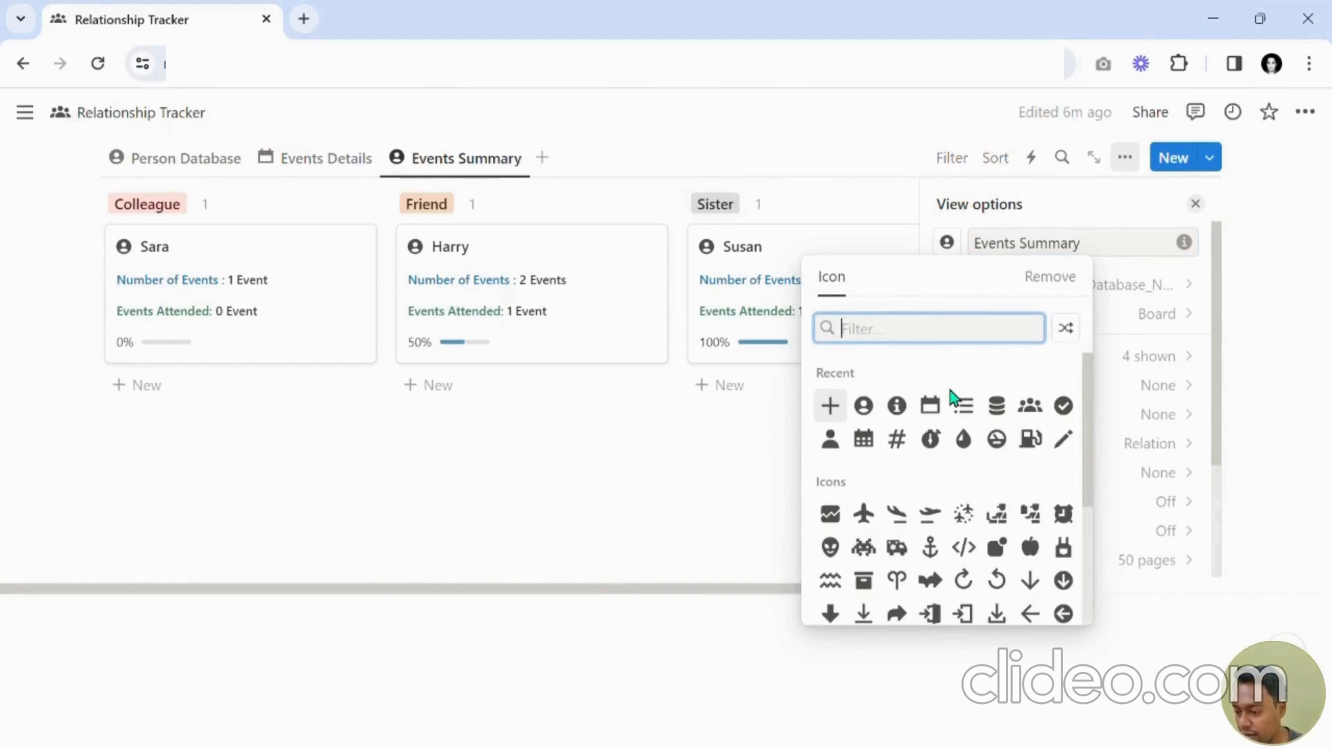
type("tick")
key("BackSpace")
key("BackSpace")
key("BackSpace")
key("BackSpace")
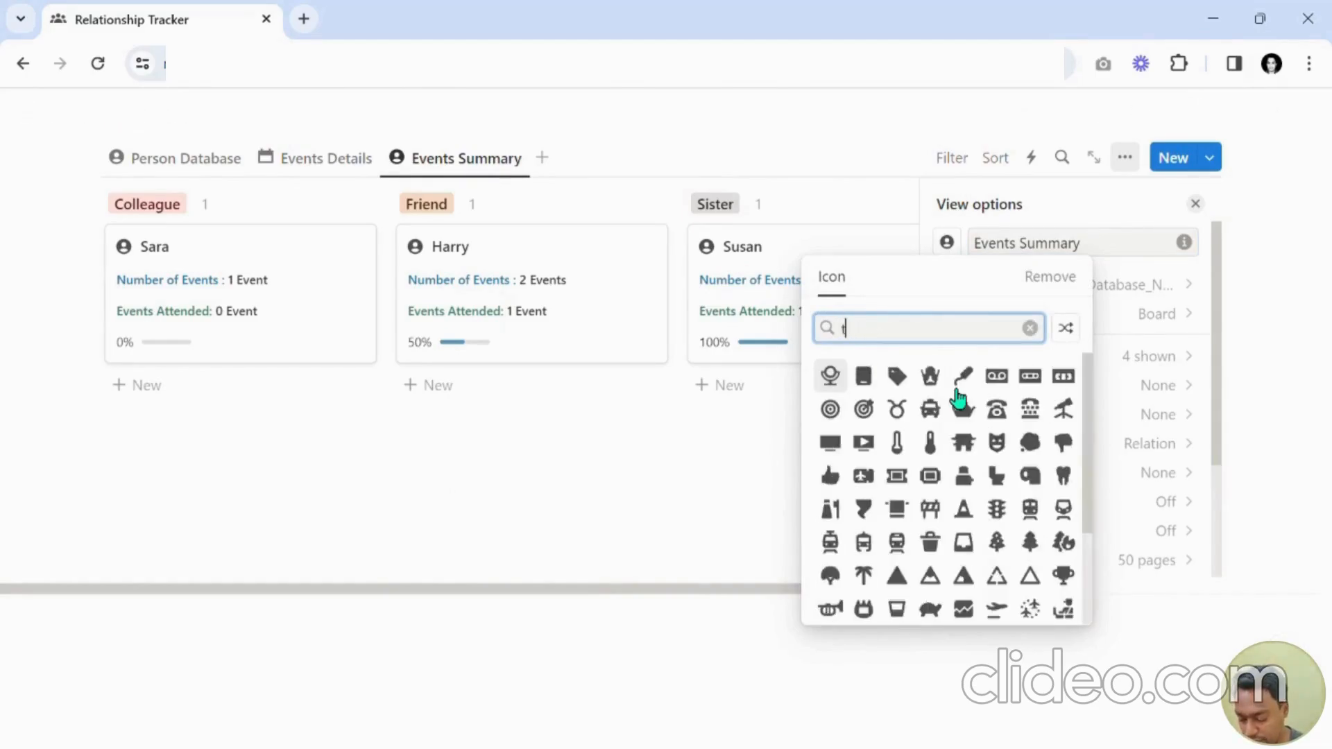
type("check")
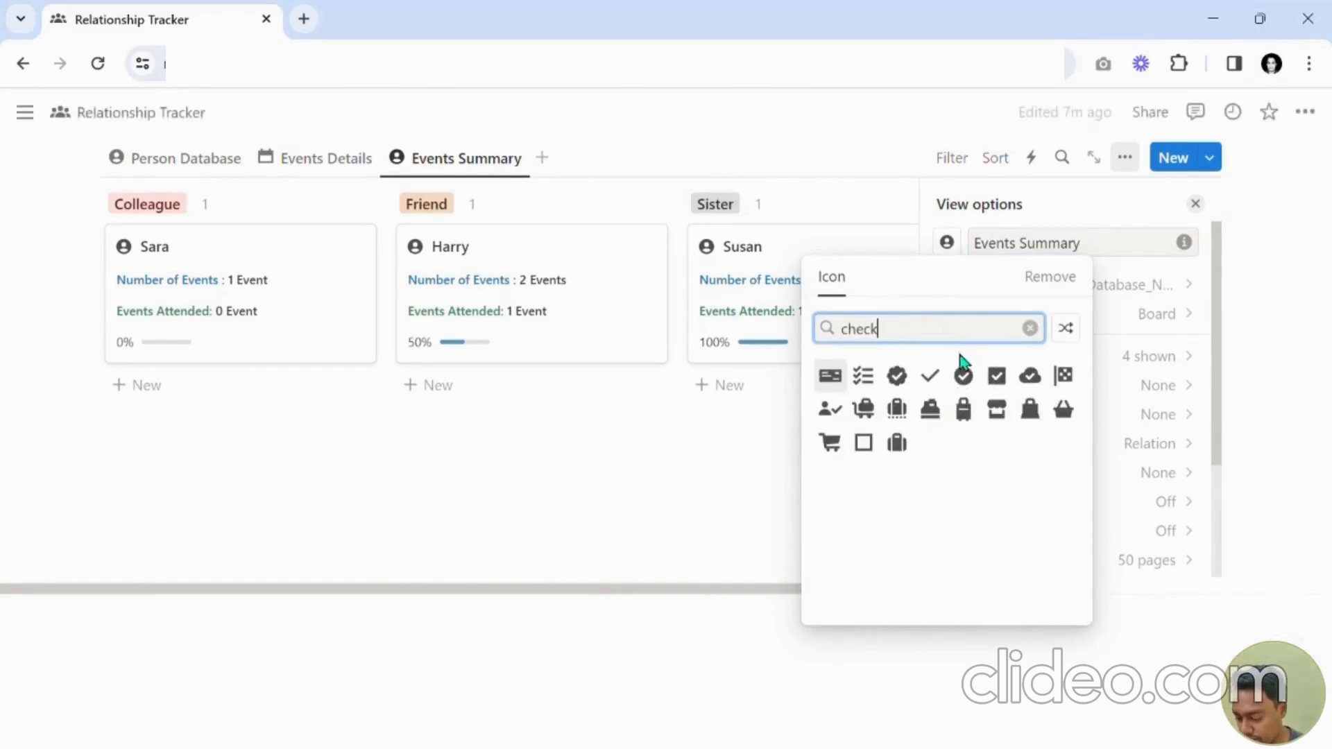
left_click(965, 375)
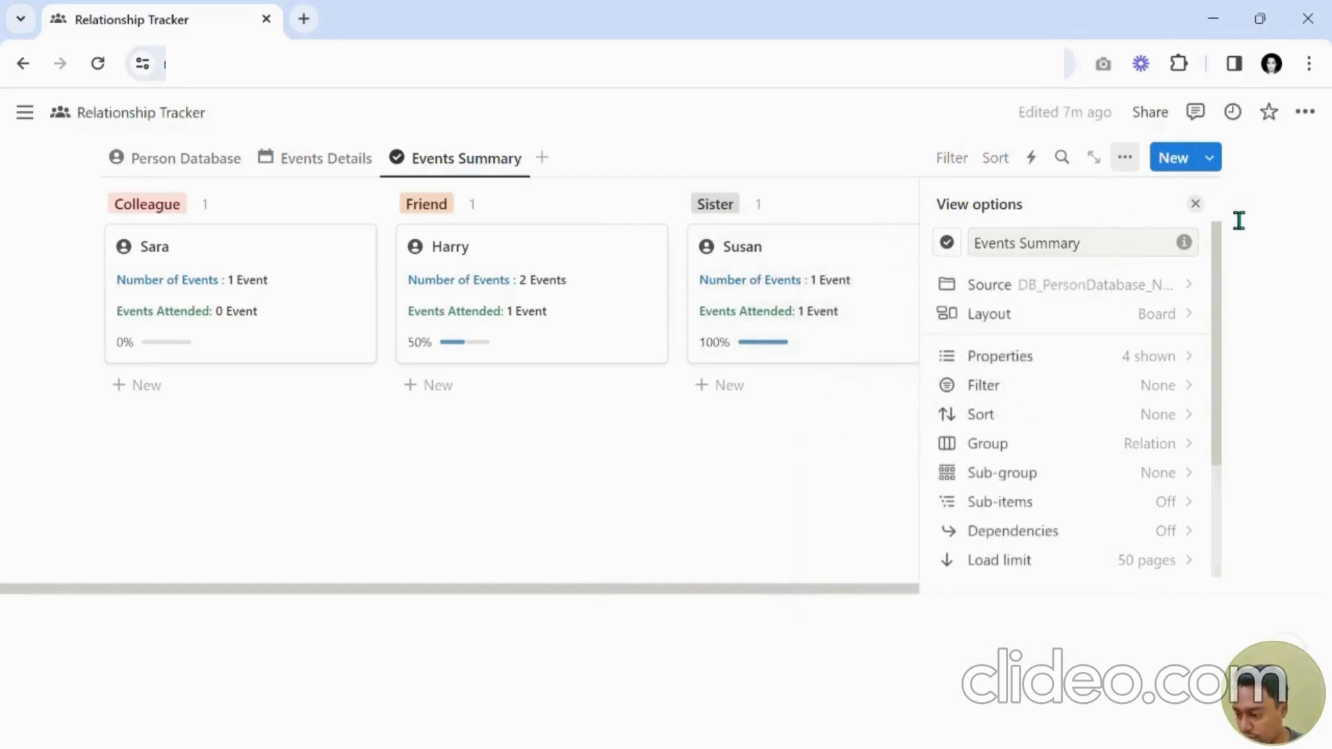
left_click(1195, 203)
Switch between the Person Database gallery and the Events Summary board to compare them.
left_click(156, 159)
scroll(416, 222, "up", 3)
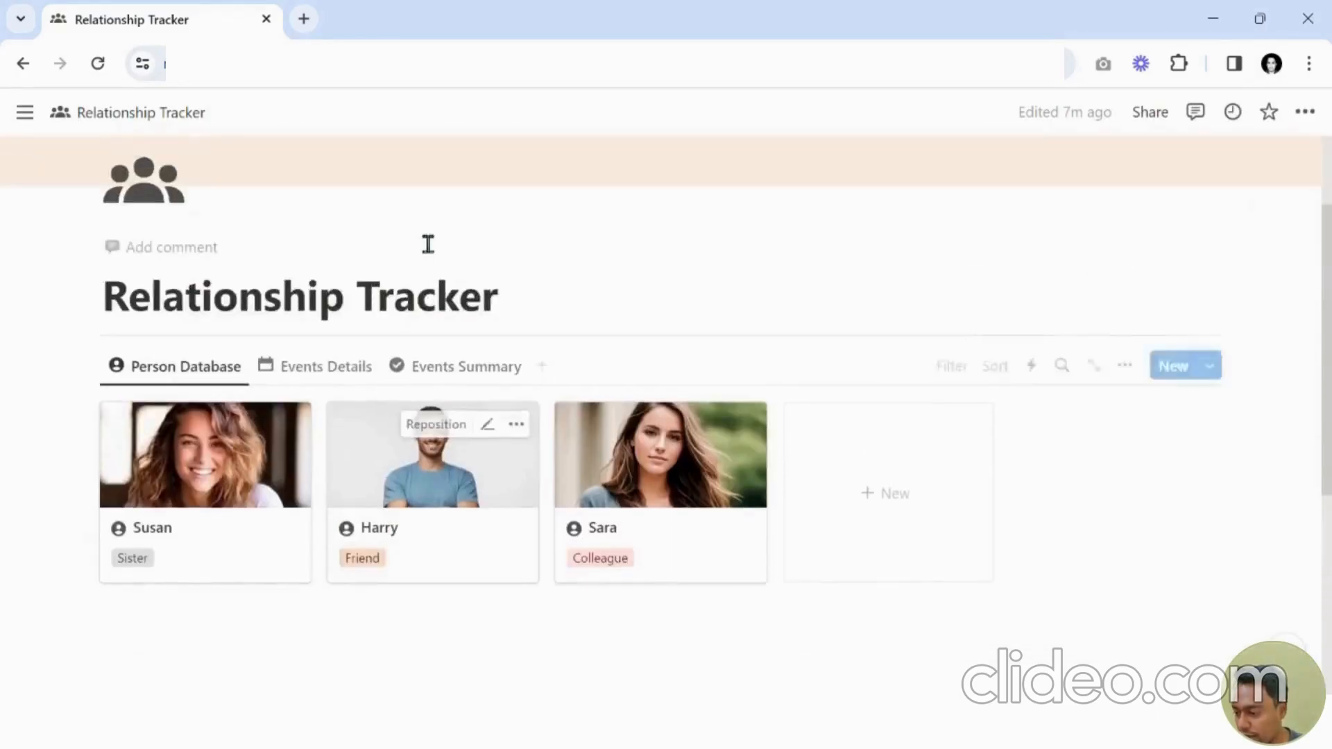
left_click(353, 368)
left_click(483, 372)
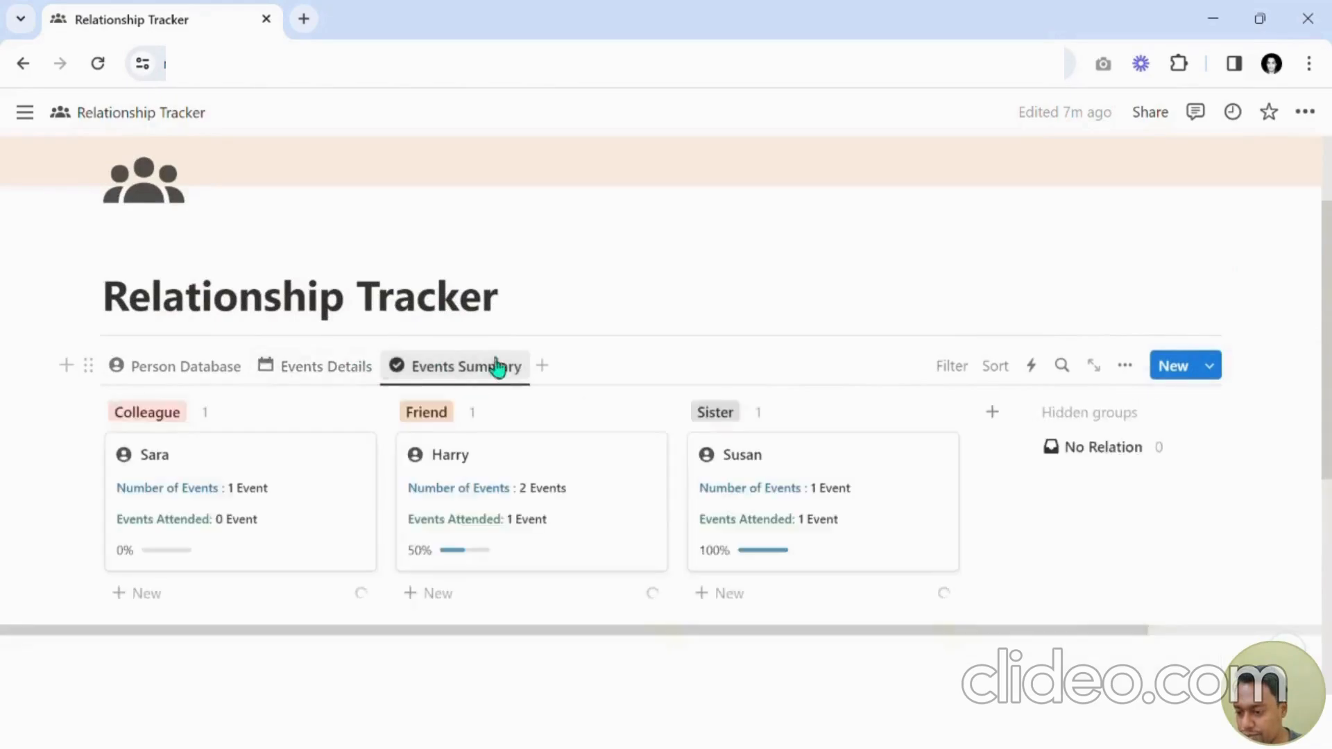
scroll(514, 362, "down", 3)
scroll(526, 362, "up", 2)
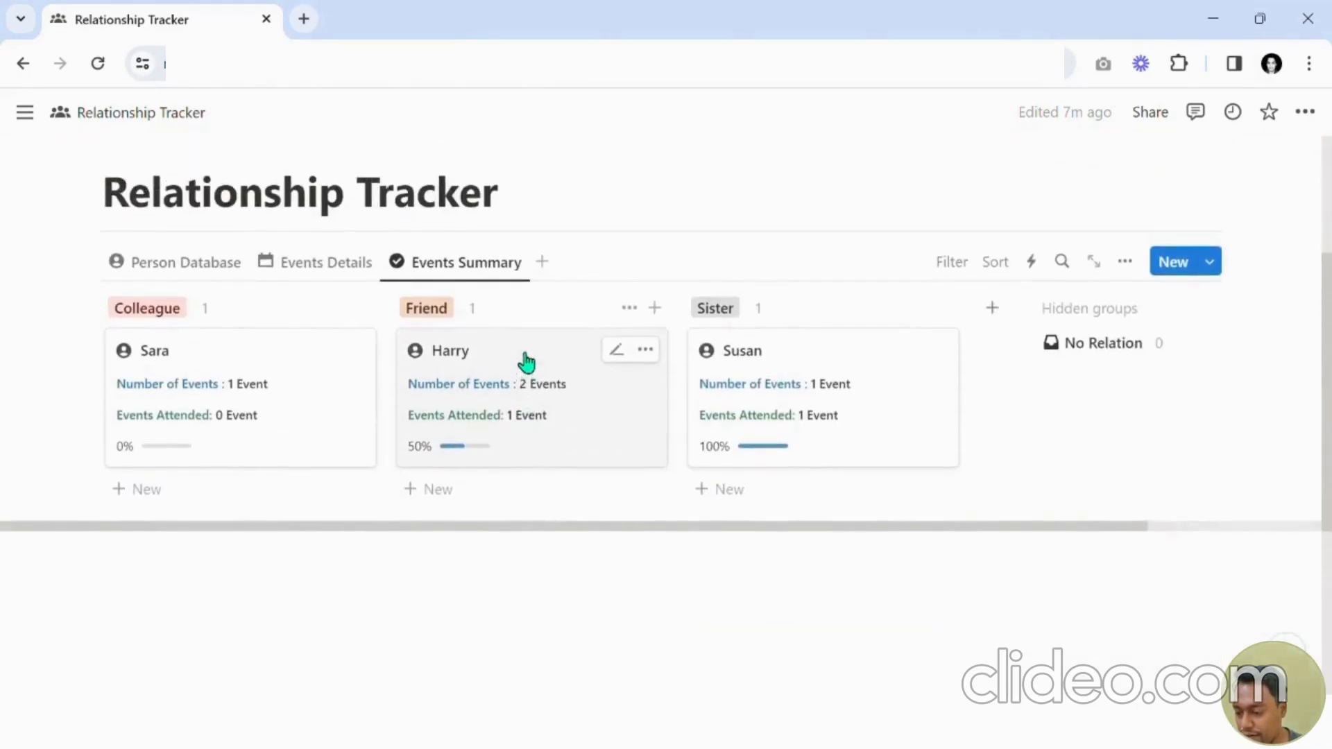
Insert a divider below the Events Summary board.
left_click(304, 586)
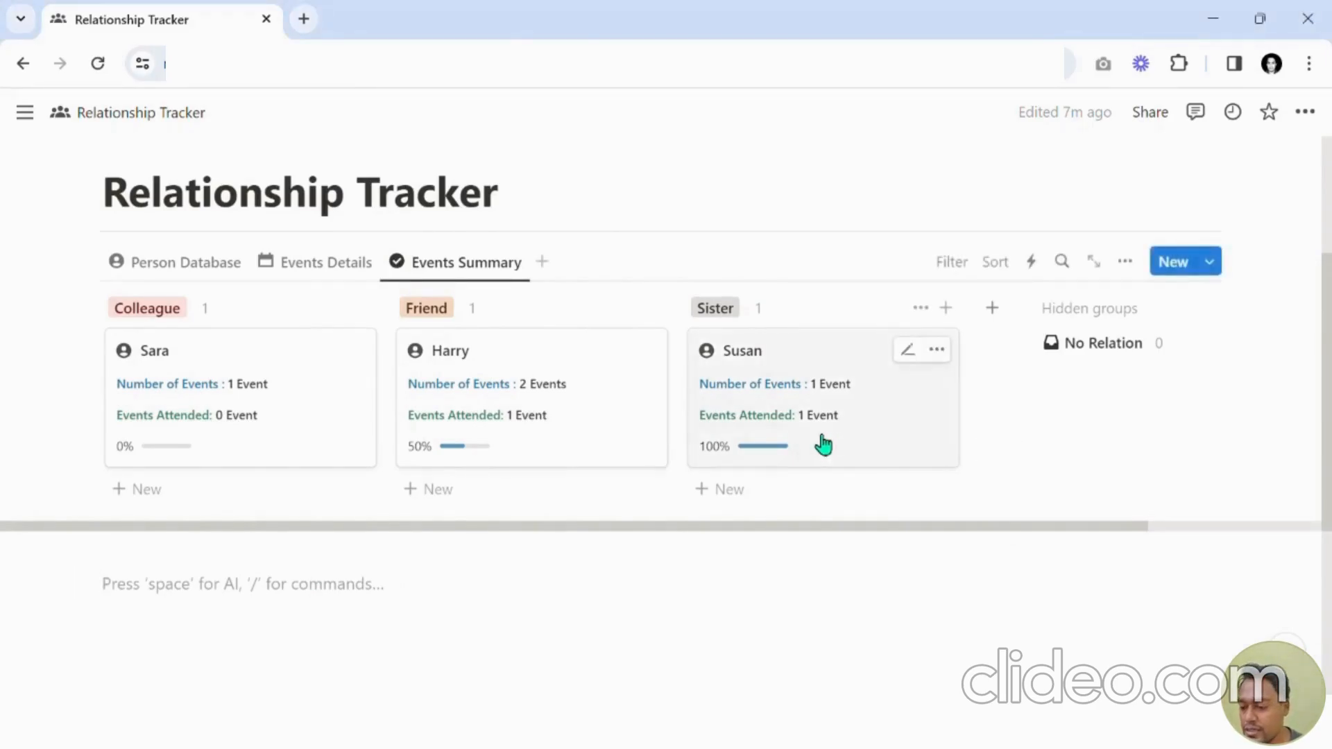
type("/")
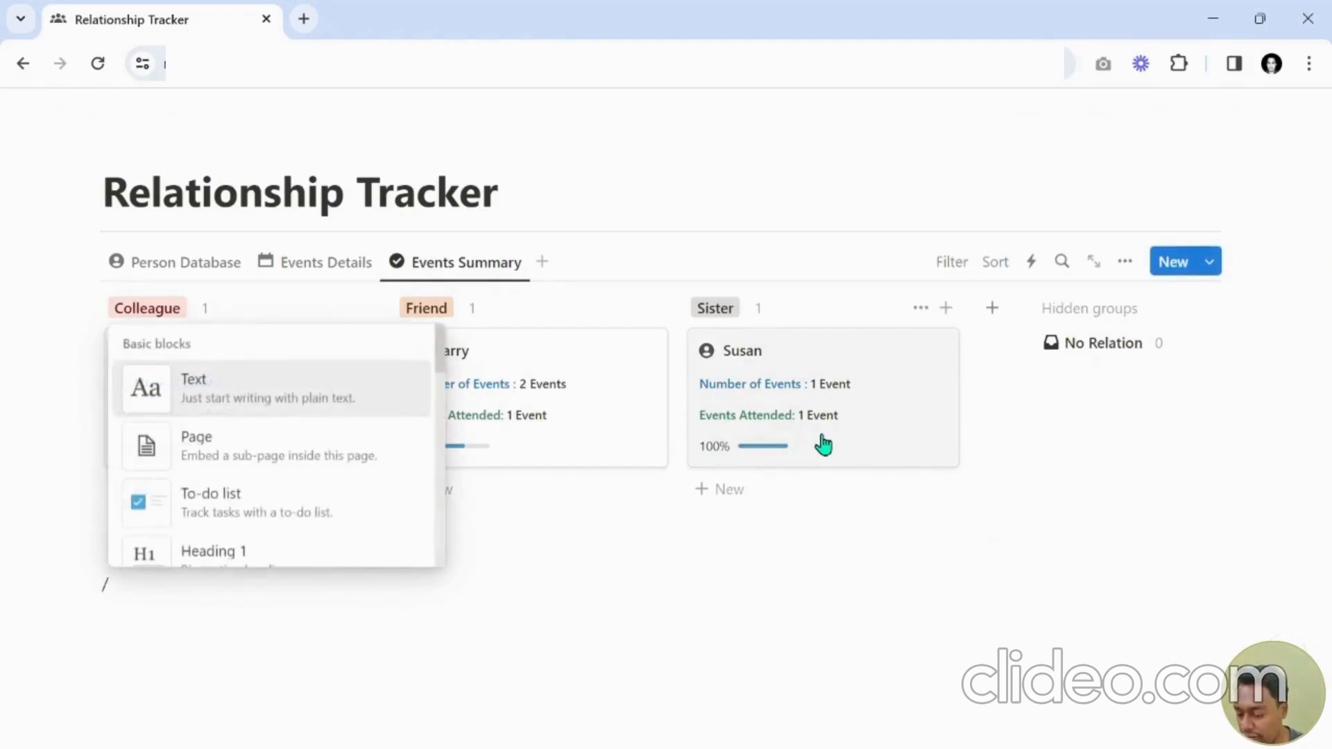
type("--")
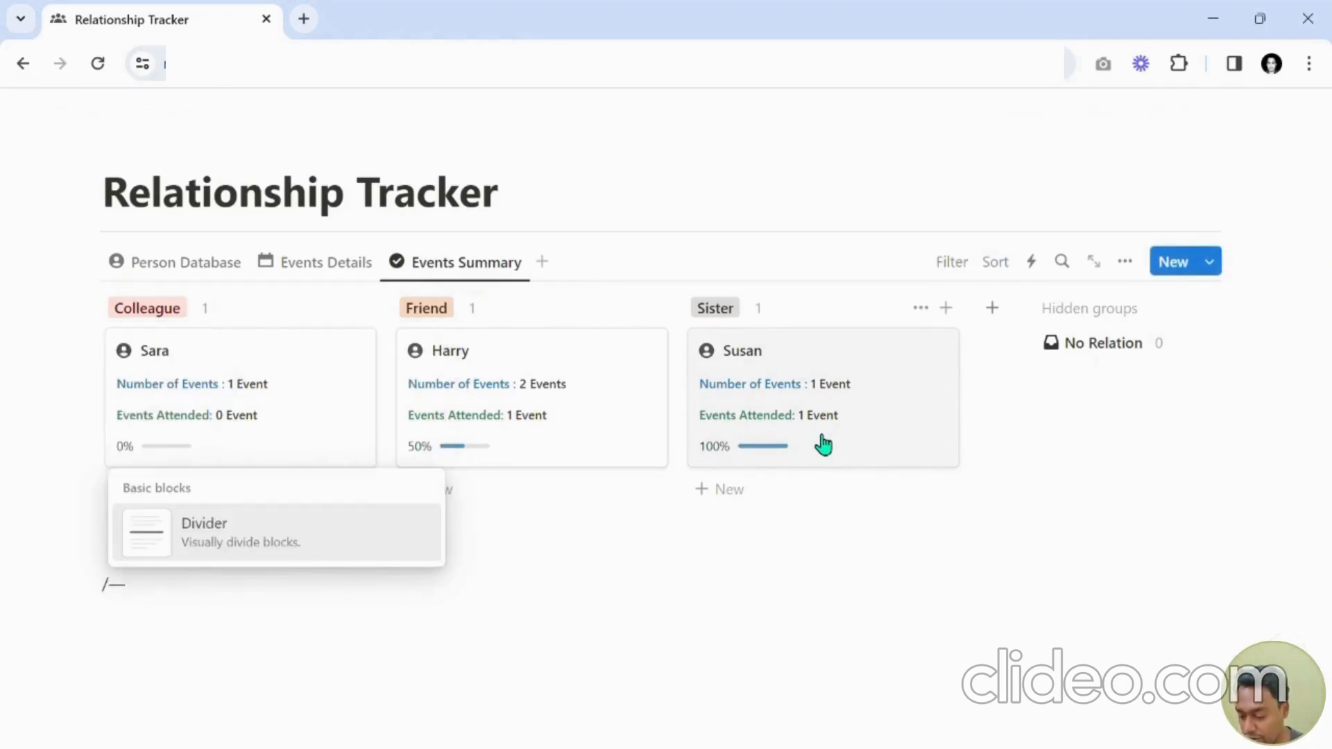
key("BackSpace")
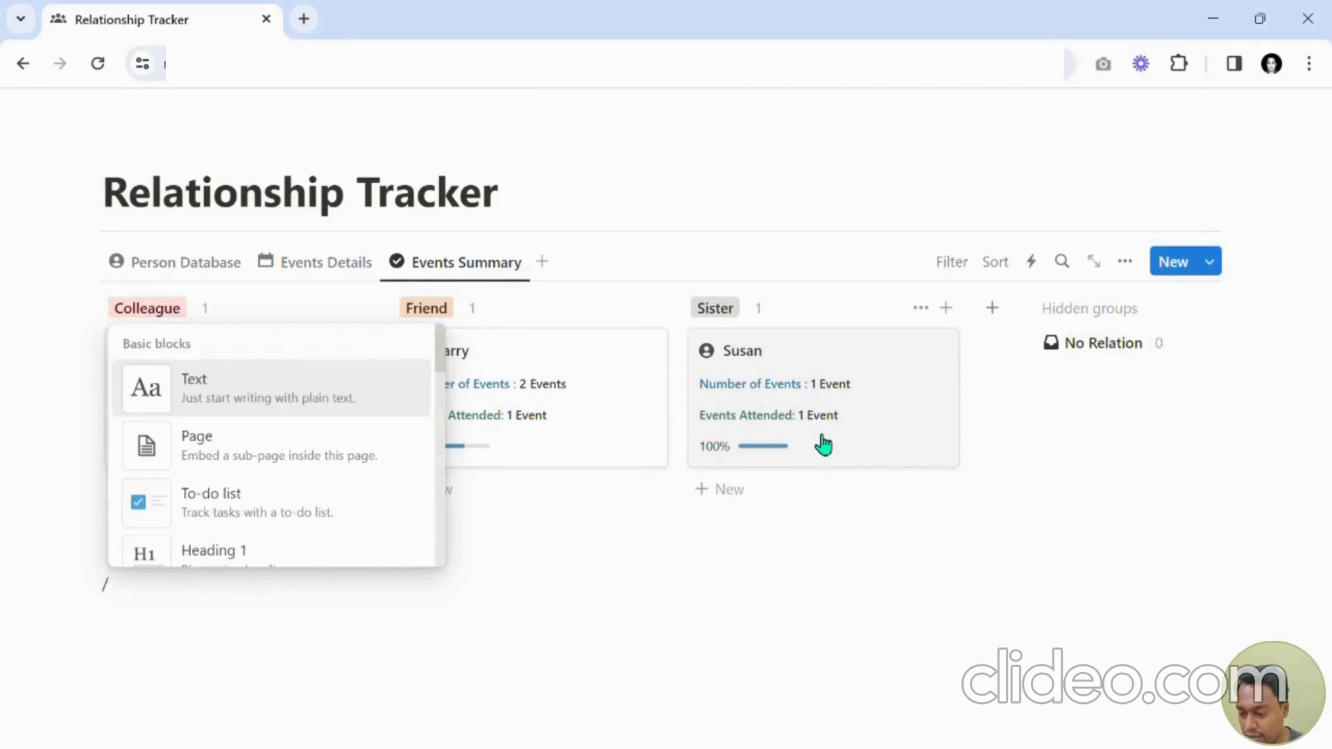
type("--")
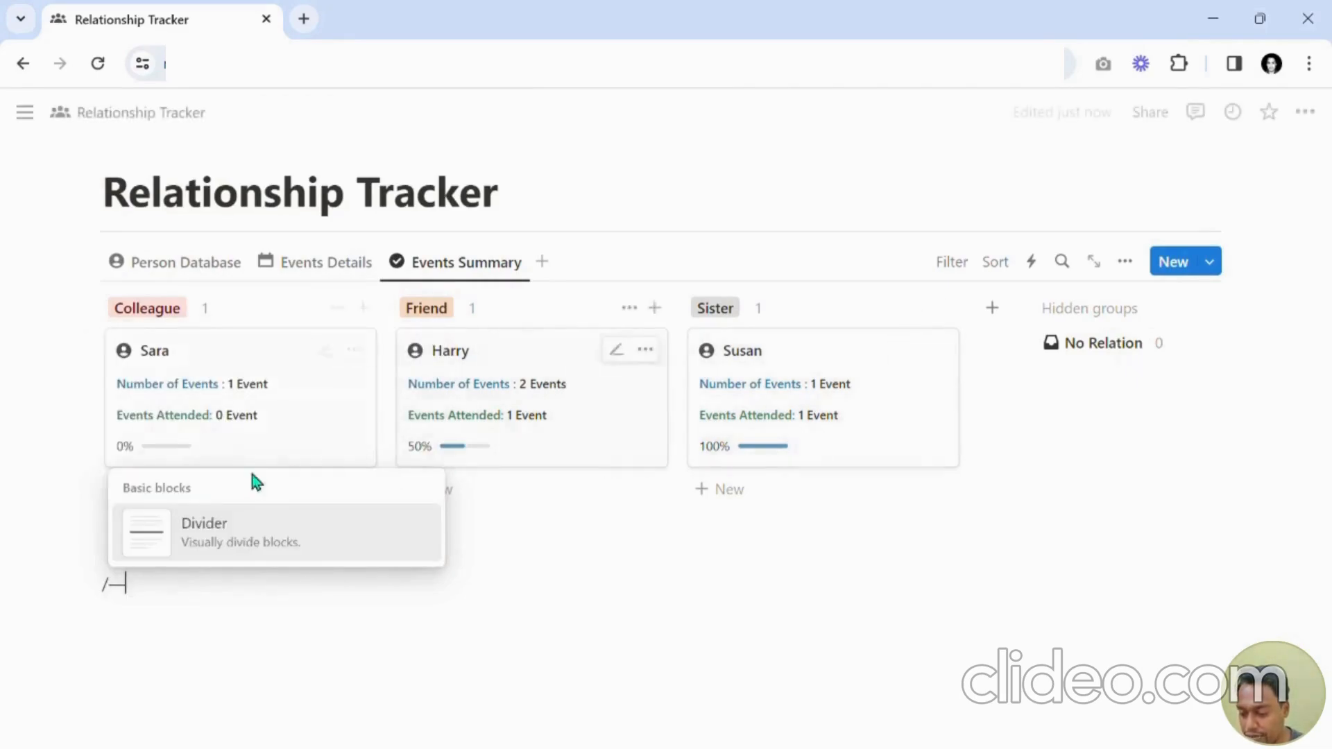
left_click(259, 544)
scroll(169, 482, "down", 1)
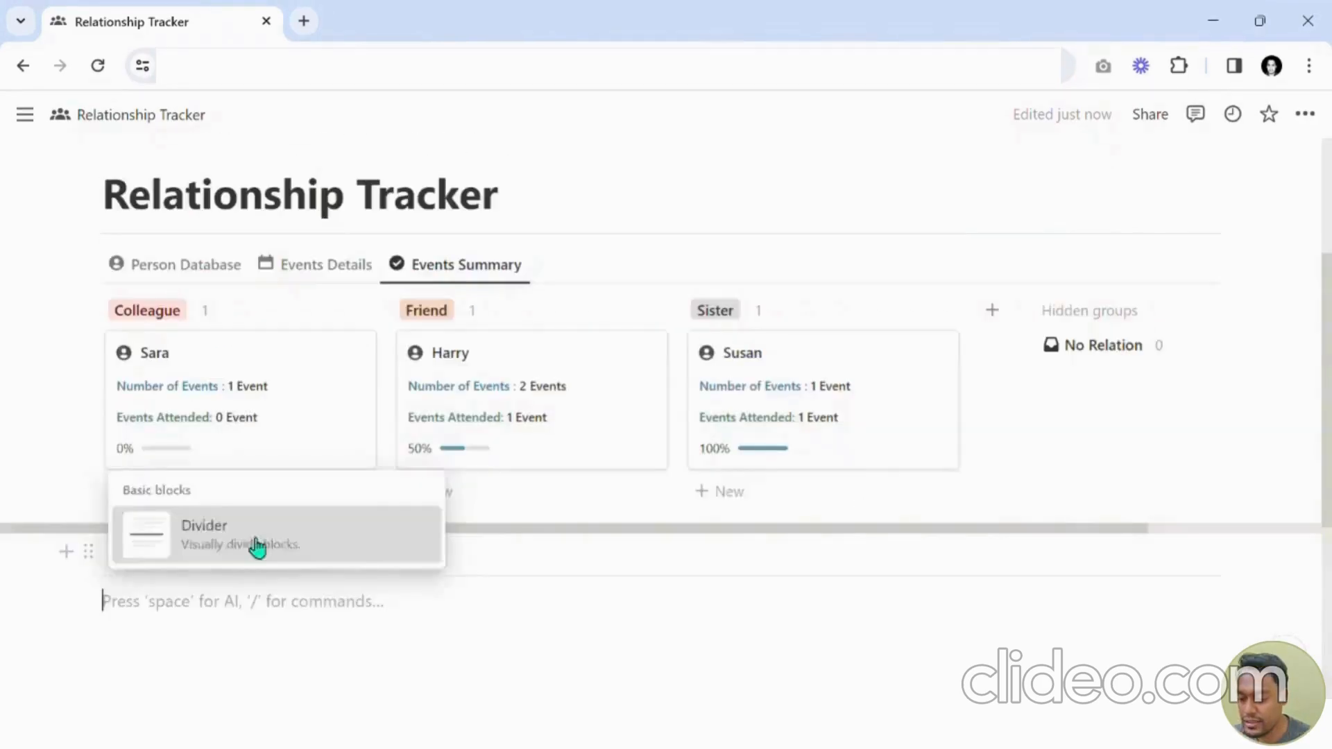
scroll(391, 594, "down", 1)
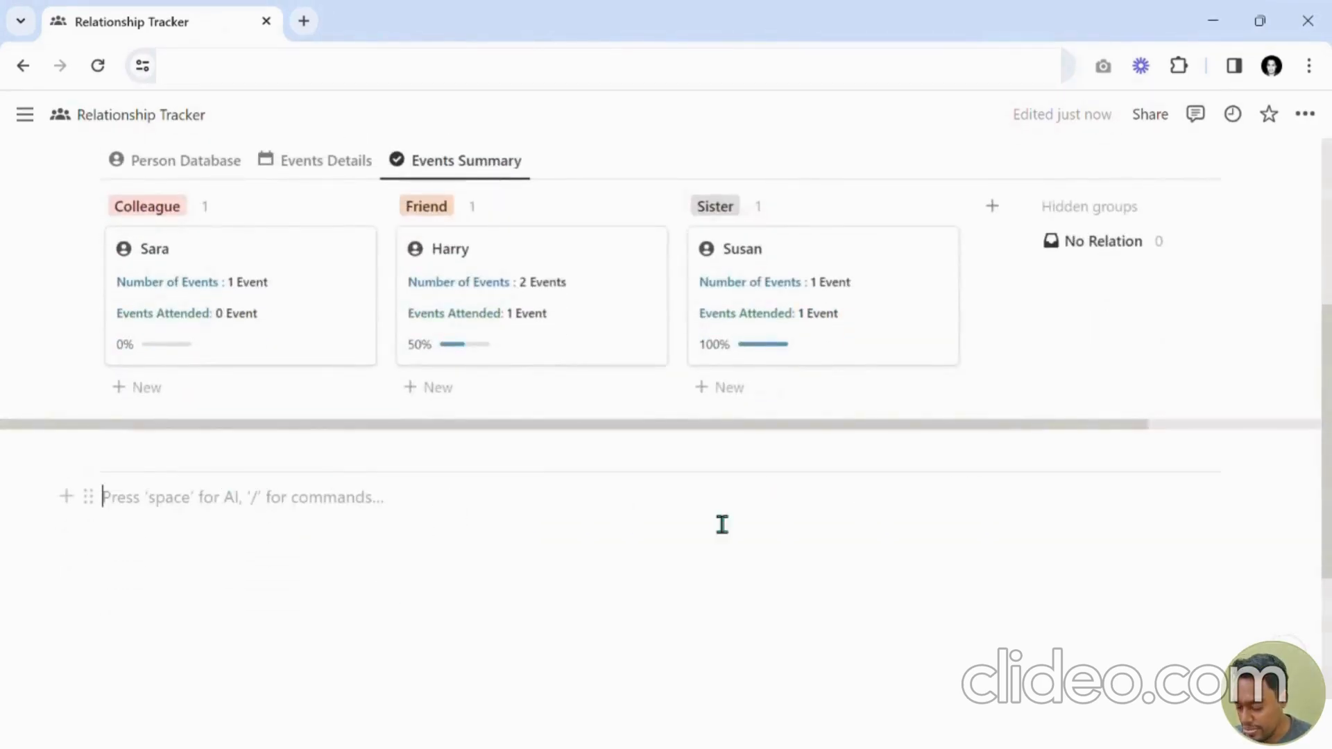
Insert a two-column layout below the divider.
key("alt+Tab")
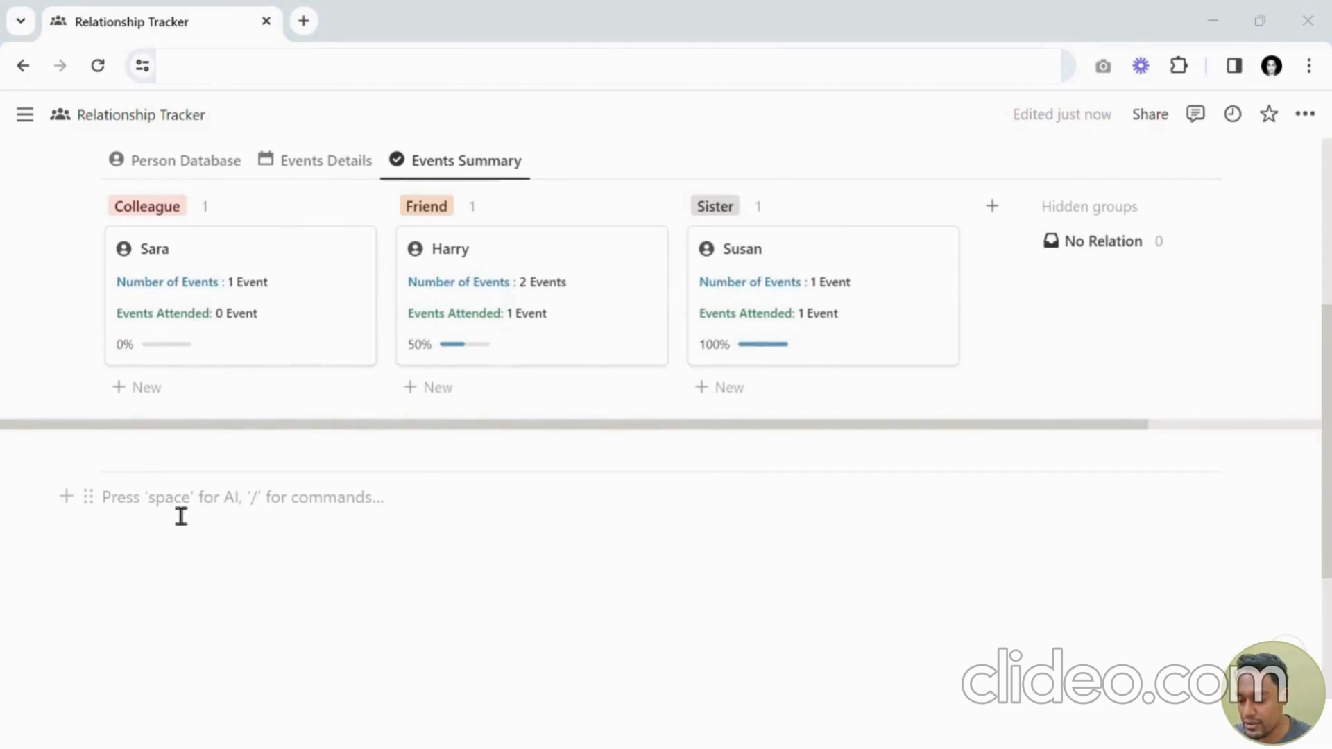
left_click(302, 504)
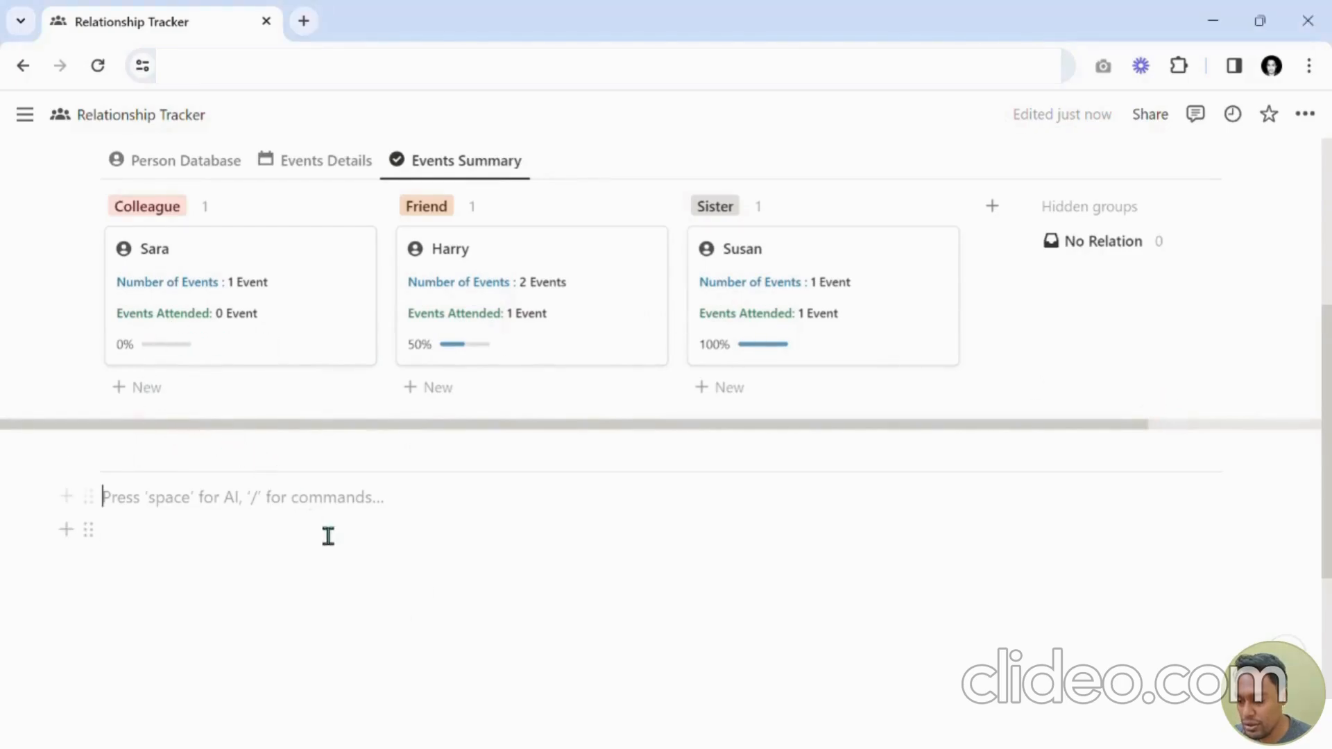
type("/2c")
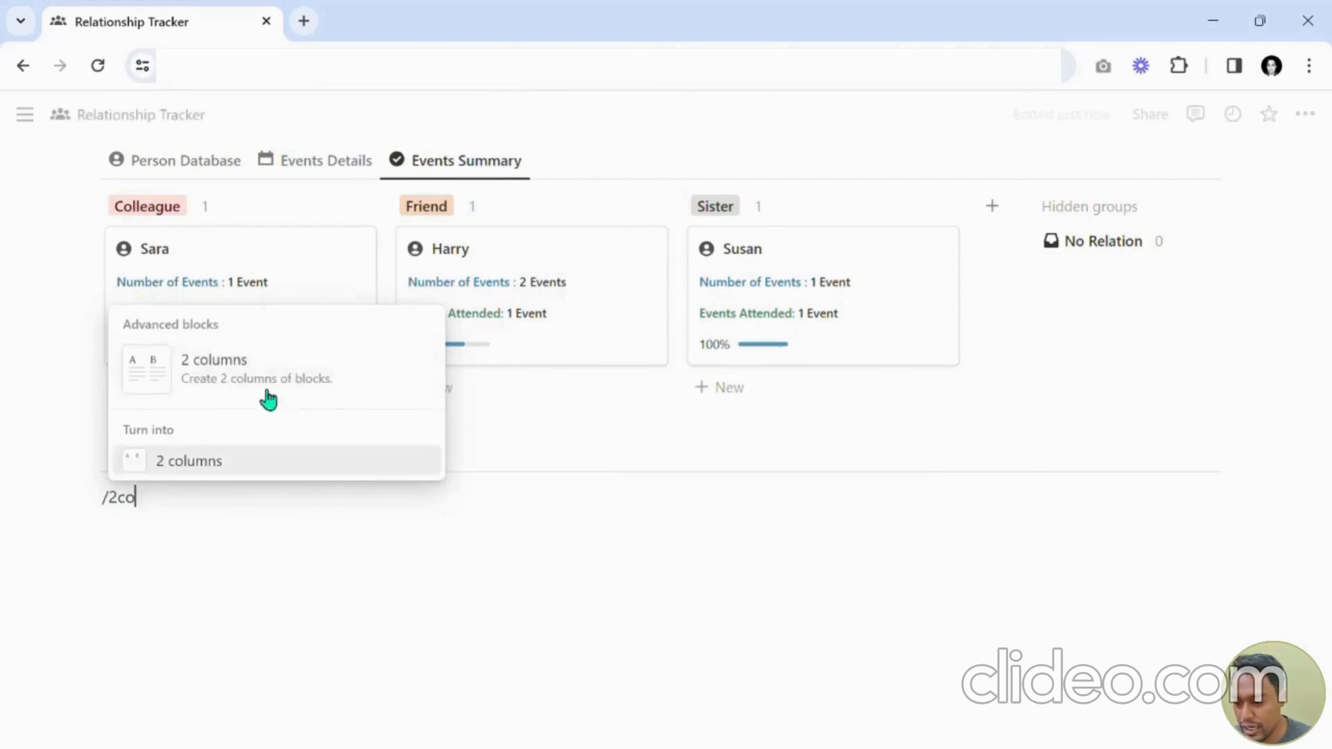
type("o")
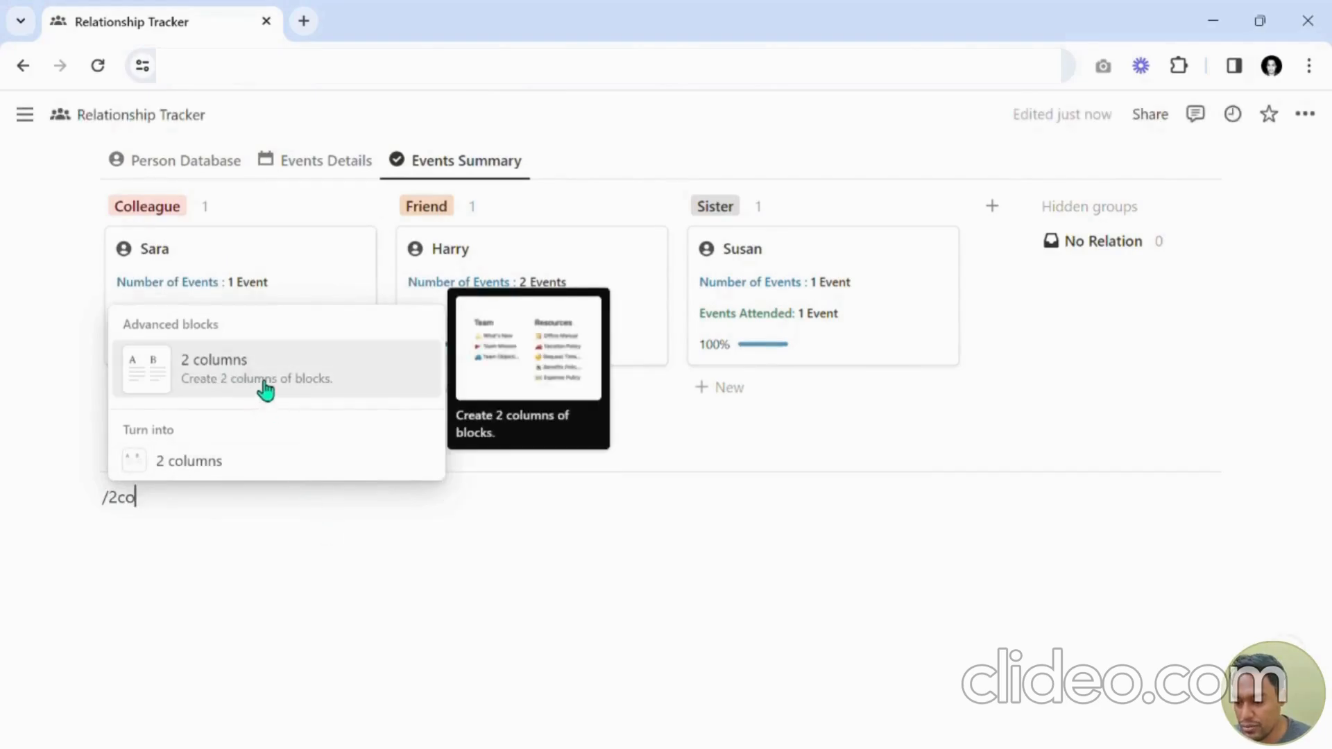
key("BackSpace")
key("BackSpace")
key("BackSpace")
type("3")
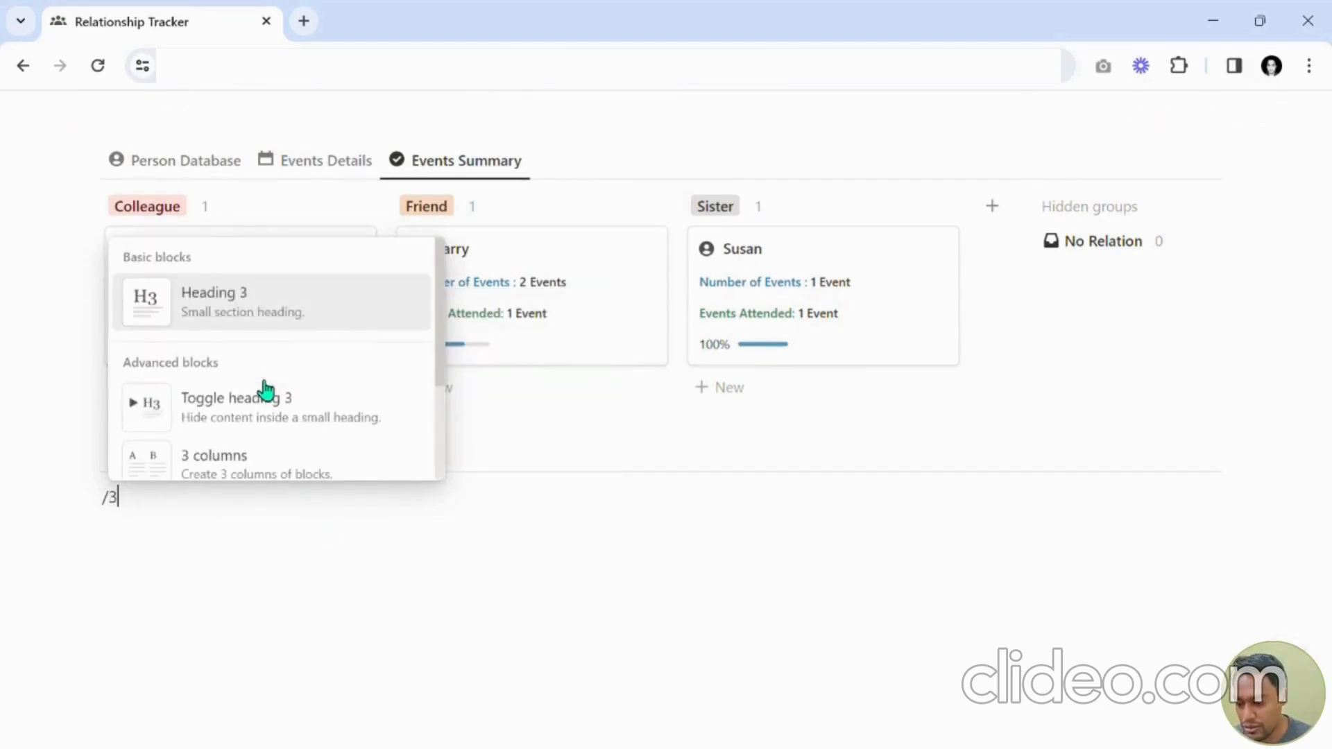
key("BackSpace")
type("4")
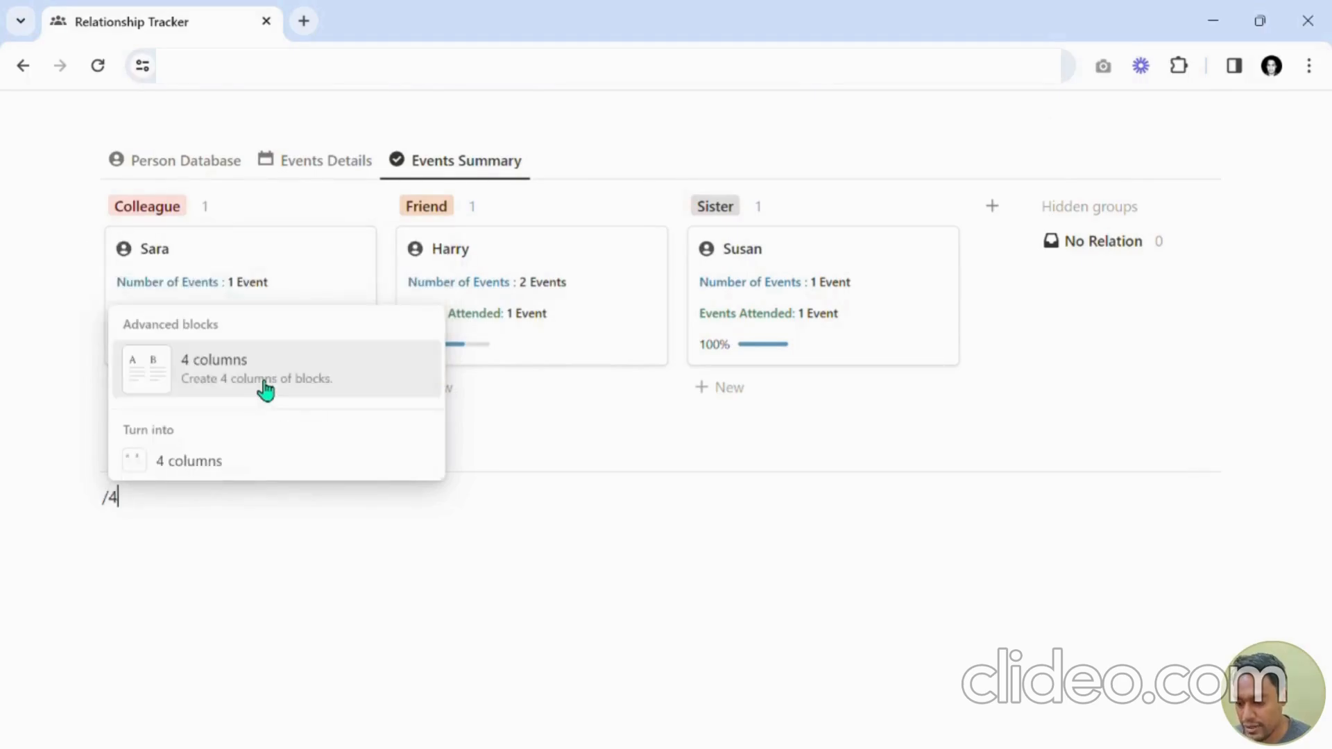
key("BackSpace")
type("2")
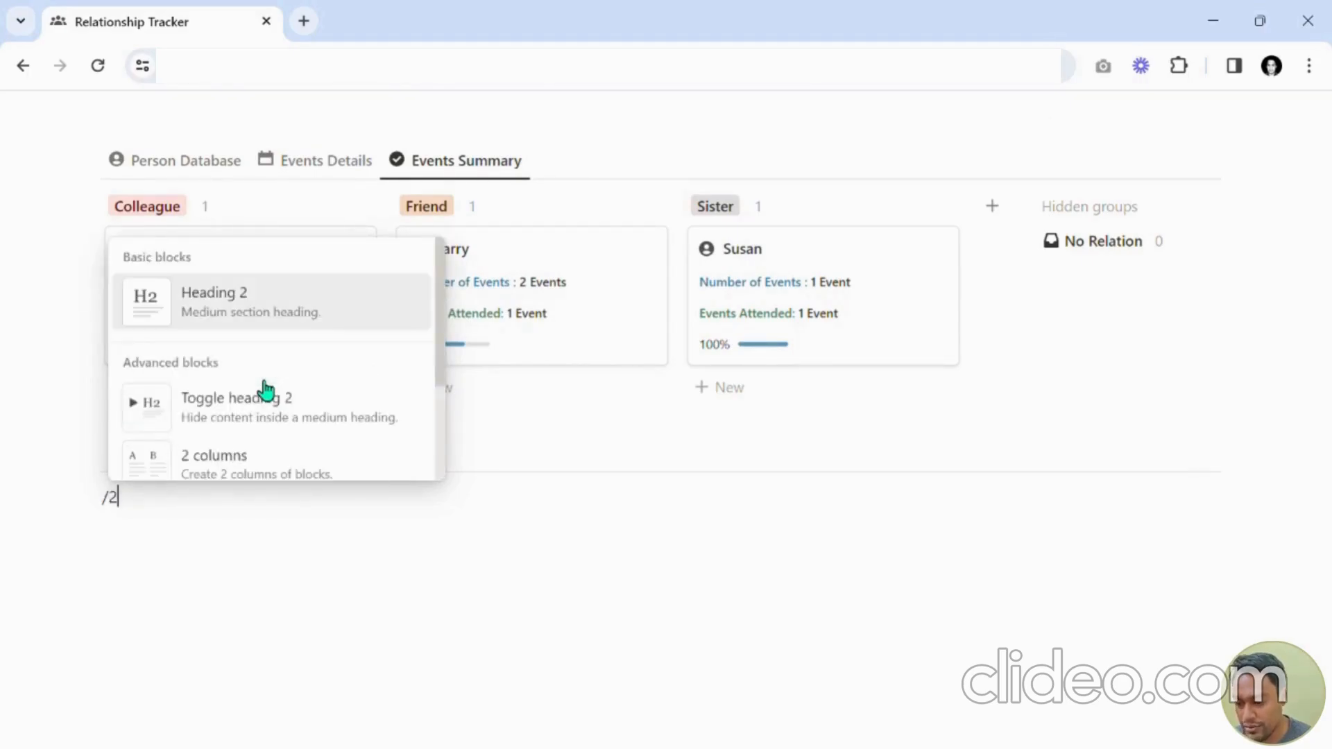
left_click(238, 459)
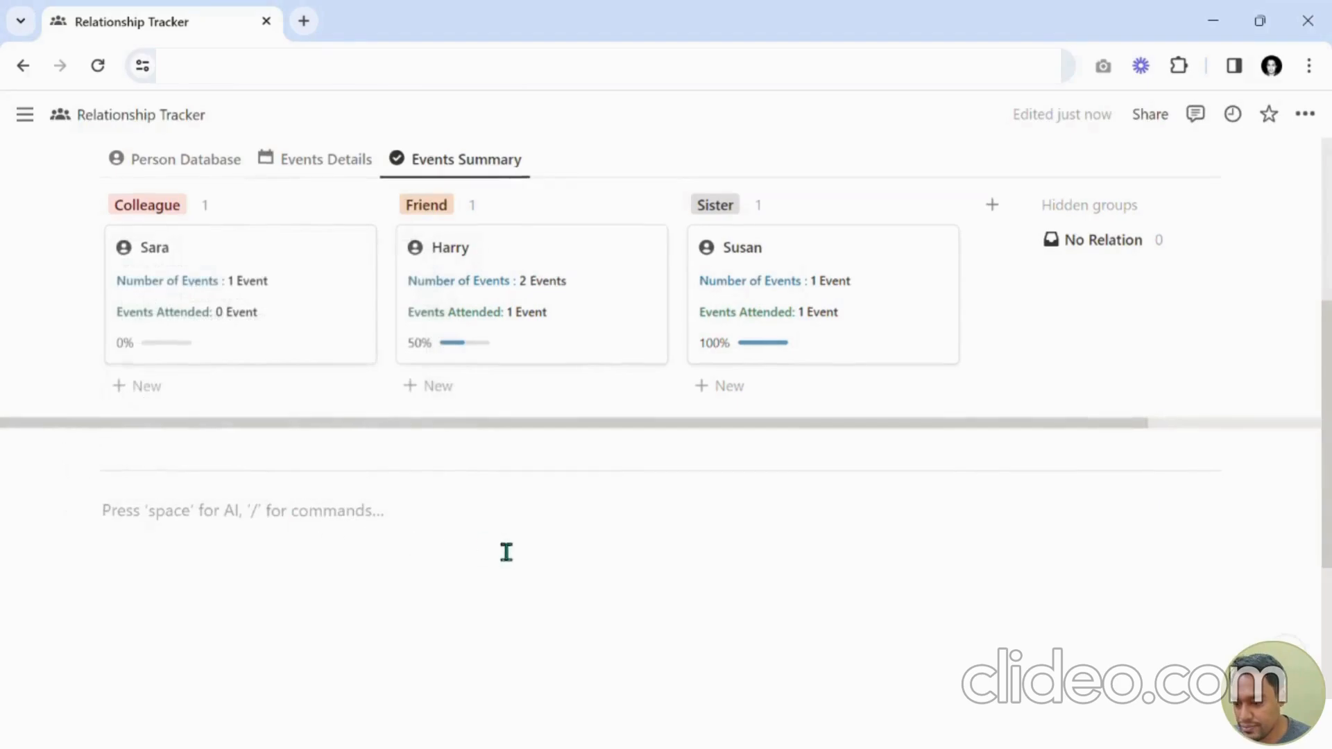
scroll(485, 513, "down", 2)
left_click(834, 452)
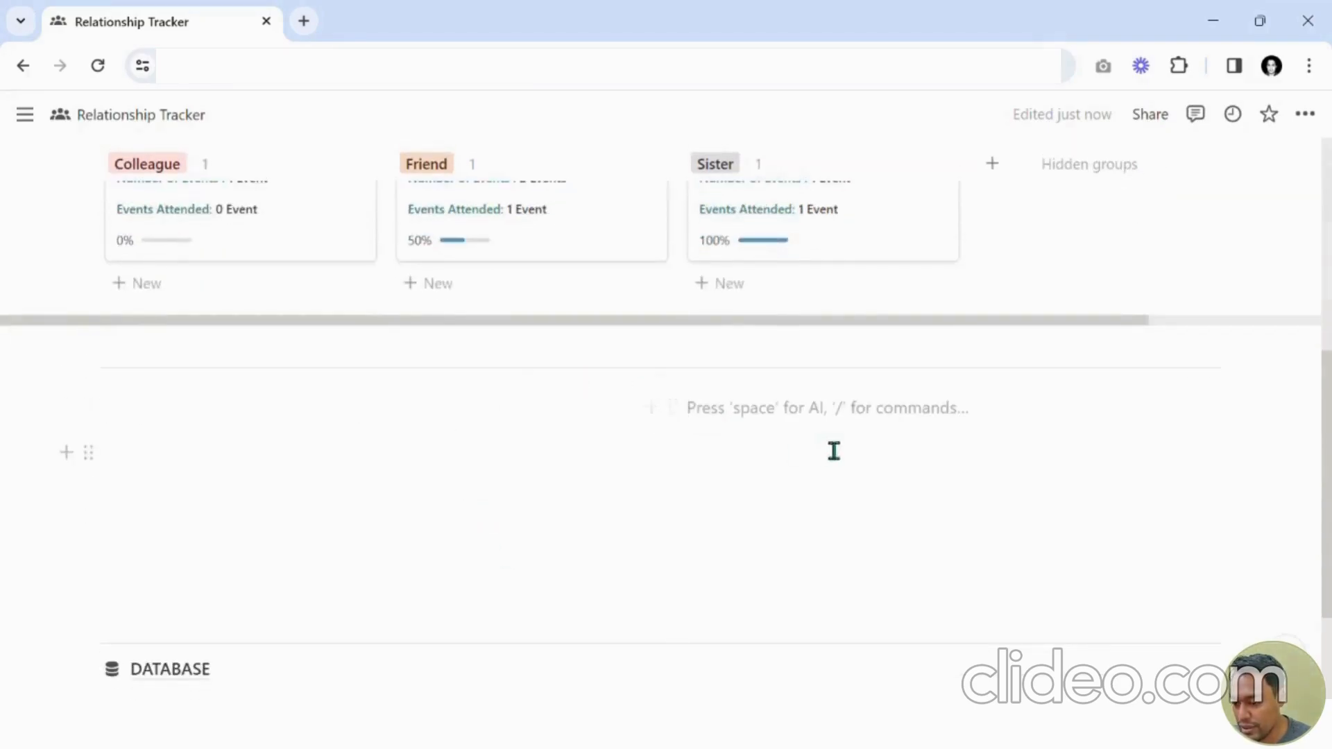
left_click(458, 439)
left_click(795, 432)
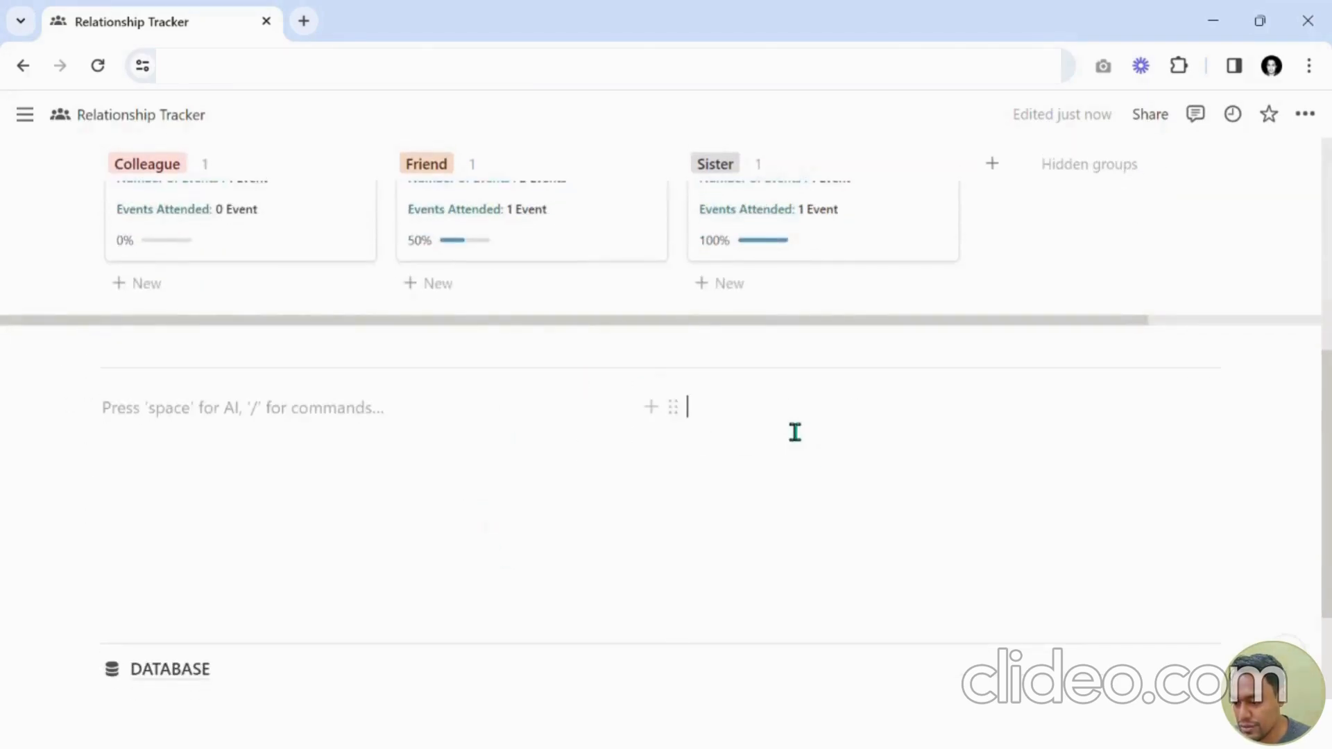
left_click(405, 436)
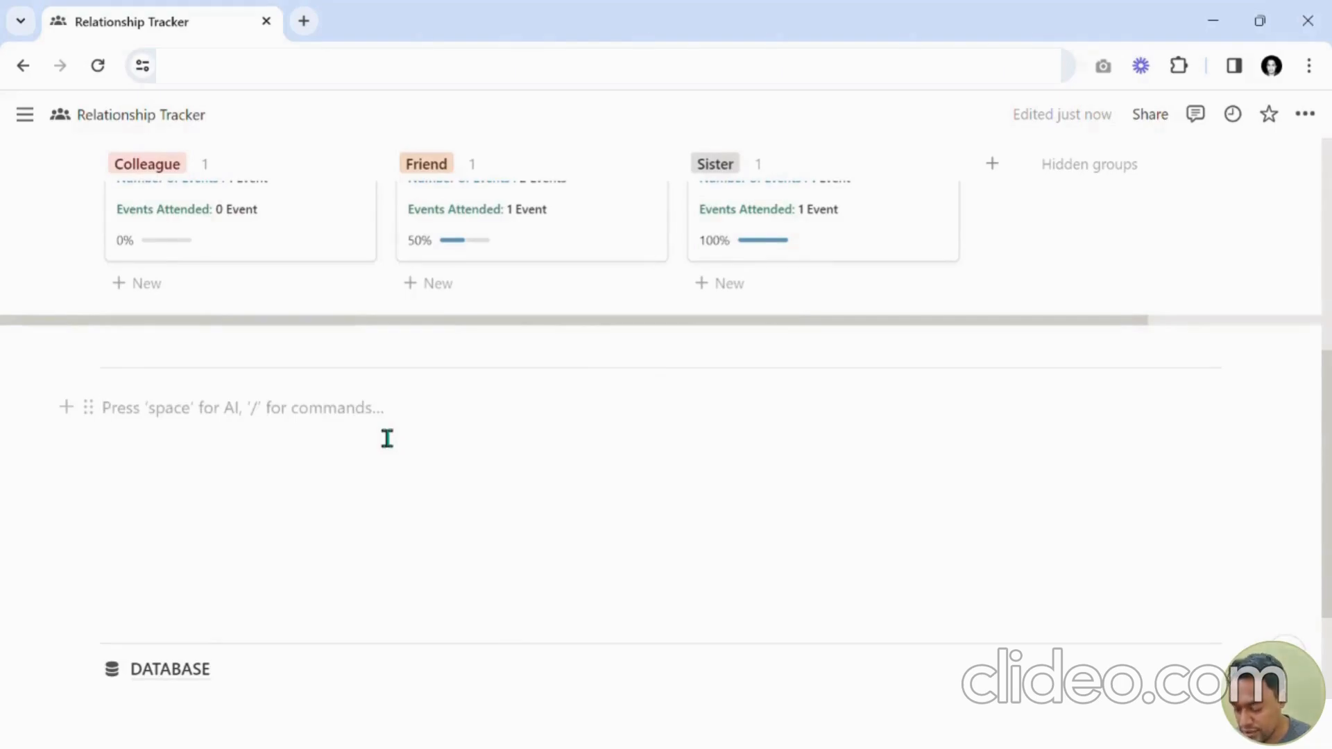
Insert a button named Add Event with a plus icon in the left column.
type("/")
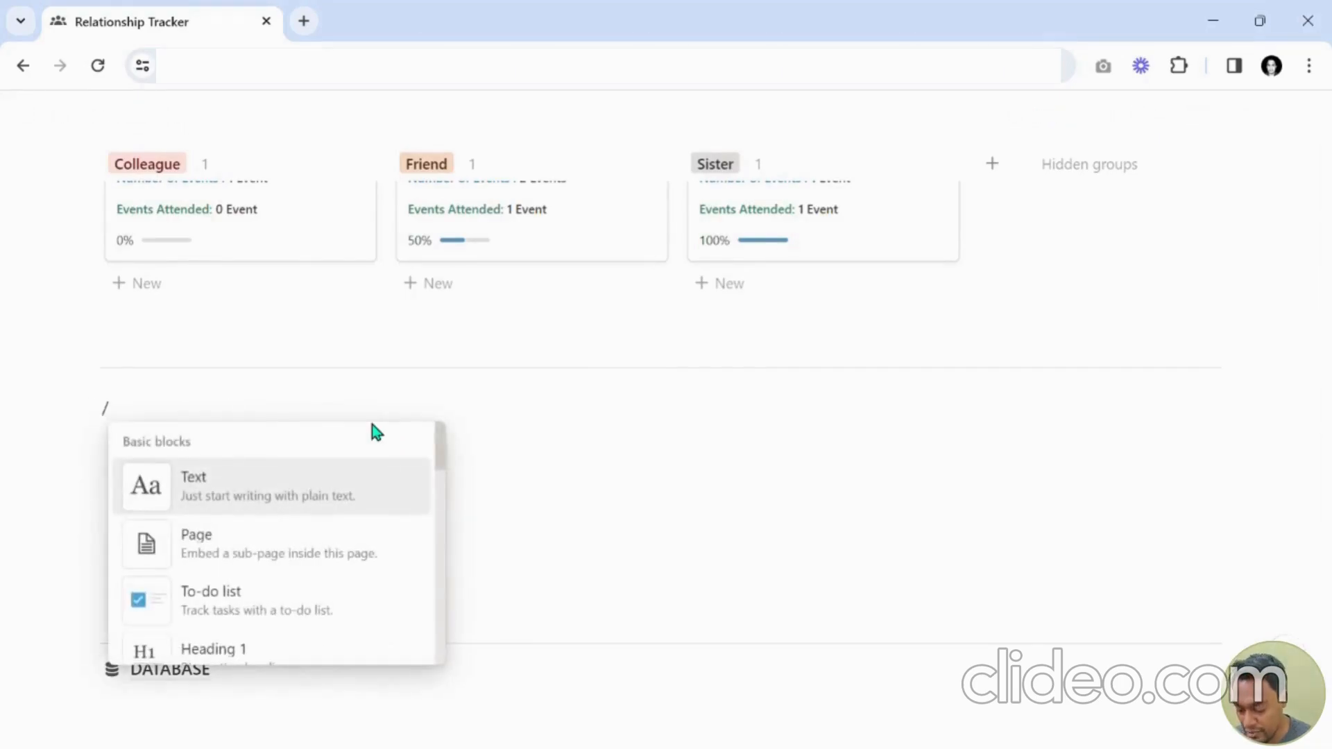
type("butto")
key("Return")
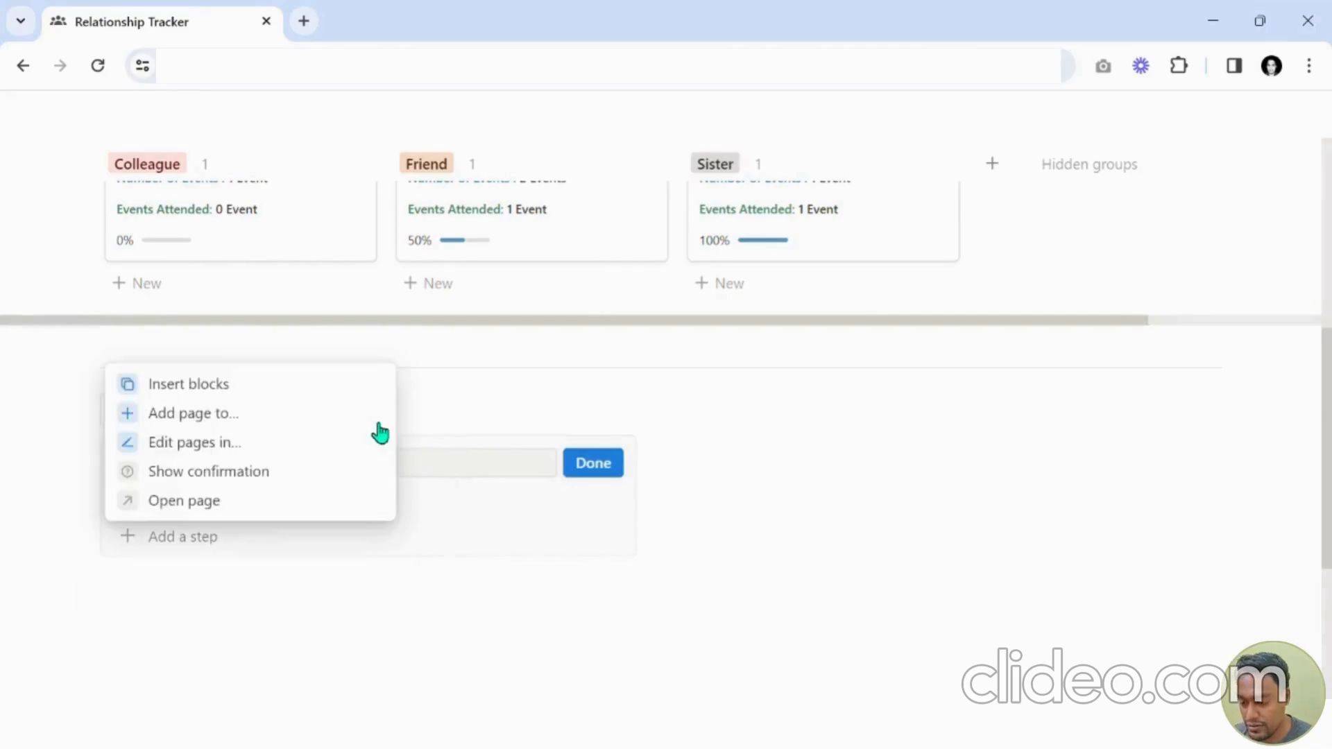
left_click(465, 462)
scroll(464, 489, "up", 2)
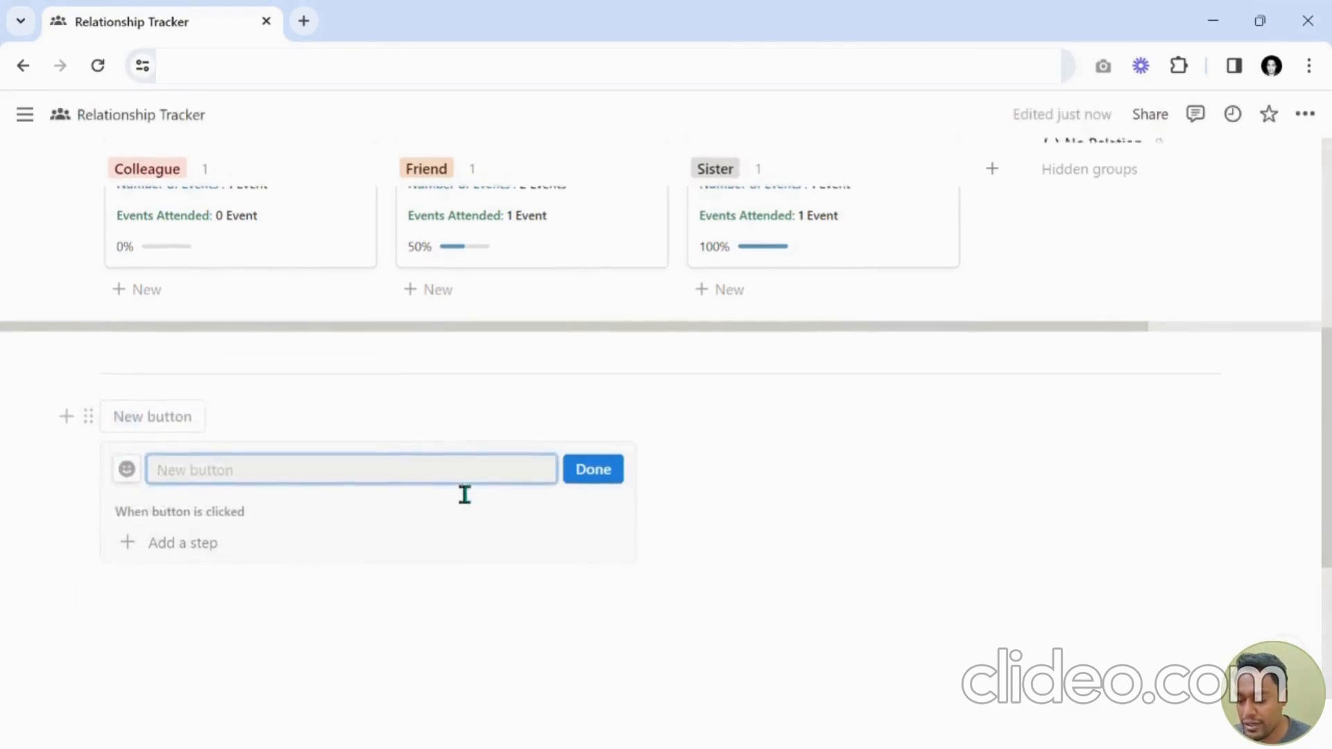
scroll(622, 419, "up", 2)
scroll(534, 381, "down", 3)
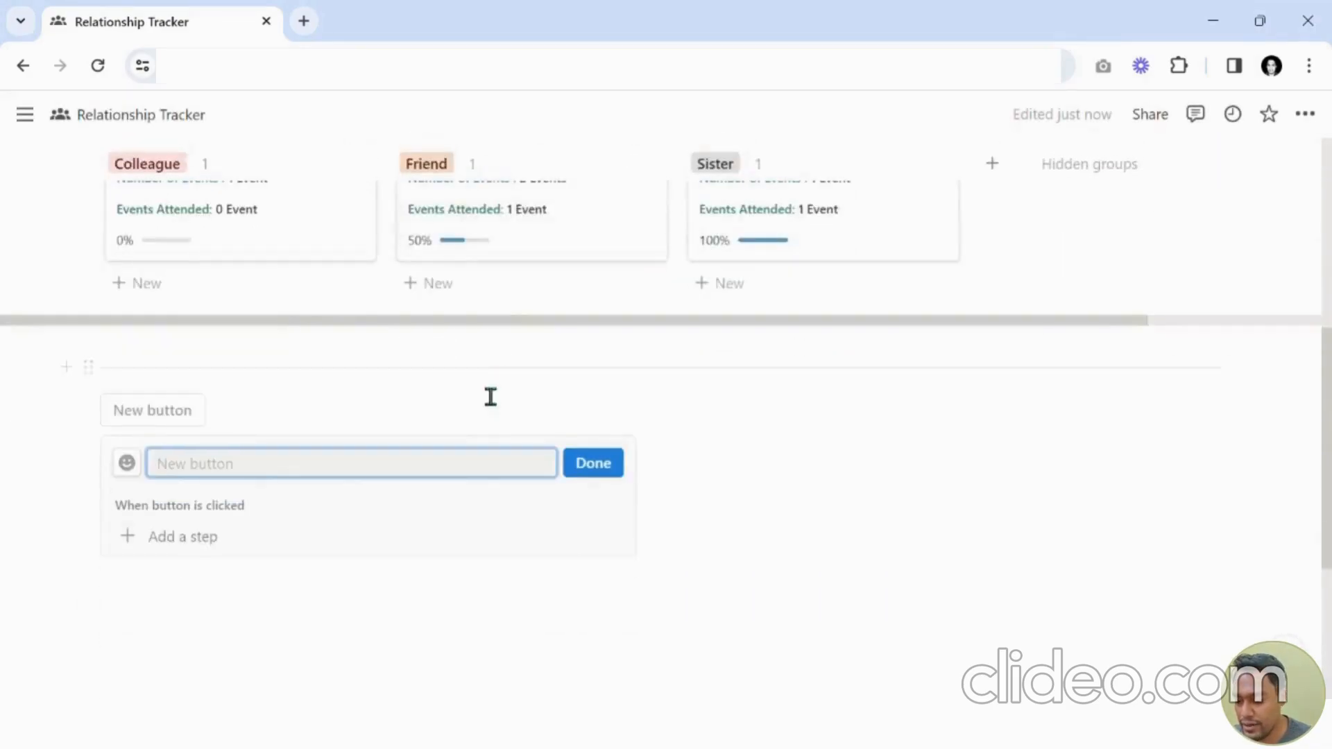
type("Add Eve")
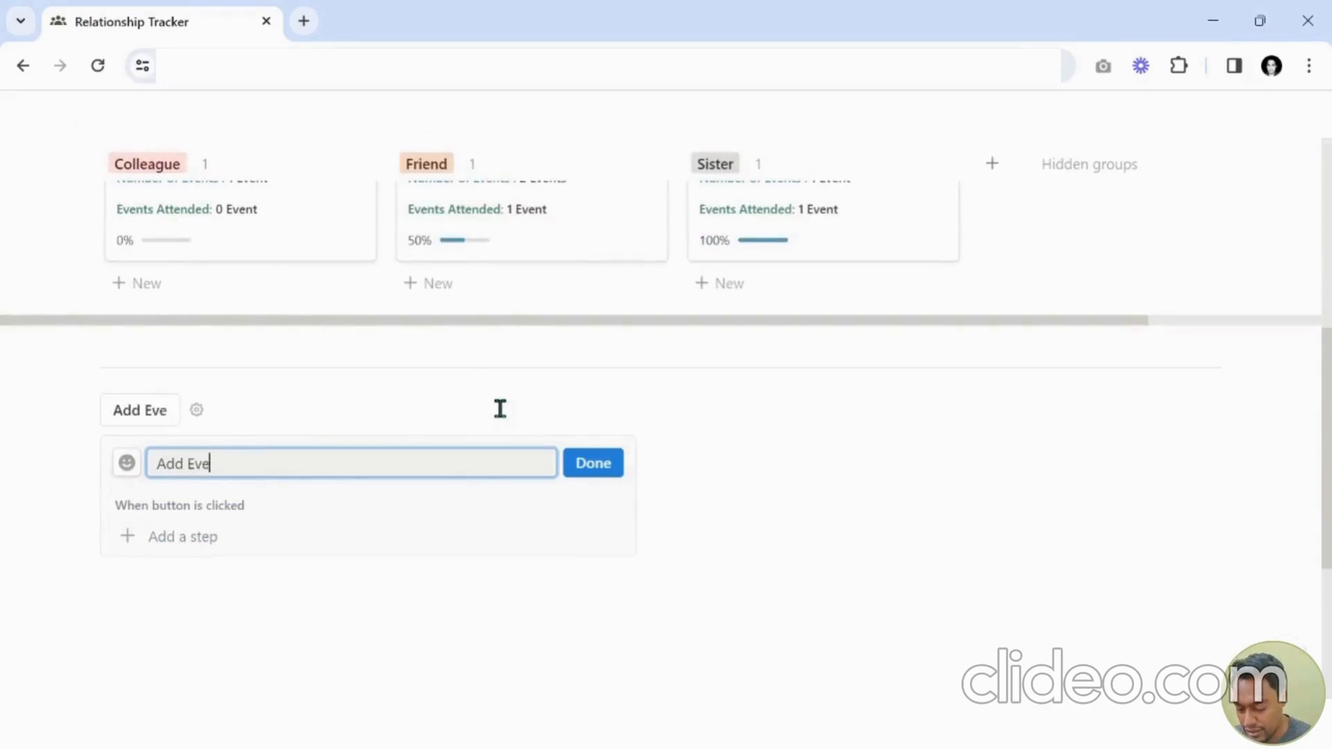
type("nt")
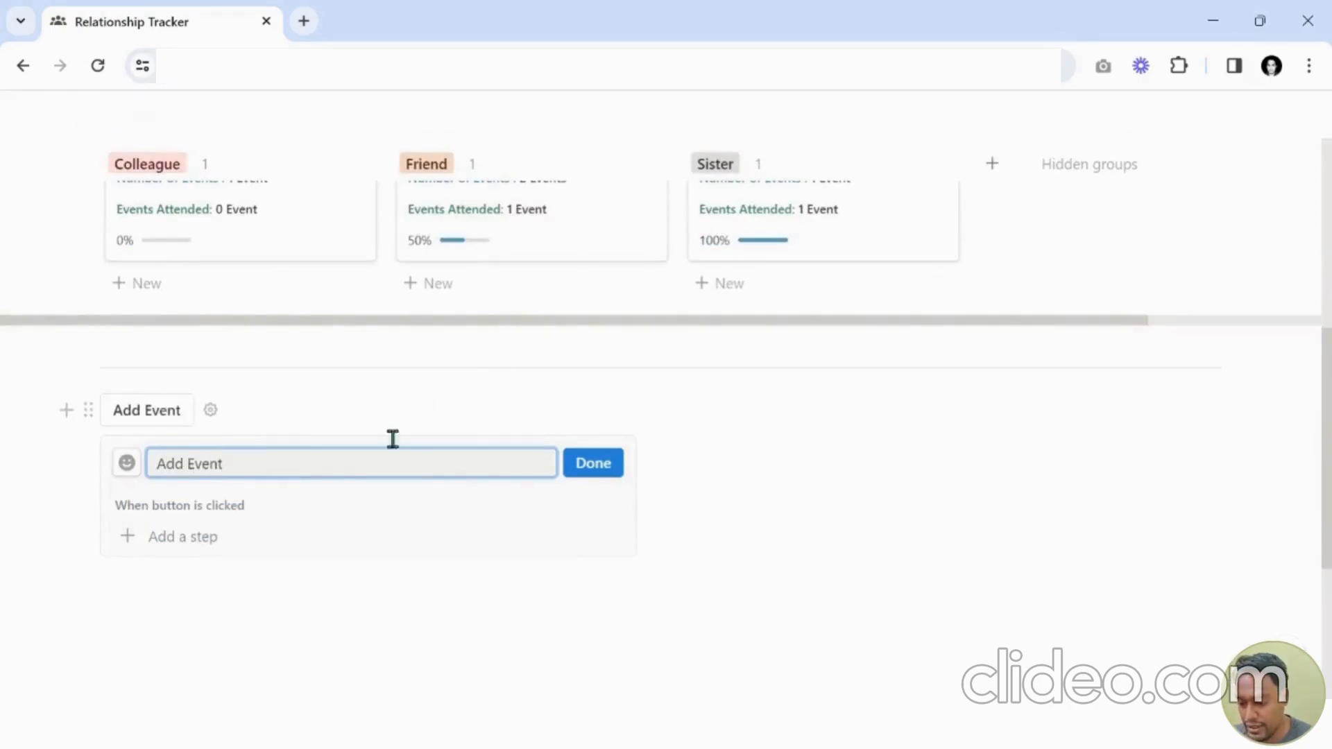
left_click(127, 463)
left_click(43, 470)
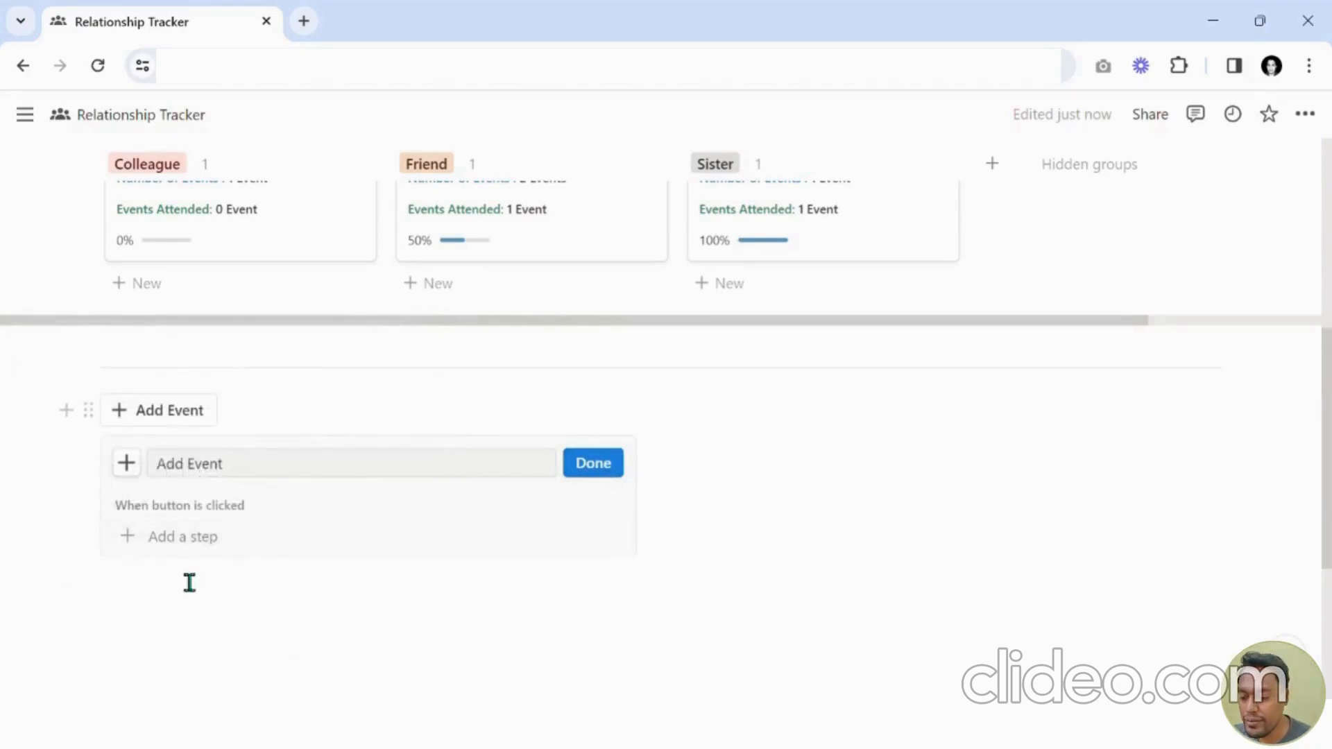
Make the button add a page to DB_EventsDatabase_New with Event Name preset to Enter Event Name.
scroll(187, 583, "down", 2)
left_click(191, 443)
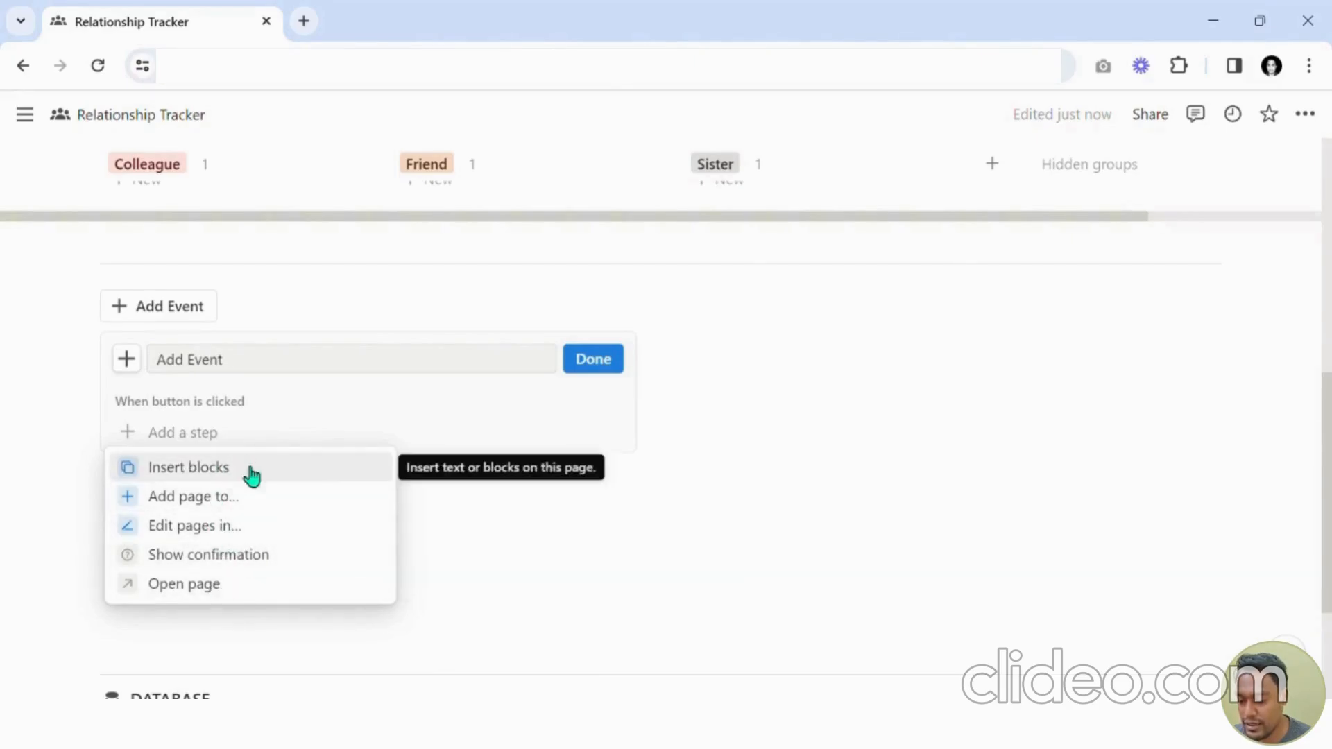
left_click(219, 497)
left_click(310, 443)
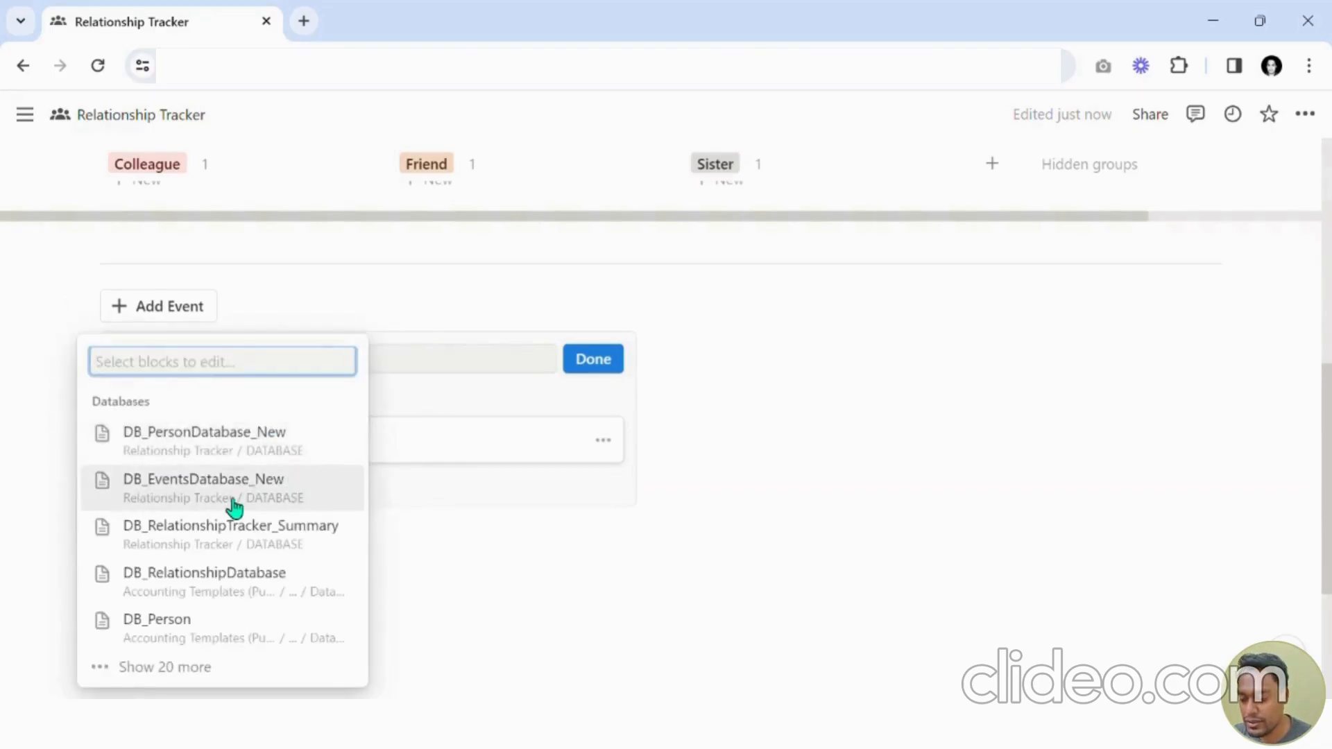
left_click(234, 509)
left_click(389, 496)
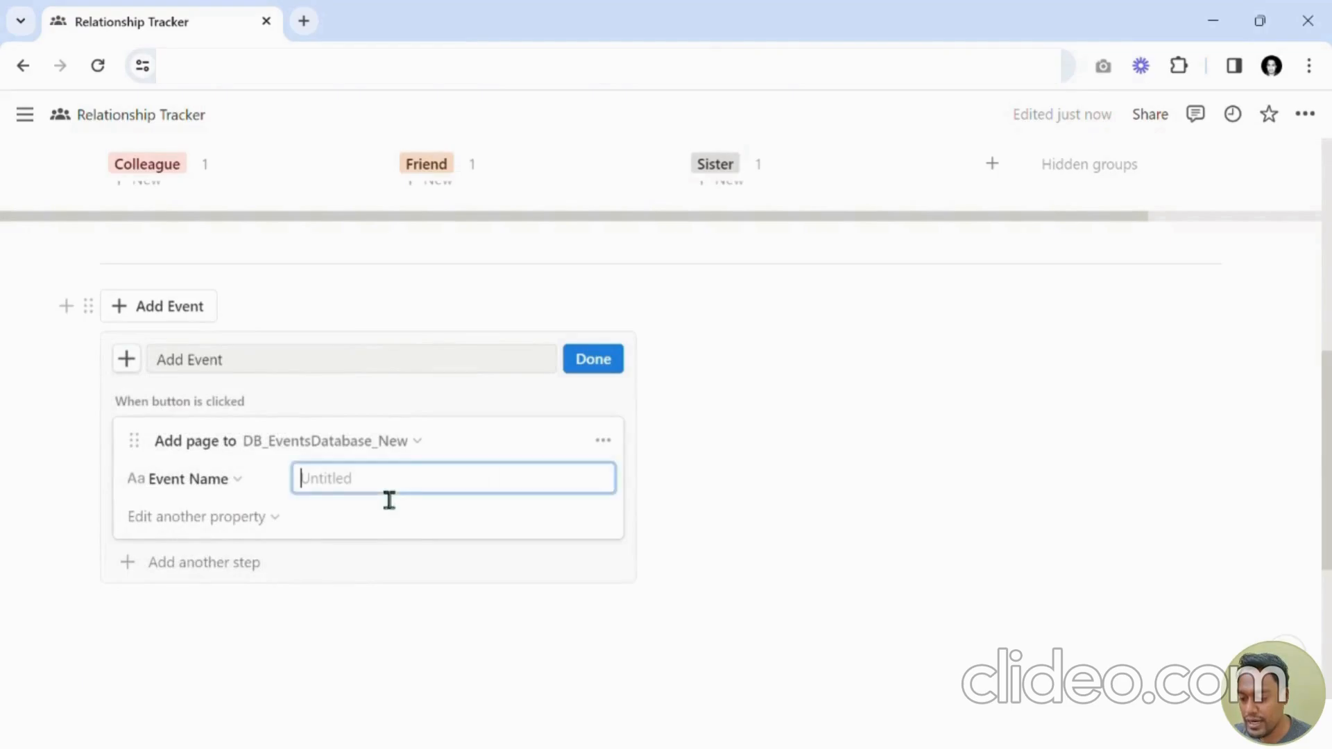
type("Enter Event Name")
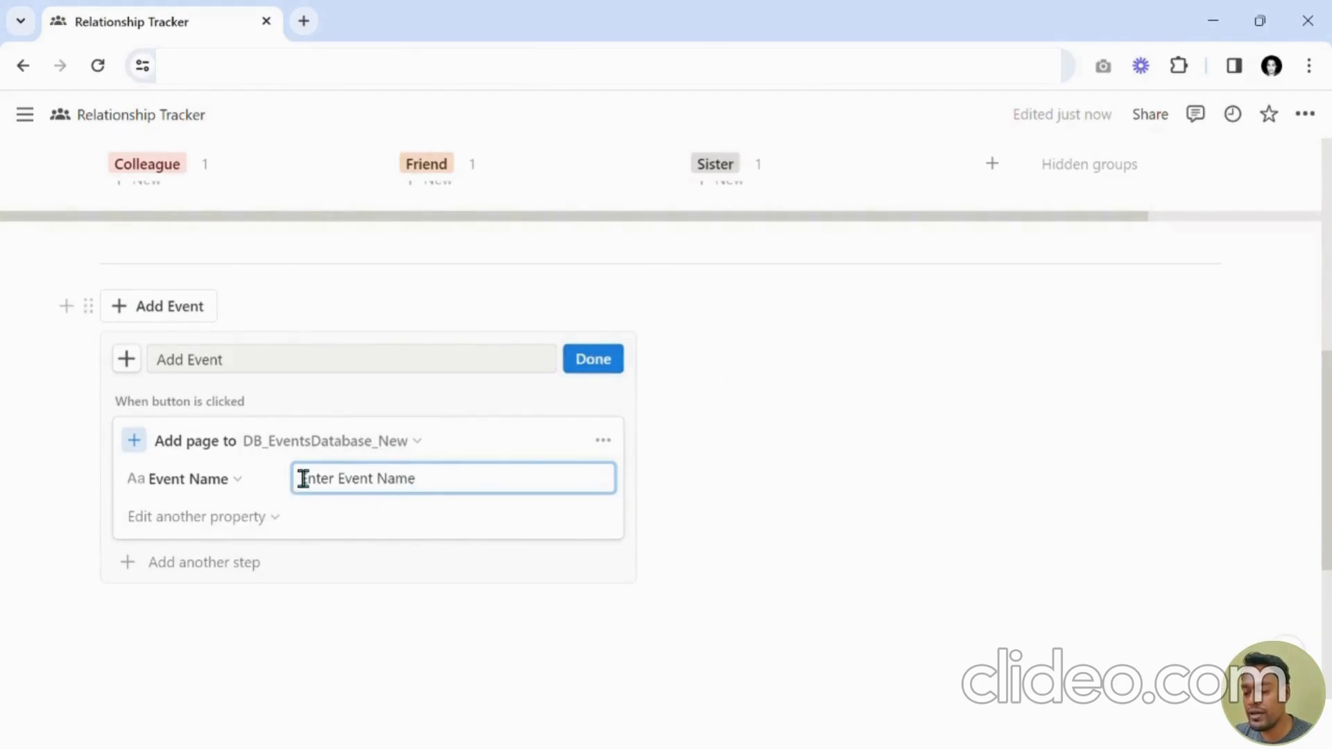
Add the Date property to the button's page step and set it to Today.
left_click(200, 526)
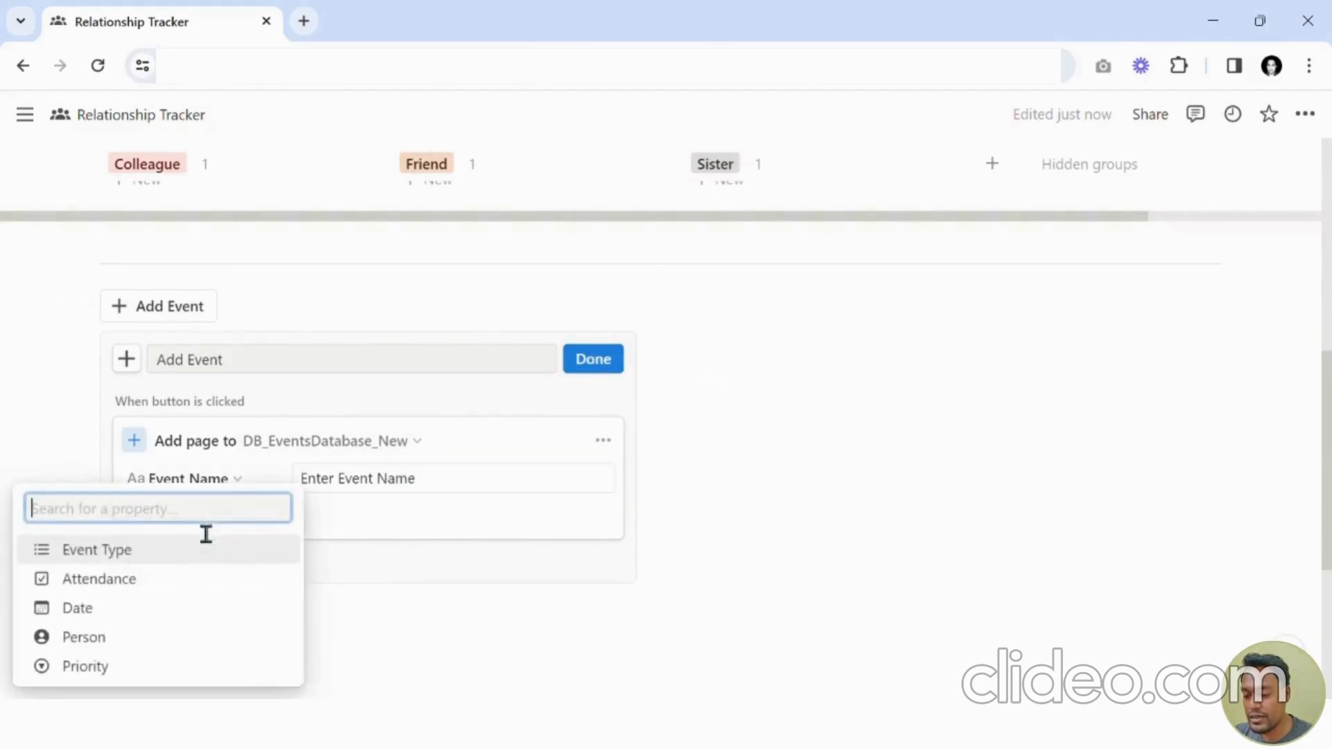
left_click(106, 610)
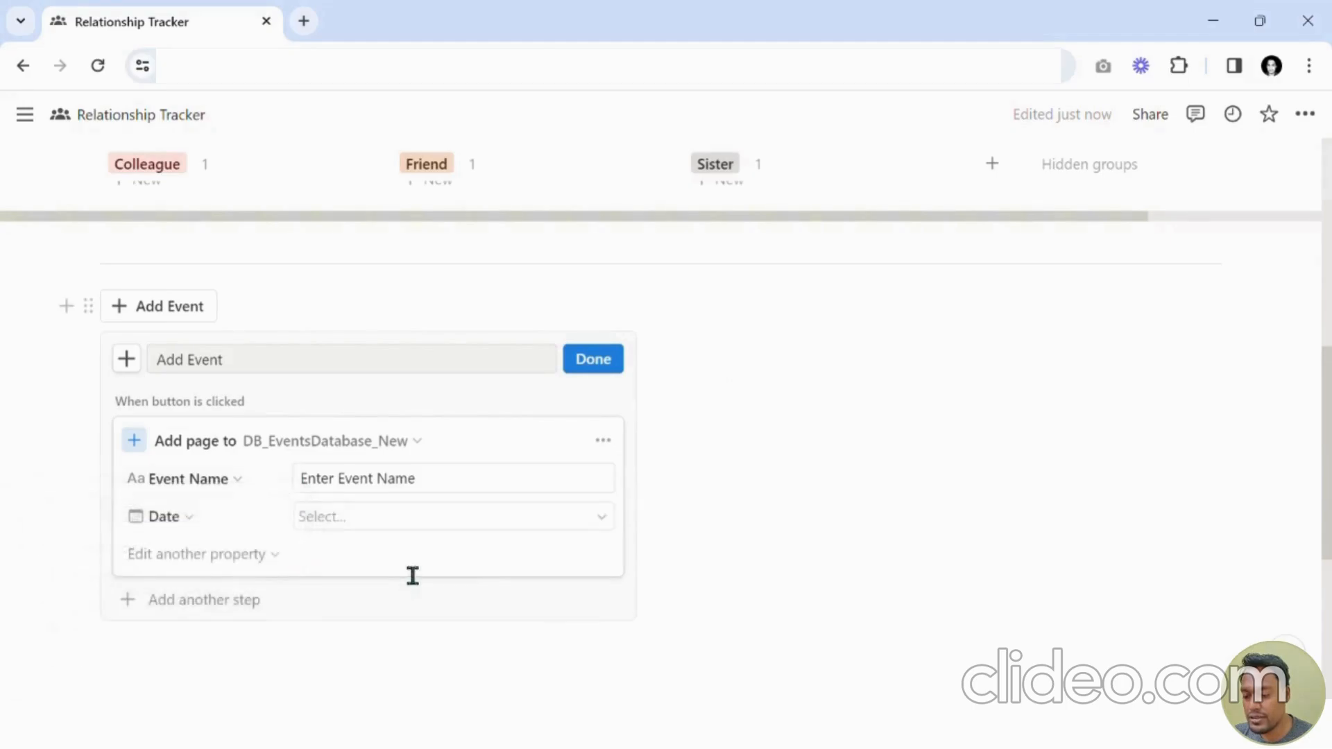
left_click(352, 521)
left_click(416, 620)
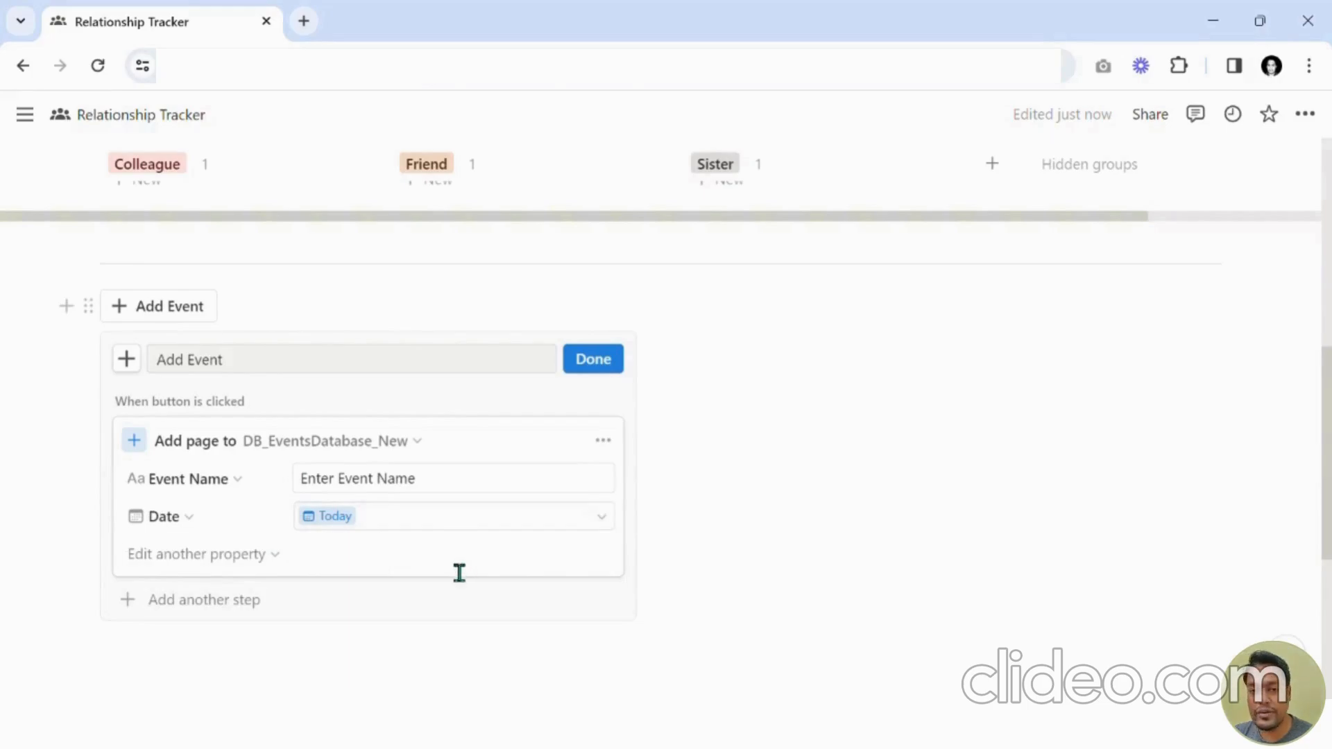
Add the Priority property to the button's page step, leaving its value unselected.
left_click(225, 555)
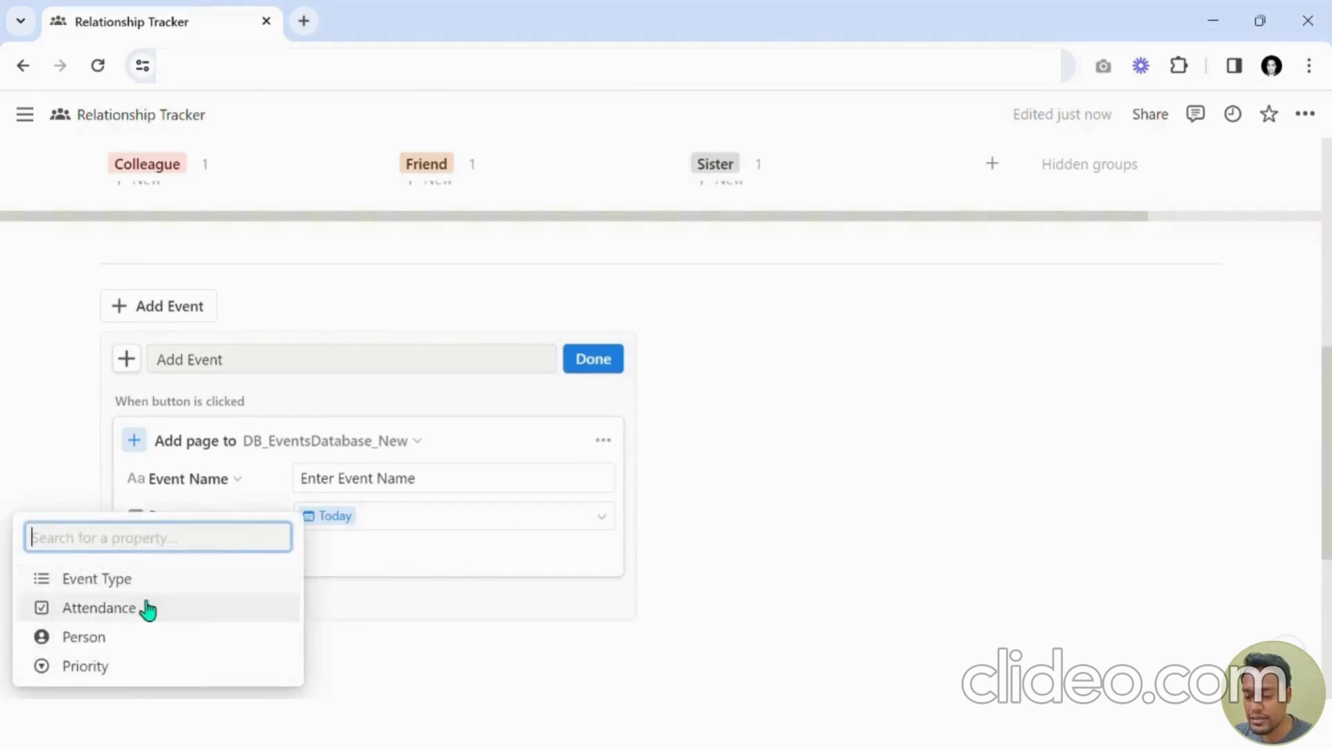
left_click(137, 676)
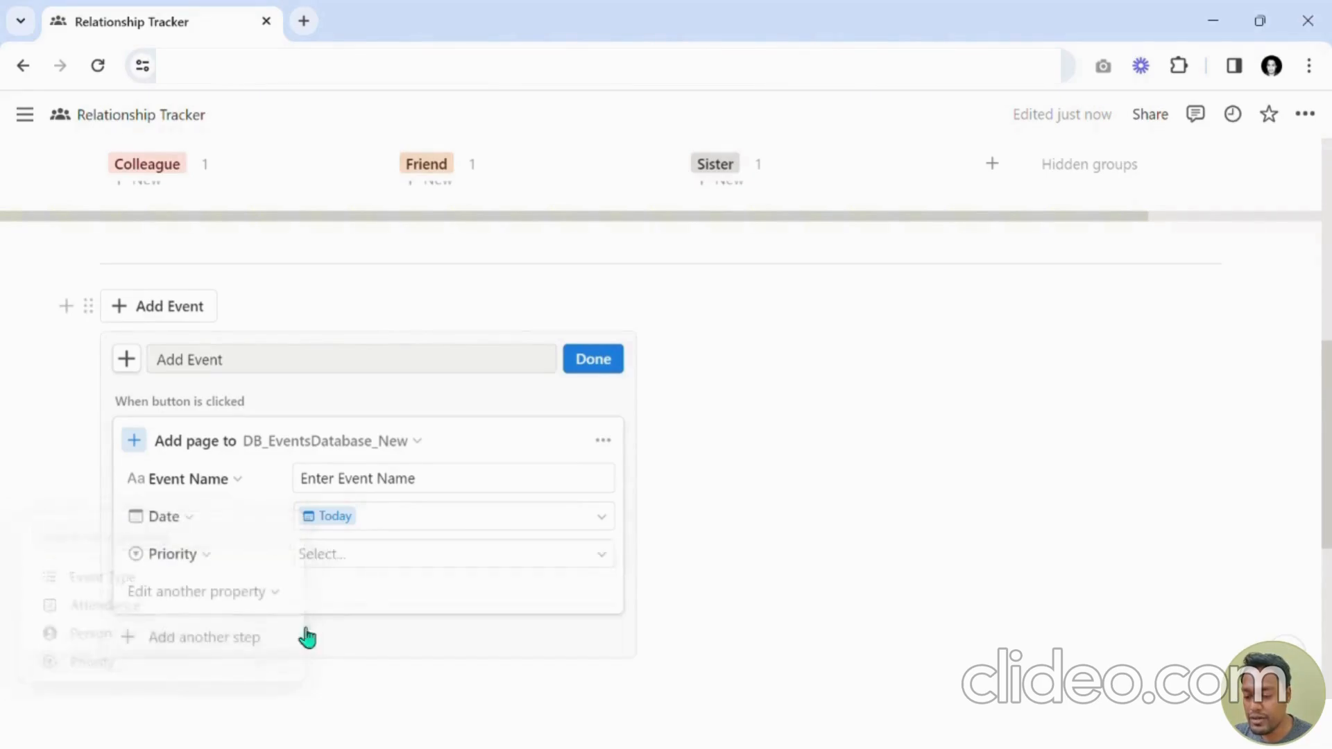
left_click(366, 558)
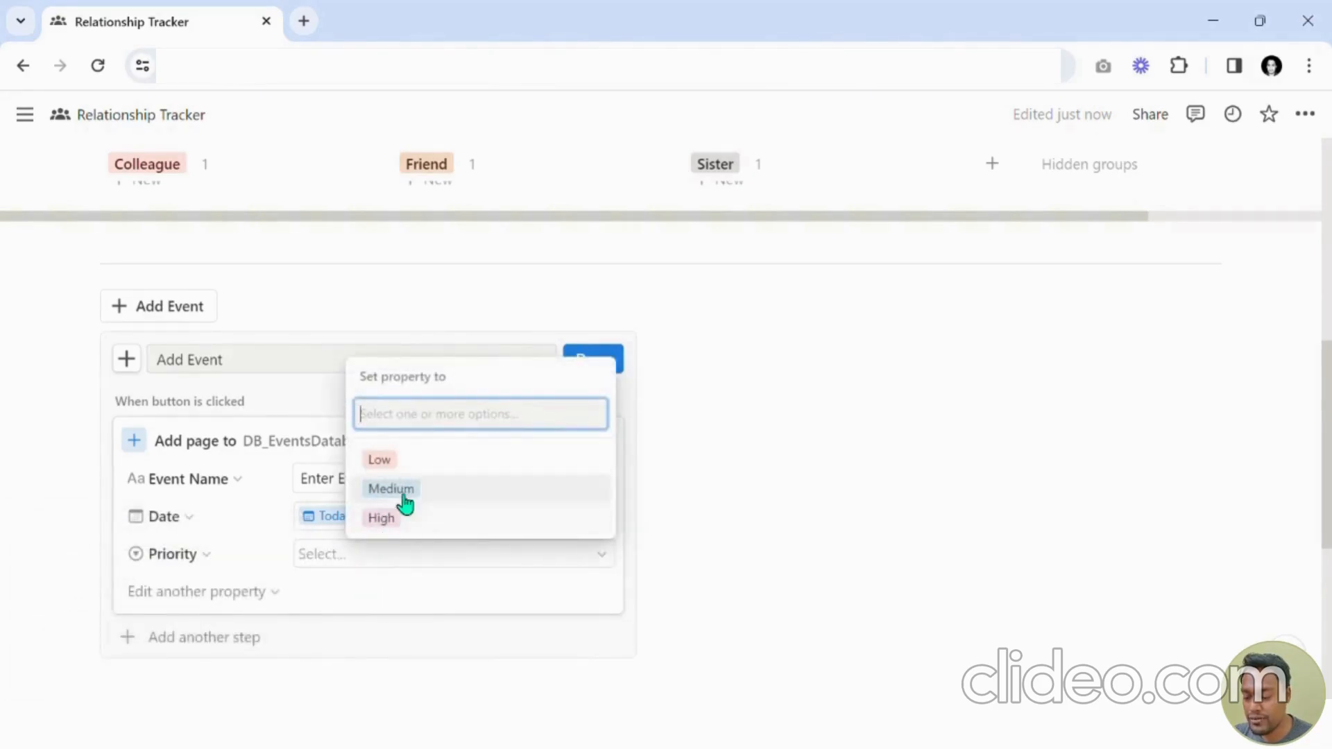
left_click(254, 561)
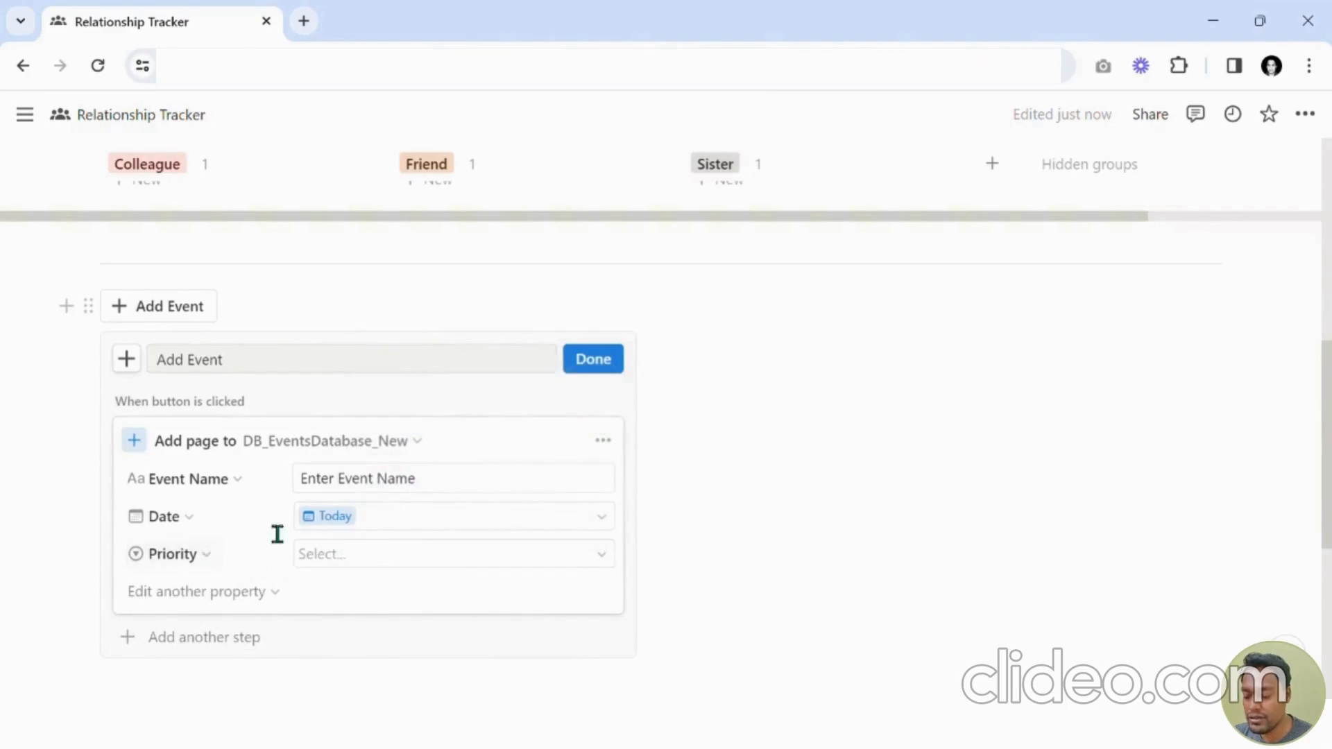
Finish the button editor and insert a linked database view of DB_EventsDatabase_New beside the Add Event button.
left_click(583, 364)
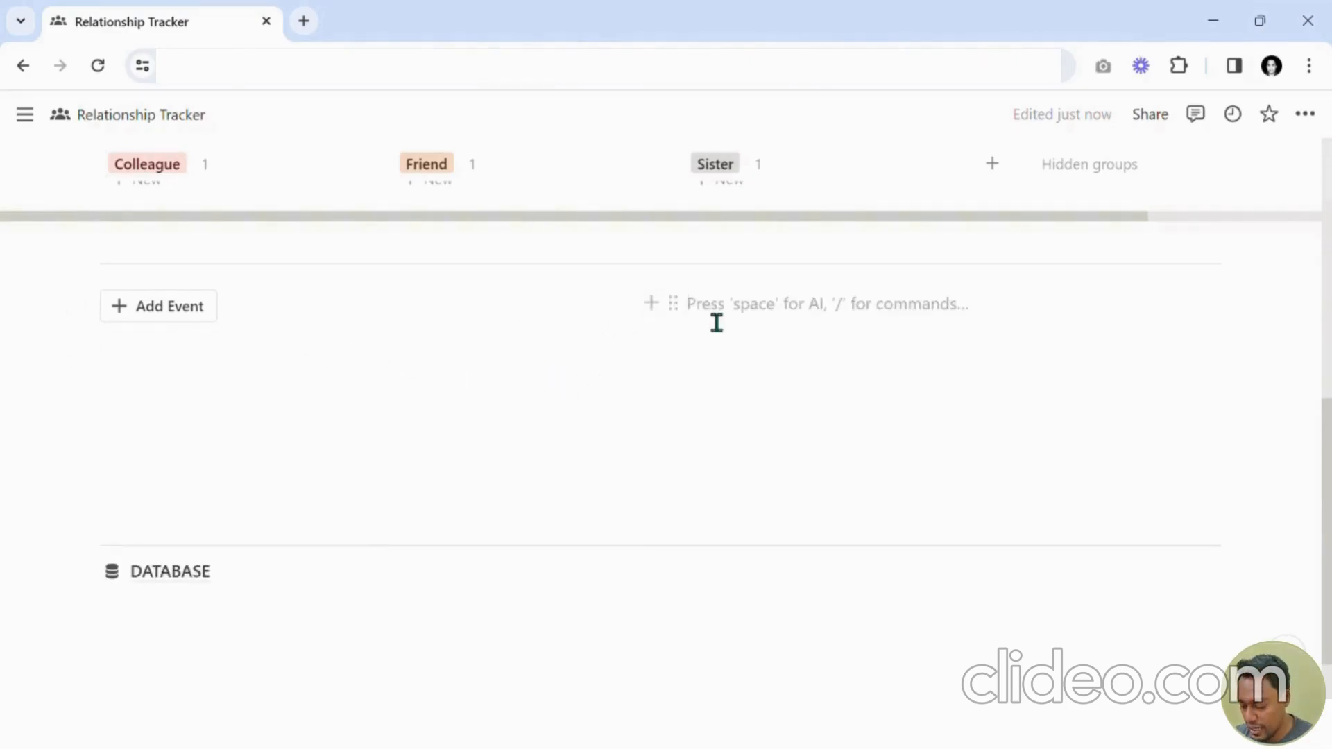
type("/linke")
key("Return")
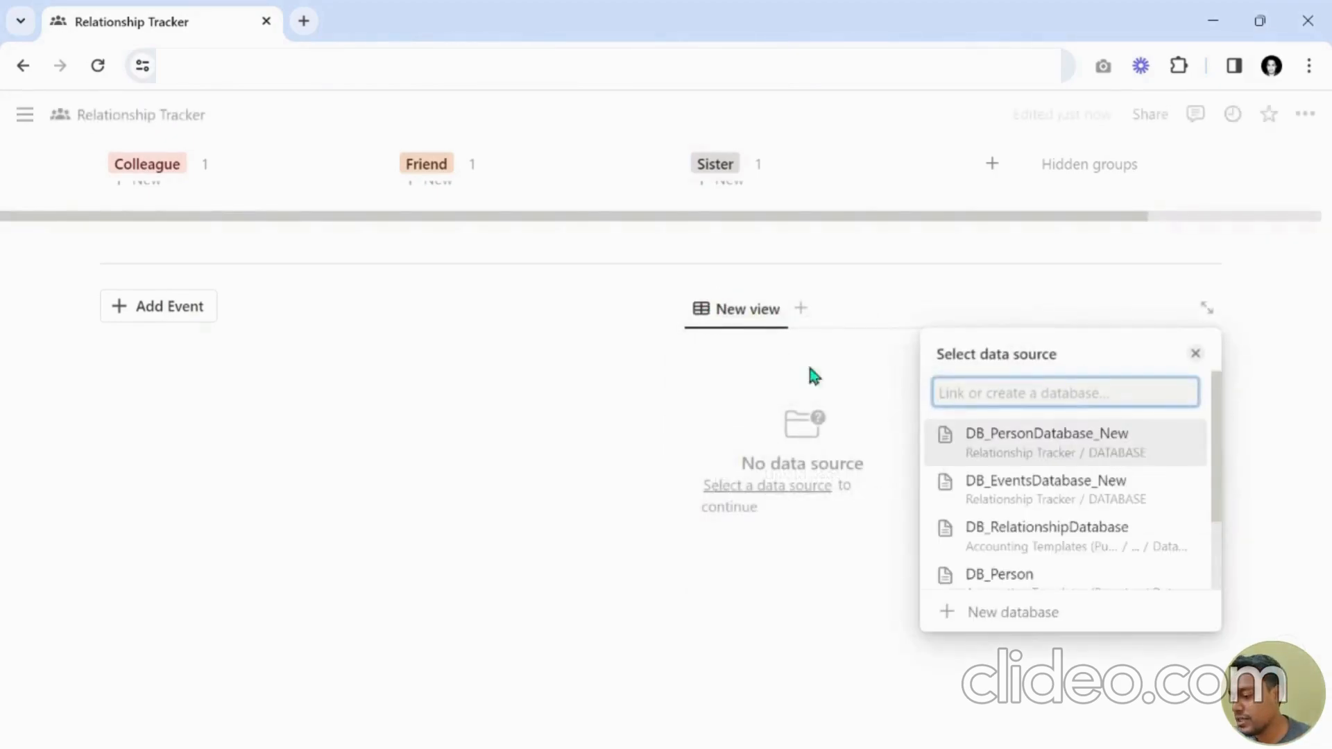
left_click(1038, 496)
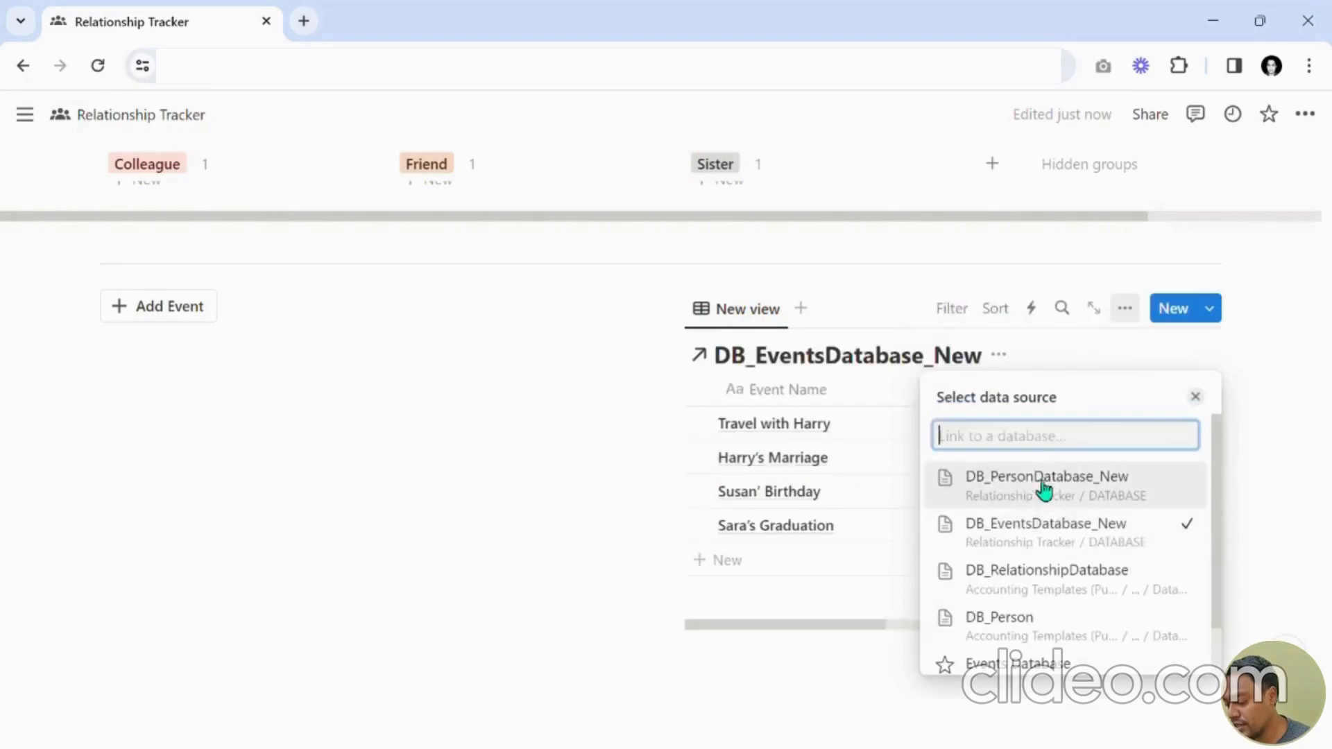
left_click(1195, 355)
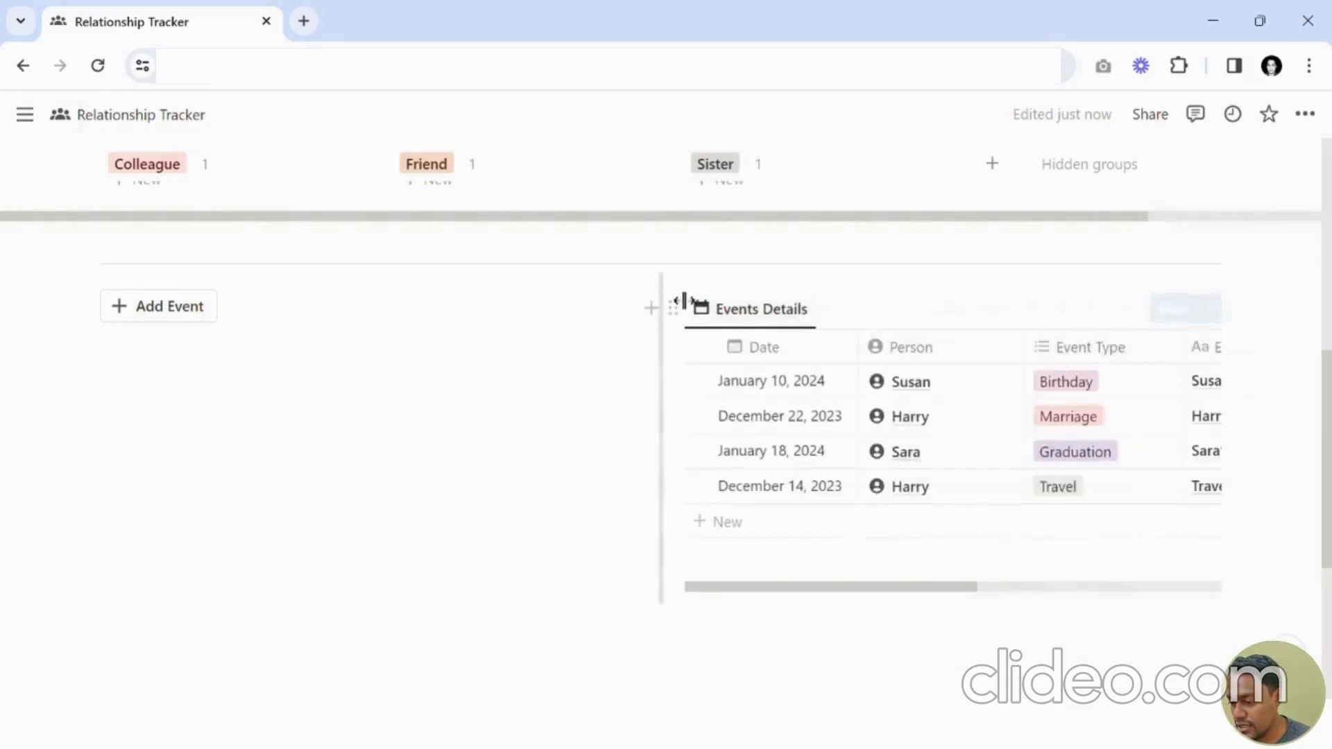
Widen the Events Details table column so it sits closer to the Add Event button.
left_click_drag(670, 299, 318, 326)
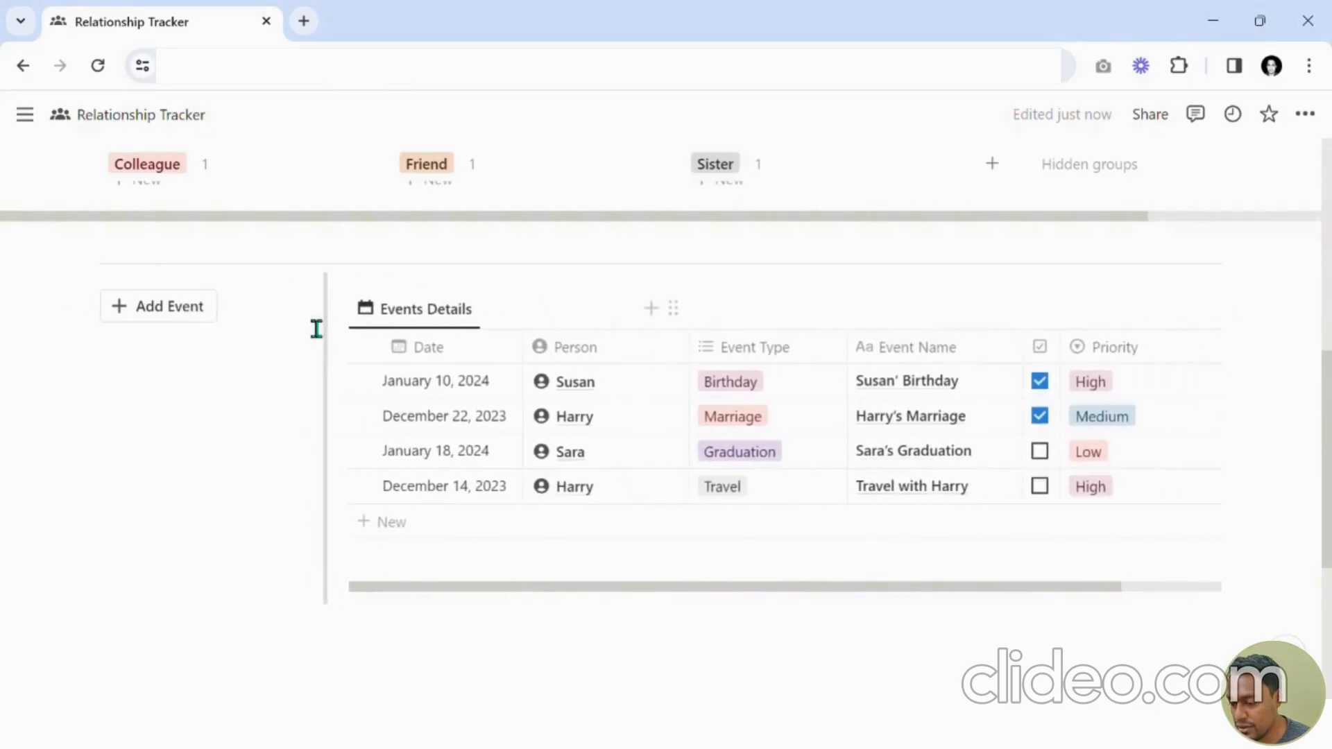
scroll(790, 422, "down", 1)
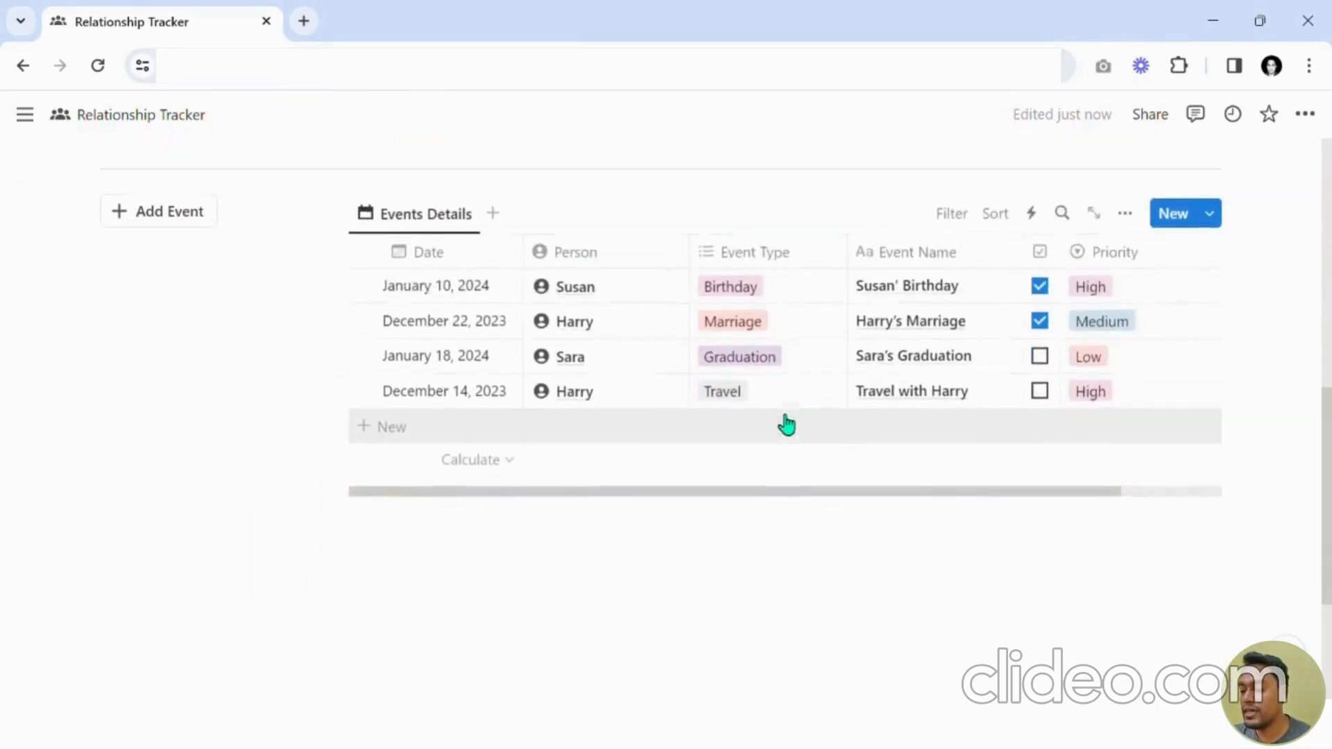
scroll(777, 430, "up", 3)
scroll(768, 432, "down", 2)
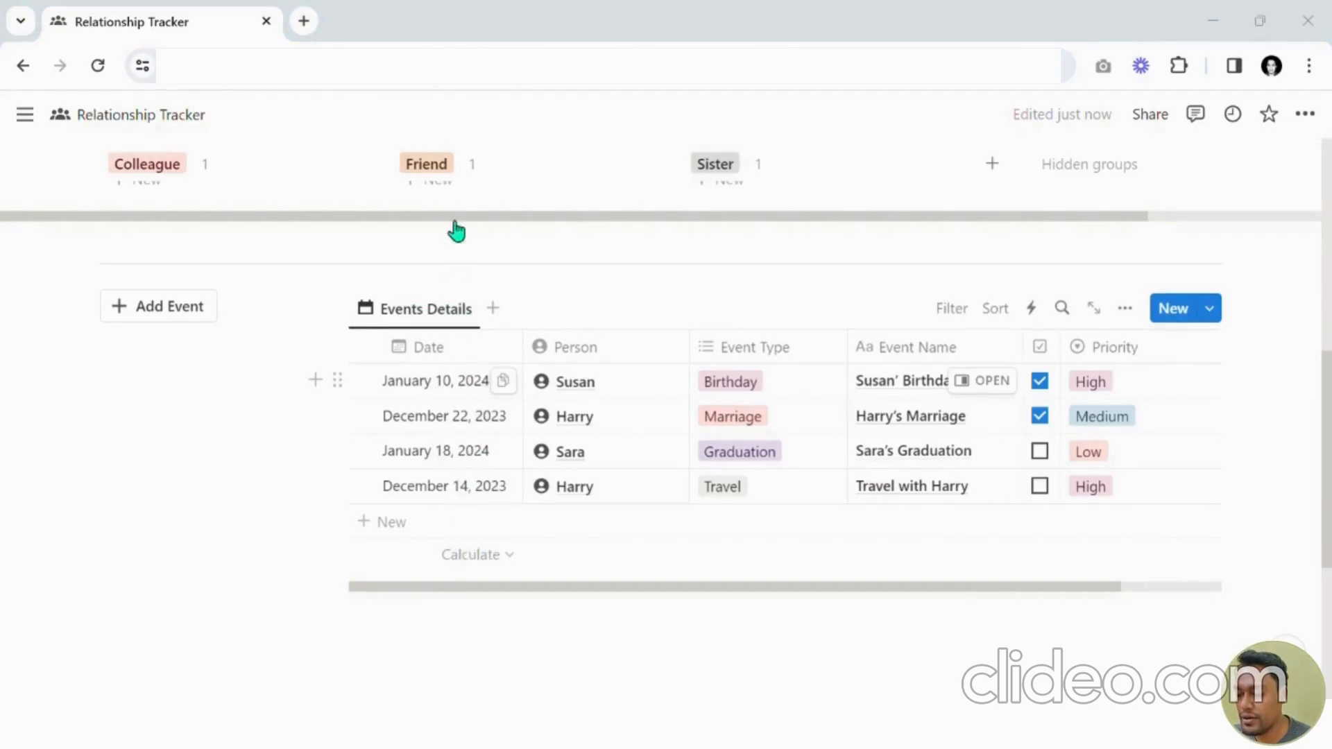
Group the Events Details view by Date and hide empty groups.
left_click(1127, 309)
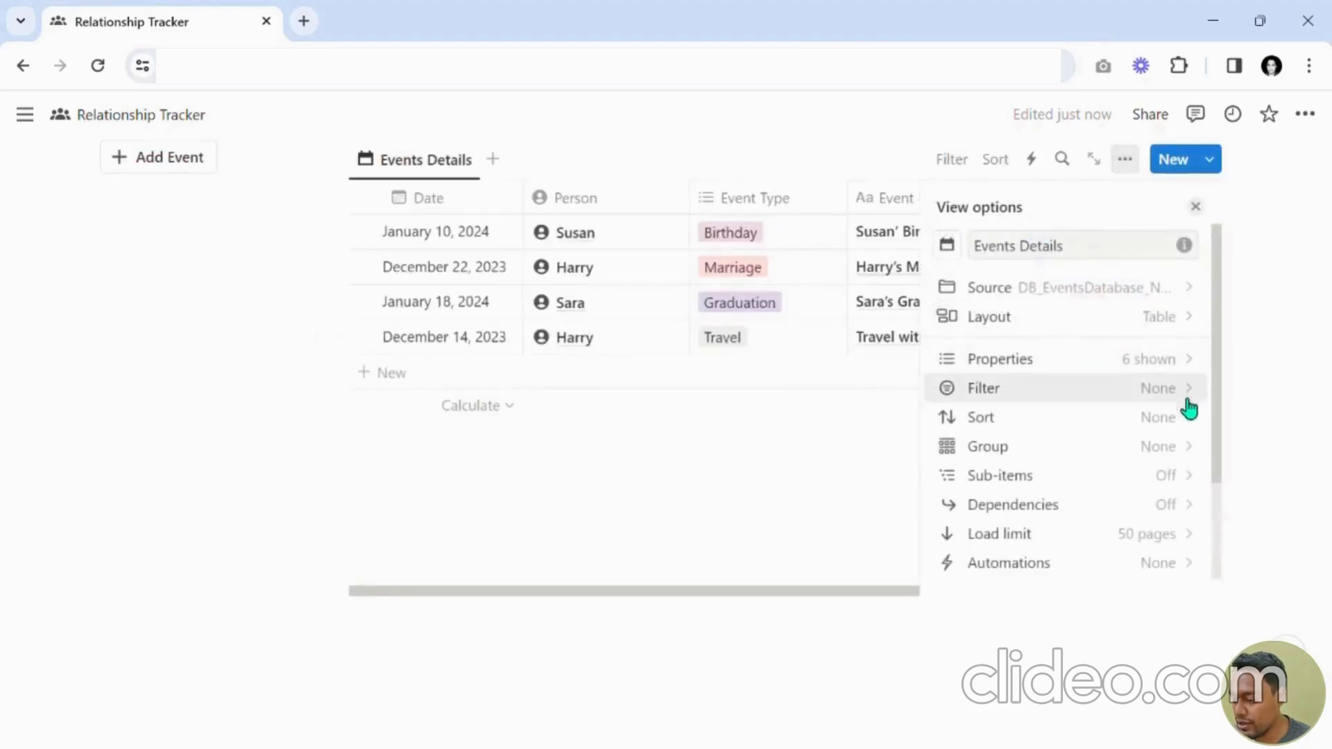
left_click(1118, 458)
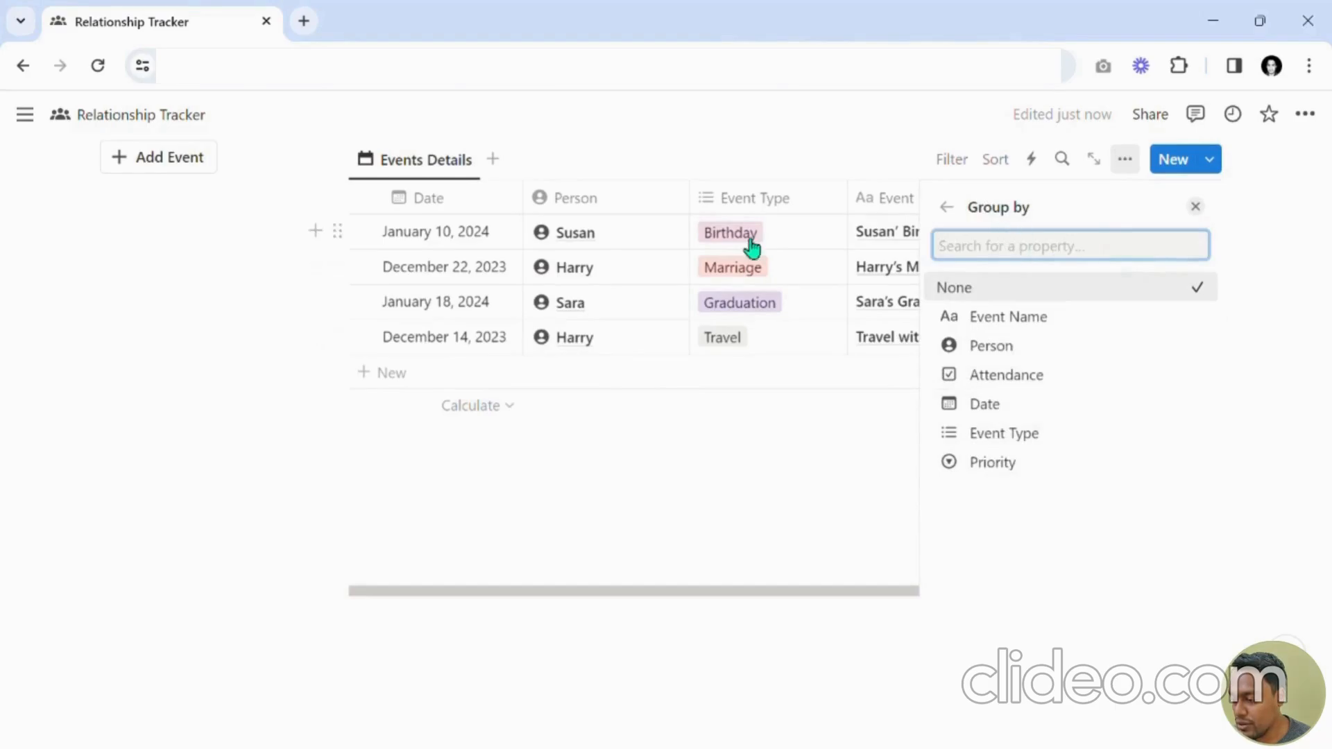
left_click(1015, 415)
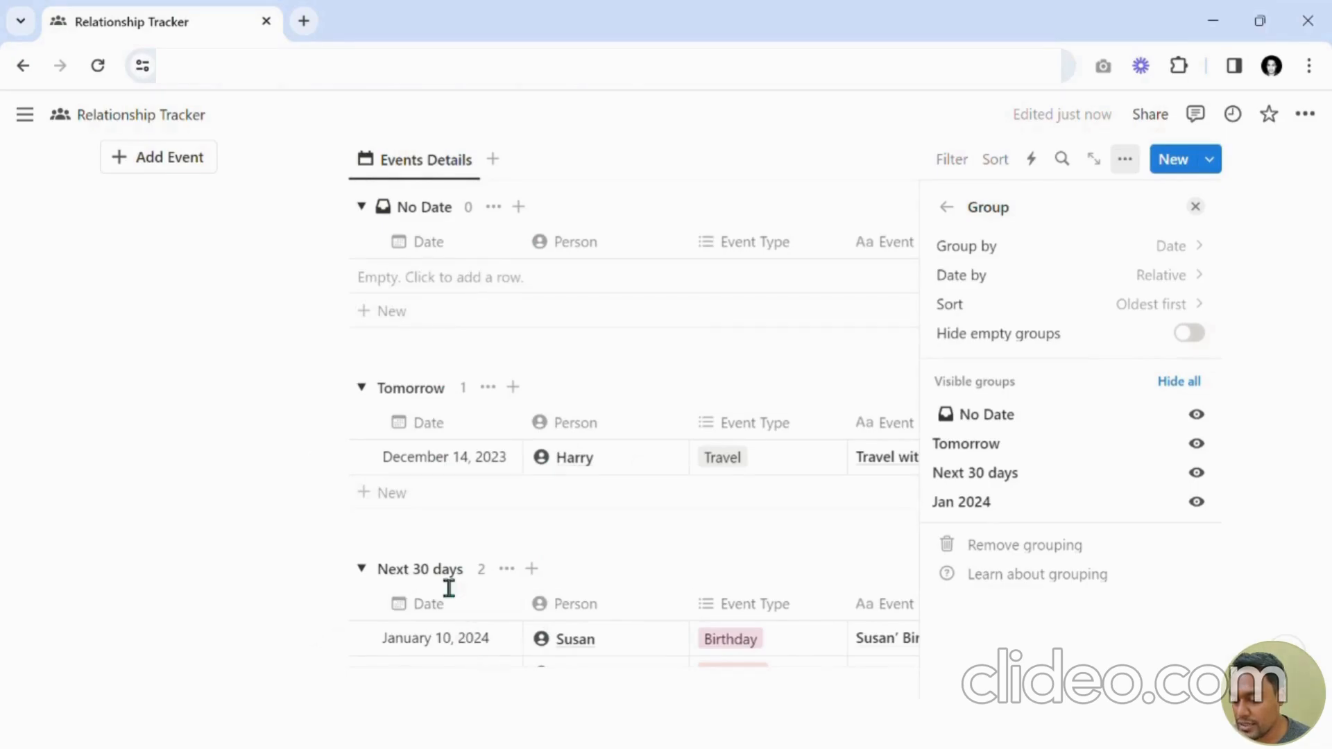
left_click(1008, 345)
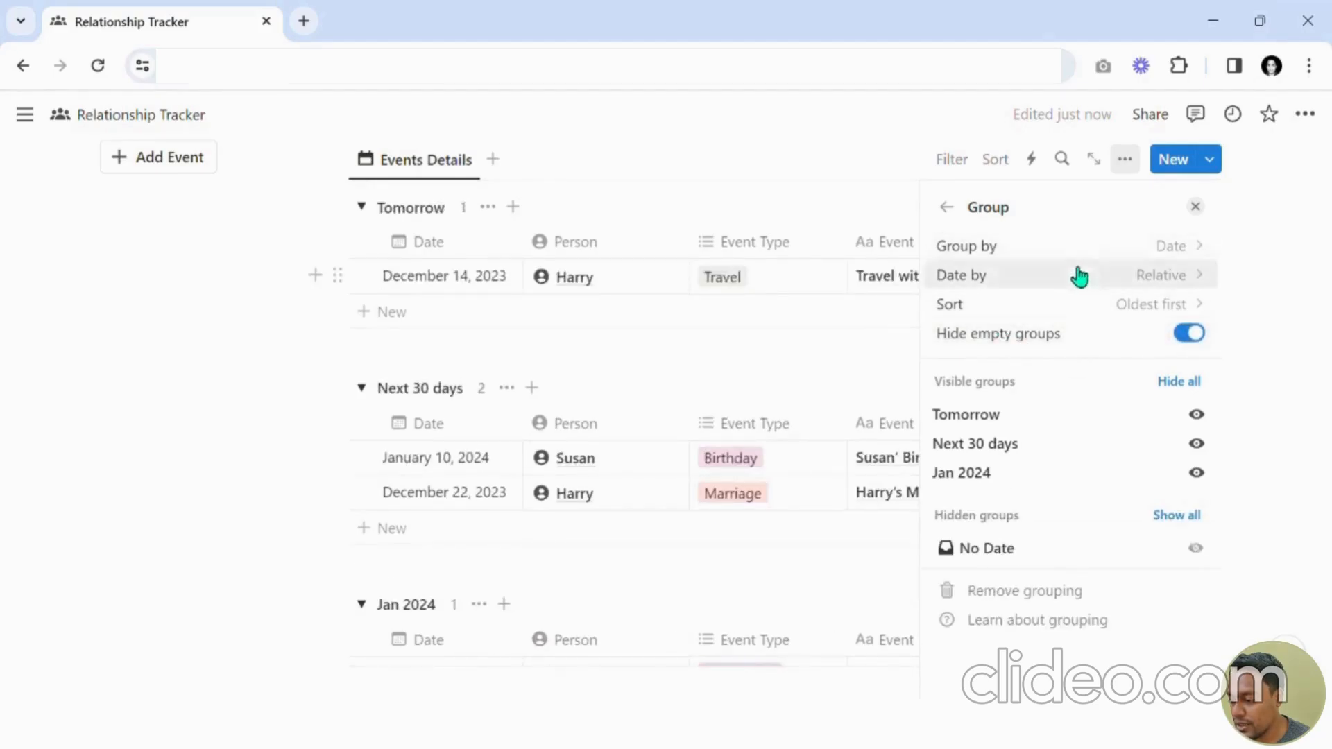
Try grouping the dates by Year, Month and Week, keeping the Oldest first sort.
left_click(1002, 302)
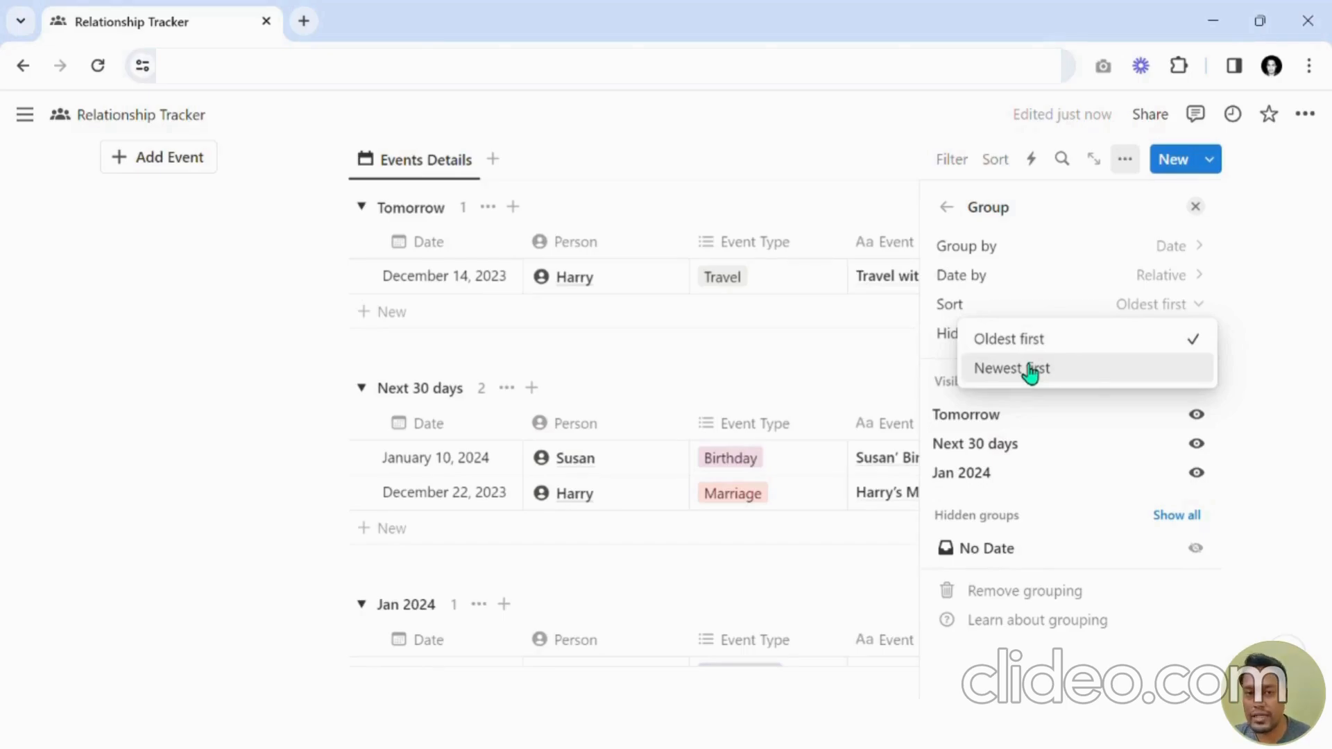
left_click(1042, 340)
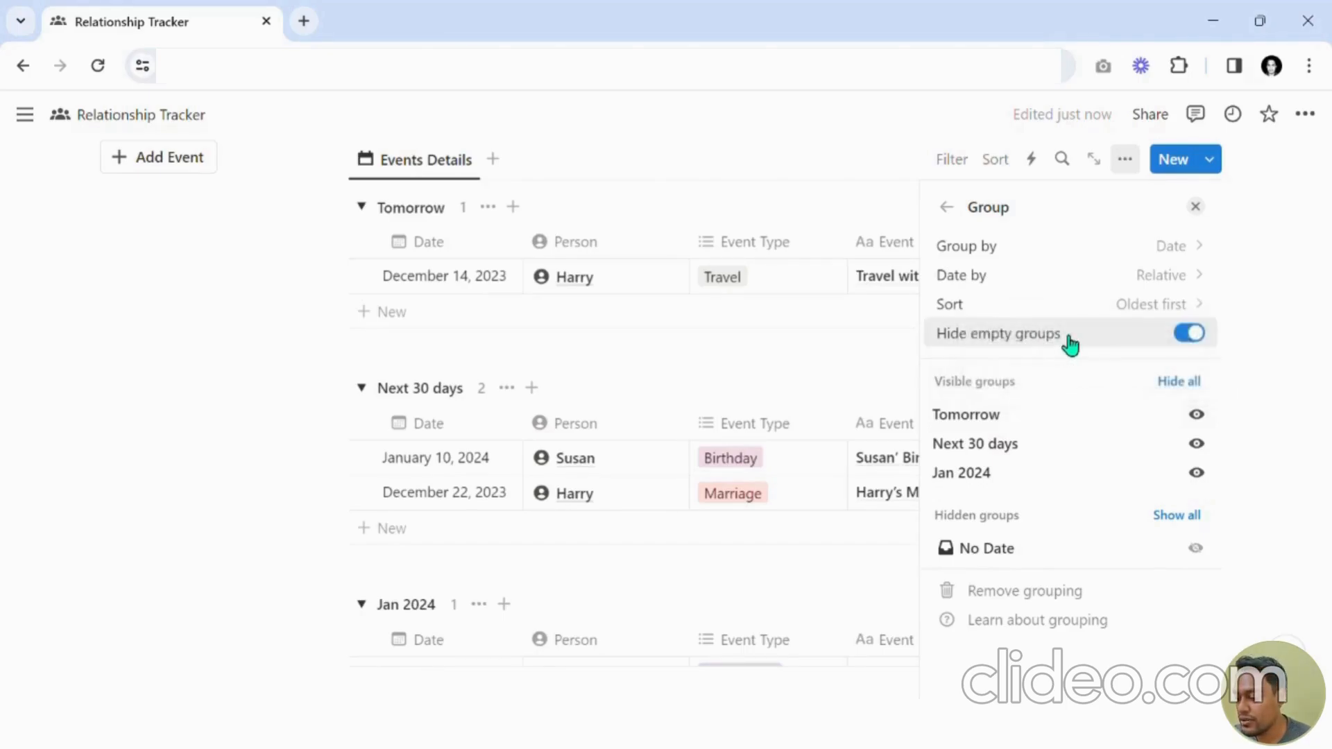
left_click(1022, 279)
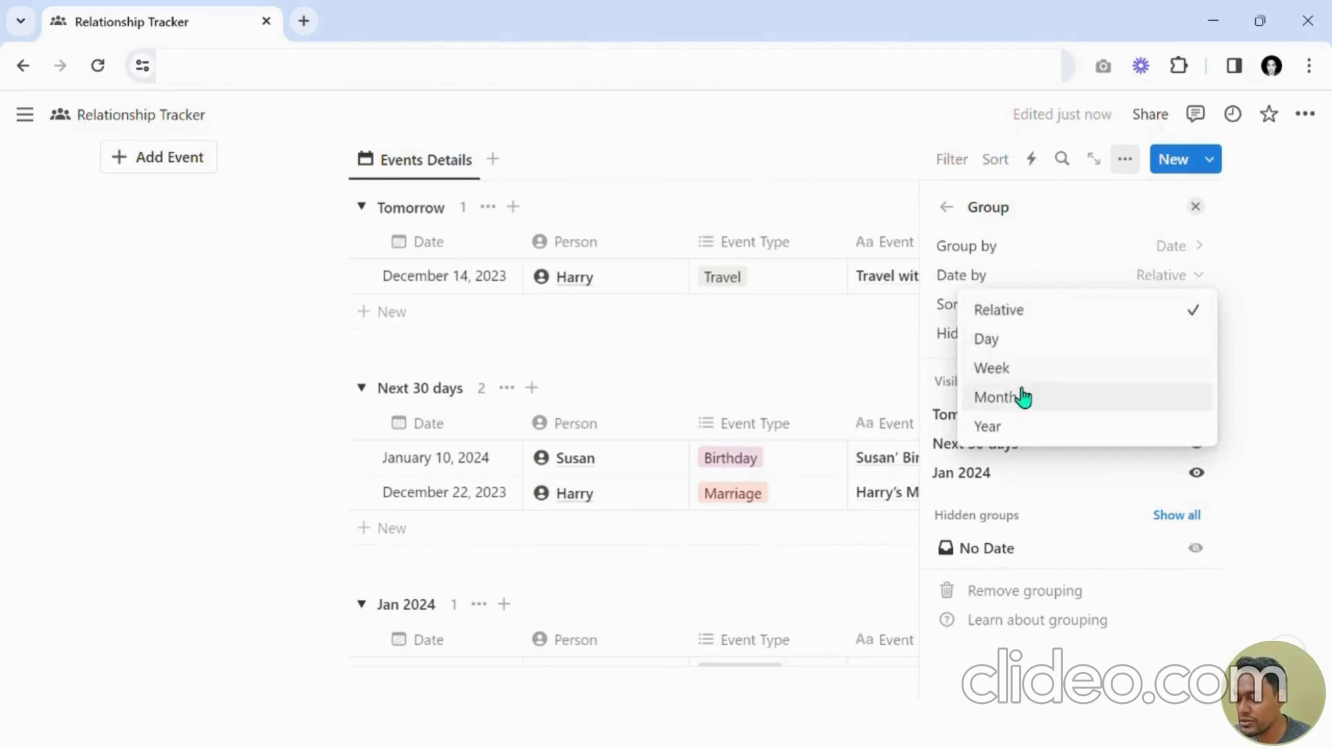
left_click(1007, 439)
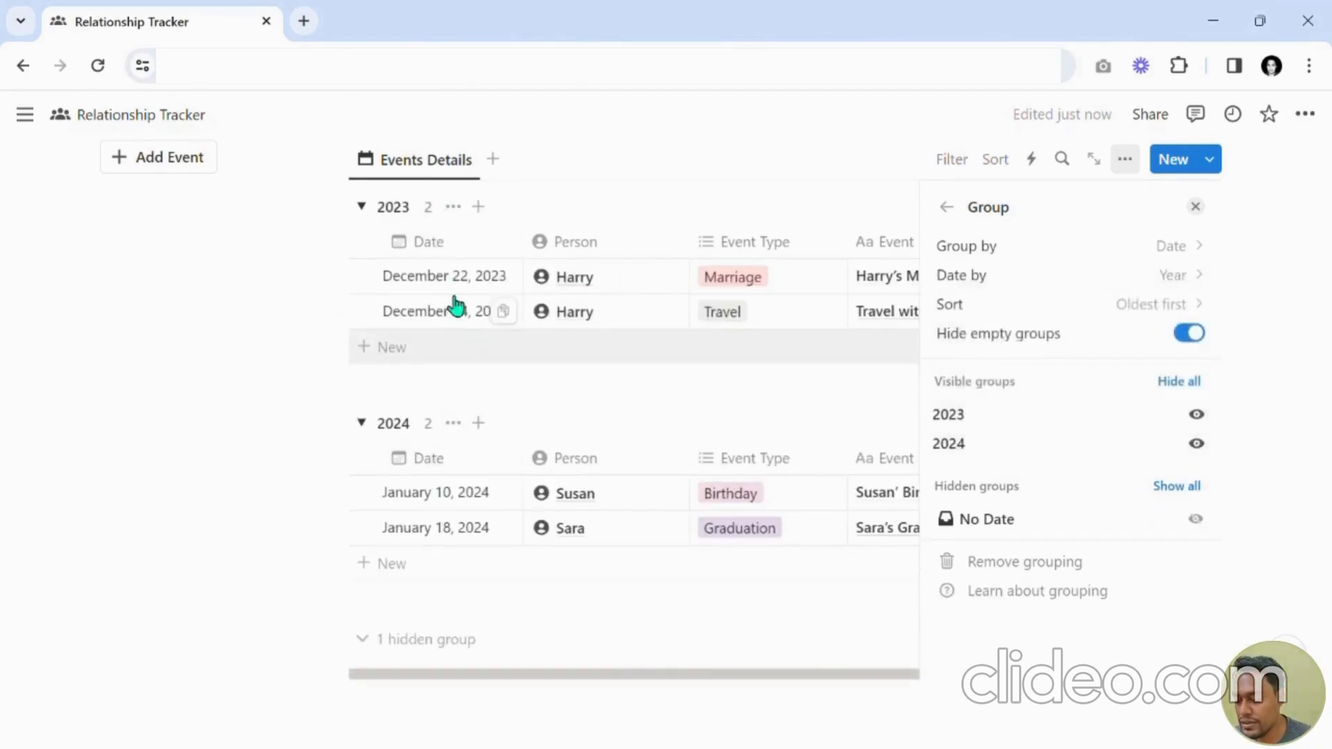
left_click(1114, 291)
left_click(1055, 397)
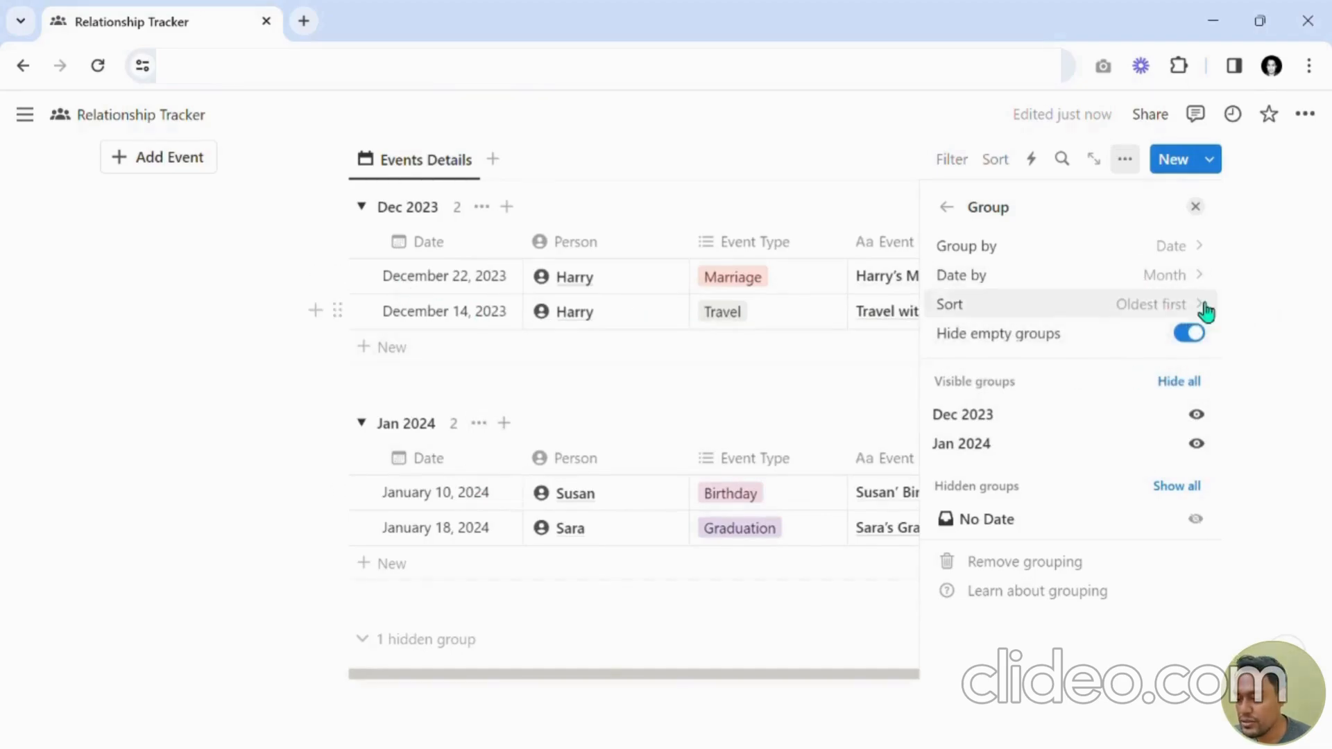
left_click(1162, 277)
left_click(1010, 367)
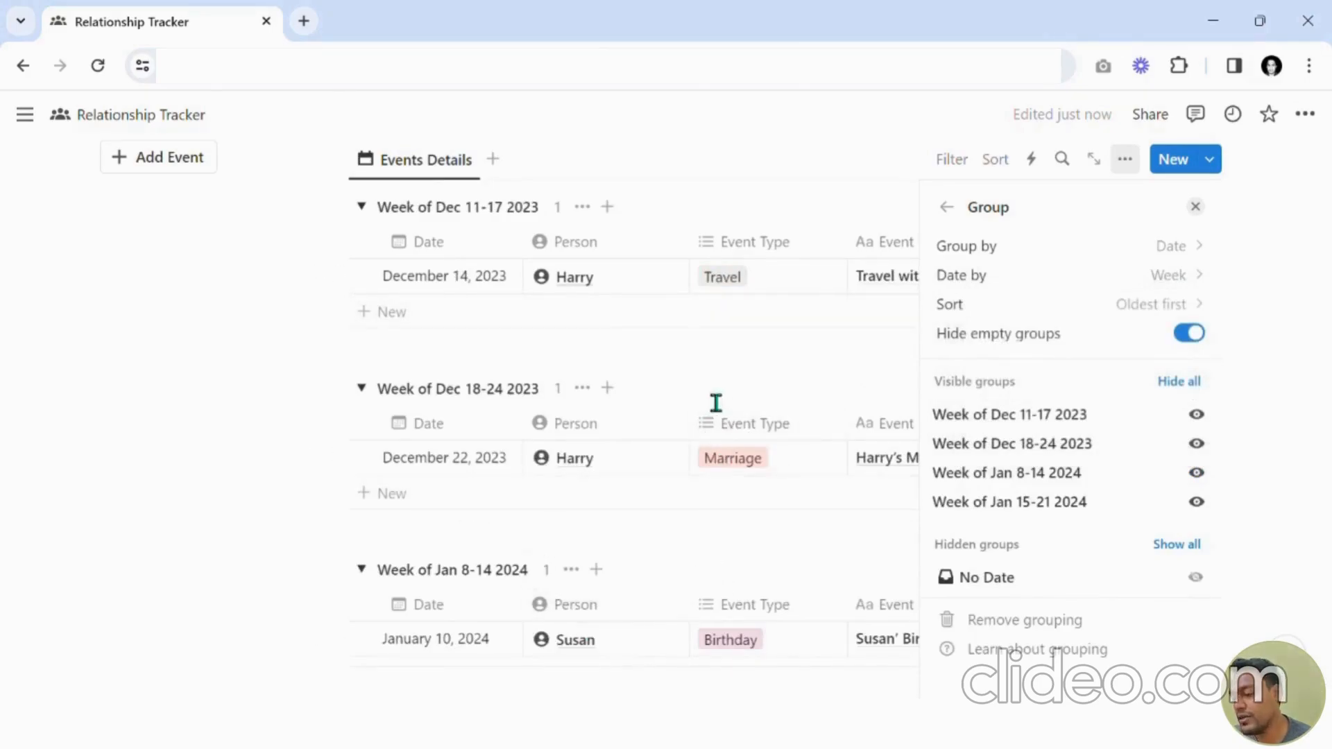
Group the dates by Month and close the view options.
left_click(1110, 275)
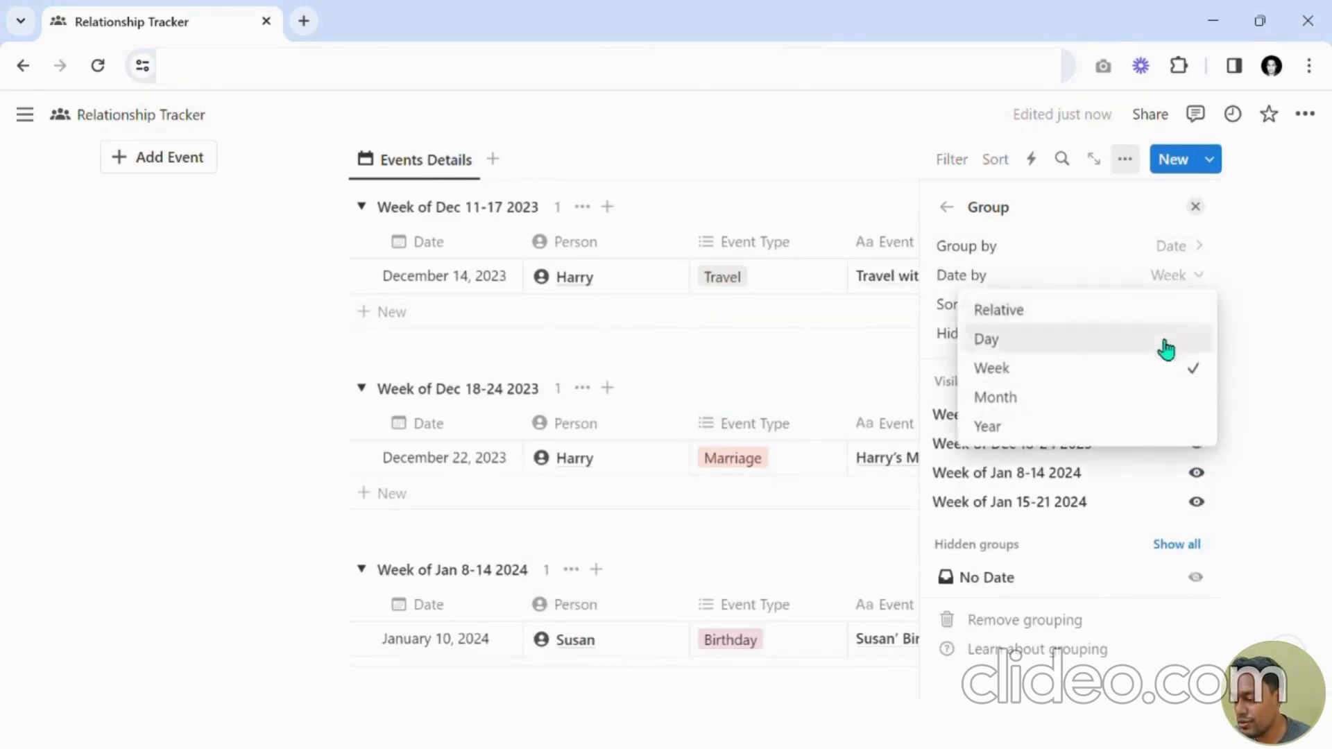
left_click(1046, 396)
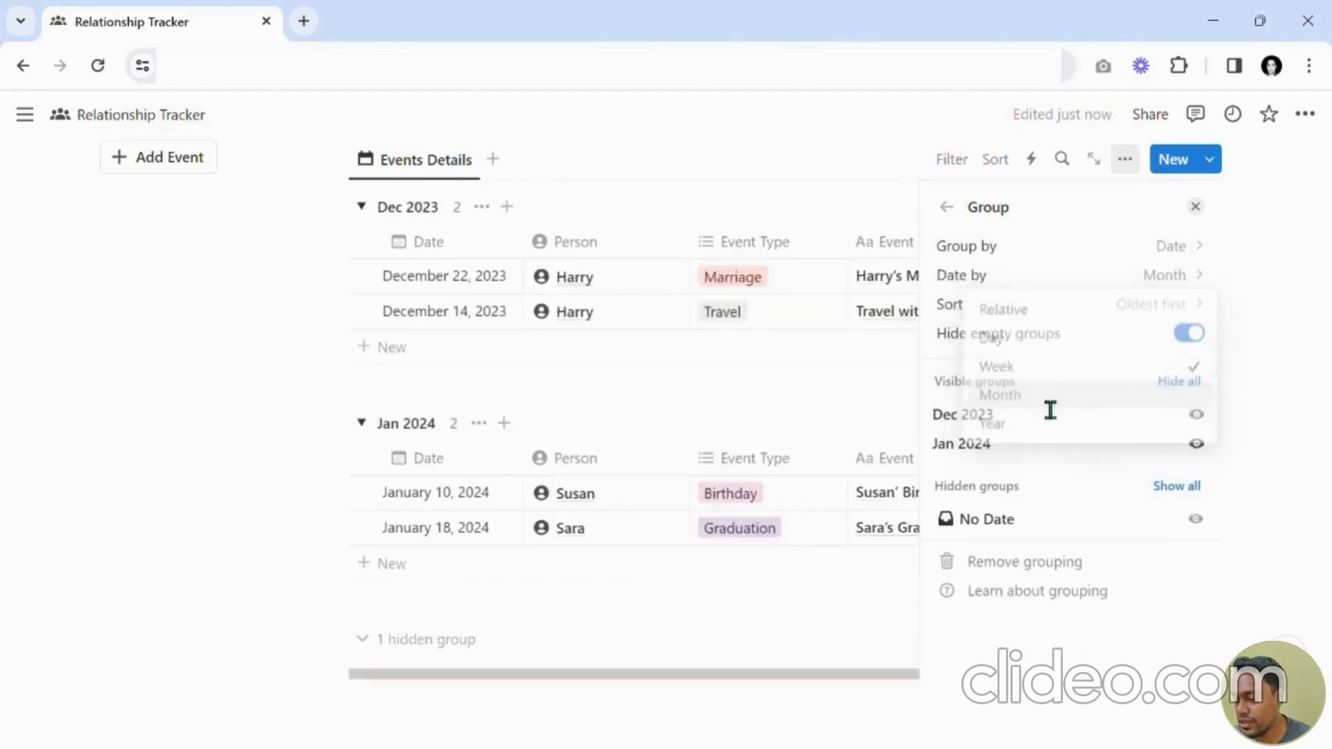
left_click(1195, 207)
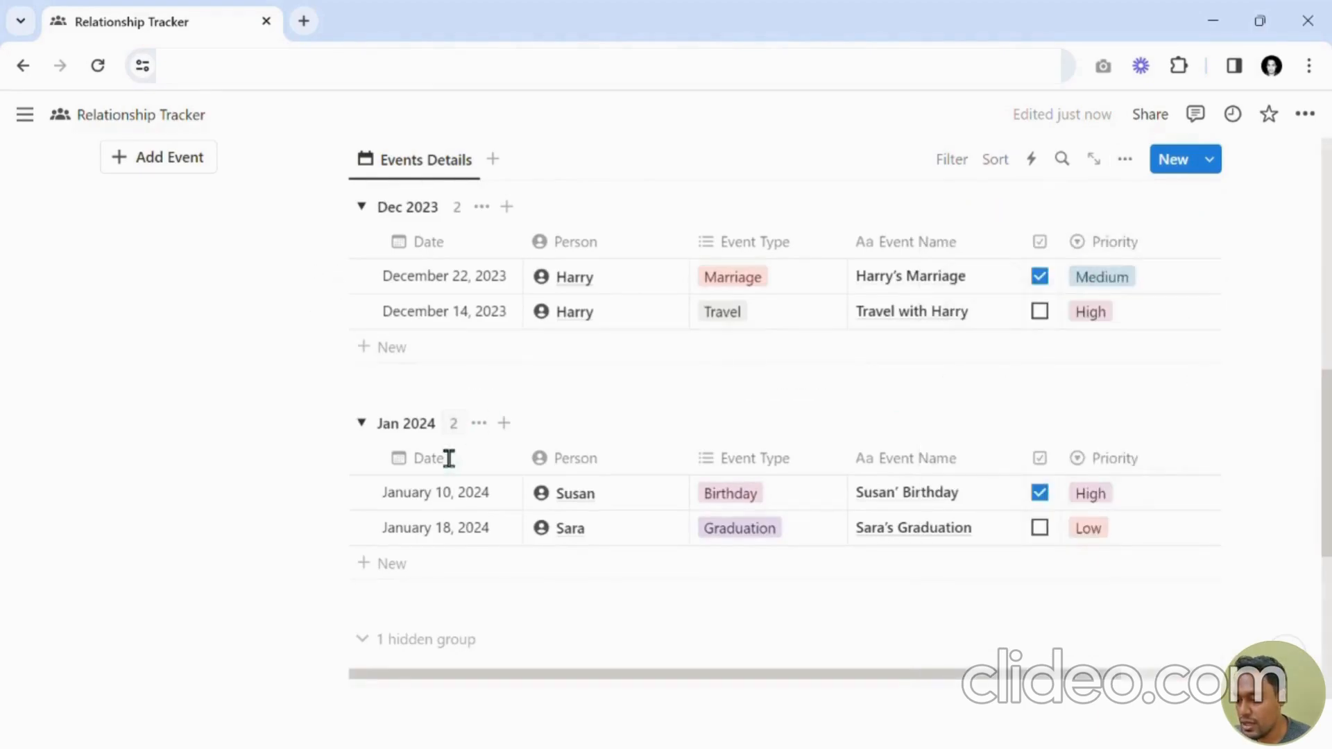
Use the Add Event button to create a new event entry.
key("alt")
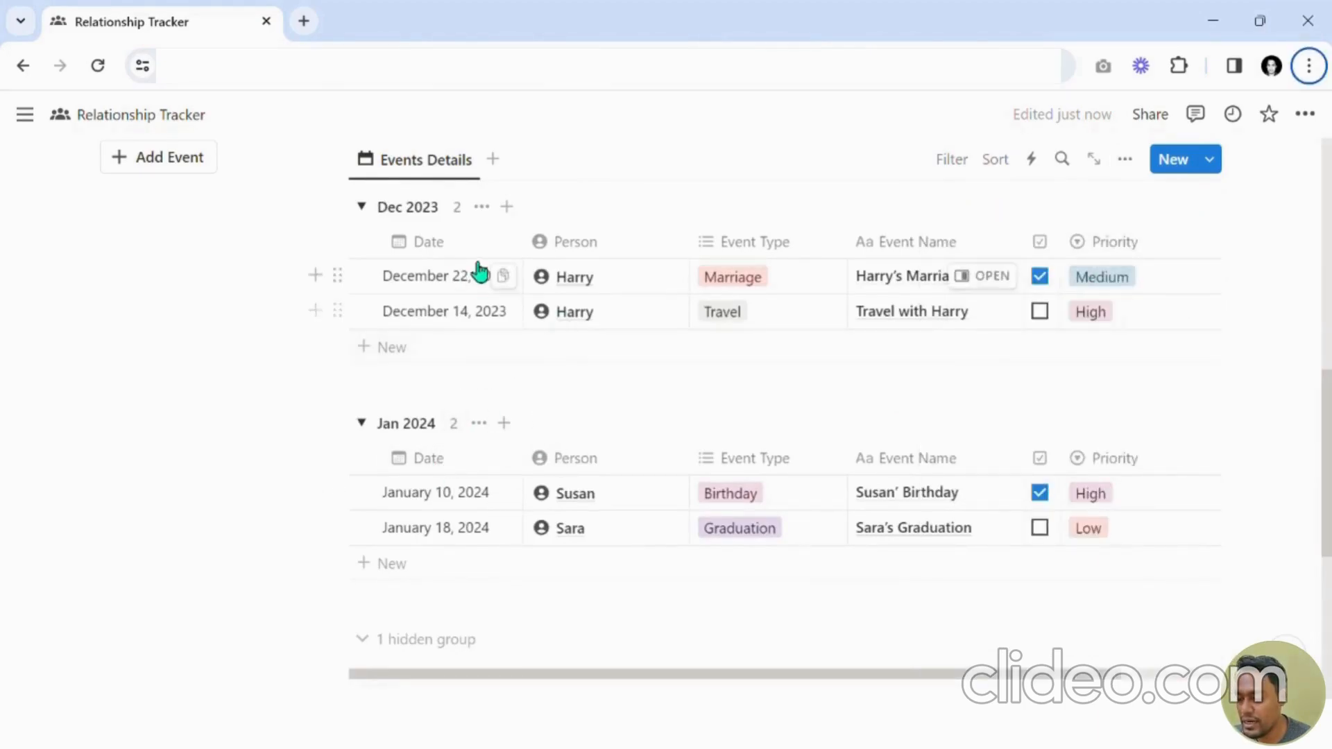
scroll(202, 291, "up", 2)
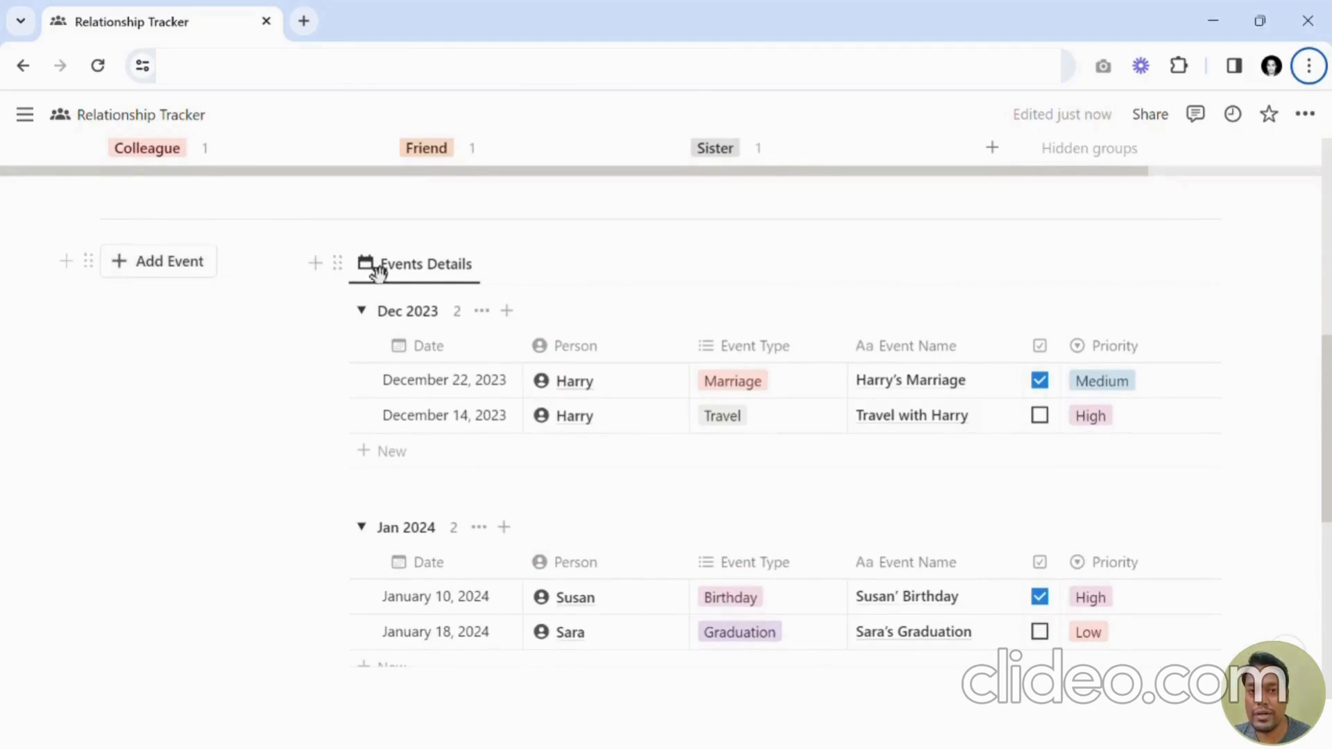
scroll(597, 396, "down", 2)
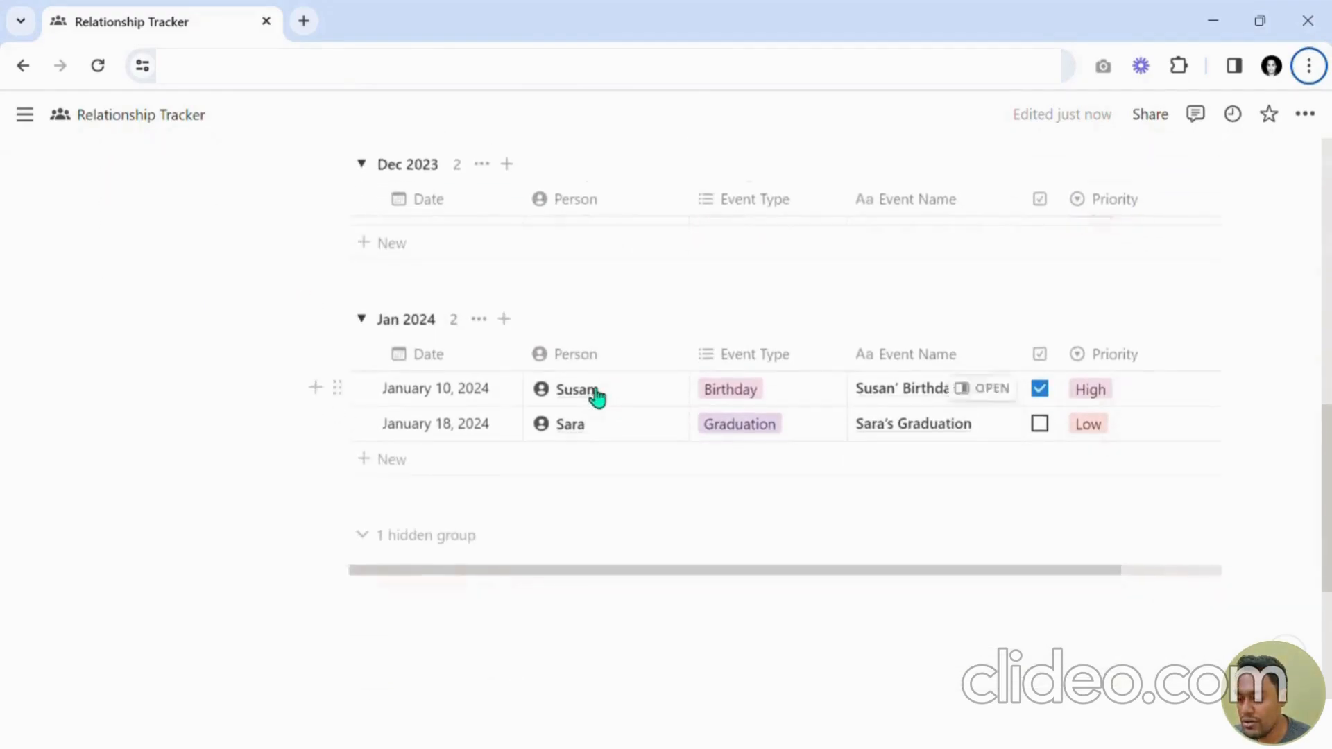
left_click(161, 159)
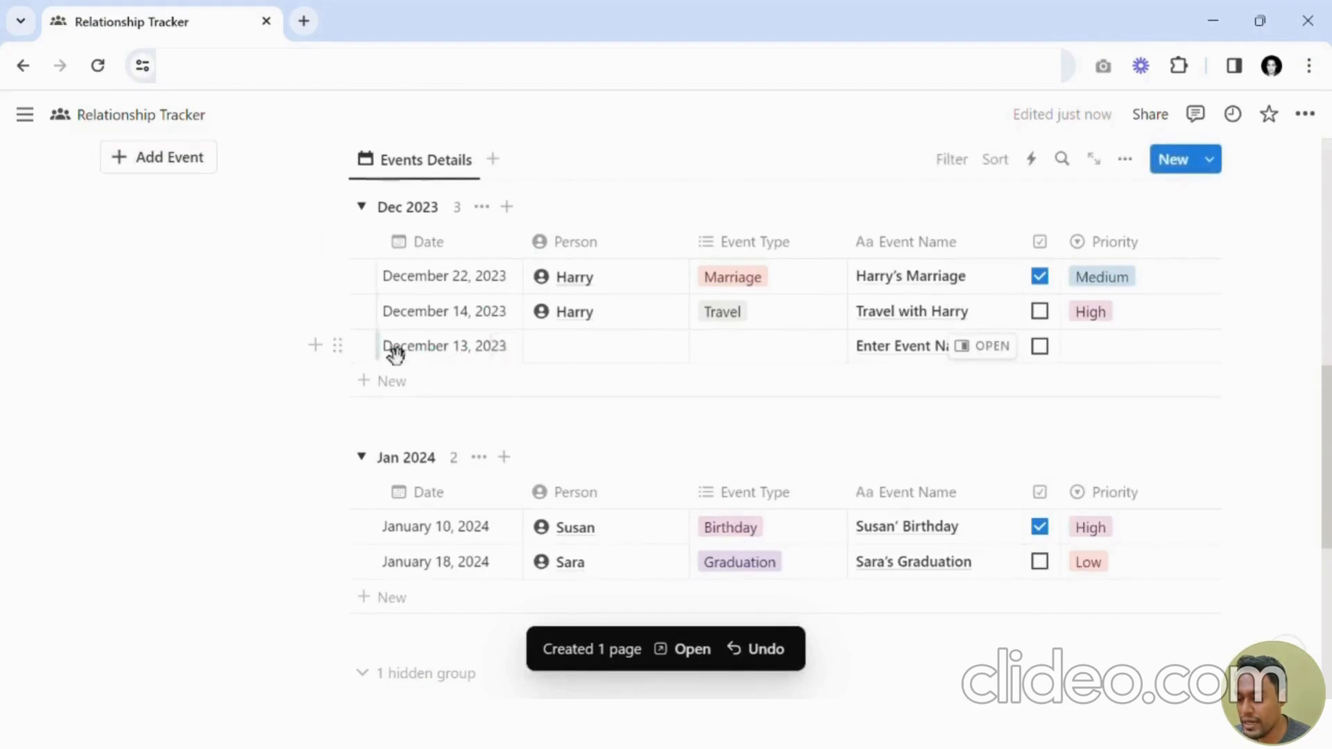
Change the new event's date to February 21, 2024.
left_click(458, 347)
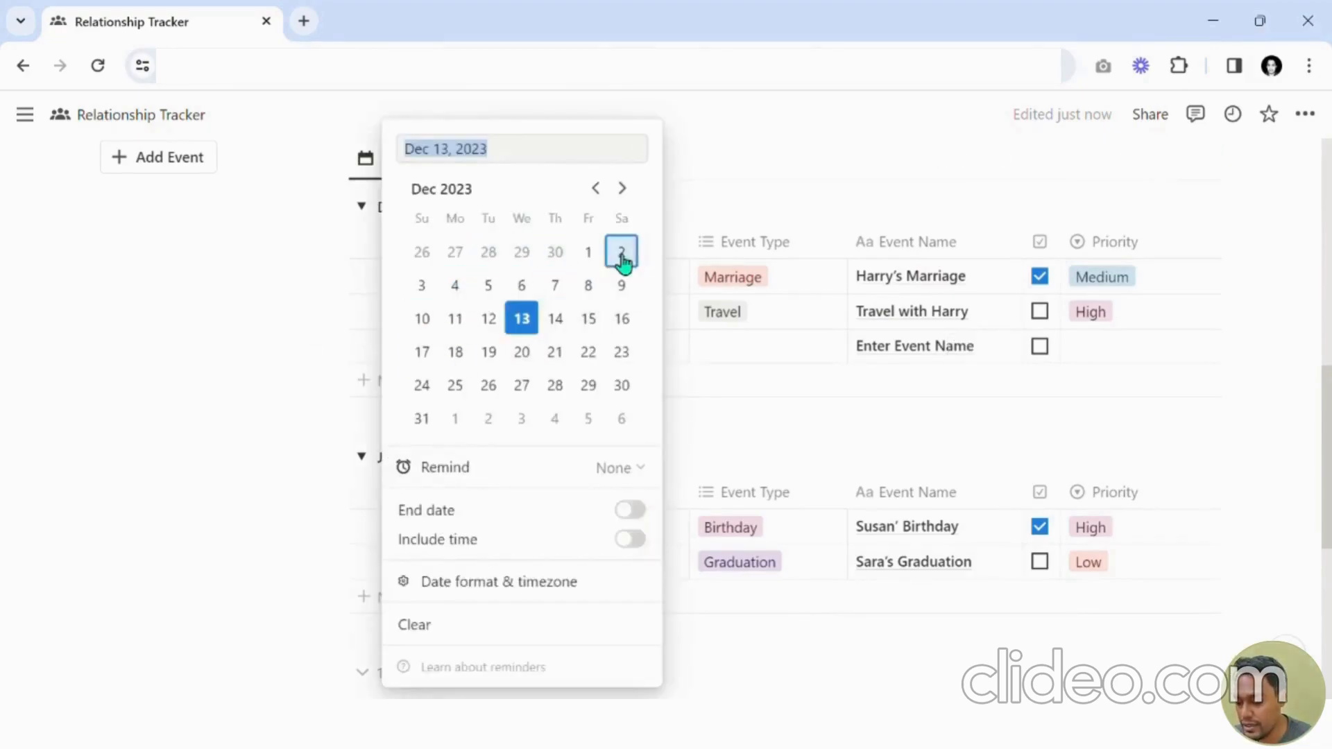
left_click(630, 197)
left_click(629, 197)
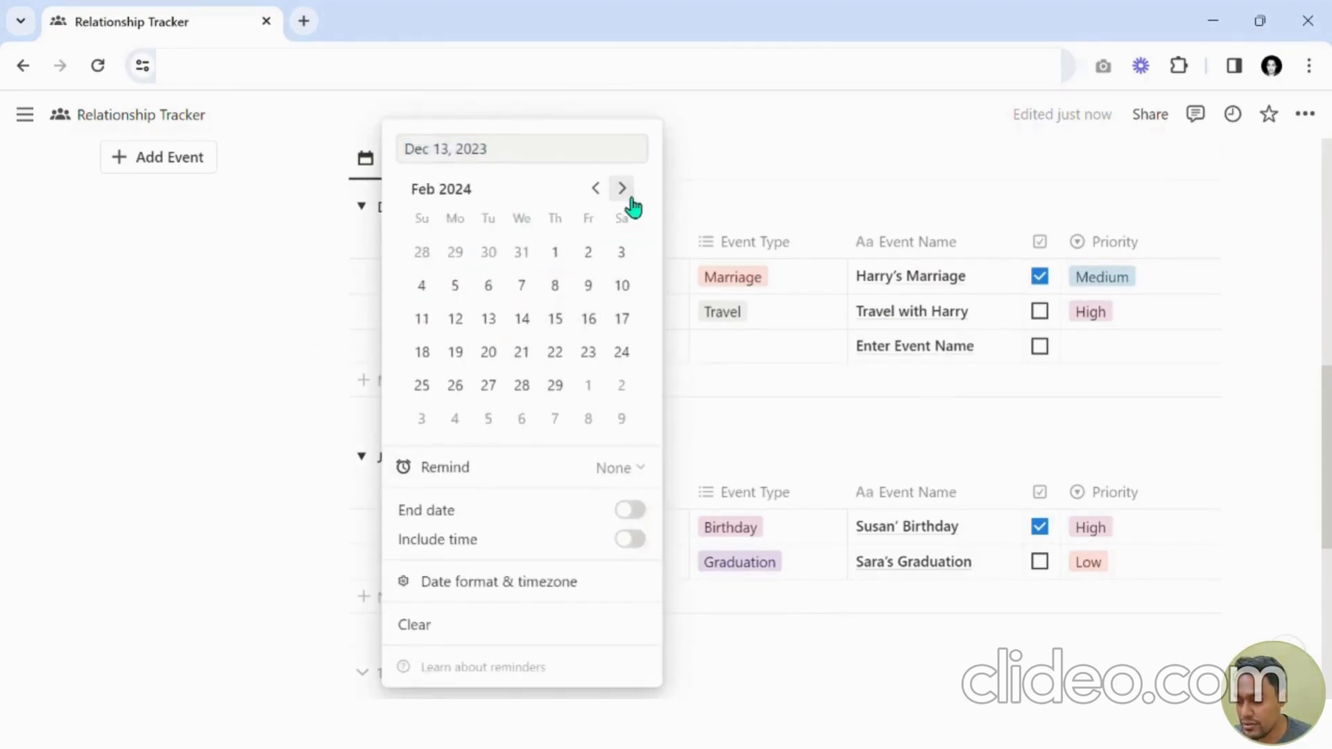
left_click(520, 351)
left_click(1098, 377)
scroll(785, 399, "down", 1)
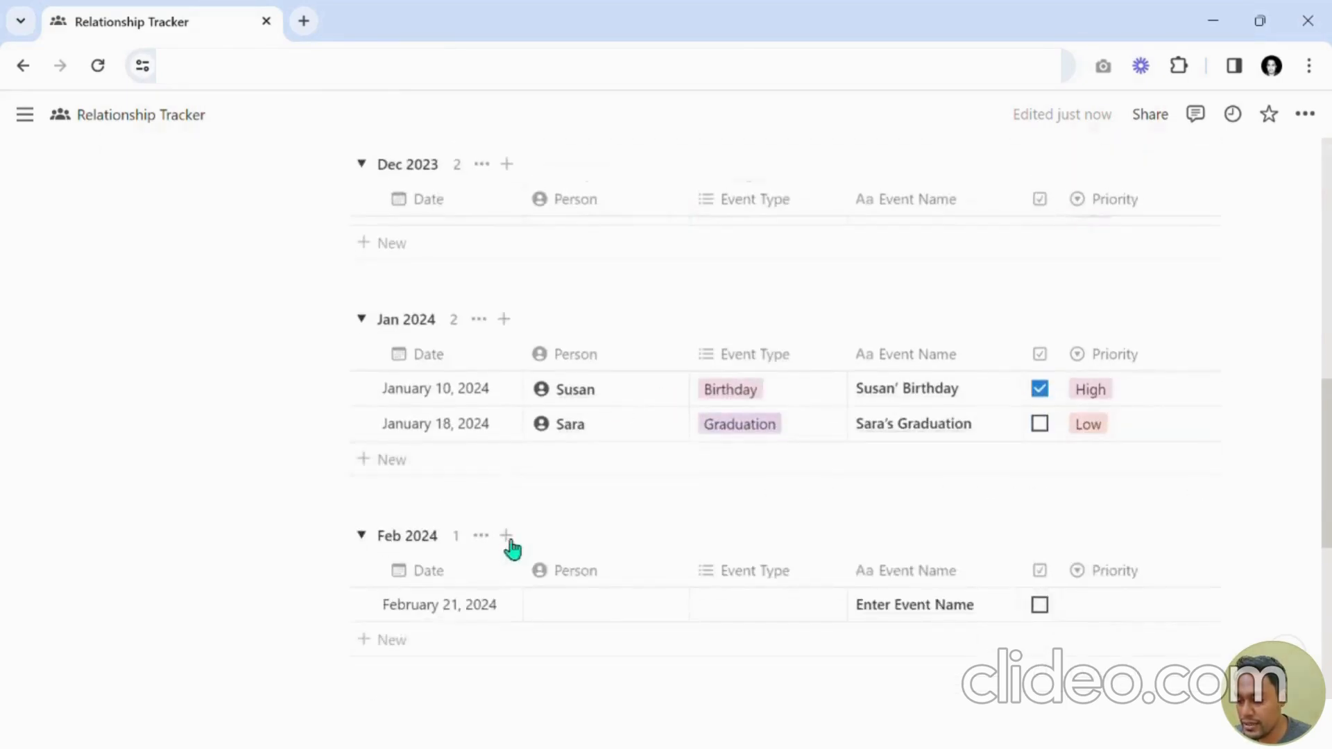
Set the new event's date back to December 13, 2023.
left_click(421, 601)
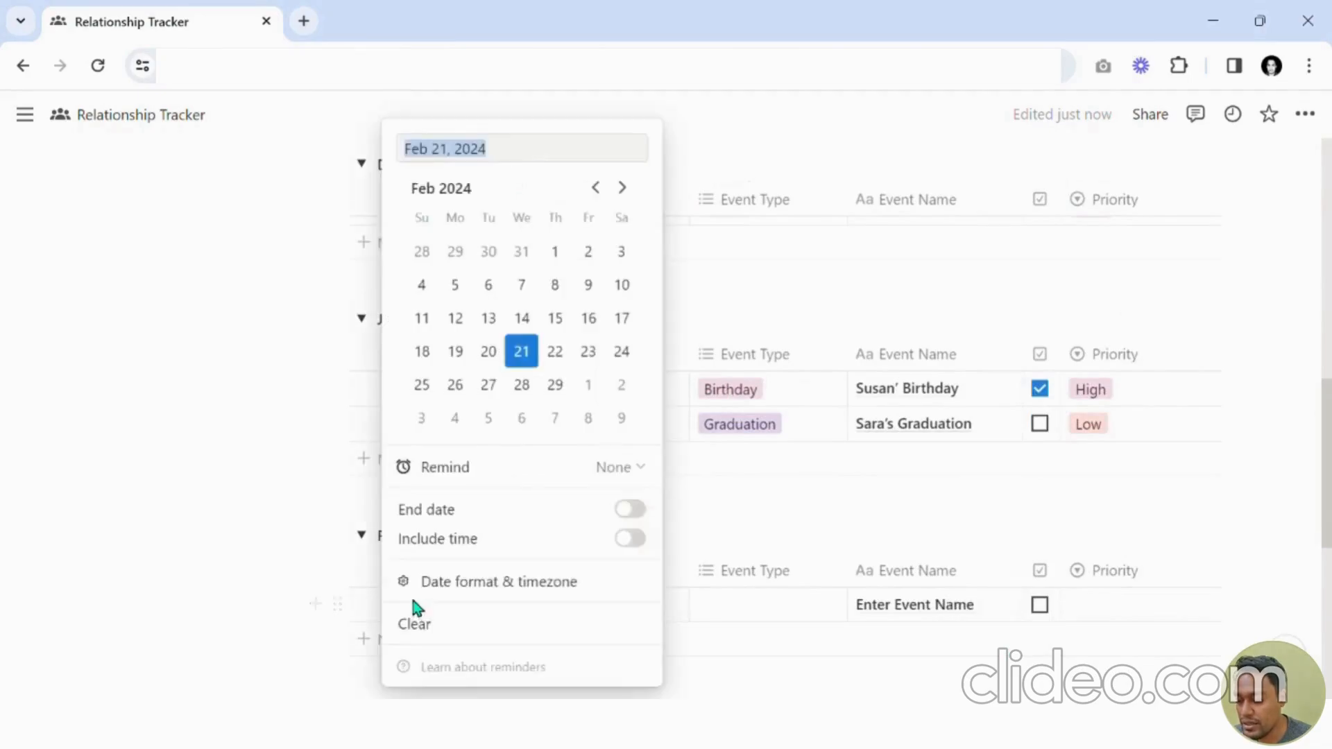
left_click(595, 190)
left_click(595, 191)
left_click(528, 323)
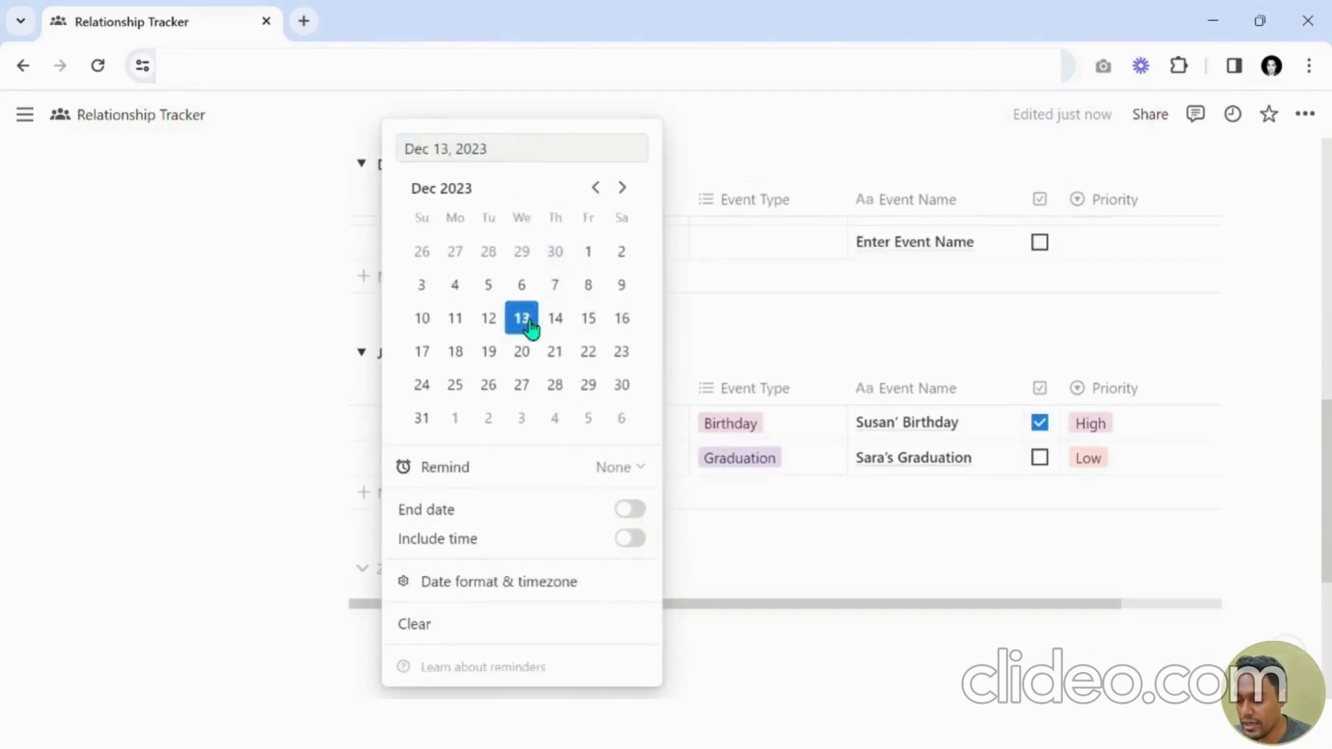
left_click(1024, 320)
scroll(860, 383, "up", 2)
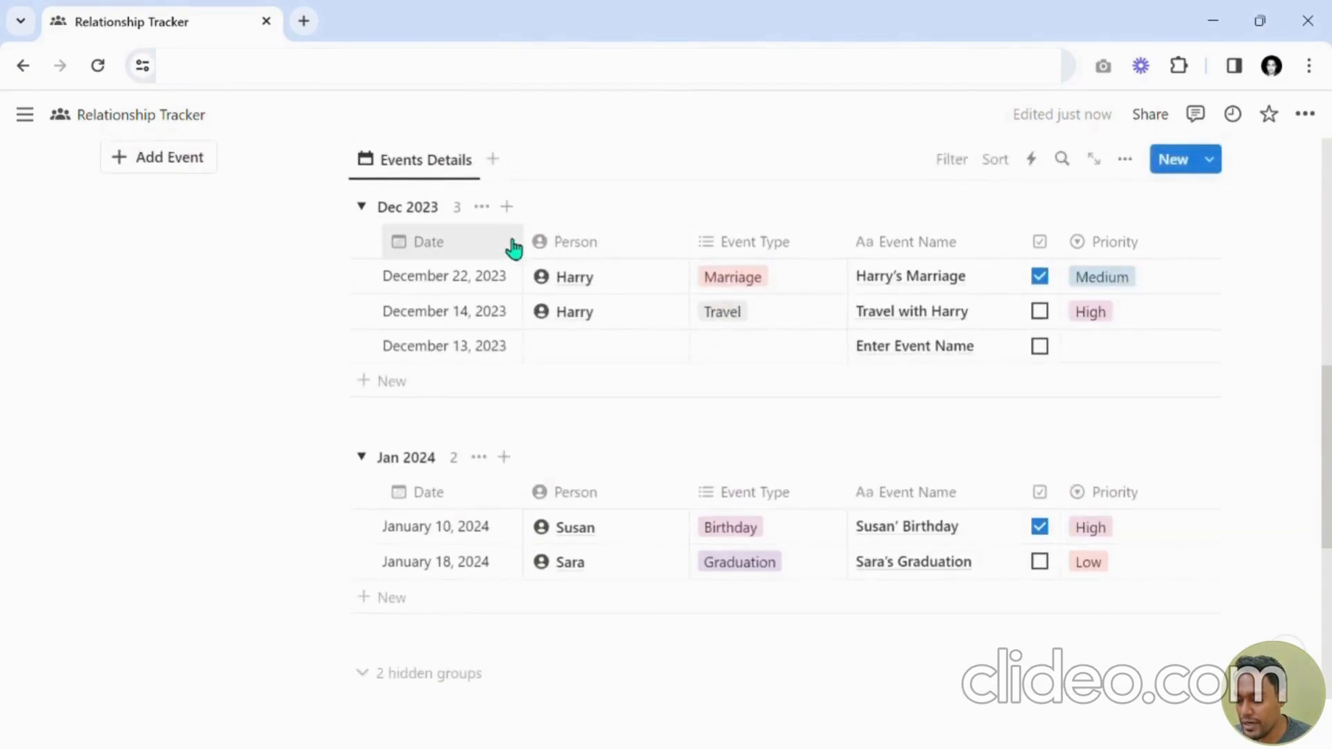
Open the Person link picker for the new event entry.
scroll(583, 358, "up", 2)
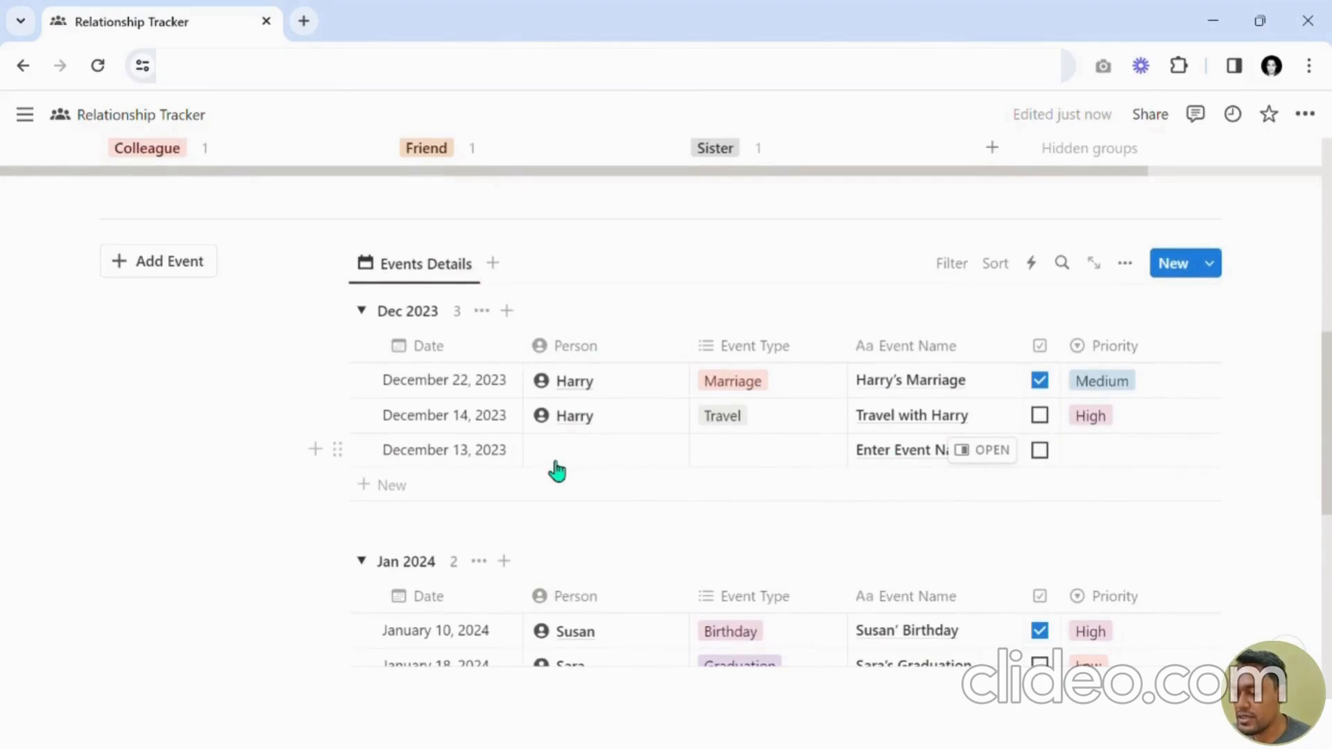
left_click(558, 465)
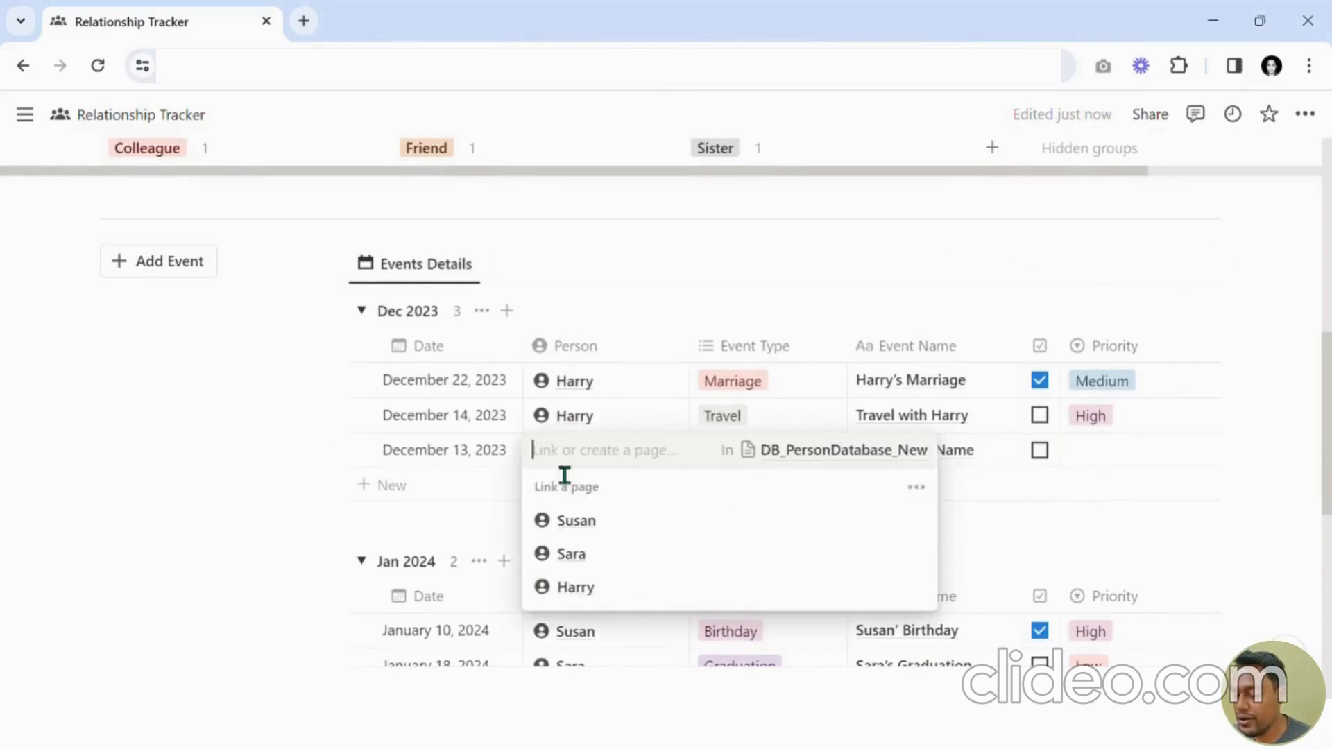
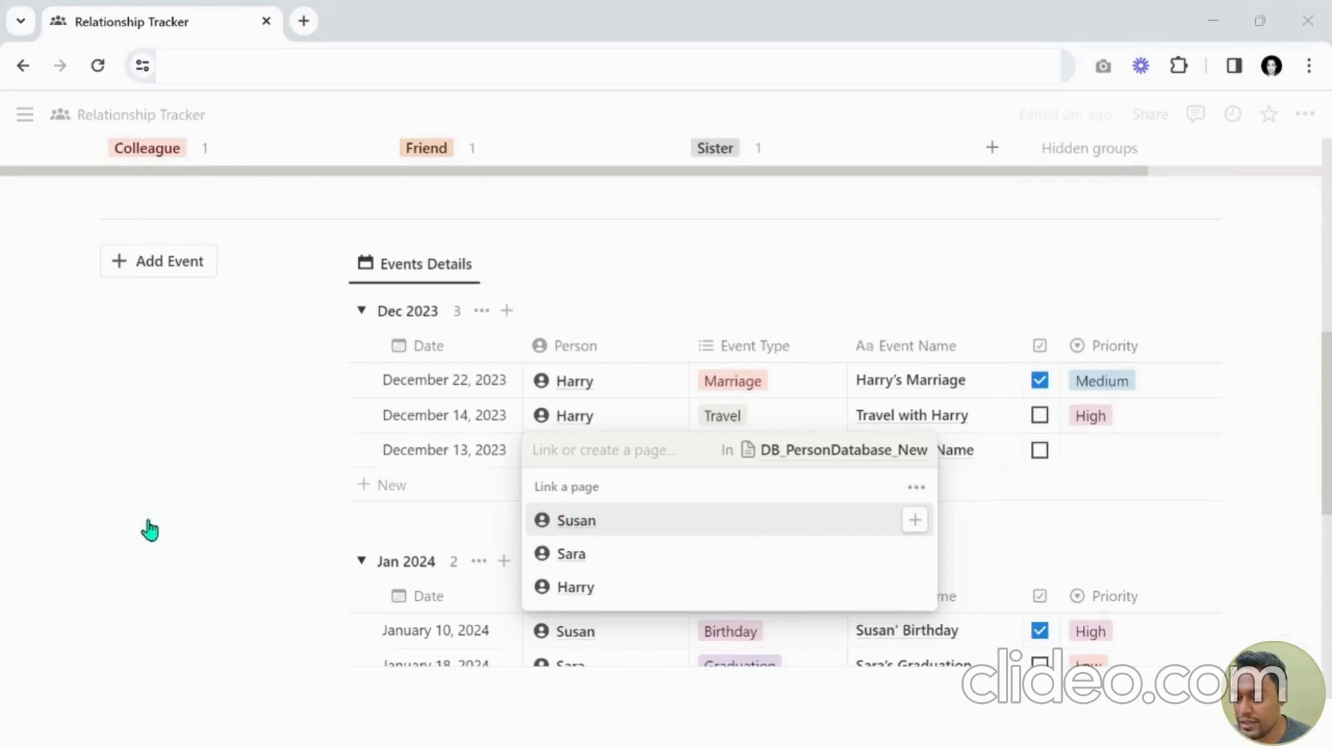
Create a new person named Peter from the event's Person link picker and link it.
type("Pet")
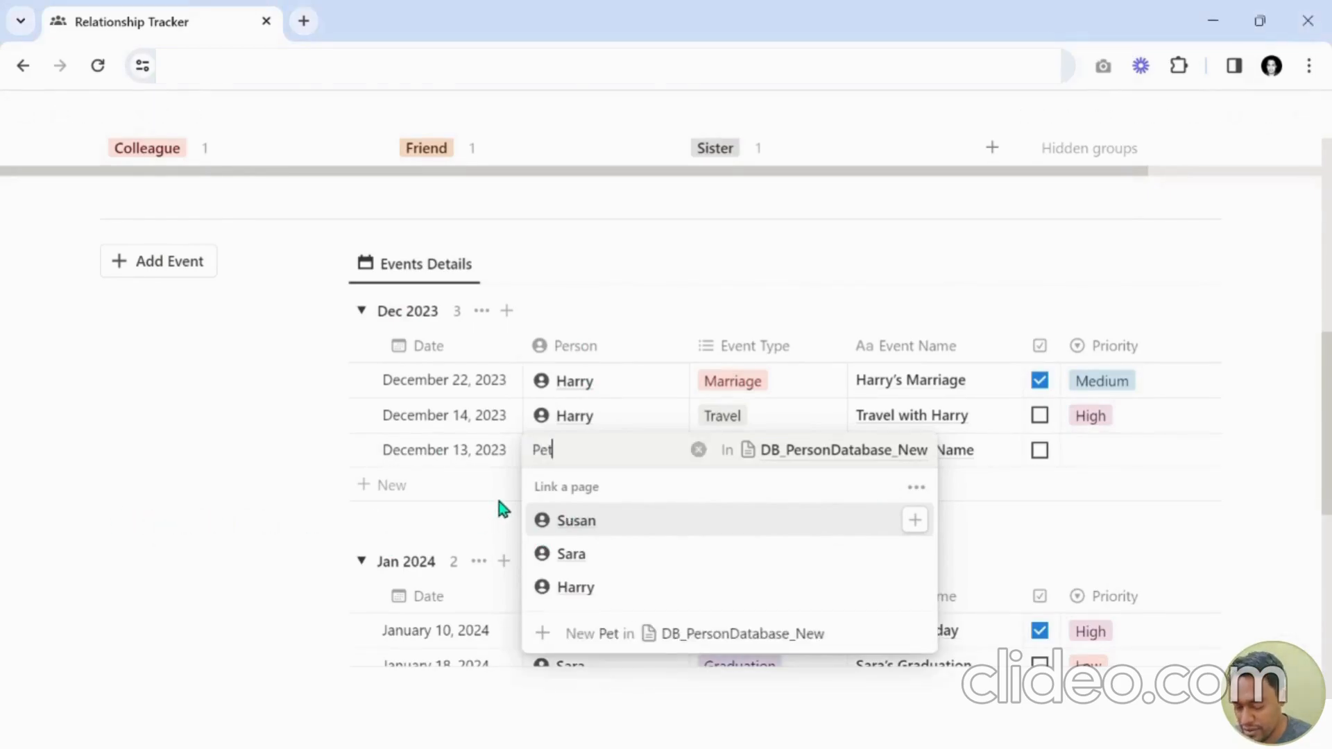
type("er")
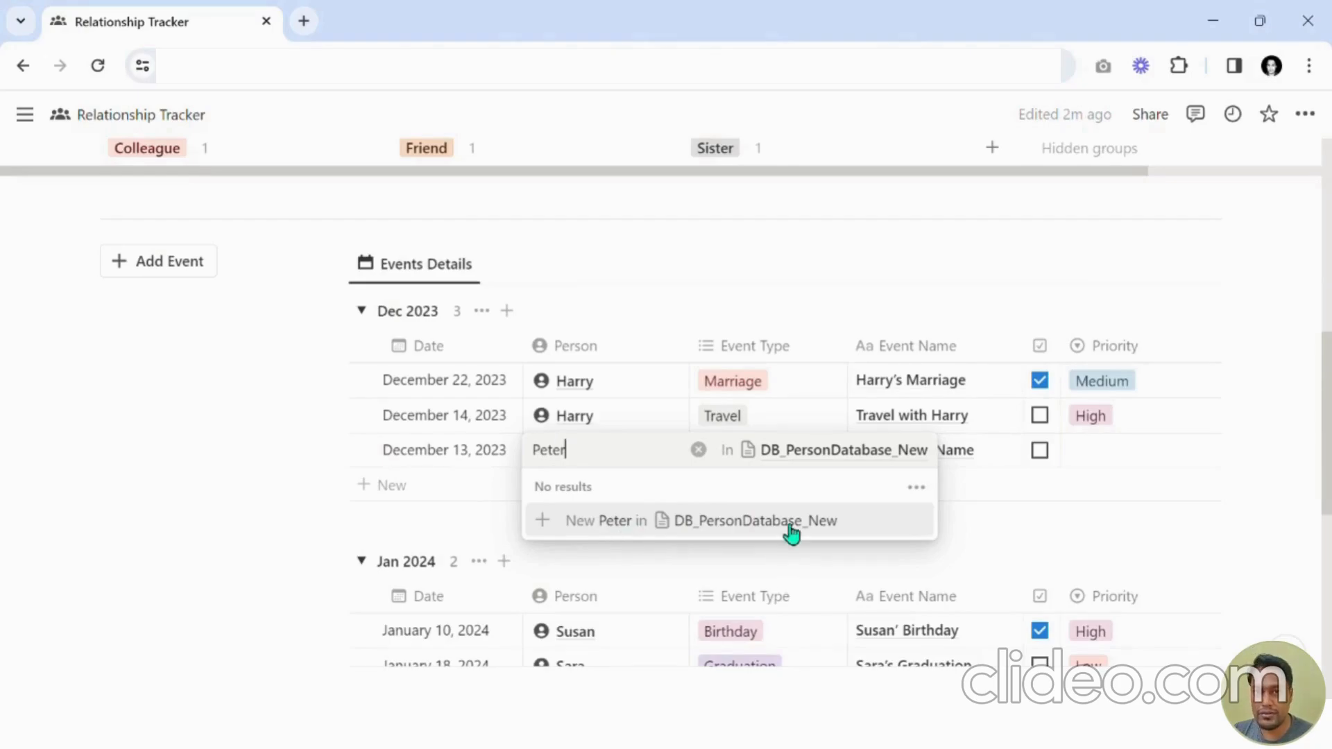
left_click(628, 538)
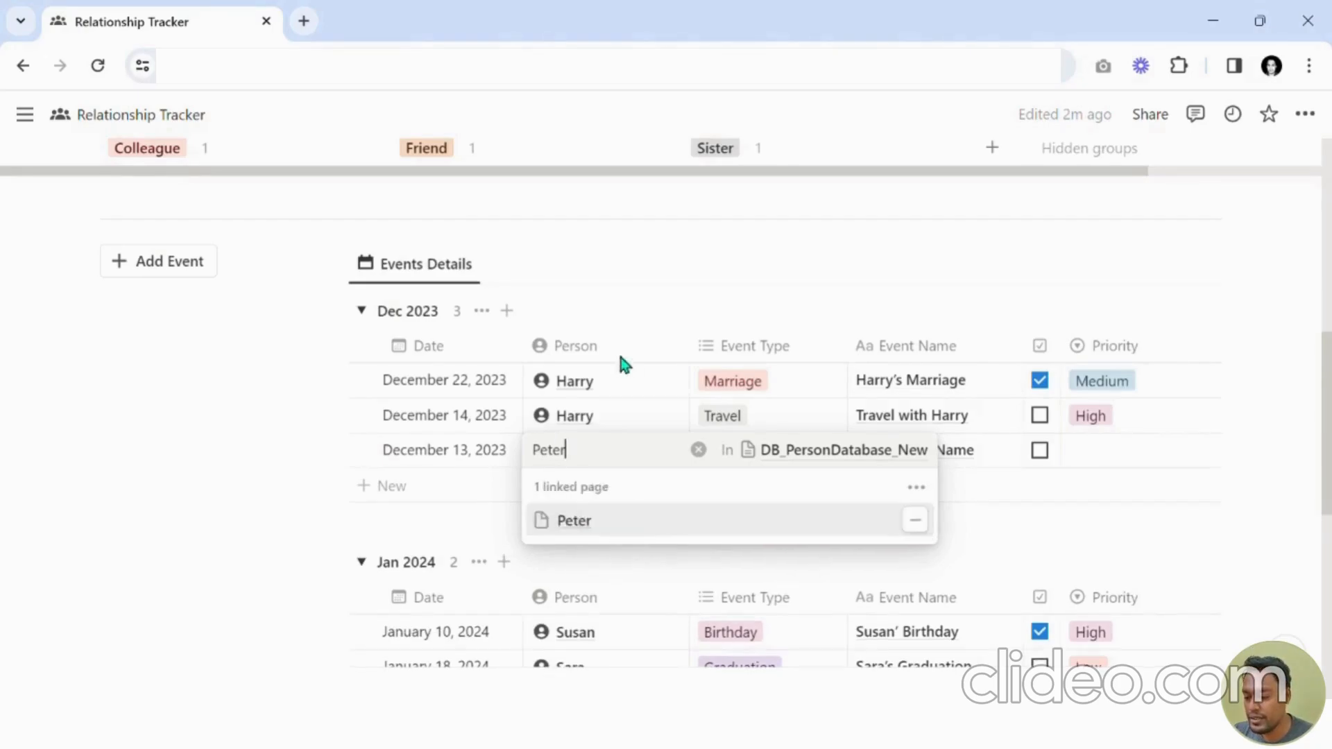
left_click(618, 348)
Delete the Peter card from the Person Database gallery.
scroll(603, 478, "up", 5)
scroll(615, 499, "up", 1)
left_click(236, 330)
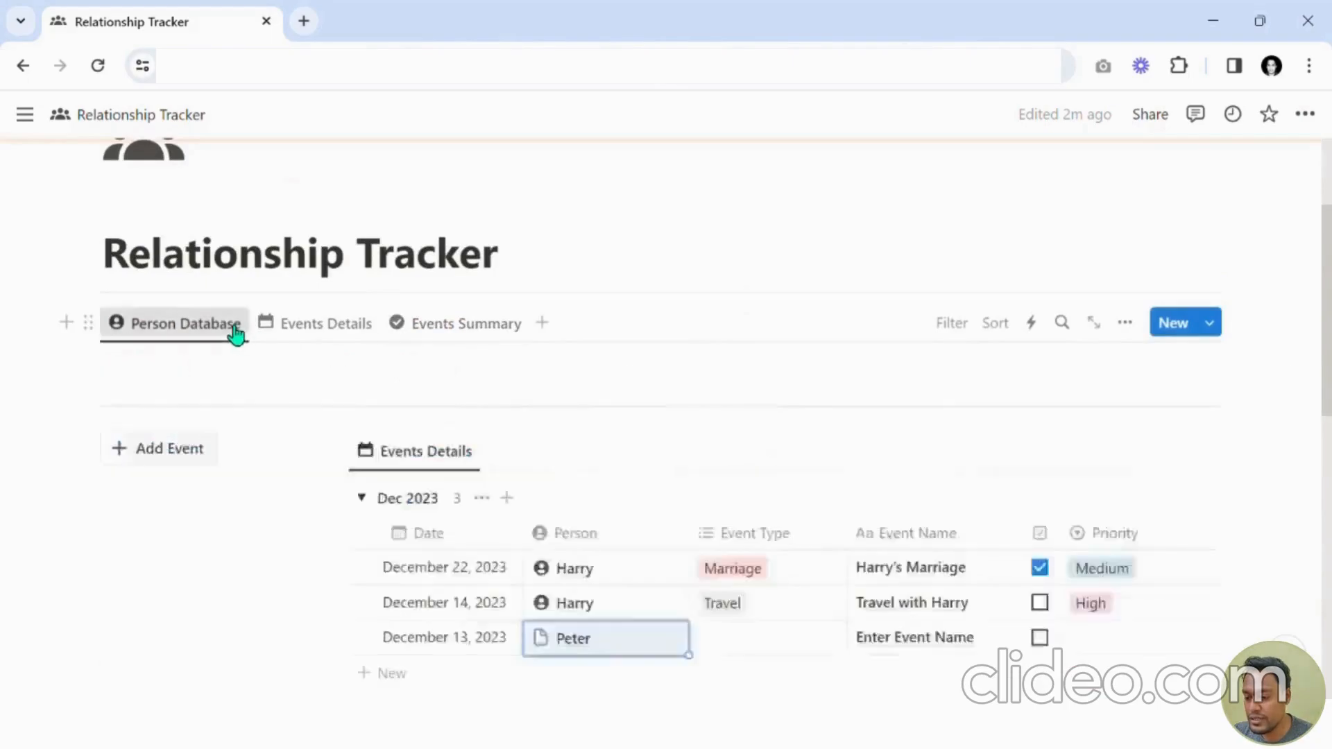
scroll(337, 369, "down", 1)
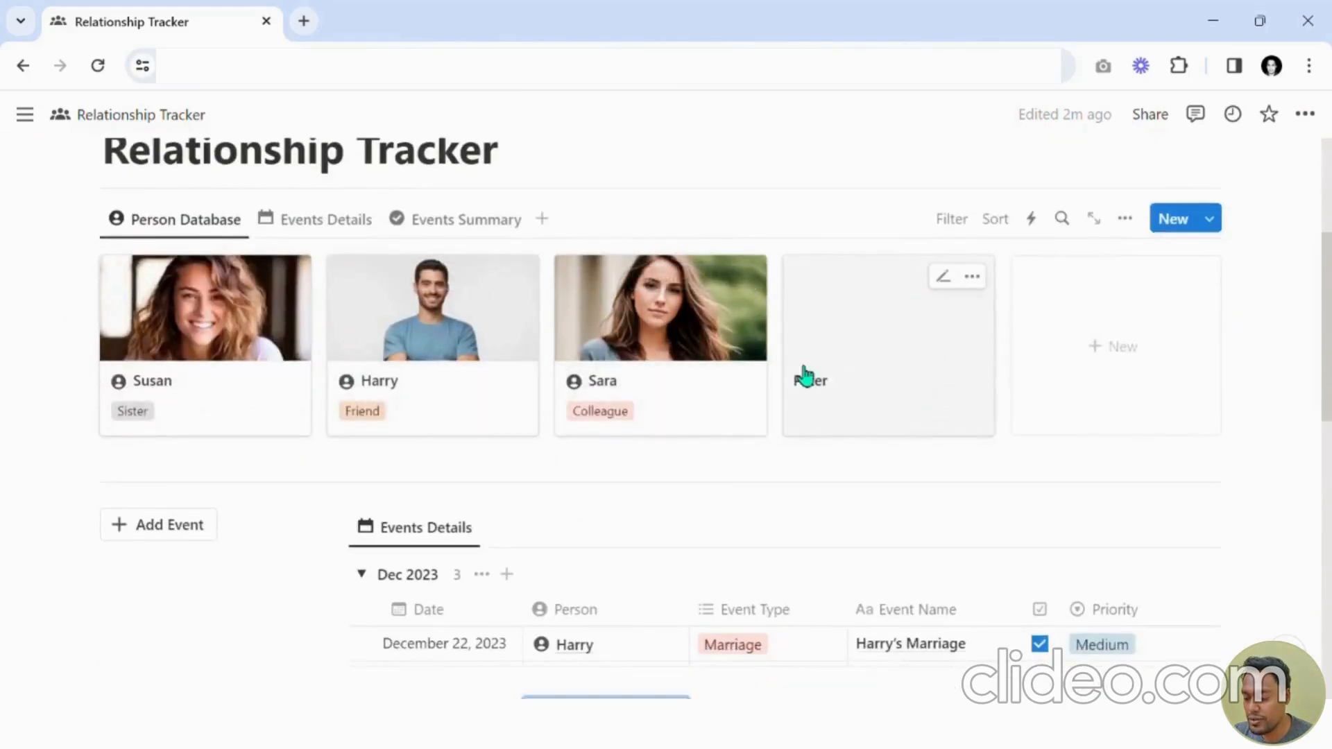
scroll(826, 381, "down", 5)
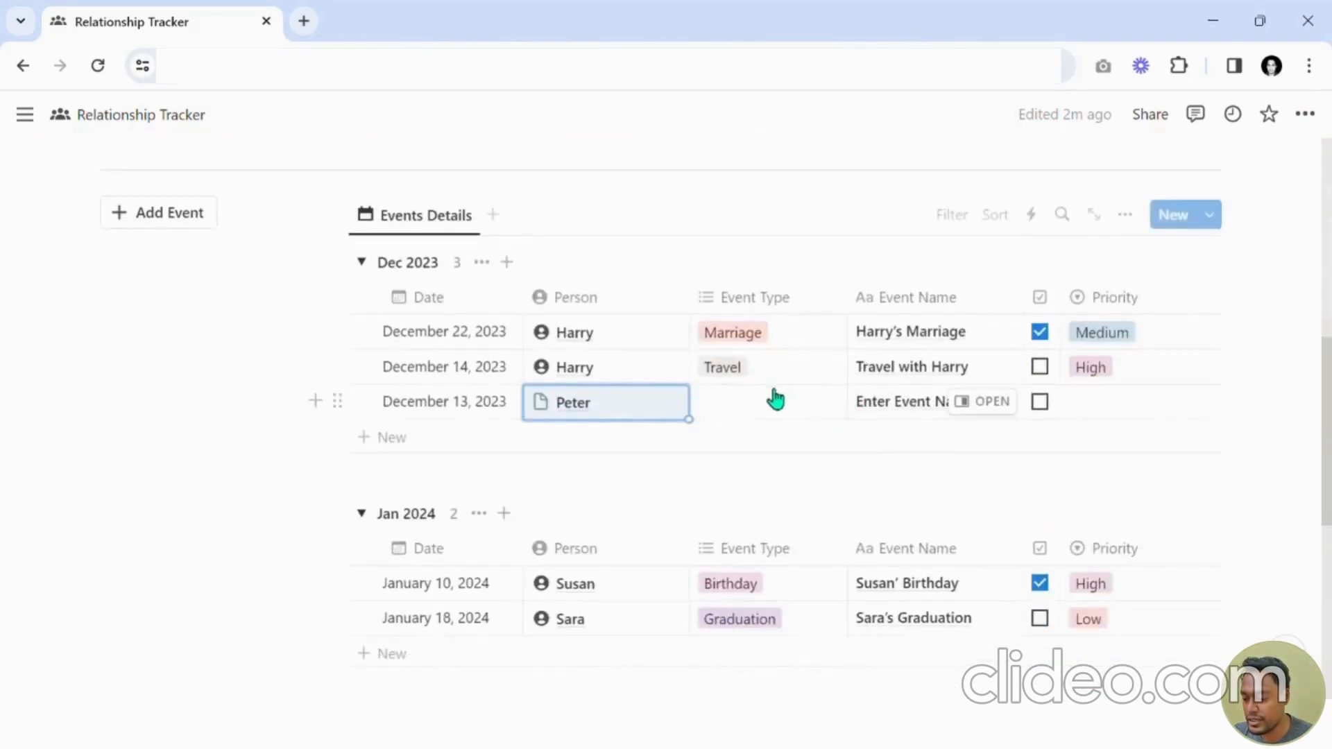
scroll(921, 387, "up", 6)
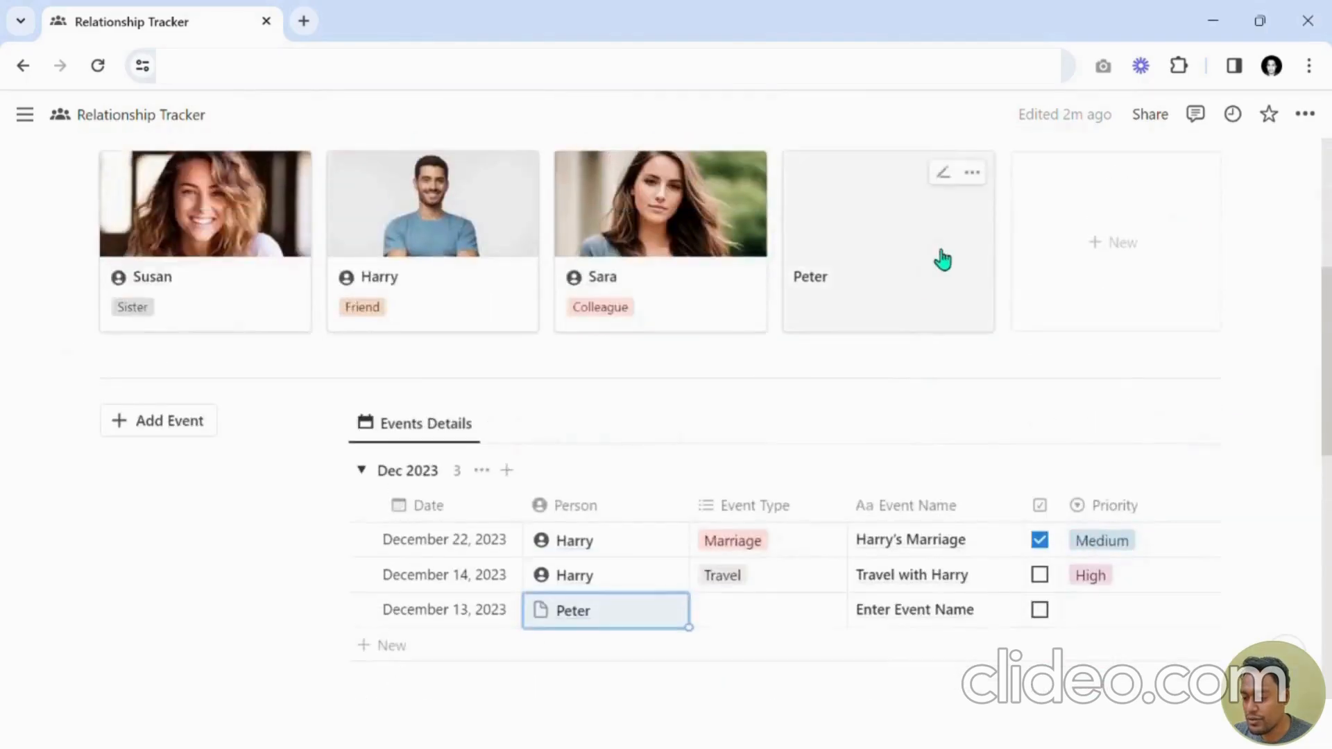
left_click(972, 381)
left_click(1010, 331)
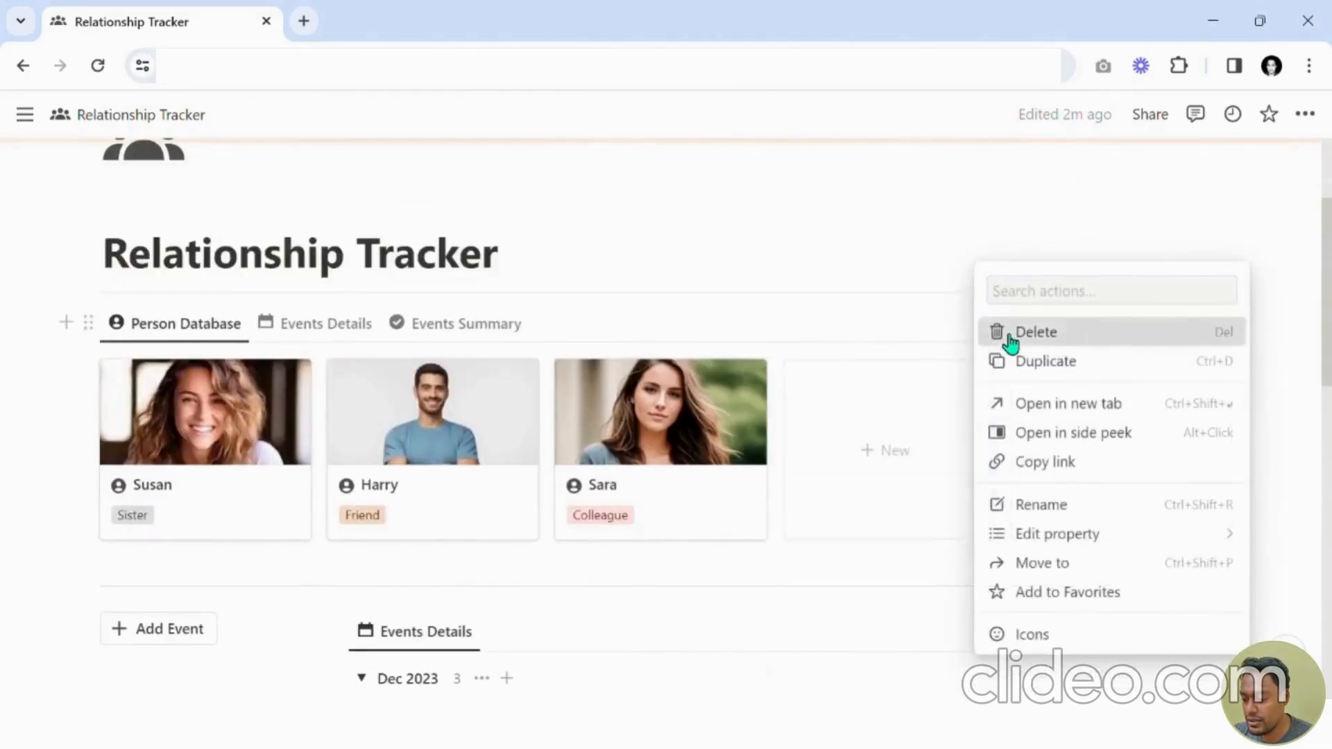
Link the new event to a newly created person named Peter from the Person picker.
scroll(904, 446, "down", 5)
left_click(625, 510)
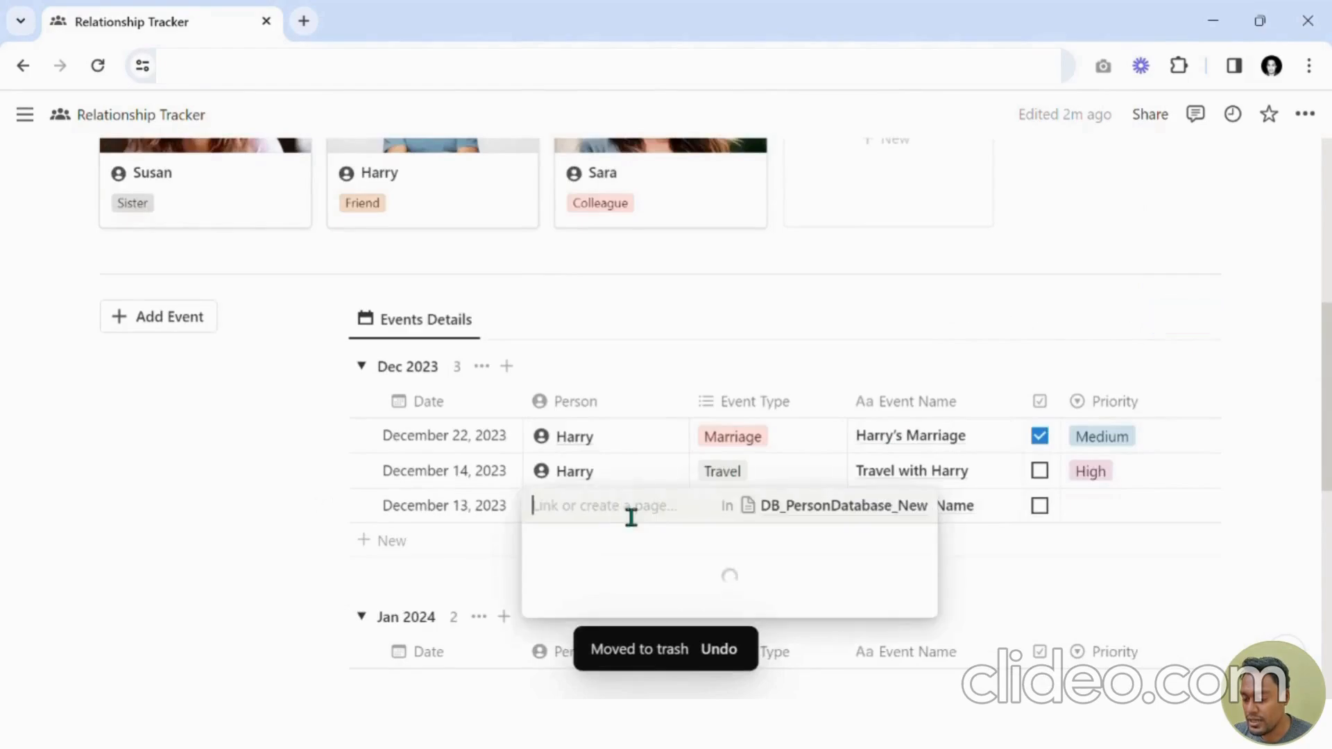
type("Peter")
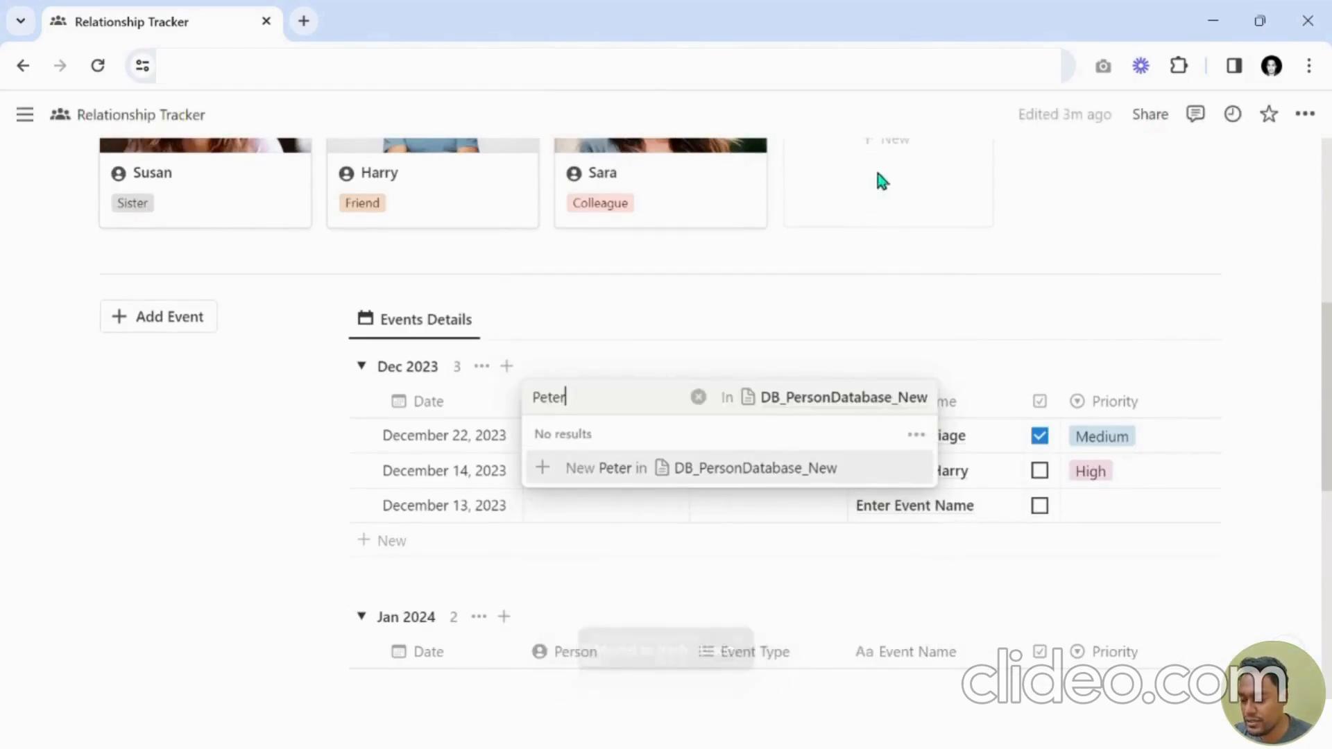
left_click(614, 474)
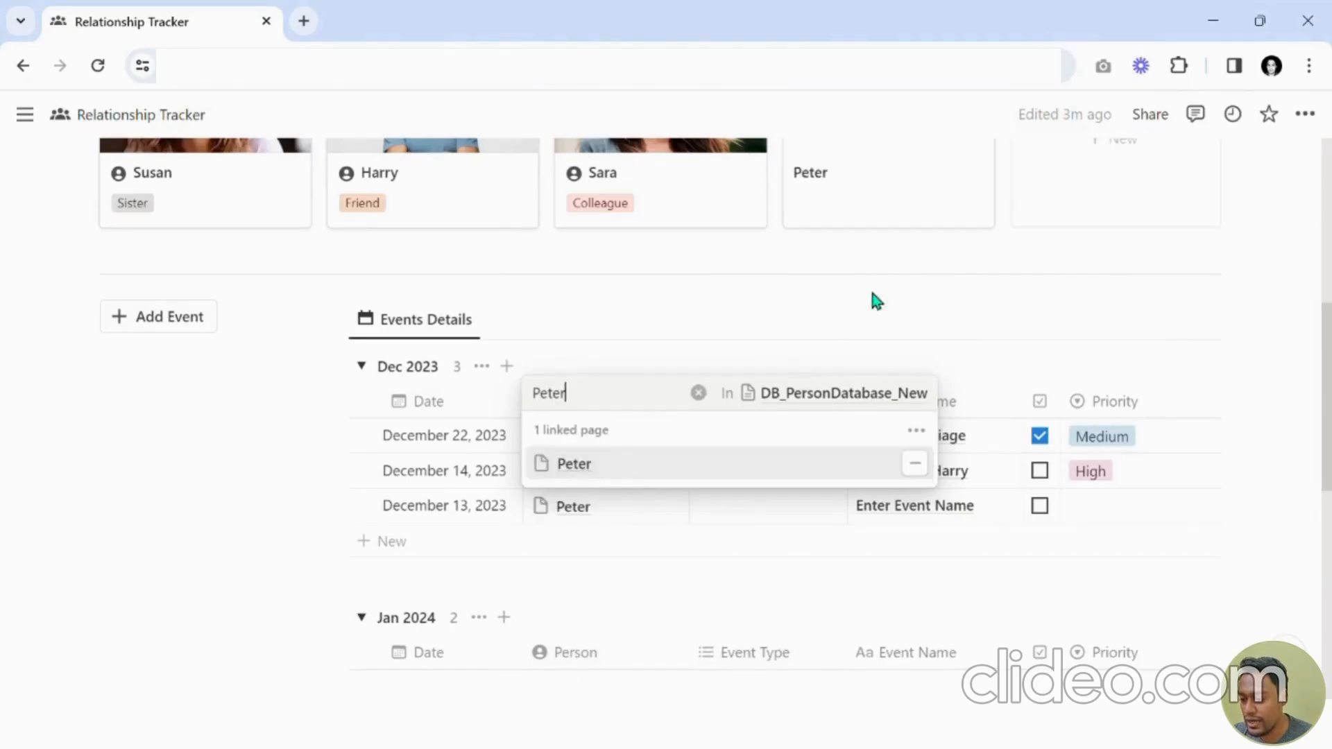
key("Escape")
Set the new event's Event Type to Birthday.
scroll(1044, 400, "up", 2)
scroll(1044, 401, "up", 1)
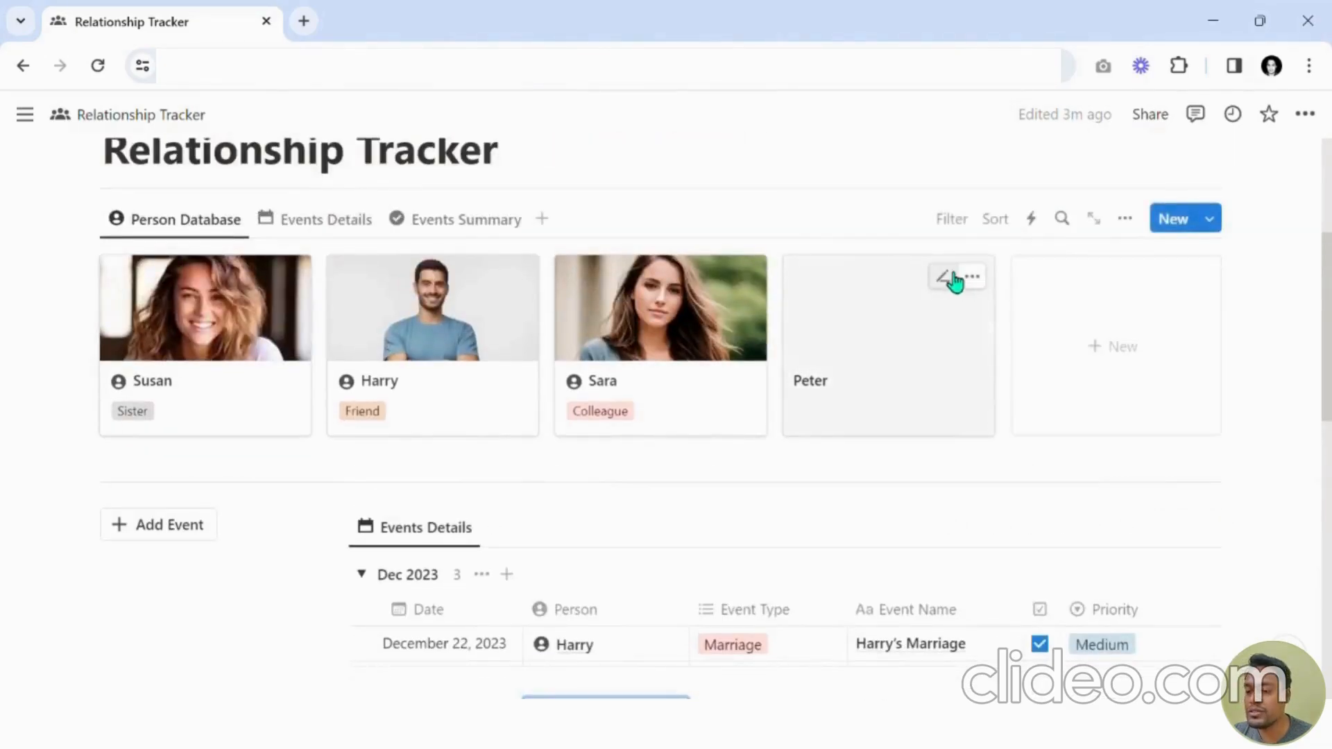
scroll(869, 394, "down", 3)
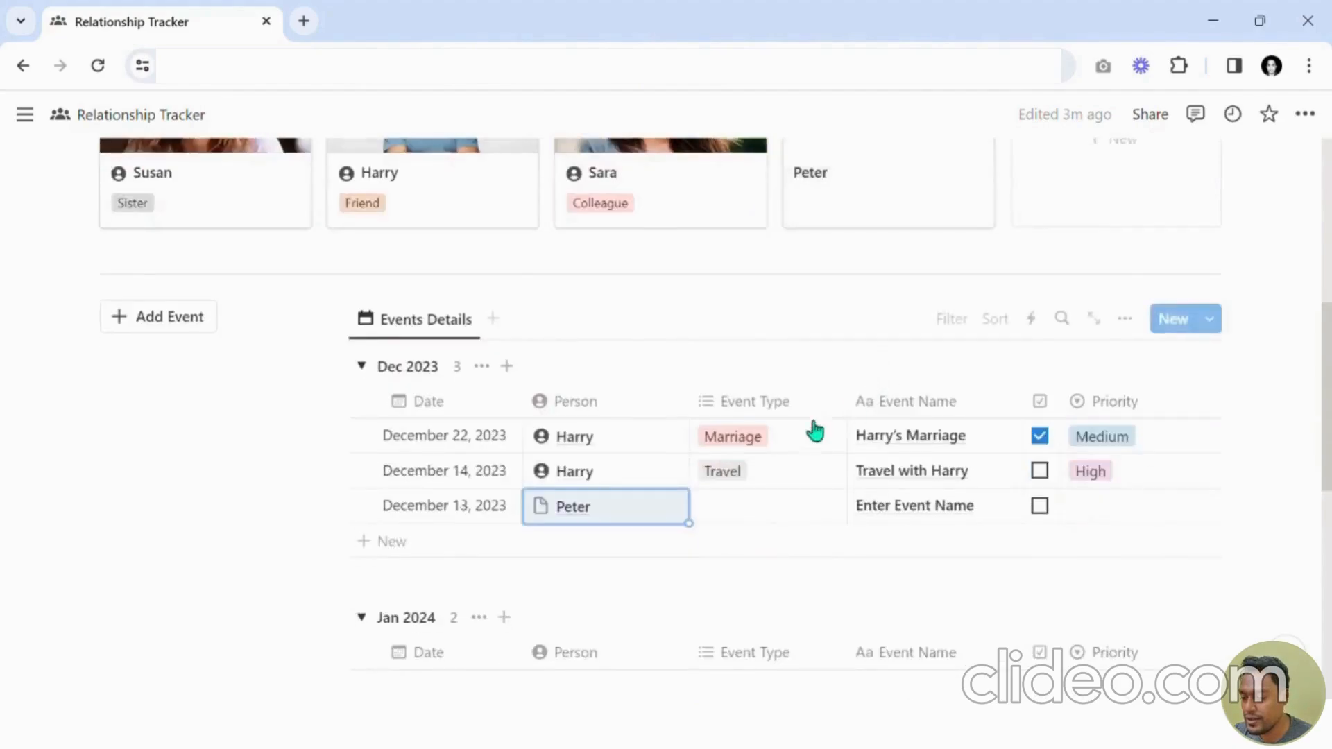
left_click(792, 519)
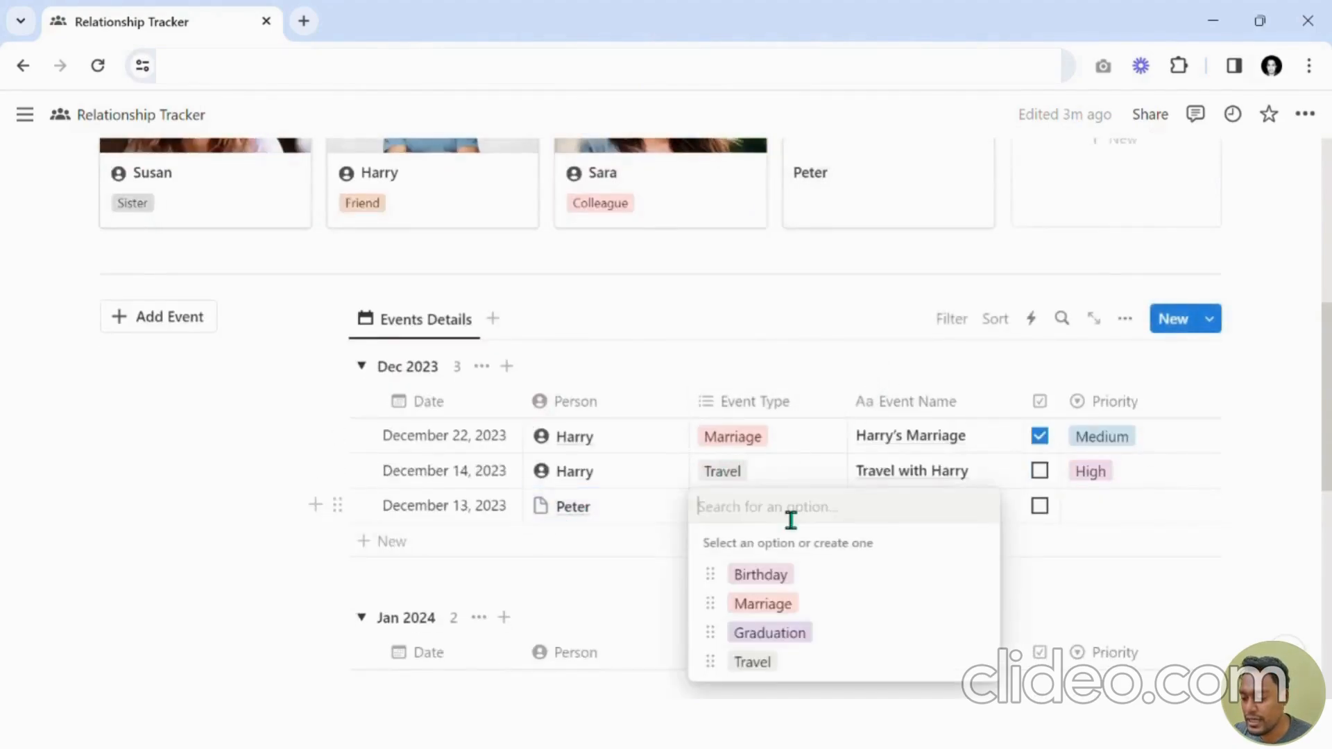
left_click(802, 583)
key("Escape")
Rename the new event's Event Name to Peter Marriage.
left_click(930, 507)
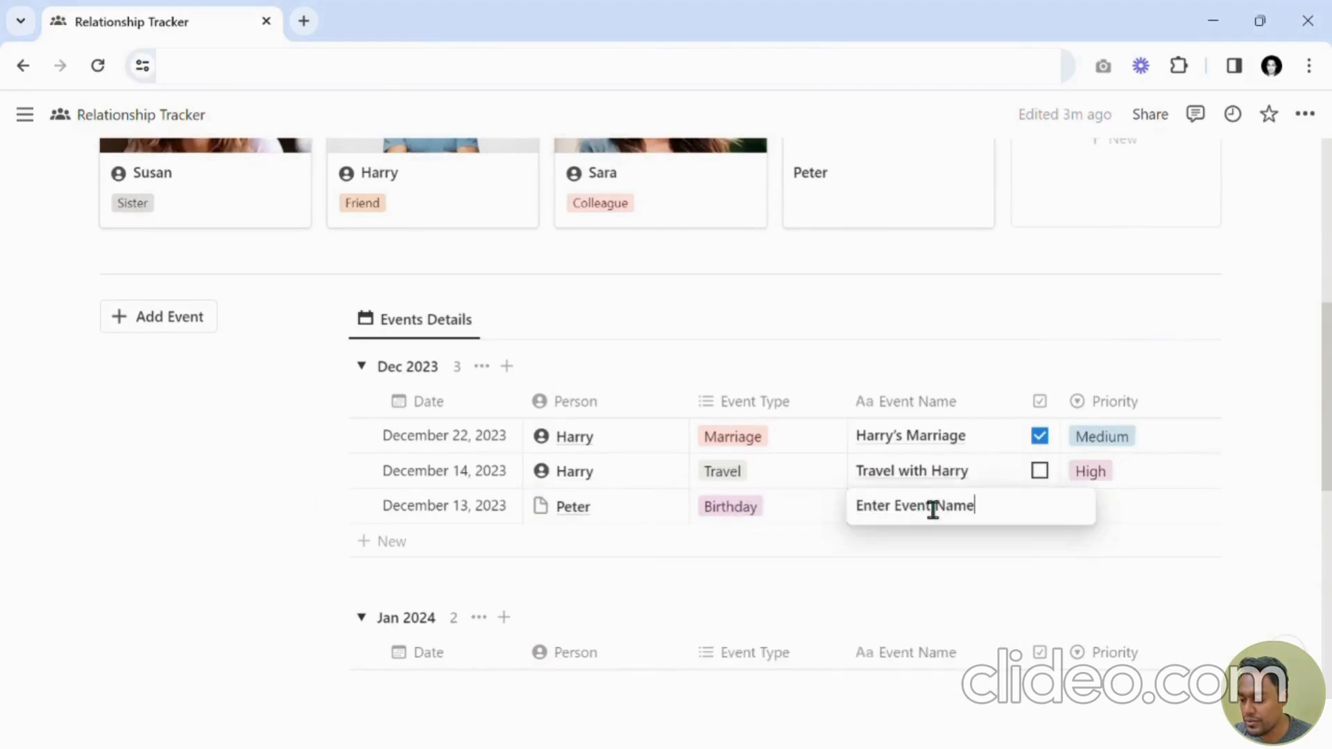
key("ctrl+a")
type("P")
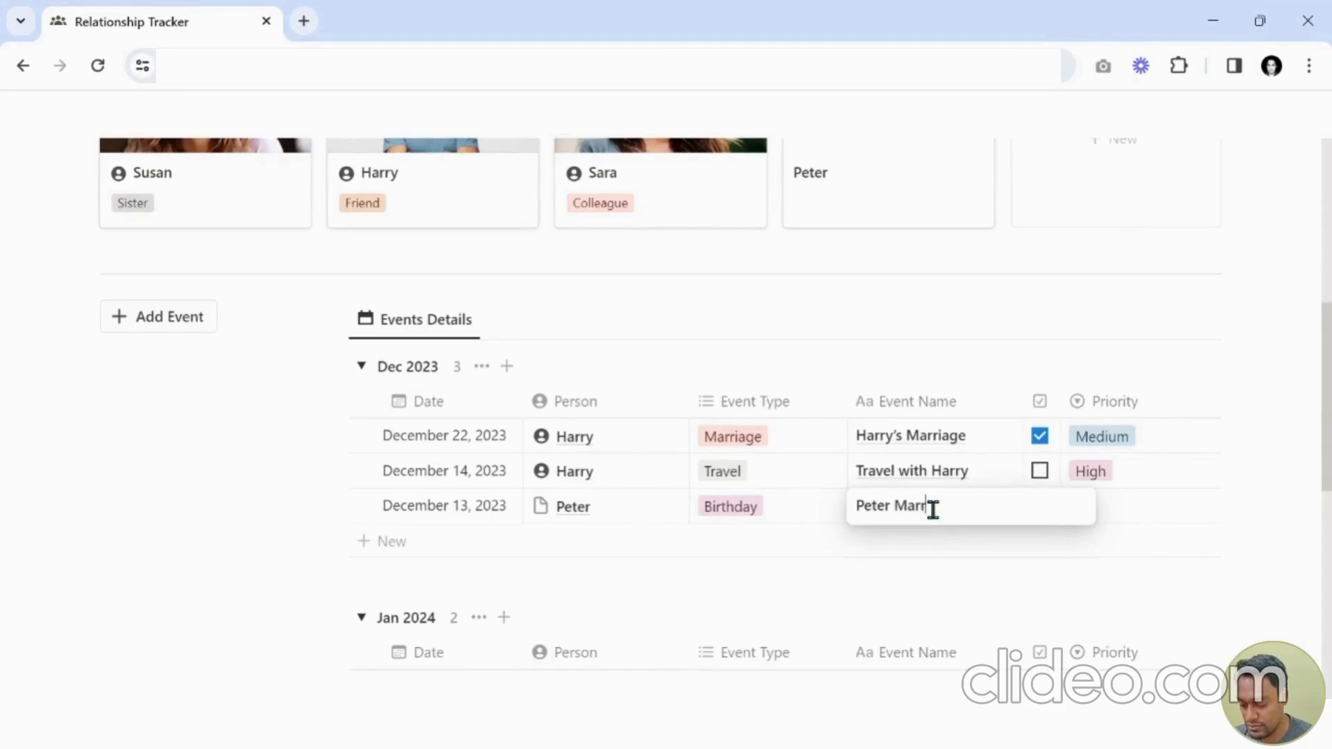
type("eter Marriage")
key("Return")
Set the new event's Priority to Low.
key("Right")
key("Right")
key("Return")
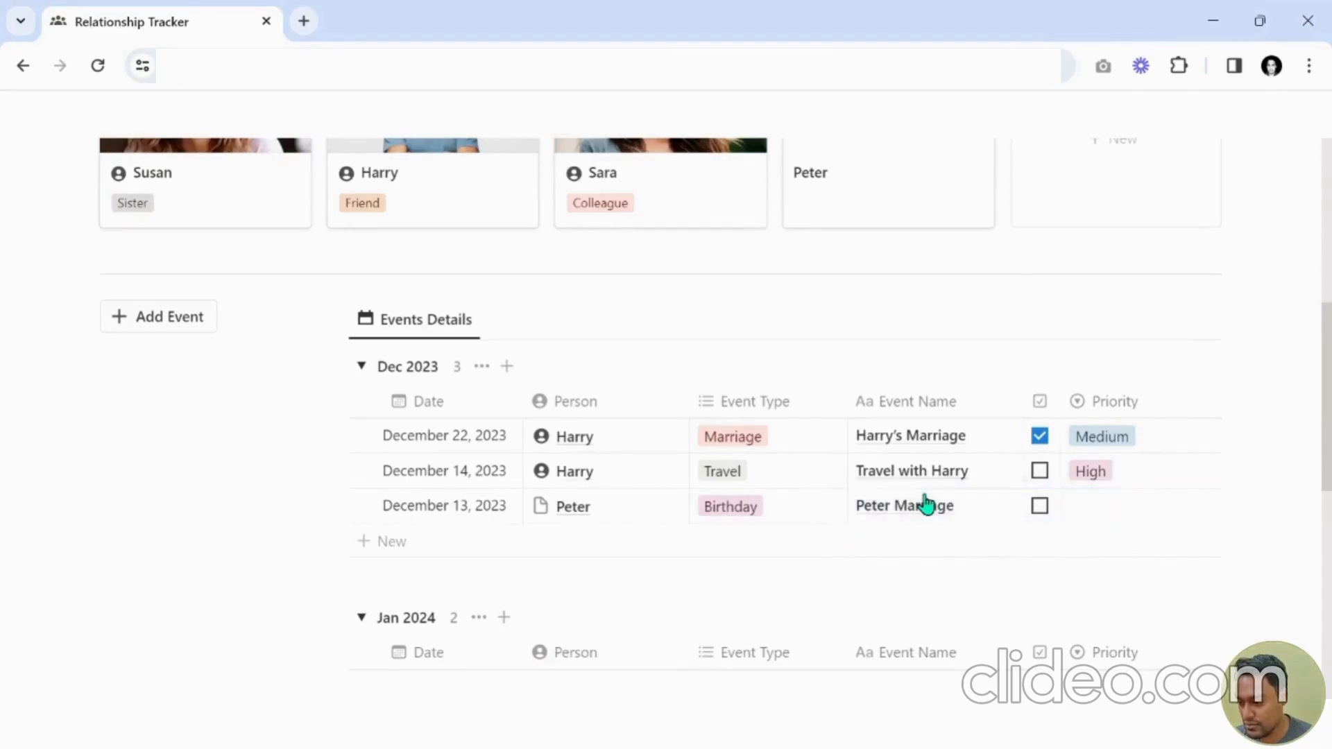
key("Return")
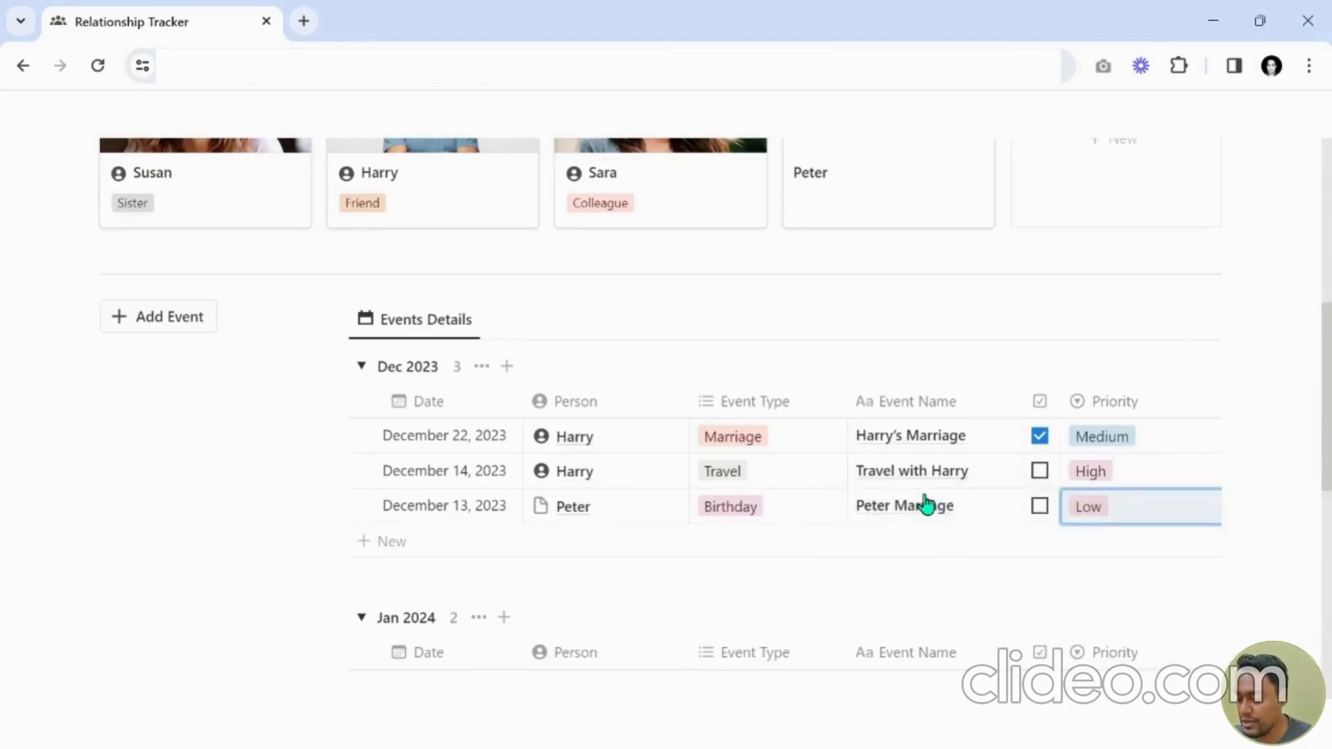
Move the checkbox column to the end, after Priority, in the Events Details table.
left_click_drag(1112, 398, 1061, 408)
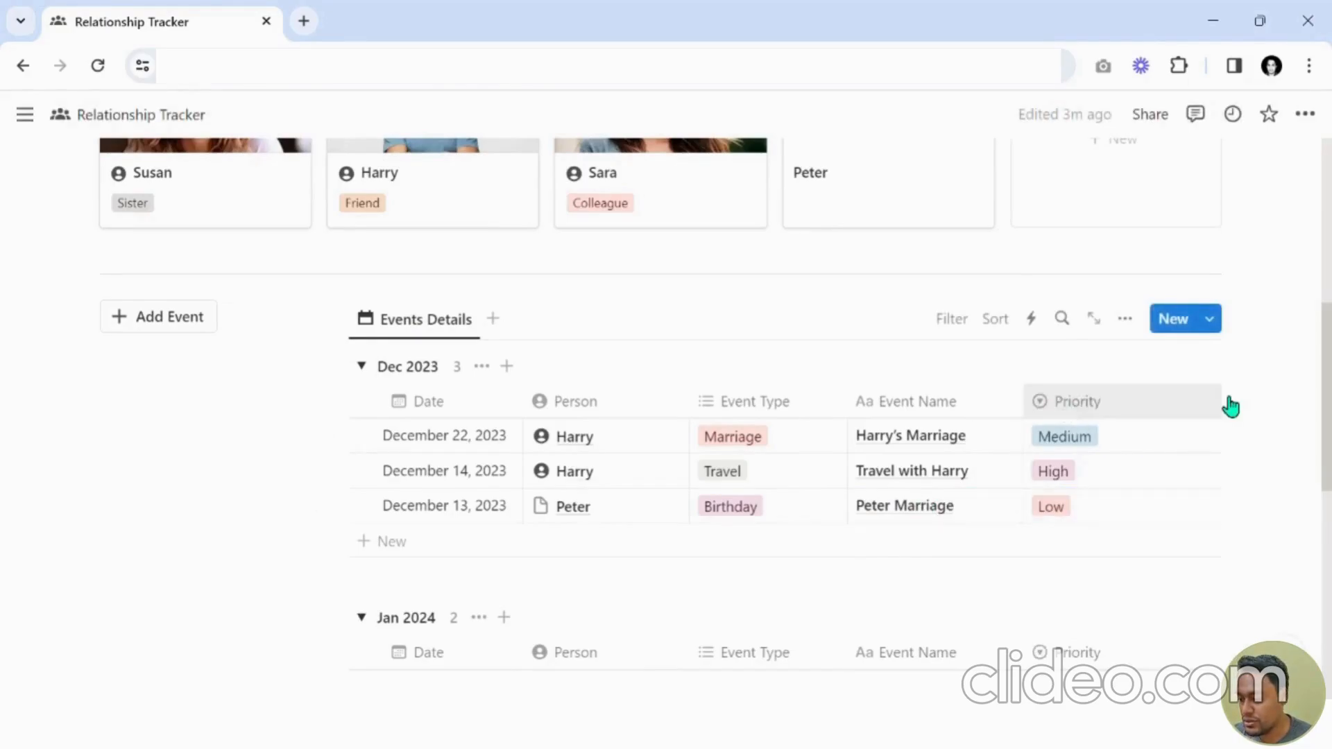
scroll(1110, 576, "down", 3)
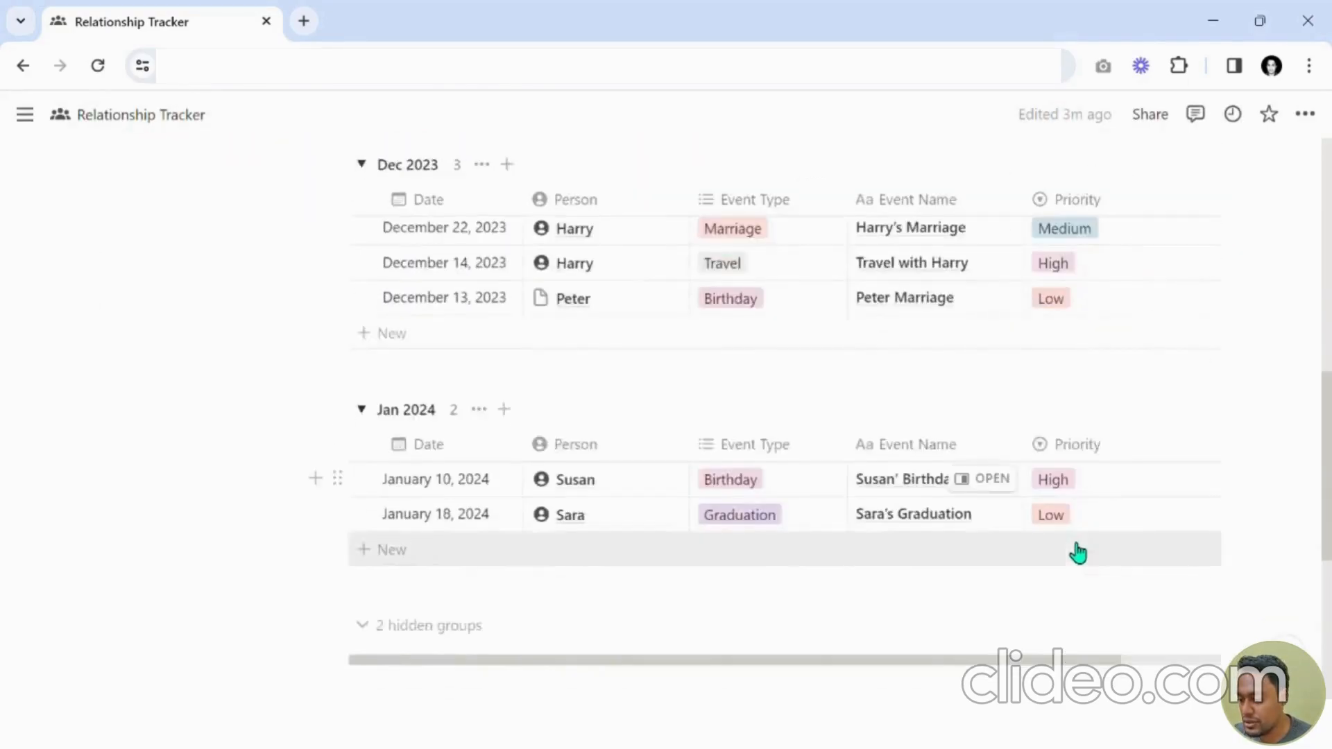
scroll(1077, 553, "down", 2)
left_click_drag(1050, 556, 1168, 526)
scroll(1168, 521, "up", 3)
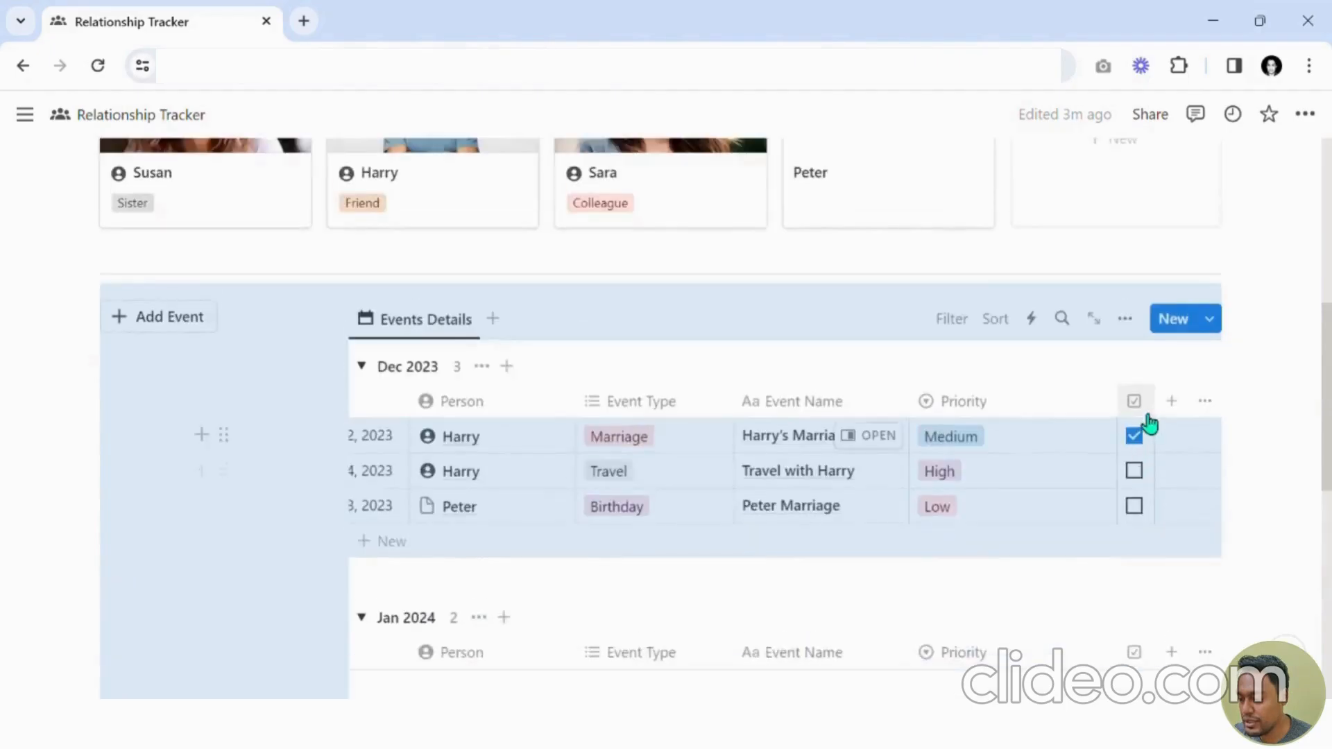
left_click_drag(1121, 405, 1037, 404)
left_click(1269, 446)
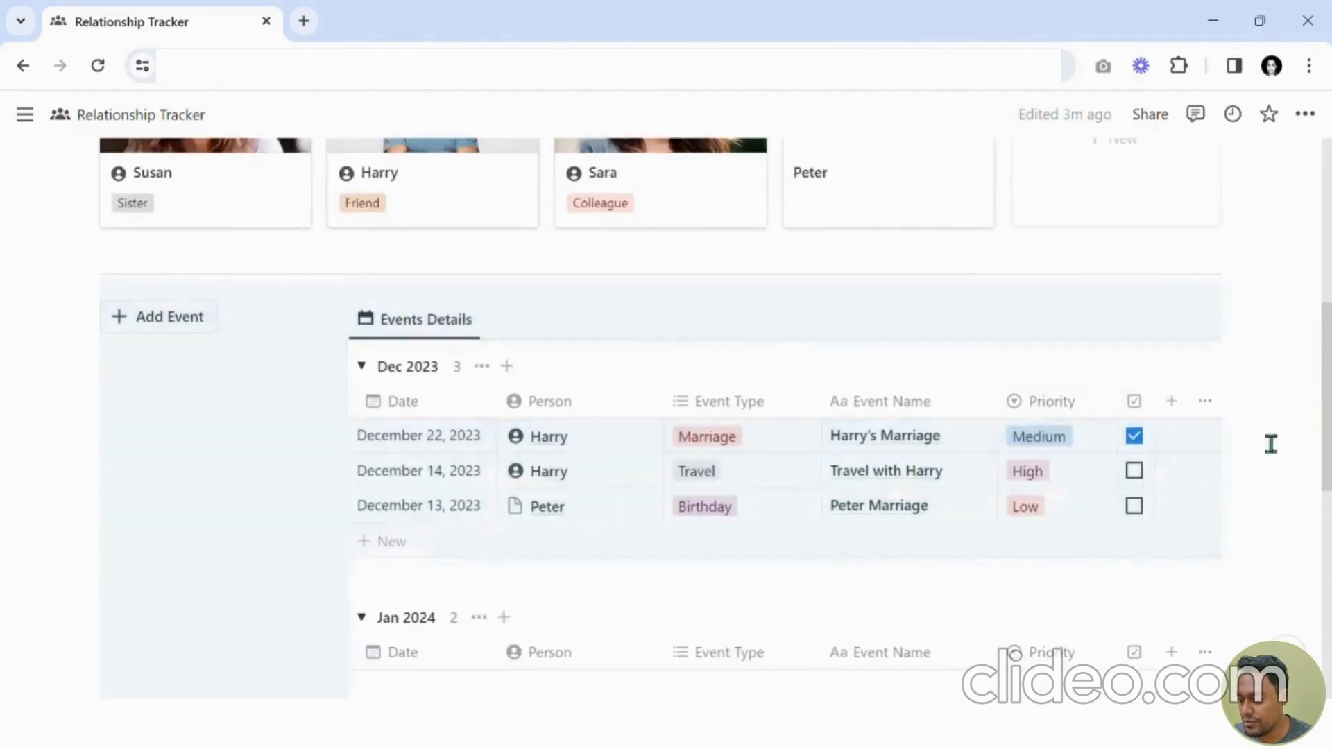
scroll(1076, 506, "down", 4)
left_click_drag(1060, 557, 969, 577)
scroll(1011, 502, "up", 2)
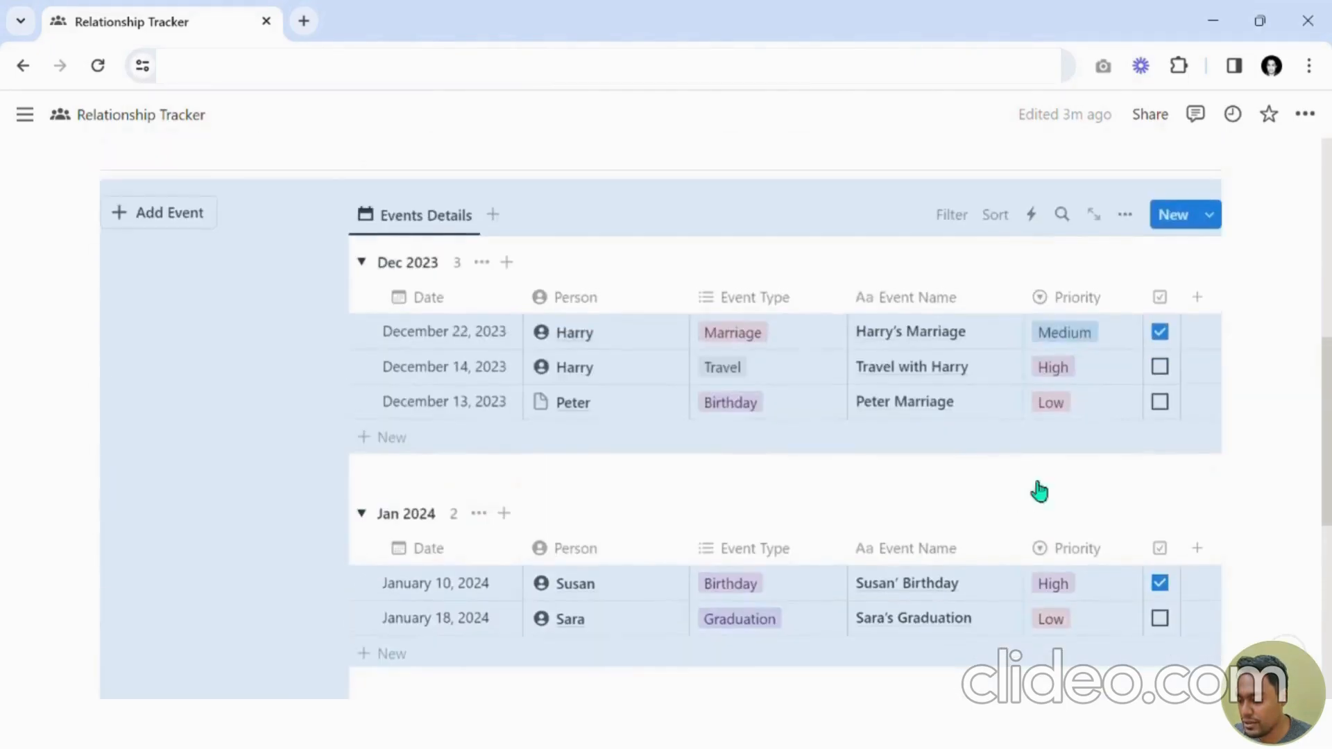
left_click(1272, 450)
scroll(1271, 450, "up", 1)
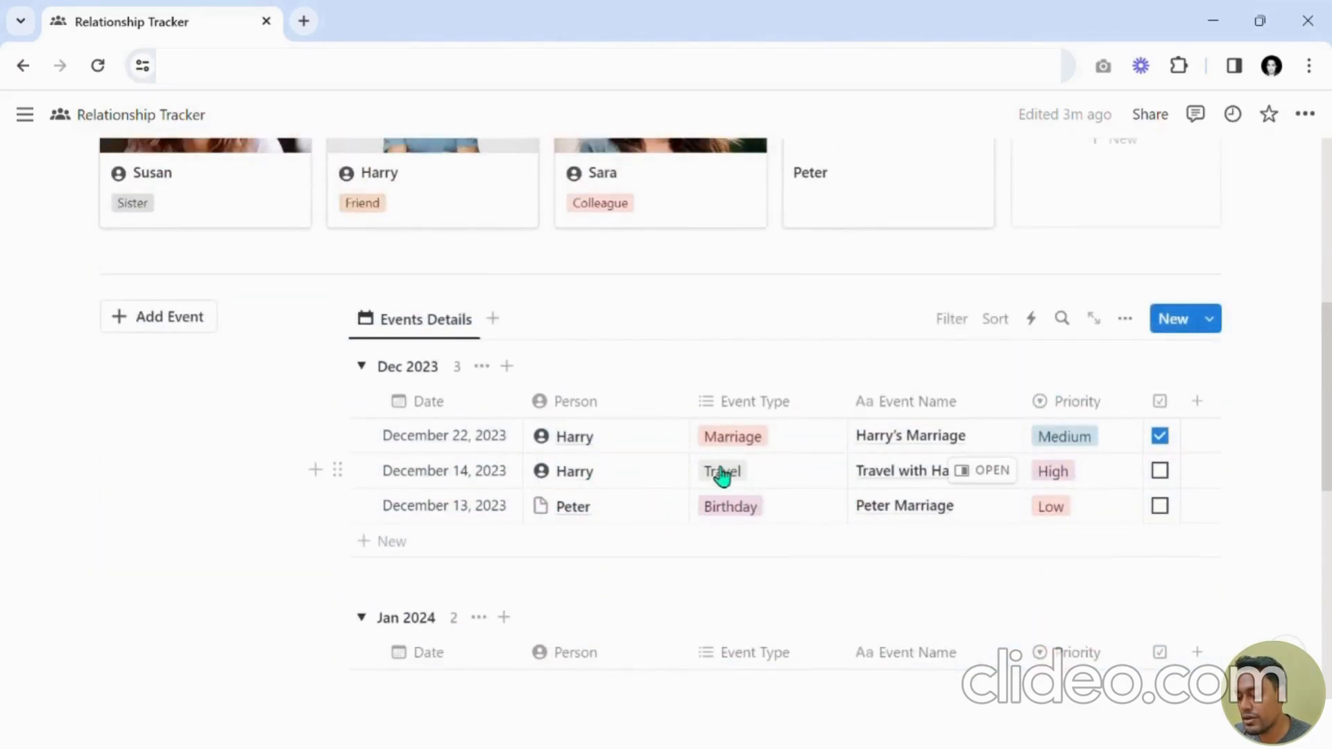
Turn off Show vertical lines in the Events Details table layout options.
left_click(1125, 323)
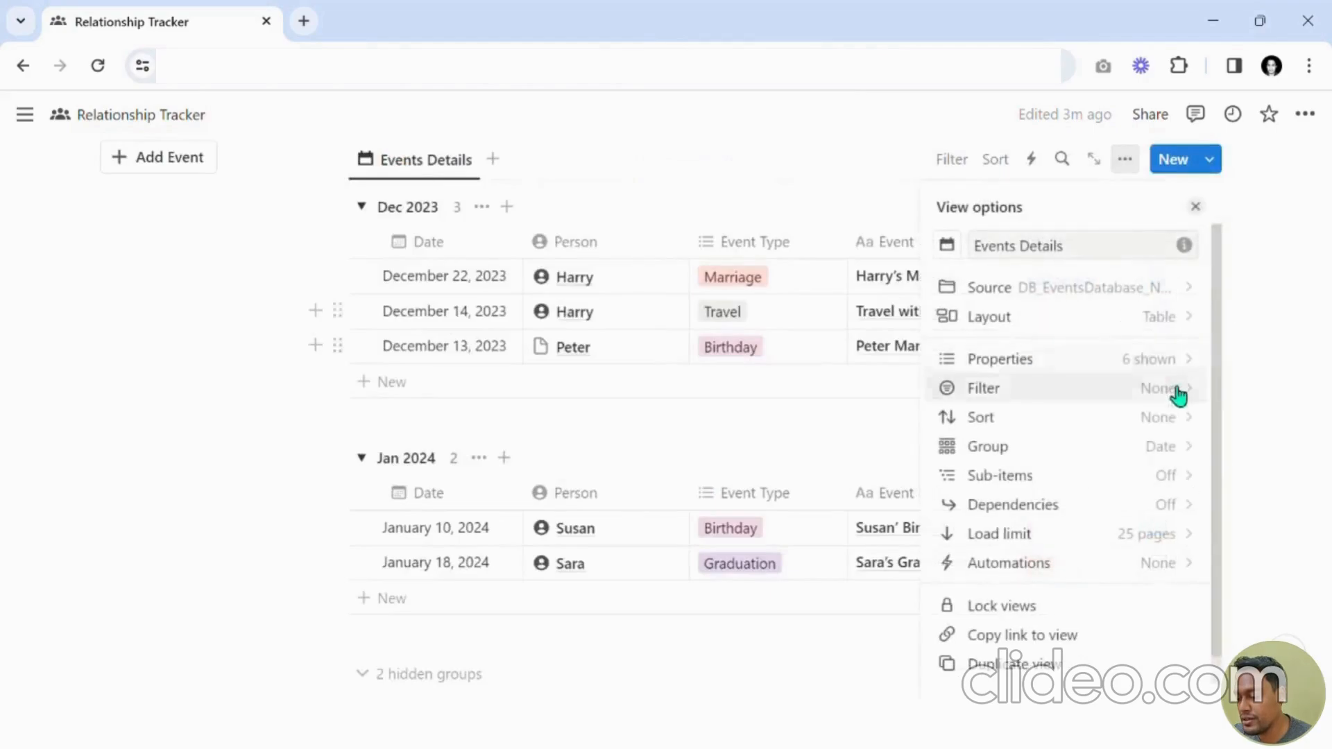
left_click(1120, 323)
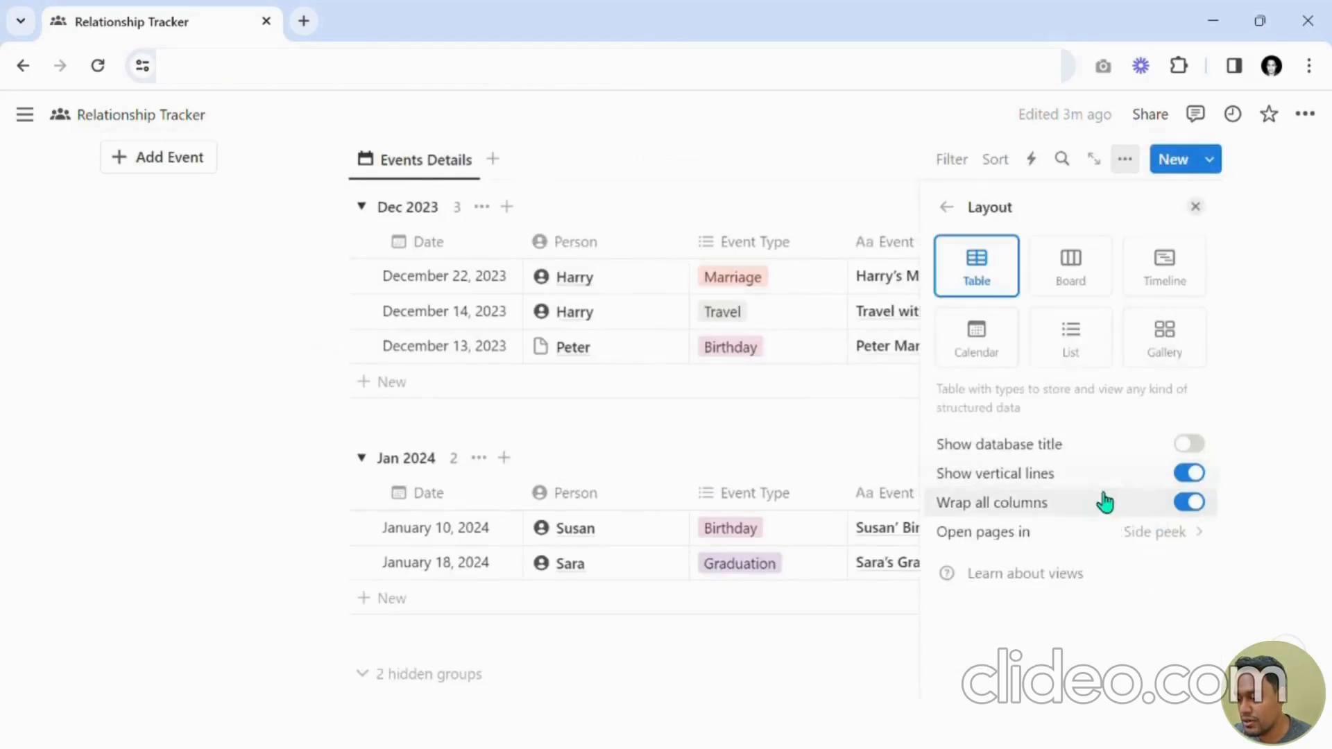
left_click(1190, 474)
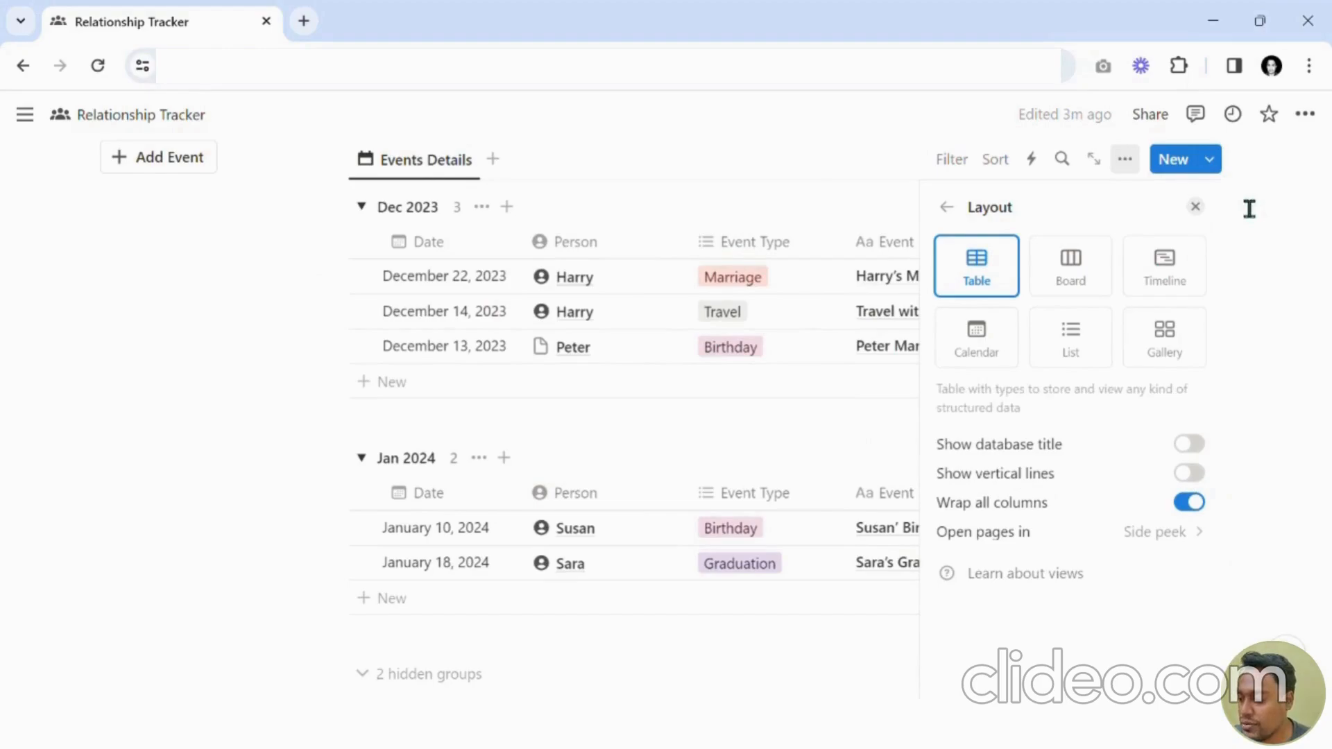
left_click(1205, 207)
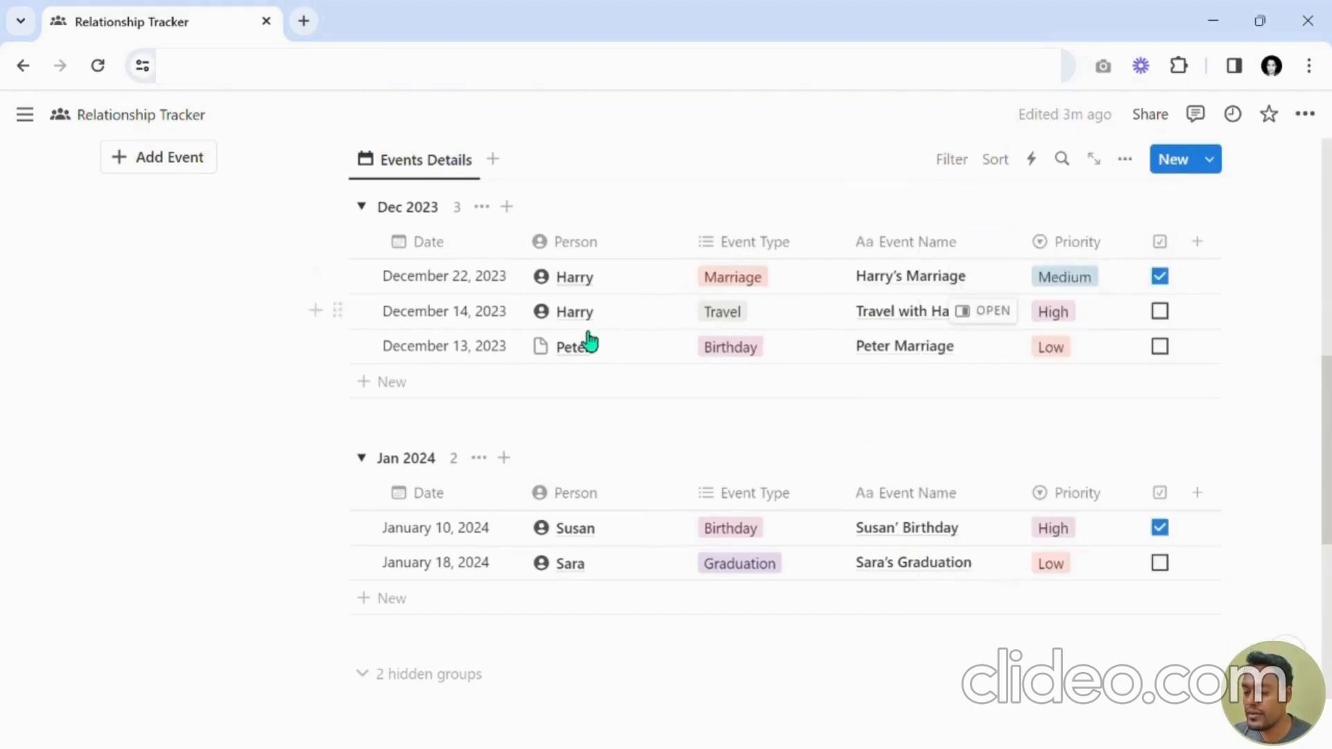
Open Peter's person page in side peek and collapse its hidden properties.
scroll(588, 338, "up", 2)
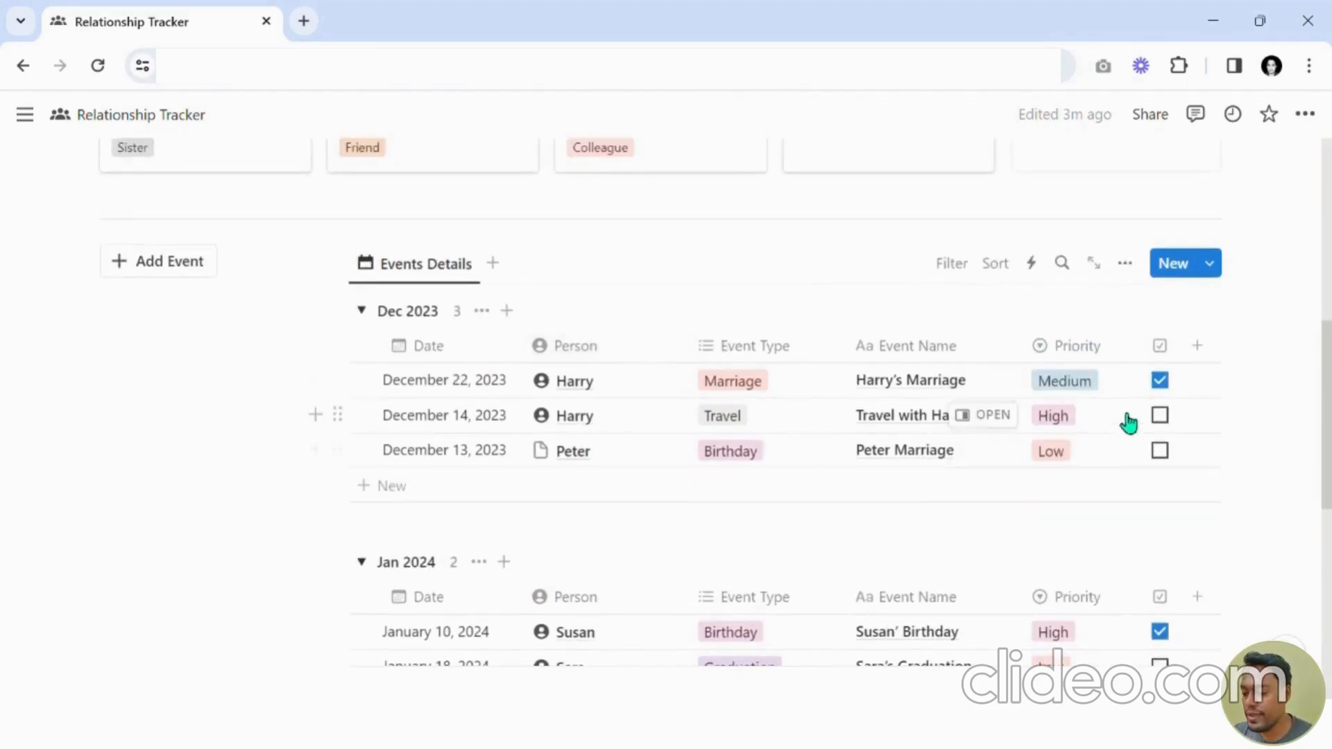
scroll(865, 401, "up", 3)
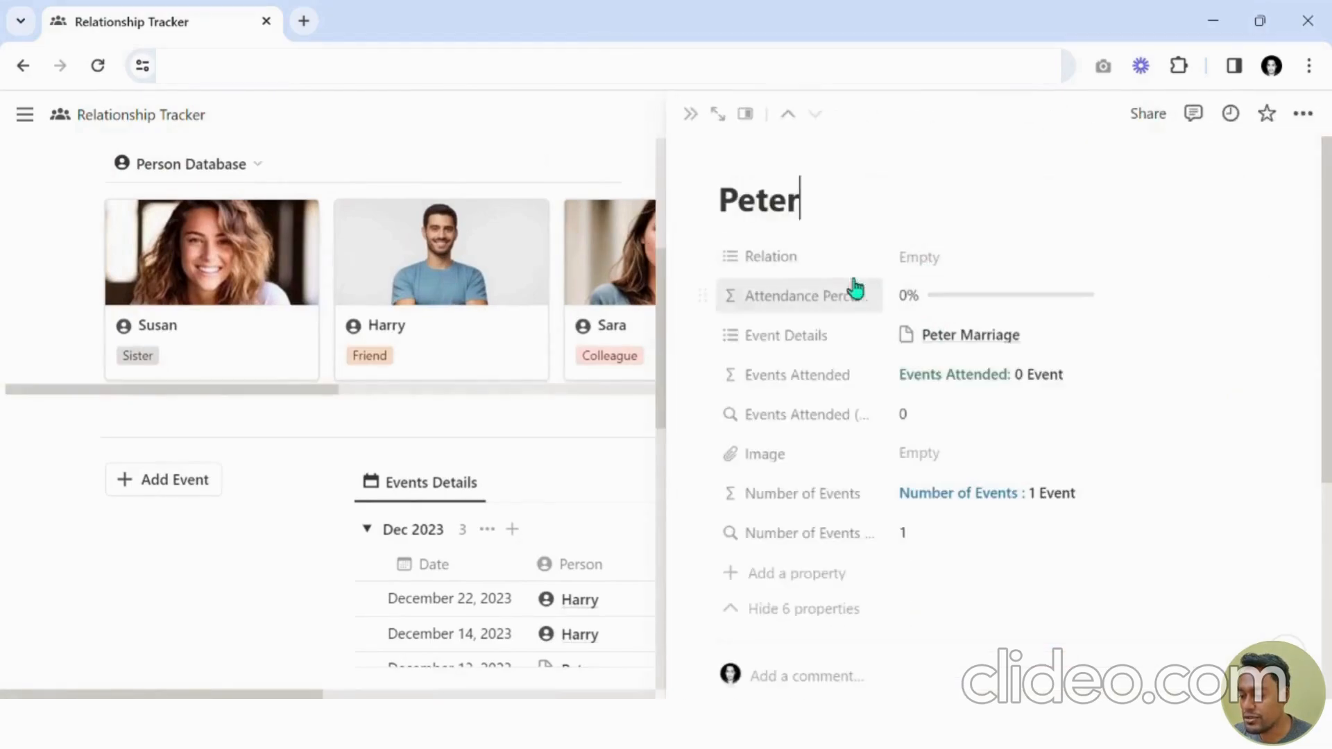
left_click(713, 345)
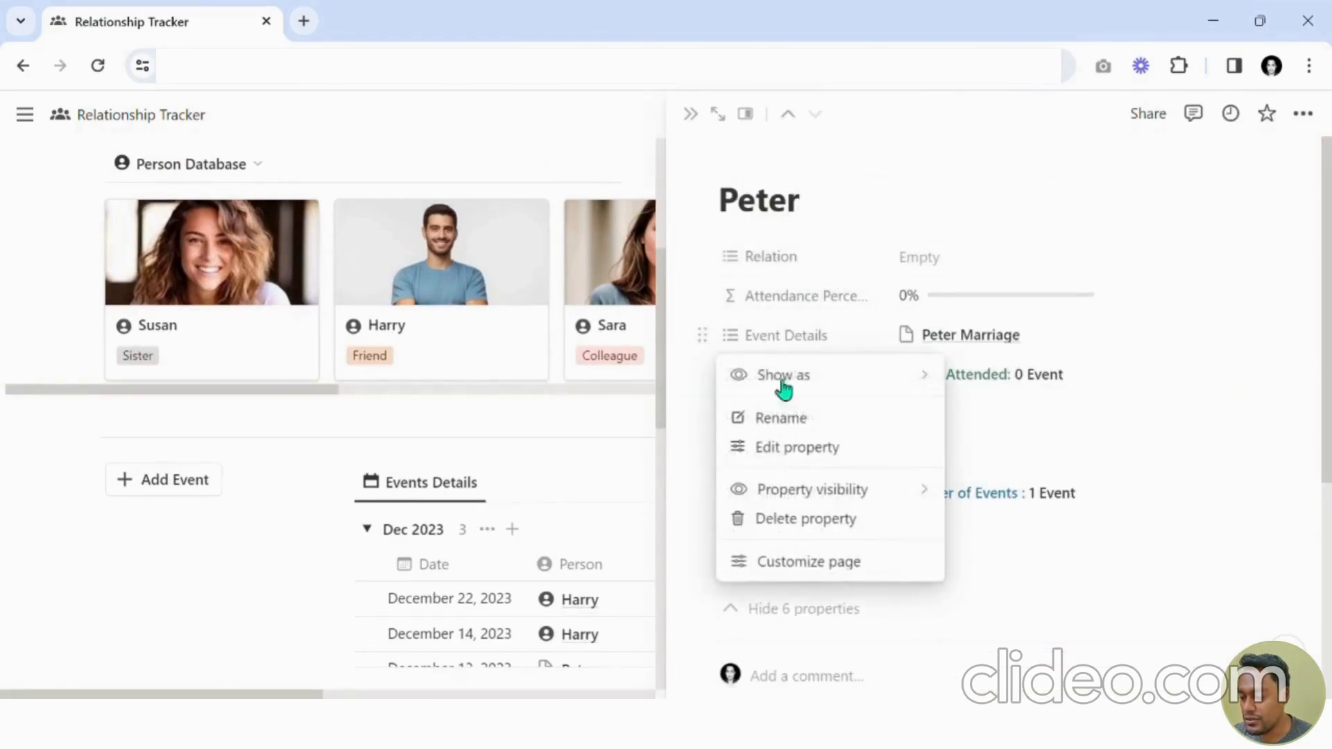
mouse_move(841, 490)
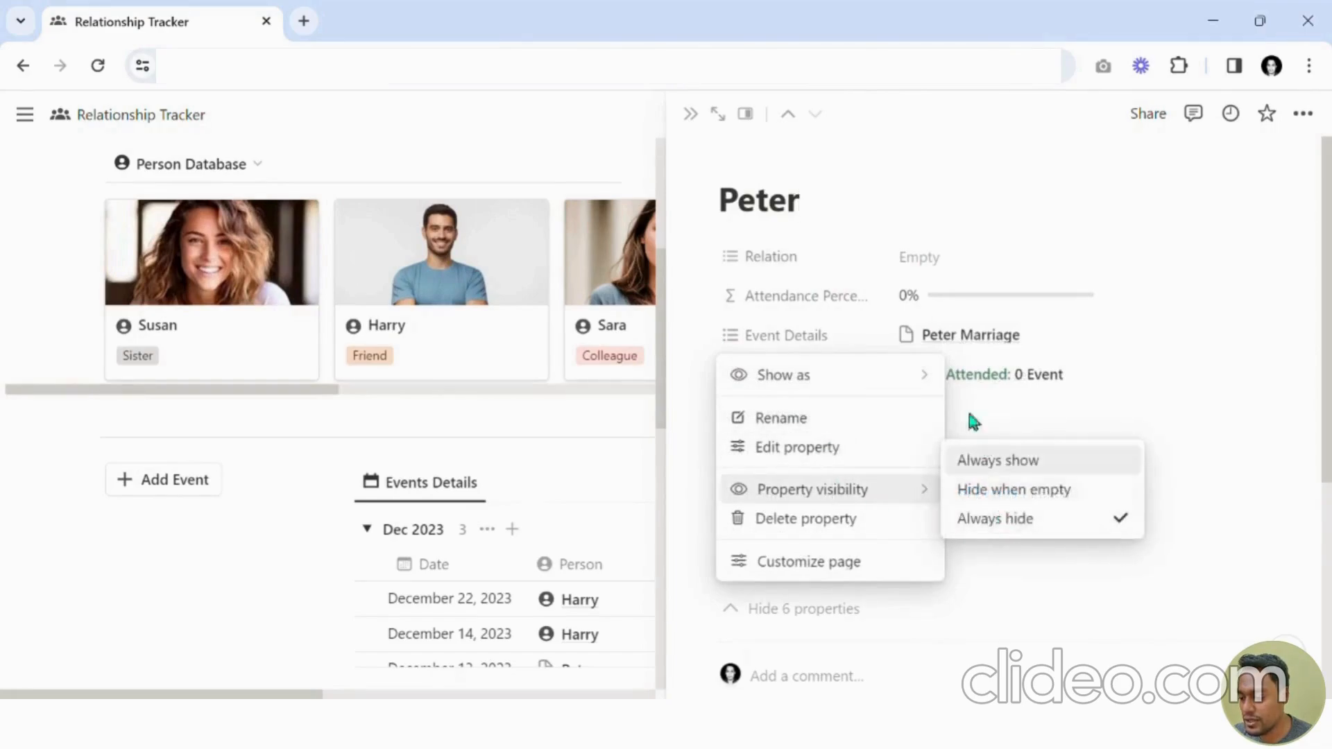
mouse_move(895, 375)
left_click(1125, 350)
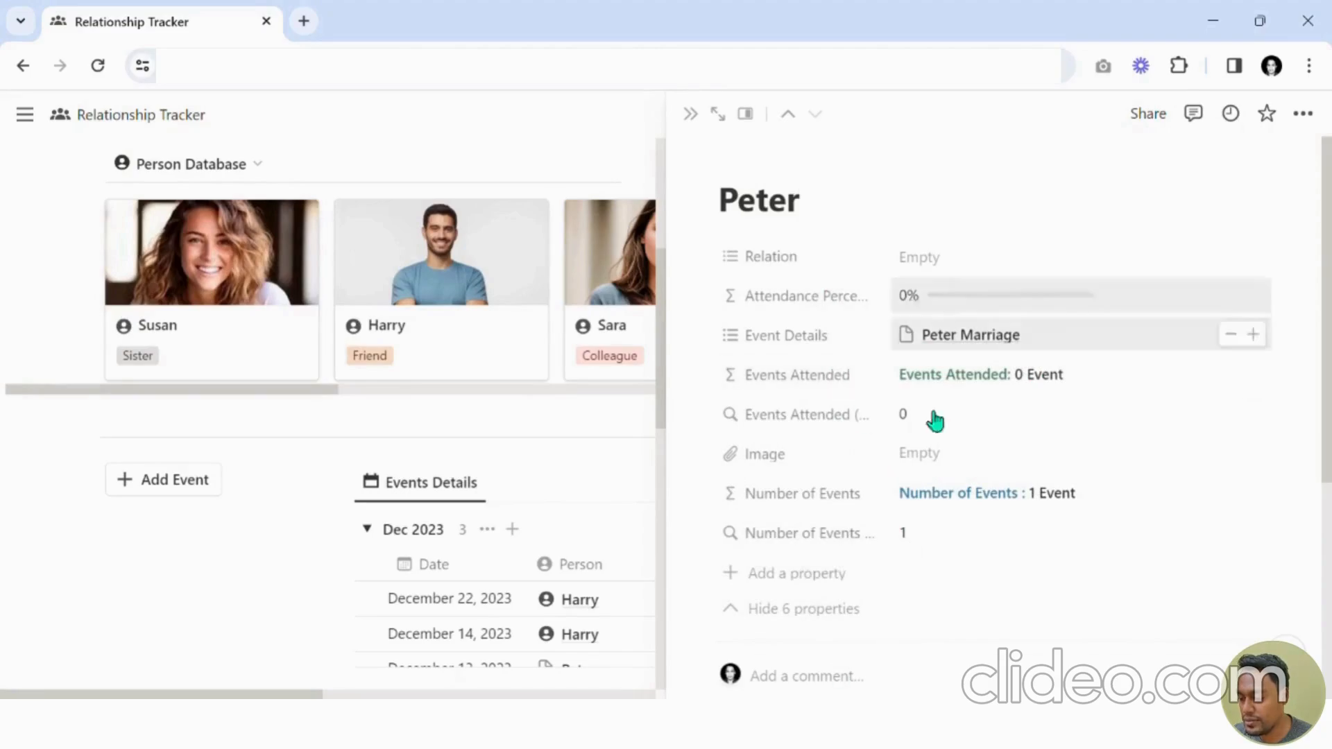
left_click(835, 613)
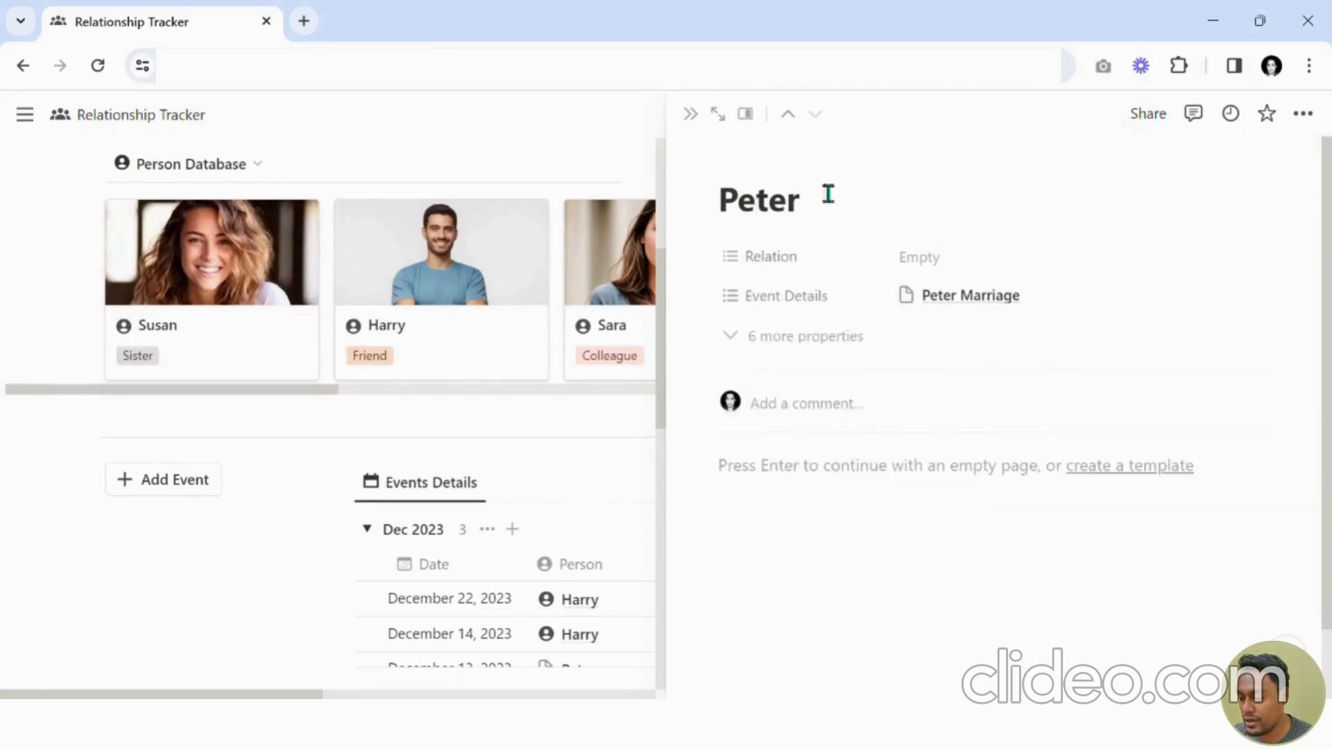
Set the Event Details property on Peter's page to always hide.
left_click(706, 299)
mouse_move(811, 451)
left_click(982, 480)
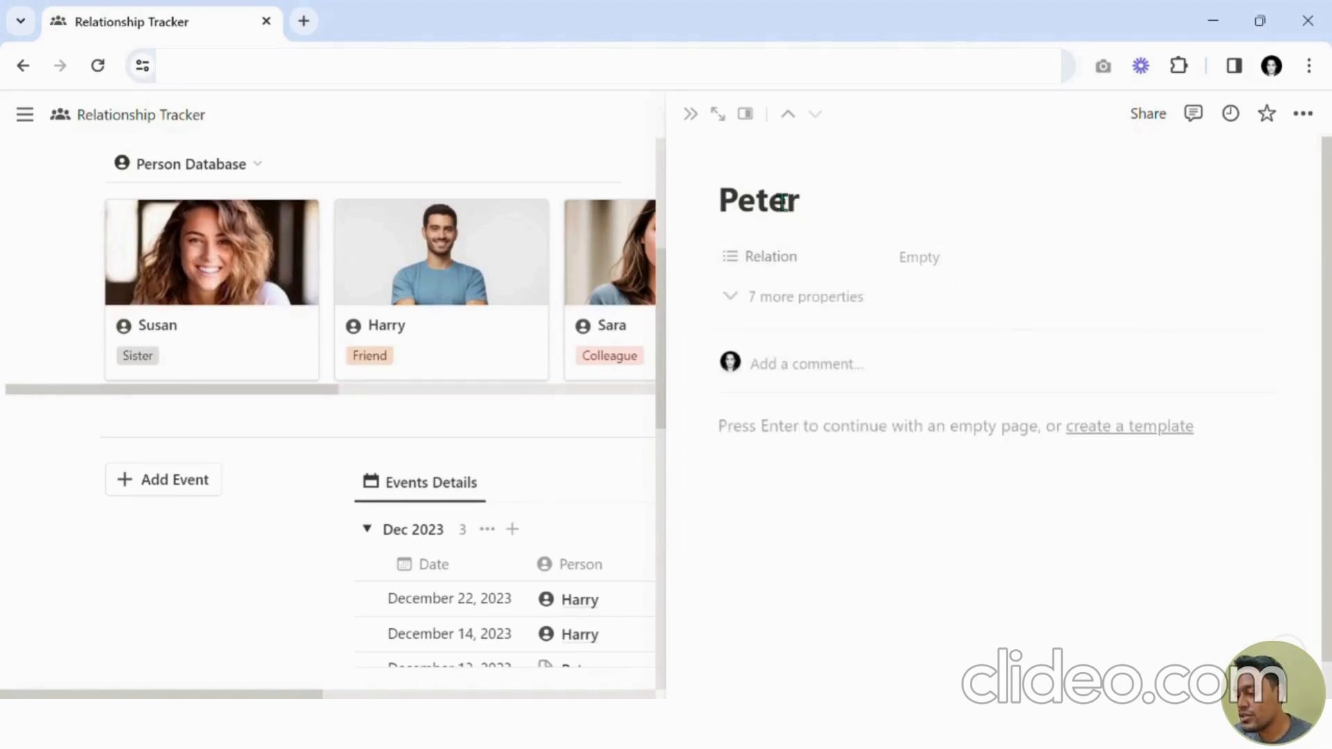
Set Peter's Relation property to Colleague.
left_click(921, 267)
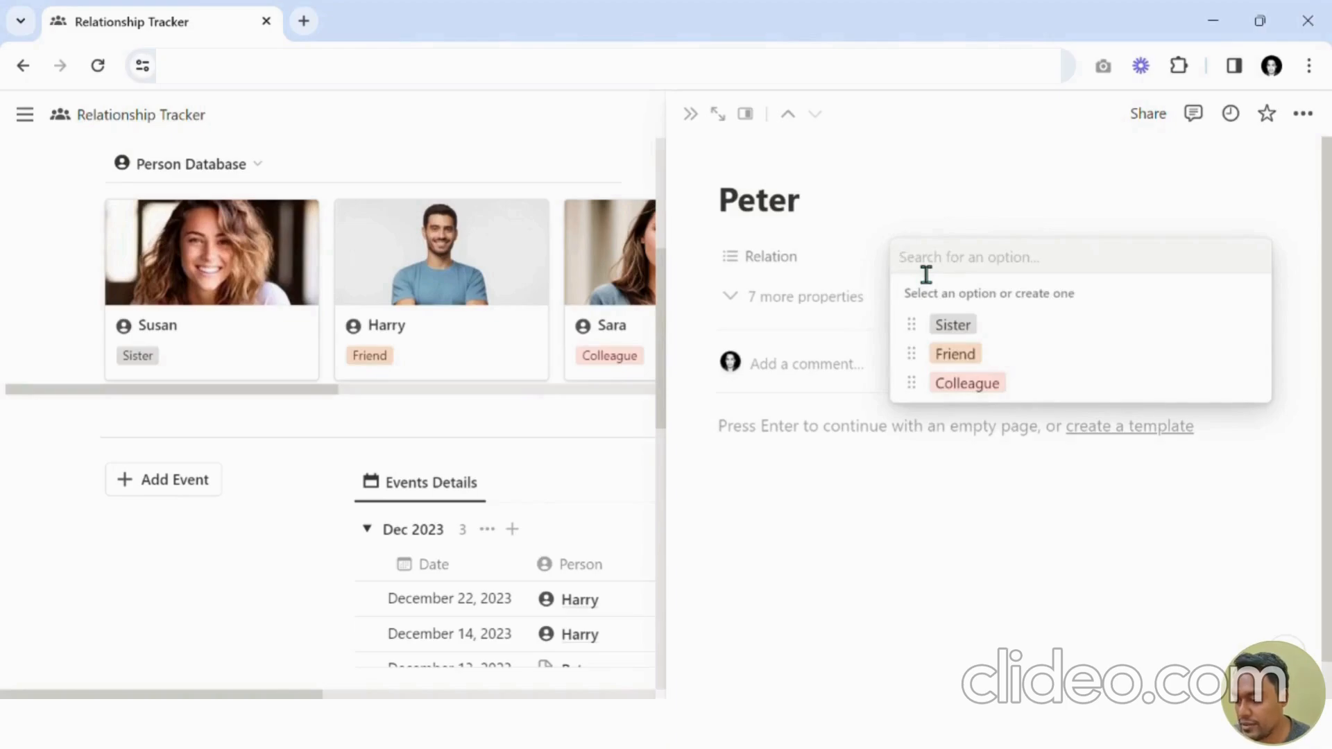
left_click(971, 383)
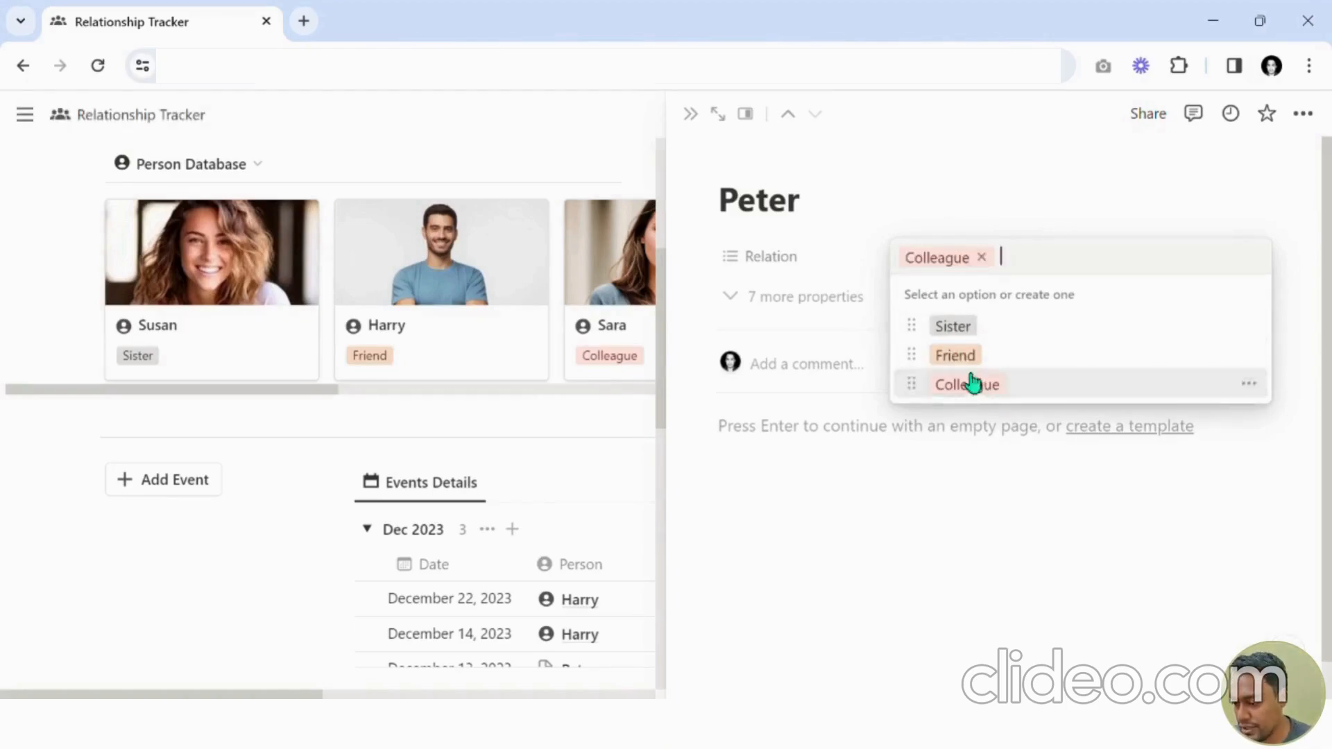
Set the Image property on Peter's page to always show, then collapse the hidden properties.
left_click(797, 298)
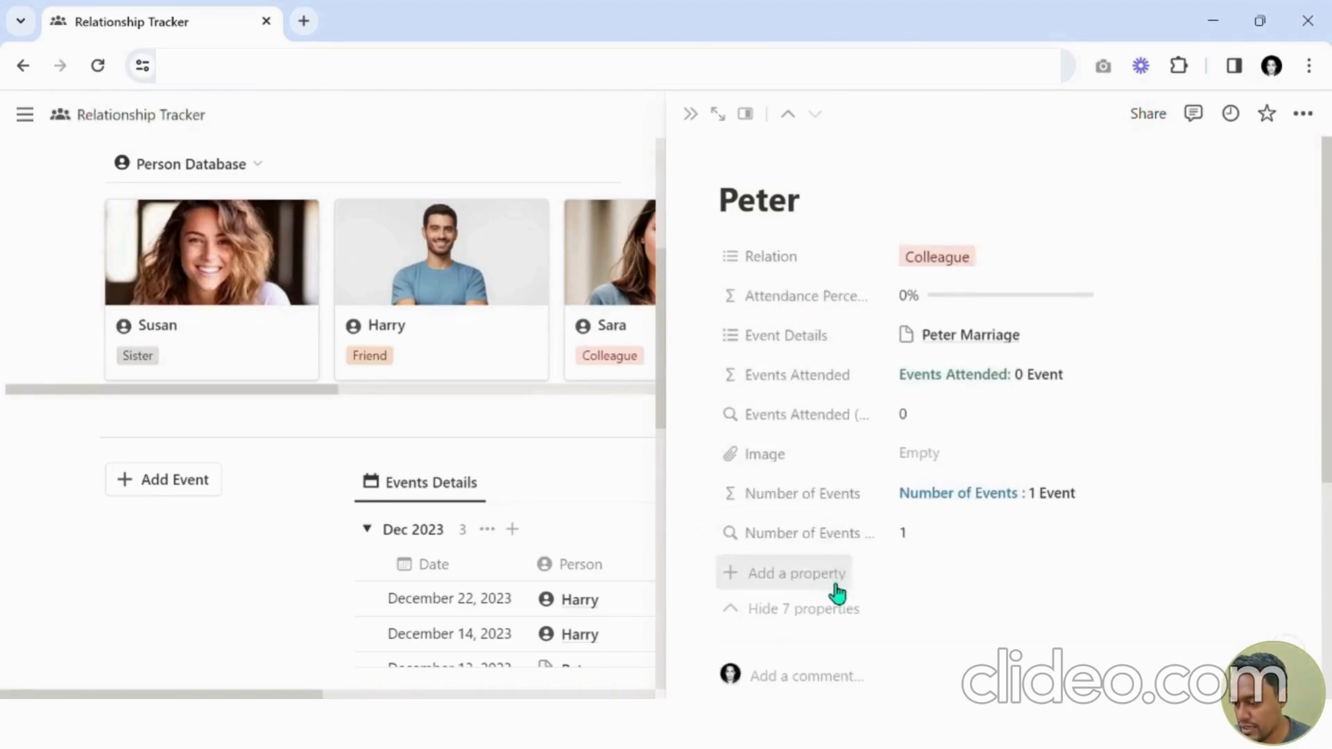
left_click(705, 452)
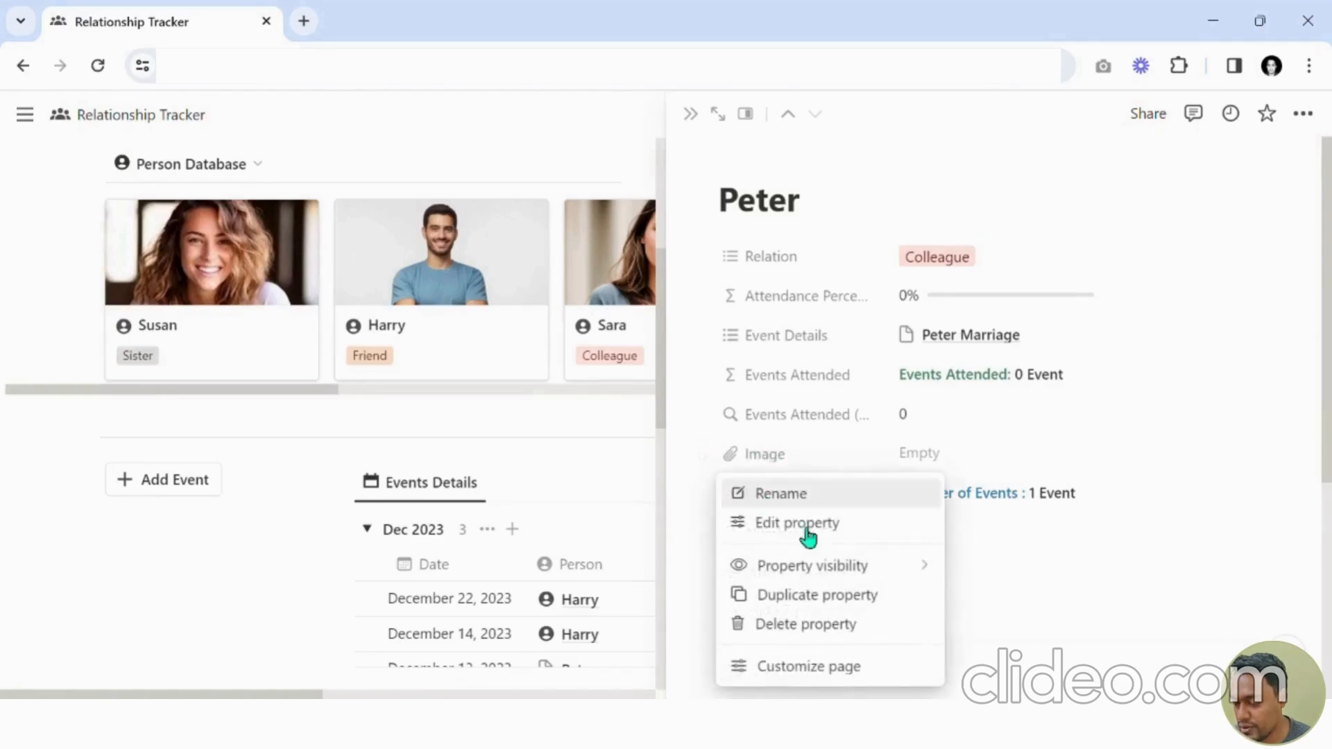
mouse_move(857, 570)
left_click(994, 540)
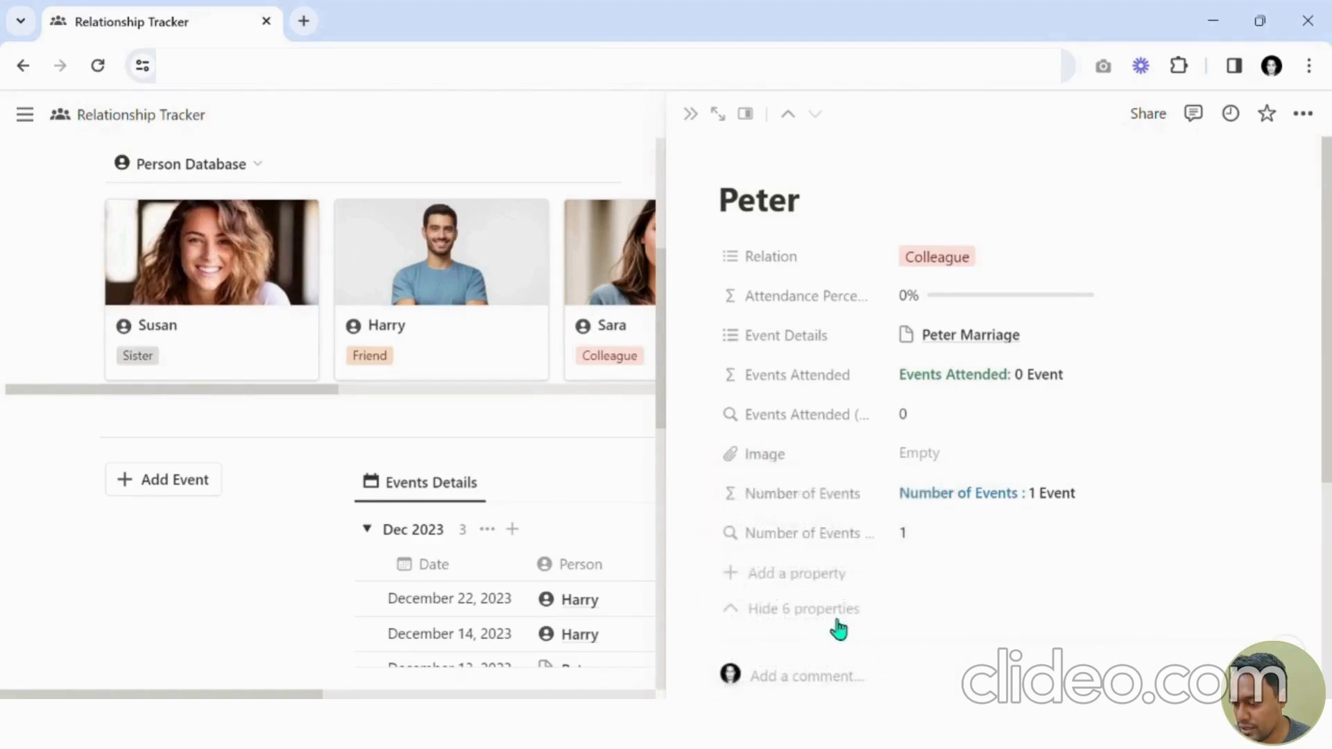
left_click(836, 621)
Upload a photo into Peter's Image property.
left_click(923, 297)
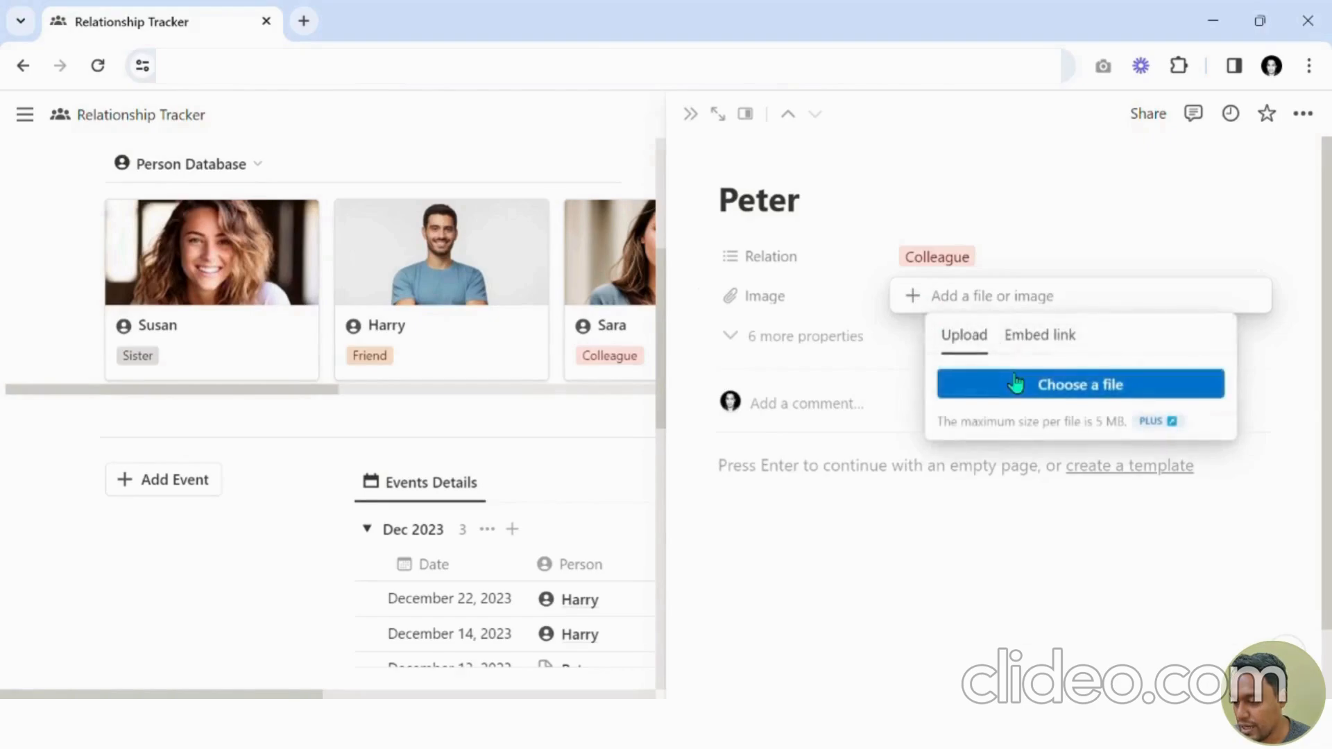
double_click(855, 376)
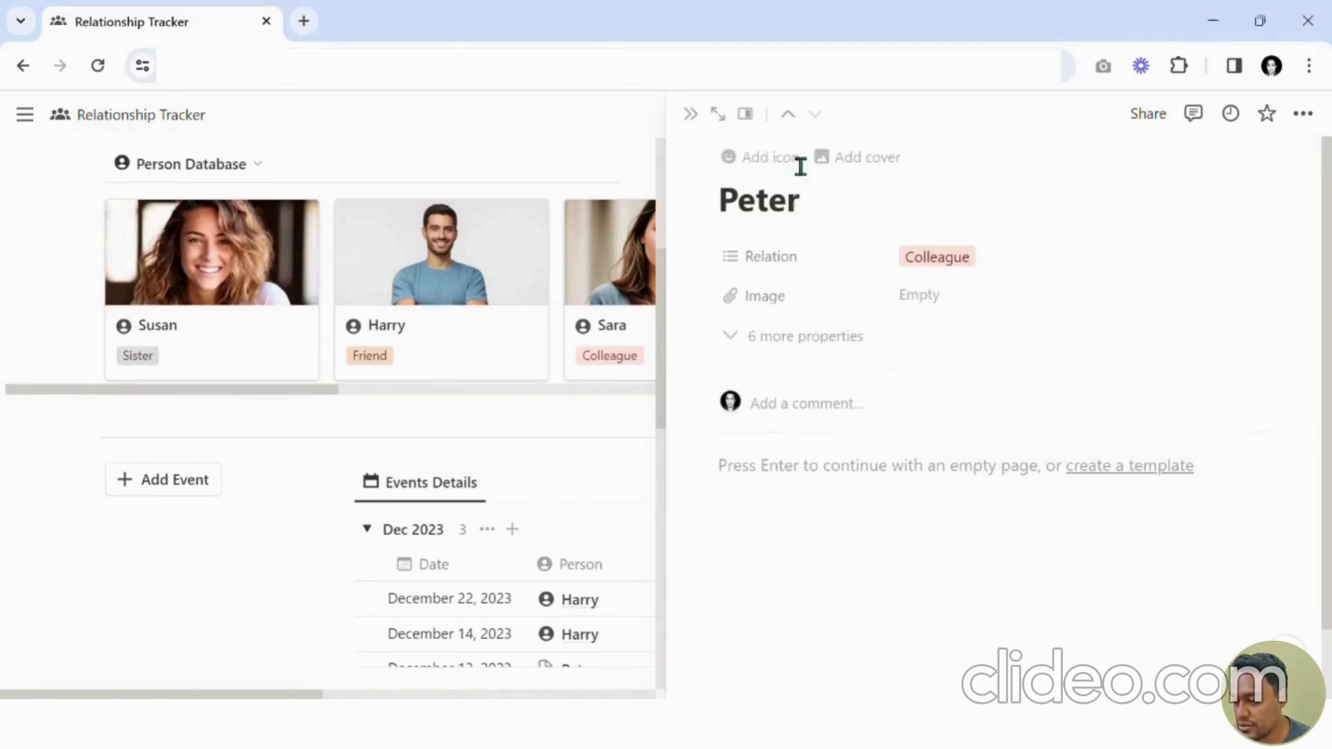
Add a person icon to Peter's page from the Icons collection.
left_click(758, 170)
left_click(761, 207)
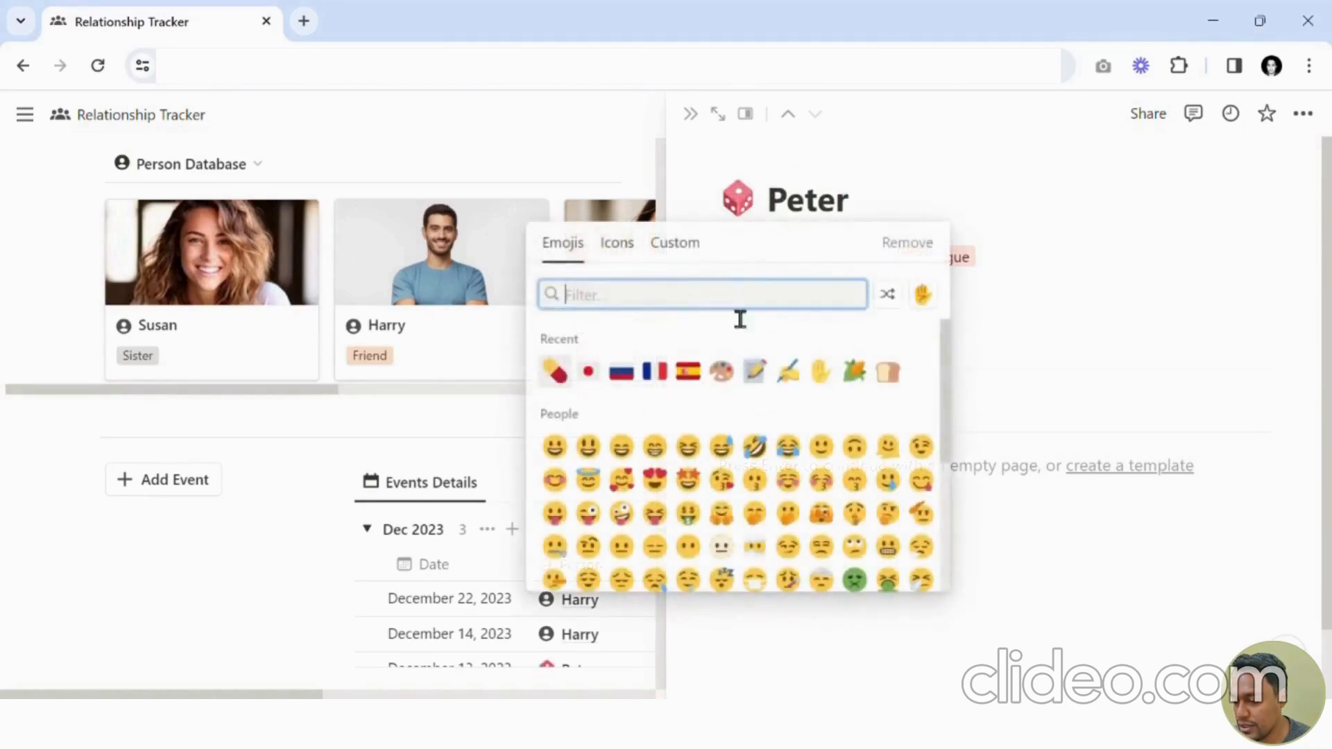
left_click(618, 243)
left_click(637, 371)
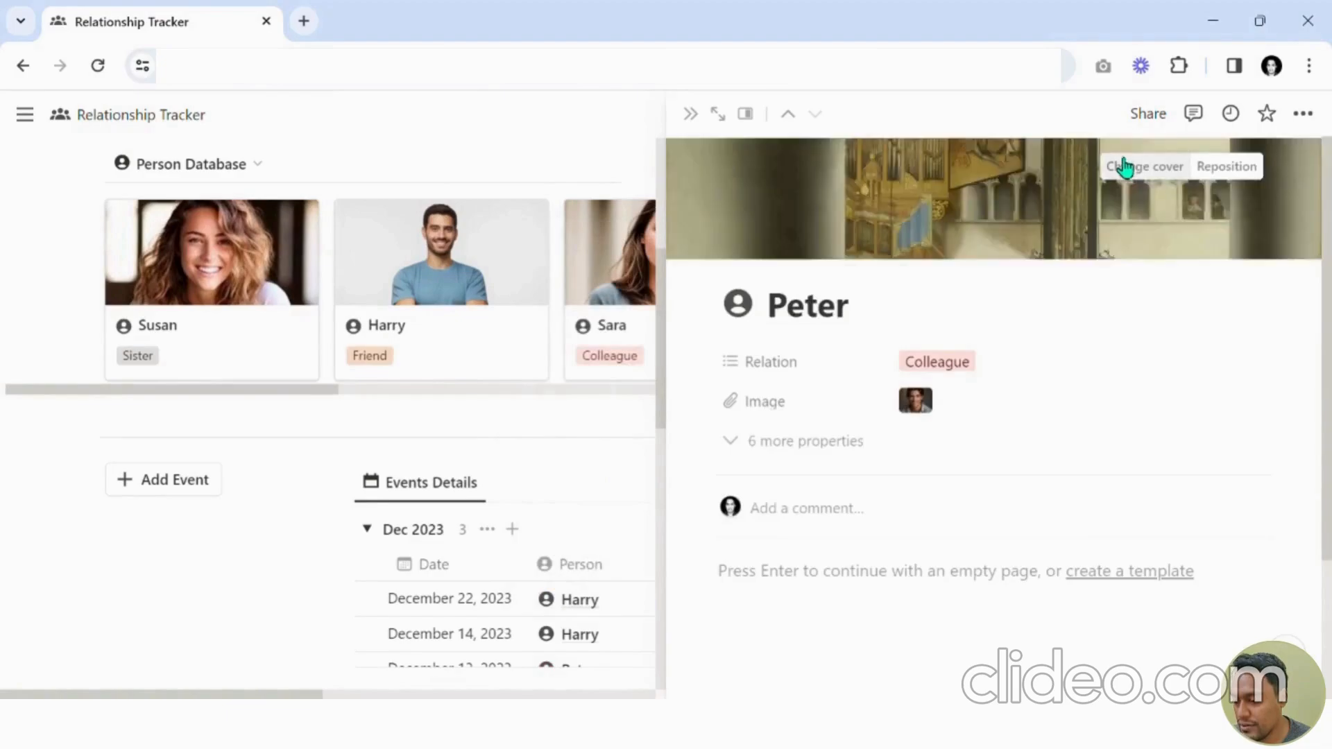
Replace the cover of Peter's page with an uploaded photo and close the side peek.
left_click(1127, 166)
left_click(858, 204)
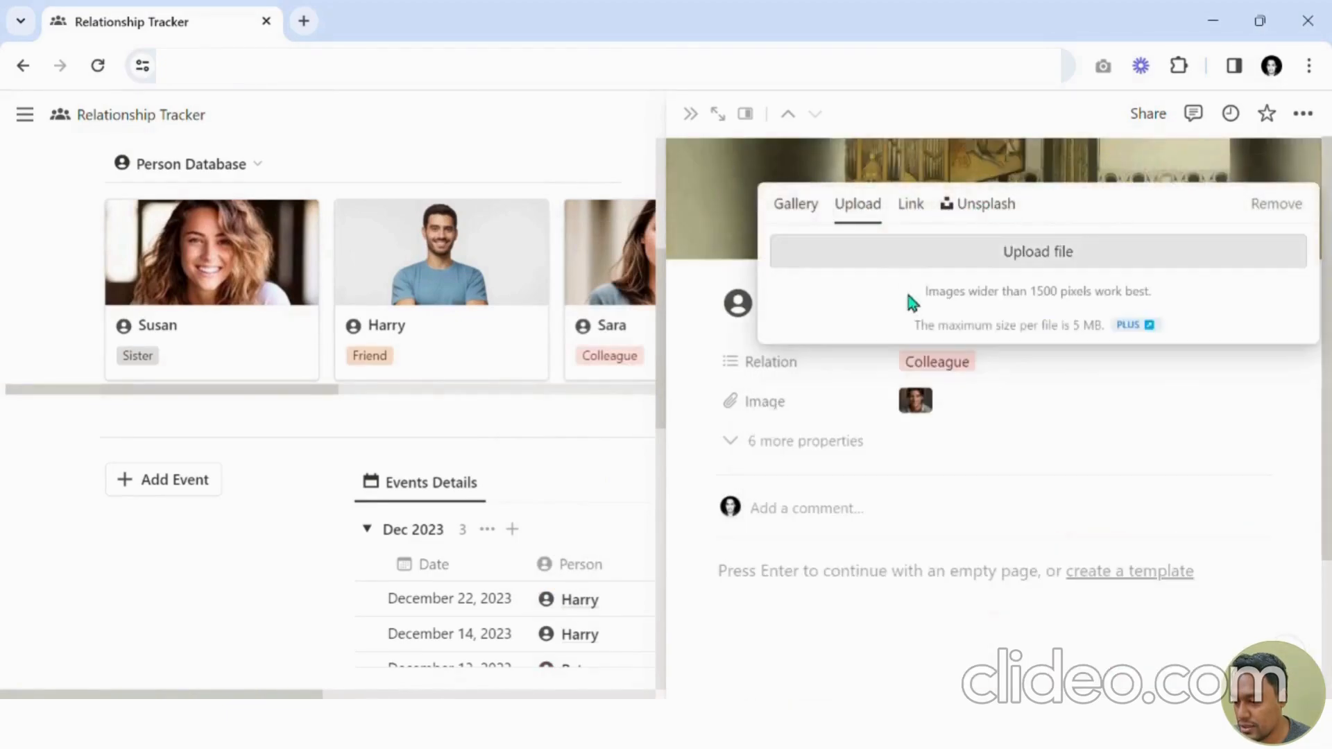
left_click(960, 261)
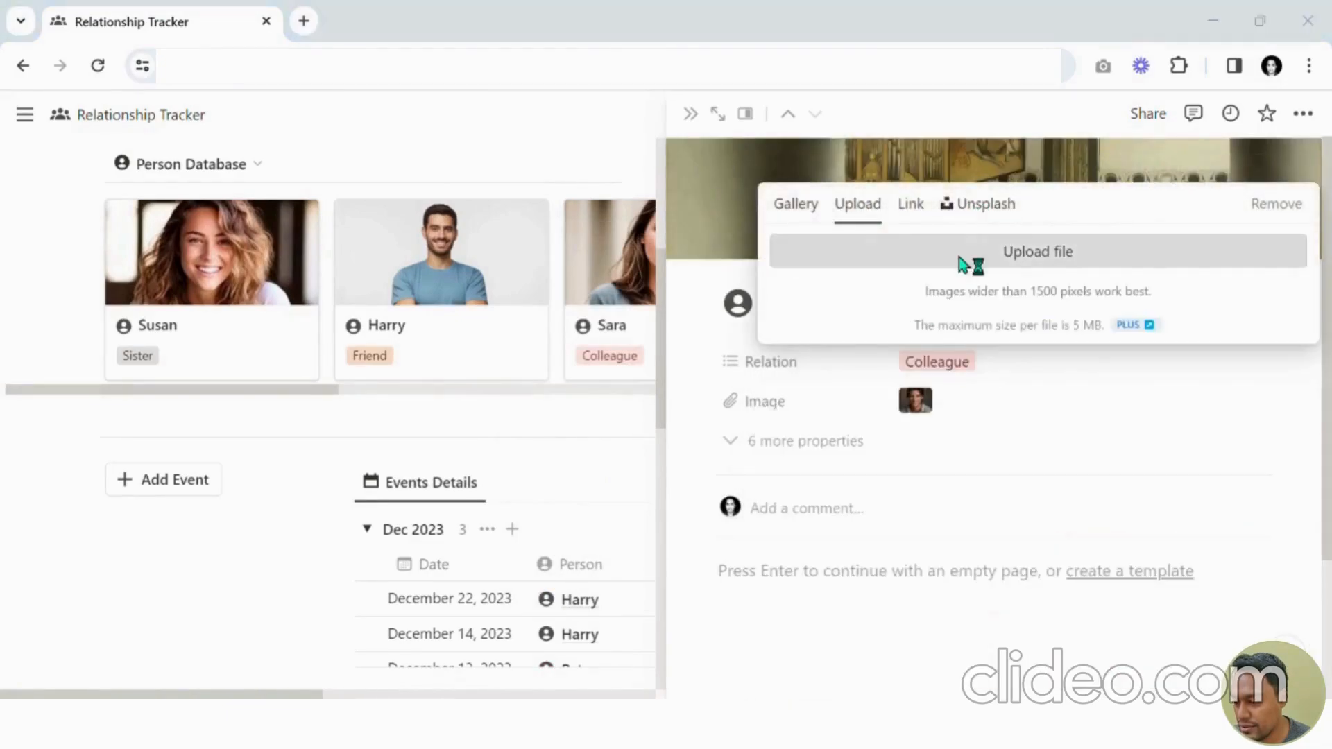
double_click(794, 283)
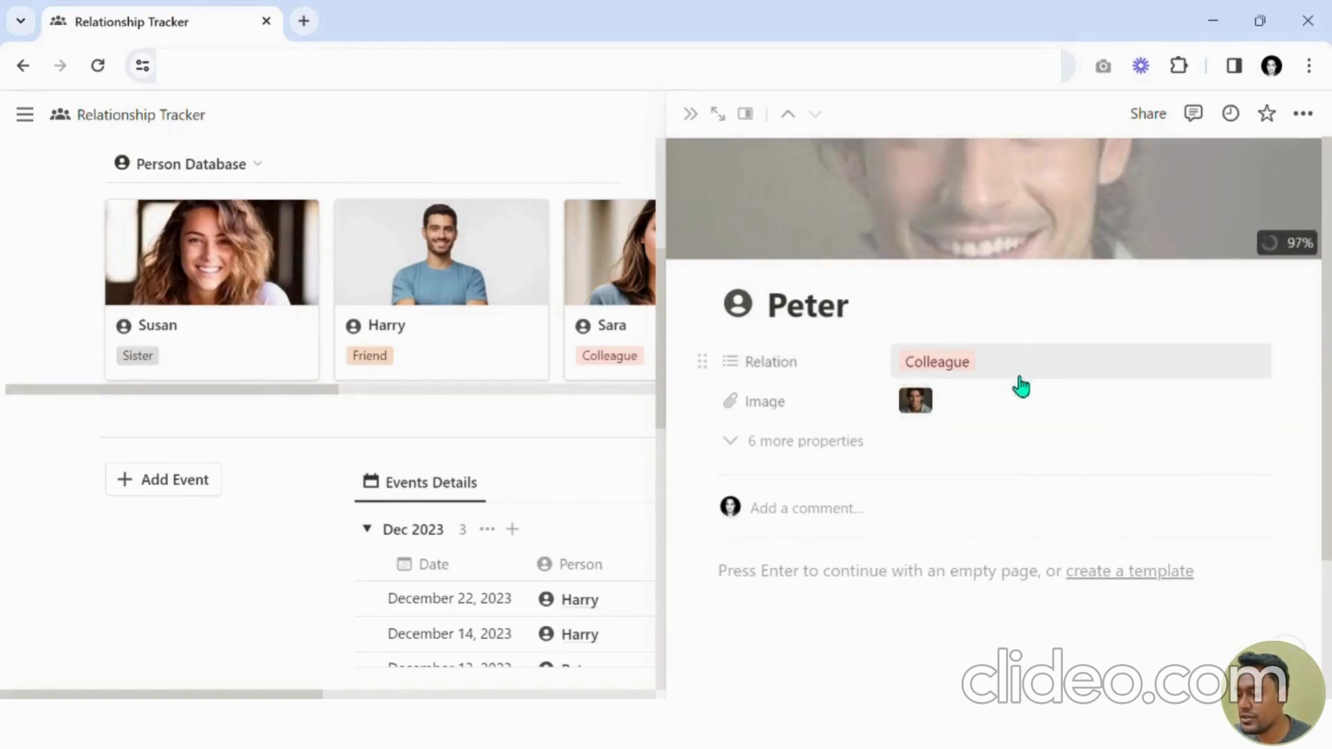
left_click(690, 114)
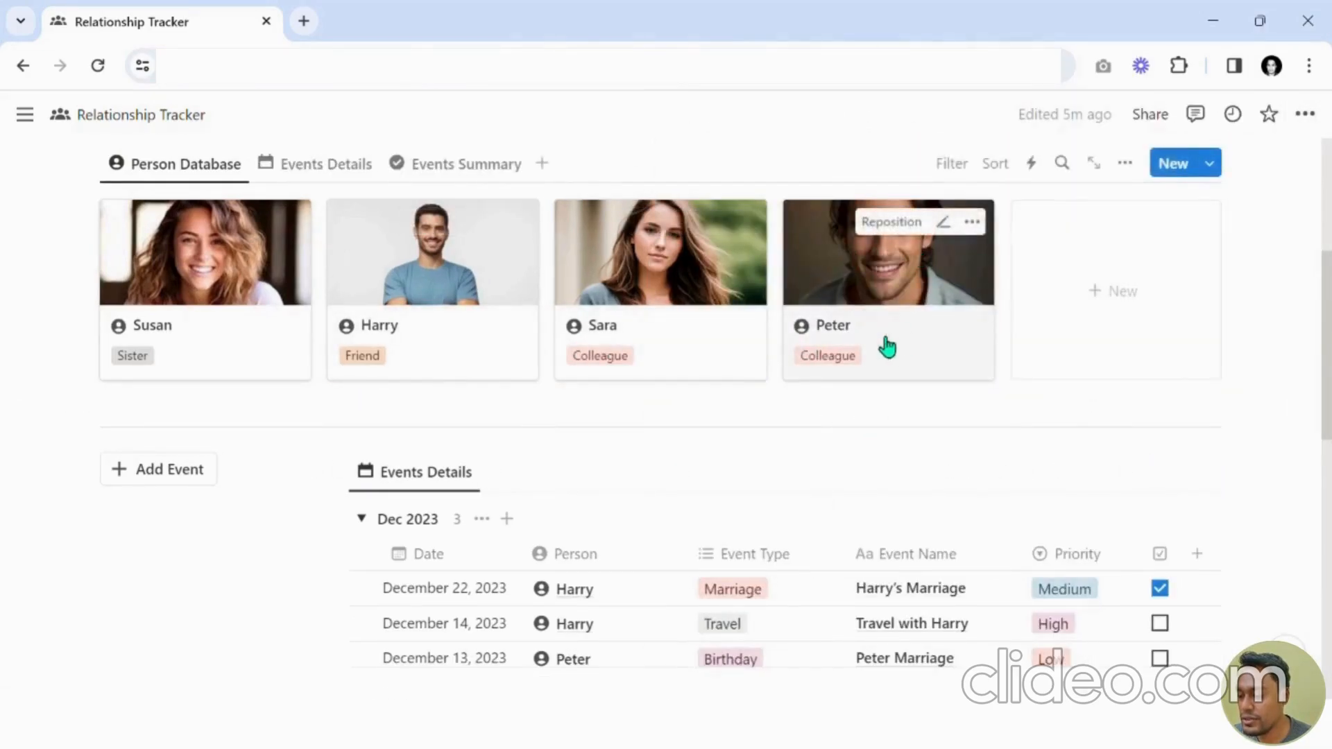
Review the Person Database gallery, Events Details calendar and Events Summary board views.
scroll(800, 396, "down", 5)
scroll(945, 469, "up", 6)
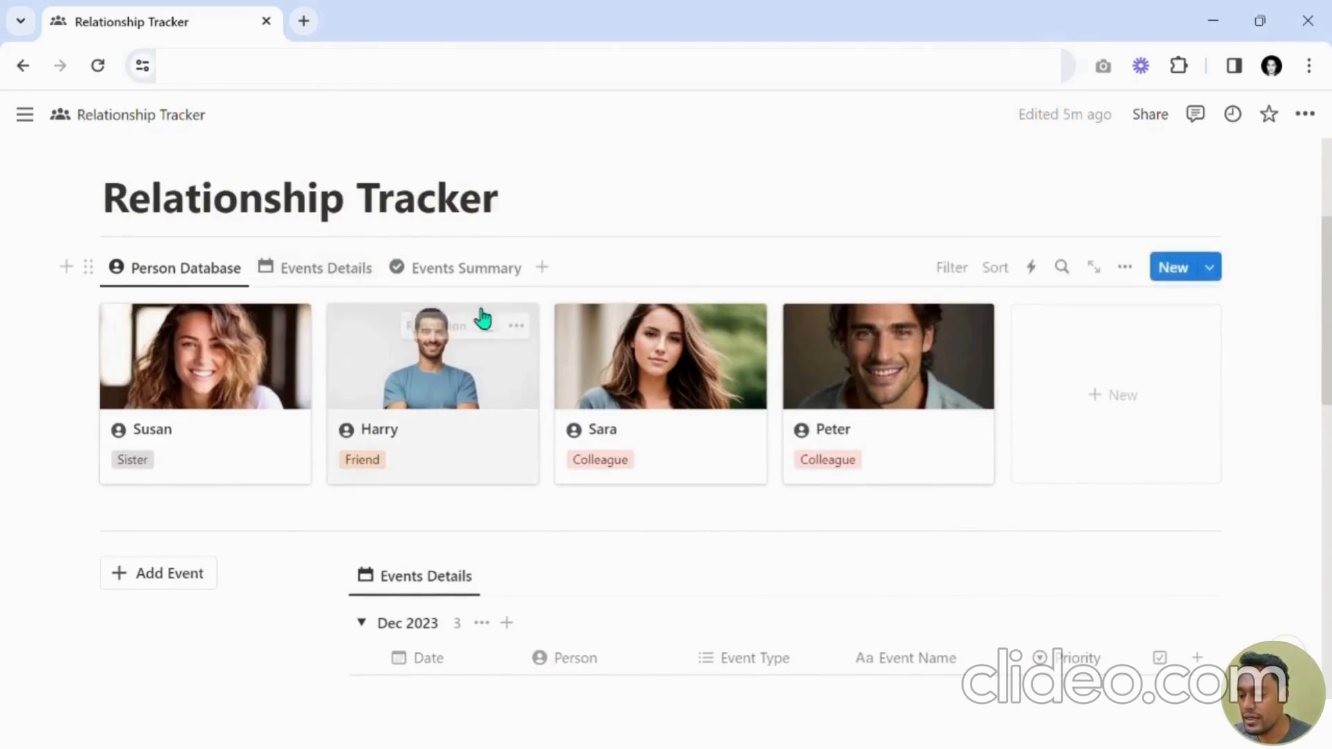
left_click(354, 276)
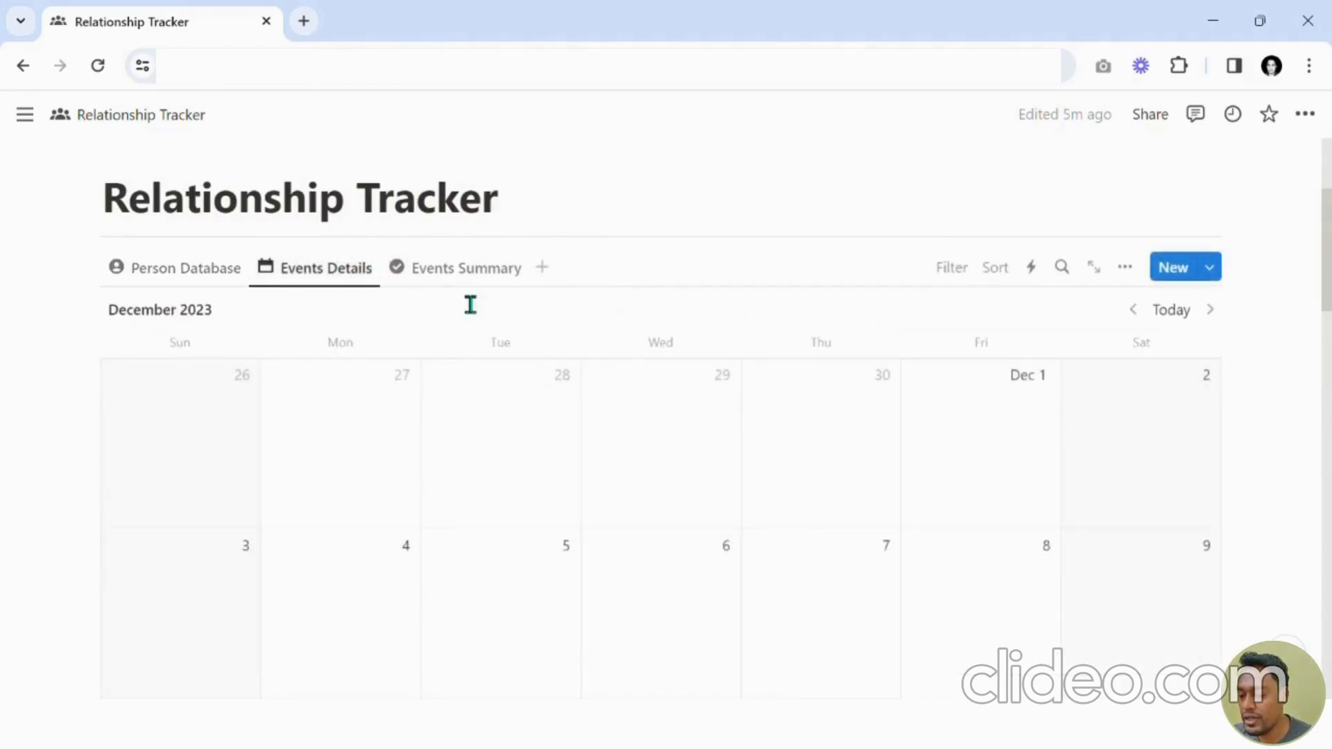
left_click(464, 269)
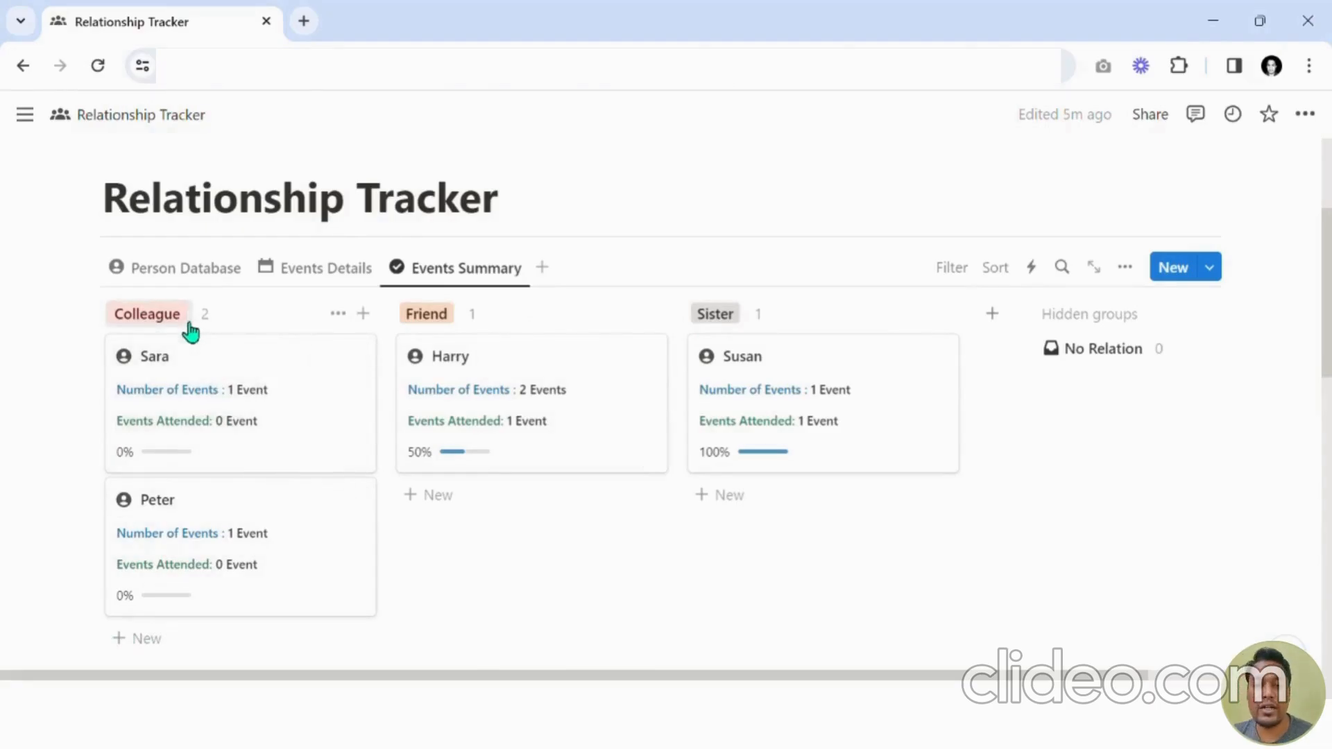
scroll(312, 368, "down", 8)
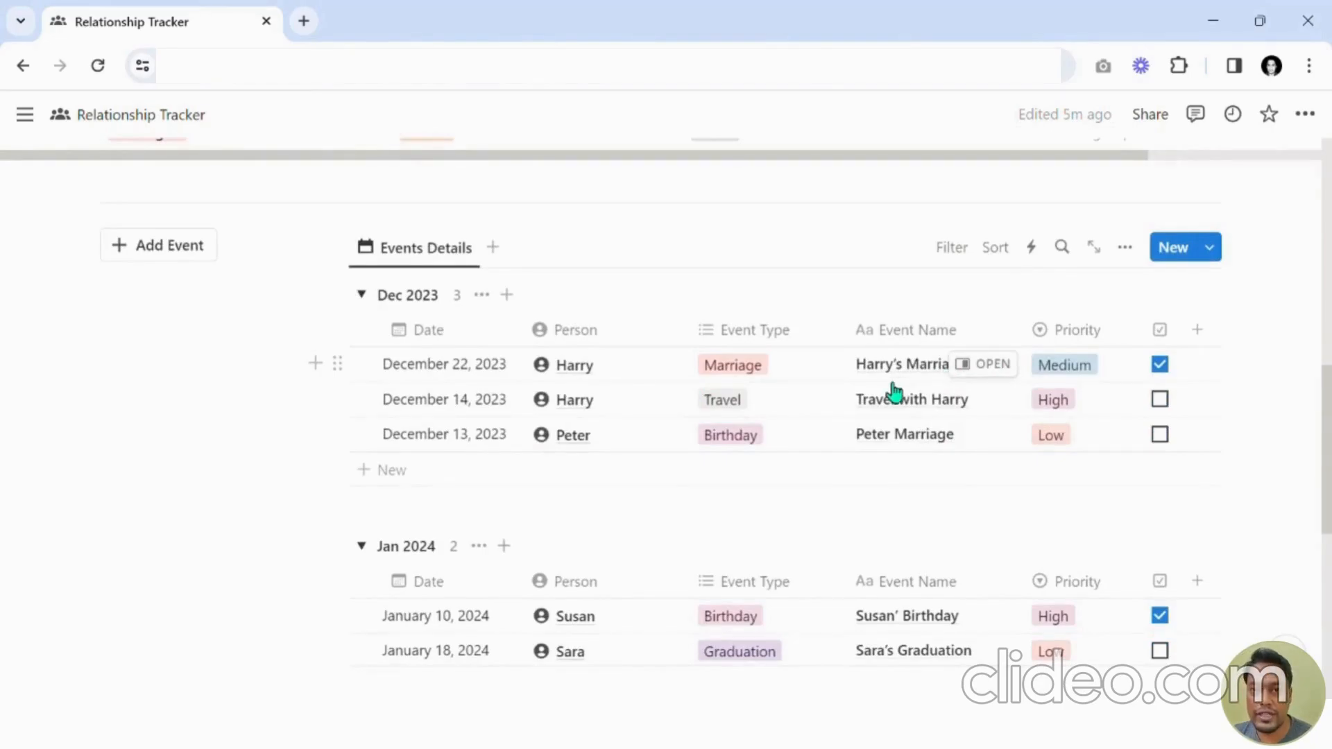
scroll(532, 357, "up", 8)
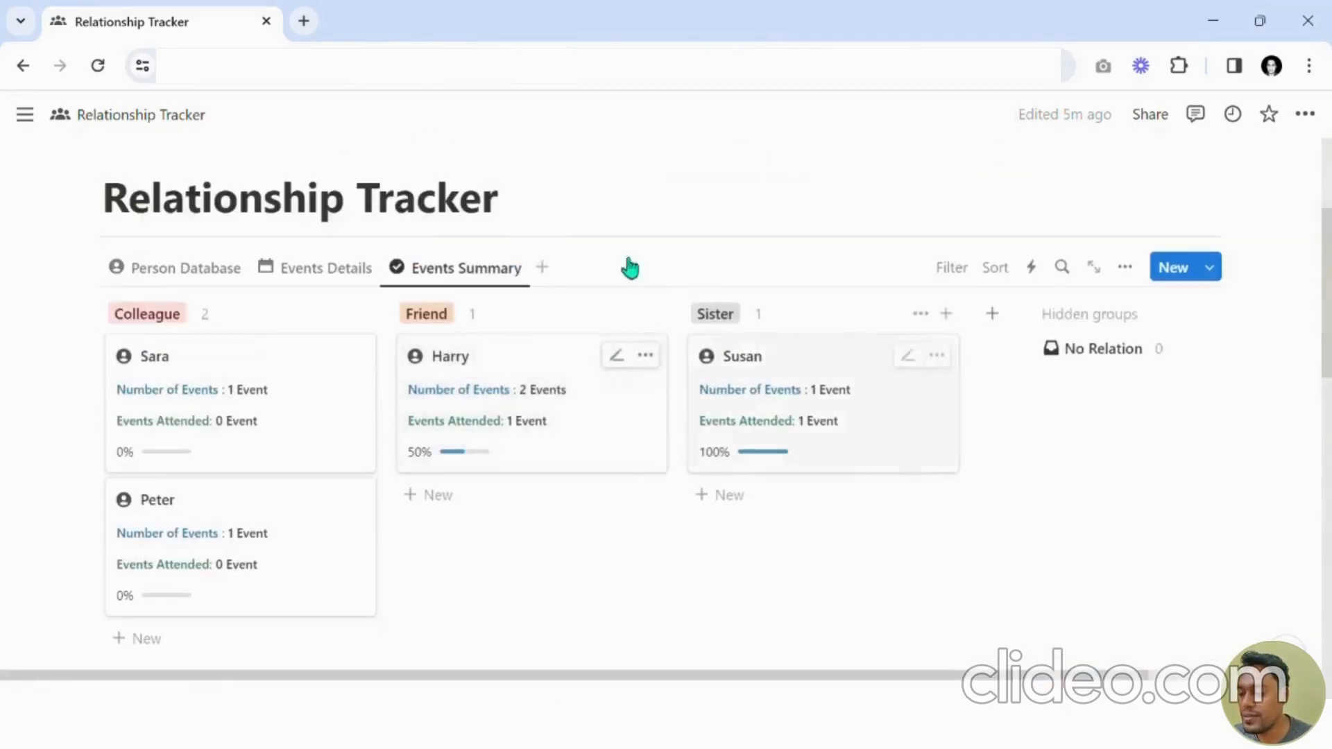
left_click(326, 272)
scroll(742, 357, "down", 8)
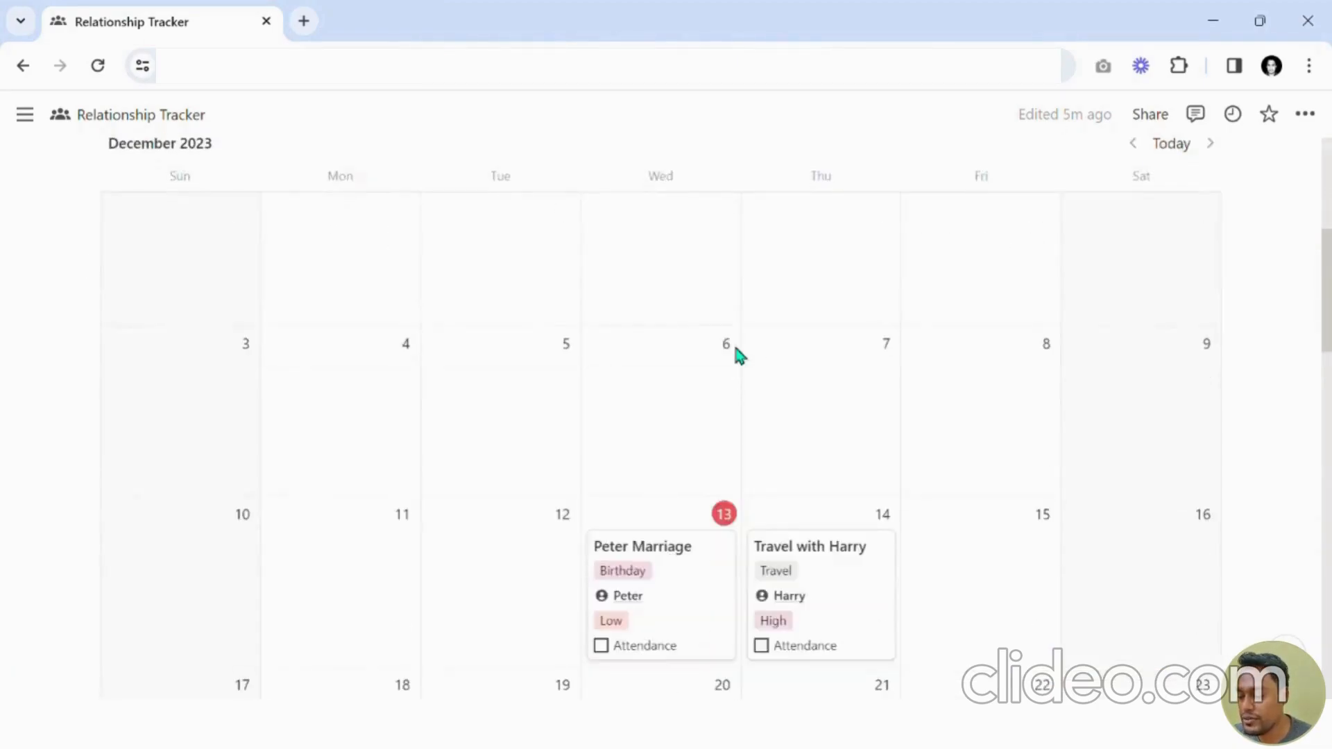
scroll(756, 416, "up", 6)
scroll(624, 420, "up", 1)
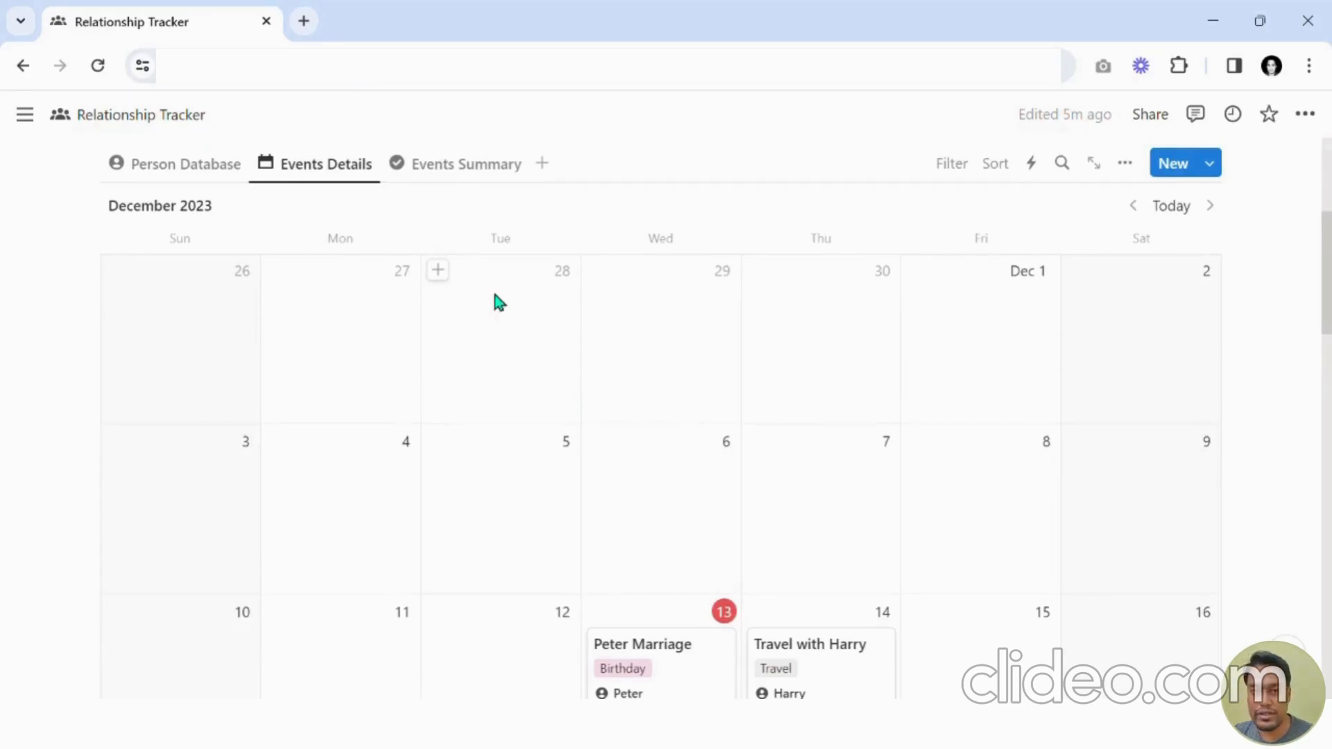
scroll(496, 300, "up", 3)
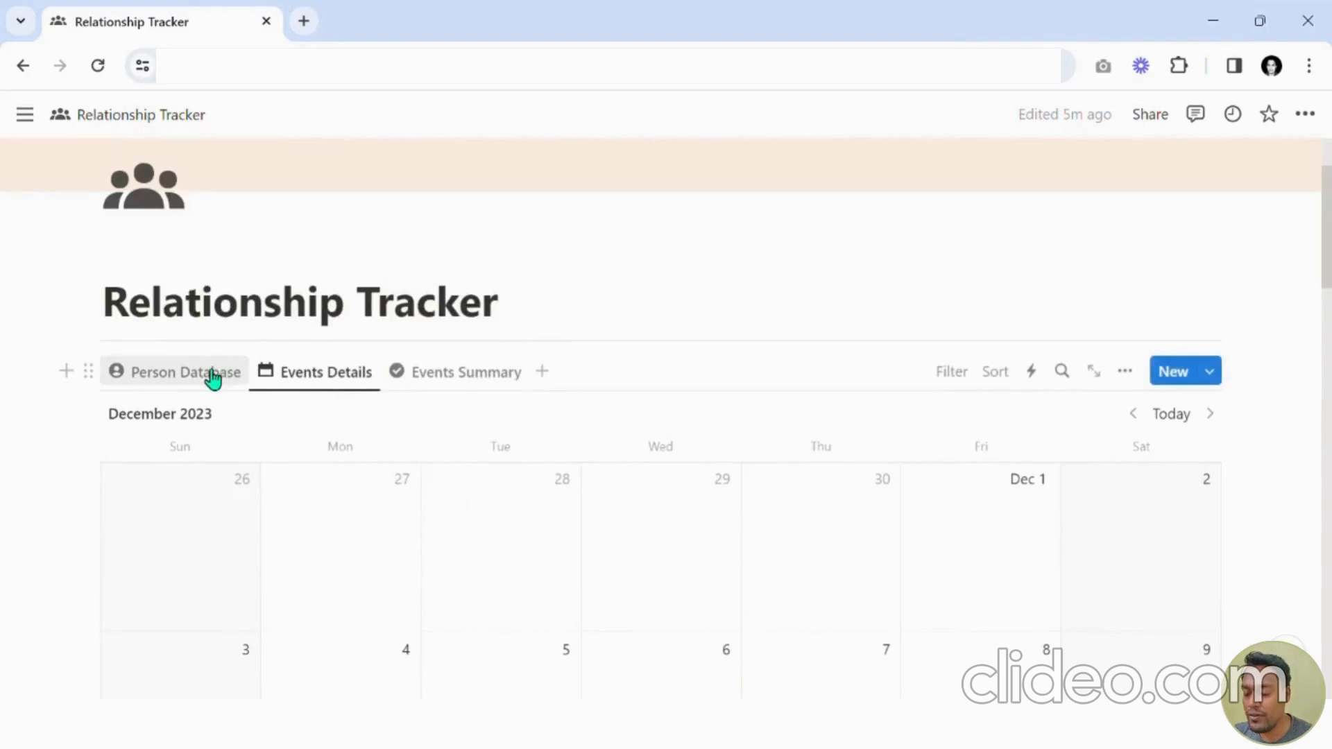
scroll(279, 384, "up", 2)
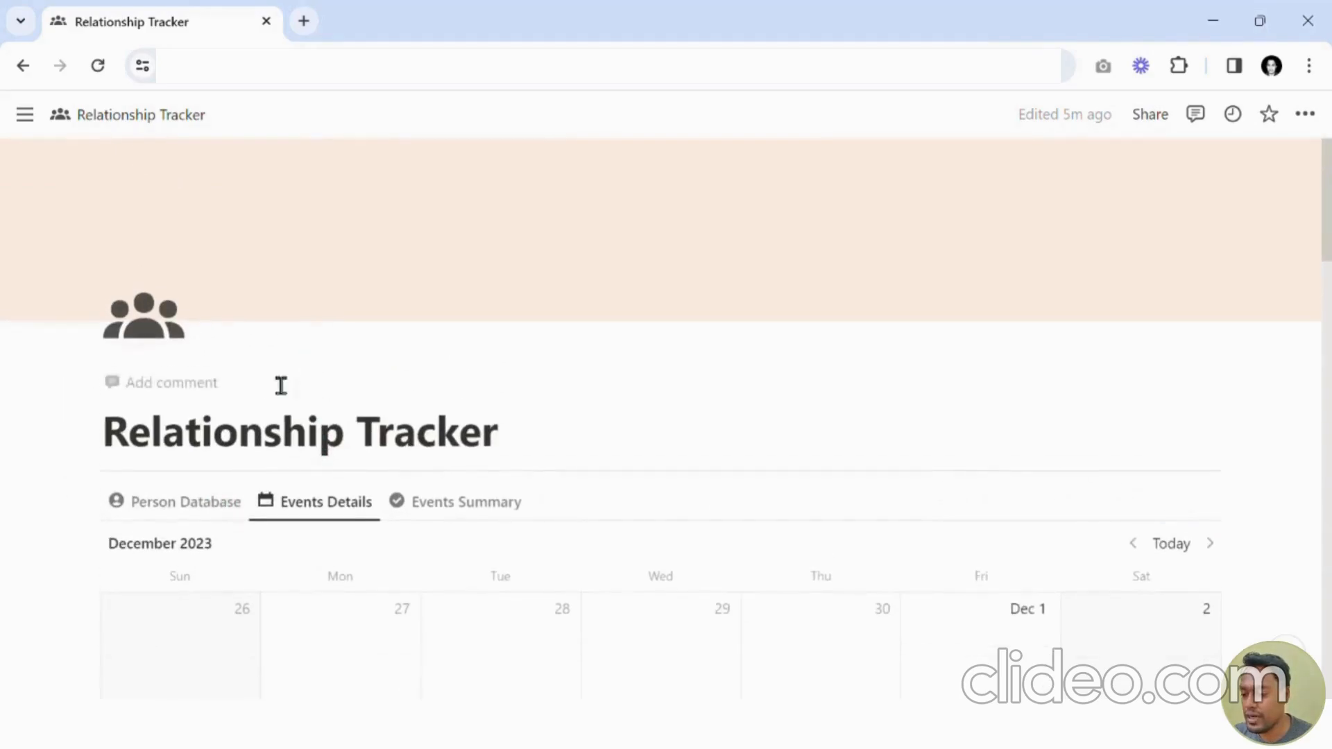
left_click(197, 502)
Open Peter's page in side peek and inspect the Event Details property's display options.
scroll(592, 458, "down", 1)
scroll(707, 391, "down", 2)
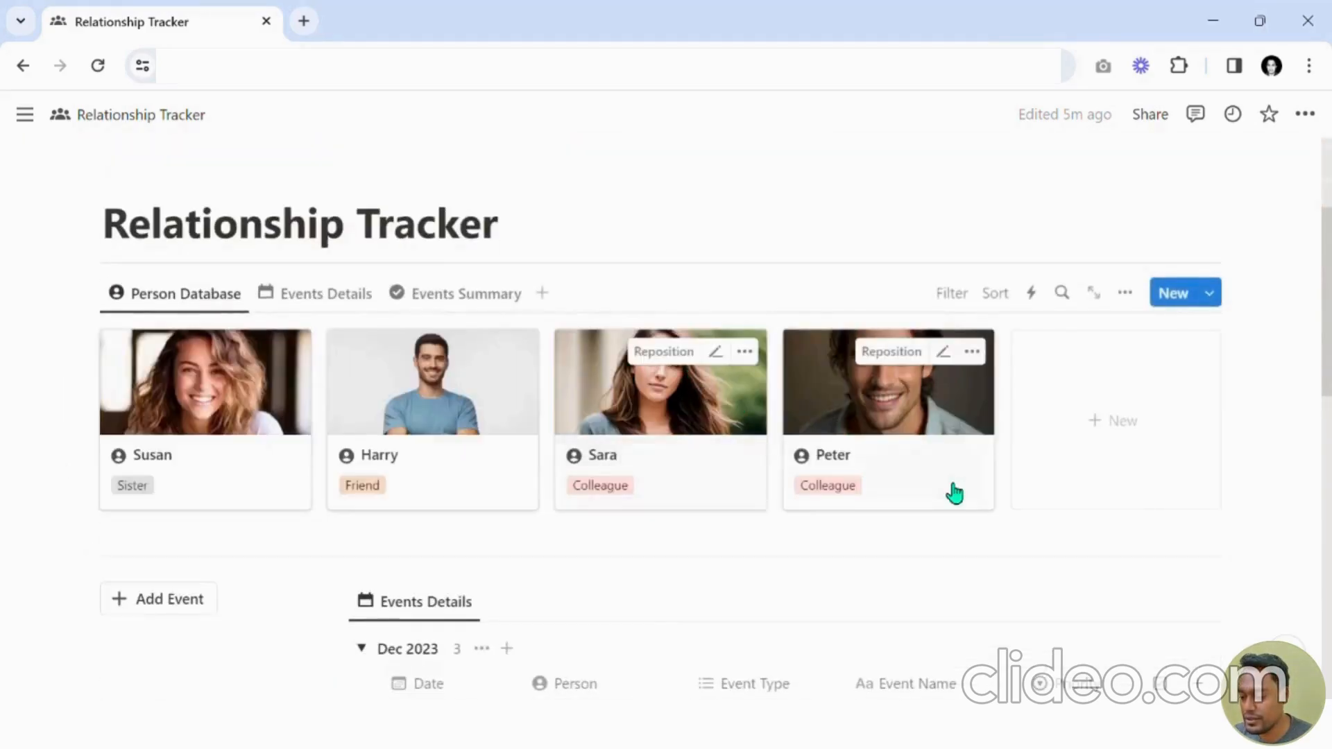
left_click(939, 481)
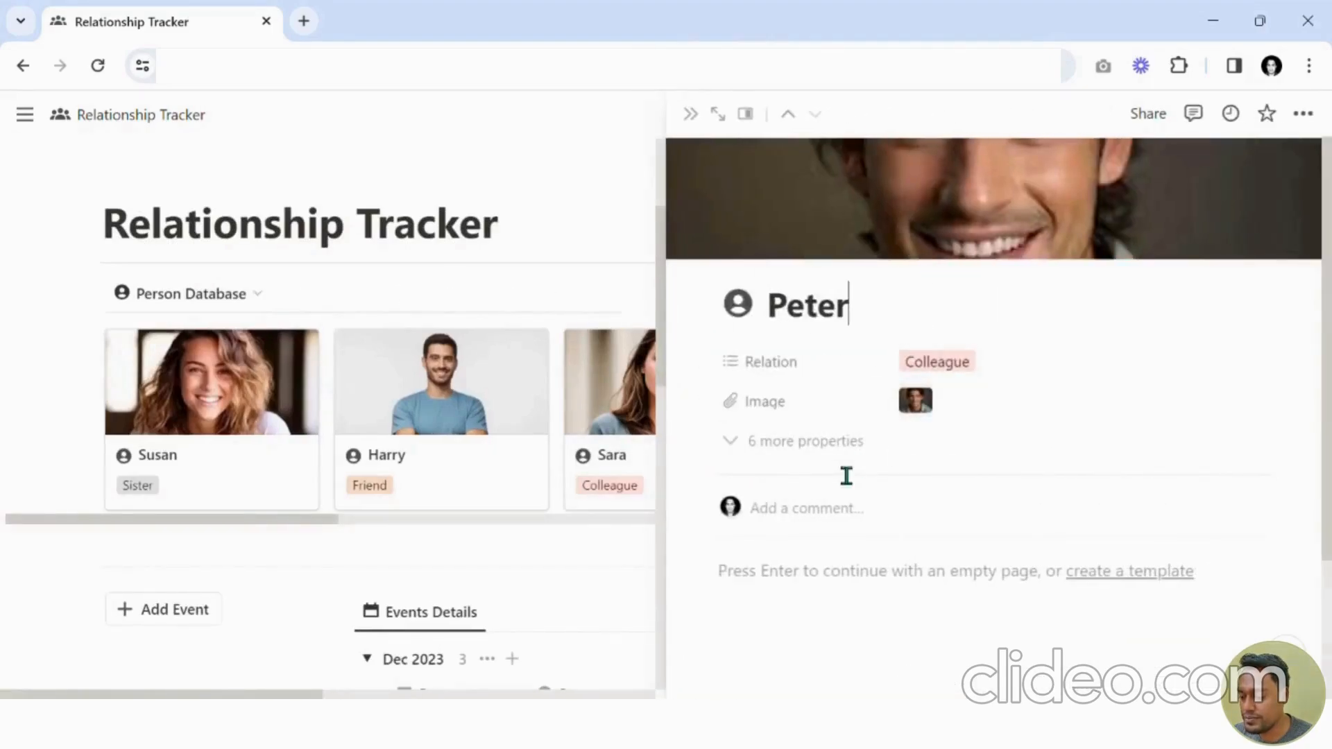
left_click(841, 443)
scroll(874, 417, "down", 1)
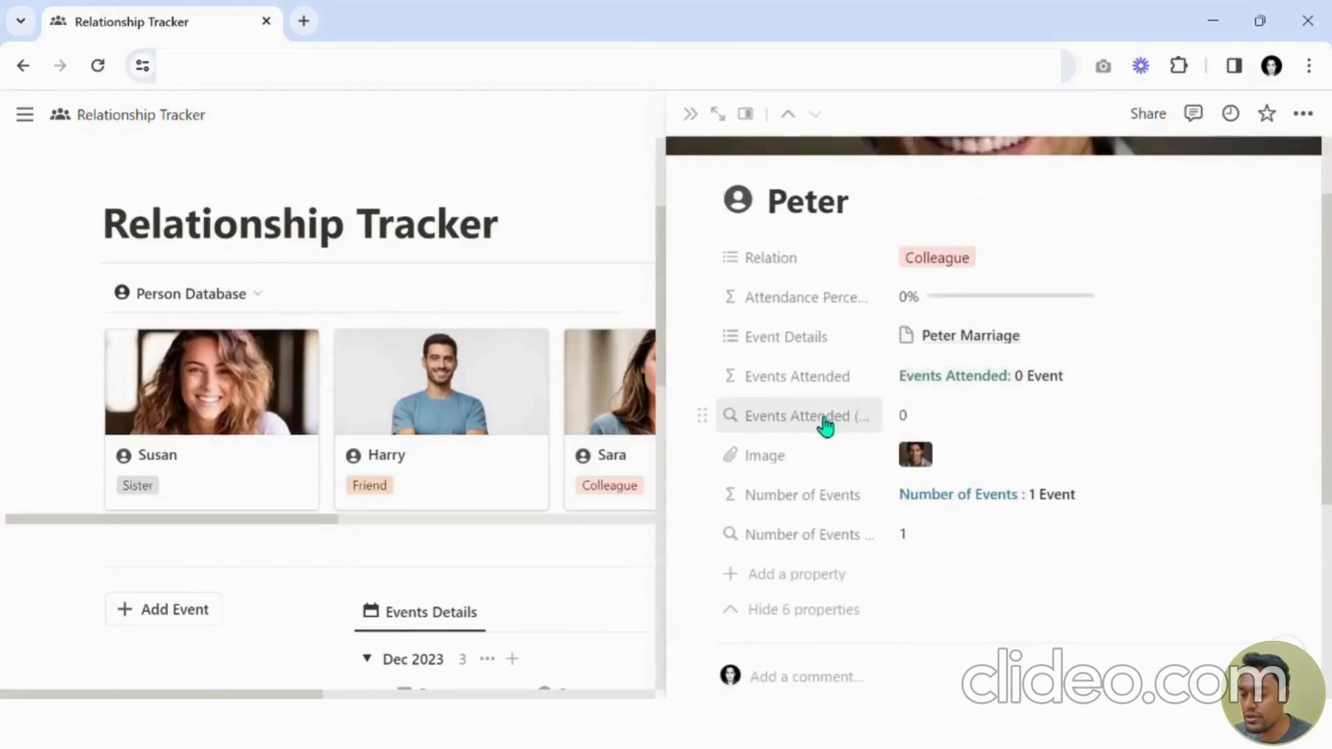
left_click(703, 417)
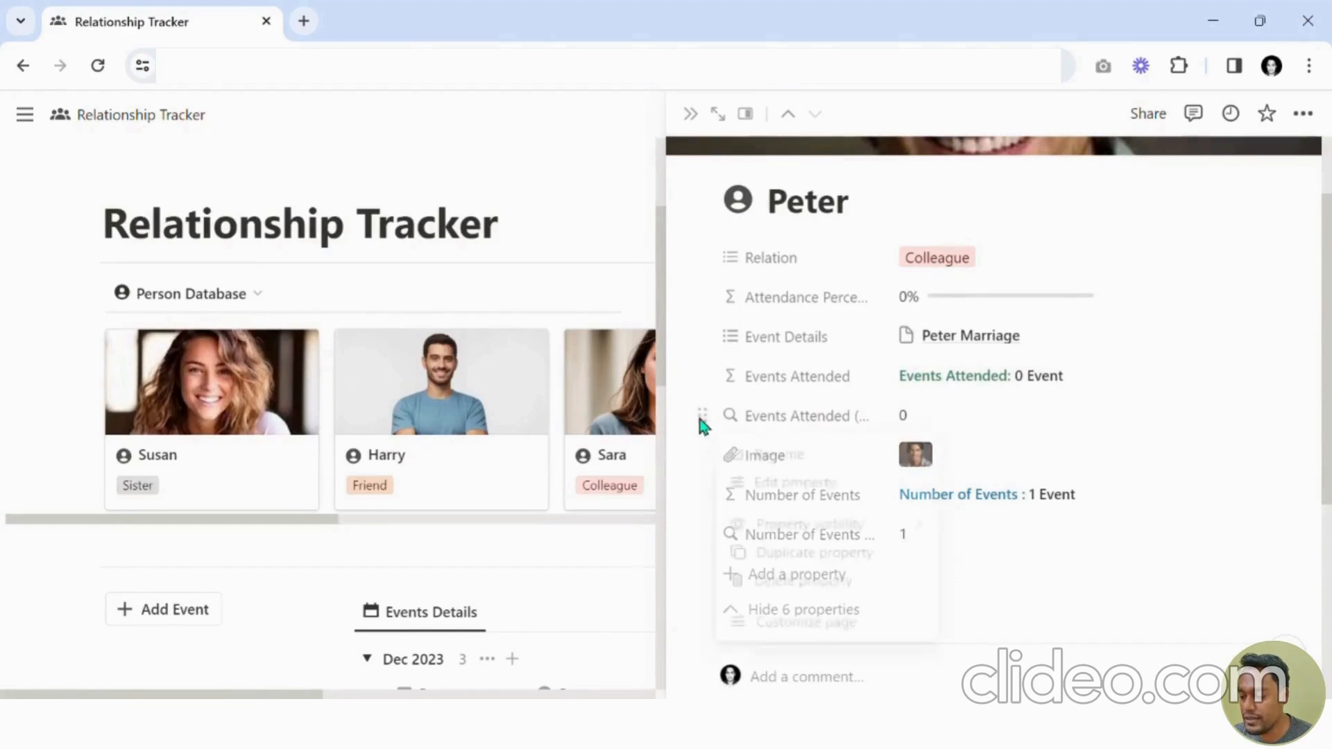
left_click(743, 386)
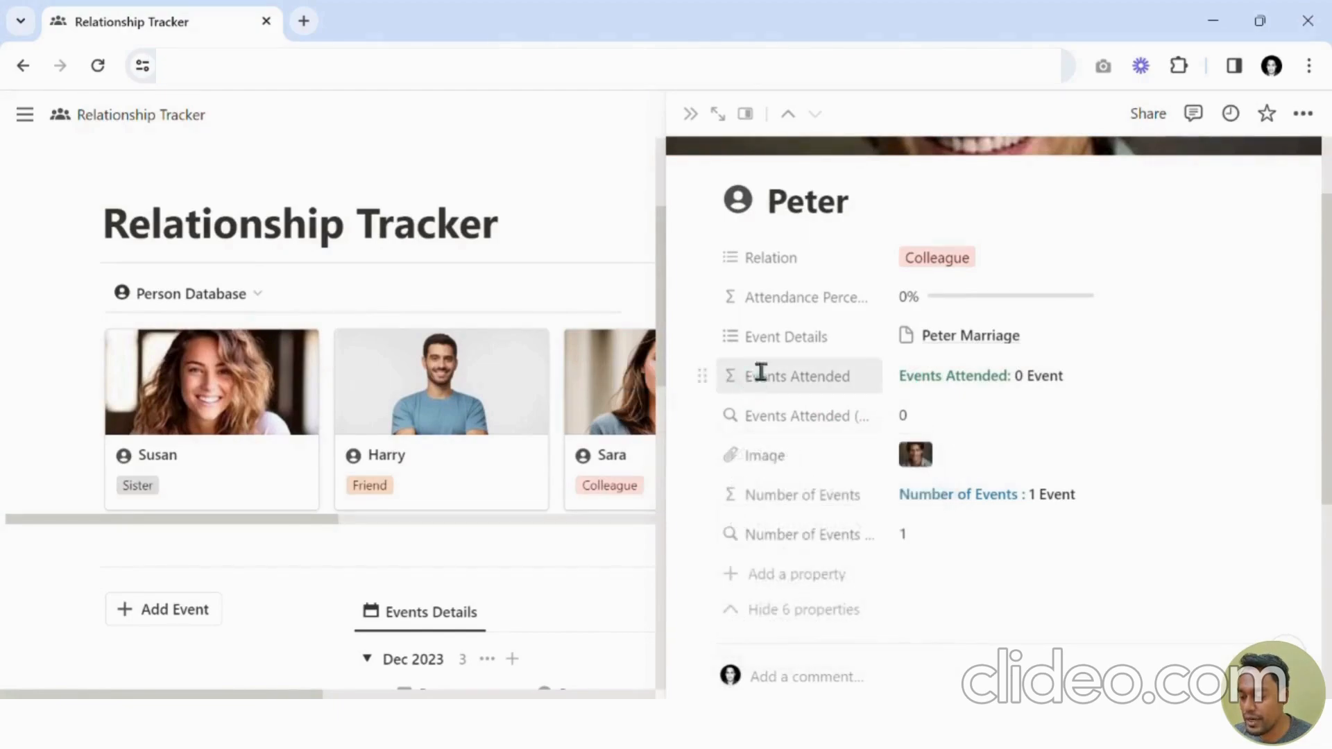
left_click(714, 340)
mouse_move(758, 377)
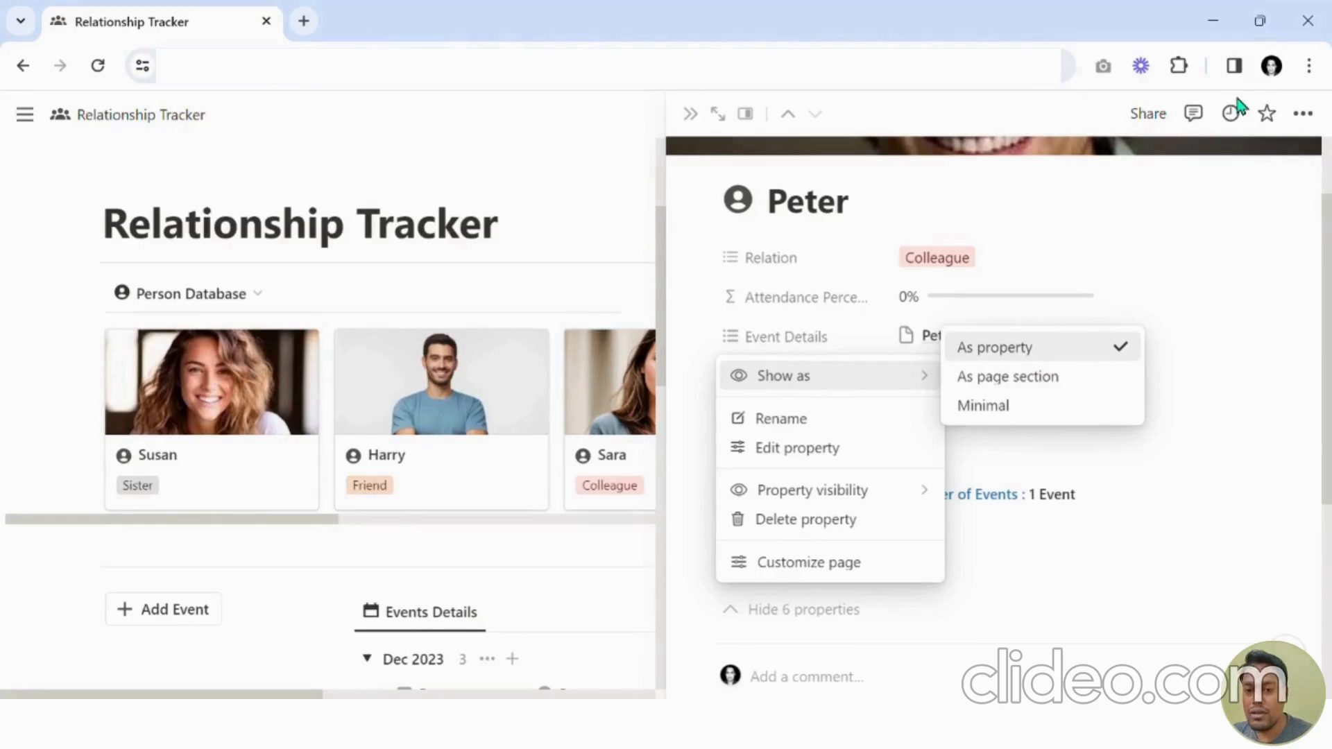
left_click(686, 116)
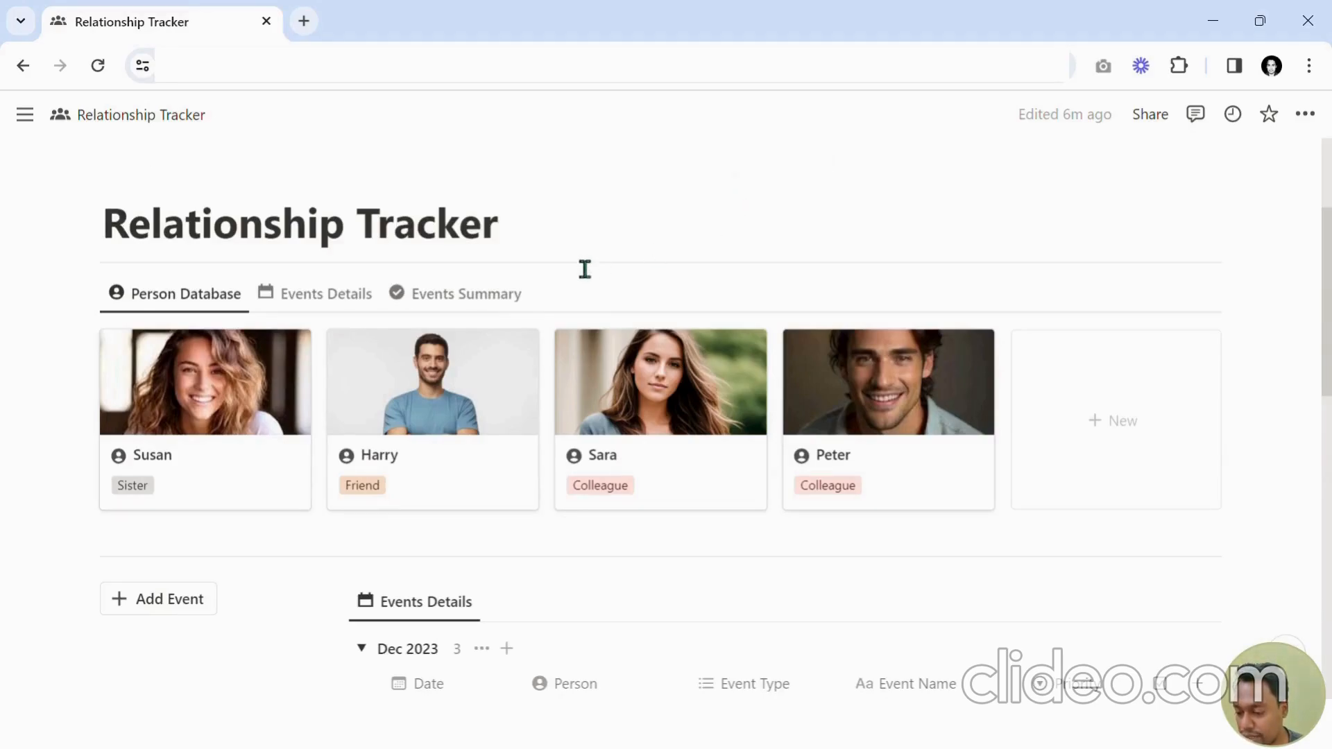
Reopen Peter's page and examine the Show as options of the Event Details property again.
scroll(402, 297, "up", 3)
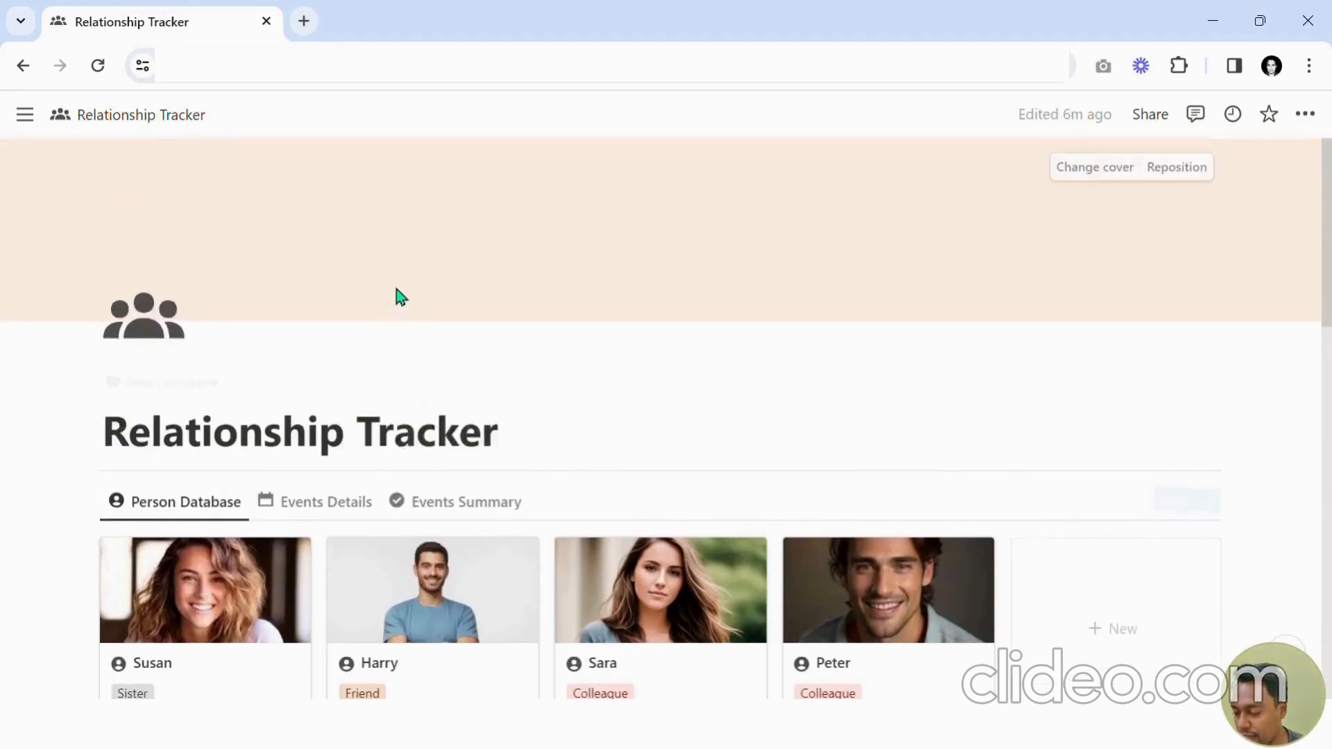
scroll(448, 269, "down", 3)
scroll(425, 294, "up", 2)
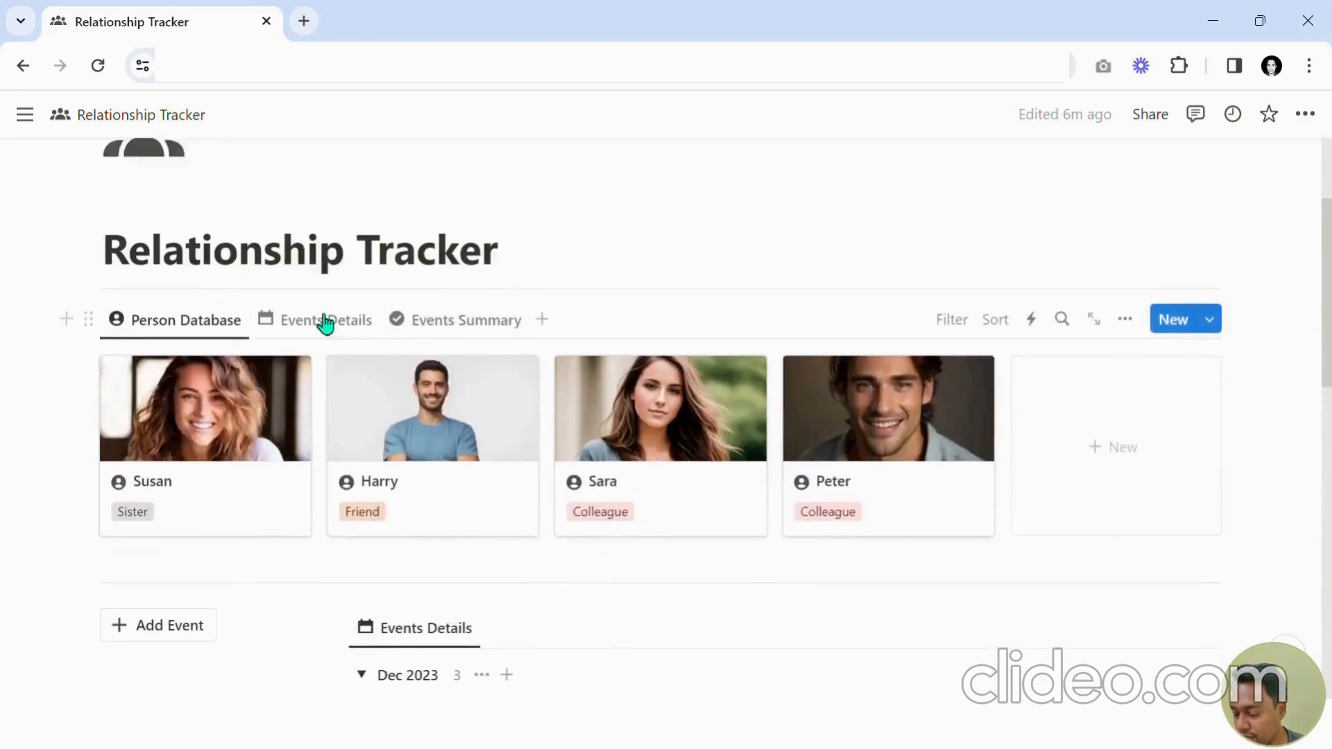
left_click(897, 576)
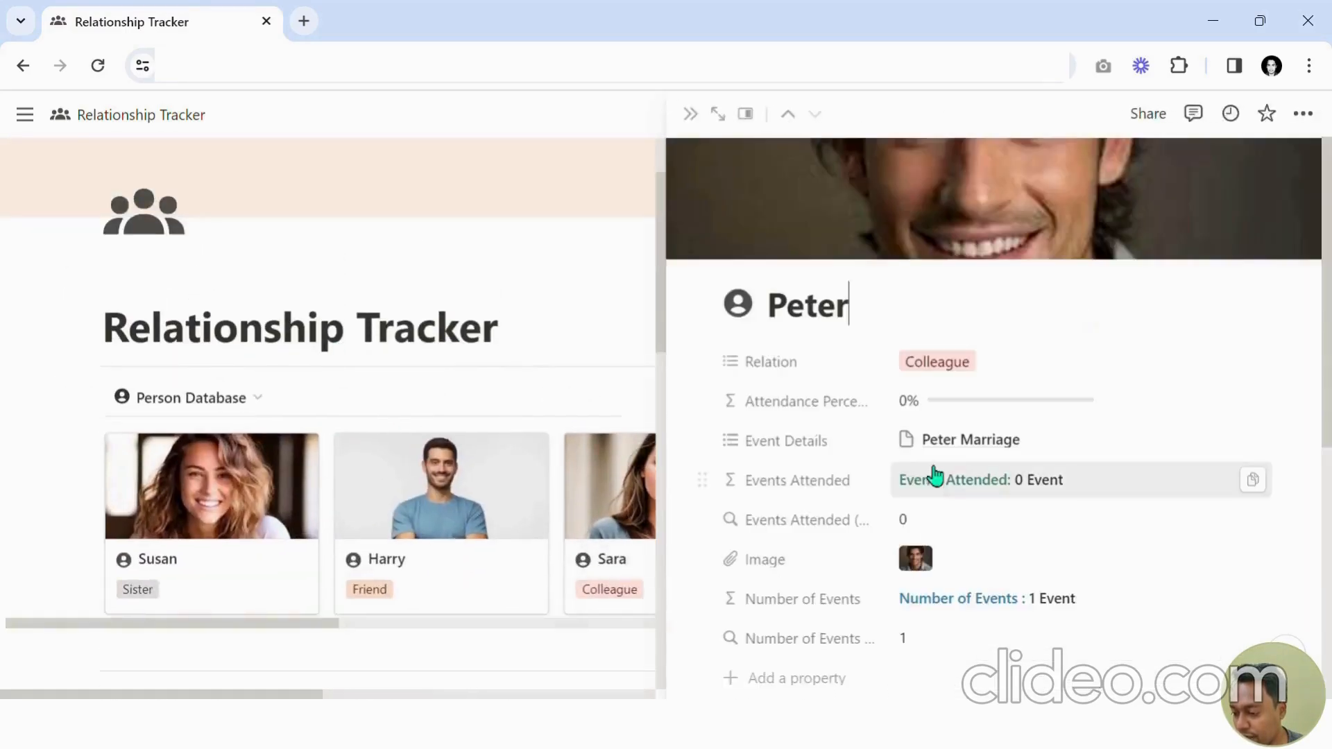
scroll(909, 433, "down", 3)
scroll(852, 309, "up", 2)
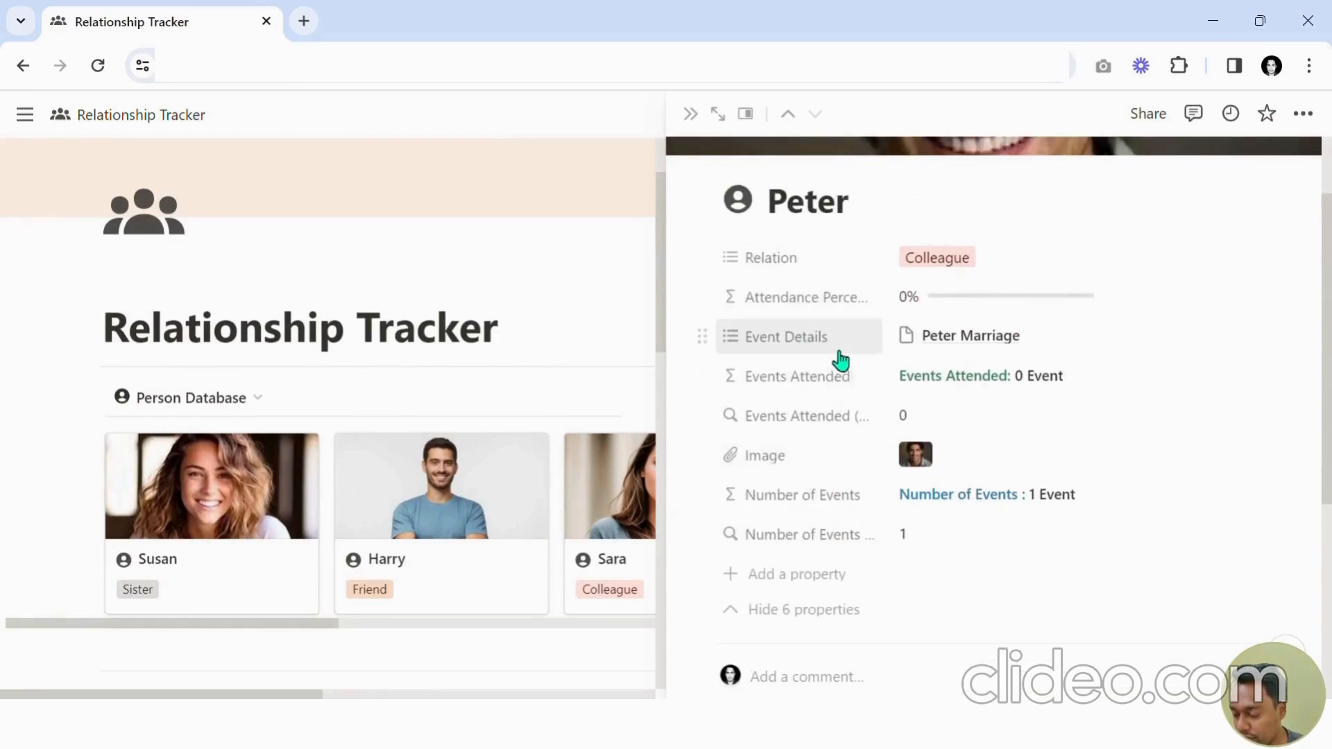
left_click(702, 339)
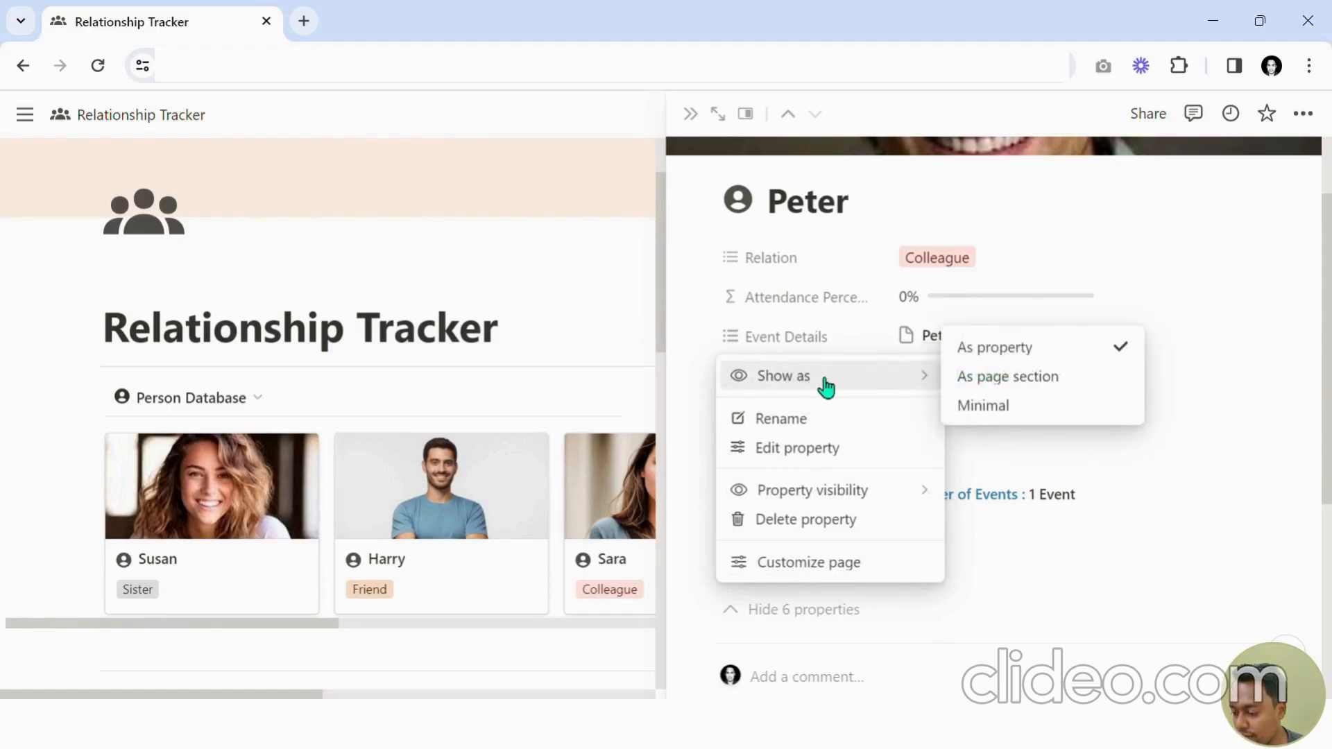
left_click(1181, 333)
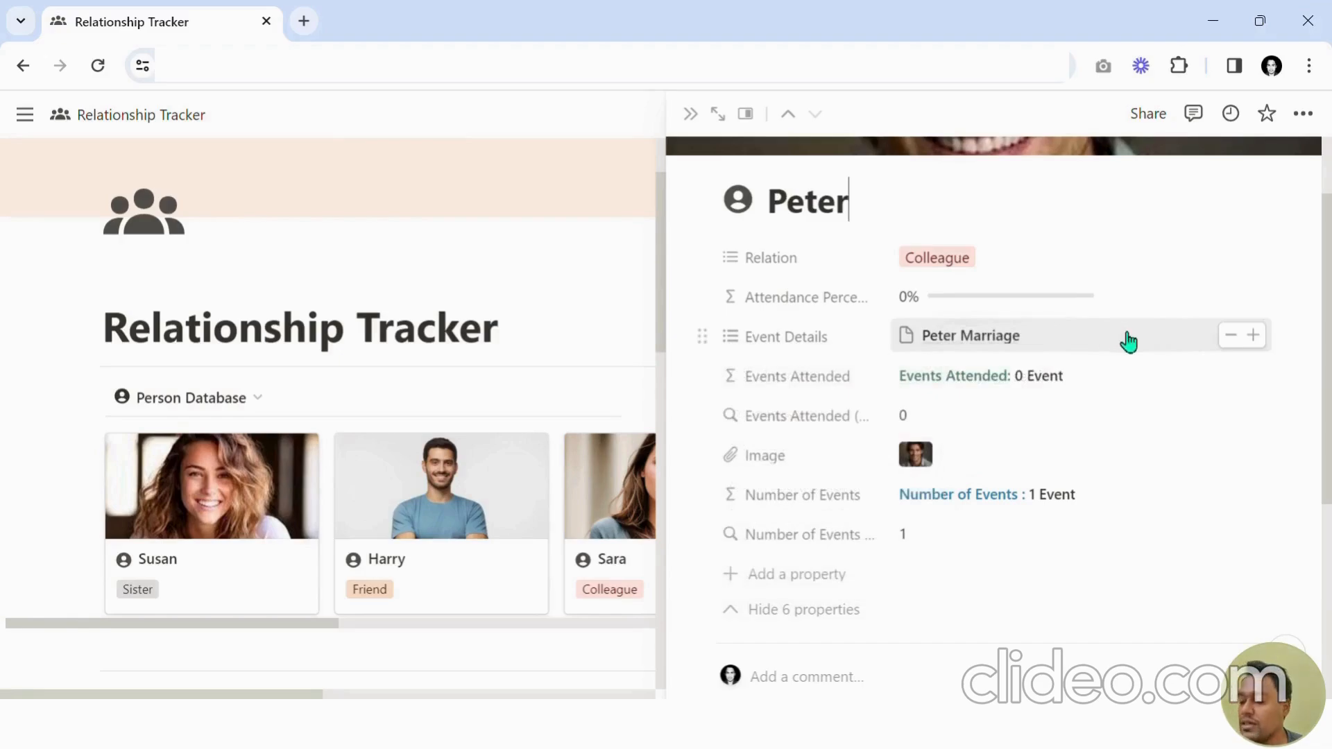
Display the Event Details relation on Peter's page as a page section.
scroll(997, 344, "down", 2)
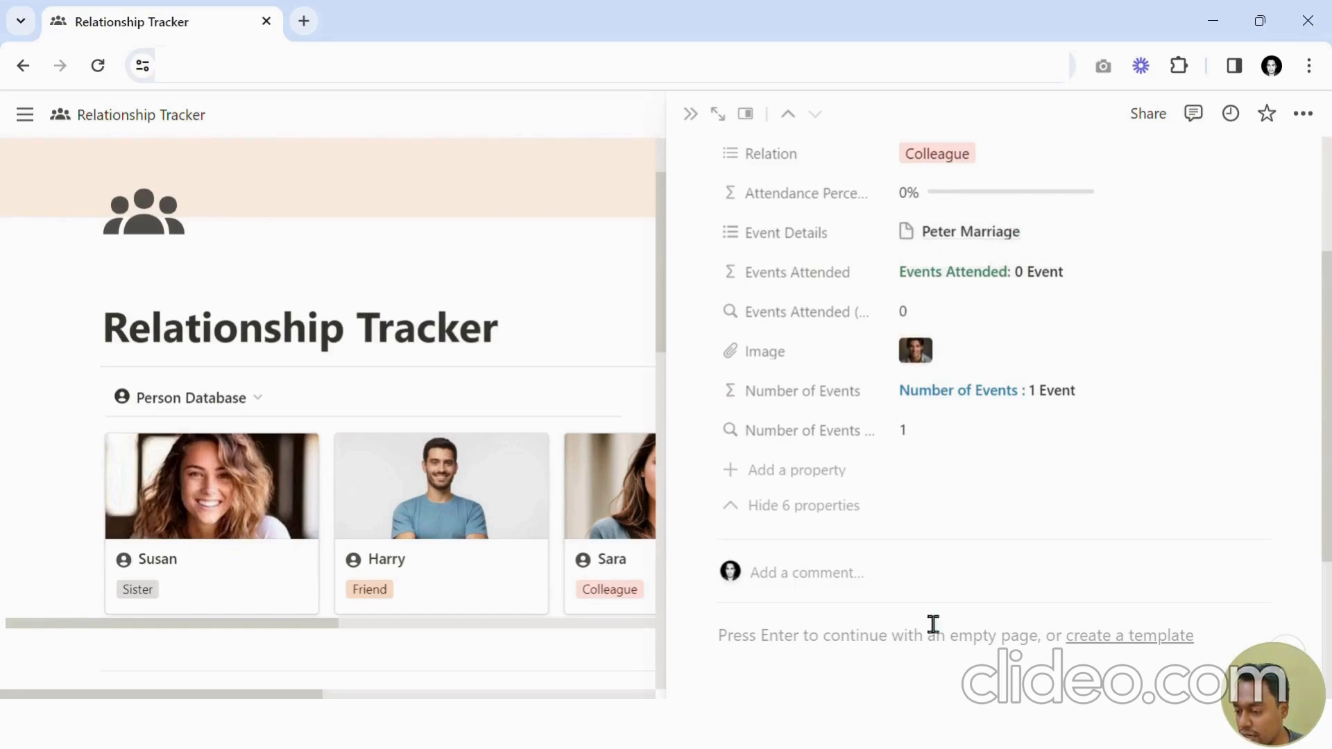
left_click(707, 239)
mouse_move(824, 272)
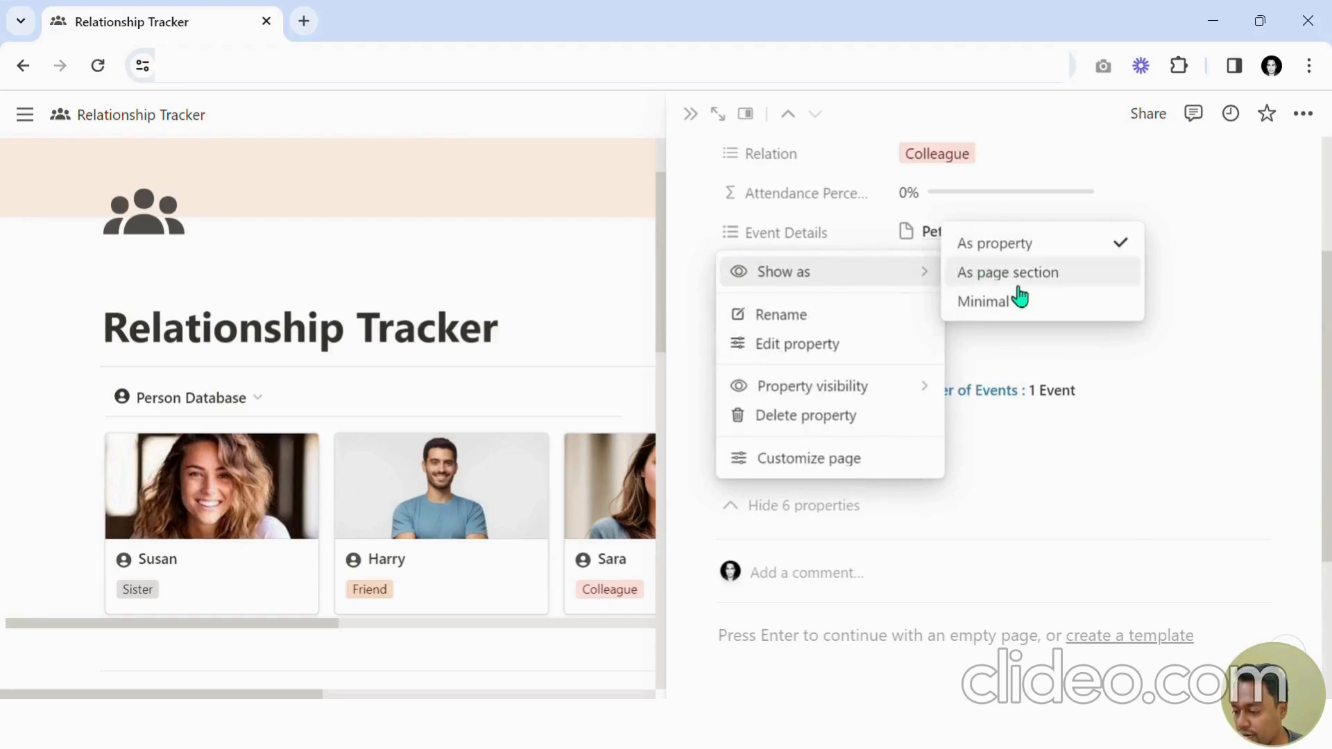
left_click(1084, 279)
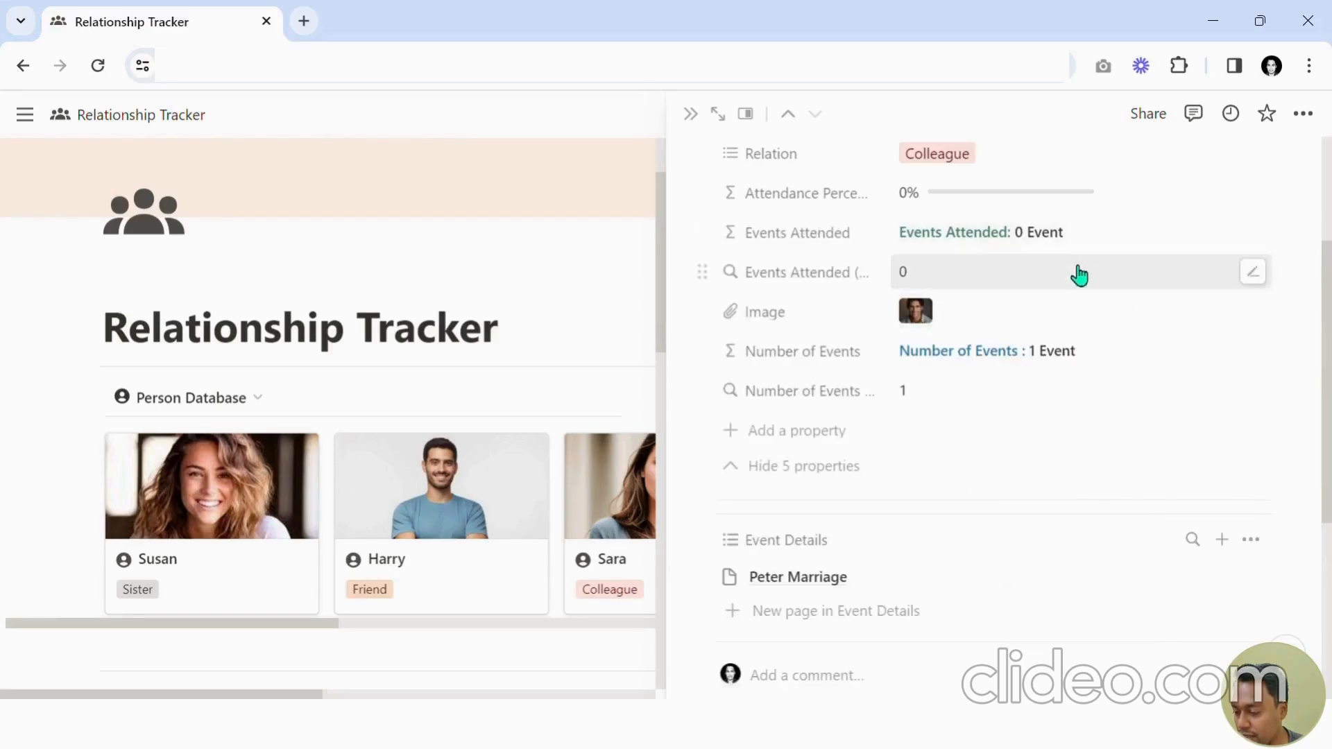
Show Date, Attendance and Priority in the Event Details section, placing Date before Event Name.
scroll(1110, 292, "down", 3)
scroll(1138, 302, "up", 3)
scroll(1112, 369, "up", 3)
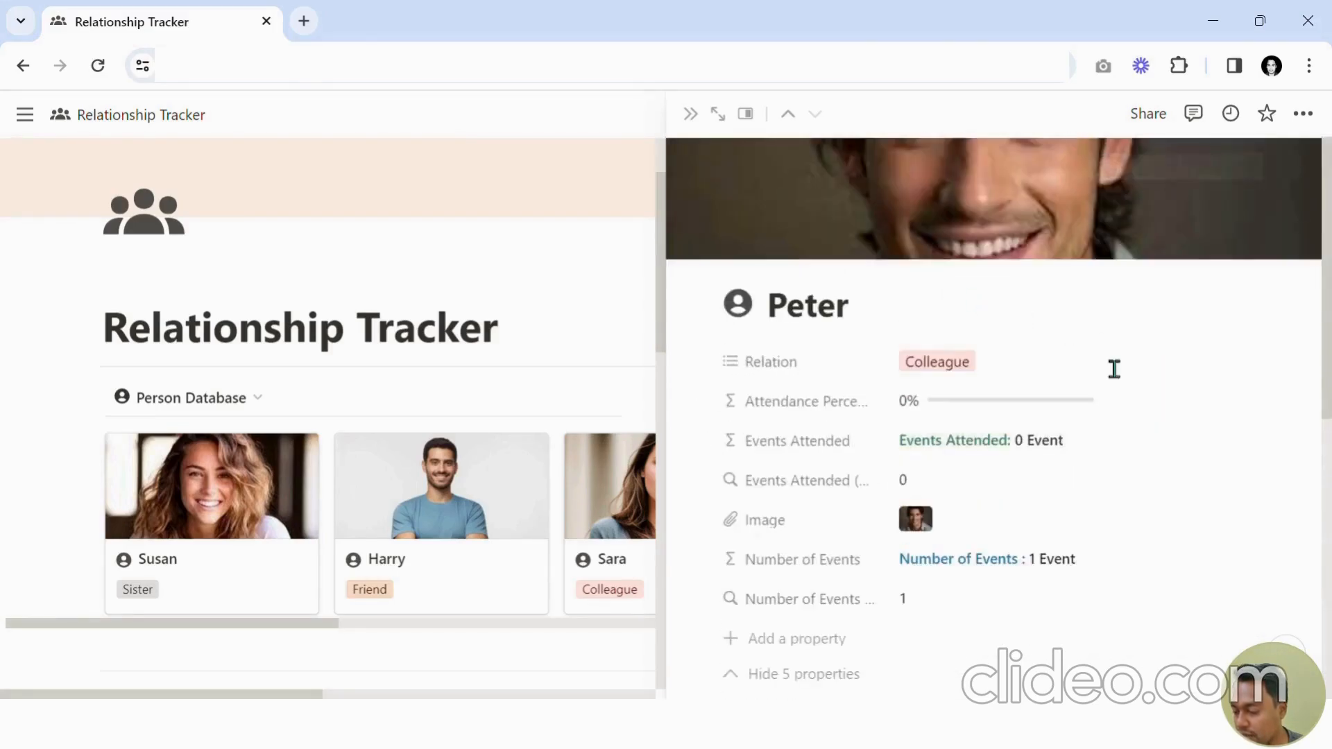
scroll(809, 309, "down", 8)
scroll(844, 294, "up", 2)
scroll(888, 357, "up", 6)
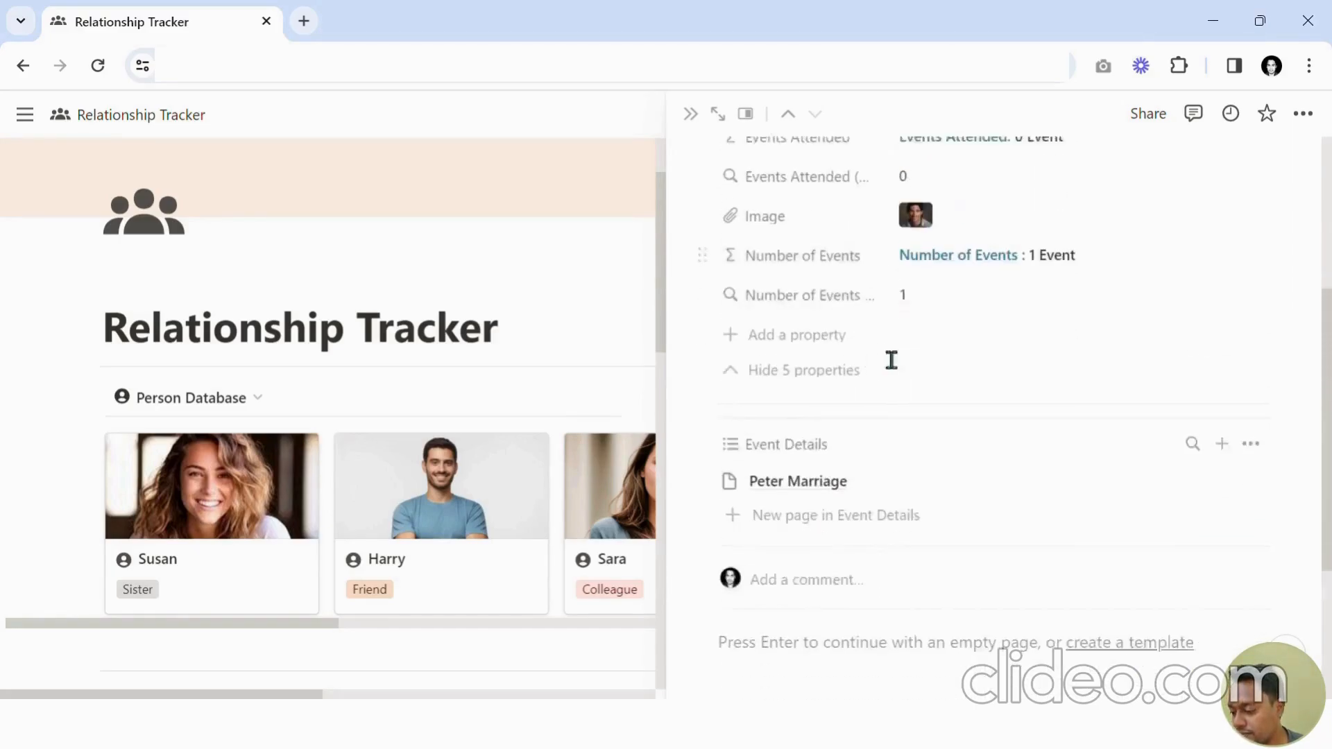
scroll(978, 365, "down", 5)
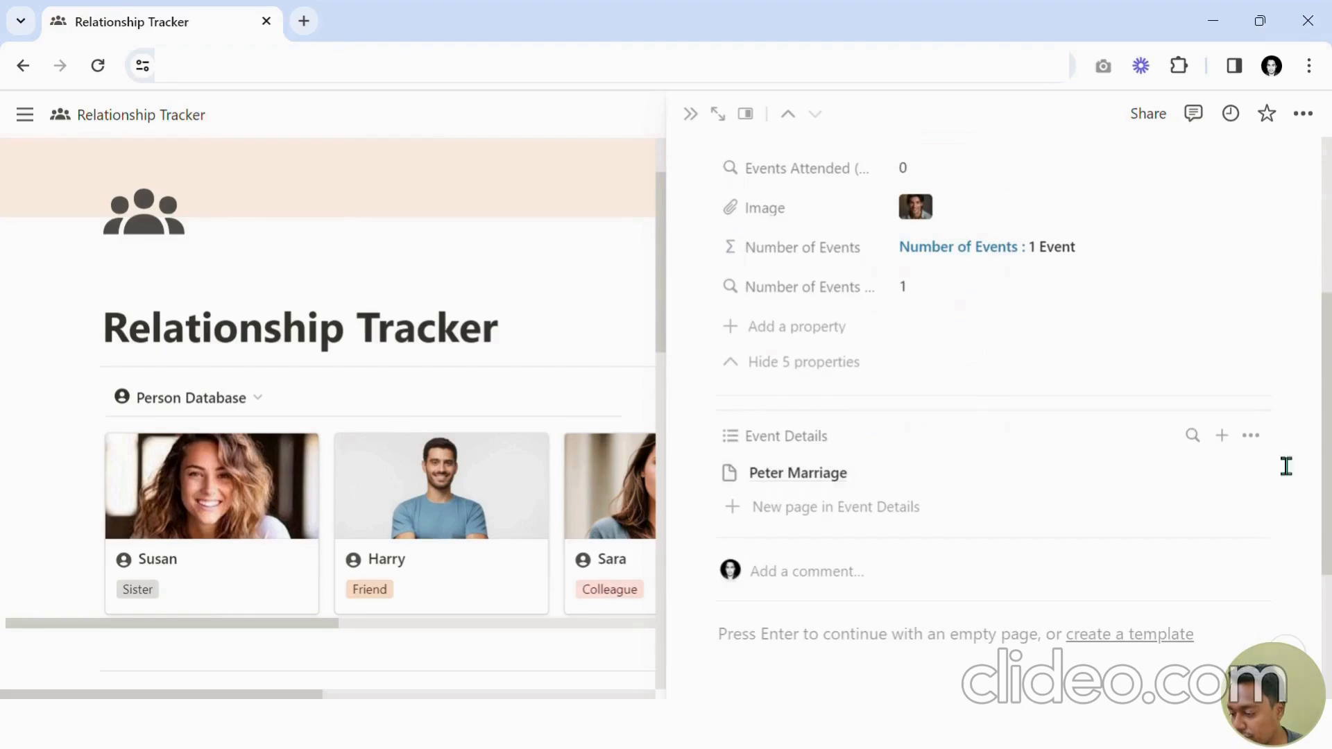
left_click(1259, 441)
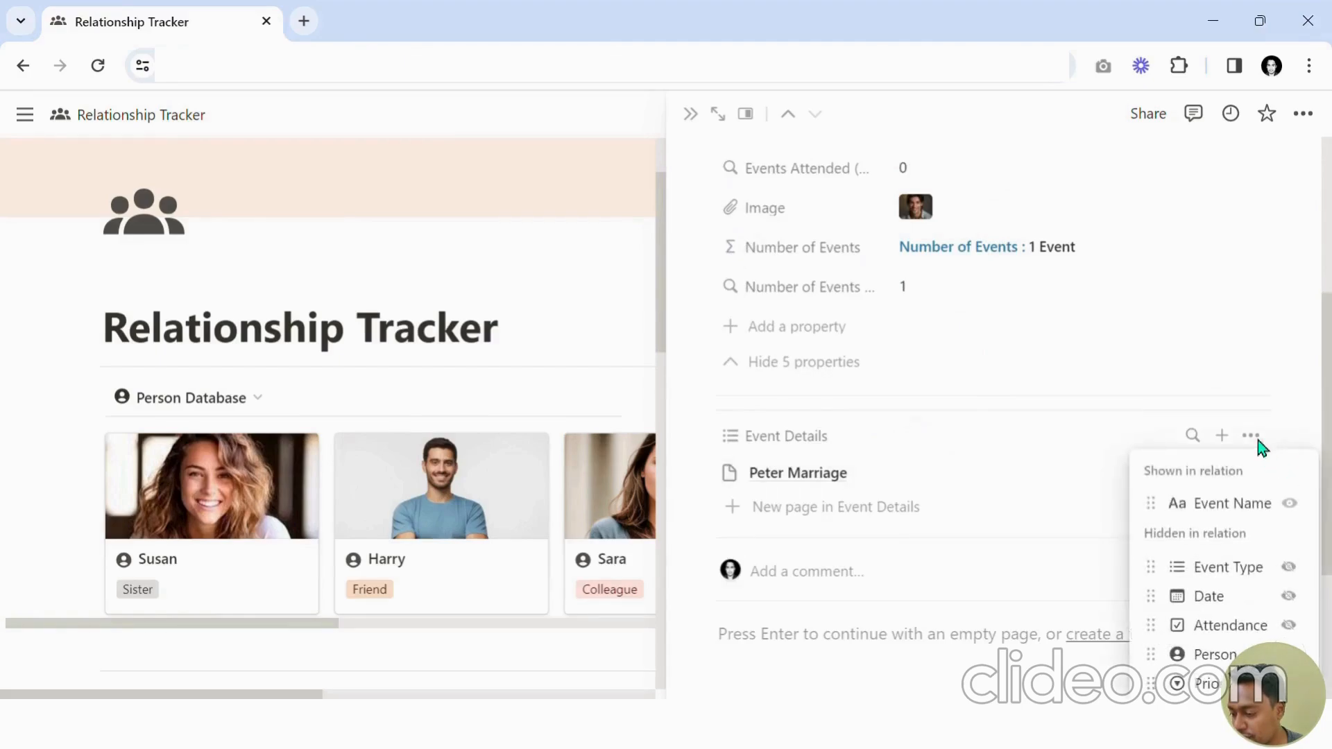
left_click(1288, 596)
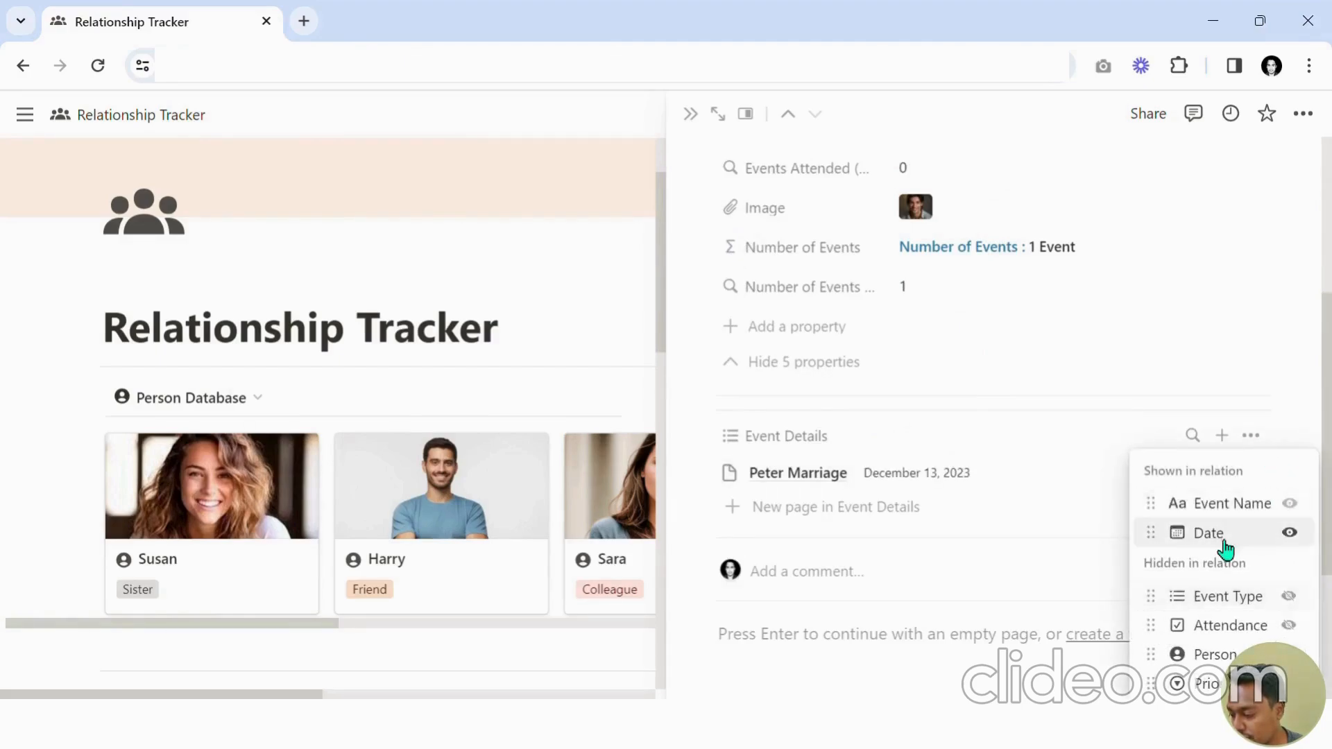
left_click_drag(1222, 537, 1228, 526)
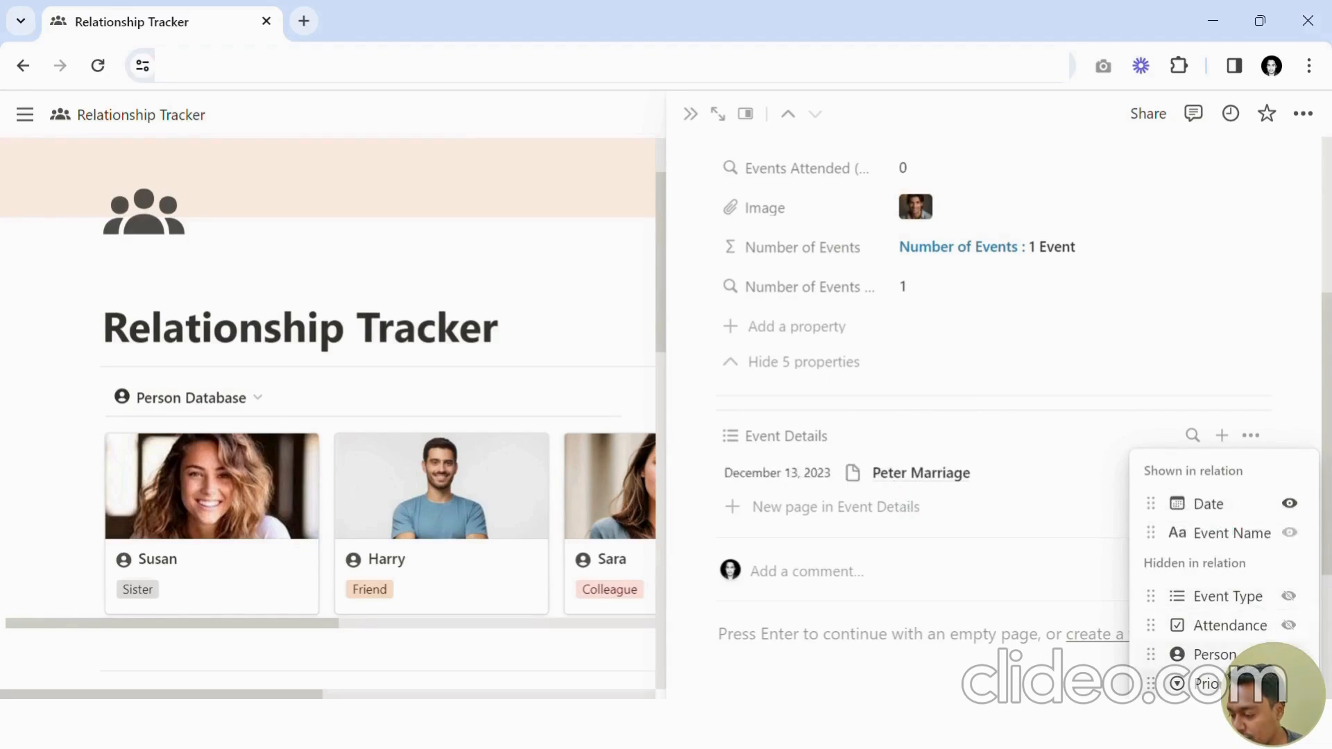
left_click(1289, 625)
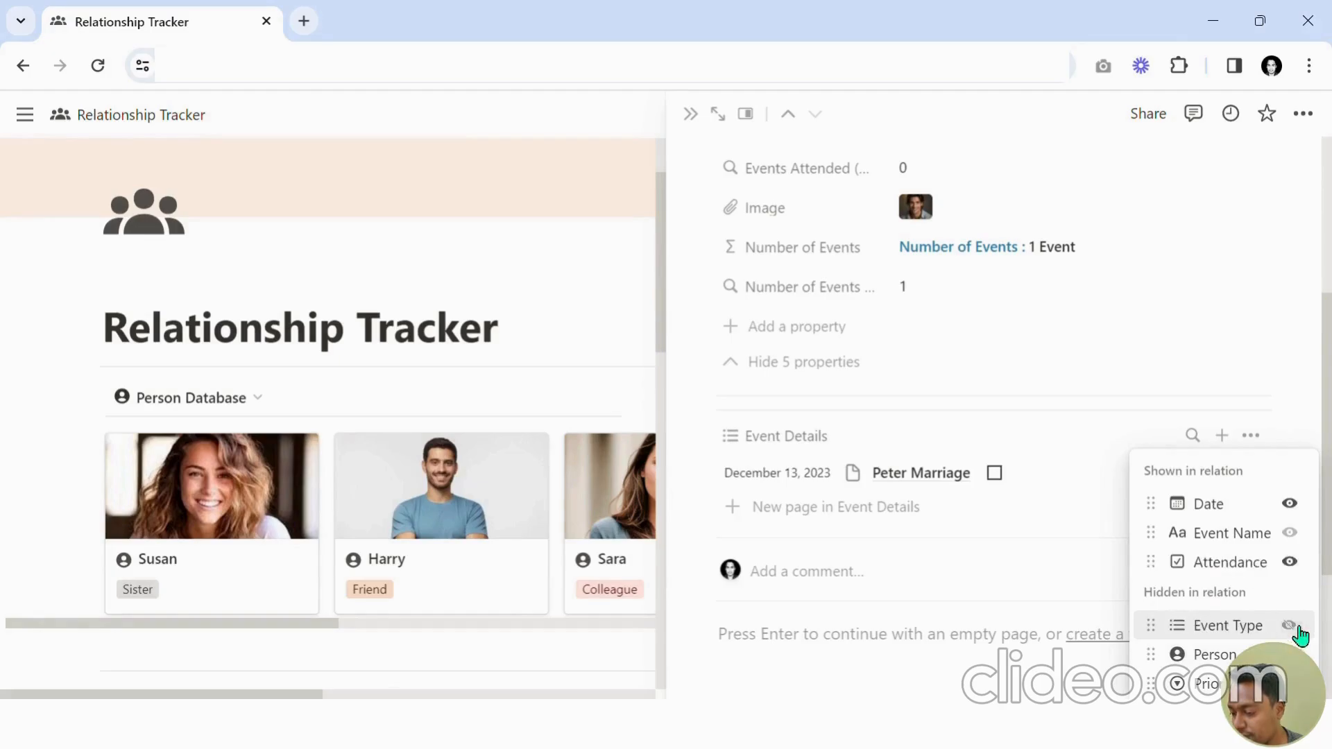
left_click(1289, 683)
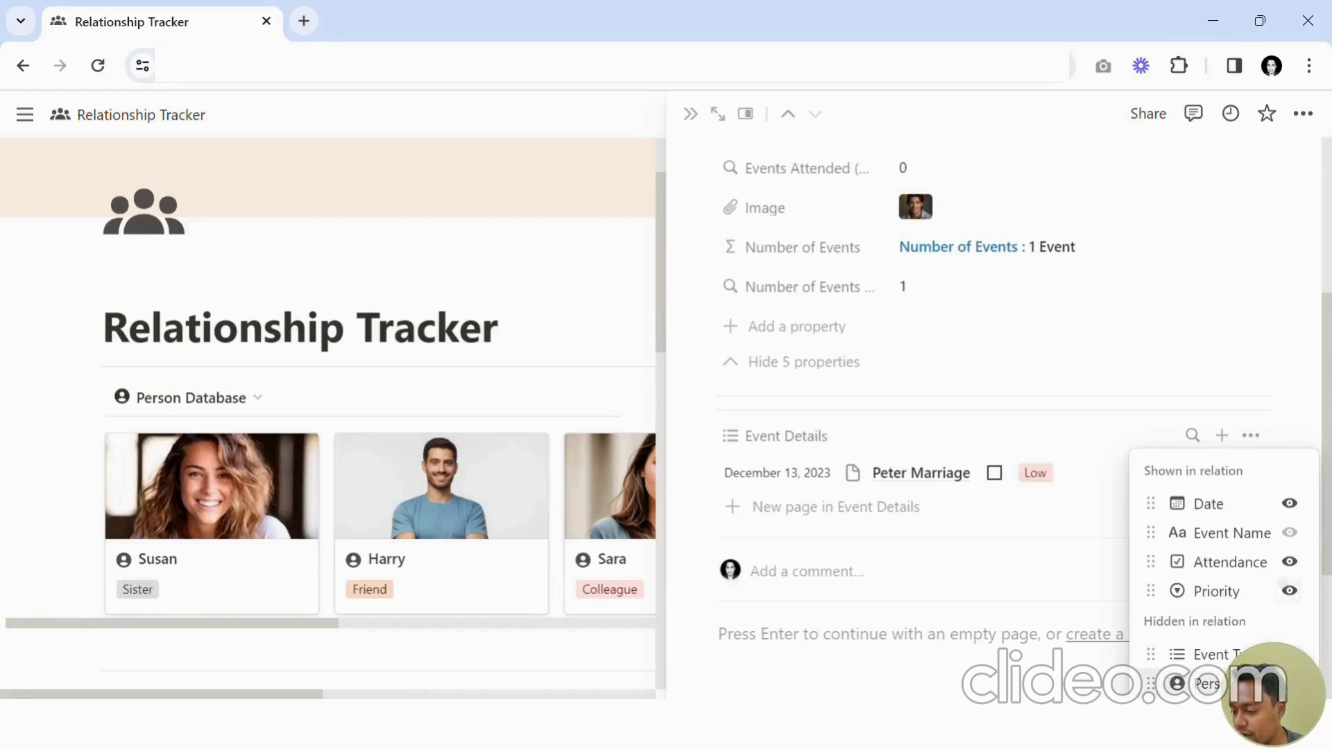
left_click(1291, 441)
Review the updated Event Details section on Peter's page and close the side peek.
scroll(1110, 475, "up", 3)
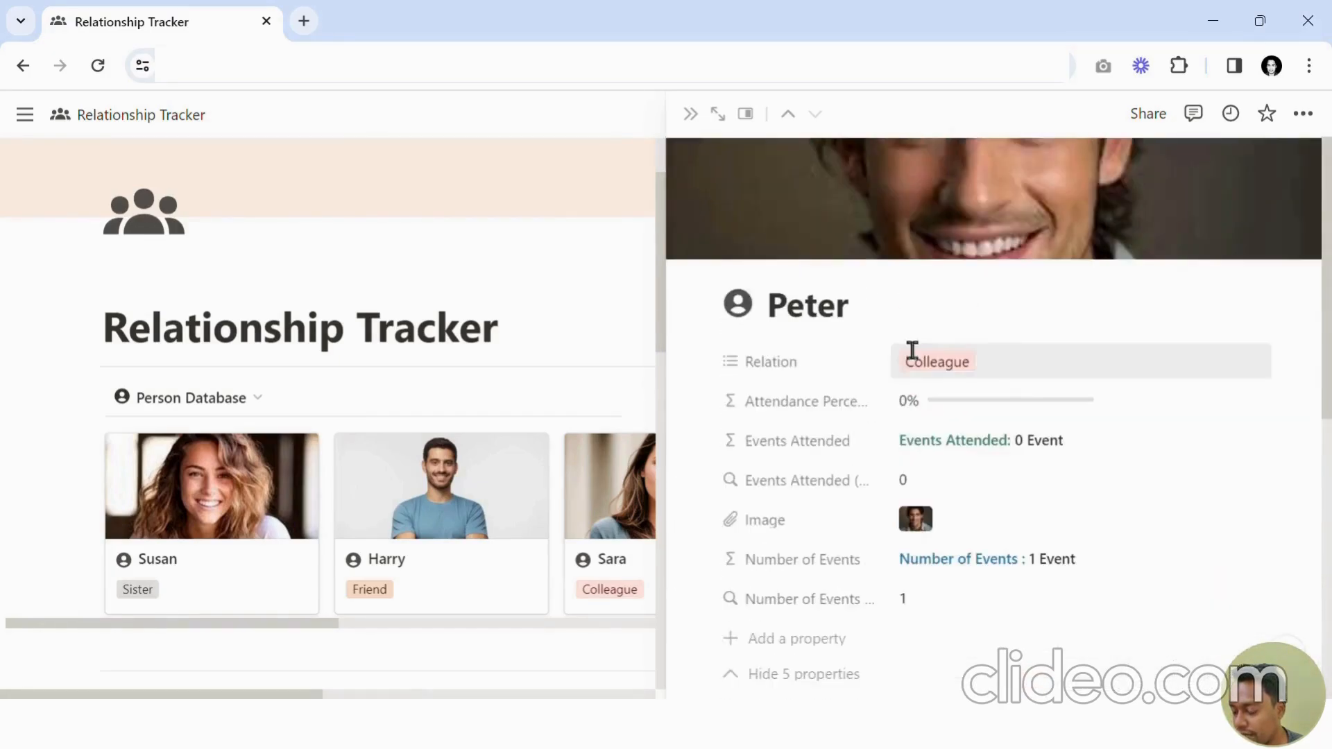
scroll(929, 388, "down", 3)
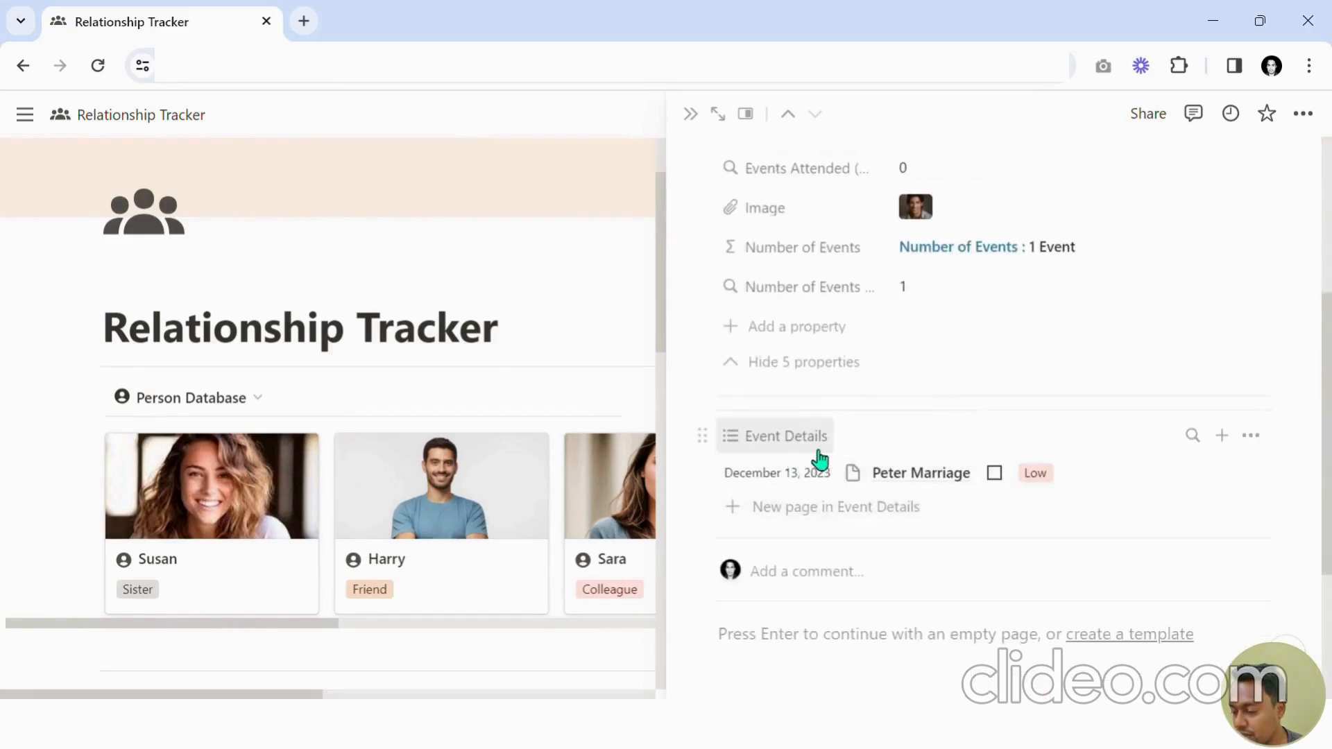
scroll(808, 451, "up", 4)
scroll(823, 336, "down", 5)
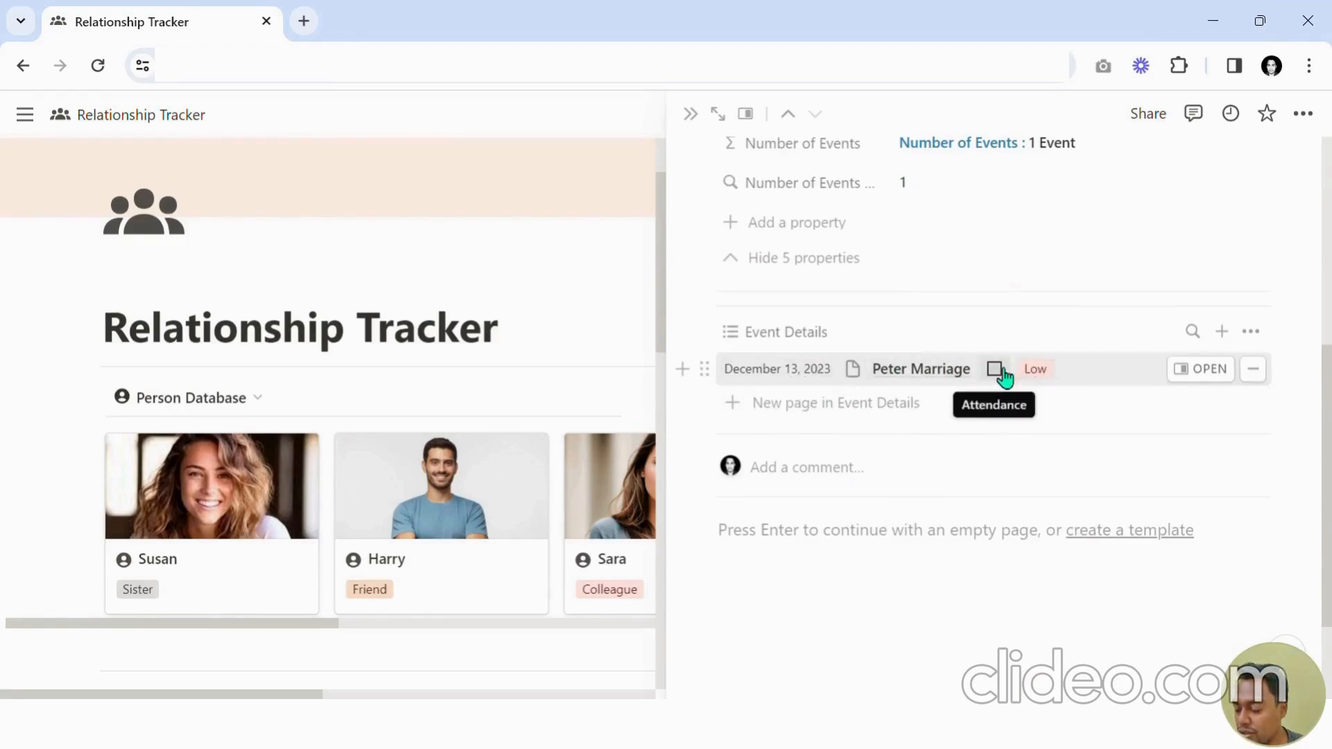
scroll(798, 492, "up", 3)
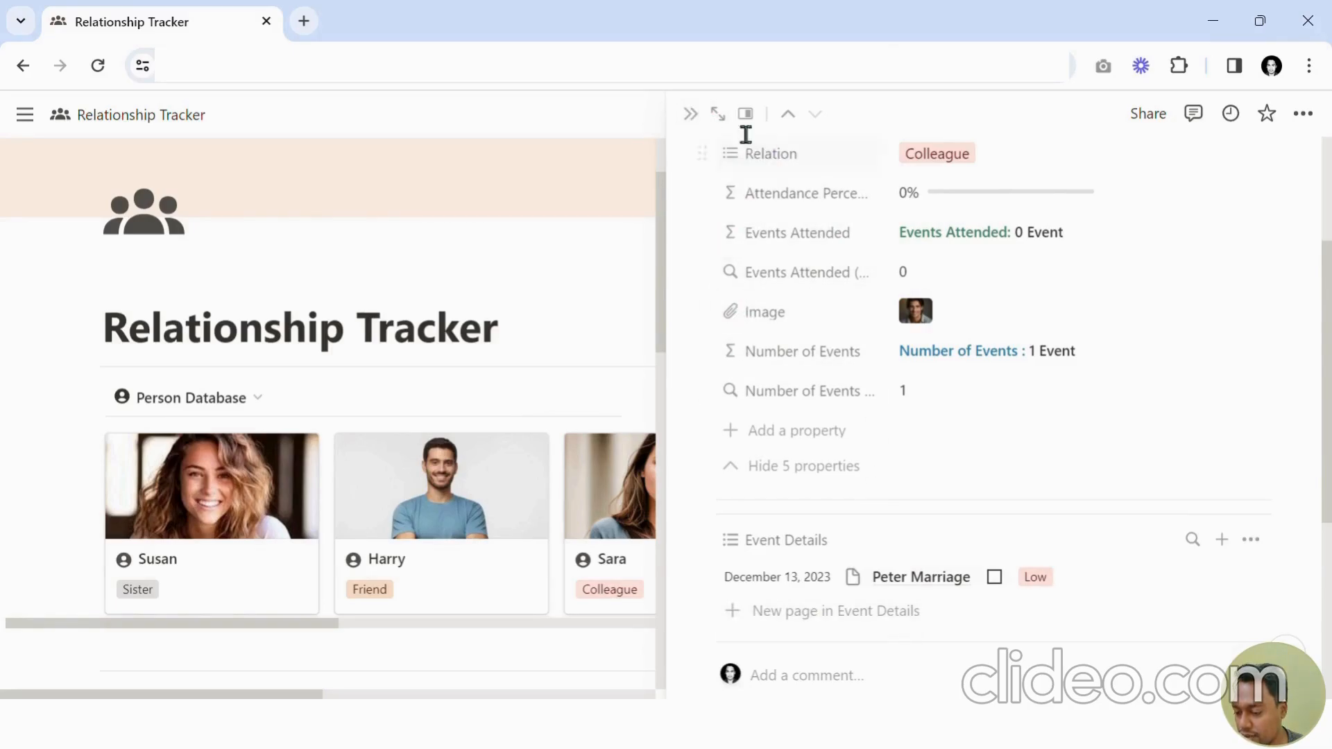
left_click(692, 113)
Change the Person of the Travel with Harry event to Peter.
scroll(651, 388, "down", 5)
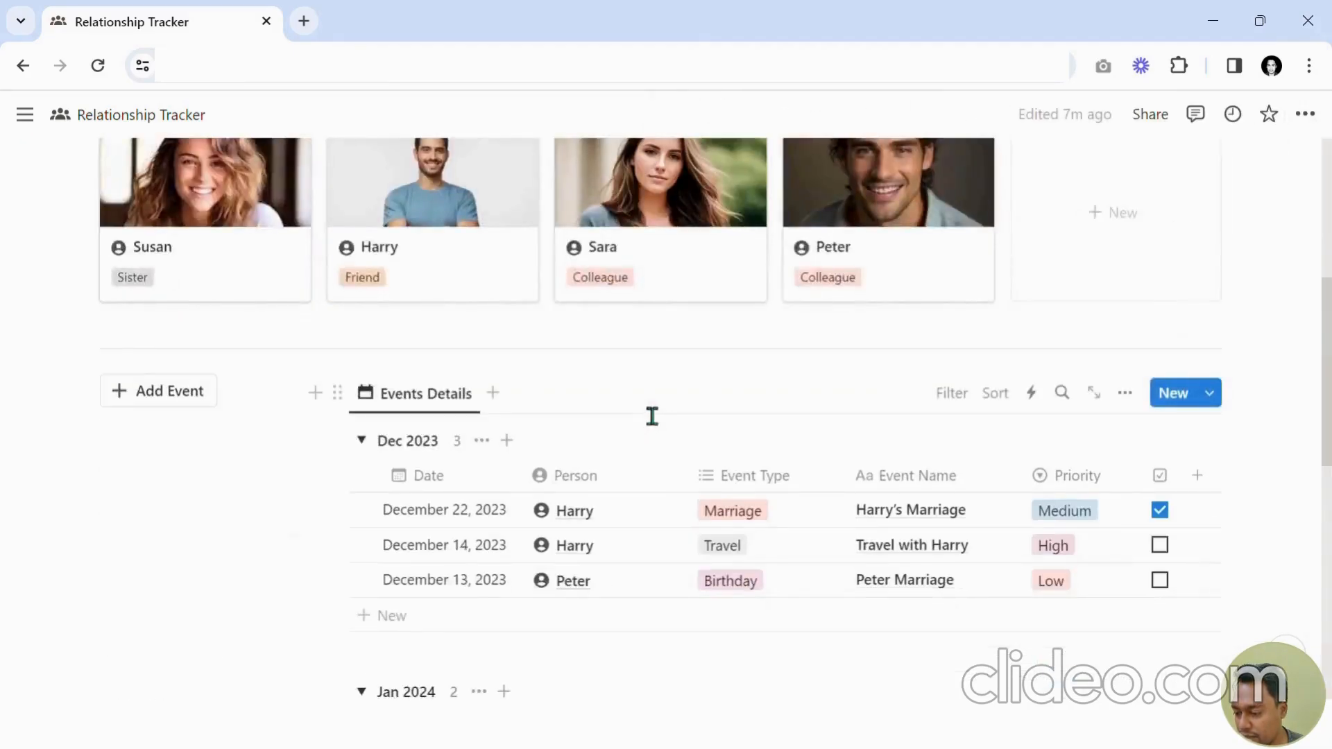
left_click(609, 547)
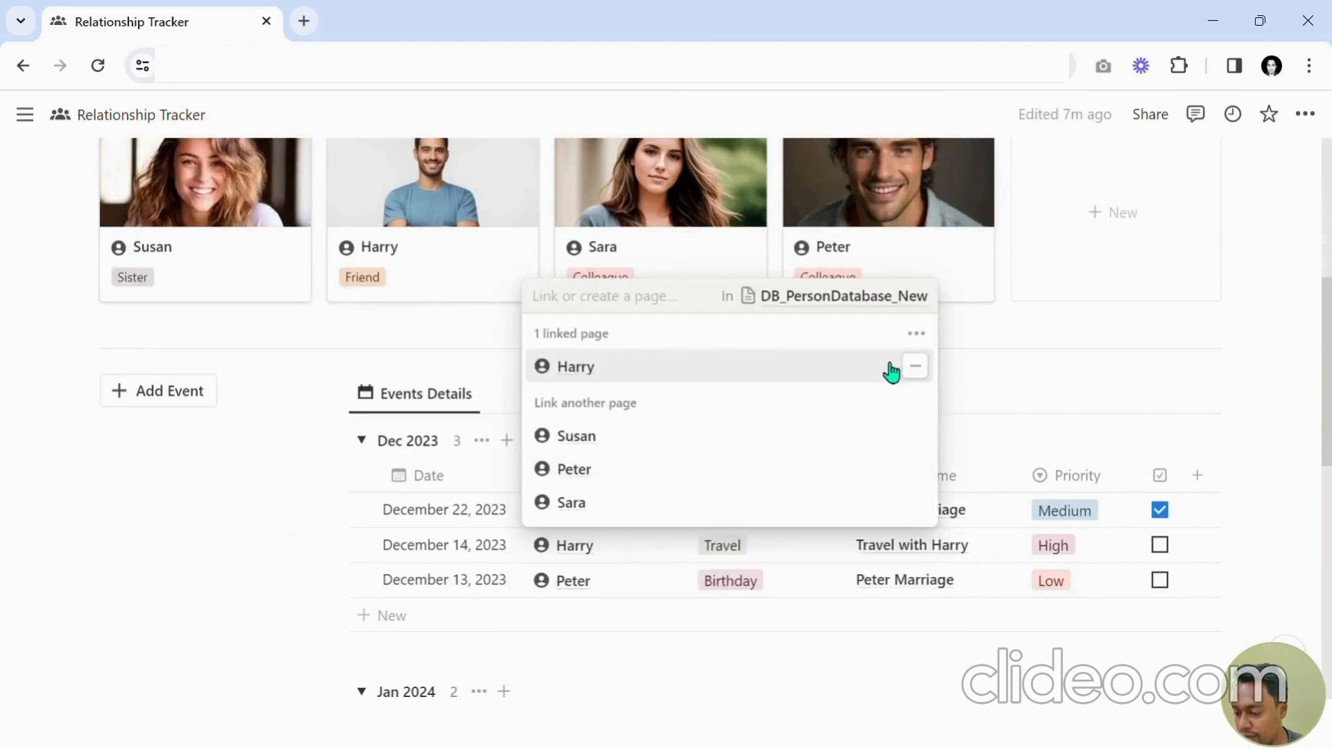
left_click(916, 366)
left_click(915, 438)
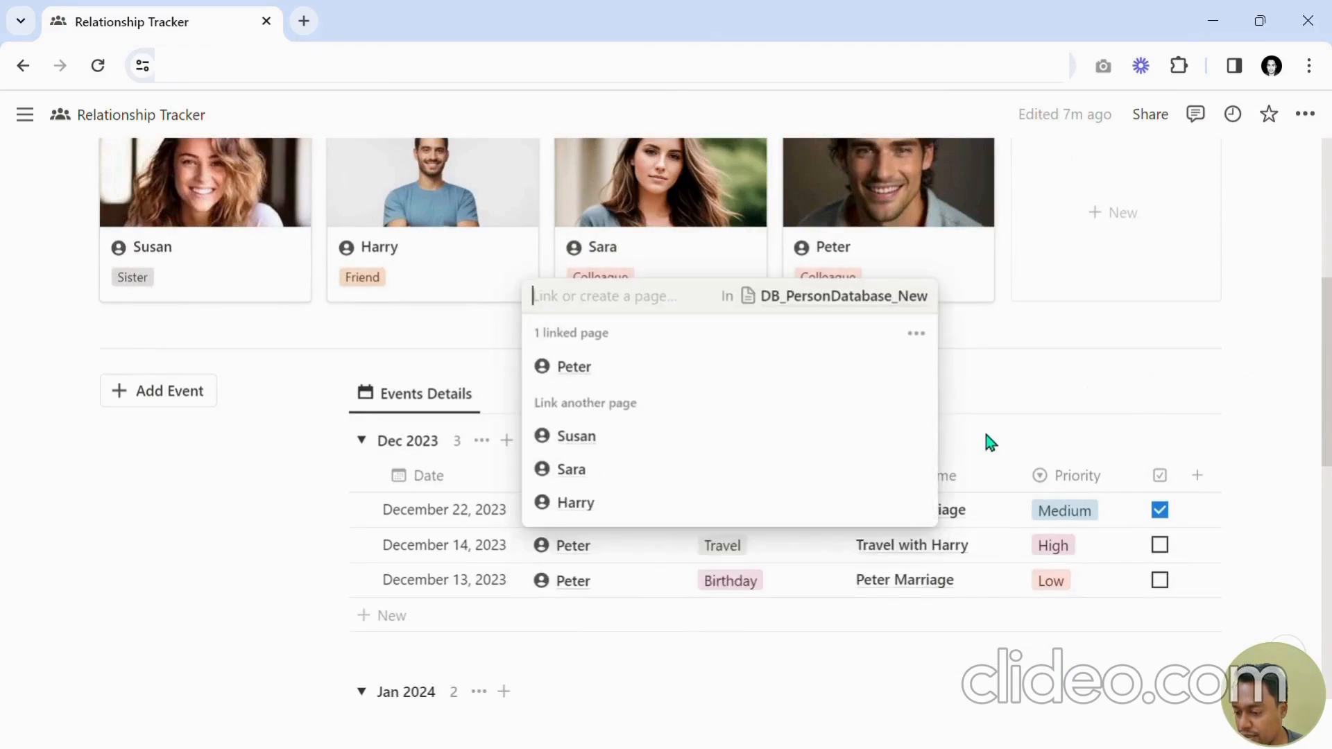
left_click(987, 441)
Change the Person of the Harry's Marriage event to Peter.
left_click(659, 514)
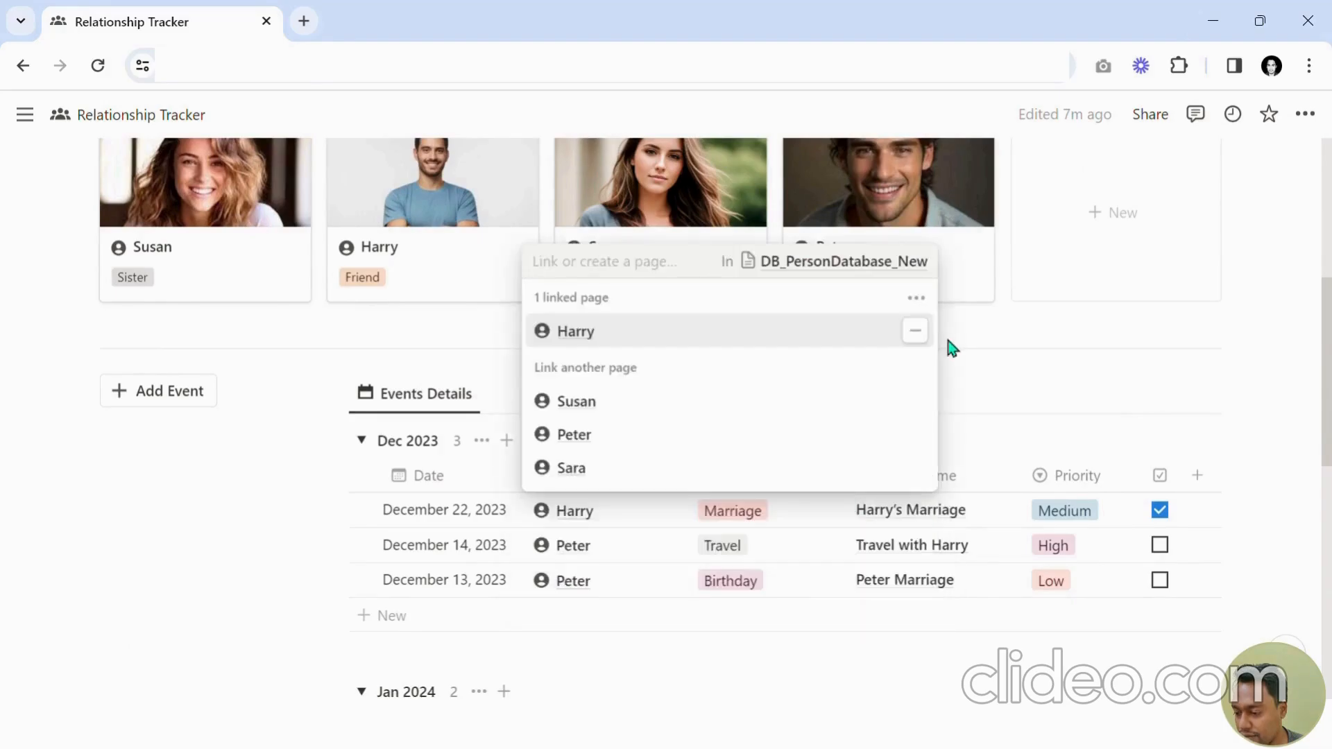
left_click(934, 333)
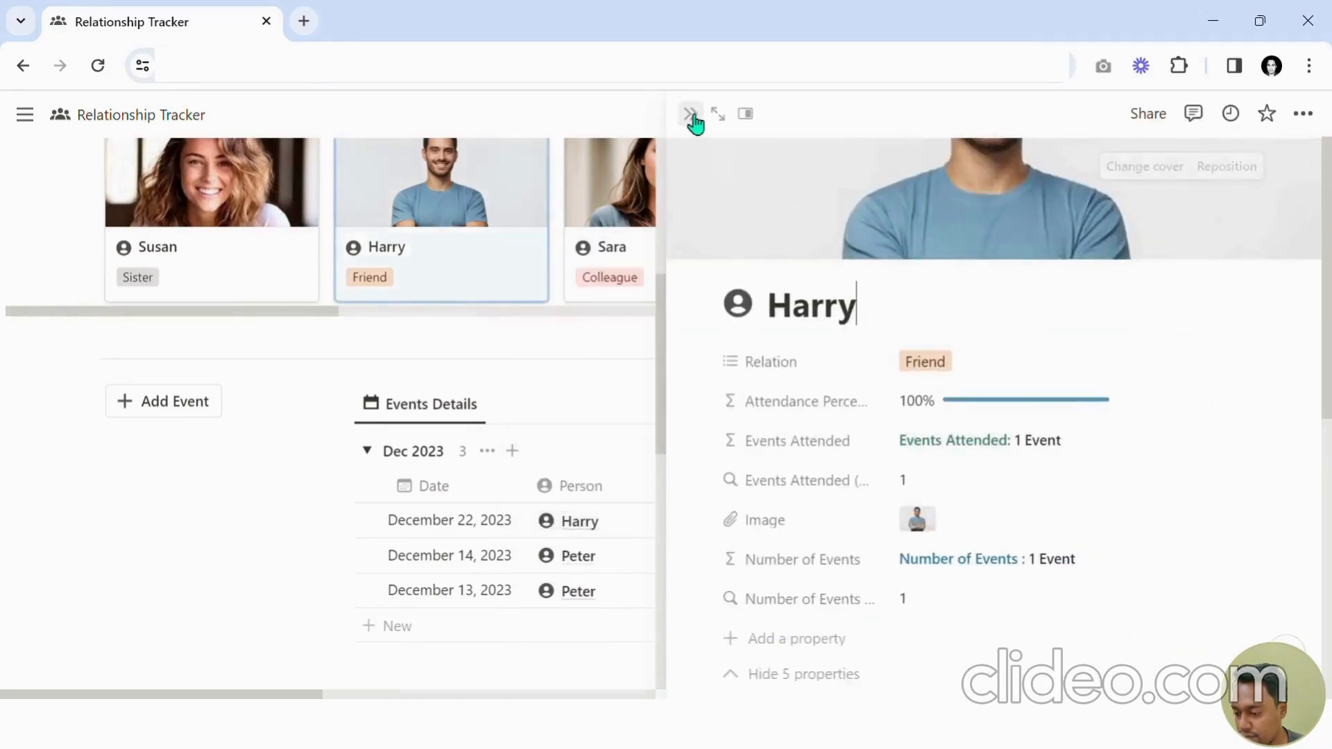
left_click(639, 519)
left_click(639, 513)
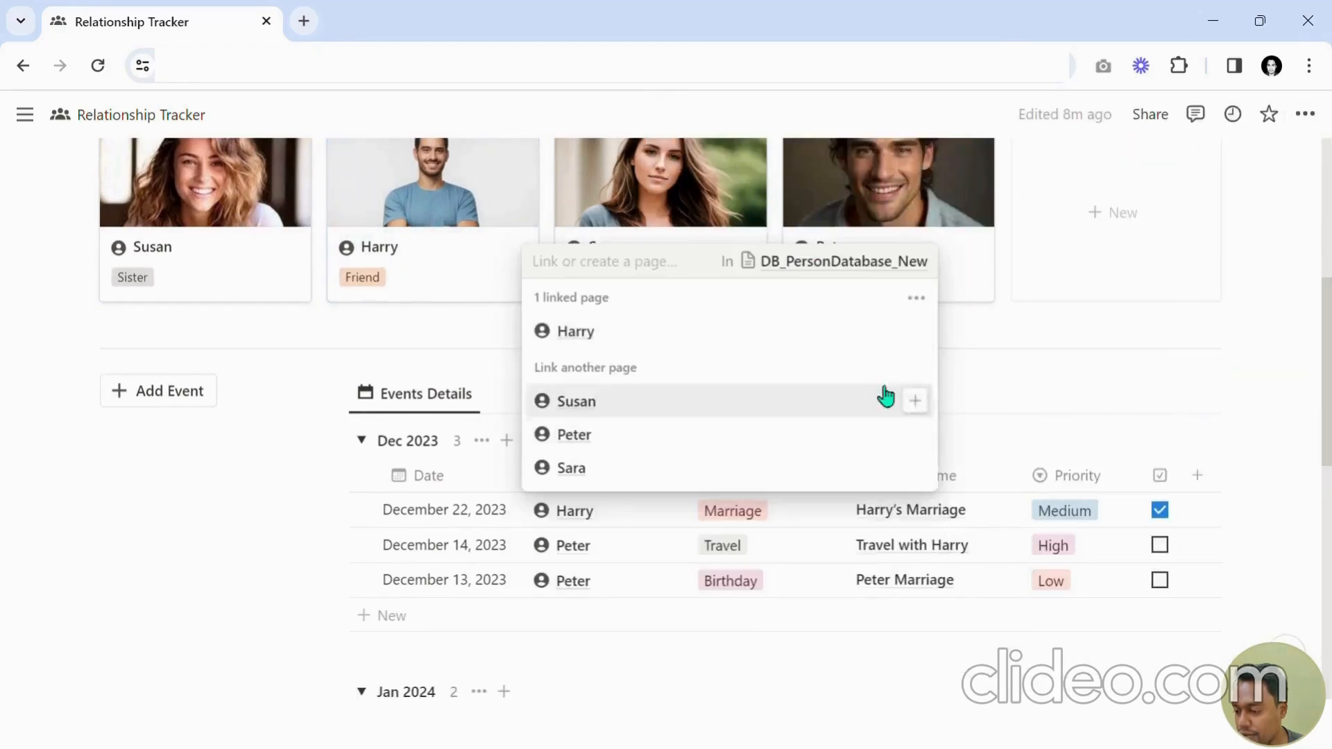
left_click(917, 333)
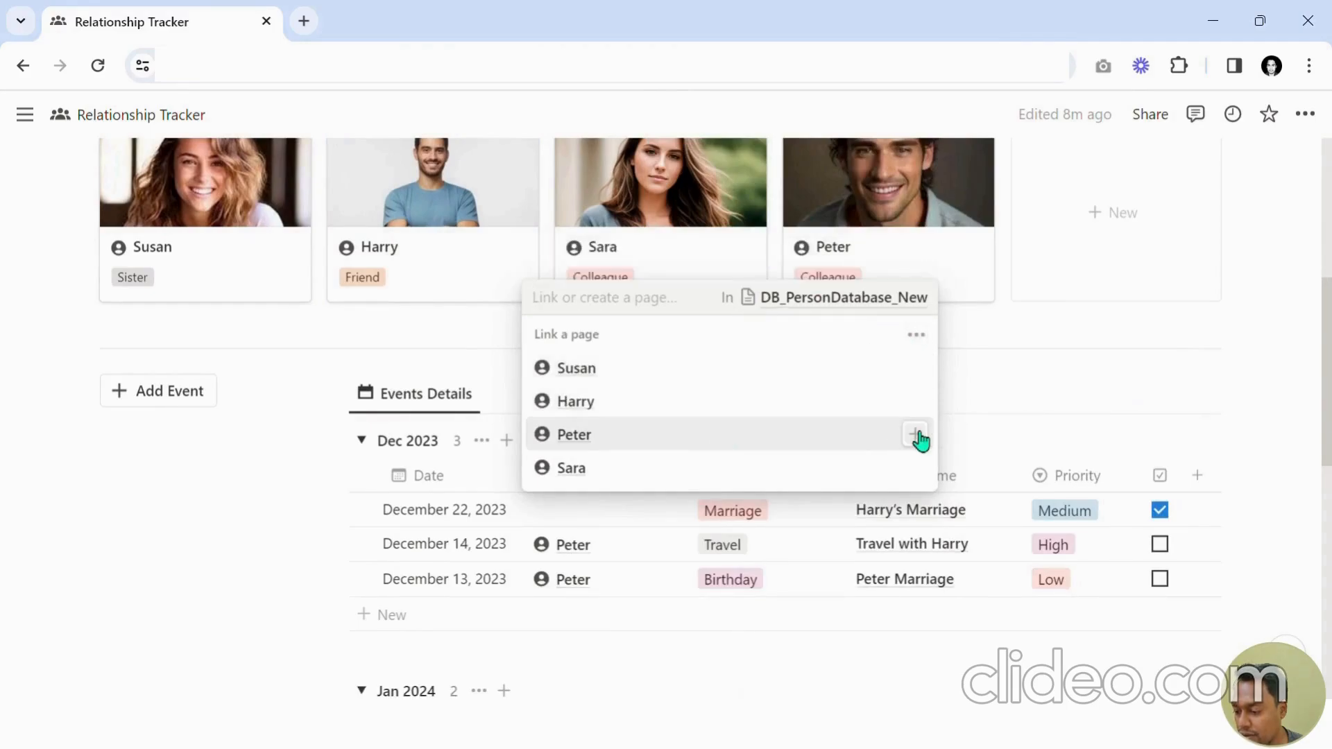
left_click(915, 435)
Open Peter's page in side peek, review his attendance, event count and Event Details list, then close it.
left_click(954, 277)
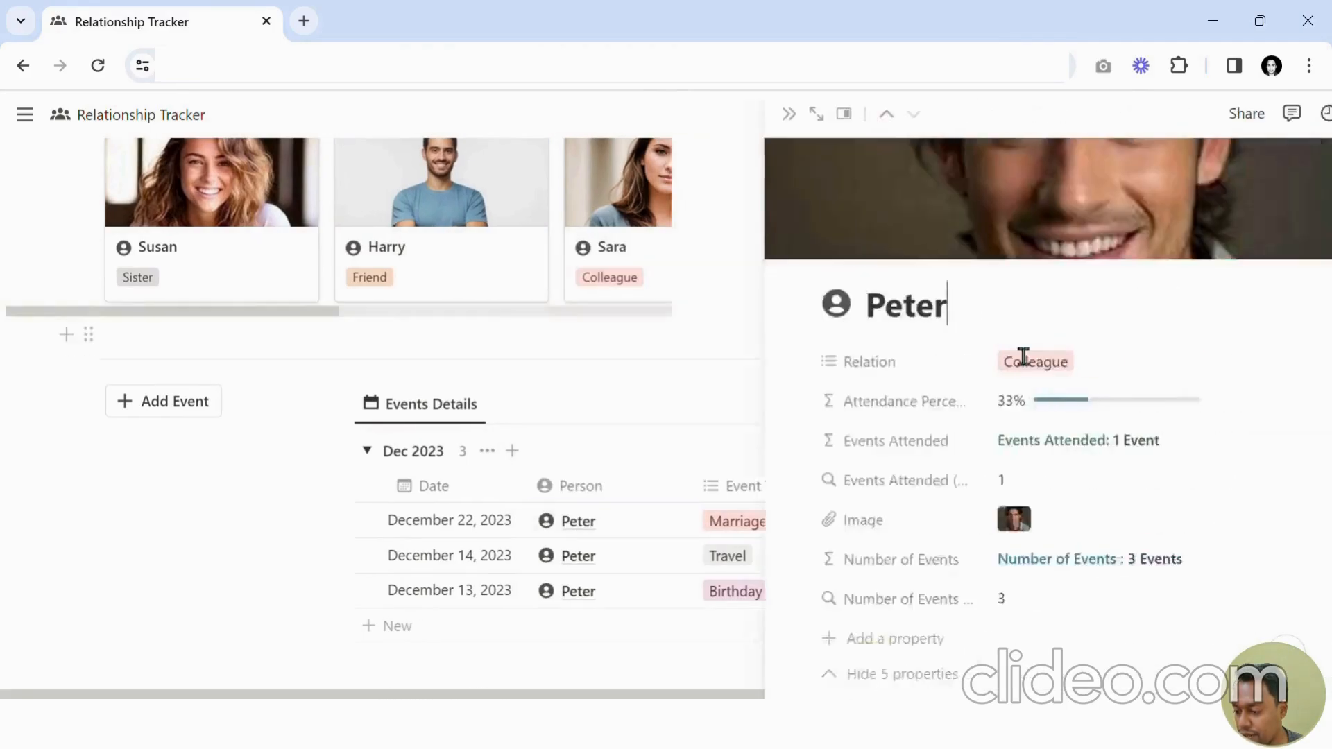
scroll(1038, 360, "down", 5)
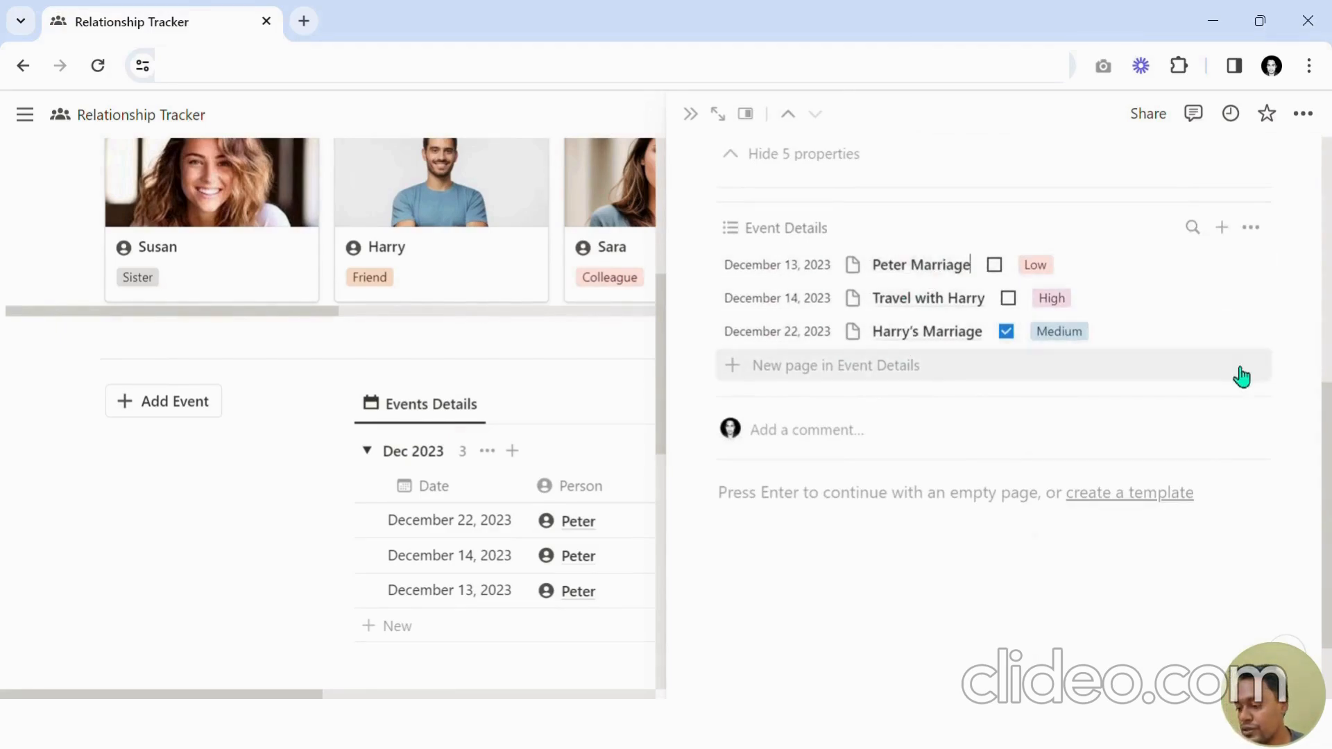
scroll(964, 401, "up", 2)
scroll(964, 401, "up", 6)
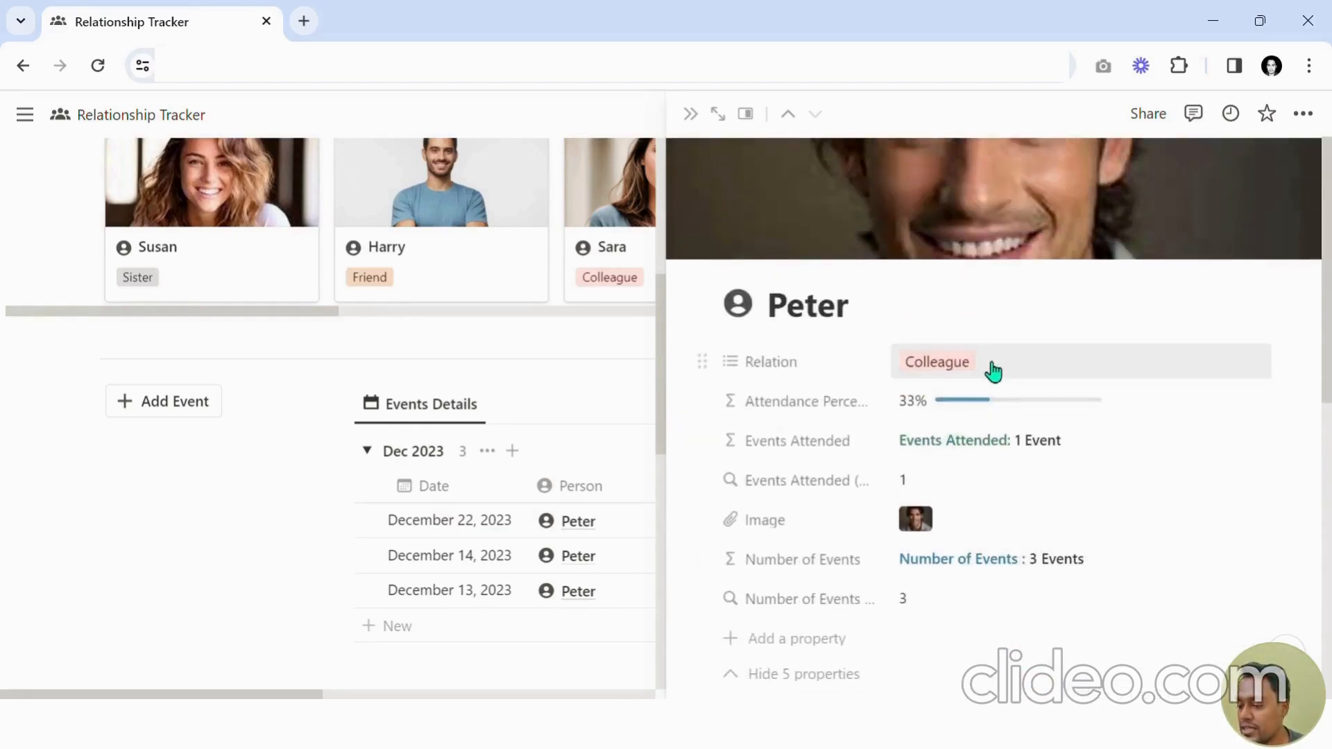
scroll(992, 416, "down", 6)
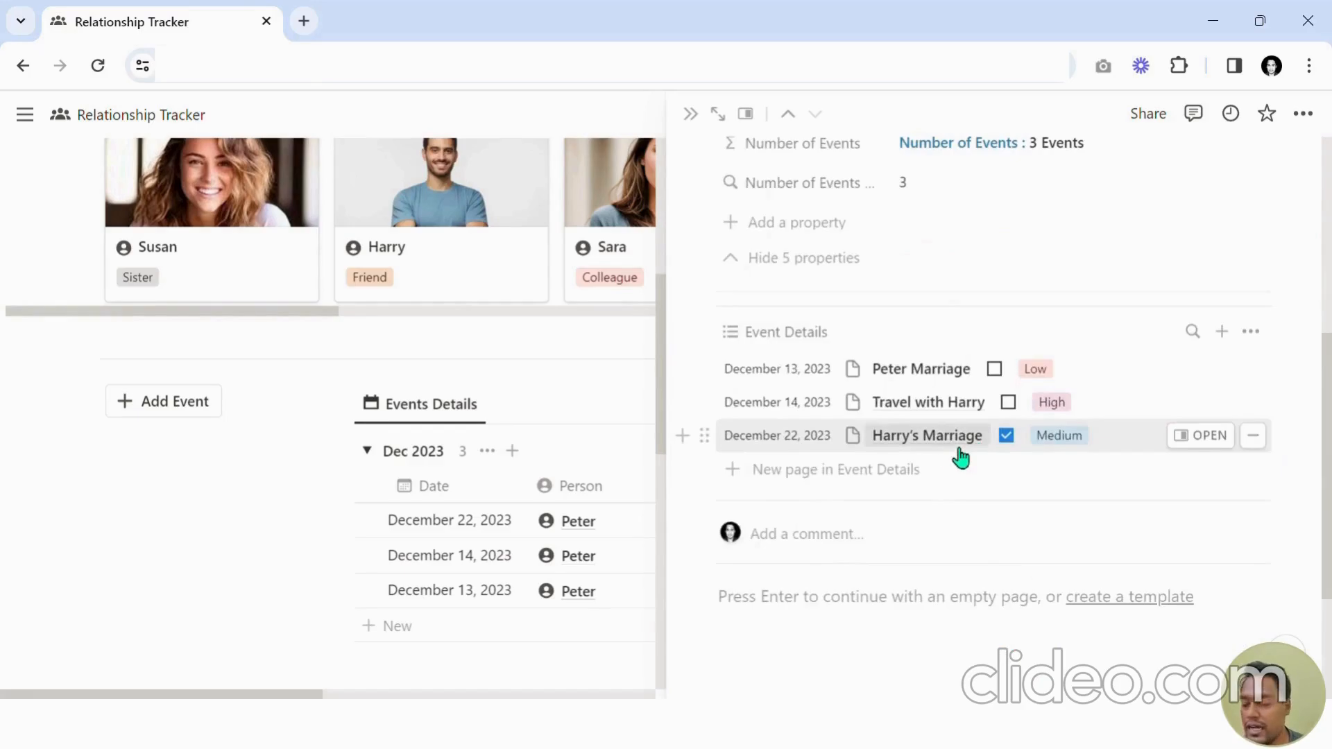
scroll(961, 458, "up", 6)
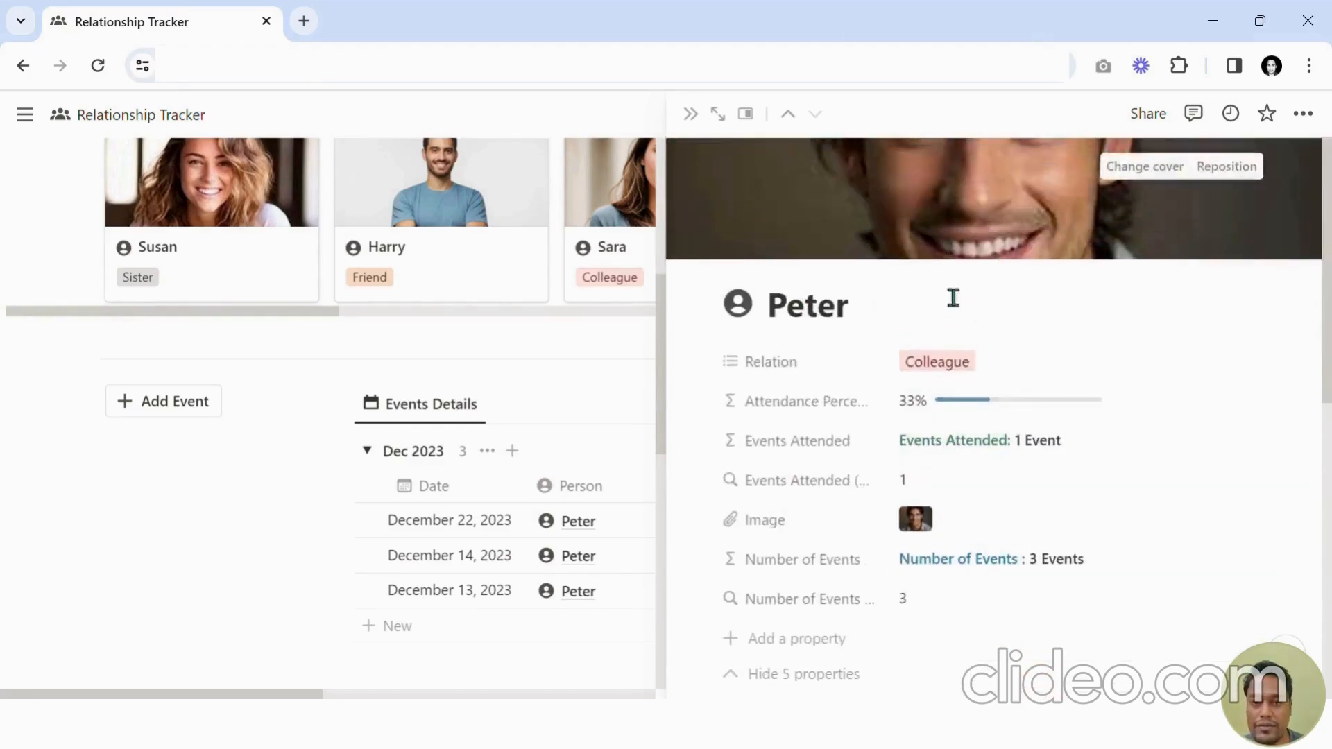
scroll(1052, 377, "down", 9)
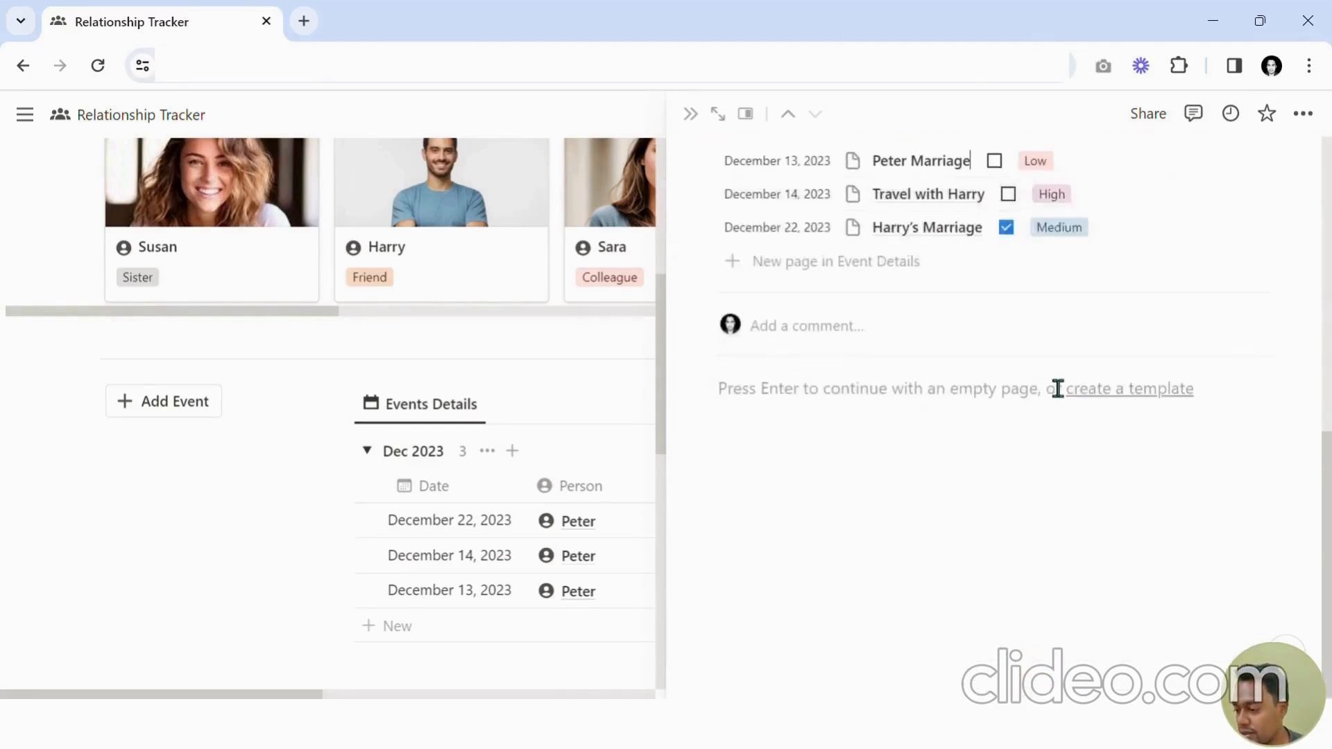
key("Escape")
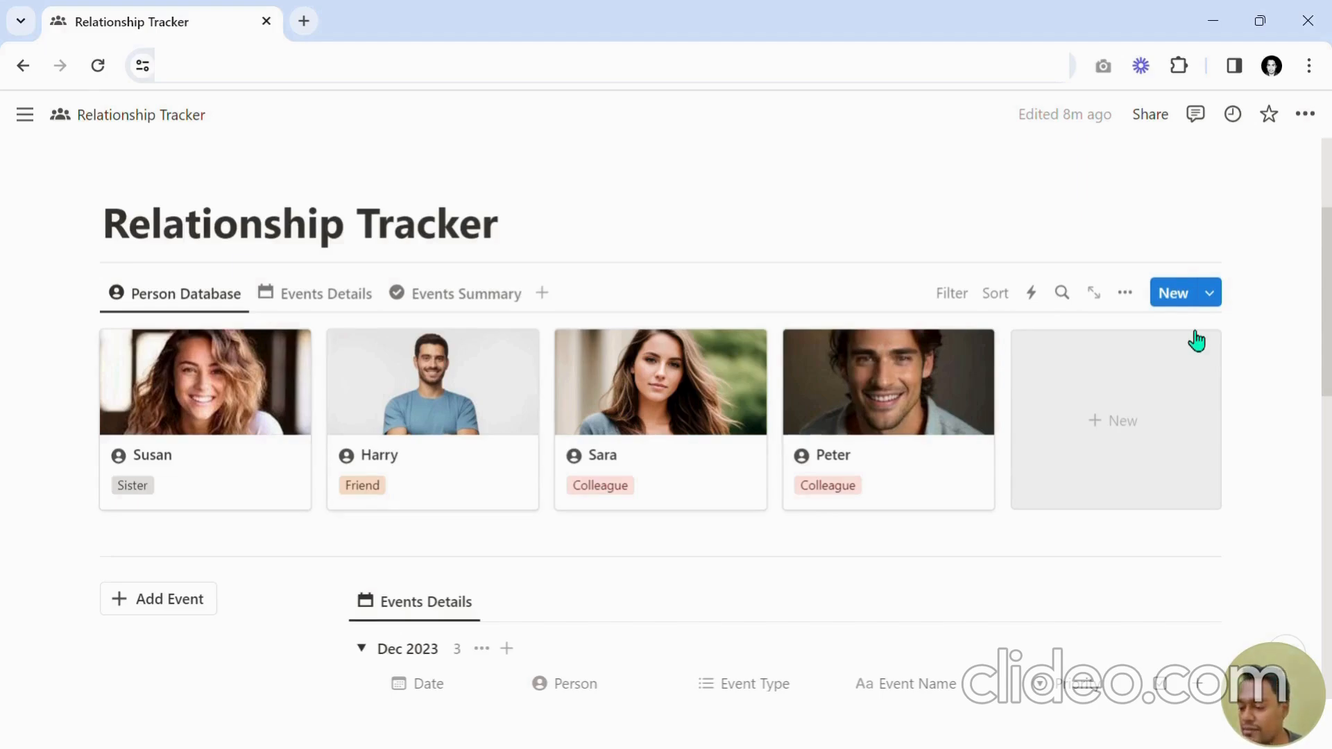
Review the Events Details table on the Relationship Tracker page.
scroll(1089, 387, "up", 3)
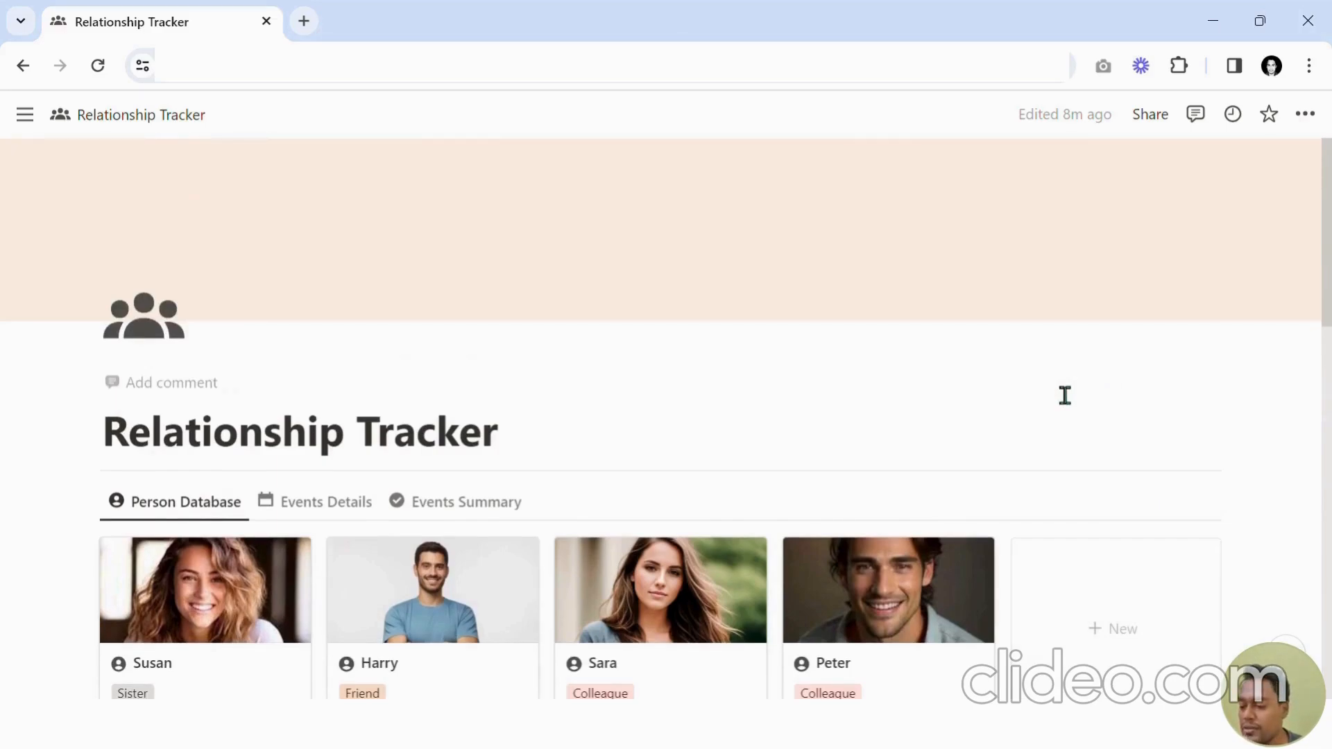
scroll(1060, 397, "down", 9)
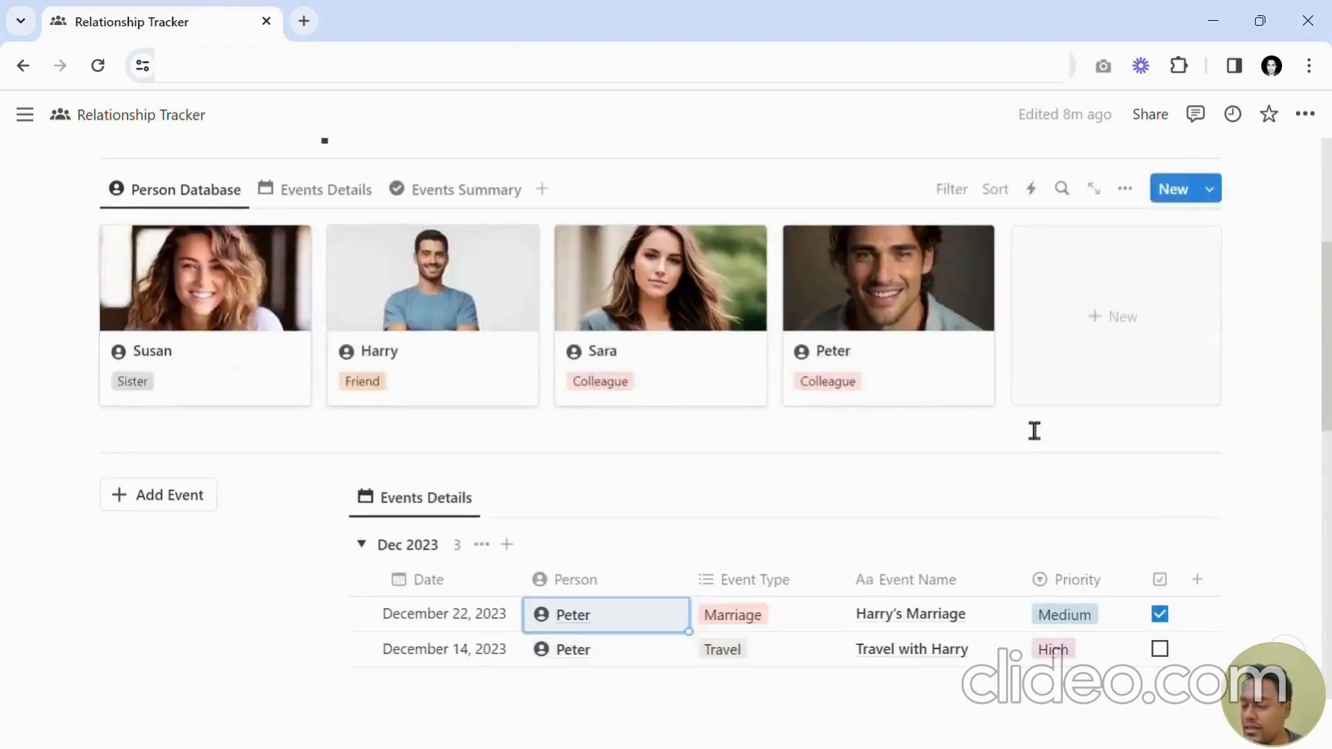
scroll(995, 497, "up", 9)
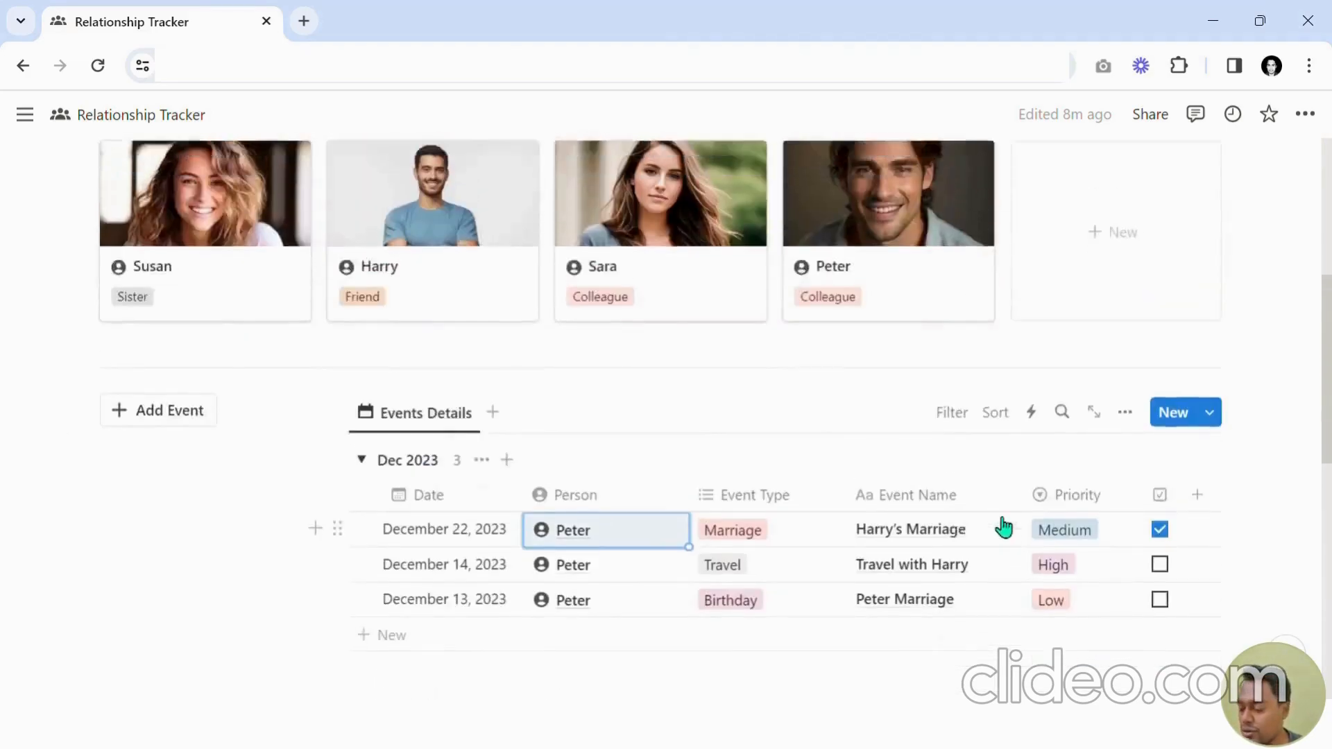
scroll(880, 315, "up", 3)
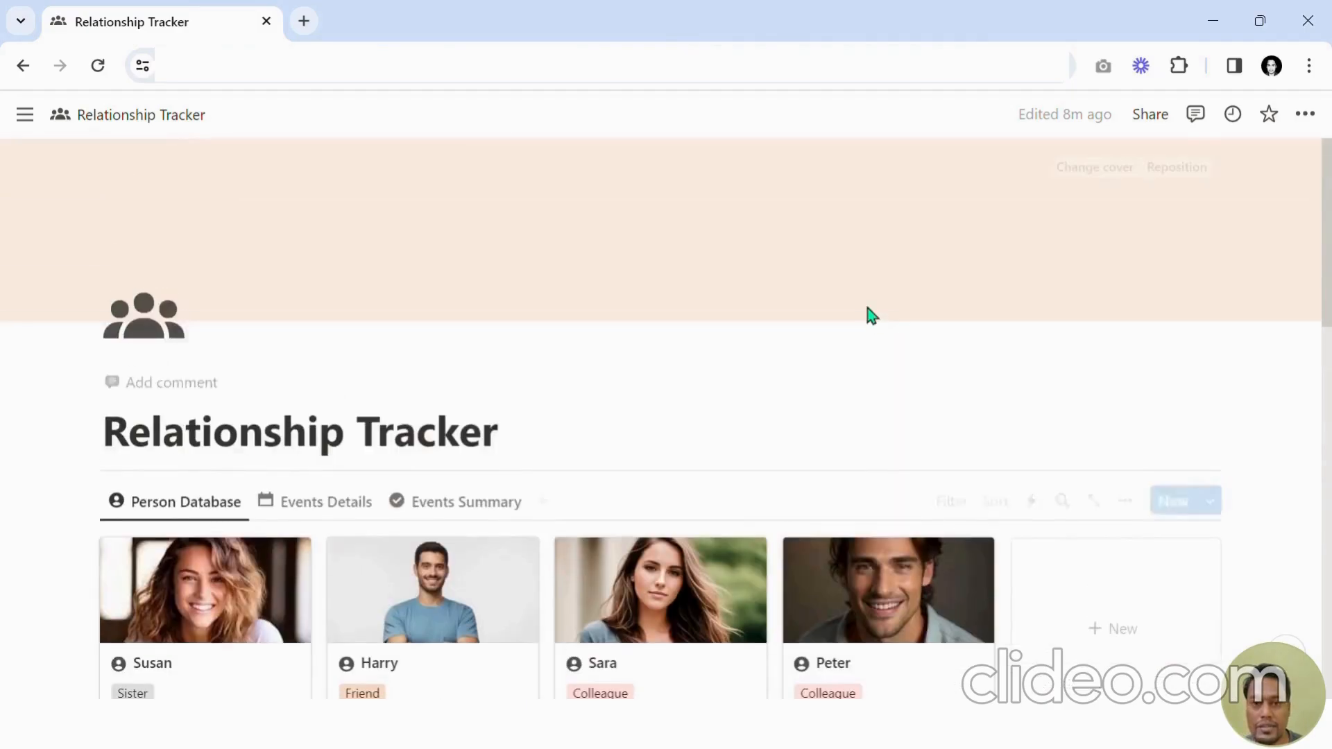